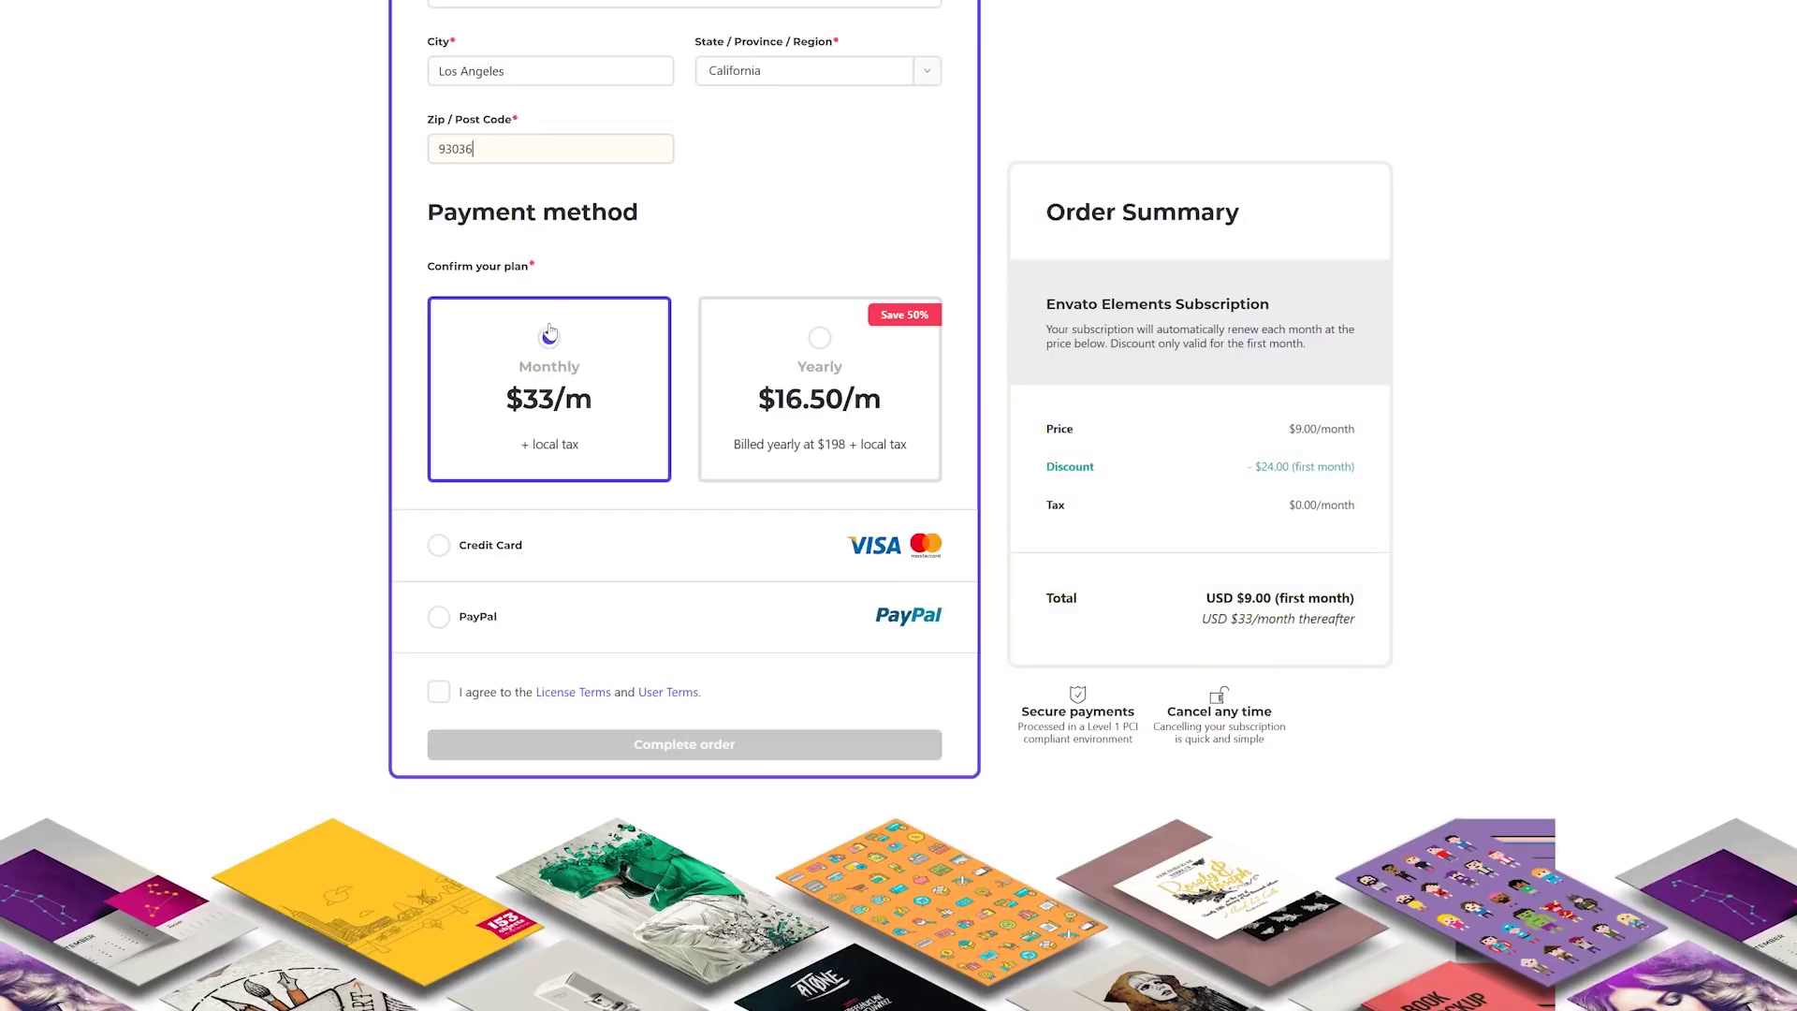
Step: Pay by credit card with a sample card number, expiry and security code, and accept the license terms
left_click(438, 546)
left_click(562, 617)
type("2345 1234 1234 1245")
left_click(502, 686)
type("12")
left_click(602, 702)
type("24234")
left_click(440, 866)
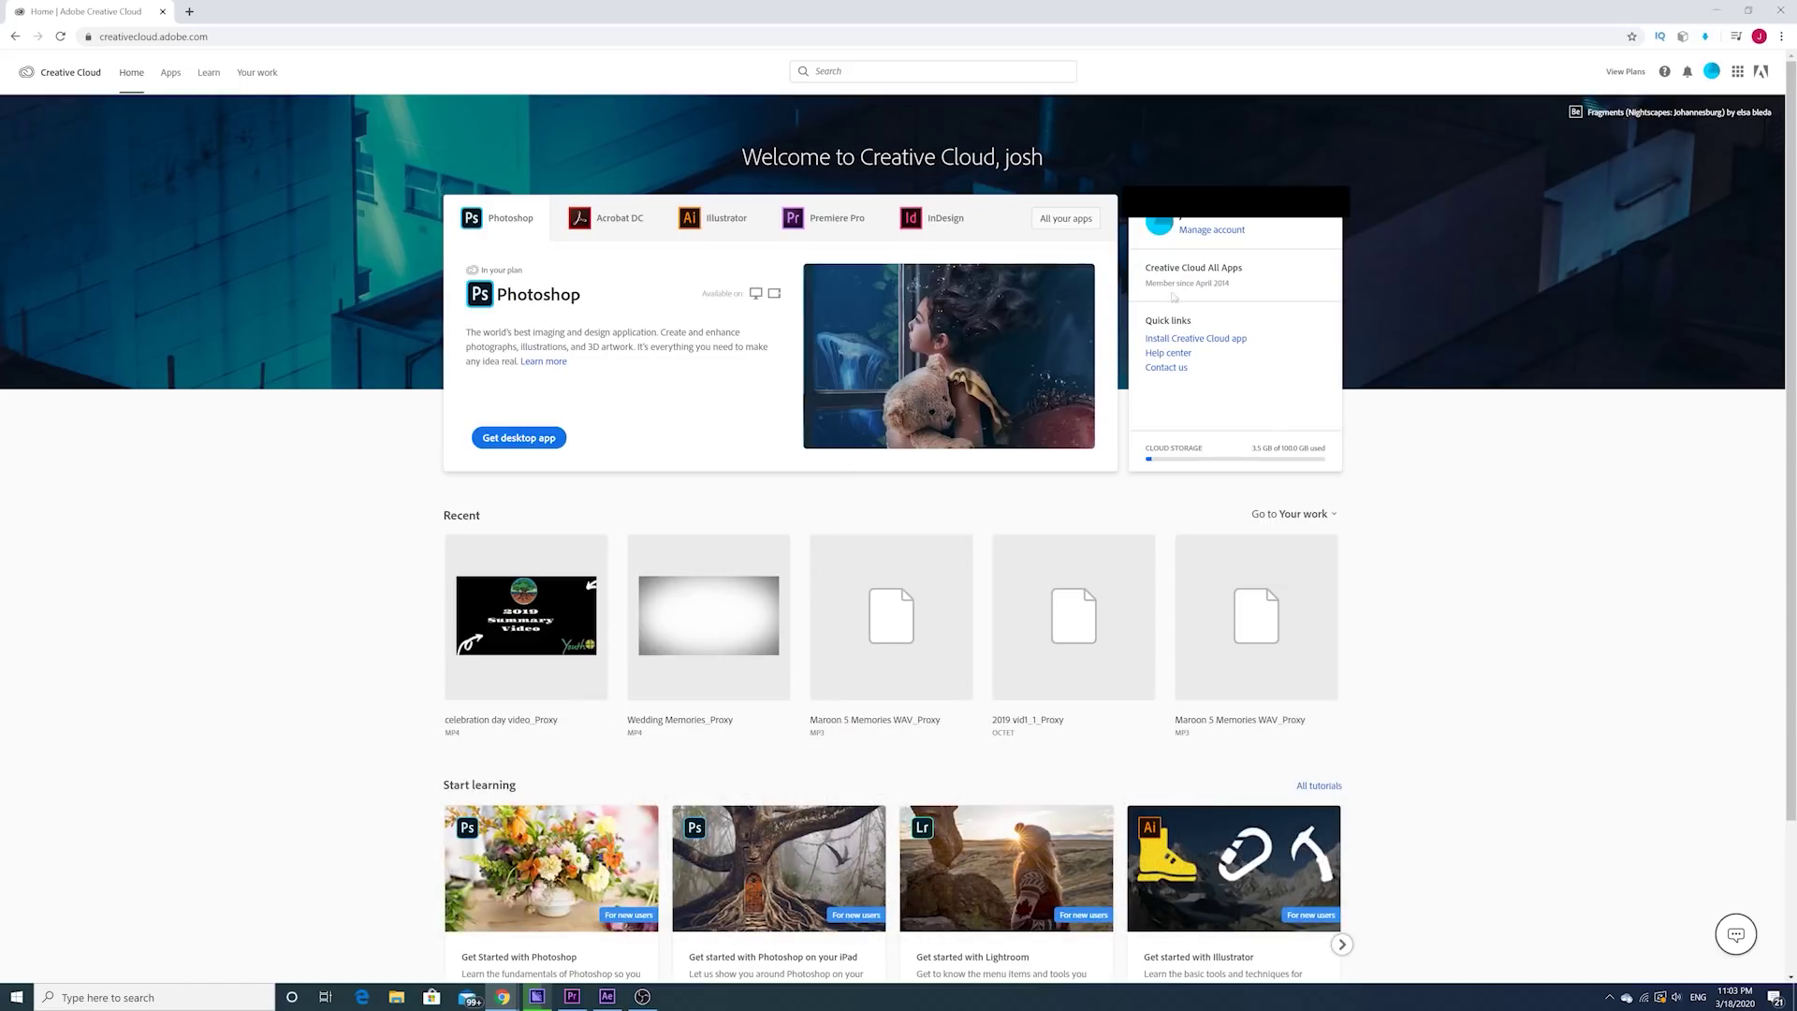
Step: Start cancelling the All Apps plan citing 'It's too expensive.', then accept the two-free-months offer instead
left_click(1210, 230)
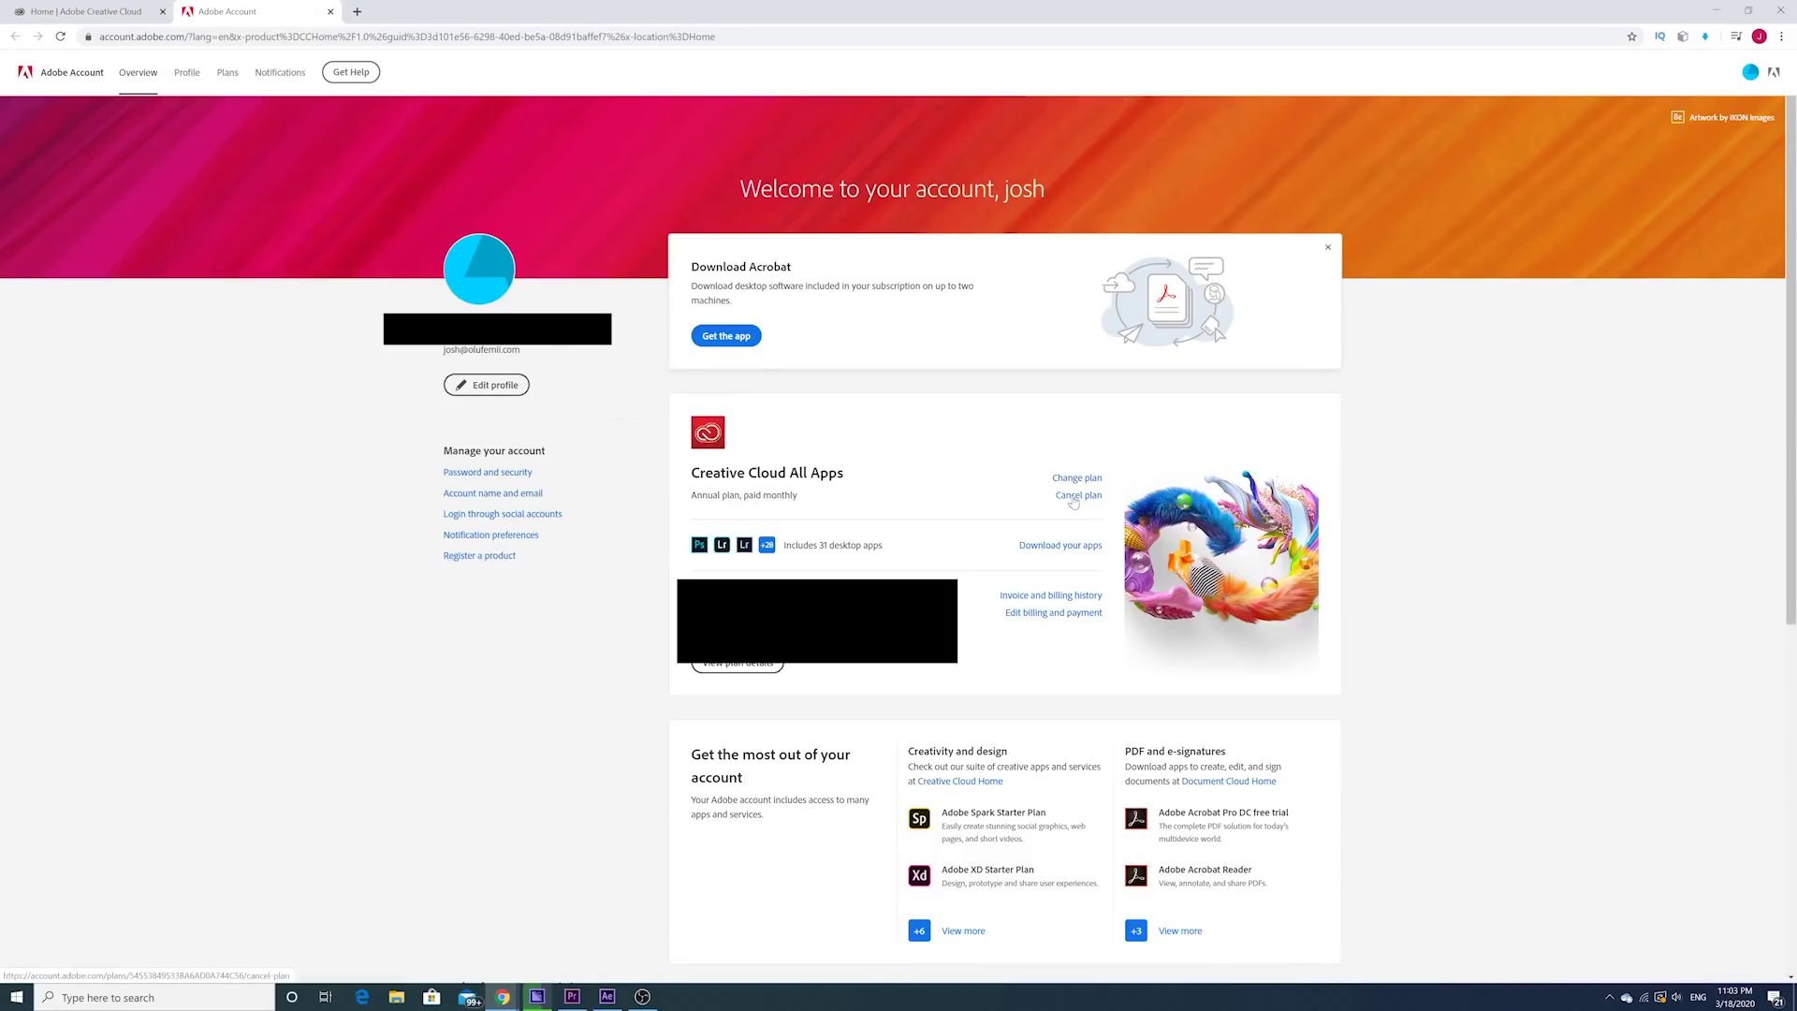
left_click(1074, 499)
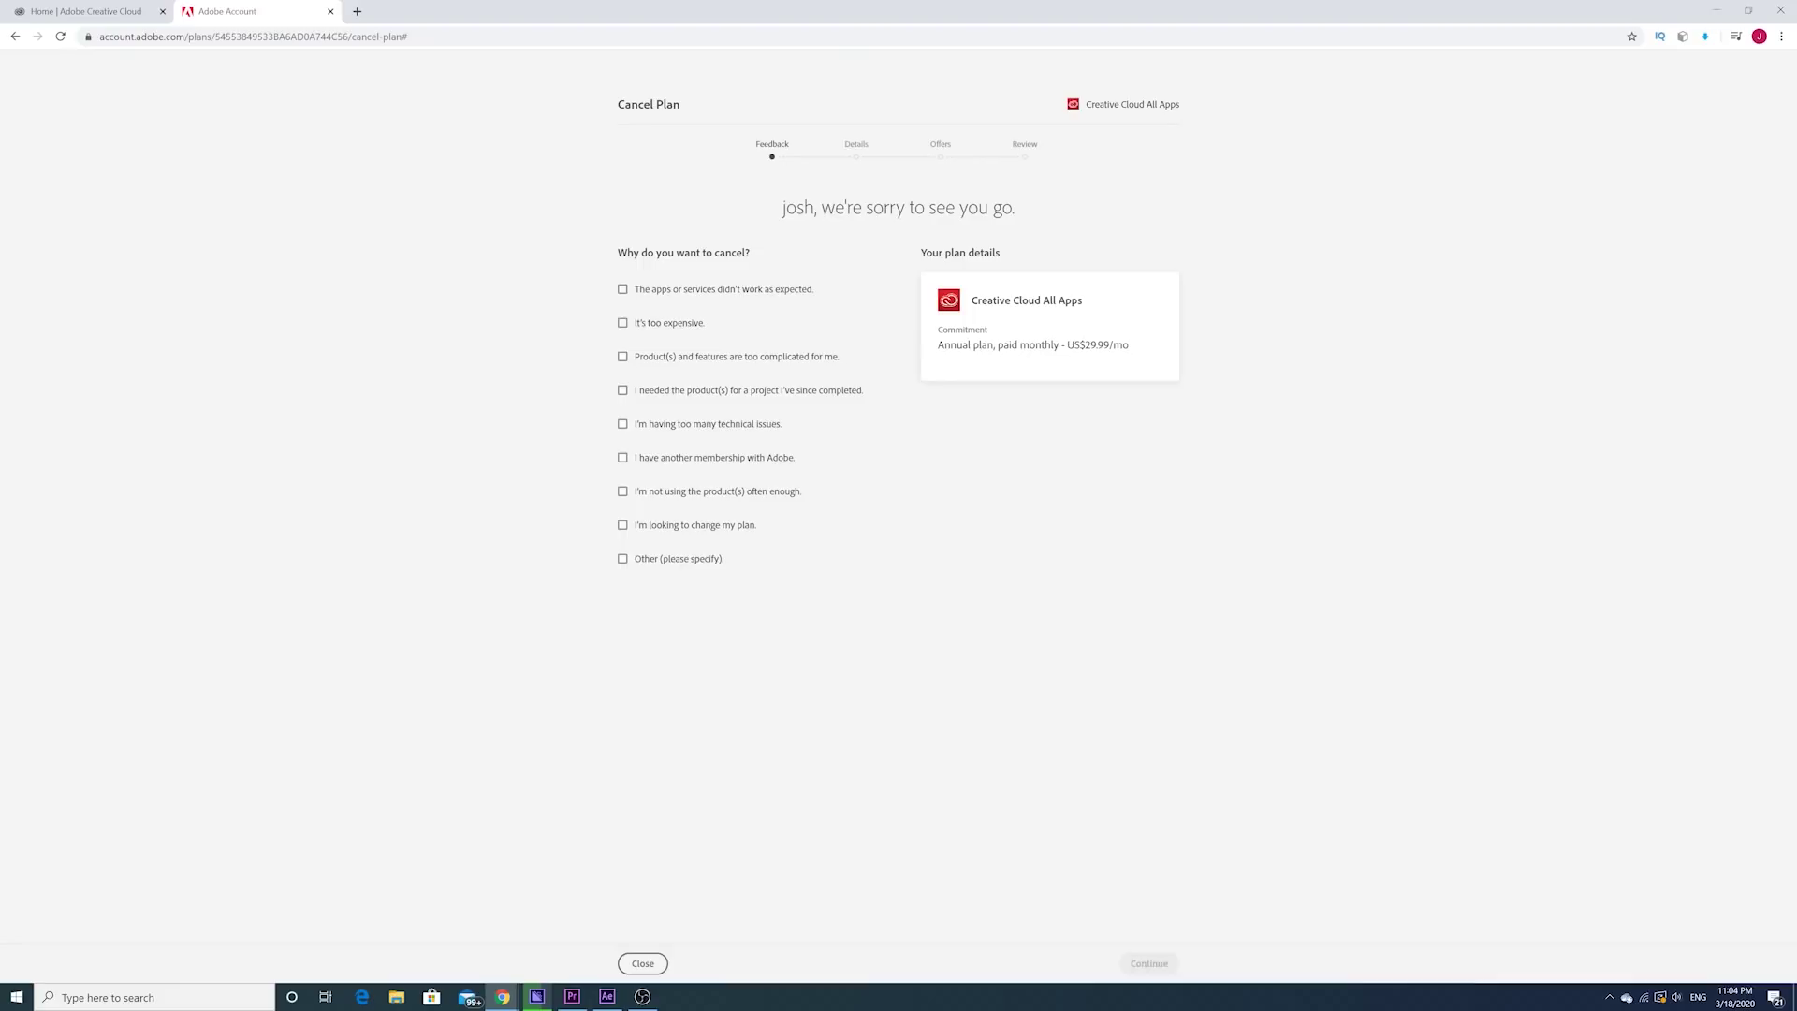
left_click(622, 323)
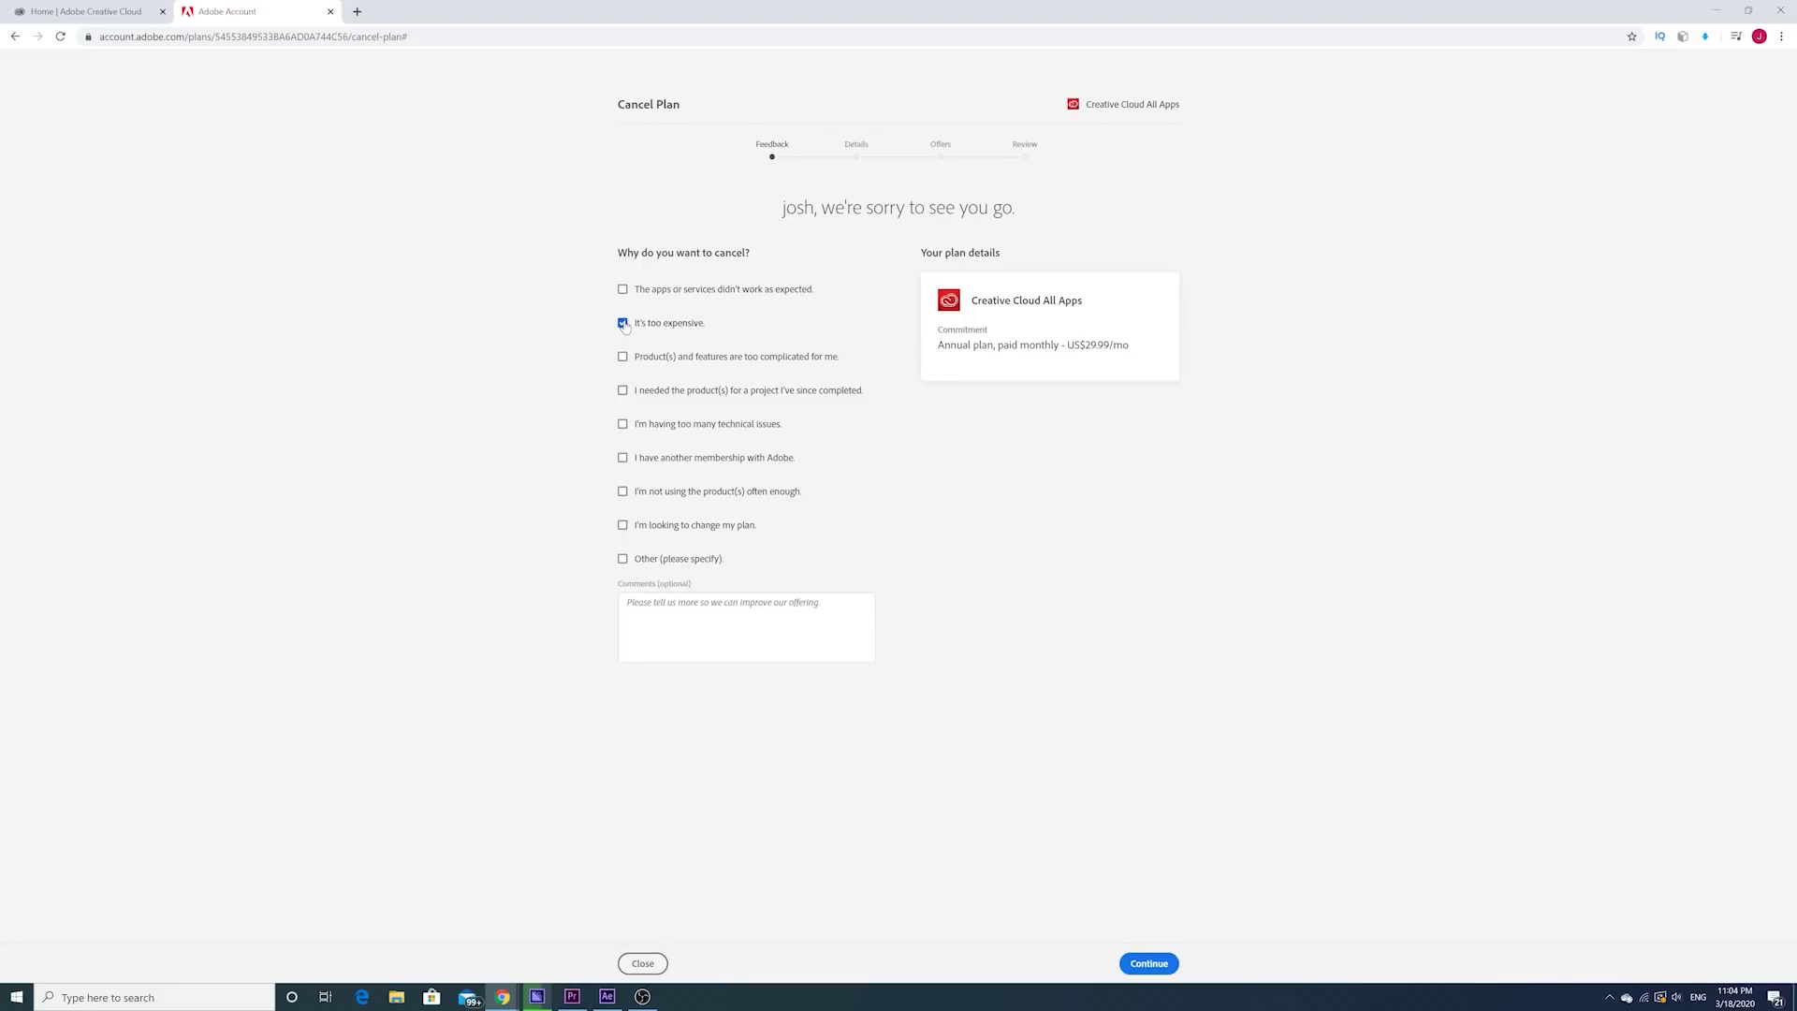
left_click(1150, 968)
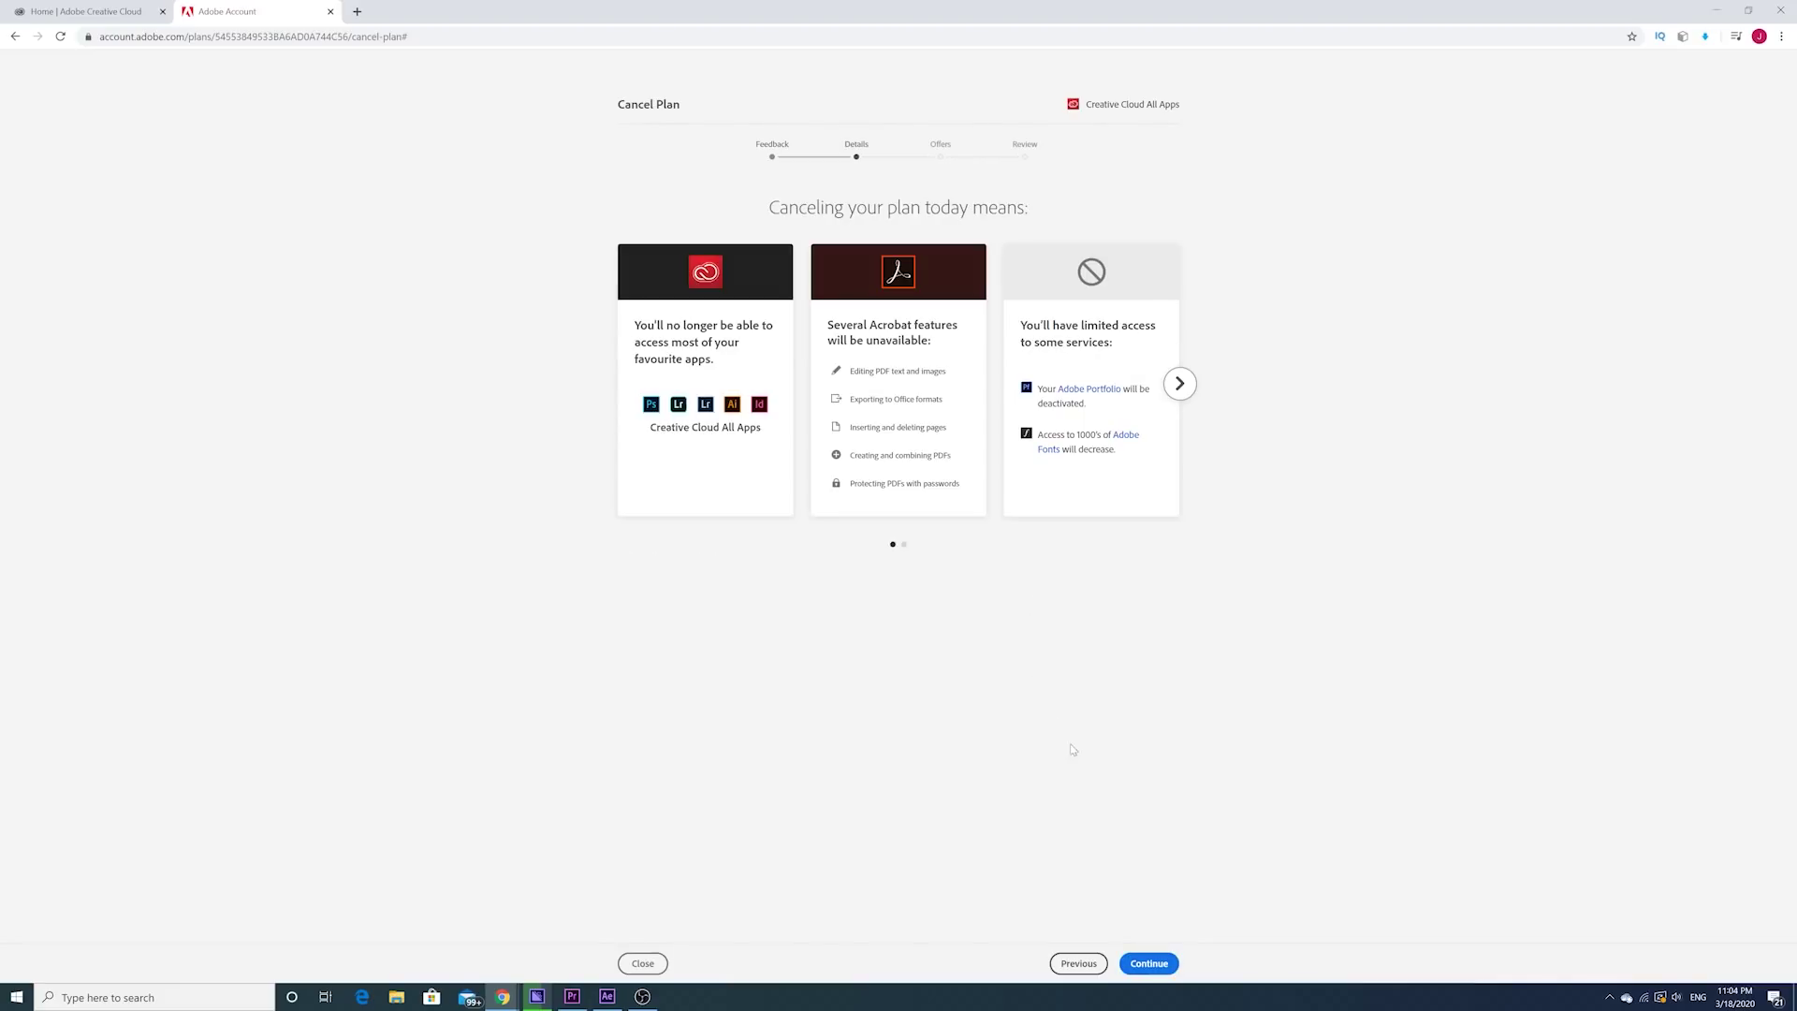
left_click(1153, 962)
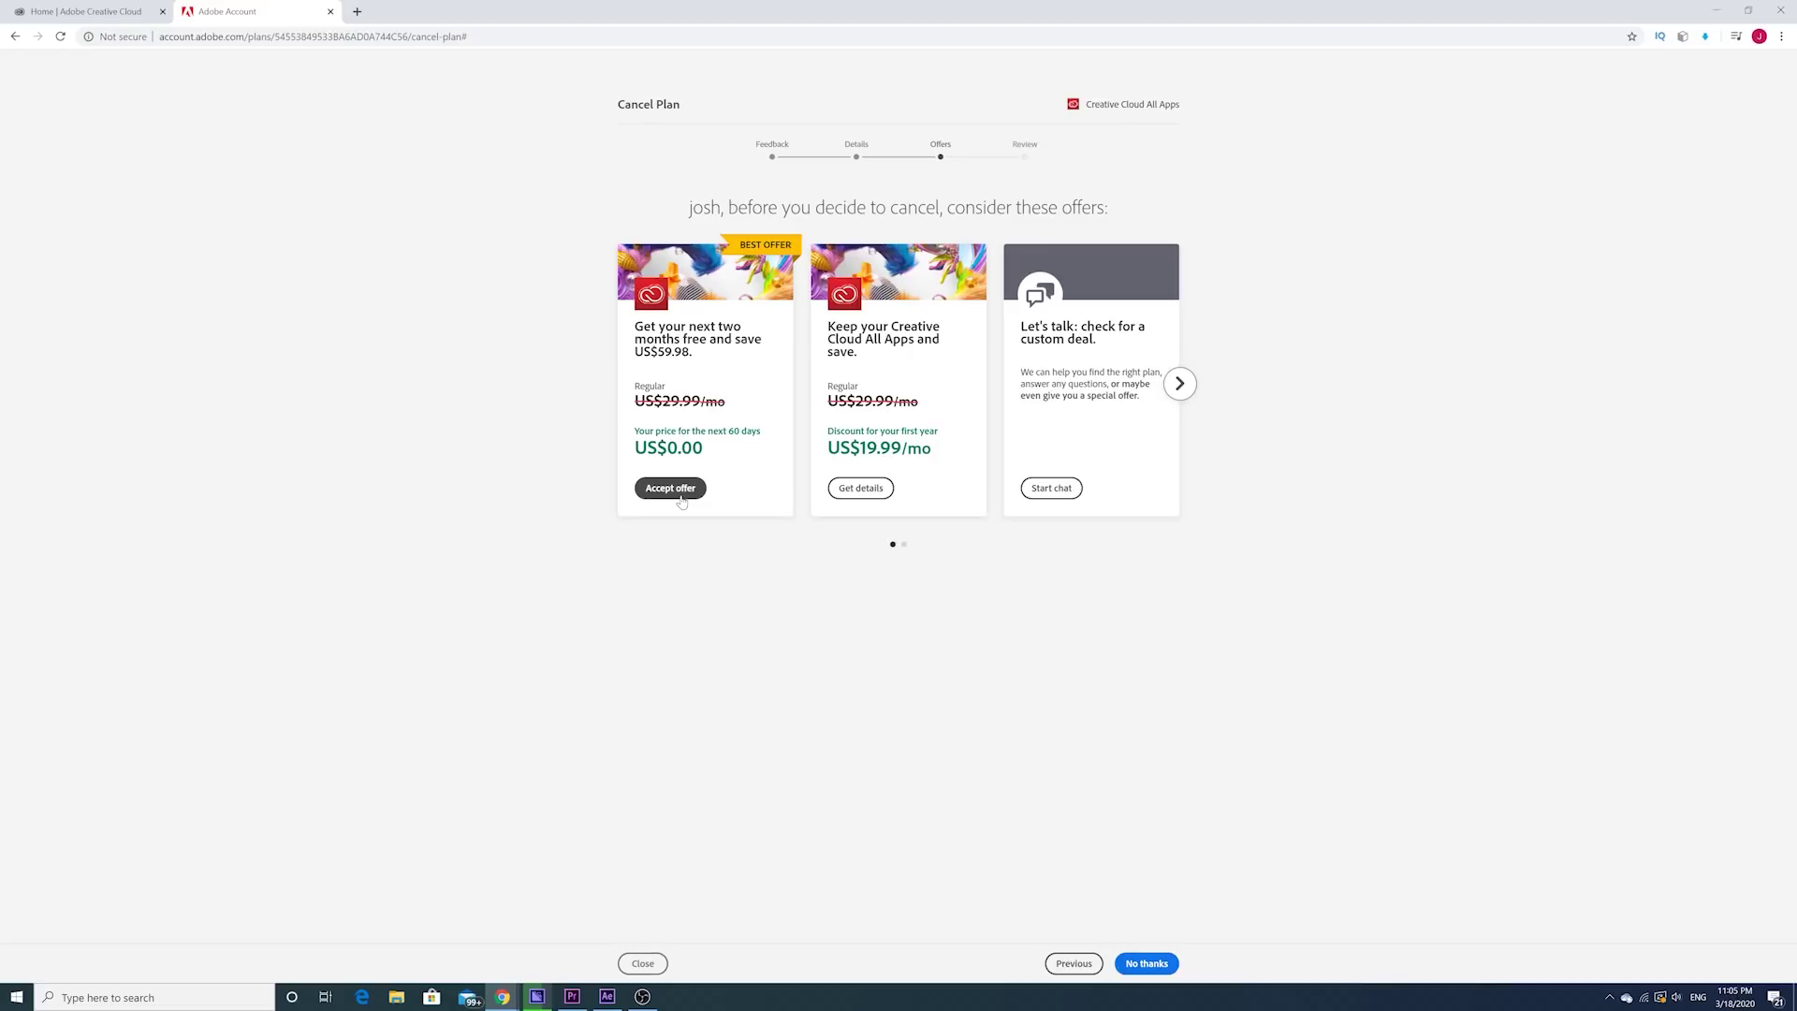
left_click(682, 501)
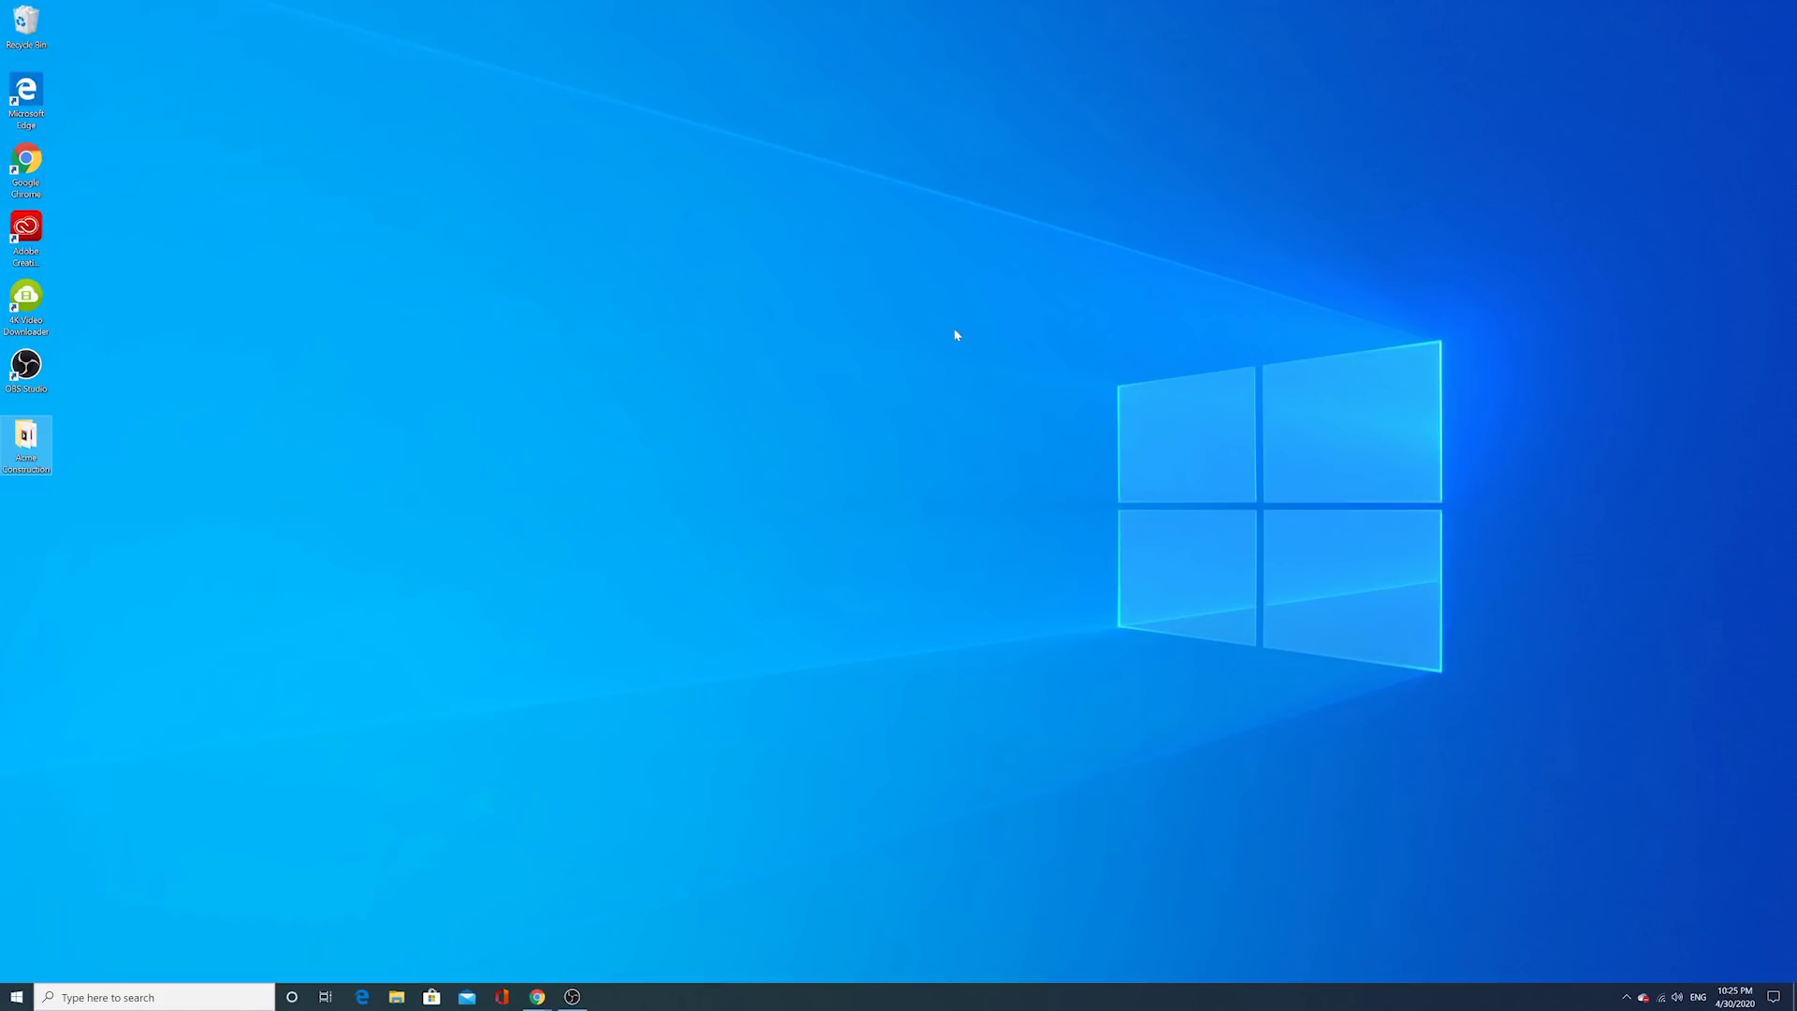
Step: Launch Adobe Premiere Pro 2020 from the Start menu and start a New Project
left_click(17, 997)
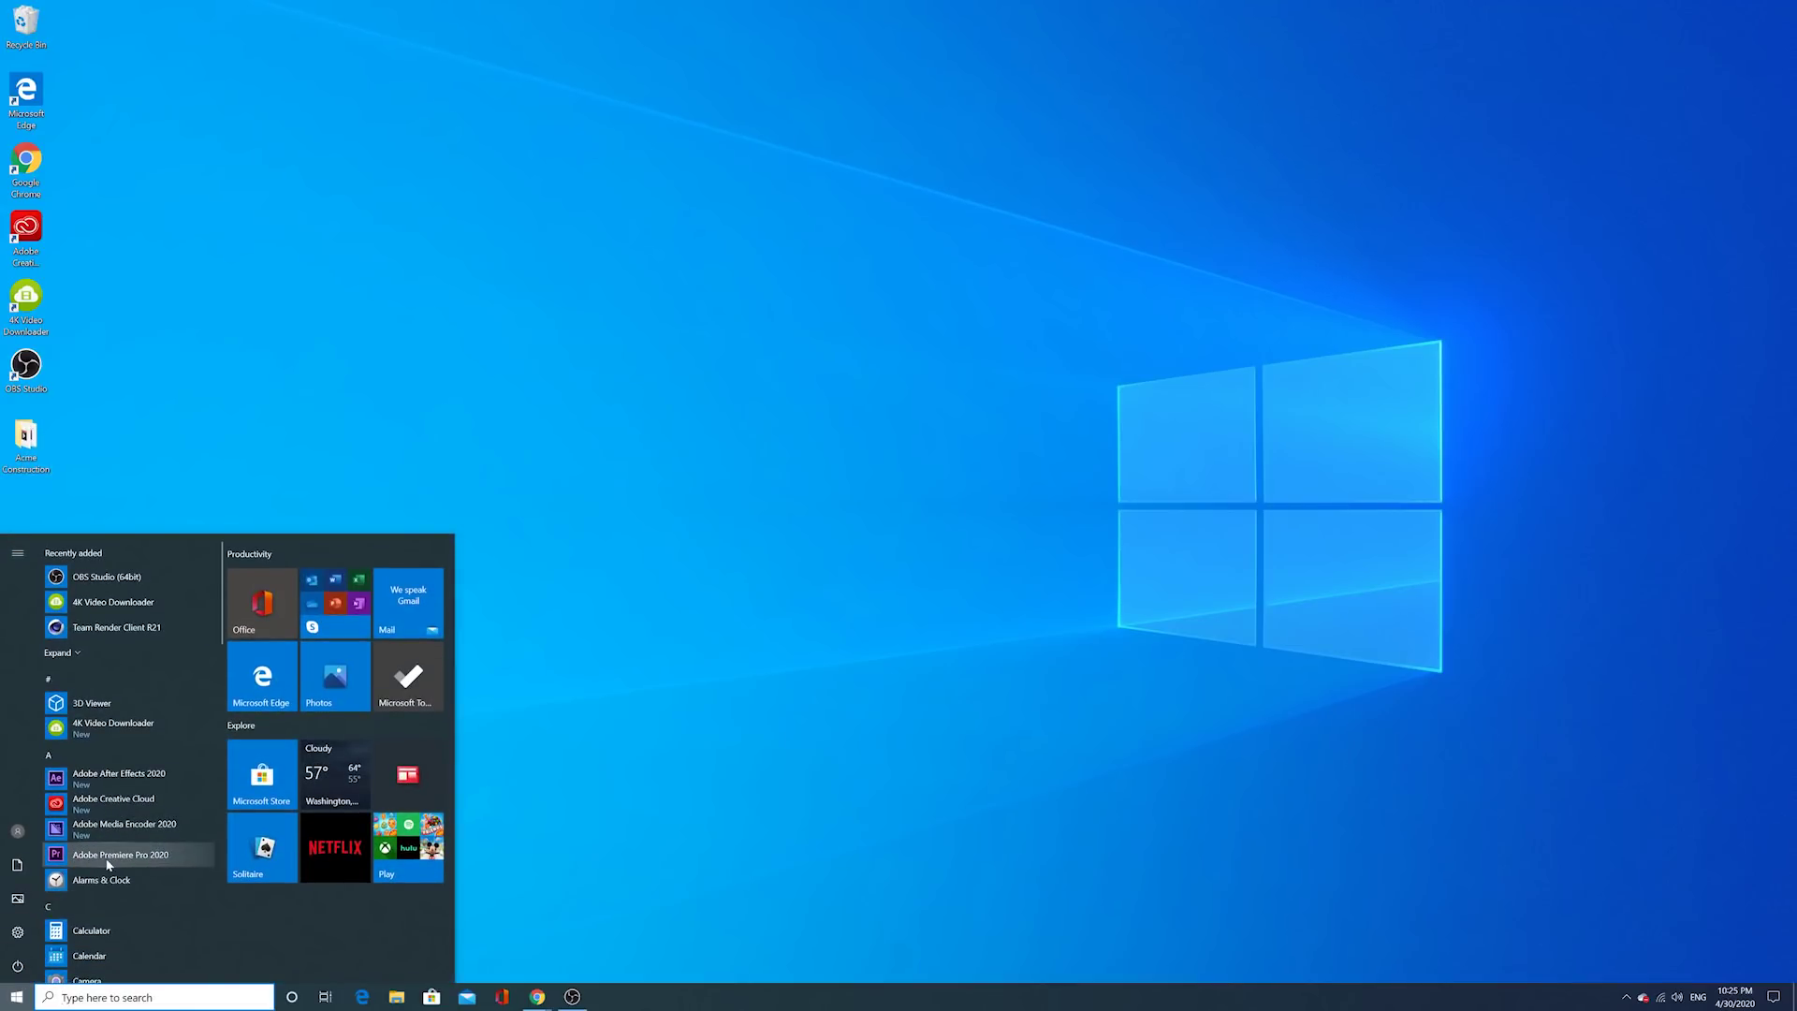
left_click(108, 855)
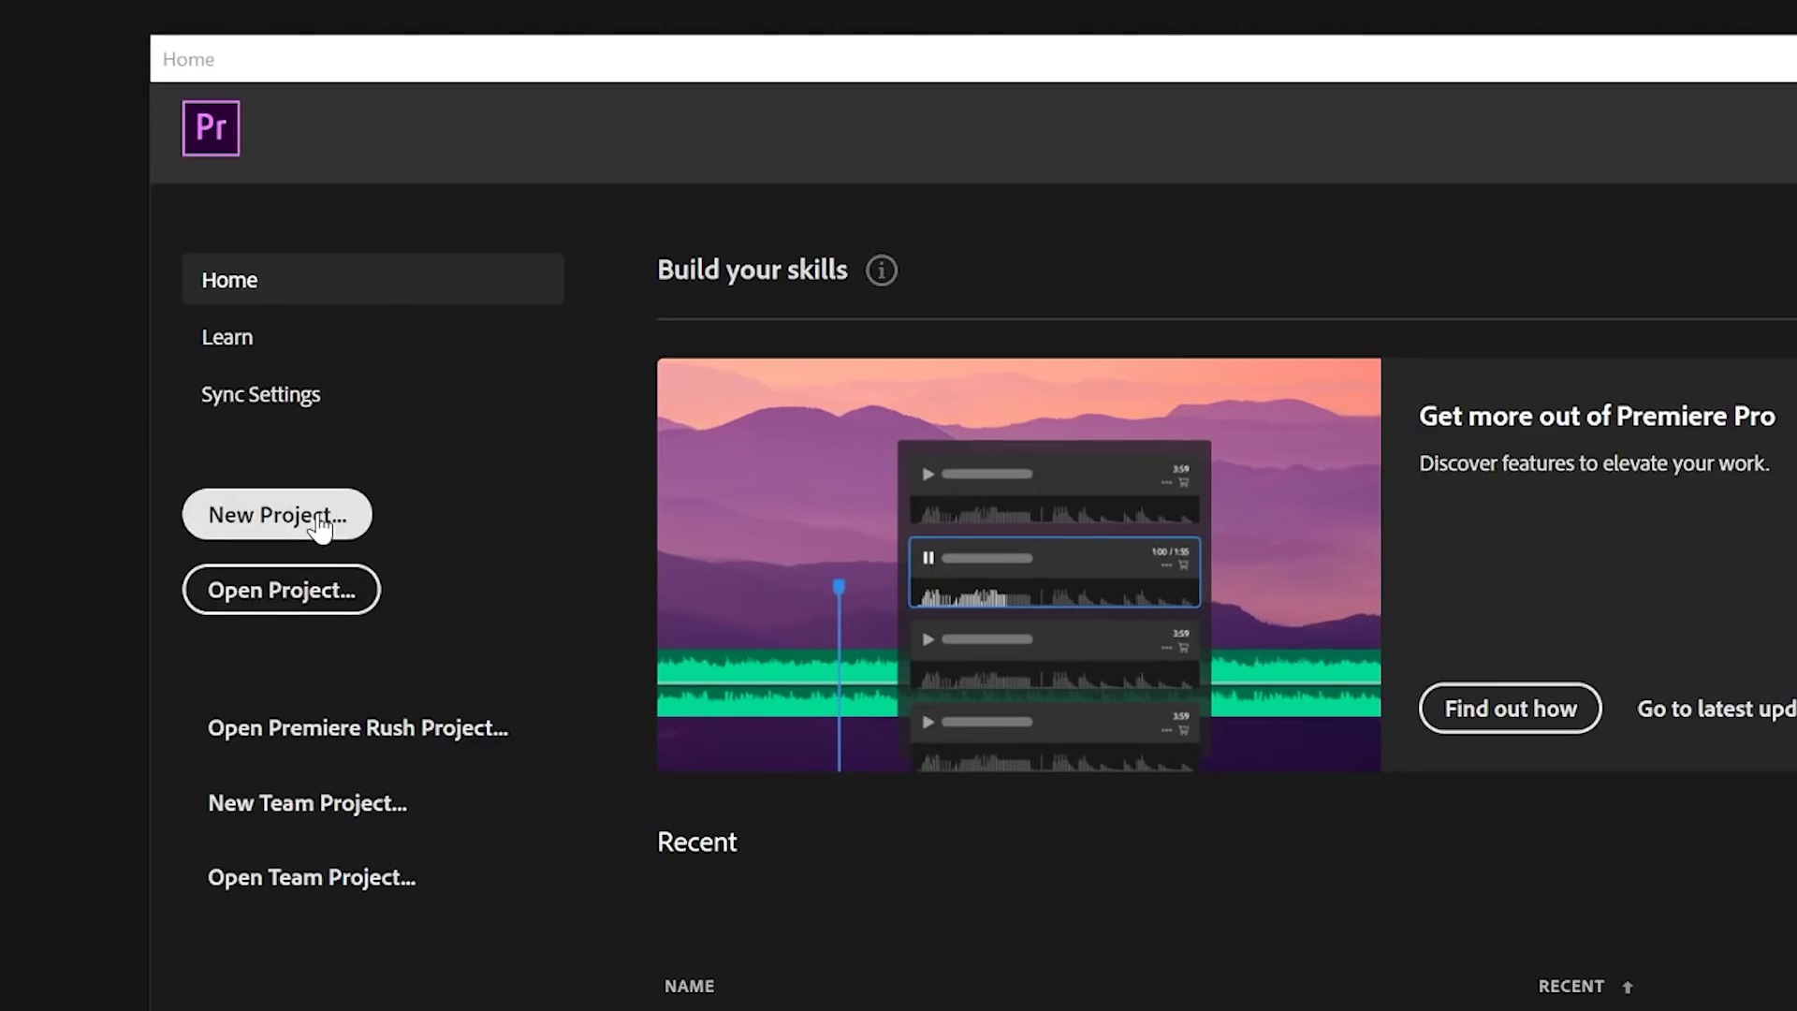
left_click(318, 522)
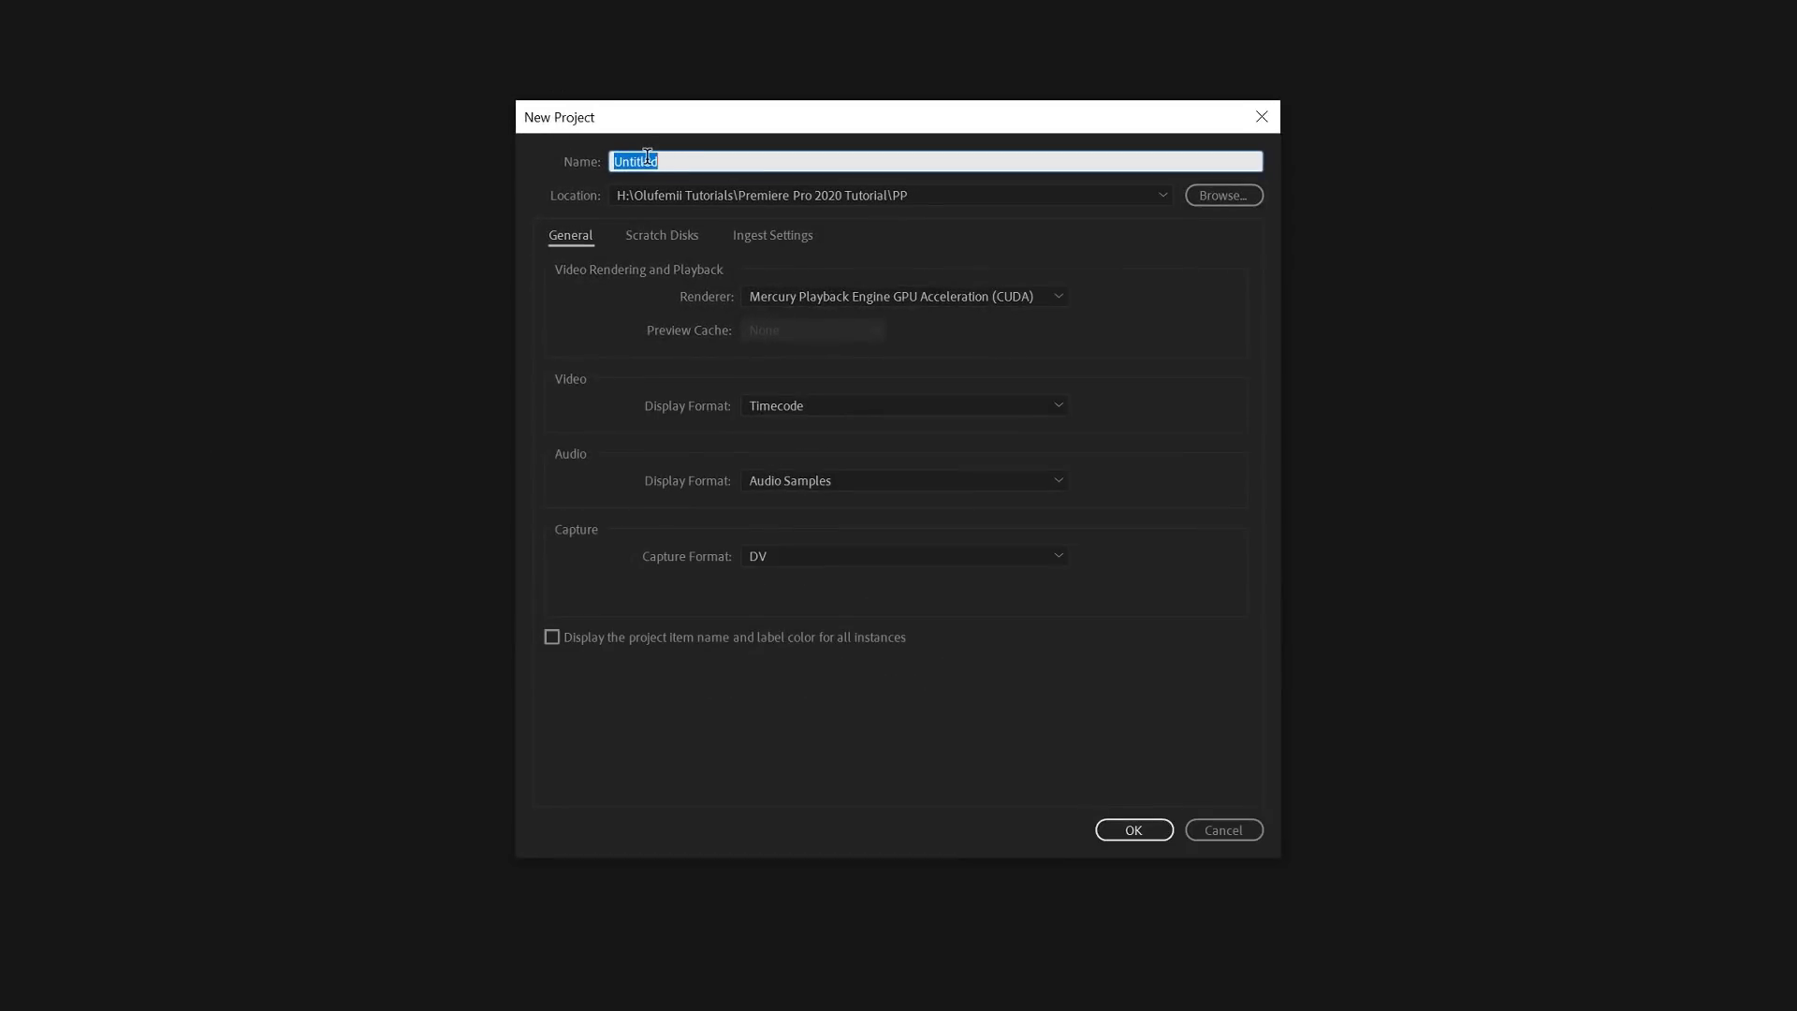
Step: Name the project 'Acme Construction' and set its location to the Desktop's Acme Construction folder
type("Acme Construction")
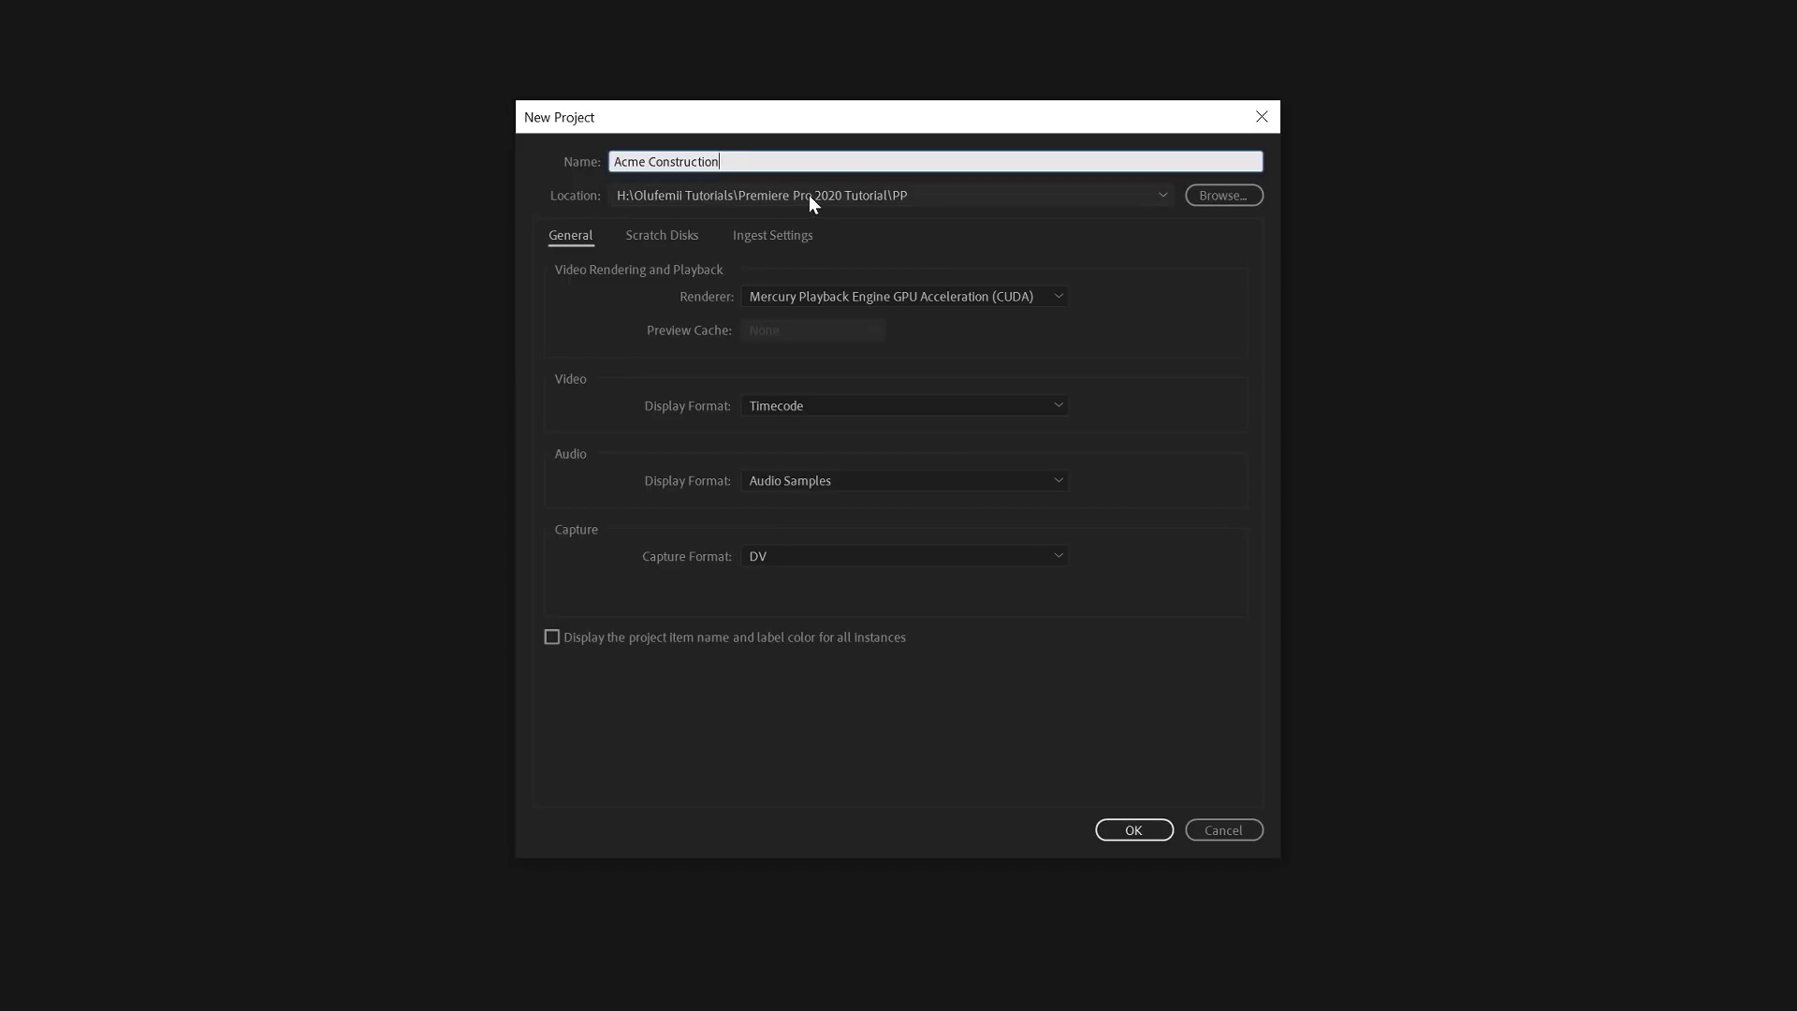
left_click(1237, 190)
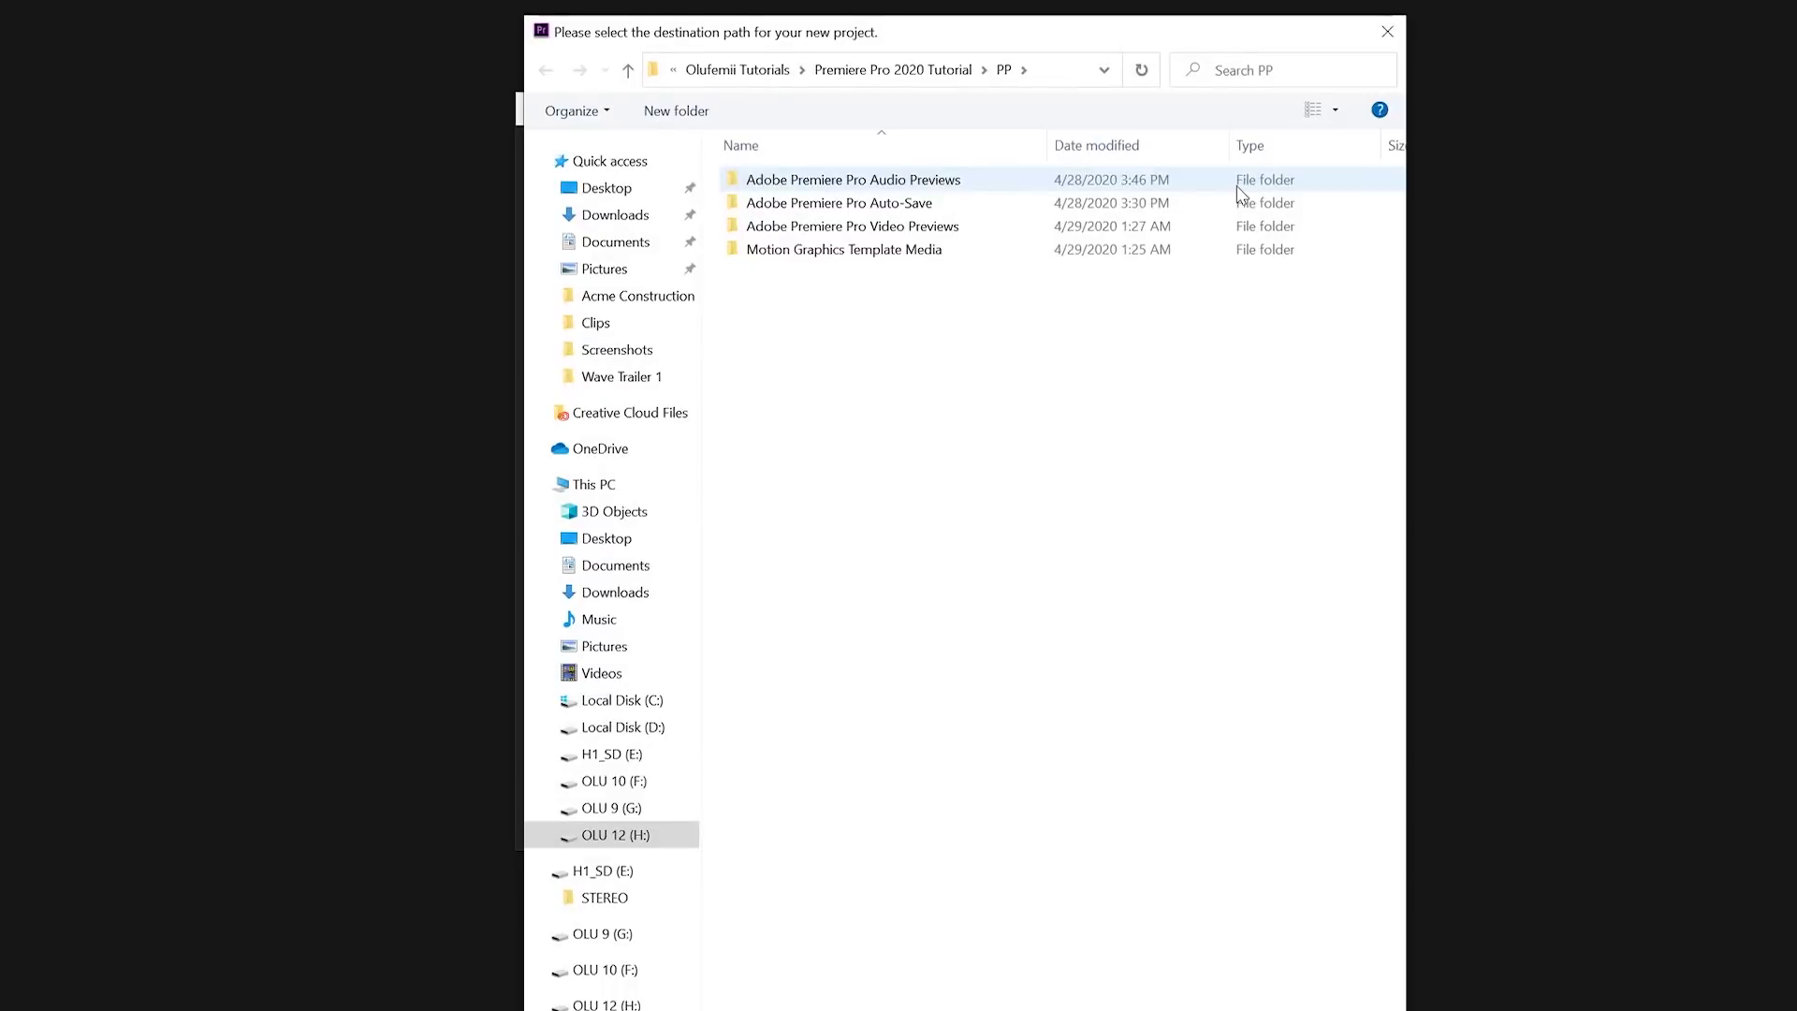
left_click(605, 190)
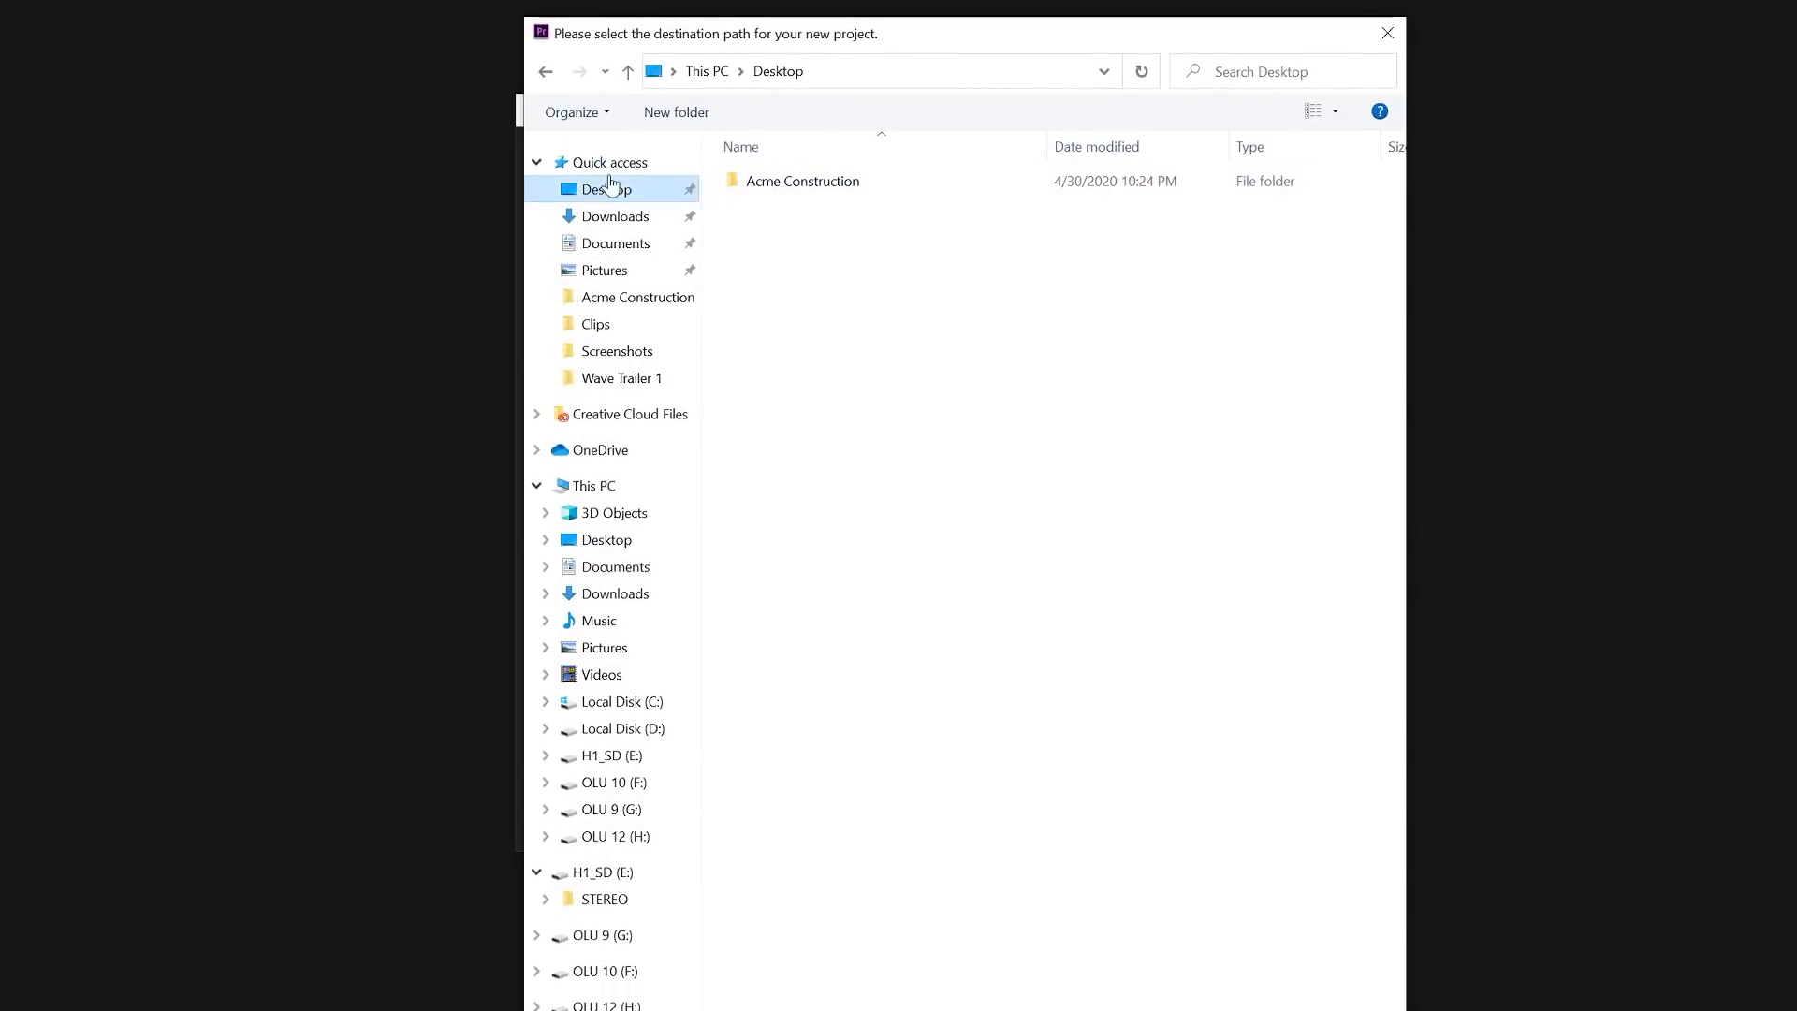
double_click(781, 182)
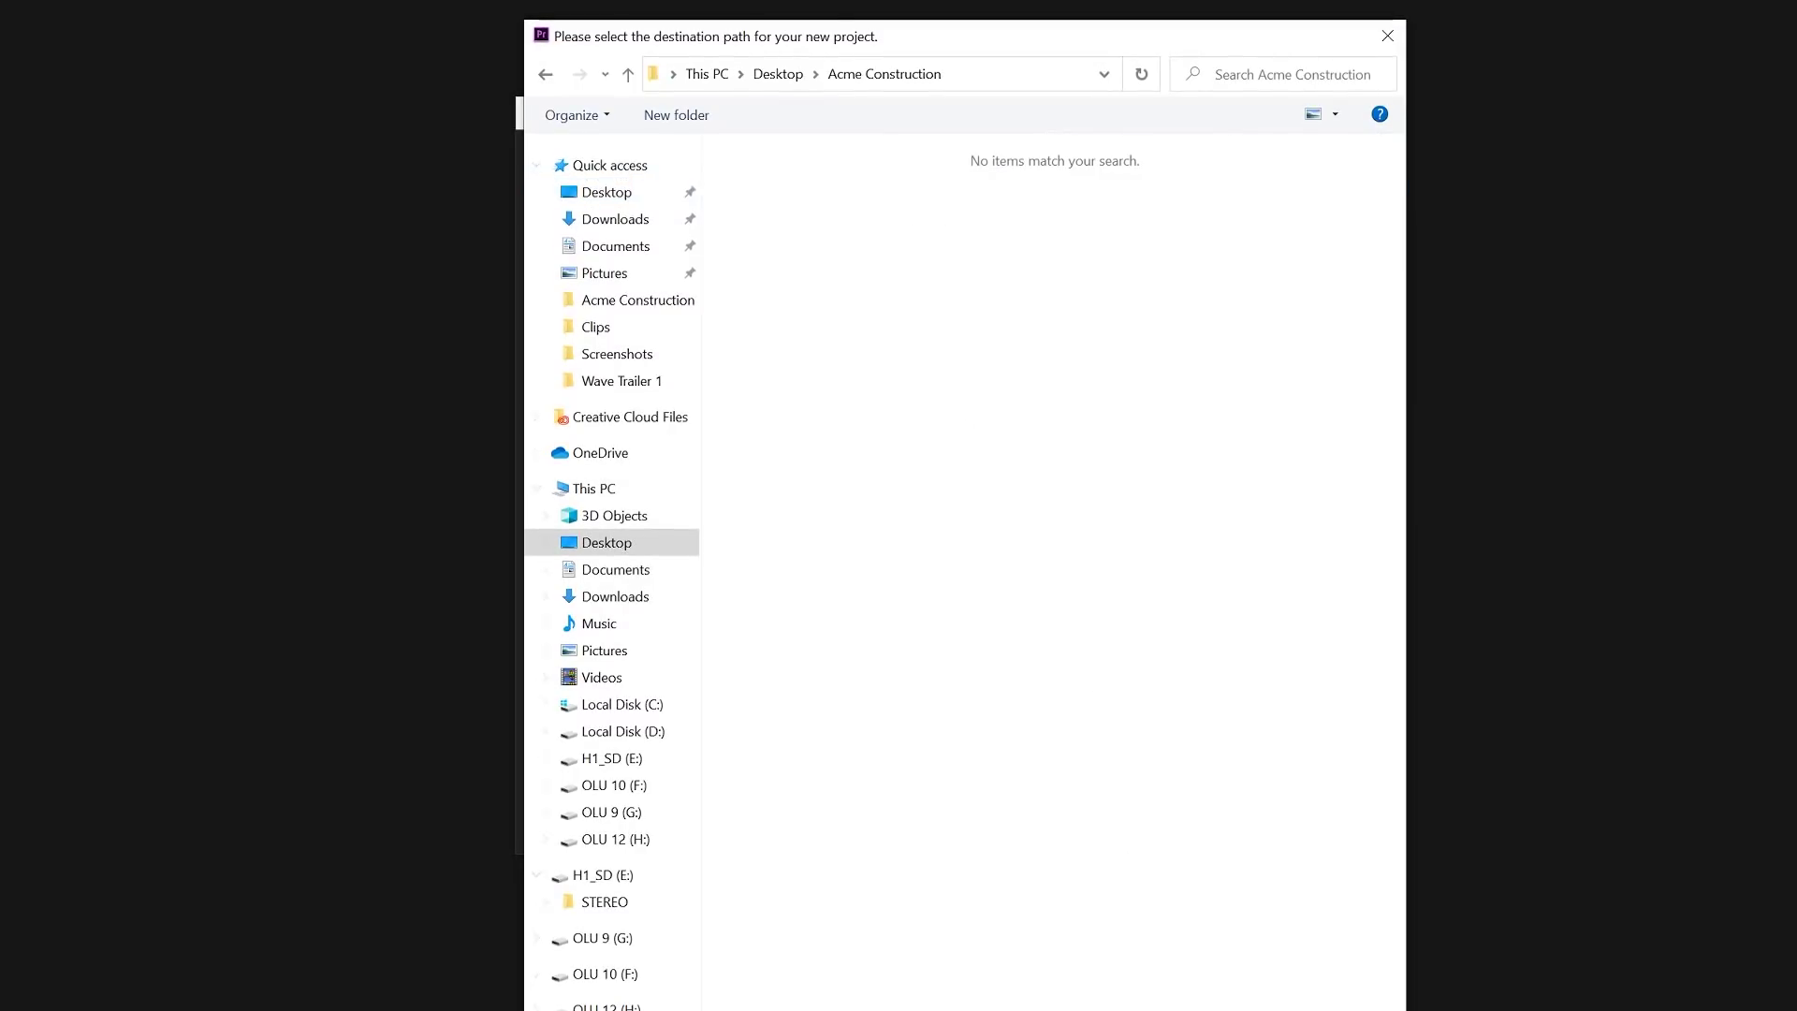
key("Return")
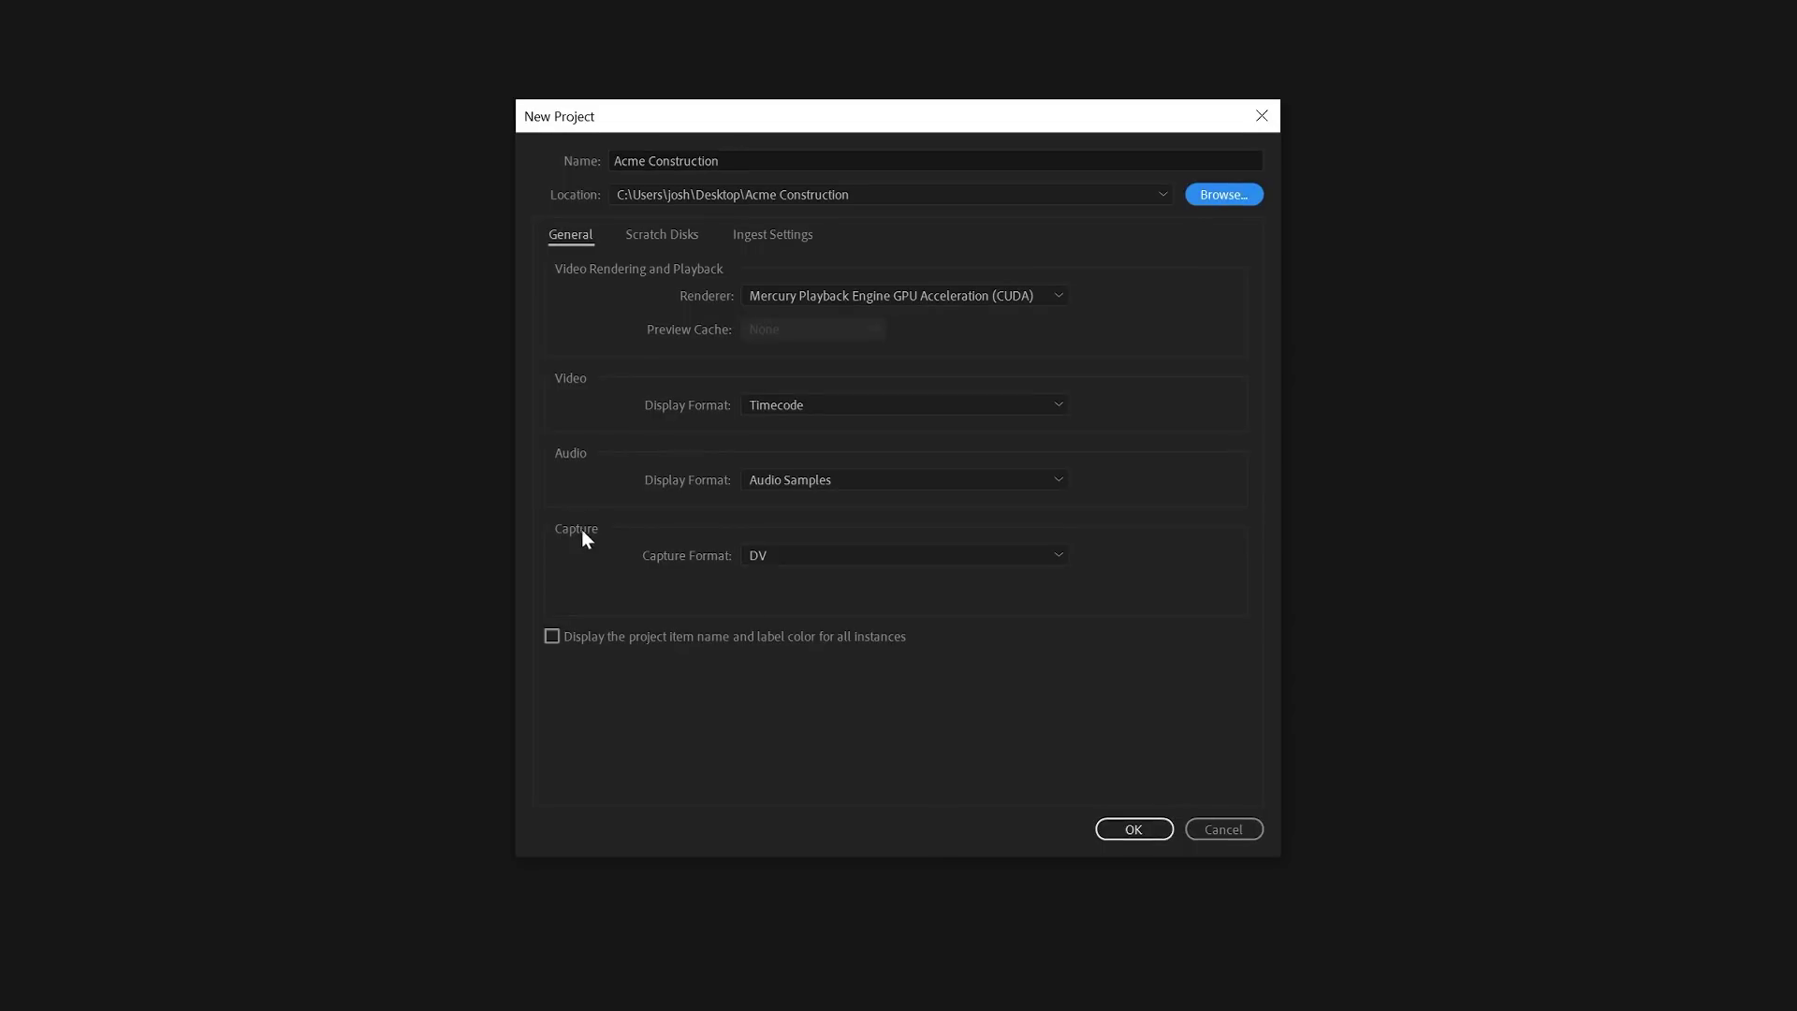
Step: Keep Mercury Playback Engine GPU Acceleration (CUDA) as the renderer and create the project
left_click(579, 238)
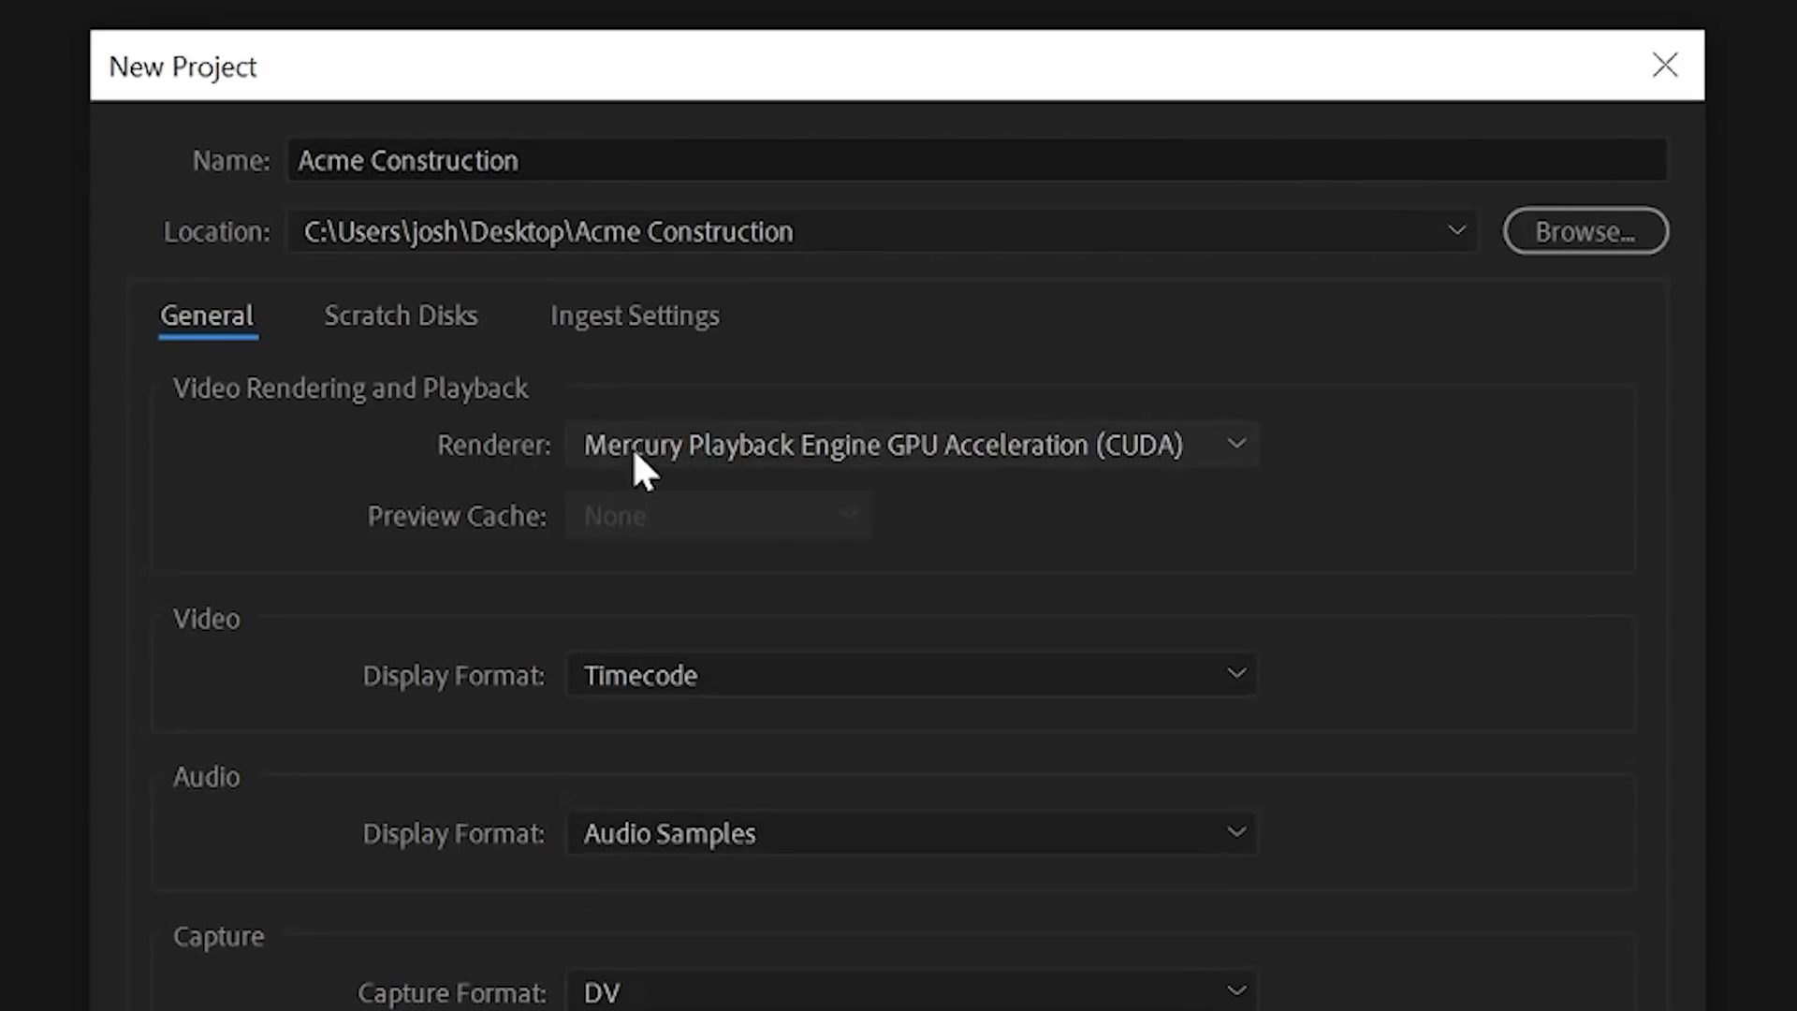
left_click(633, 447)
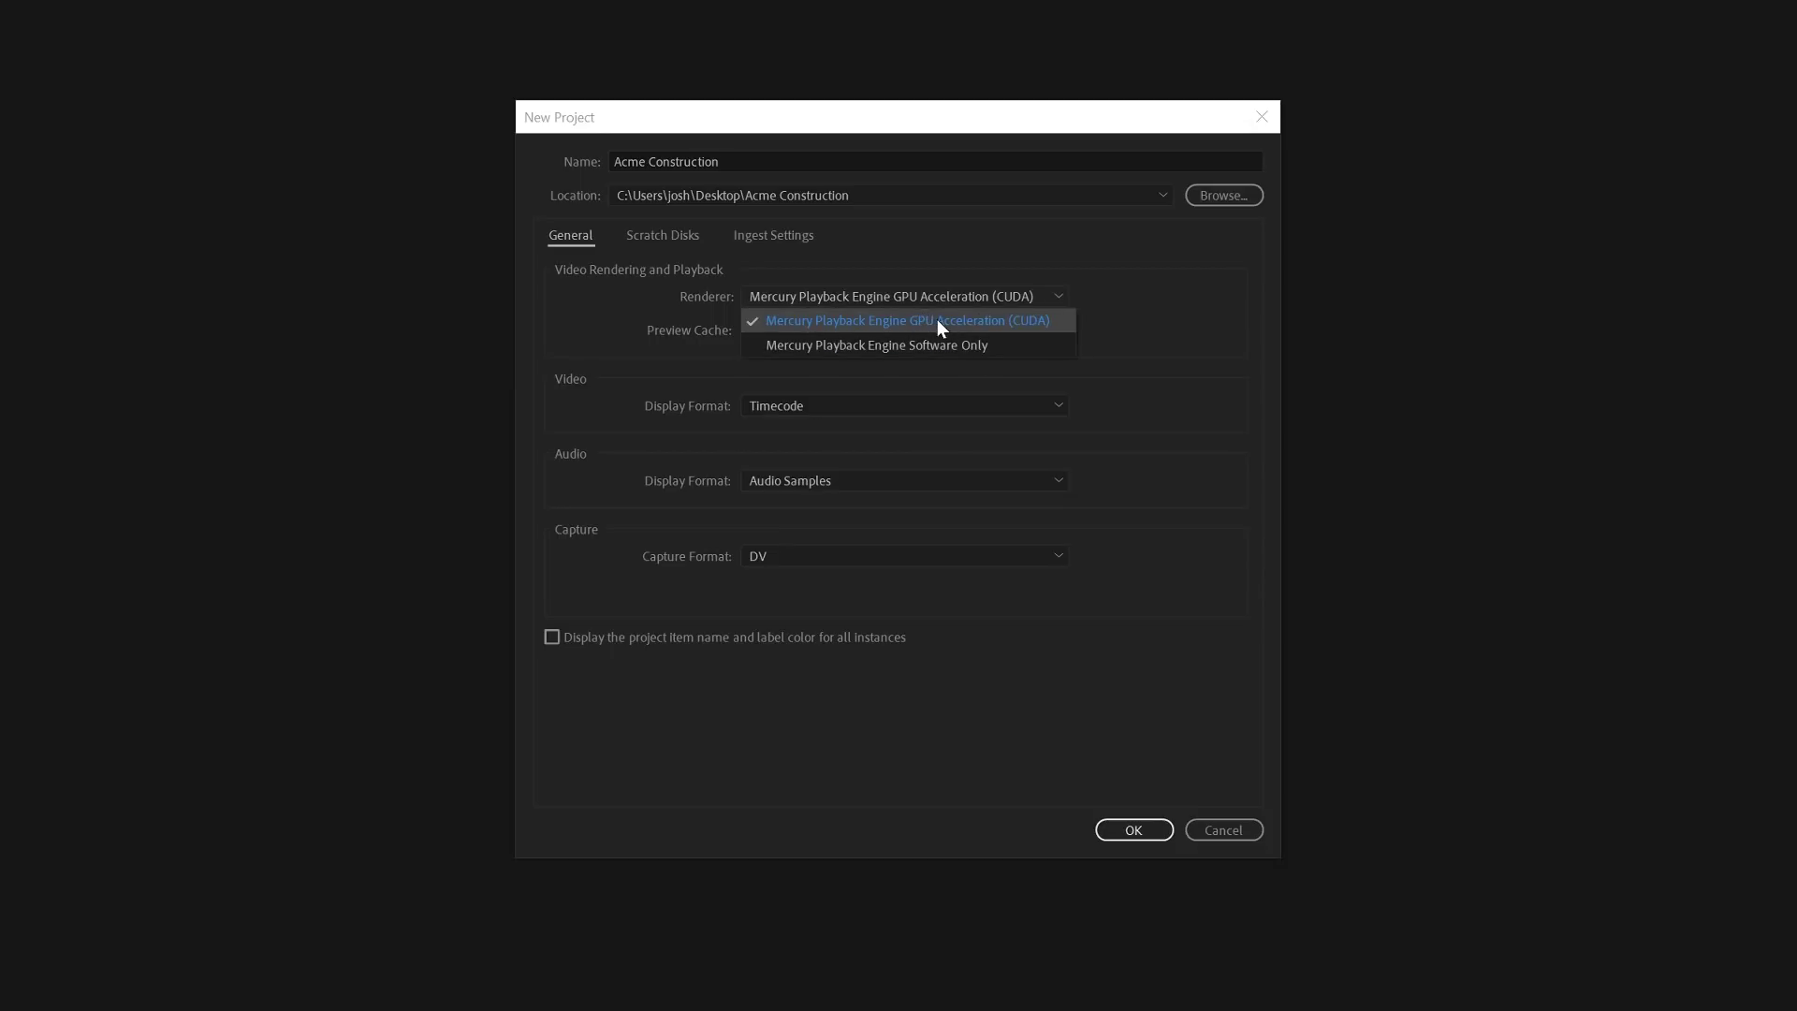
left_click(927, 323)
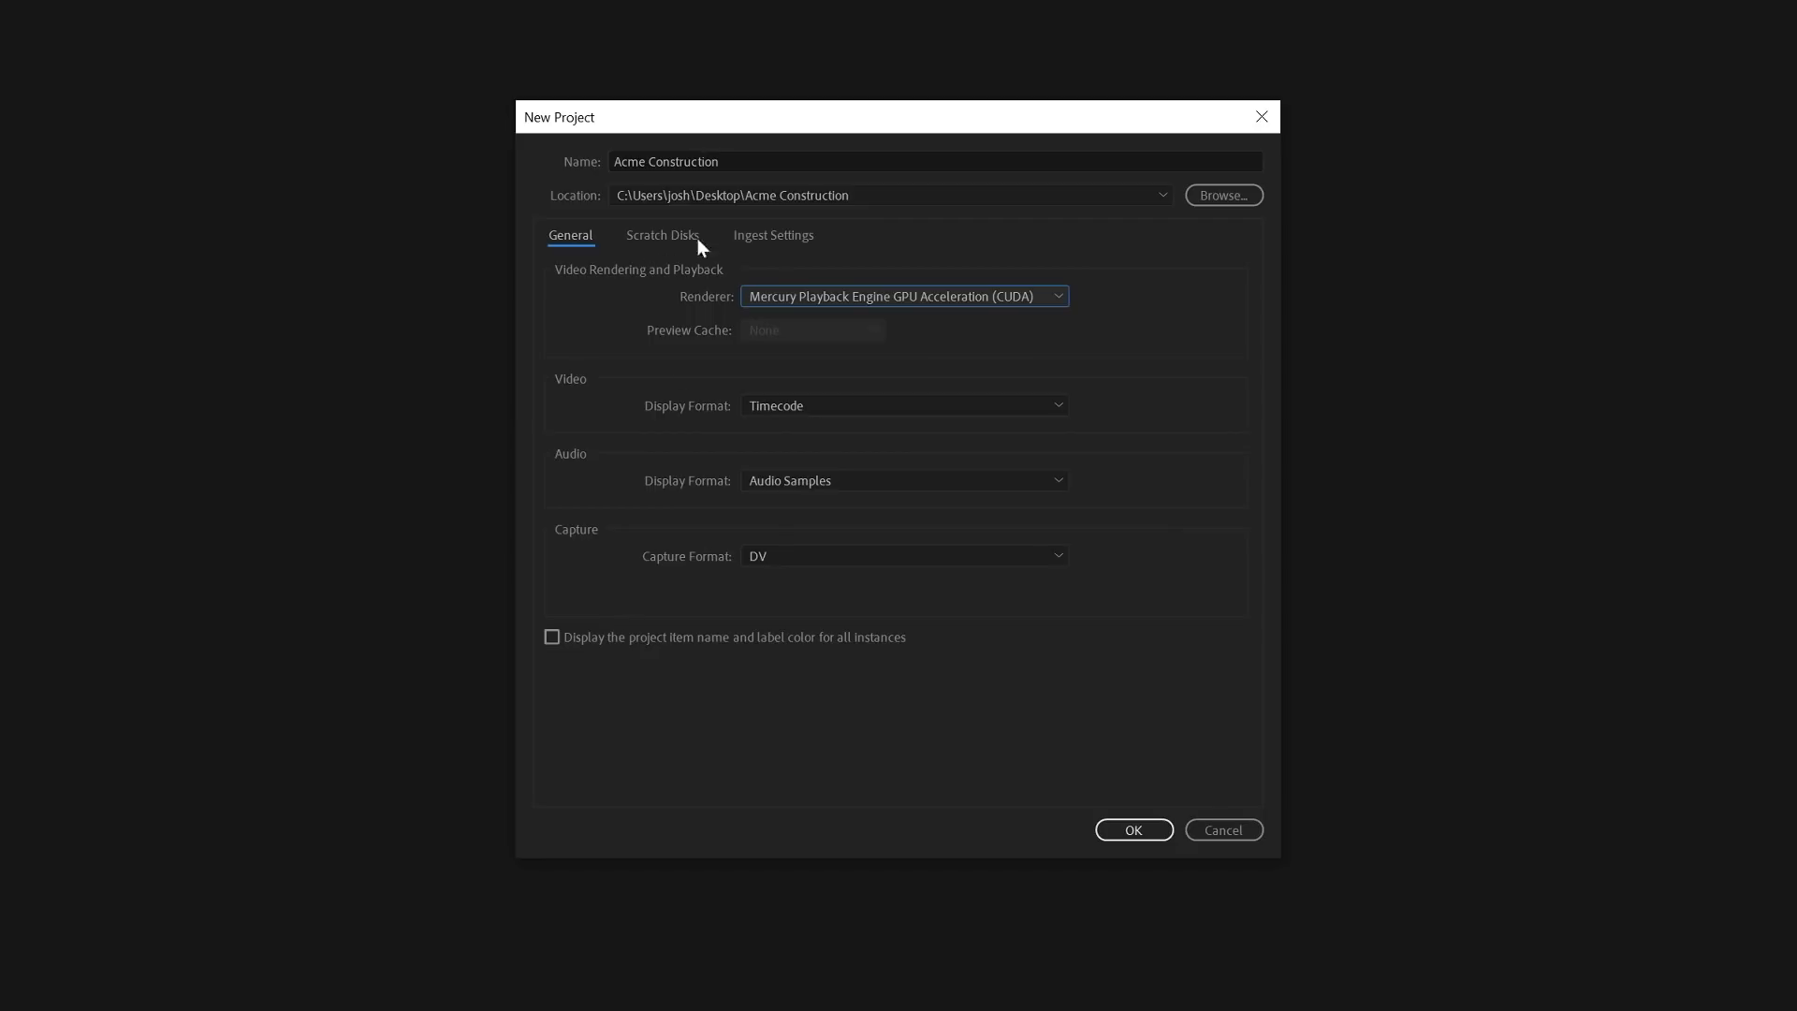
left_click(1134, 831)
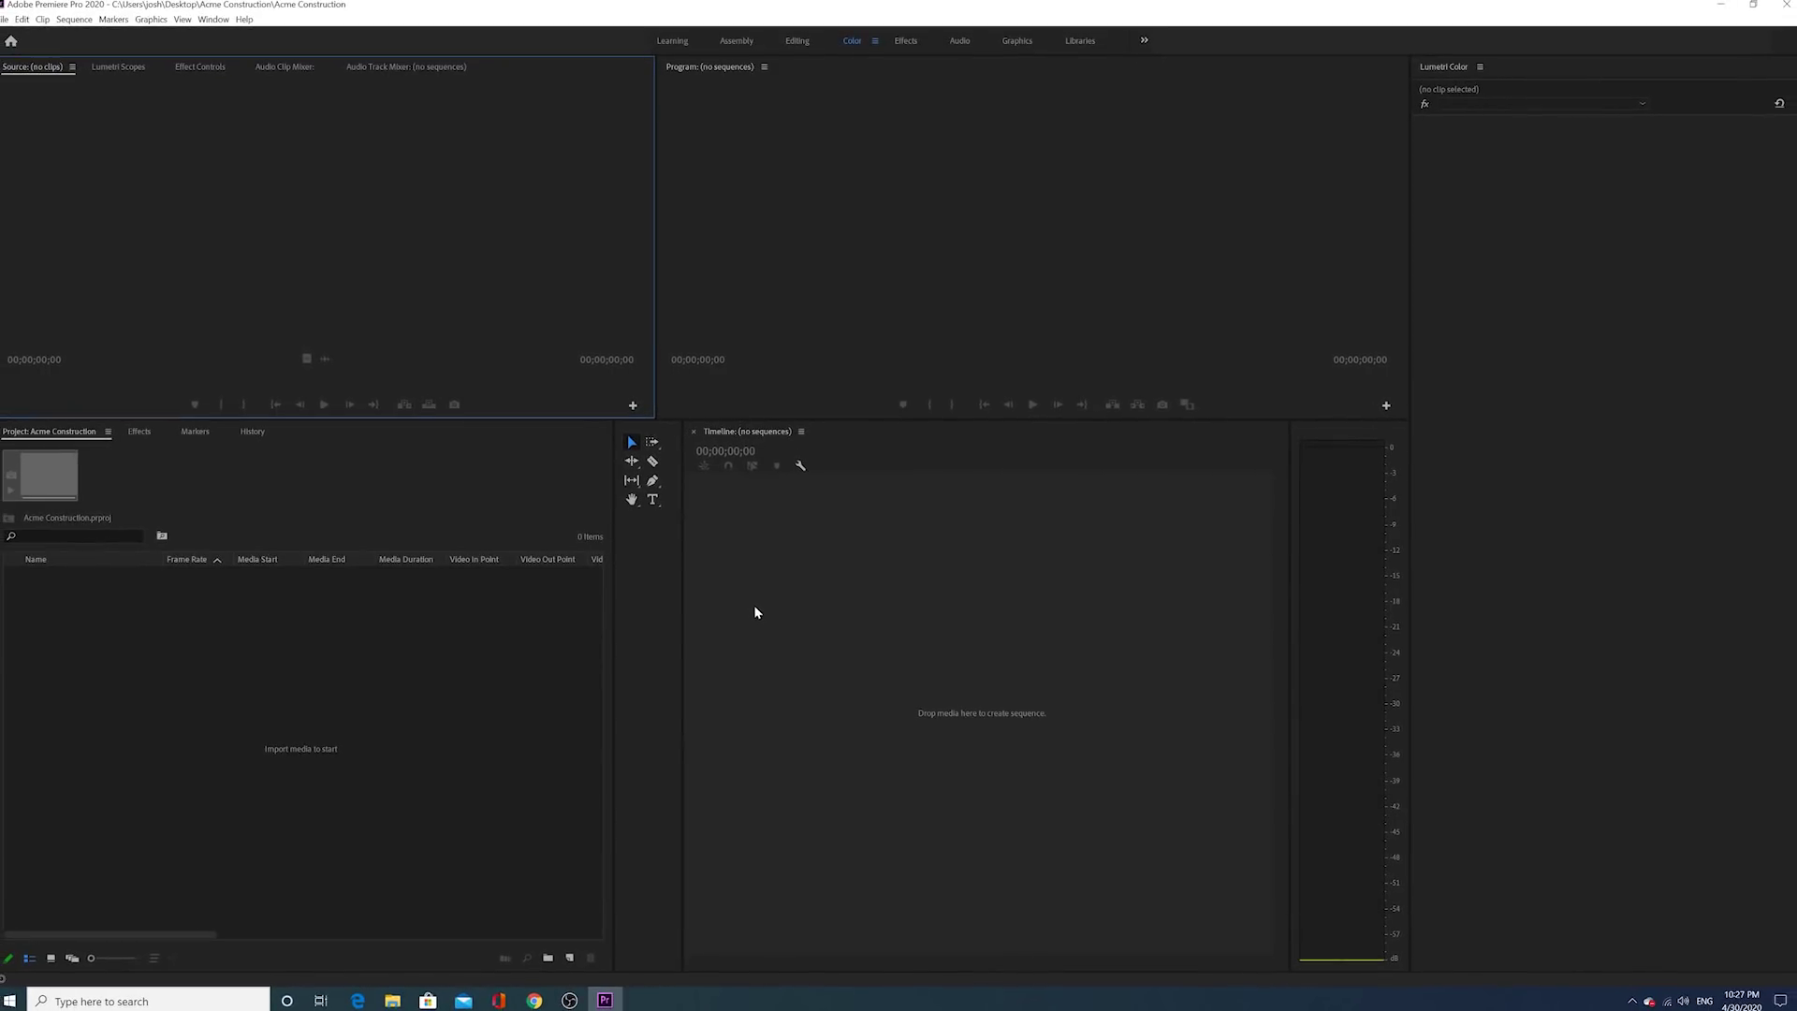
Step: Drag the Project panel's right divider outward to make the panel wider
left_click_drag(613, 614, 664, 606)
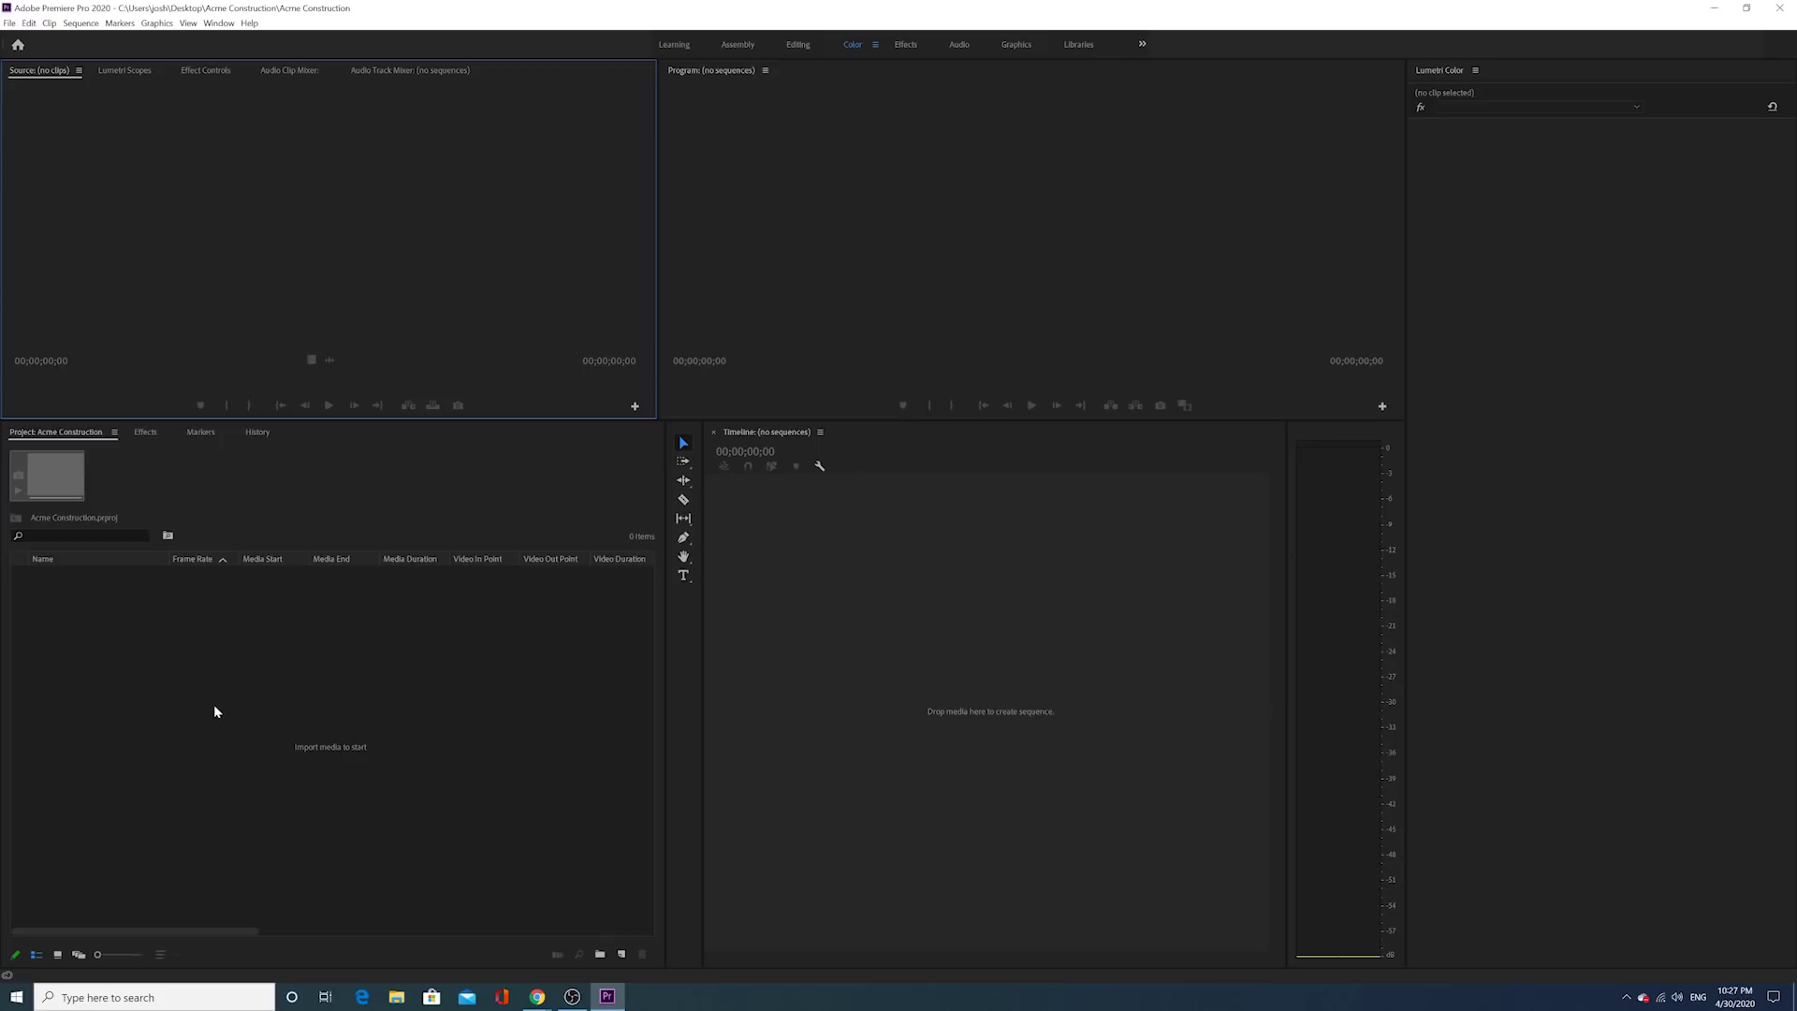
Step: Import every media file, including Footage 1–4, from the Desktop's Acme Construction folder
right_click(215, 695)
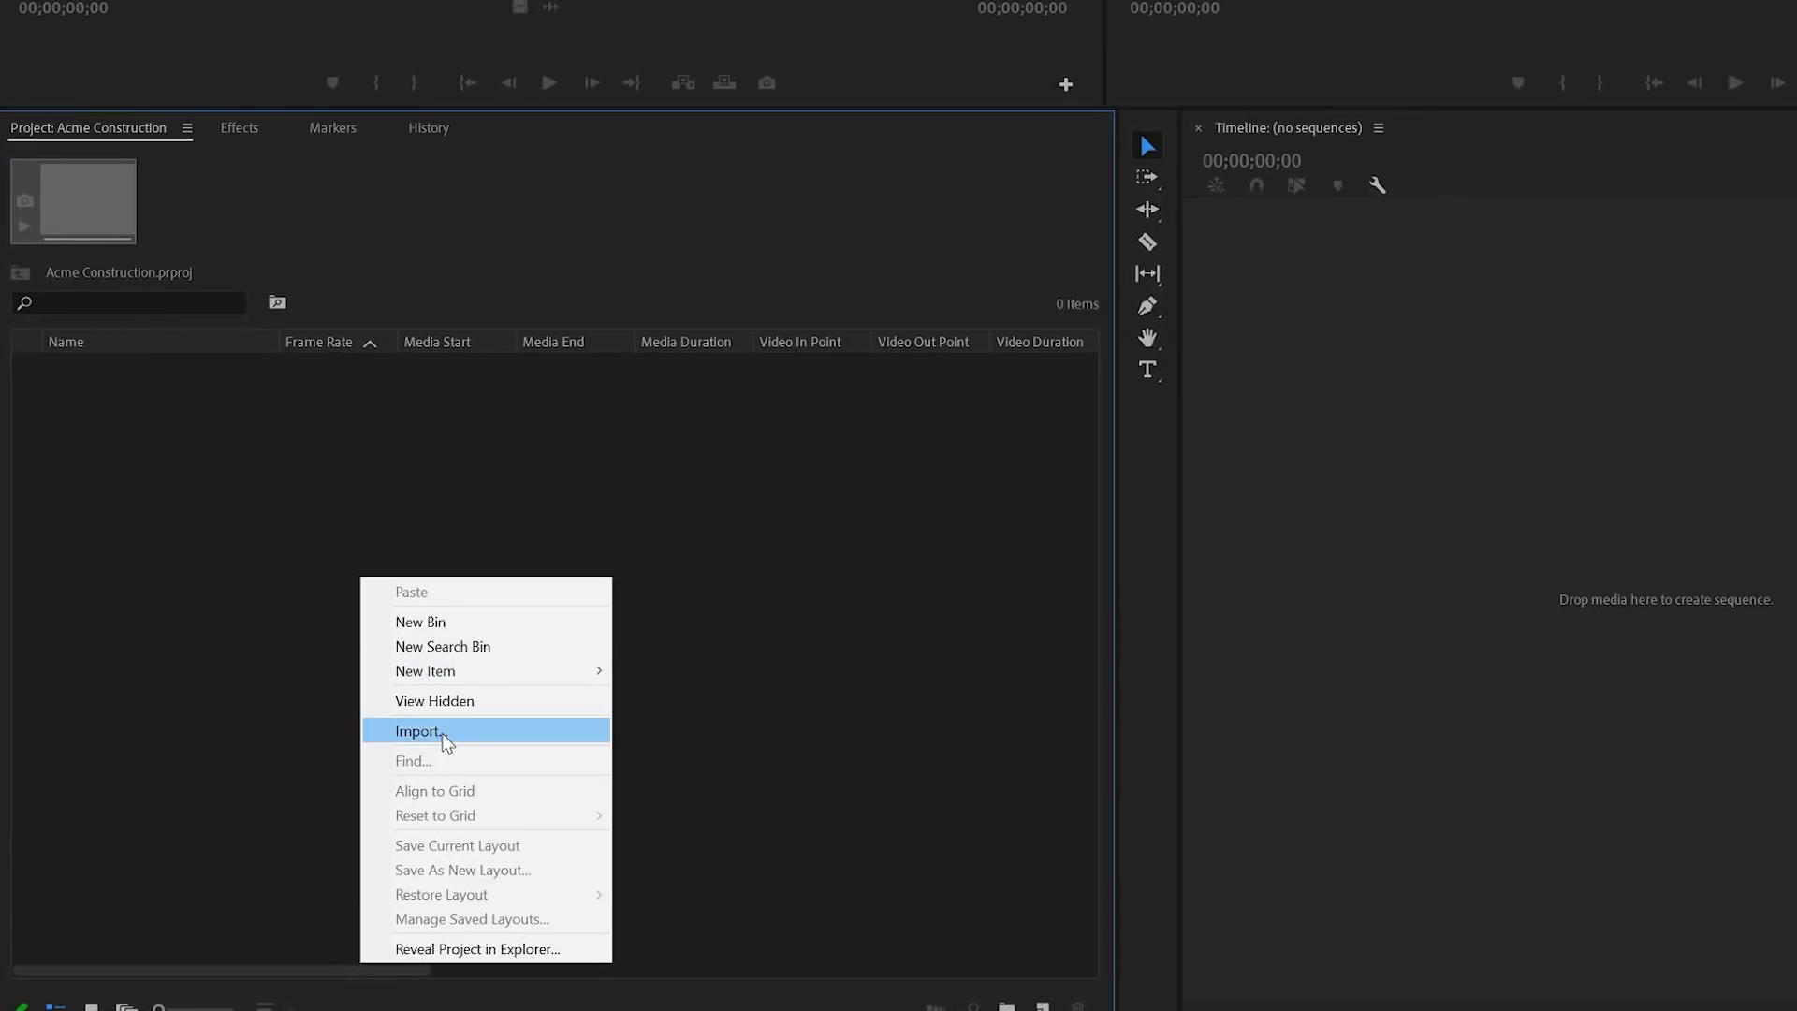
left_click(441, 733)
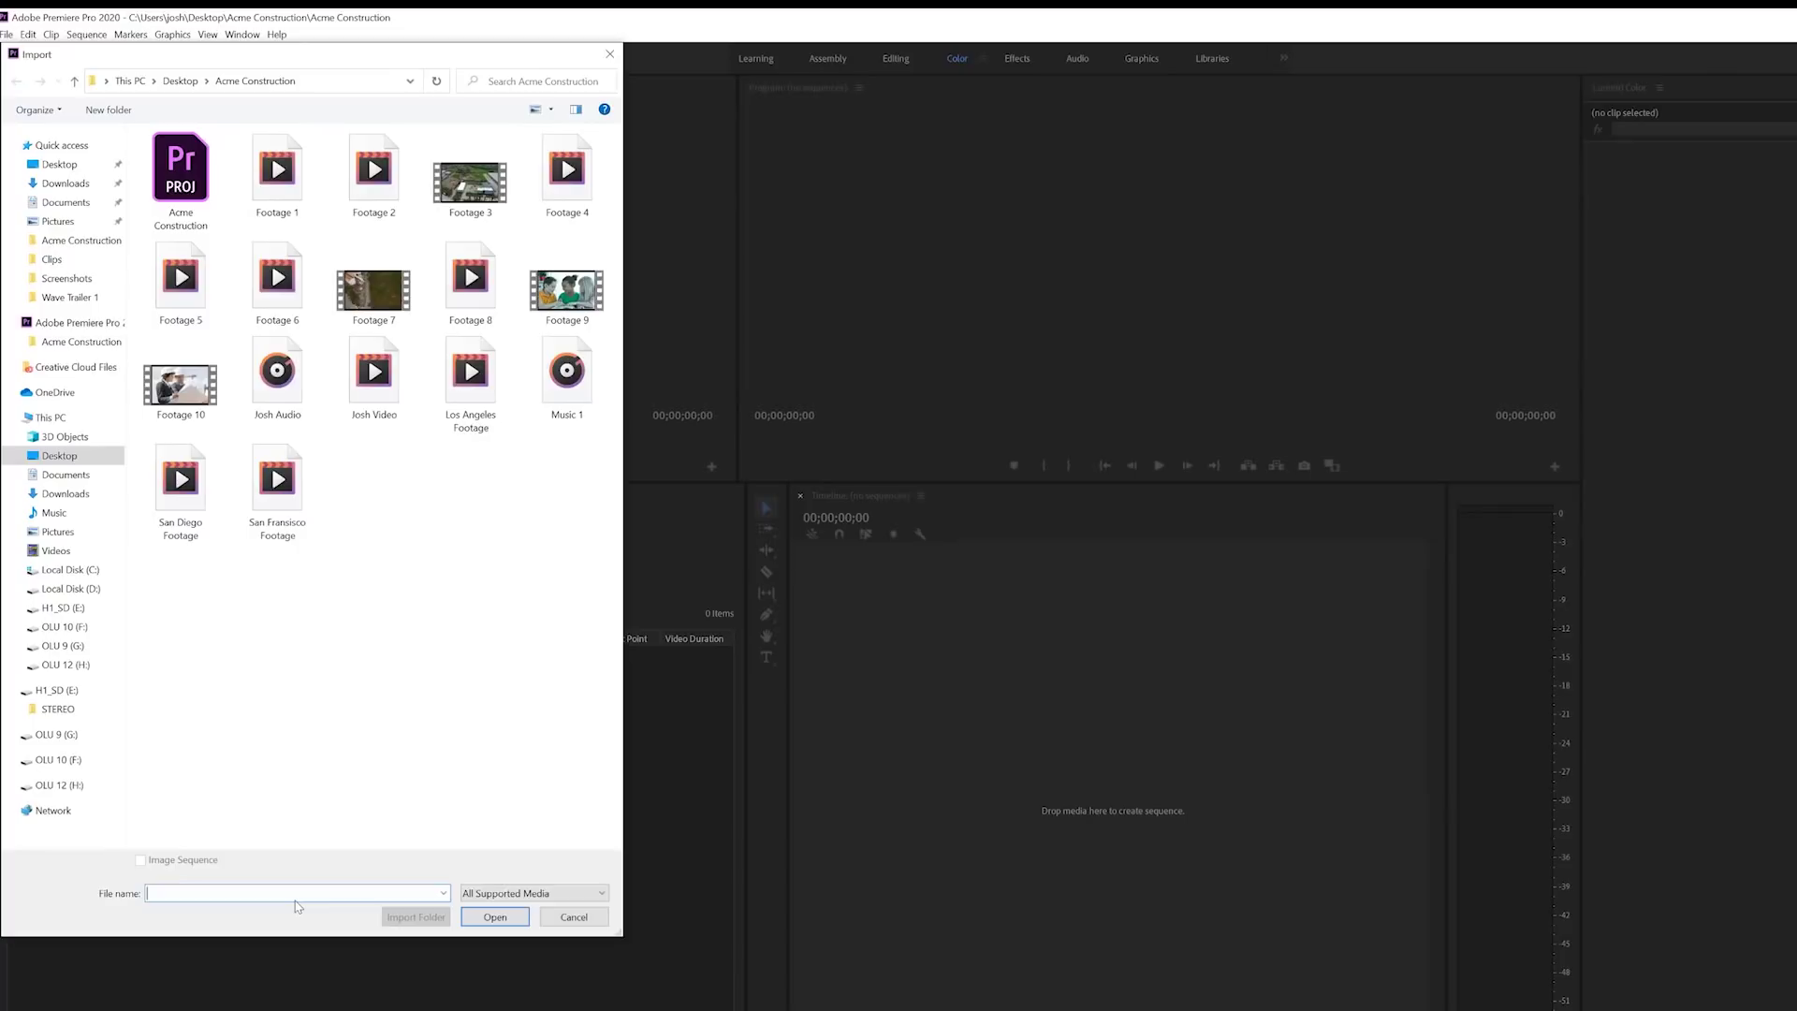
left_click(178, 82)
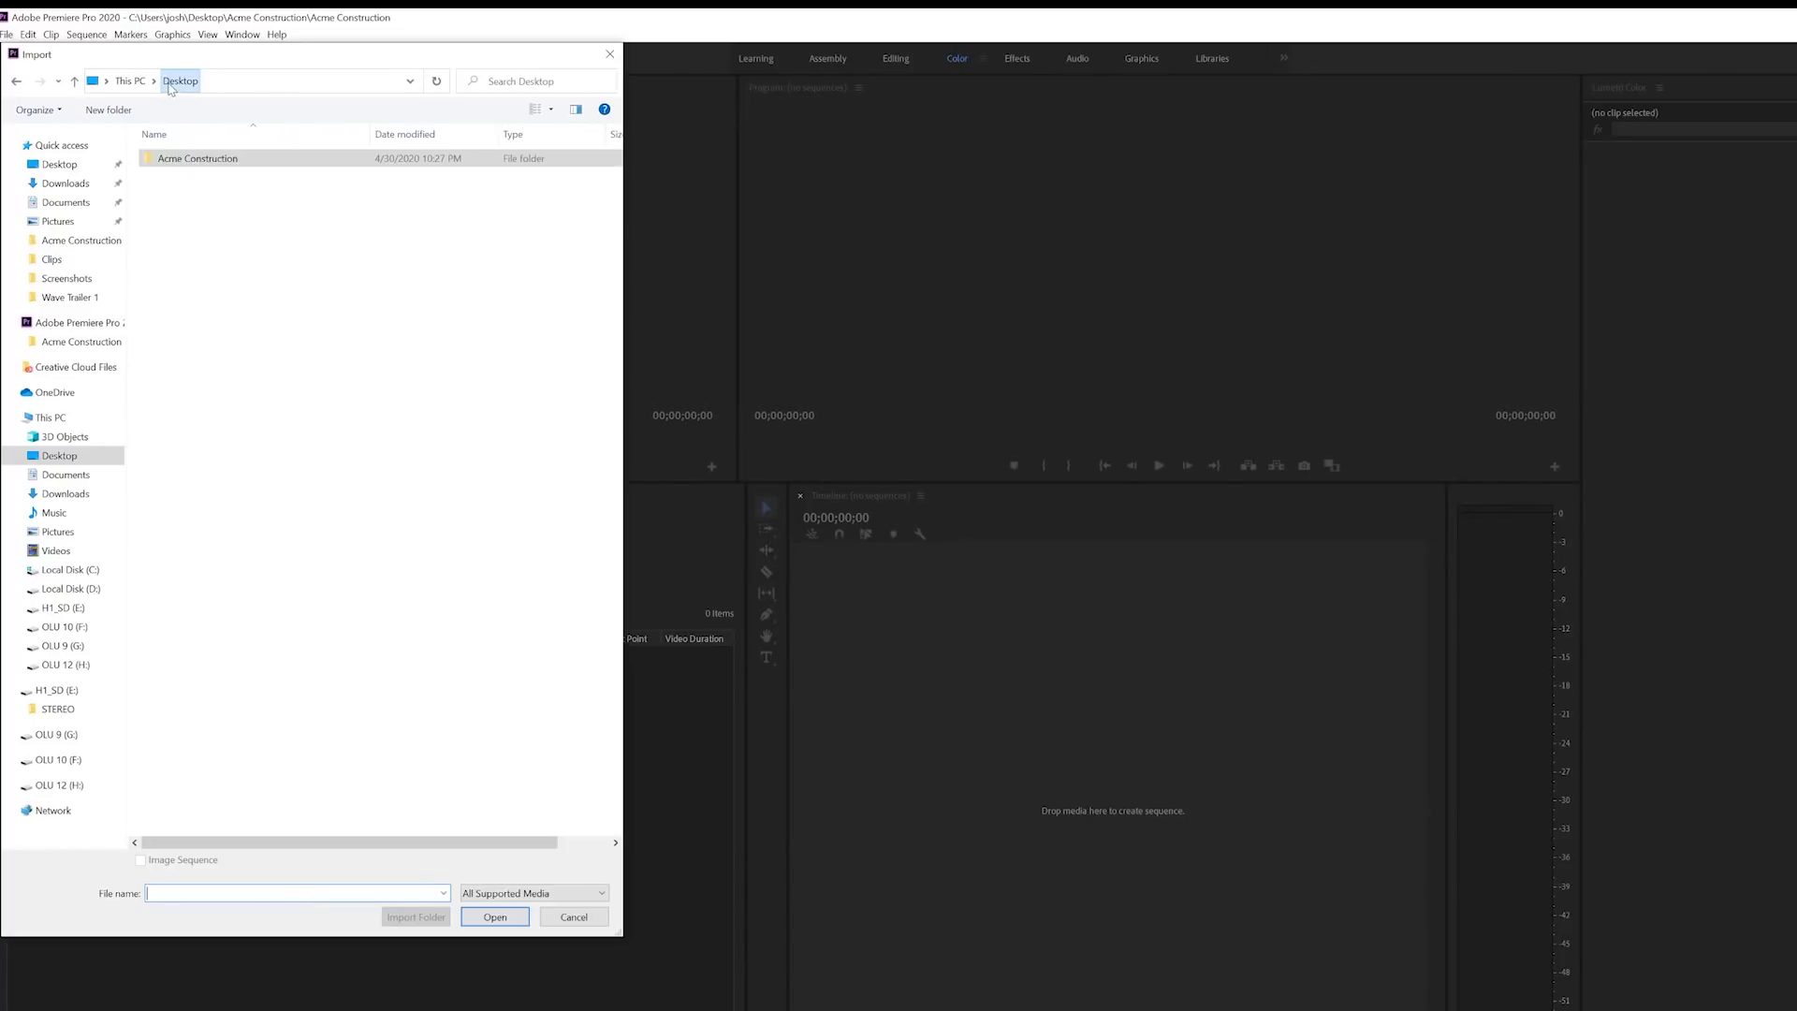
double_click(180, 159)
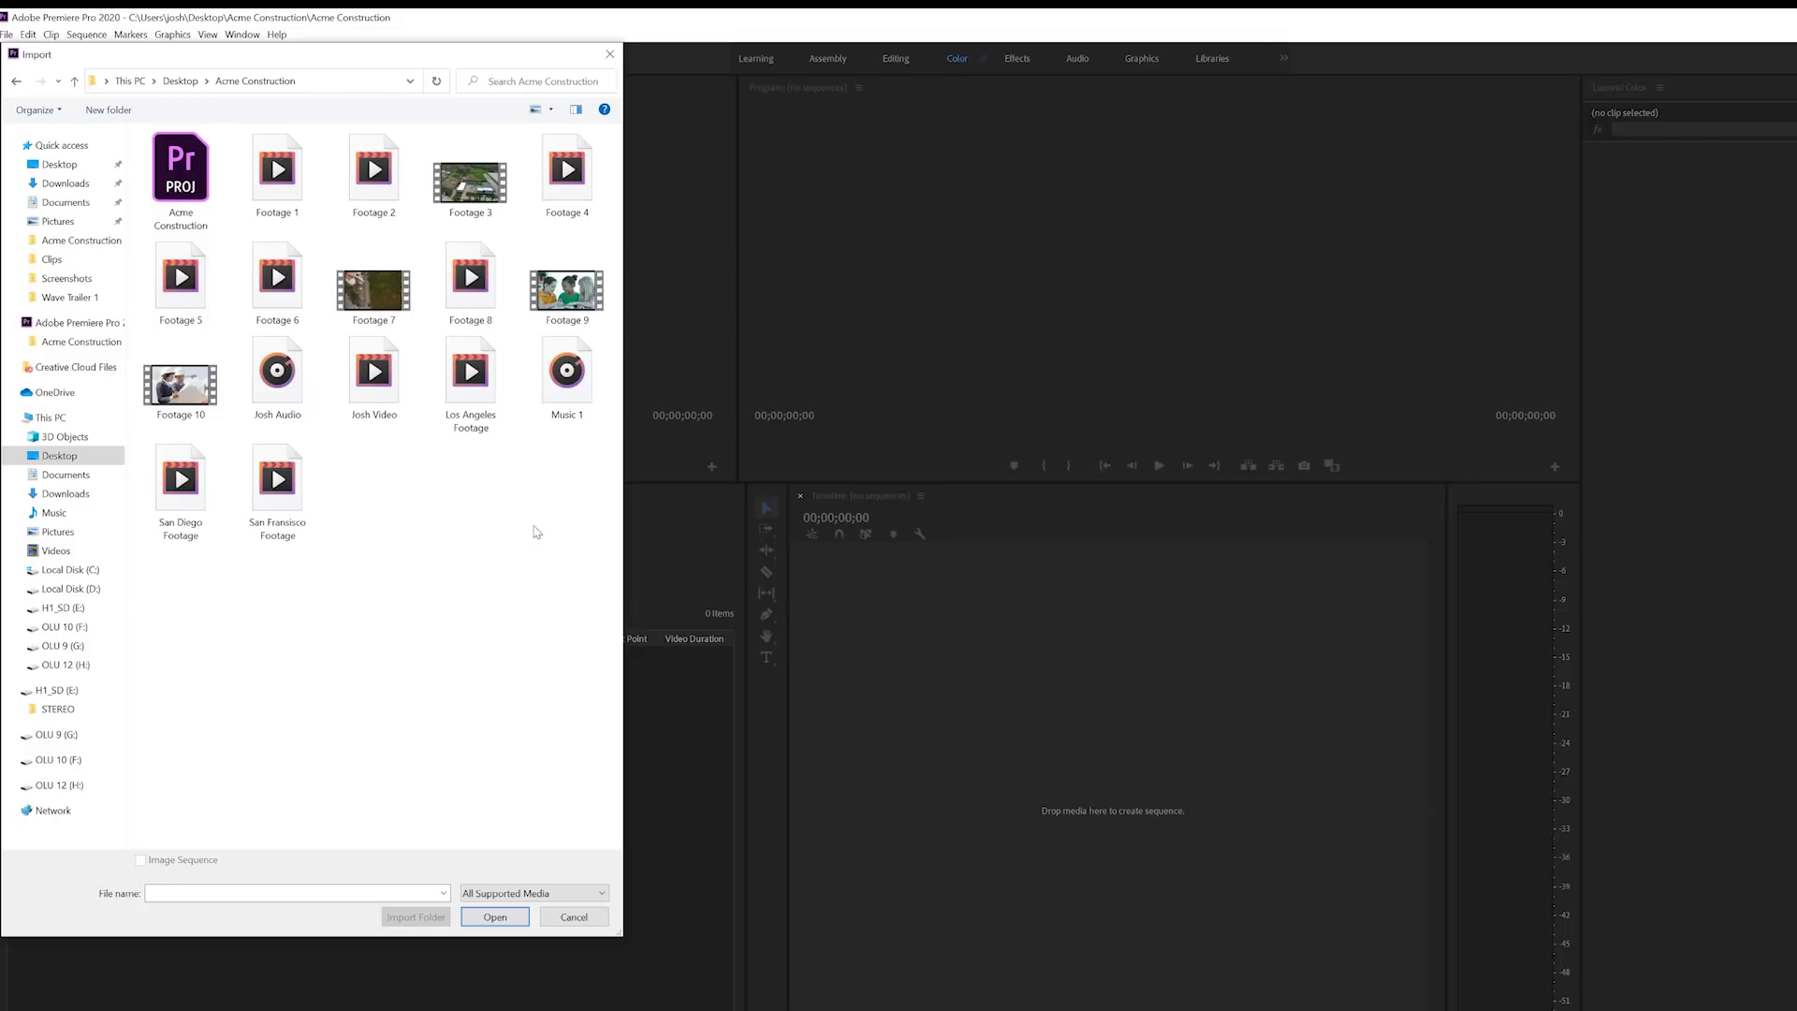
left_click_drag(568, 574, 177, 272)
left_click_drag(612, 190, 258, 212)
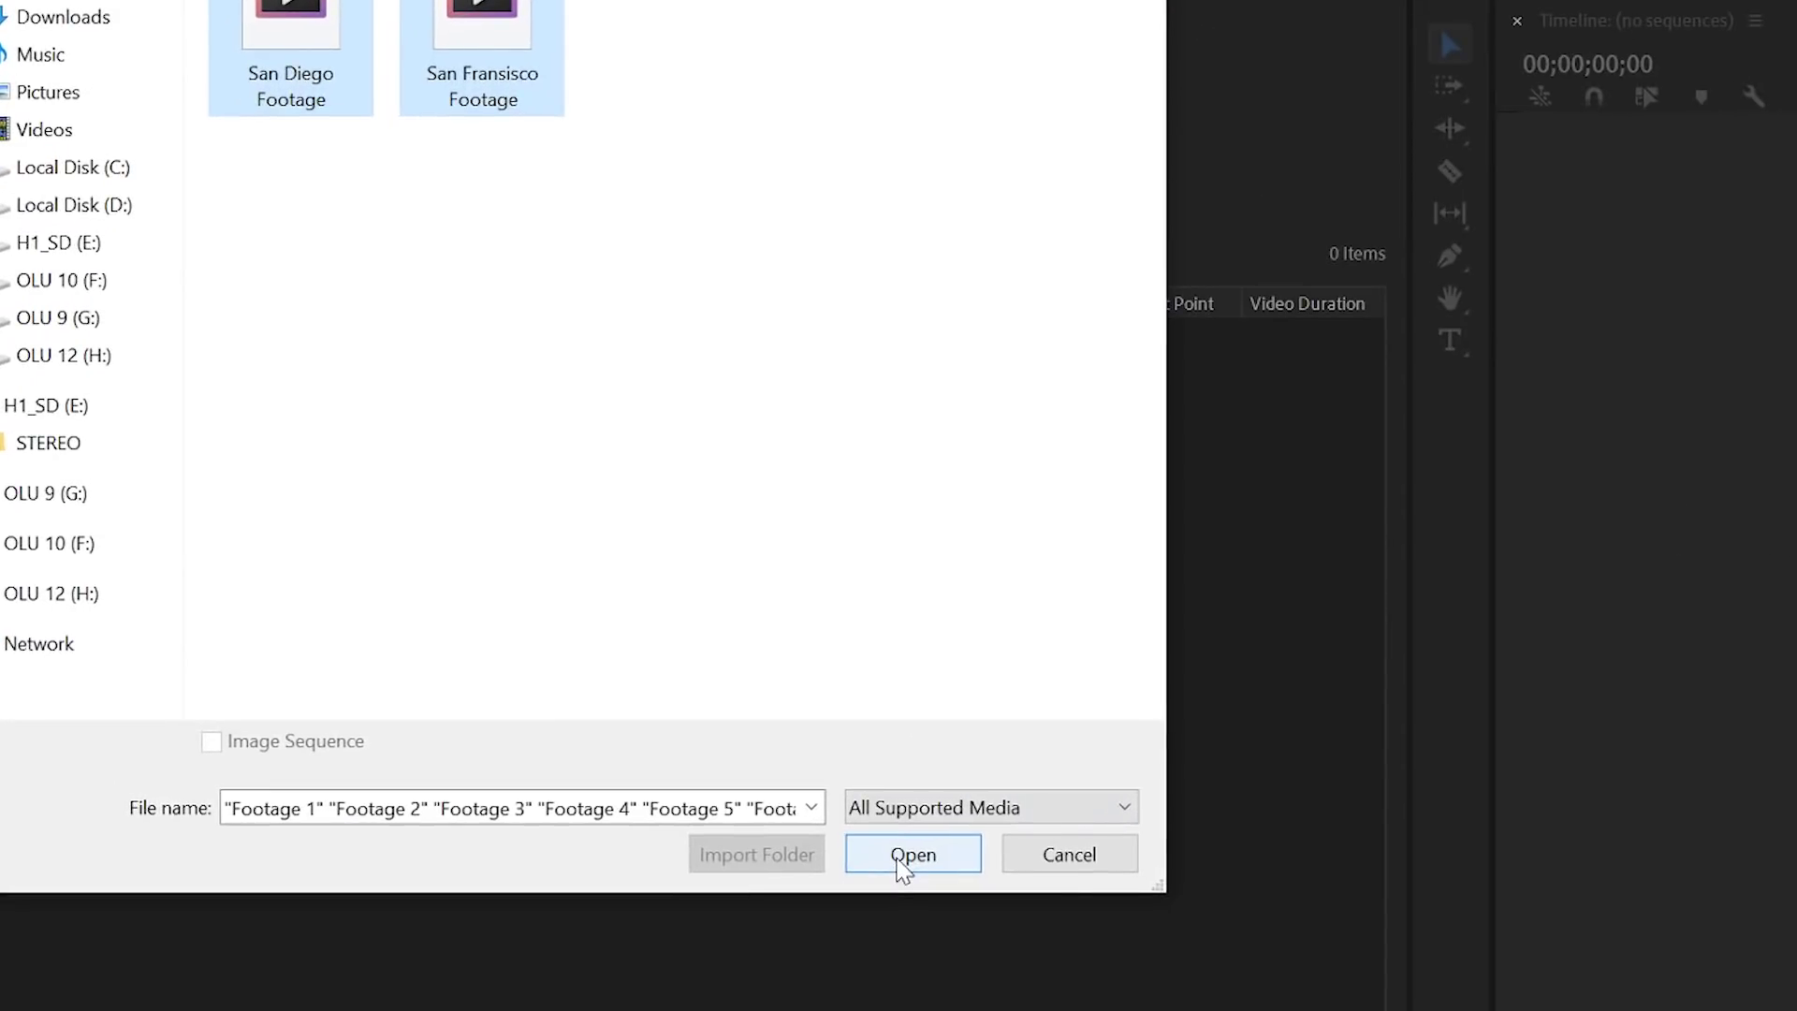
left_click(902, 856)
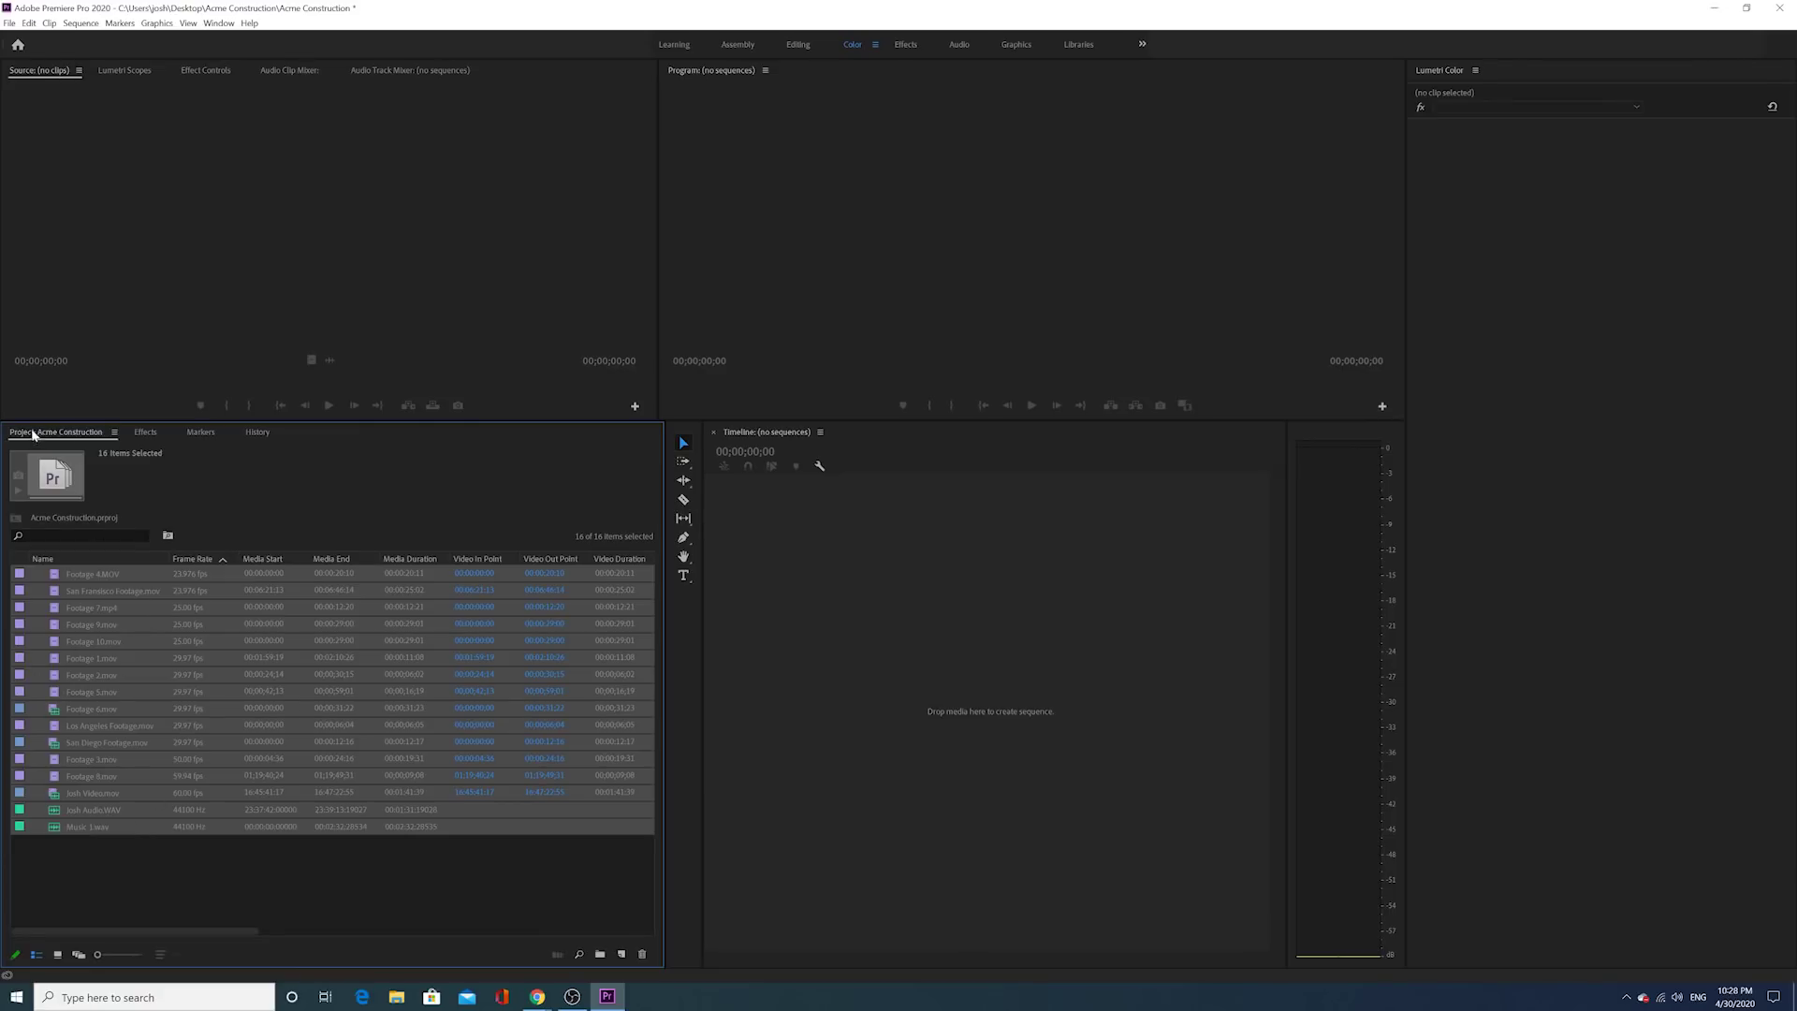
left_click(117, 856)
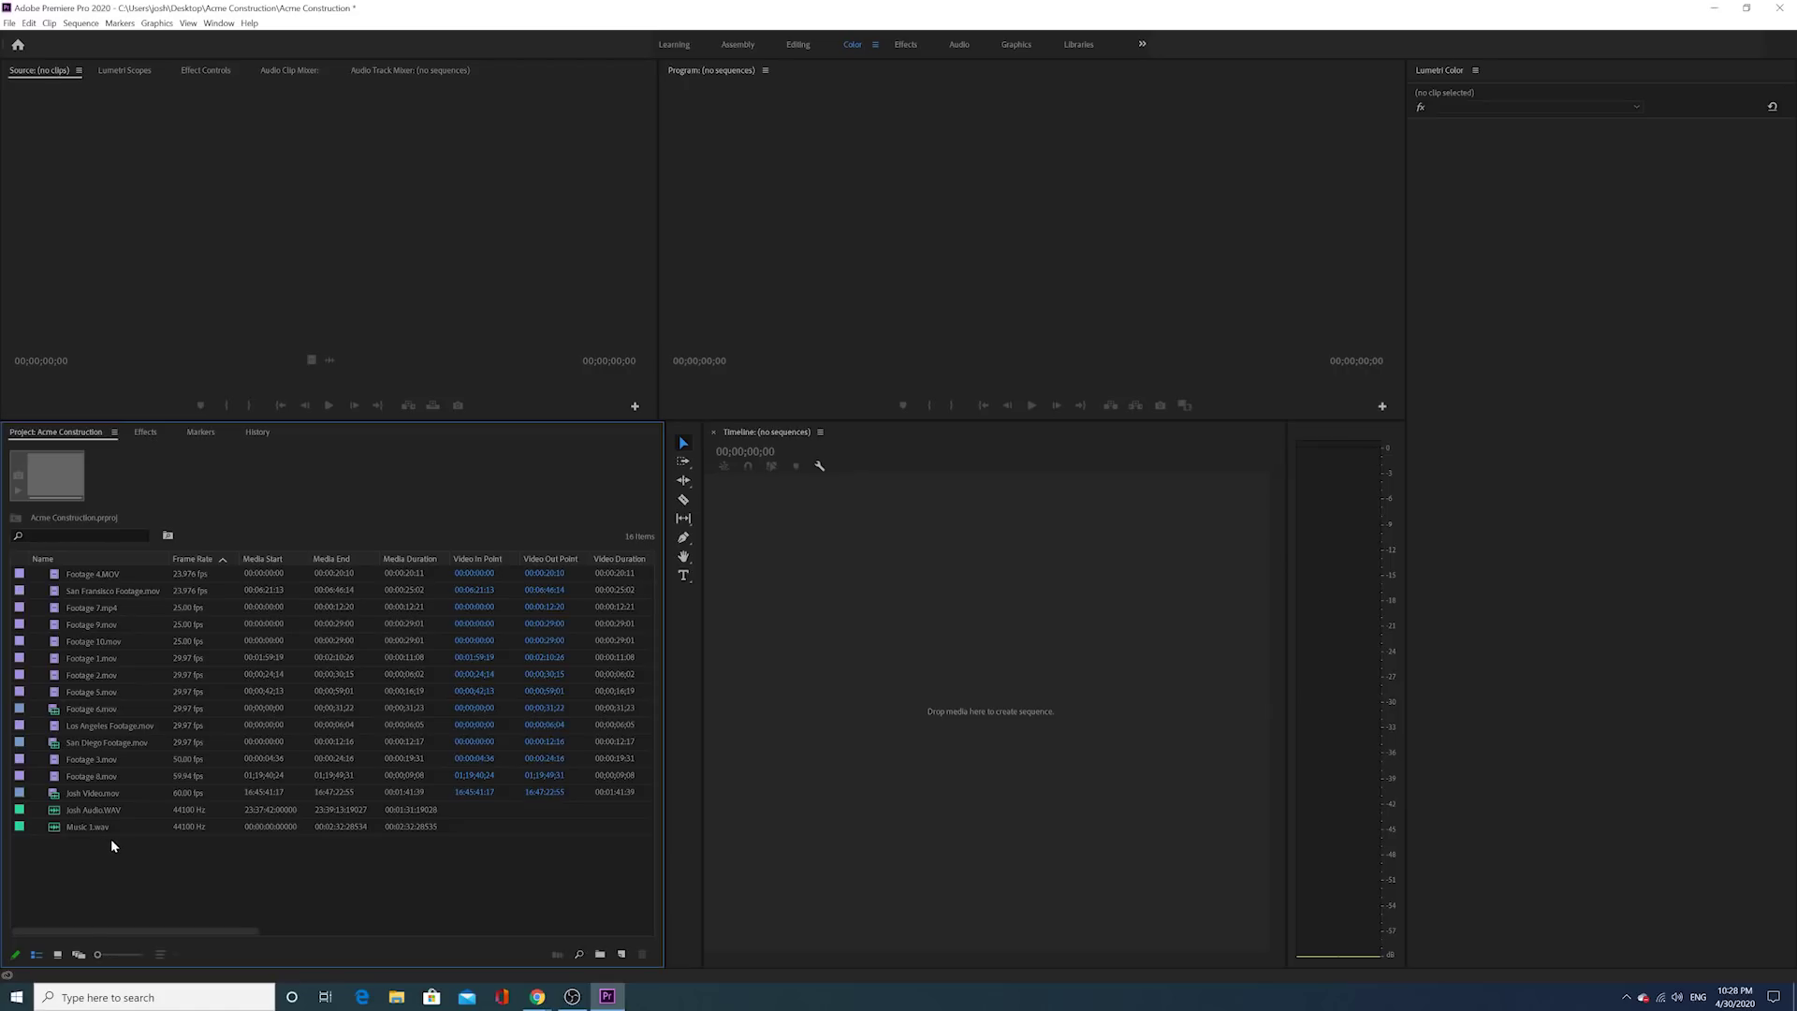
Step: Create a bin named 'Clips' and move all fourteen video clips into it
right_click(114, 835)
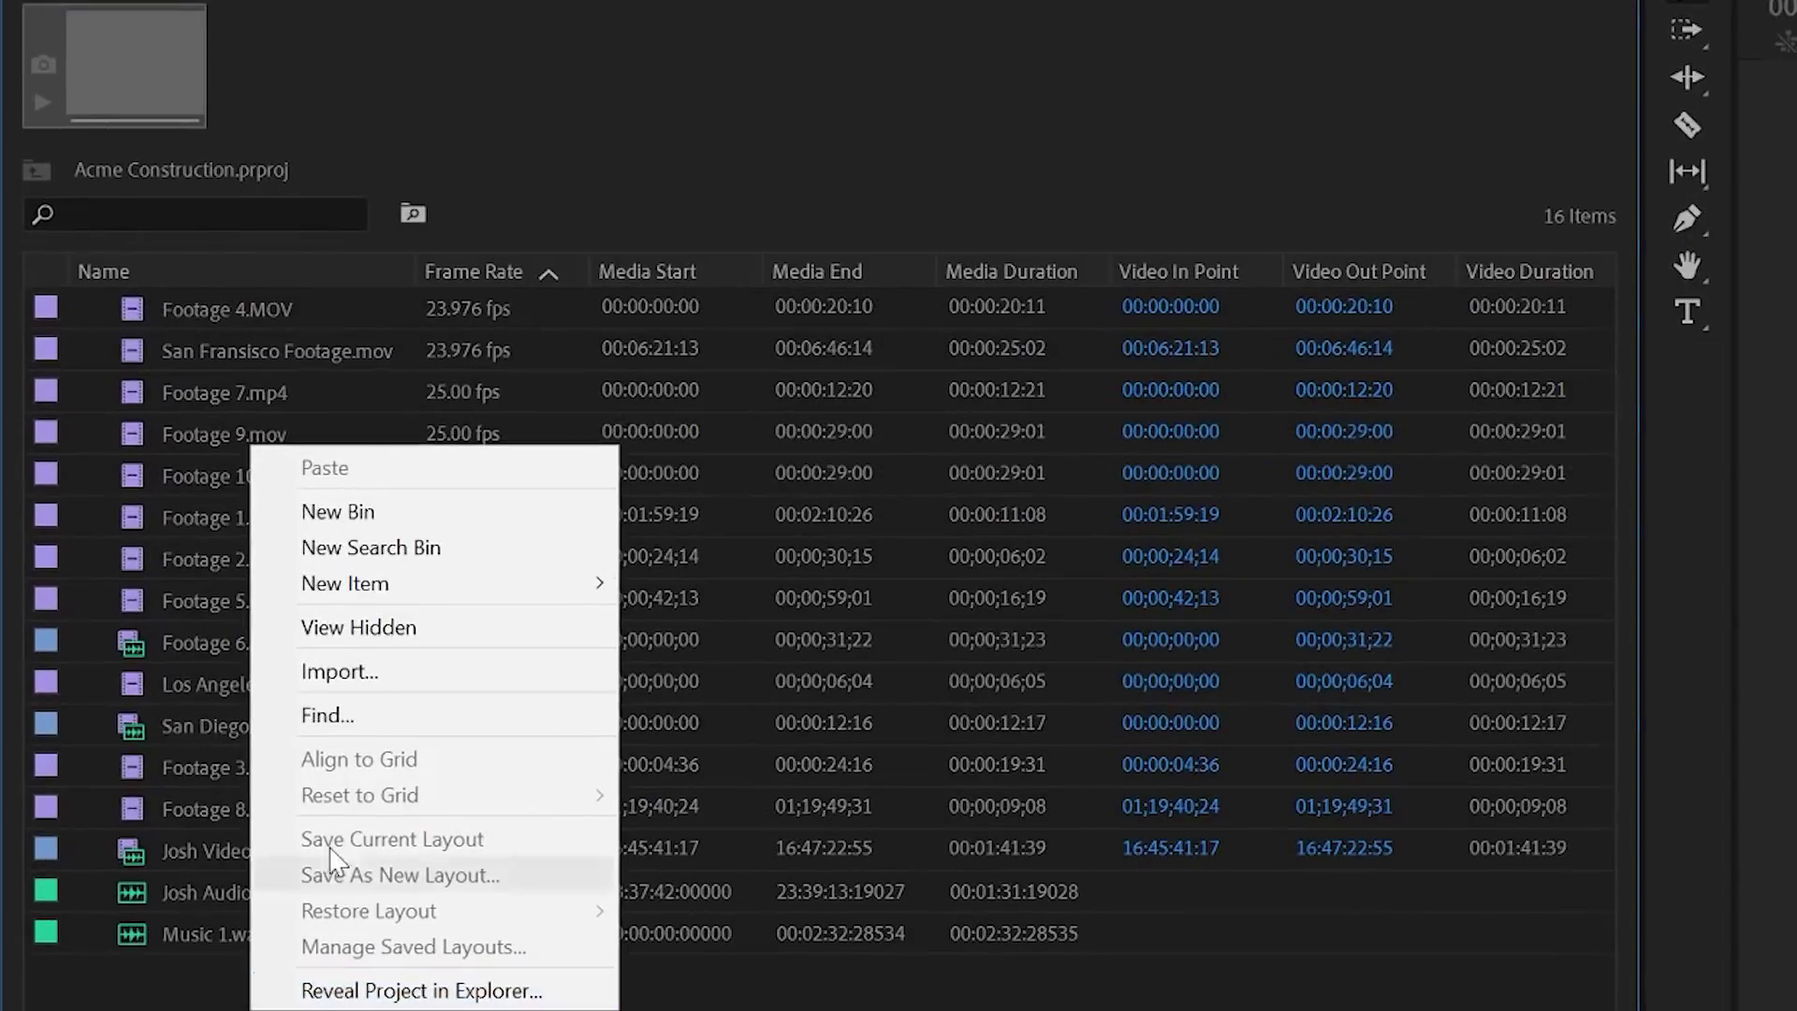
left_click(318, 512)
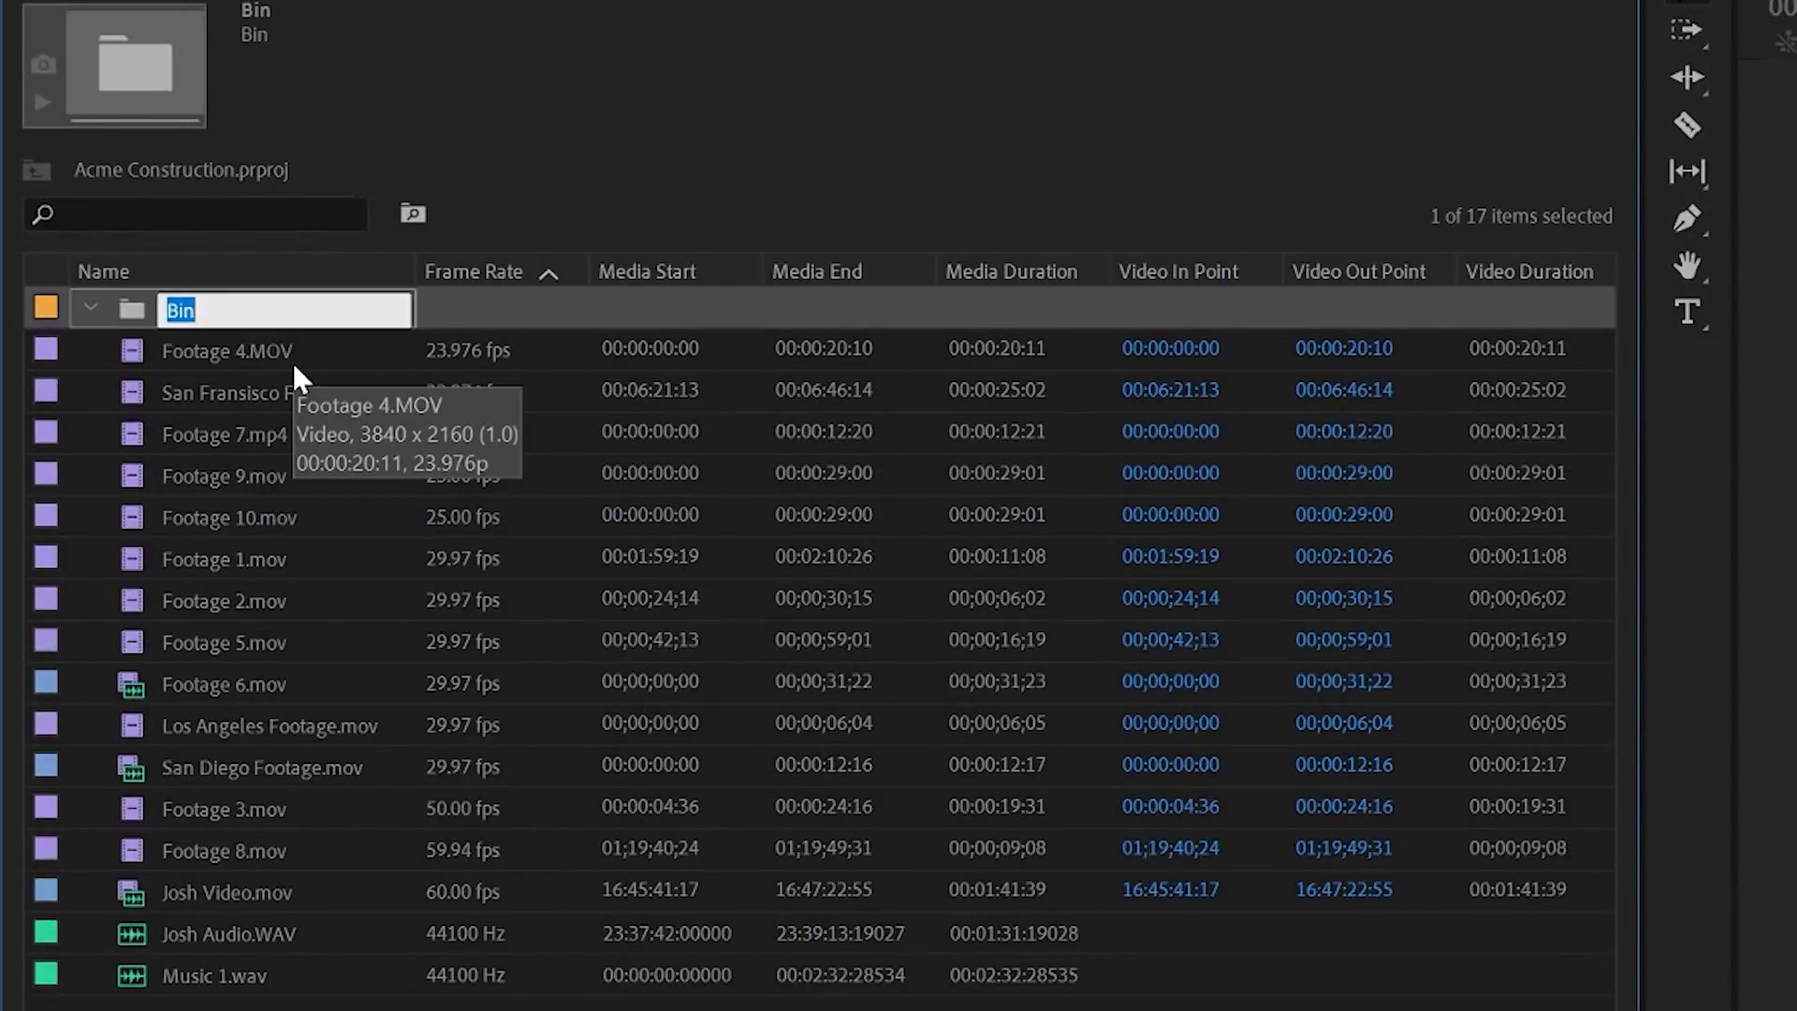
type("Clips")
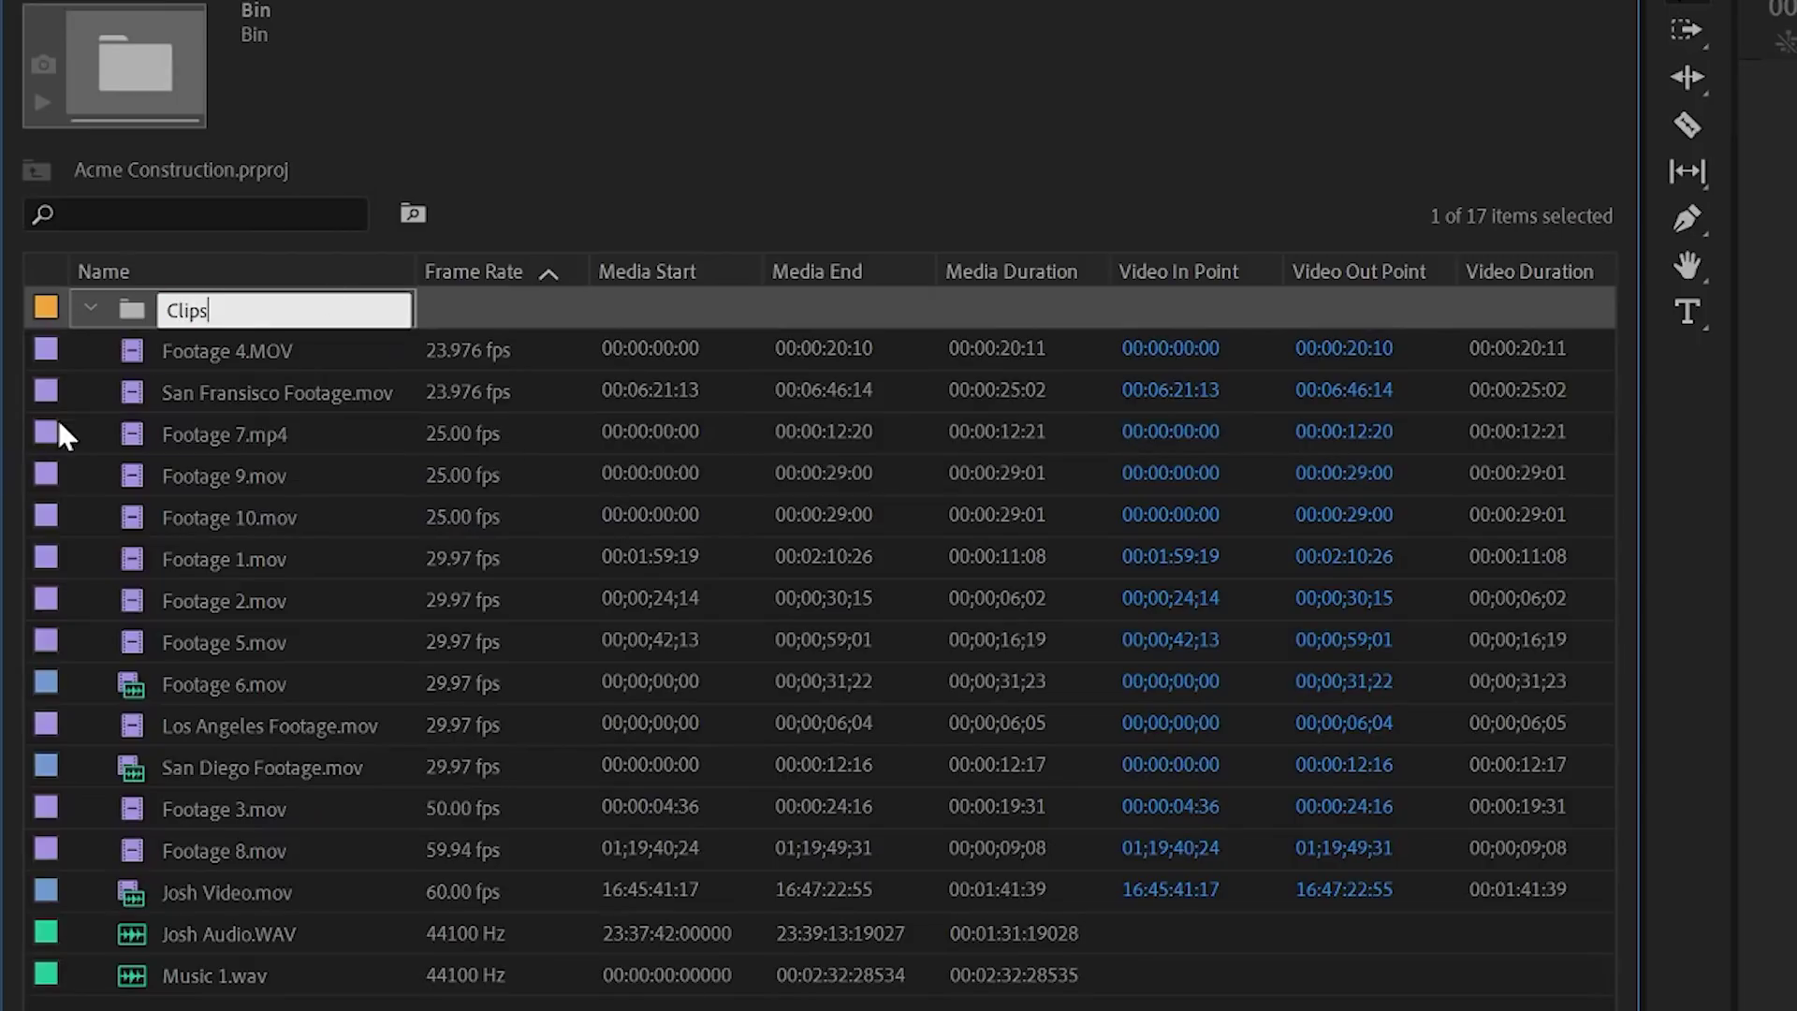
left_click(129, 357)
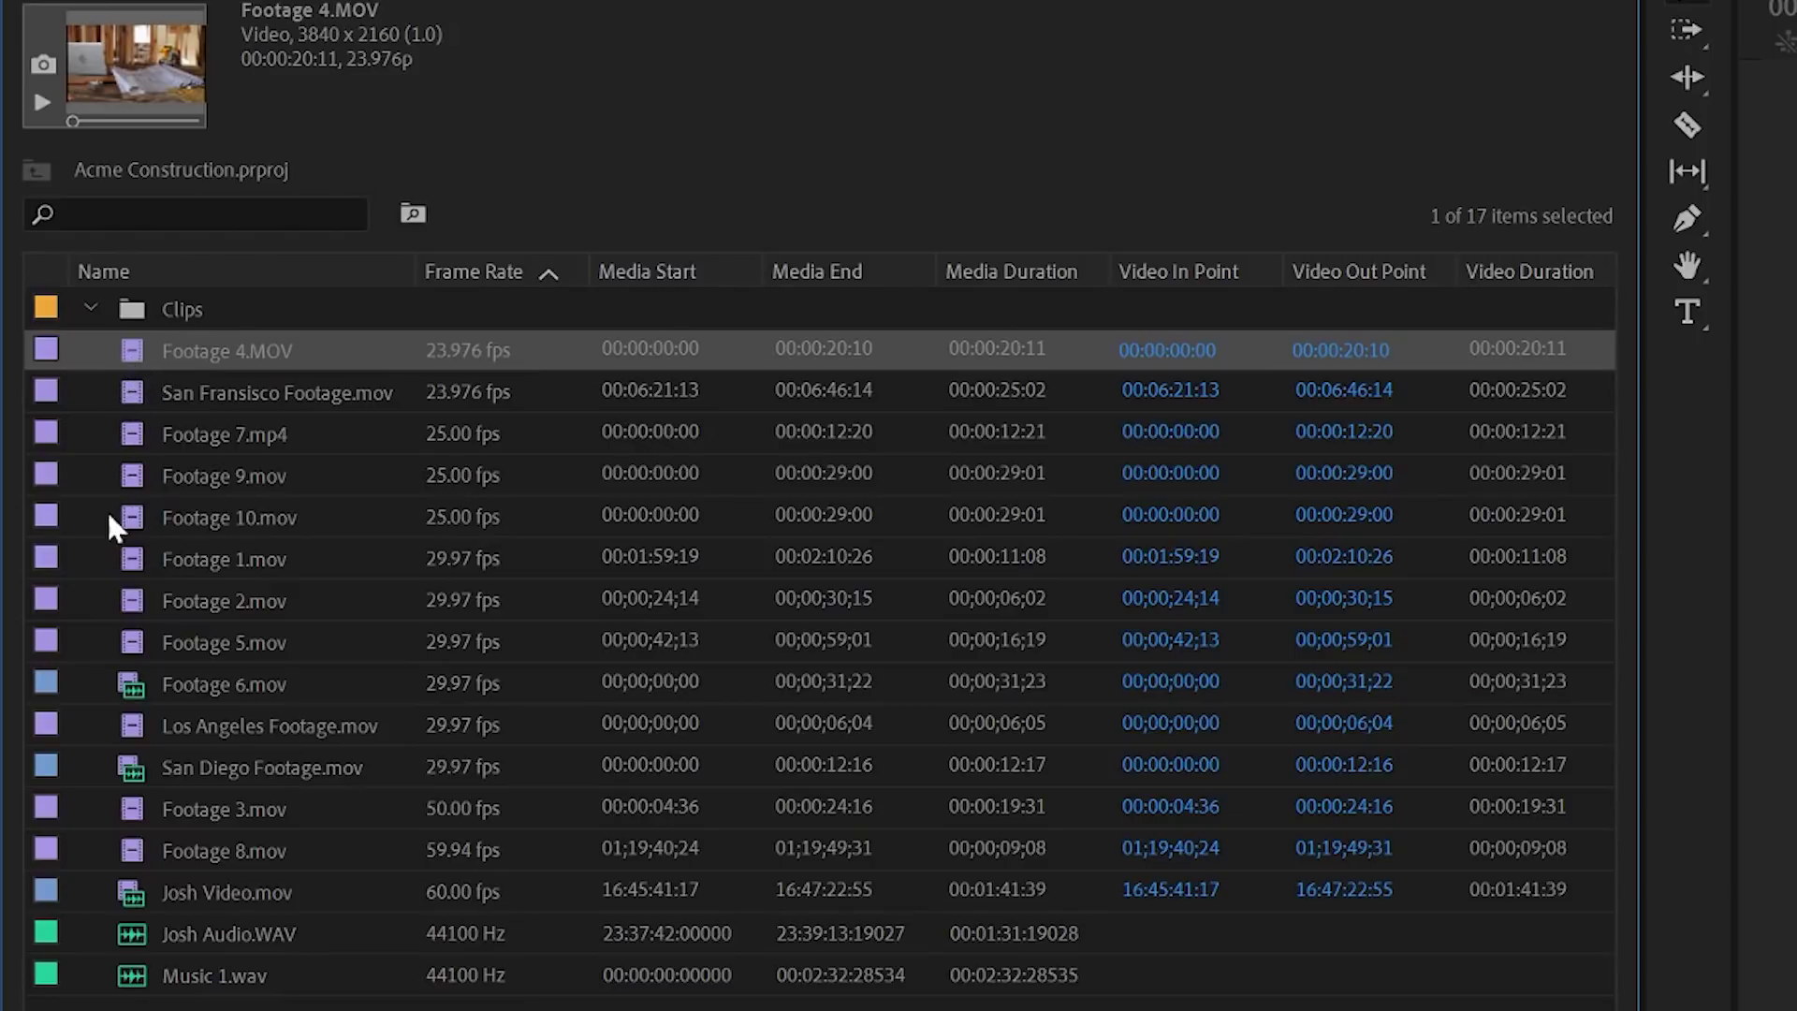
mouse_move(135, 694)
left_click_drag(104, 900, 131, 321)
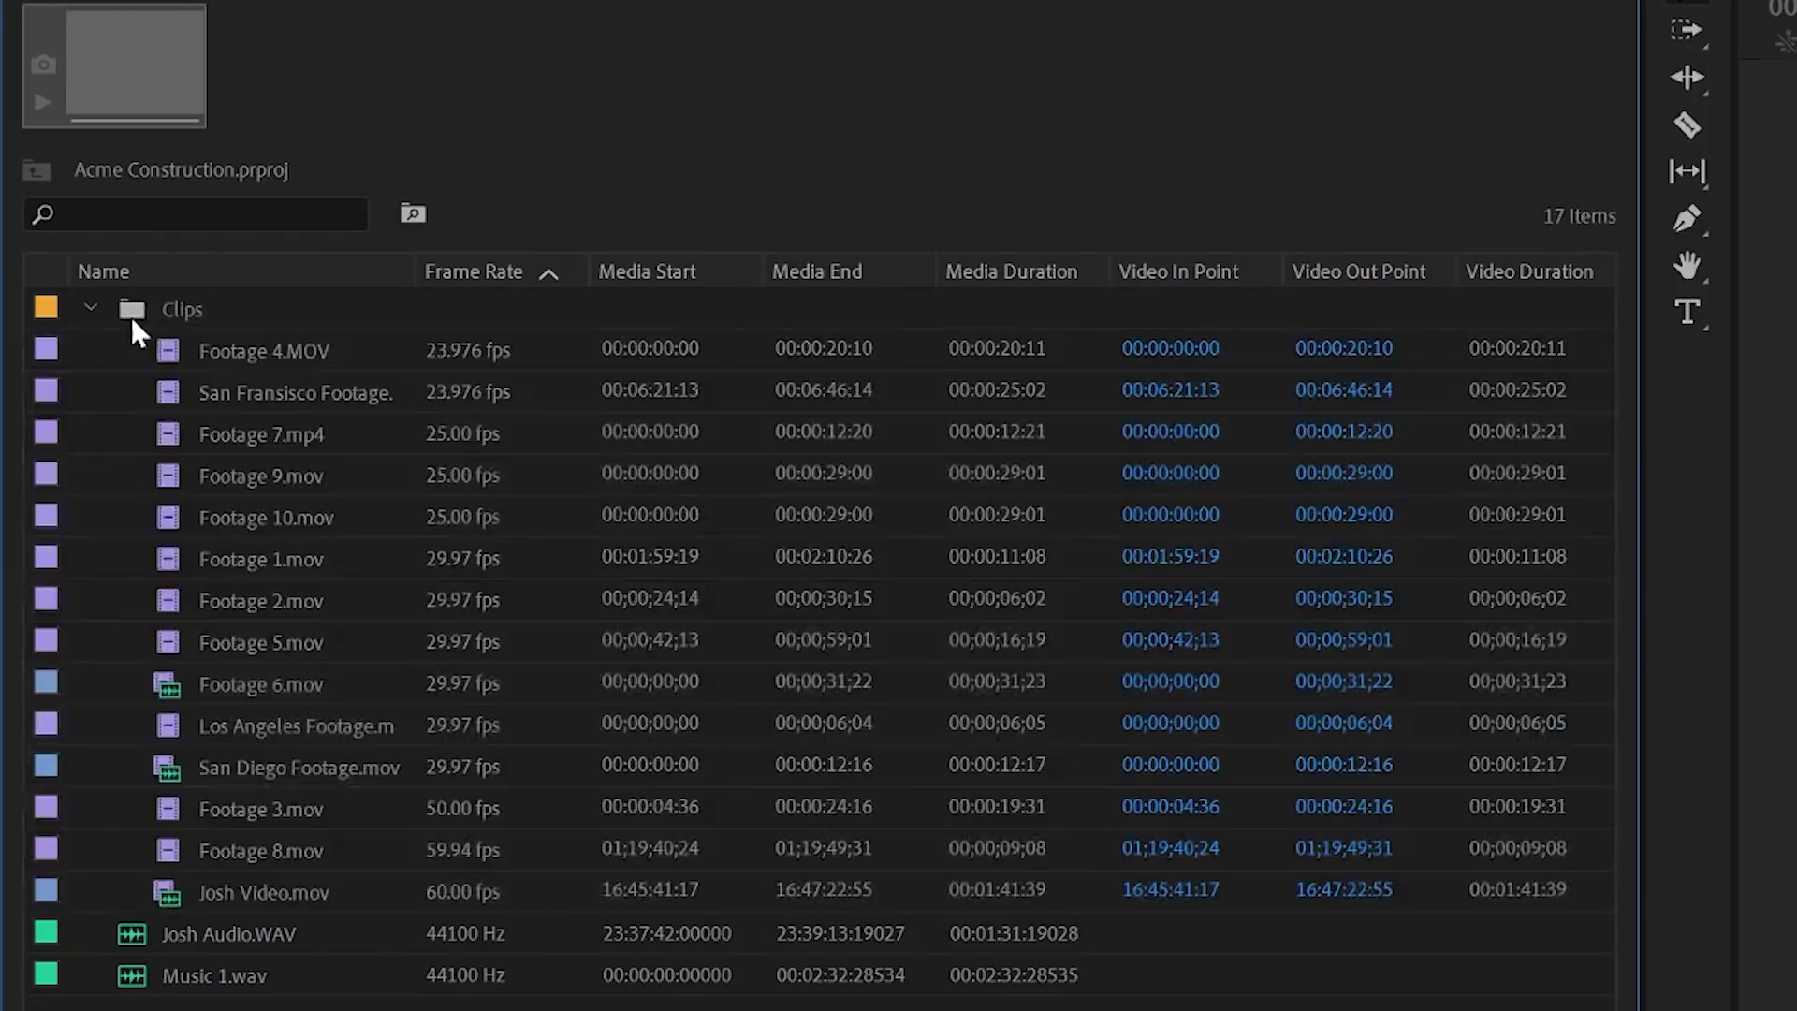
left_click(92, 309)
Step: Create an 'Audio' bin holding Music 1.wav and Josh Audio.WAV, then expand the Clips bin
right_click(183, 519)
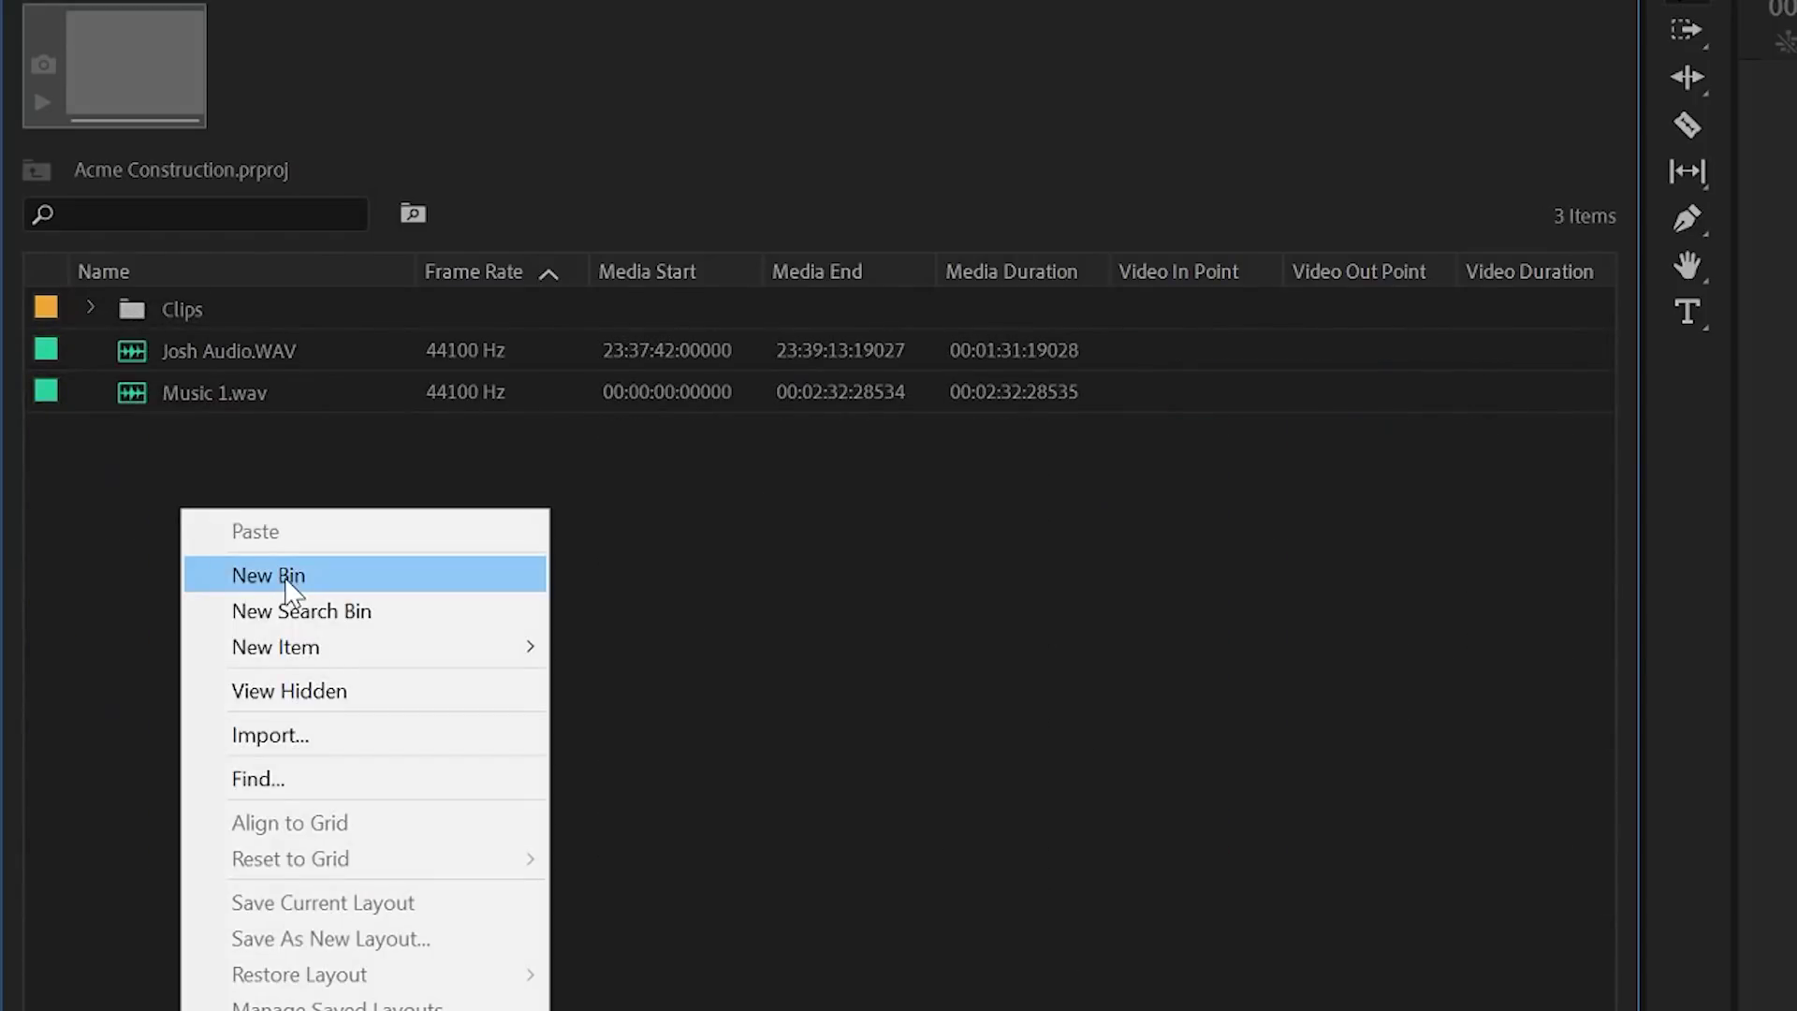
left_click(280, 576)
type("Au")
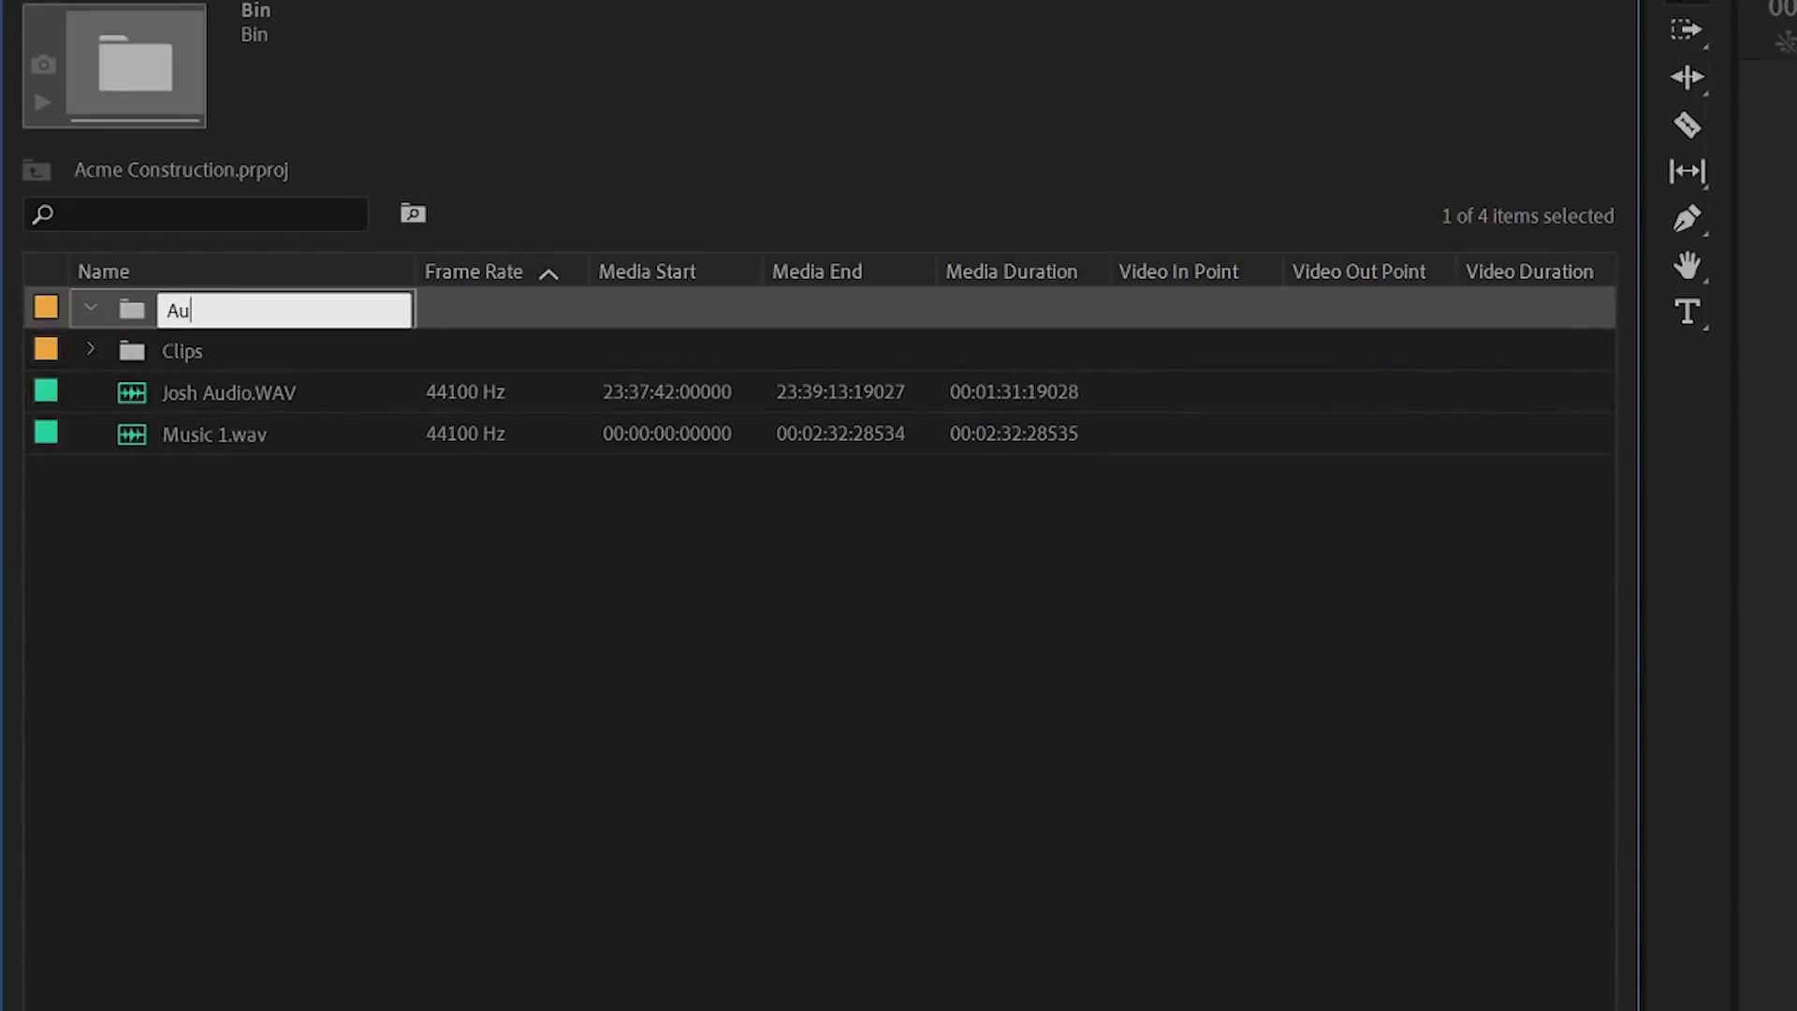
type("dio")
left_click(271, 536)
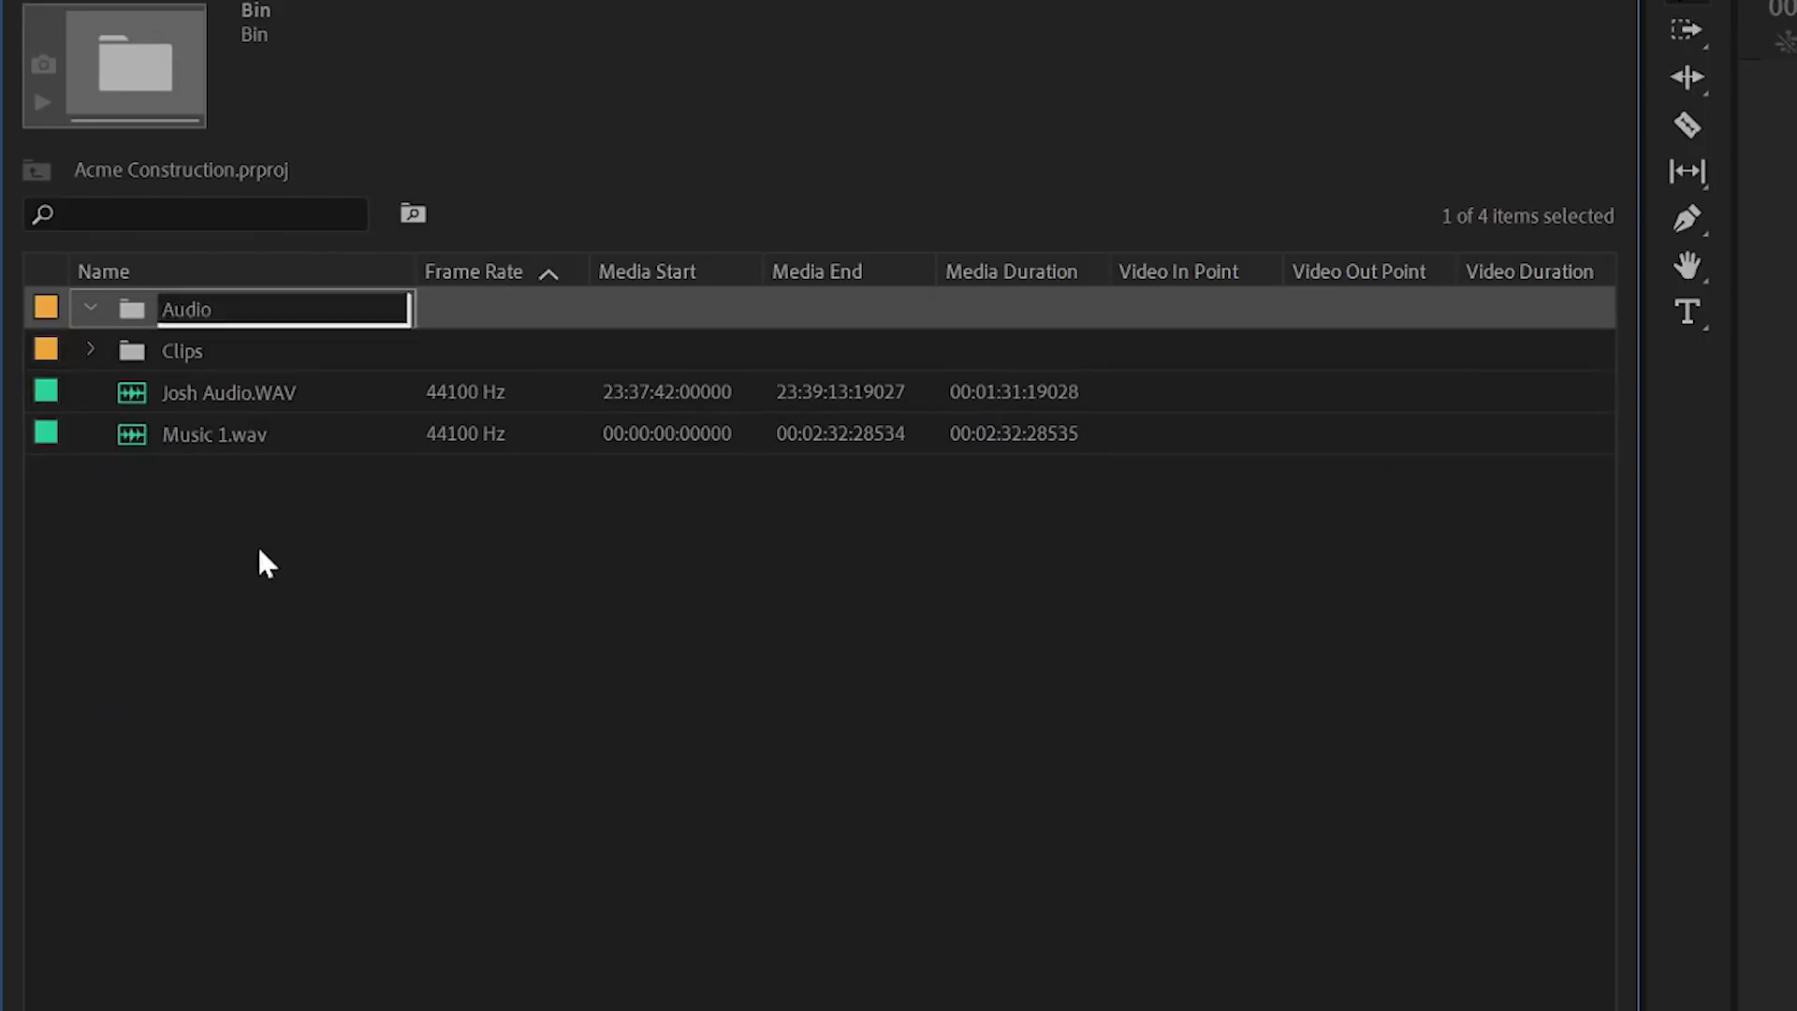
left_click(200, 440)
left_click(185, 399, "shift")
left_click_drag(185, 398, 146, 320)
left_click(91, 309)
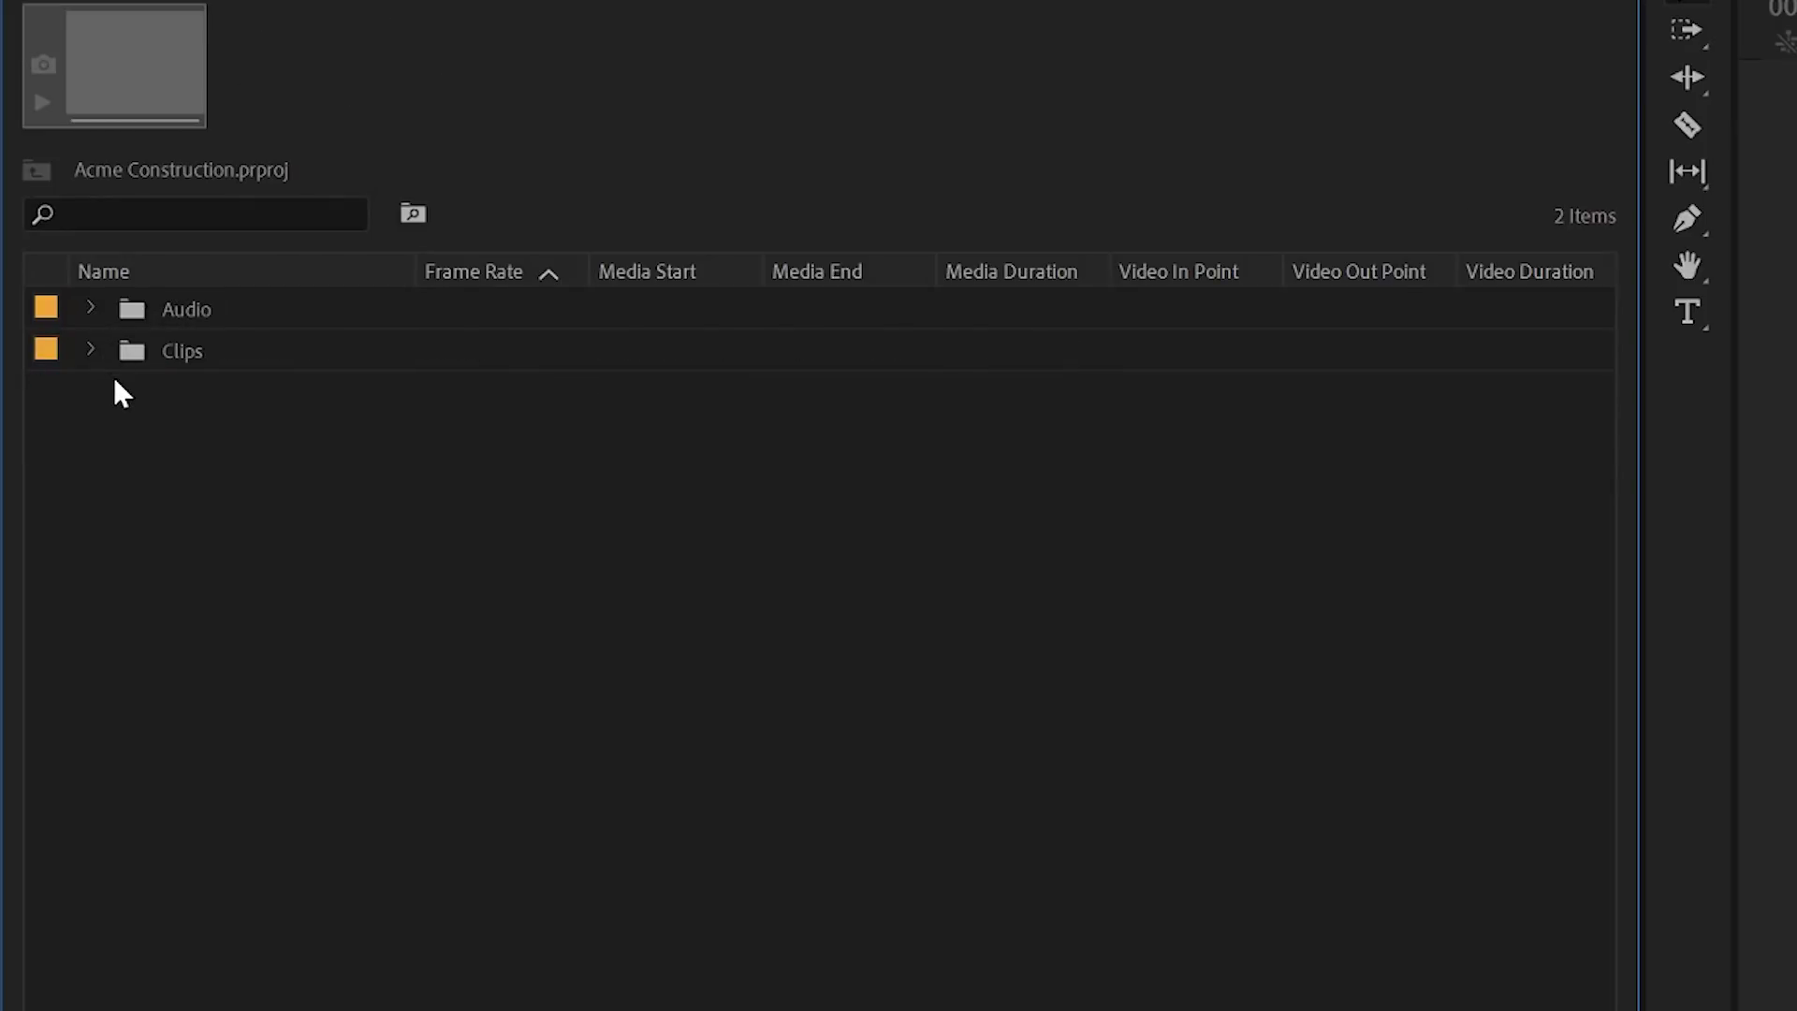
left_click(90, 349)
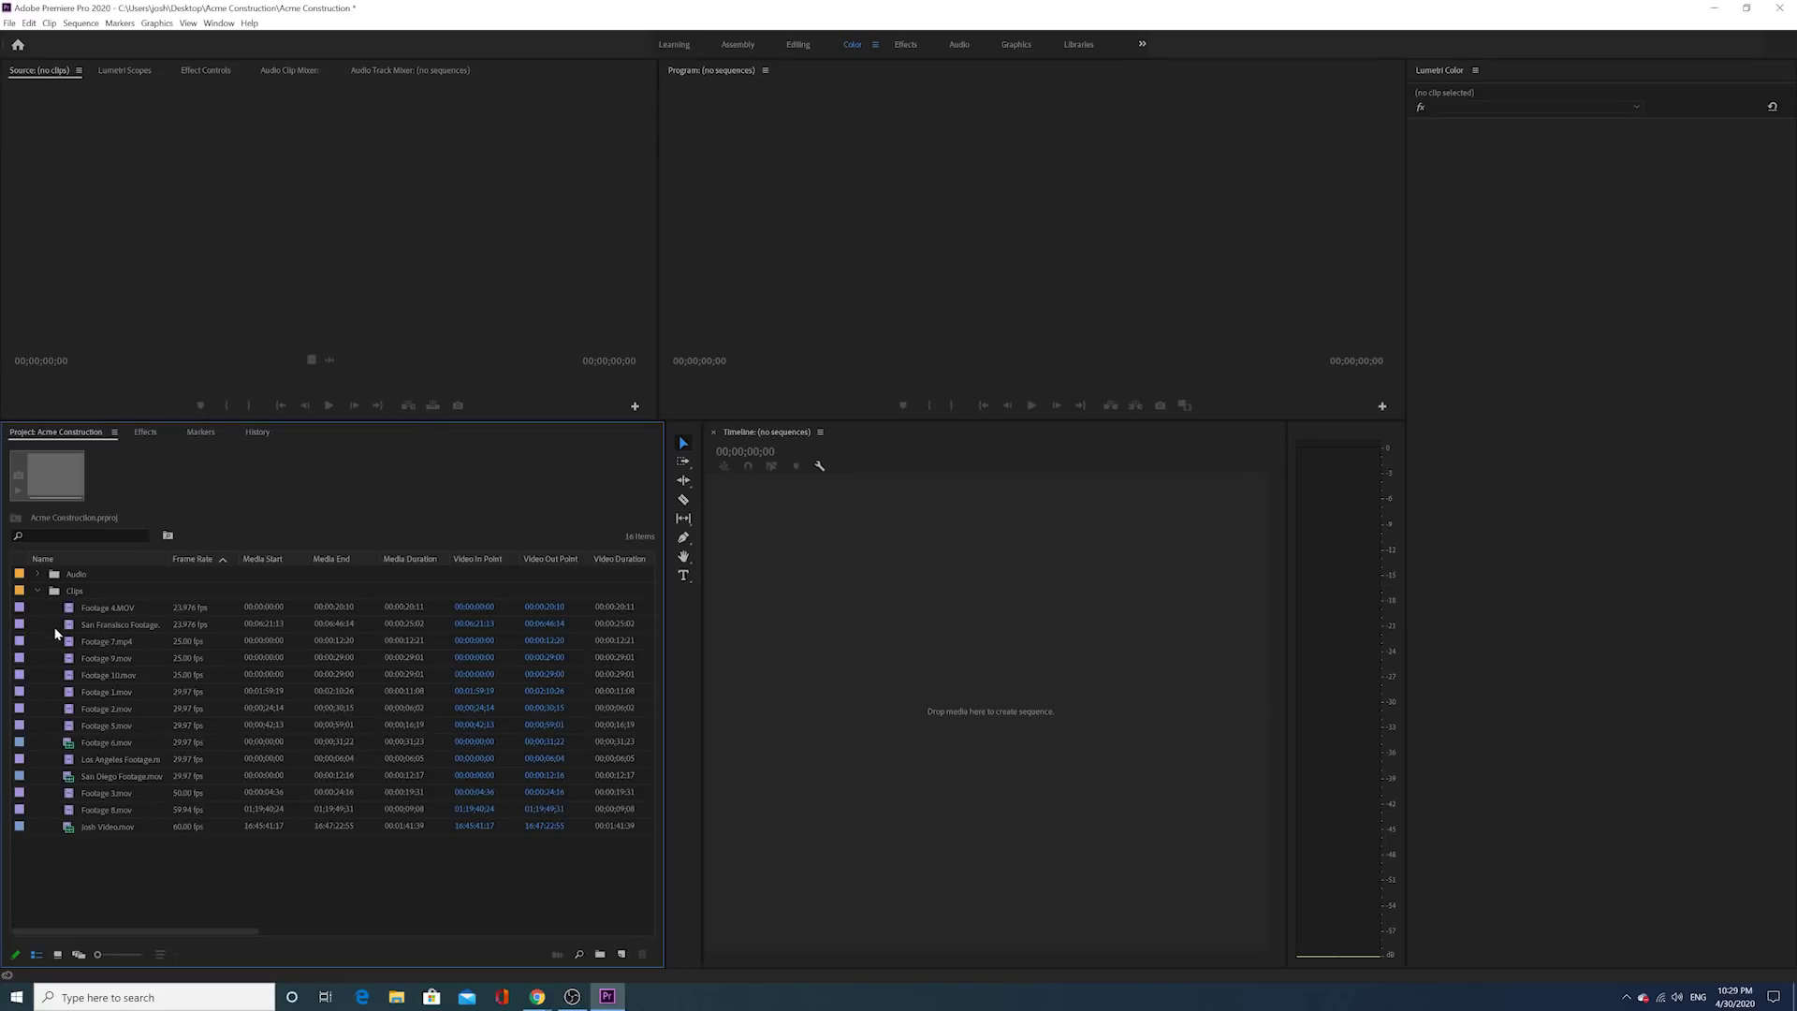
Step: Preview Footage 5 and Footage 2, then load Footage 6.mov in the Source monitor
left_click(74, 723)
key("Up")
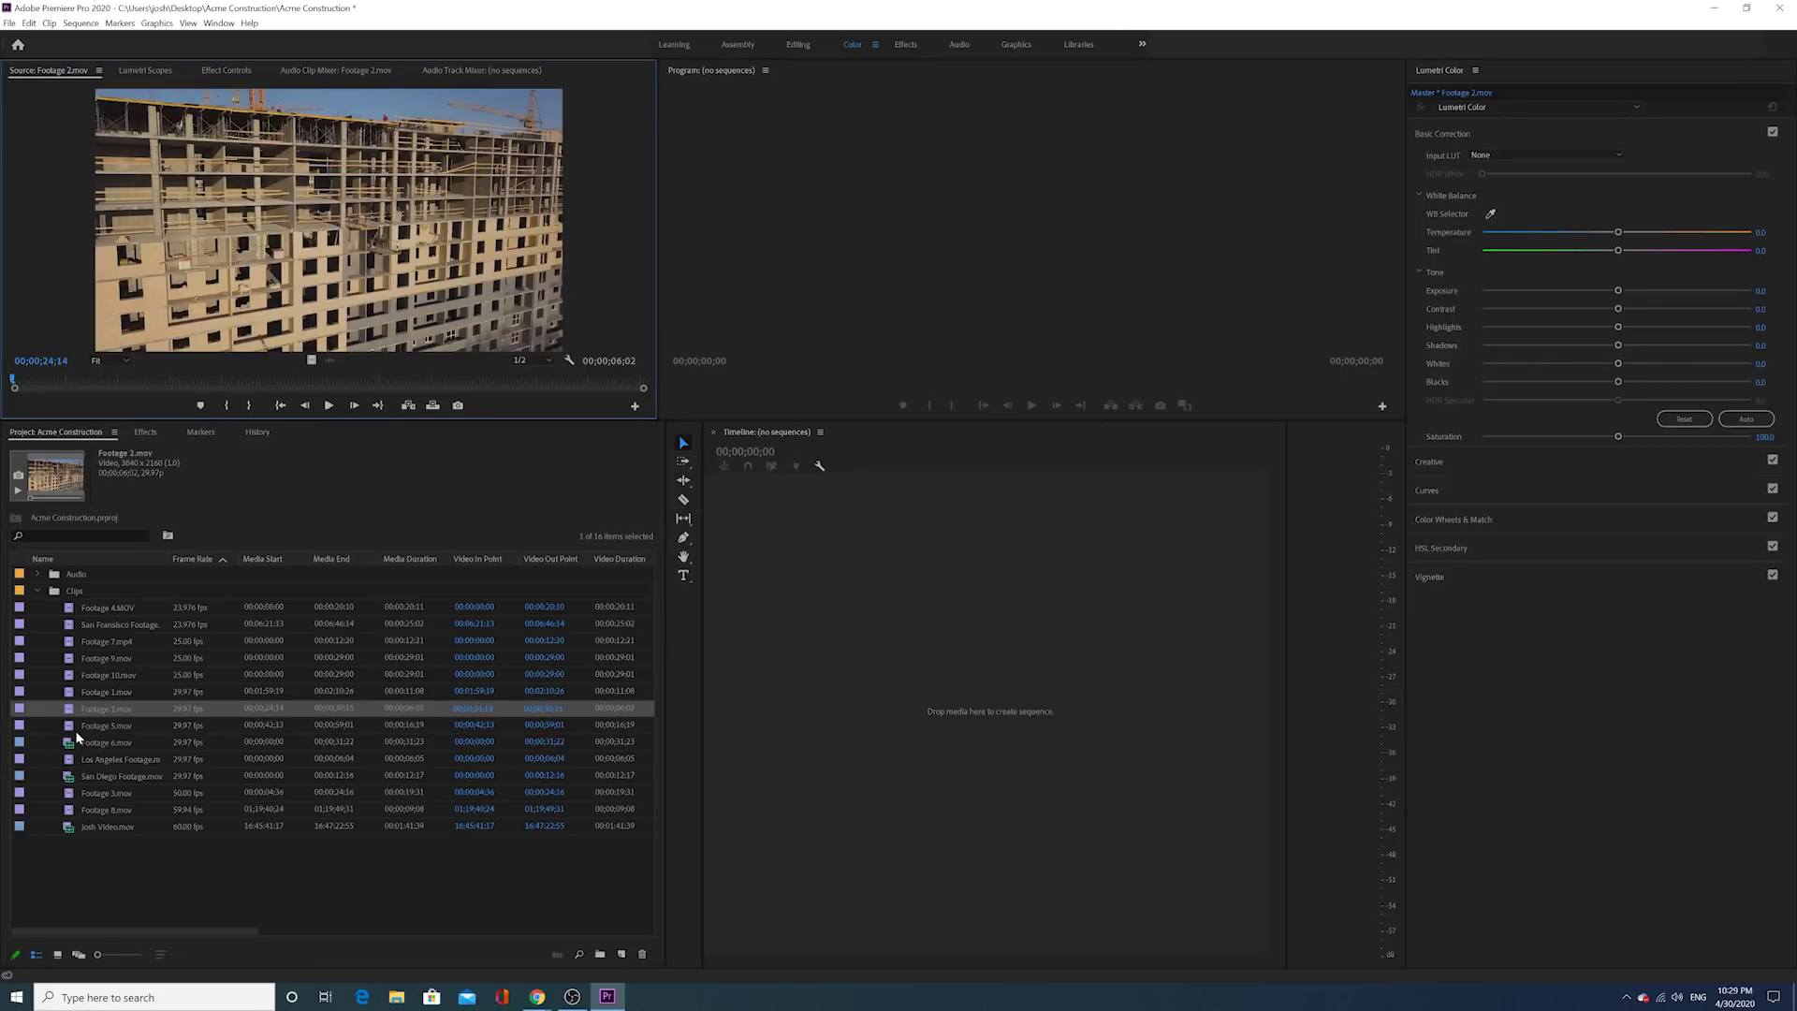
key("Down")
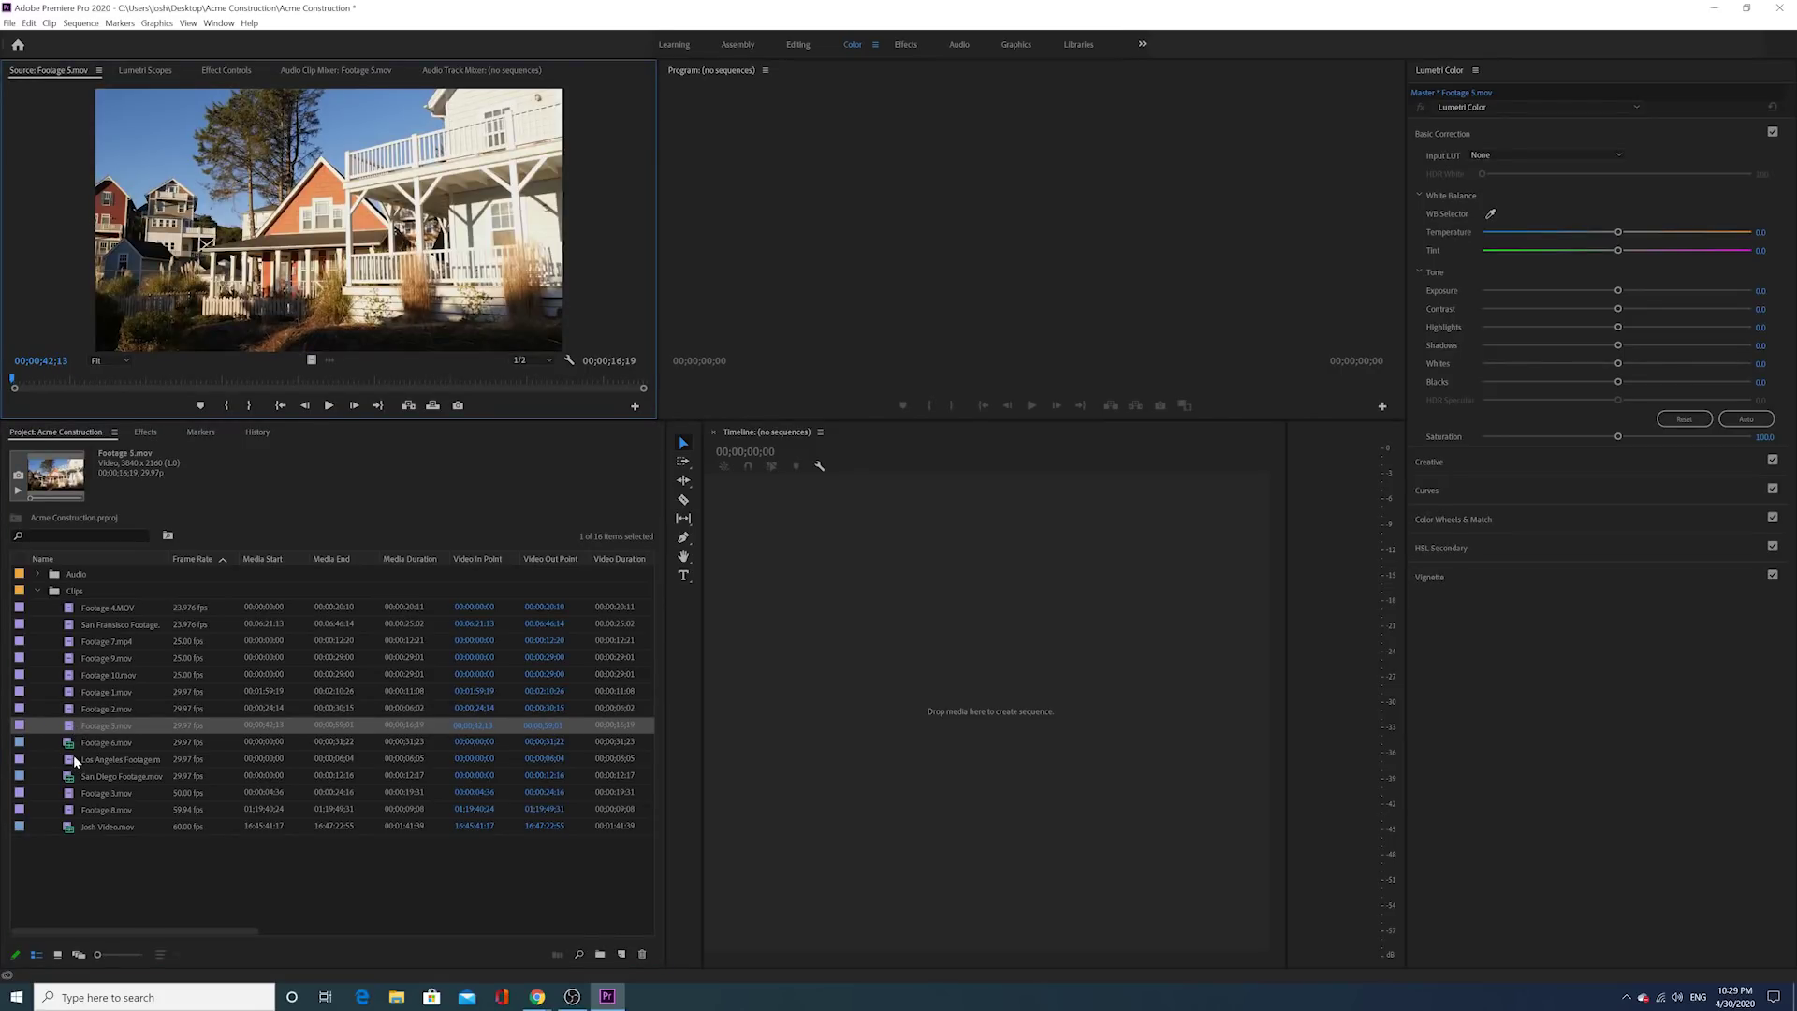
left_click(71, 746)
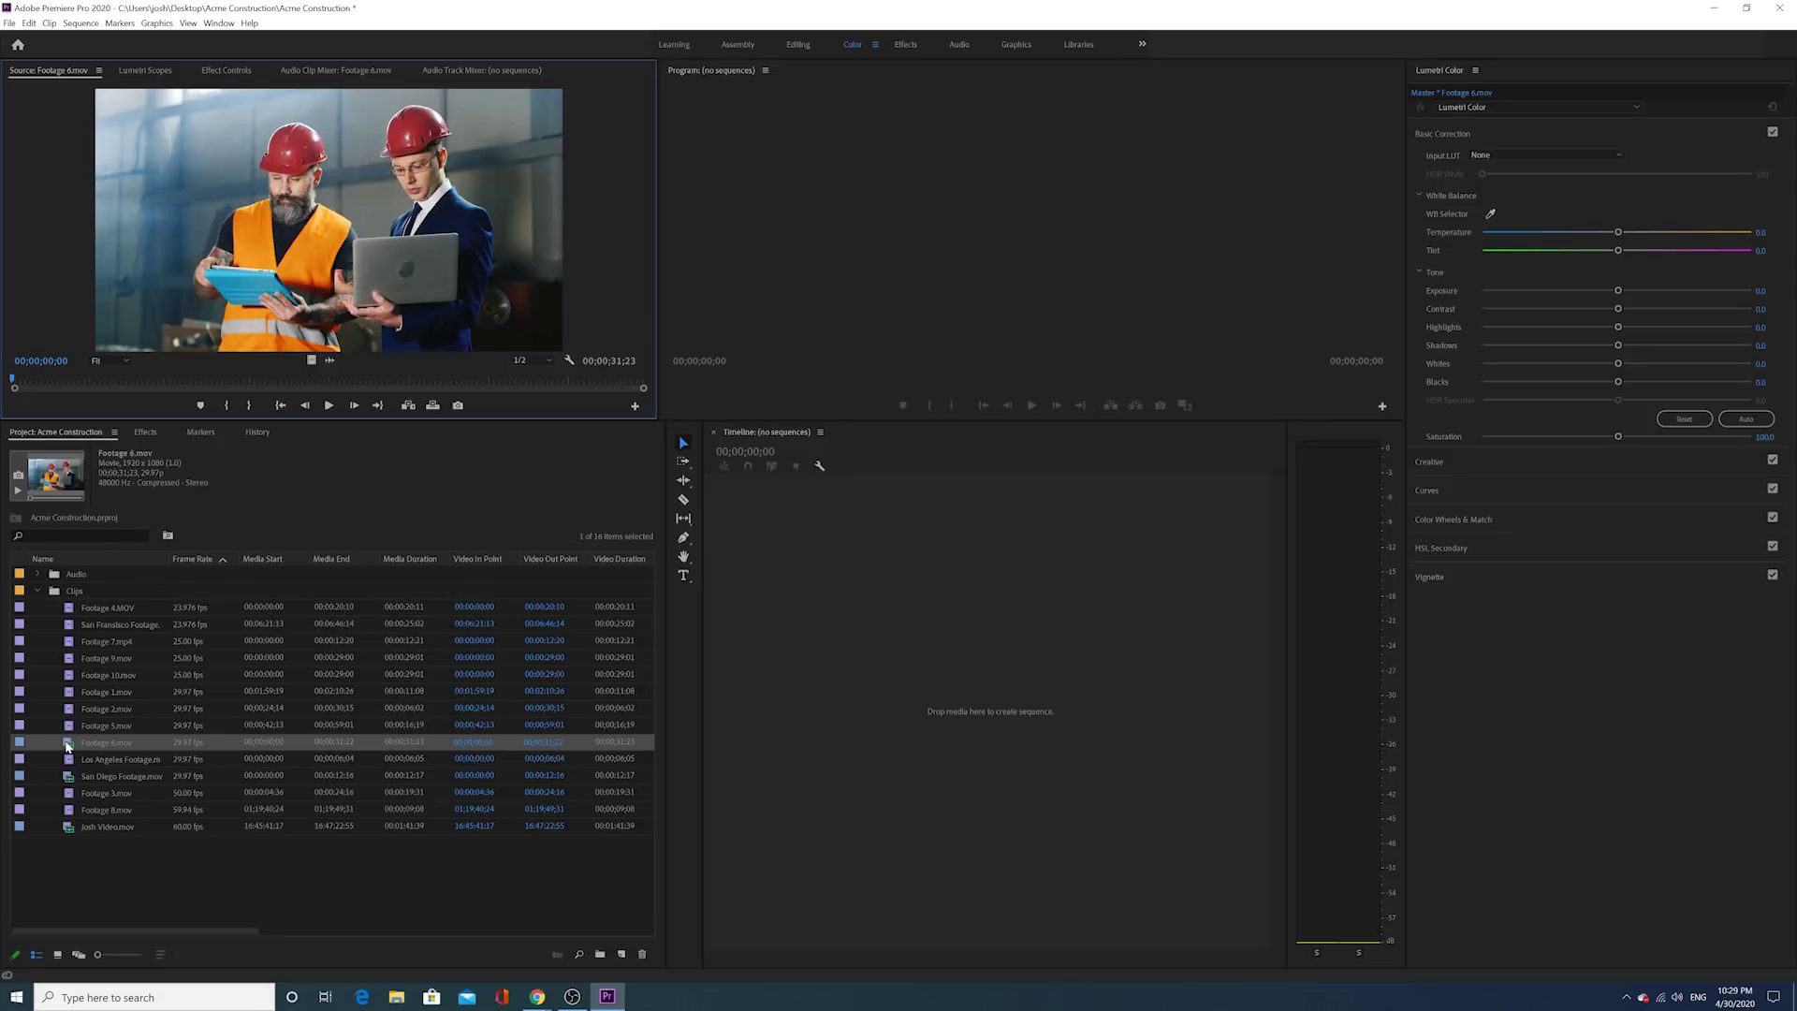
Step: Play Footage 6.mov, stop at 06;24, and scrub forward to 00;00;10;06
left_click(328, 405)
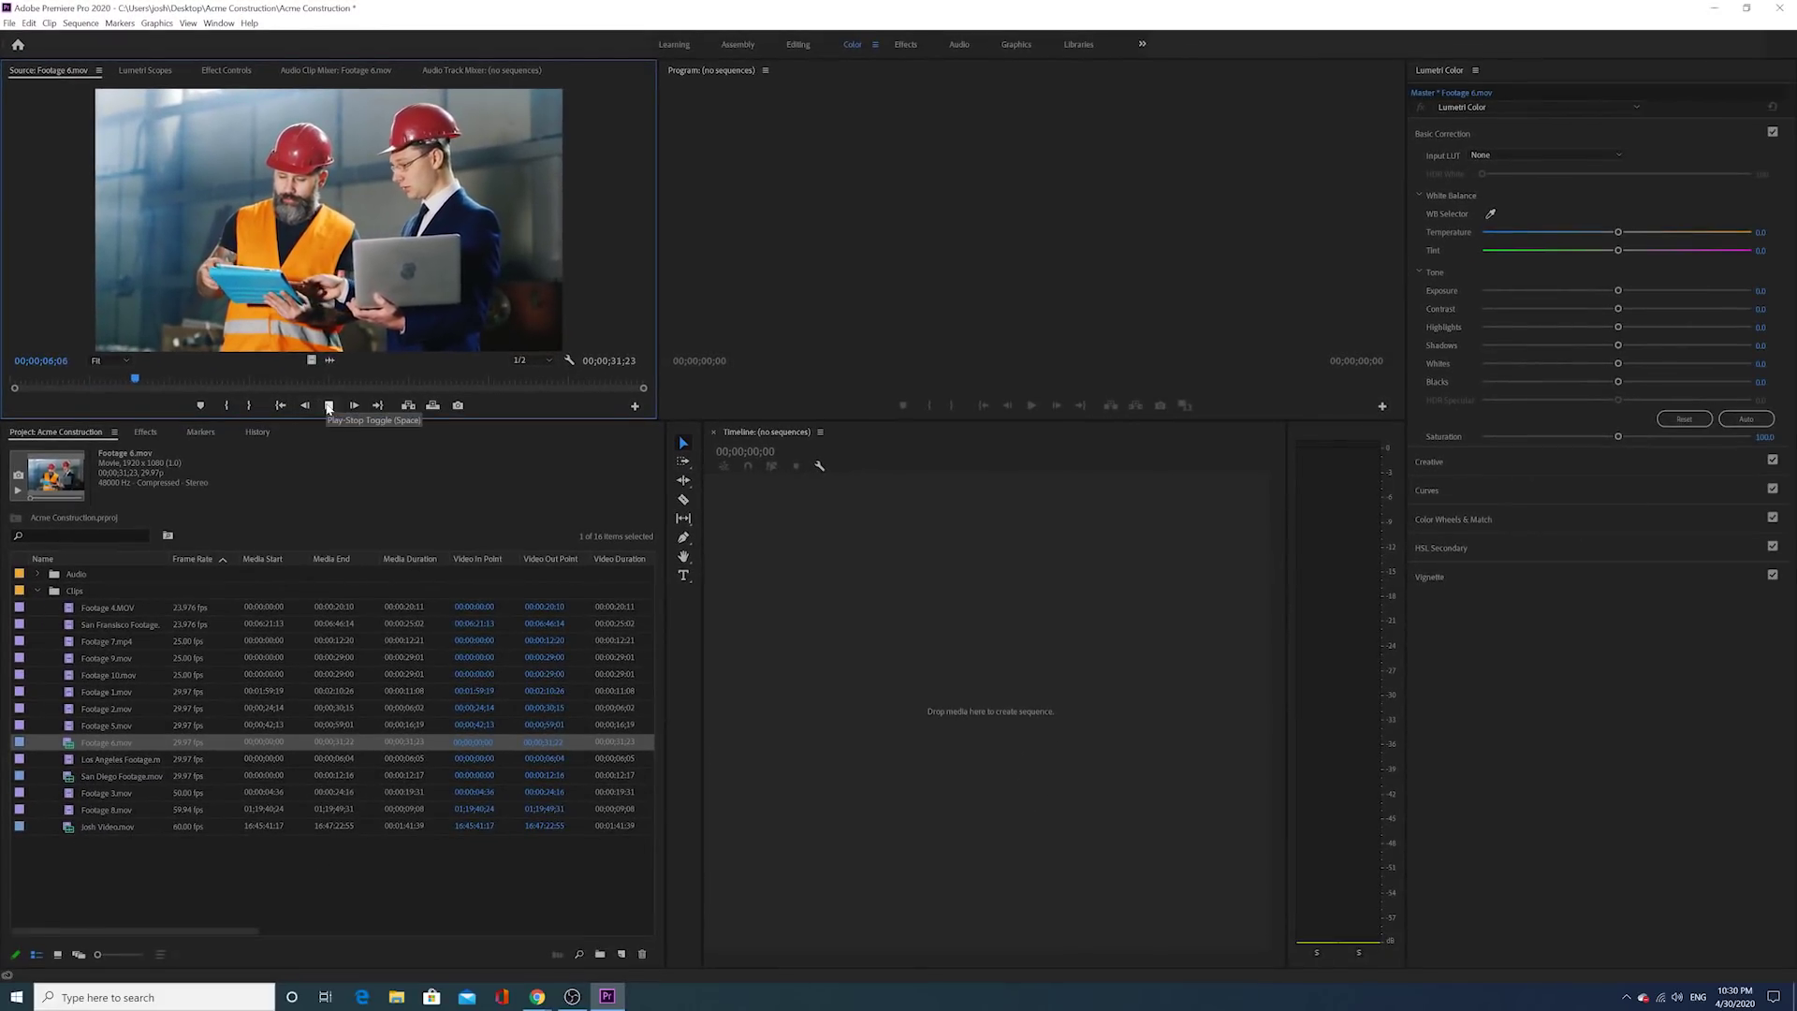
left_click(328, 407)
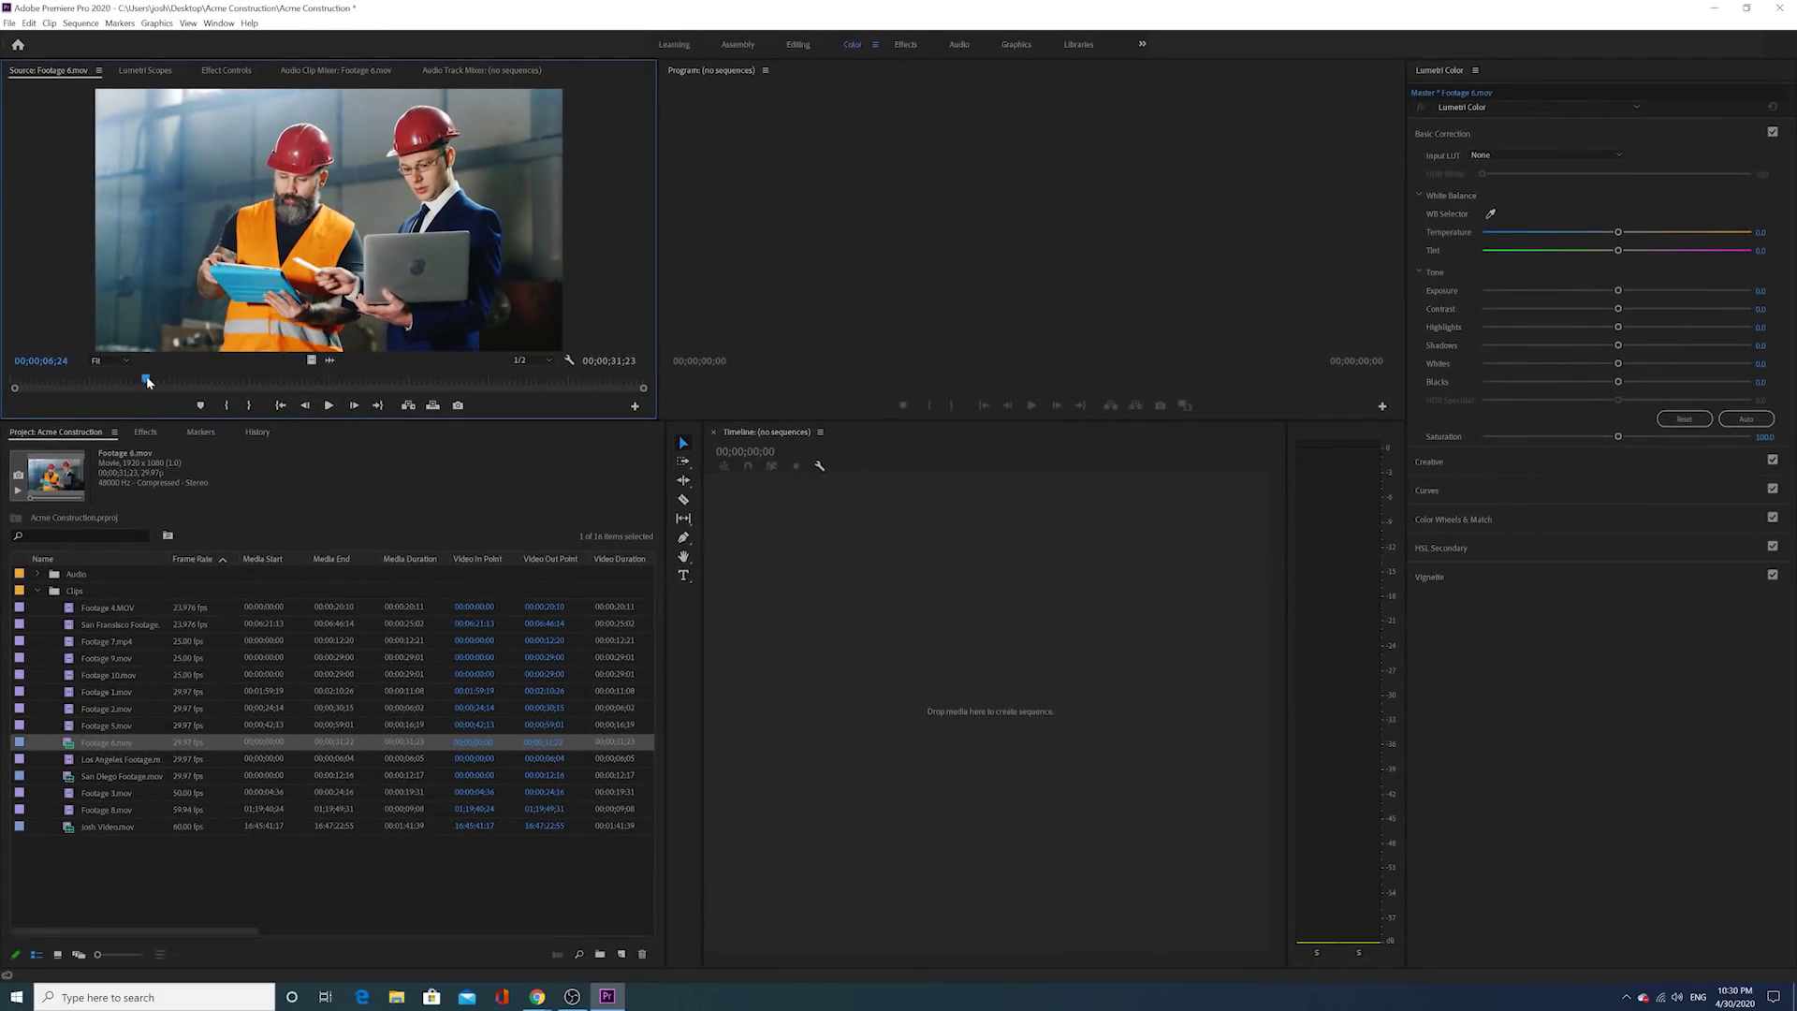
left_click_drag(147, 381, 183, 383)
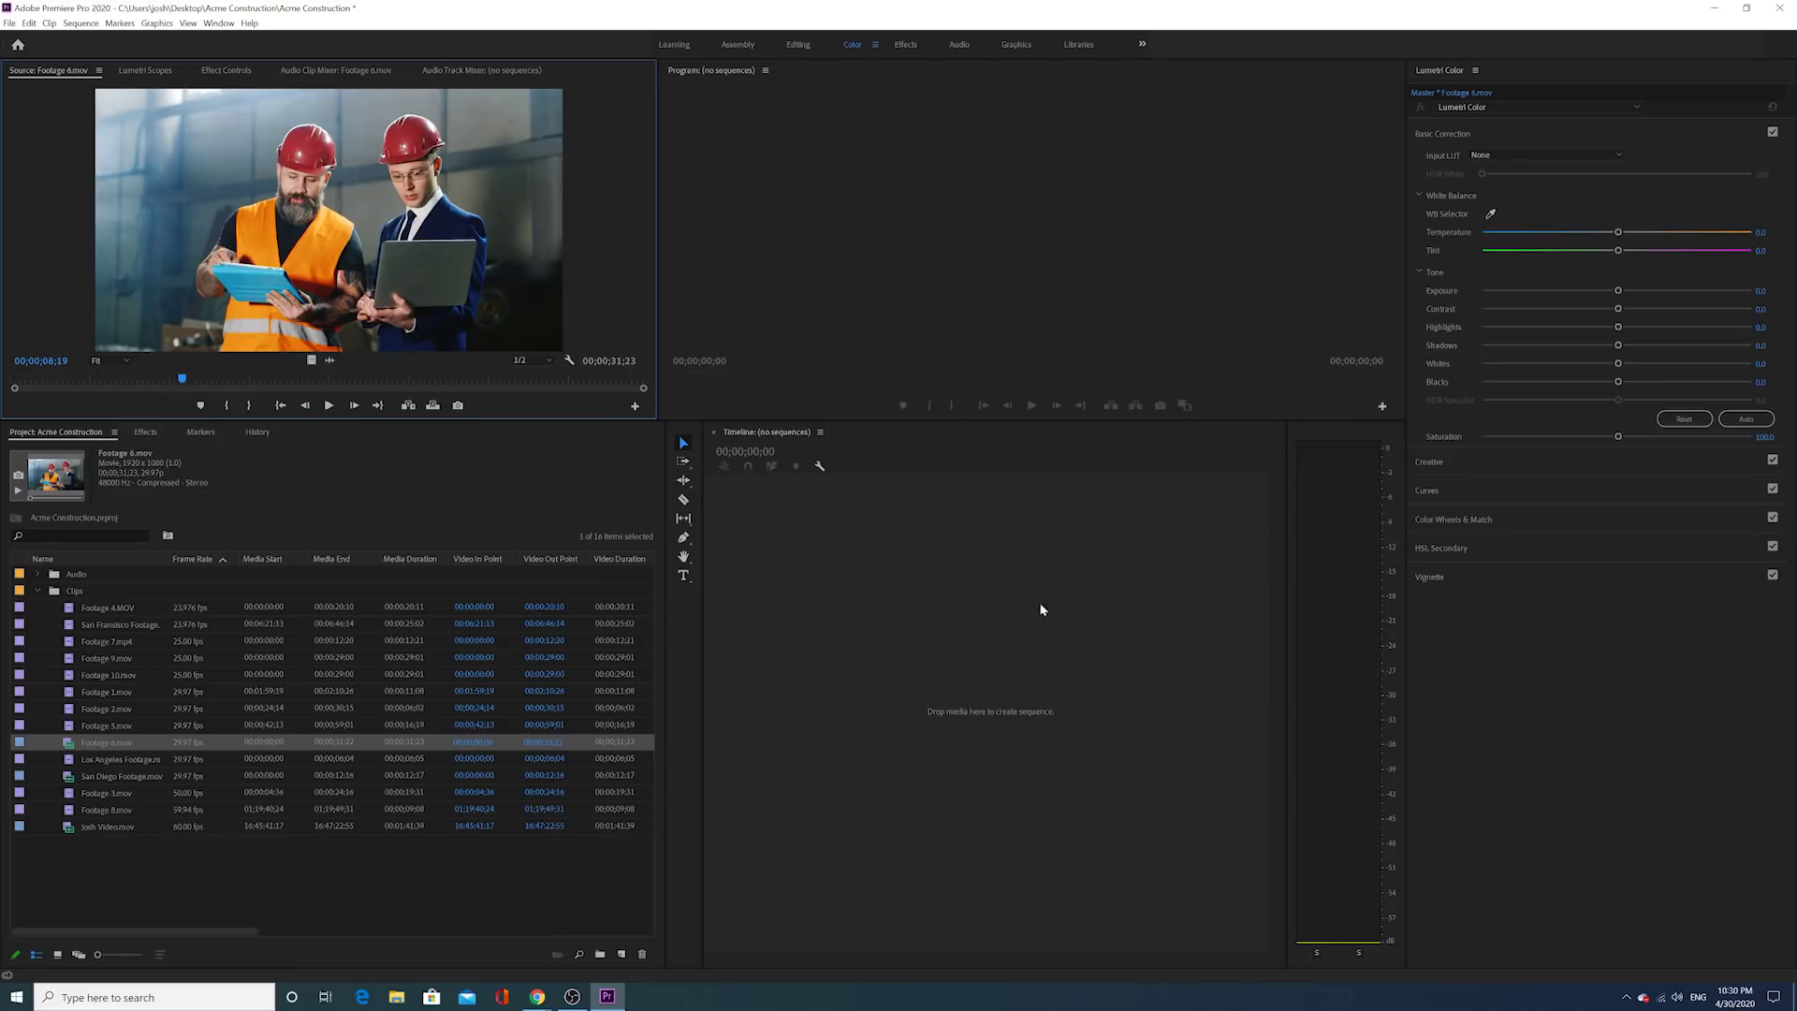
mouse_move(182, 380)
left_mouse_down()
mouse_move(94, 390)
mouse_move(181, 384)
left_mouse_up()
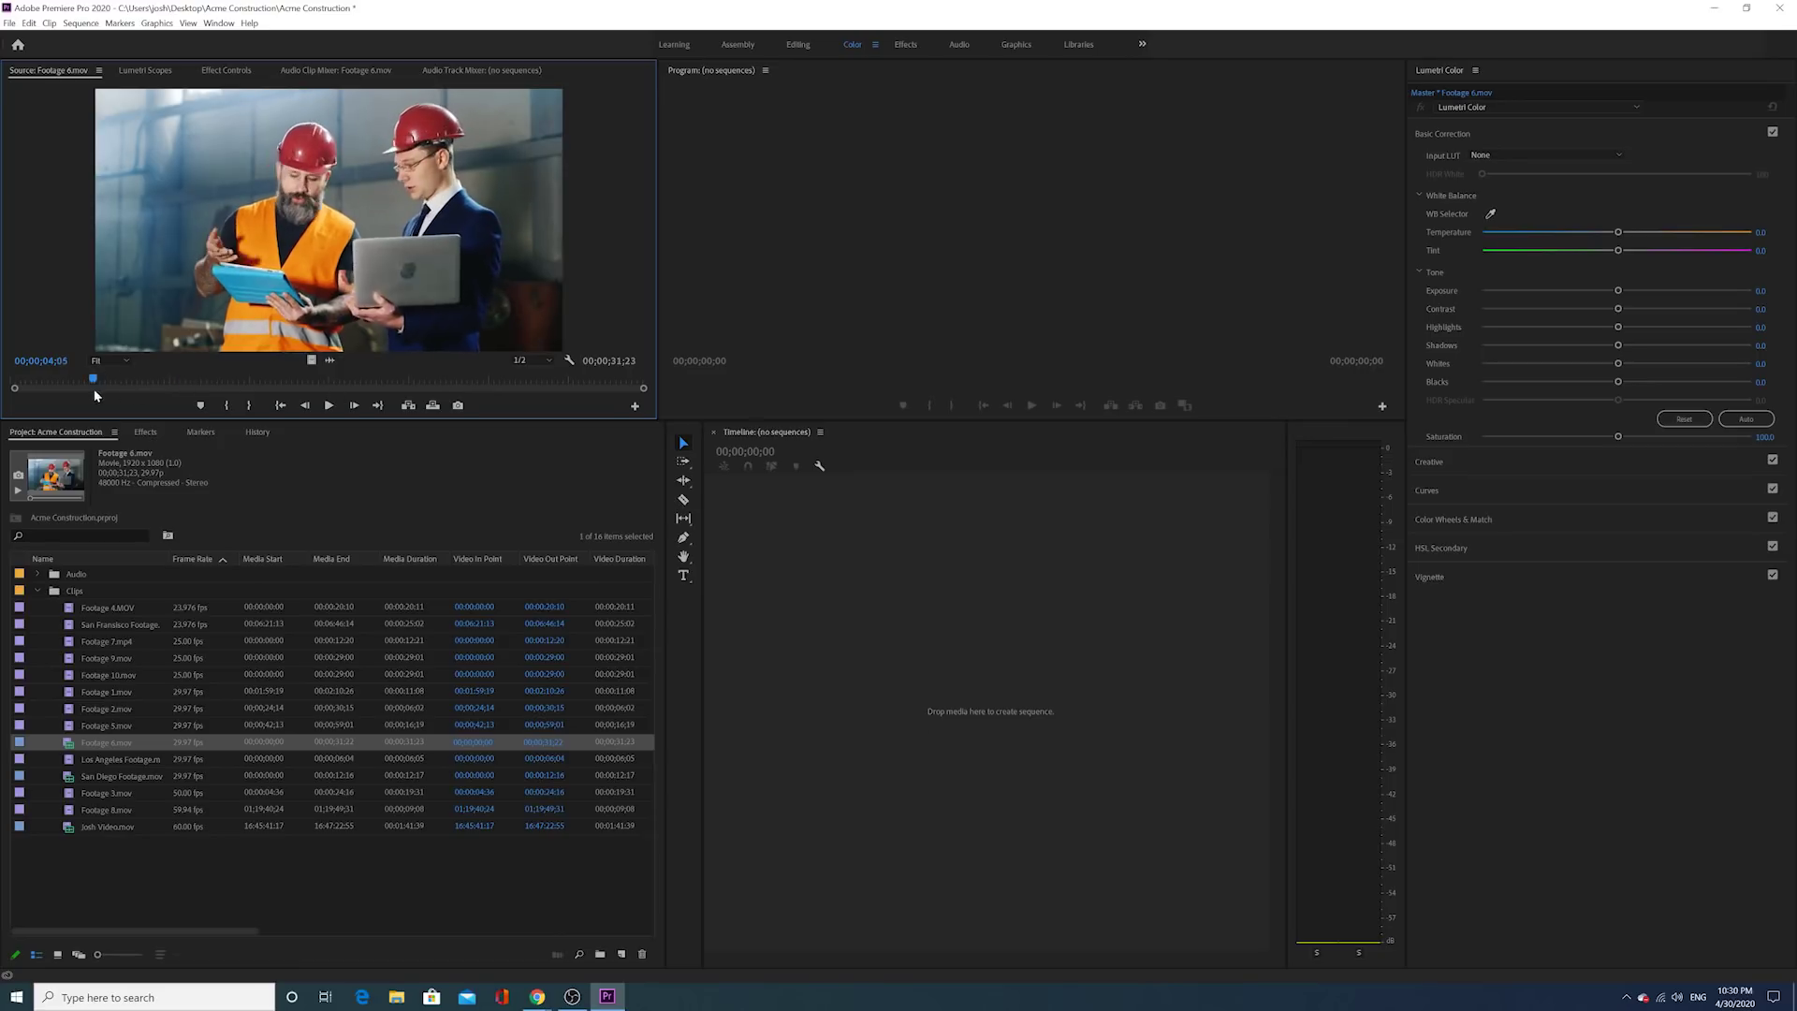
left_click_drag(222, 475, 264, 474)
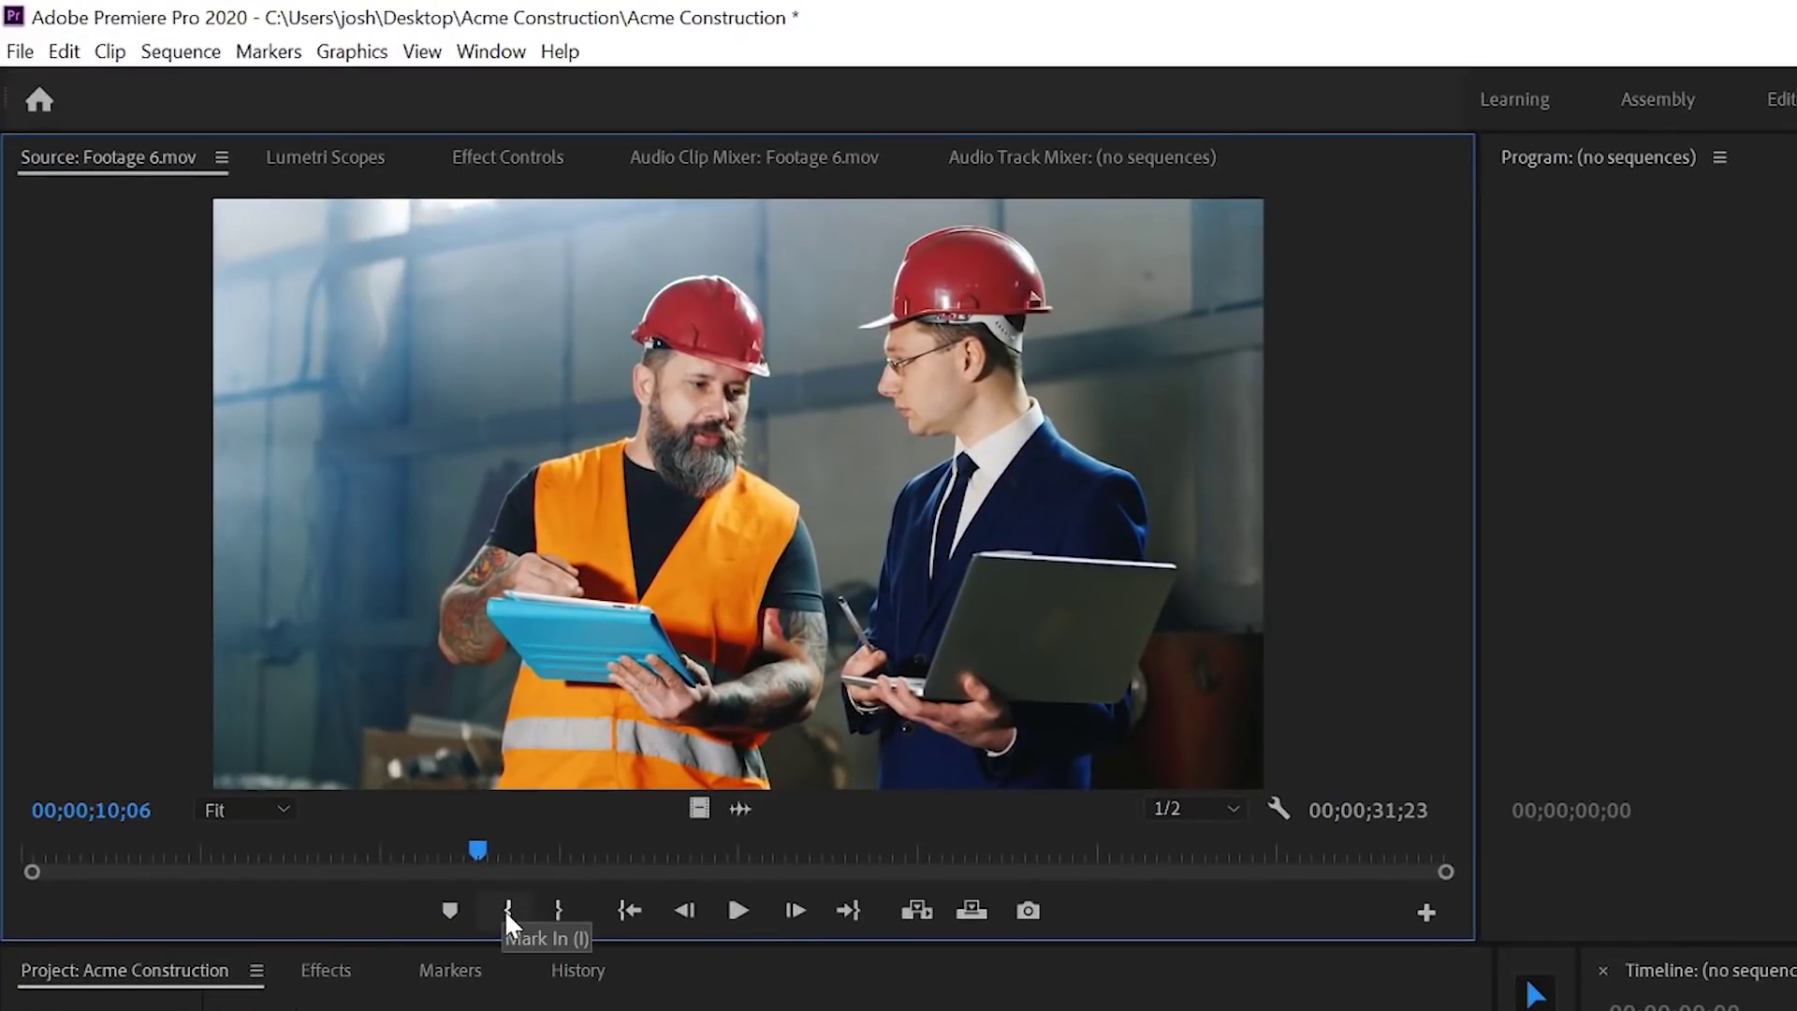
Step: Mark Footage 6.mov in at 00;00;10;06 and out at 00;00;19;01, an 08;26 range
left_click(506, 910)
left_click_drag(480, 847, 856, 824)
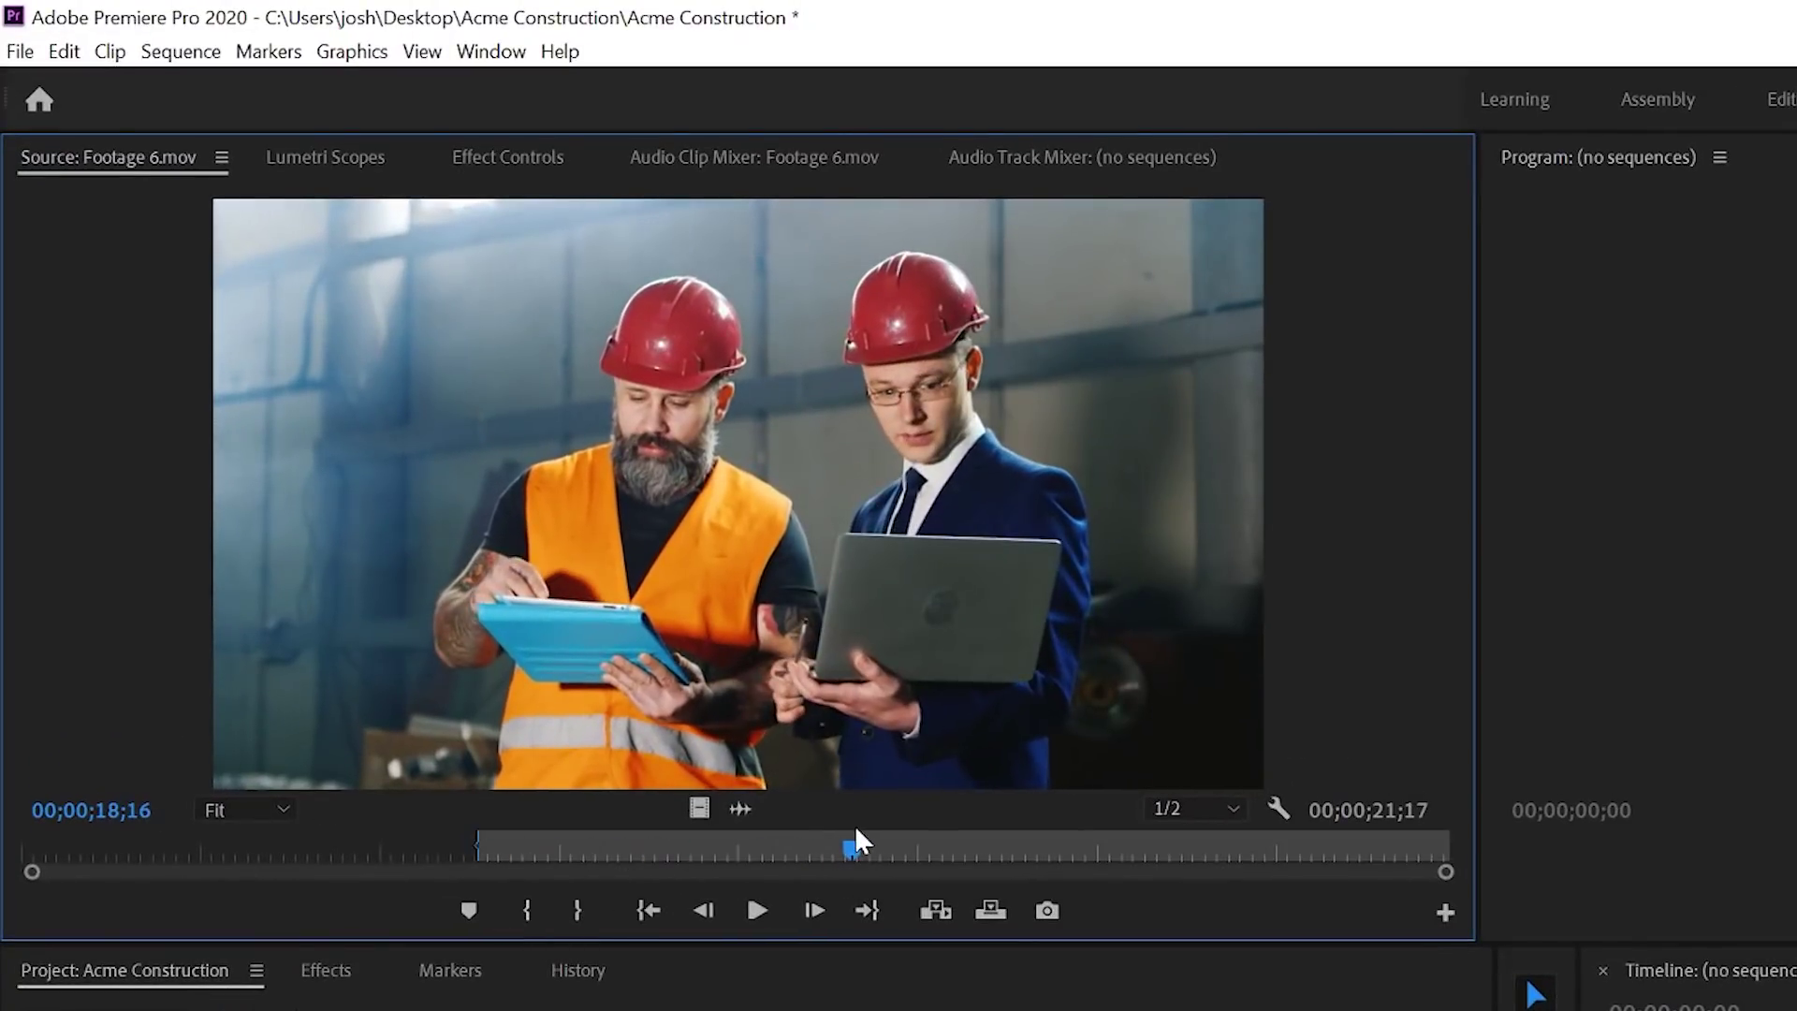
left_click(578, 910)
left_click_drag(847, 847, 483, 847)
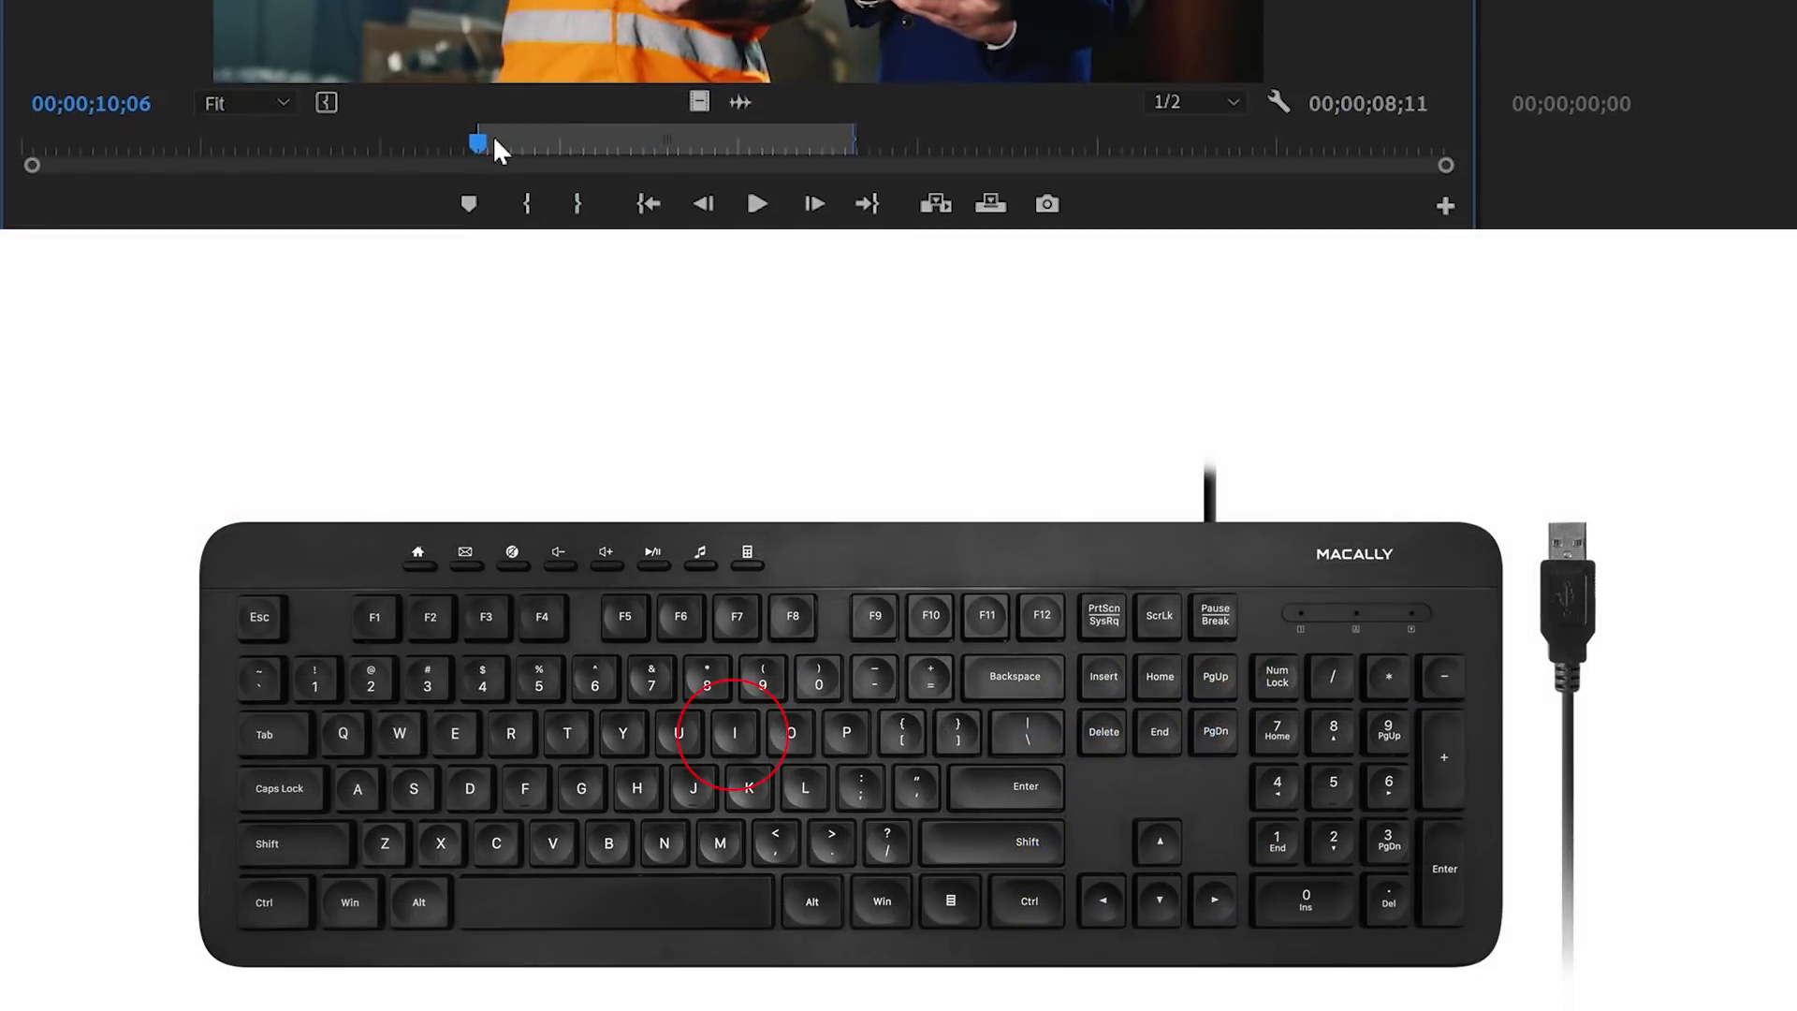
left_click_drag(722, 140, 875, 140)
key("o")
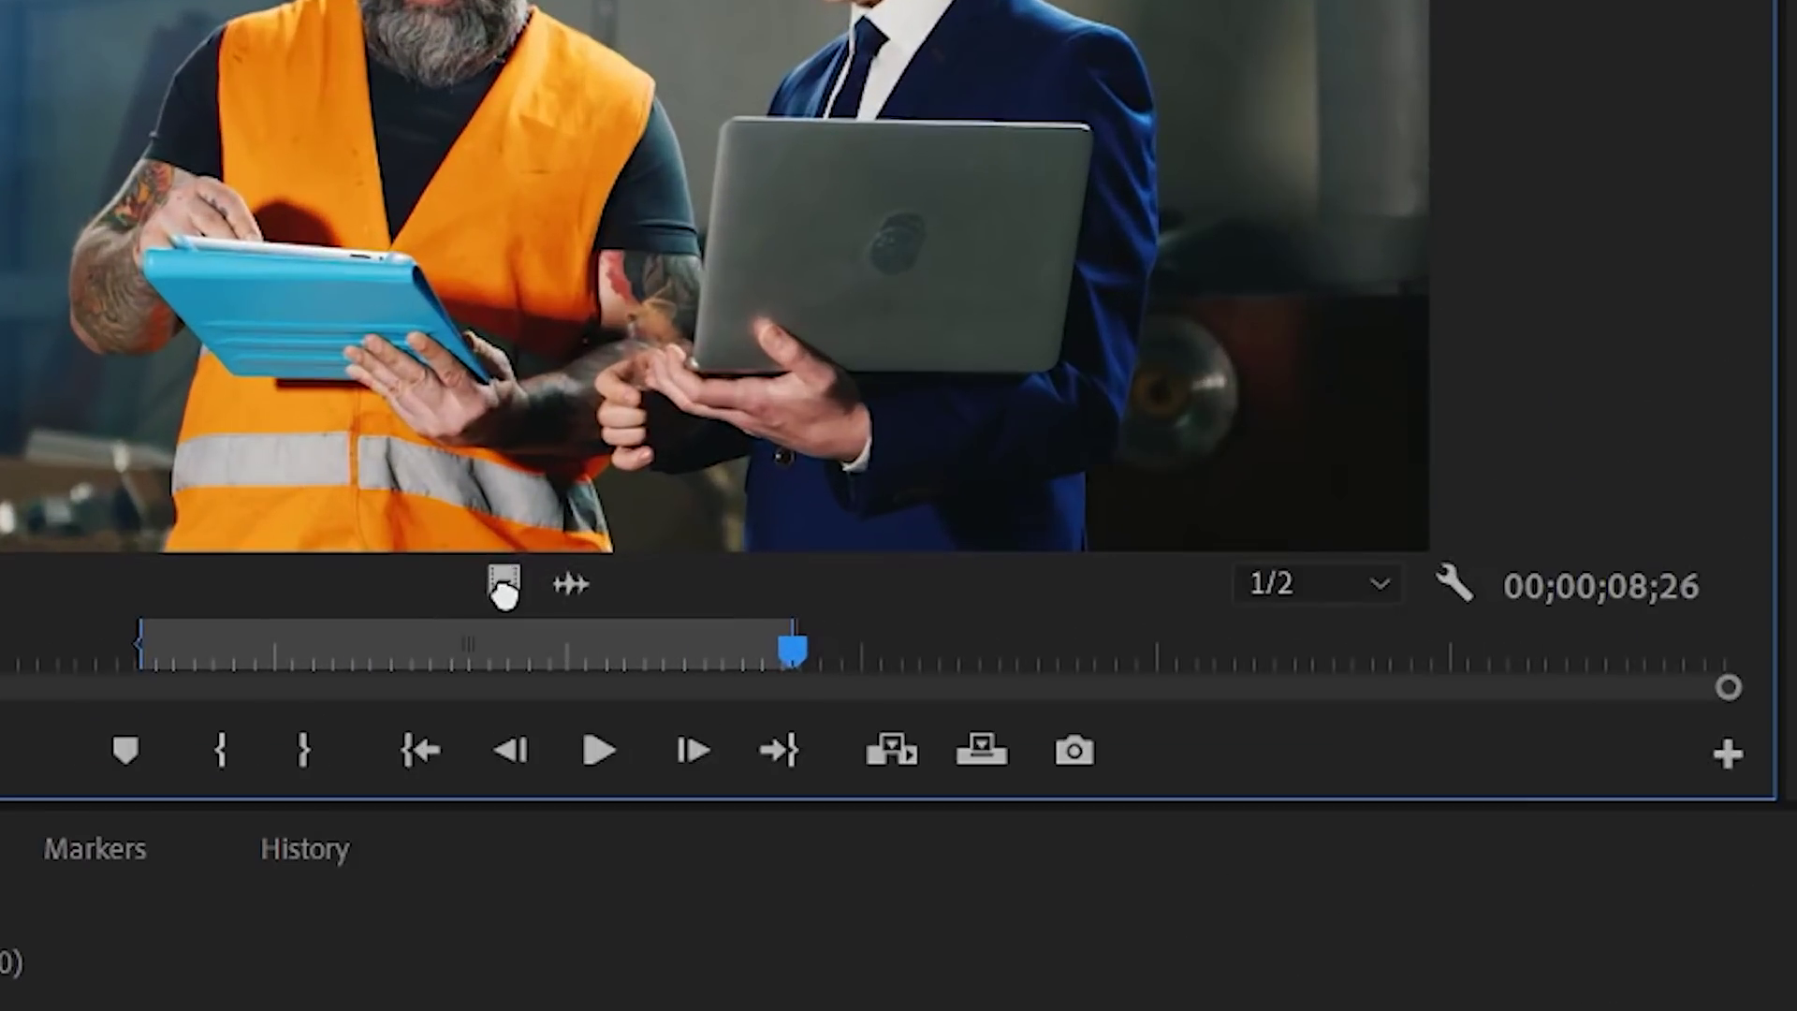
Step: Edit the trimmed clip's video only onto V1 and its audio only onto A1 near 28 seconds
left_click_drag(311, 360, 810, 694)
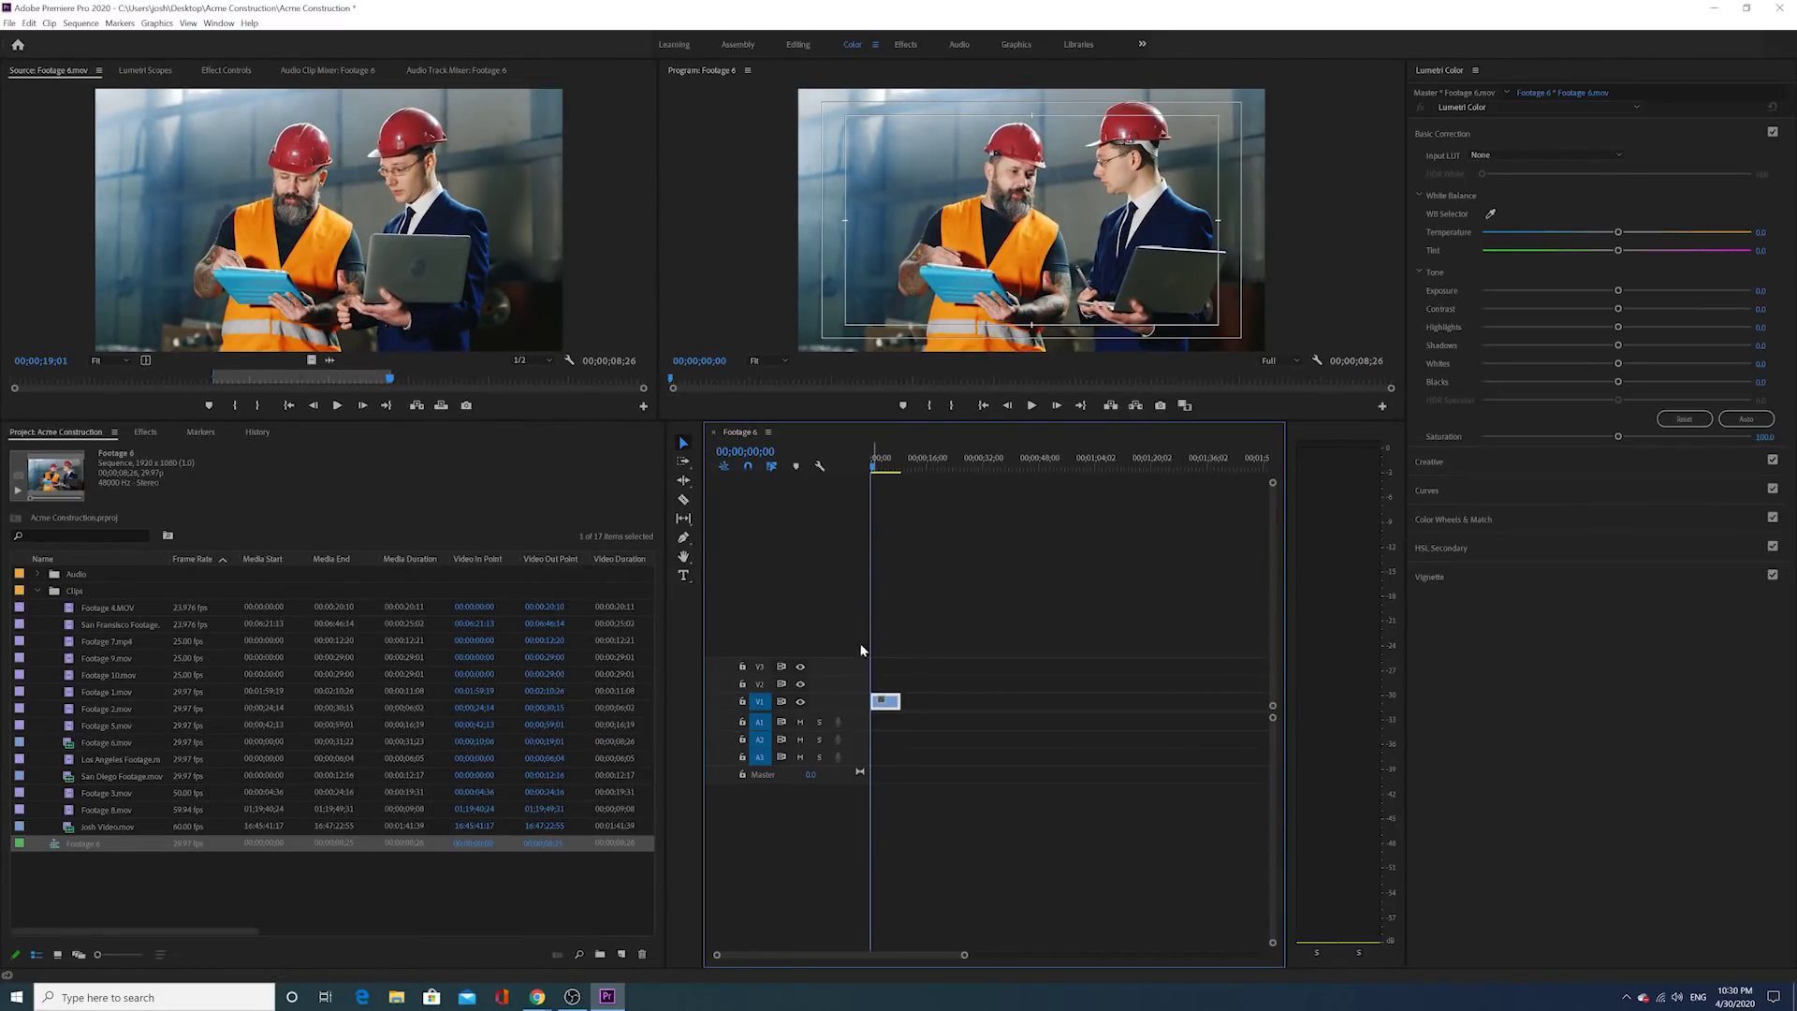
left_click_drag(894, 701, 943, 703)
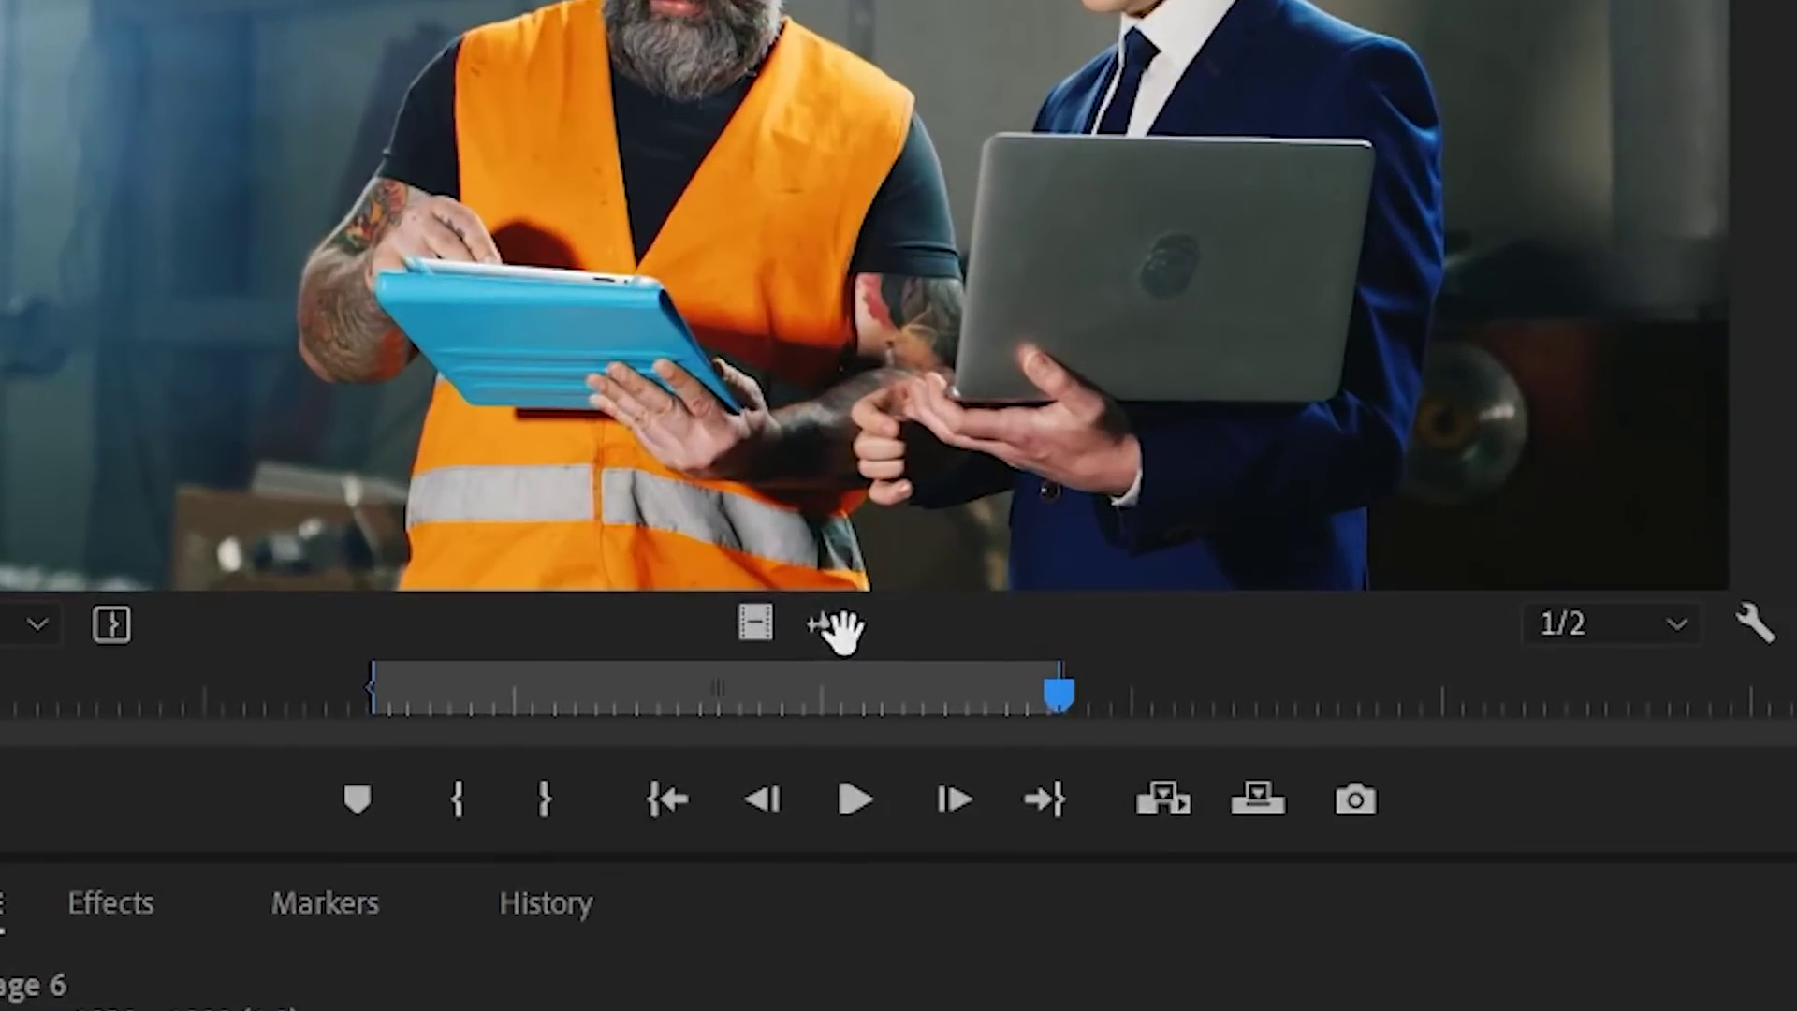
left_click(836, 627)
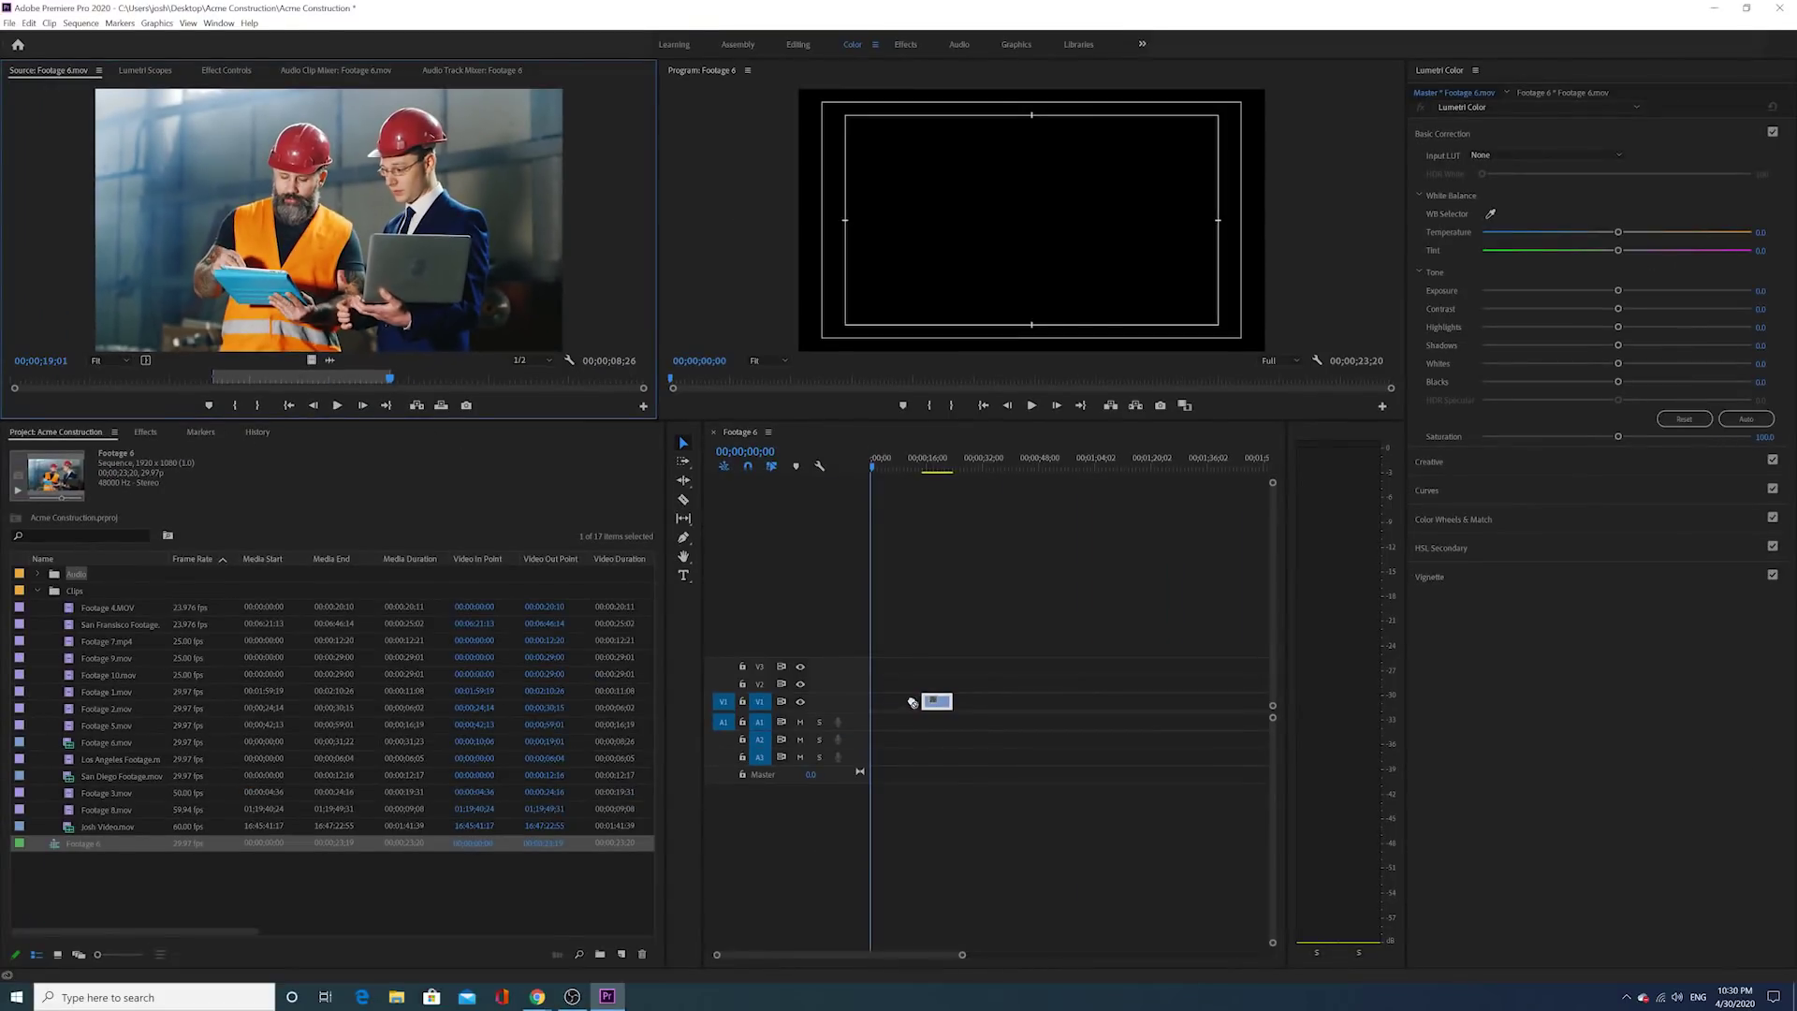
left_click_drag(912, 702, 969, 724)
Step: Move the playhead to 00;00;32;11 and add the full linked clip on V2 and A2
left_click(970, 459)
mouse_move(973, 459)
left_mouse_down()
mouse_move(987, 464)
mouse_move(934, 479)
mouse_move(983, 492)
left_mouse_up()
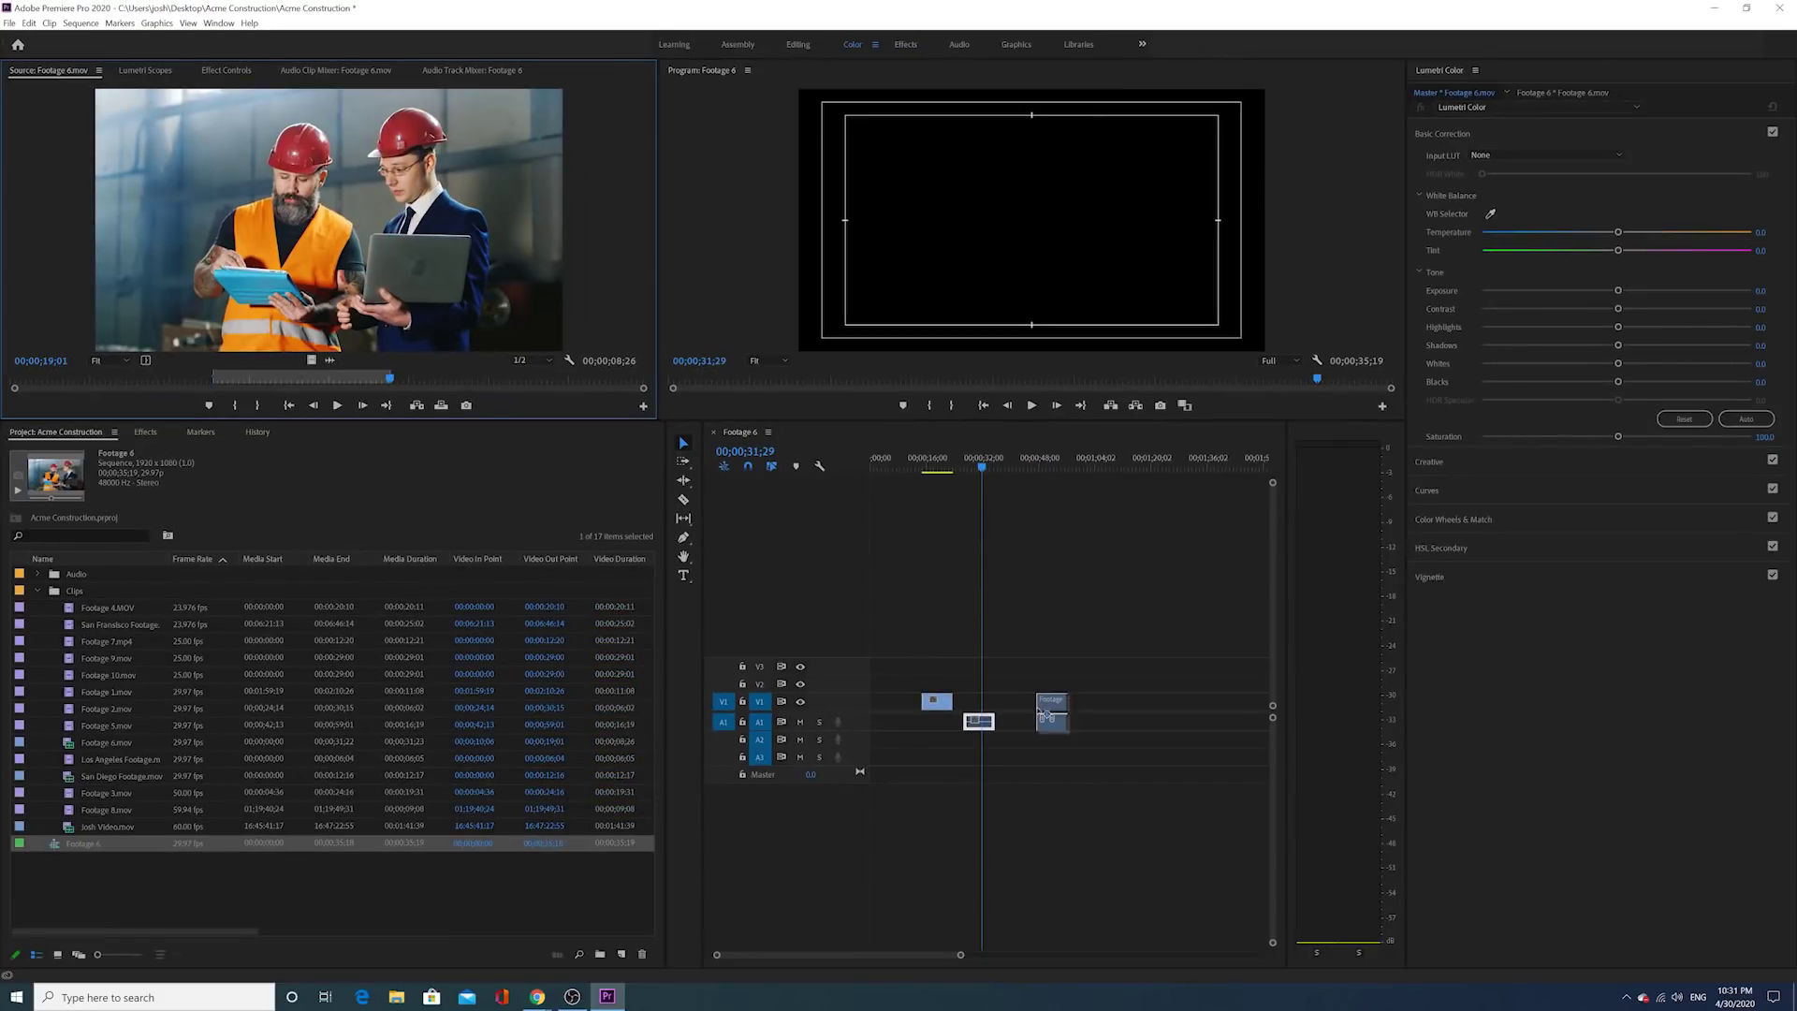
left_click_drag(1039, 707, 1046, 679)
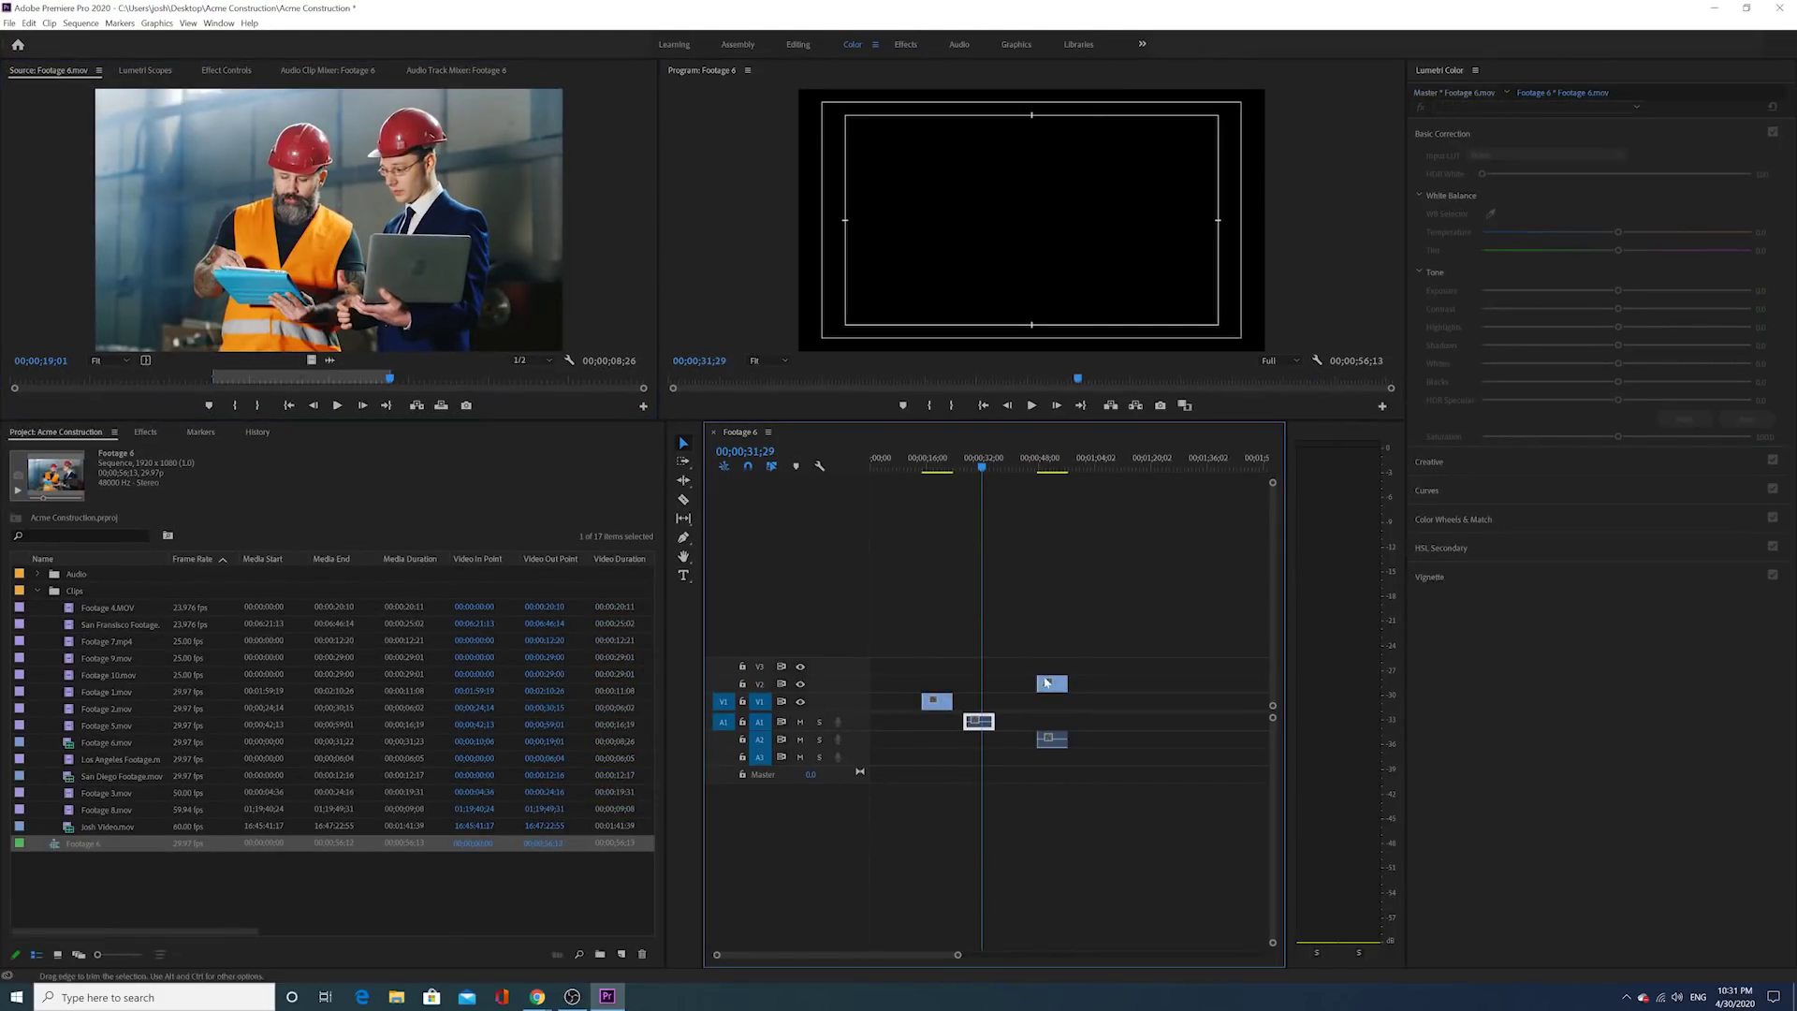
Step: Nudge the video-only and audio-only clips earlier, set the playhead to 00;00;20;05, and enlarge the timeline
left_click(1052, 465)
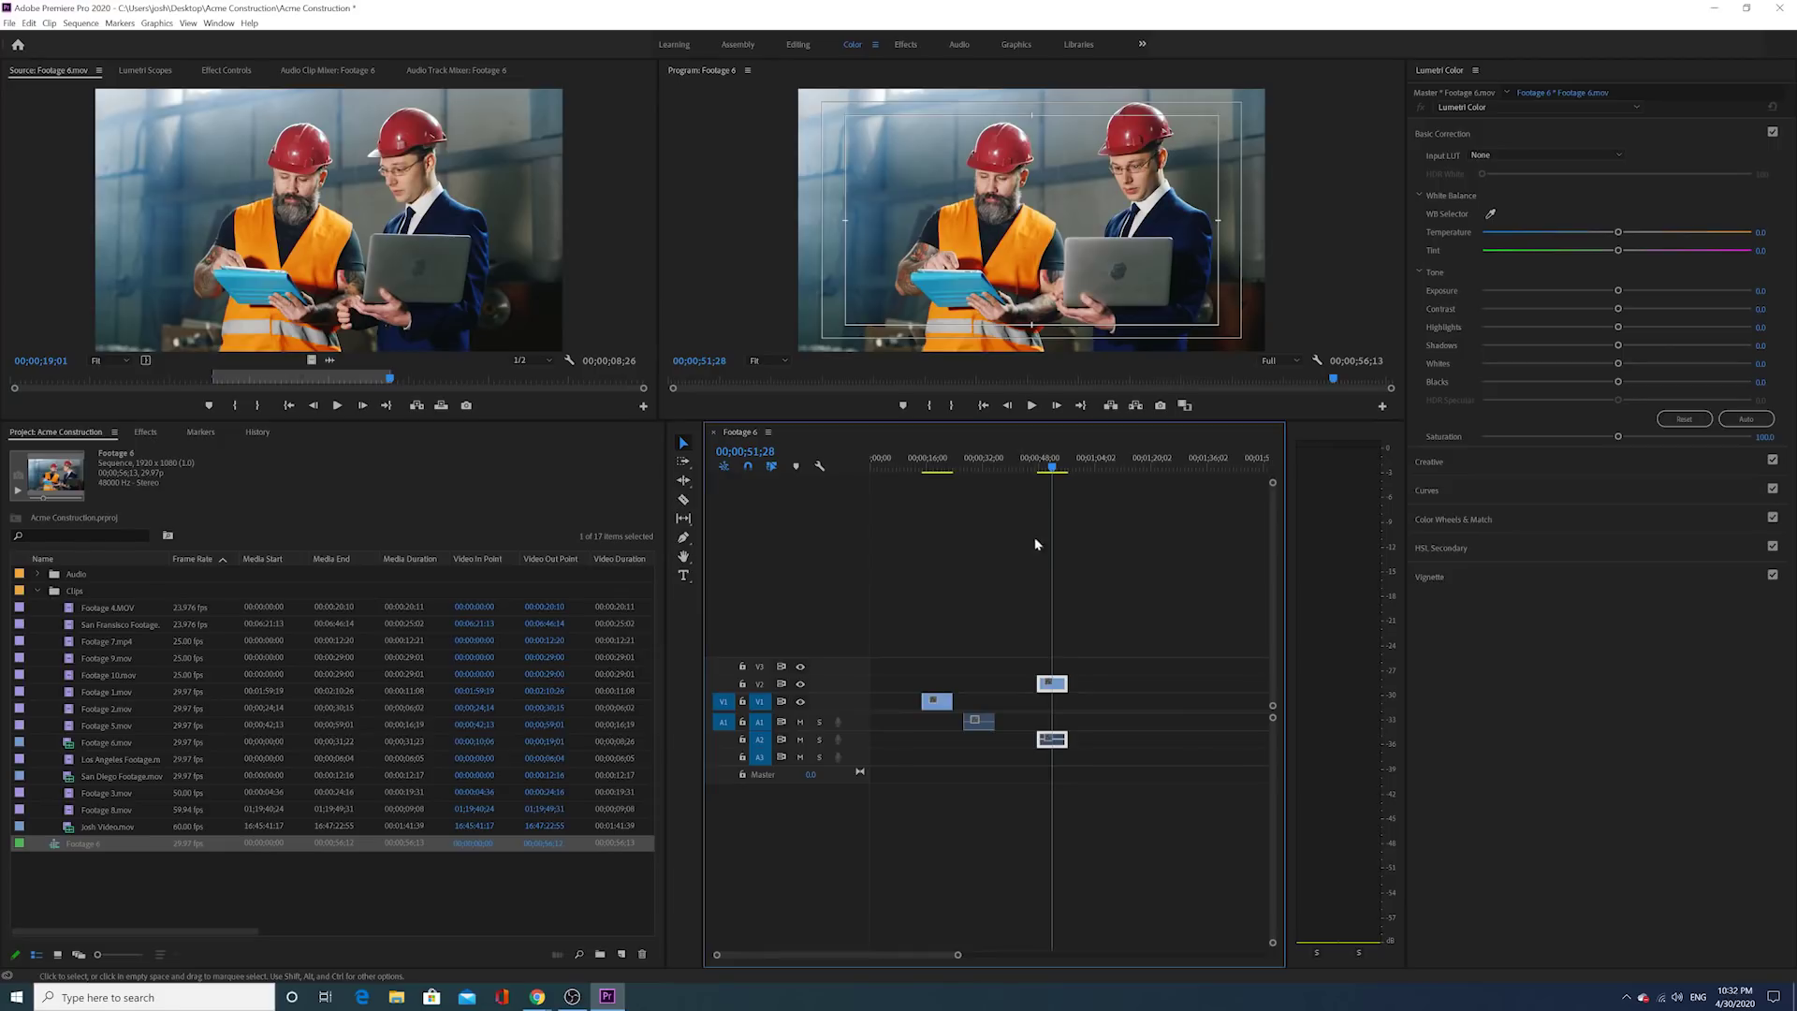
mouse_move(937, 701)
left_mouse_down()
mouse_move(980, 727)
mouse_move(954, 726)
left_mouse_up()
left_click_drag(1054, 692, 991, 704)
left_click(978, 467)
mouse_move(978, 470)
left_mouse_down()
mouse_move(919, 469)
mouse_move(992, 459)
left_mouse_up()
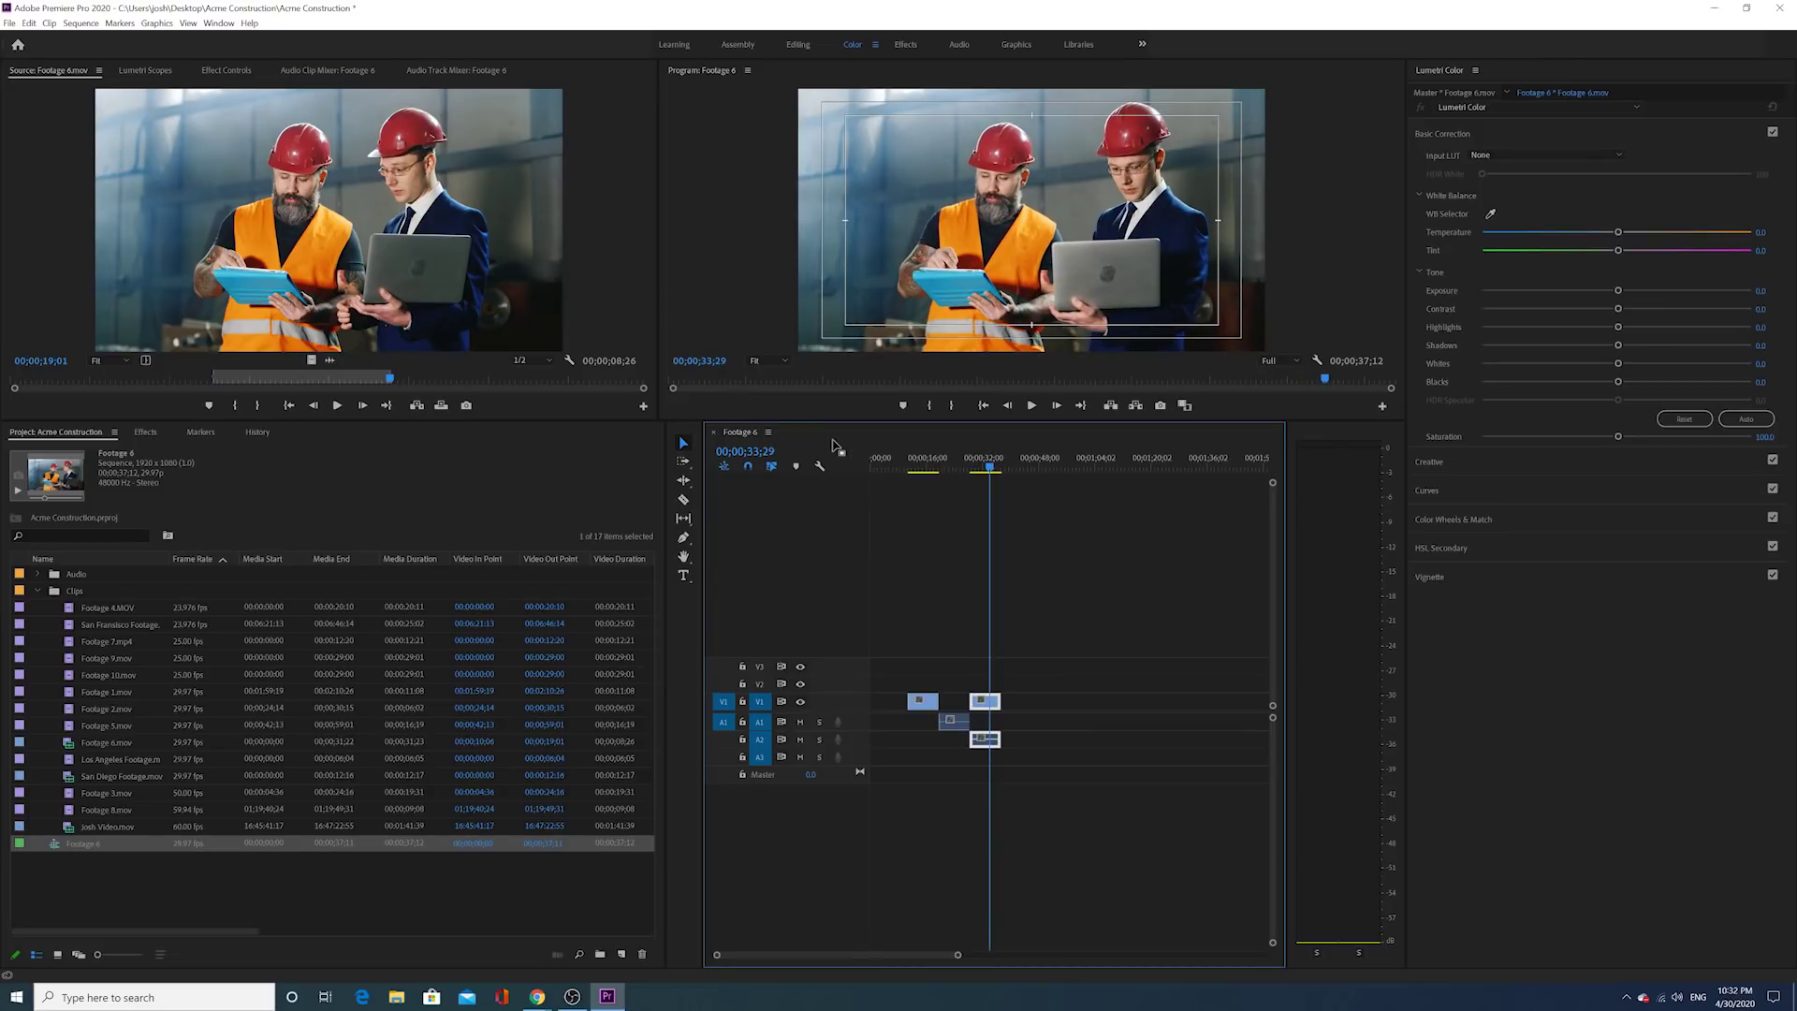
left_click_drag(836, 420, 836, 389)
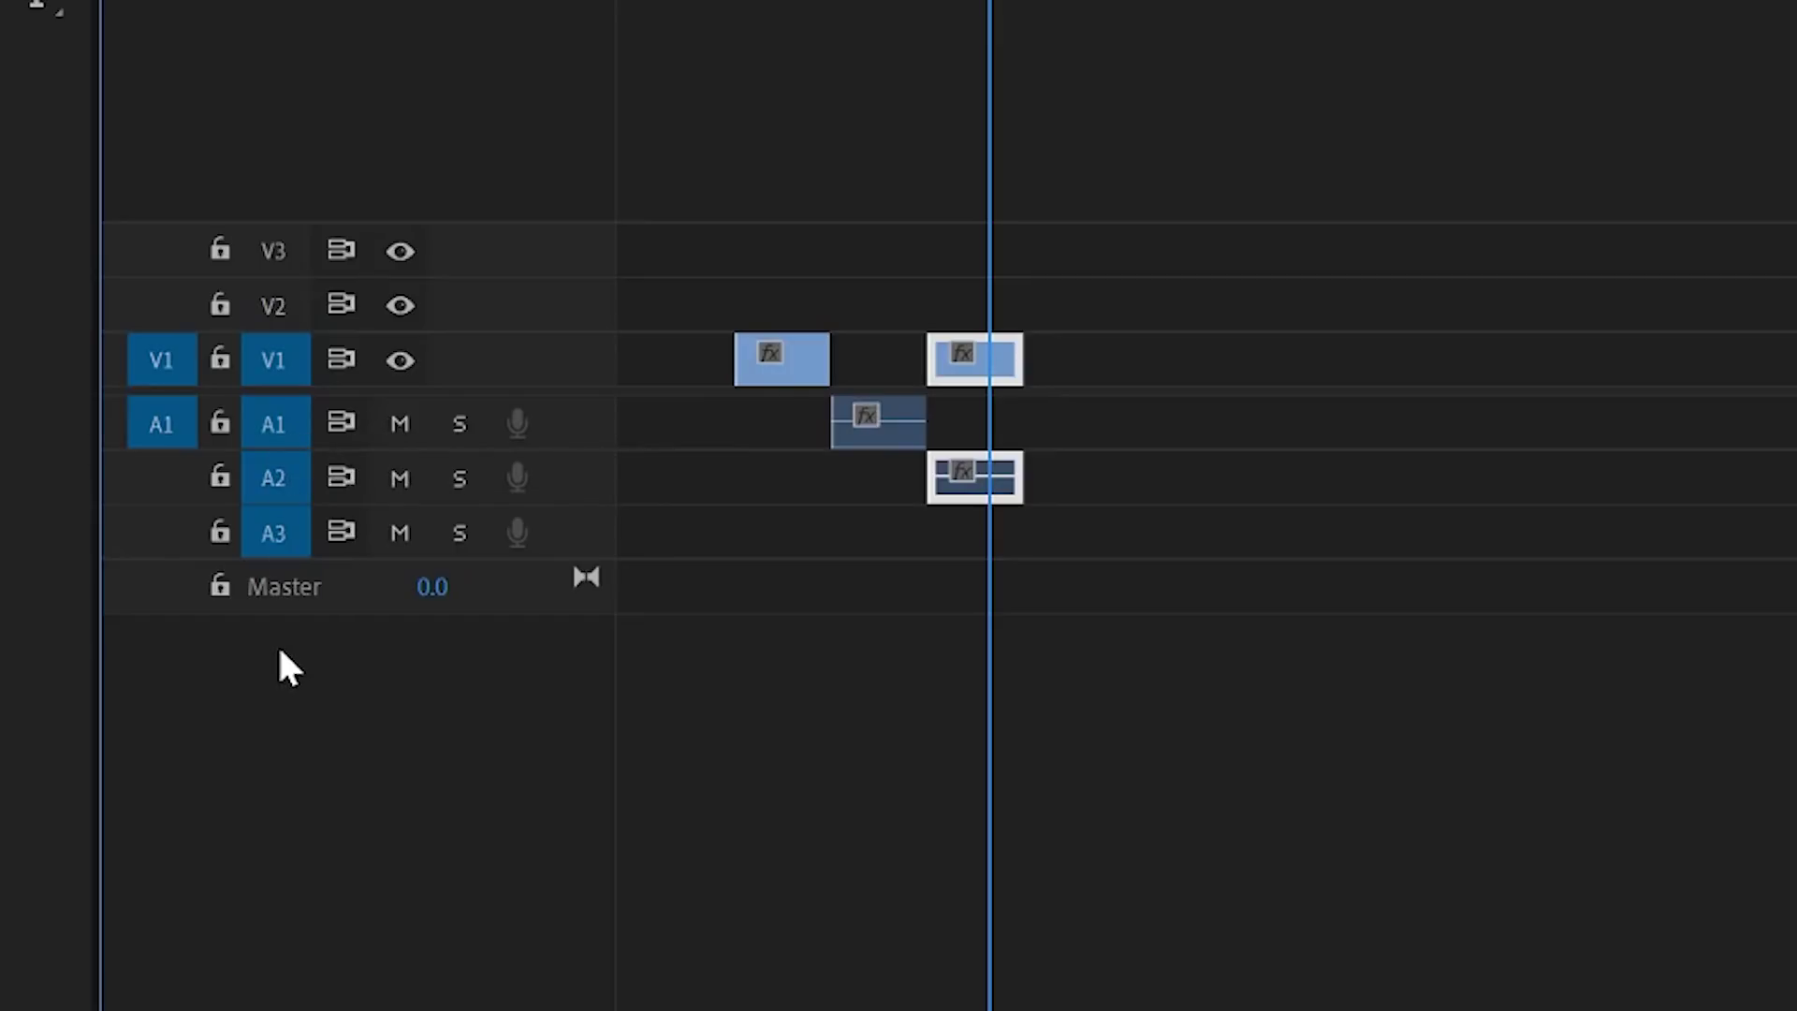
Step: Keep the linked clip on V2/A2, raise the video-only clip to a new V9, and return the audio to A1
mouse_move(978, 345)
left_mouse_down()
mouse_move(976, 291)
mouse_move(978, 318)
left_mouse_up()
left_click_drag(794, 347, 811, 158)
left_click_drag(795, 198, 795, 71)
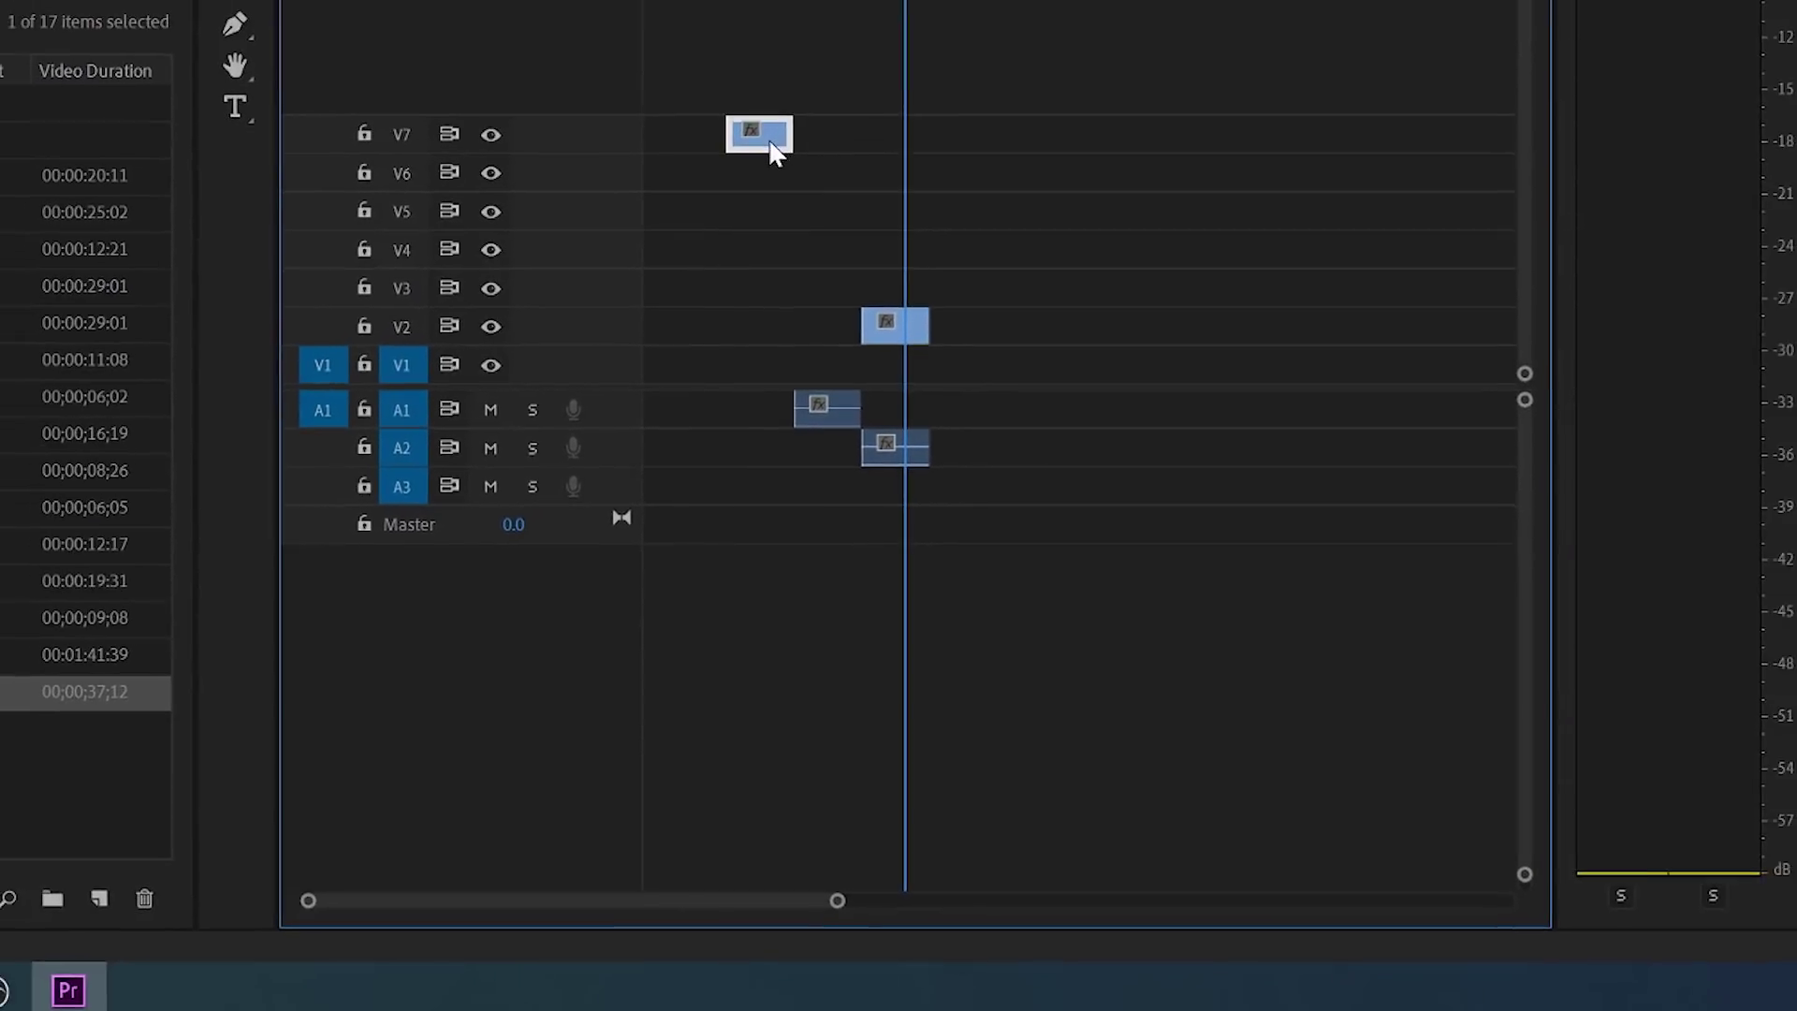
left_click_drag(770, 141, 774, 68)
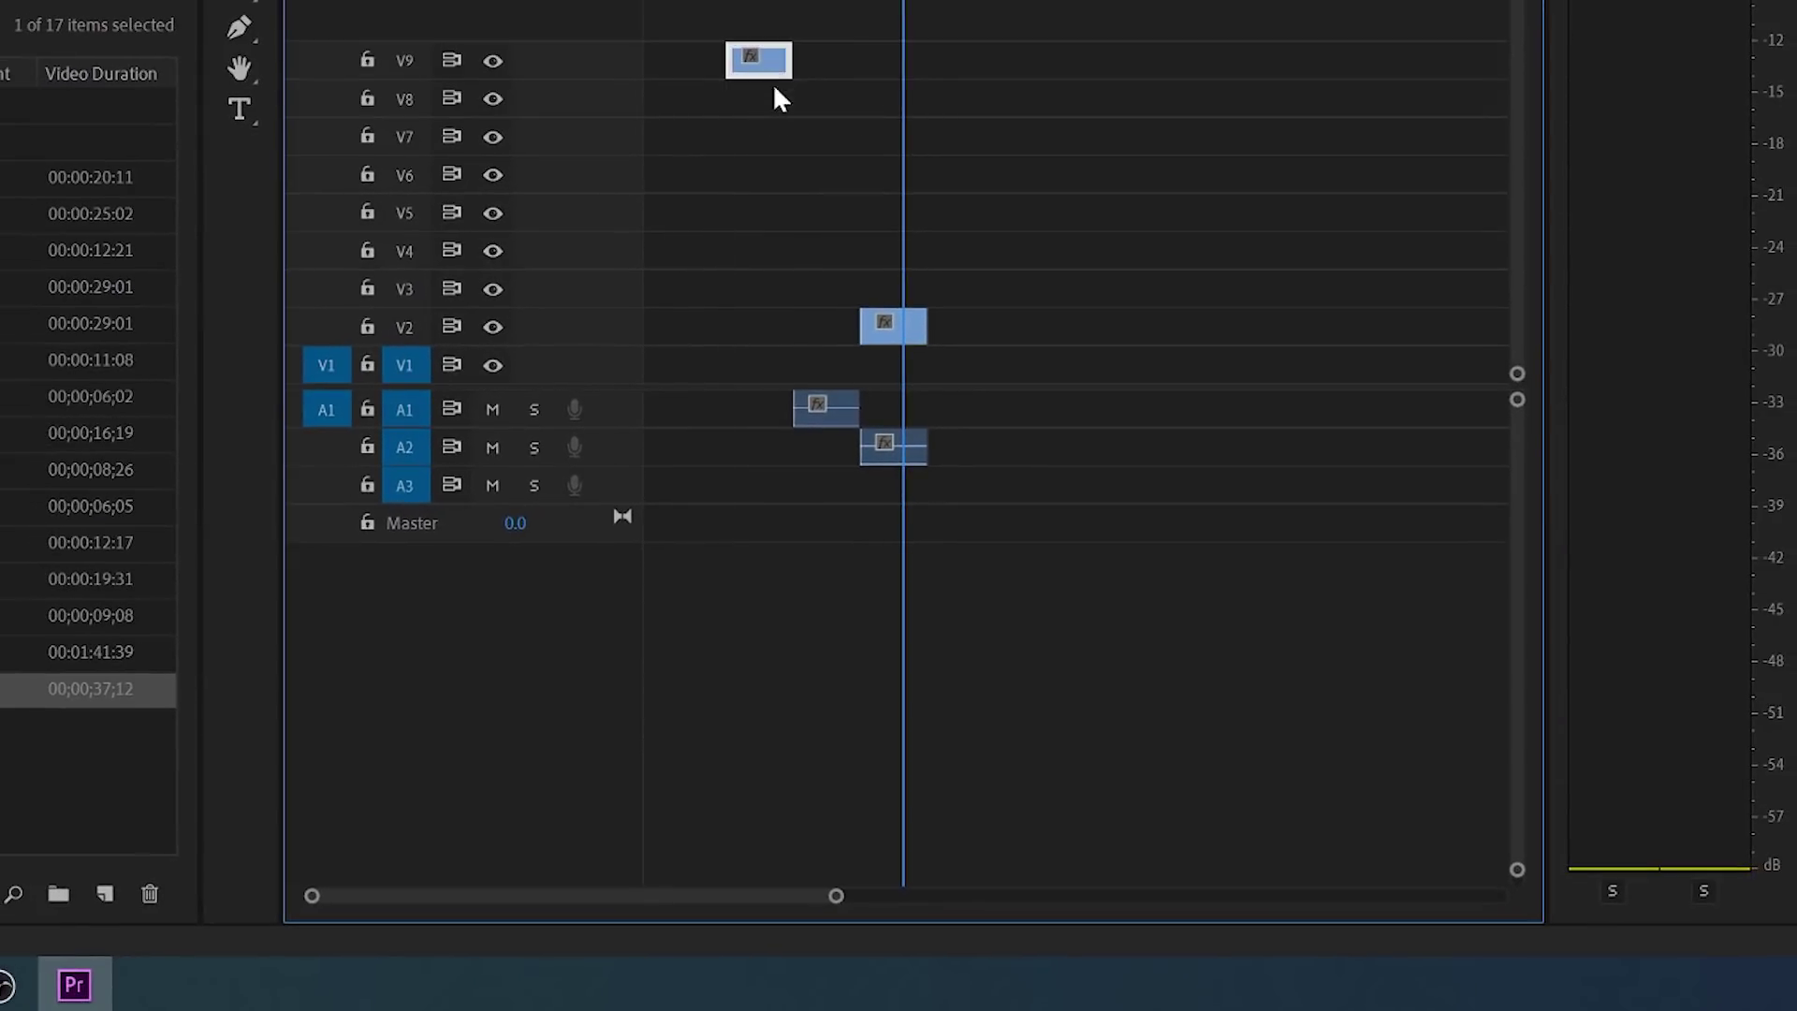
left_click_drag(831, 405, 841, 713)
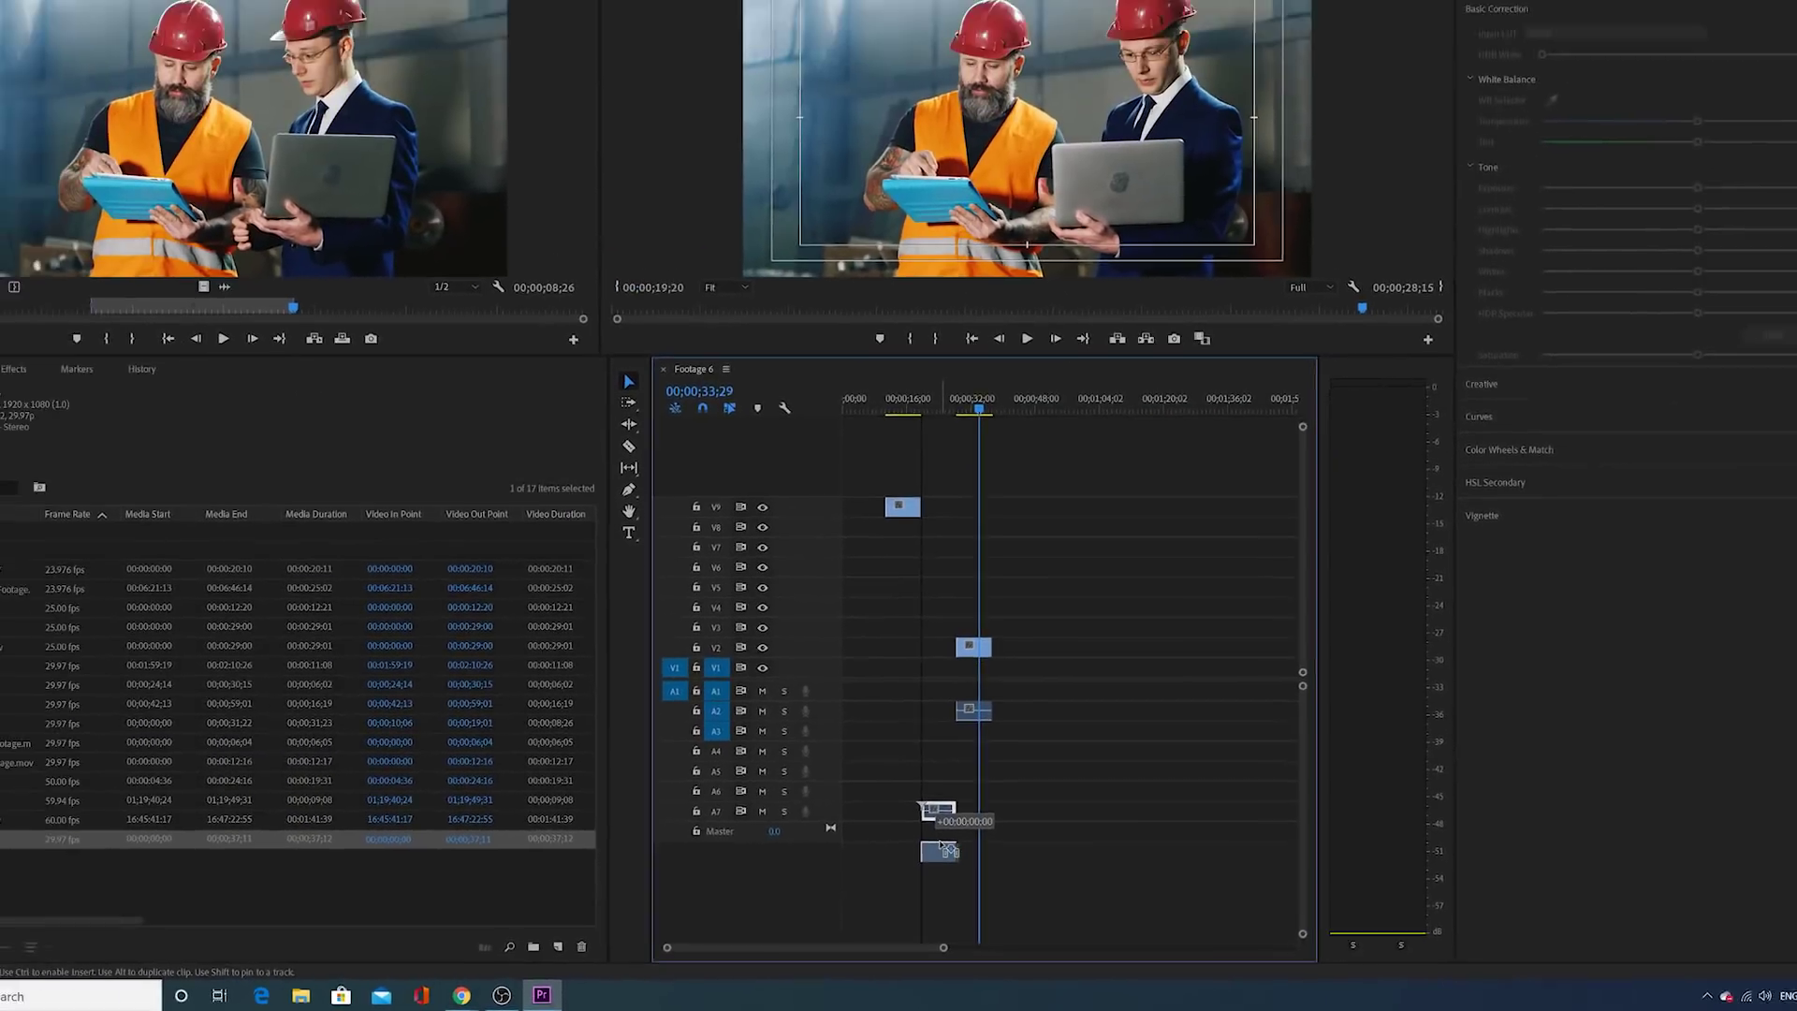
left_click_drag(941, 847, 949, 739)
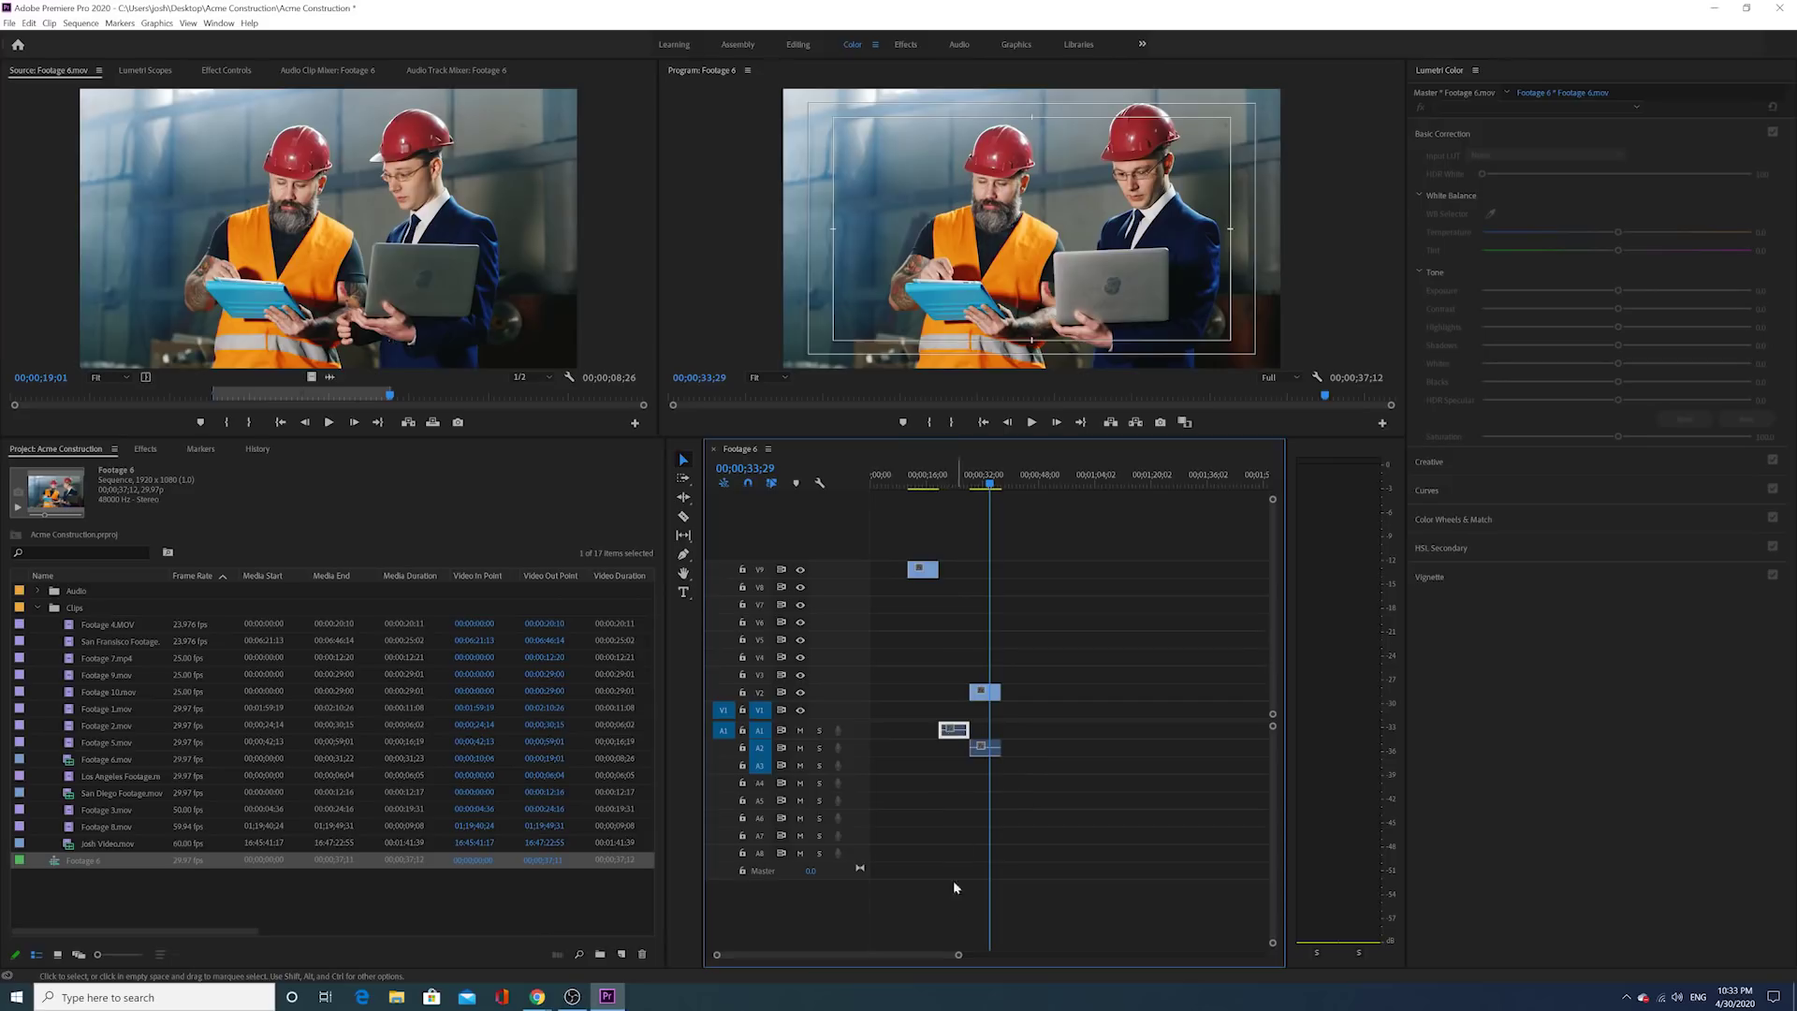
Step: Scroll up to show the Audio and Clips bins and the Footage 6 sequence
scroll(959, 956, "up", 10)
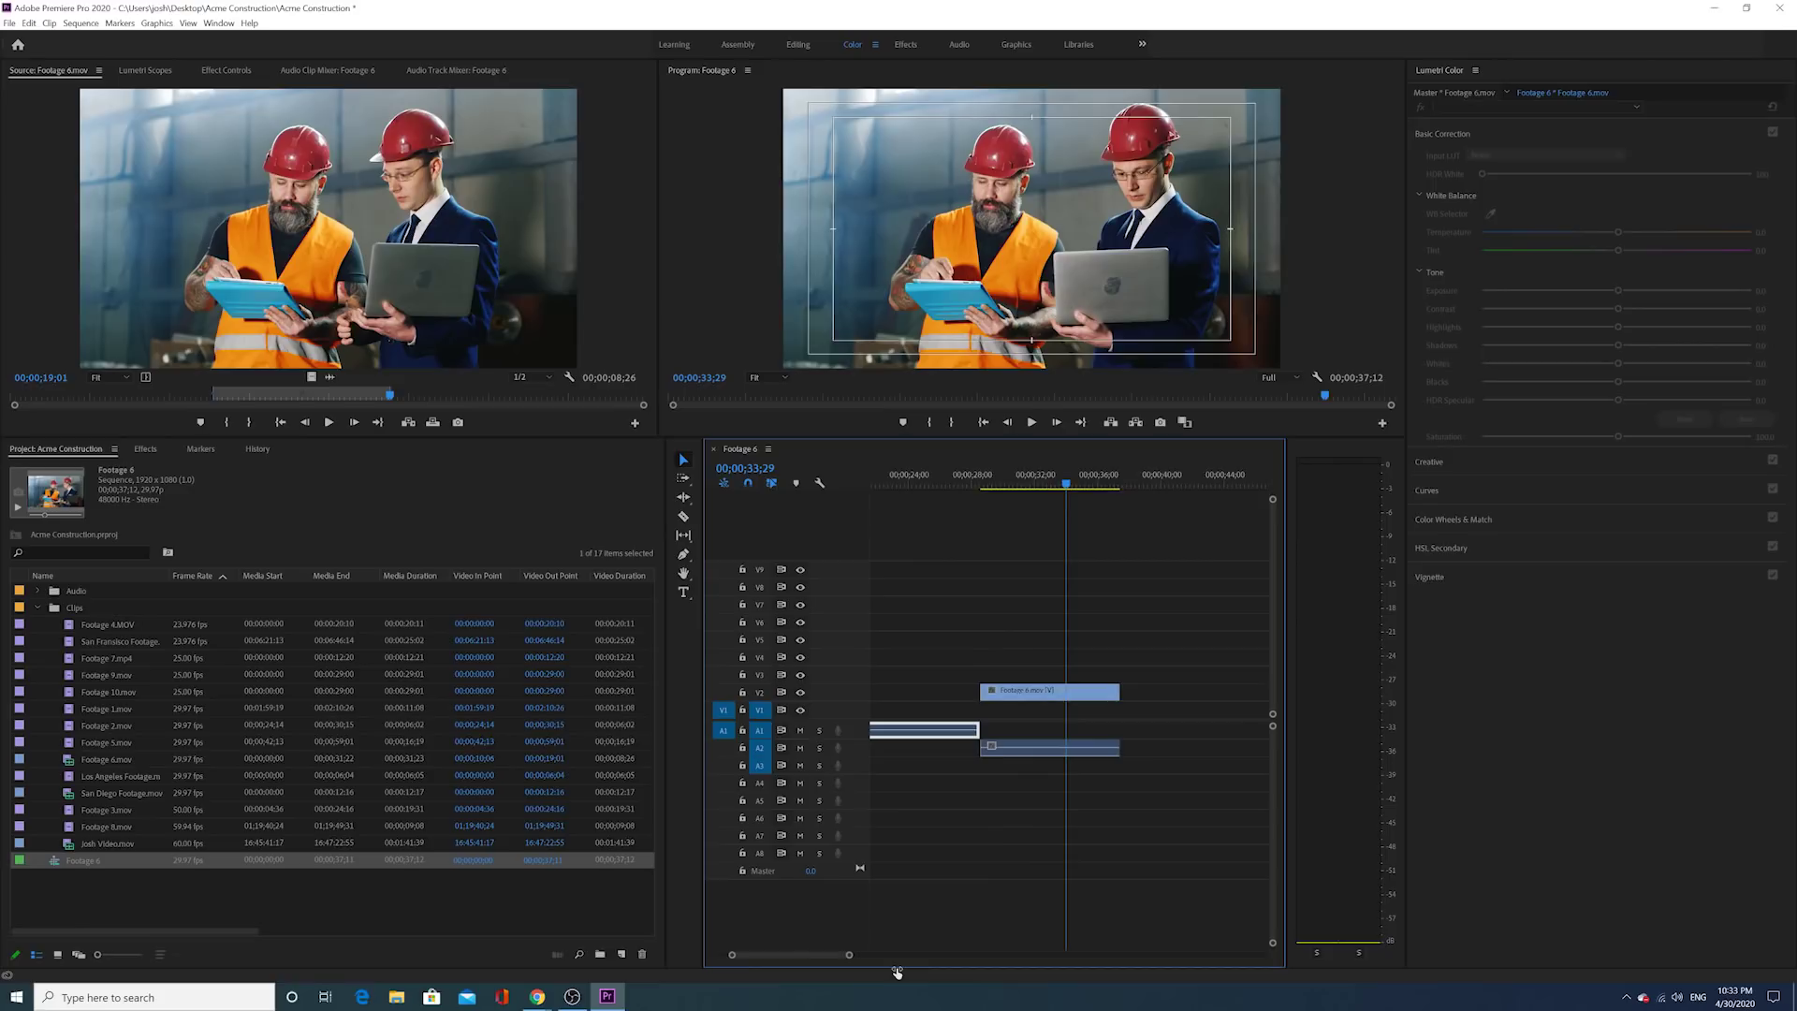
scroll(810, 955, "up", 5)
scroll(818, 953, "up", 5)
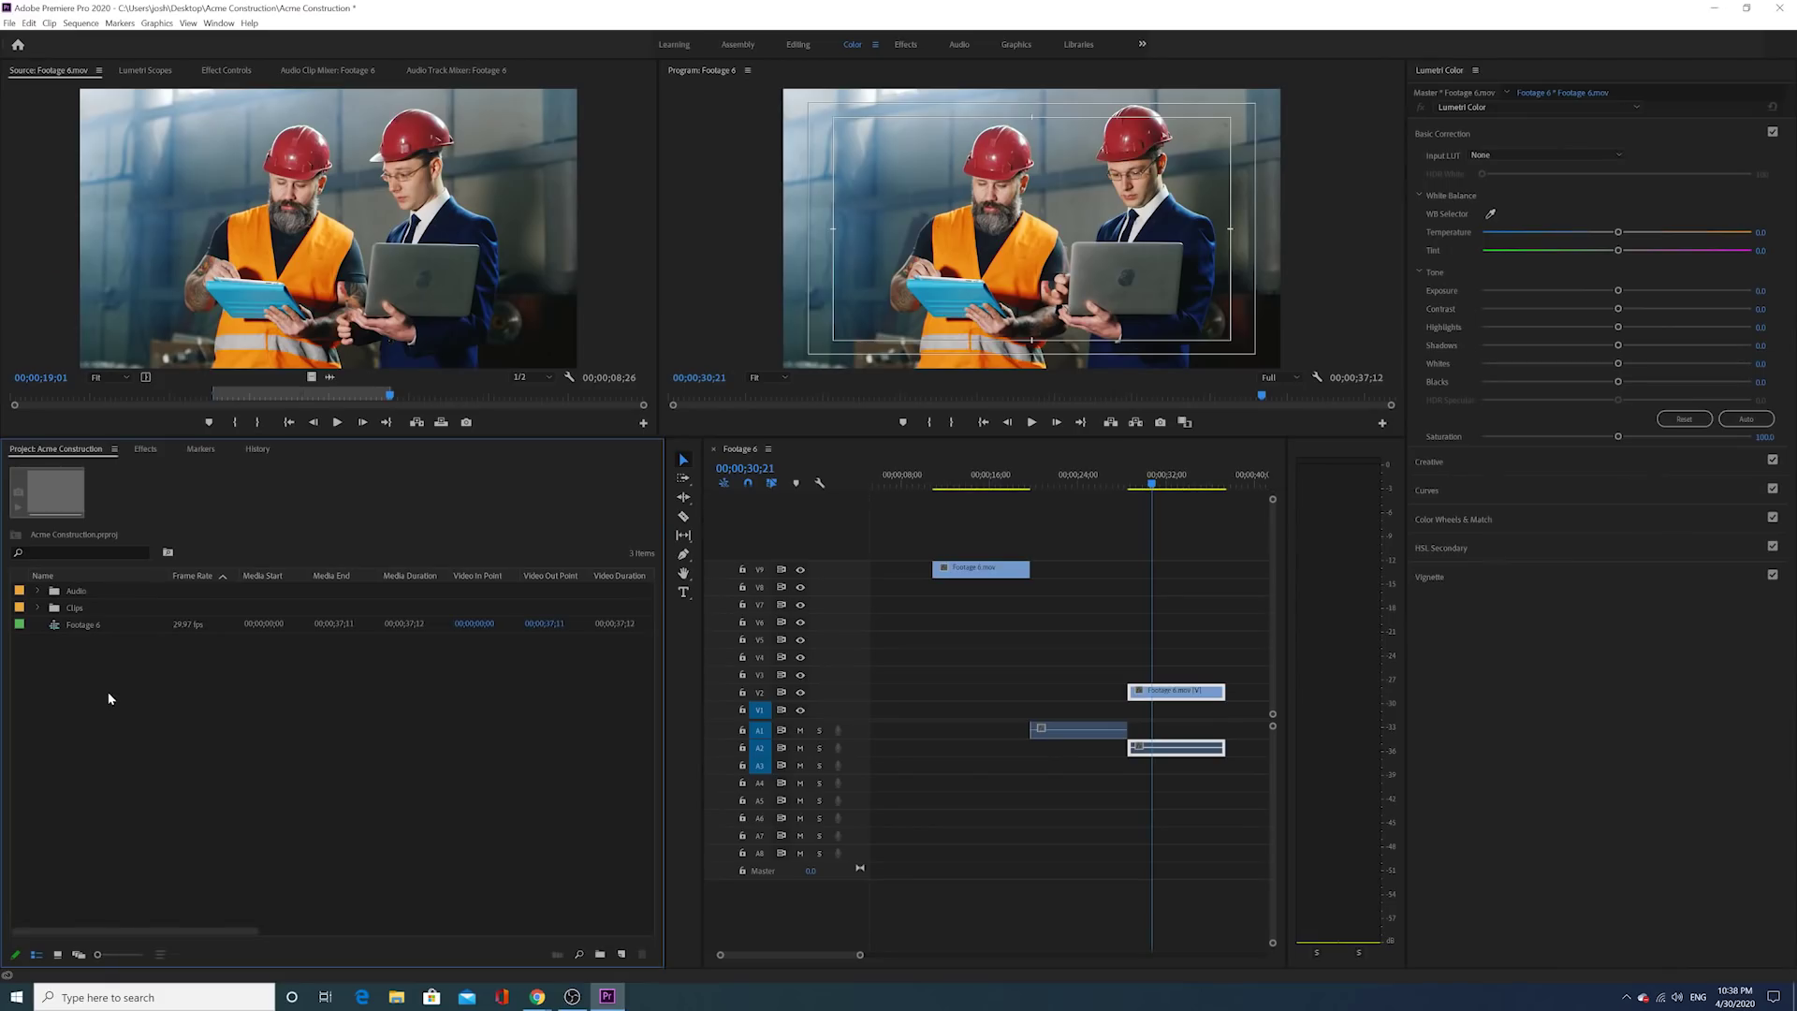
Step: Create a new sequence via New Item and view its Settings: DV NTSC, 29.97 fps, 48000 Hz
right_click(132, 686)
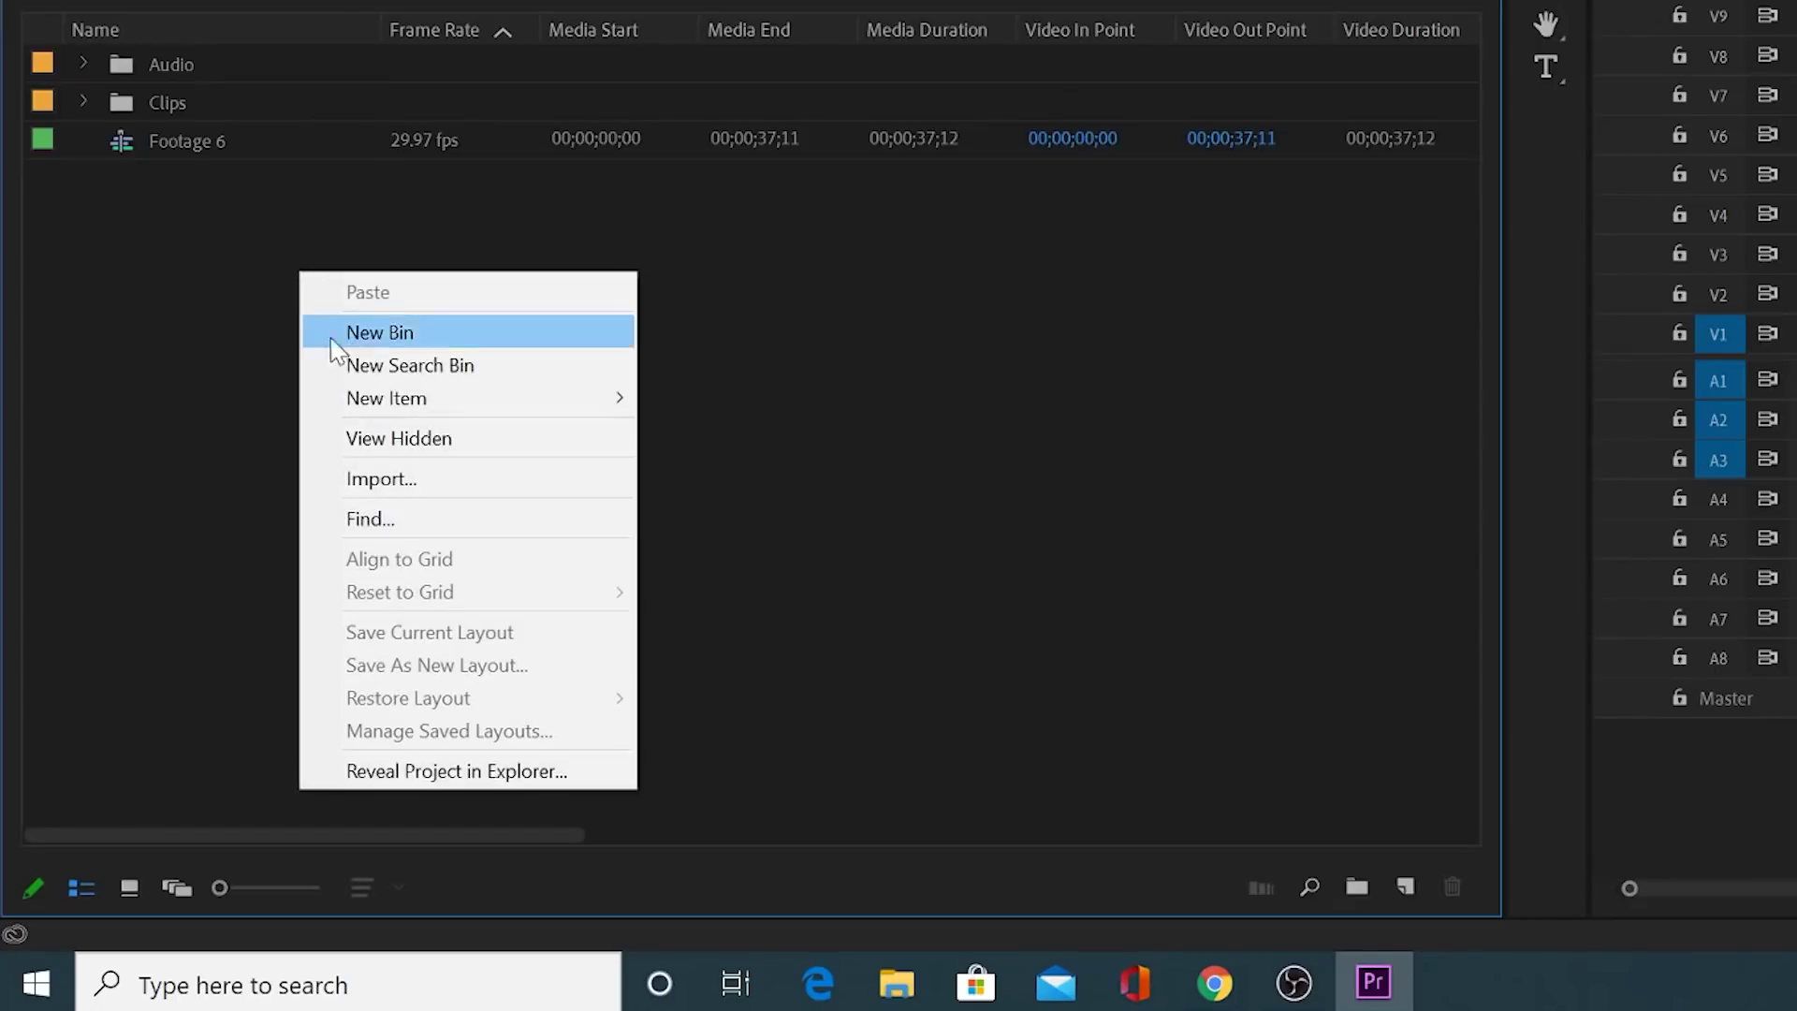
mouse_move(521, 396)
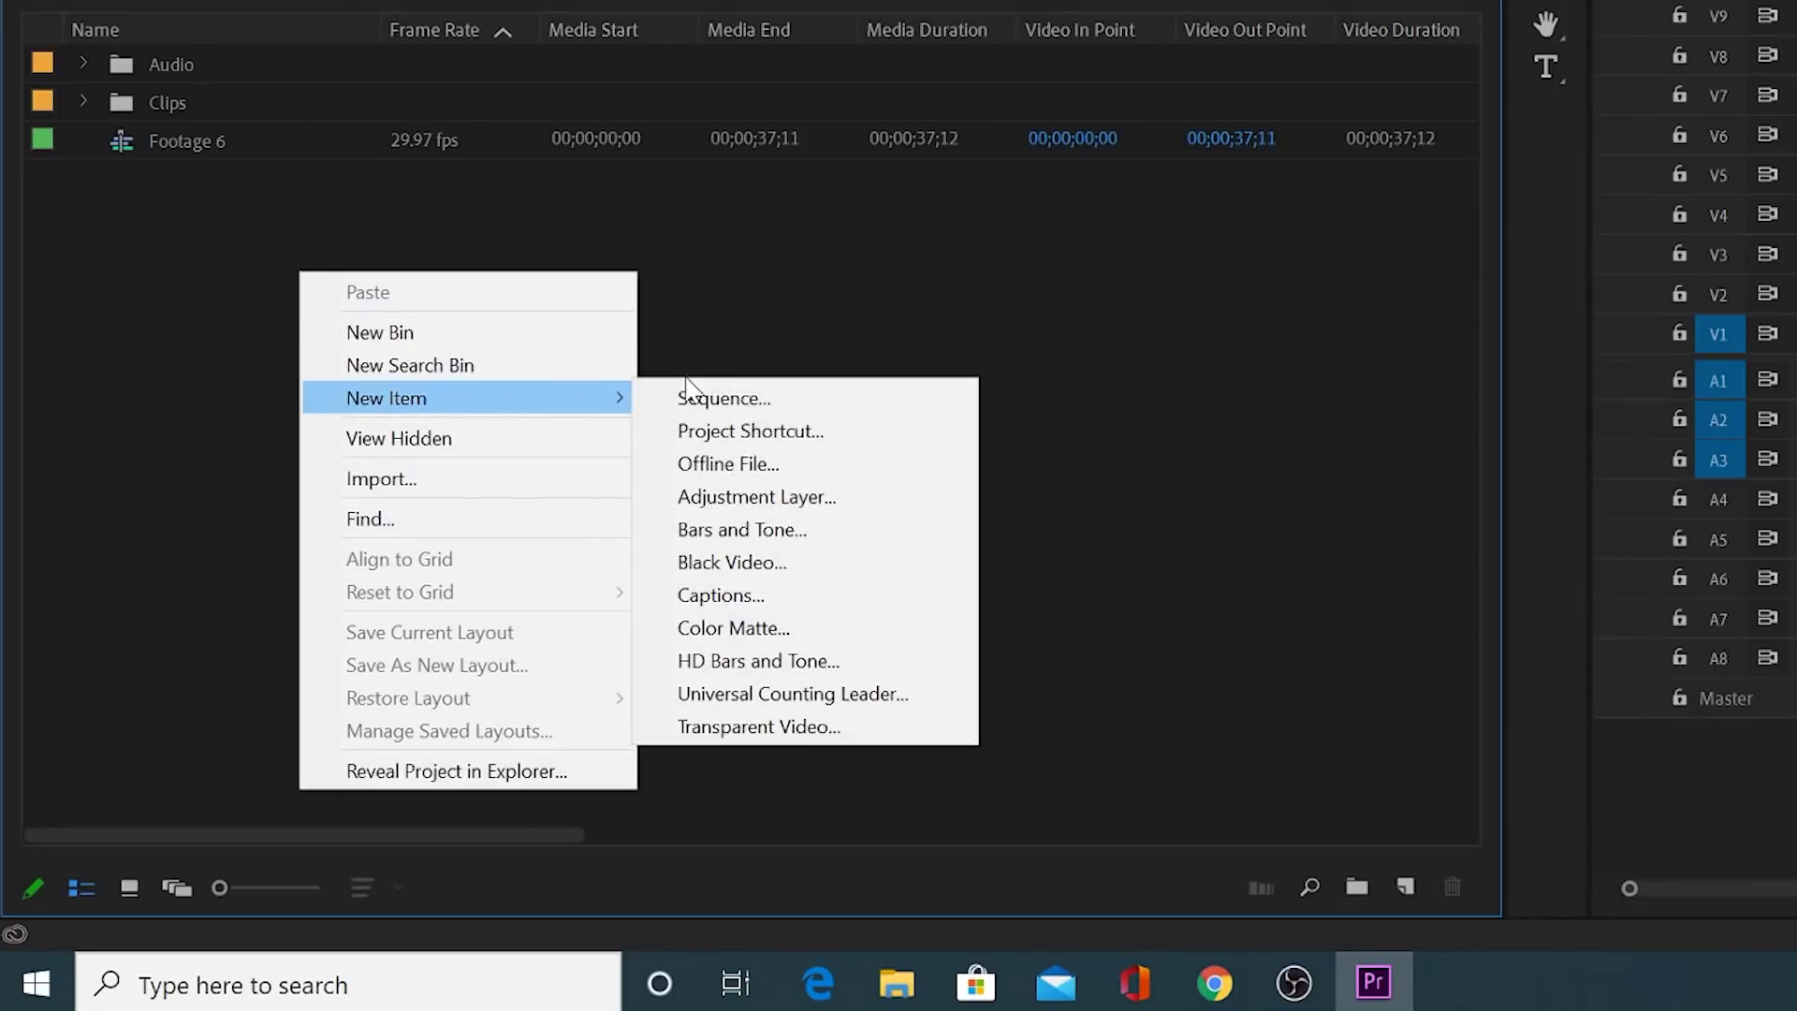
left_click(691, 395)
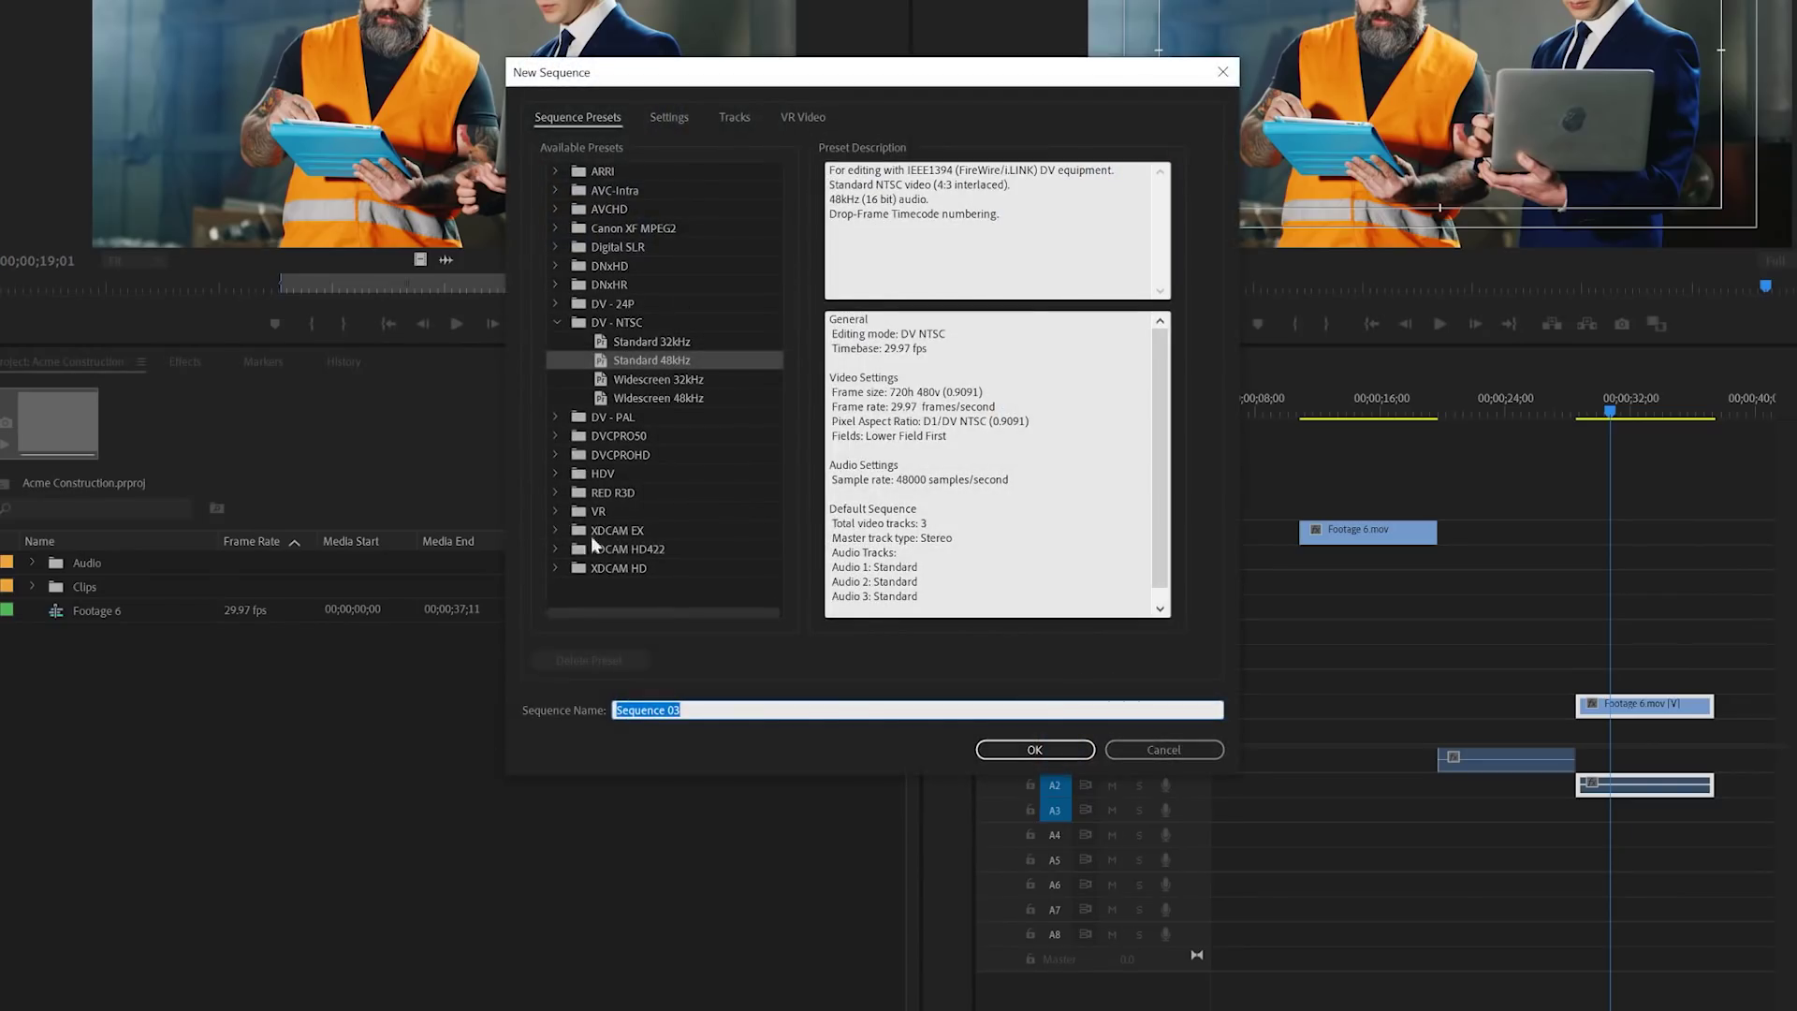
left_click_drag(708, 76, 631, 91)
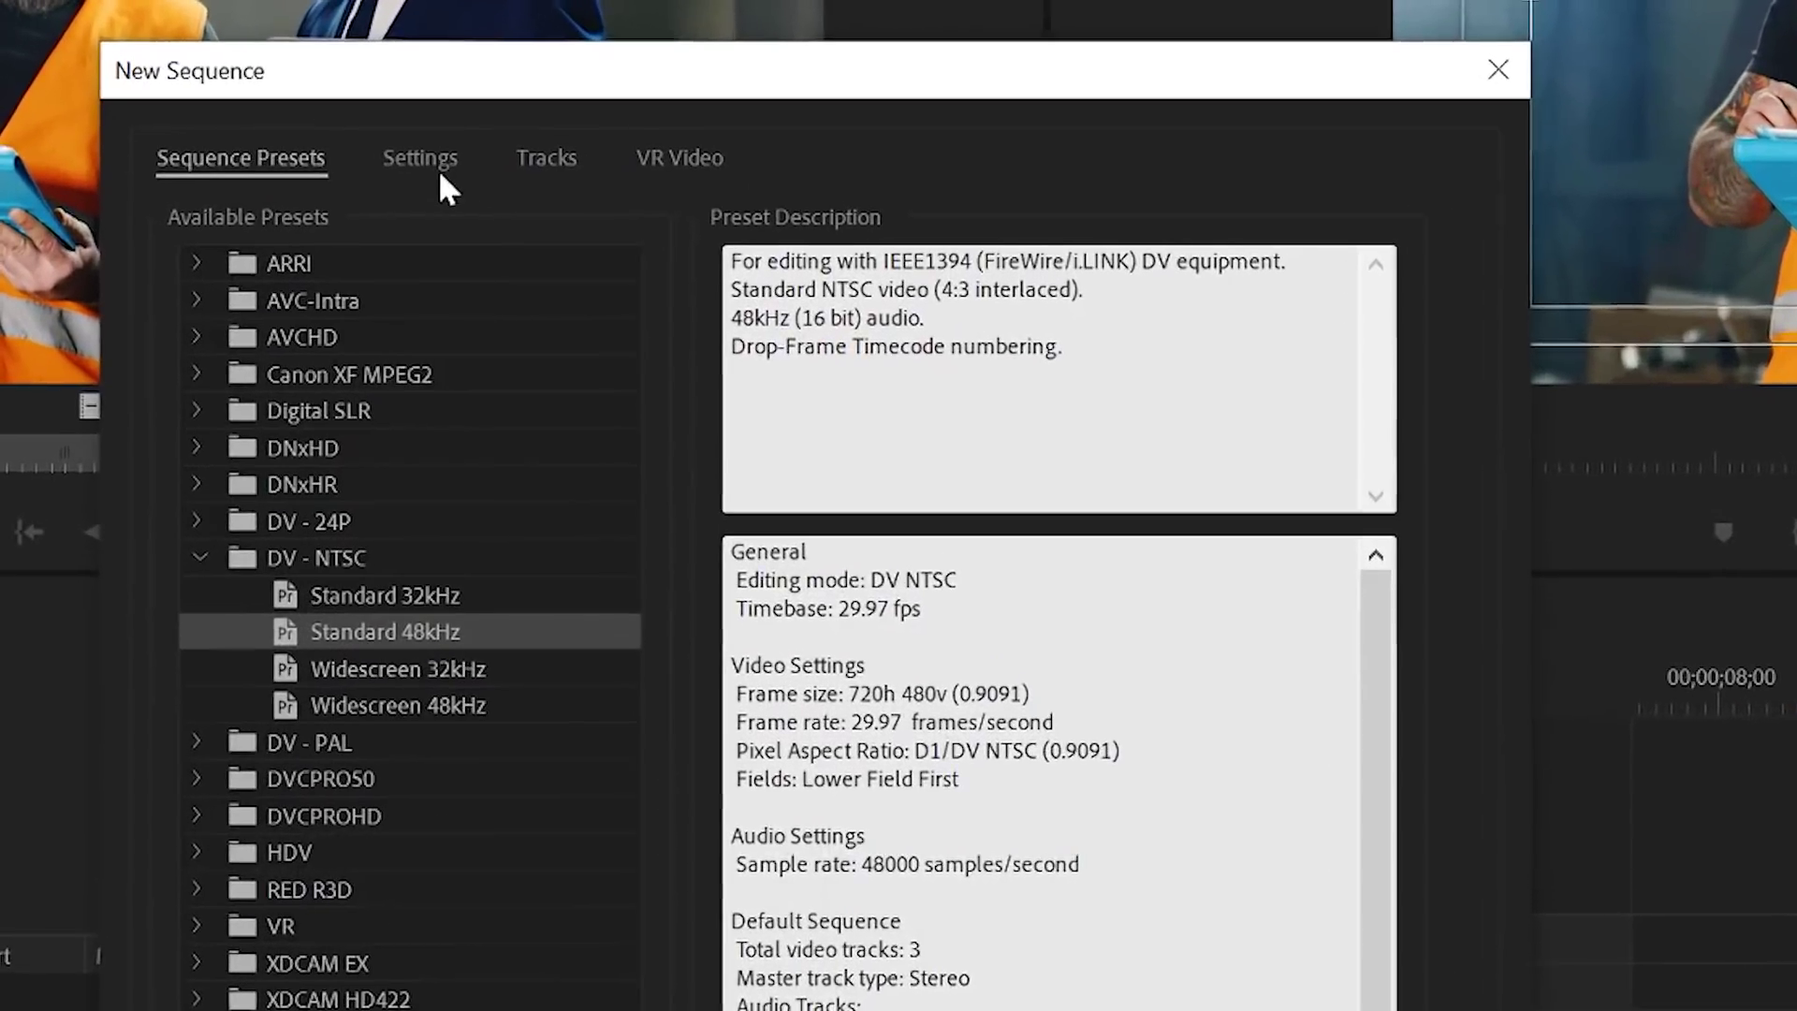
left_click(427, 162)
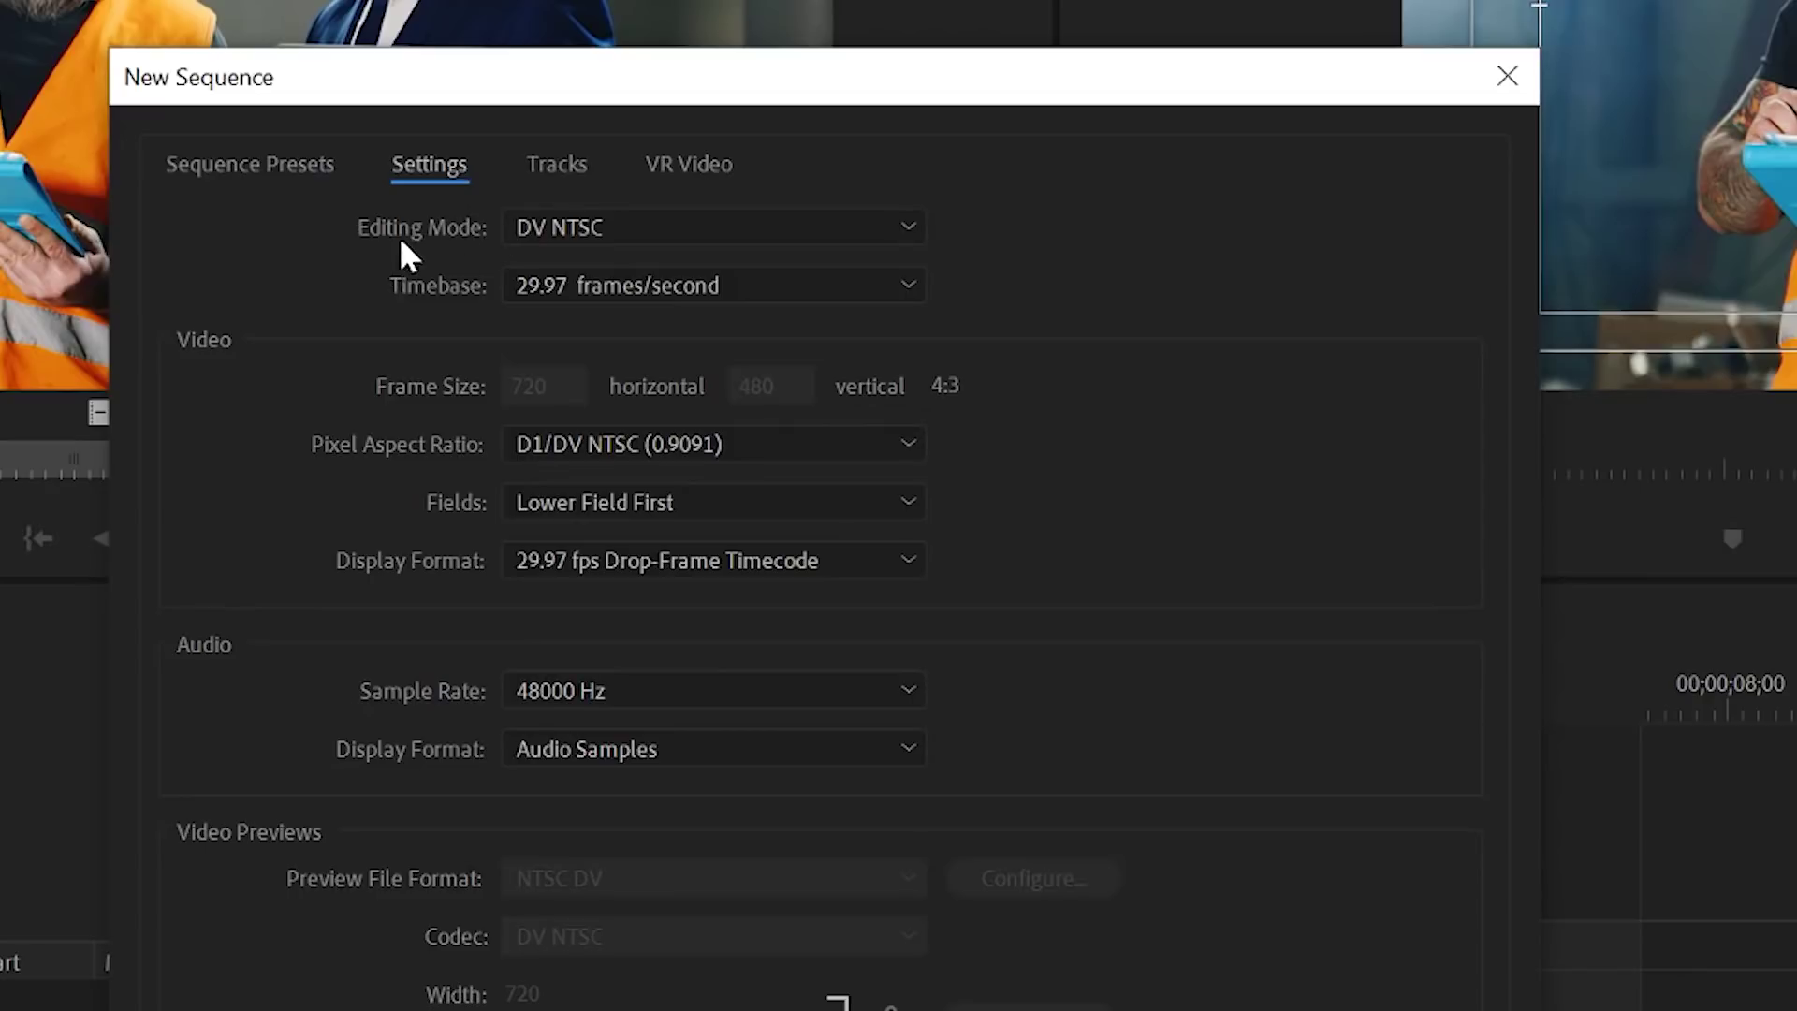
Step: Change the new sequence's Editing Mode from DV NTSC to Custom with a 23.976 frames/second timebase
left_click(569, 225)
scroll(579, 271, "up", 3)
left_click(600, 272)
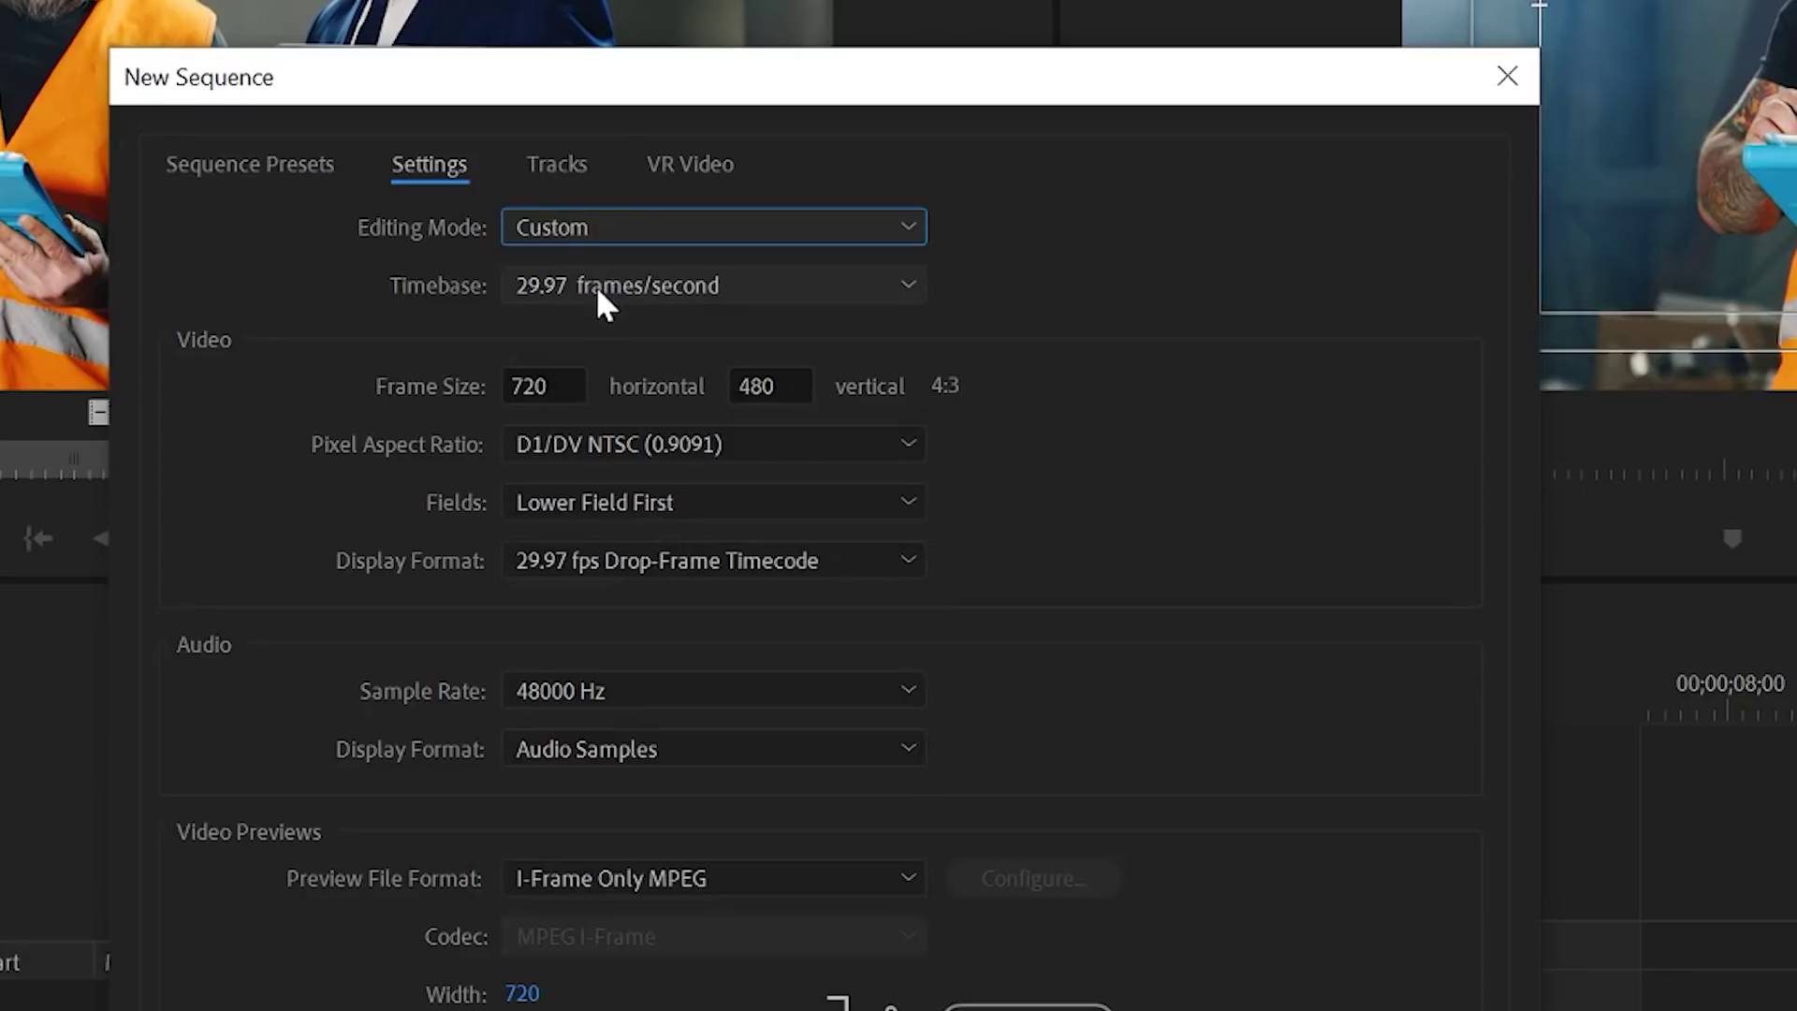
left_click(597, 285)
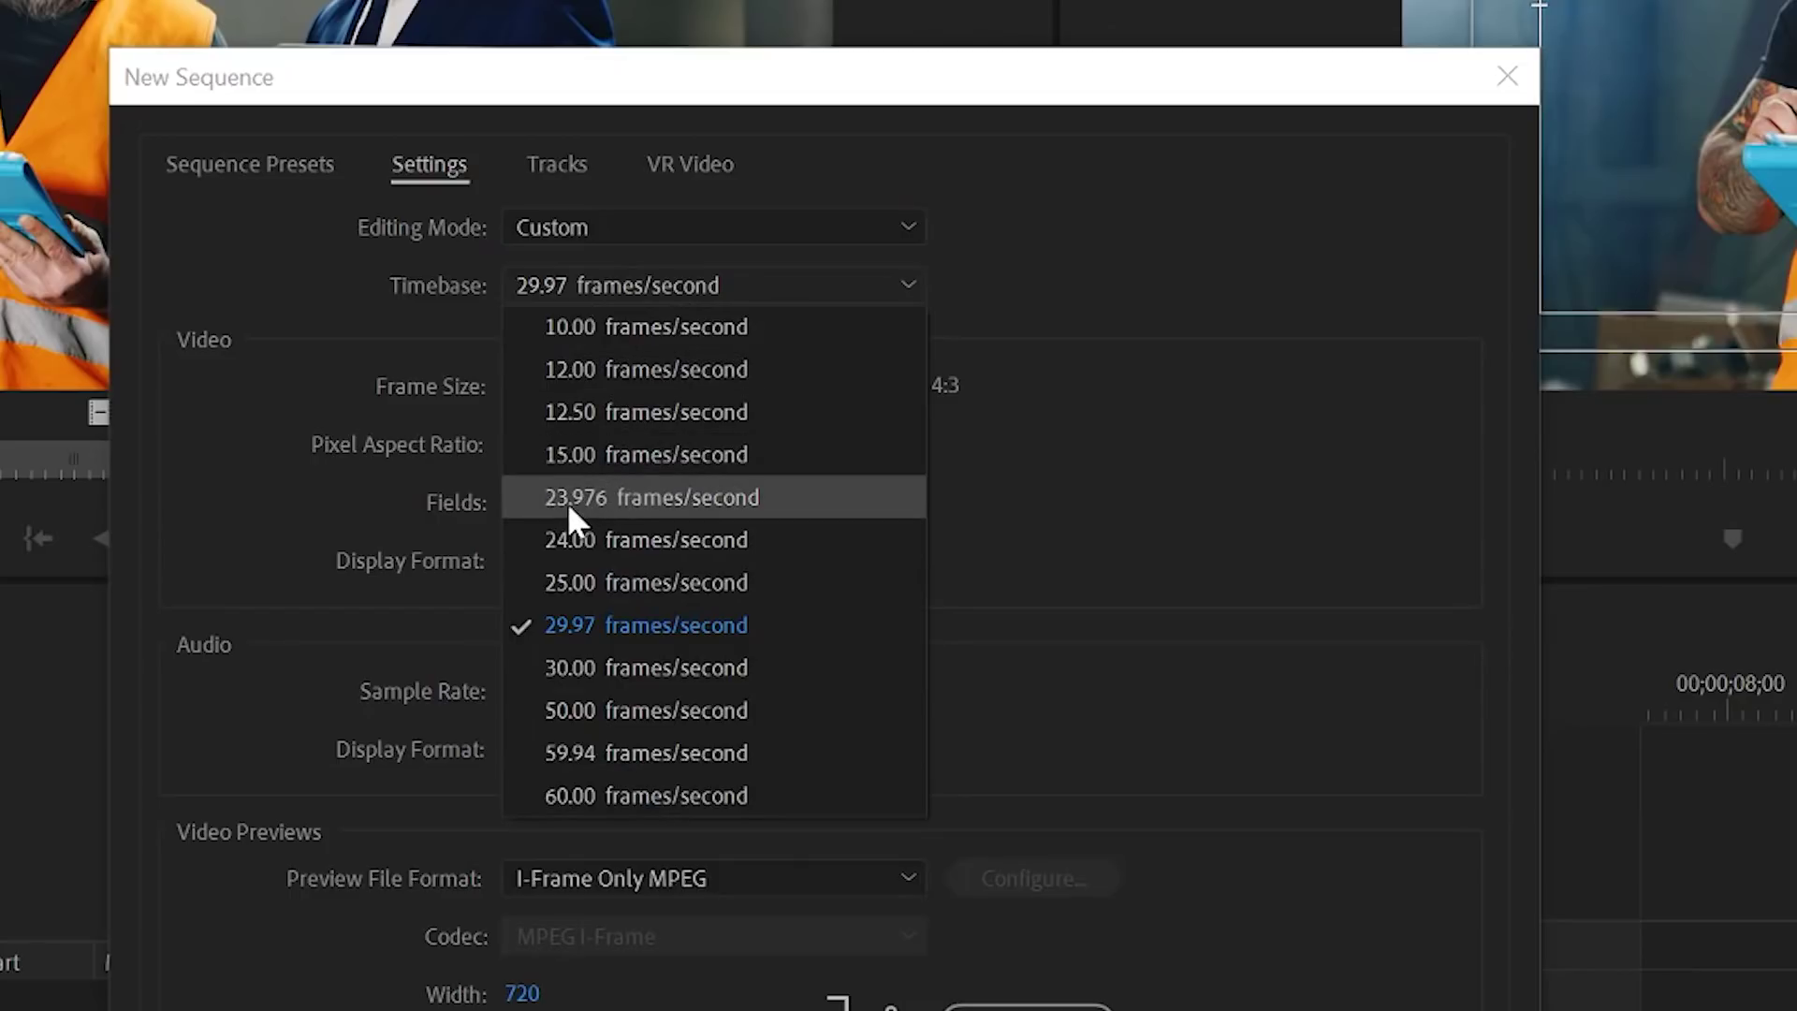
left_click(644, 497)
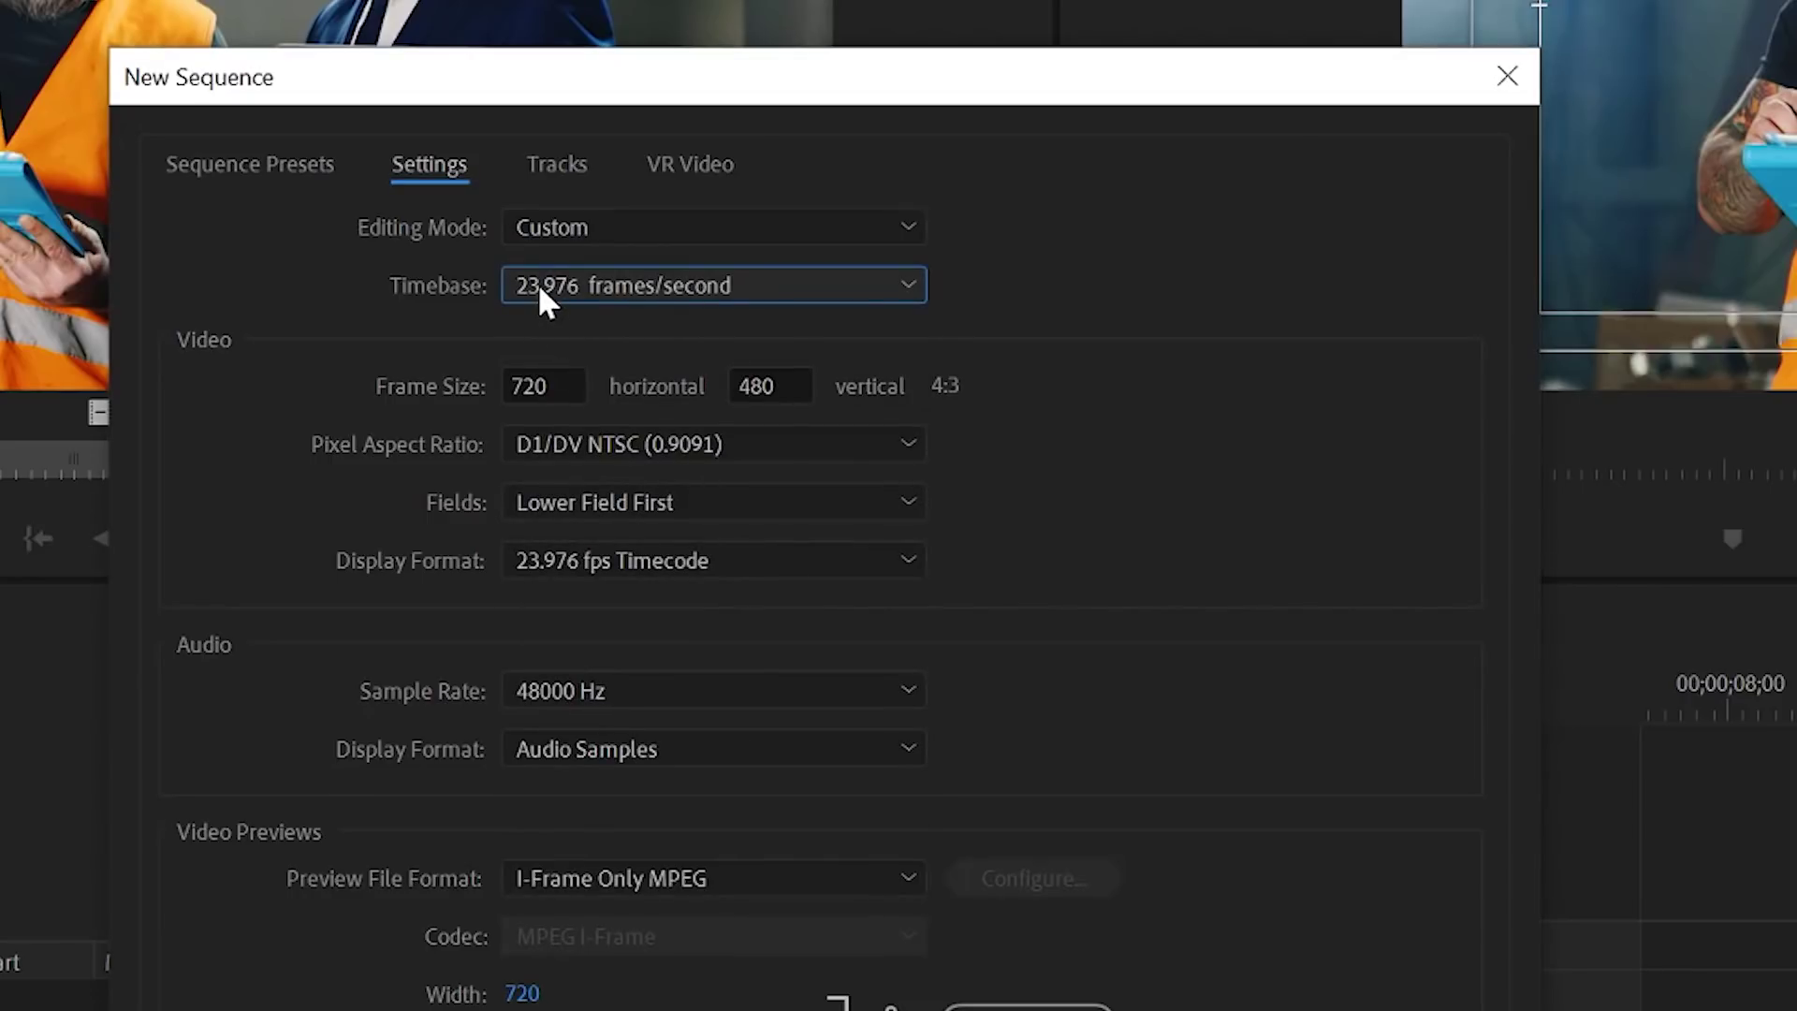
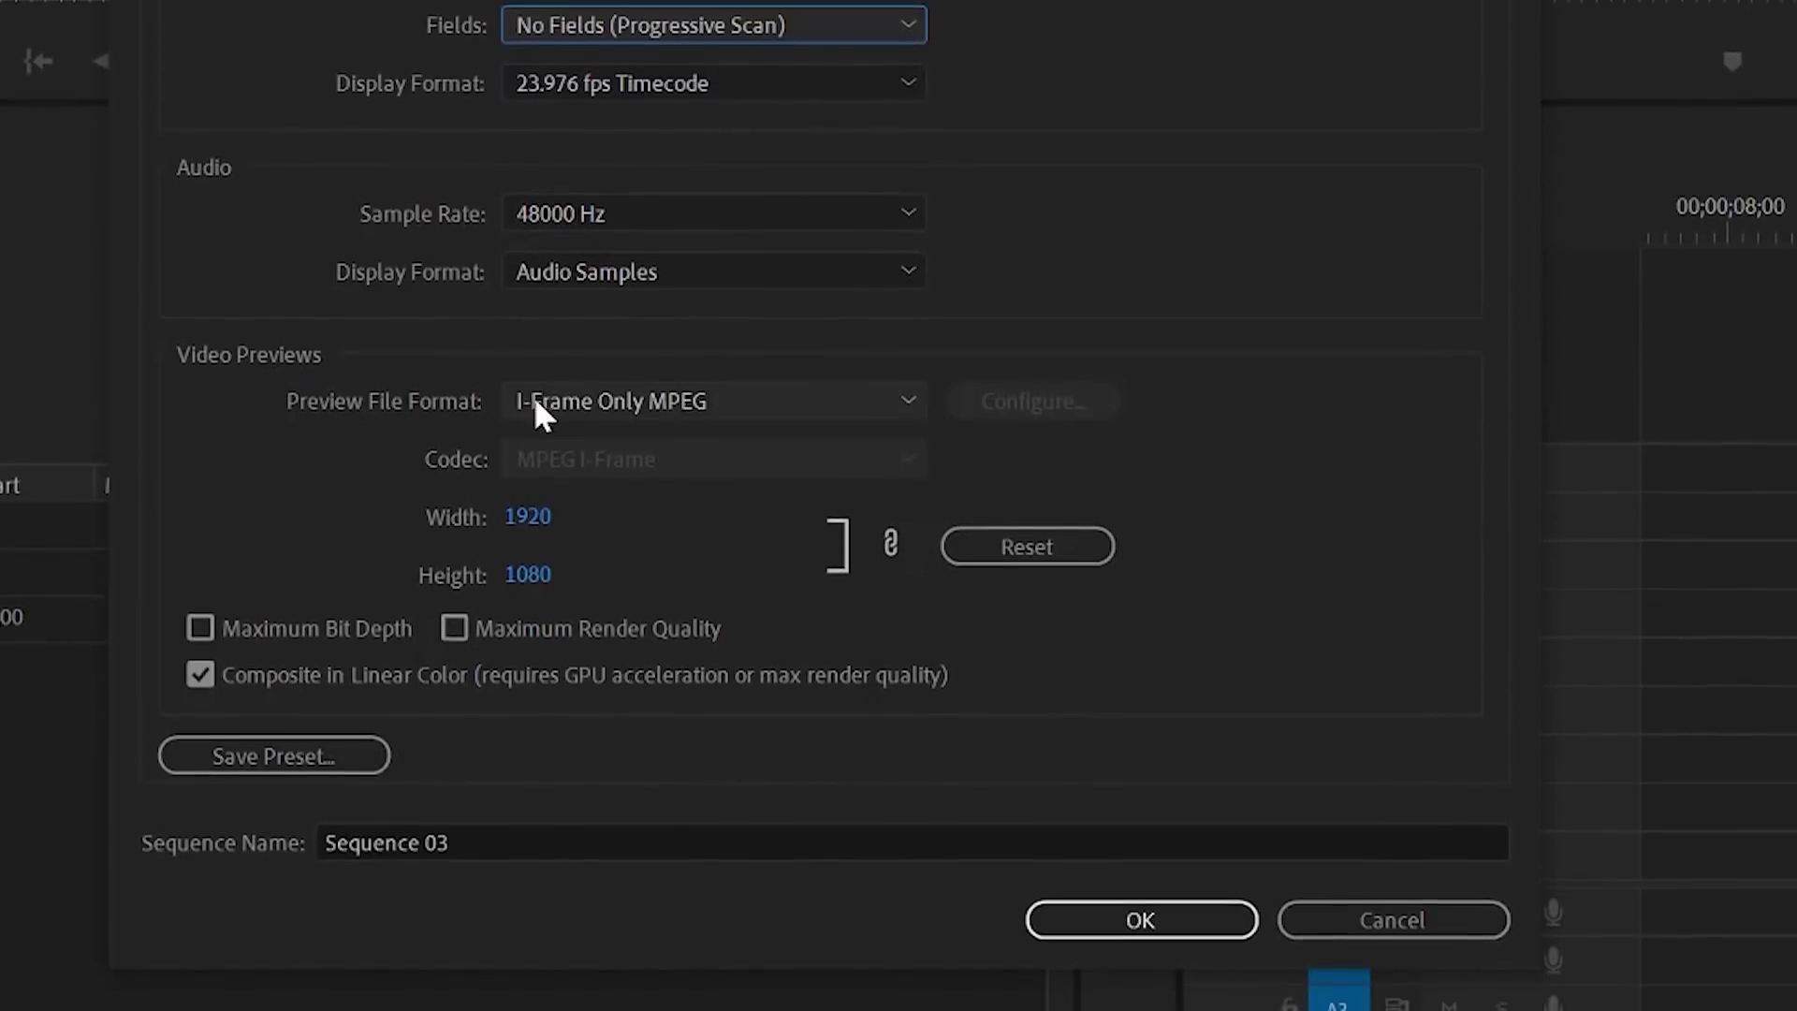
Step: Set the preview file format to QuickTime with the Apple ProRes 422 HQ codec
left_click(529, 410)
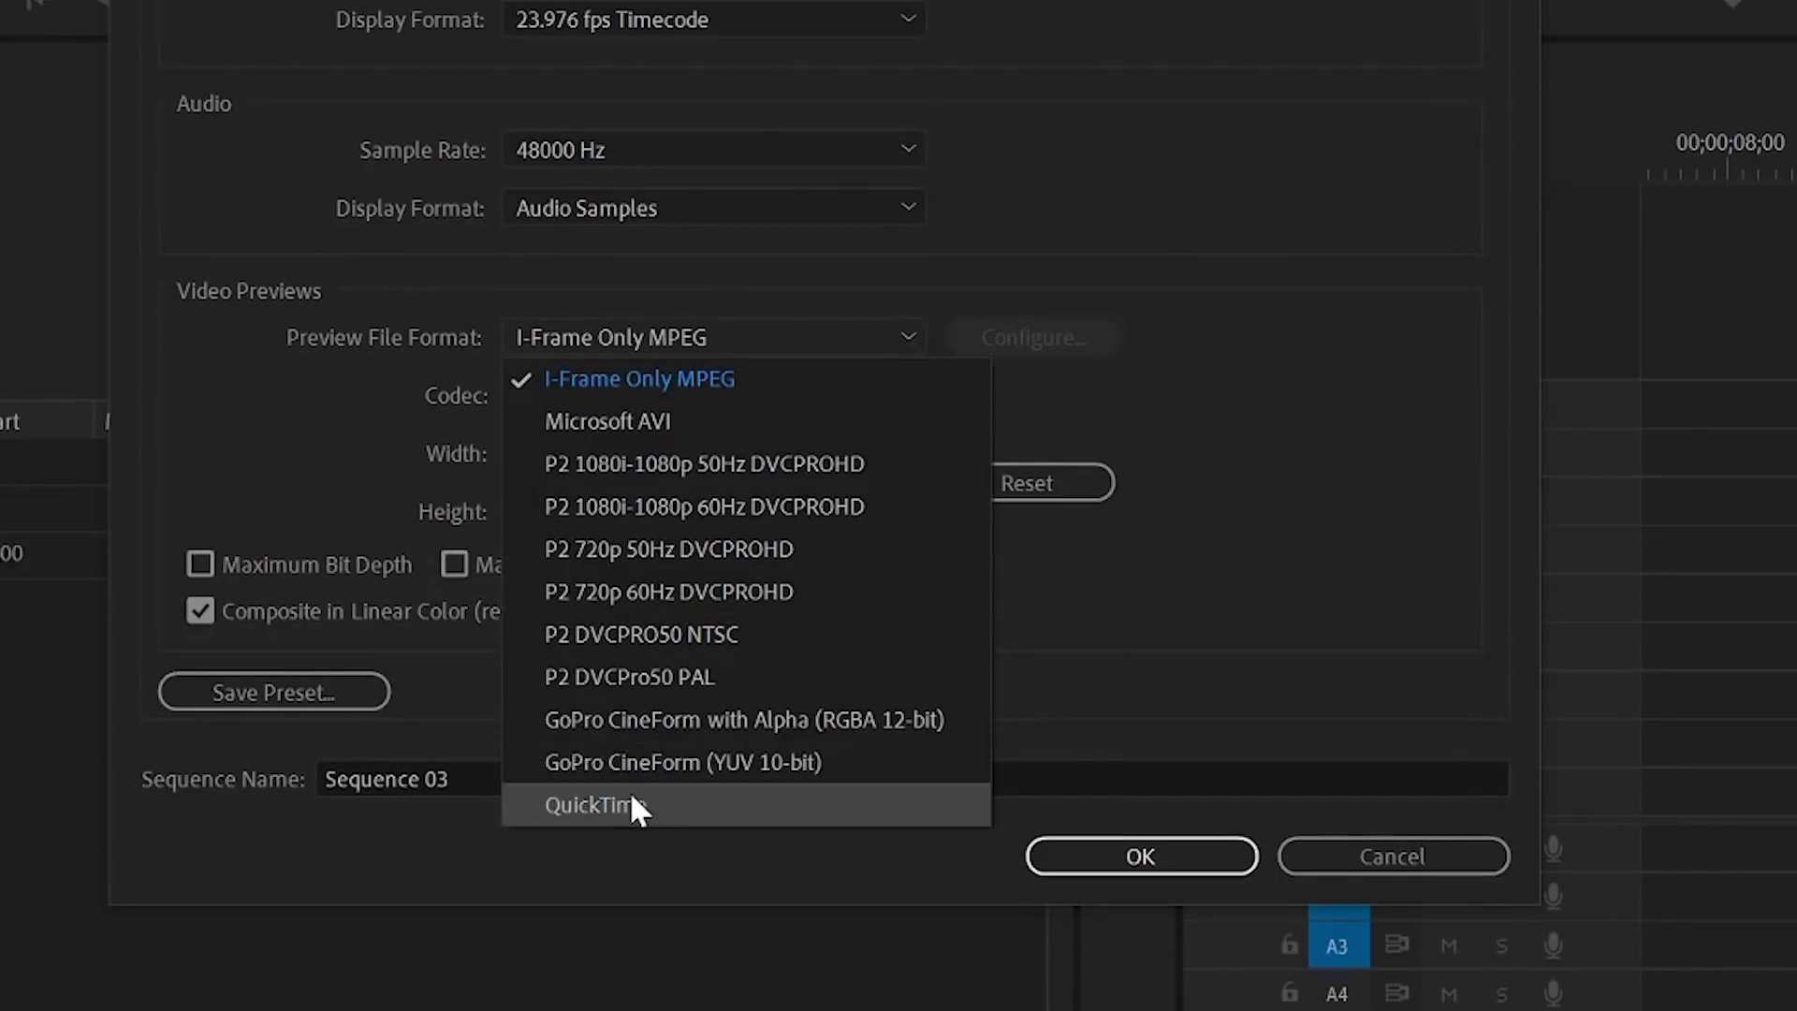
left_click(633, 802)
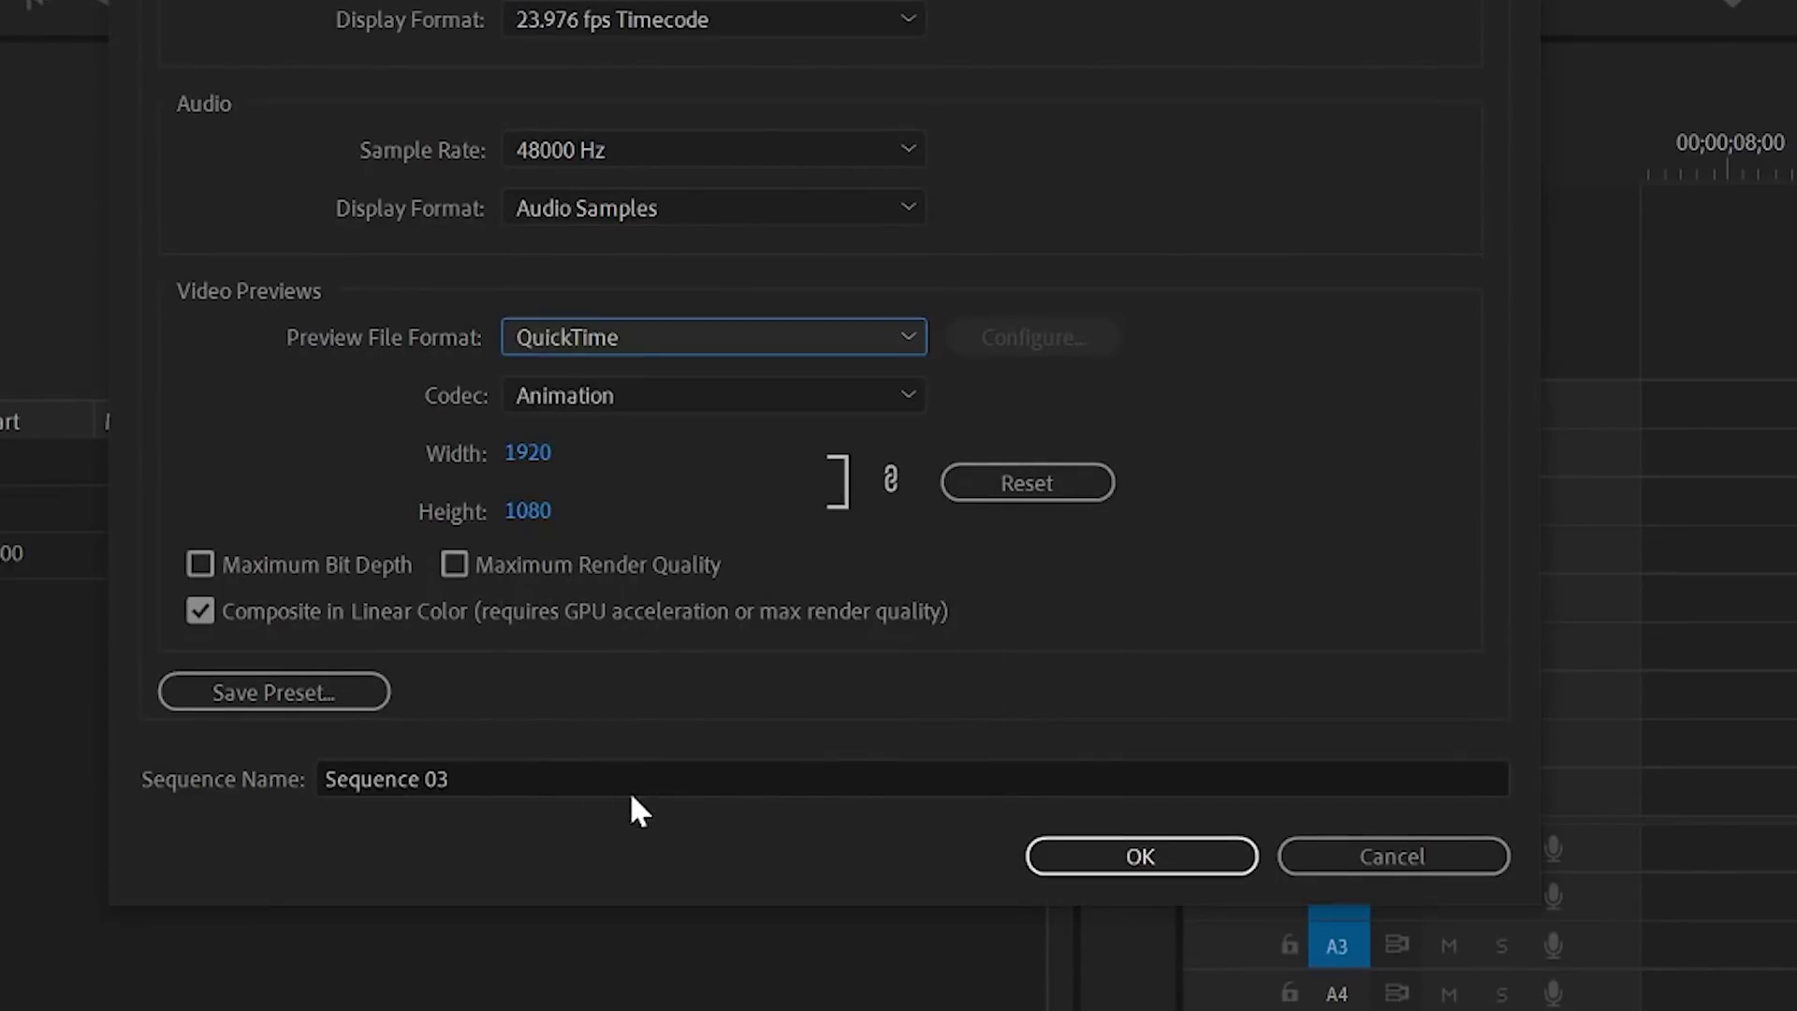
left_click(535, 407)
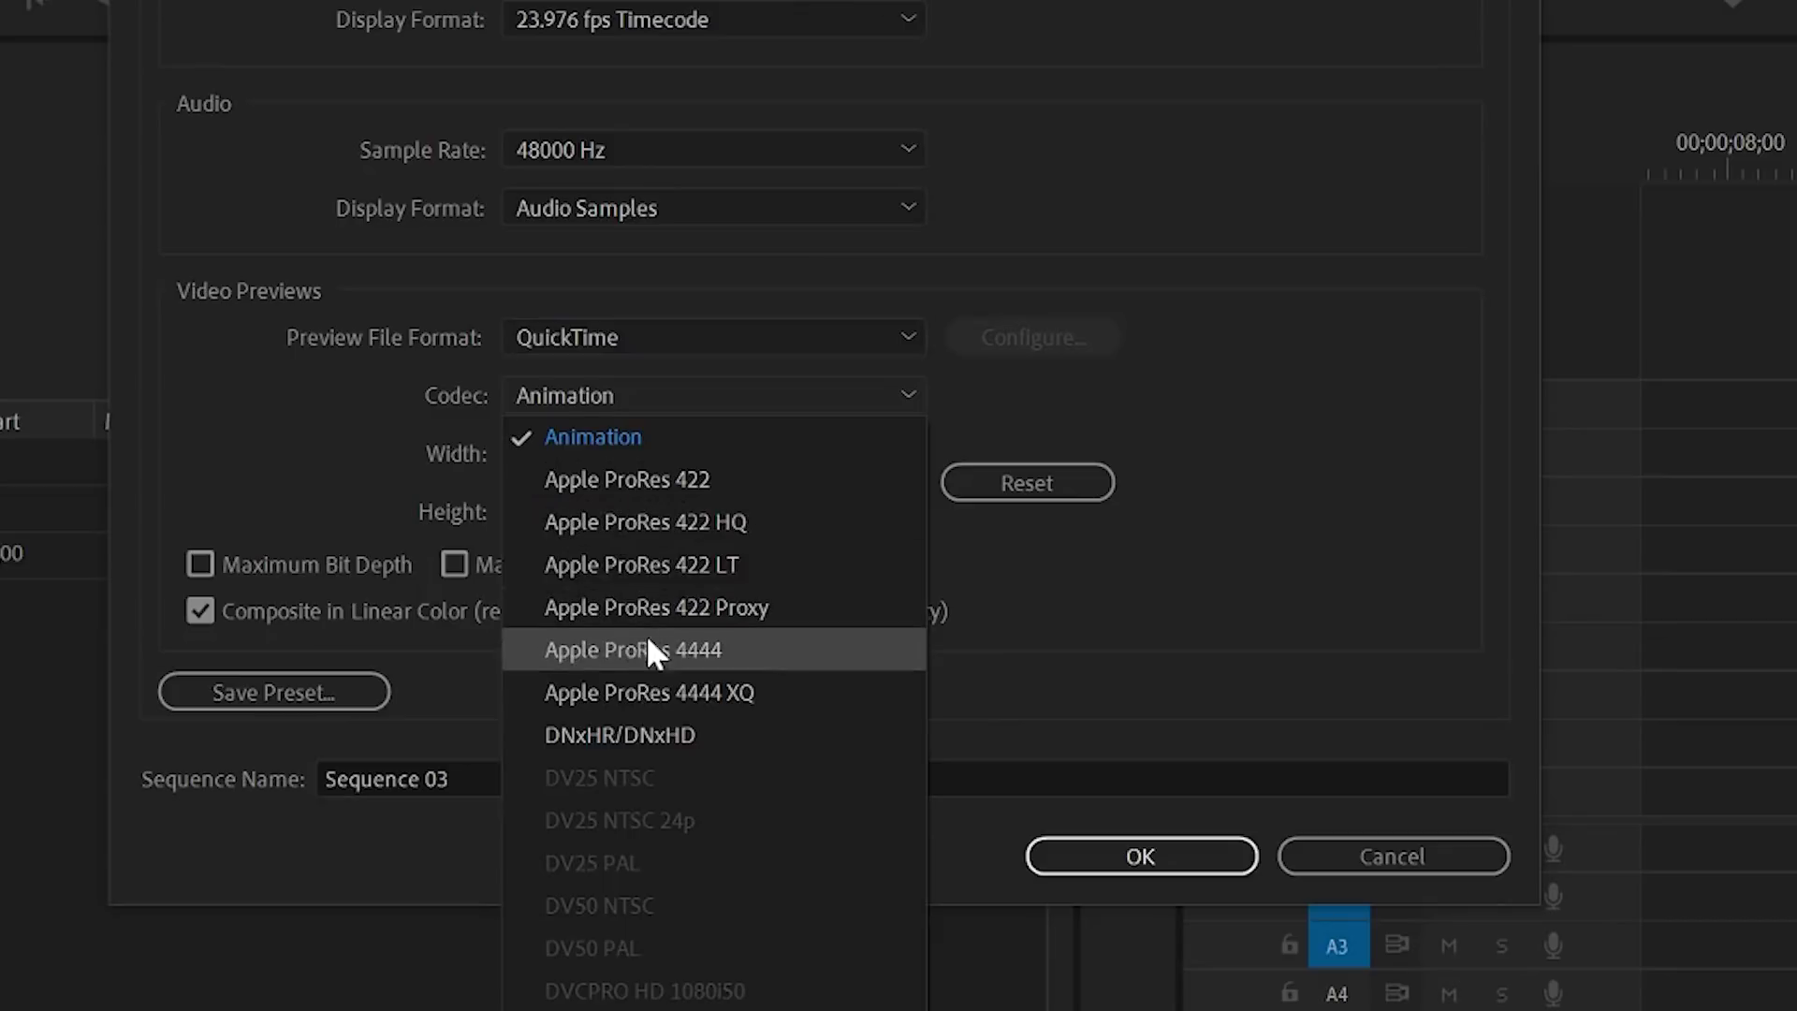
left_click(652, 529)
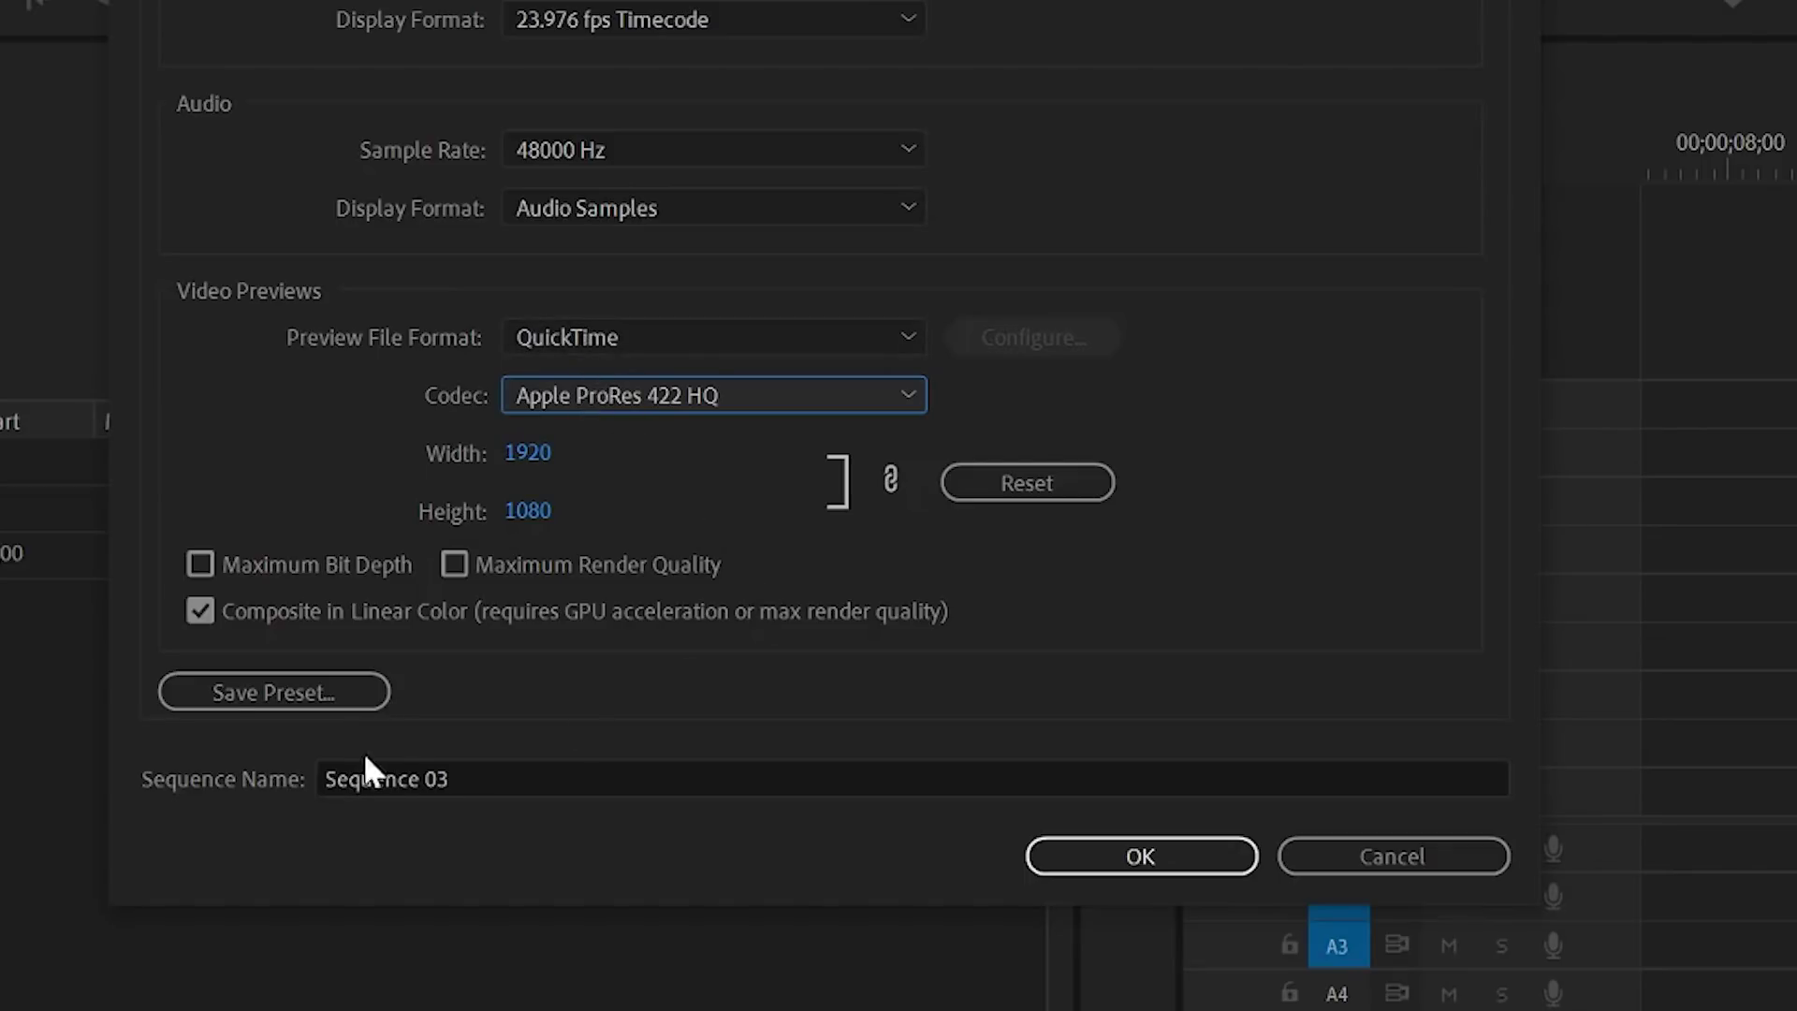
Step: Name the sequence 'Main' and create it
left_click(417, 779)
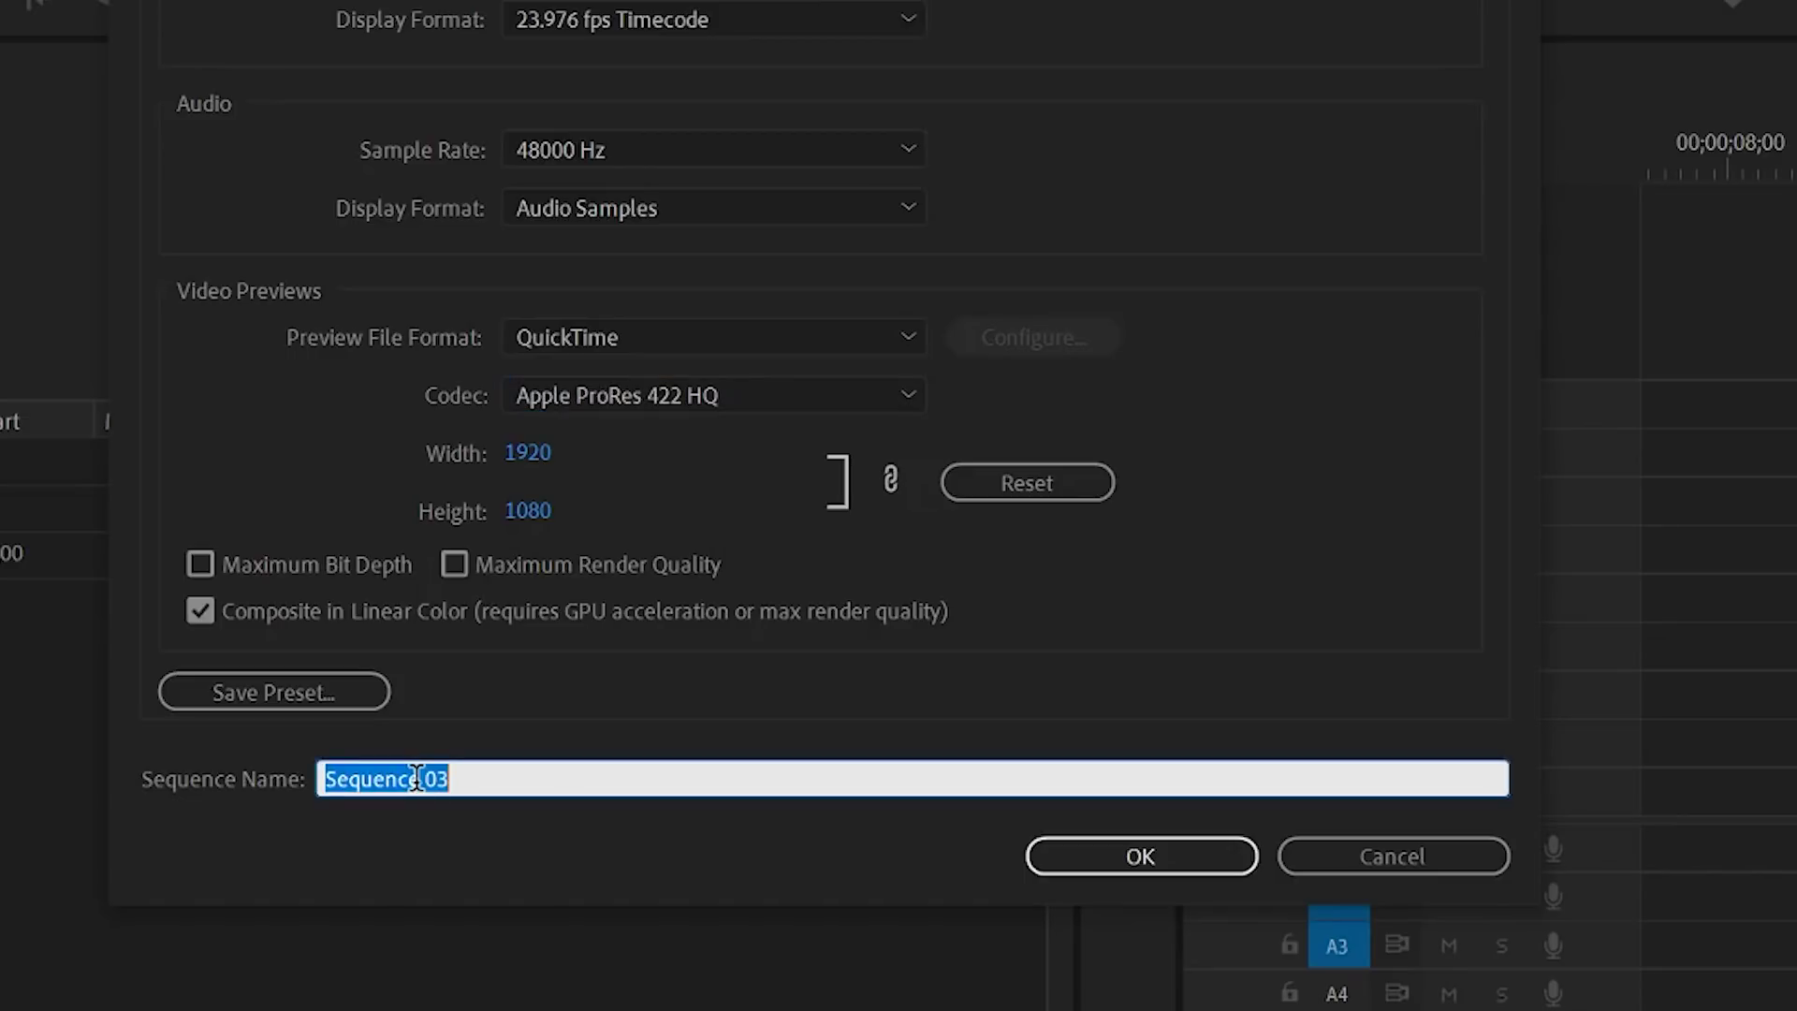
type("Main")
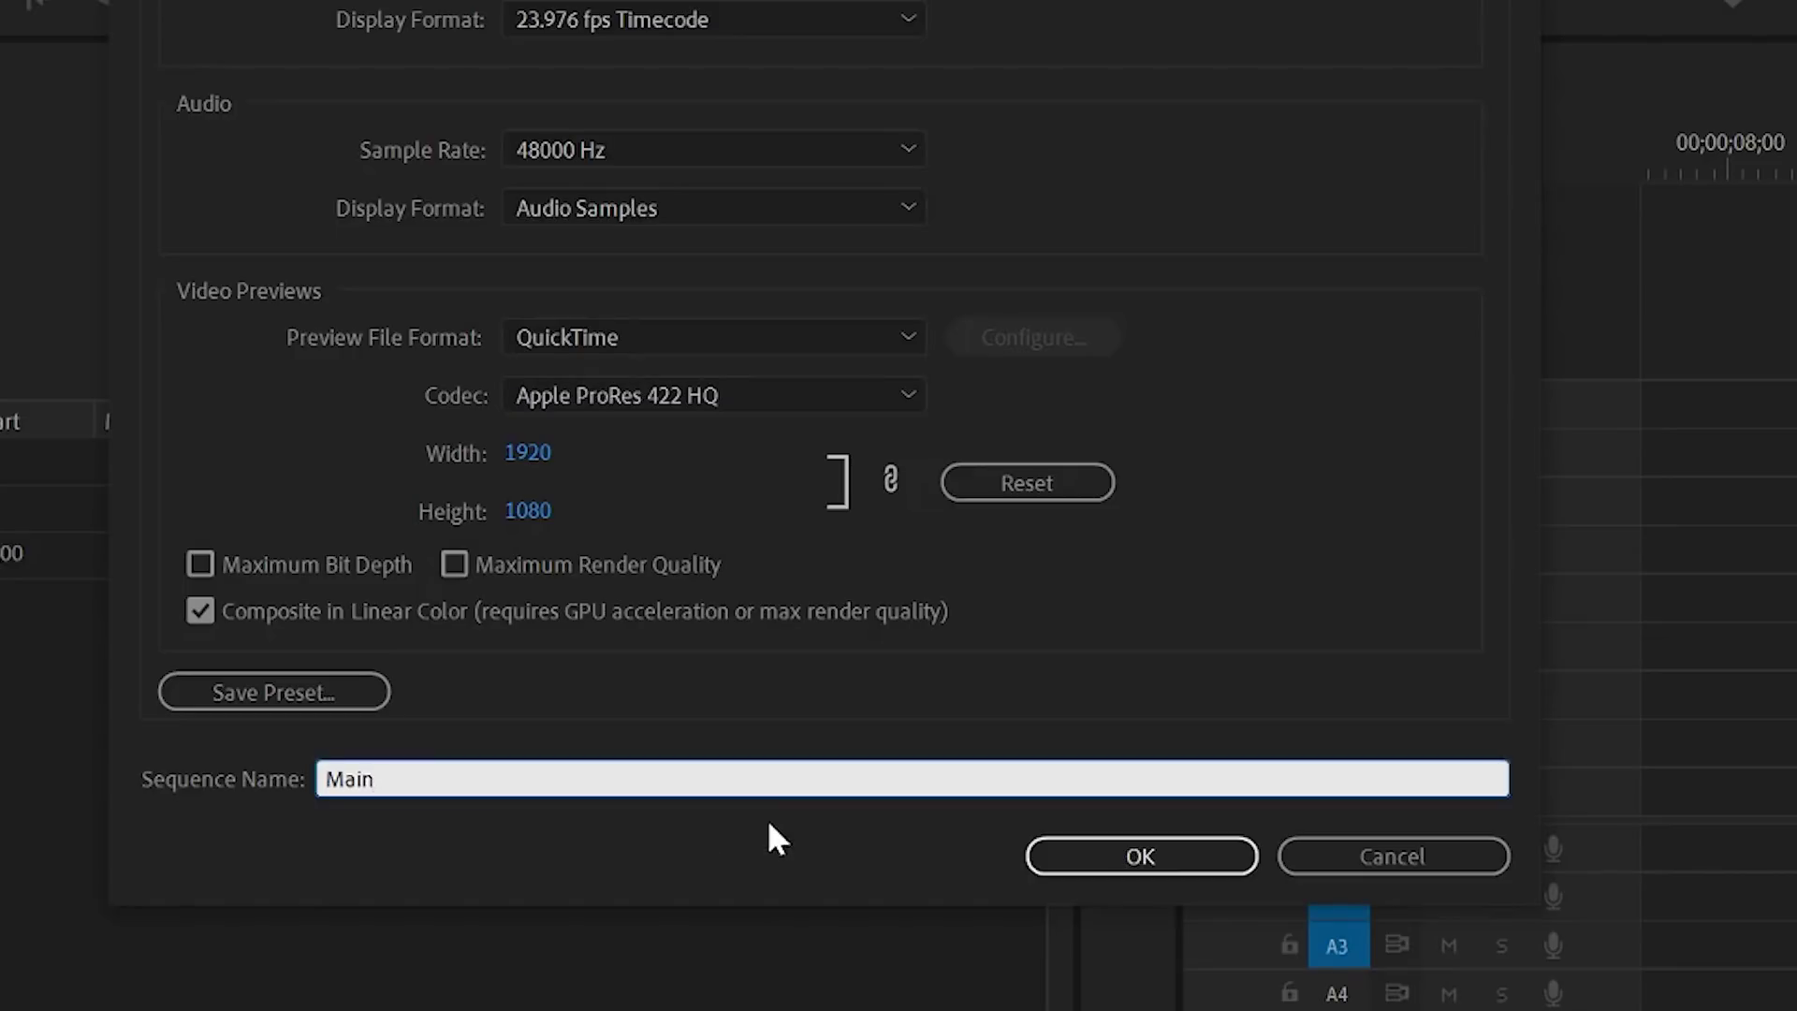
left_click(1139, 863)
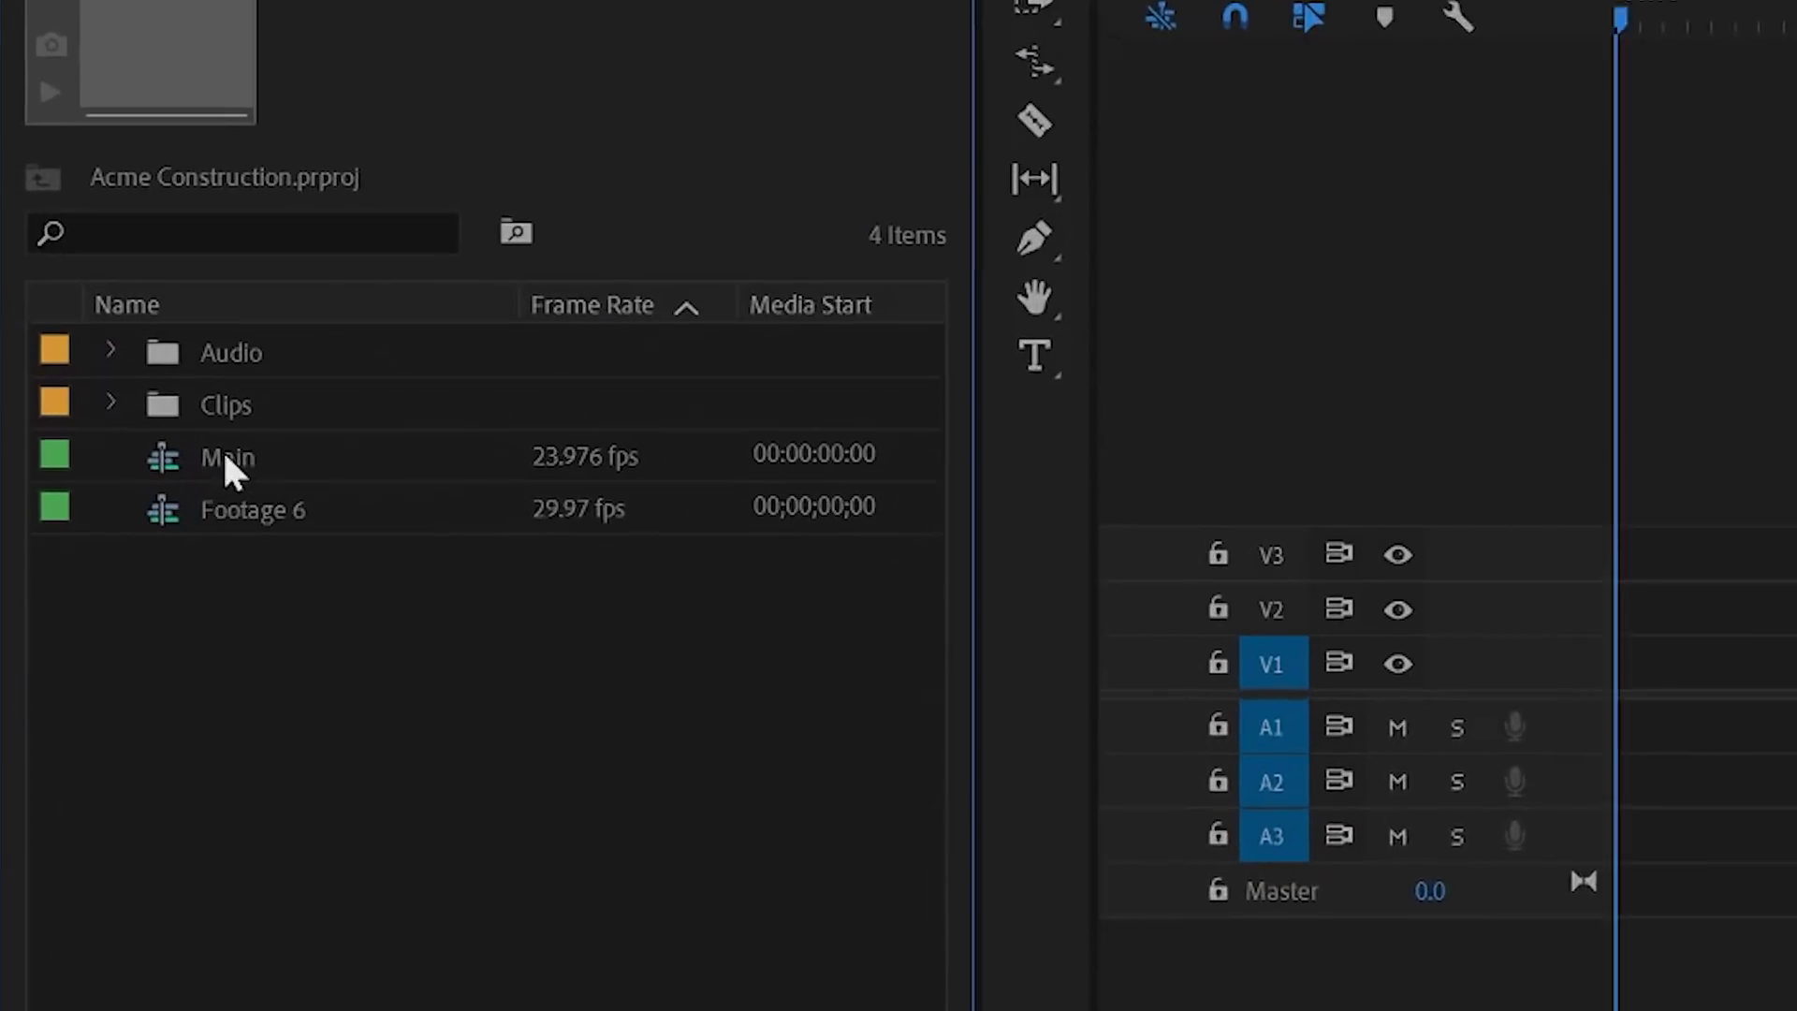
Step: Clear the Main sequence from the project and move Footage 6's playhead to 00;00;31;06
left_click(228, 459)
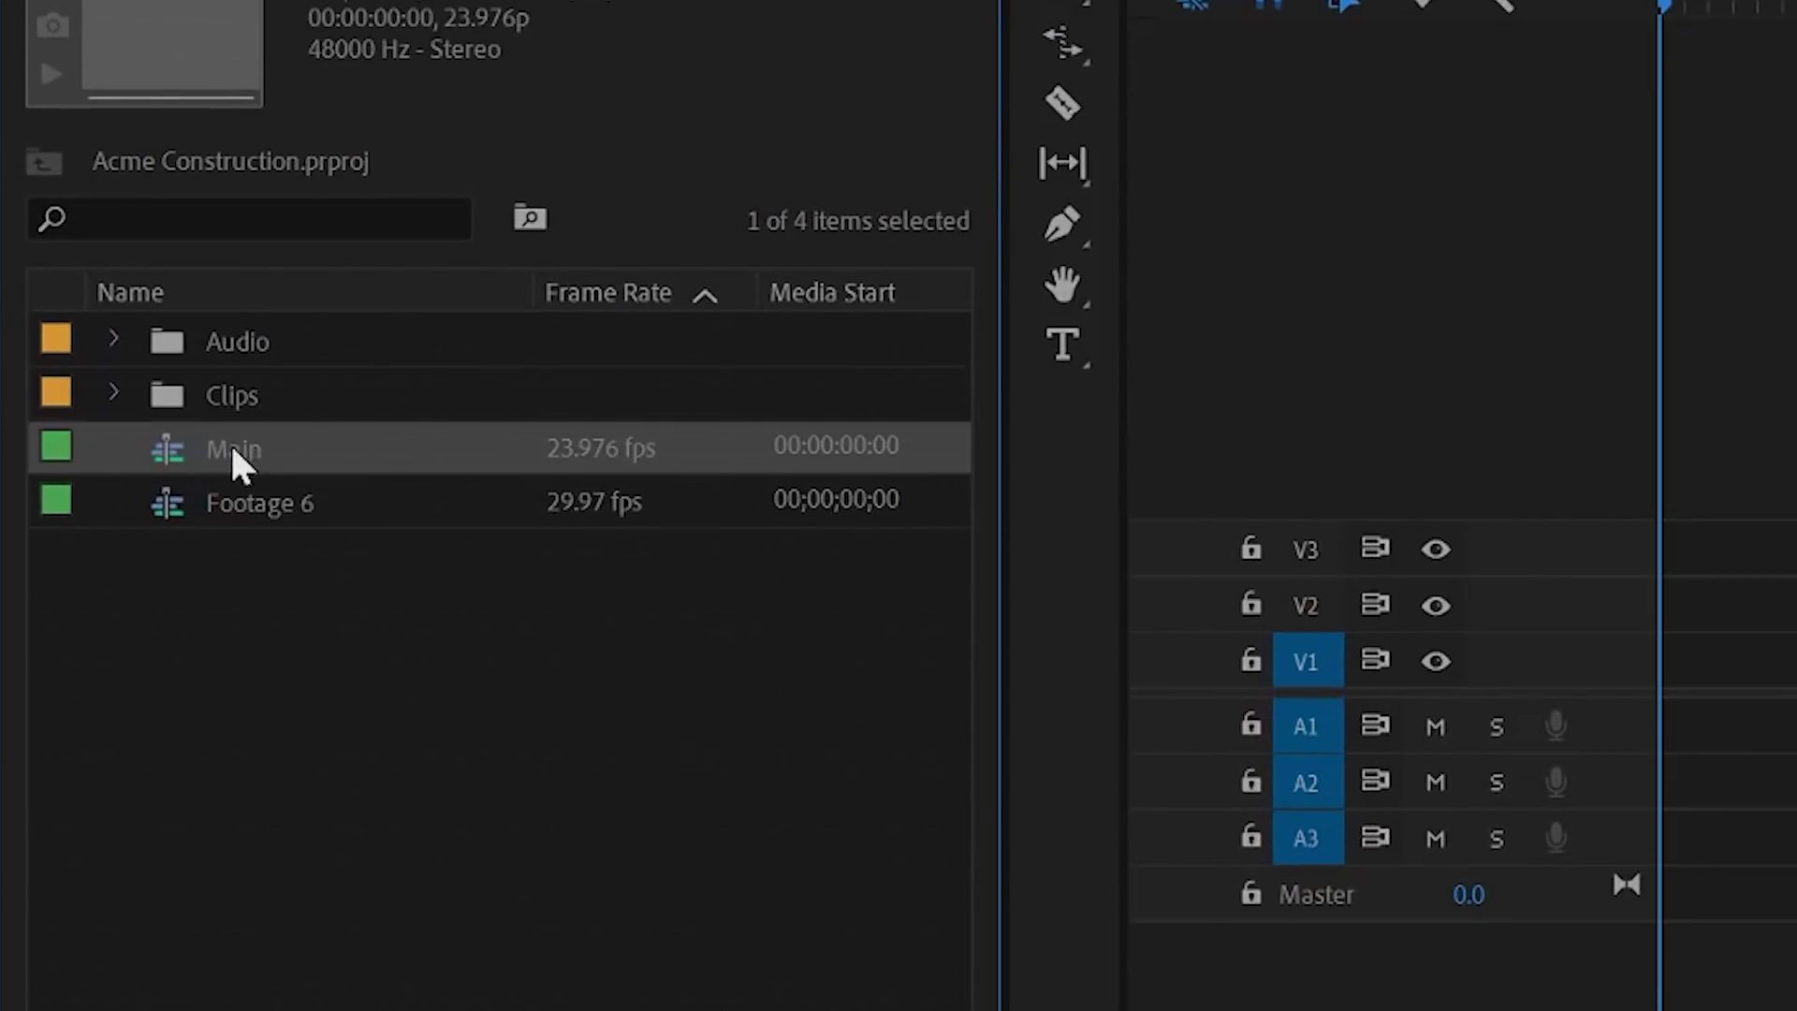
right_click(233, 449)
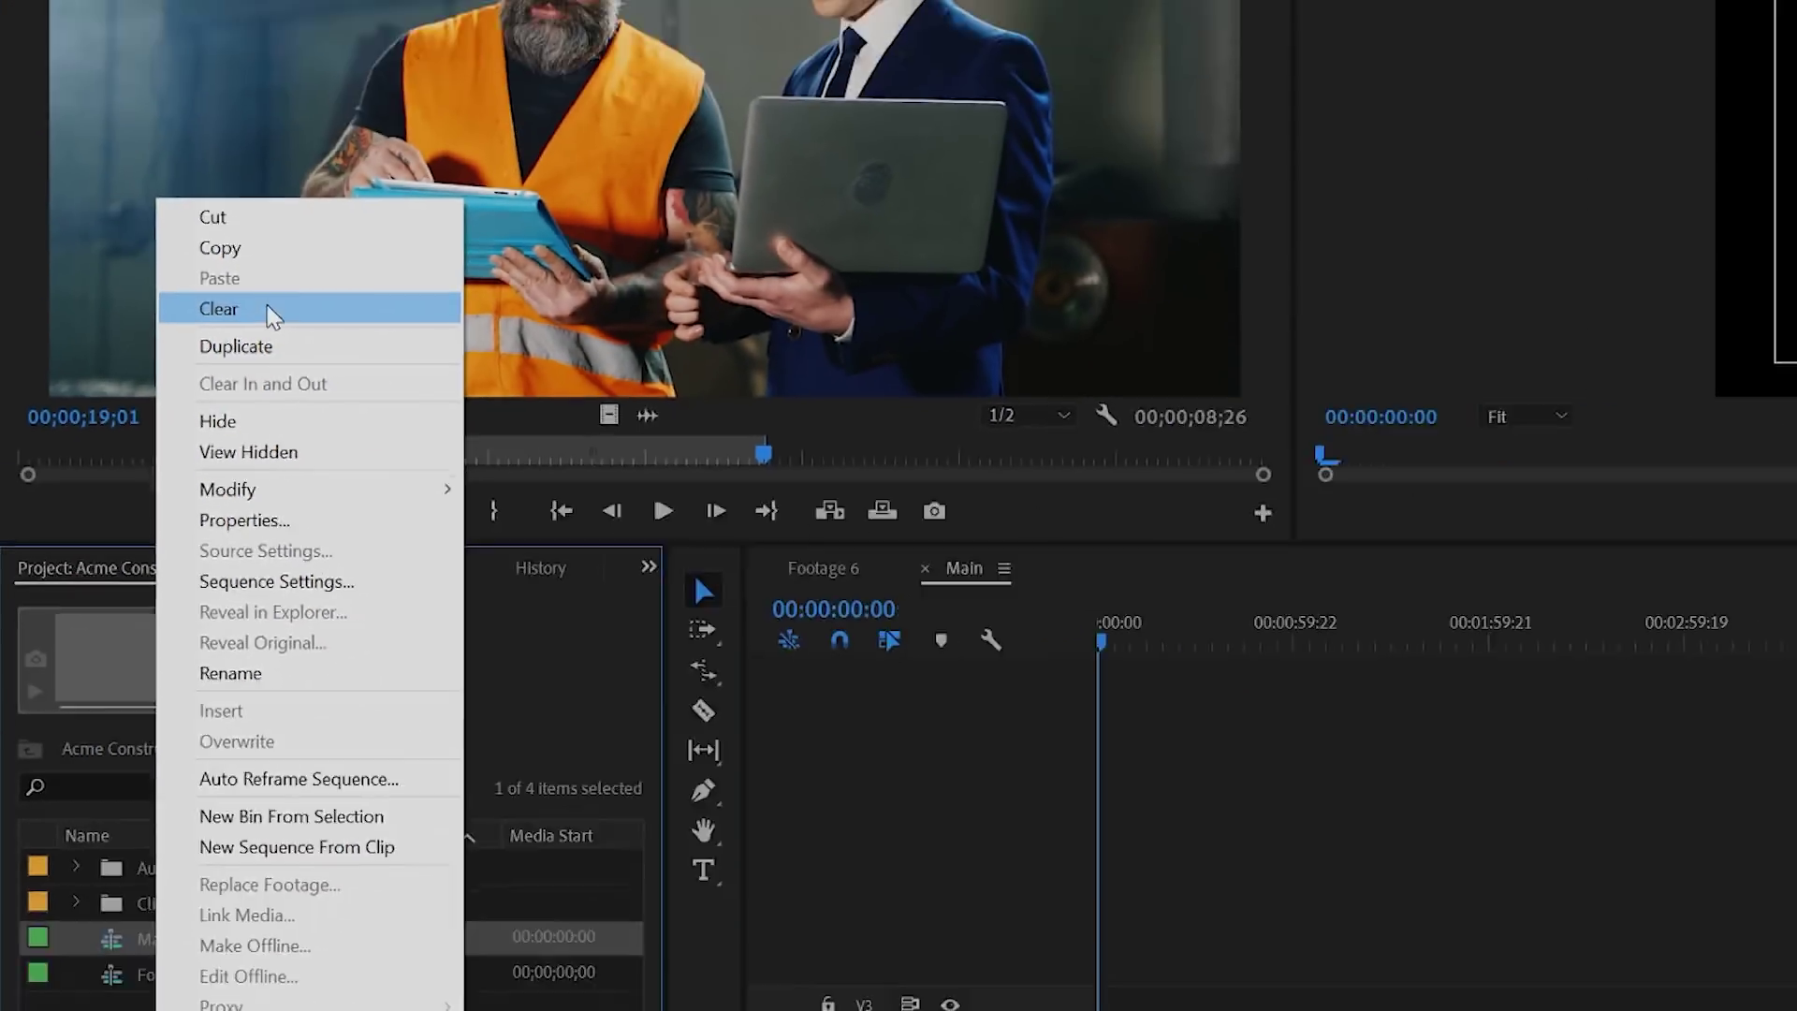
left_click(401, 252)
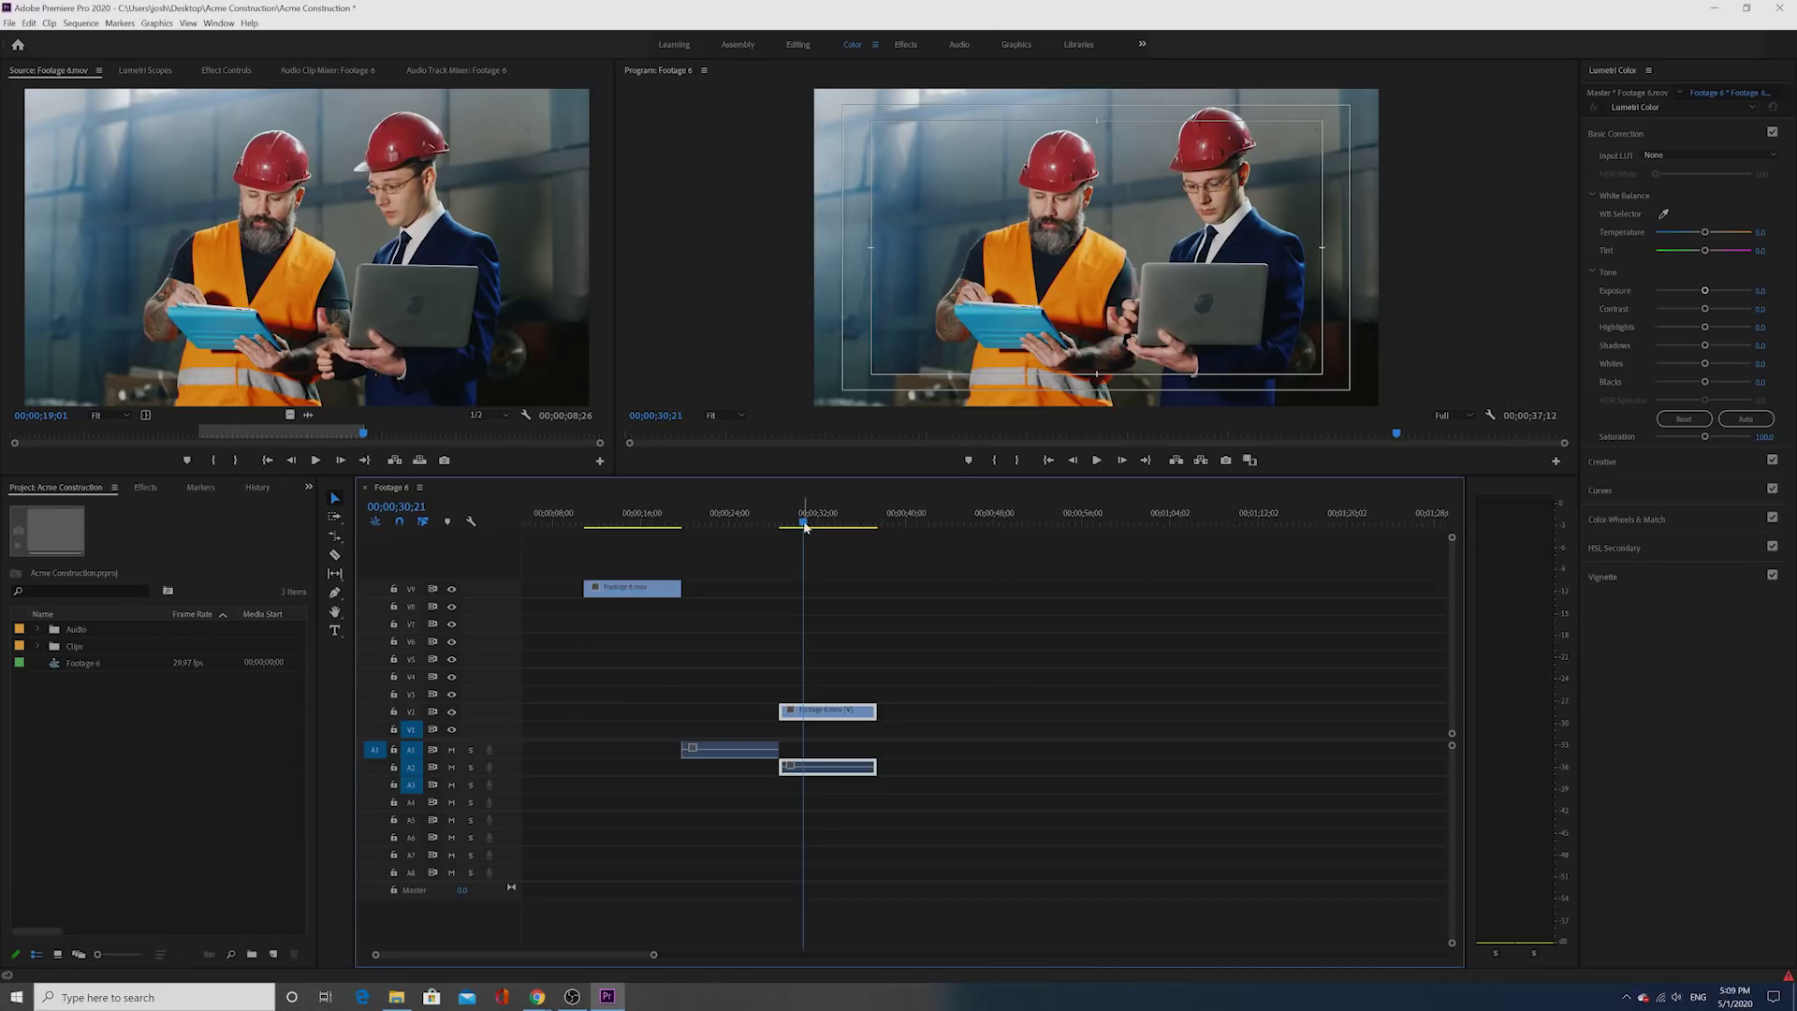
left_click_drag(805, 526, 806, 550)
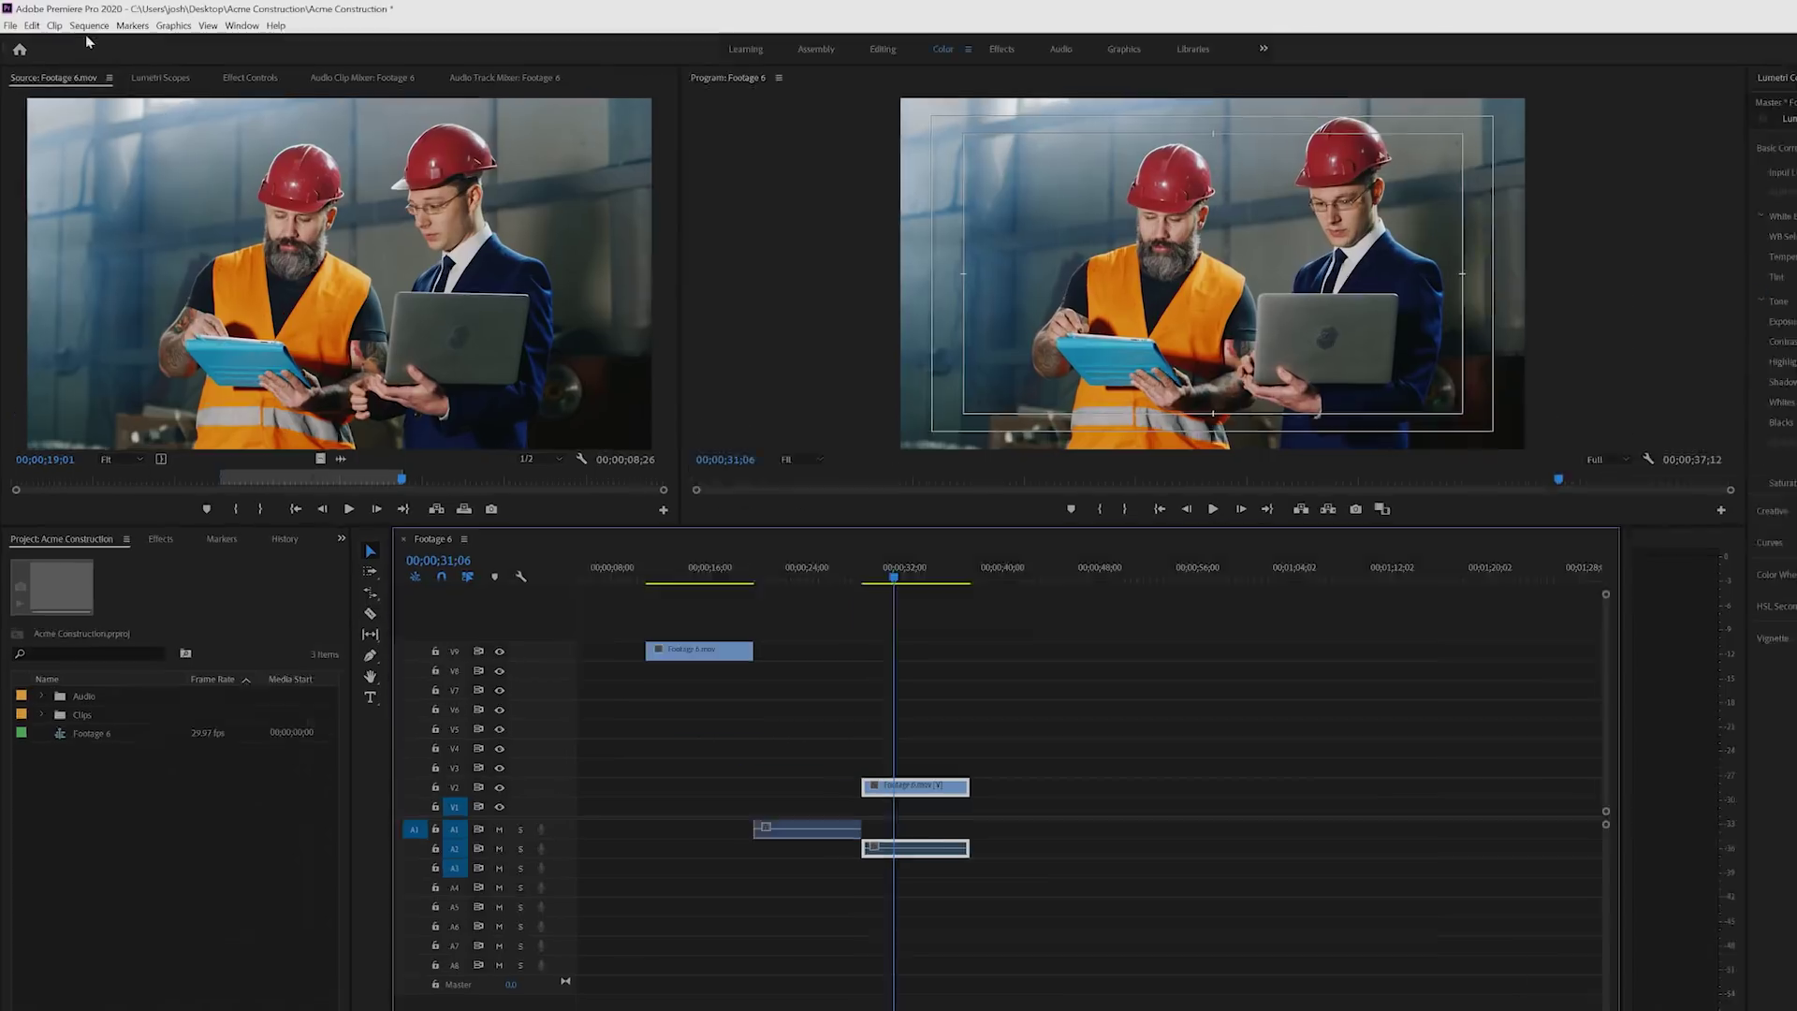
left_click(89, 25)
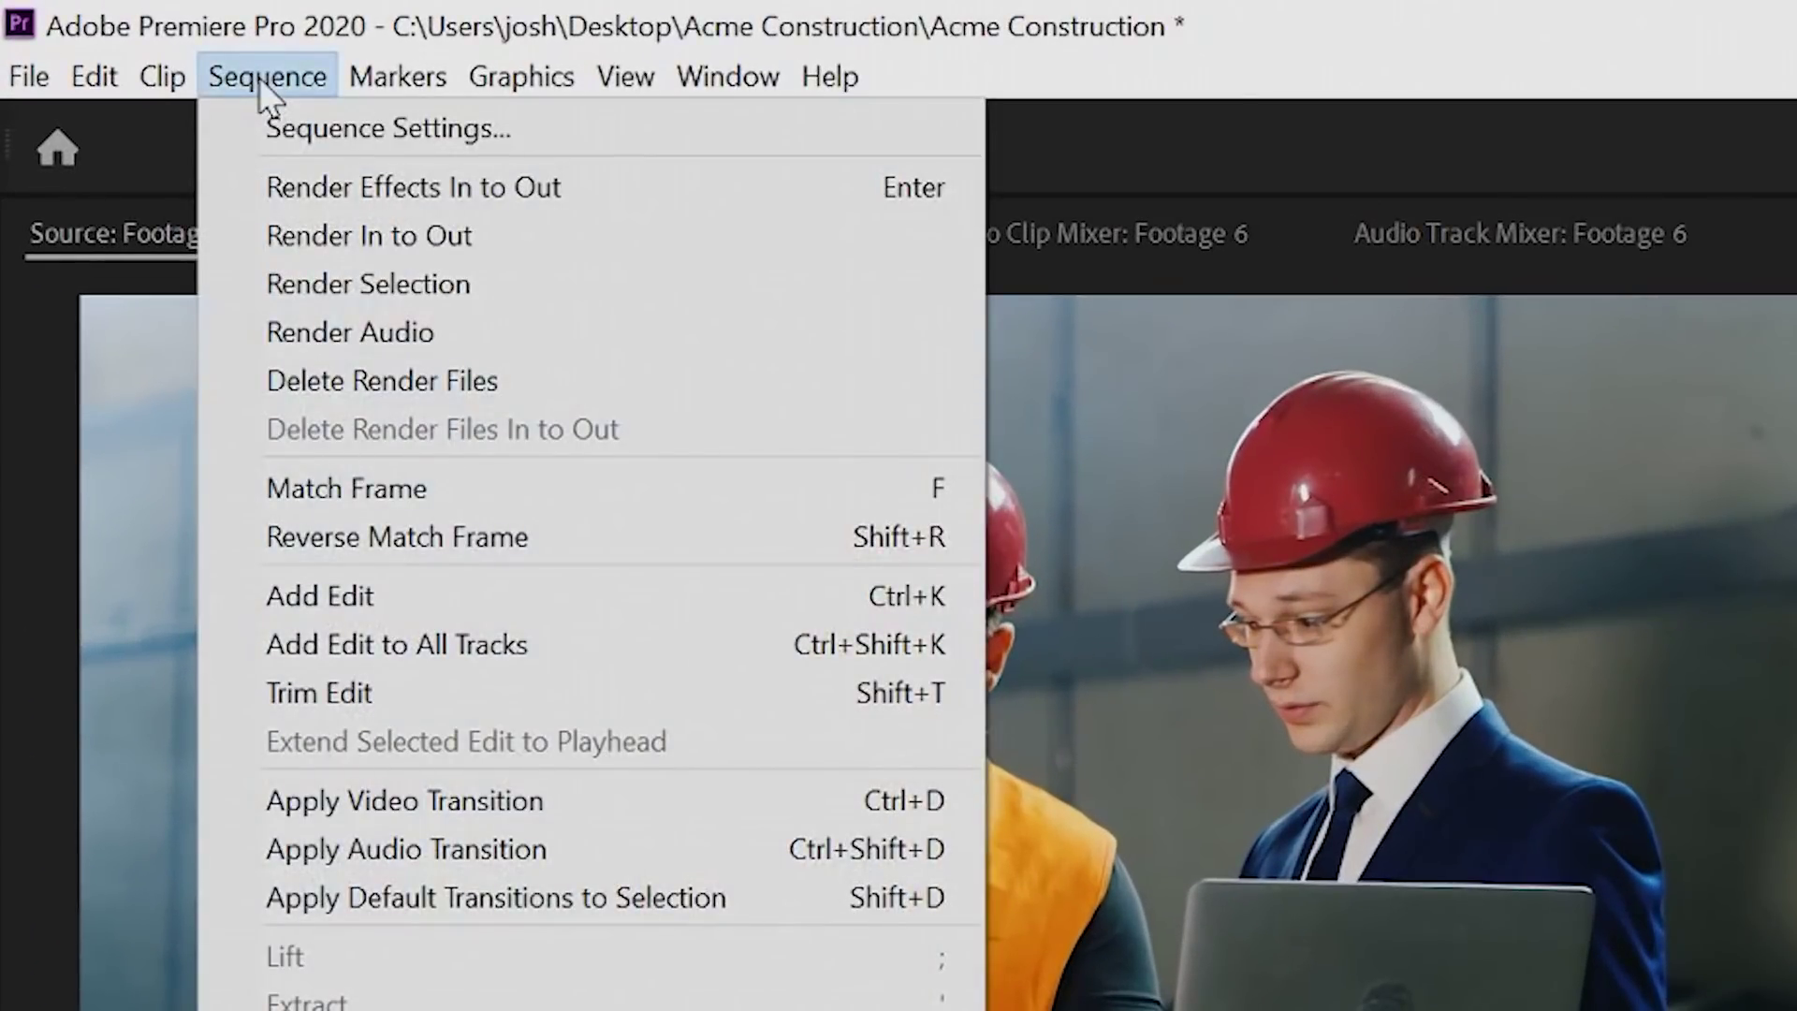
Step: In Footage 6's Sequence Settings, set timebase 23.976 and display format 23.976 fps Timecode
left_click(435, 142)
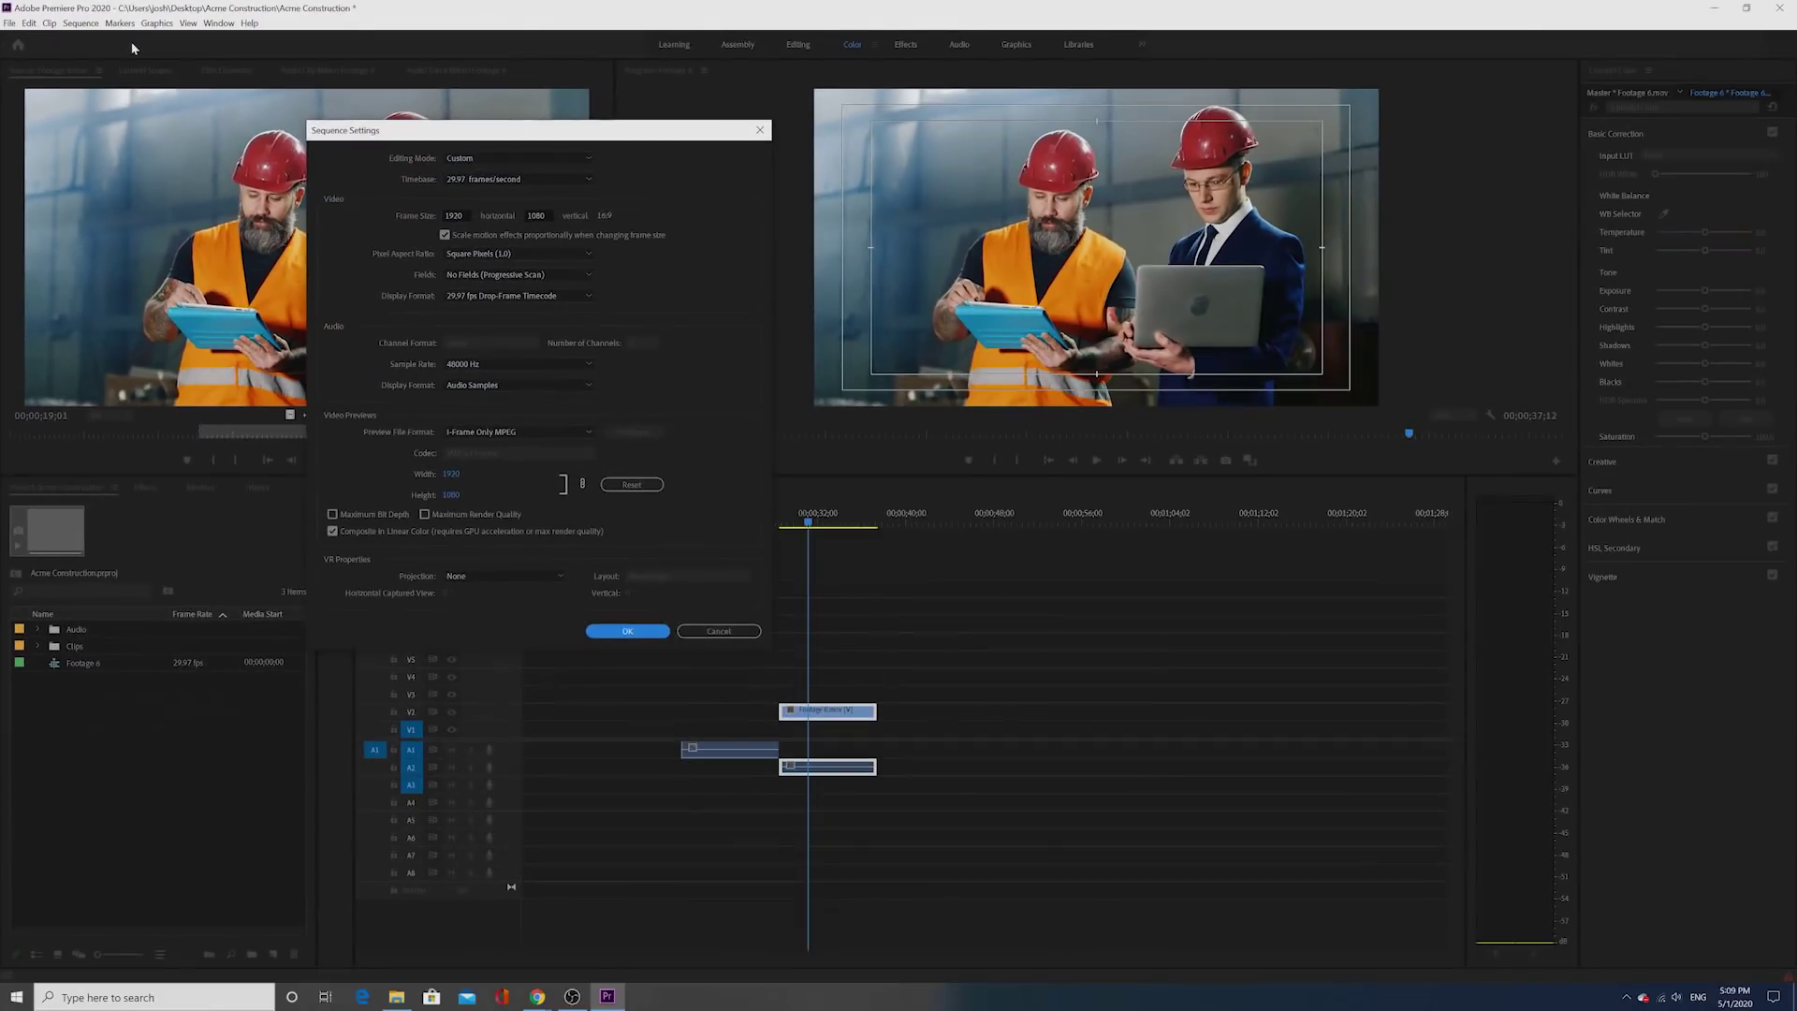
left_click_drag(346, 137, 541, 191)
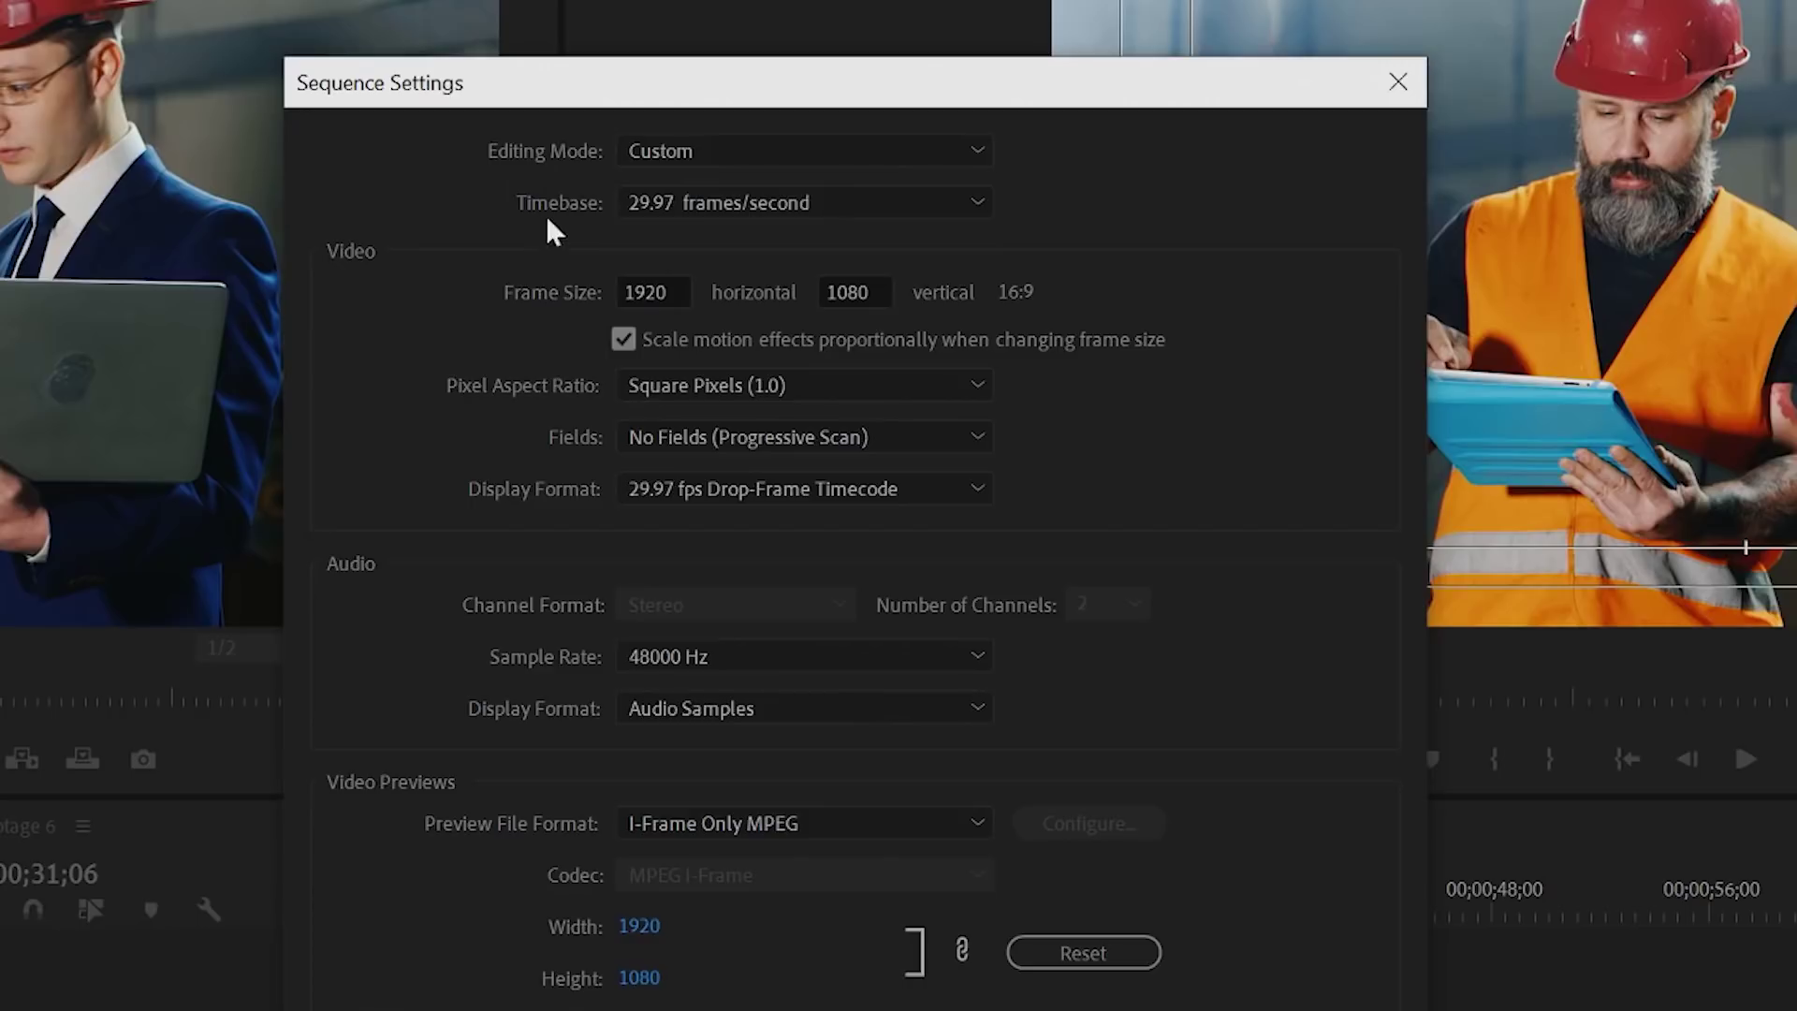
left_click(650, 210)
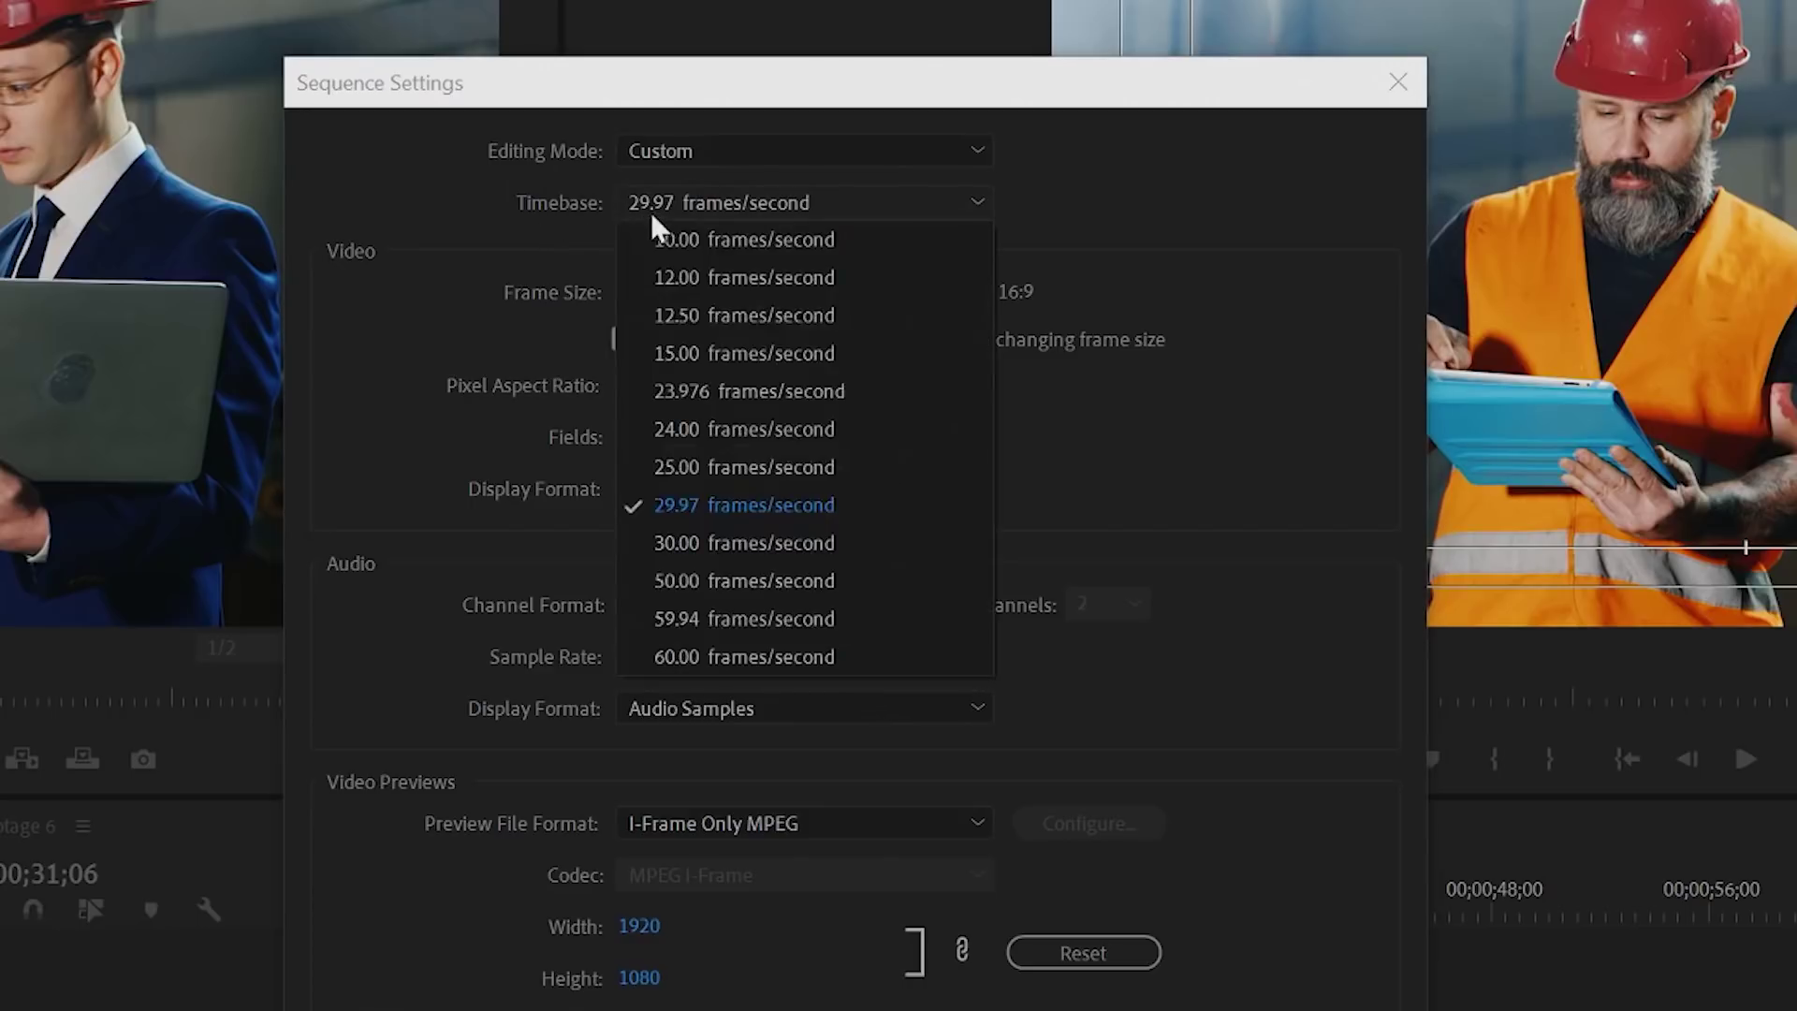
left_click(694, 391)
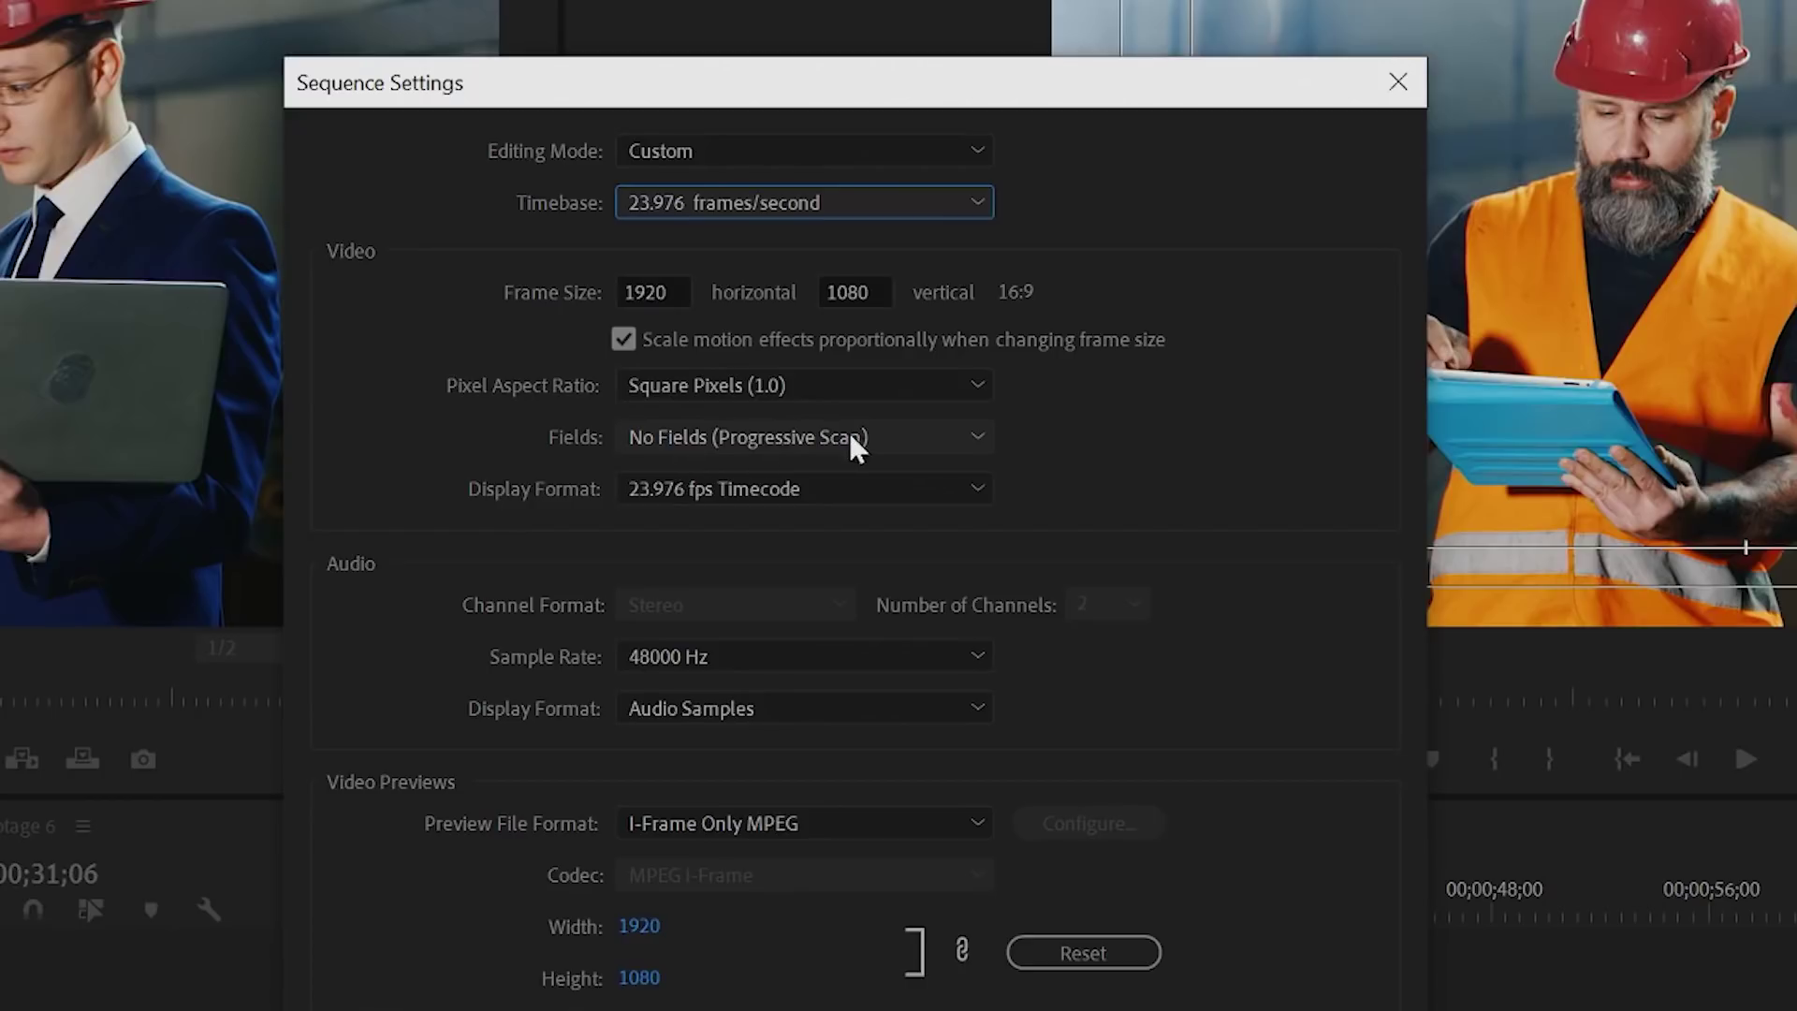
left_click(654, 491)
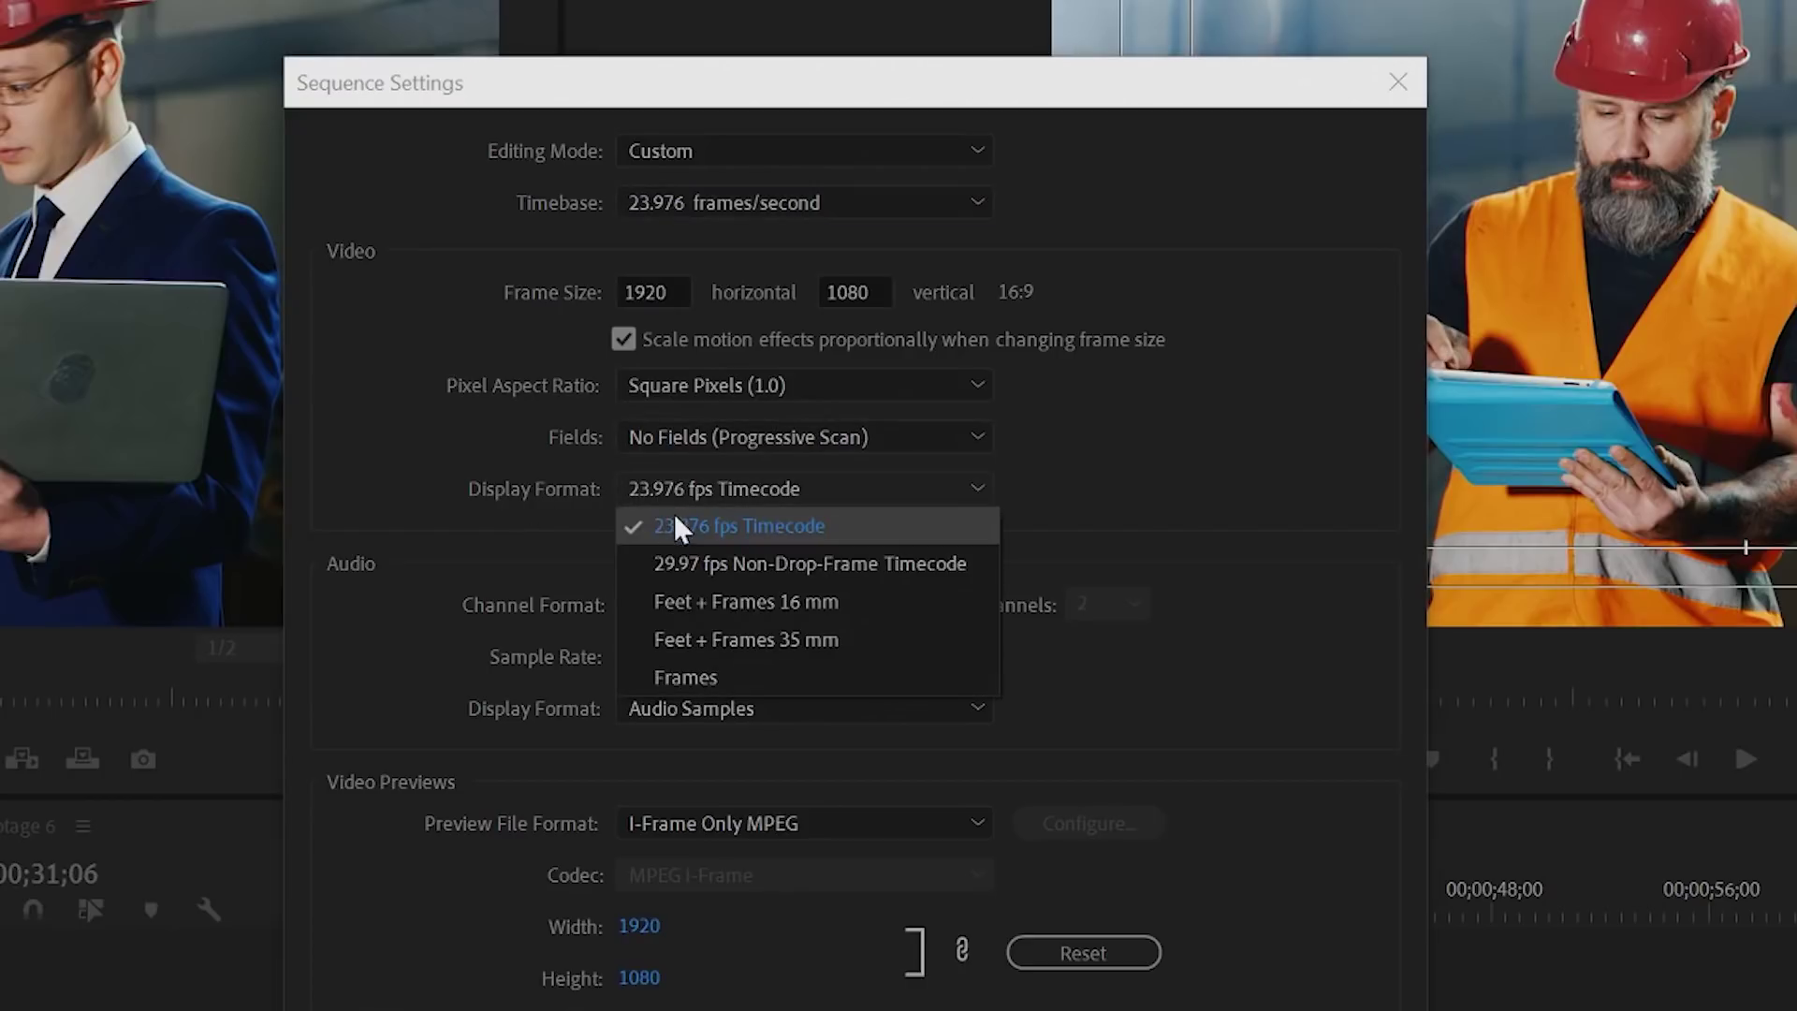
left_click(674, 516)
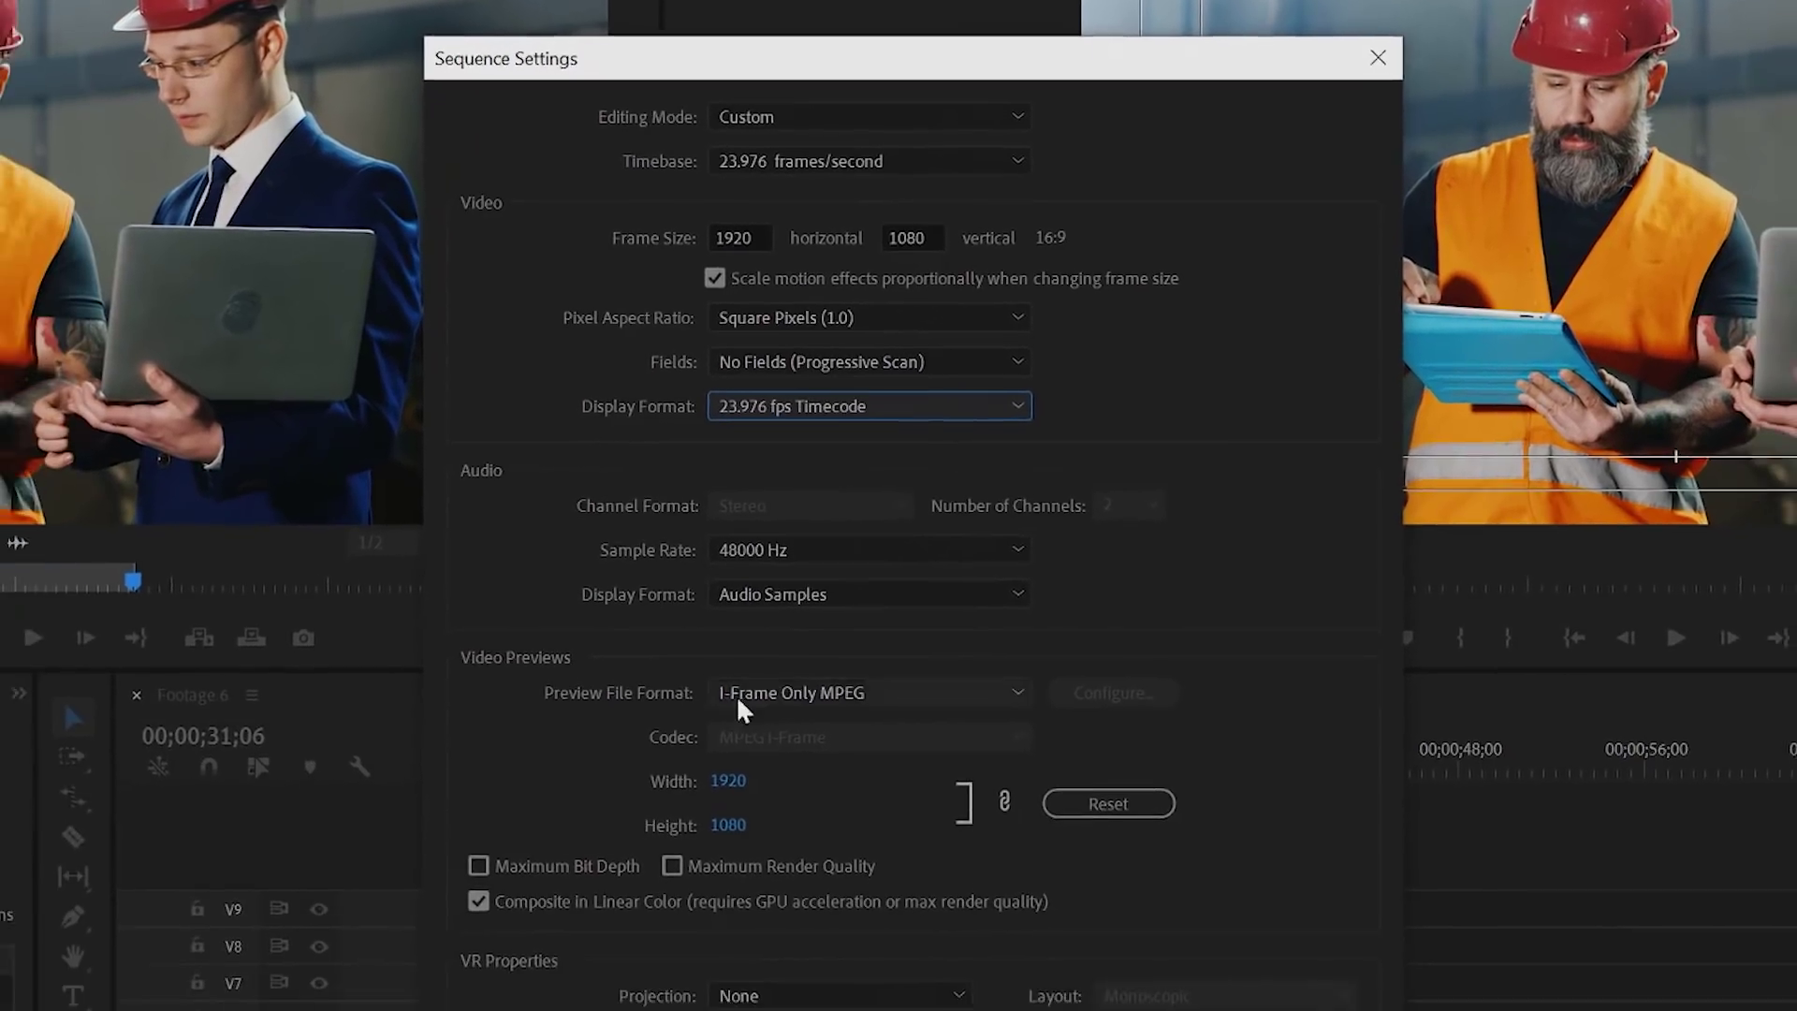
Step: Set previews to QuickTime Apple ProRes 422 HQ, apply, and accept deleting existing previews
left_click(721, 737)
left_click(867, 910)
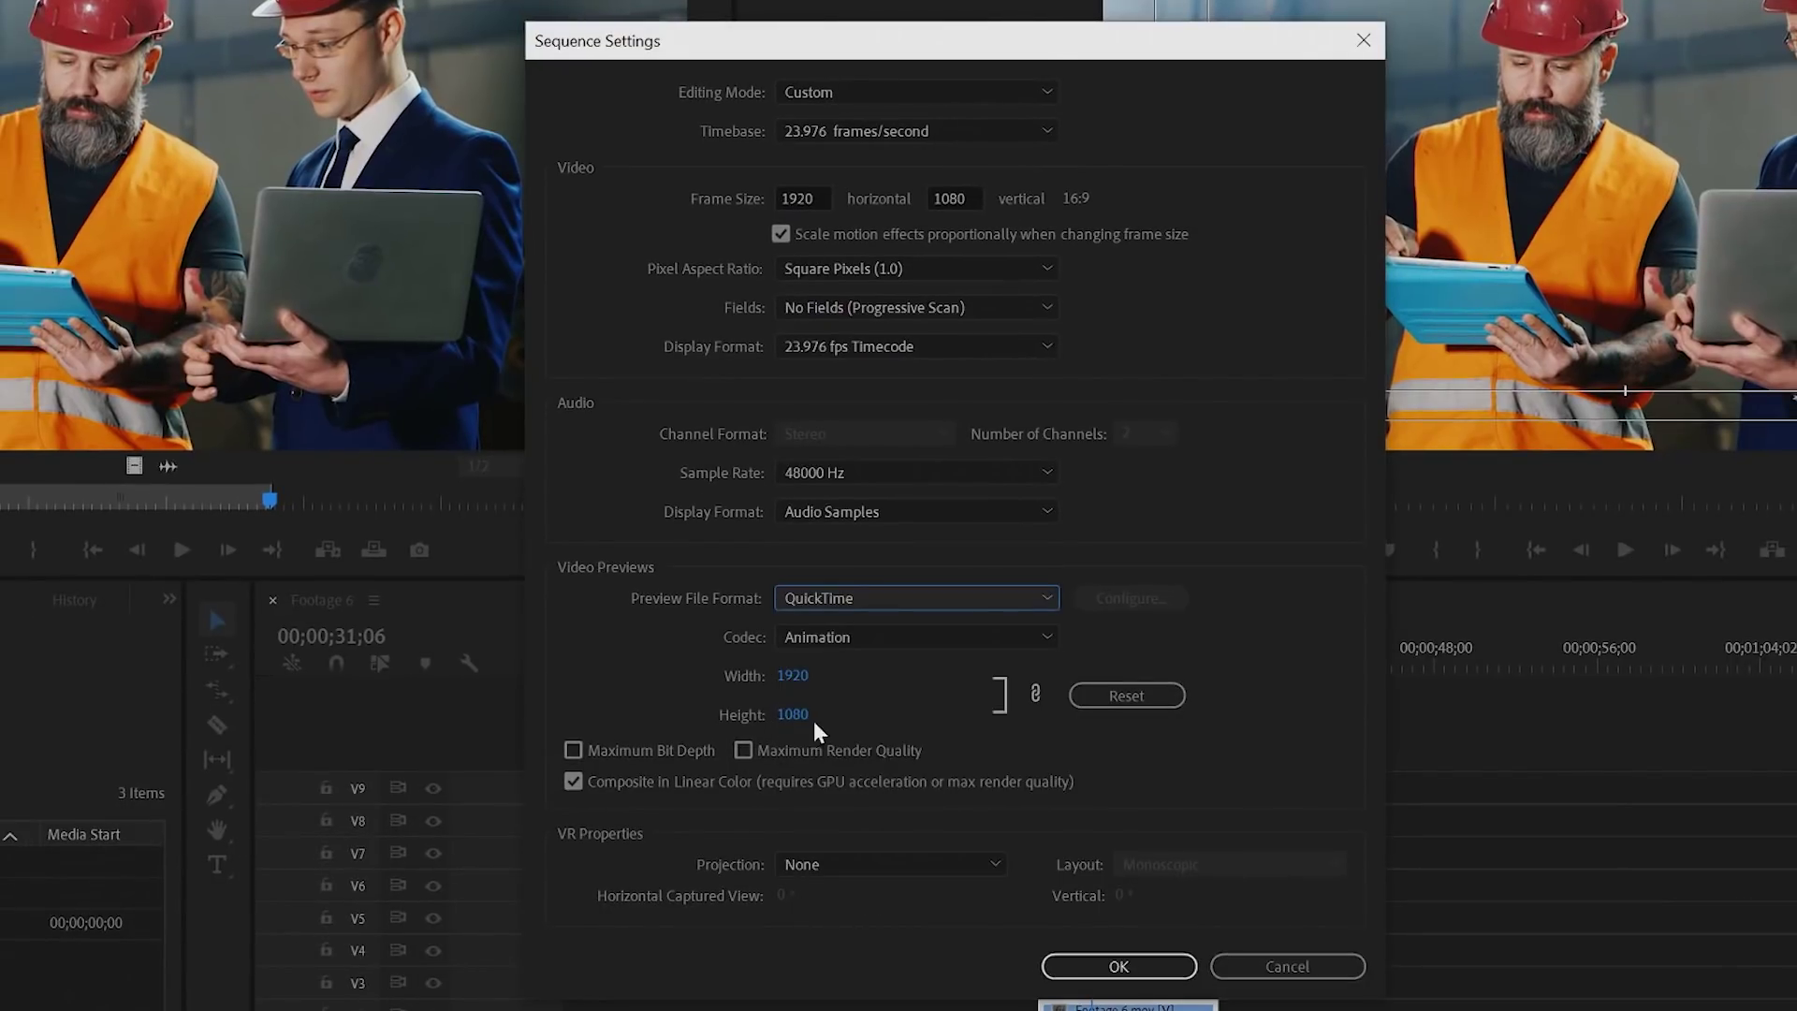
left_click(828, 634)
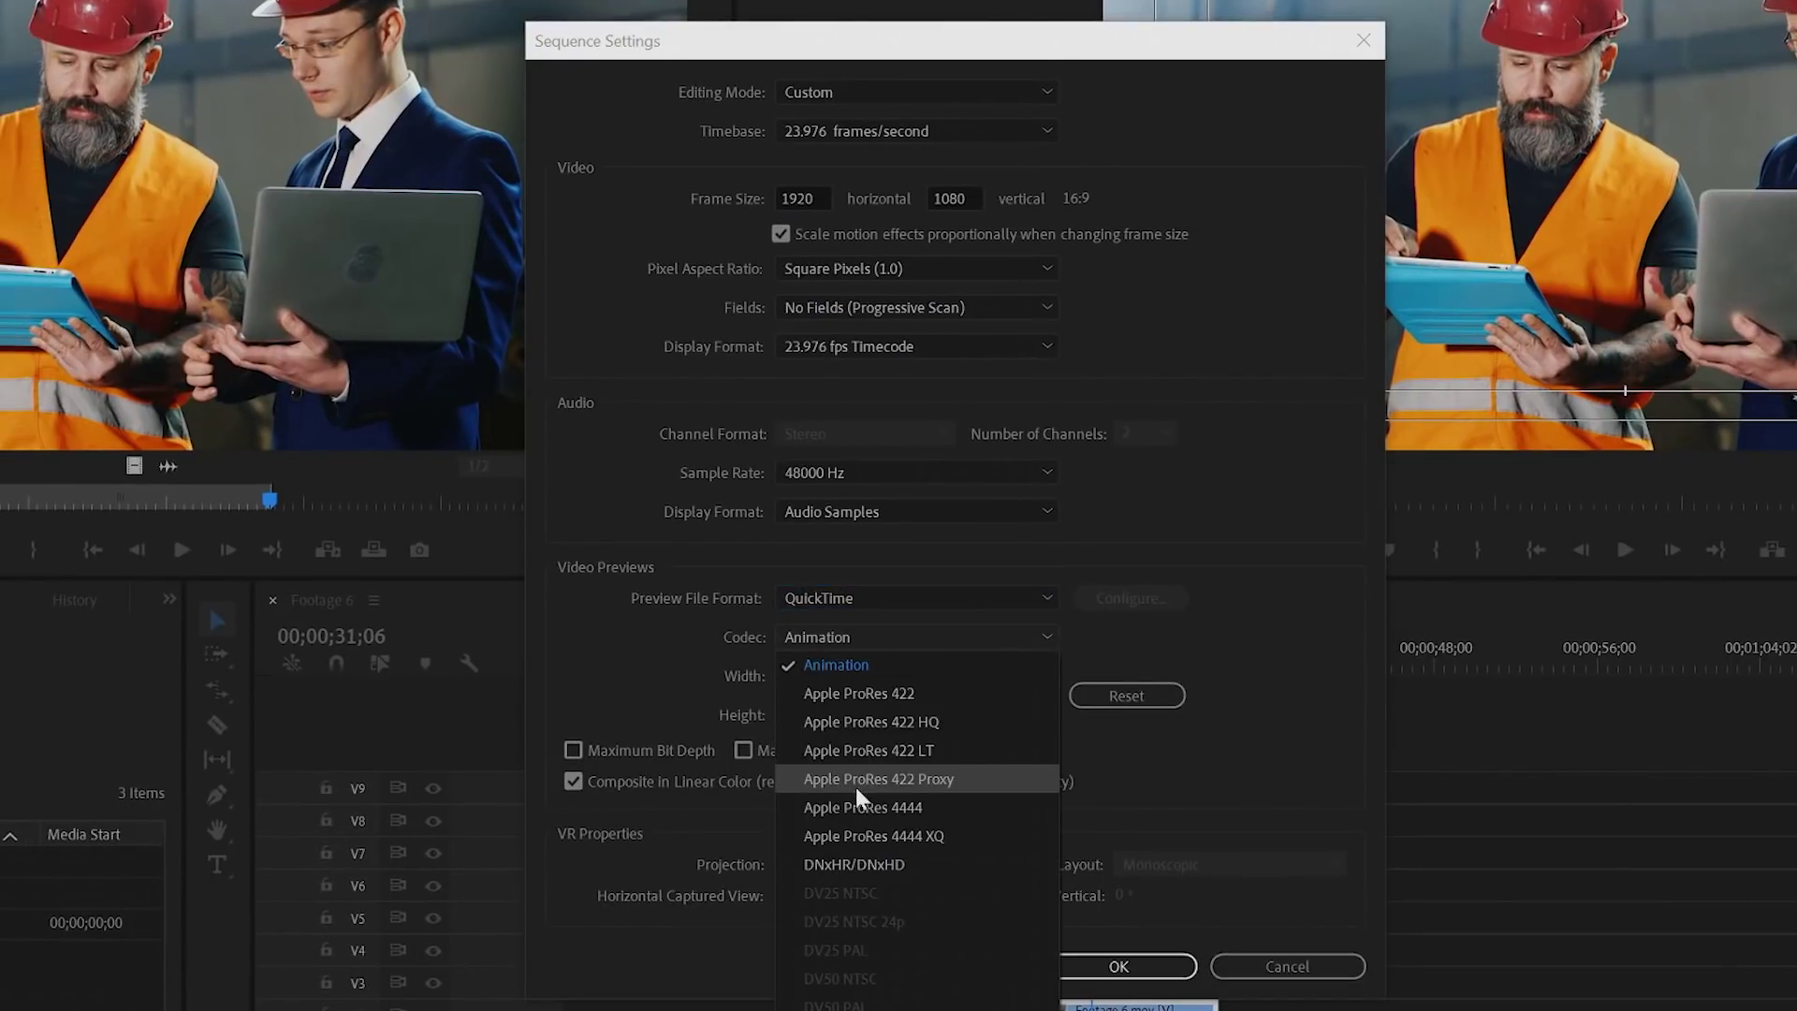
left_click(862, 731)
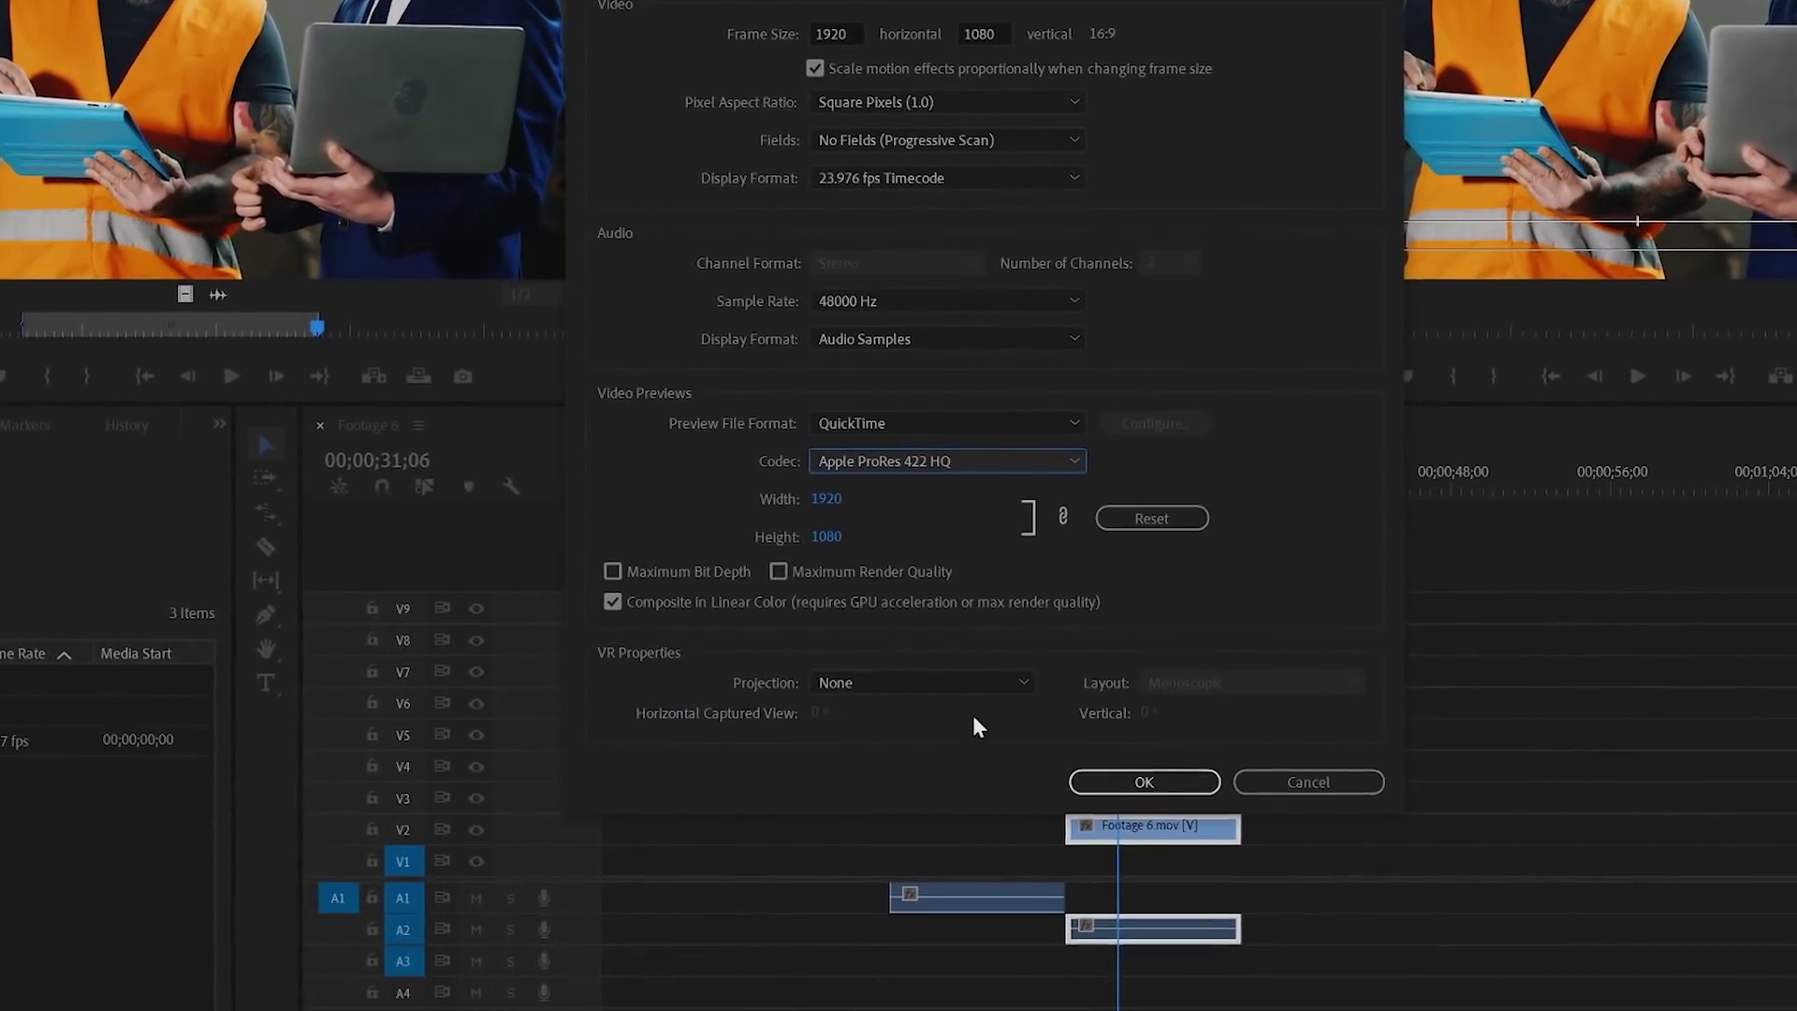
left_click(1114, 781)
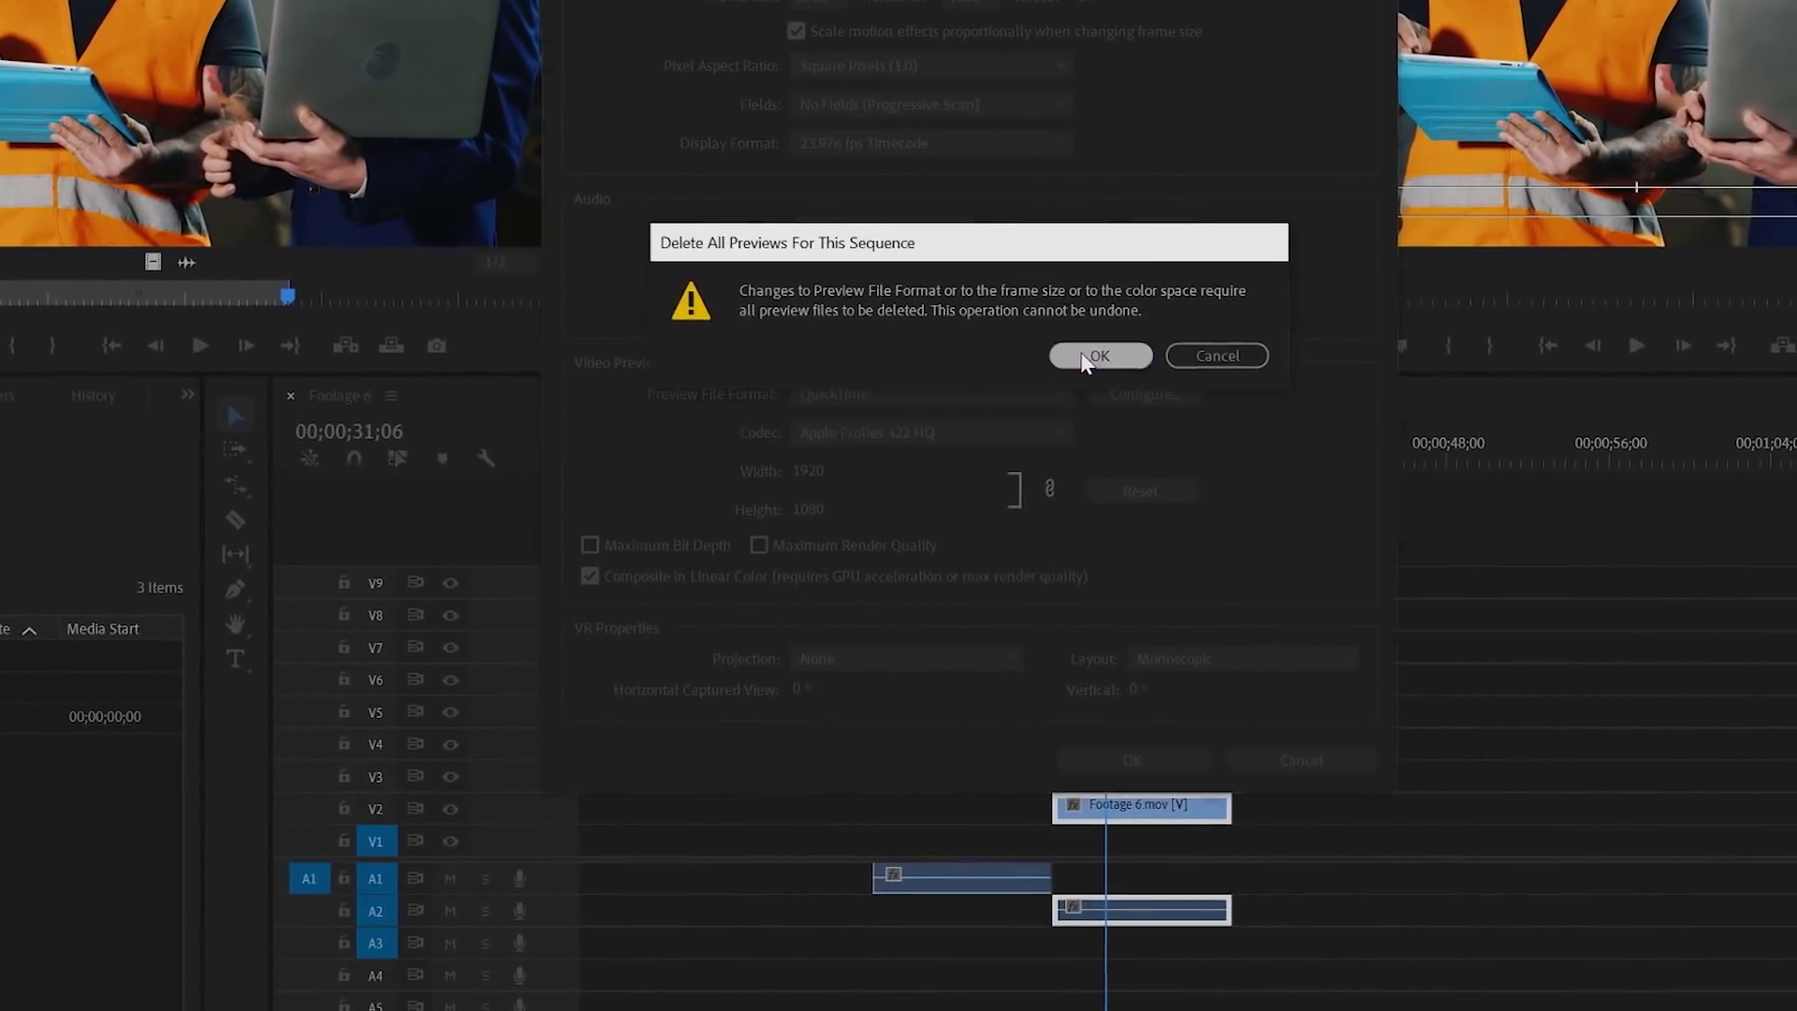
left_click(1099, 365)
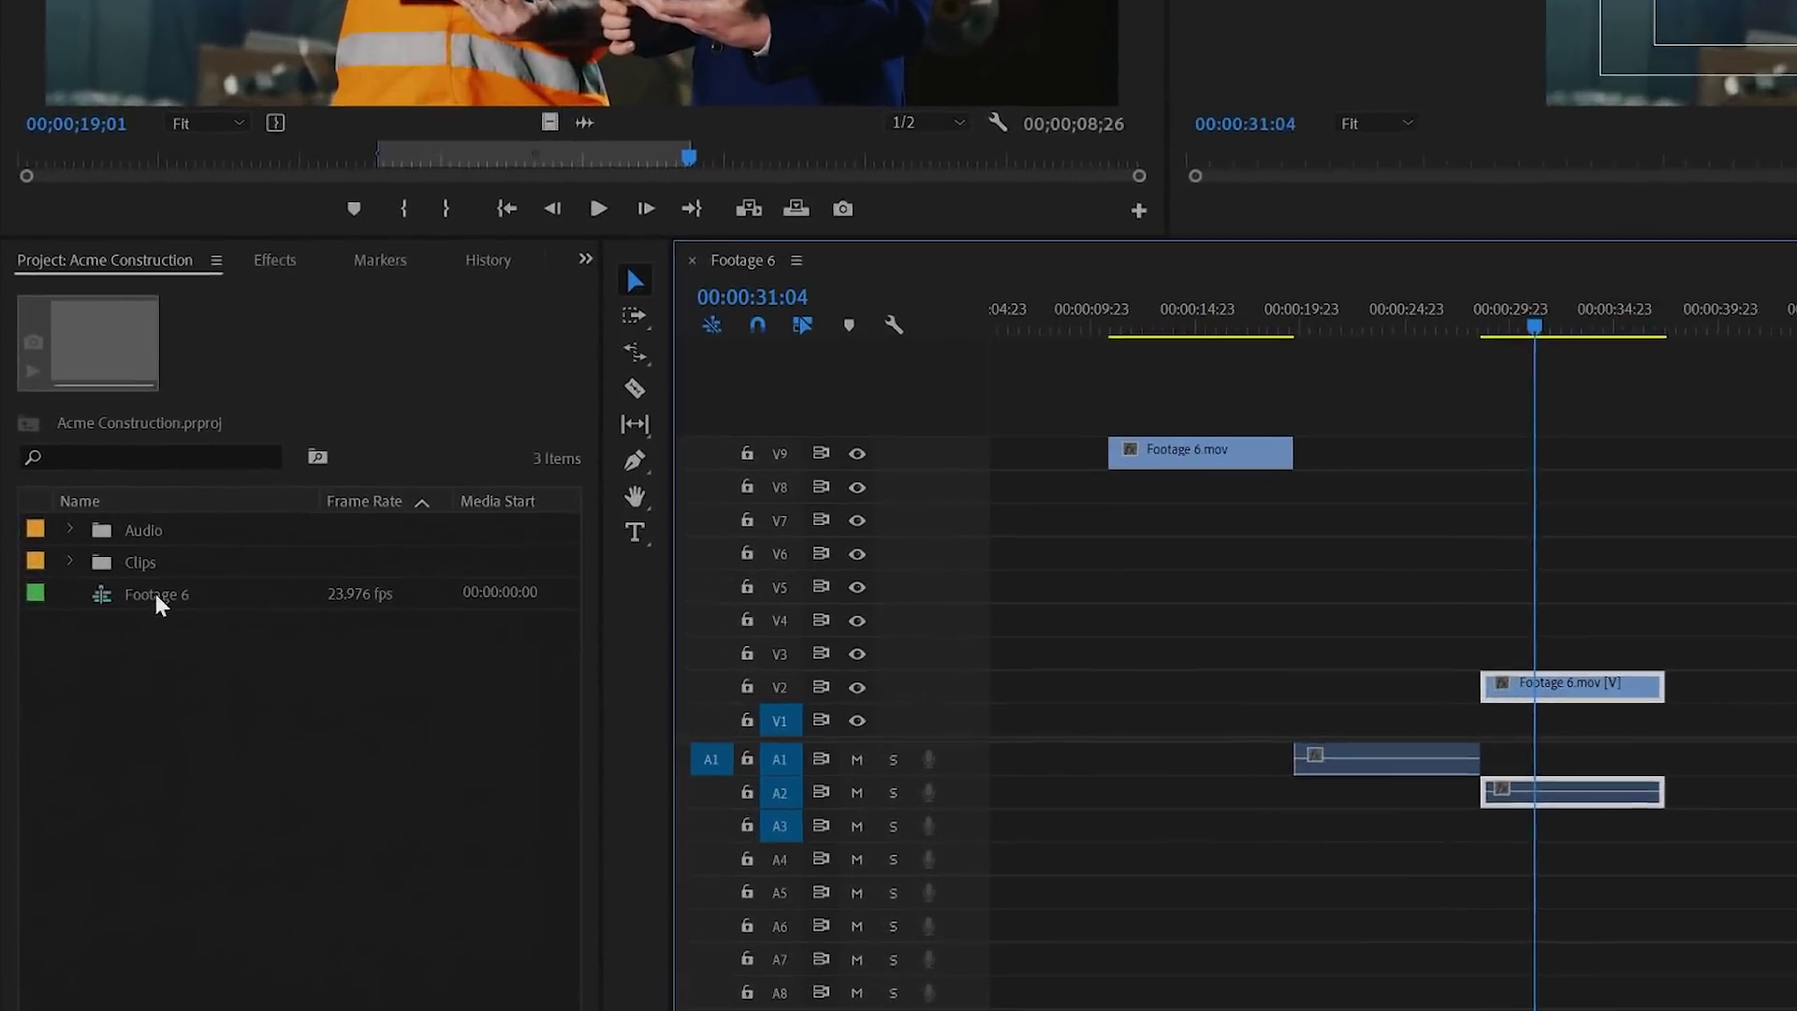
Step: Rename the Footage 6 sequence in the Project panel to 'My First Project'
left_click(156, 594)
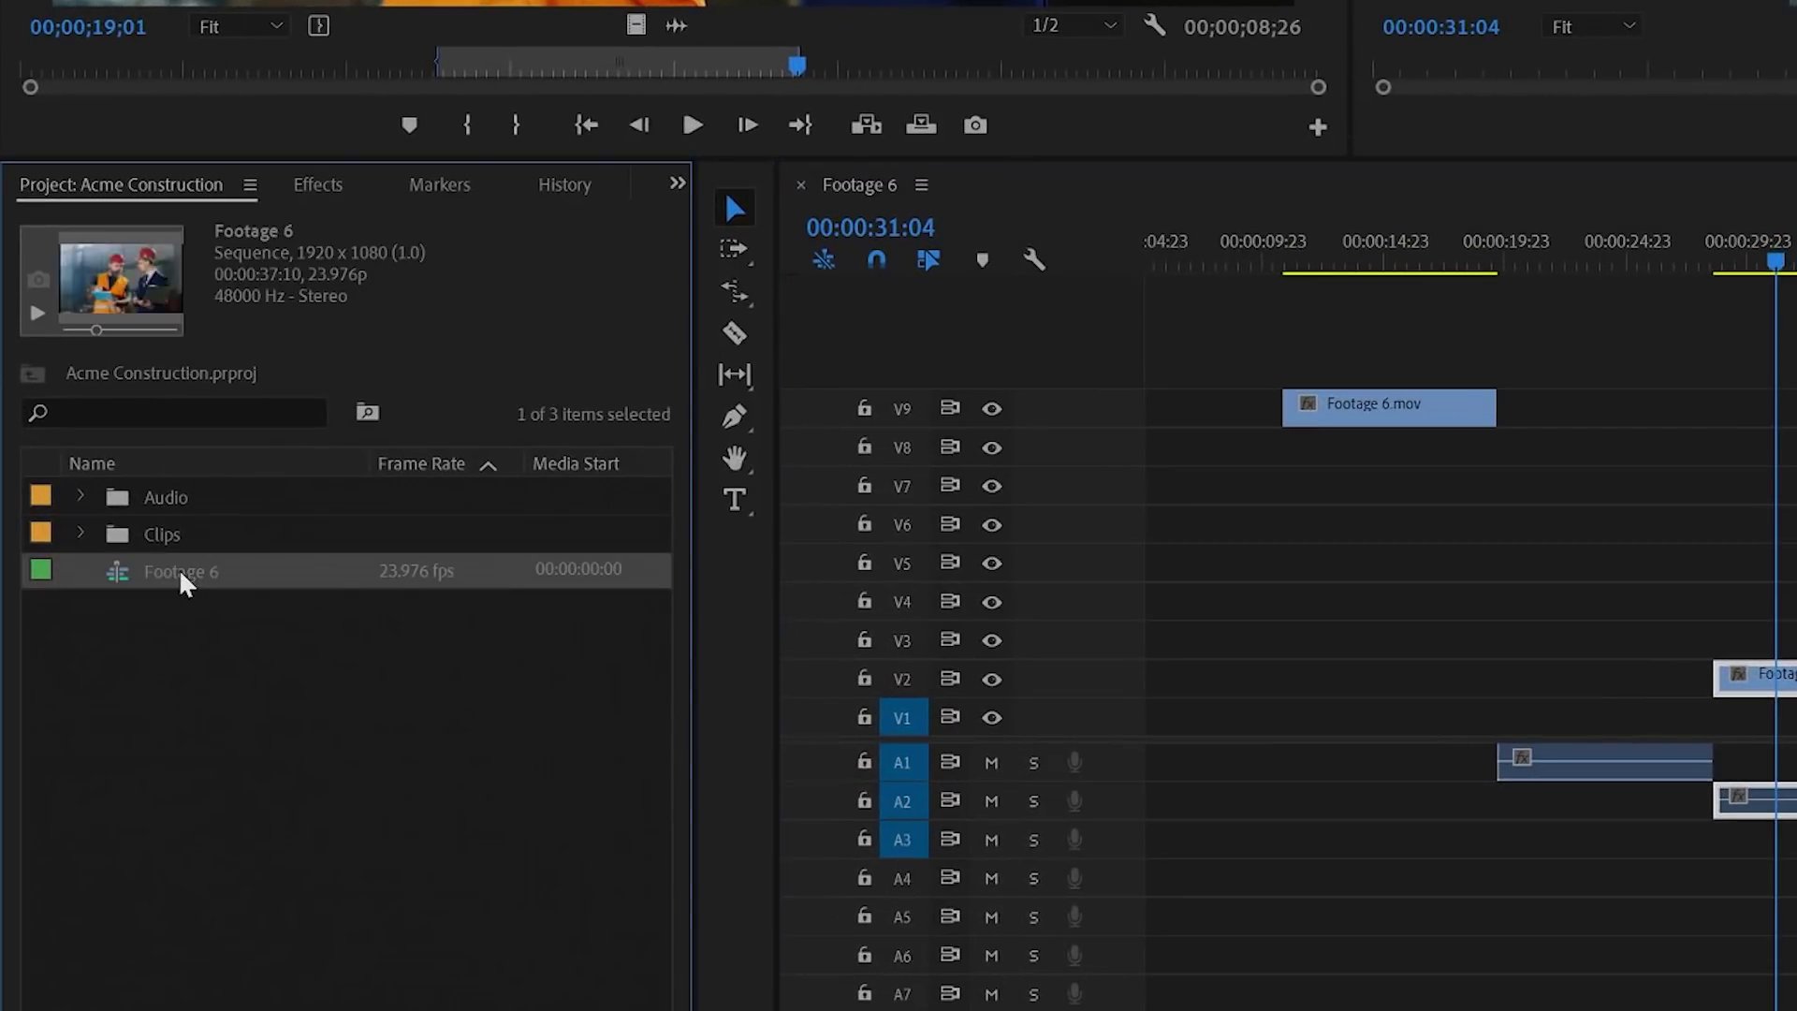
left_click(155, 595)
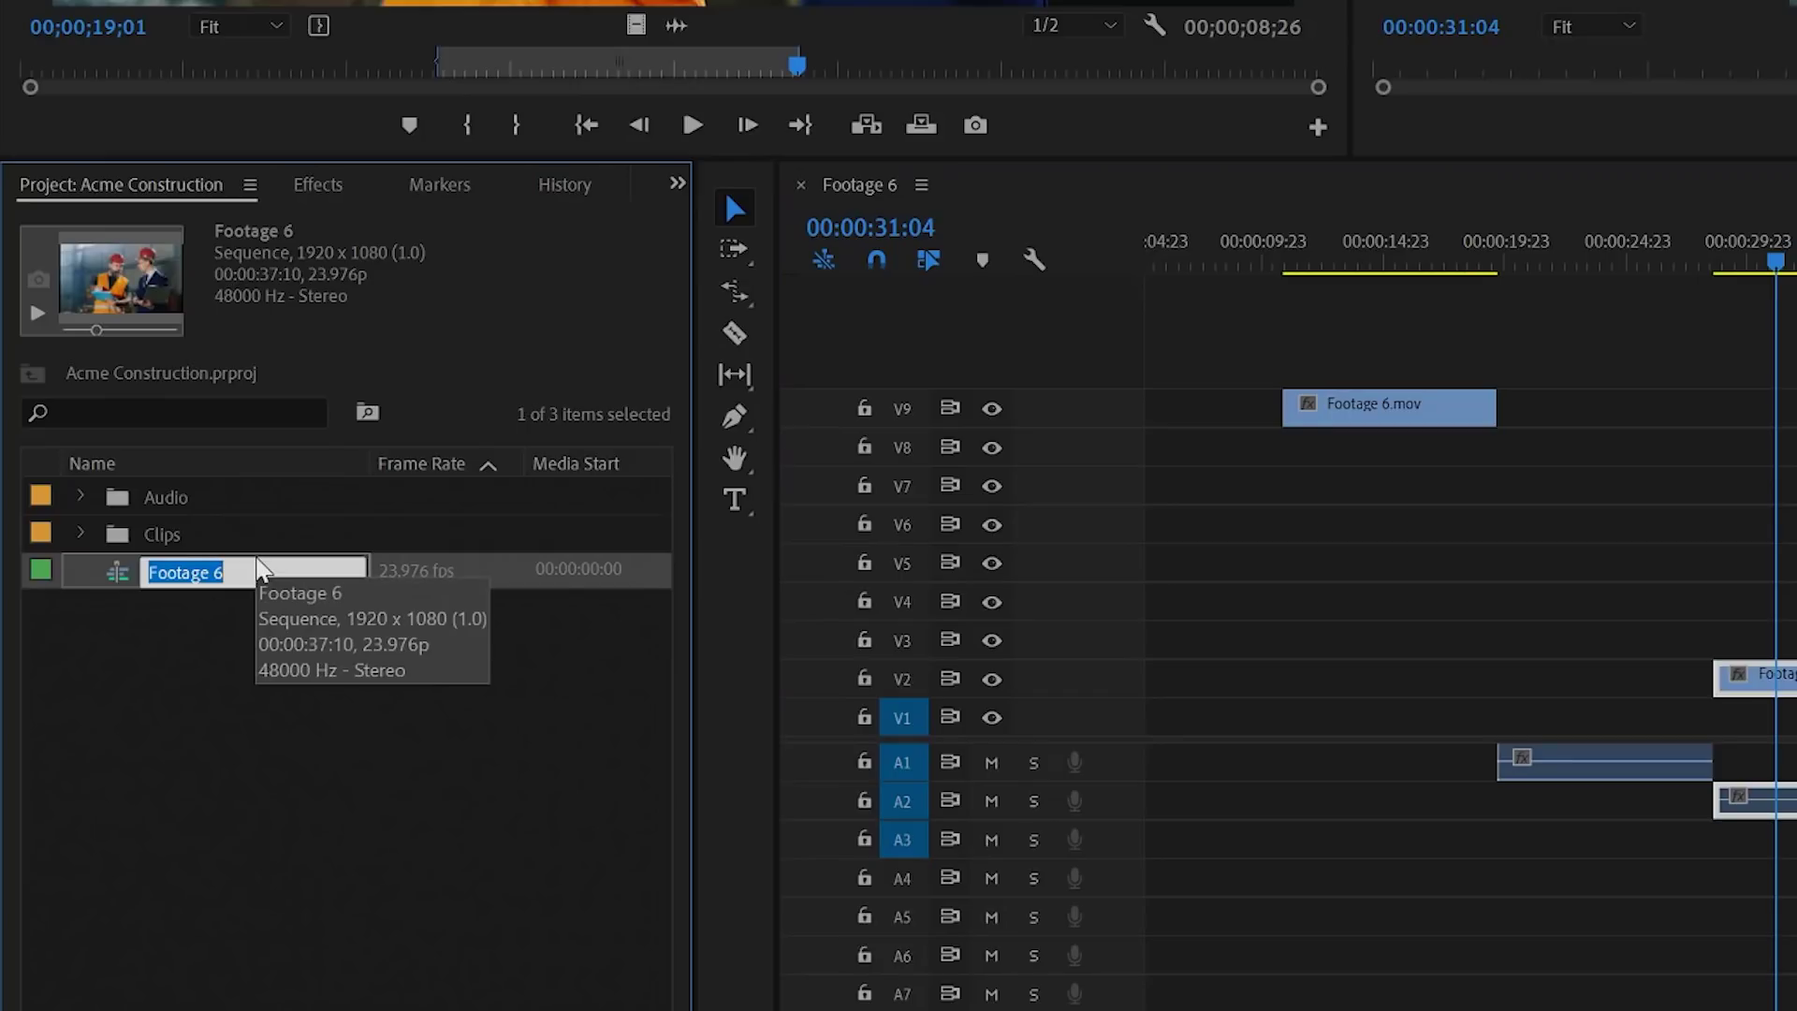
type("My First")
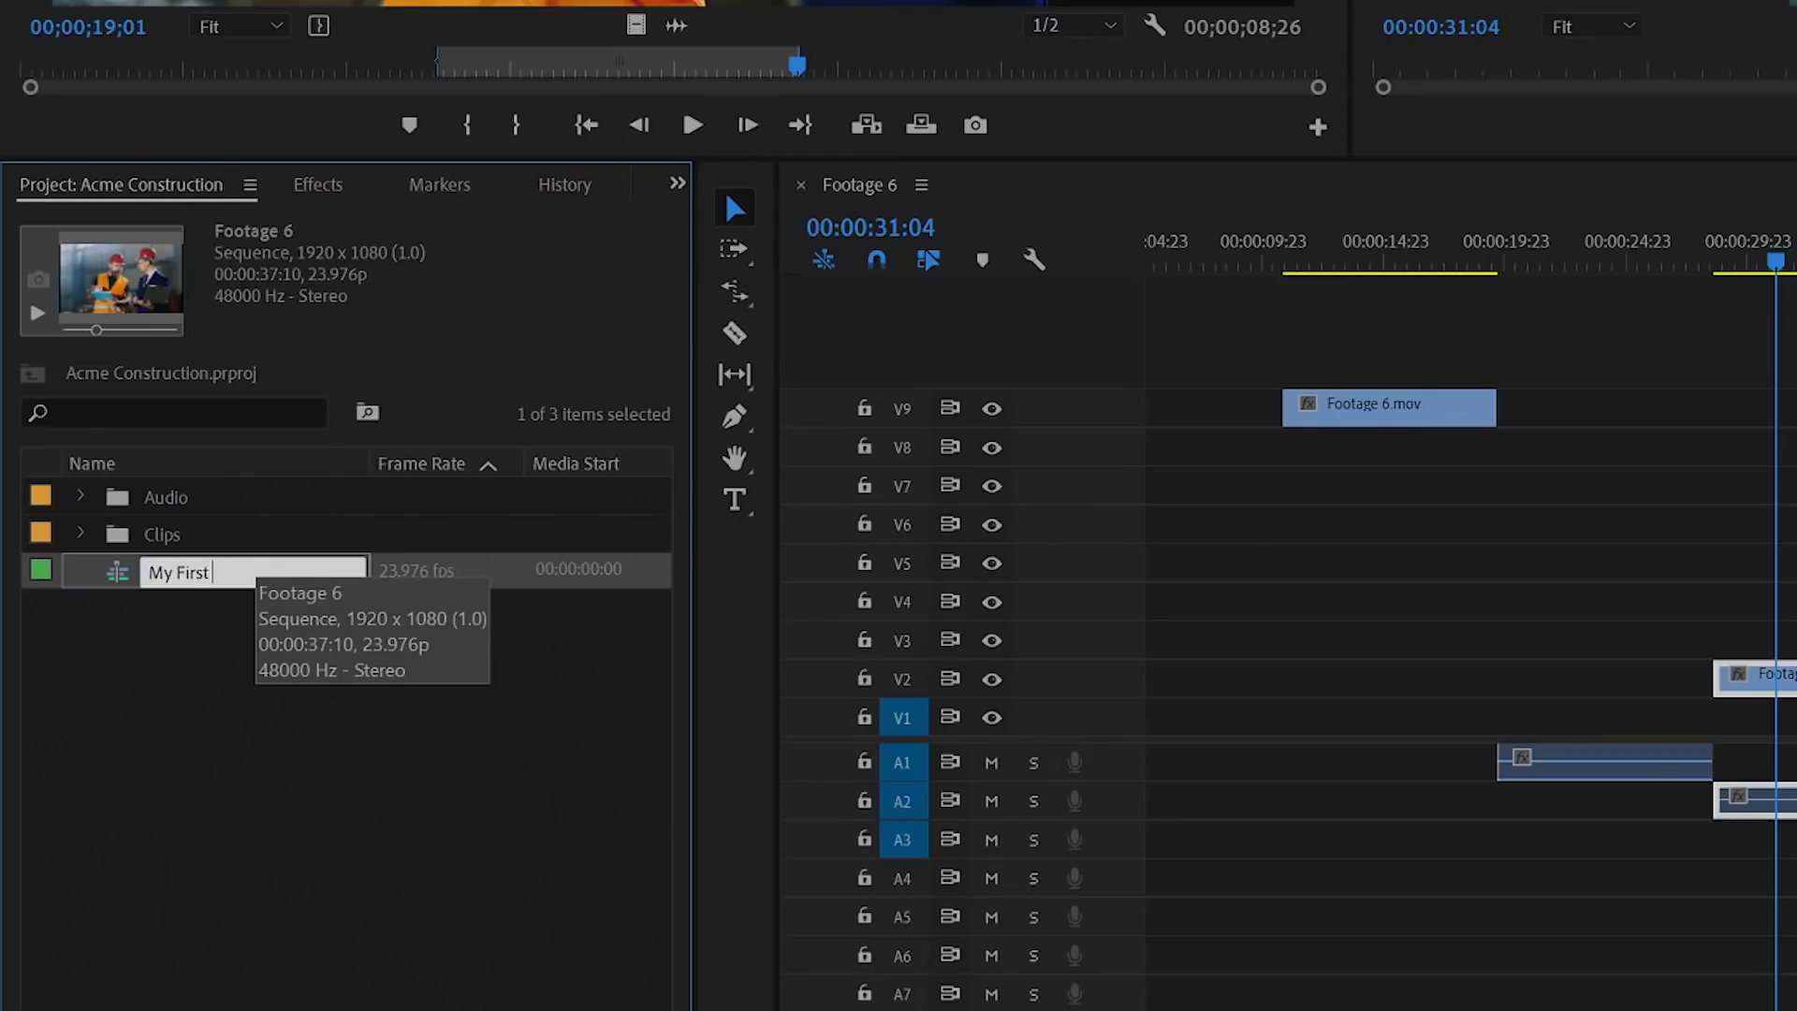
type(" Project")
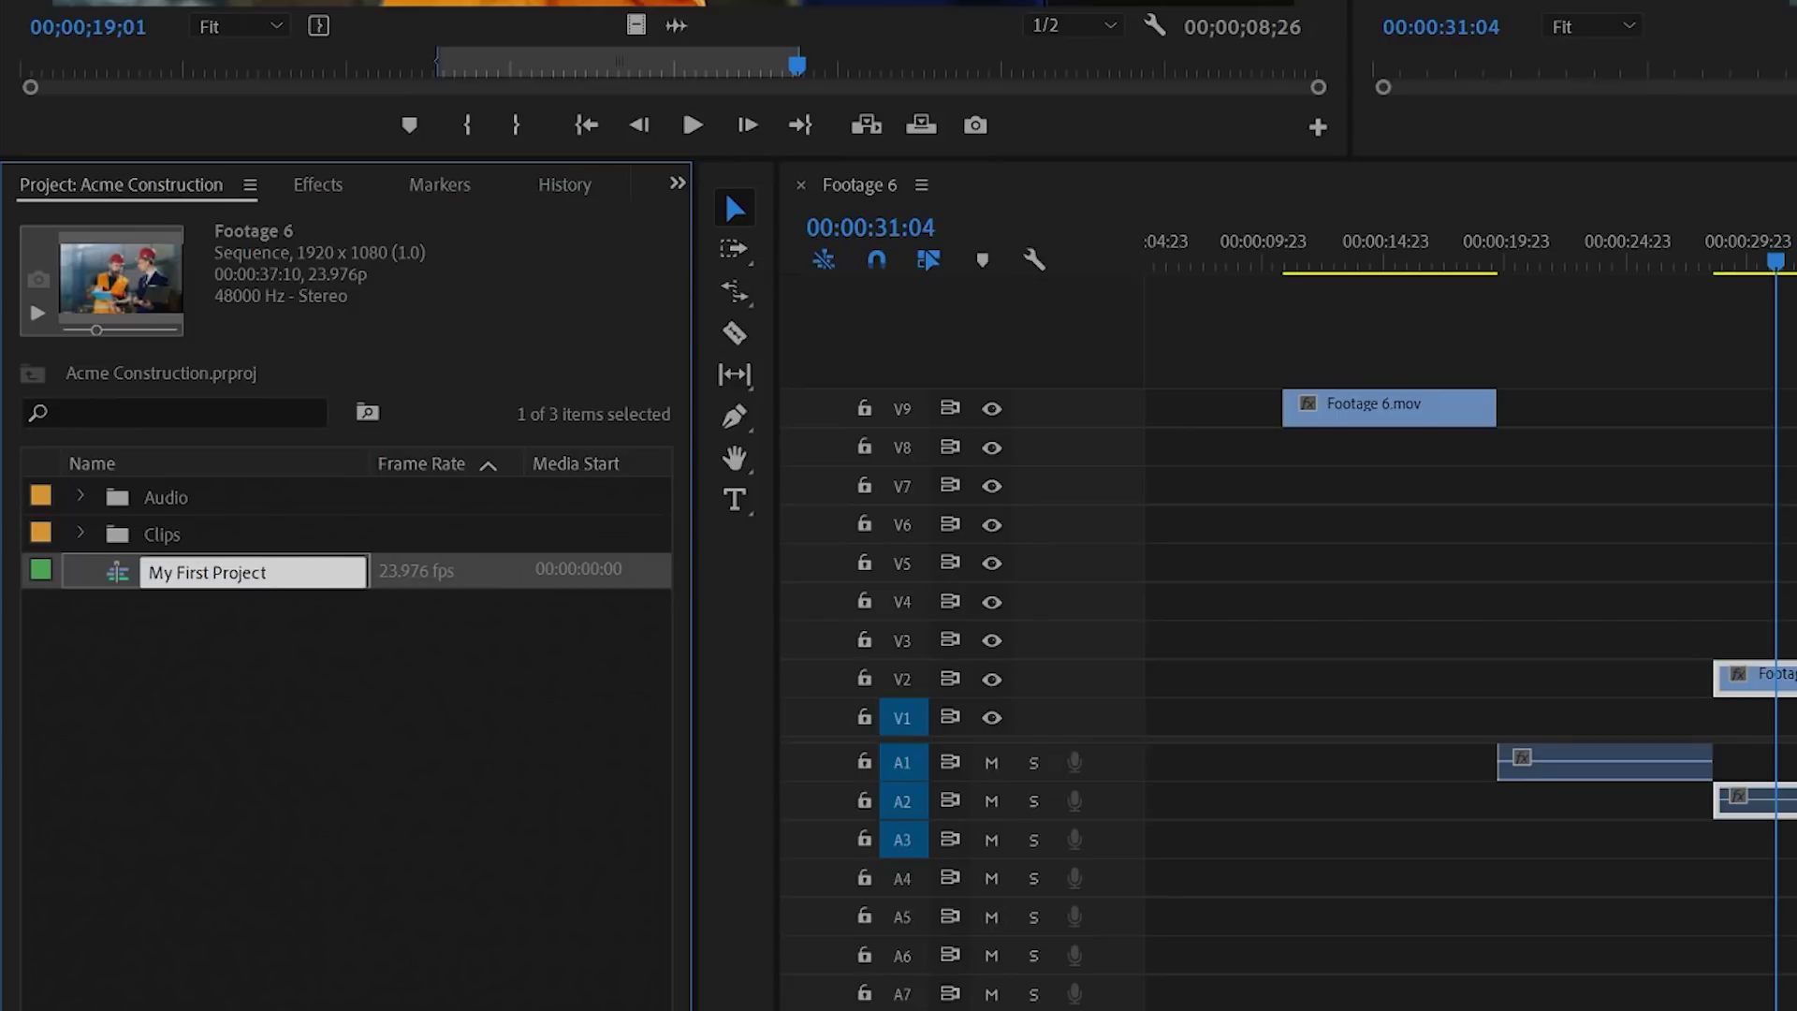
left_click(257, 762)
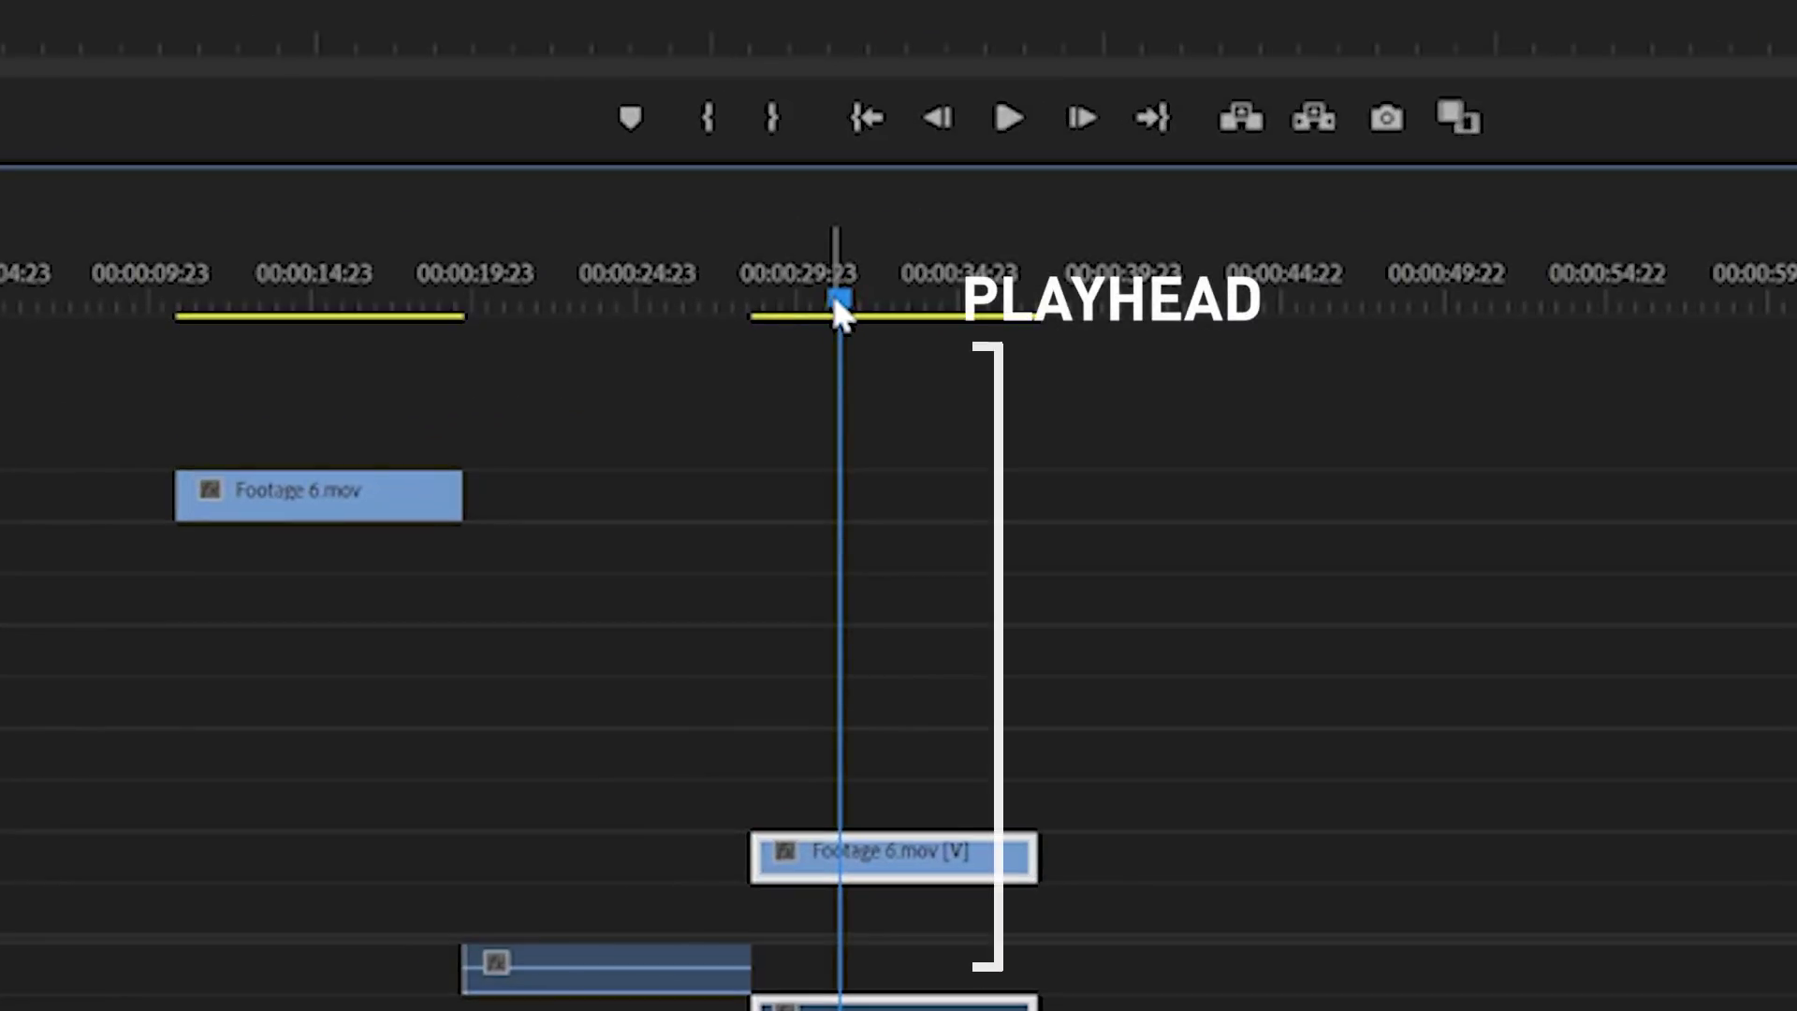
Step: Move Footage 6.mov and its audio later, set the playhead to 00:00:40:00, and expand the Clips bin
left_click_drag(844, 302, 878, 361)
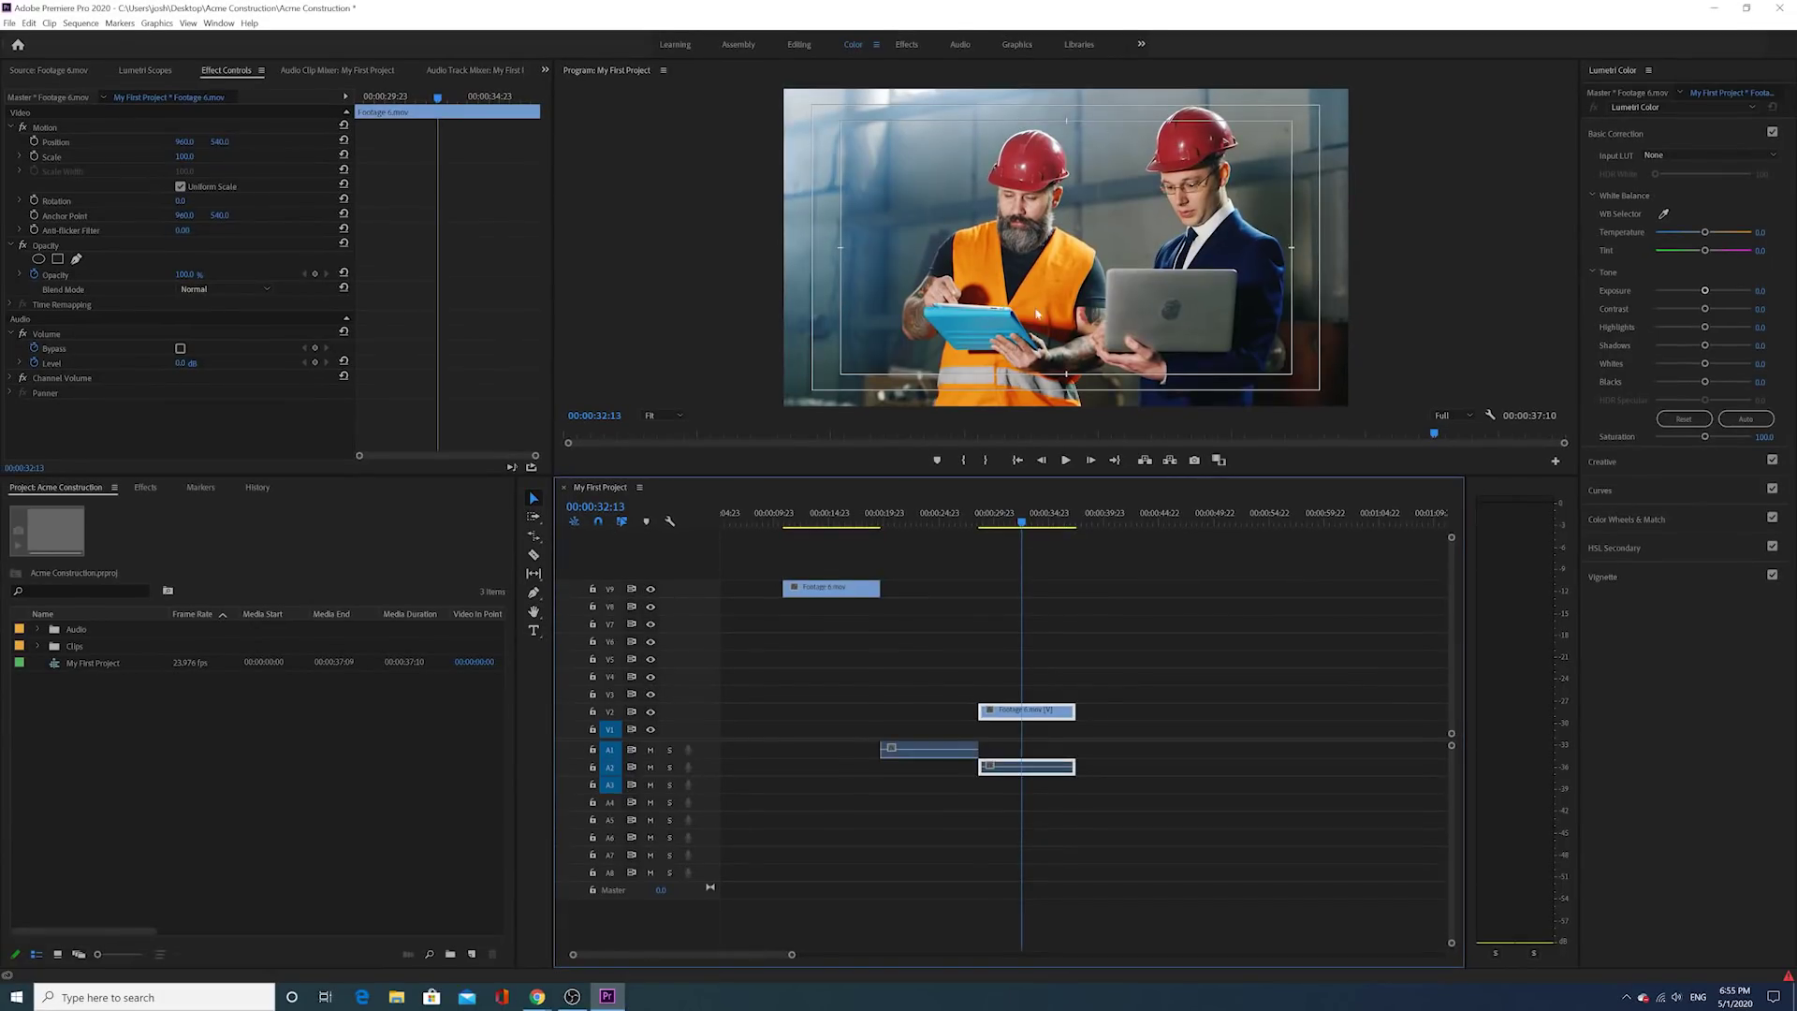
mouse_move(1024, 522)
left_mouse_down()
mouse_move(812, 543)
mouse_move(1027, 533)
mouse_move(998, 539)
mouse_move(1046, 519)
mouse_move(1006, 526)
mouse_move(1038, 524)
mouse_move(1020, 535)
left_mouse_up()
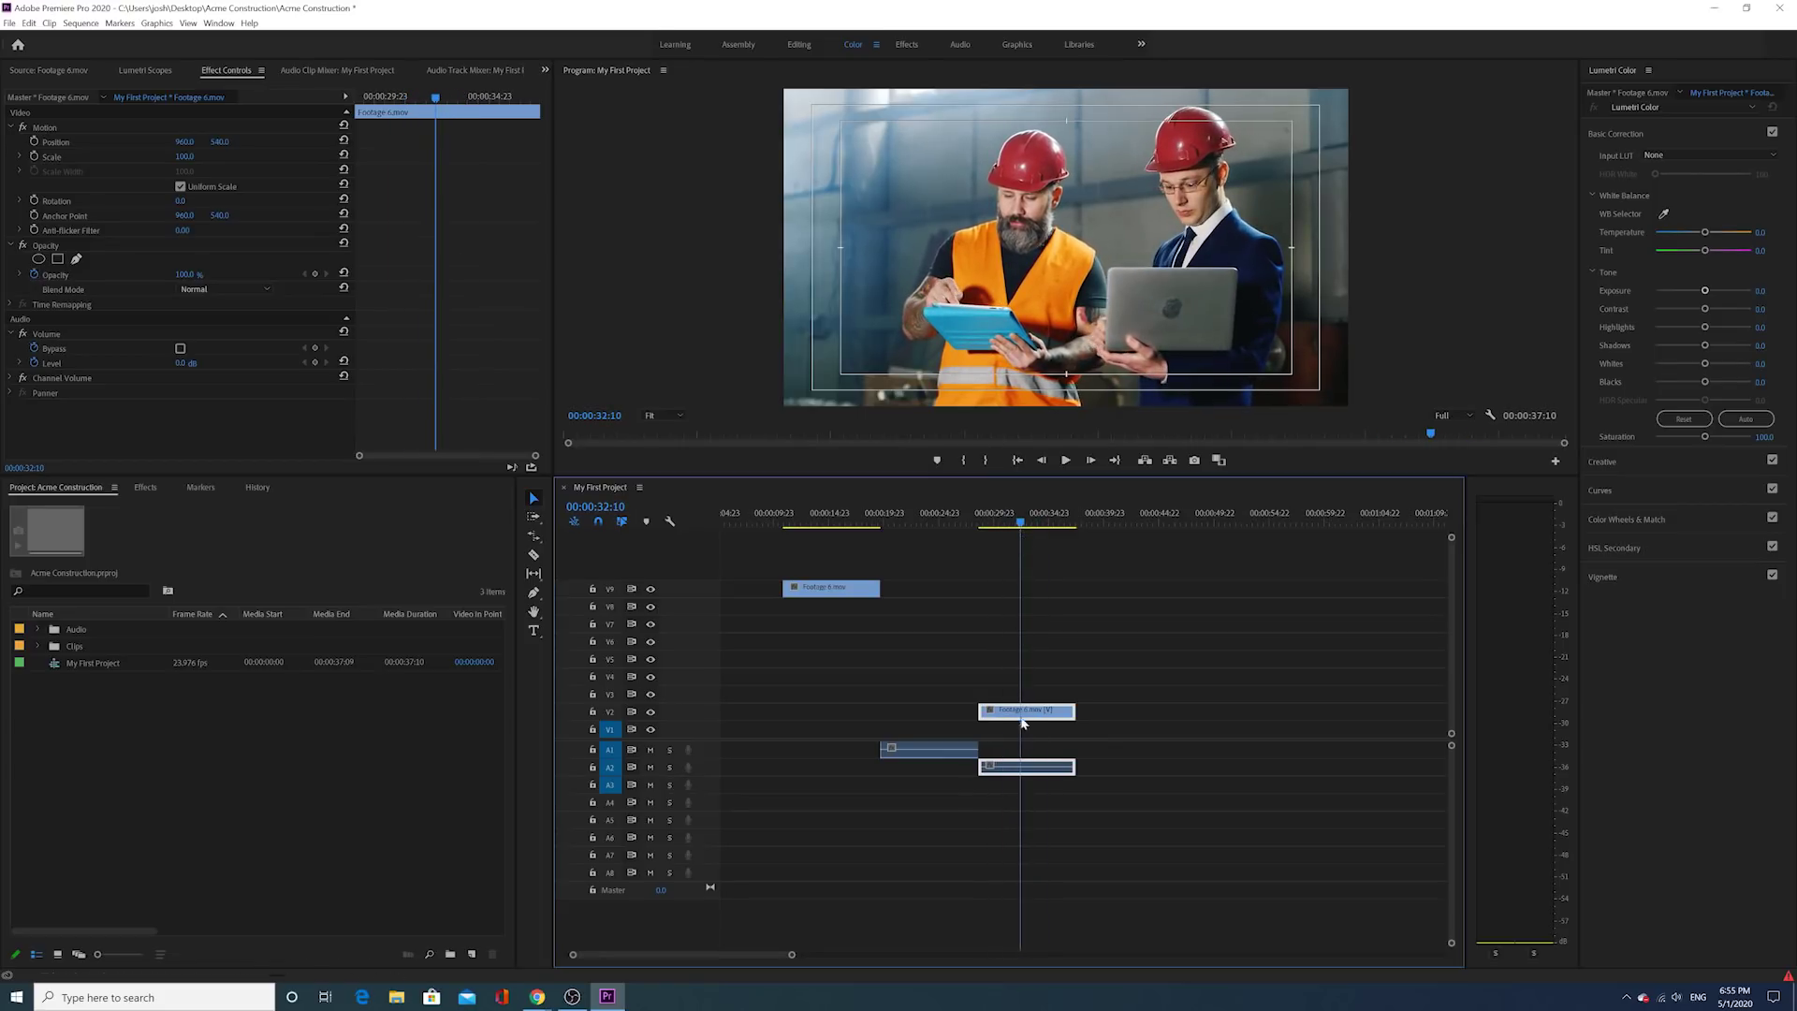
left_click_drag(1022, 721, 1114, 716)
mouse_move(1088, 521)
left_mouse_down()
mouse_move(1114, 526)
mouse_move(1107, 542)
left_mouse_up()
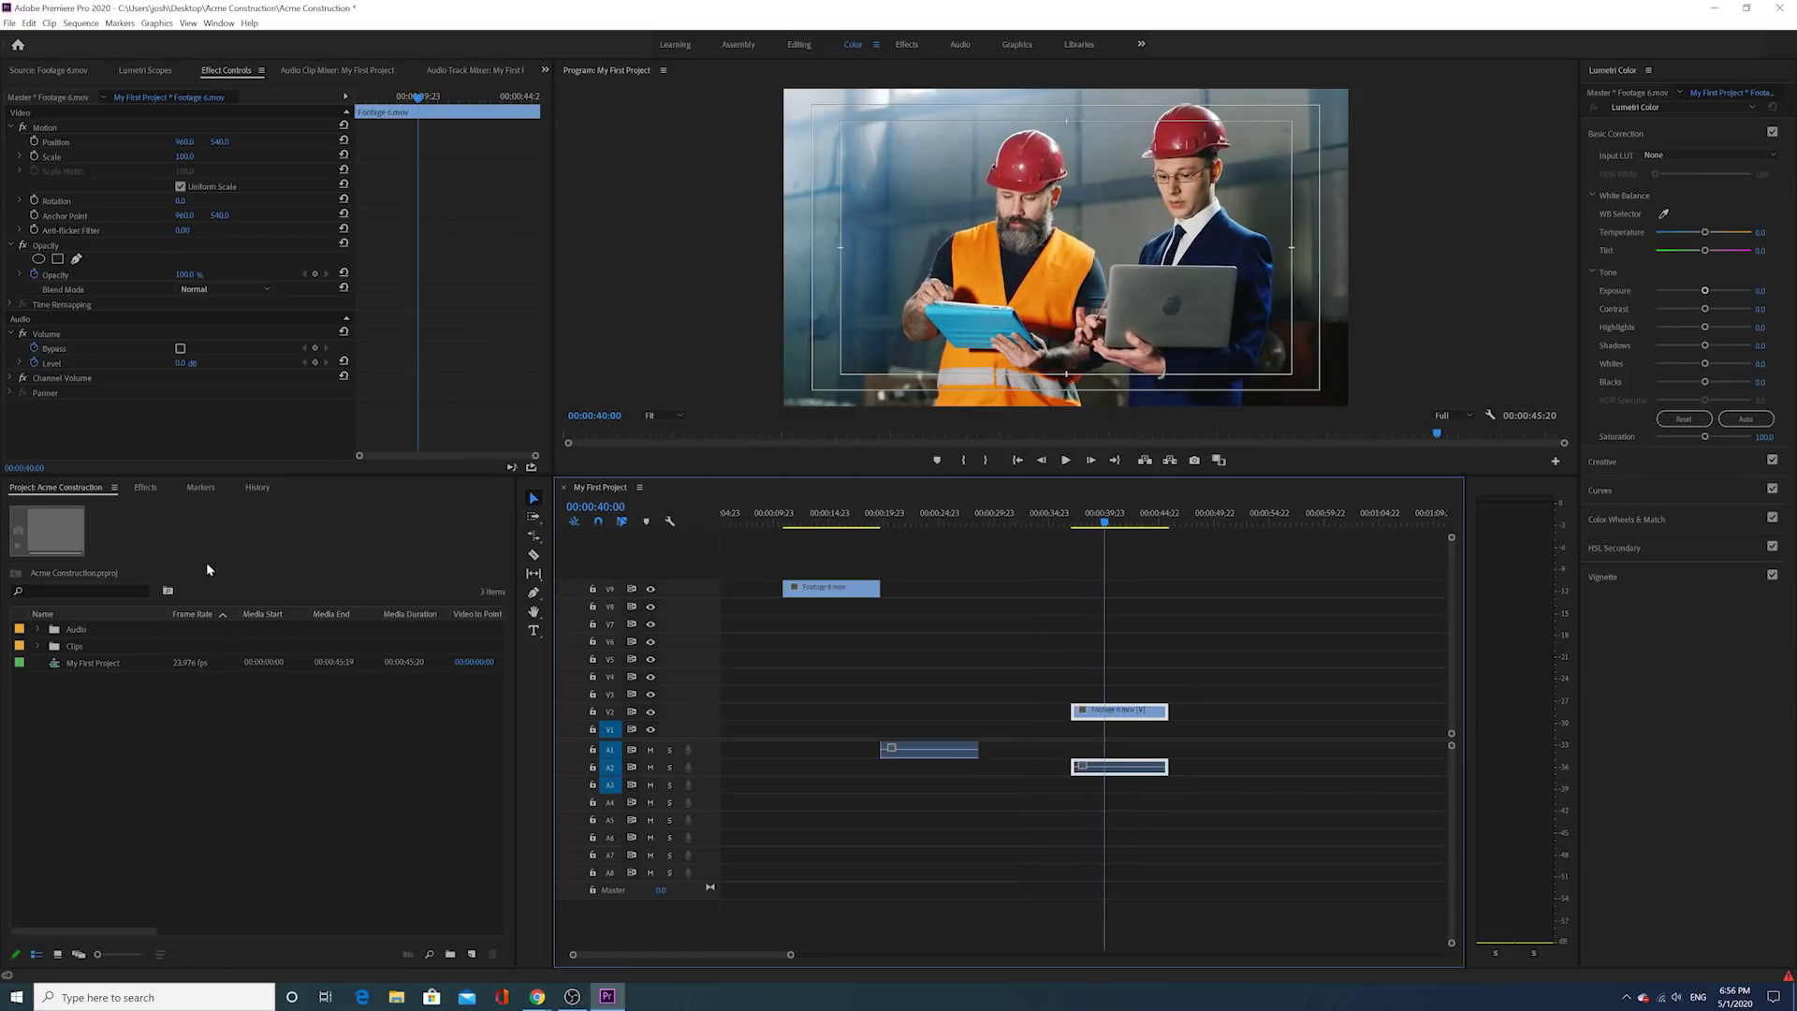
left_click(38, 646)
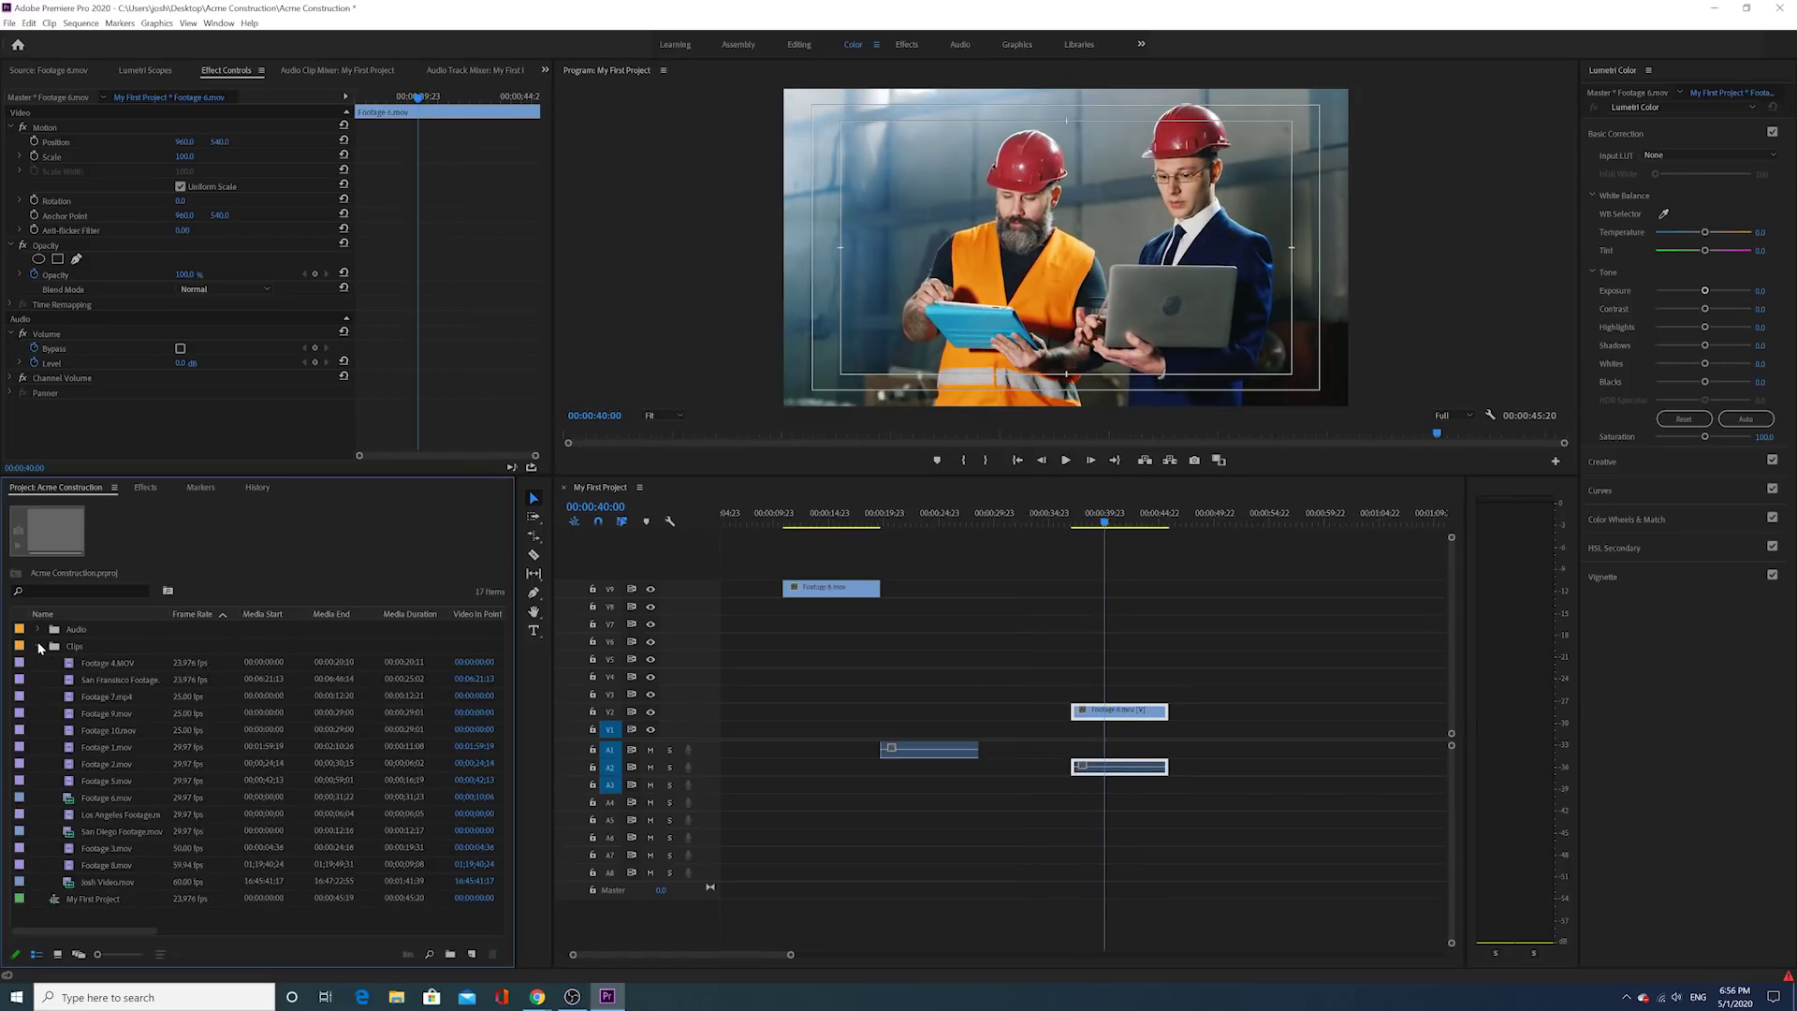
Step: Place San Fransisco Footage on V3 above Footage 6, trimmed to the same length
double_click(70, 680)
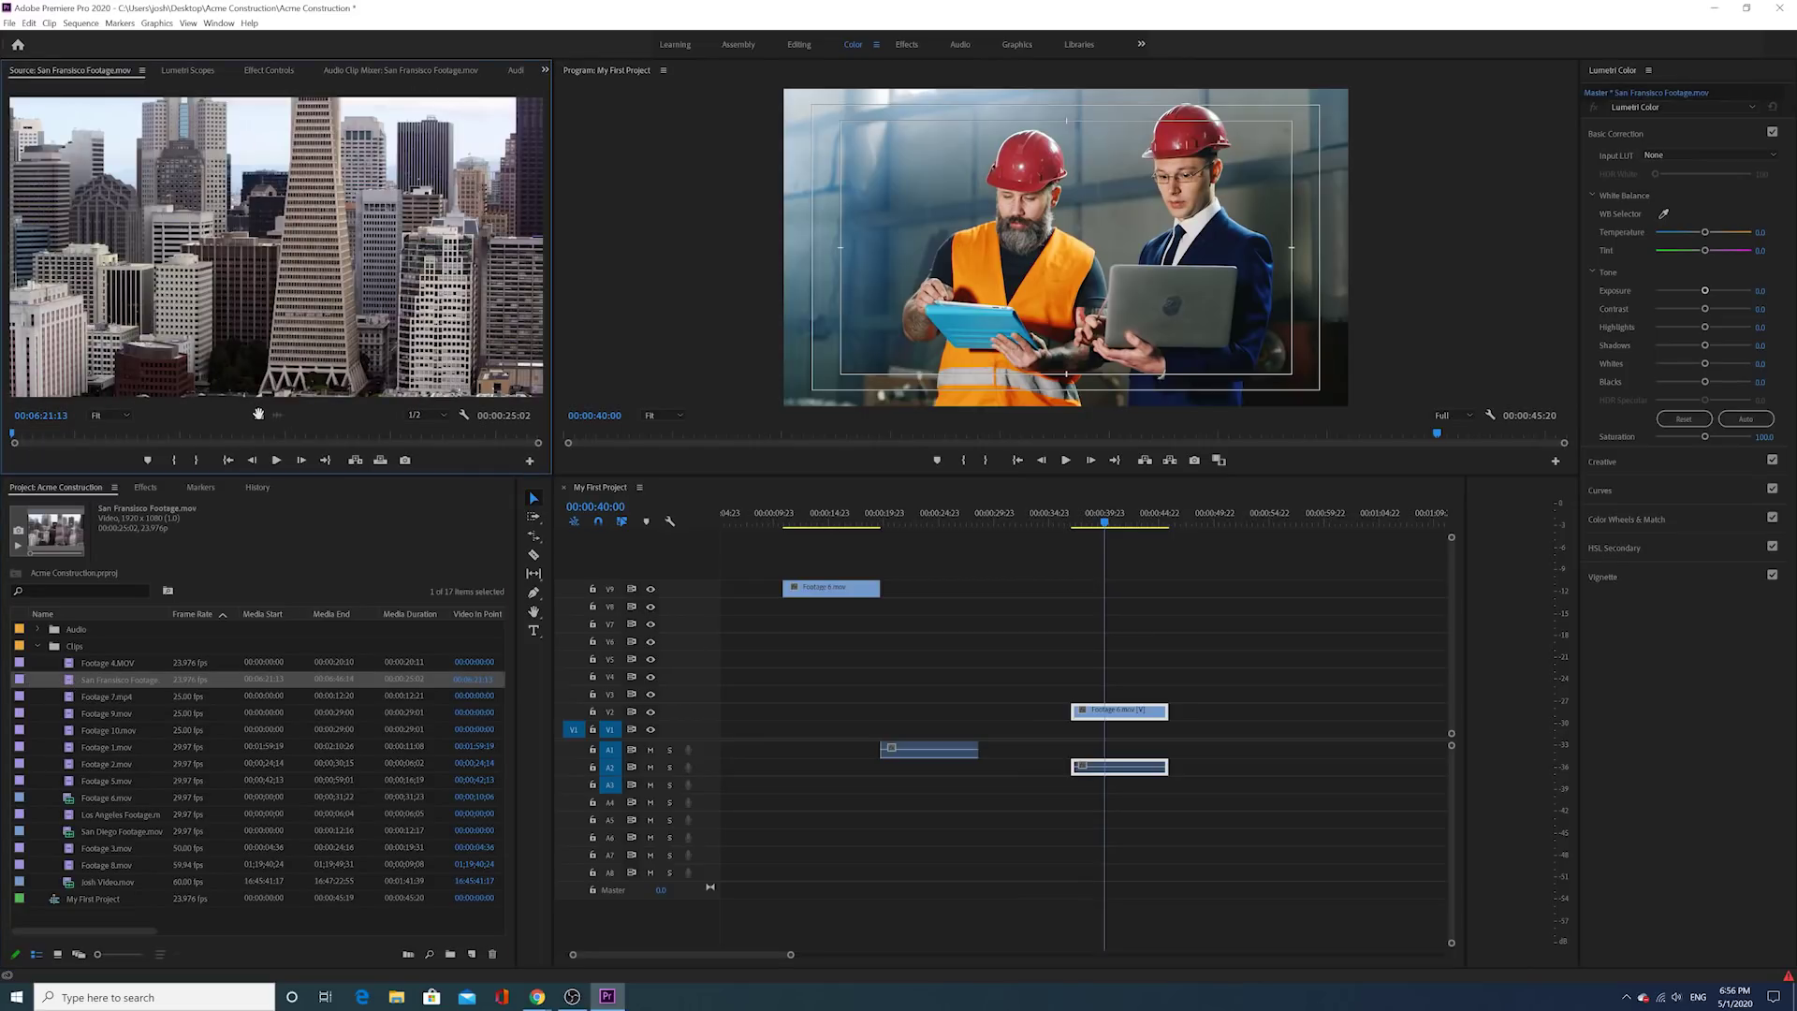
left_click_drag(849, 493, 1068, 691)
left_click_drag(1348, 693, 1166, 702)
scroll(1052, 586, "down", 2)
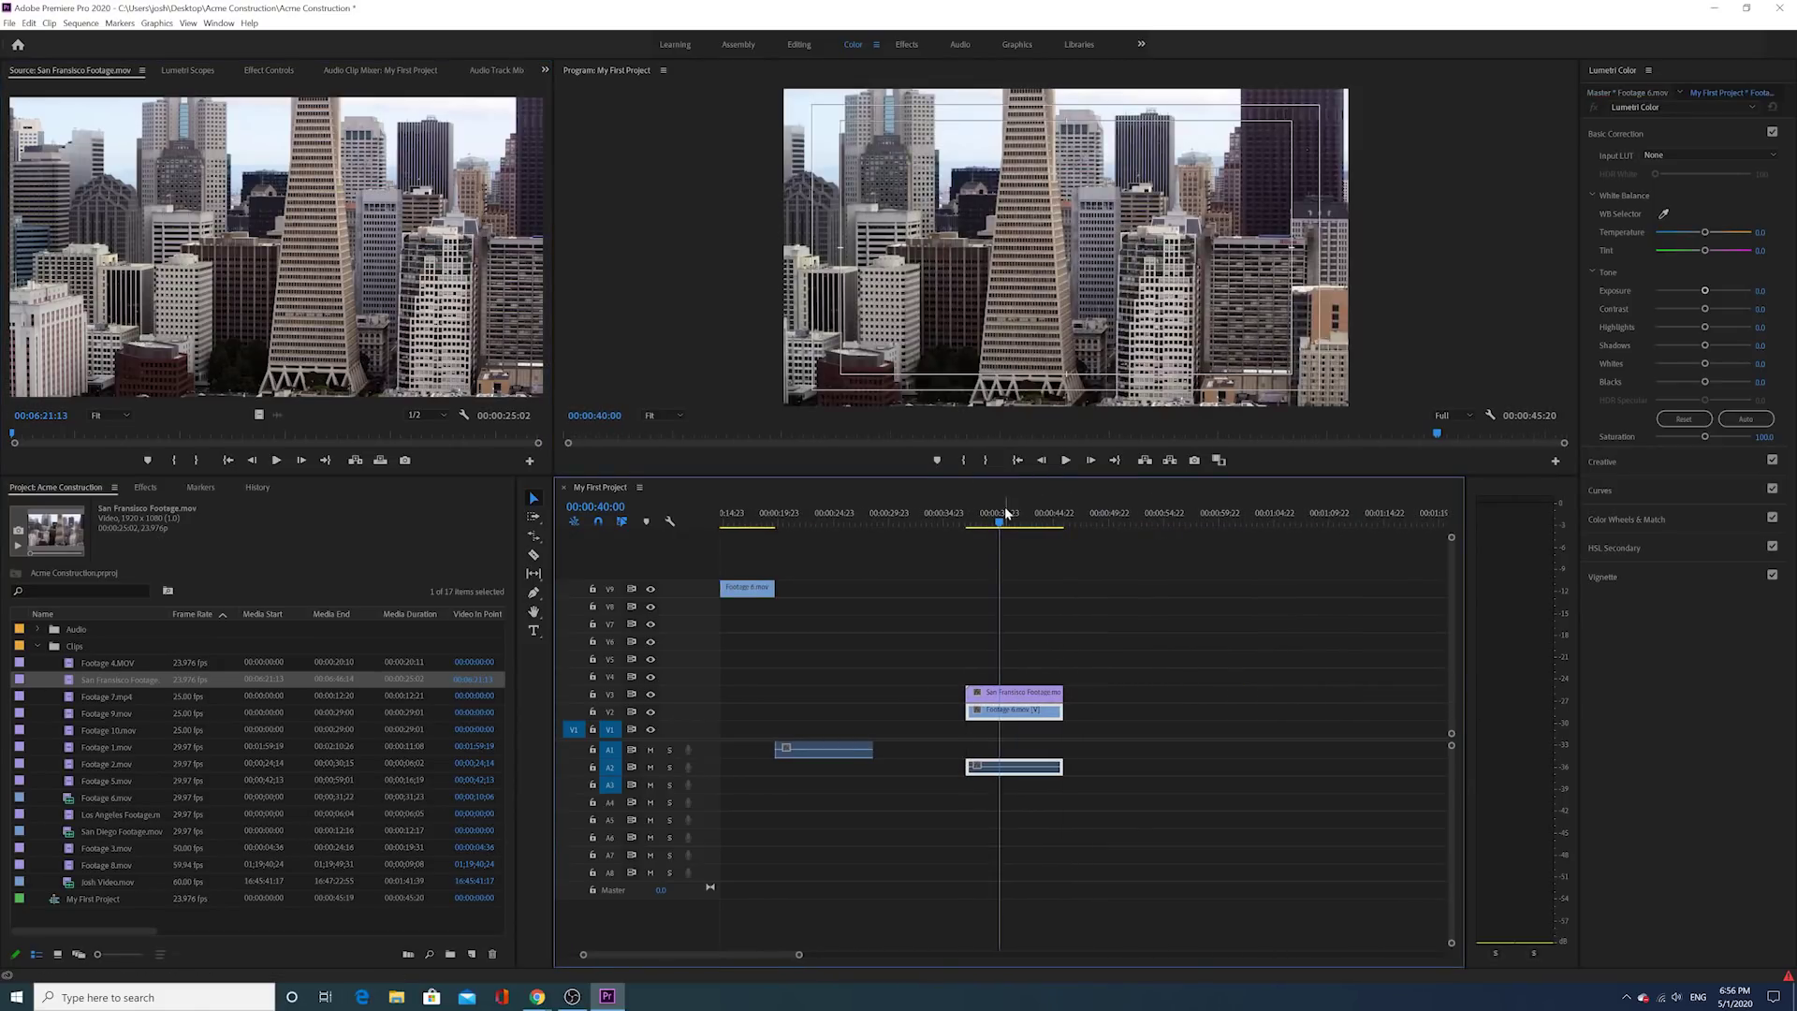
Step: Scrub through the stacked clips to check the overlay, then bring Josh Video into the sequence
left_click_drag(999, 521, 983, 529)
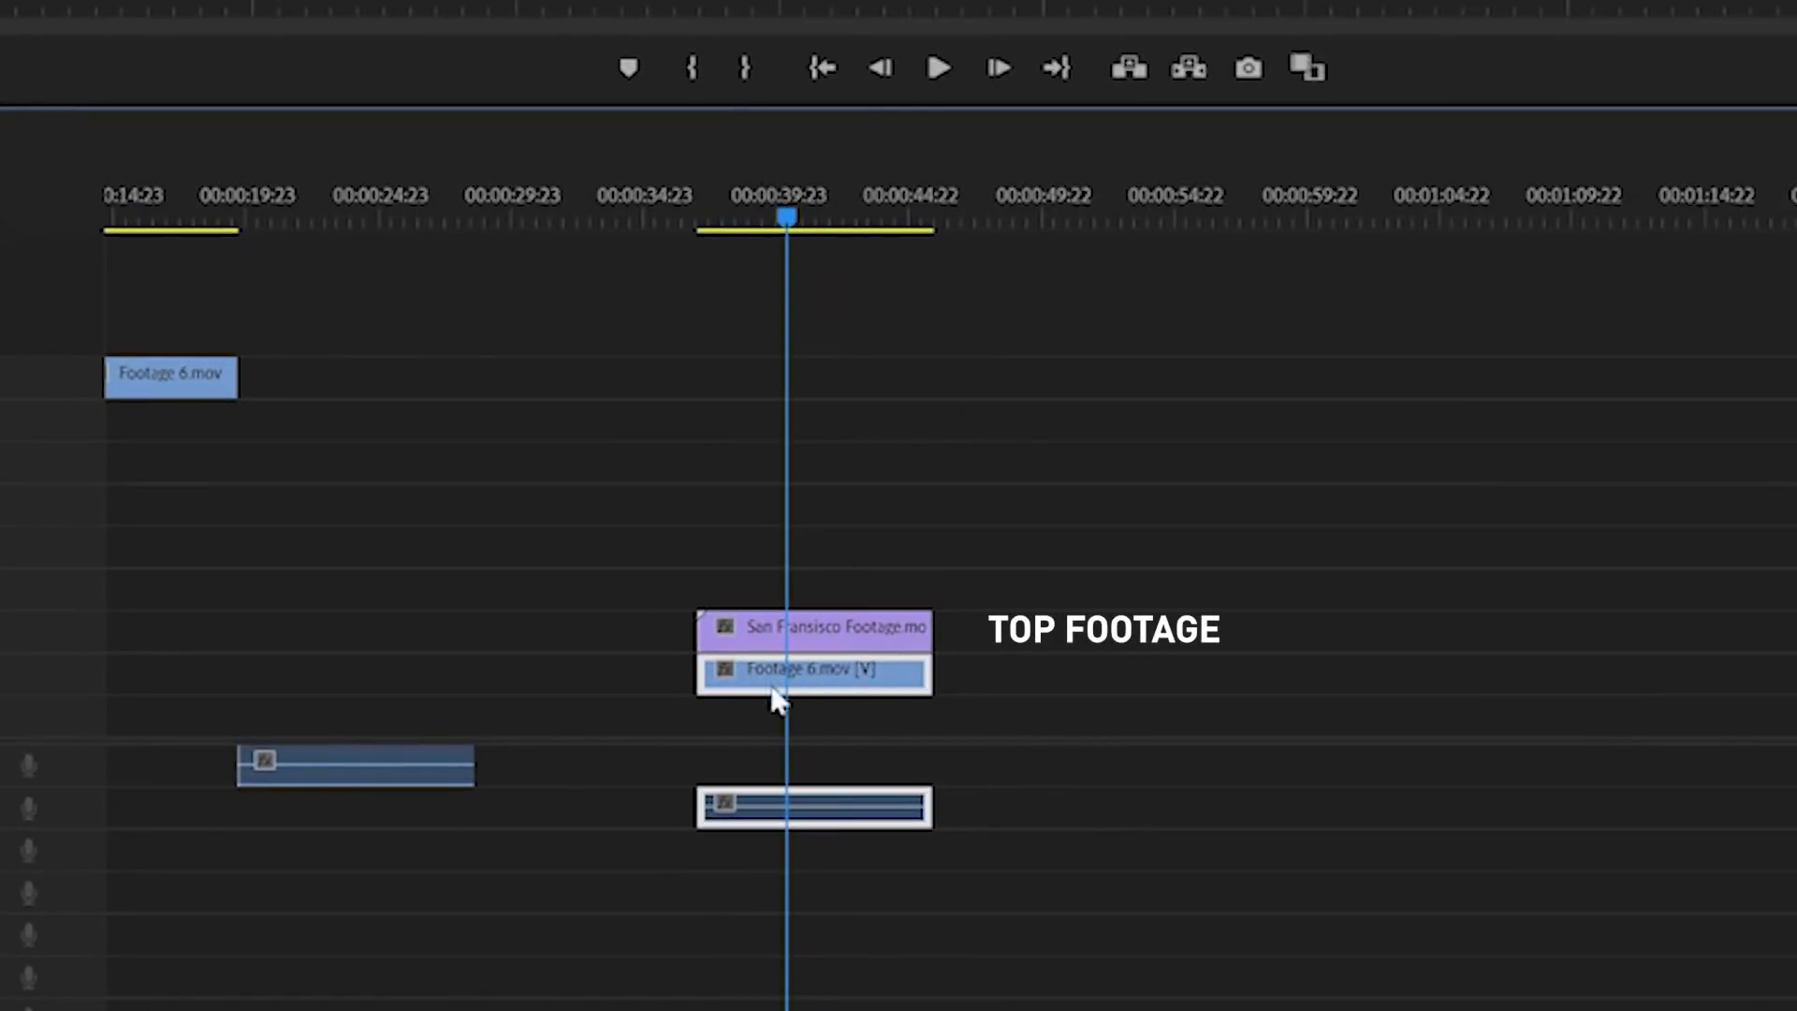
left_click_drag(784, 201, 864, 193)
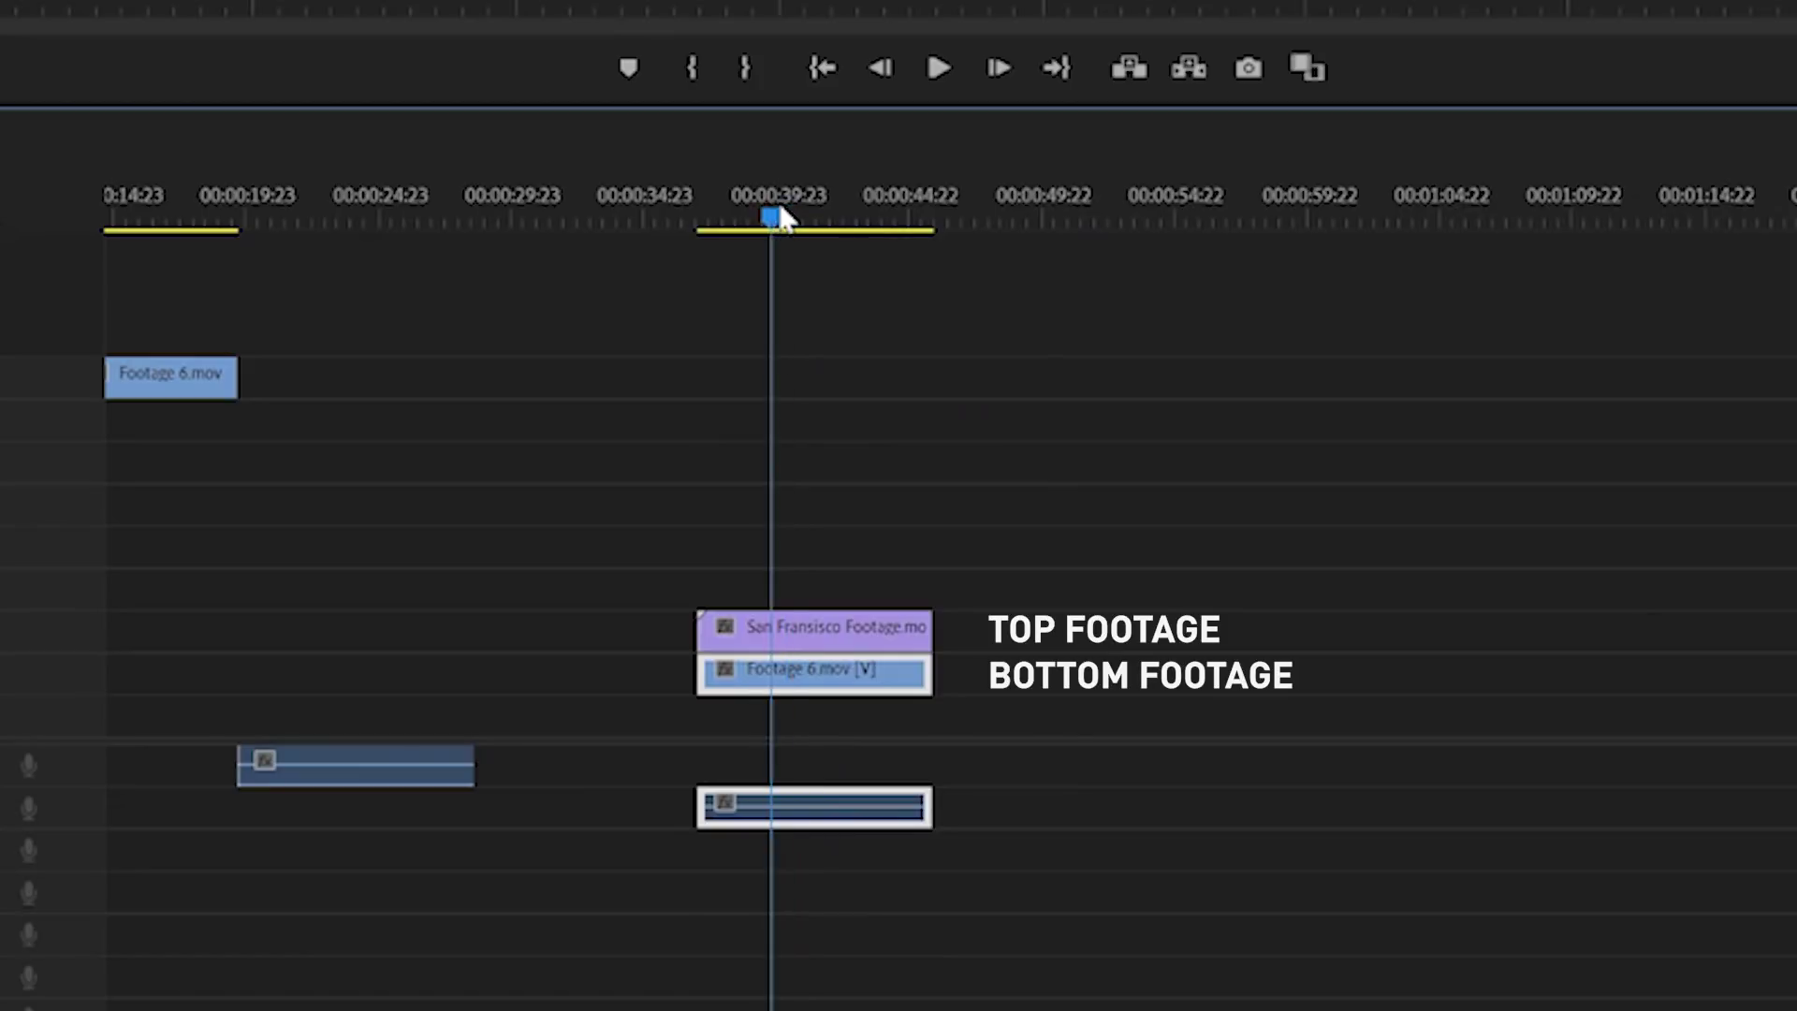
left_click_drag(1024, 494, 1005, 540)
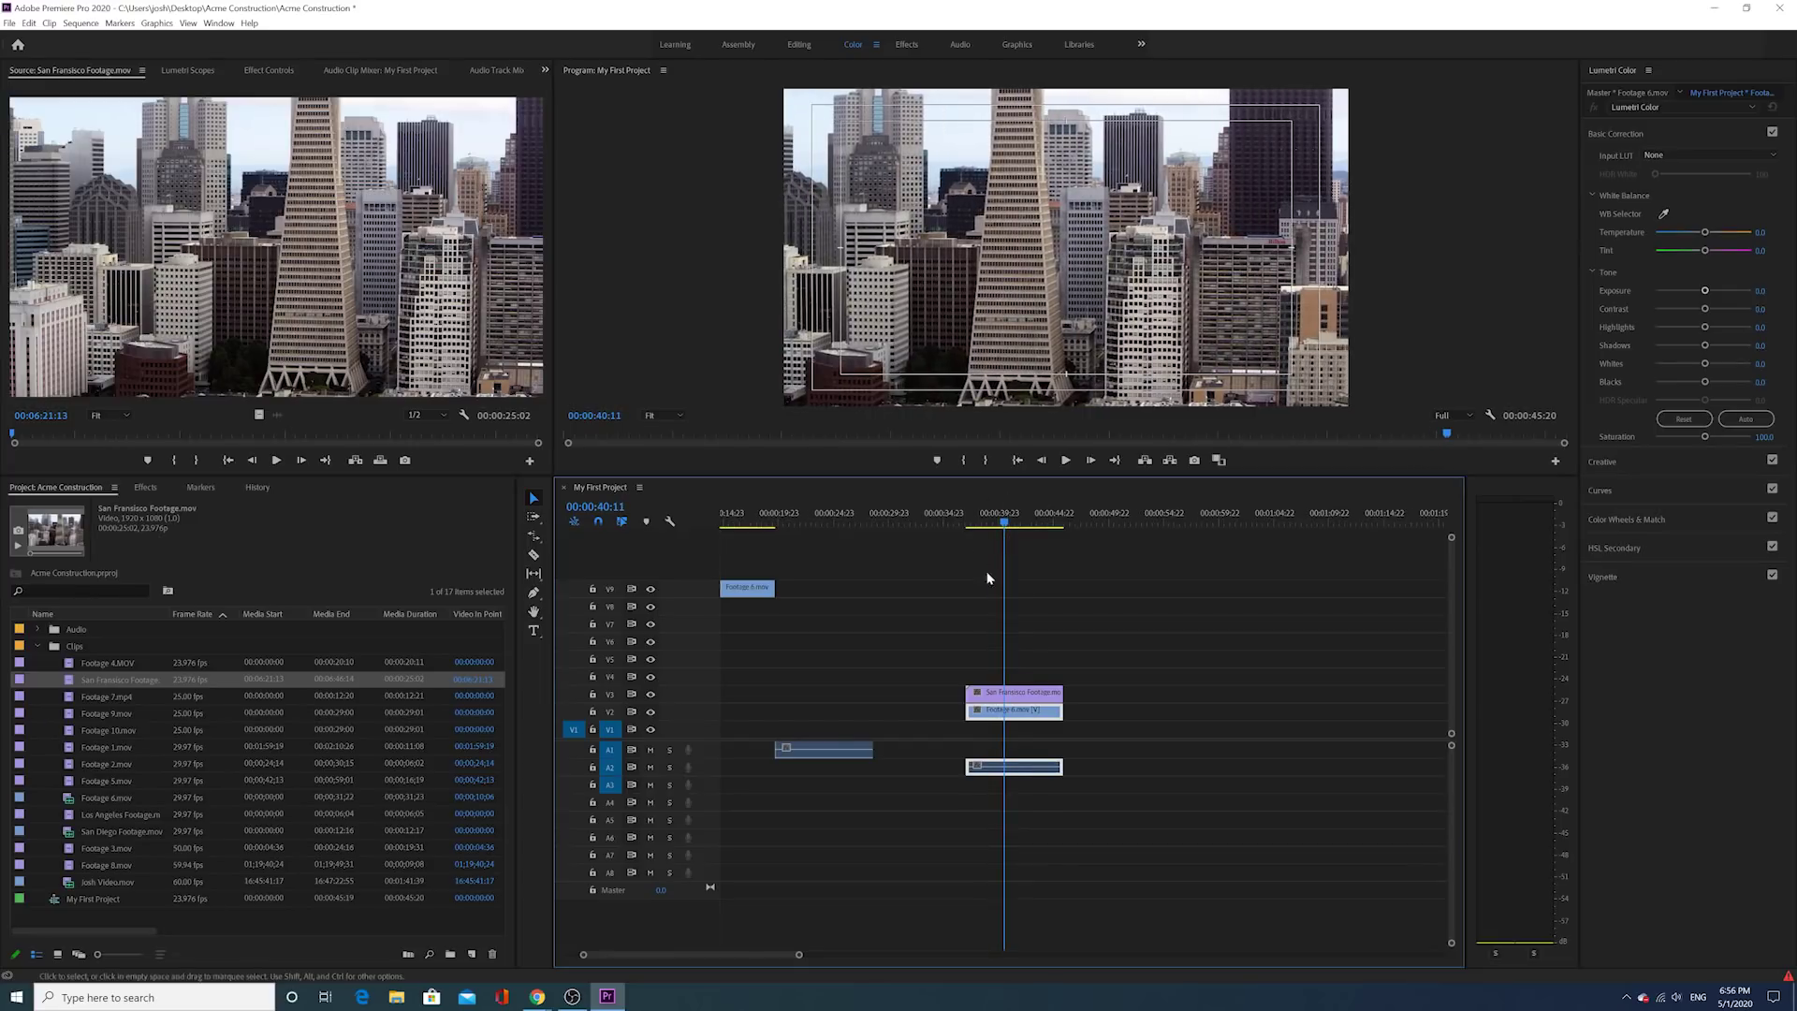
left_click_drag(72, 884, 1144, 758)
Step: Scroll the timeline to the Josh Video clip and briefly play the interview
scroll(1170, 655, "right", 1)
left_click_drag(1187, 515, 1232, 510)
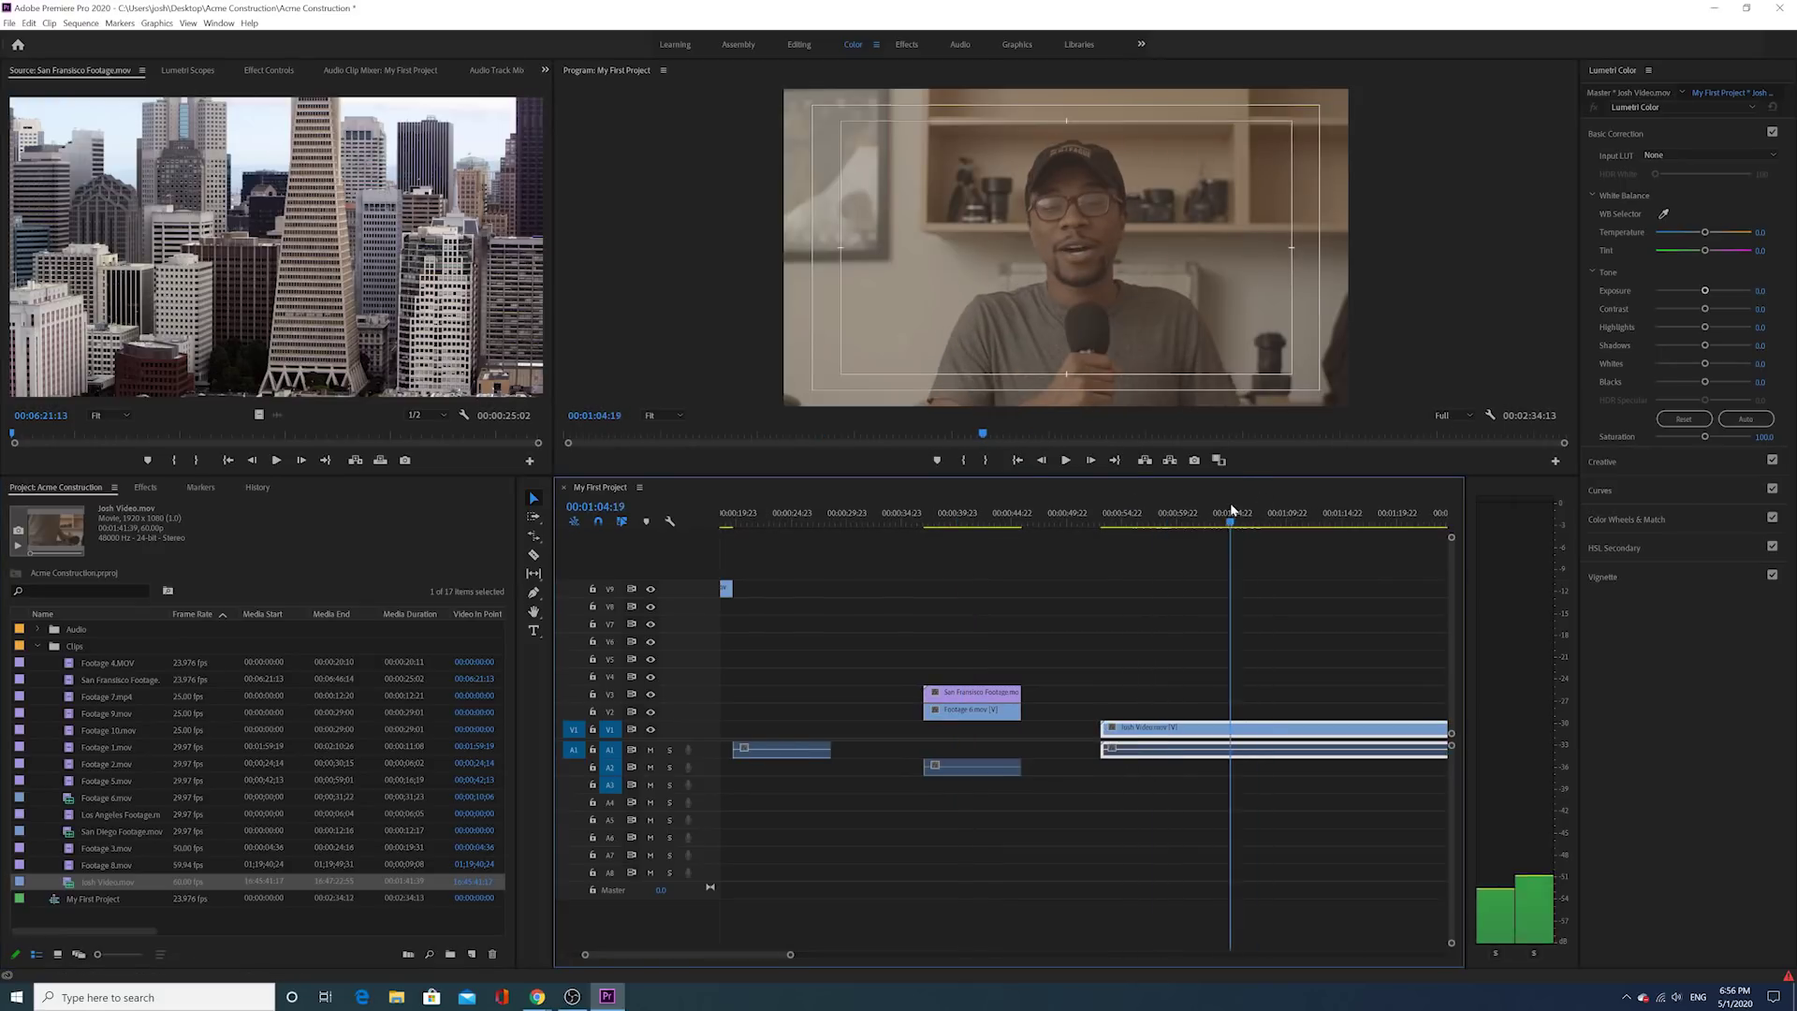
scroll(1234, 539, "right", 3)
left_click(1064, 460)
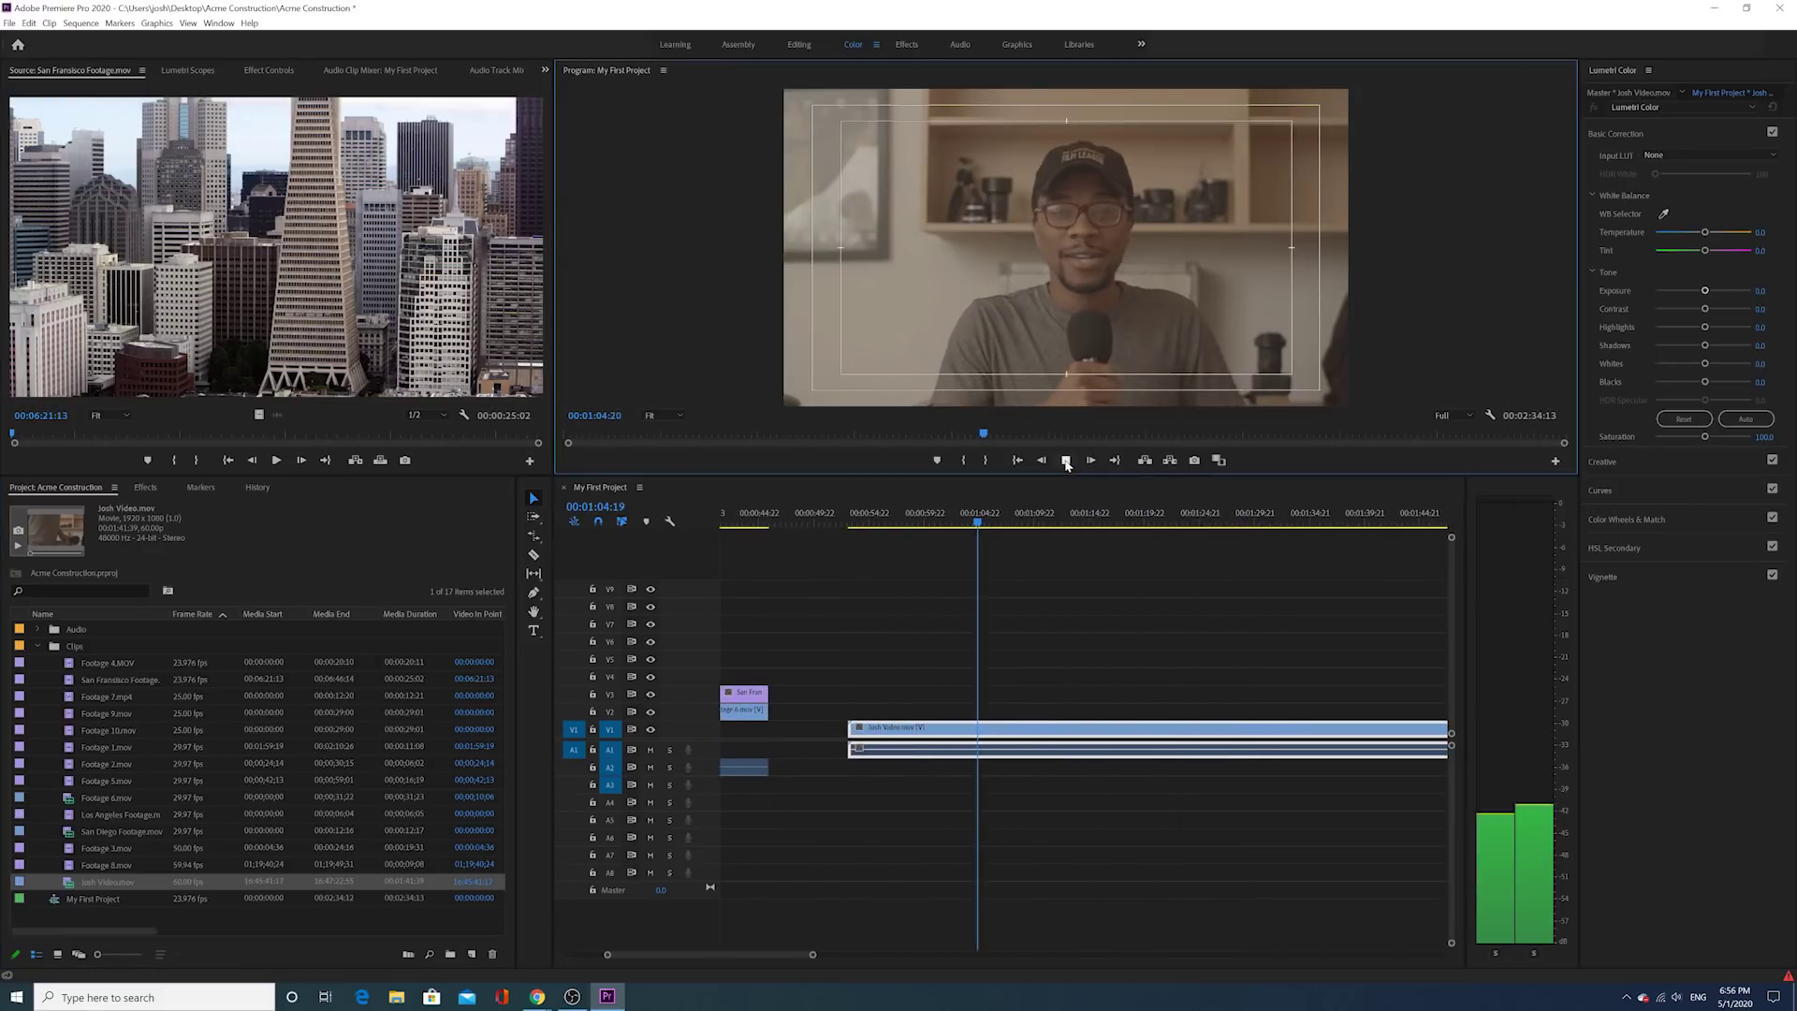
left_click(1064, 461)
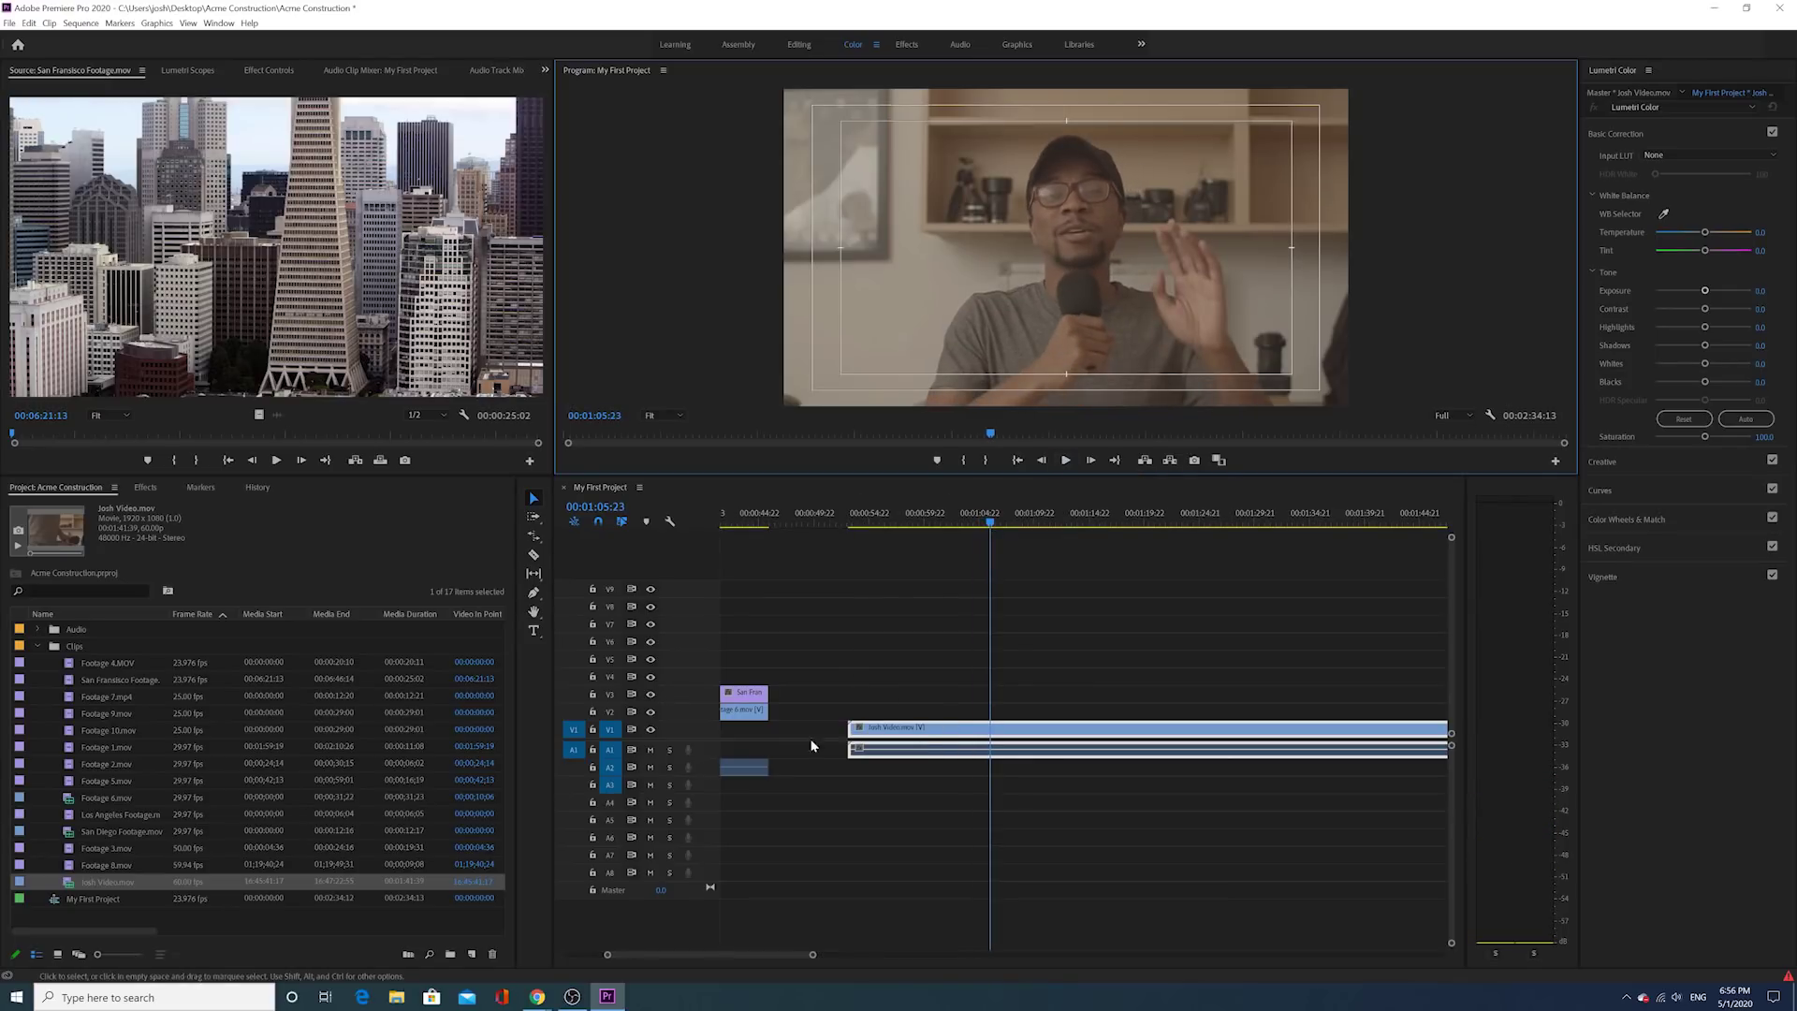
Step: Place San Diego Footage above Josh Video near 00:00:59, then set the playhead to 00:01:03:06
left_click(72, 836)
left_click_drag(72, 836, 941, 771)
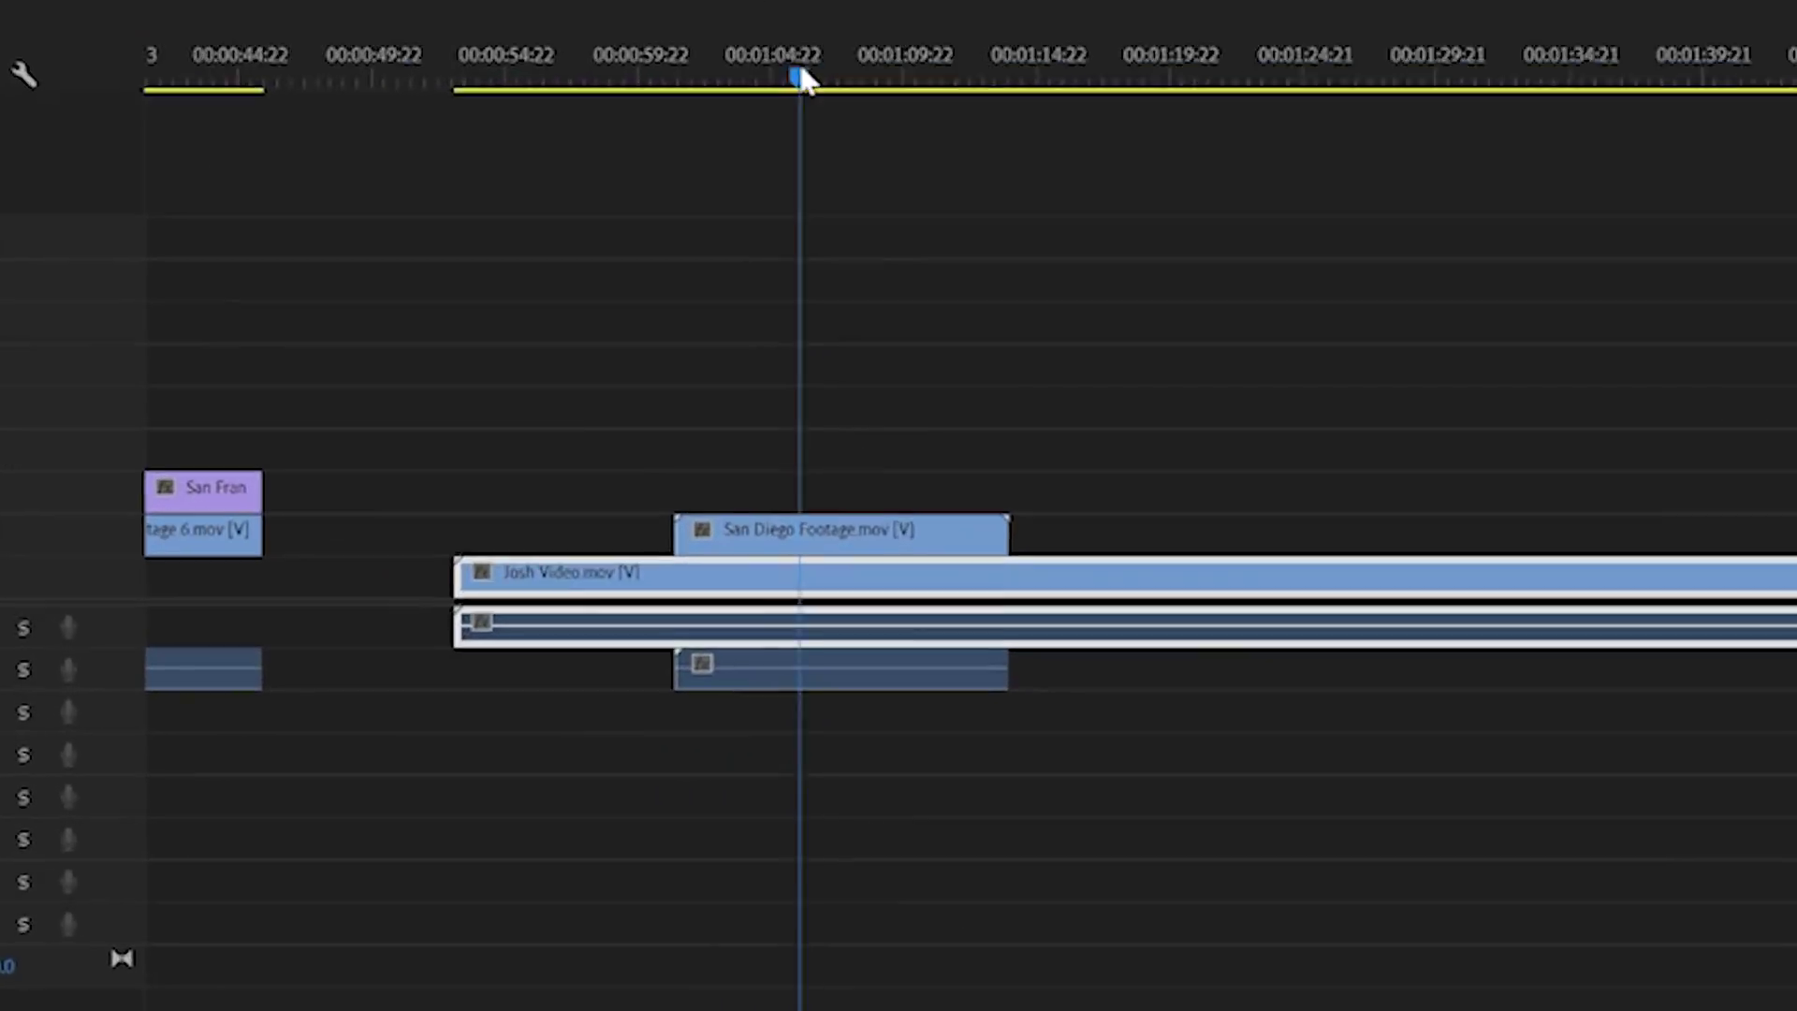
left_click_drag(991, 518, 965, 537)
left_click_drag(682, 13, 661, 4)
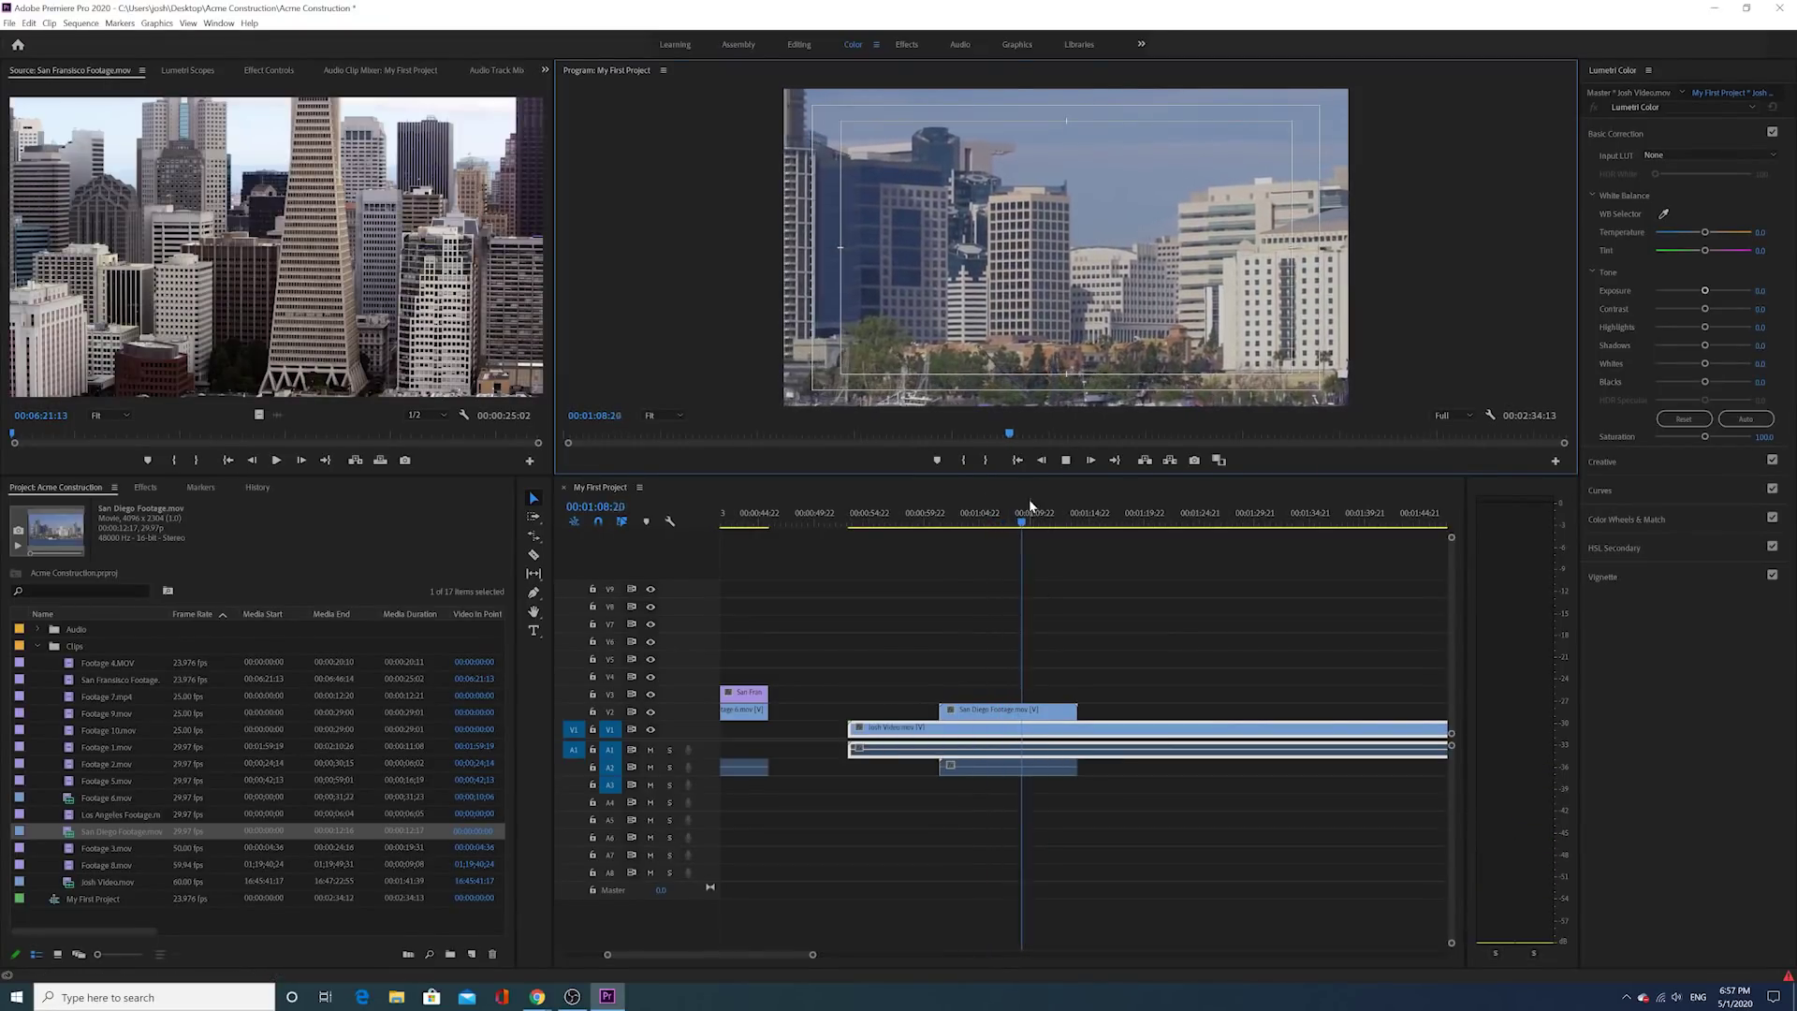
left_click(962, 525)
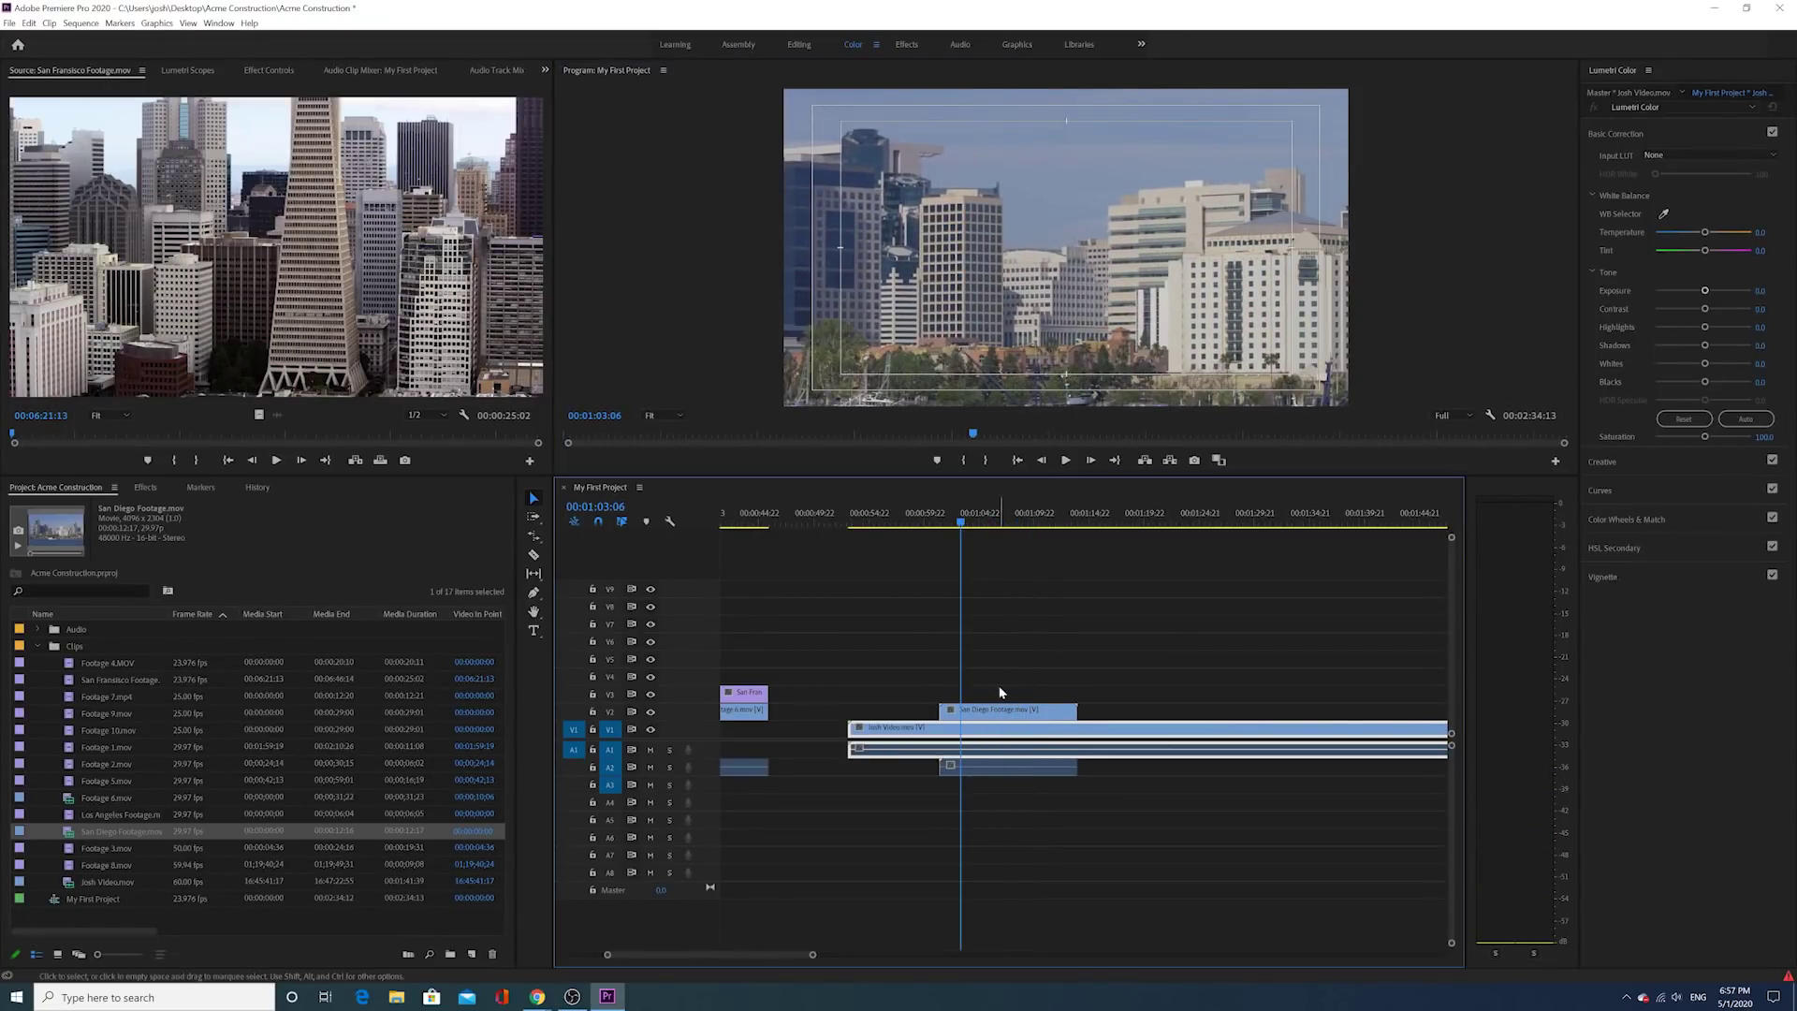
key("space")
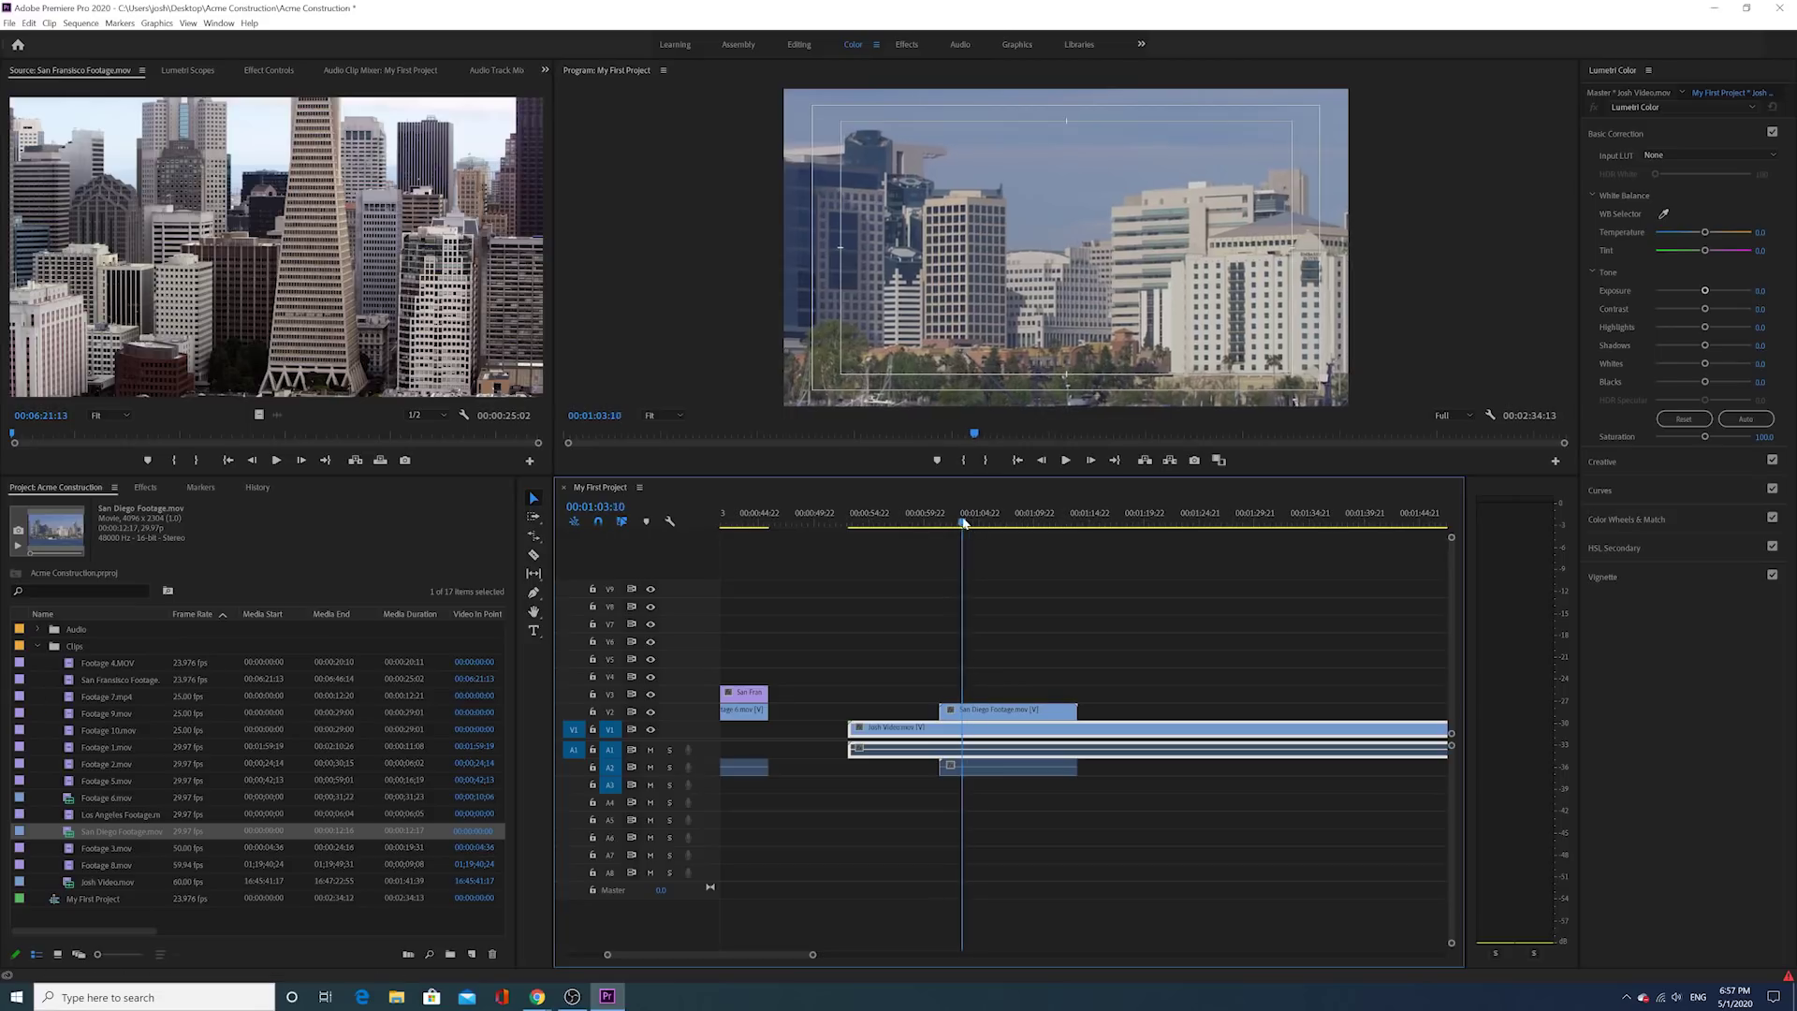
mouse_move(971, 525)
left_mouse_down()
mouse_move(952, 535)
mouse_move(1025, 508)
mouse_move(951, 542)
left_mouse_up()
left_click(1066, 461)
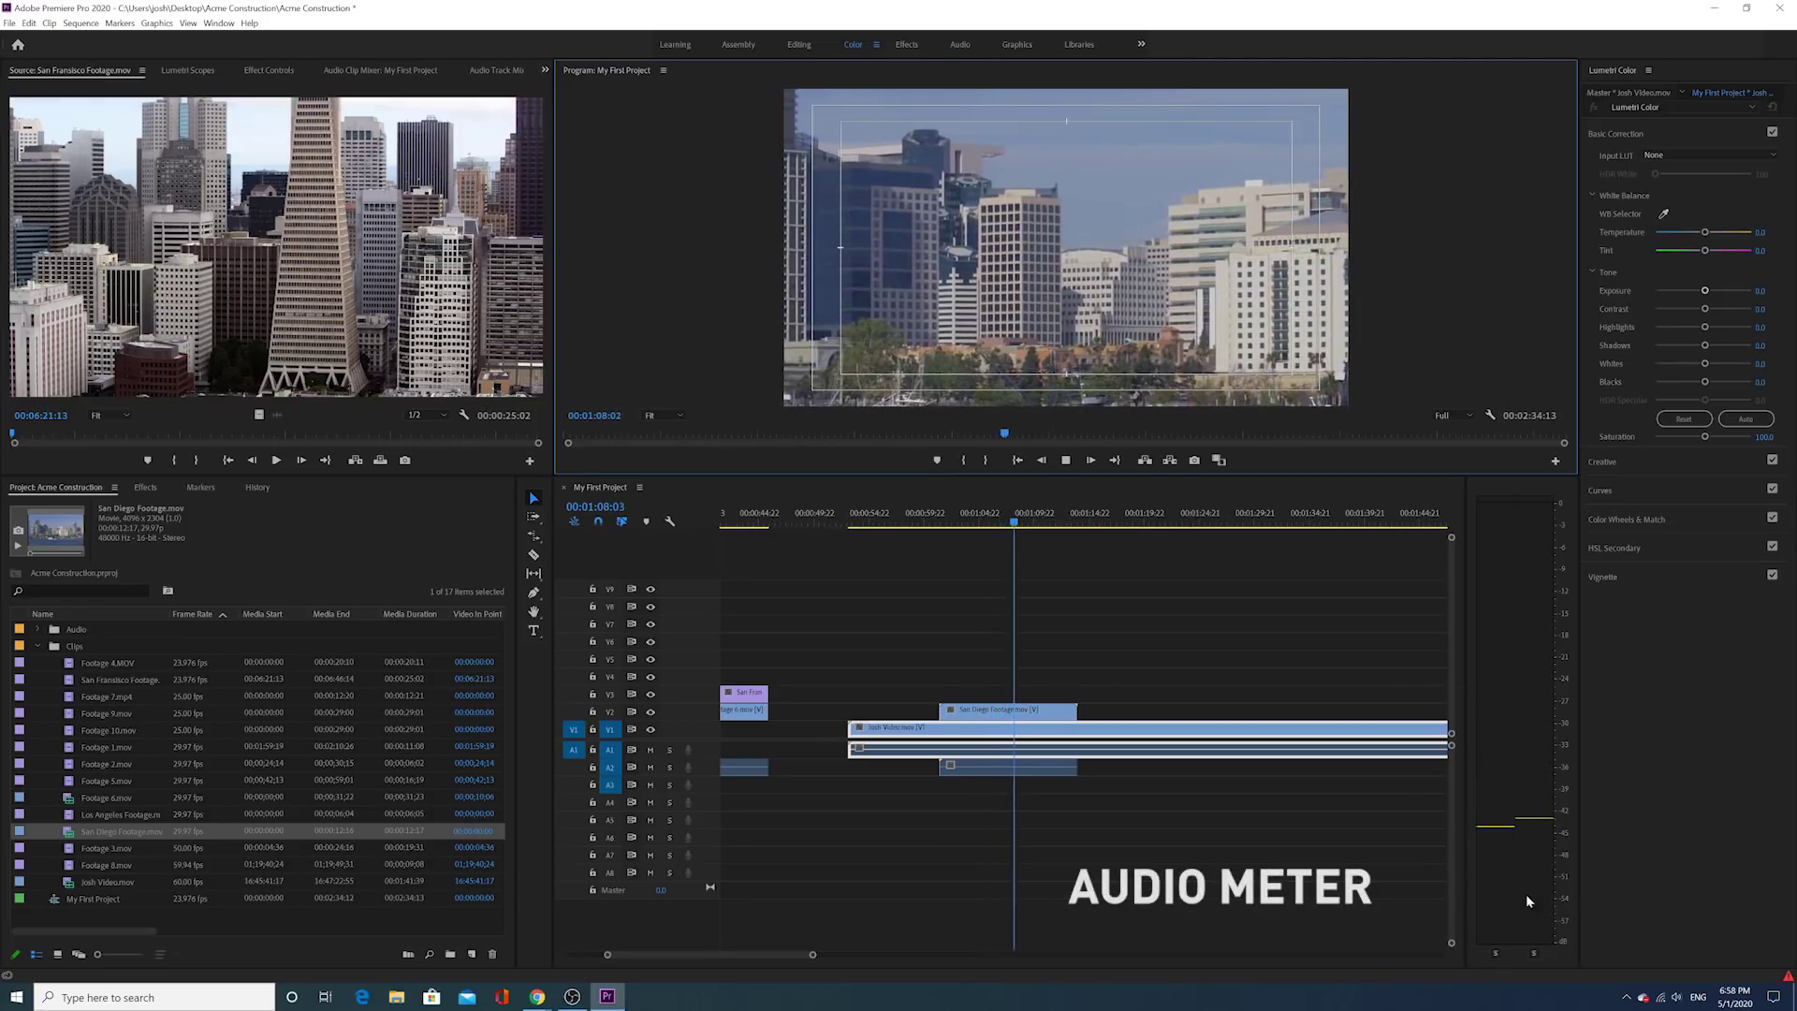
left_click_drag(1007, 535, 958, 537)
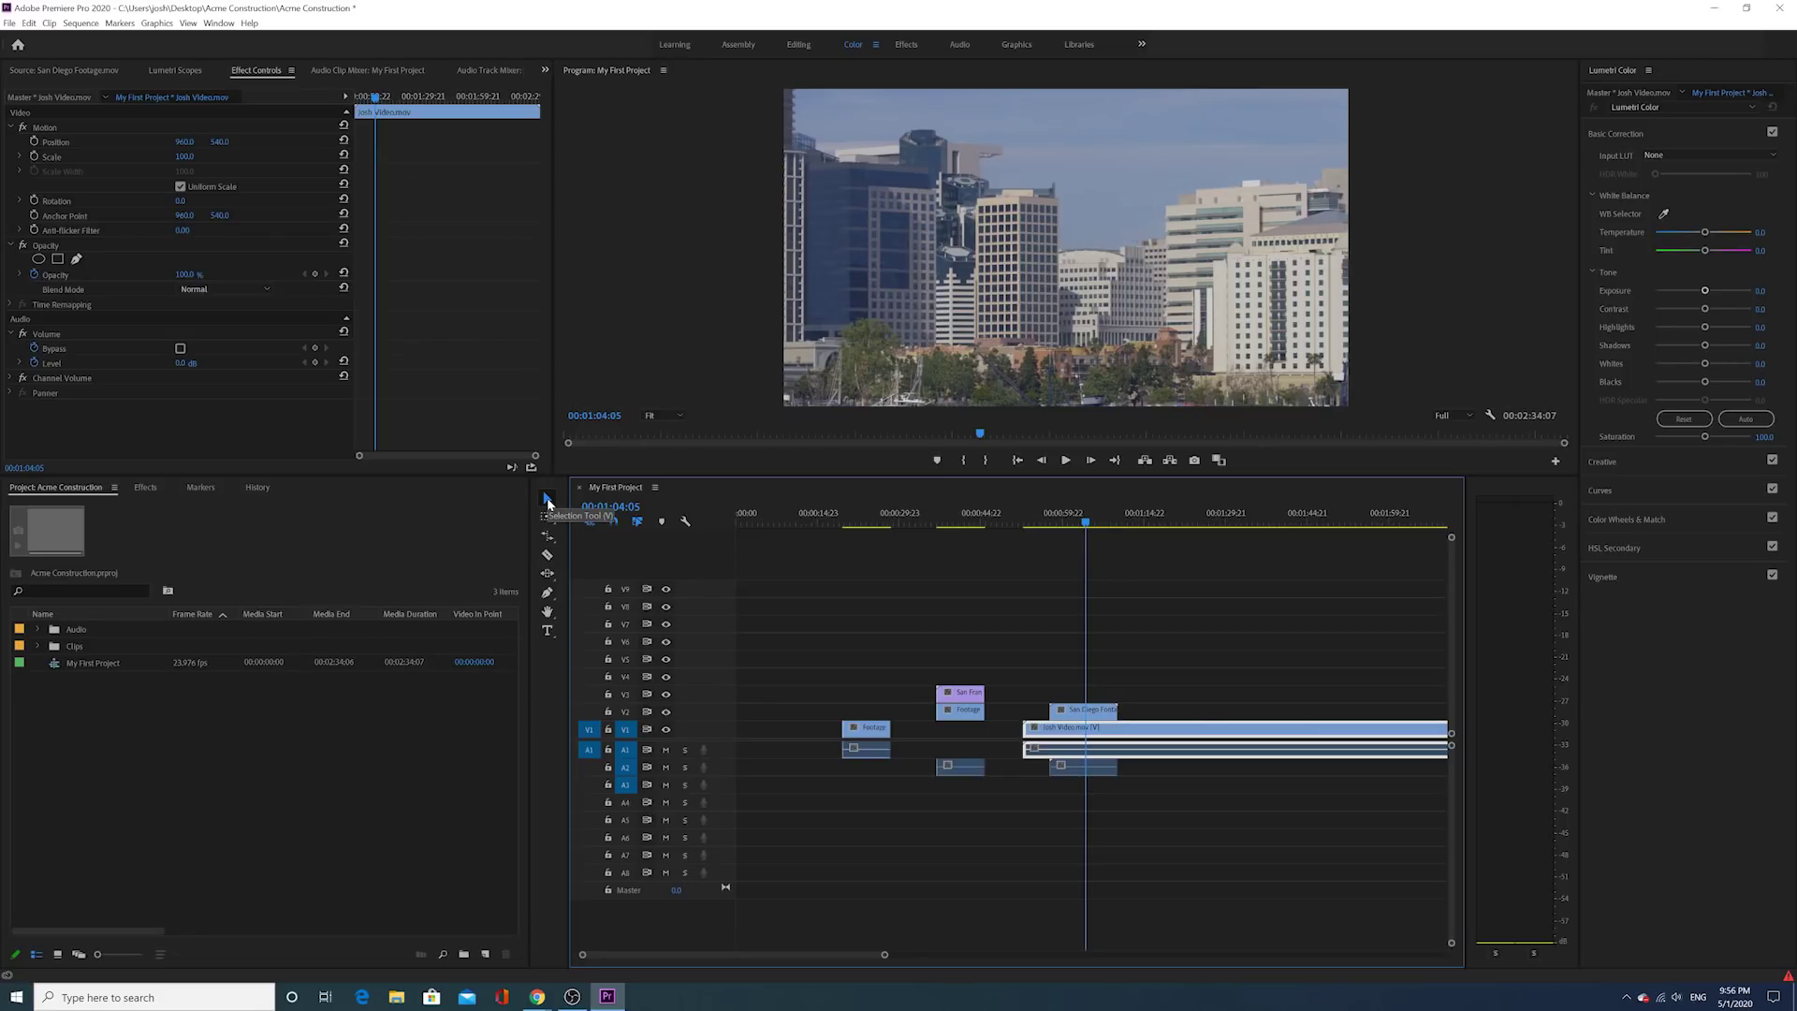
Step: Move Josh Video past the San Diego clip, then retrim San Diego's end and start edges
left_click_drag(1084, 710, 1210, 732)
left_click(1079, 523)
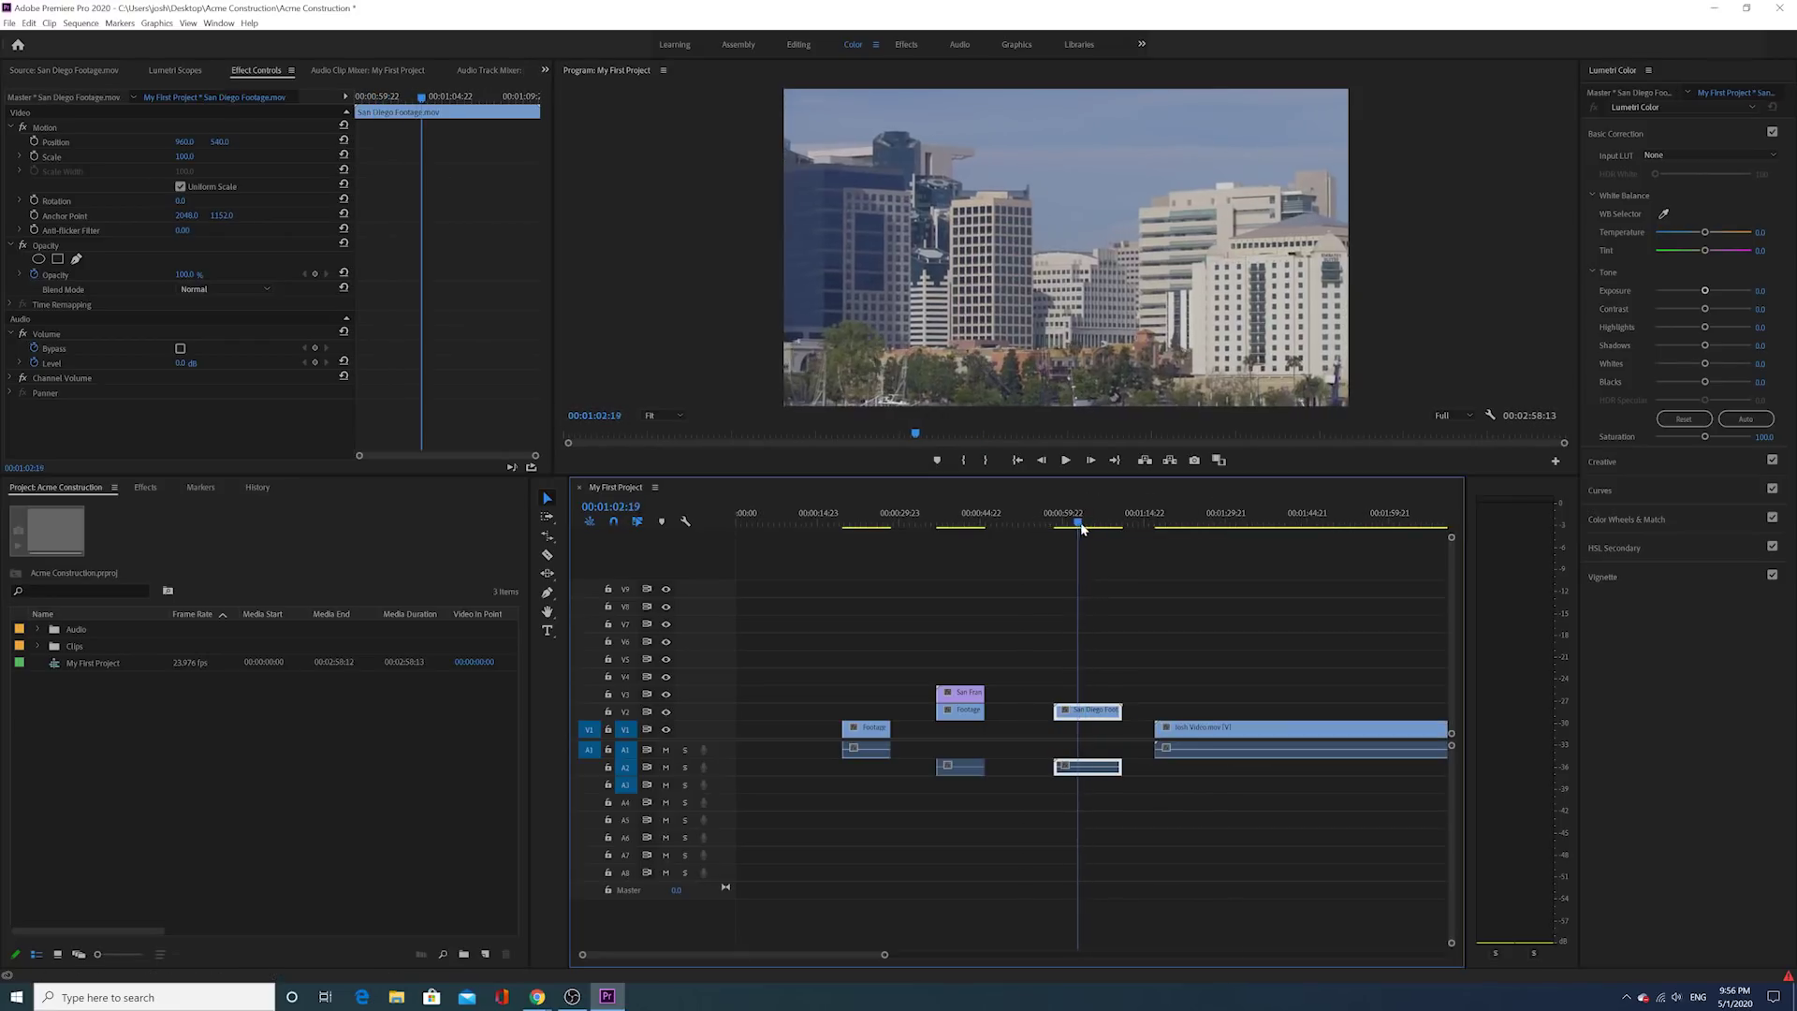
left_click_drag(1116, 711, 1112, 716)
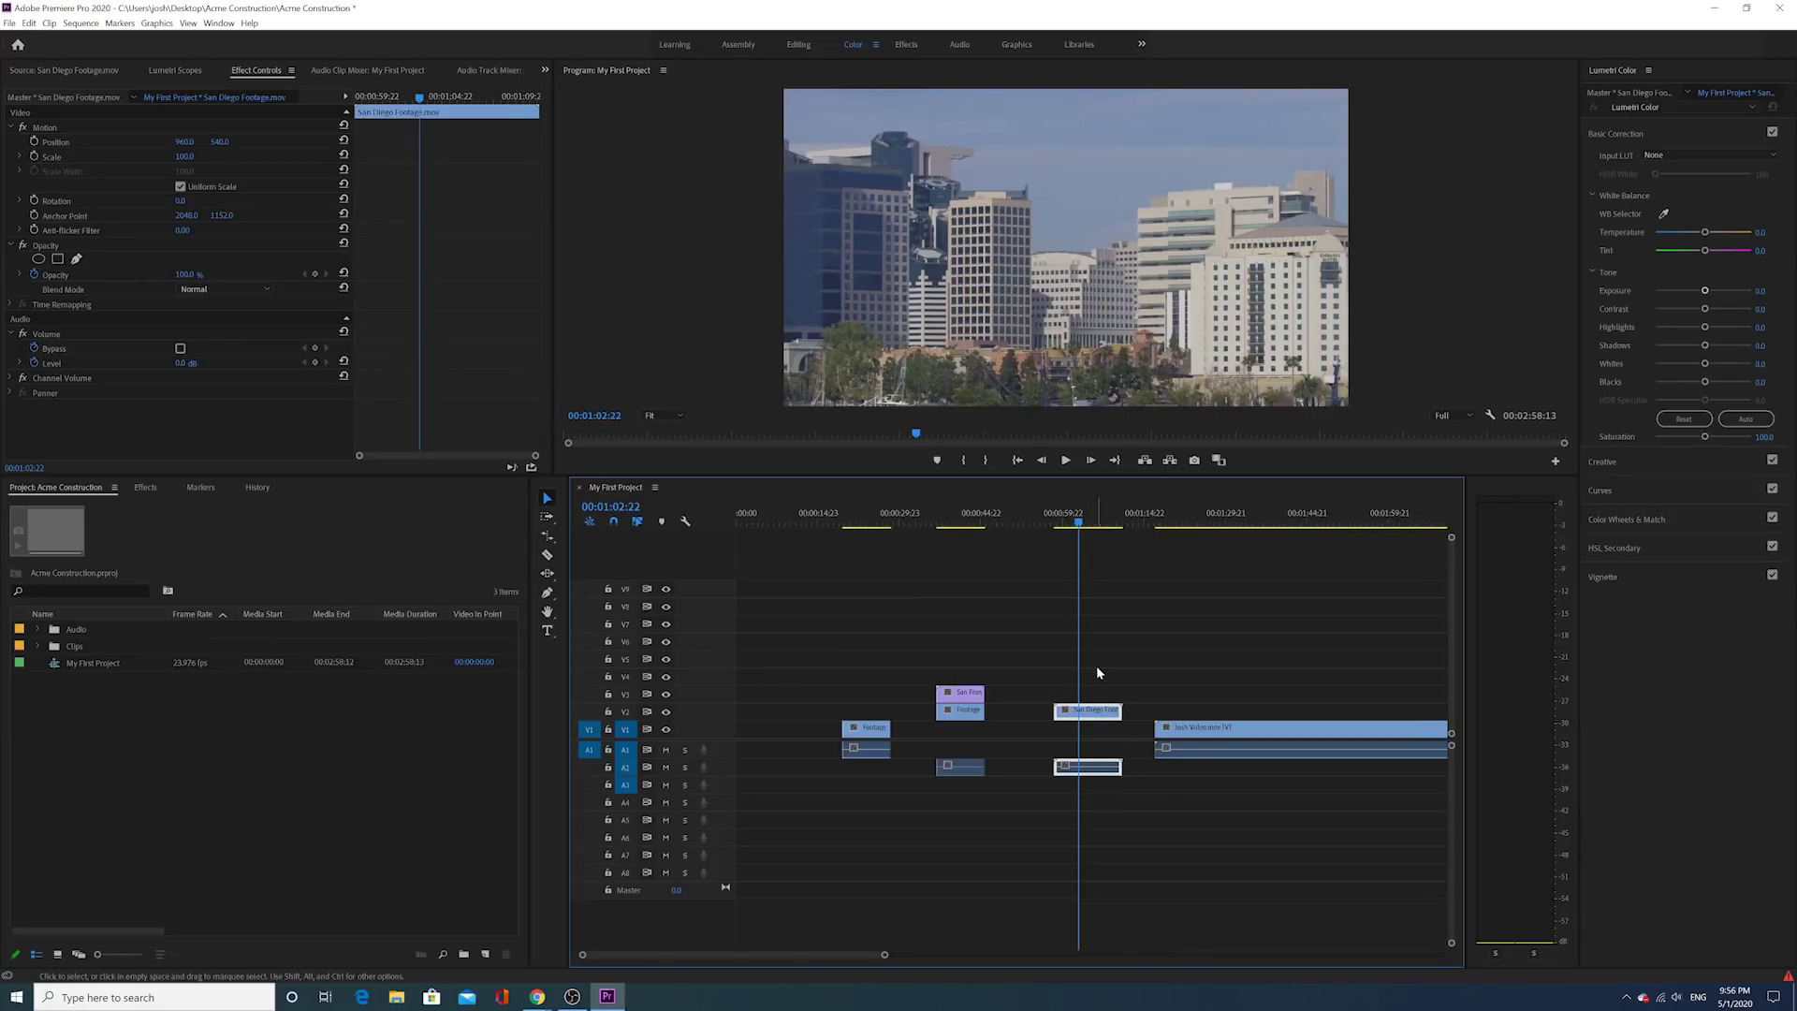
left_click(1061, 711)
left_click_drag(1061, 711, 1122, 712)
left_click(1073, 711)
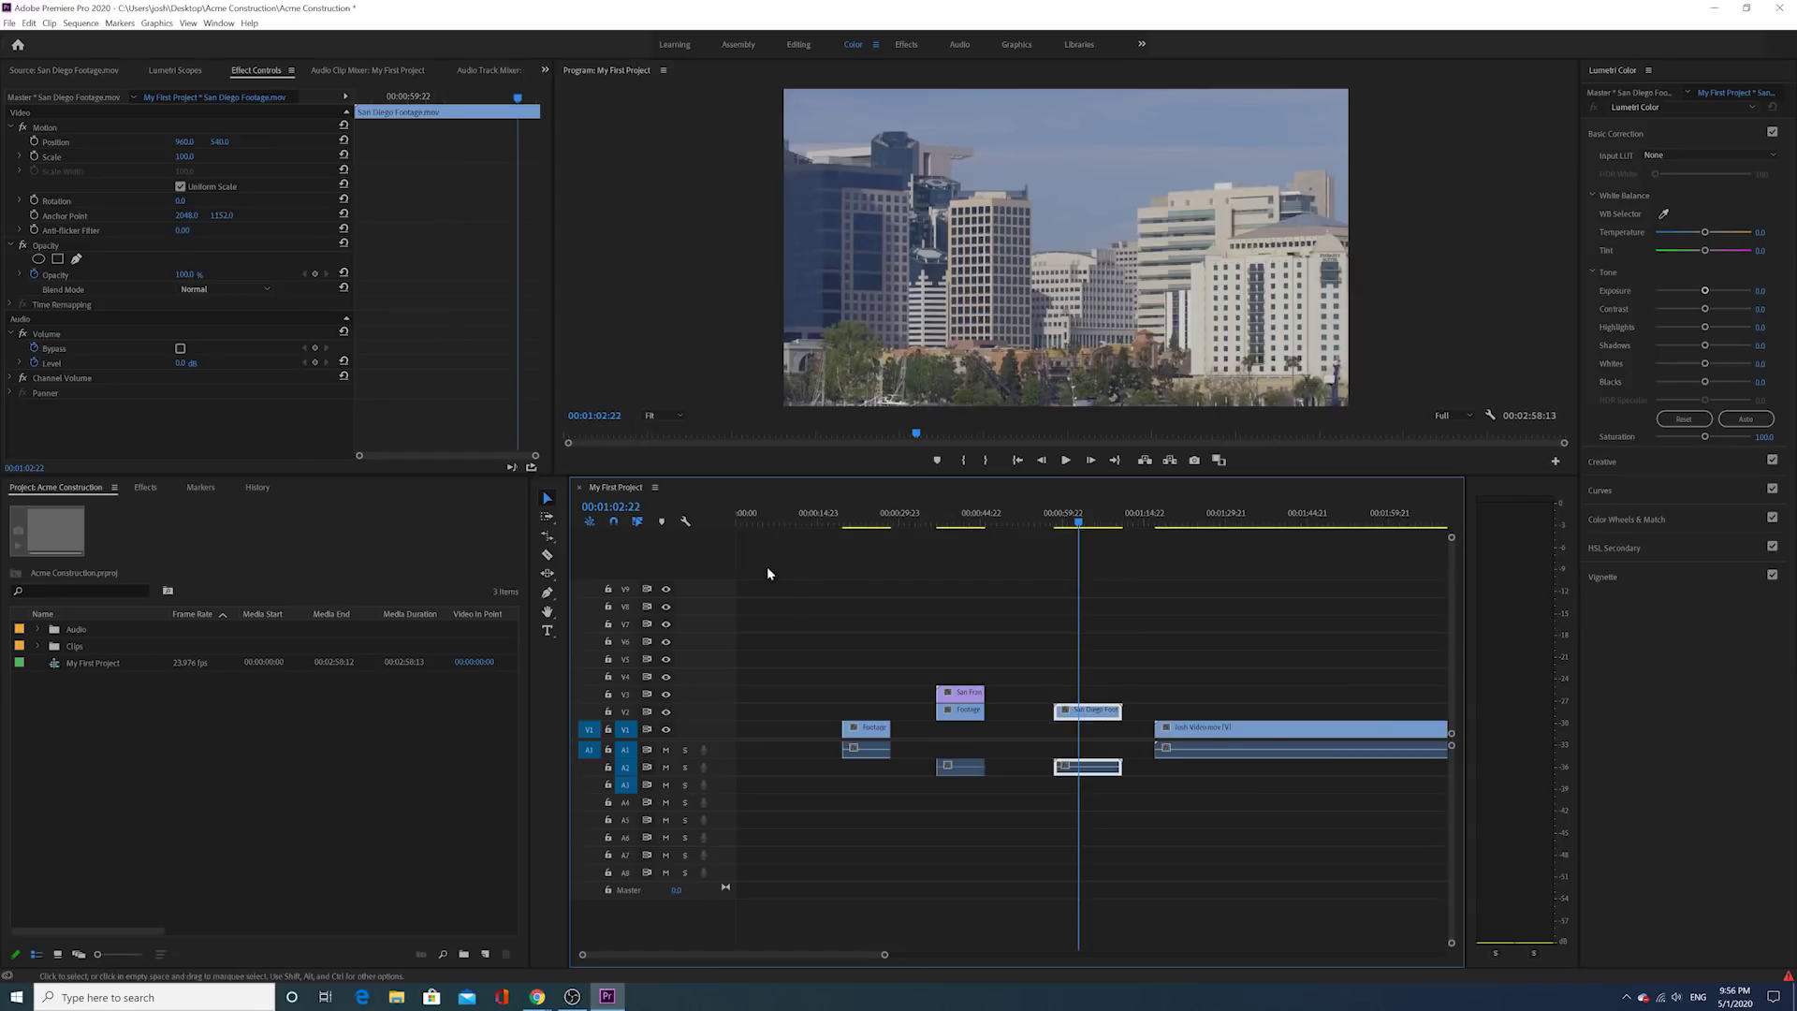
Step: Split the San Diego clip with the Razor tool and shift a cut piece along its track
left_click(548, 557)
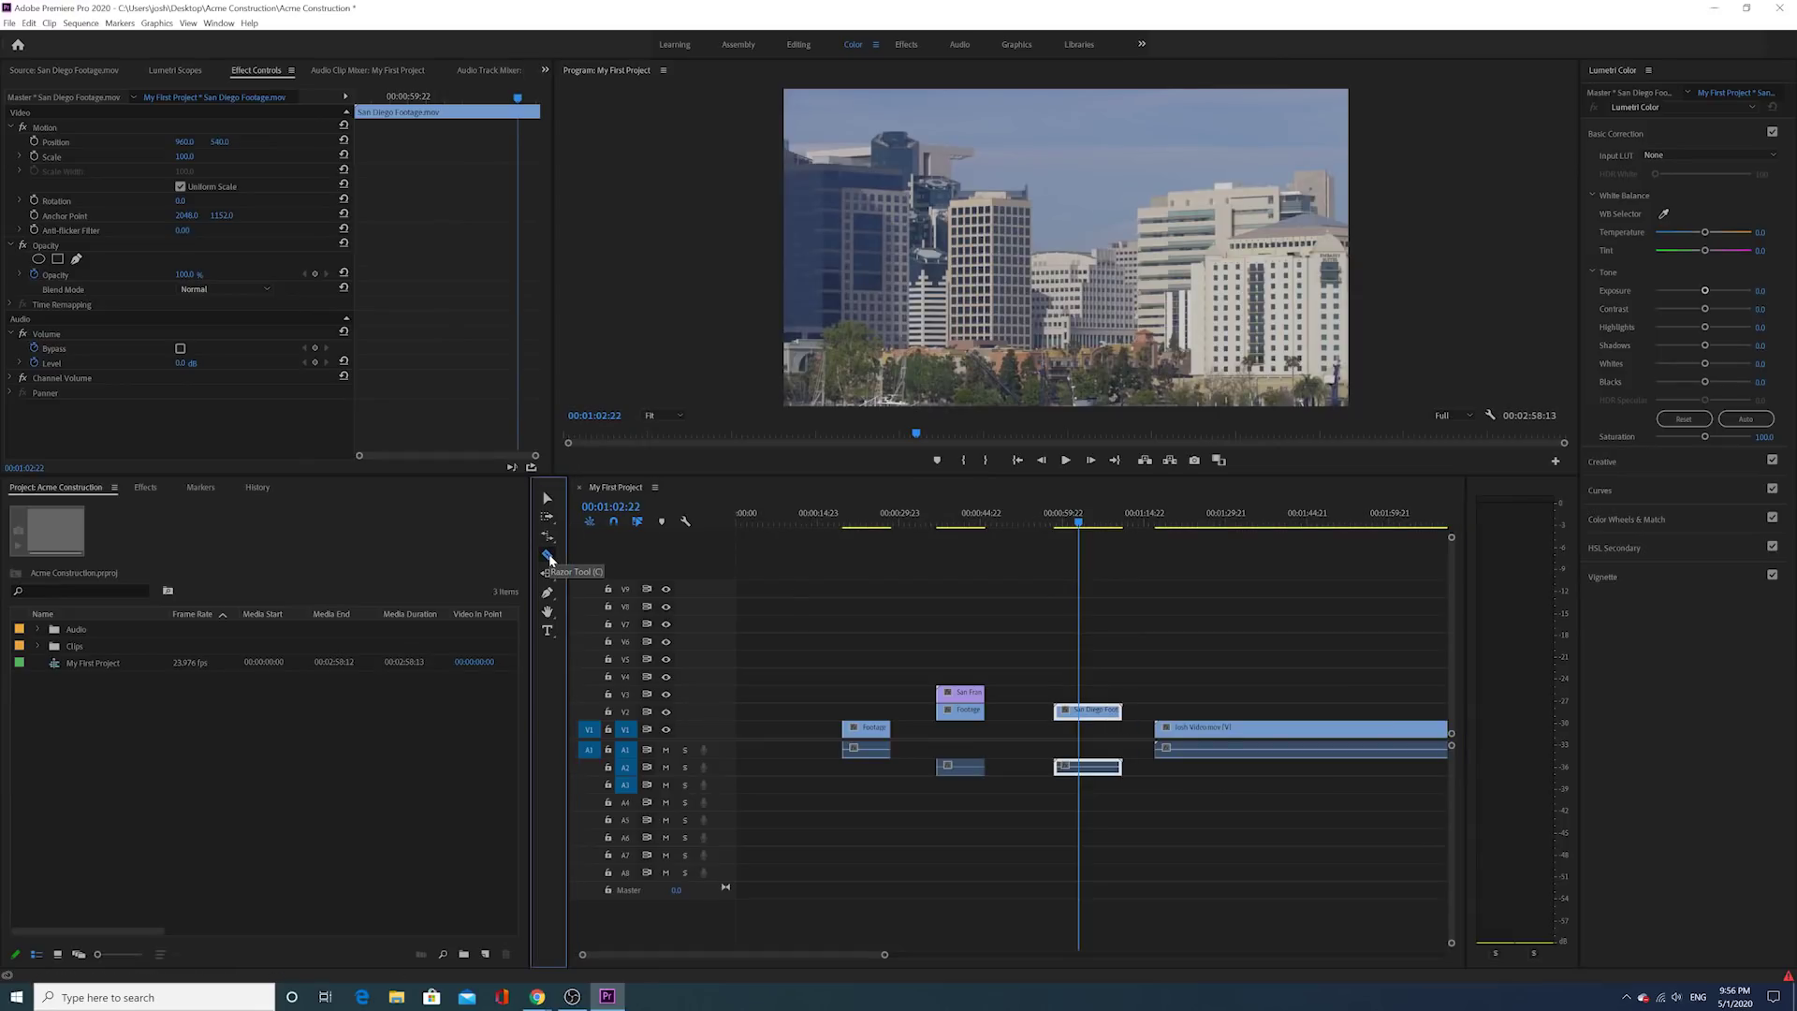
left_click(1095, 711)
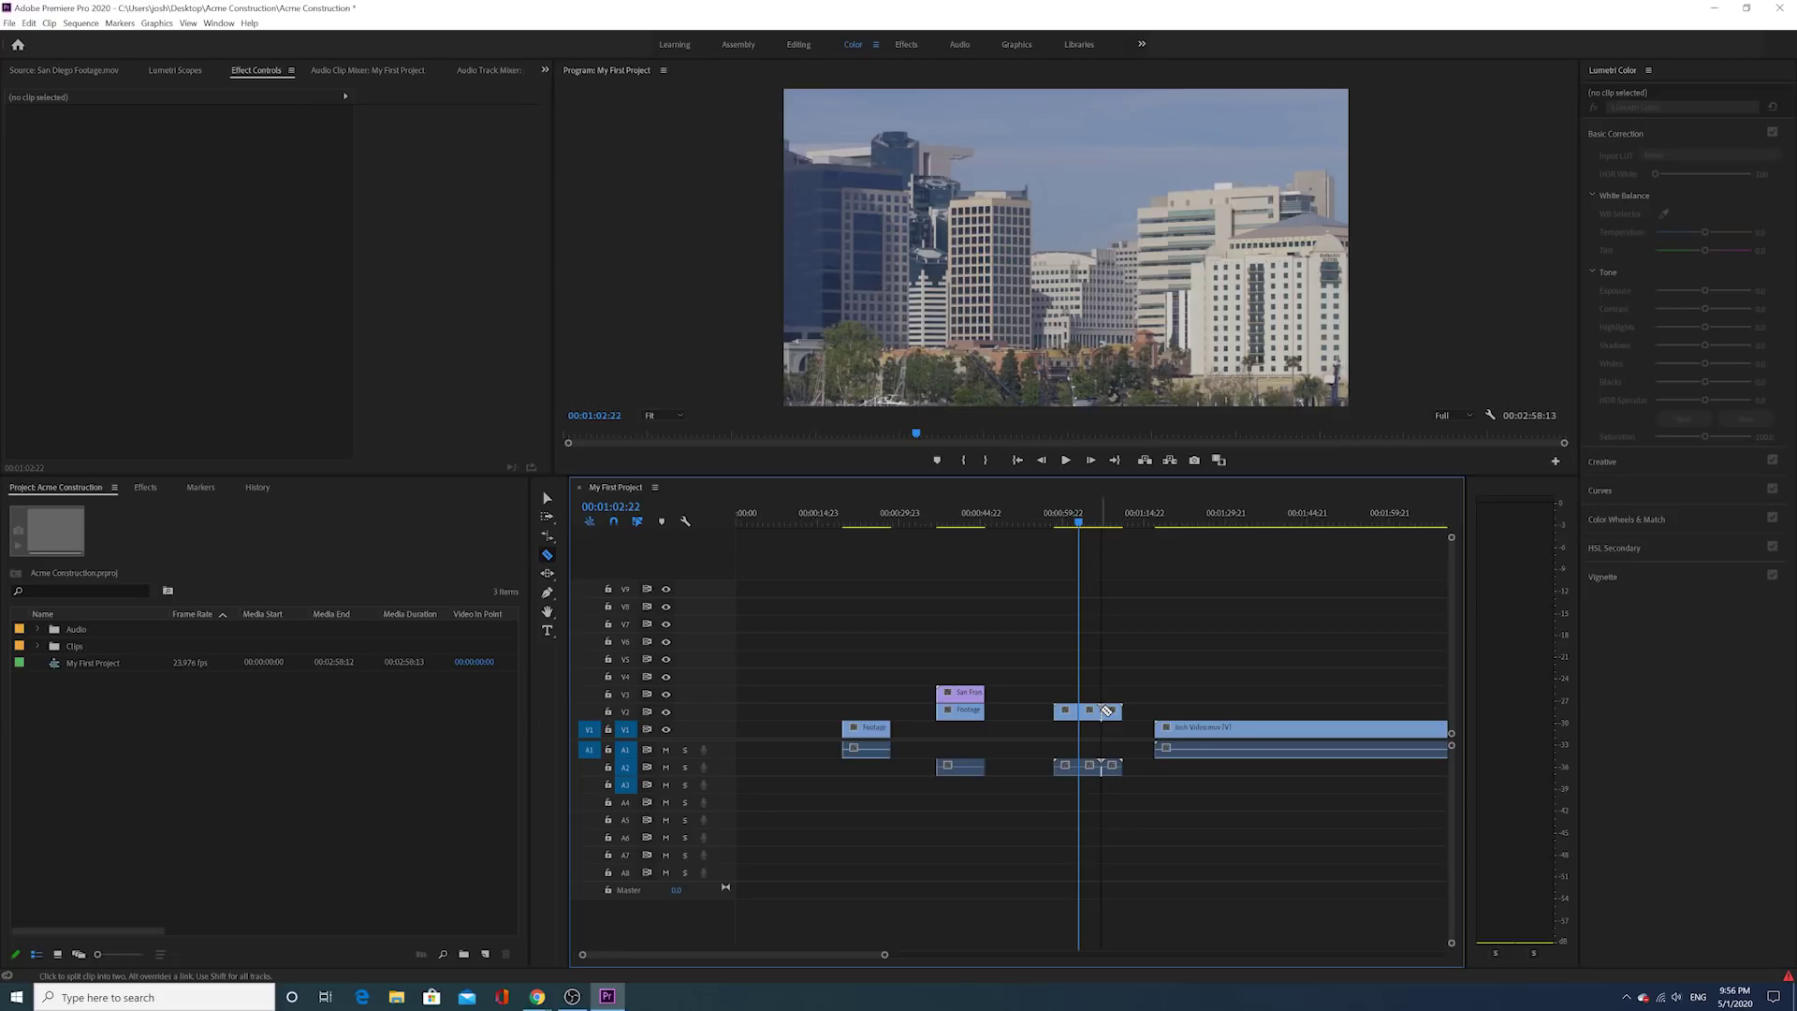
left_click(549, 499)
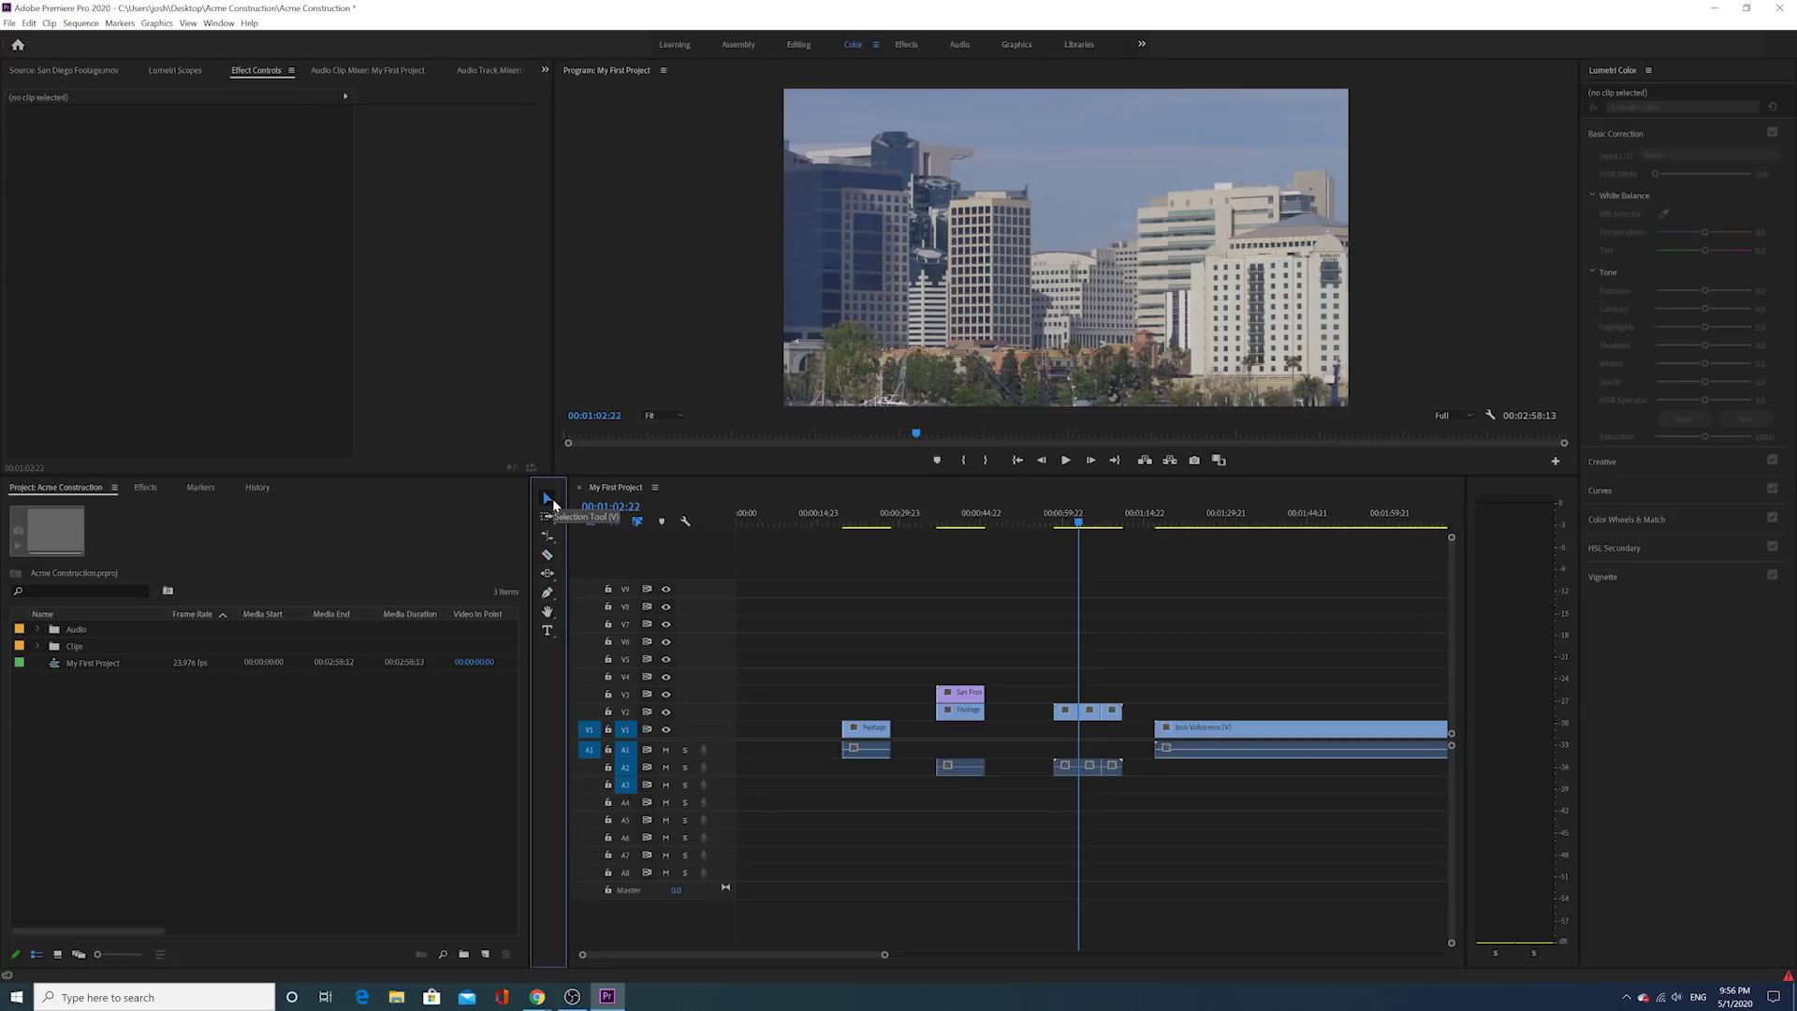
mouse_move(1063, 713)
left_mouse_down()
mouse_move(1039, 722)
mouse_move(1125, 716)
mouse_move(1086, 716)
left_mouse_up()
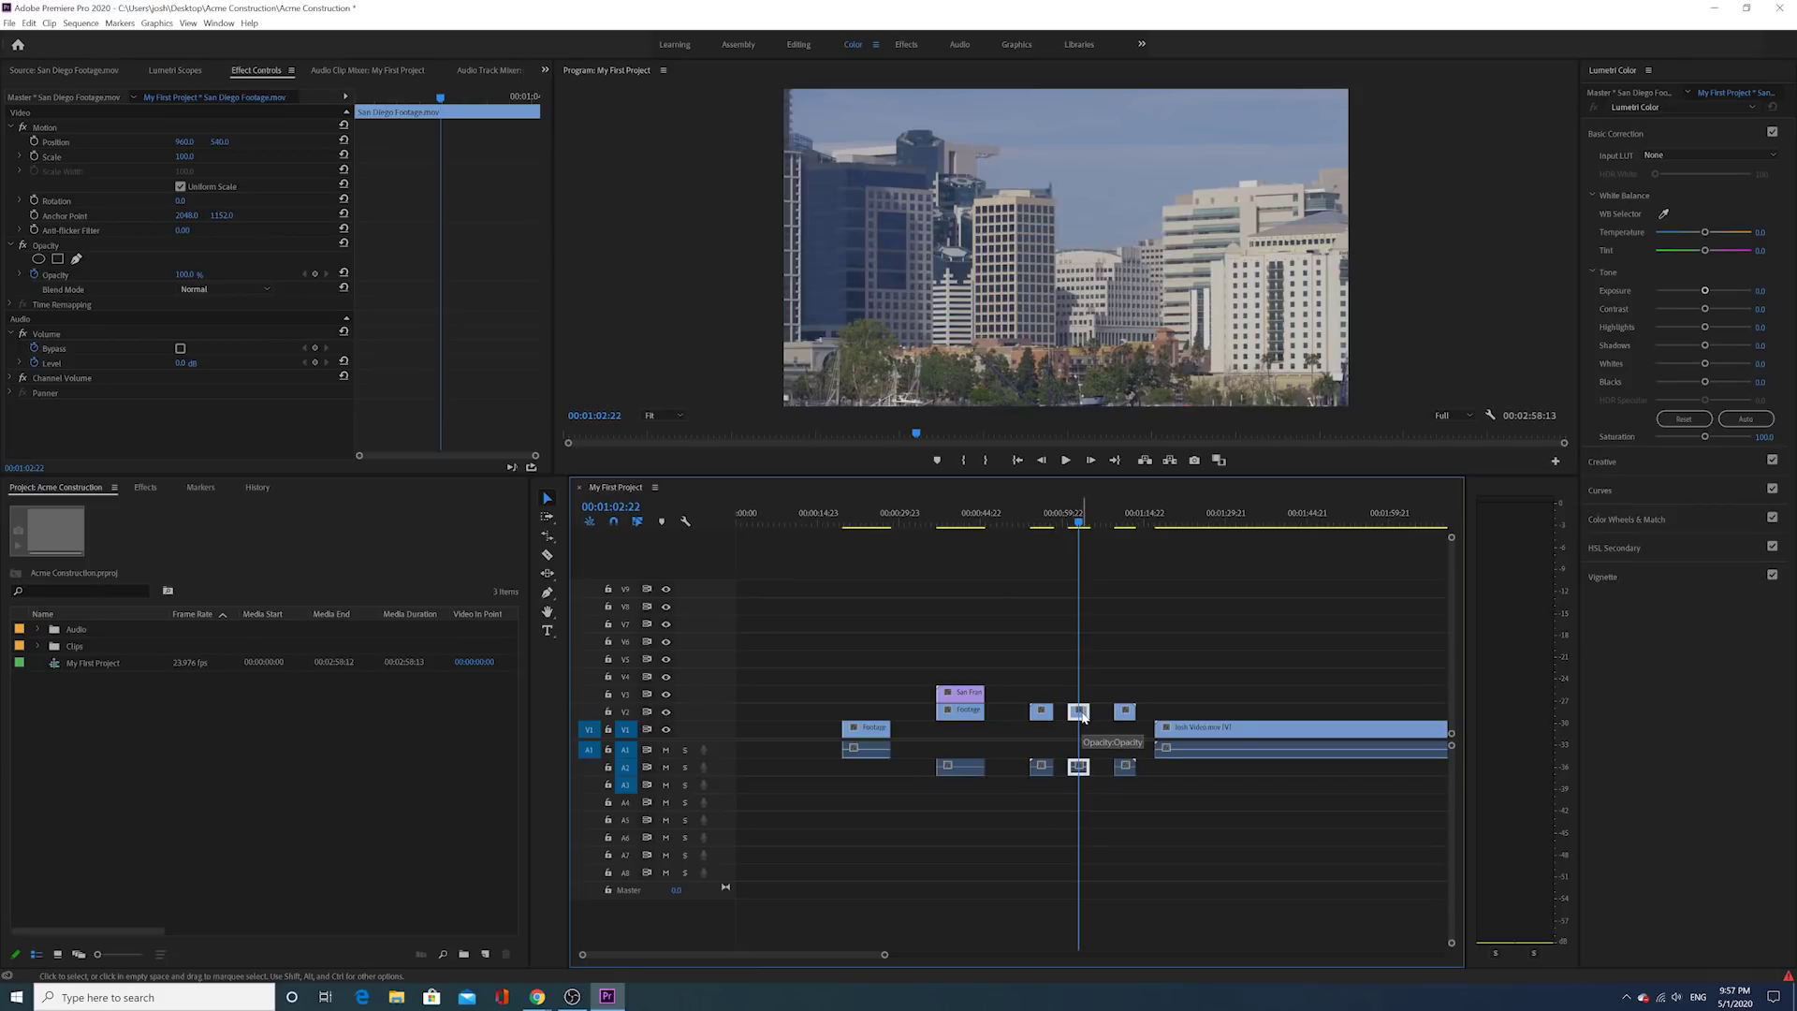
left_click(553, 634)
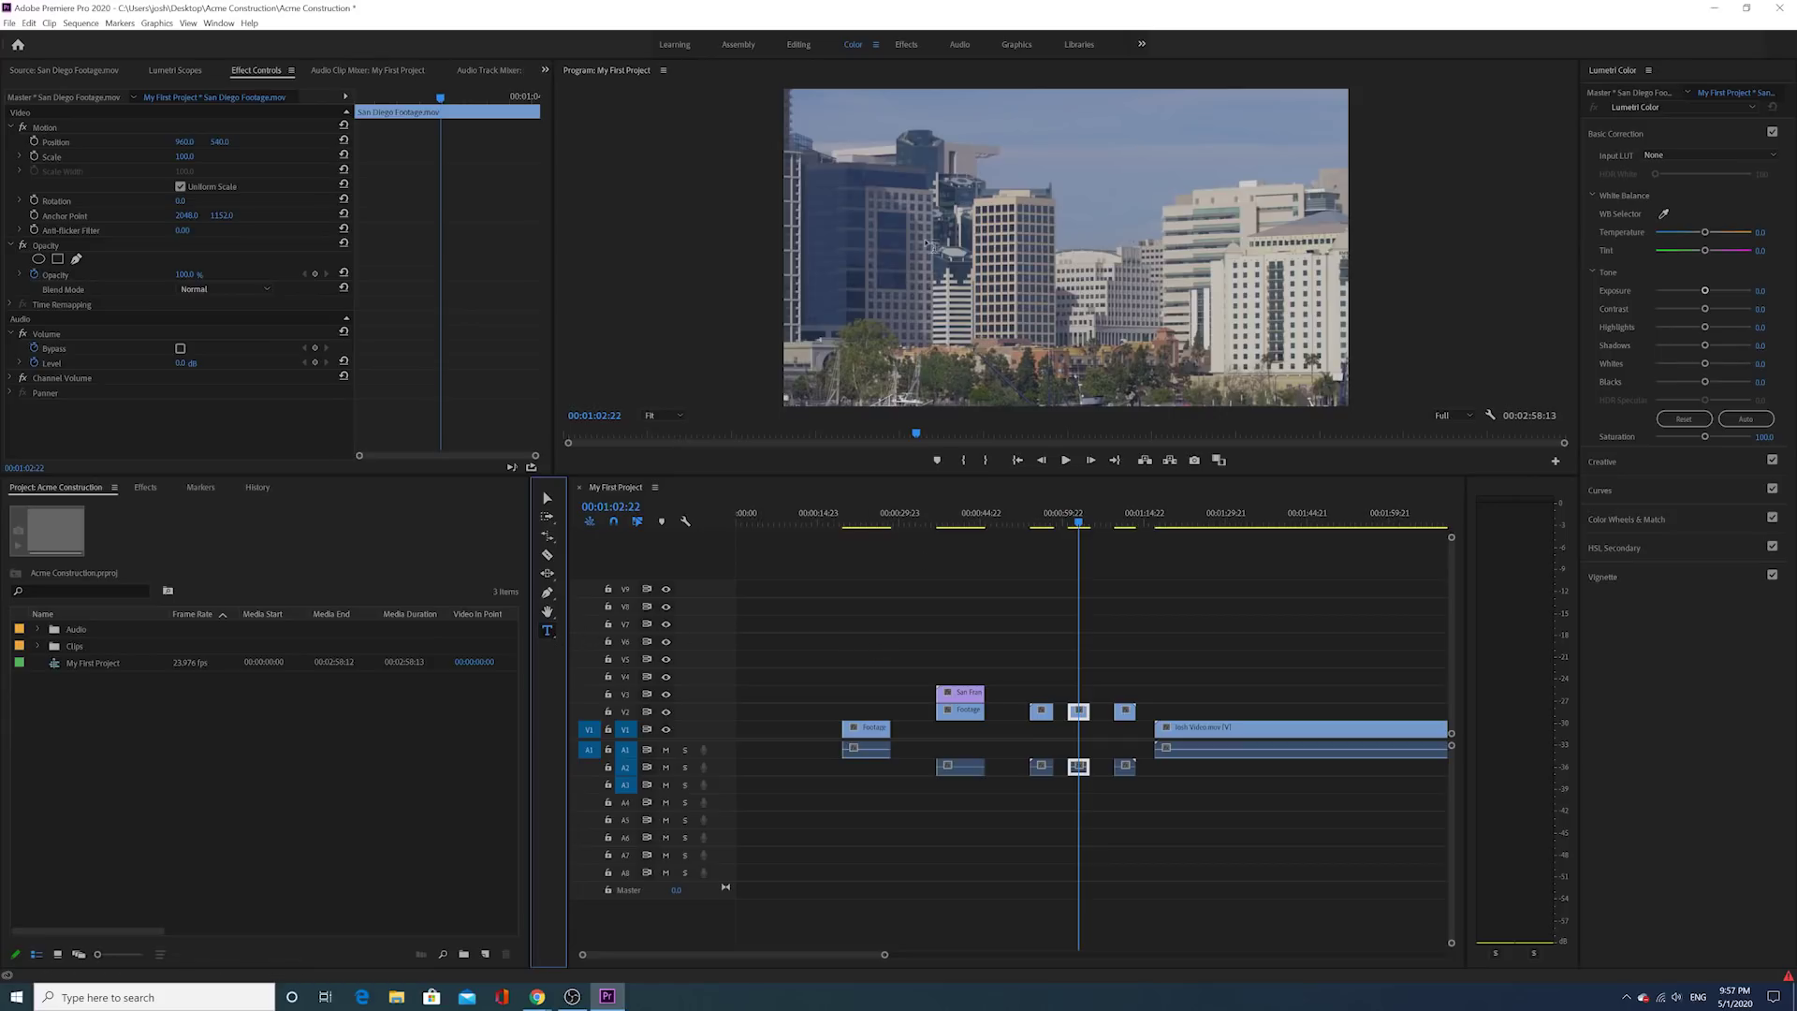
left_click_drag(878, 187, 1259, 319)
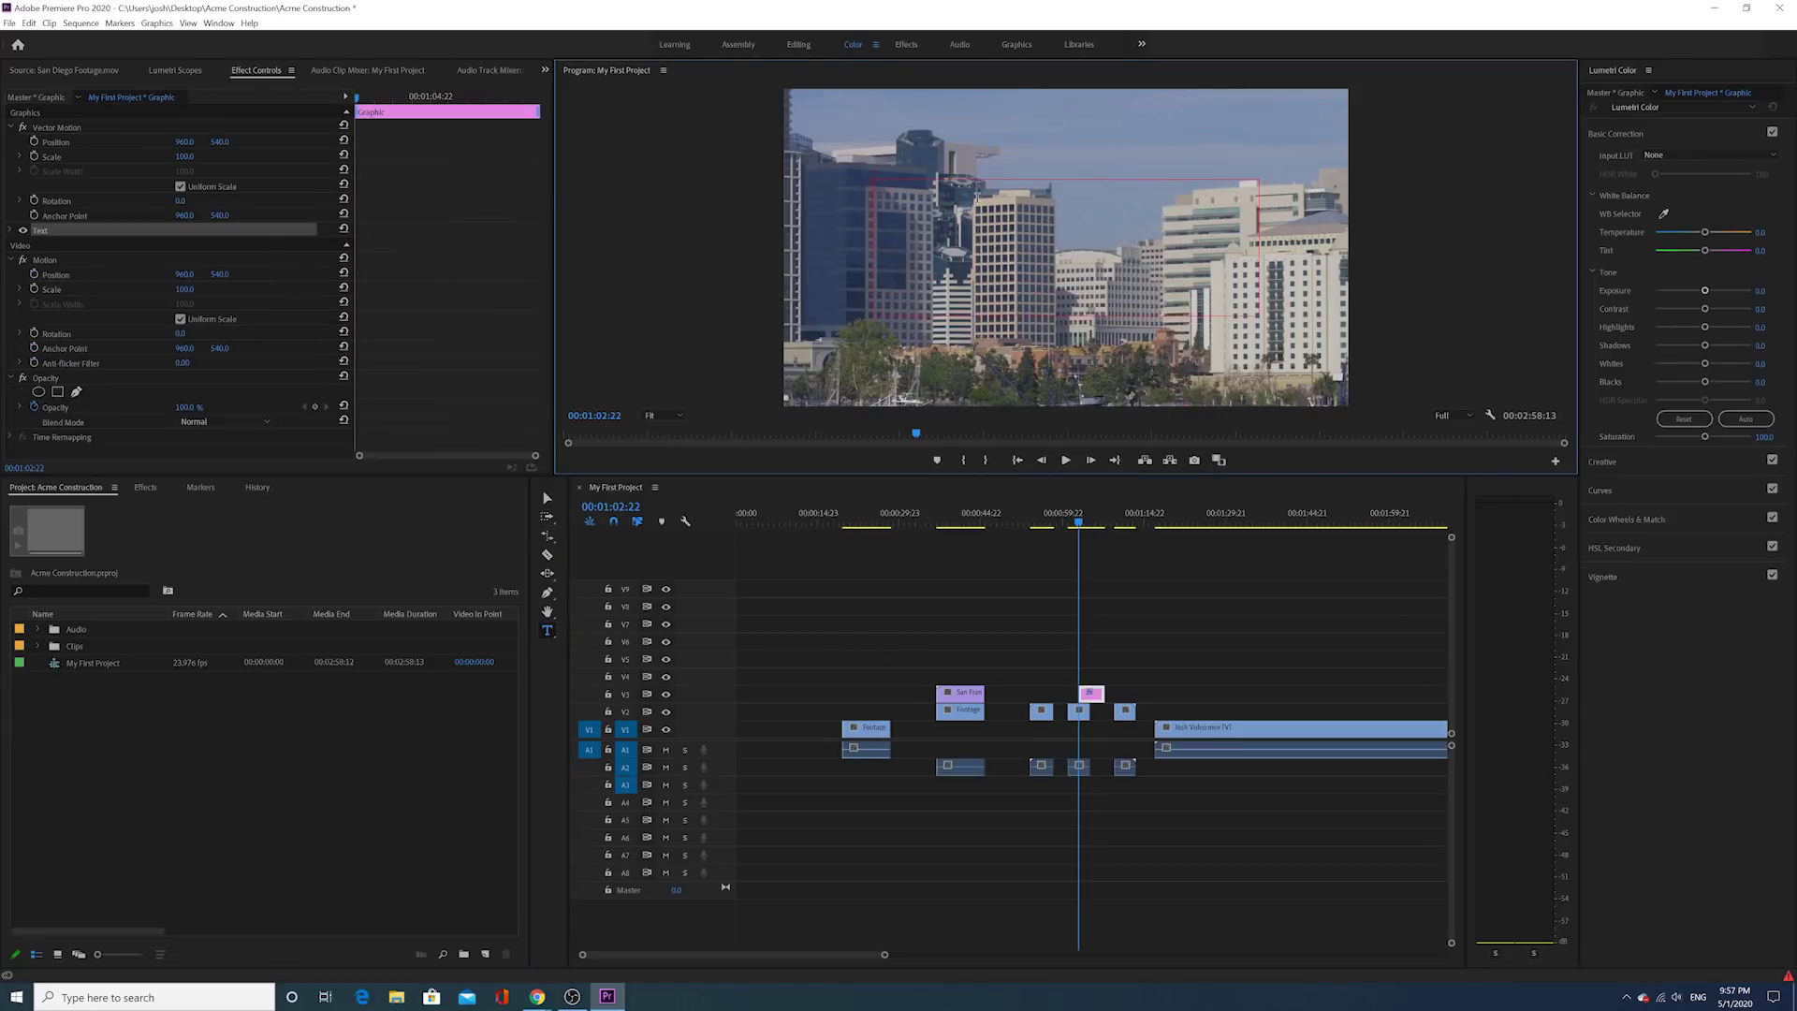
type("hE")
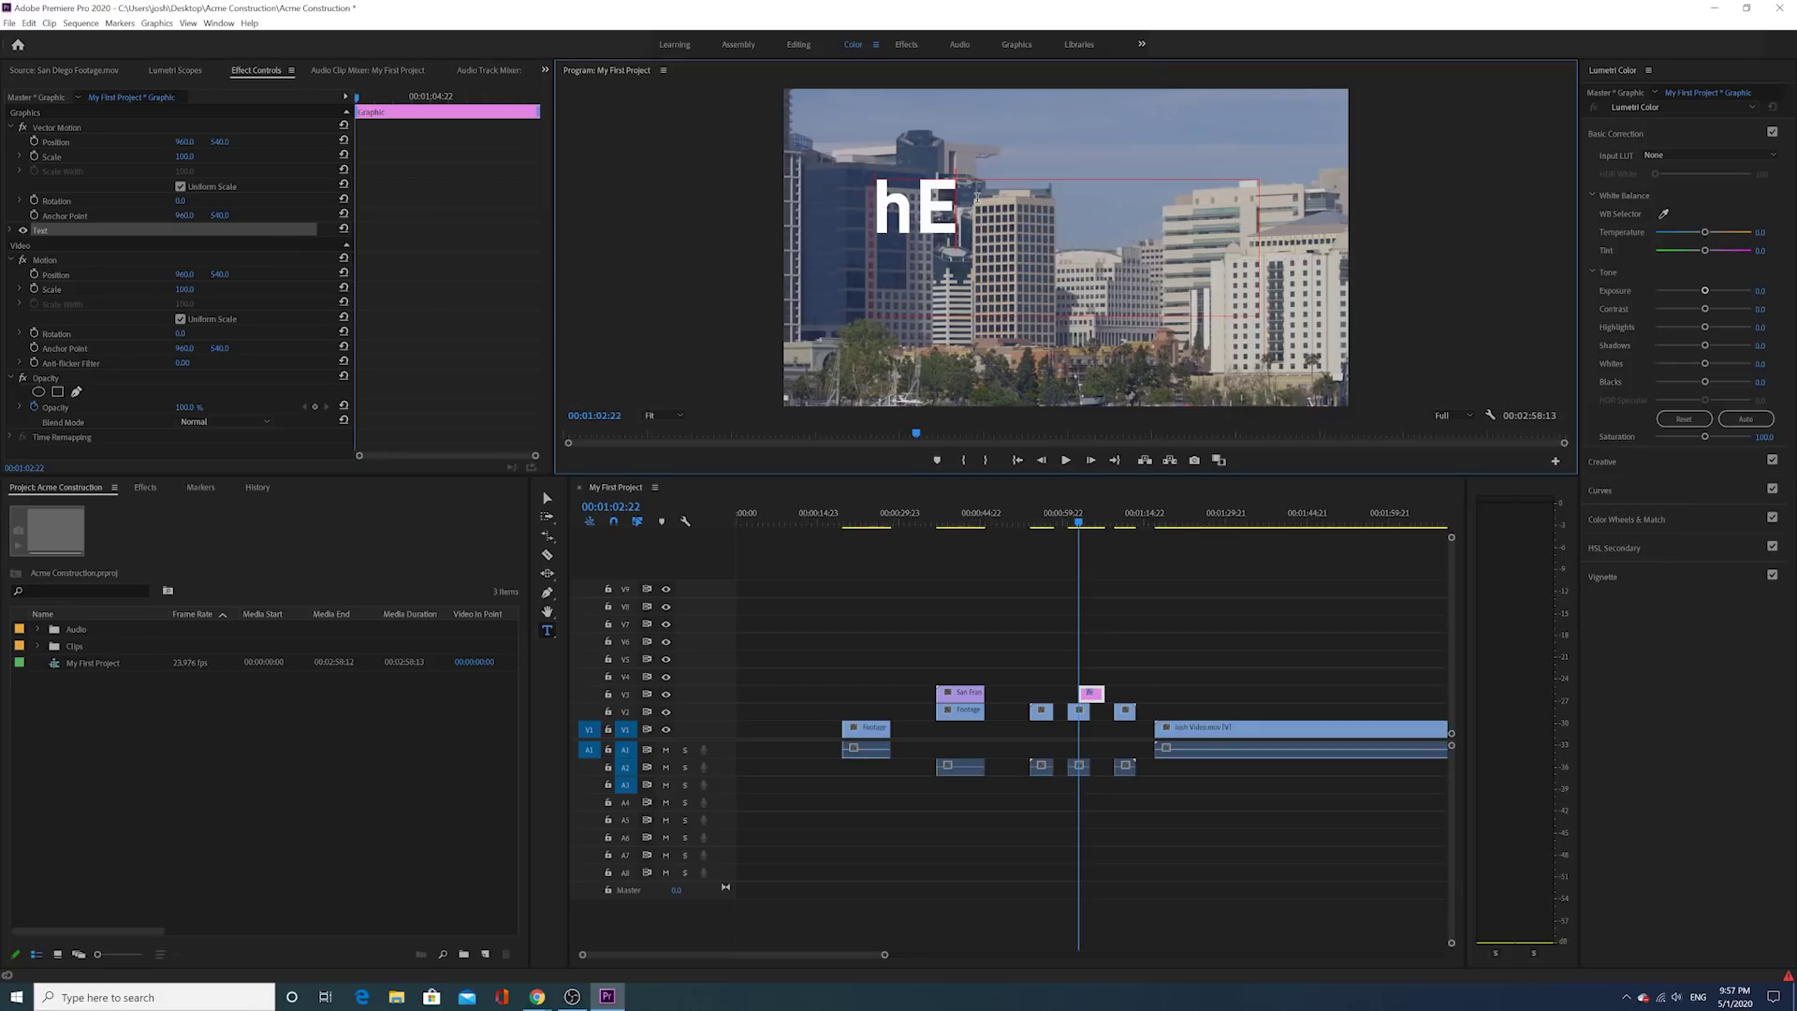
type("LL")
key("BackSpace")
key("BackSpace")
key("BackSpace")
key("BackSpace")
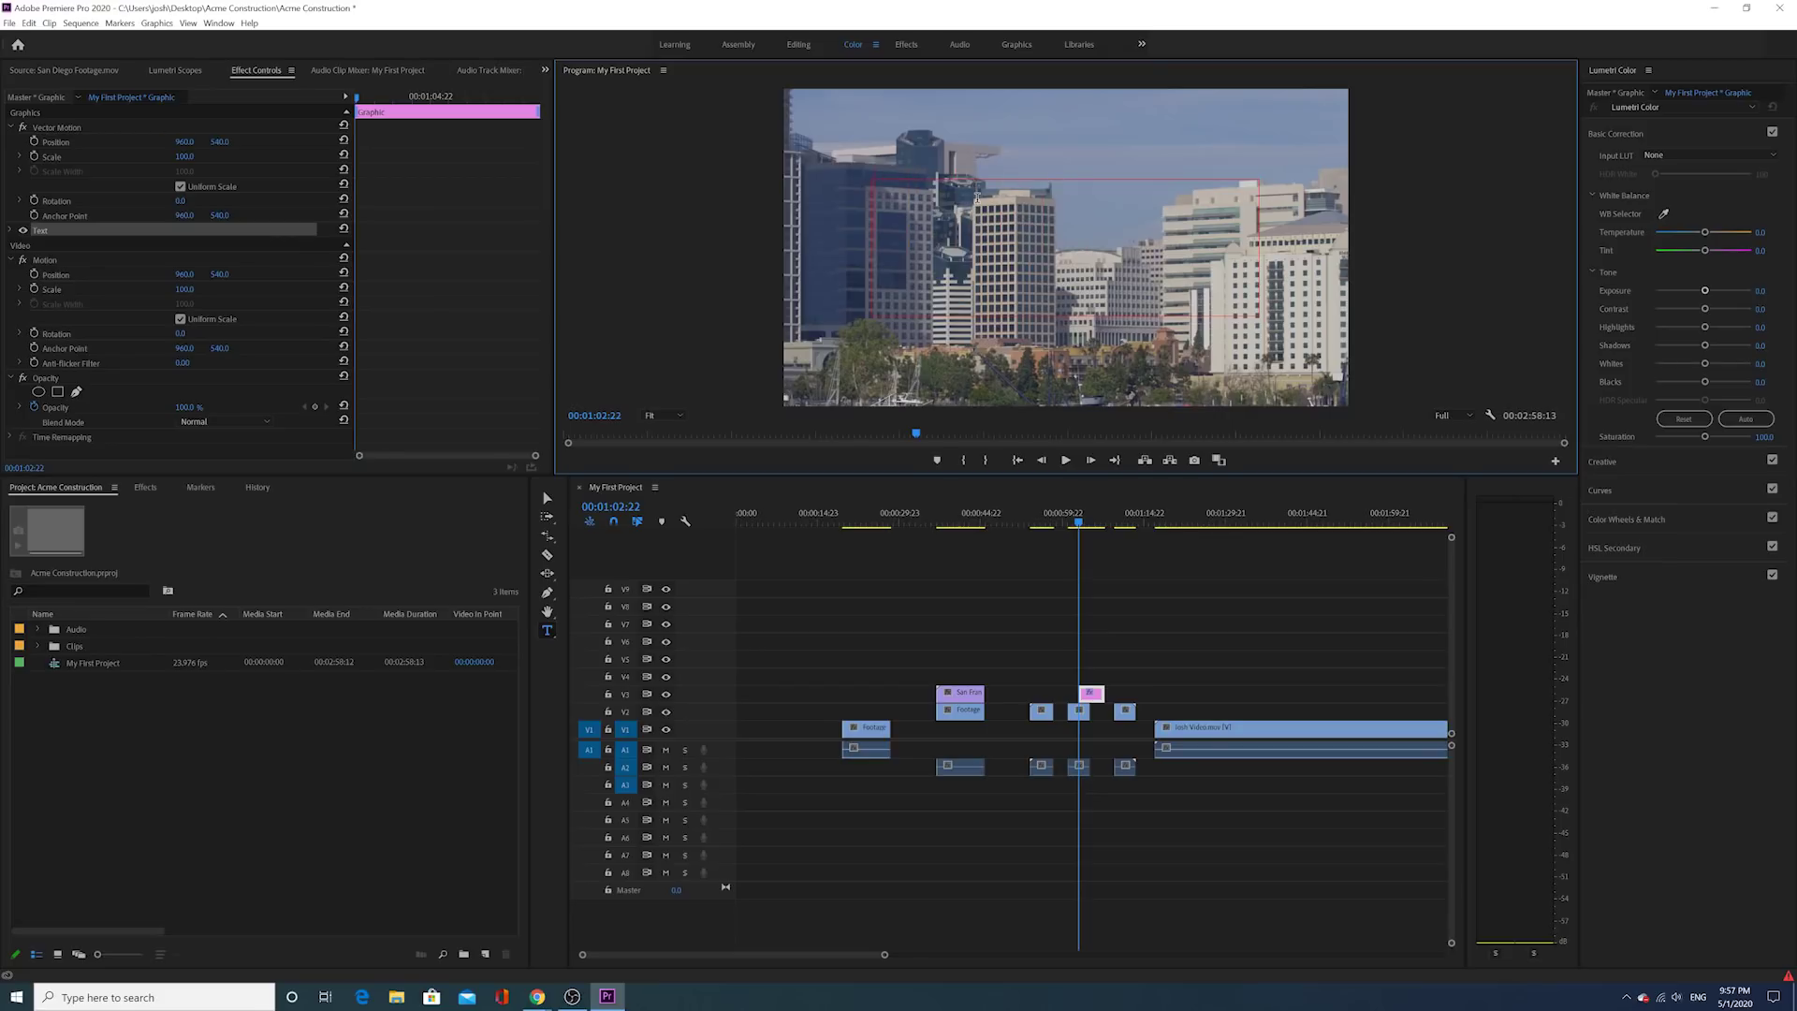
type("HELLO")
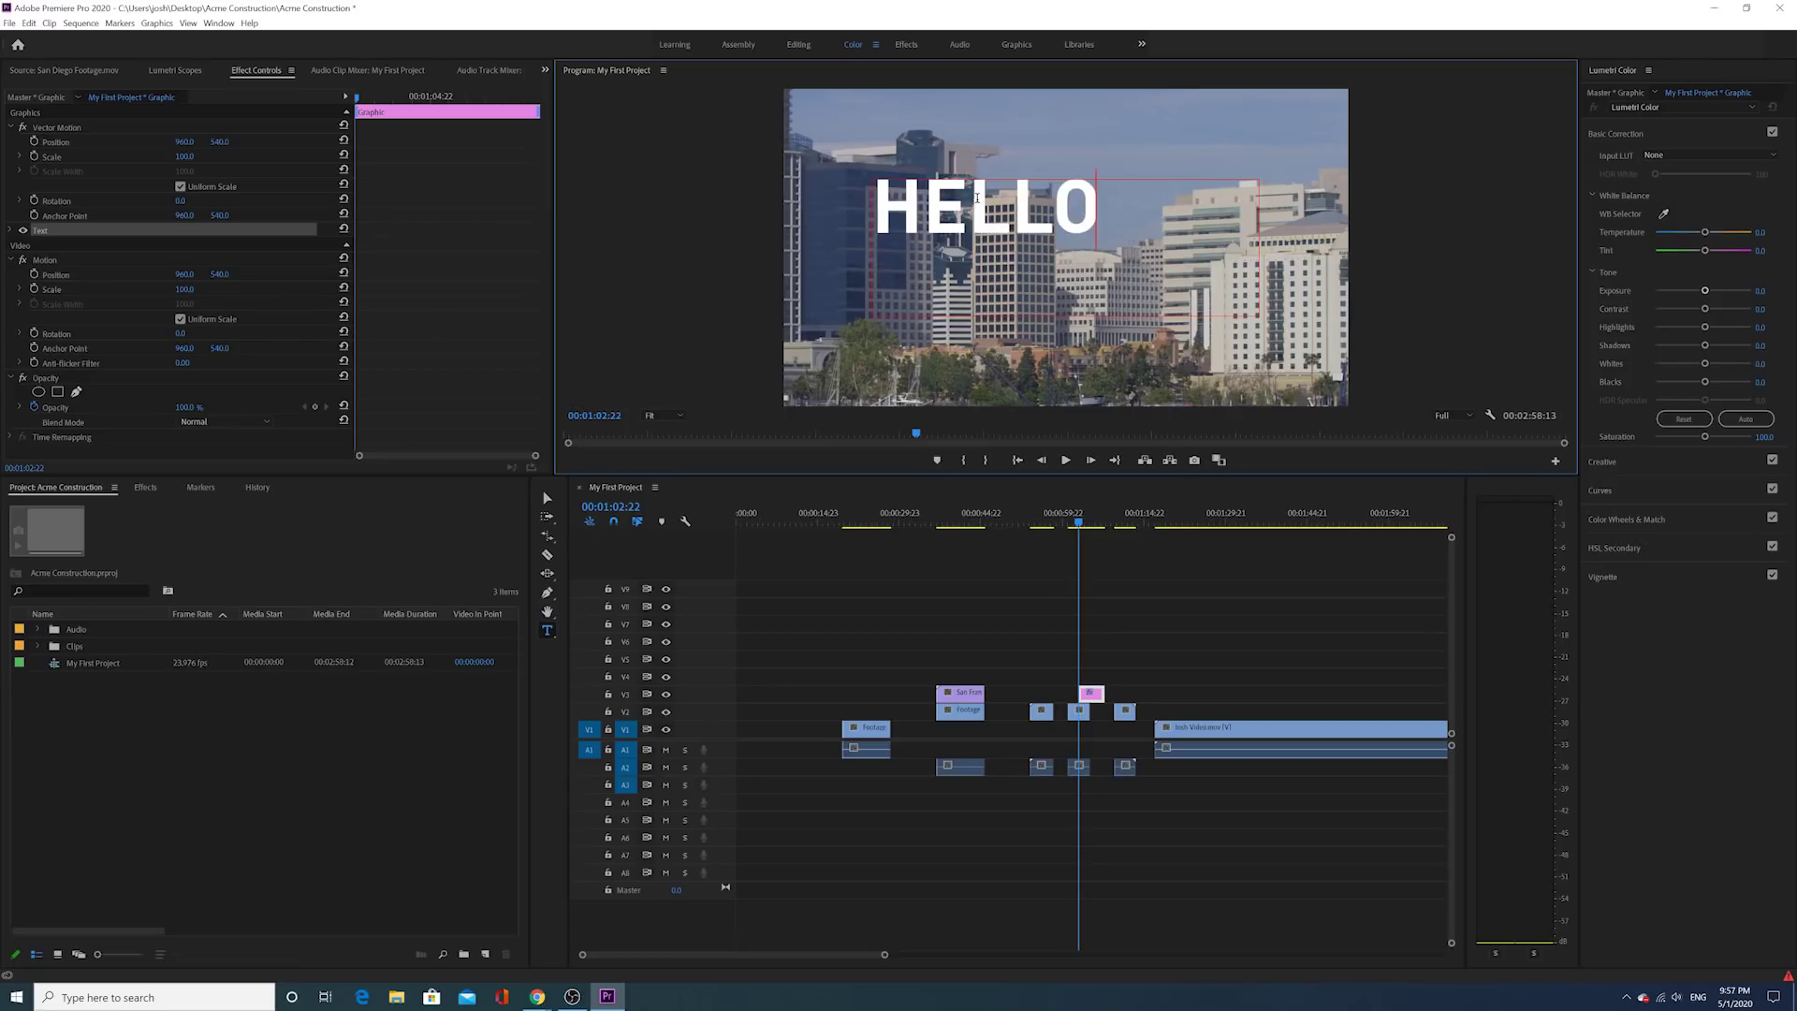
left_click(1092, 517)
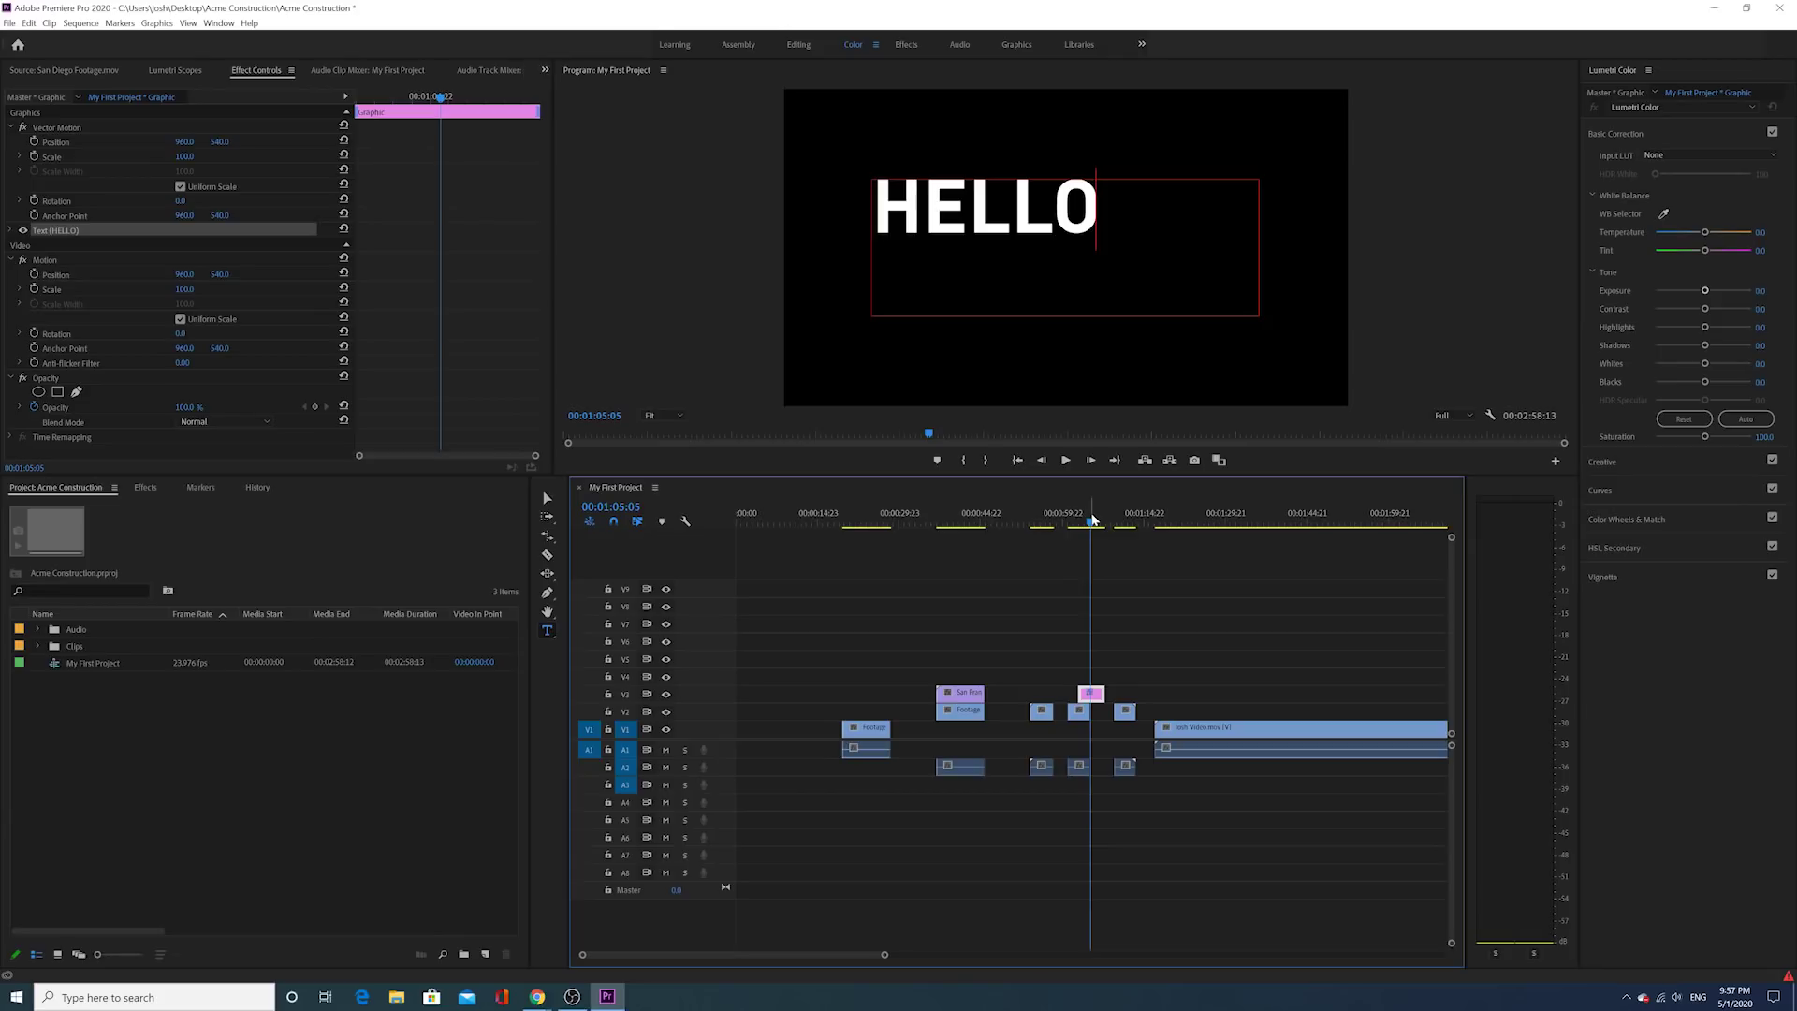
left_click_drag(888, 954, 799, 971)
left_click_drag(1084, 694, 1025, 698)
left_click_drag(1059, 524, 1025, 537)
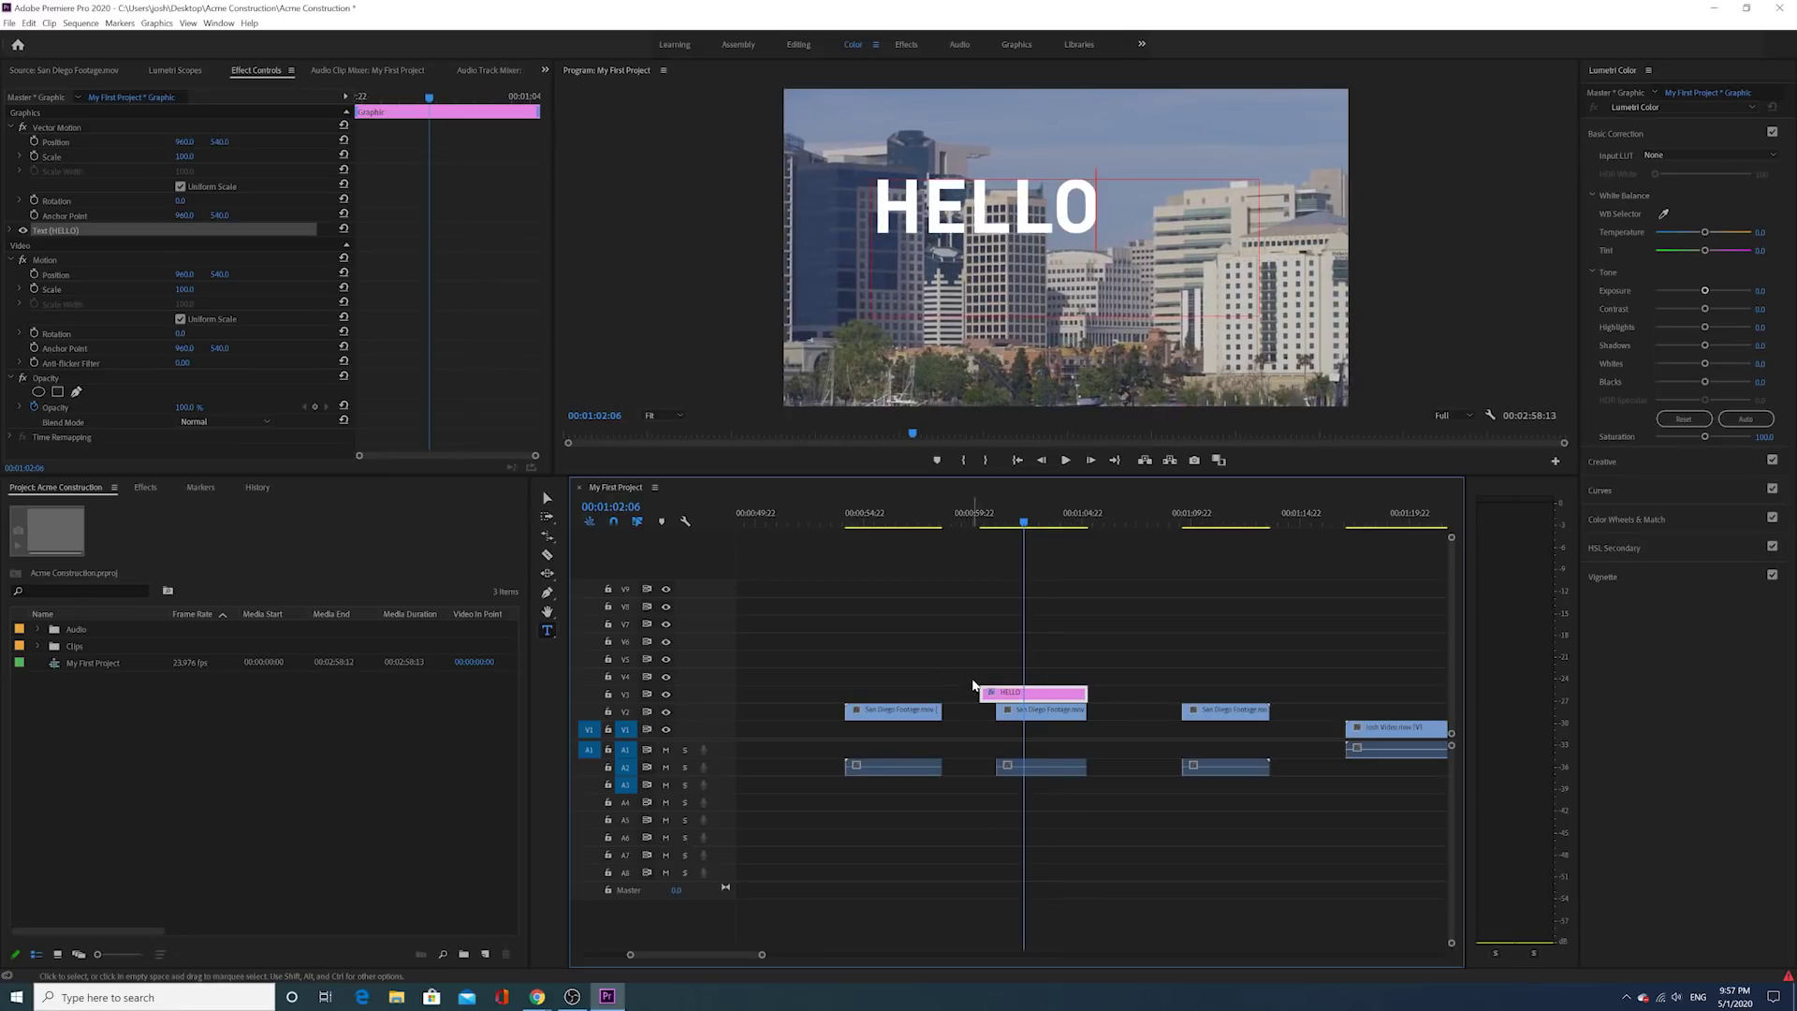
left_click_drag(981, 693, 1130, 702)
mouse_move(1135, 516)
left_mouse_down()
mouse_move(1156, 518)
mouse_move(1110, 535)
mouse_move(1151, 533)
mouse_move(1132, 539)
left_mouse_up()
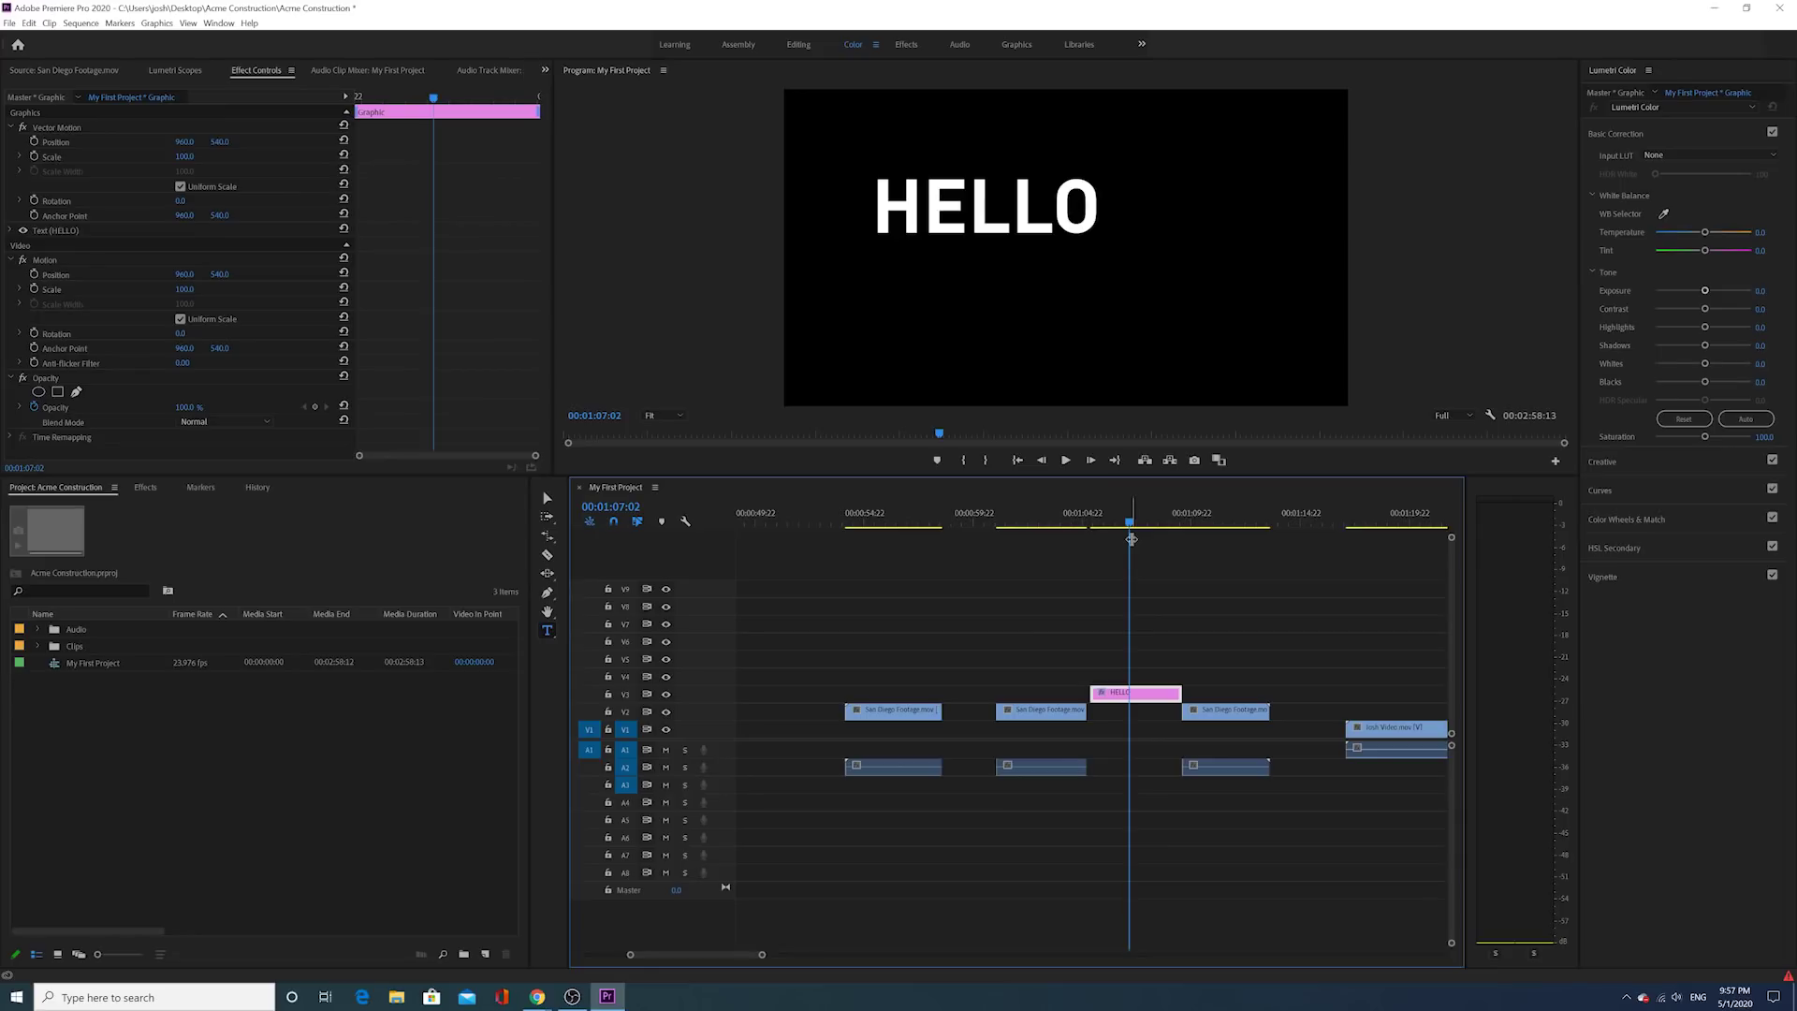
left_click_drag(1110, 702, 1014, 702)
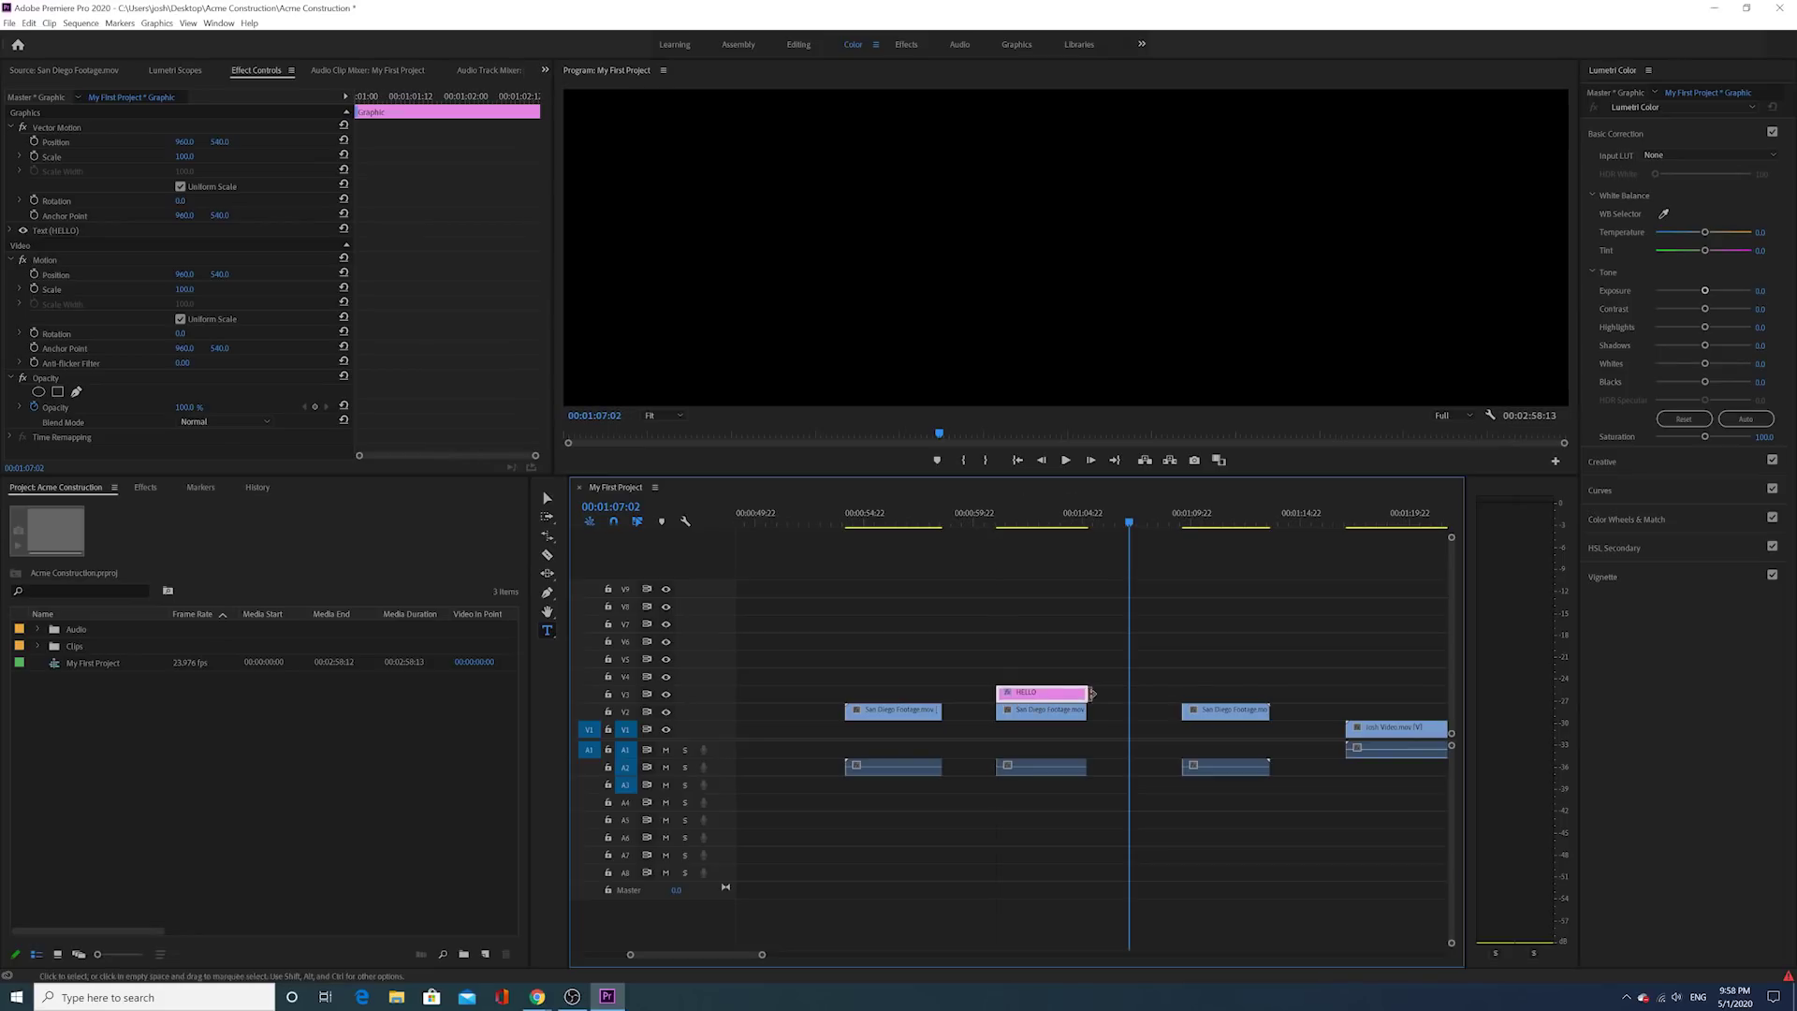
left_click_drag(1091, 694, 1088, 695)
left_click_drag(908, 715, 927, 715)
left_click_drag(1009, 658, 1010, 781)
left_click_drag(1015, 716, 953, 712)
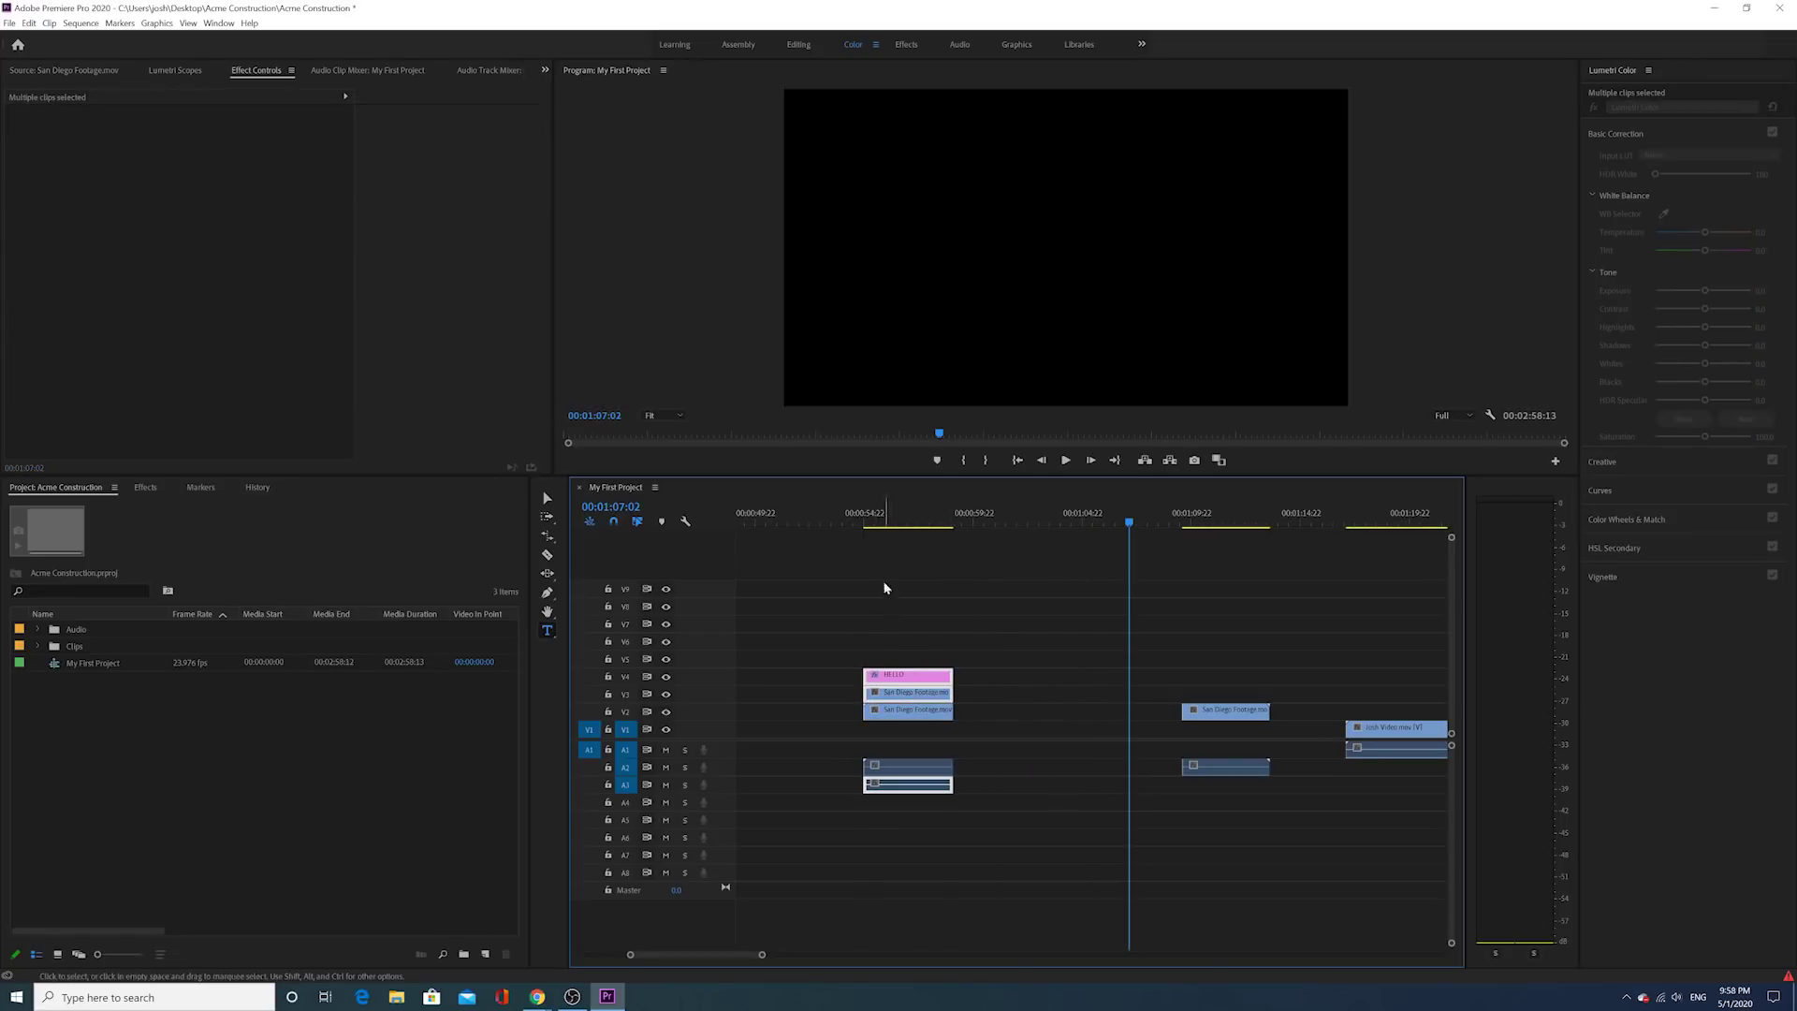
left_click(898, 517)
left_click_drag(902, 517, 897, 521)
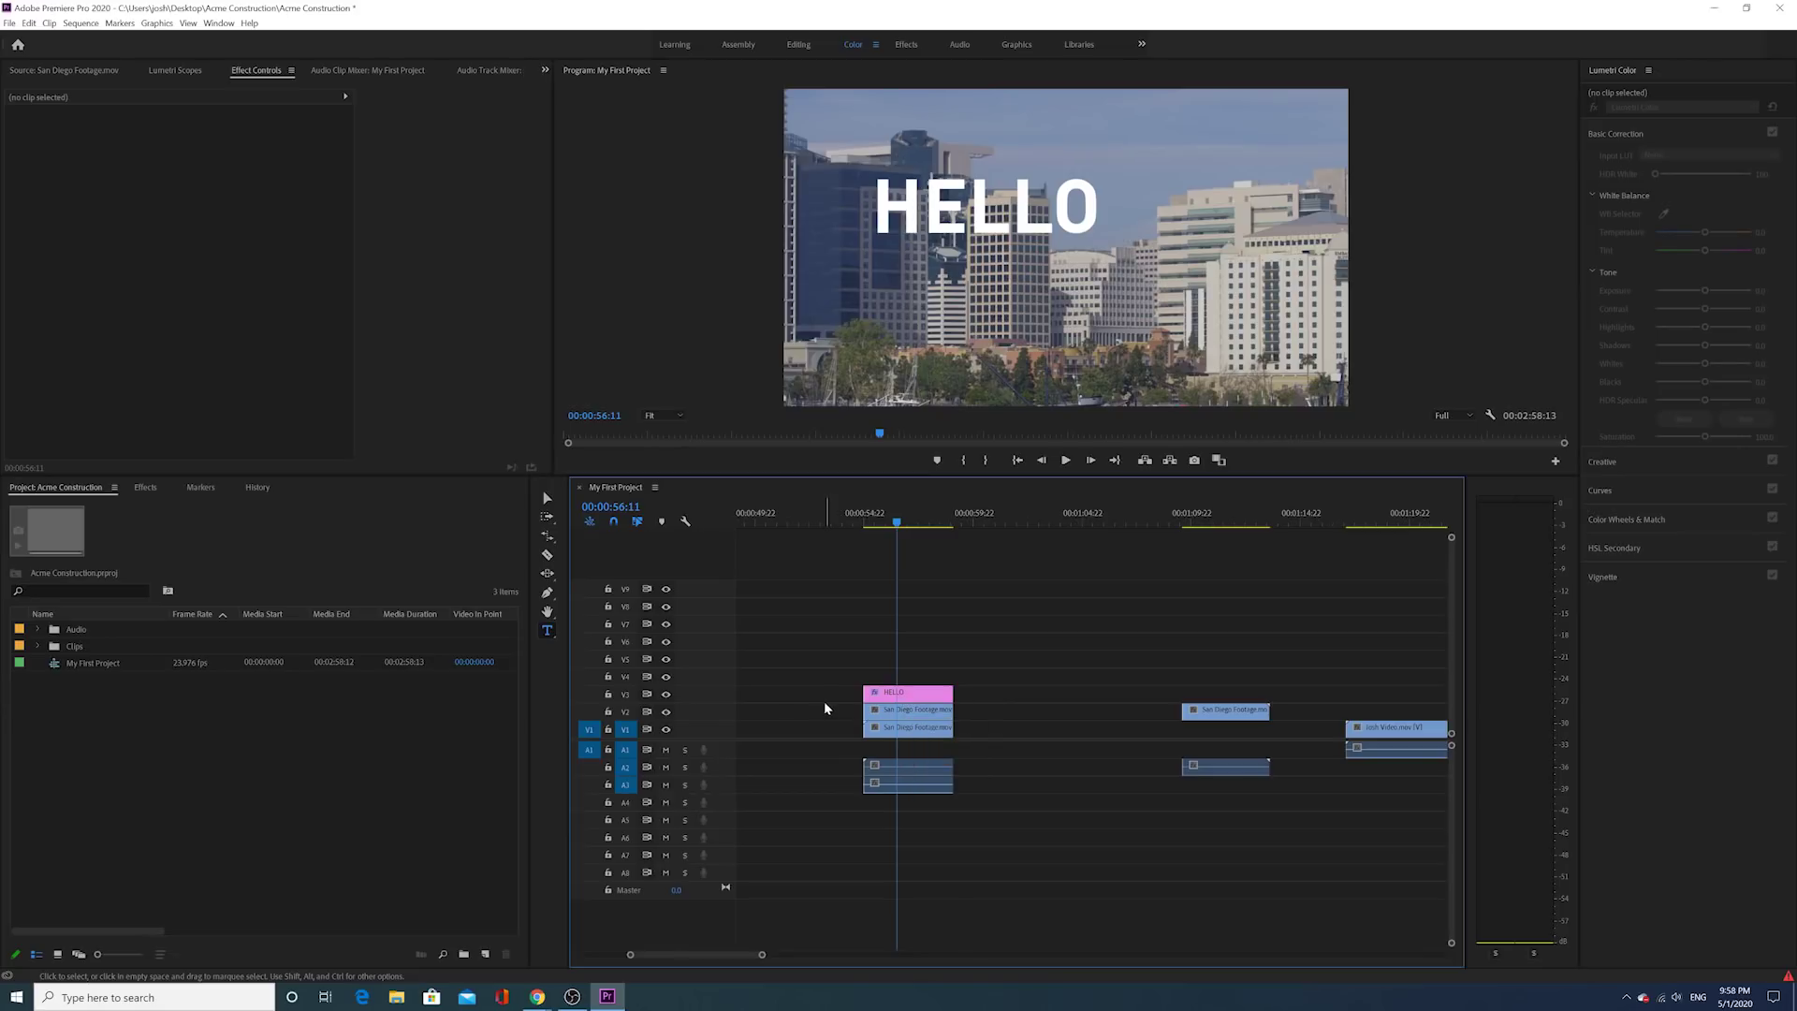
Step: Hide the V3, V2 and V1 track outputs, then show V3 and V1 again
left_click(666, 694)
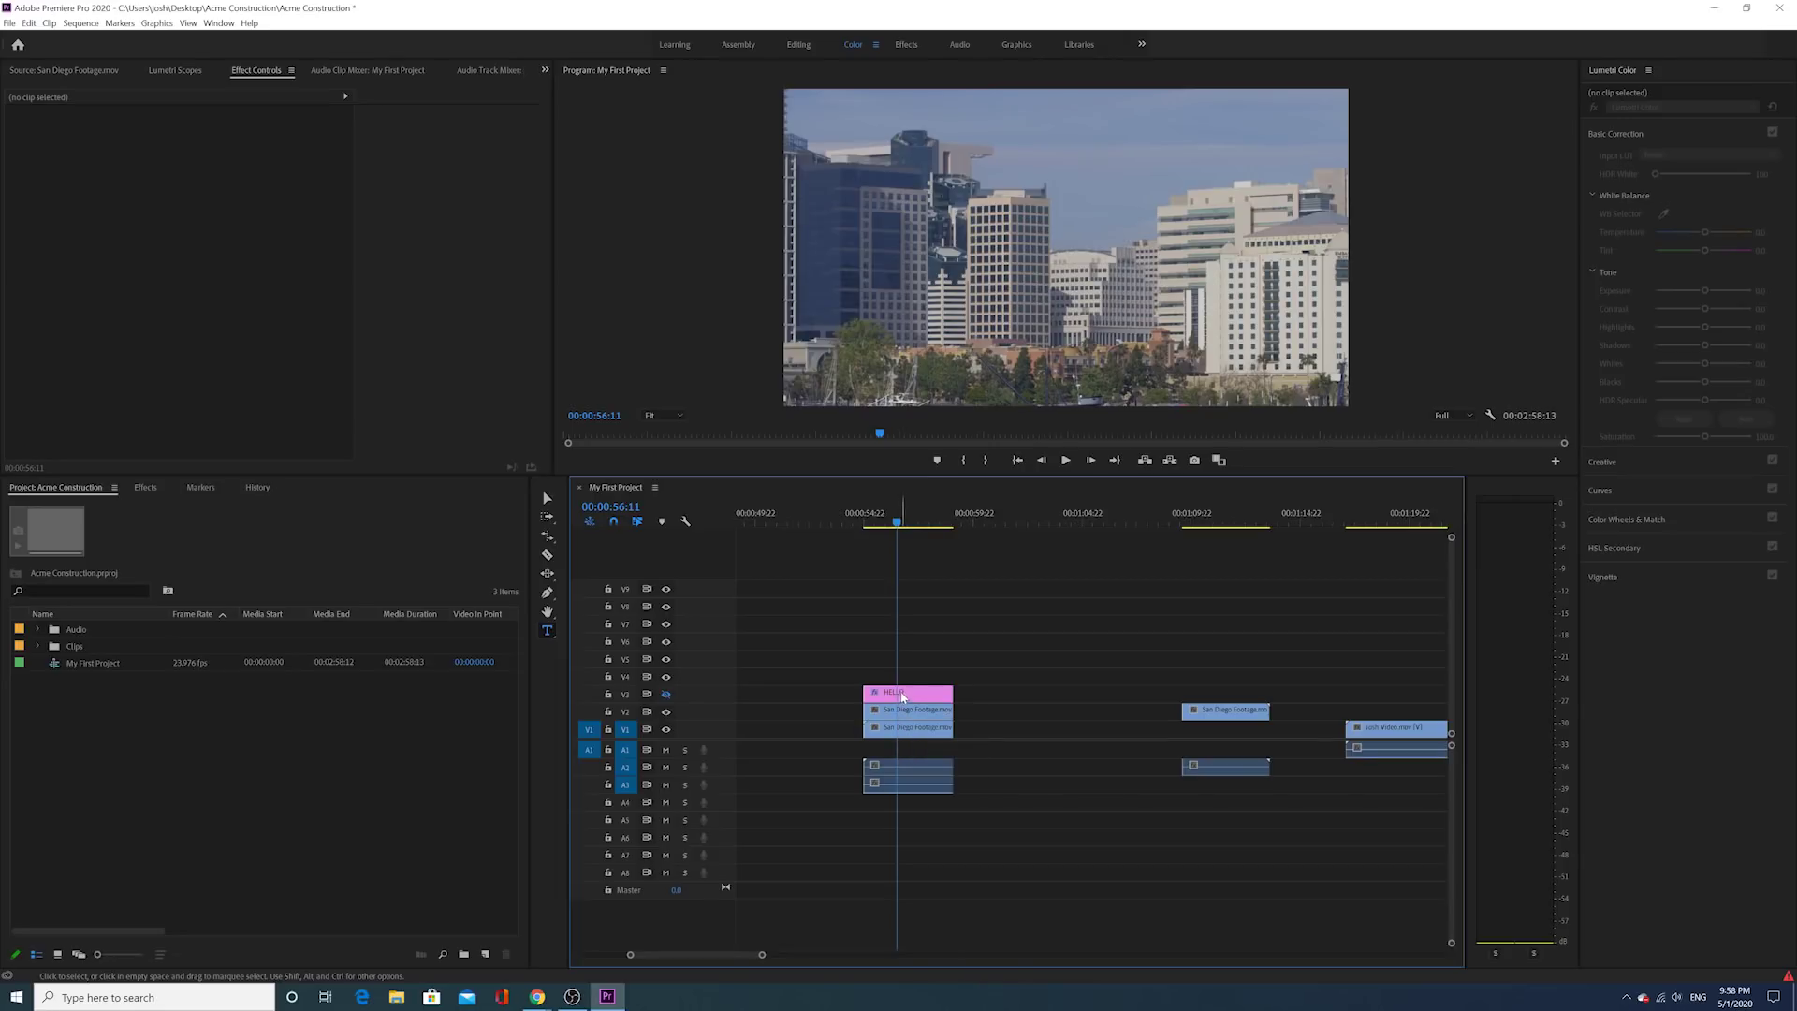
left_click(666, 712)
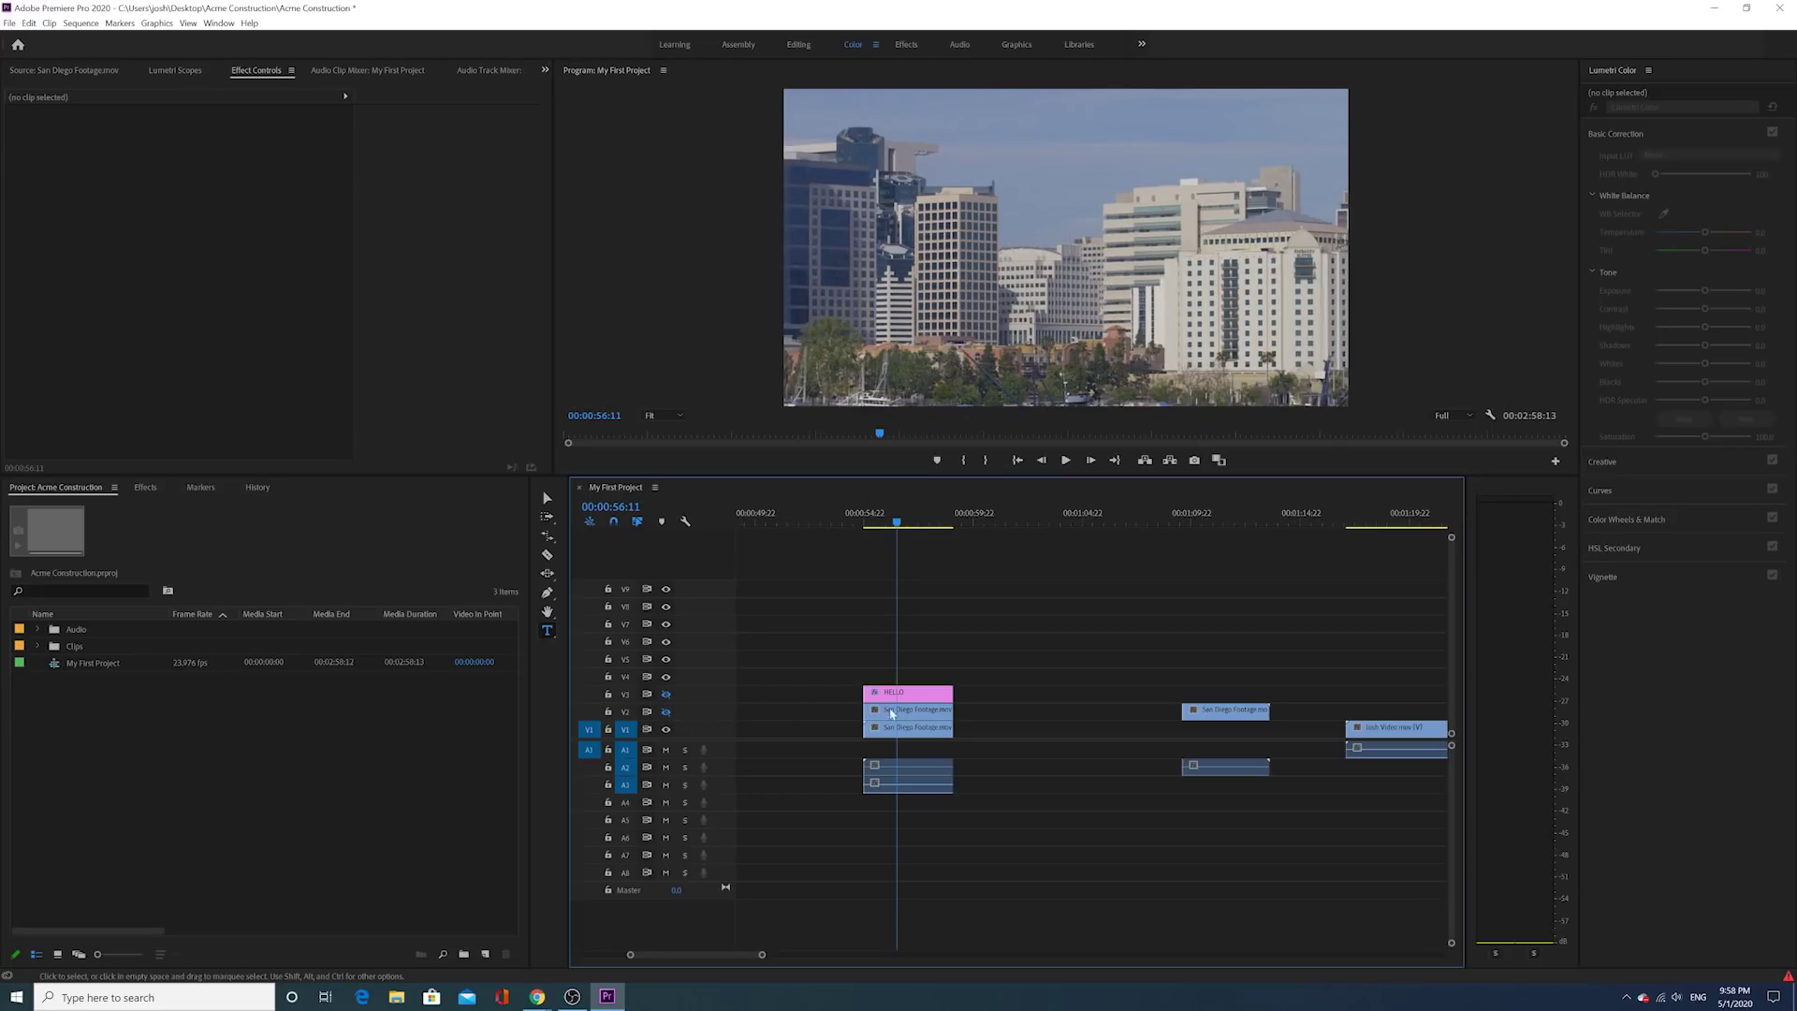
left_click(667, 730)
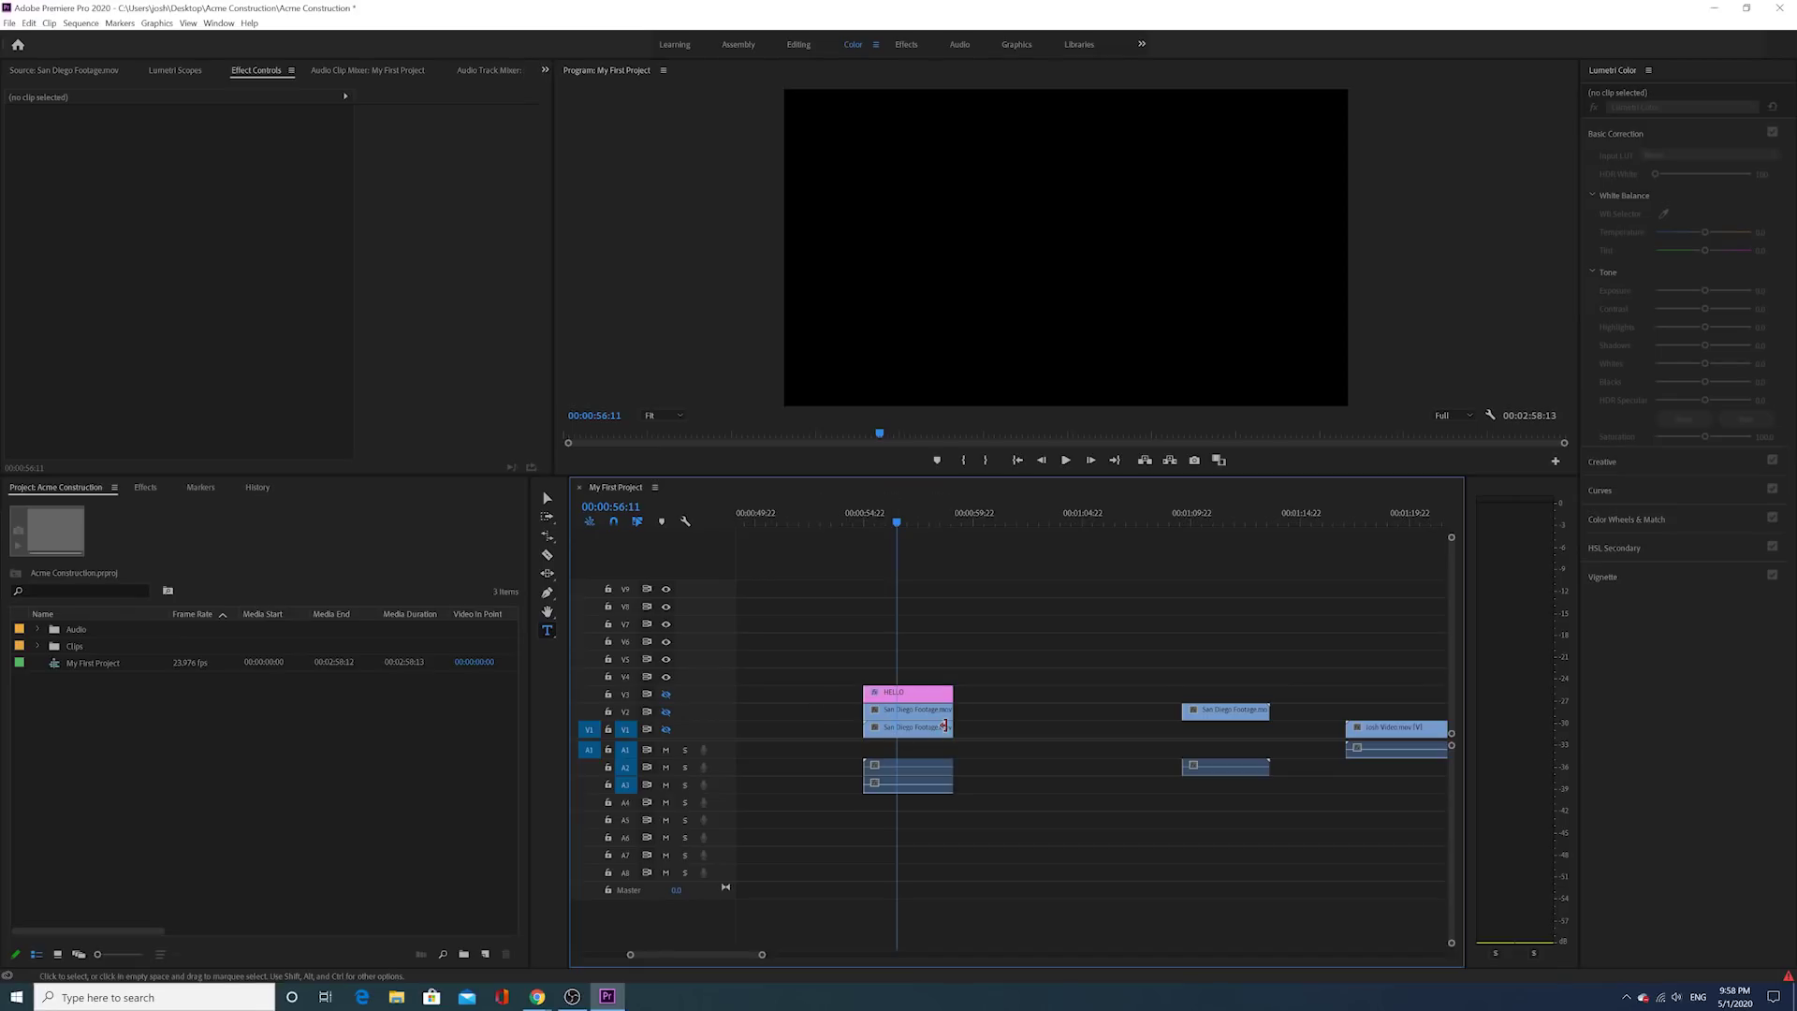
left_click(666, 694)
left_click(665, 730)
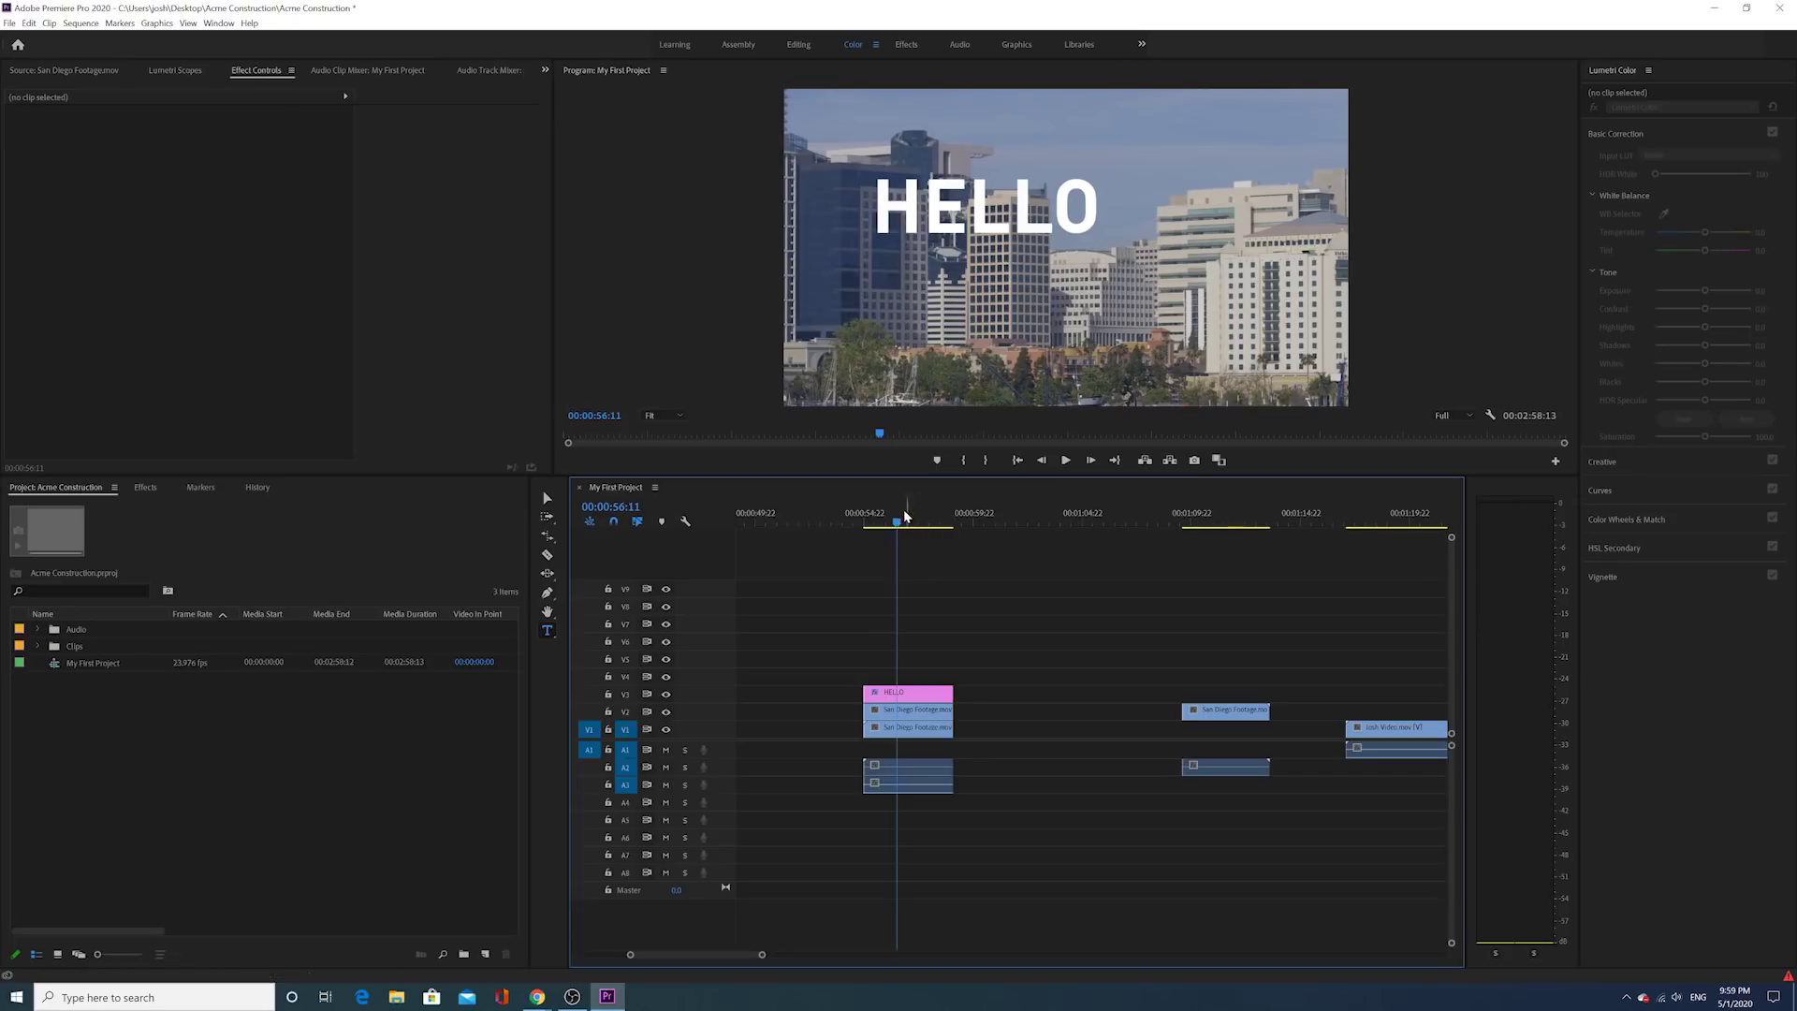
Step: Mute A2 and play to listen, then unmute A2 and A3 and solo A2
left_click(871, 764)
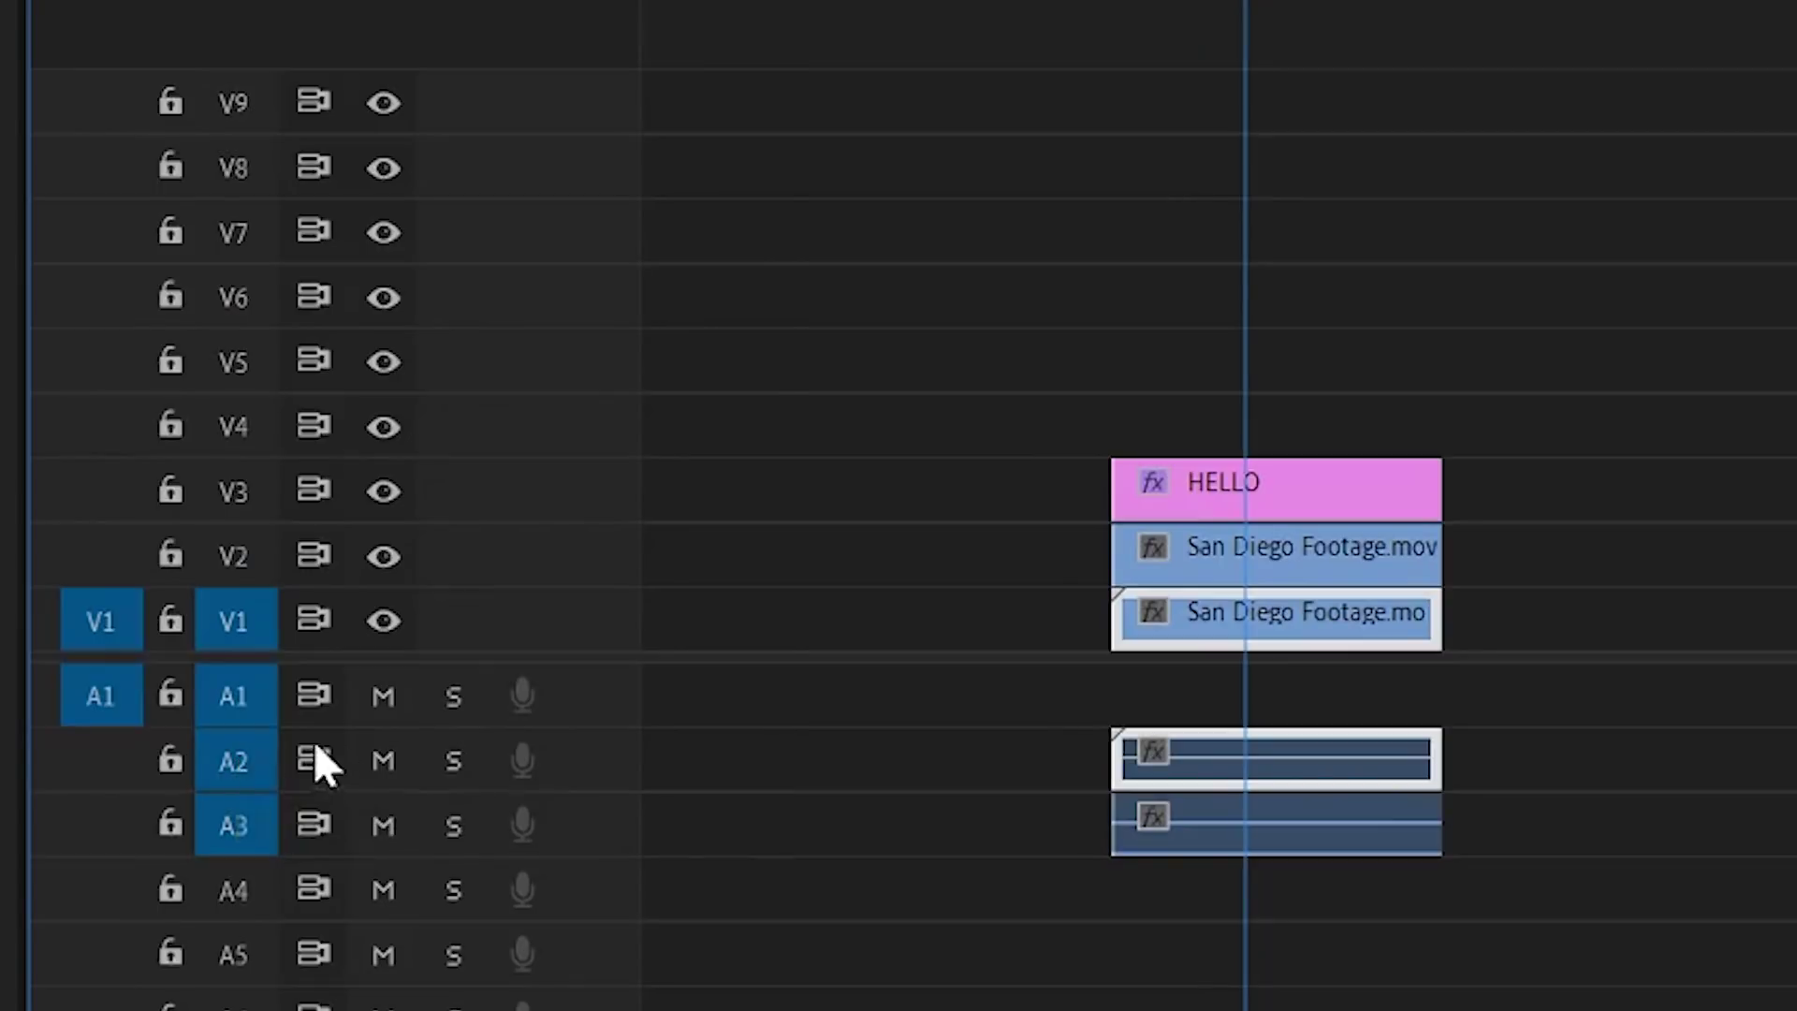
left_click(385, 760)
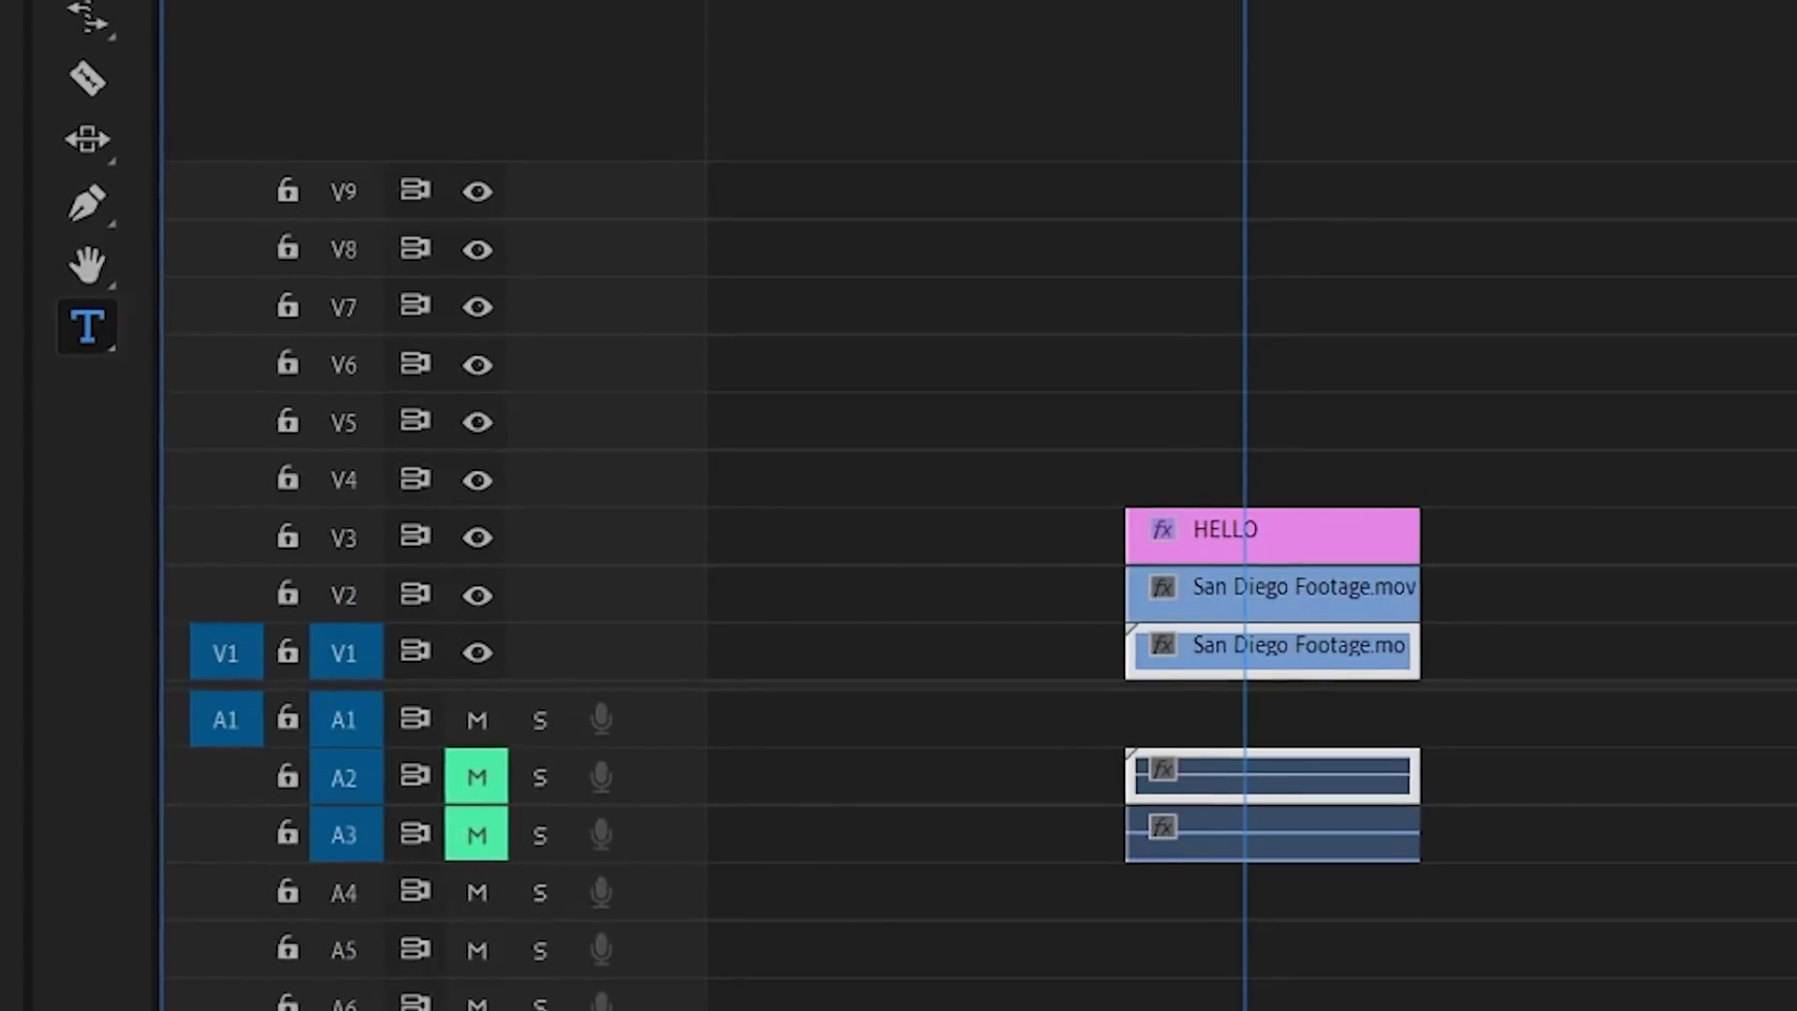
key("space")
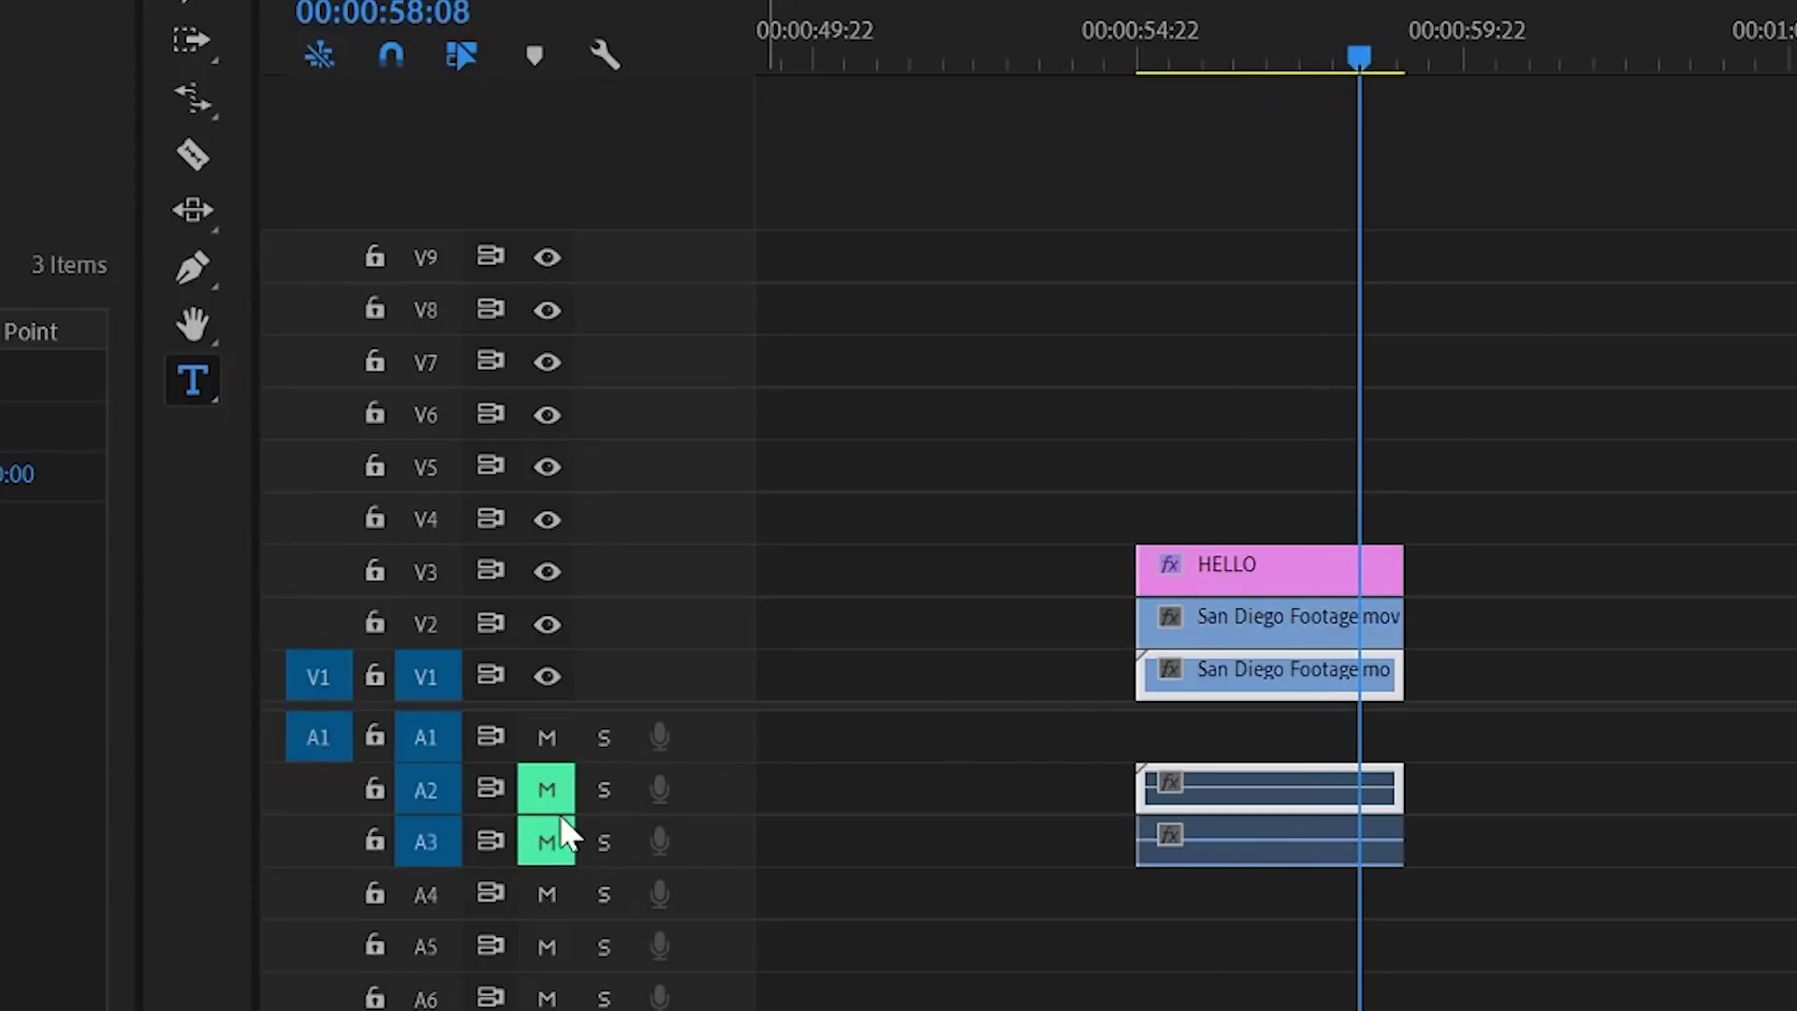
left_click(551, 845)
left_click(547, 789)
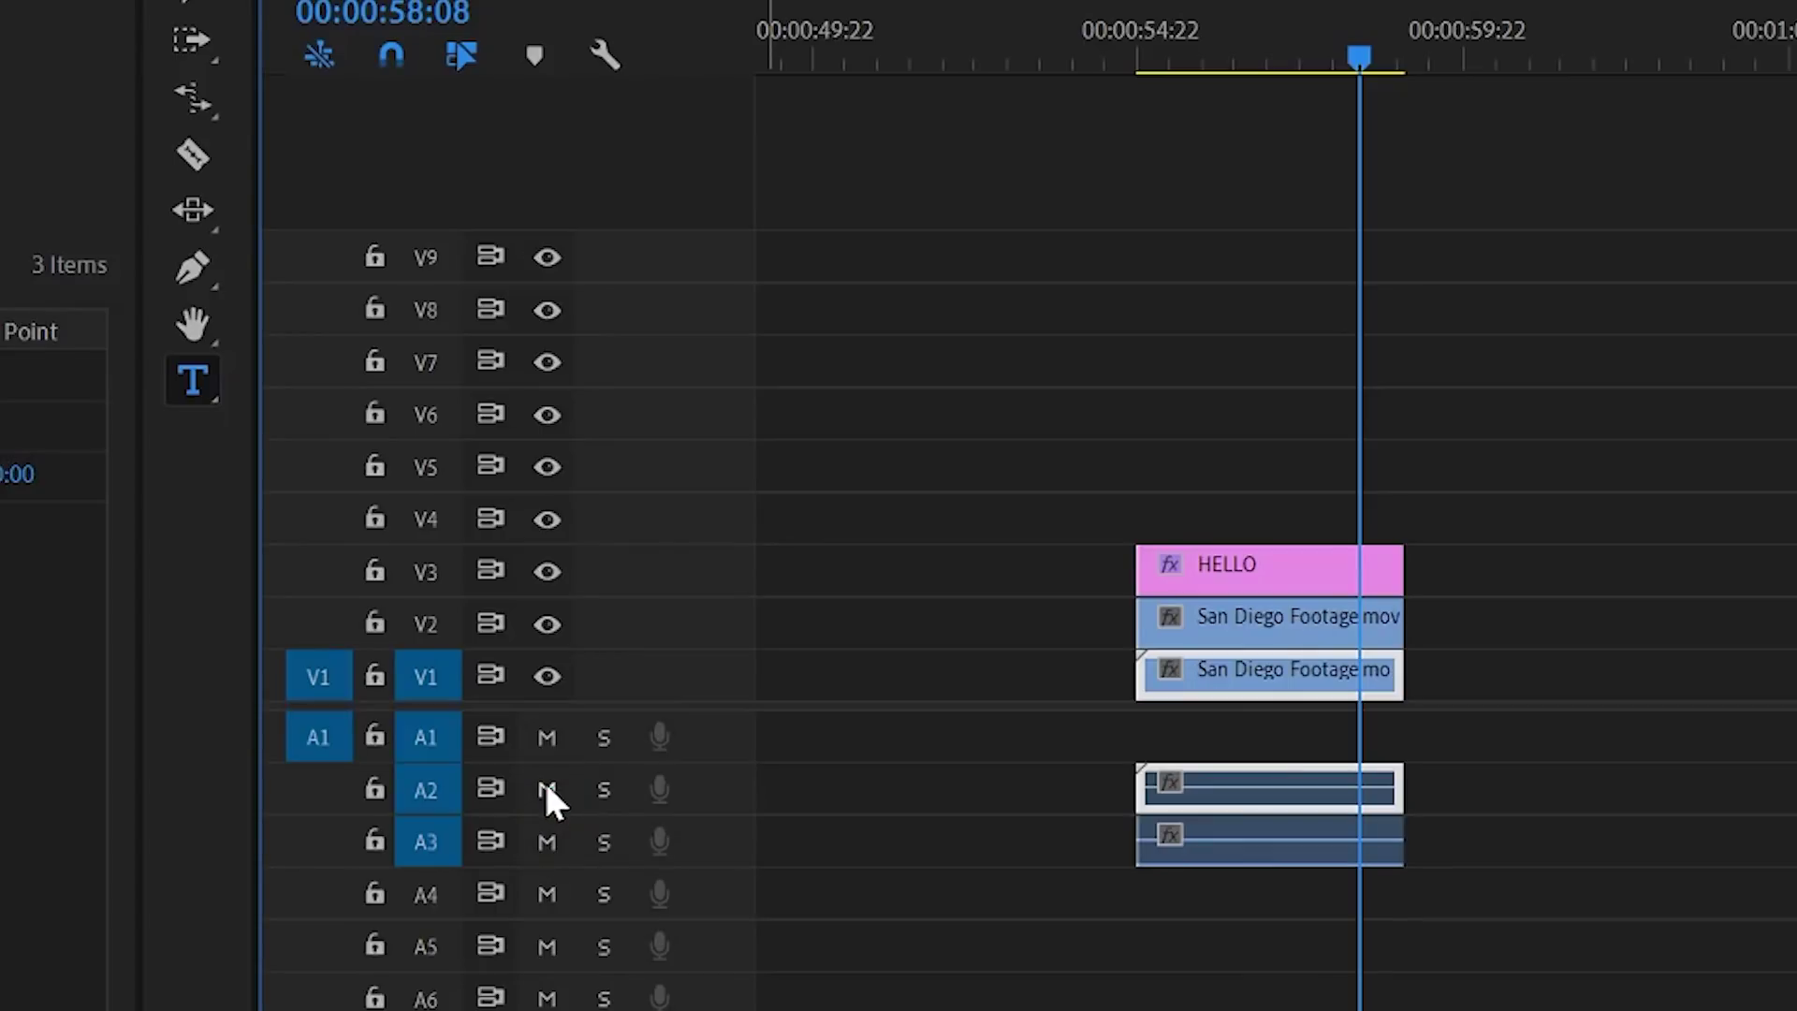
left_click(605, 790)
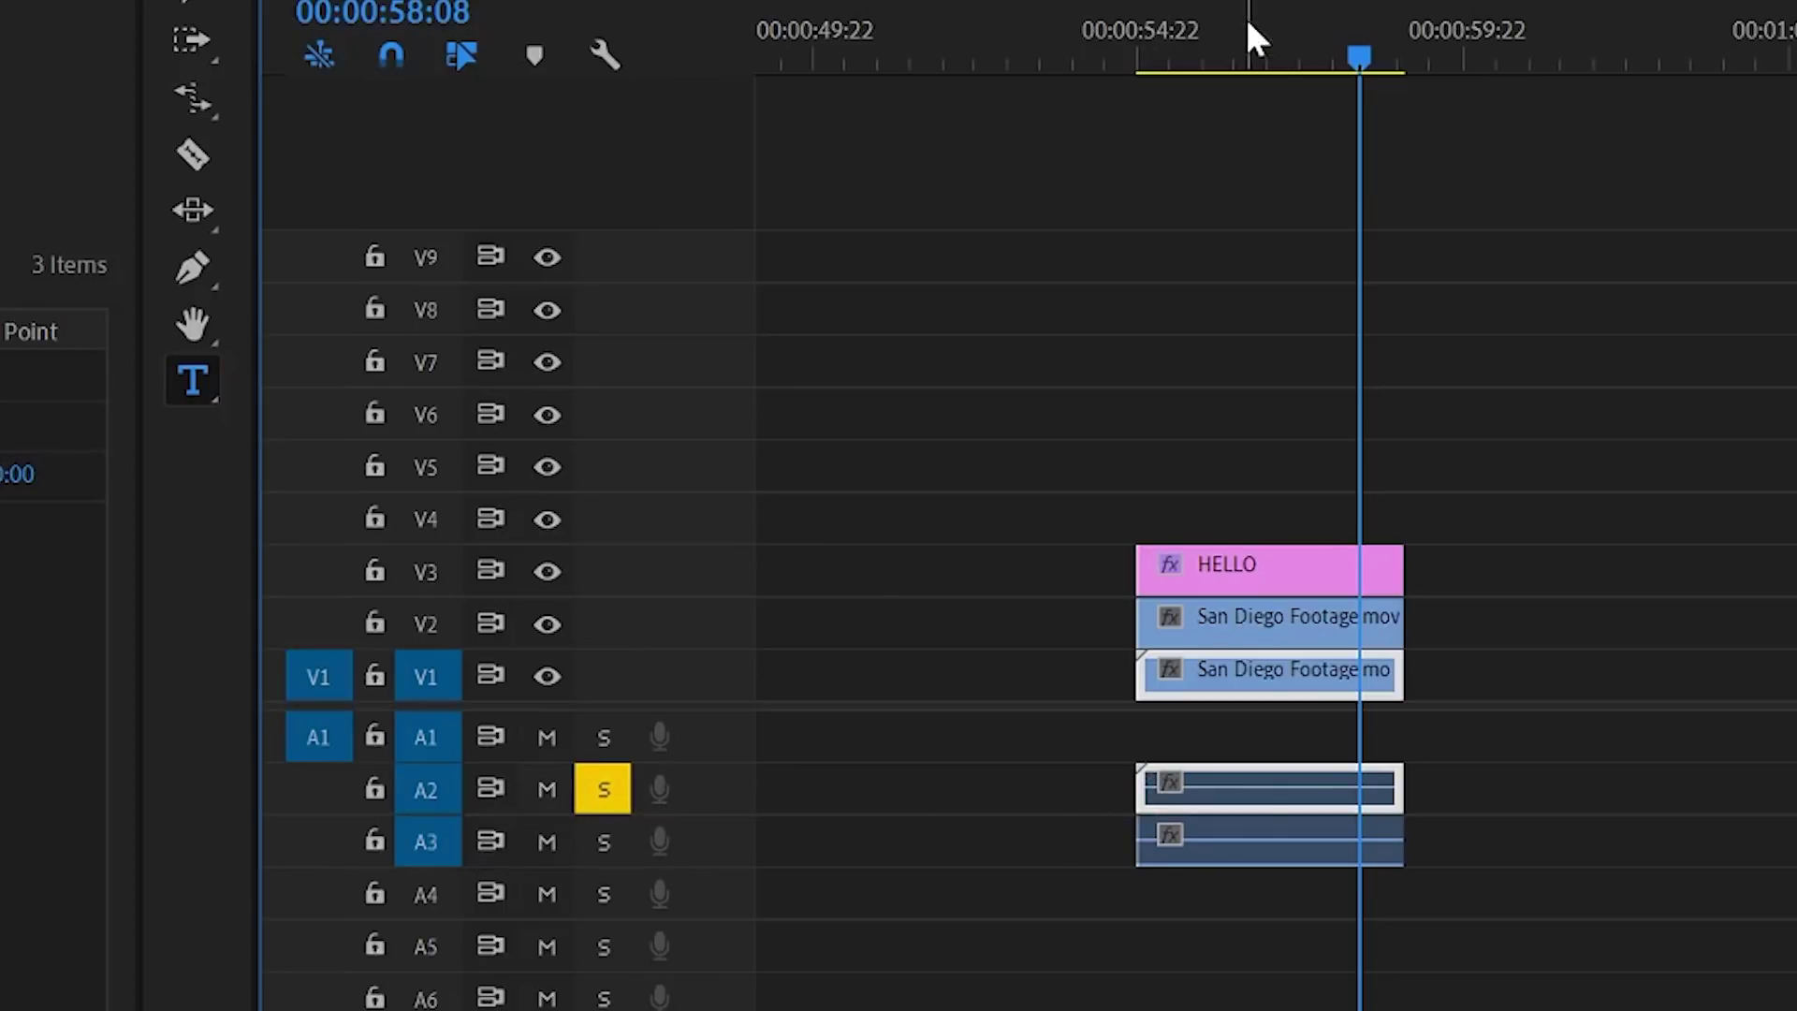
left_click(1224, 56)
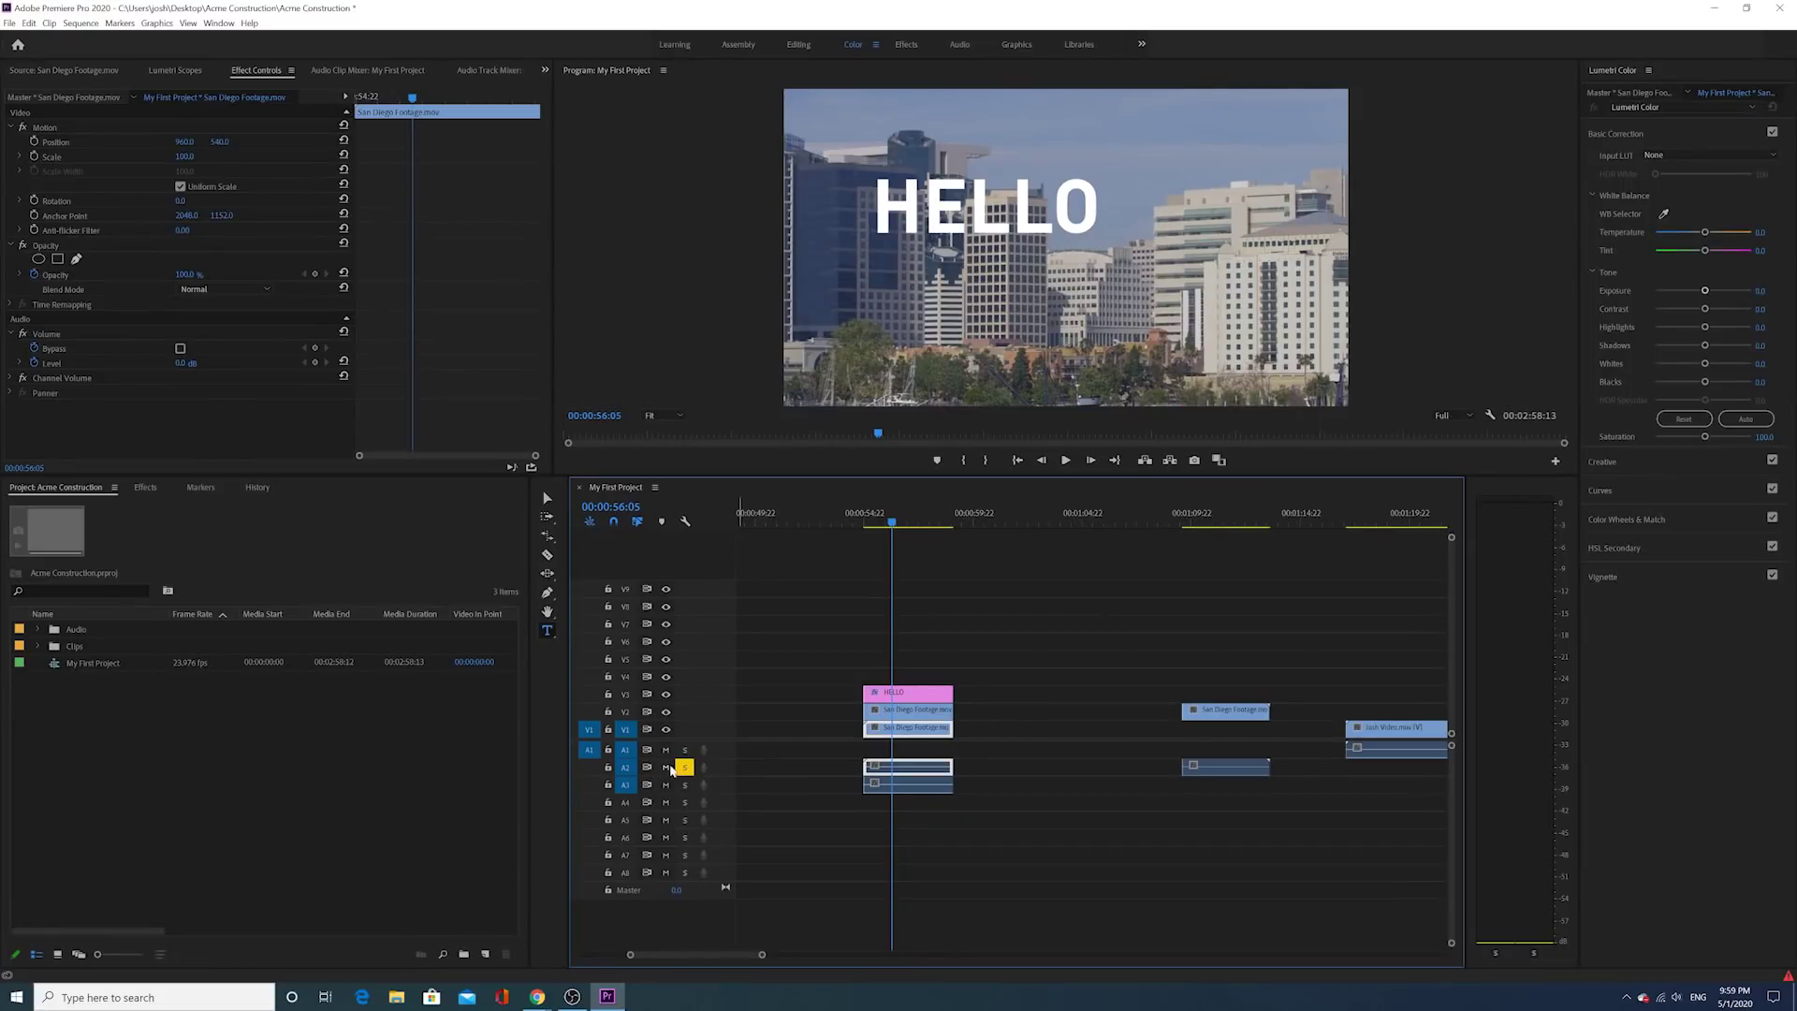
Step: Unsolo A2 and move HELLO to V2, the V2 San Diego clip to V3, and the V1 clip earlier
left_click(1065, 459)
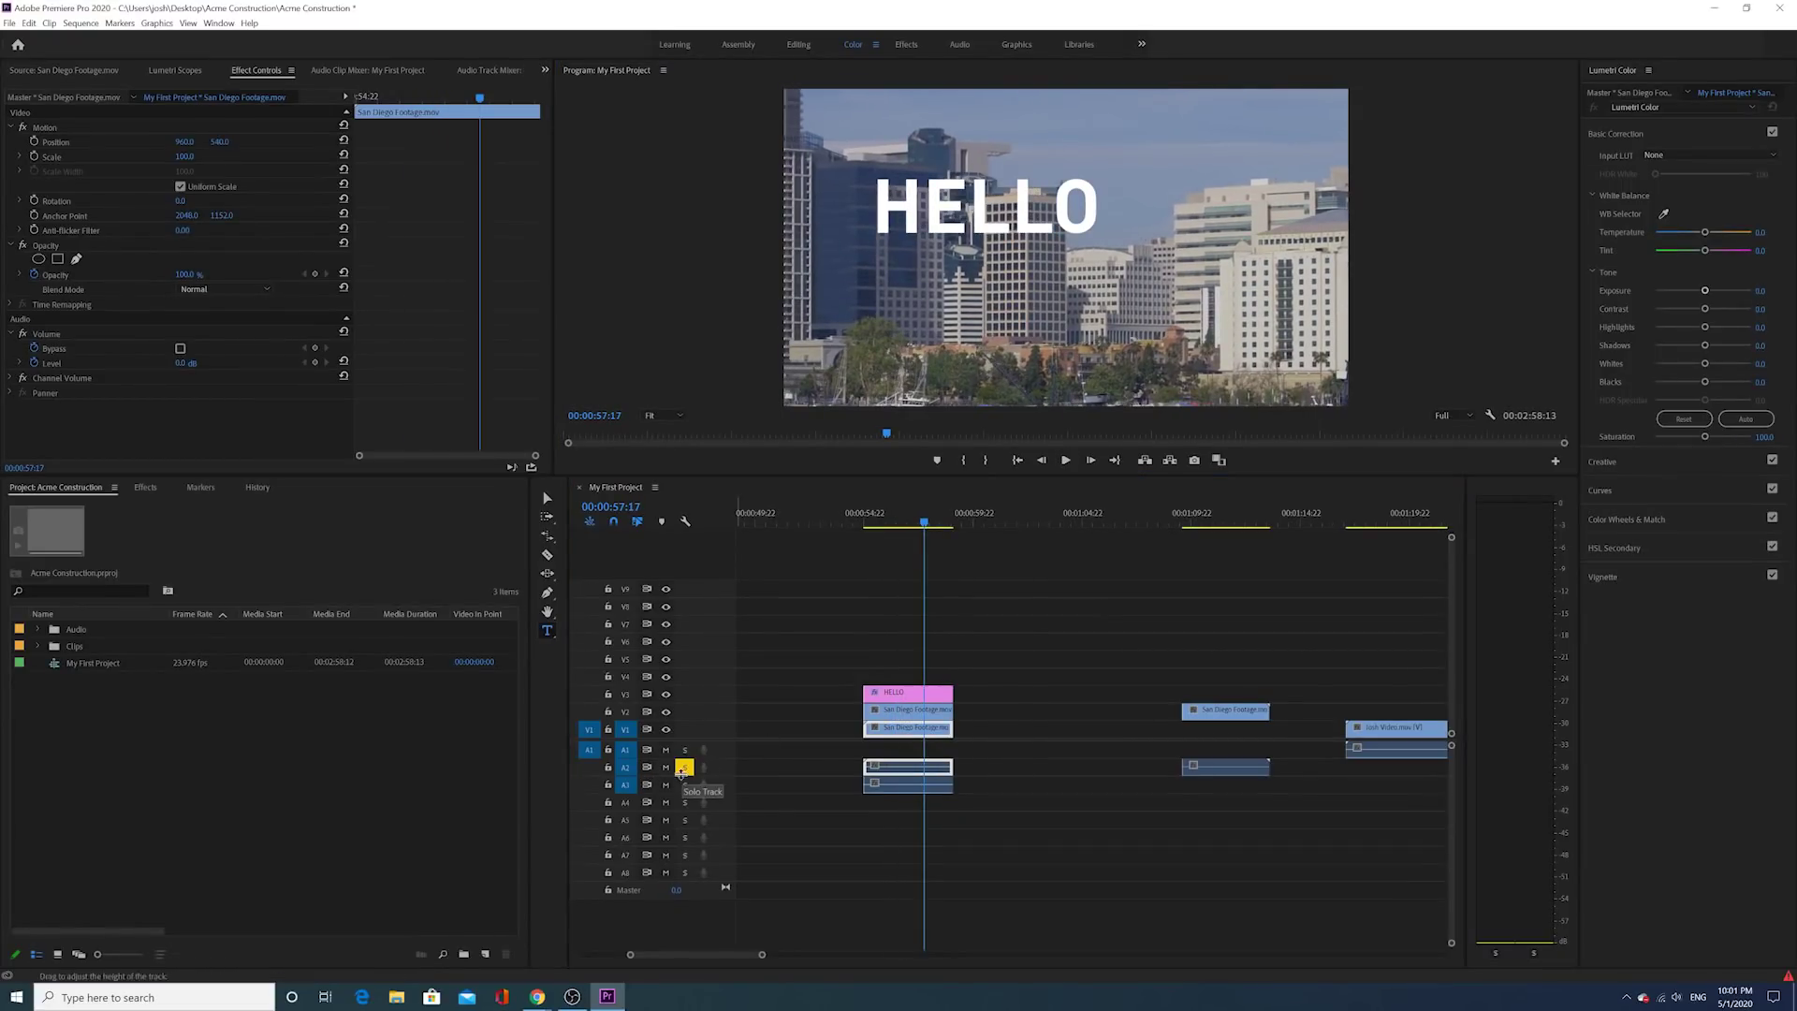
left_click(684, 766)
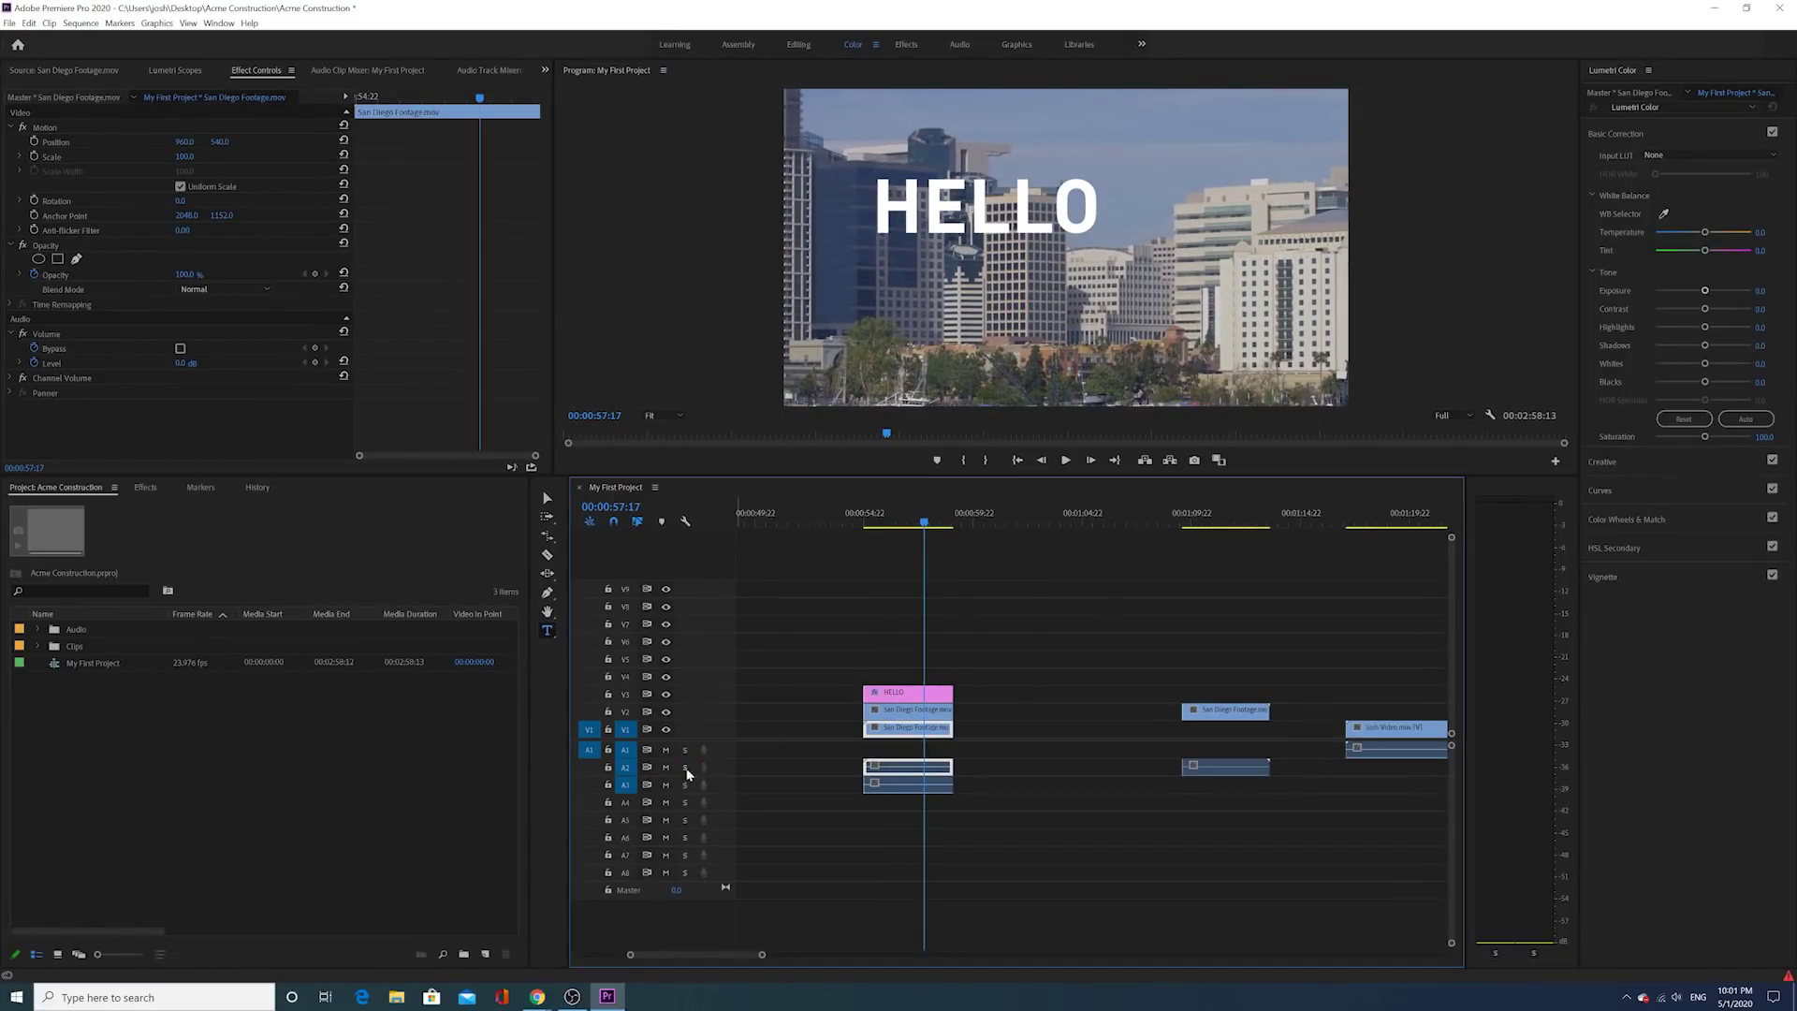
left_click_drag(918, 697, 1076, 715)
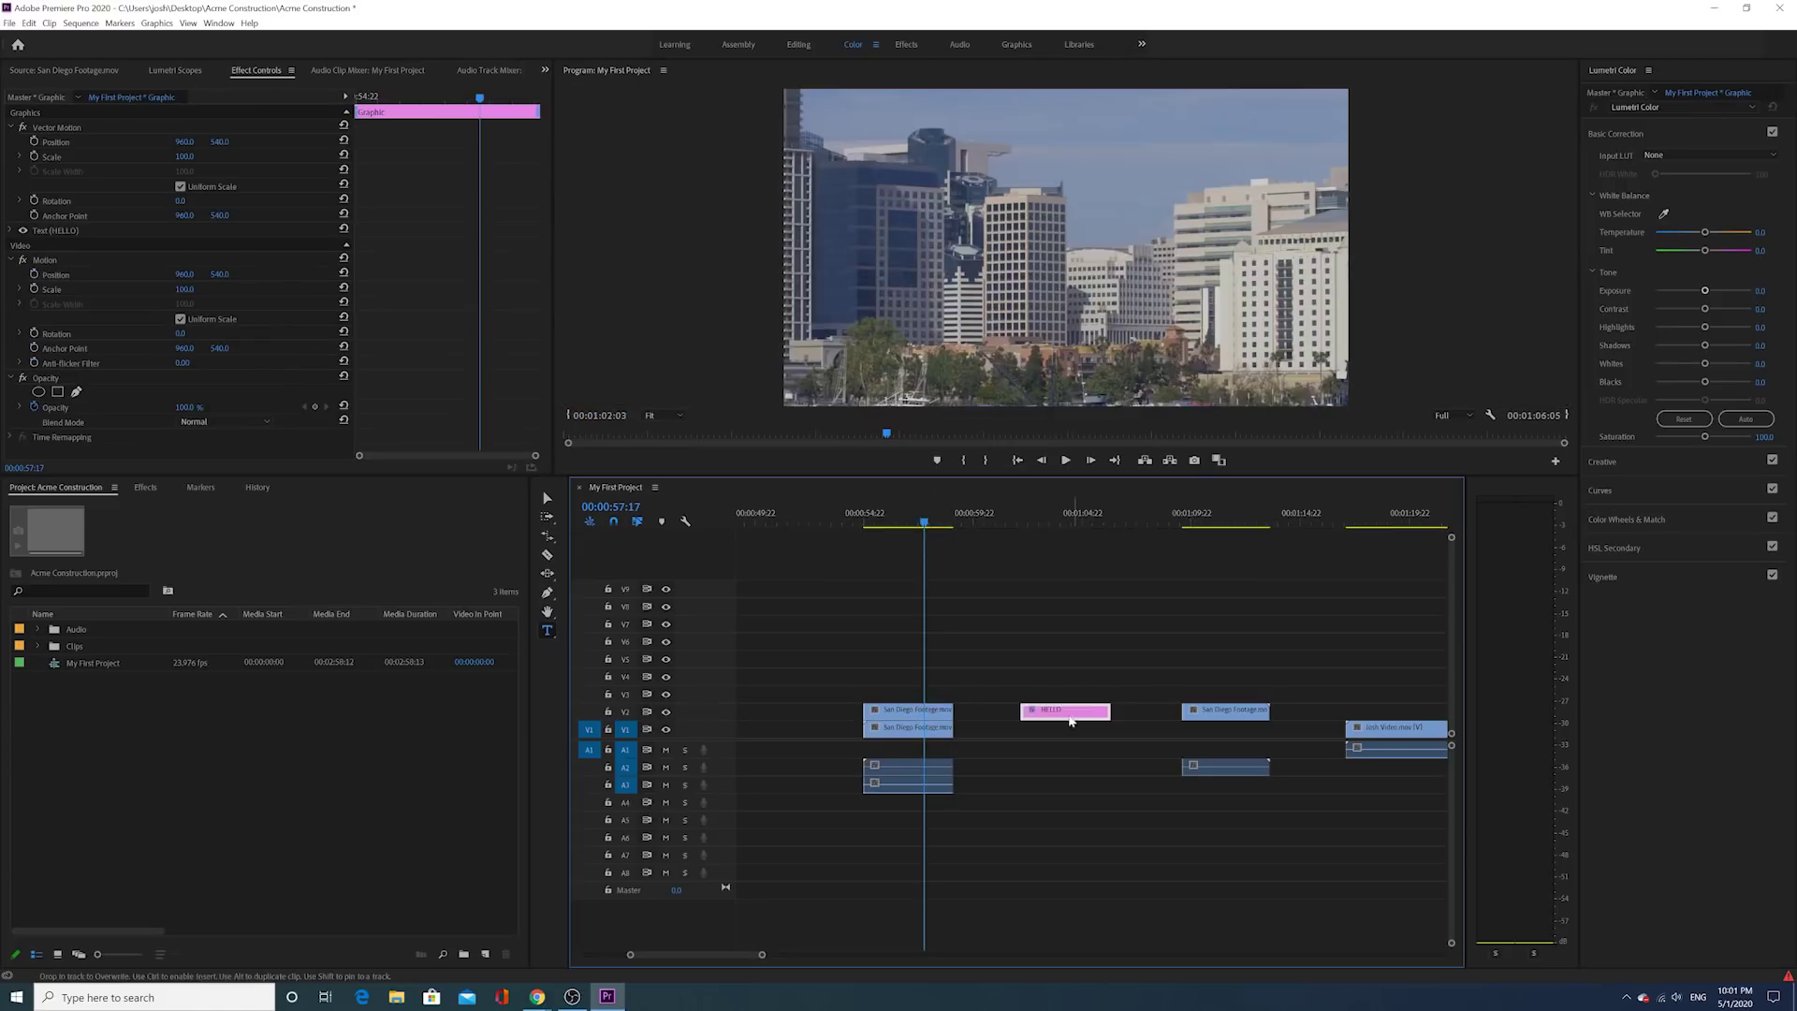
left_click_drag(924, 719, 1013, 701)
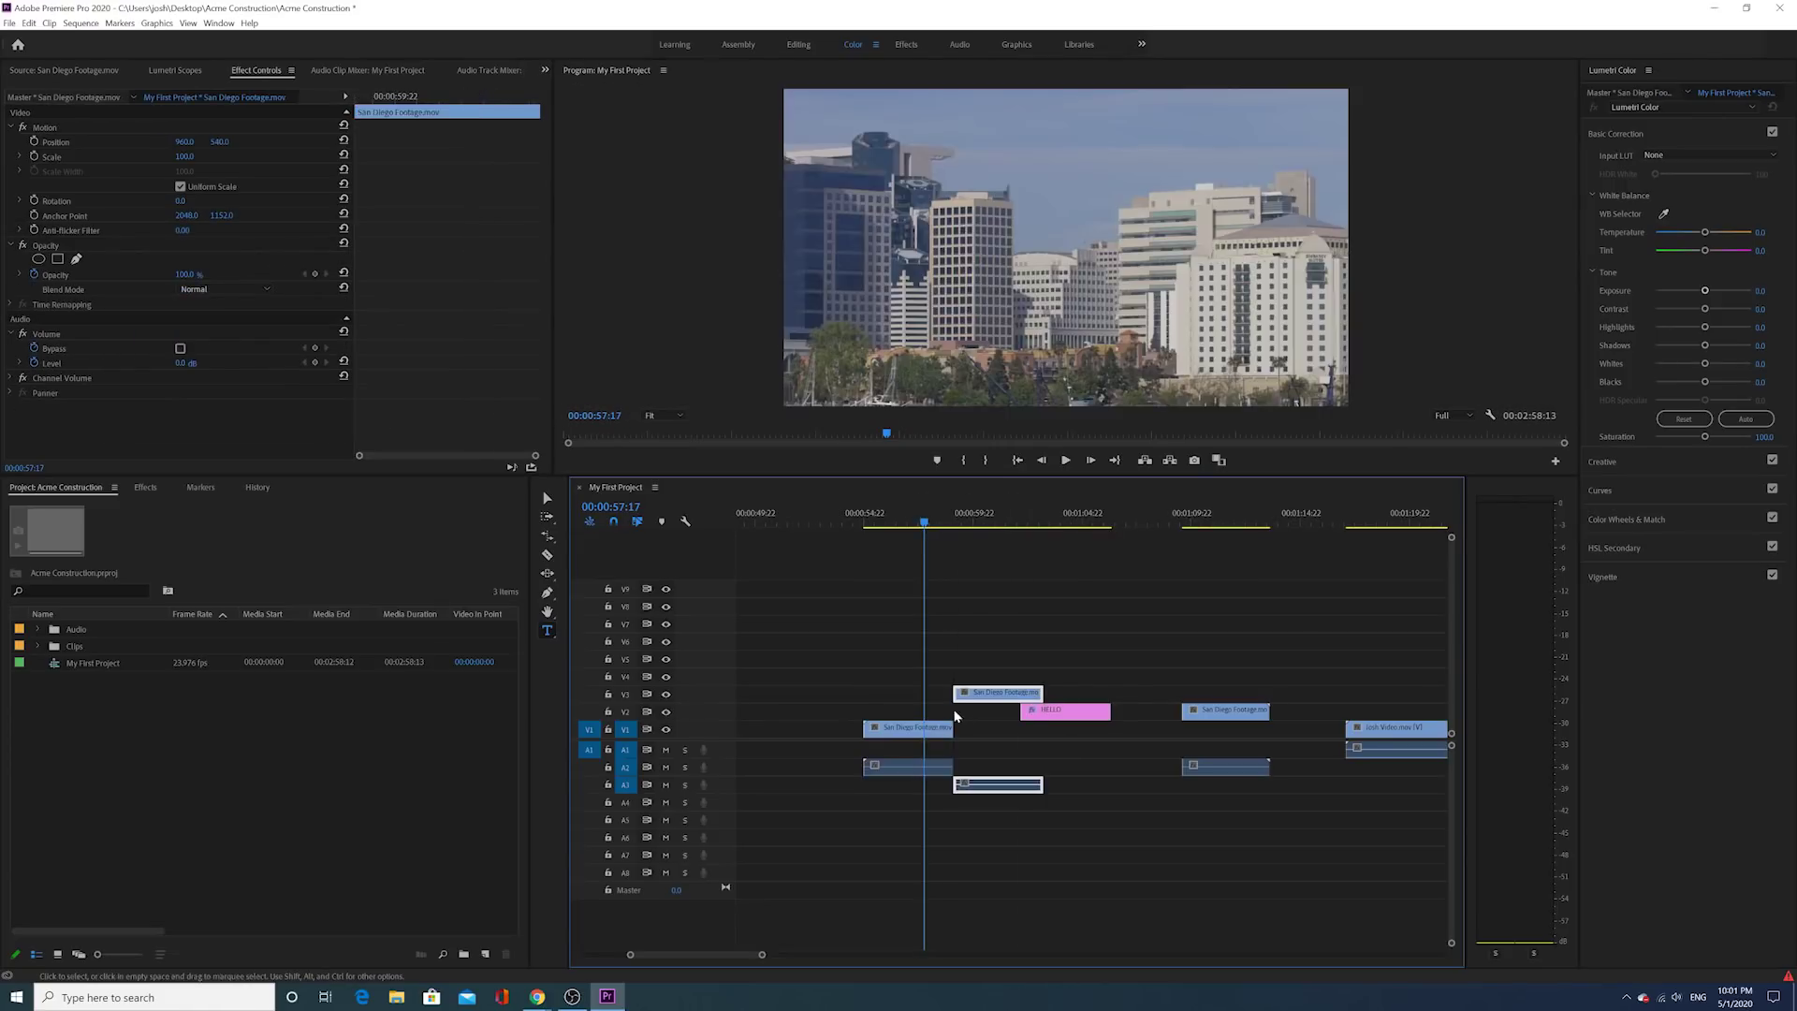
left_click_drag(908, 732, 864, 739)
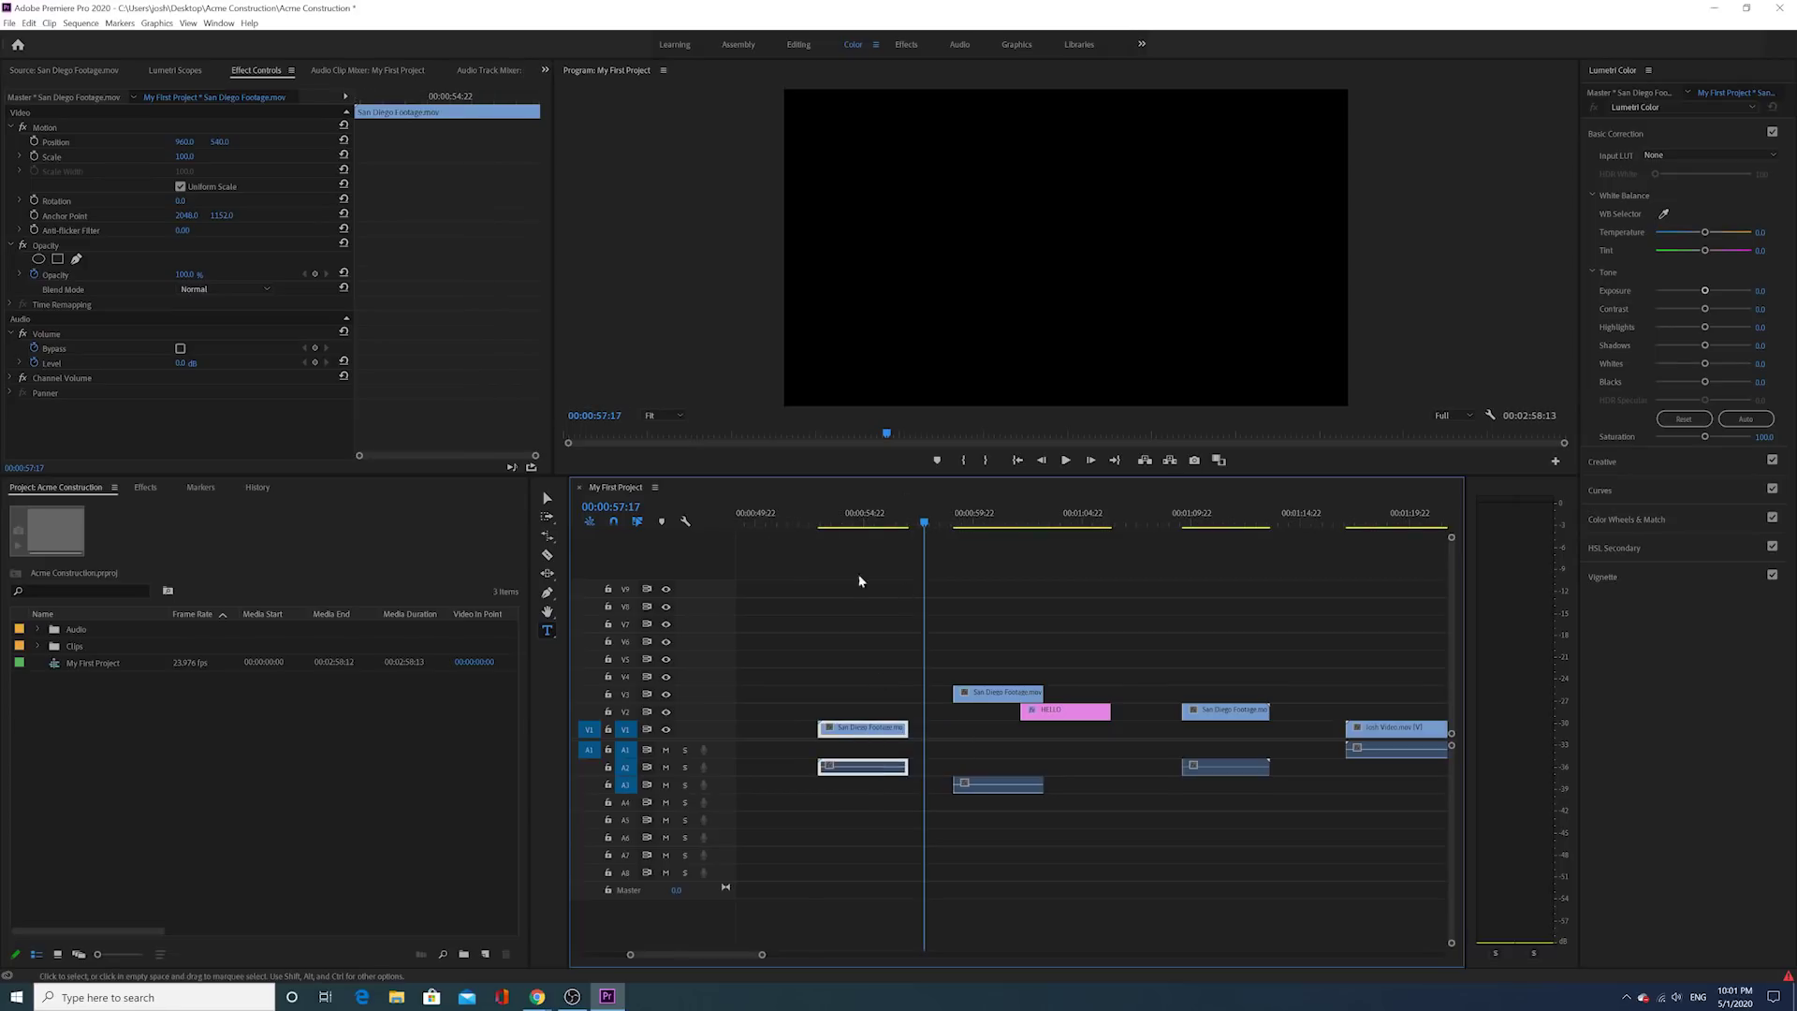
mouse_move(846, 531)
left_mouse_down()
mouse_move(881, 531)
mouse_move(865, 532)
left_mouse_up()
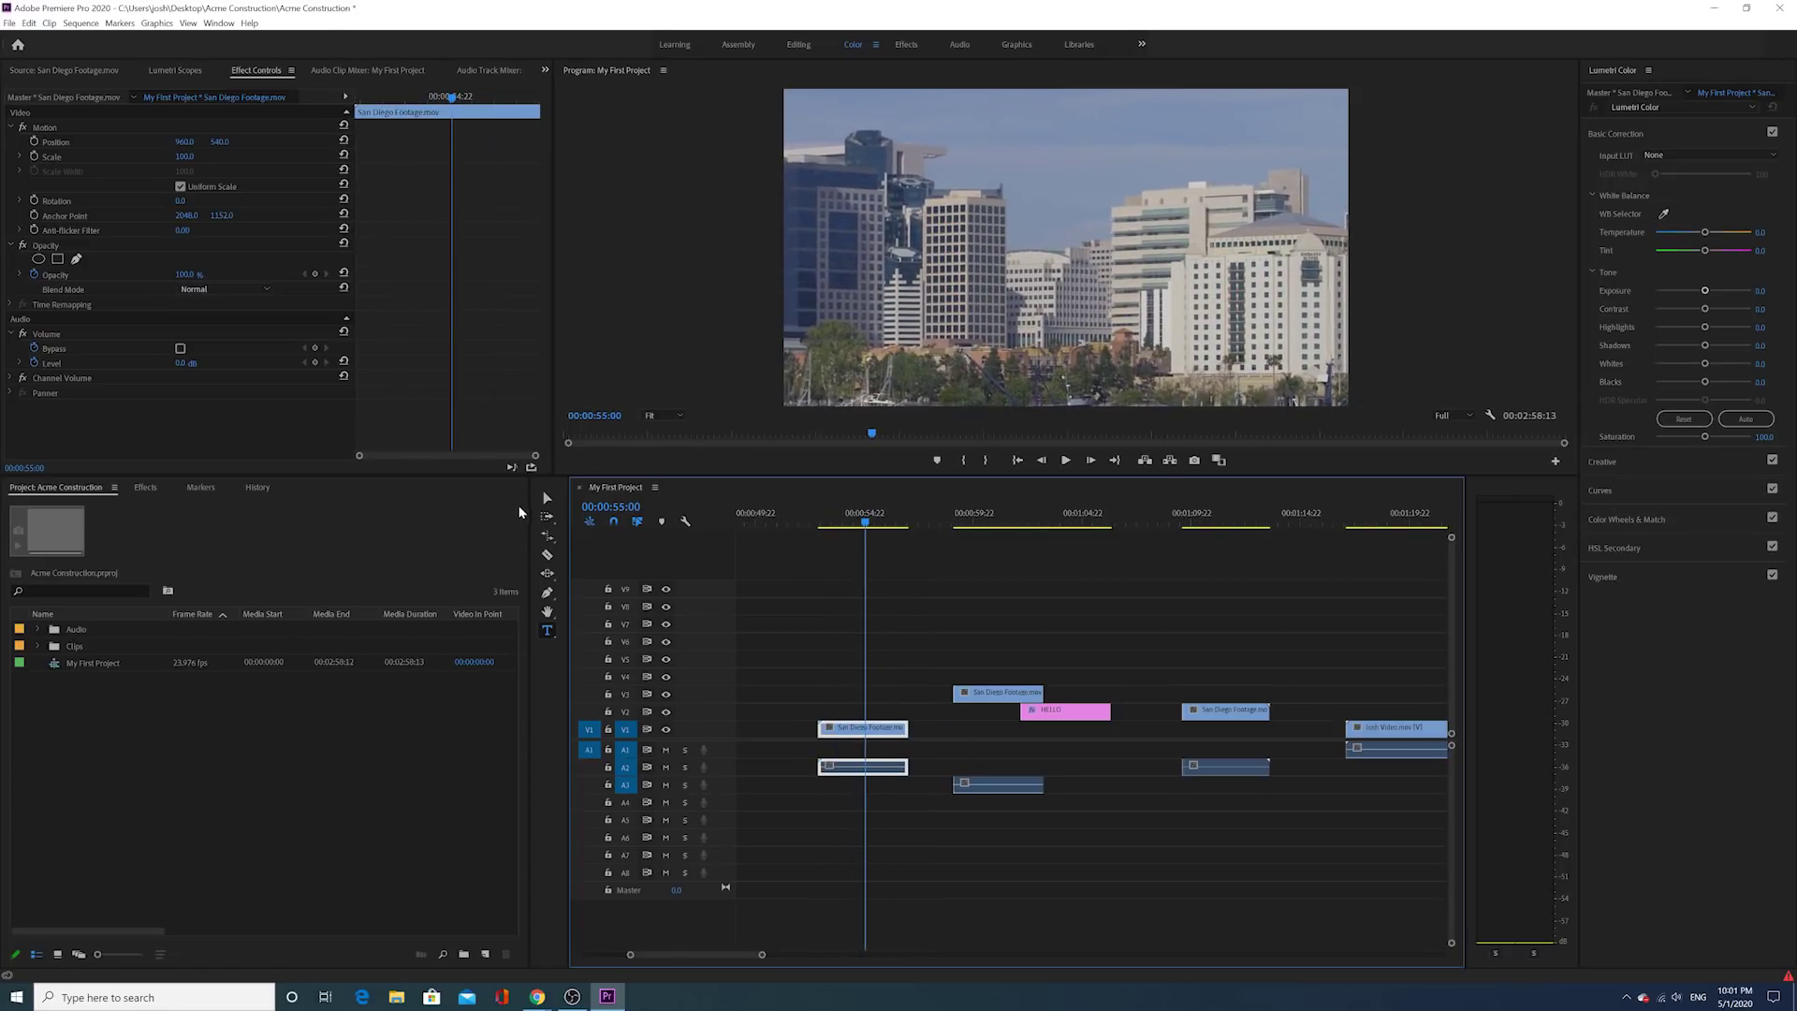
left_click(58, 71)
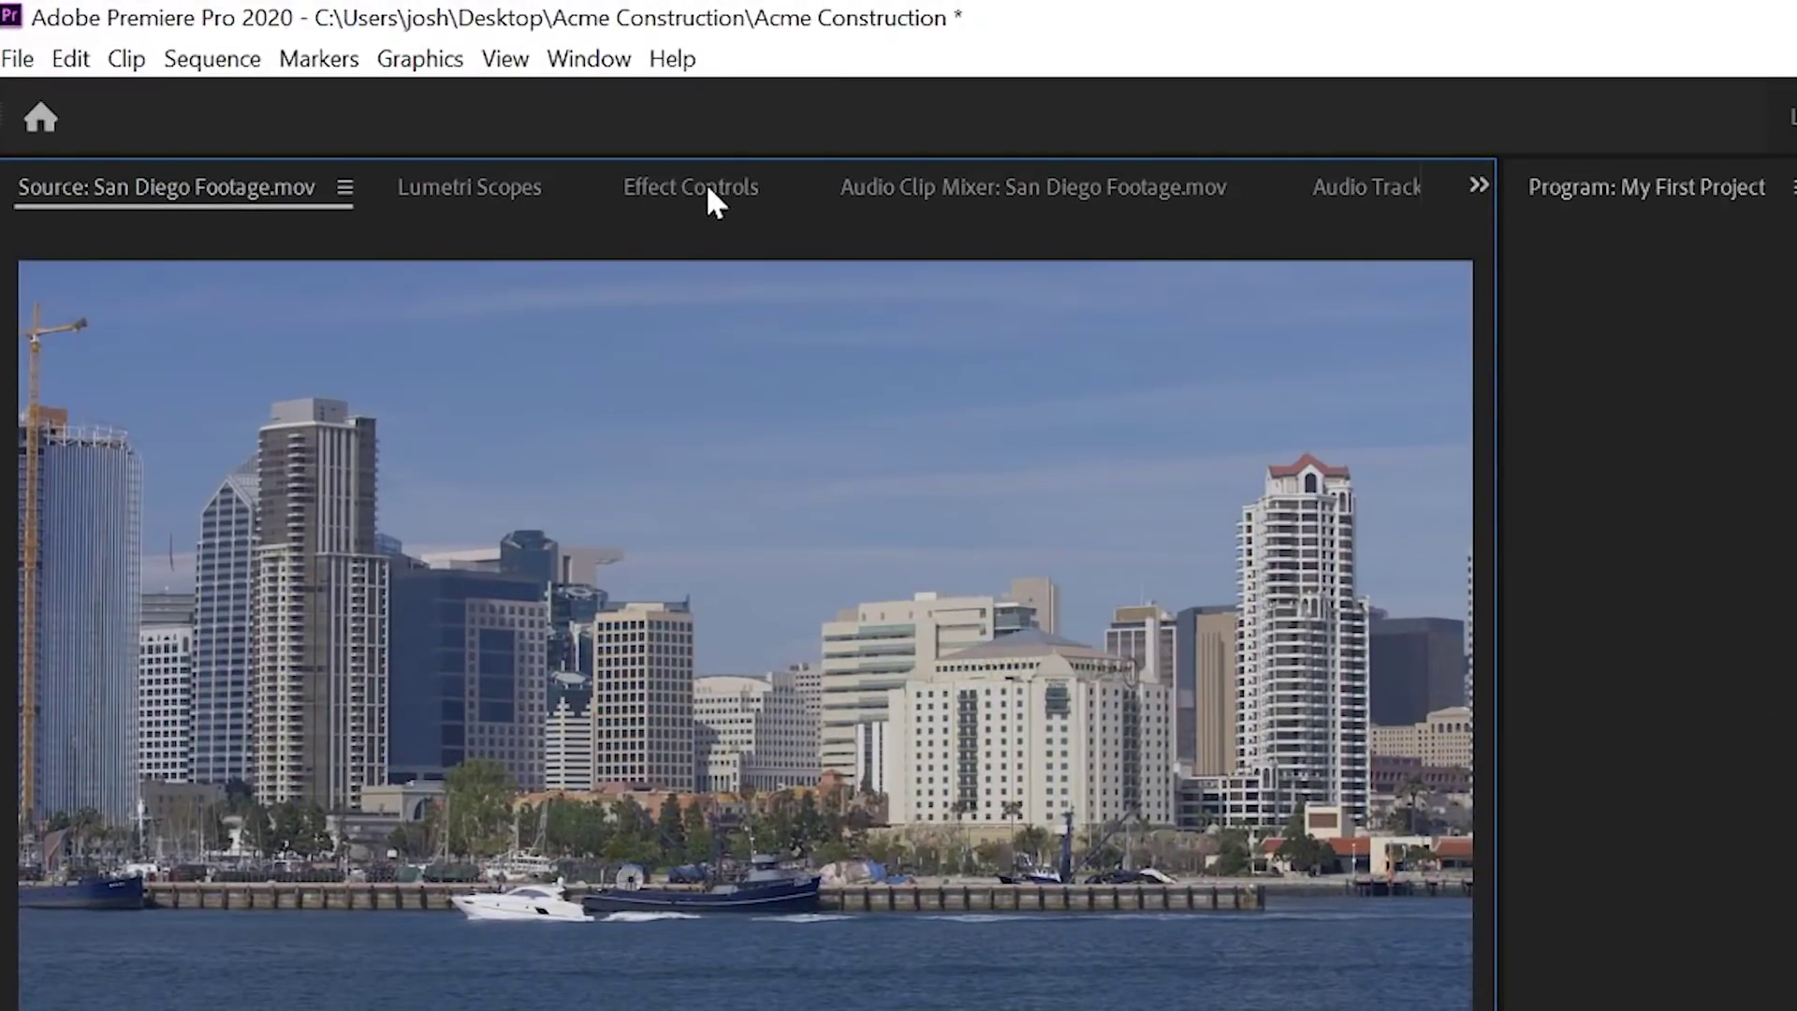
Step: Select the V1 San Diego clip with the playhead parked at 00:00:54:00 and show its effect settings
left_click(708, 185)
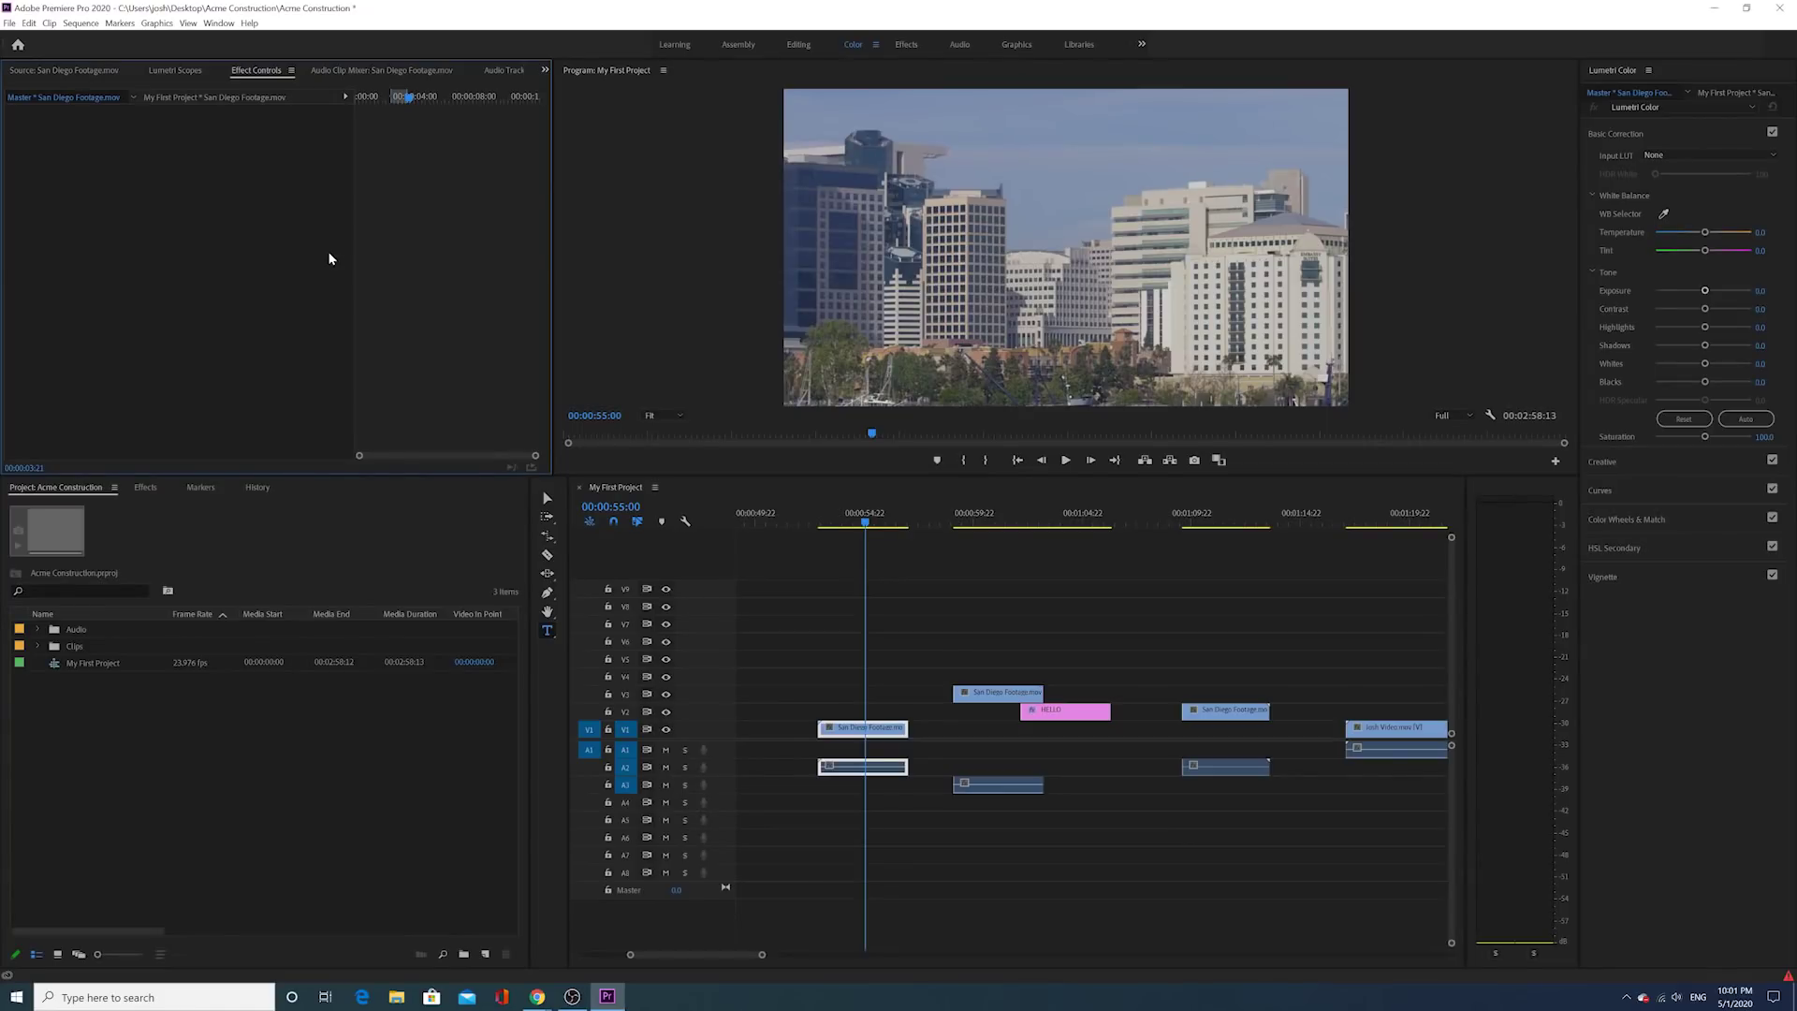
left_click(873, 698)
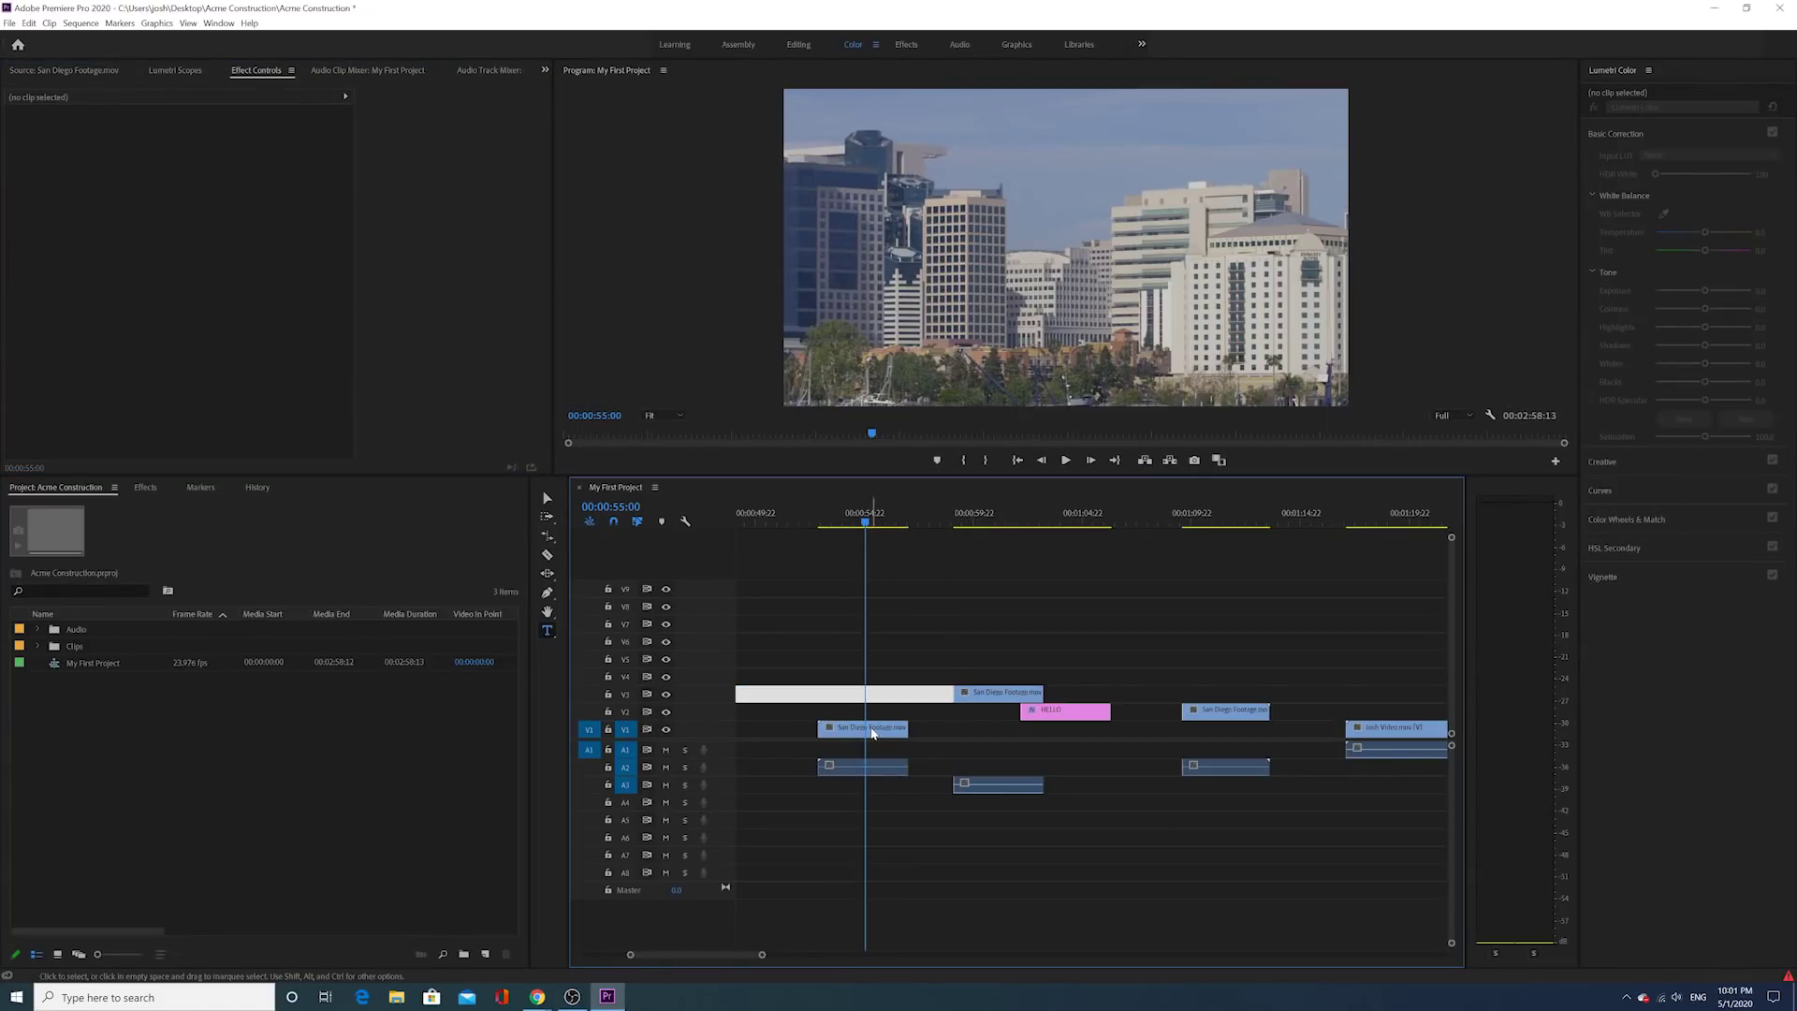
left_click(872, 730)
left_click(842, 526)
left_click_drag(839, 532, 843, 531)
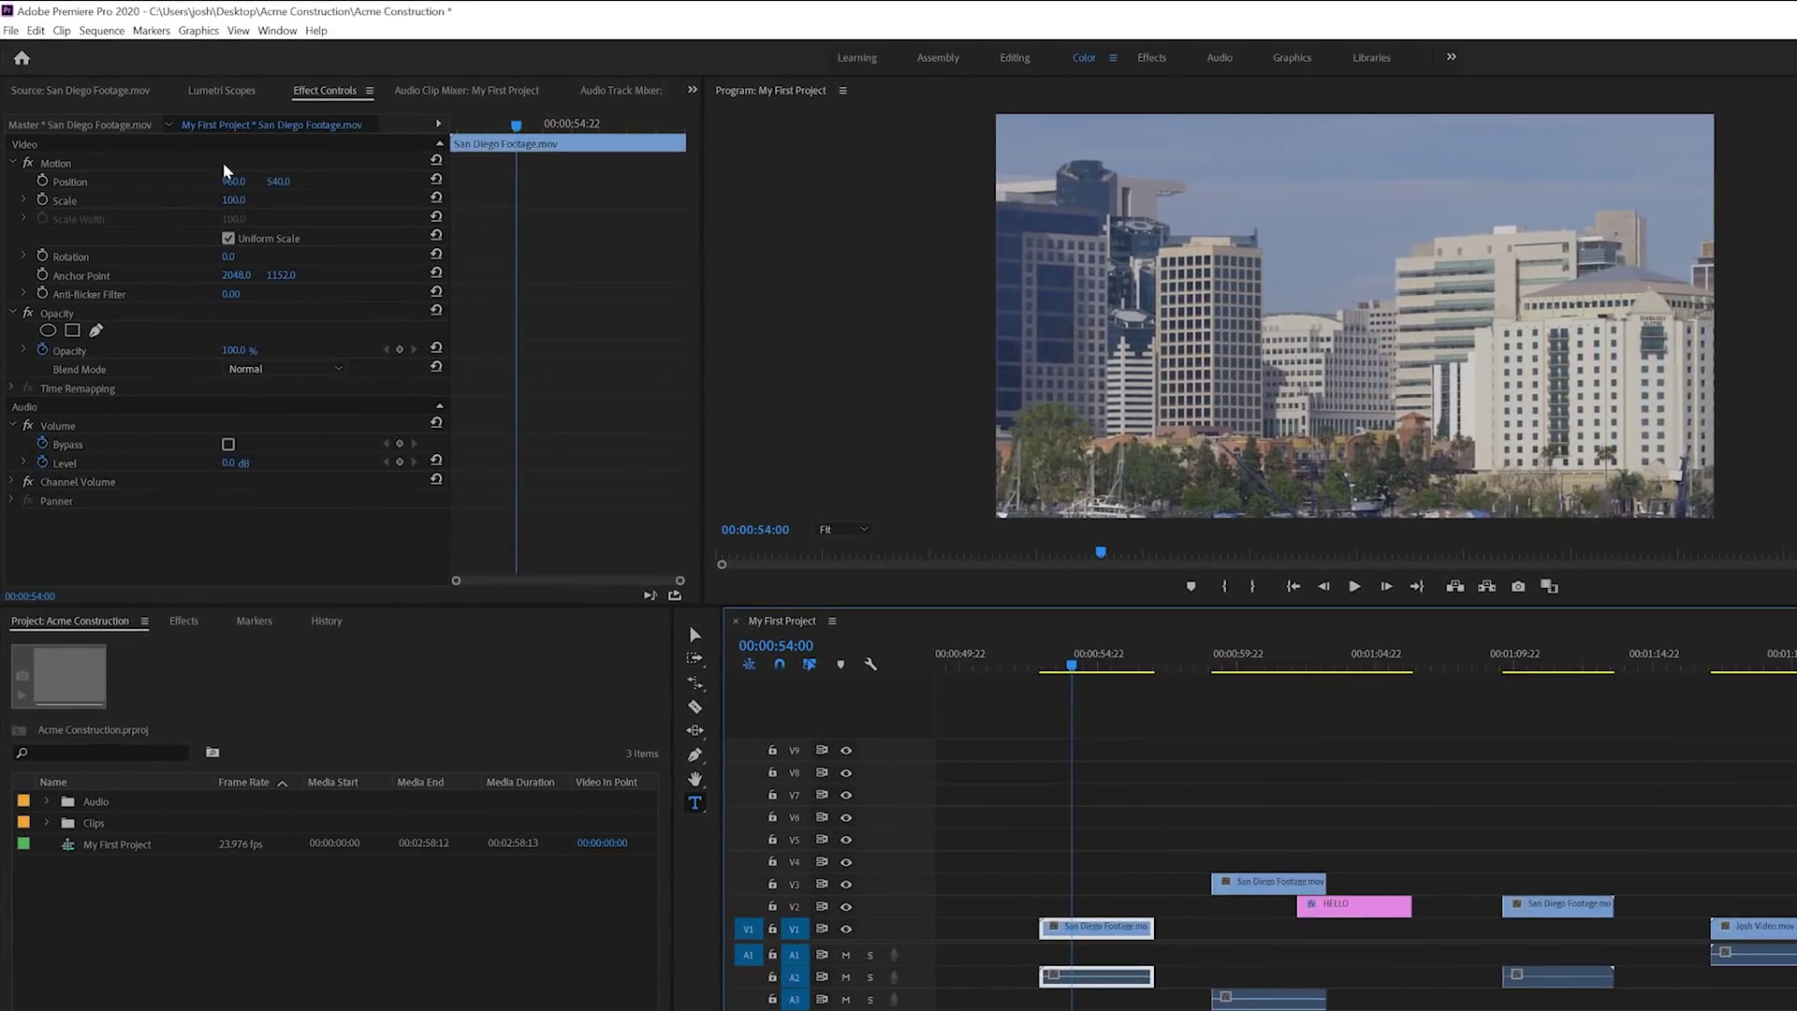
Step: Move the footage to position 912, 543, set scale to 44, and keep rotation at 0°
left_click_drag(233, 181, 185, 180)
left_click_drag(301, 183, 496, 182)
mouse_move(234, 181)
left_mouse_down()
mouse_move(307, 182)
mouse_move(201, 200)
mouse_move(227, 200)
left_mouse_up()
left_click_drag(272, 184, 405, 183)
mouse_move(230, 200)
left_mouse_down()
mouse_move(333, 182)
mouse_move(258, 181)
left_mouse_up()
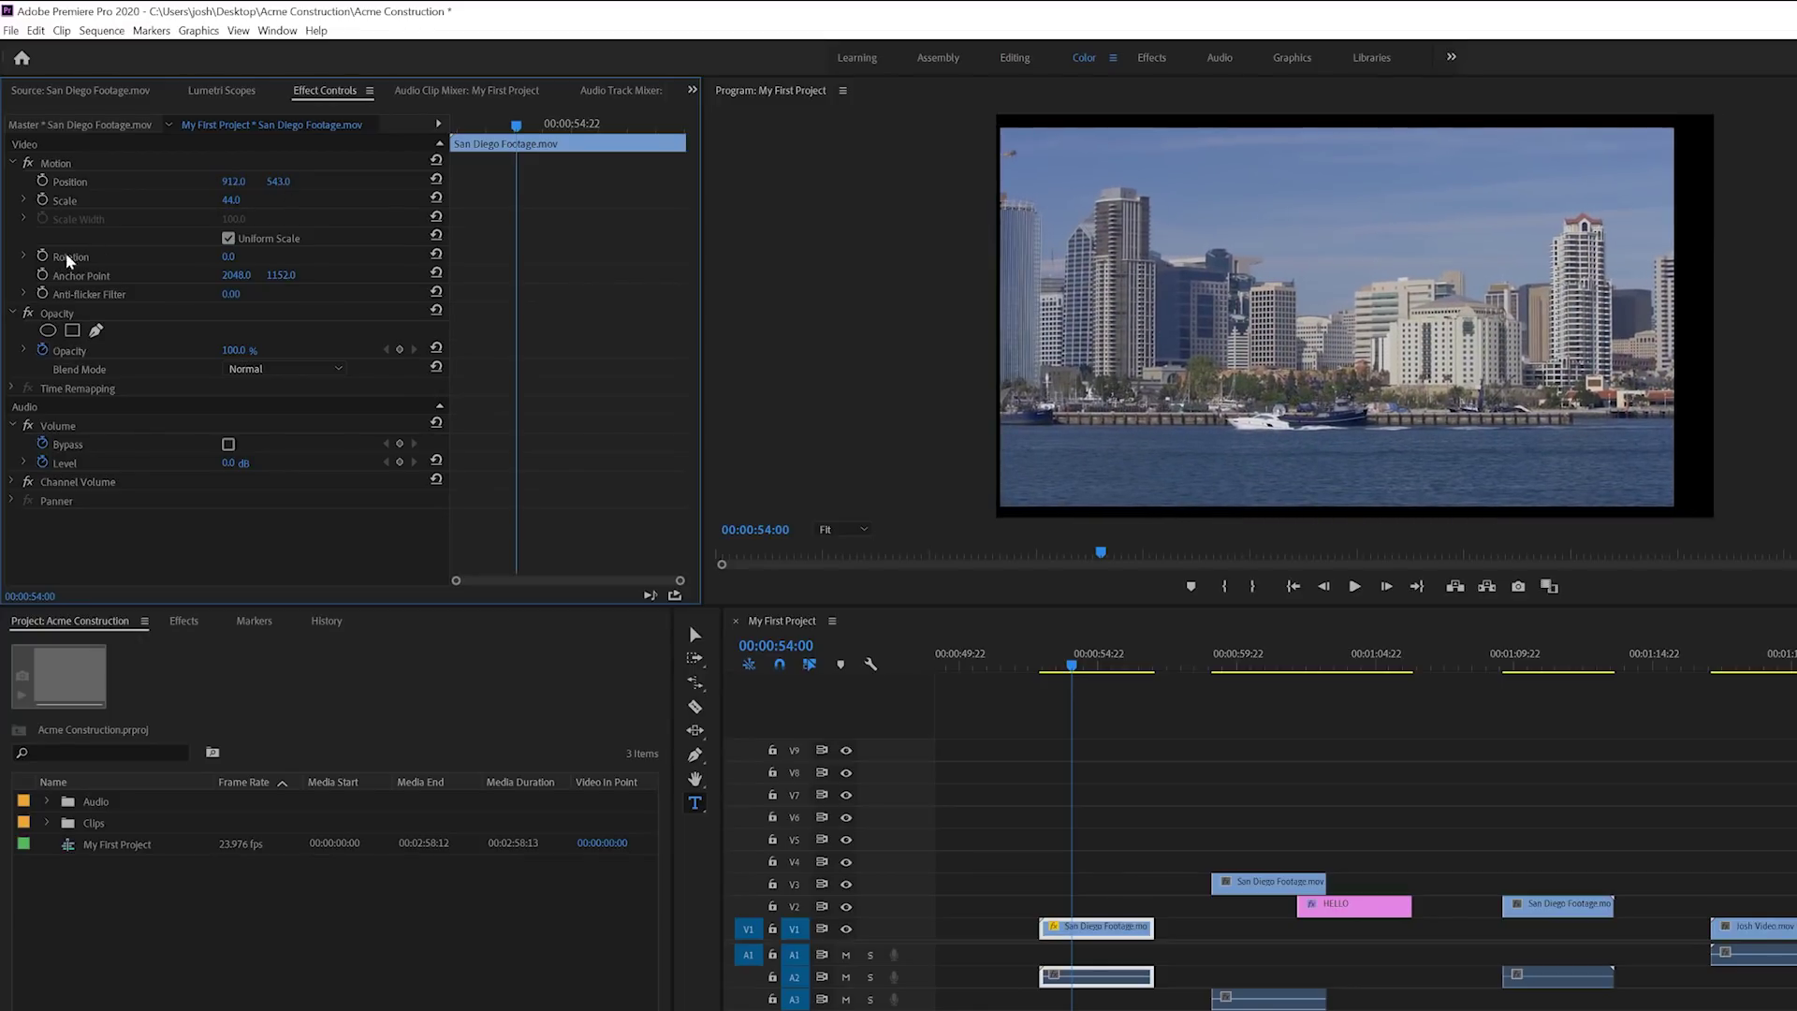
mouse_move(227, 256)
left_mouse_down()
mouse_move(286, 256)
mouse_move(233, 259)
left_mouse_up()
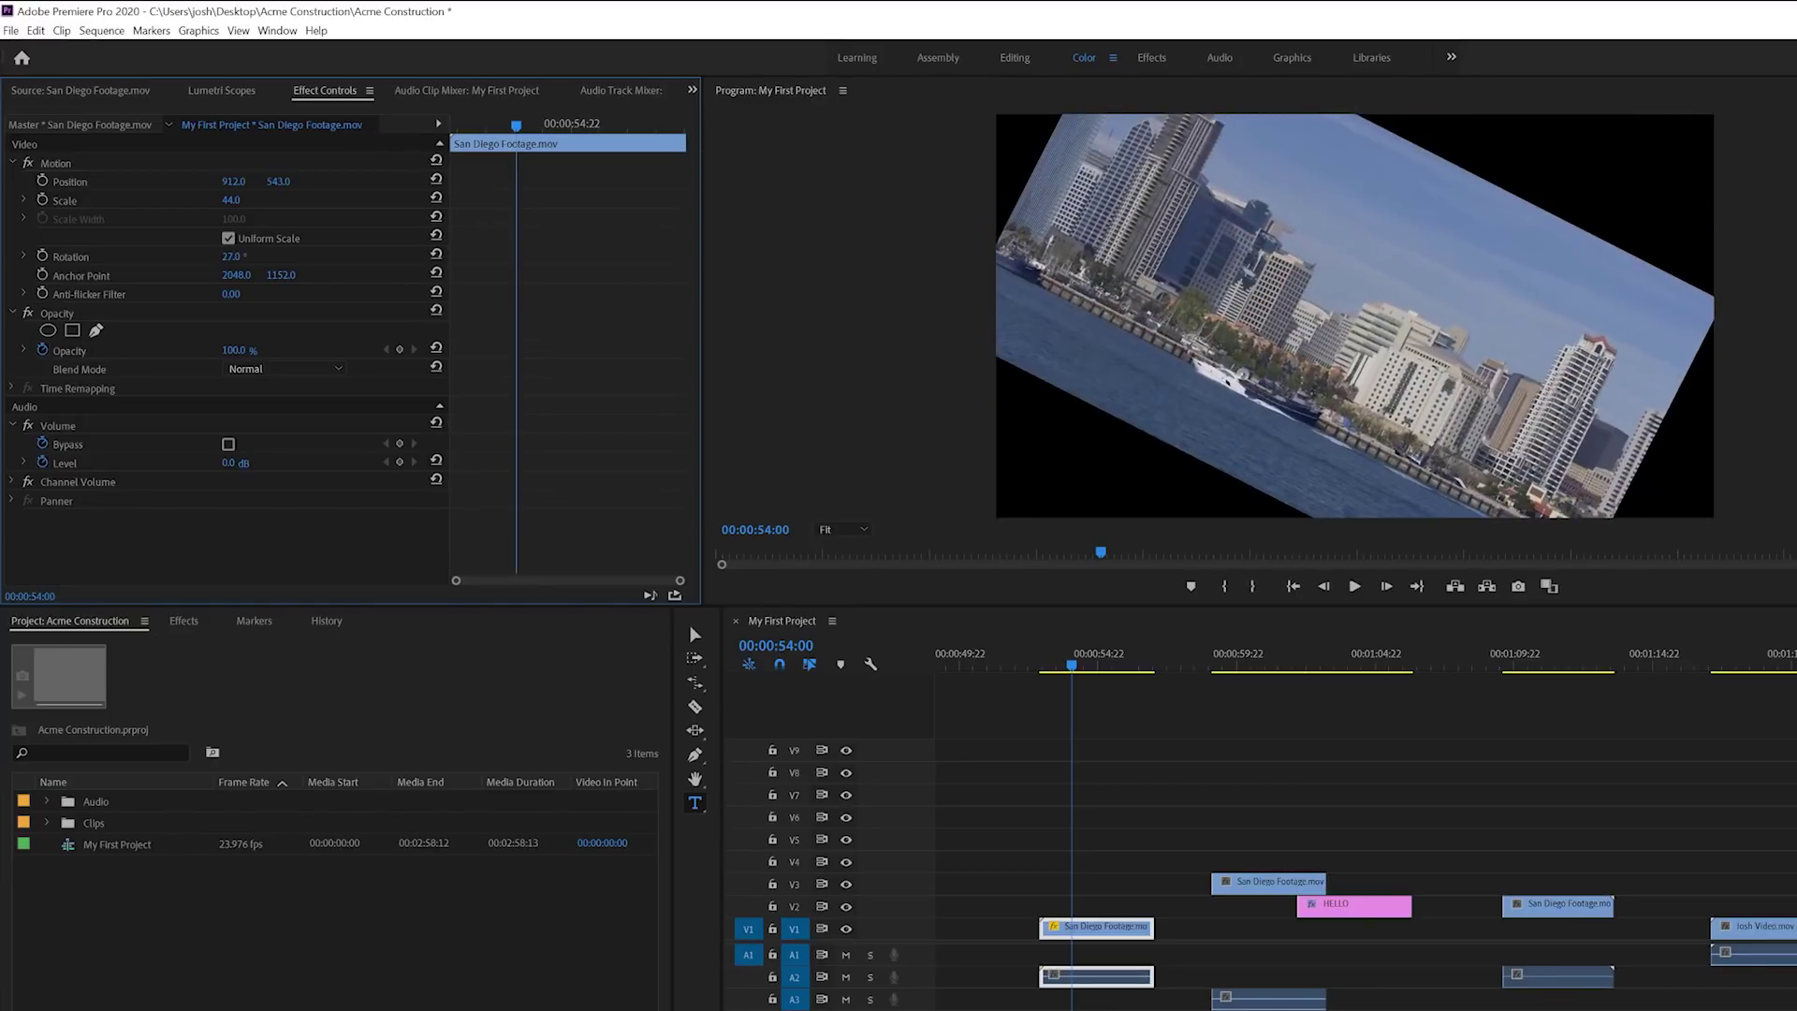
left_click(233, 256)
type("0")
key("Return")
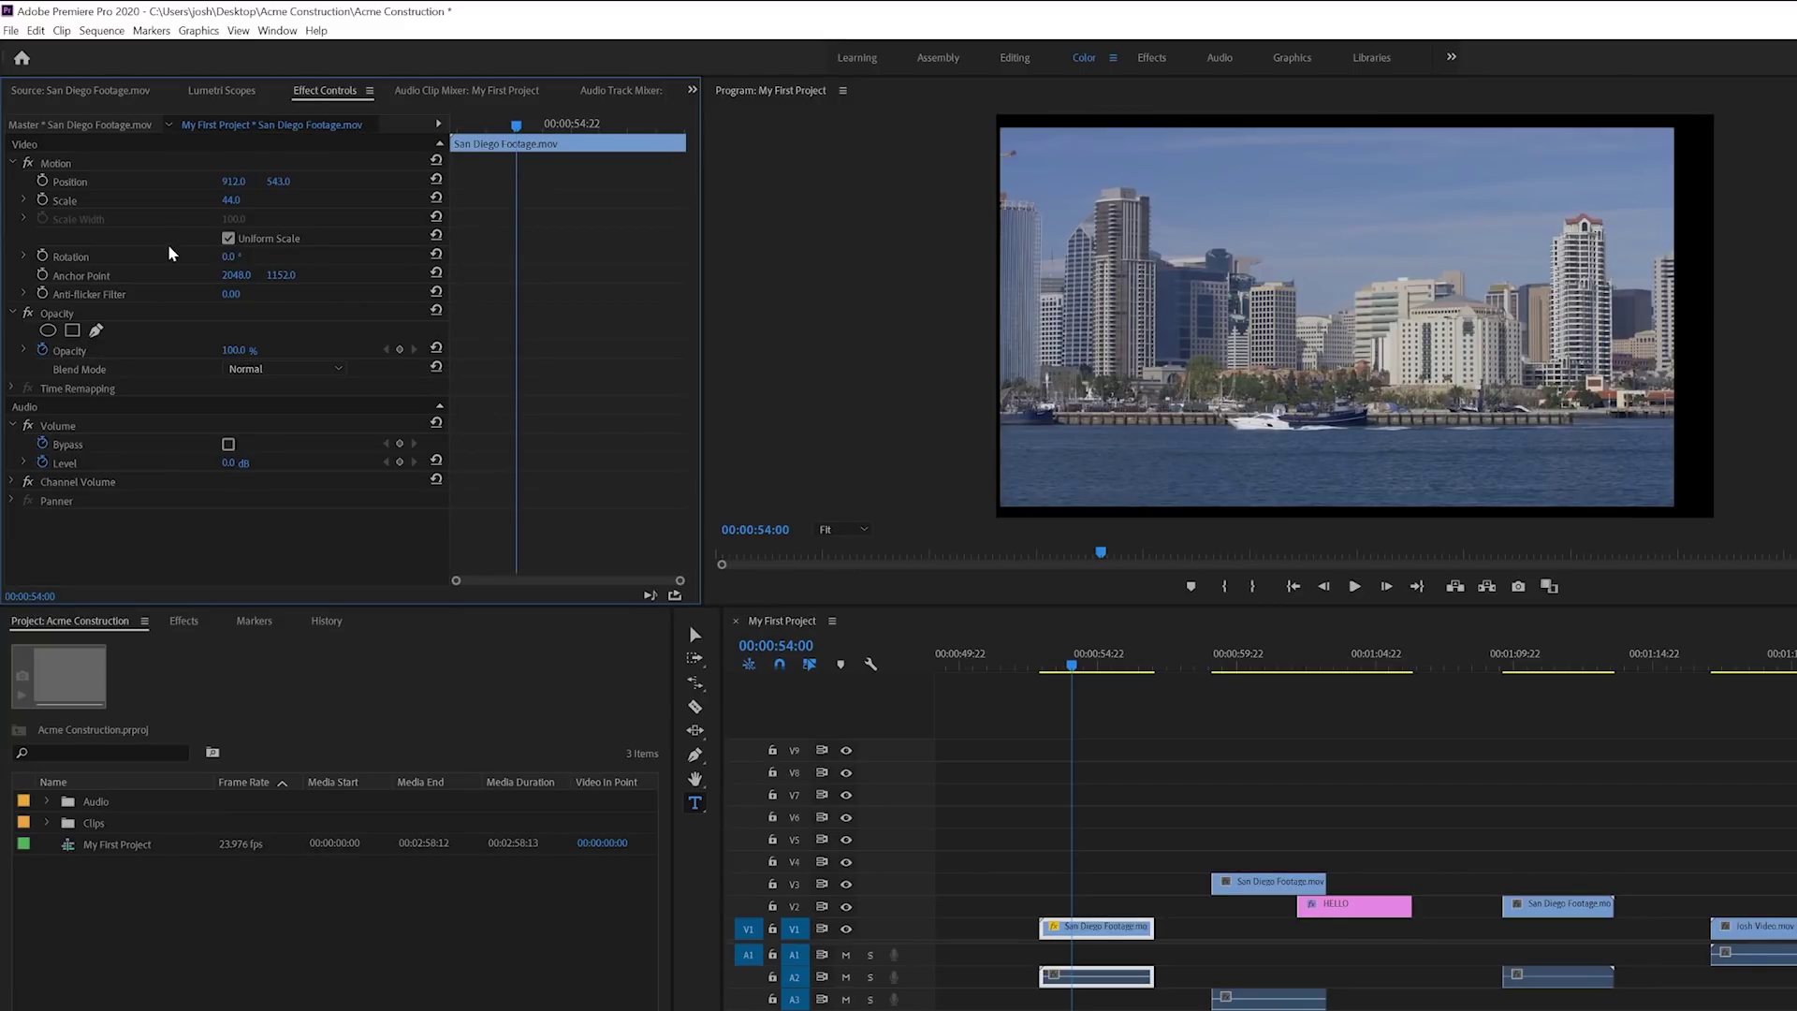
Step: Test lower opacity and restore 100%, then set position X to 973 and scale to 48
left_click(47, 357)
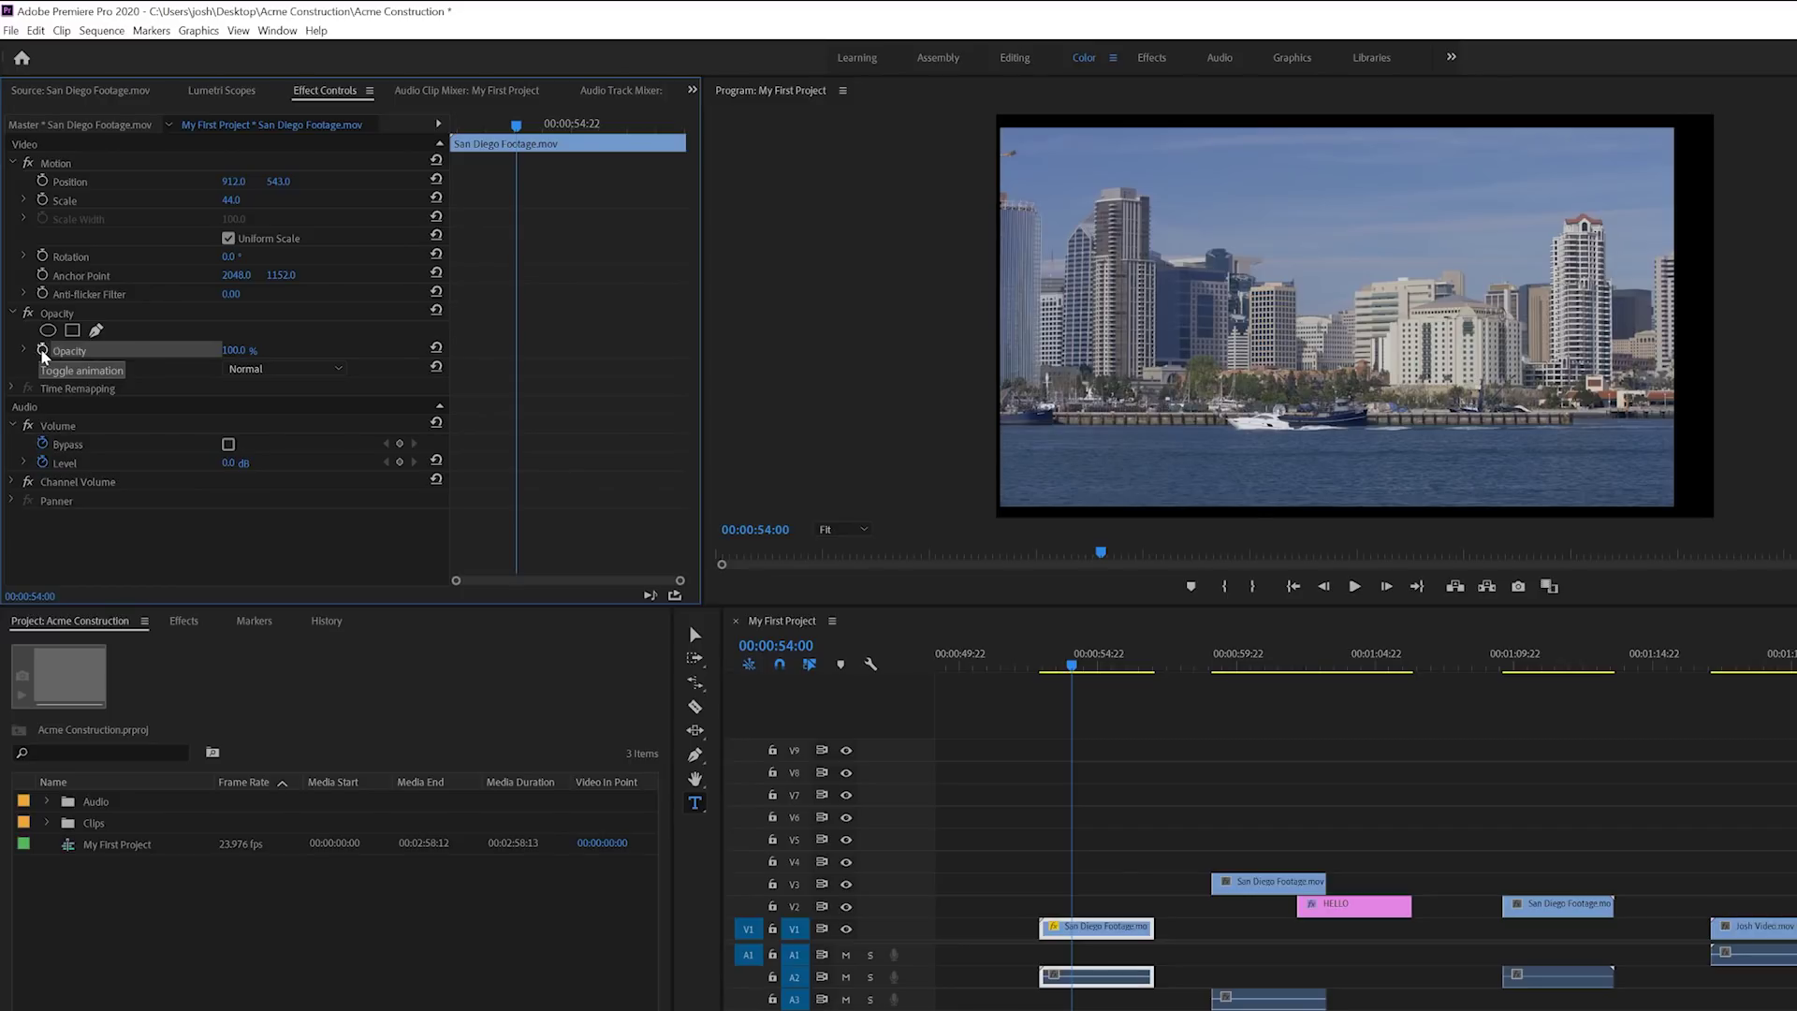
left_click_drag(231, 351, 191, 350)
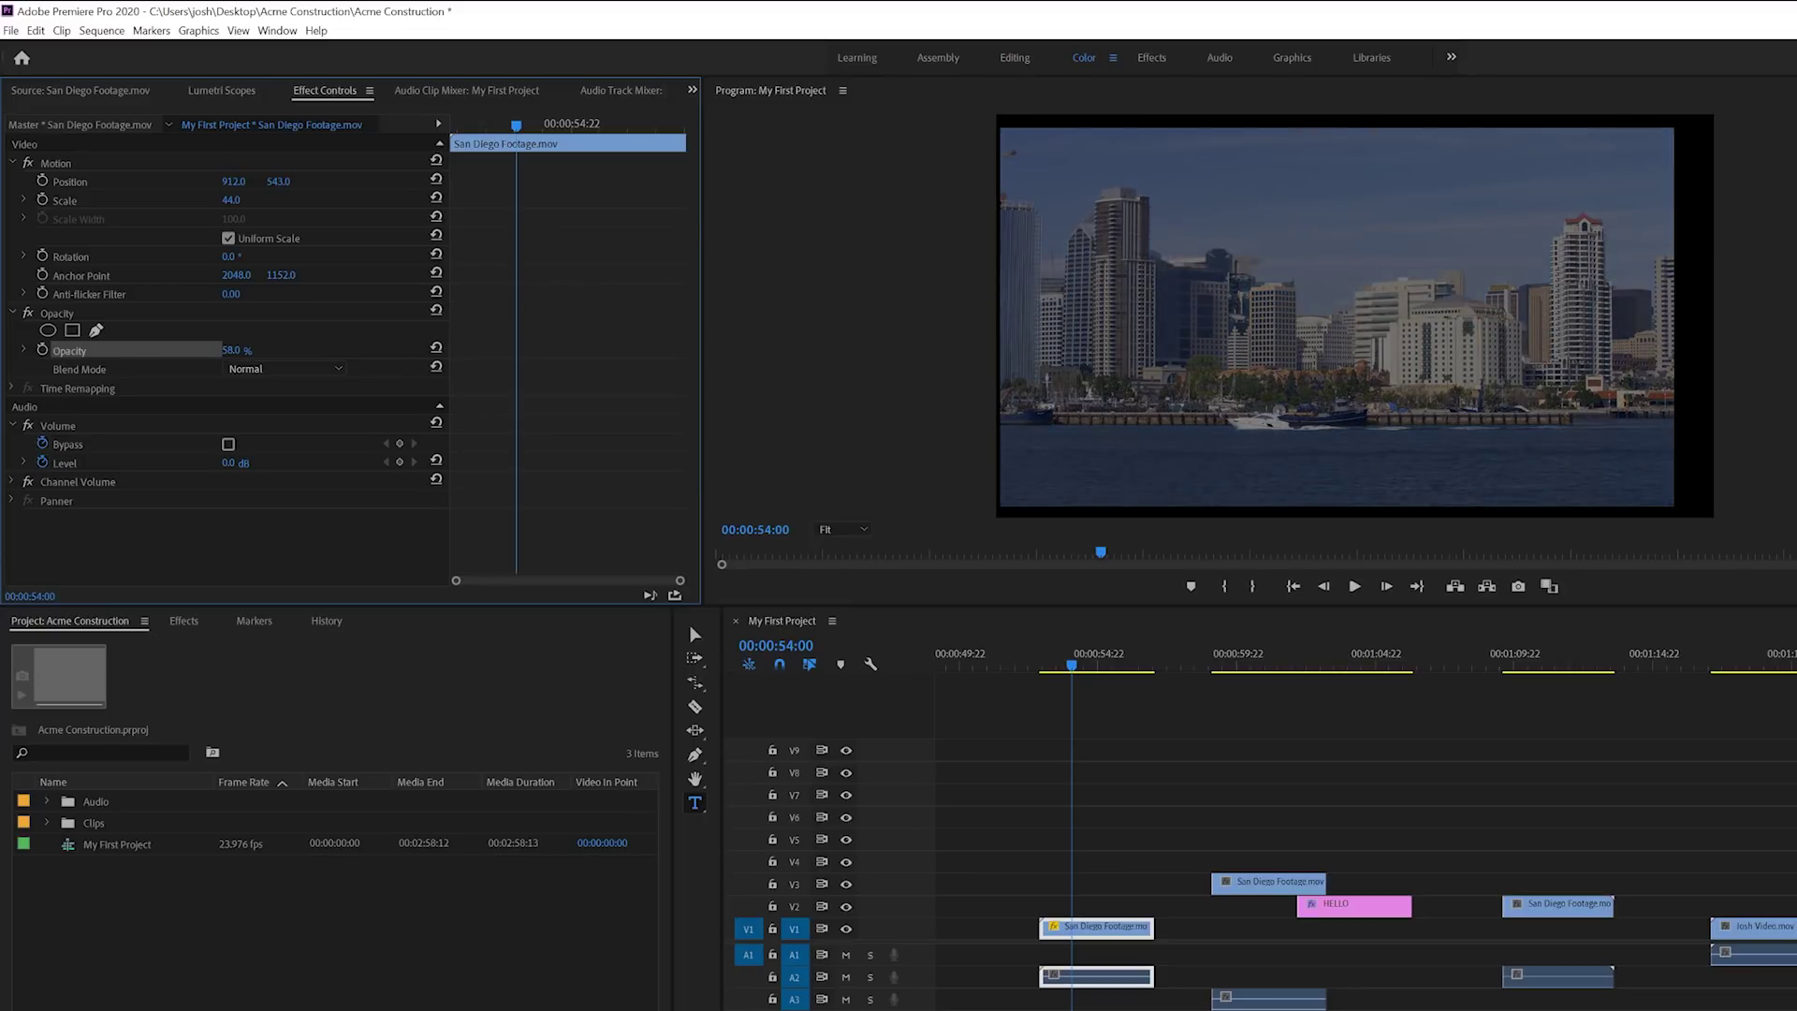
left_click_drag(191, 350, 230, 350)
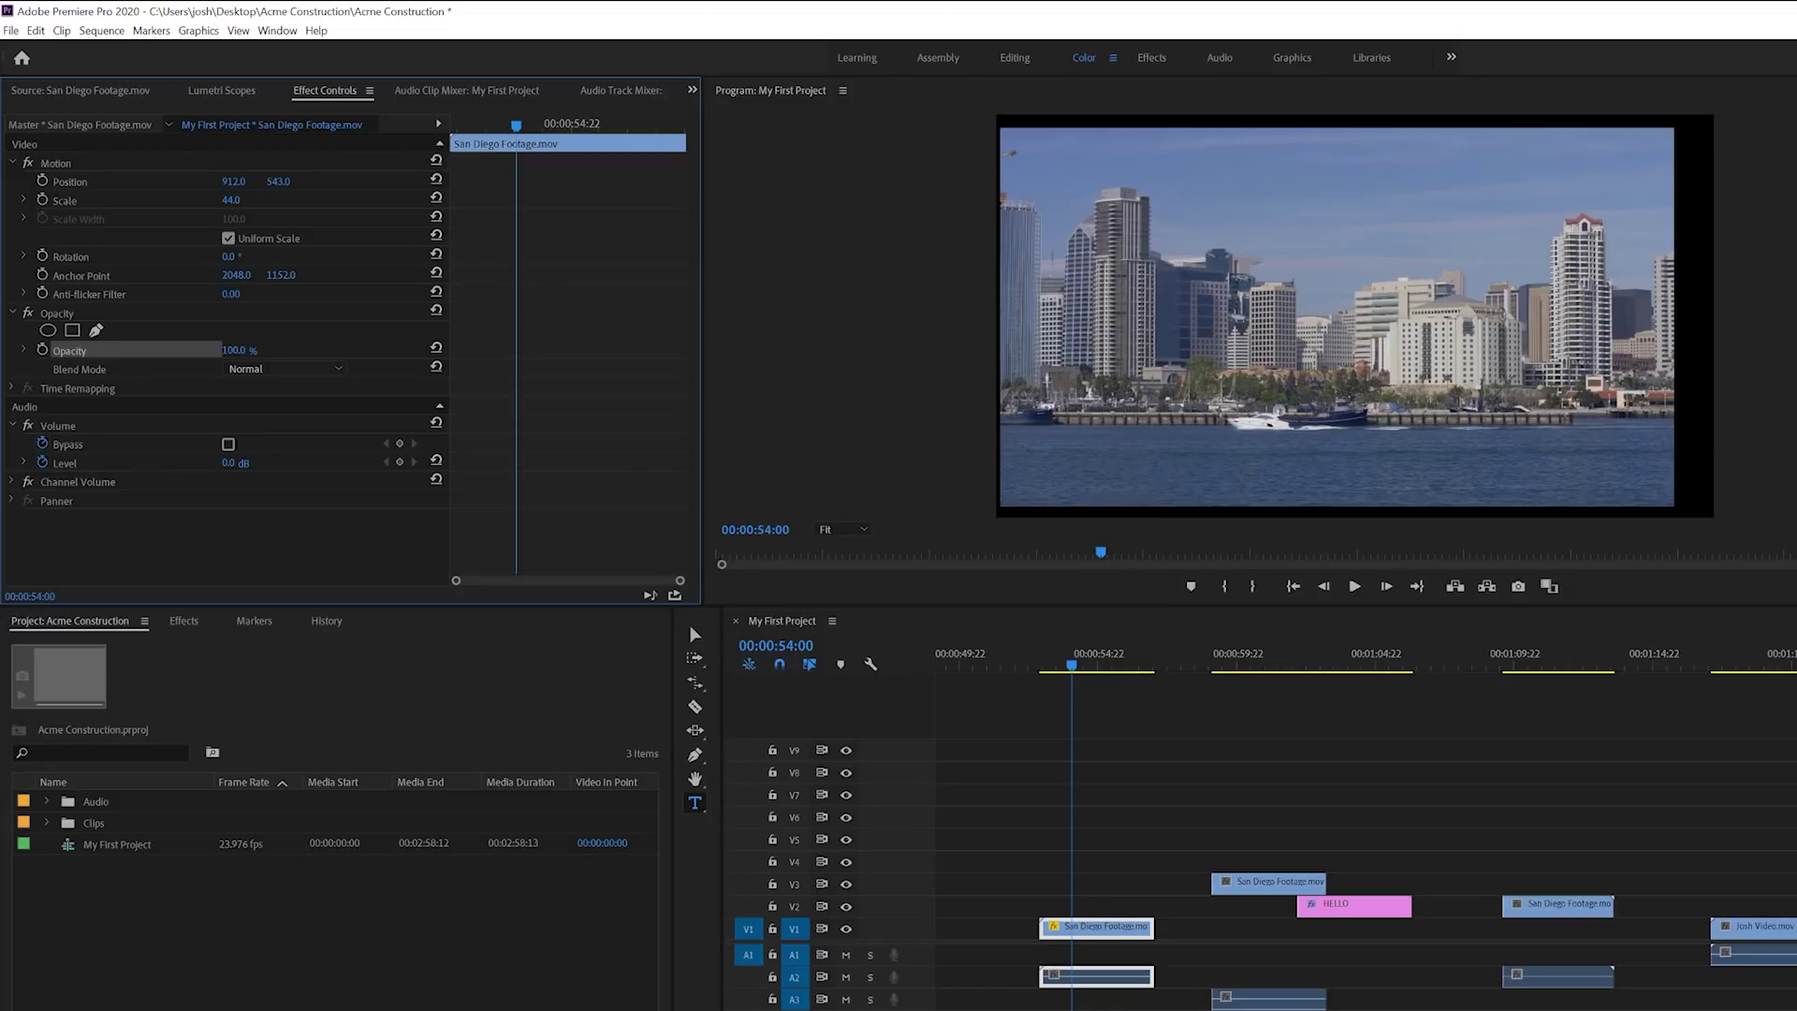
left_click_drag(230, 350, 138, 350)
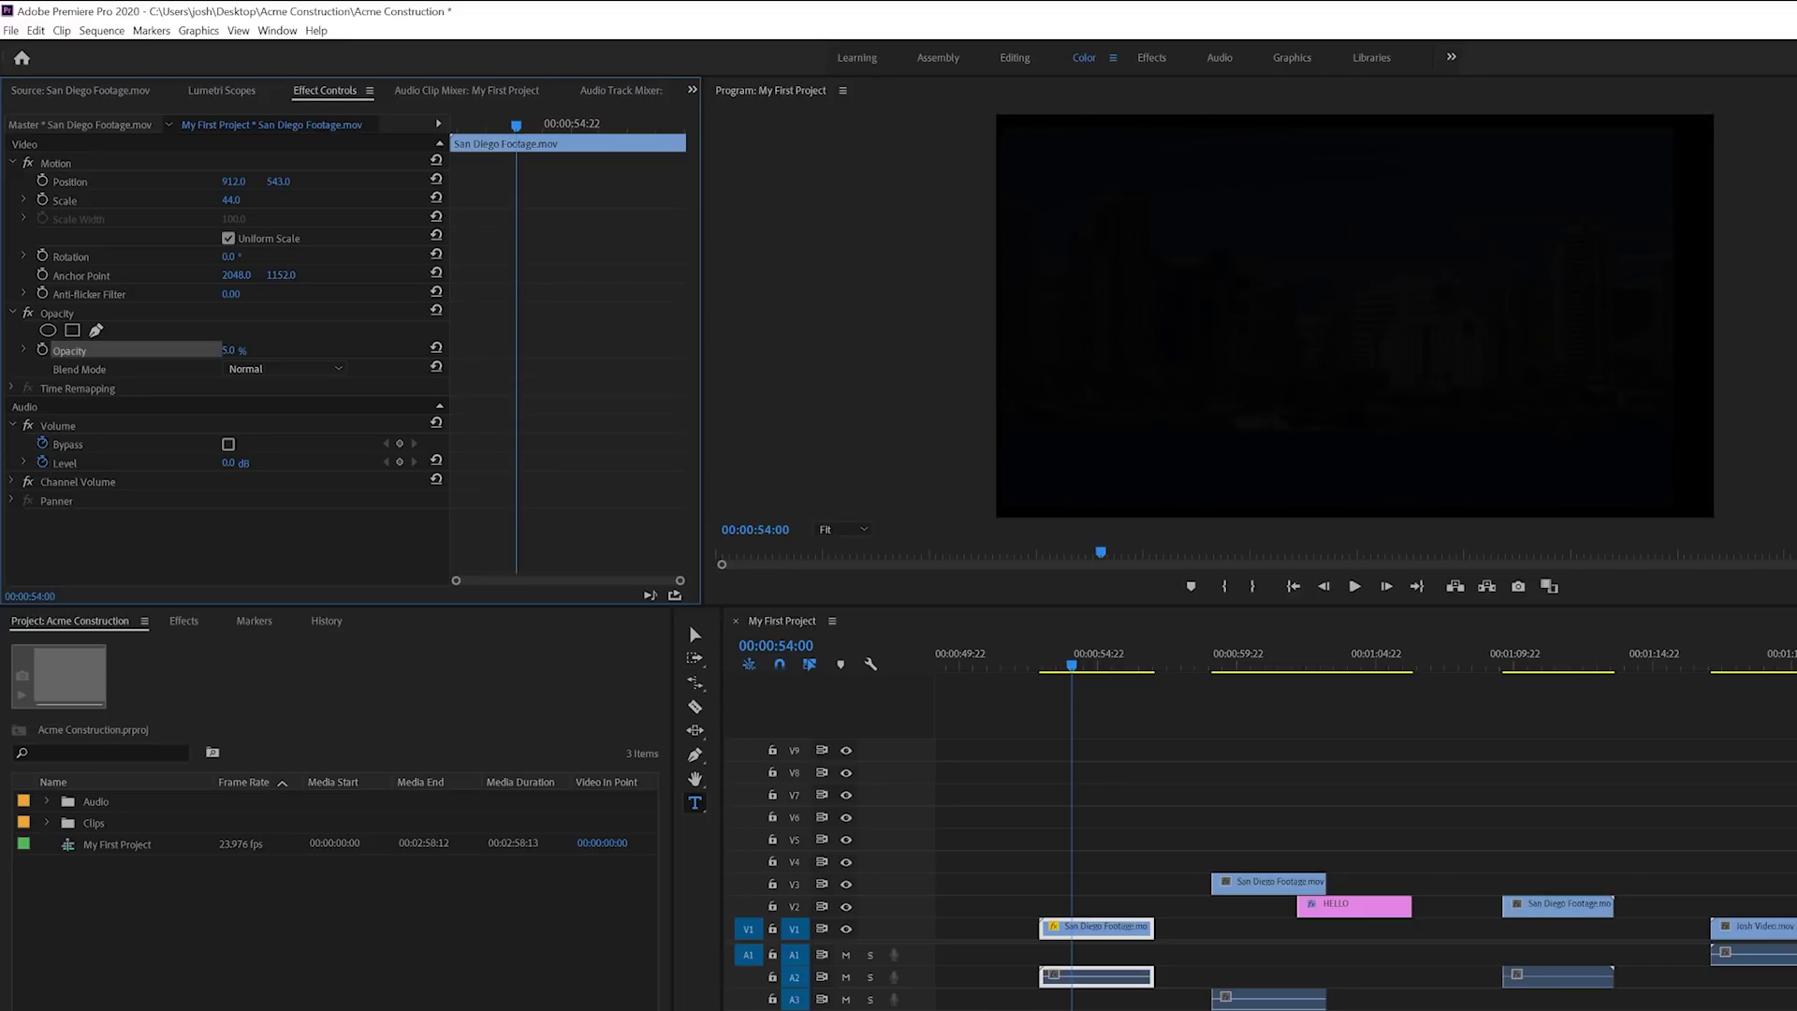
left_click_drag(142, 350, 230, 350)
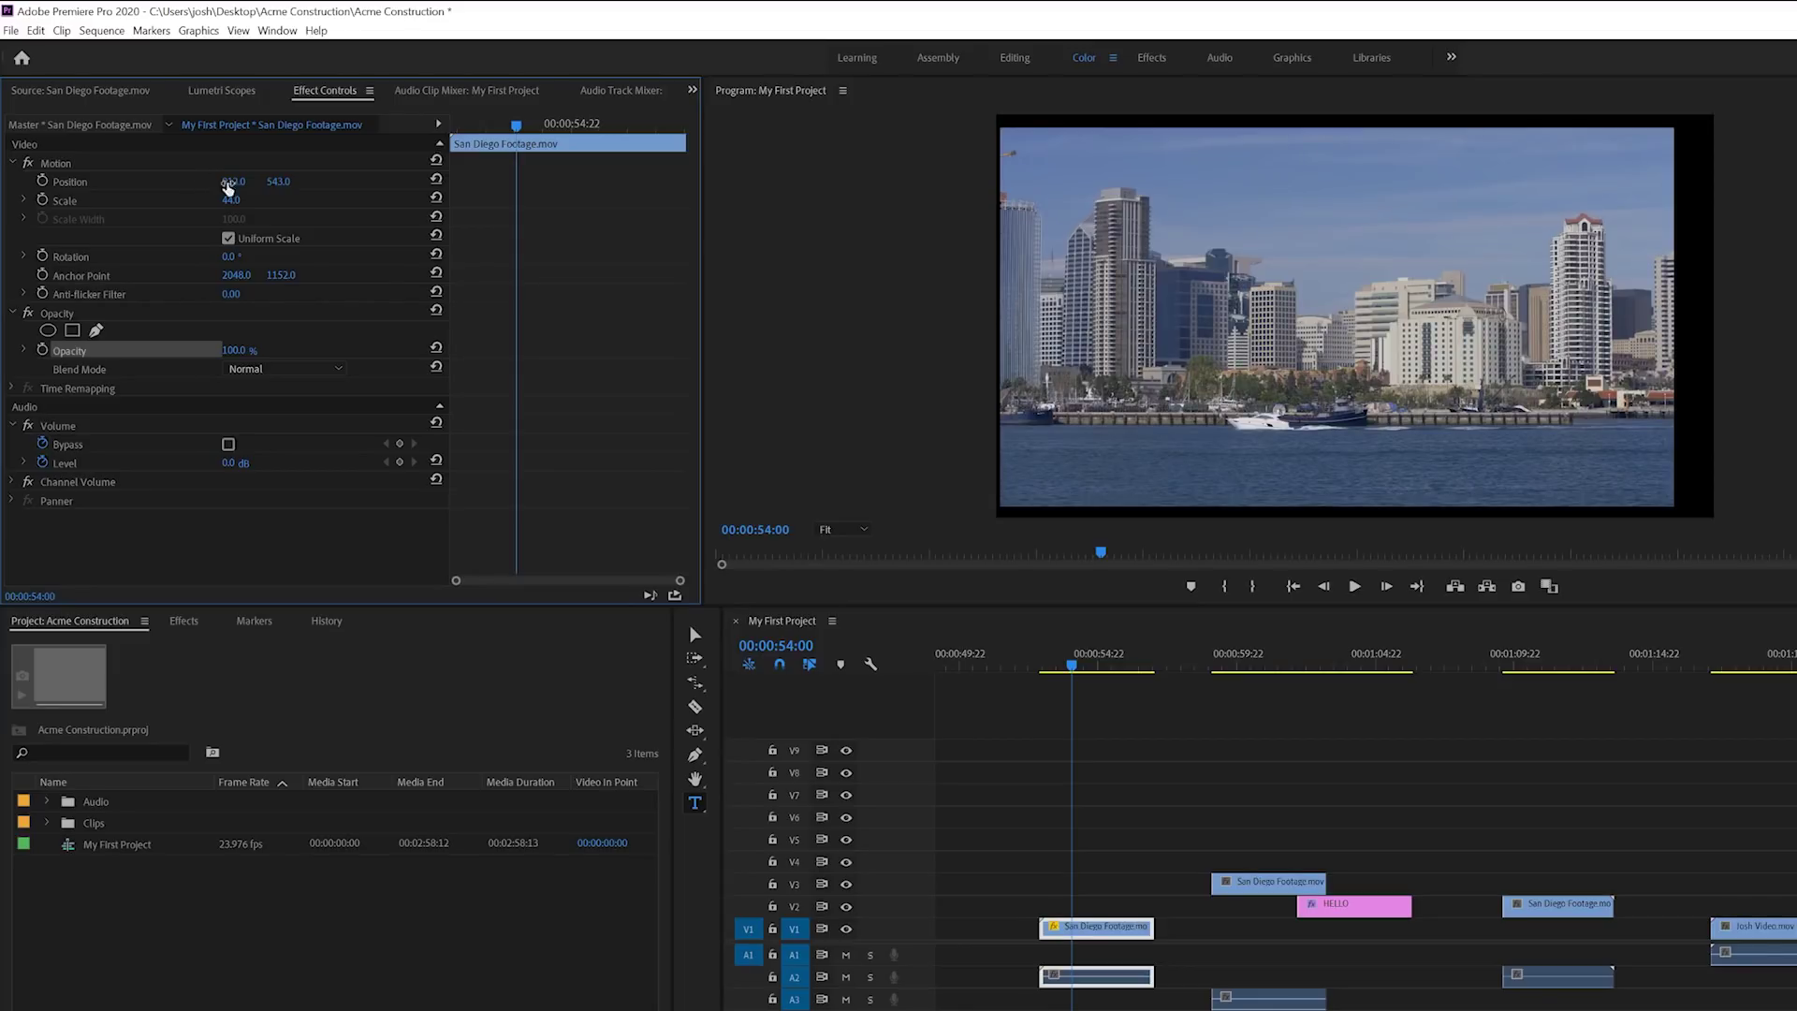
mouse_move(232, 181)
left_mouse_down()
mouse_move(290, 181)
mouse_move(245, 200)
left_mouse_up()
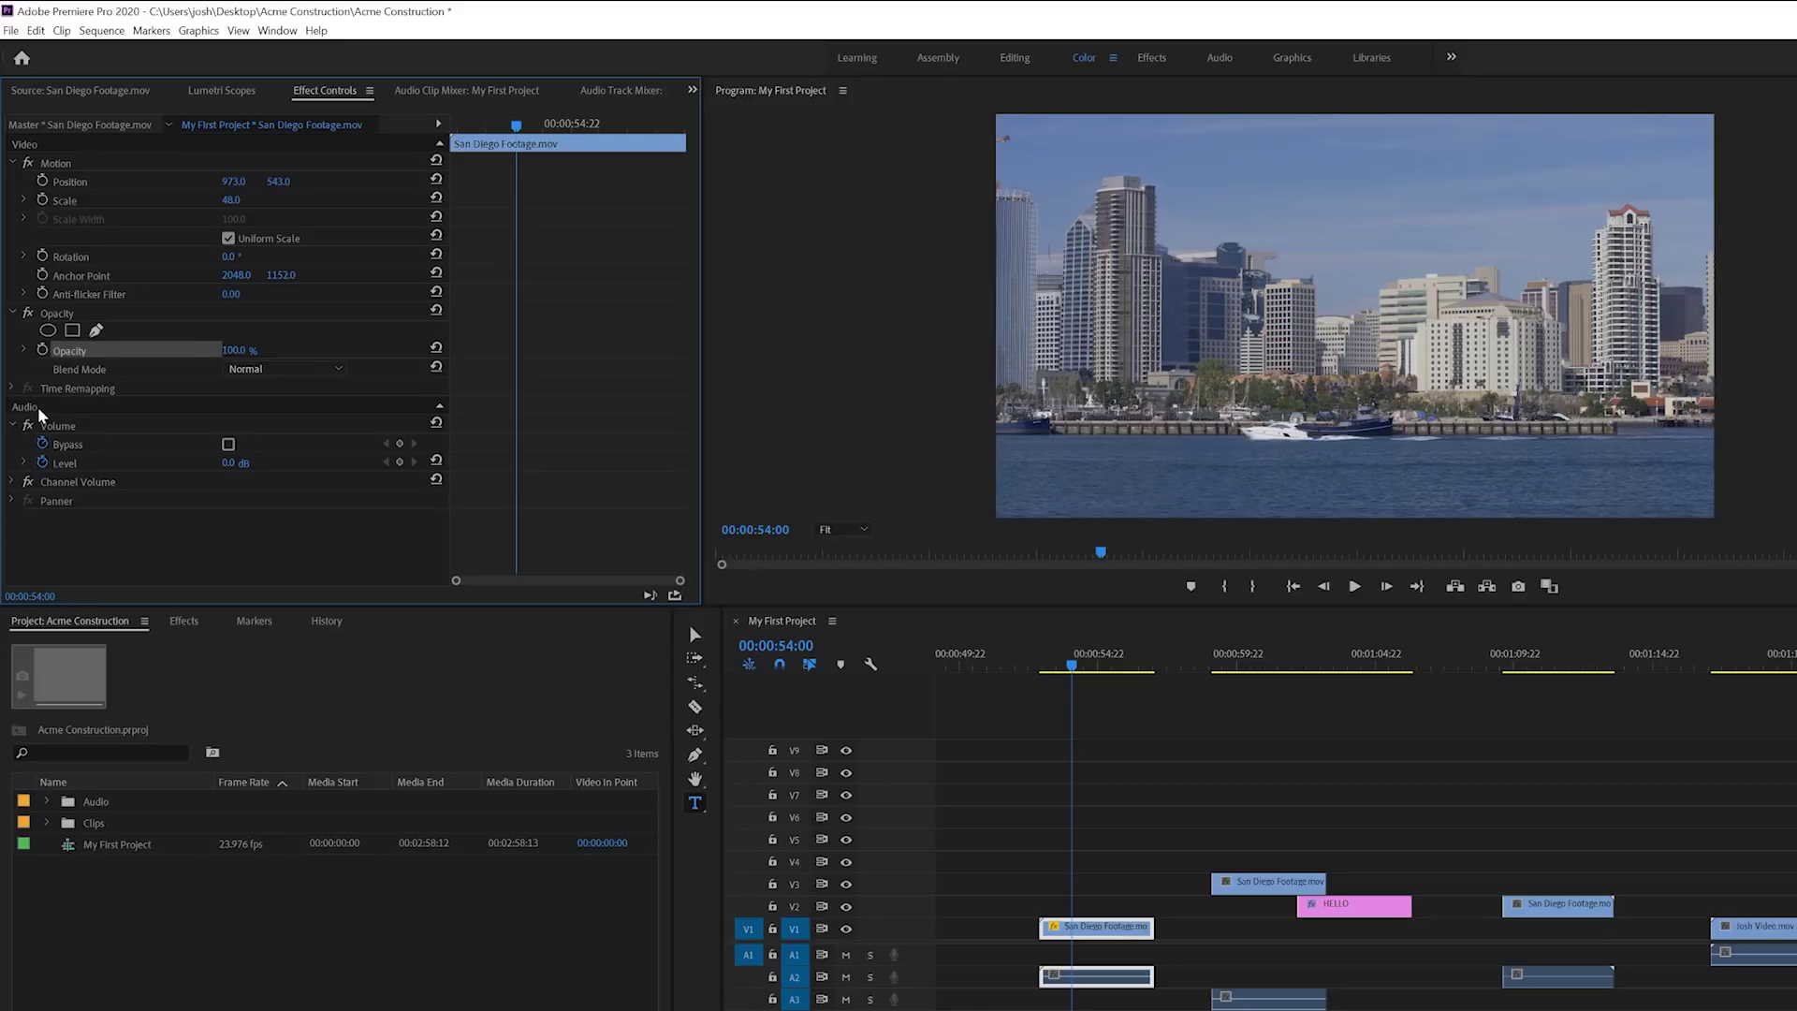
Step: Turn off volume animation, set the Level to 10 dB, then scrub it back to a smaller boost
left_click(44, 443)
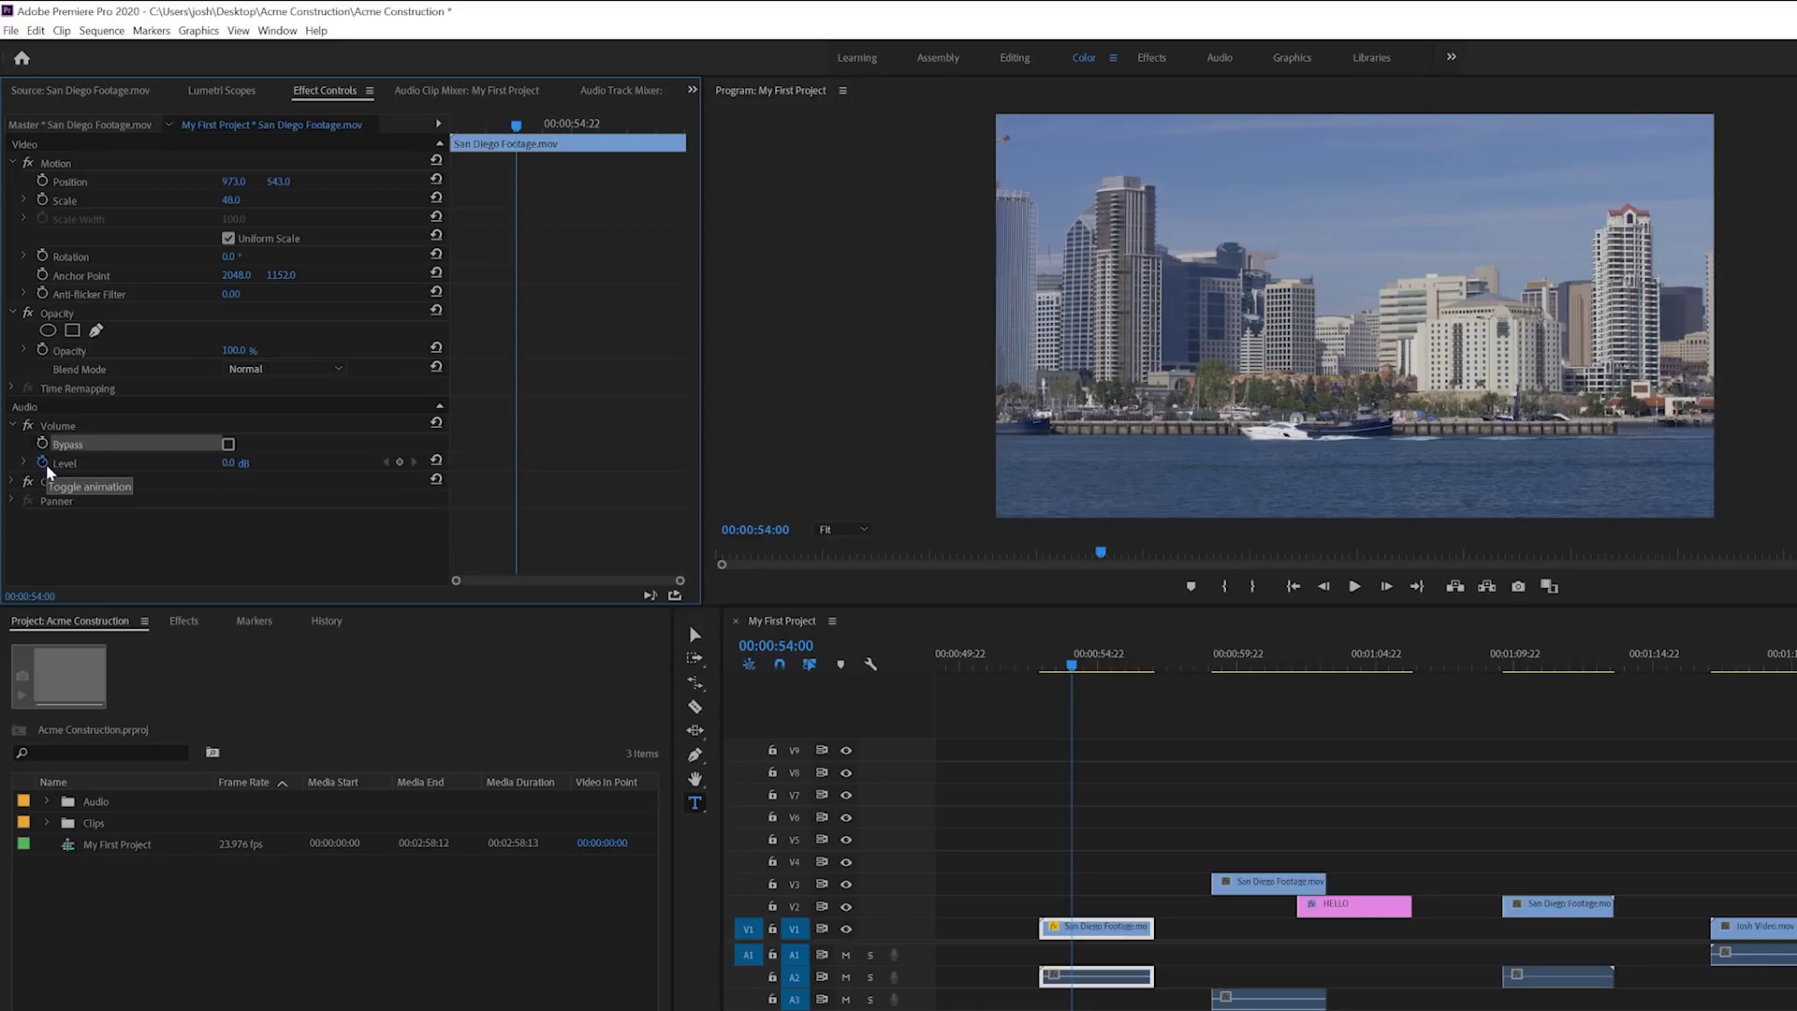
left_click(41, 459)
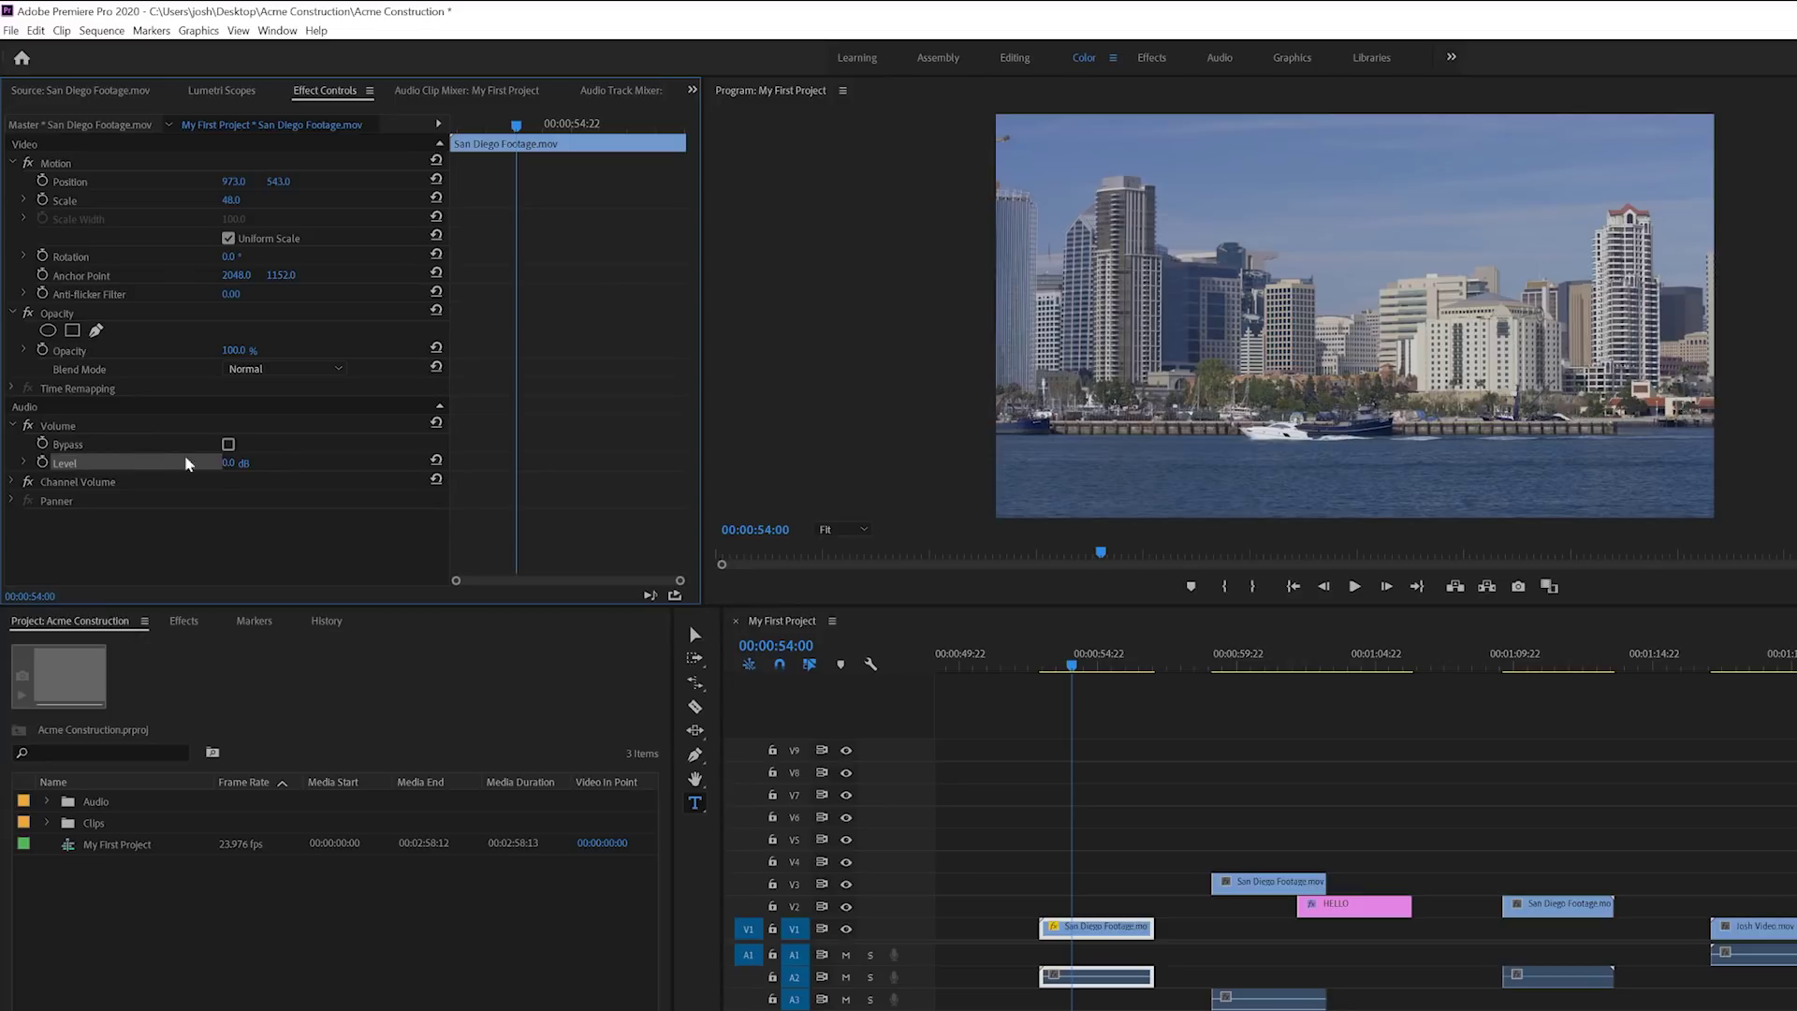
left_click(231, 463)
type("10")
key("Return")
left_click_drag(234, 463, 131, 463)
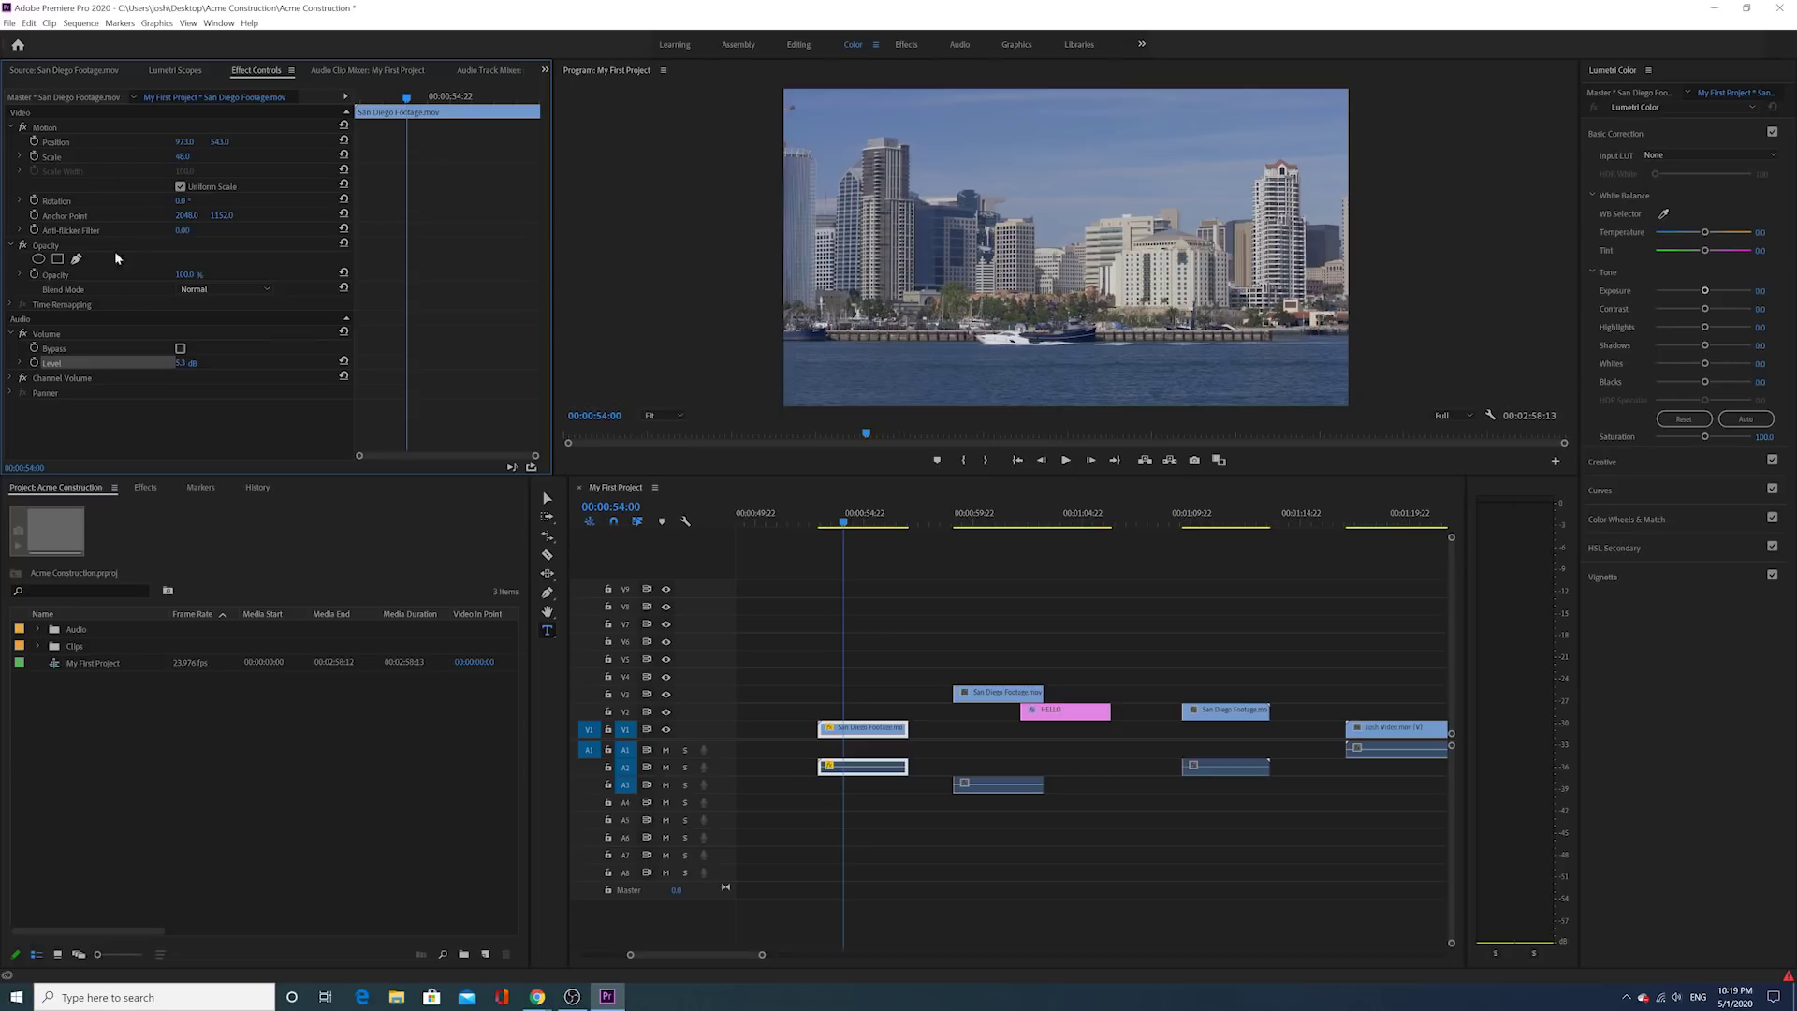
Step: With the playhead at 00:00:55:02, drag Video Effects > Blur & Sharpen > Gaussian Blur onto the V1 clip
left_click(850, 520)
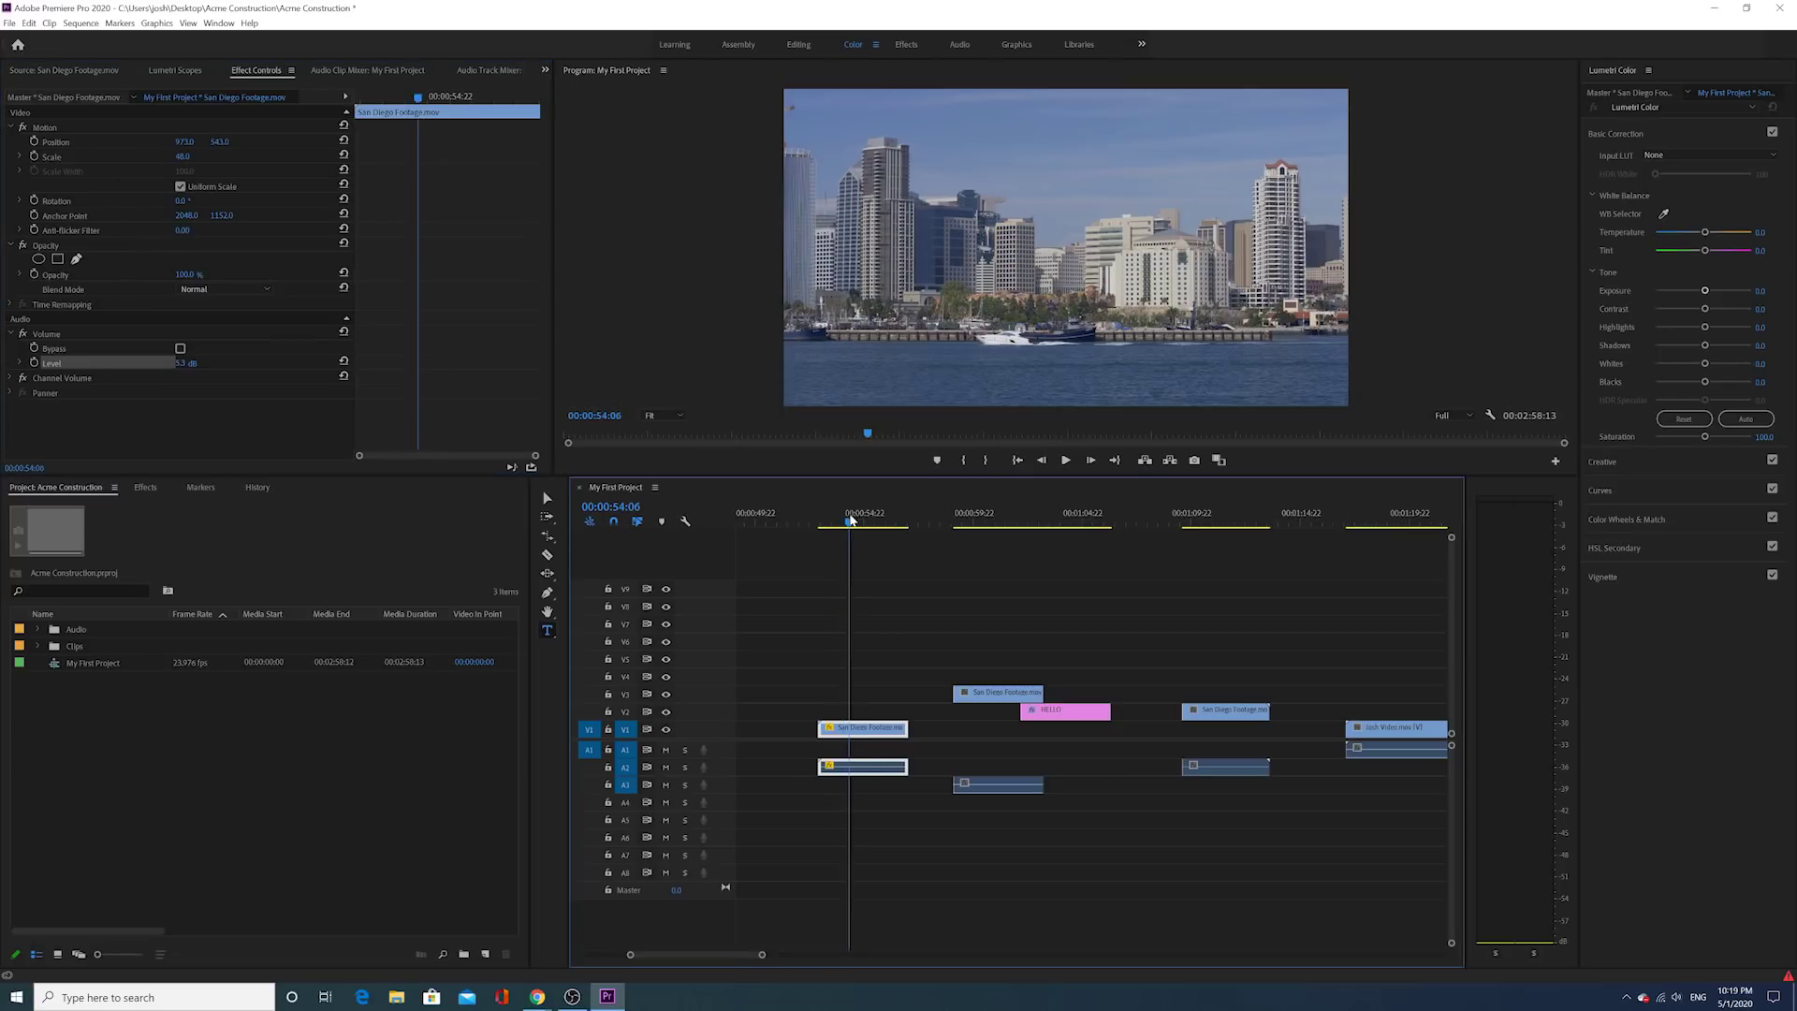
left_click_drag(849, 520, 859, 521)
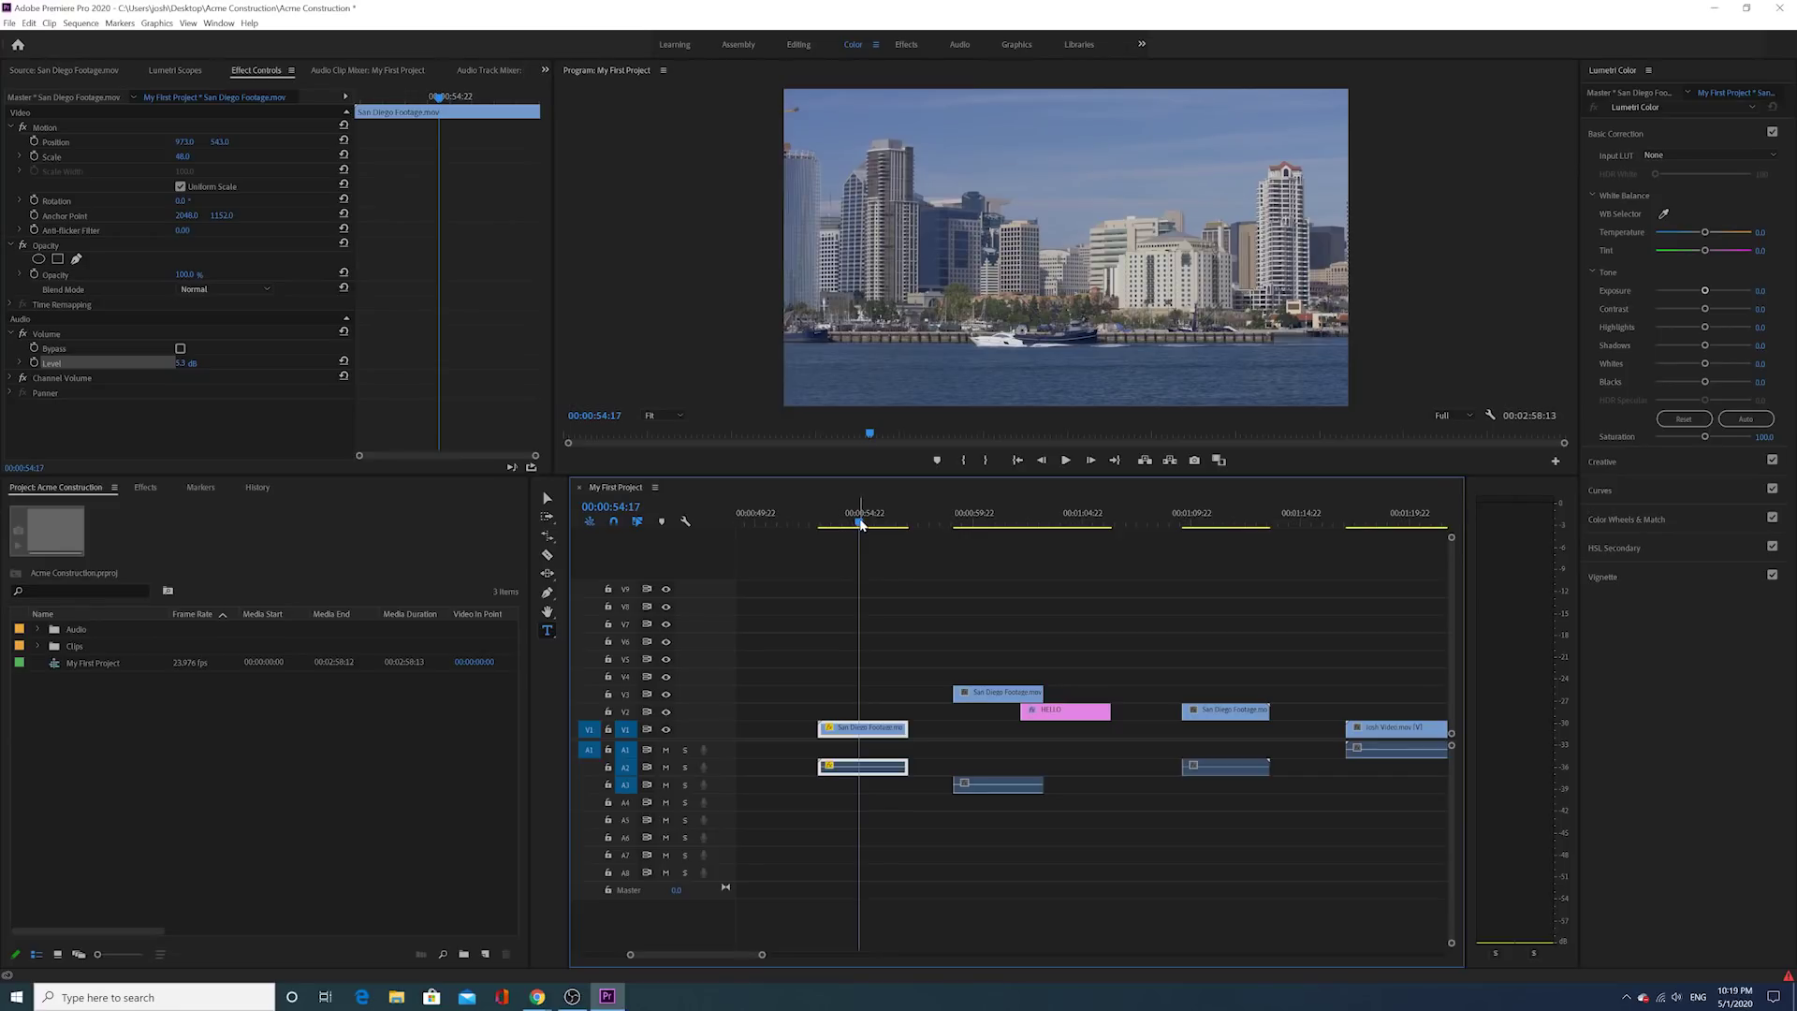
left_click_drag(861, 524, 867, 528)
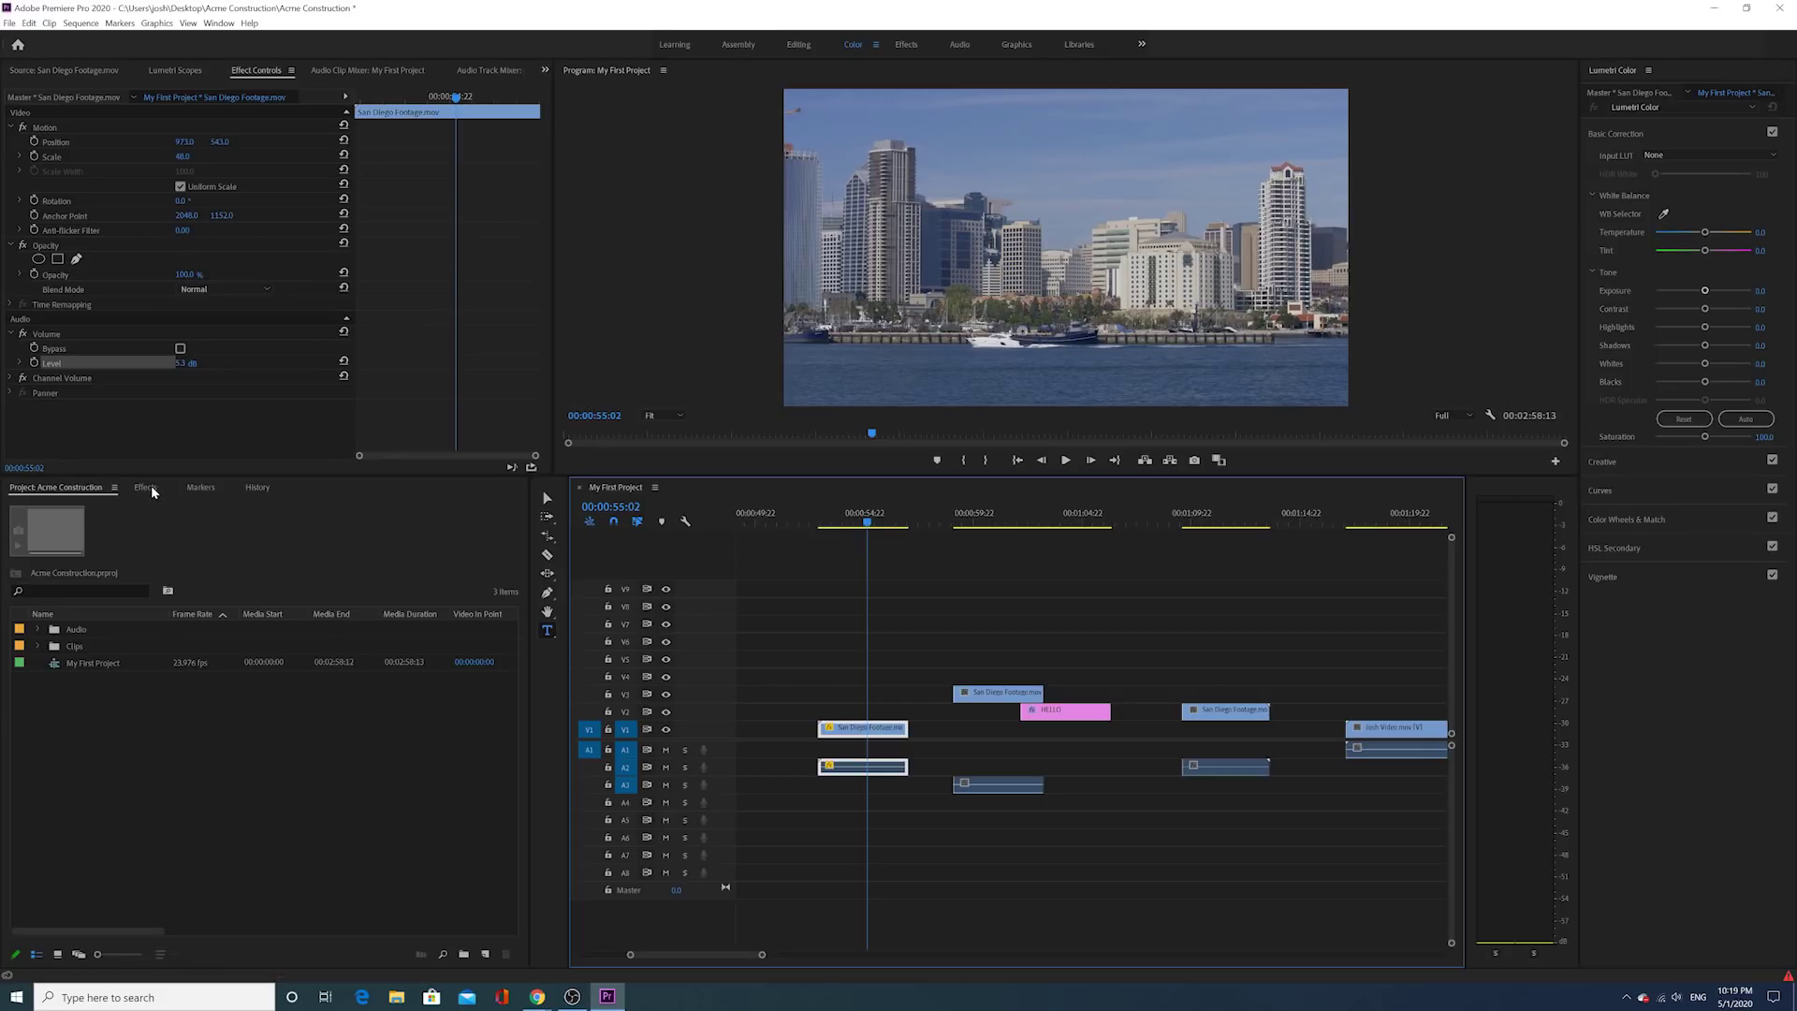
left_click(145, 488)
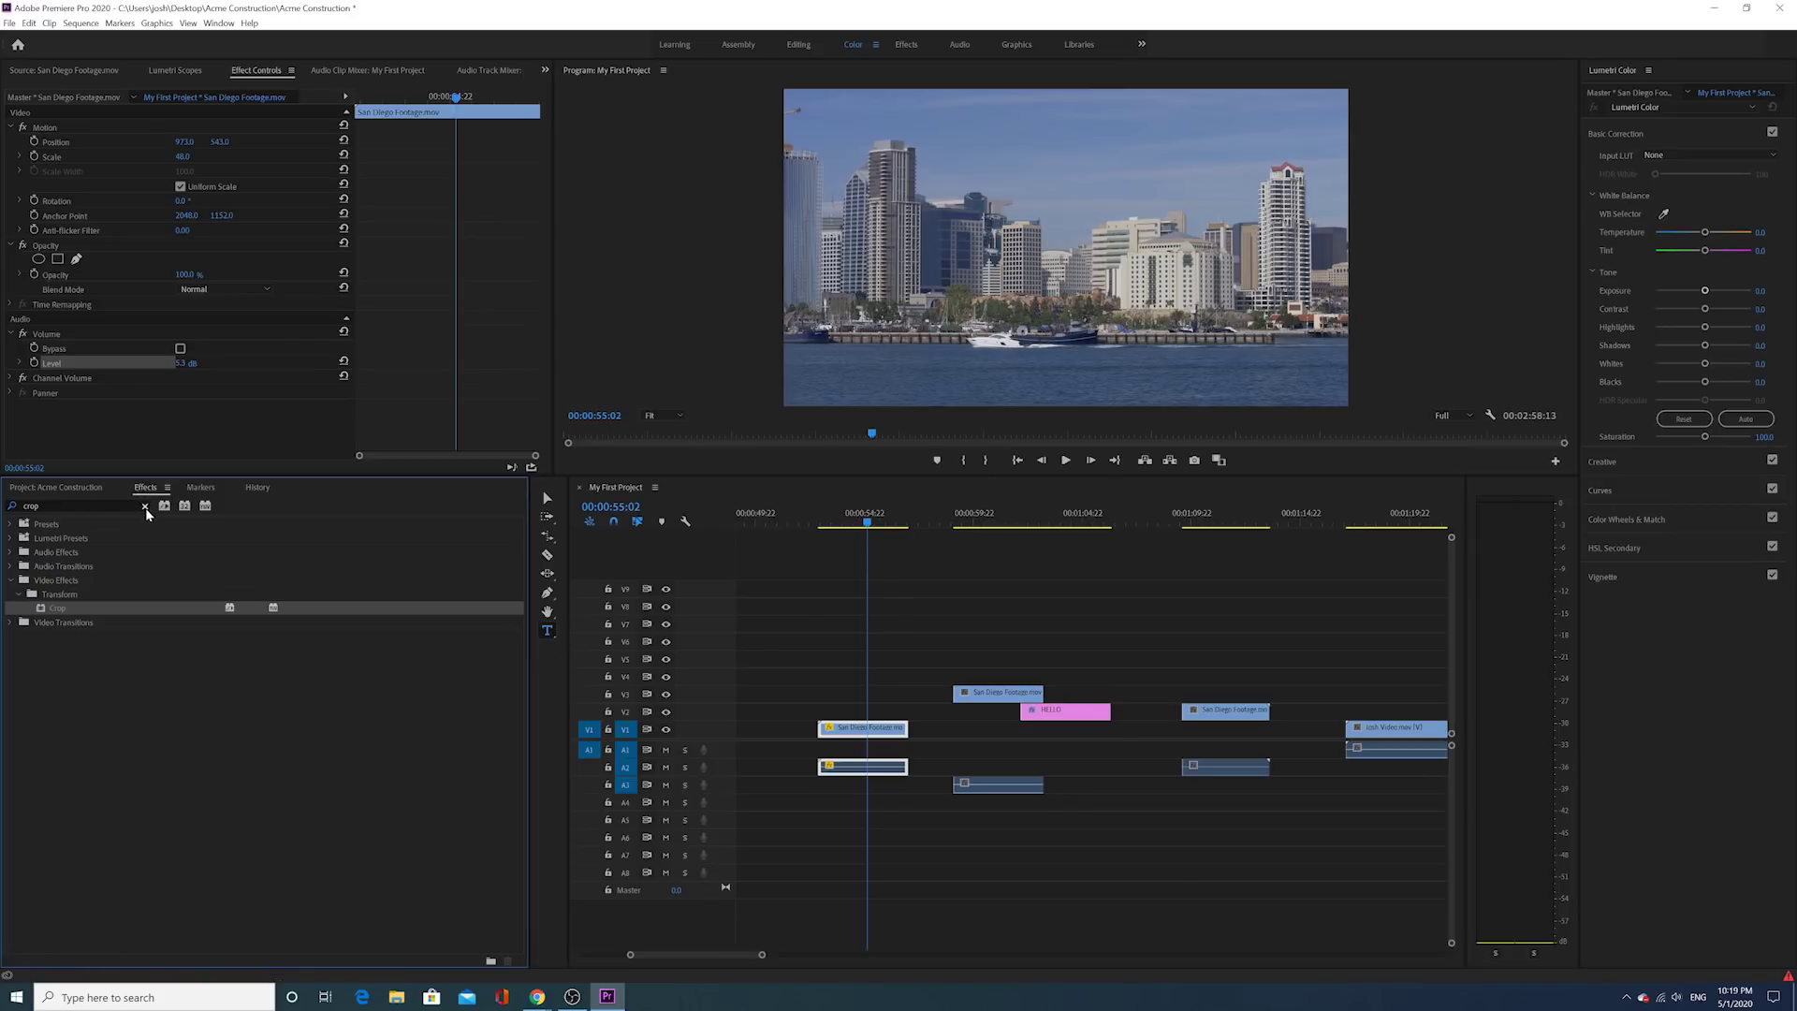
left_click(144, 506)
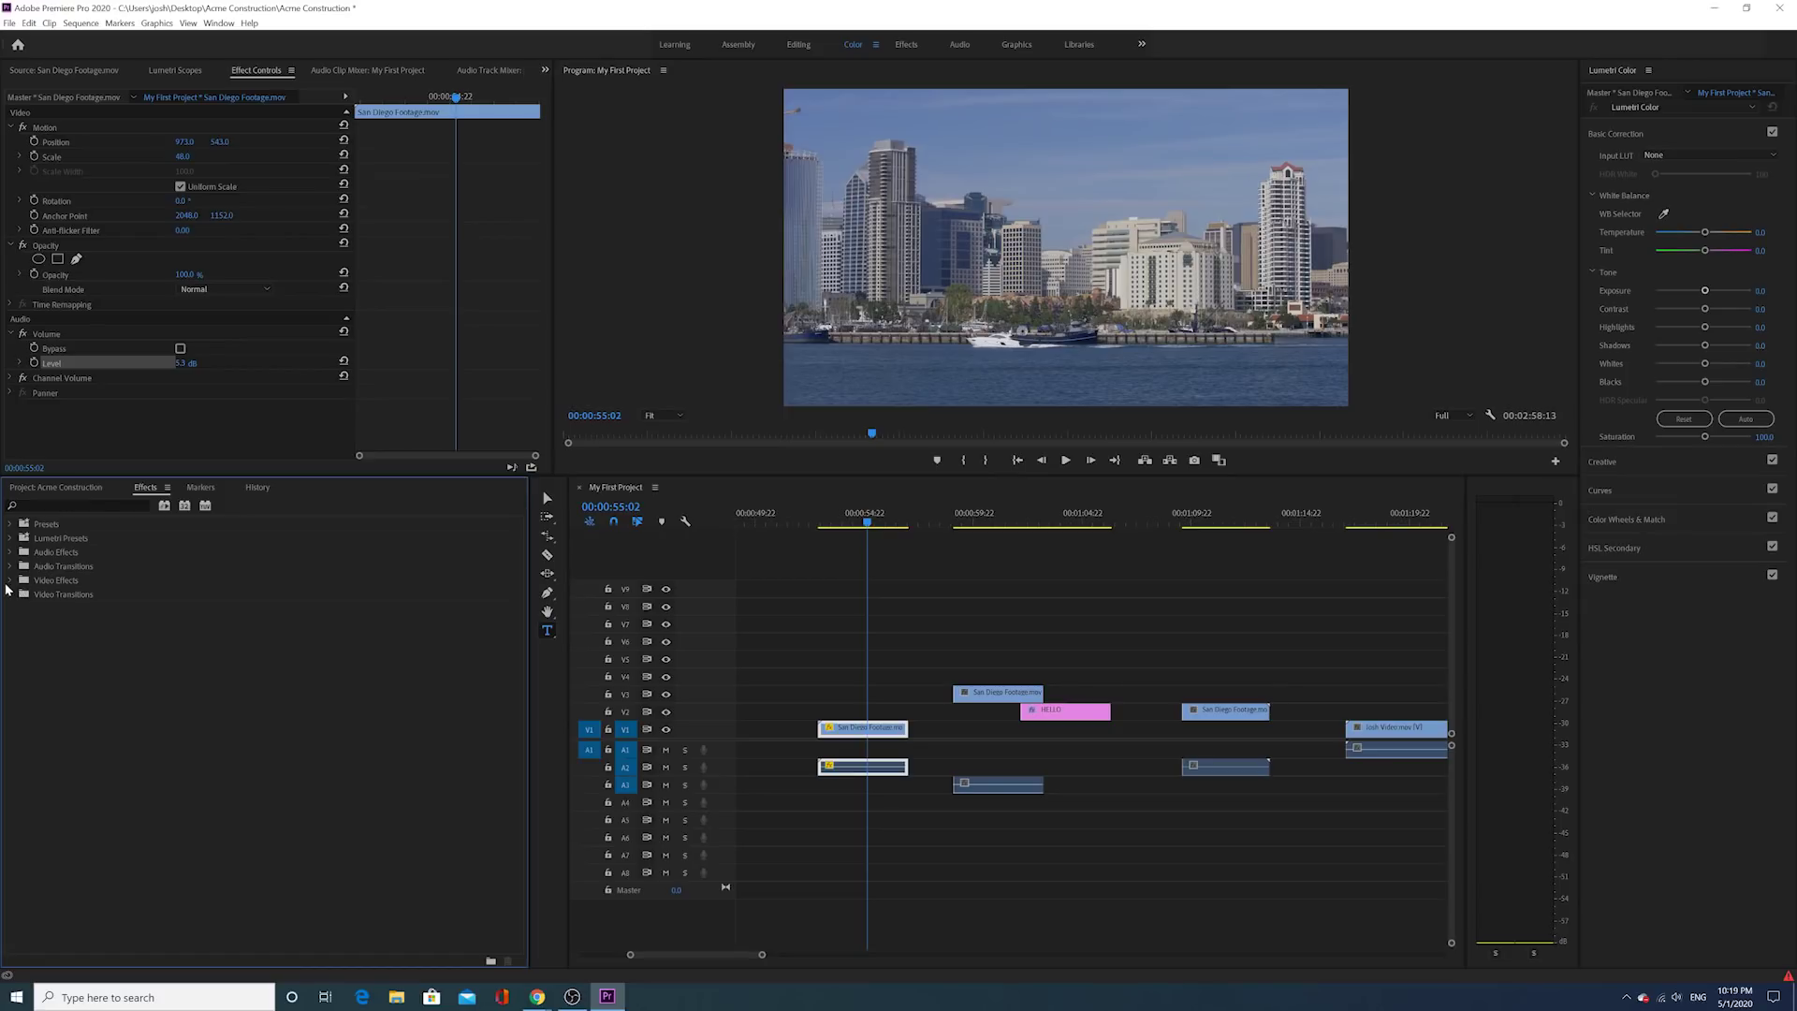
left_click(9, 582)
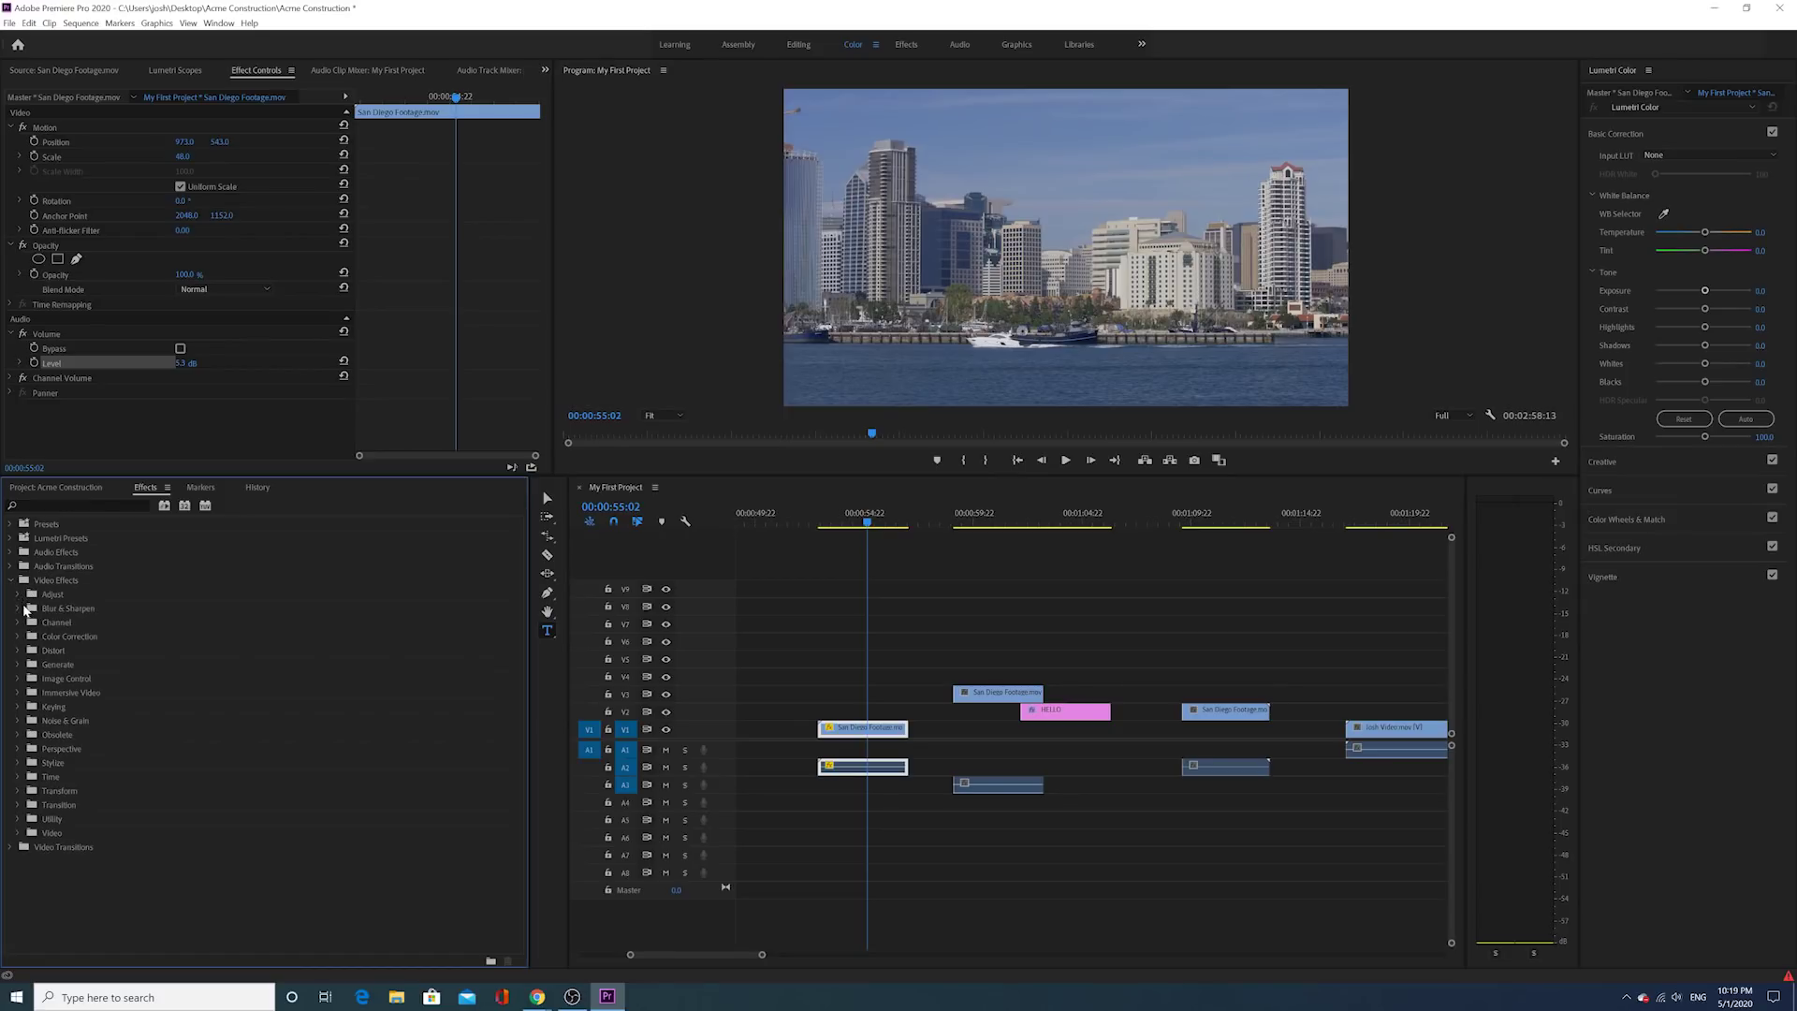
left_click(19, 609)
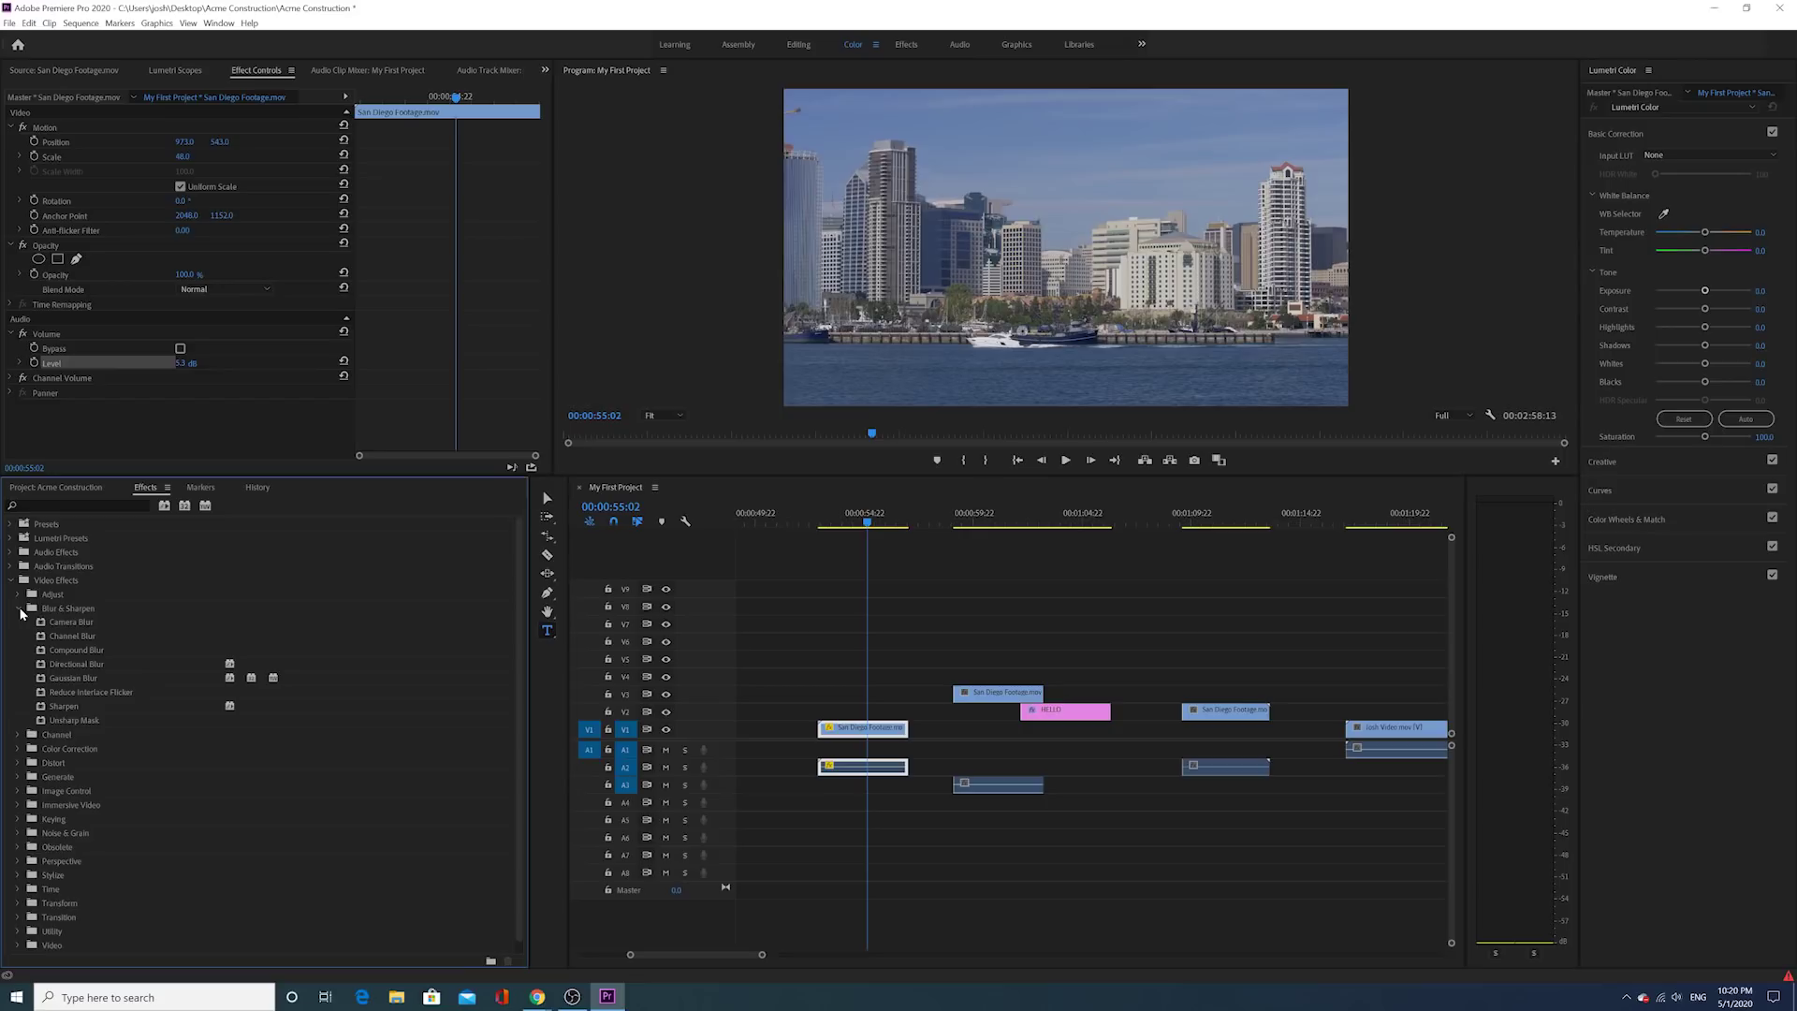
left_click(55, 679)
left_click_drag(41, 681, 882, 736)
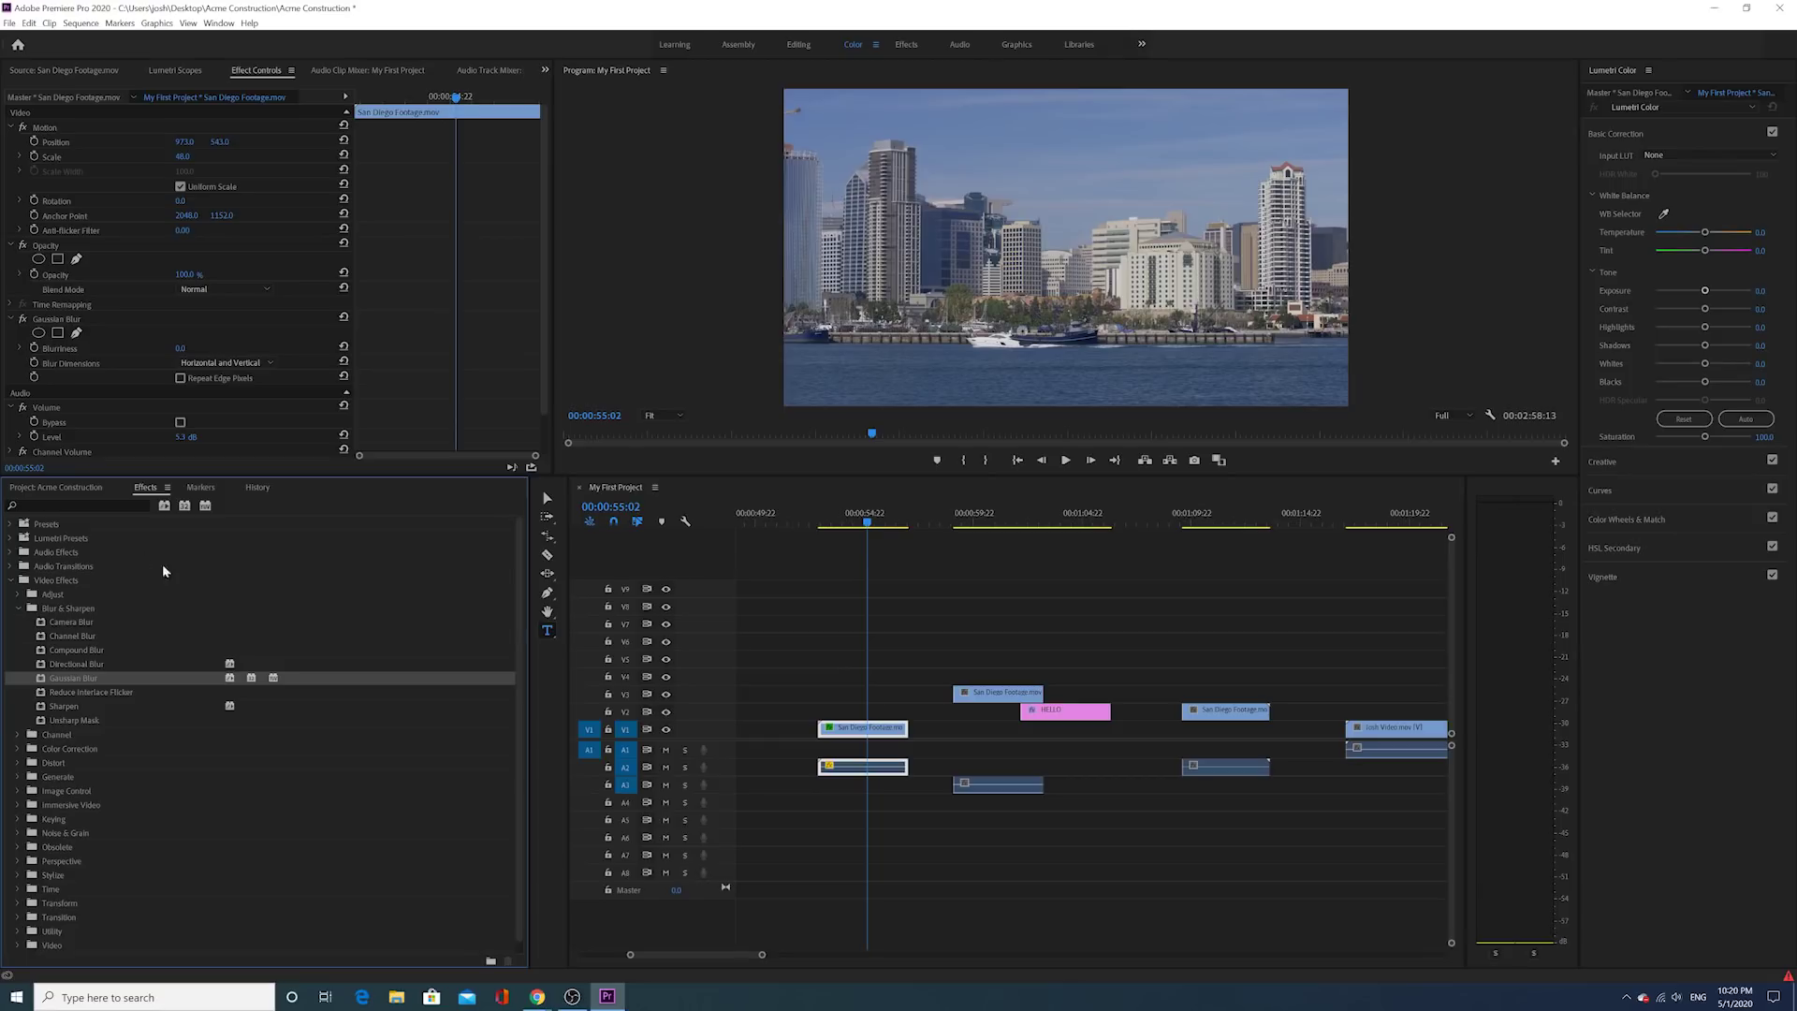
key("shift+3")
key("Left")
key("Left")
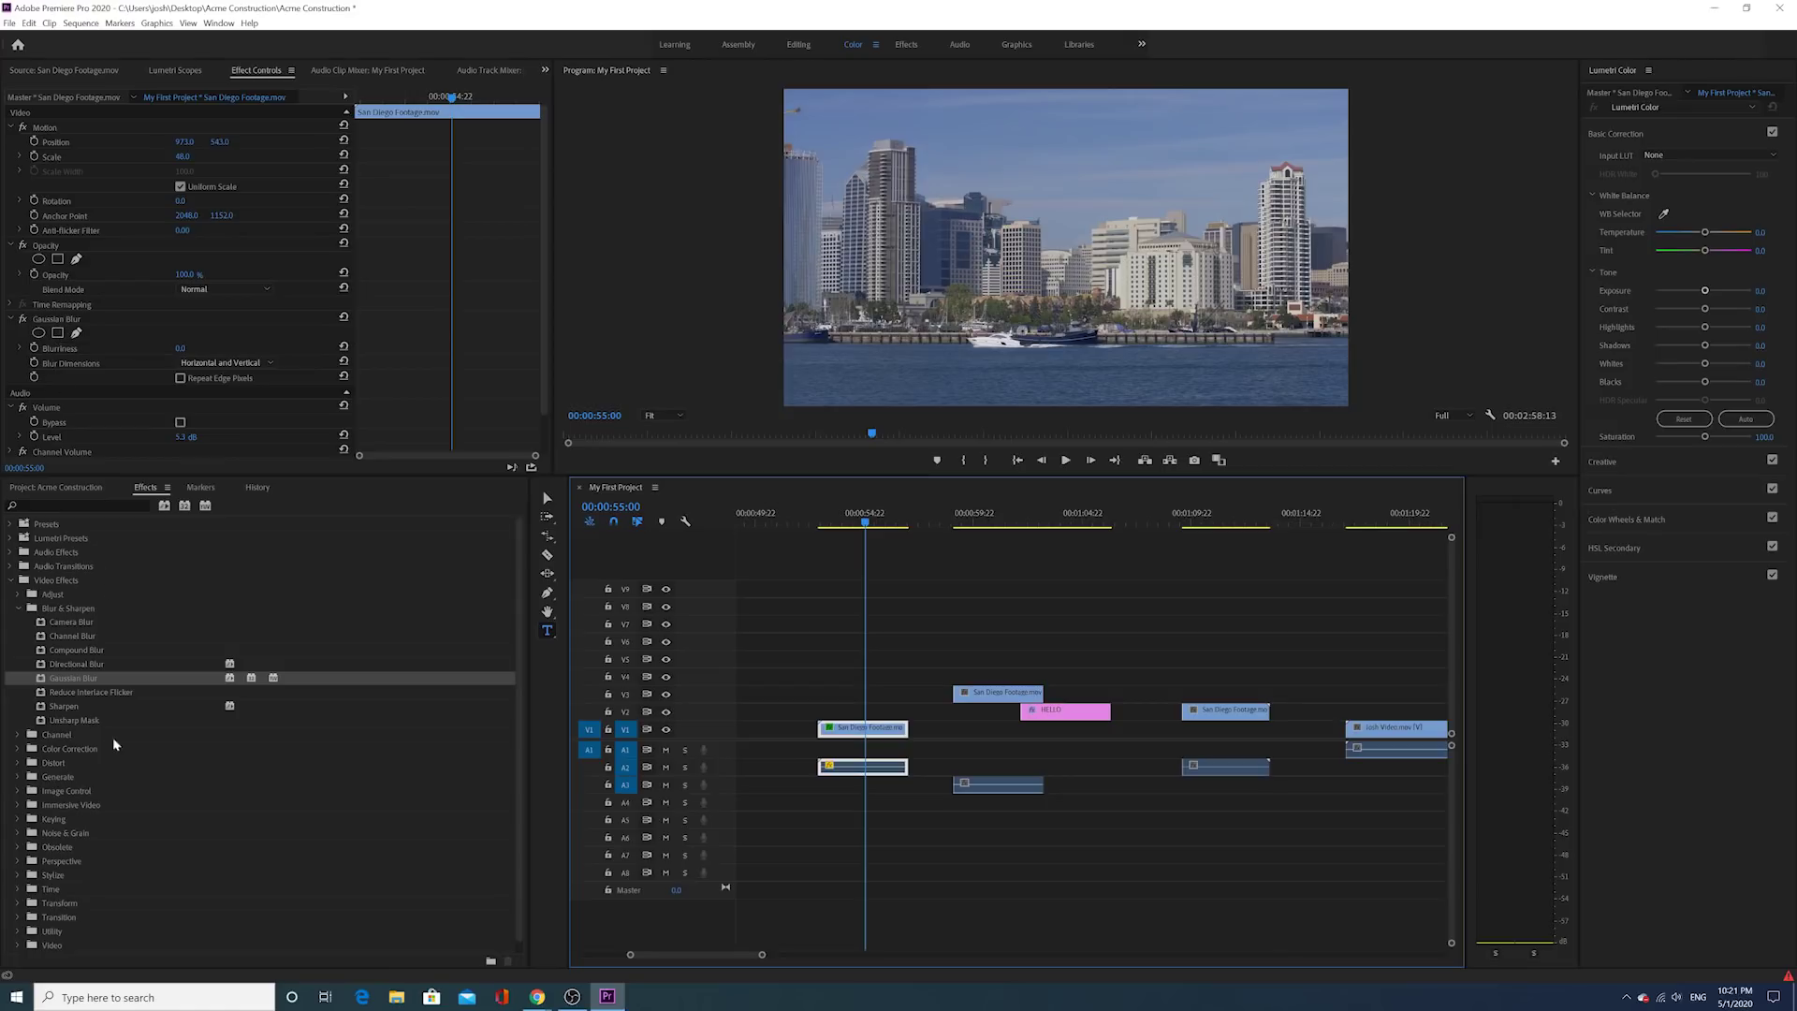
left_click(998, 695)
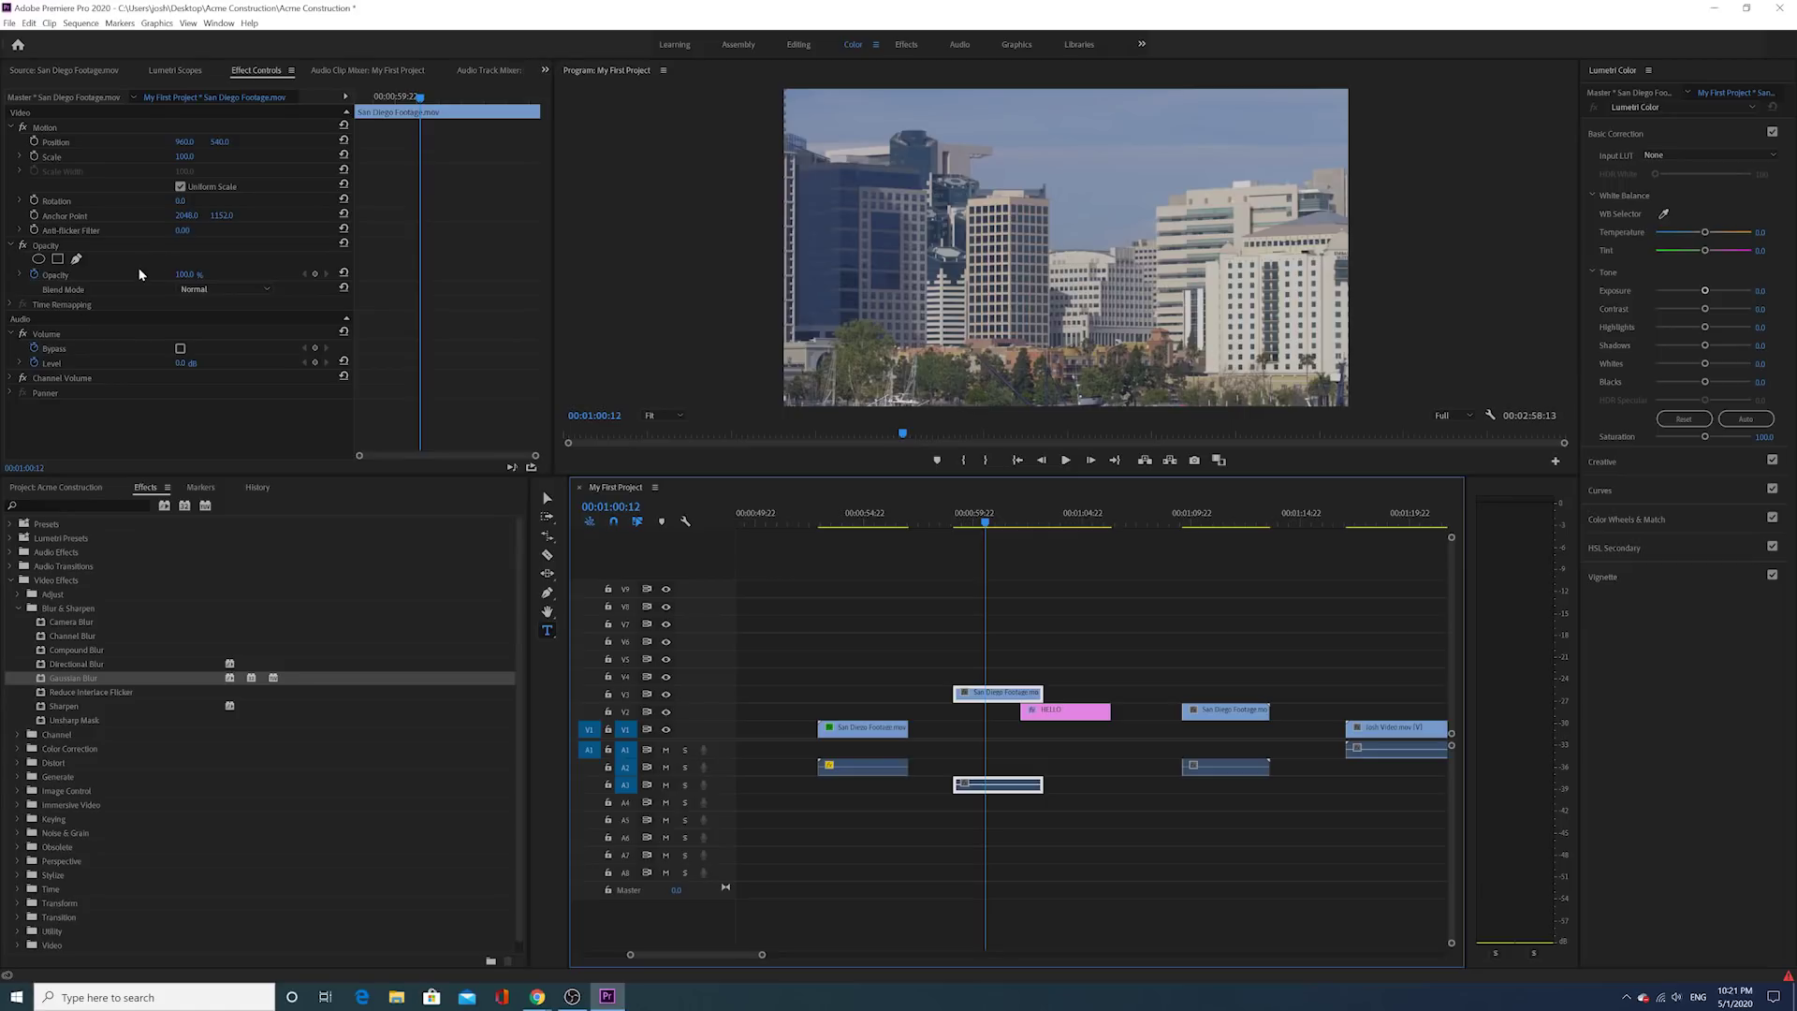
left_click(872, 515)
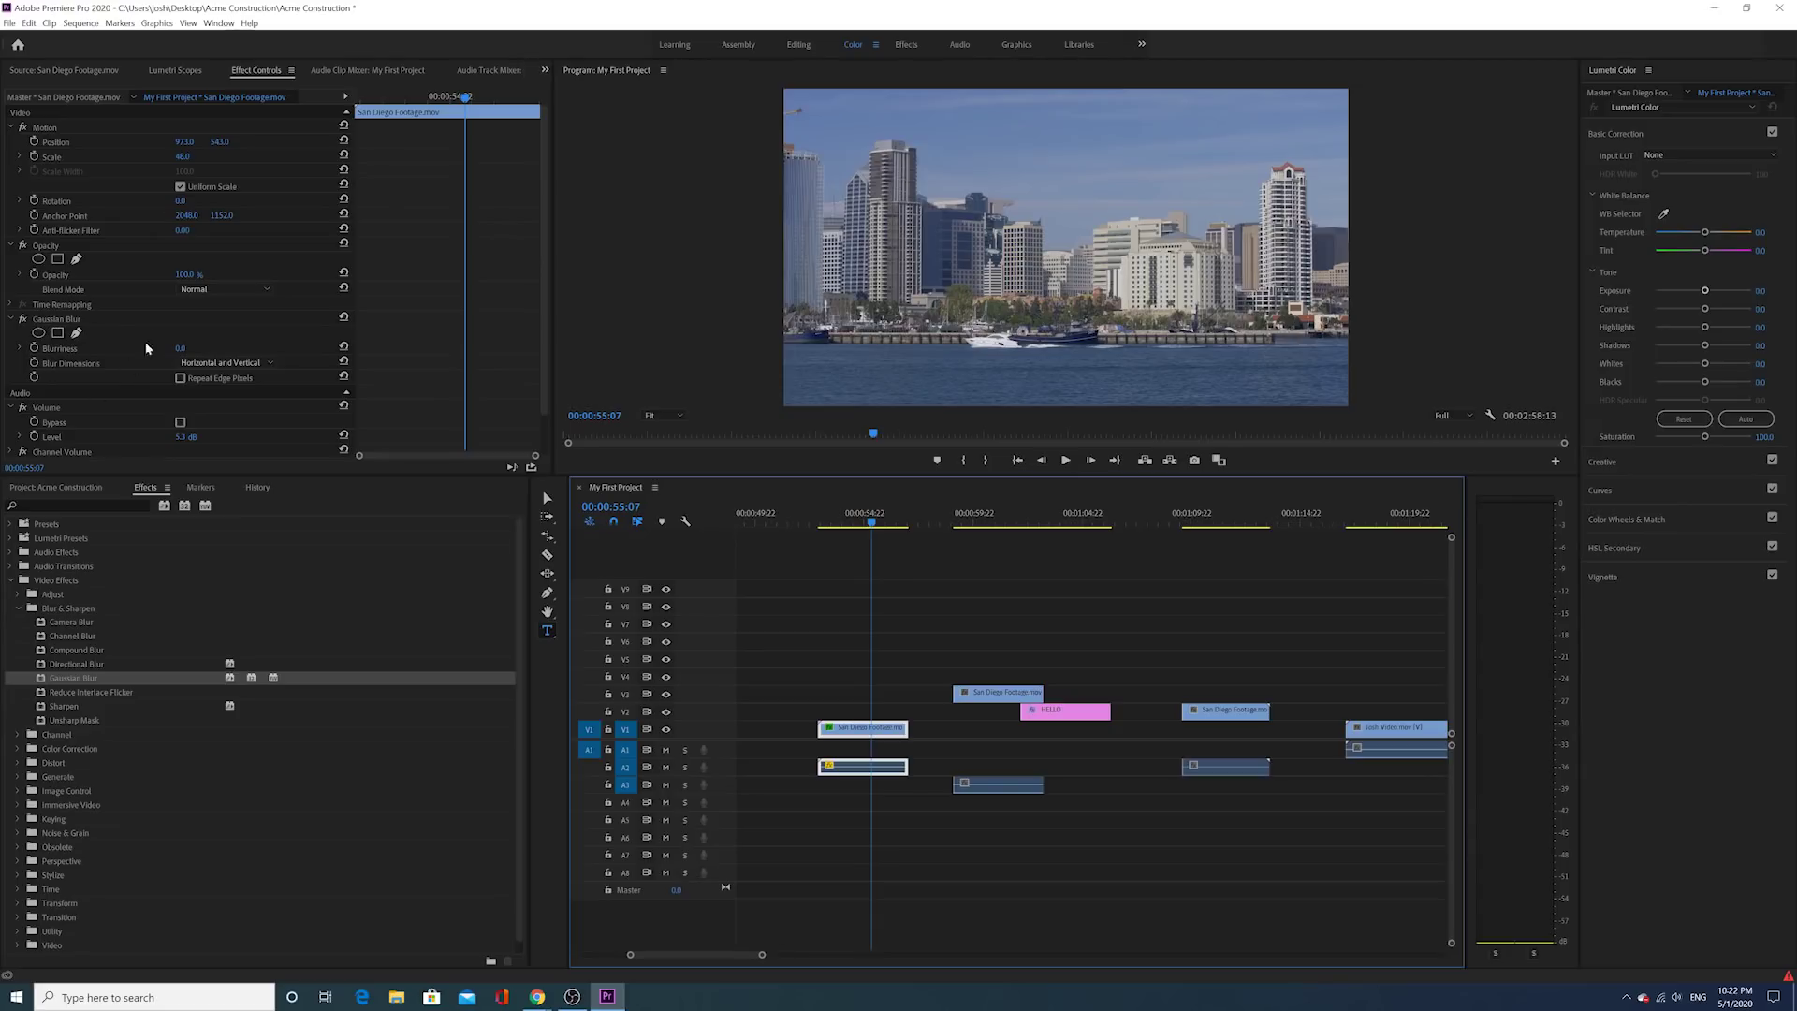
mouse_move(182, 349)
left_mouse_down()
mouse_move(582, 349)
mouse_move(178, 349)
mouse_move(203, 345)
left_mouse_up()
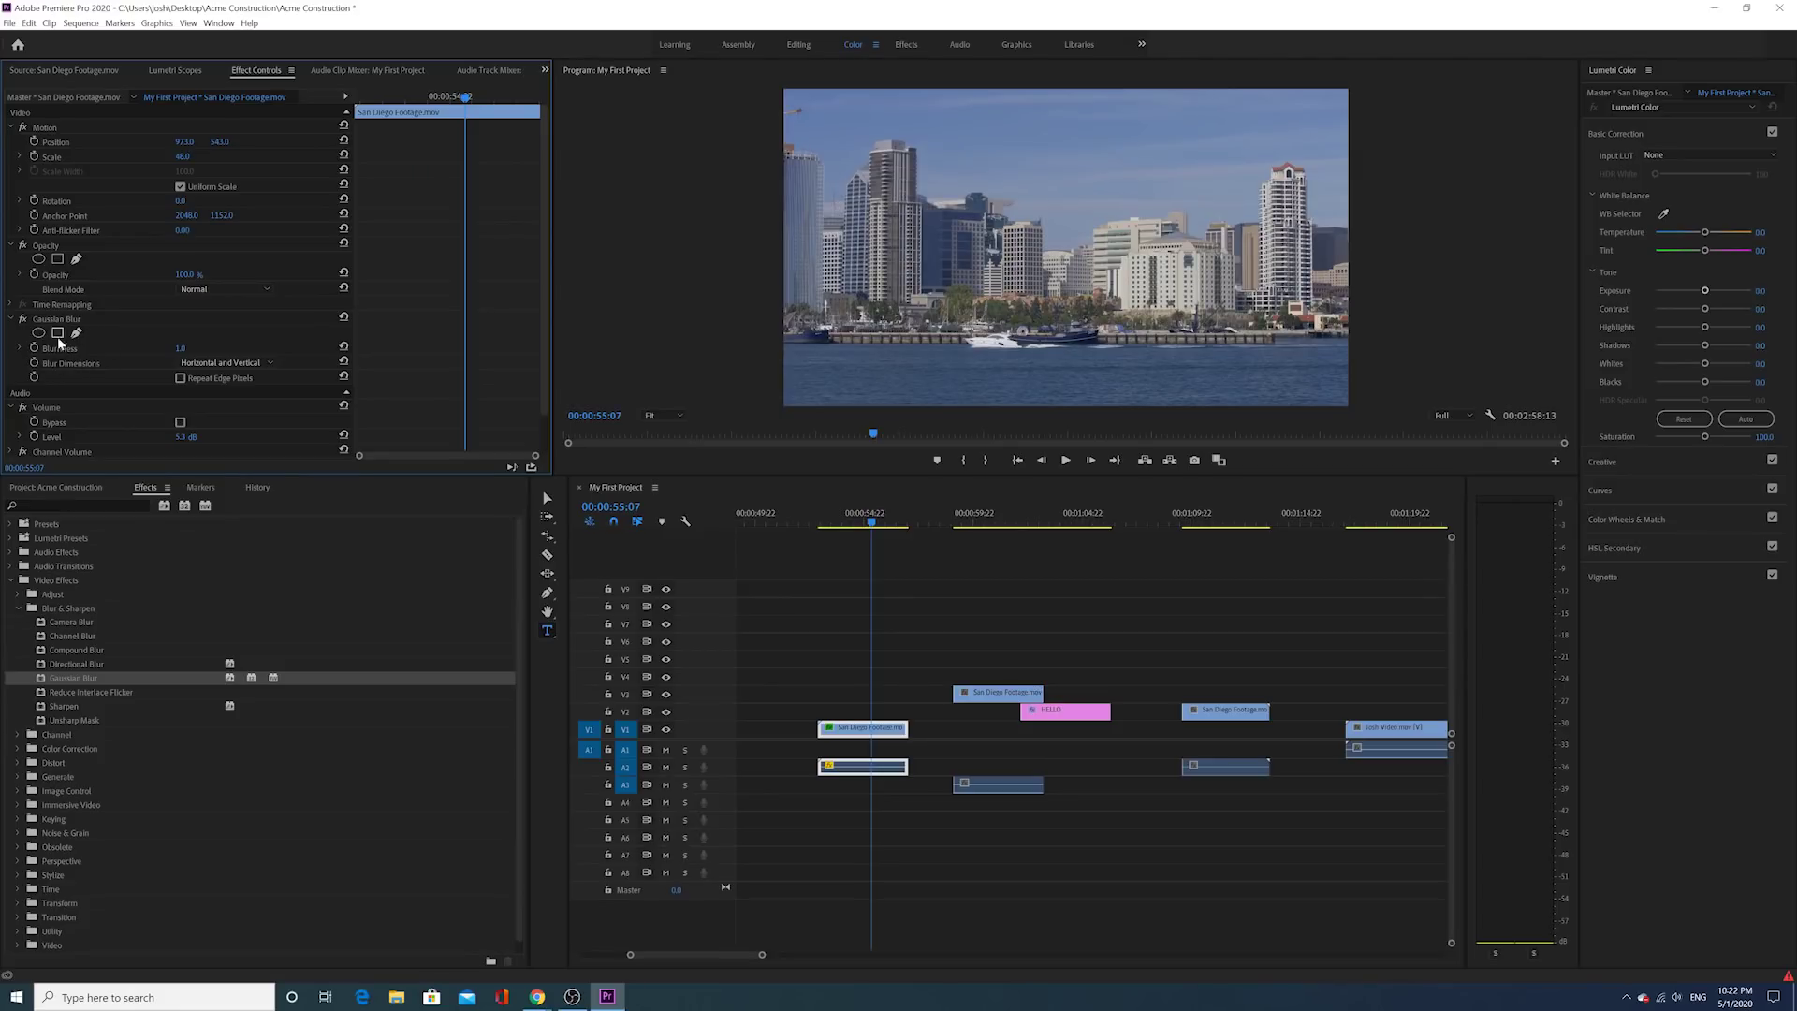
left_click_drag(188, 346, 168, 346)
Step: Expand Video Transitions in Effects and snap the V2 San Diego clip's start to the playhead
left_click(11, 580)
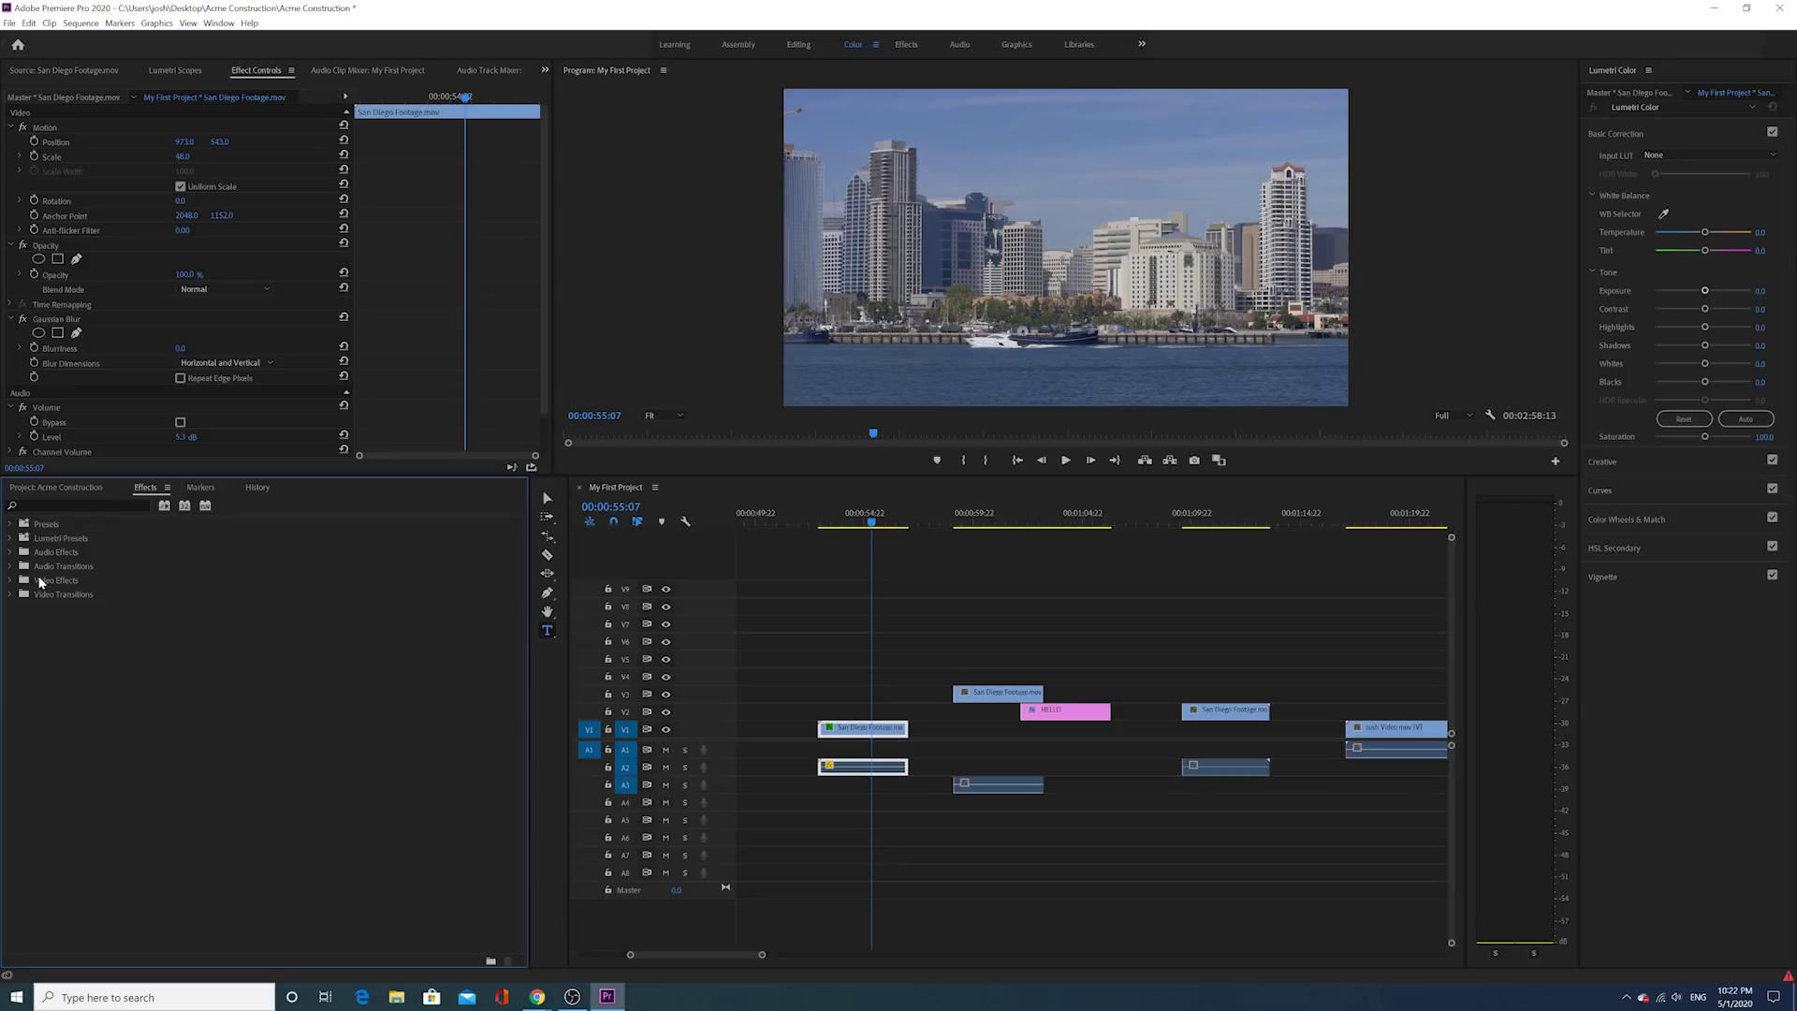
left_click(13, 554)
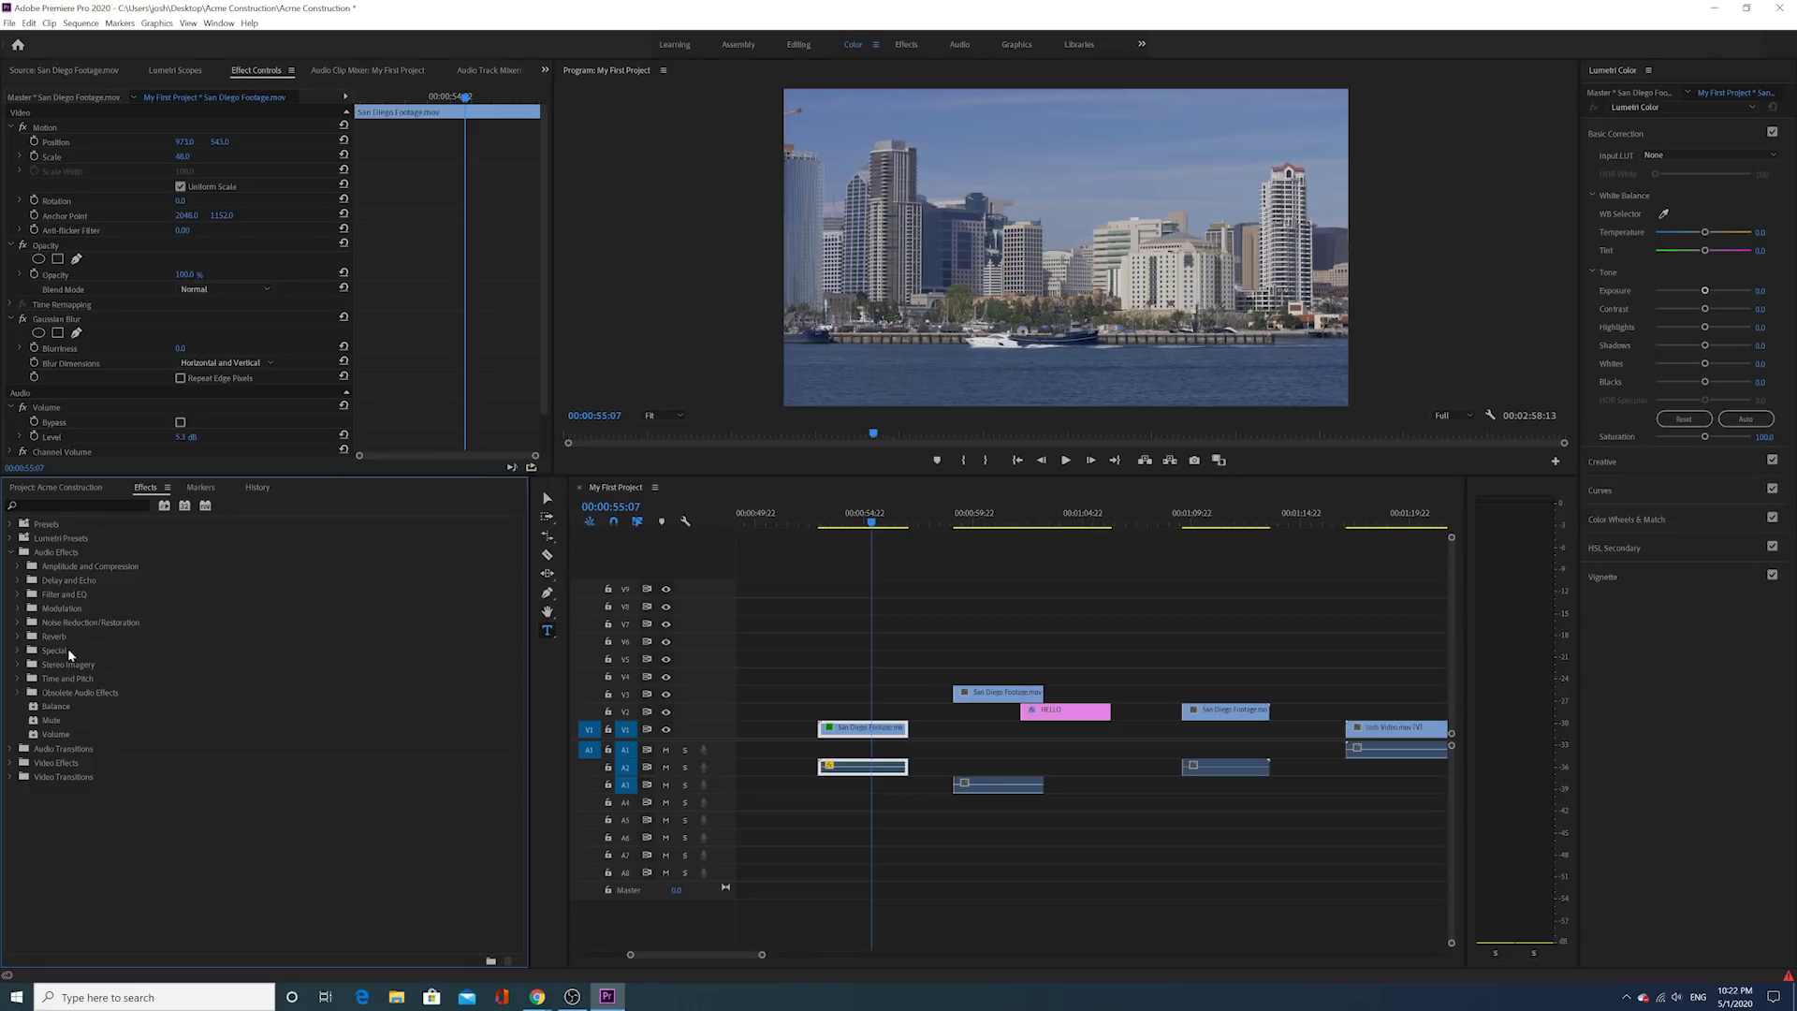
left_click(55, 736)
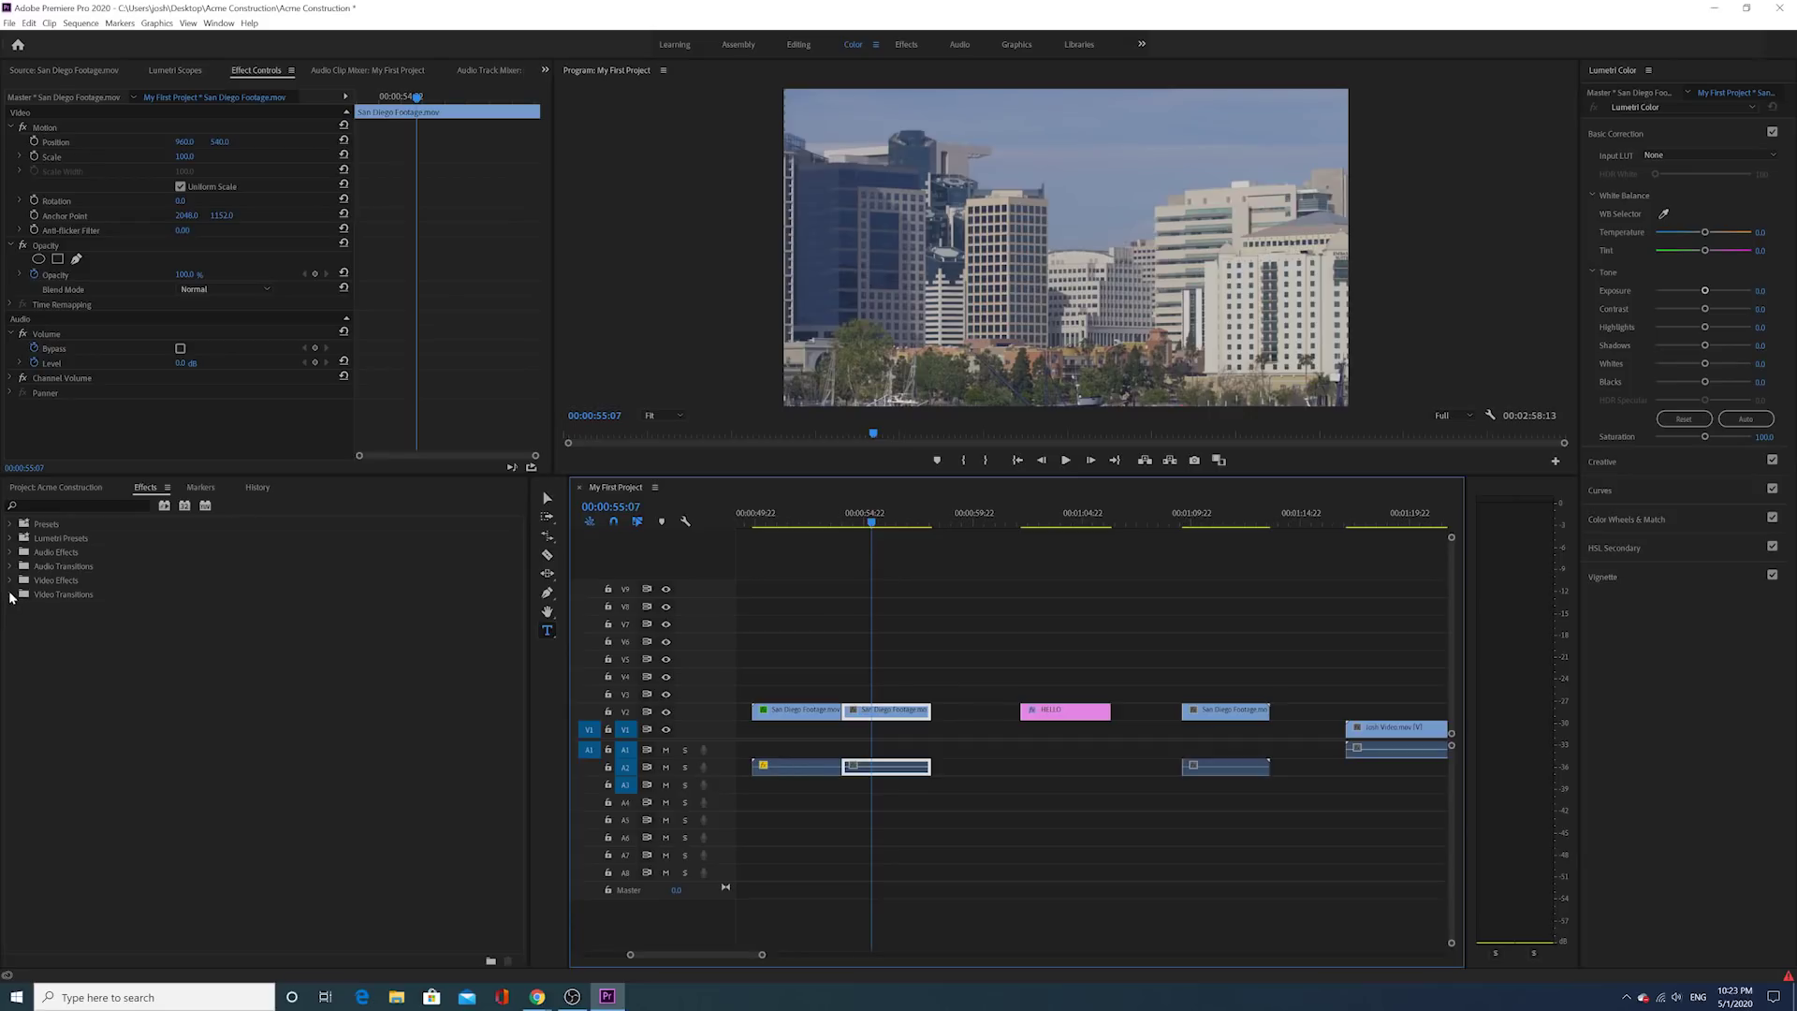
left_click(11, 595)
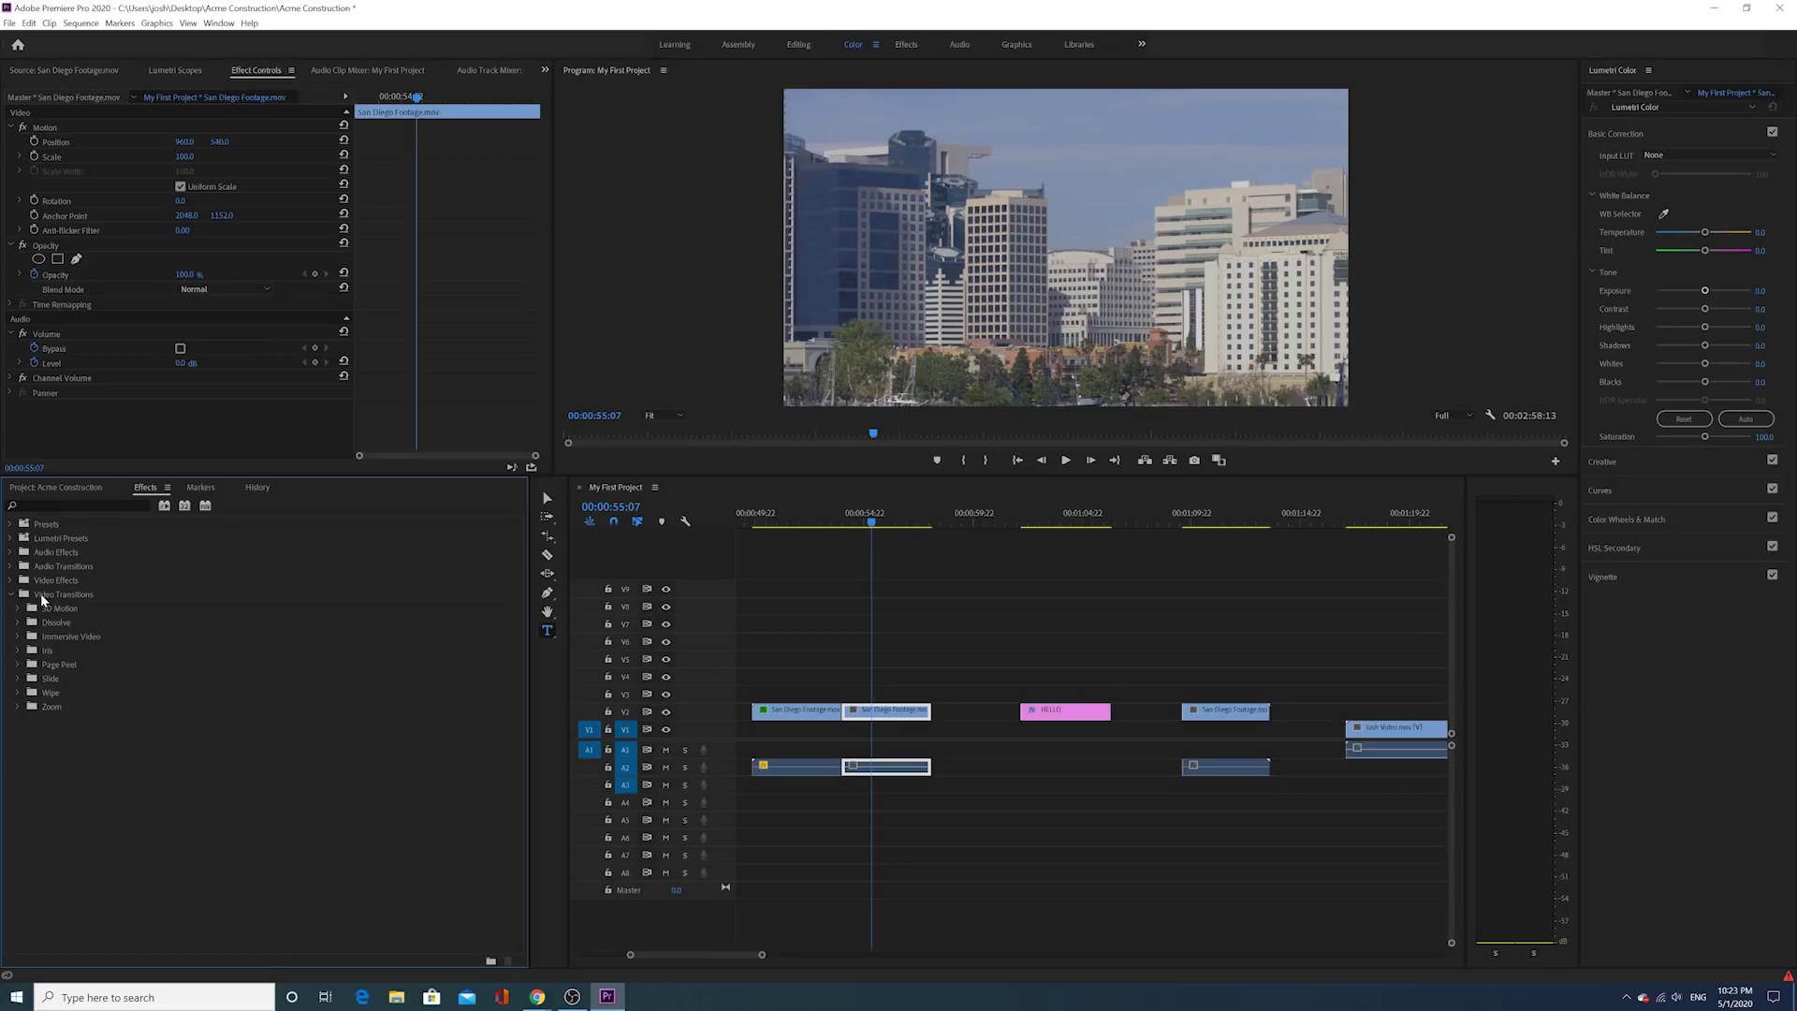
mouse_move(886, 711)
left_mouse_down()
mouse_move(917, 711)
mouse_move(823, 713)
mouse_move(863, 713)
left_mouse_up()
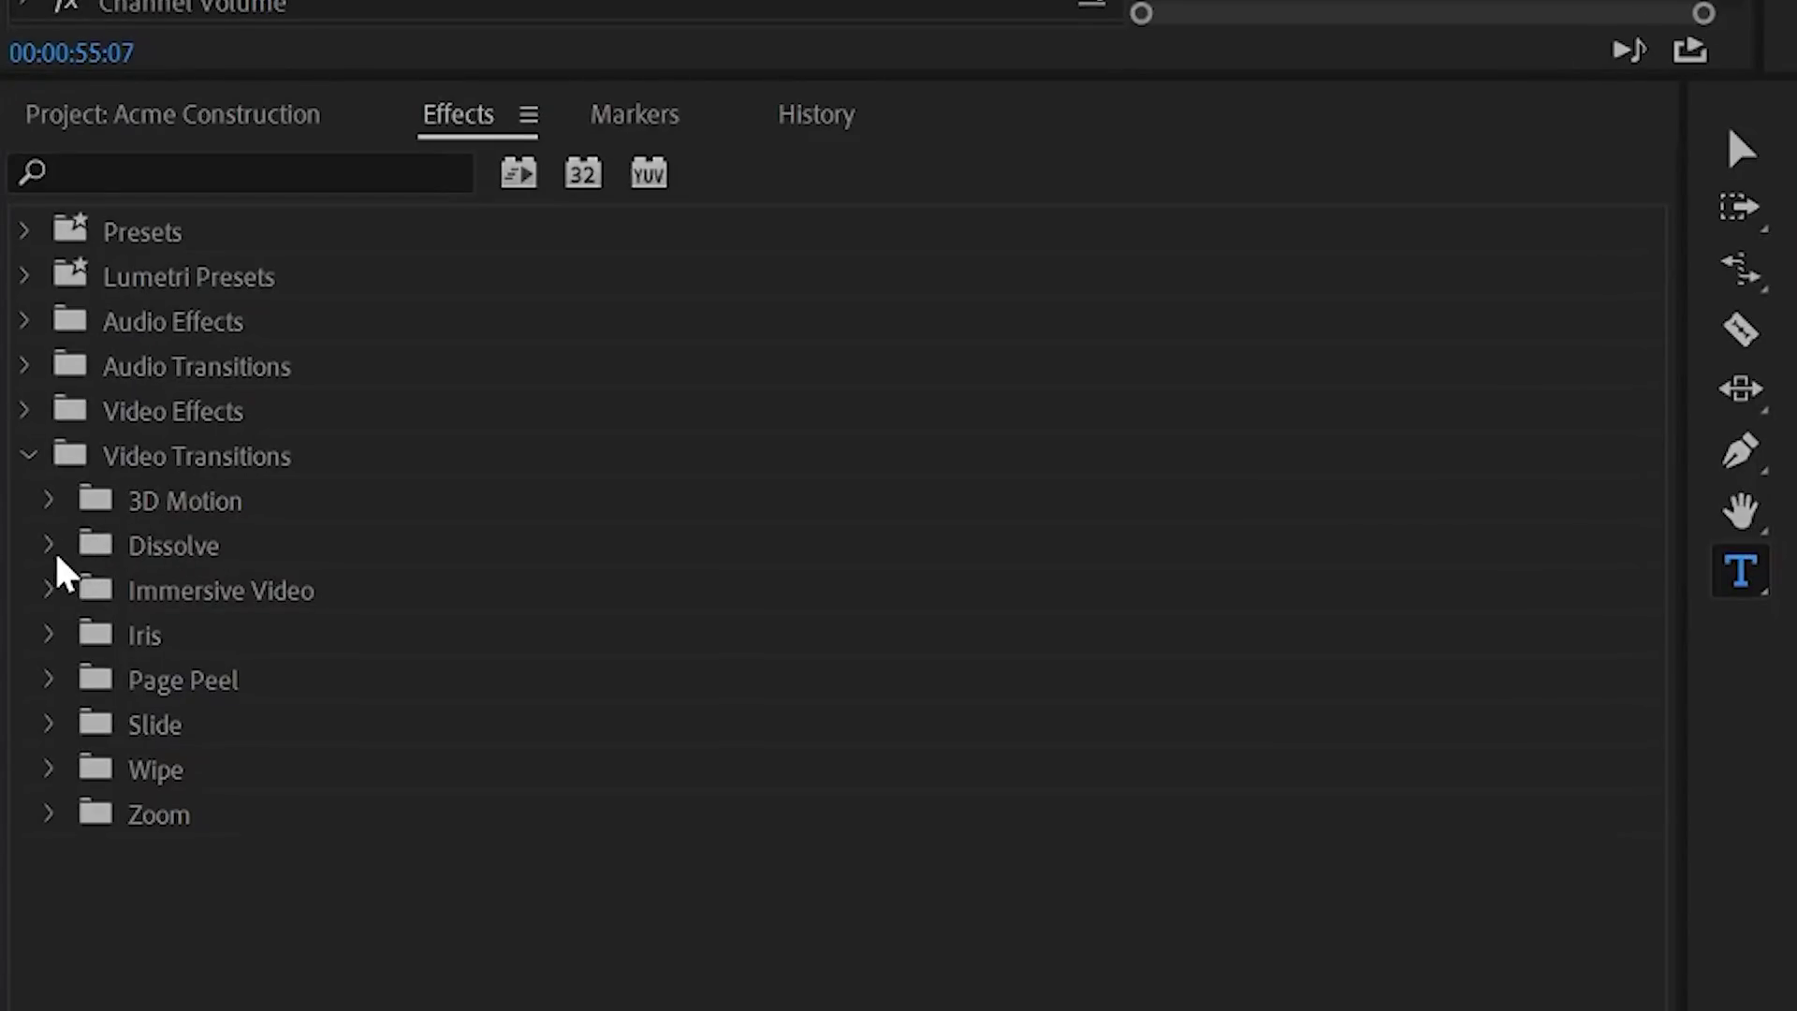
Step: Place a Cross Dissolve between the two San Diego clips, preview it, then delete it
left_click(47, 545)
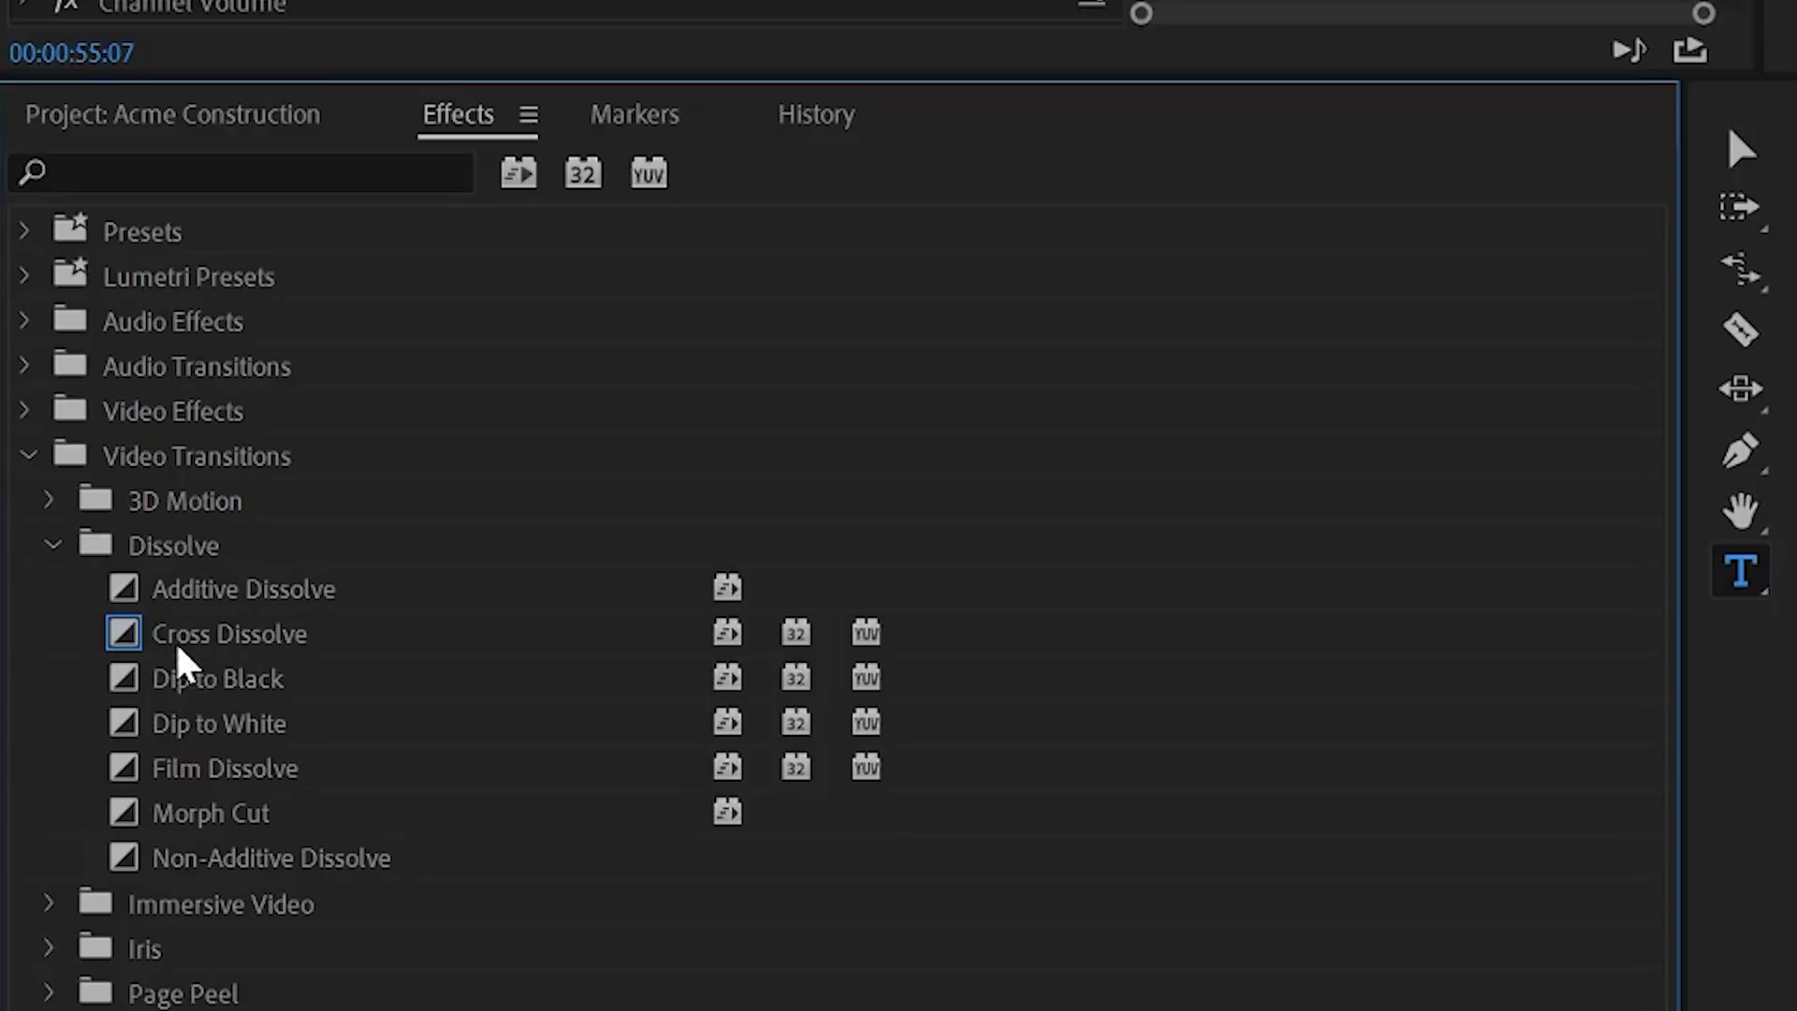
left_click(182, 637)
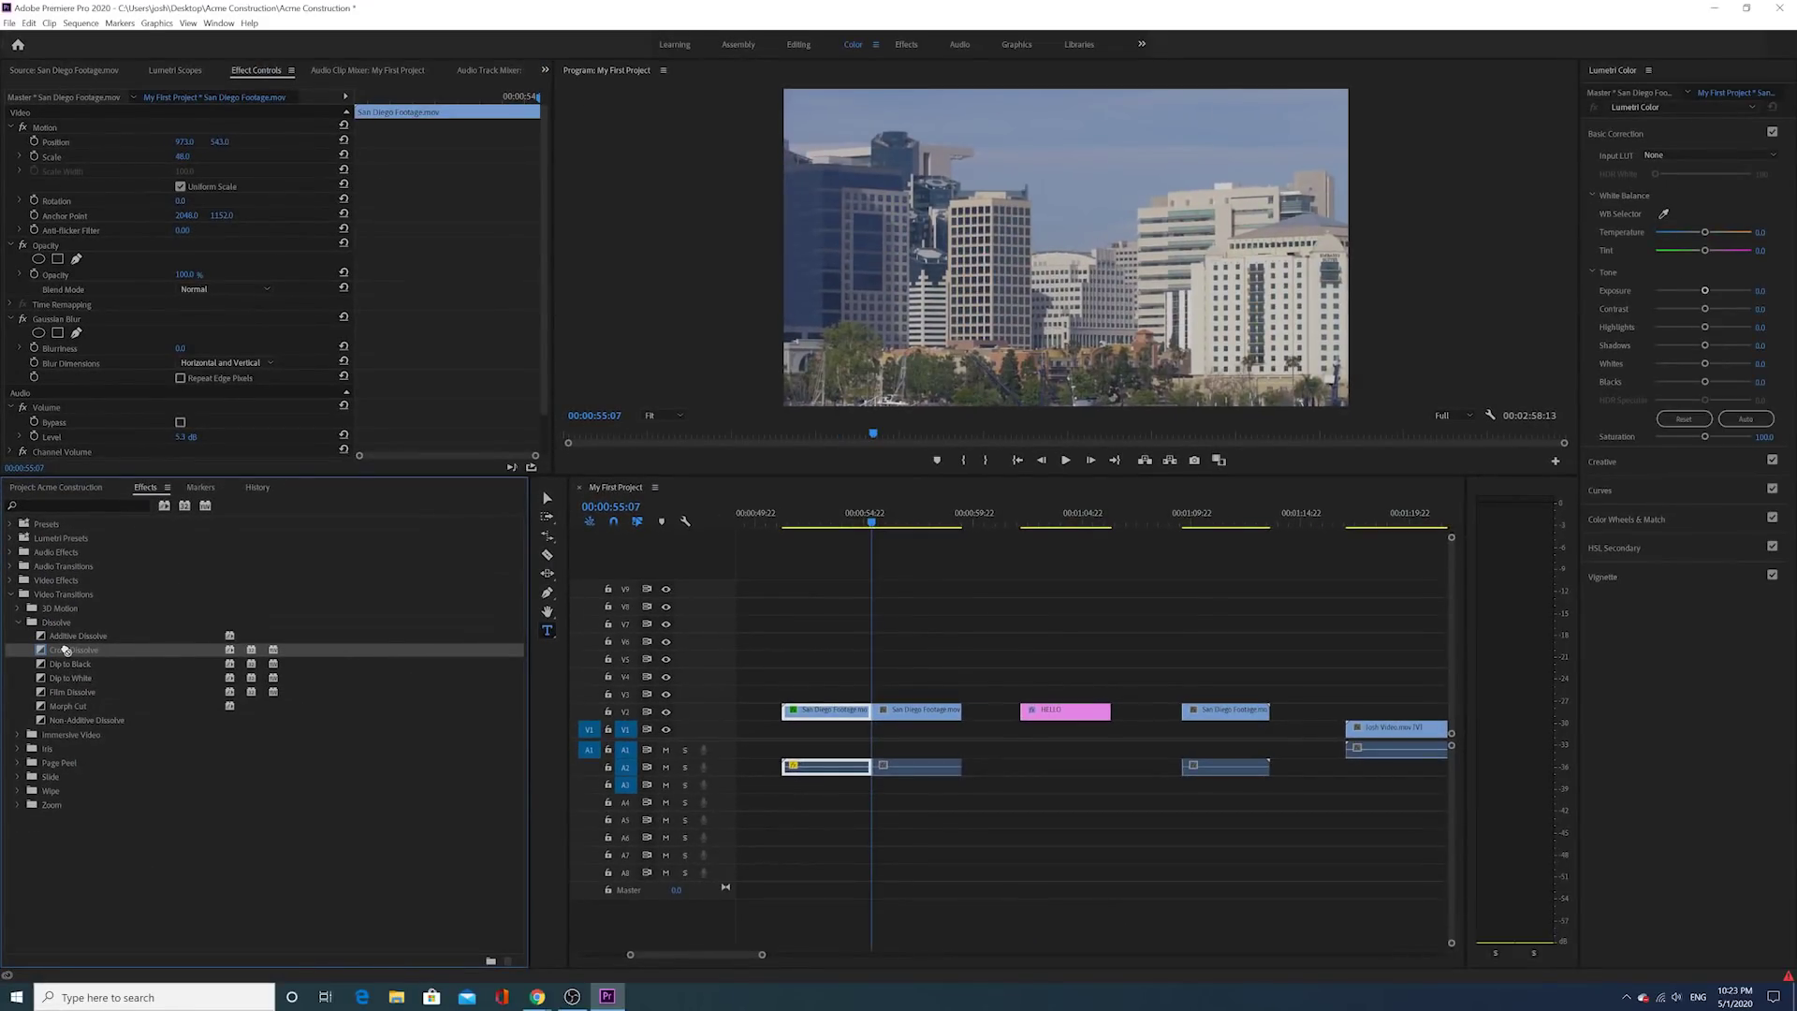
left_click_drag(280, 619, 709, 628)
left_click_drag(863, 688, 874, 716)
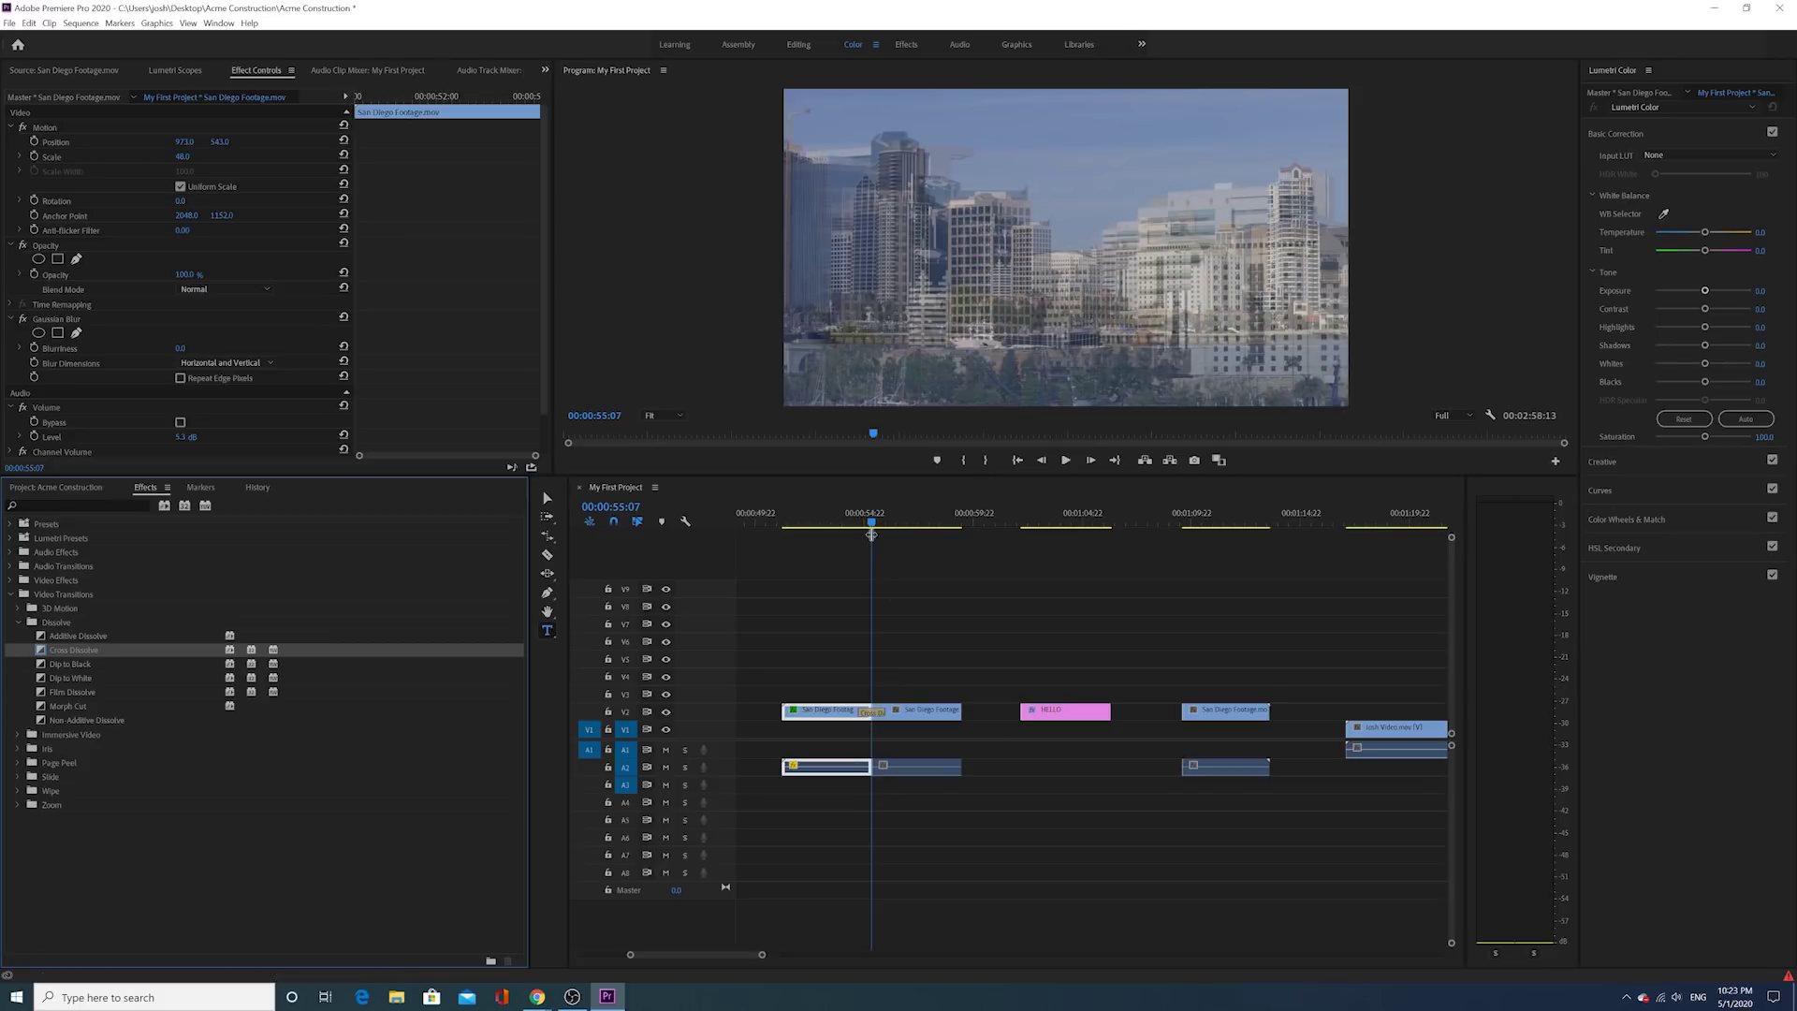
left_click_drag(871, 534, 845, 535)
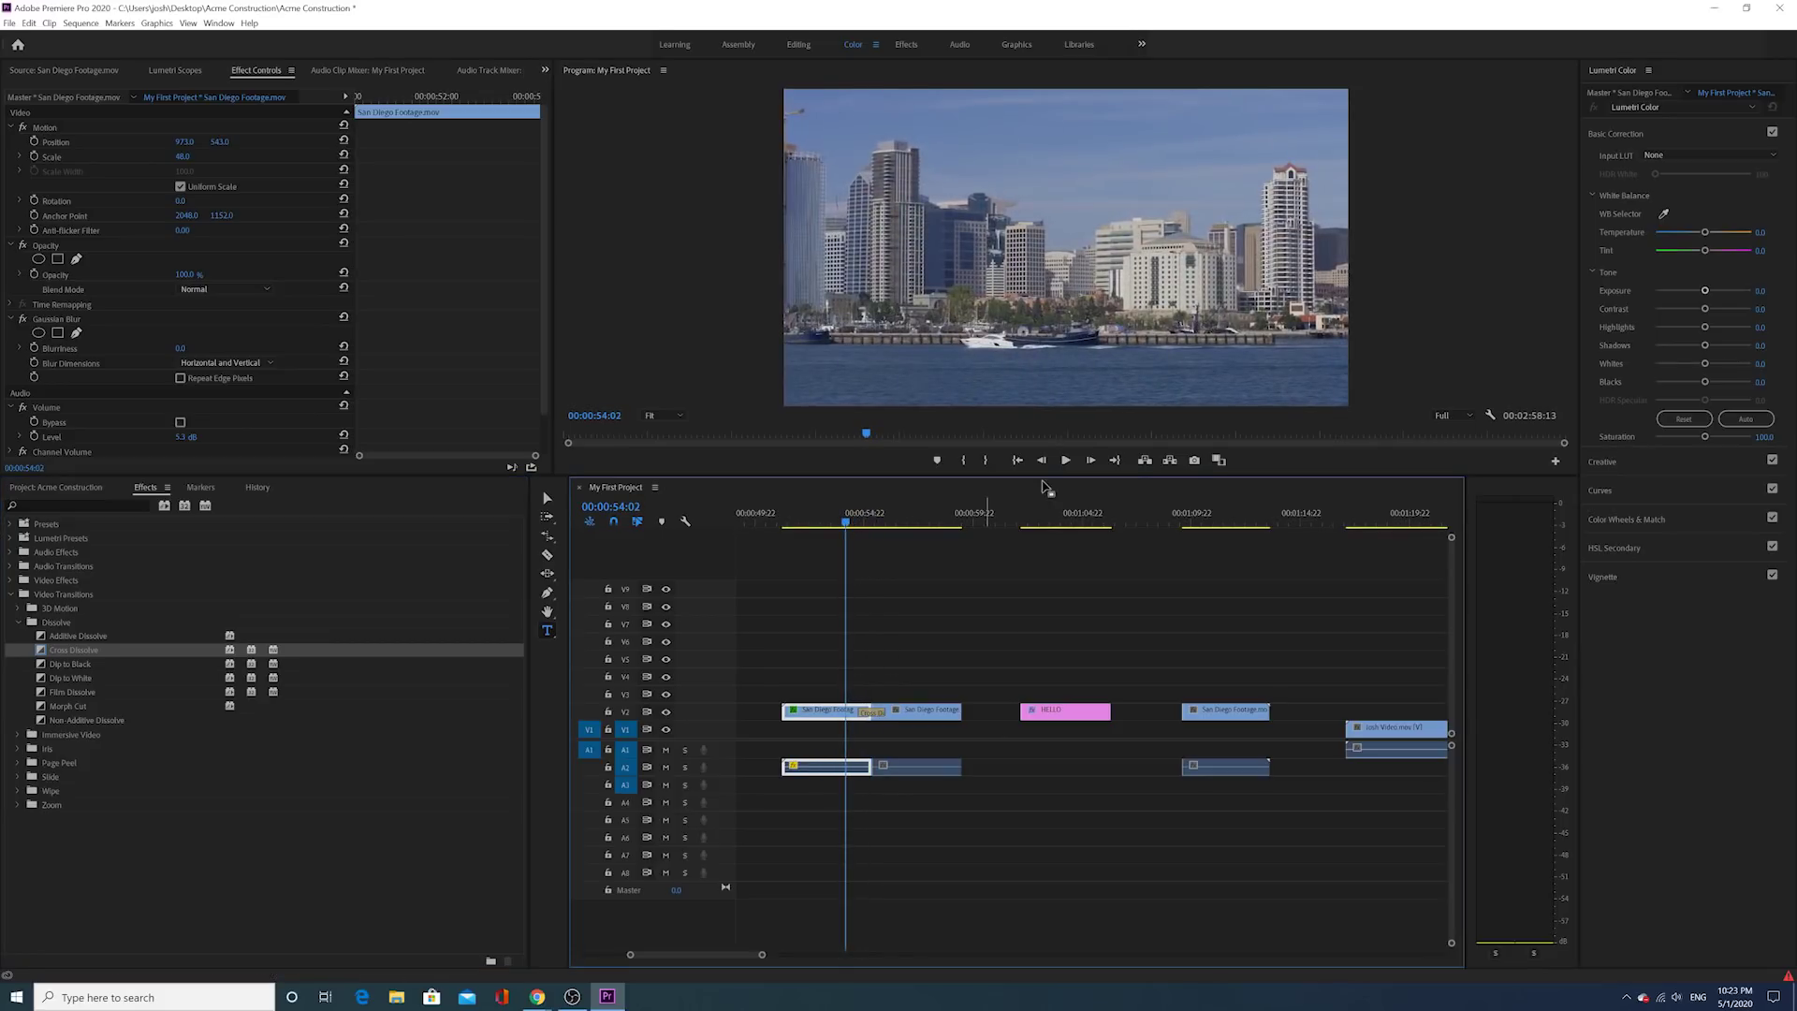
left_click(1065, 460)
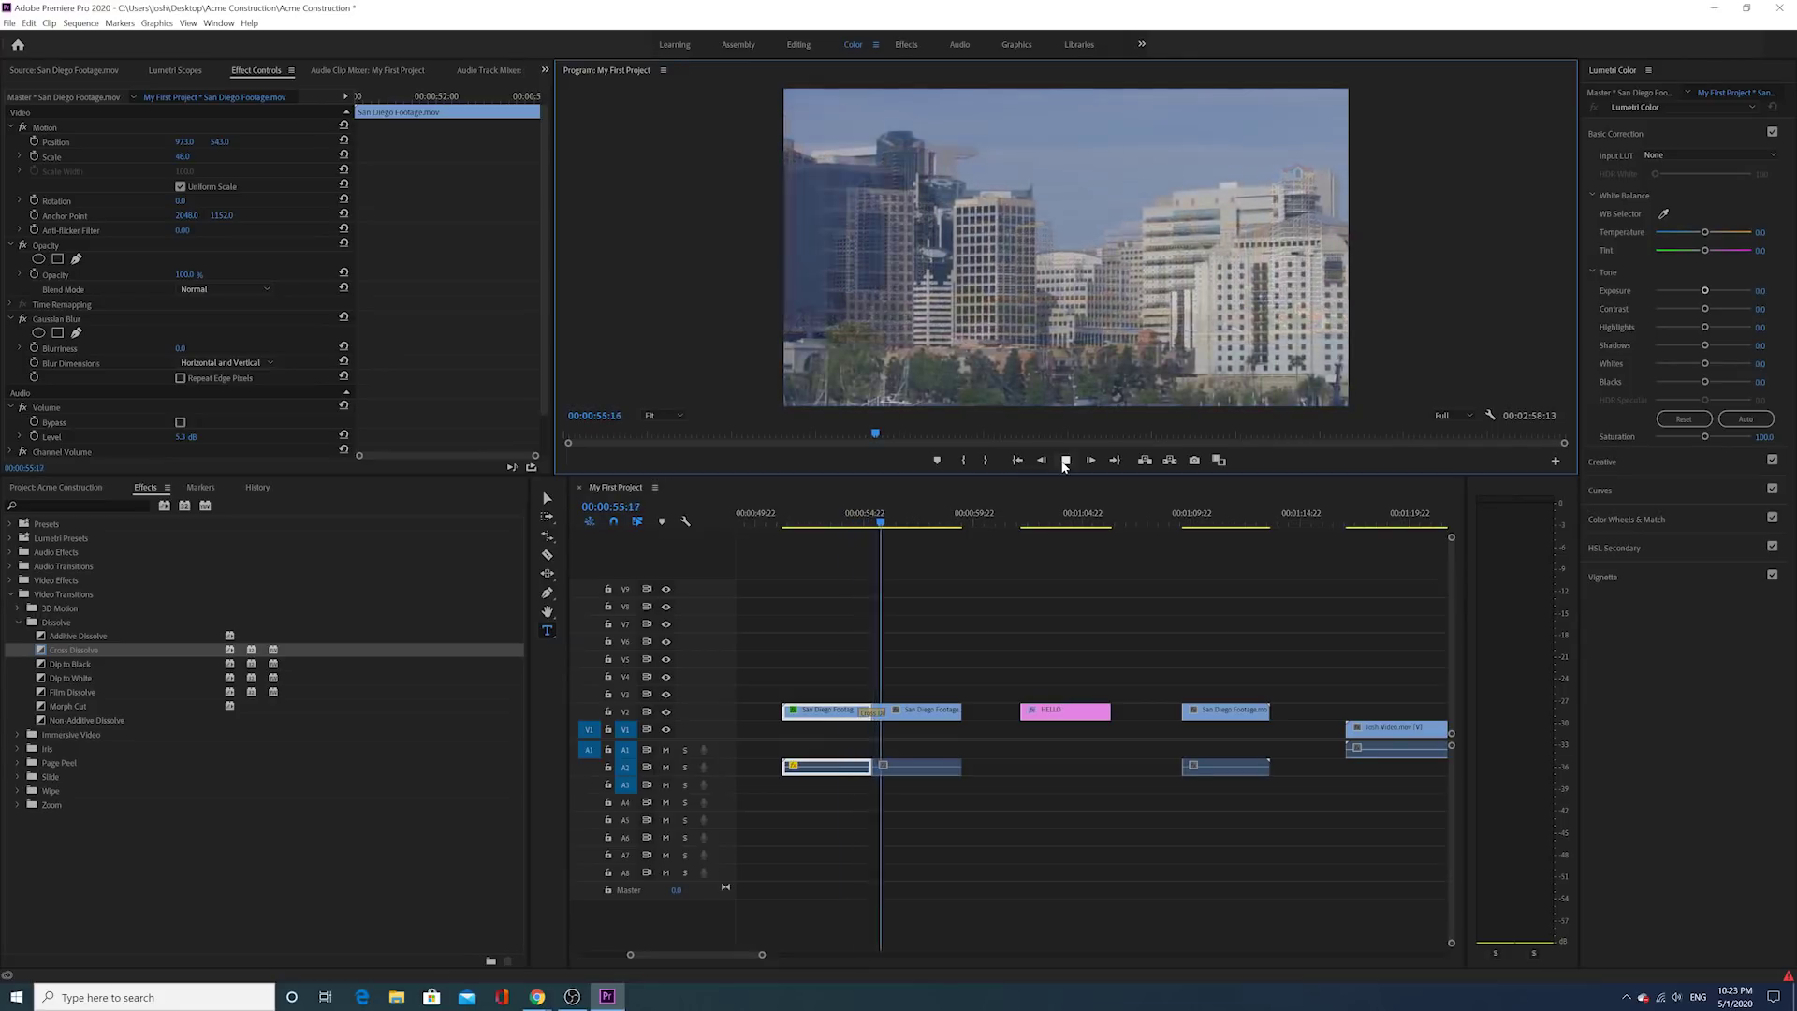
left_click(1064, 462)
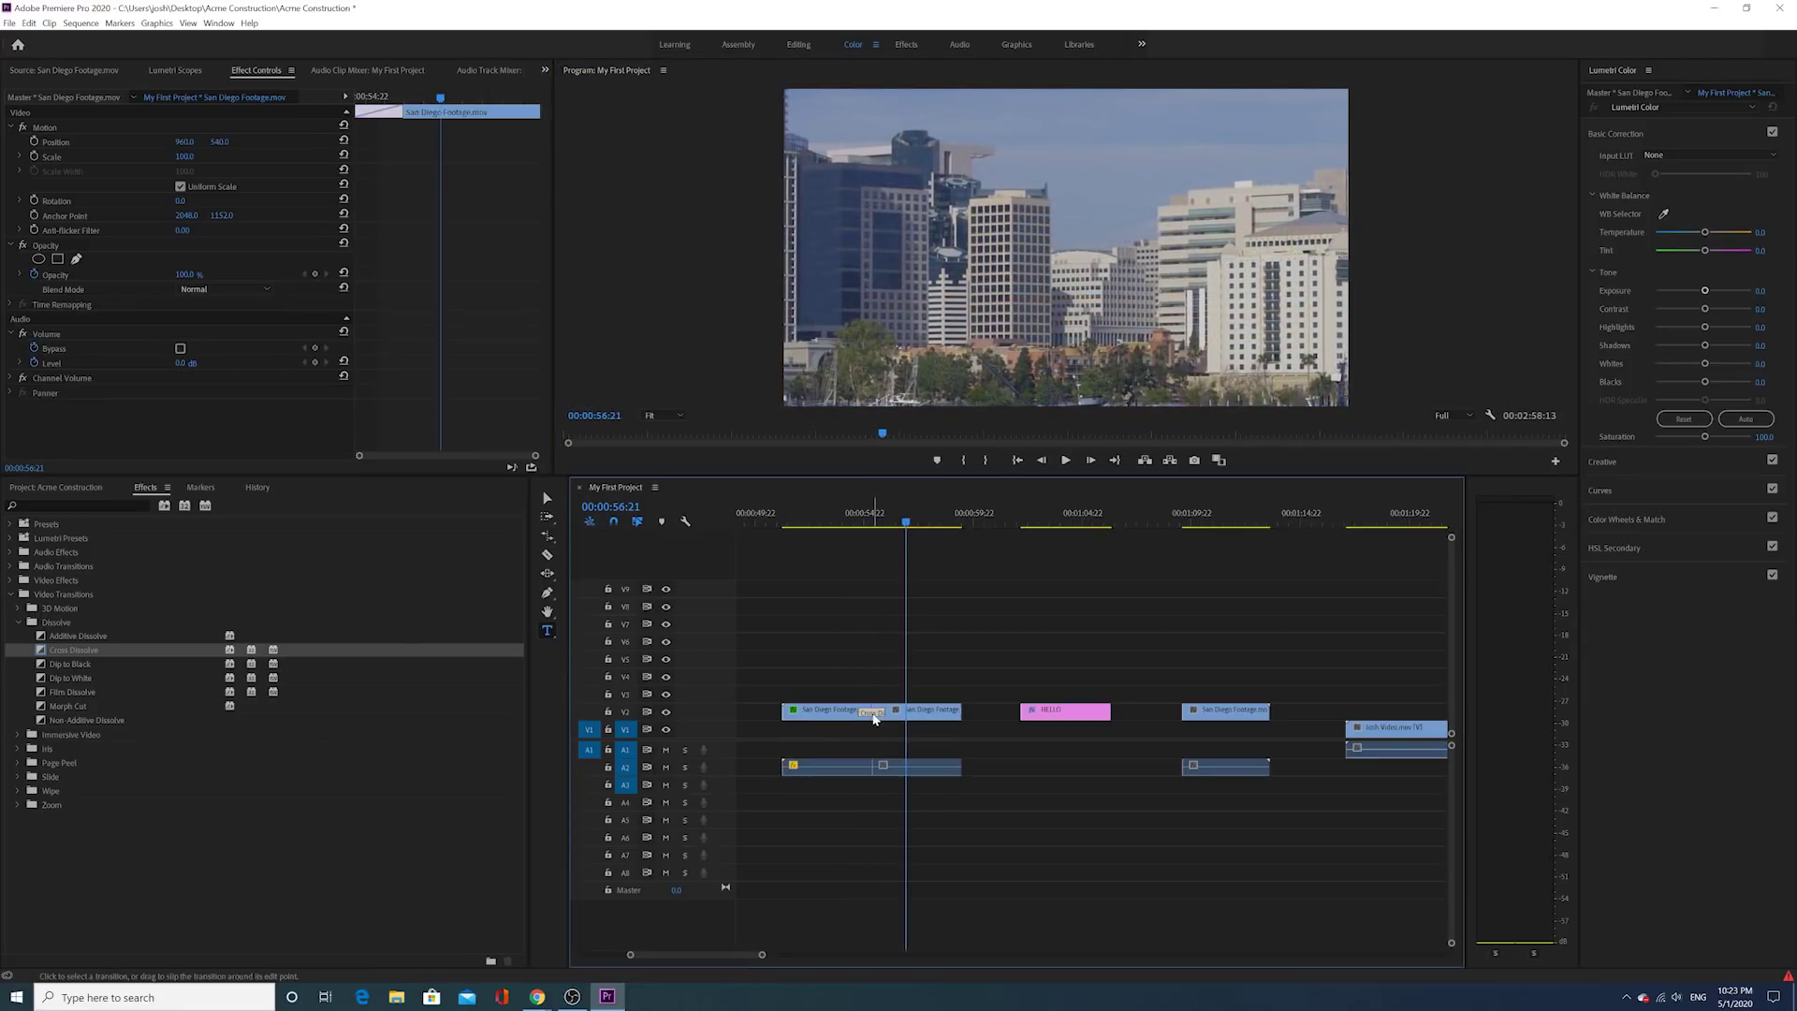
left_click(871, 712)
key("Delete")
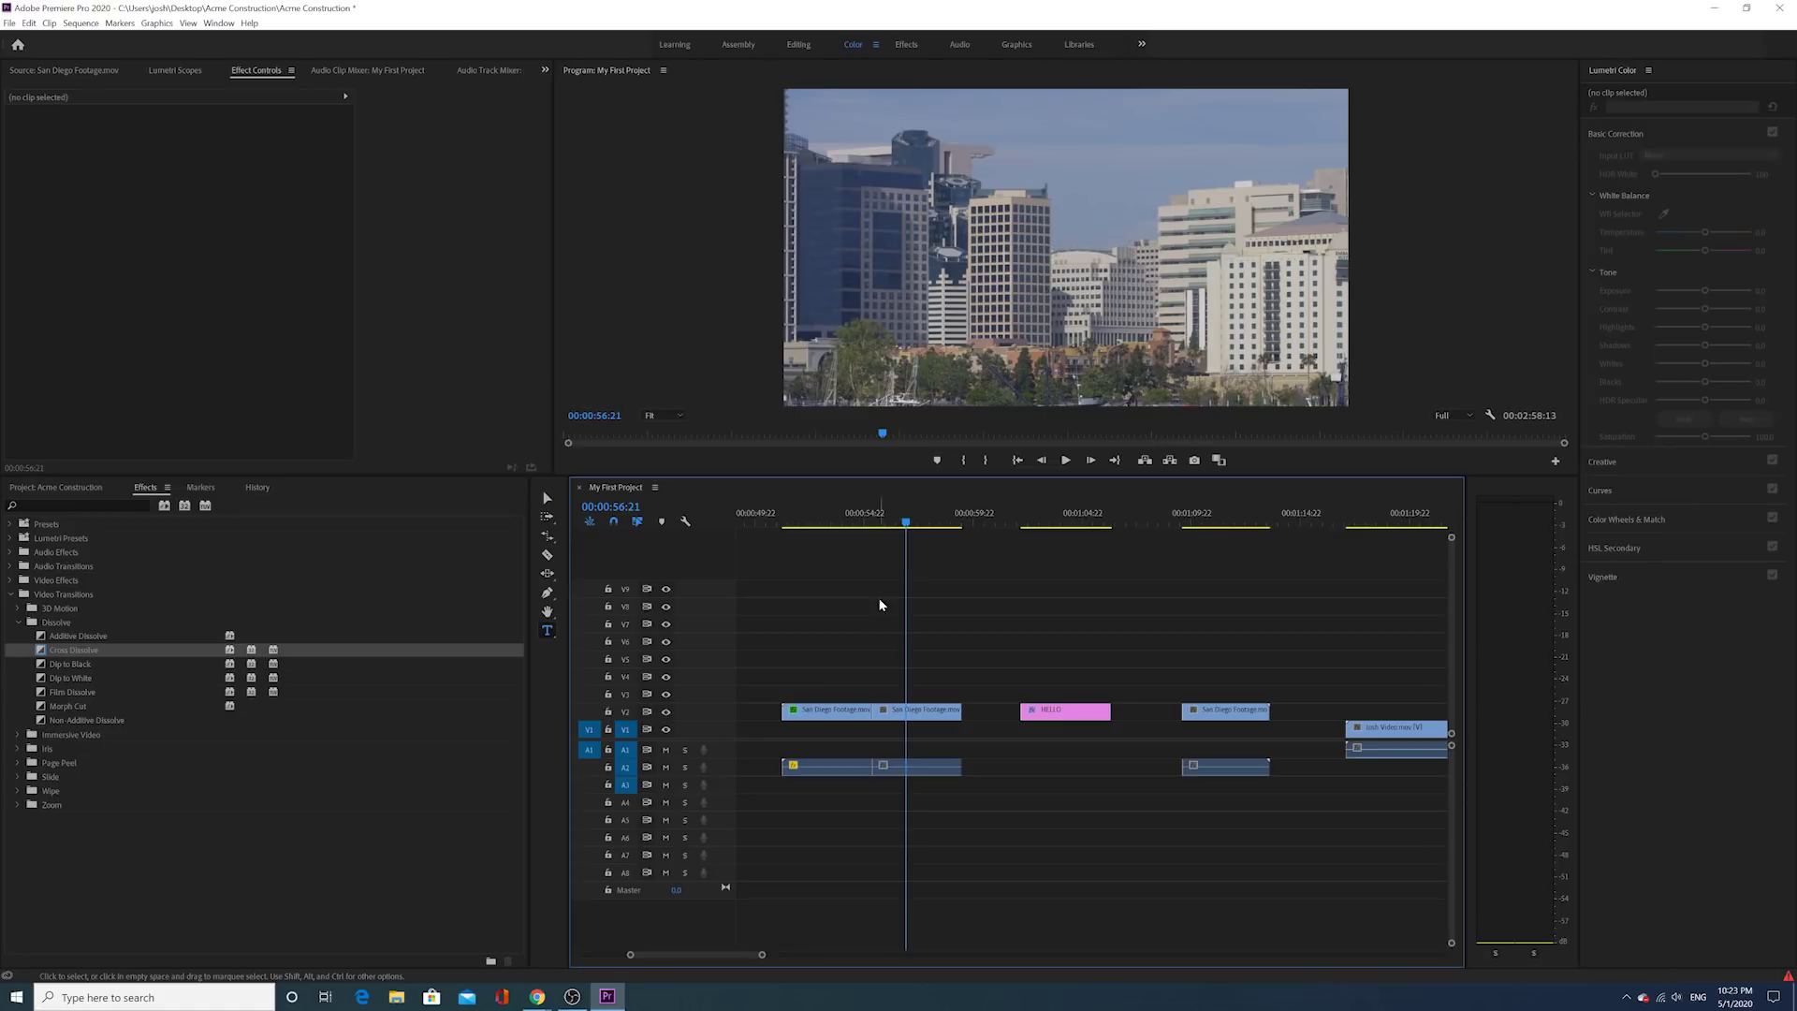
Step: Play the cut, then shift the second V2 San Diego clip 22 frames later
left_click(855, 517)
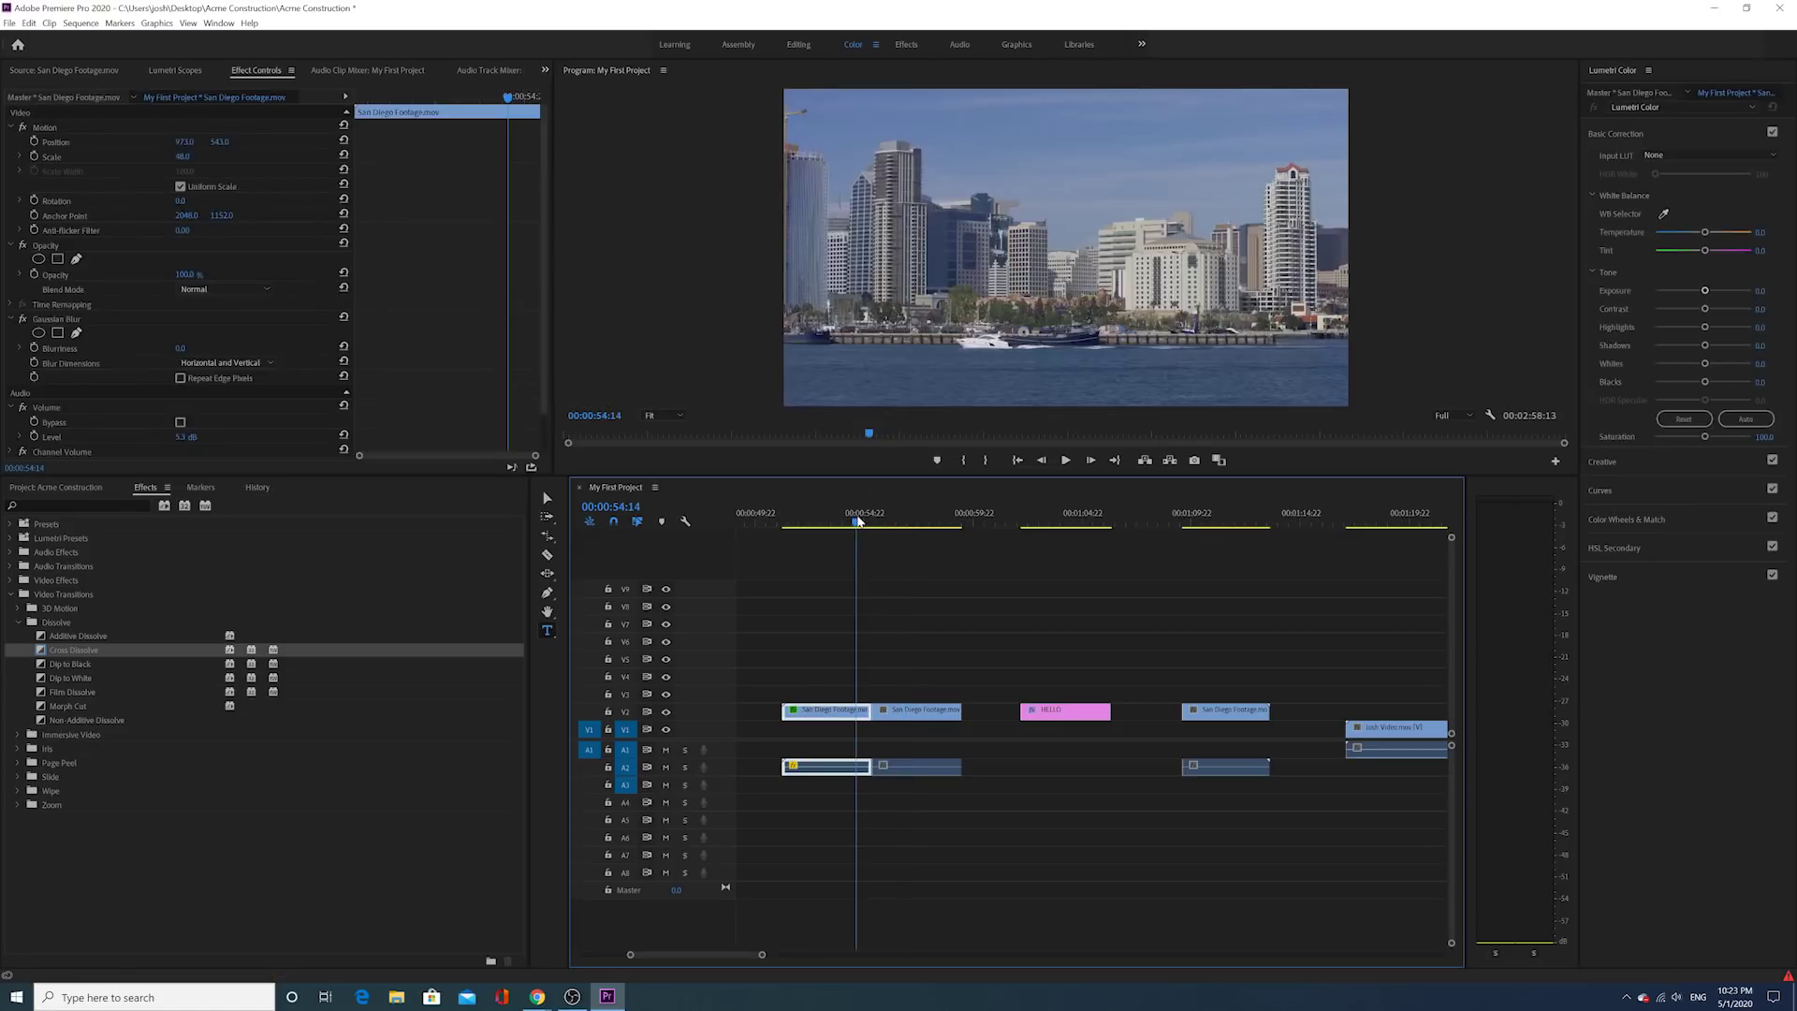
left_click(1067, 460)
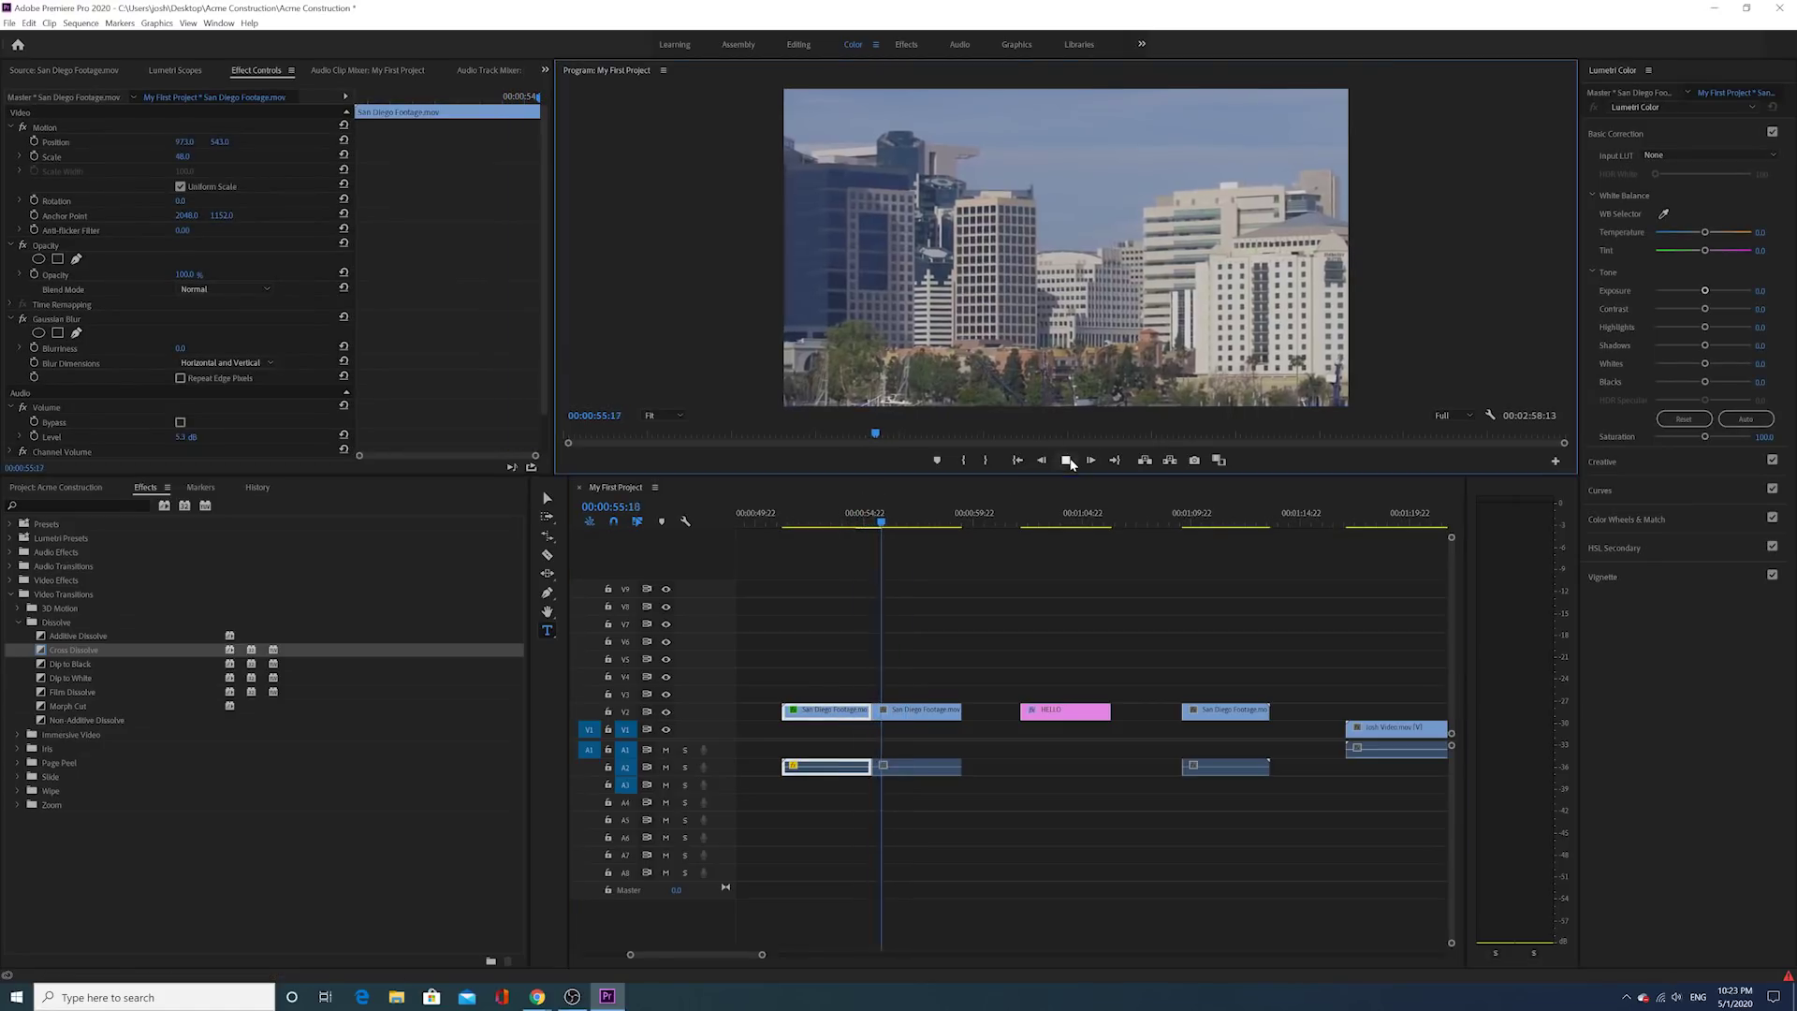
left_click(1066, 461)
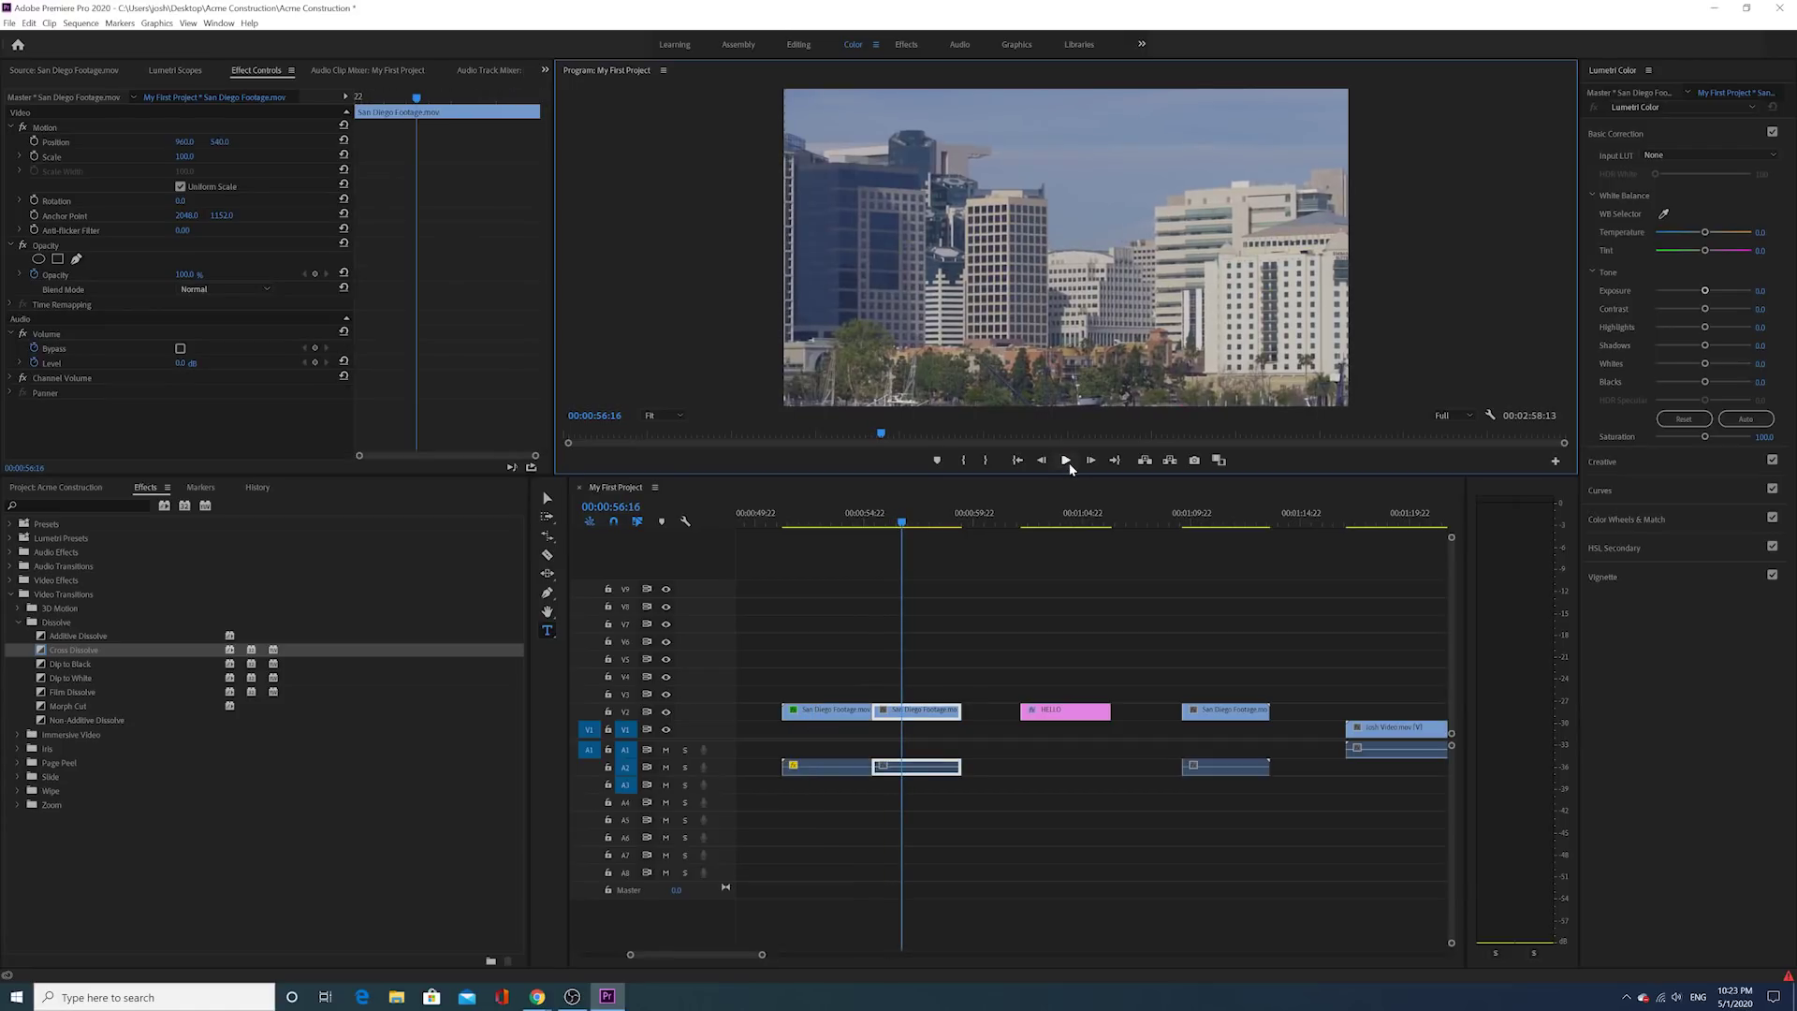
left_click_drag(878, 712, 933, 722)
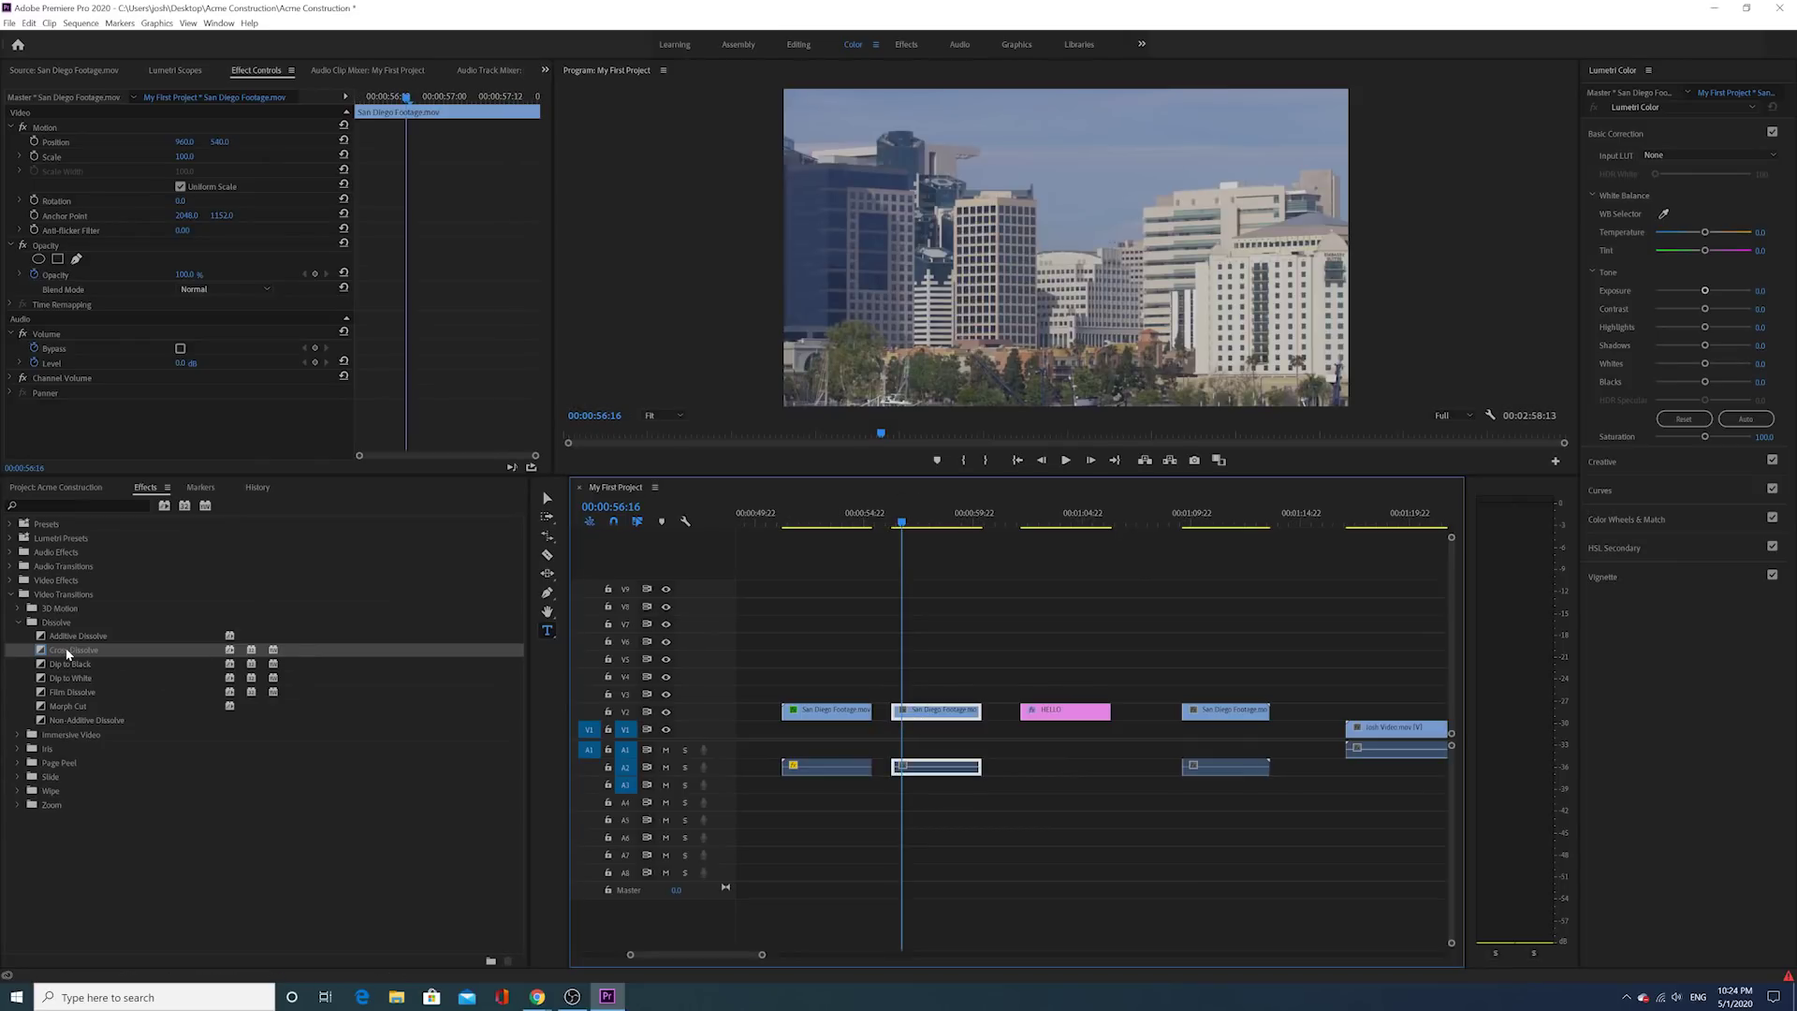
Step: Add a Cross Dissolve to the start of the first San Diego clip and preview the fade-in
left_click_drag(67, 653, 794, 713)
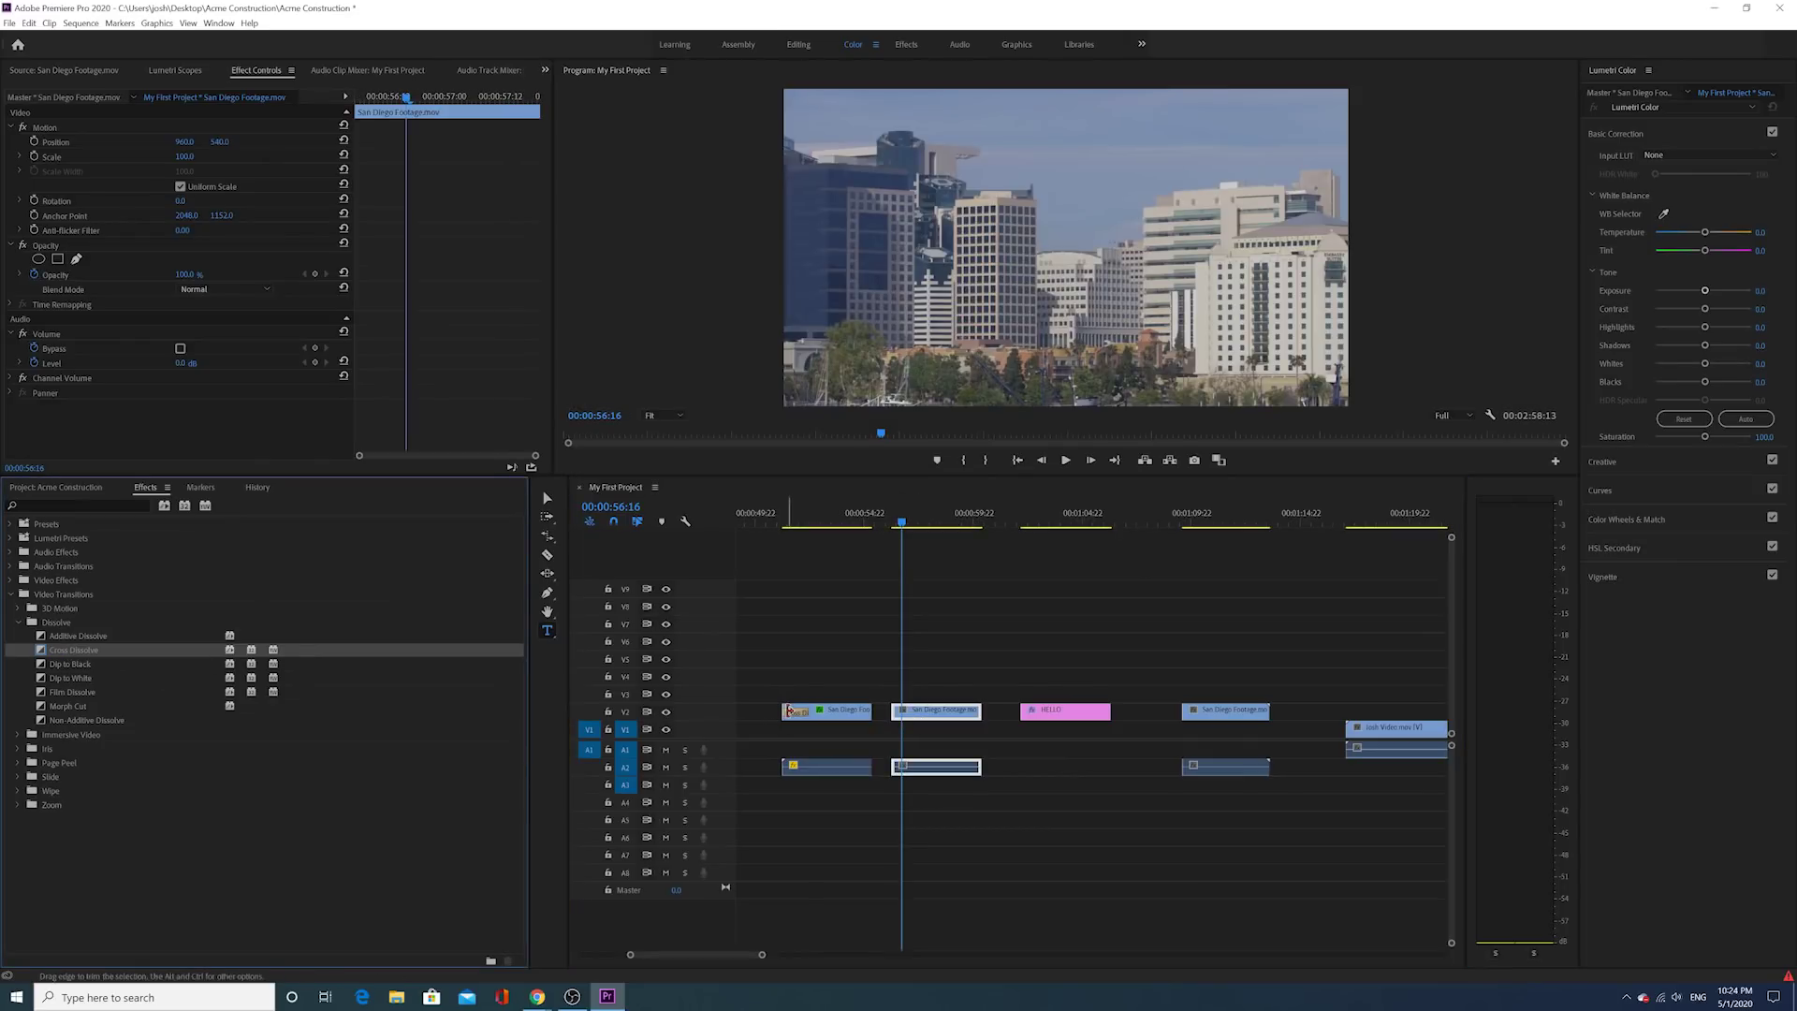
left_click(791, 711)
left_click(775, 520)
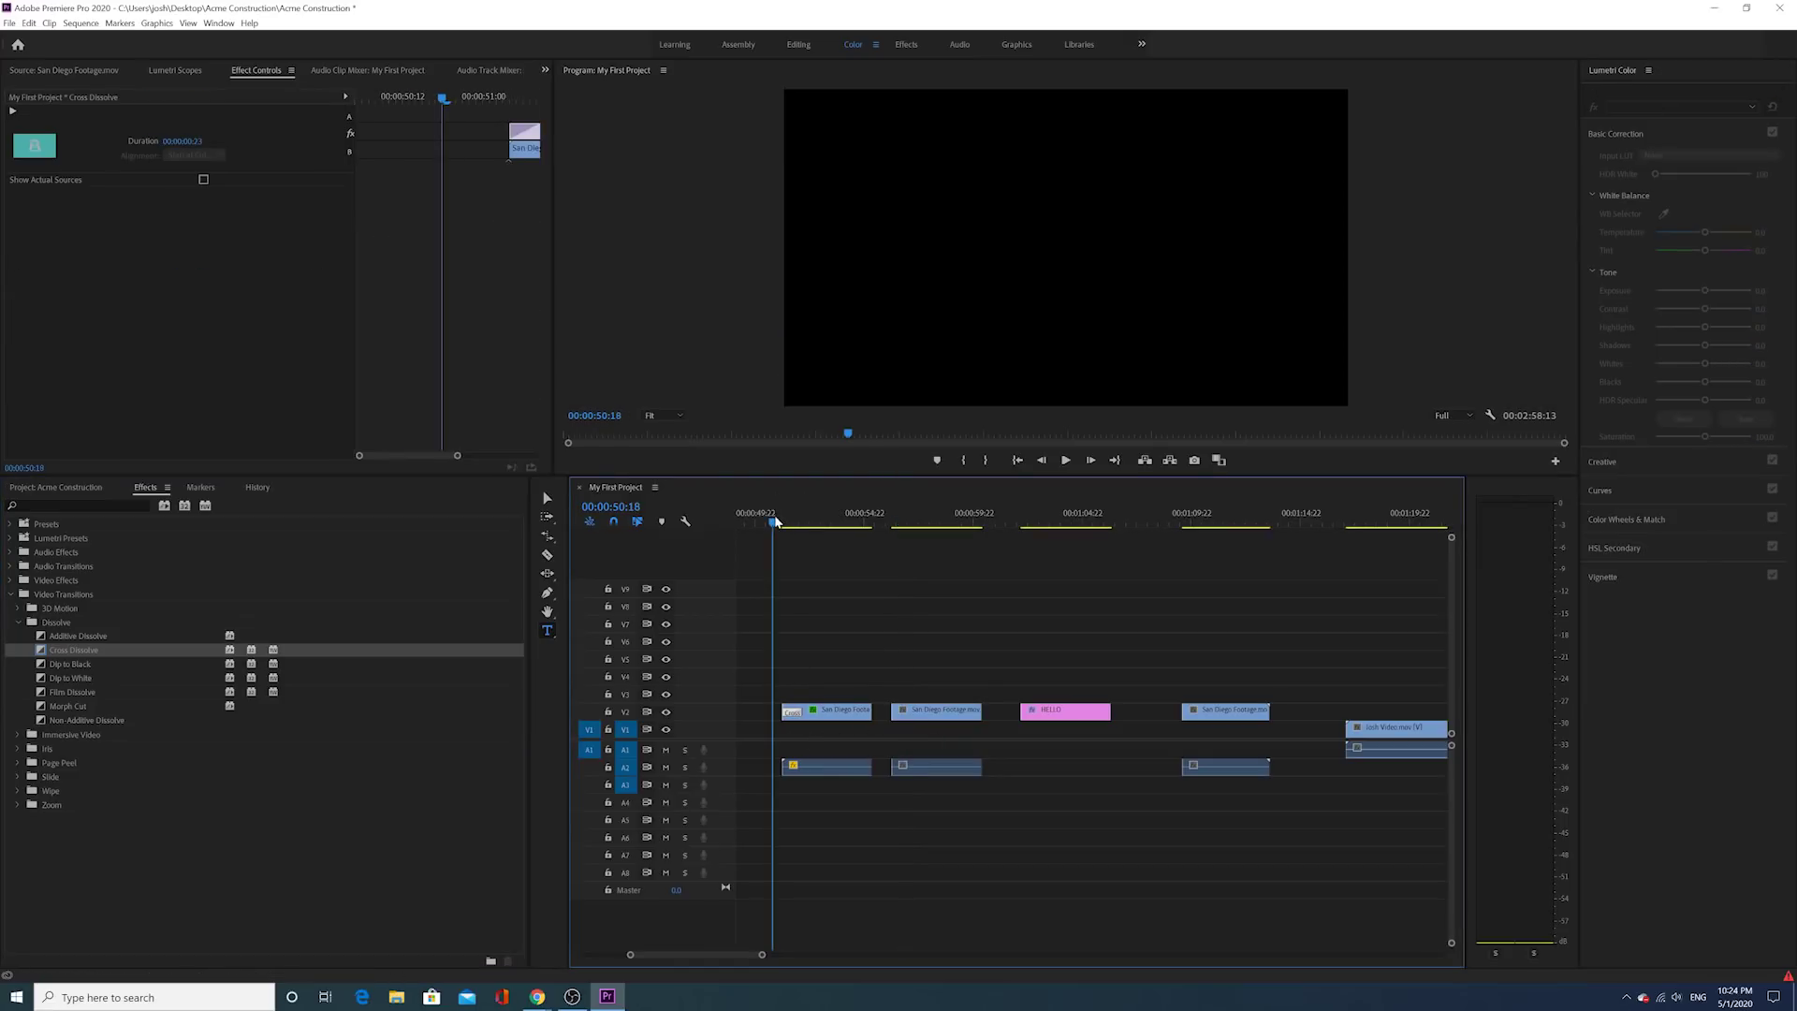
left_click(1066, 461)
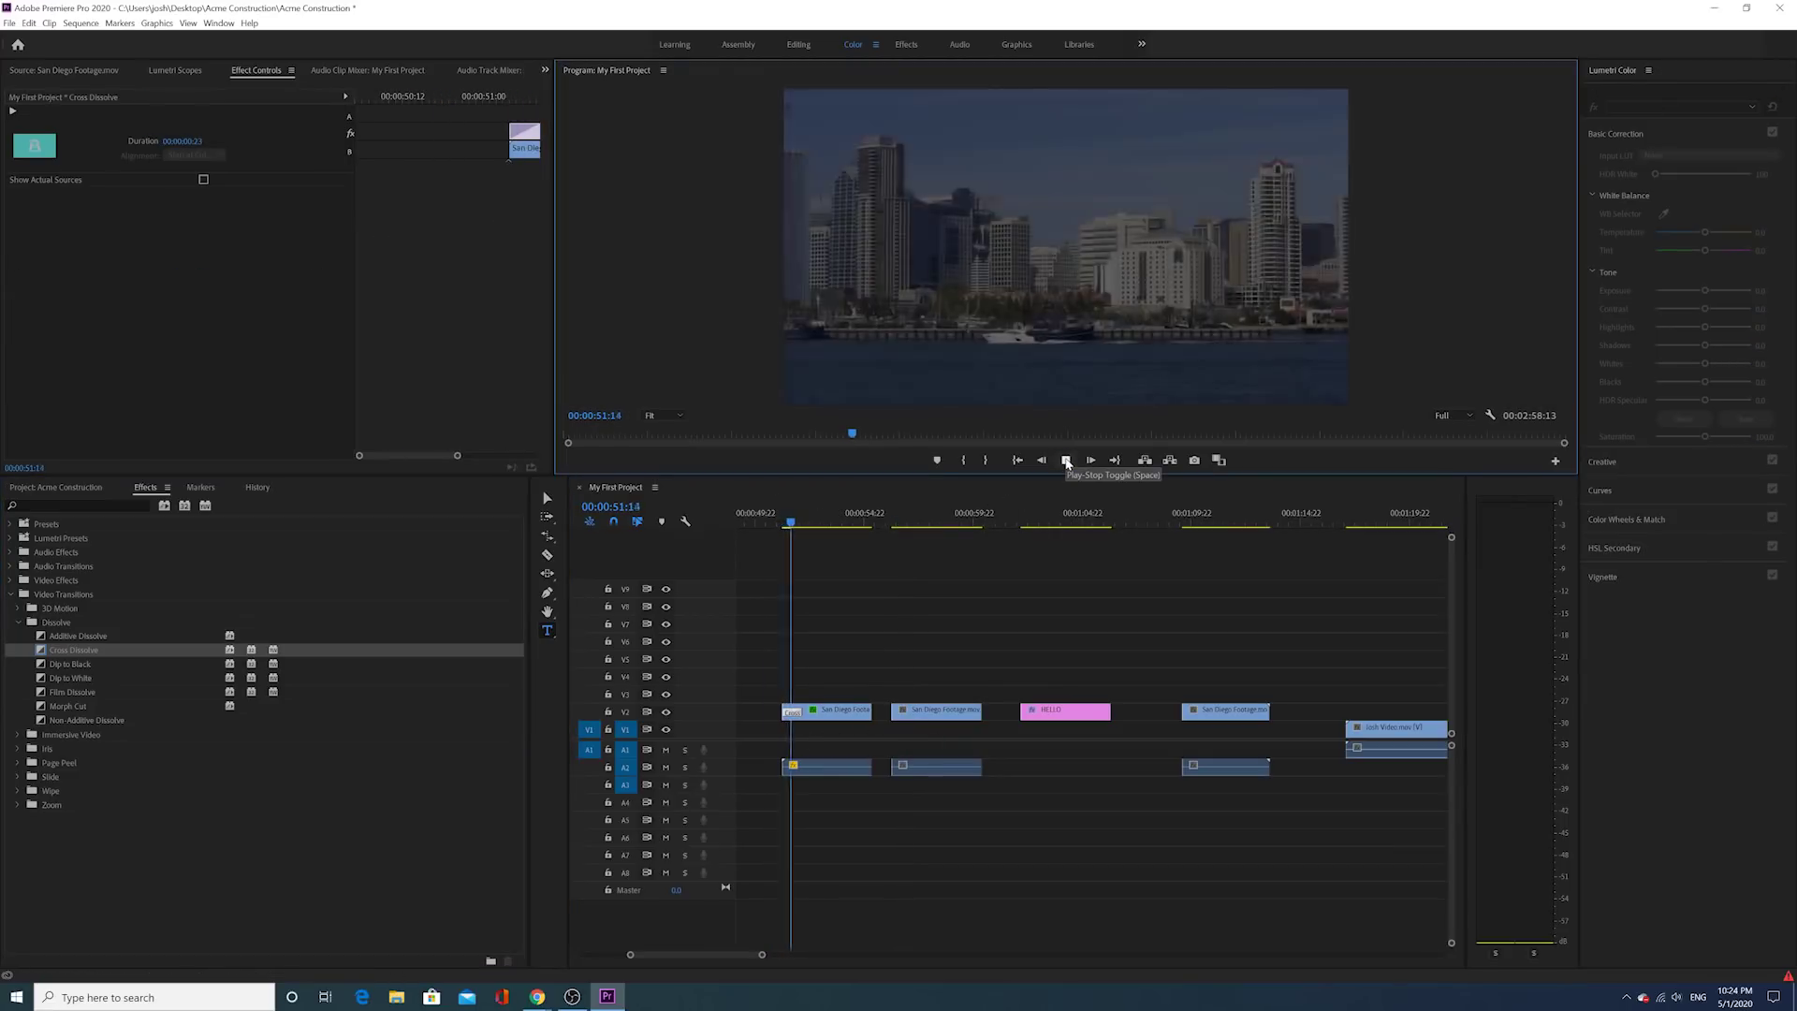
left_click(1066, 461)
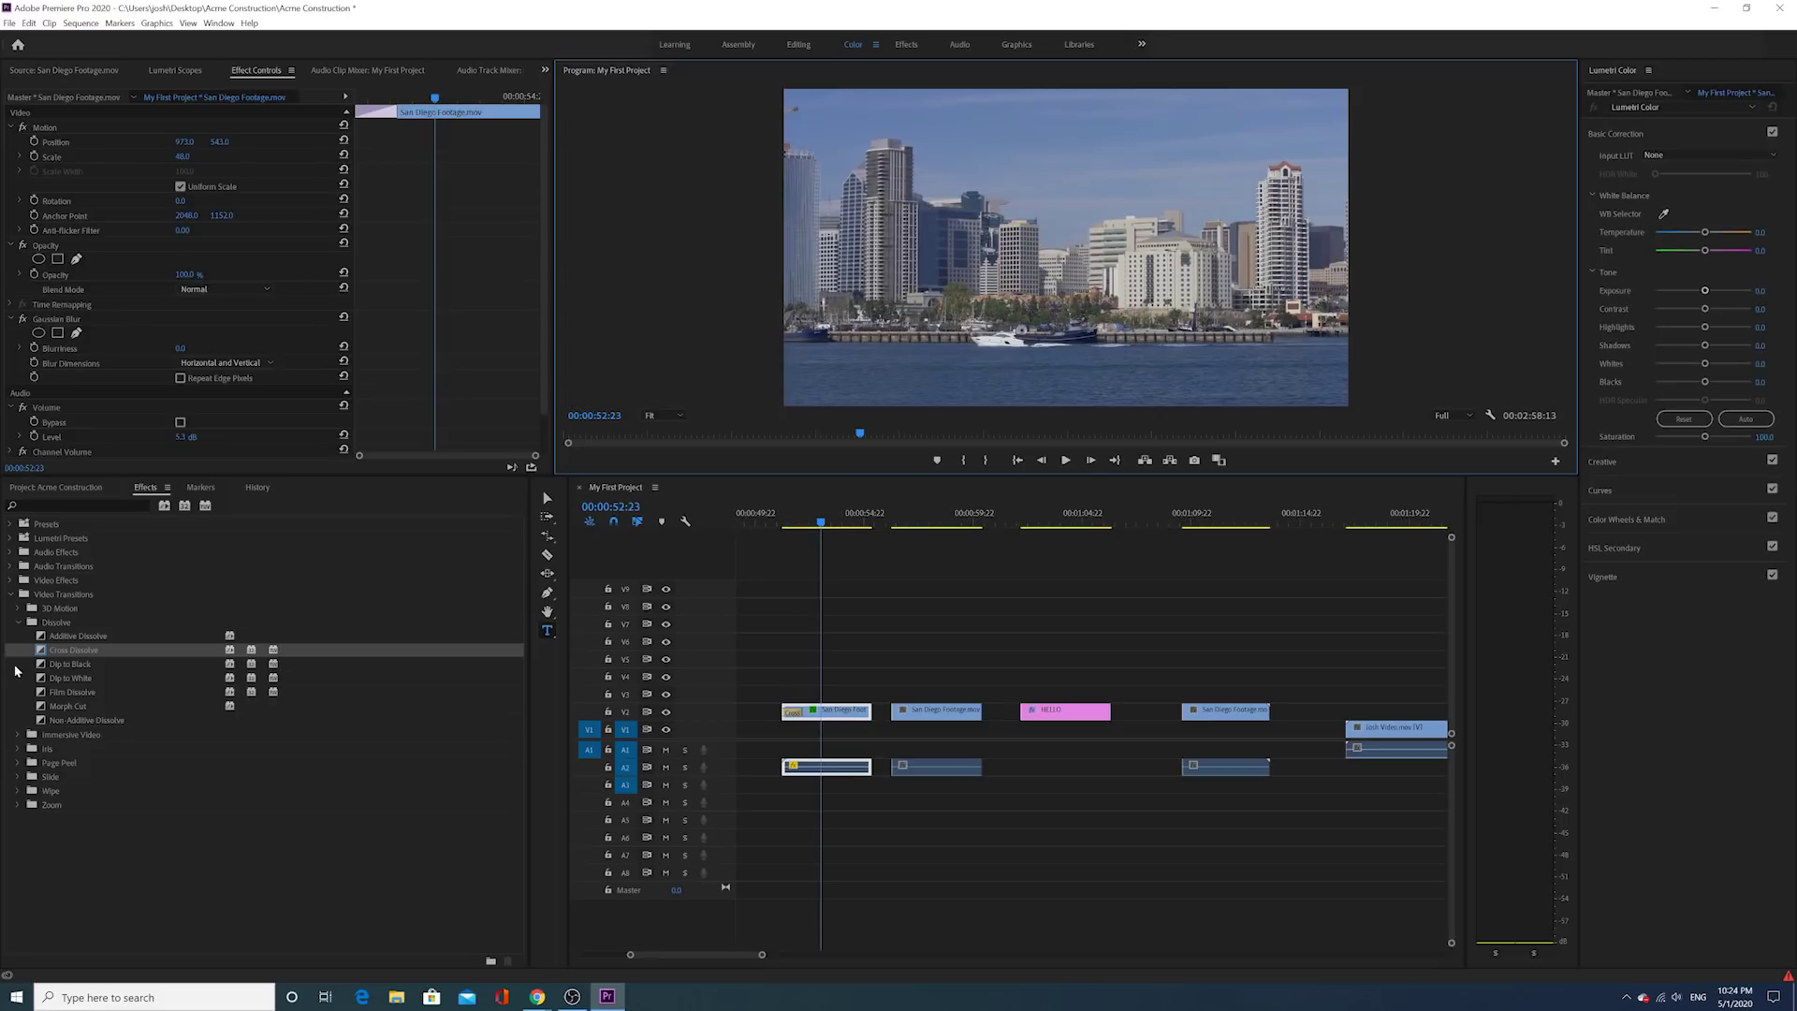
Step: Add a shortened Cross Dissolve to the clip's end and preview the fade-out
left_click_drag(40, 650, 853, 715)
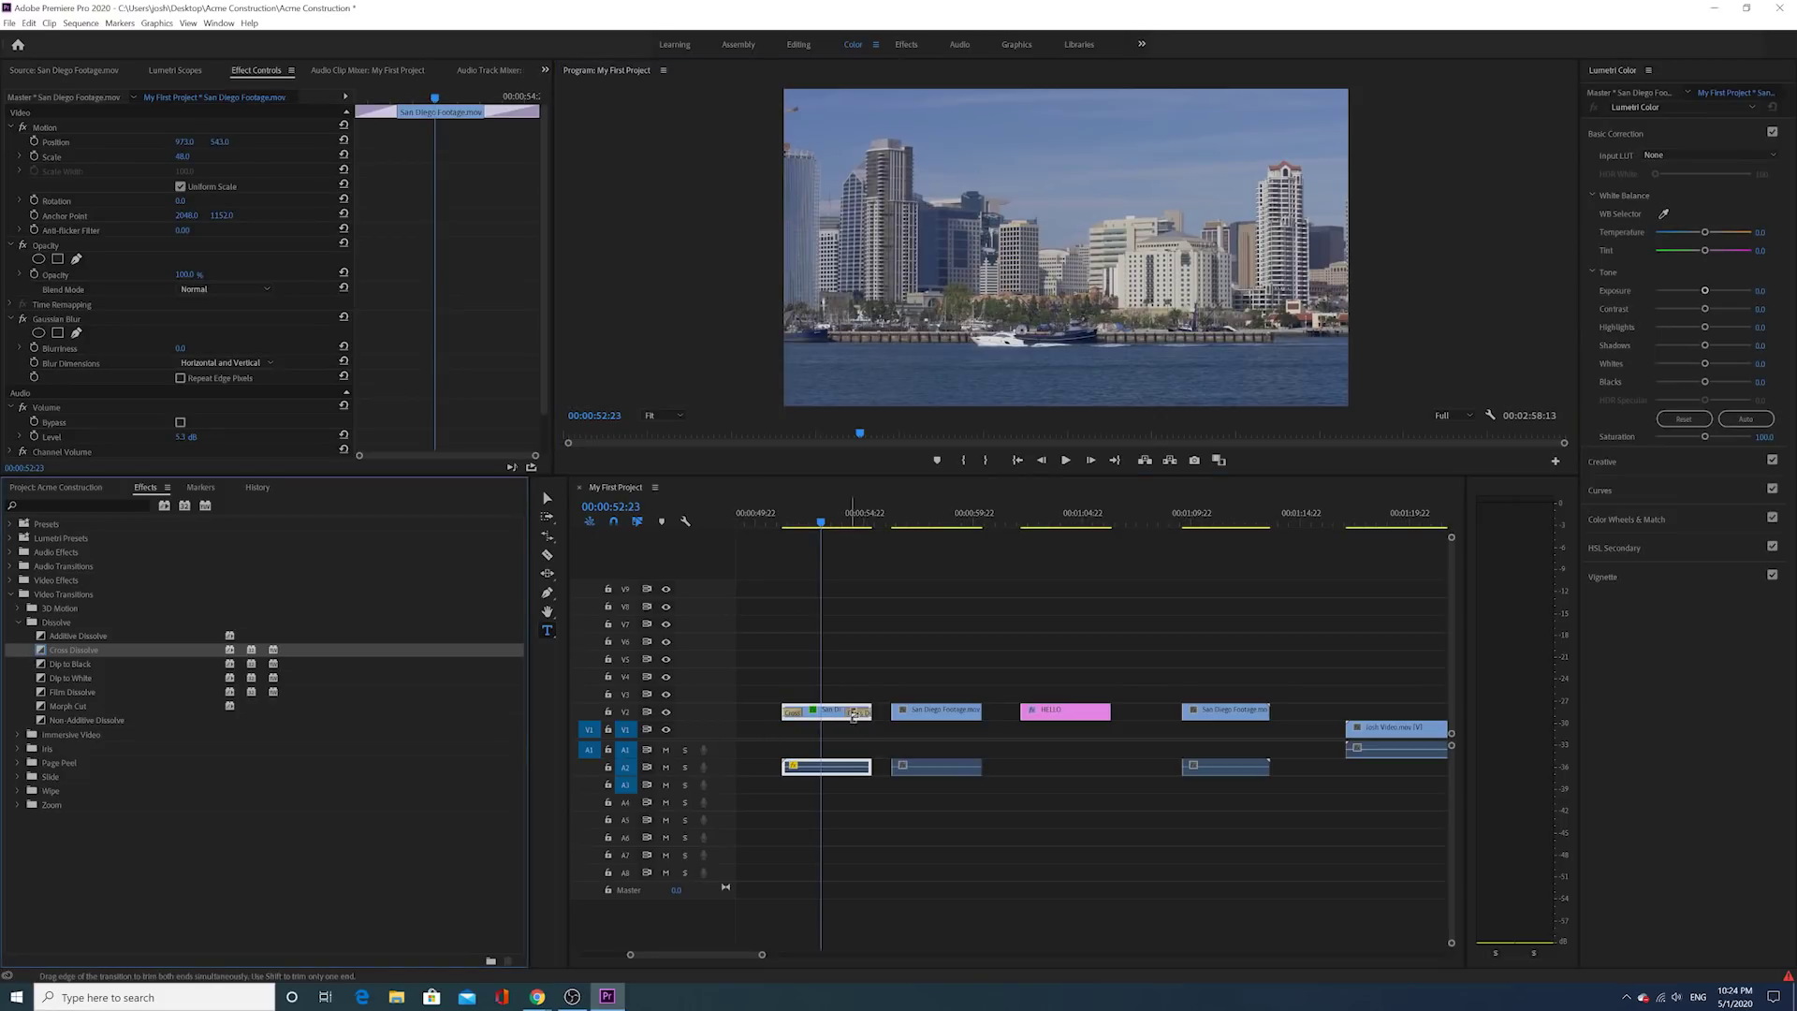
left_click_drag(854, 522, 845, 530)
left_click(1064, 460)
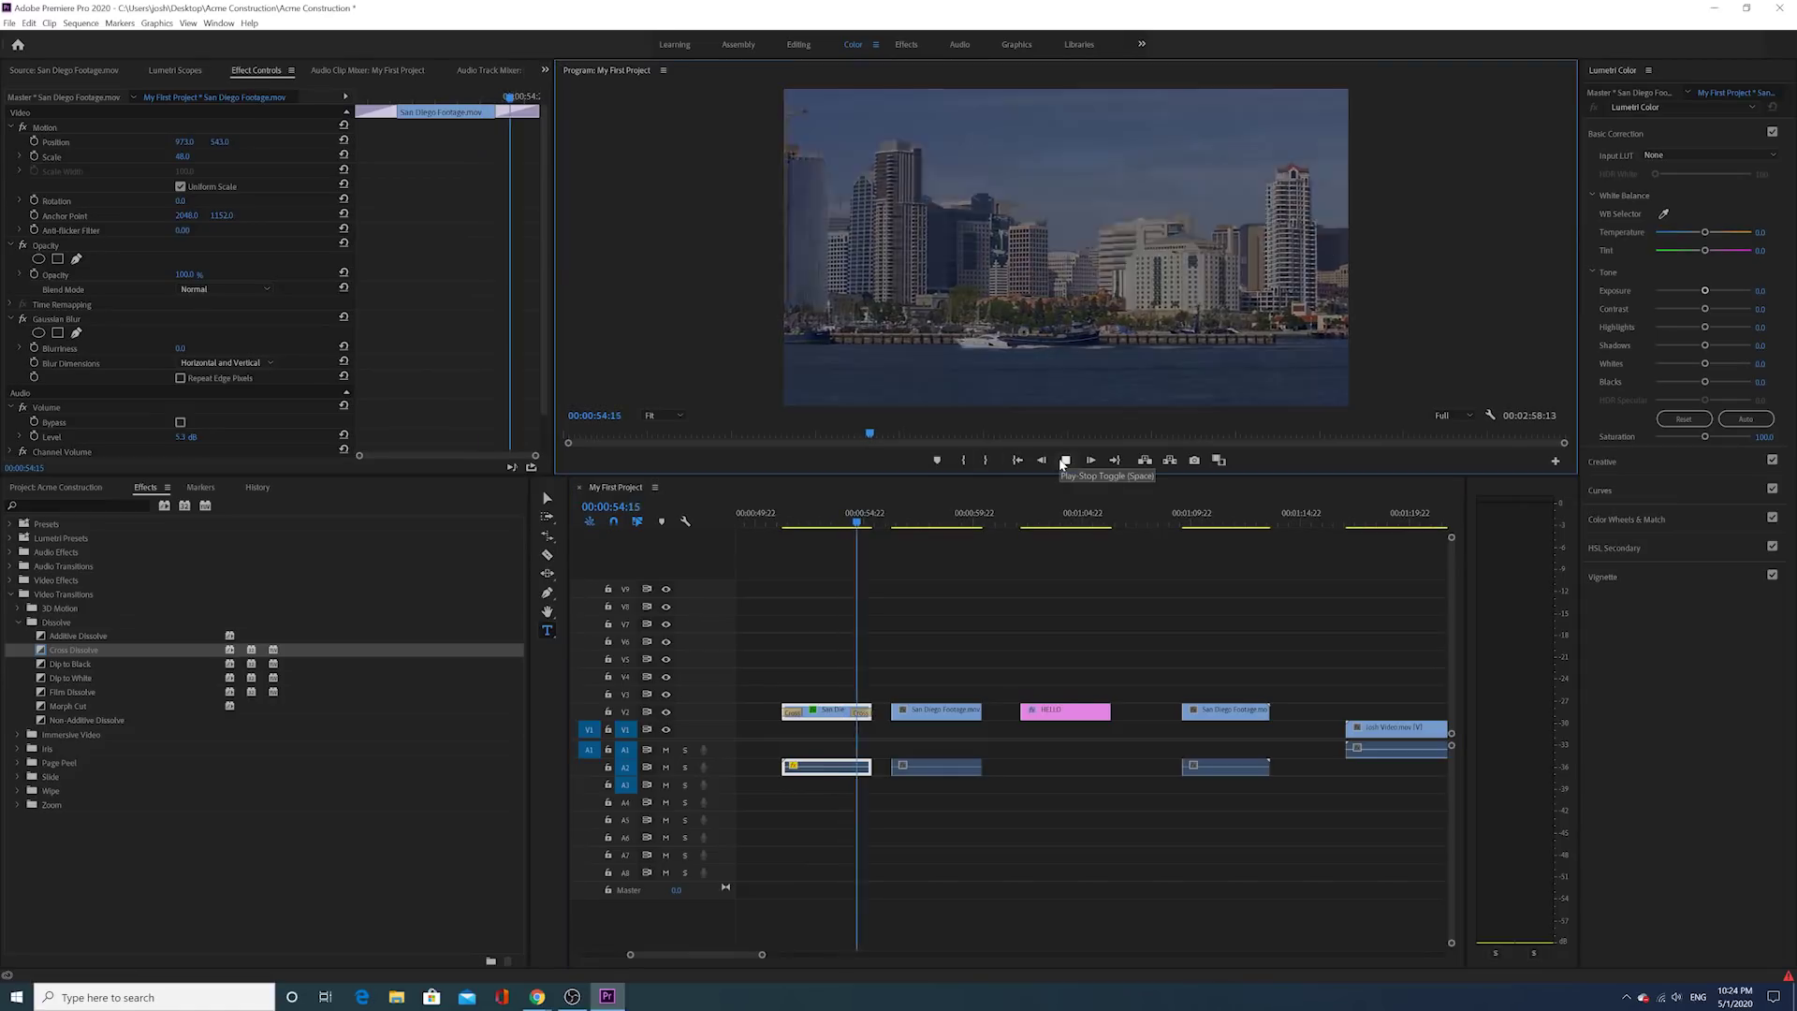
left_click(1064, 460)
left_click(861, 714)
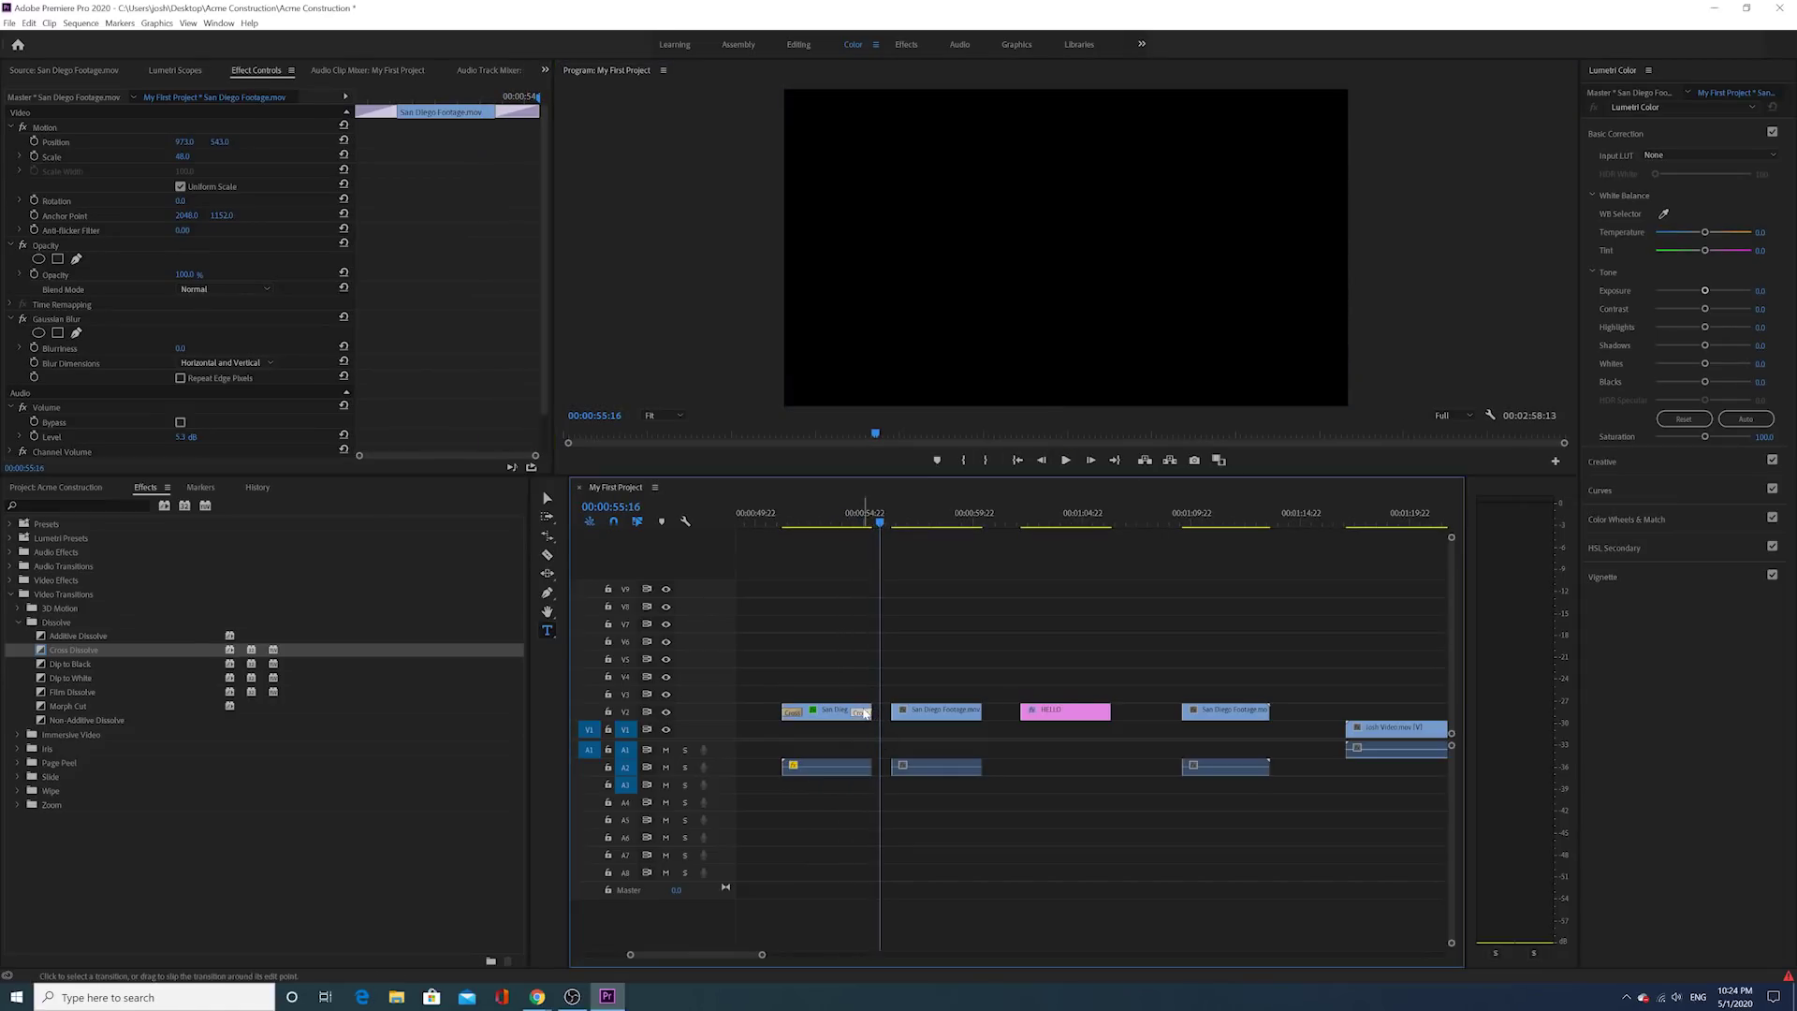
Step: Try a Cross Dissolve between the San Diego clips, move the clip back, and delete the start dissolve
left_click(870, 691)
left_click_drag(918, 718, 914, 722)
left_click_drag(38, 650, 875, 704)
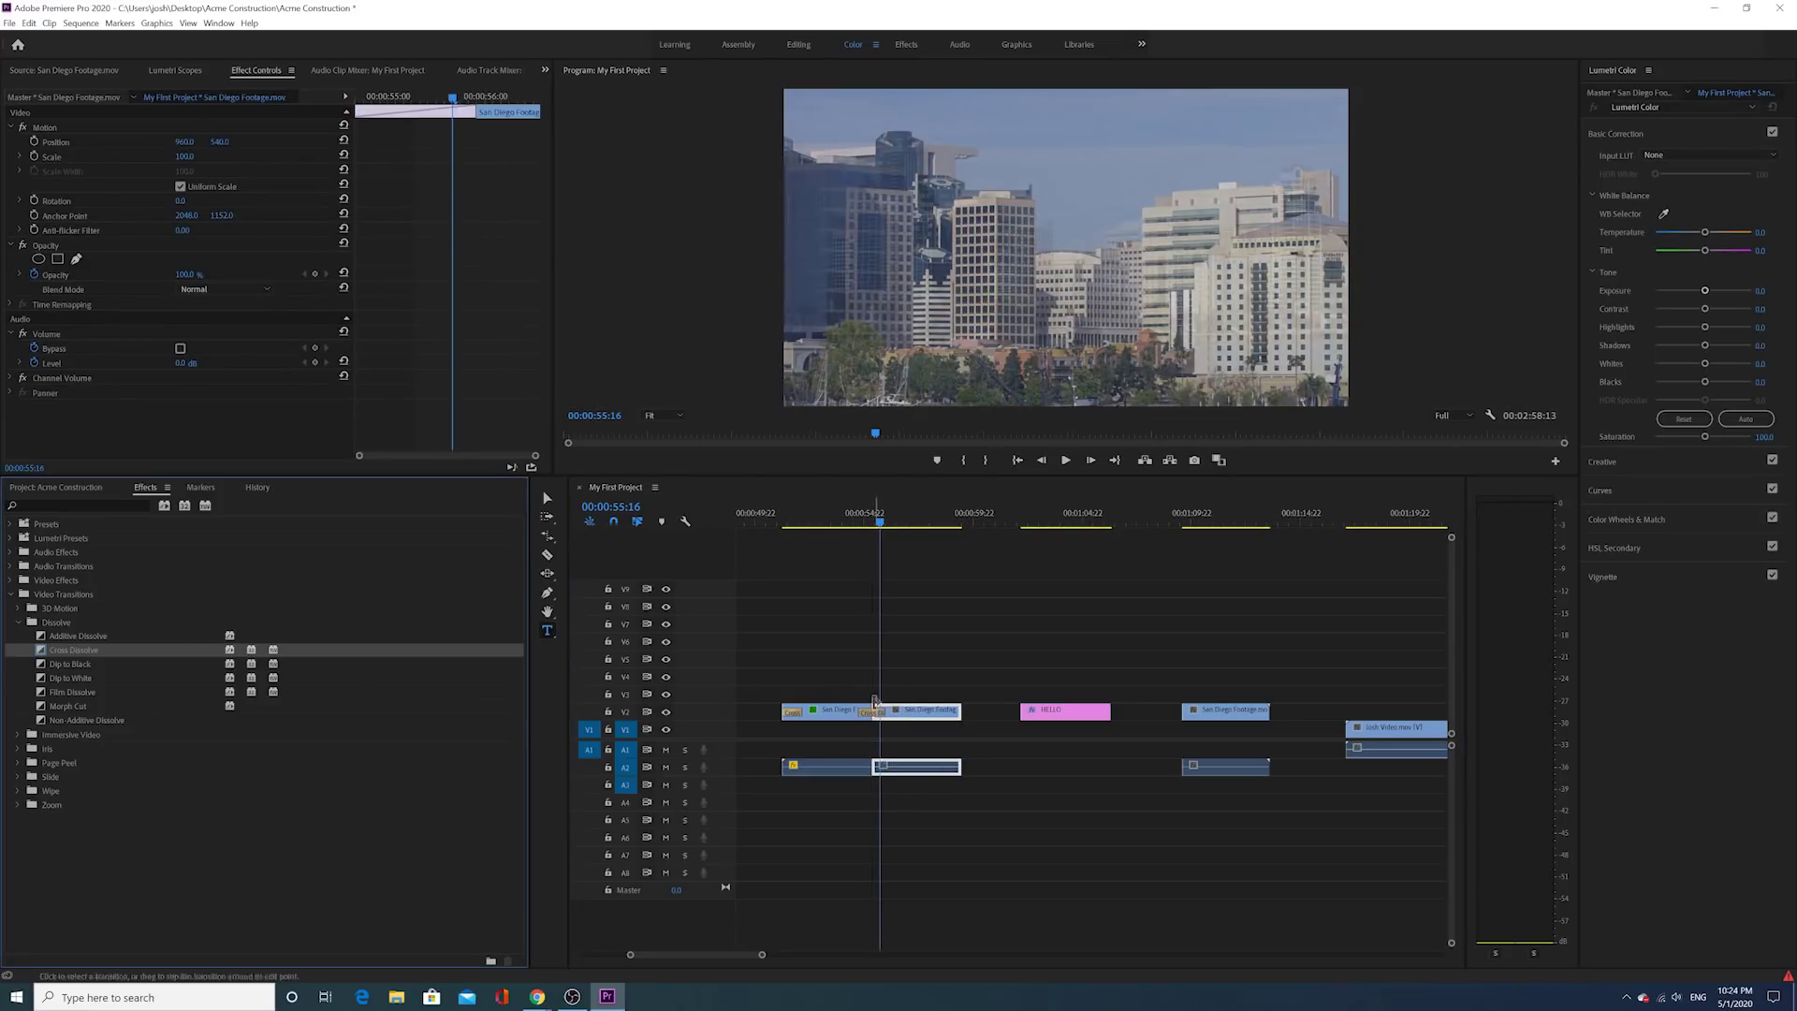
left_click_drag(884, 517, 839, 517)
left_click_drag(907, 721, 936, 721)
left_click(792, 711)
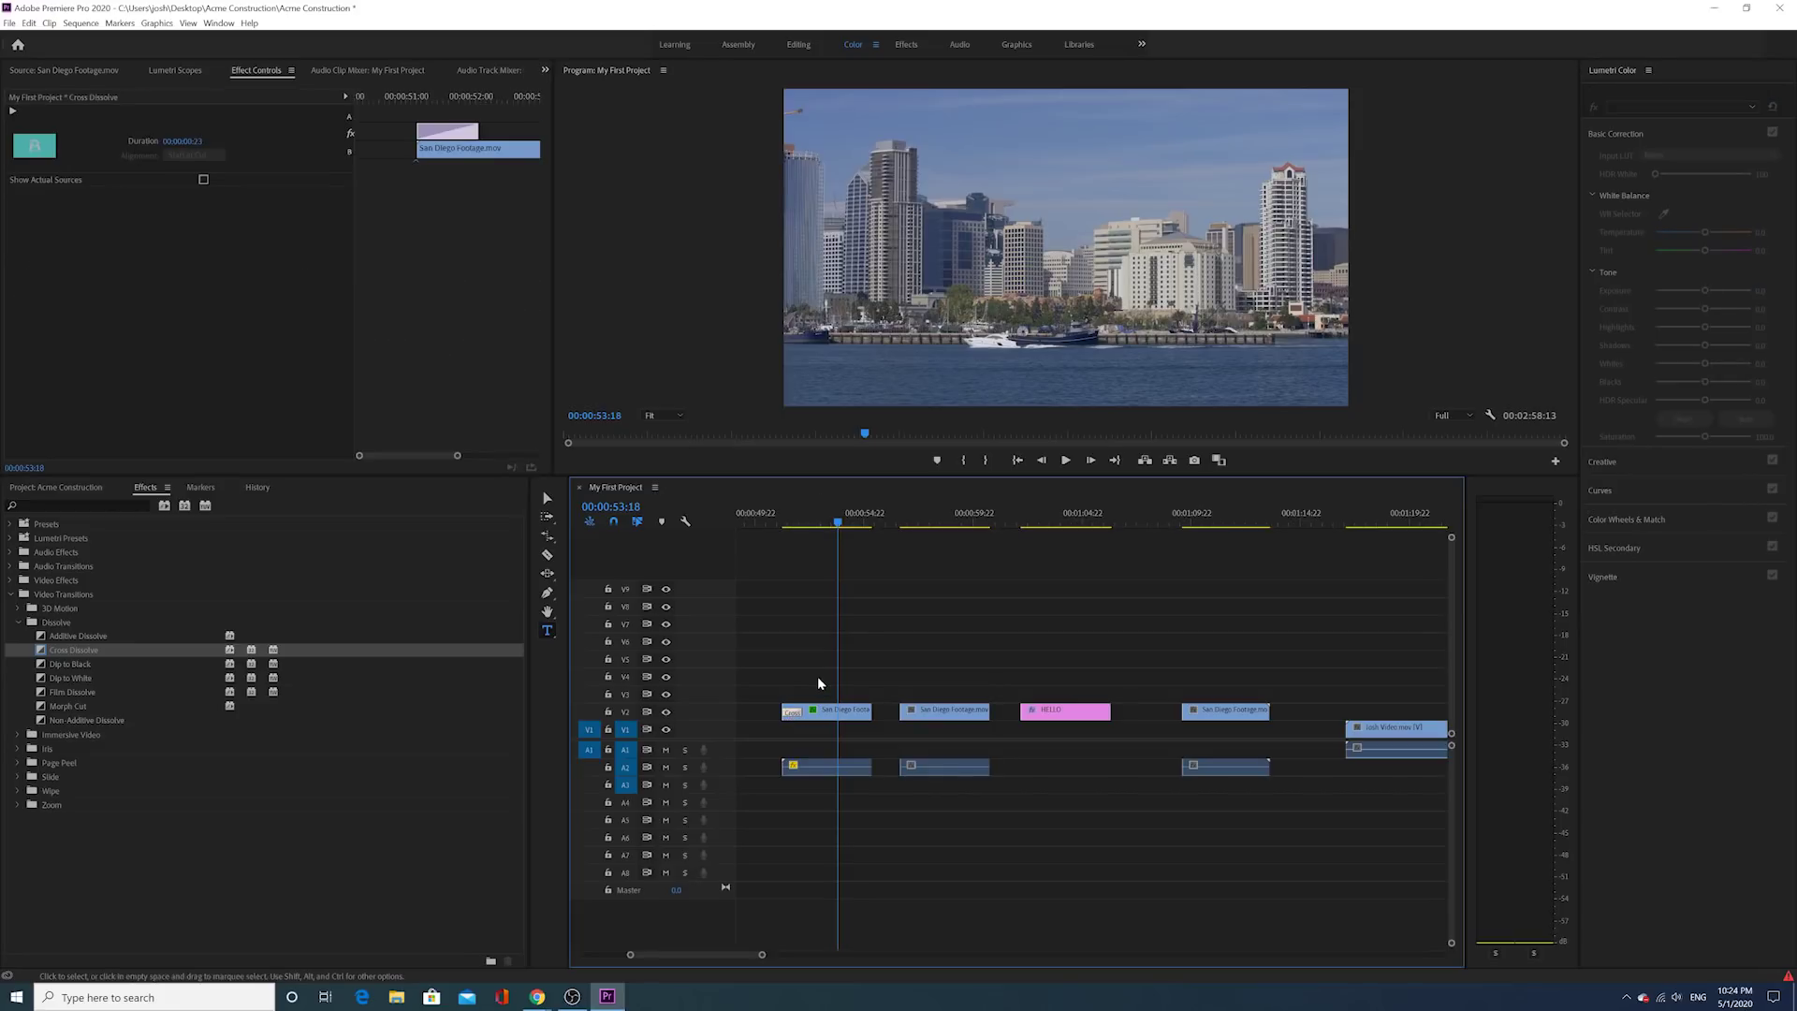
key("Delete")
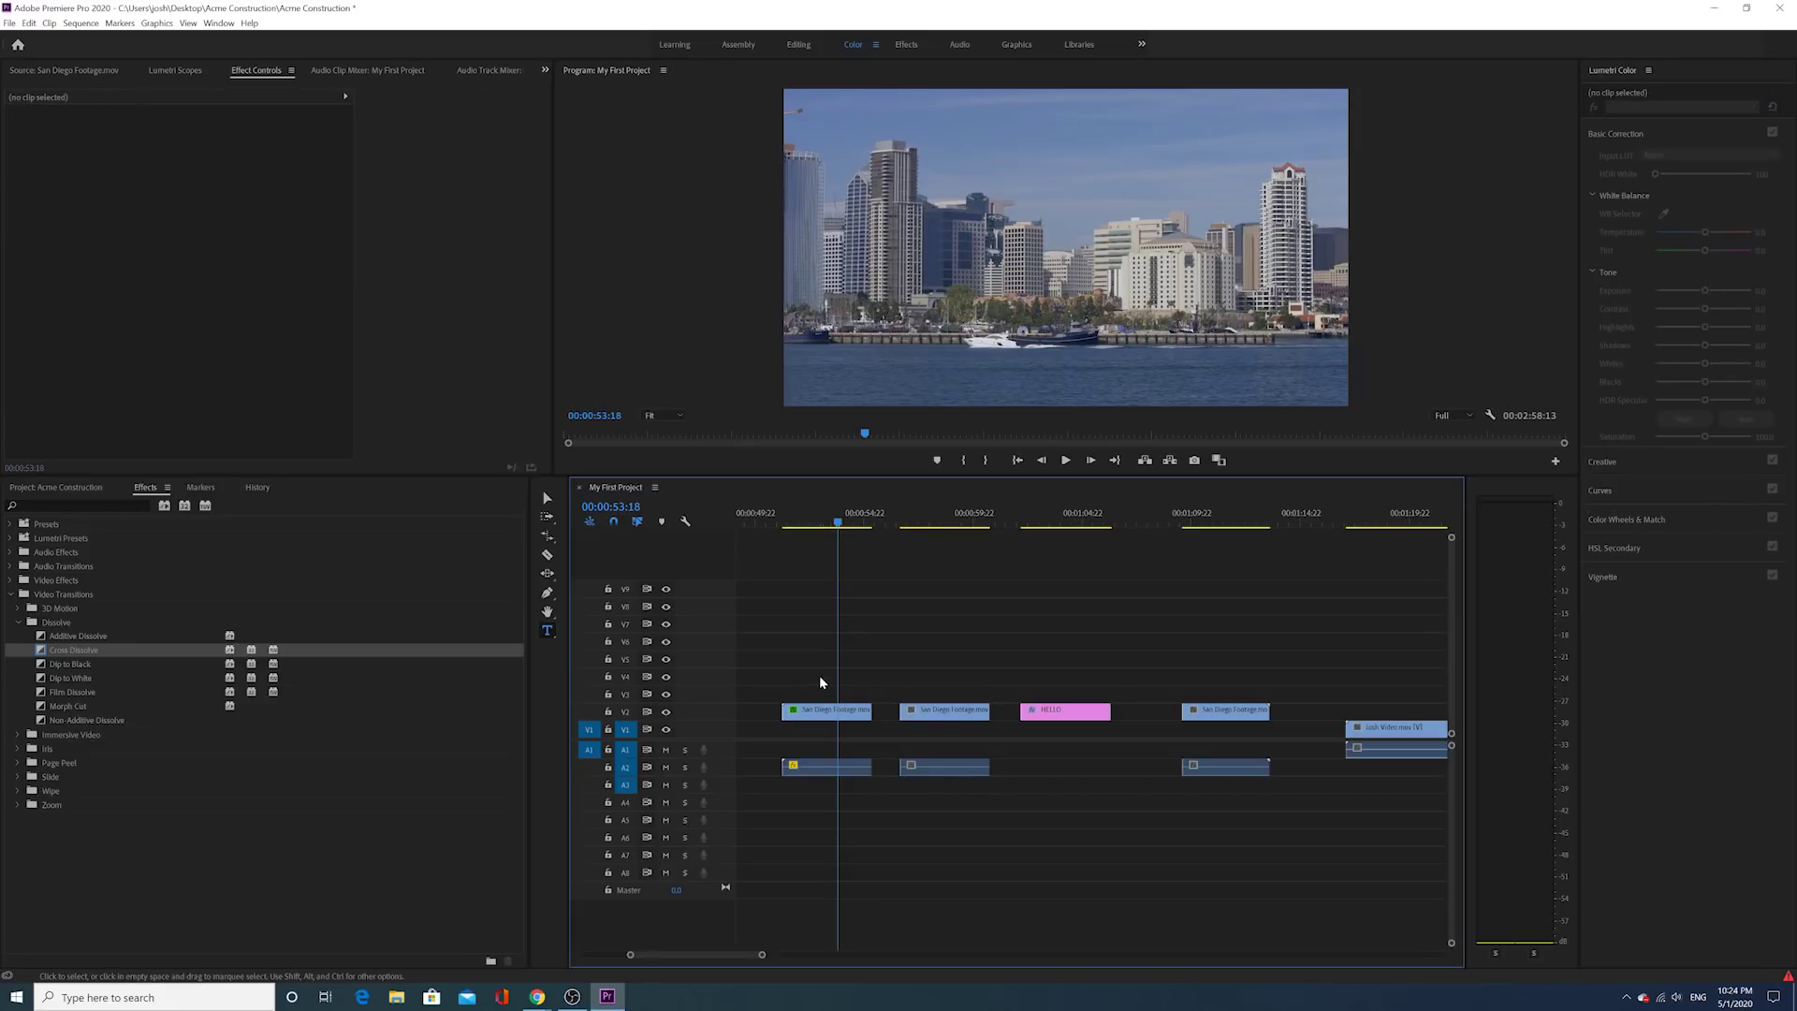
Step: Apply Default Transitions at the first San Diego clip's start and scrub the fade-in to 00:00:52:18
left_click(549, 502)
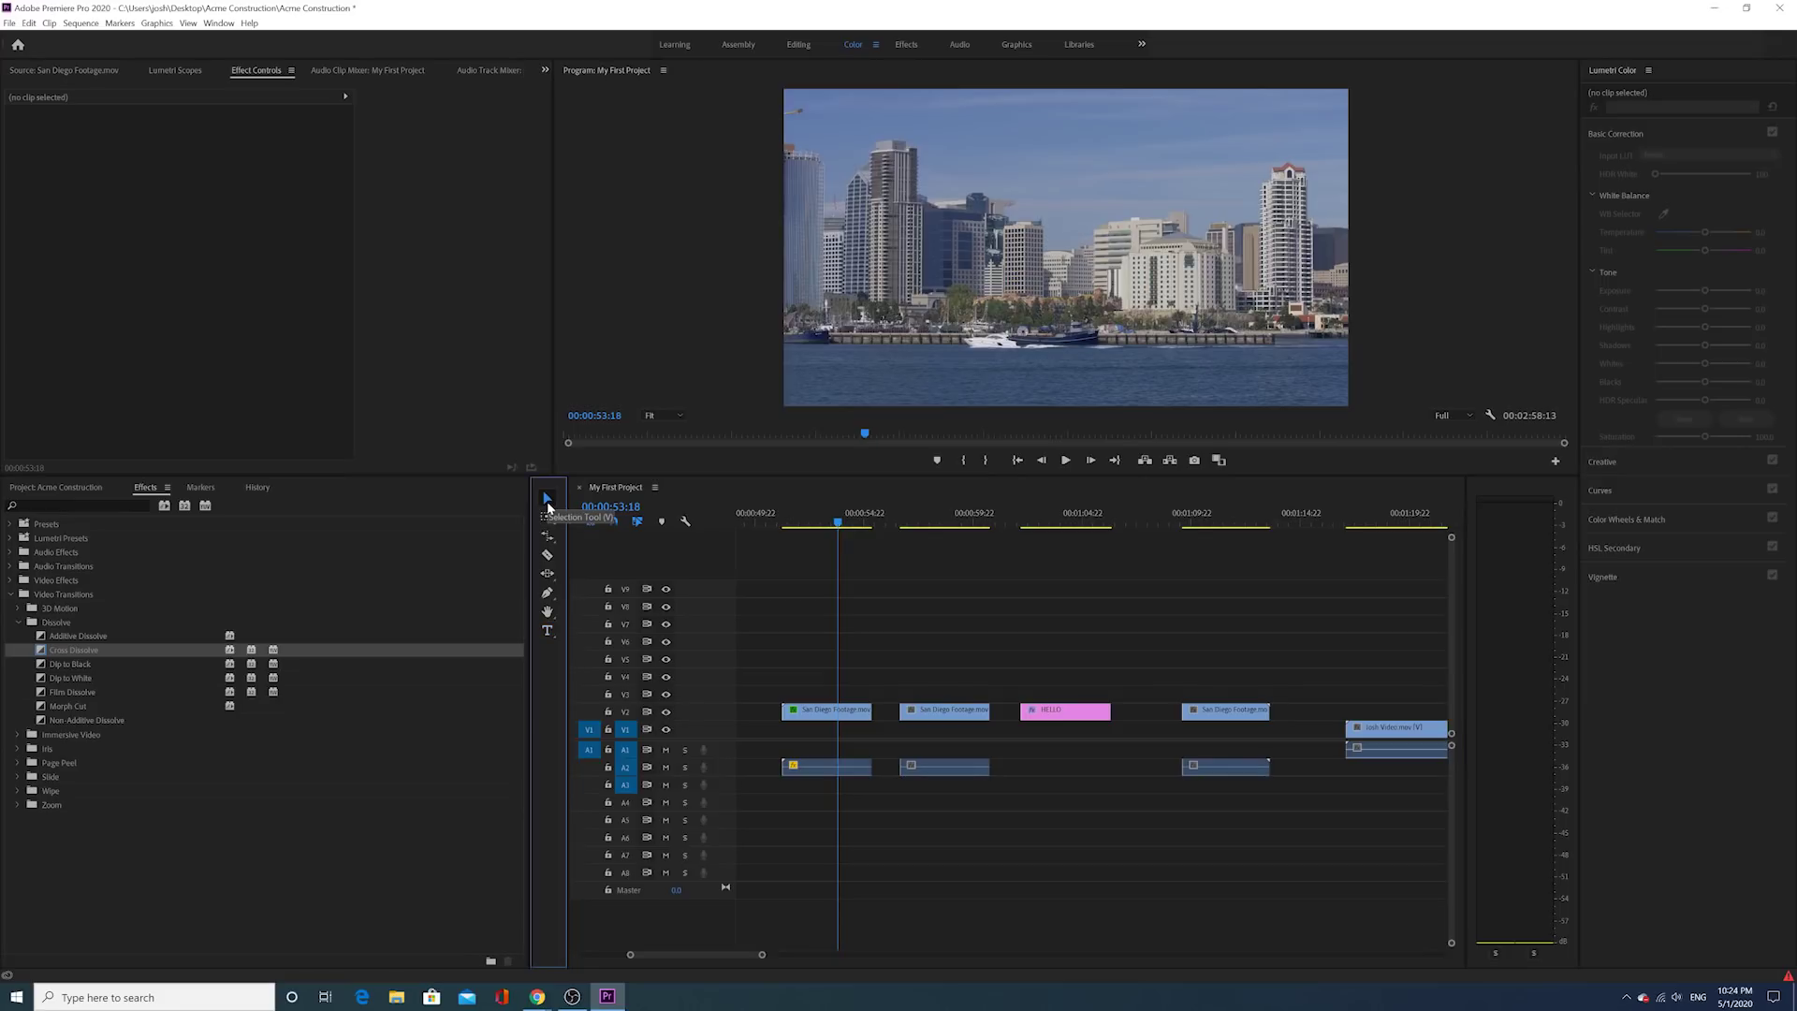
left_click(824, 536)
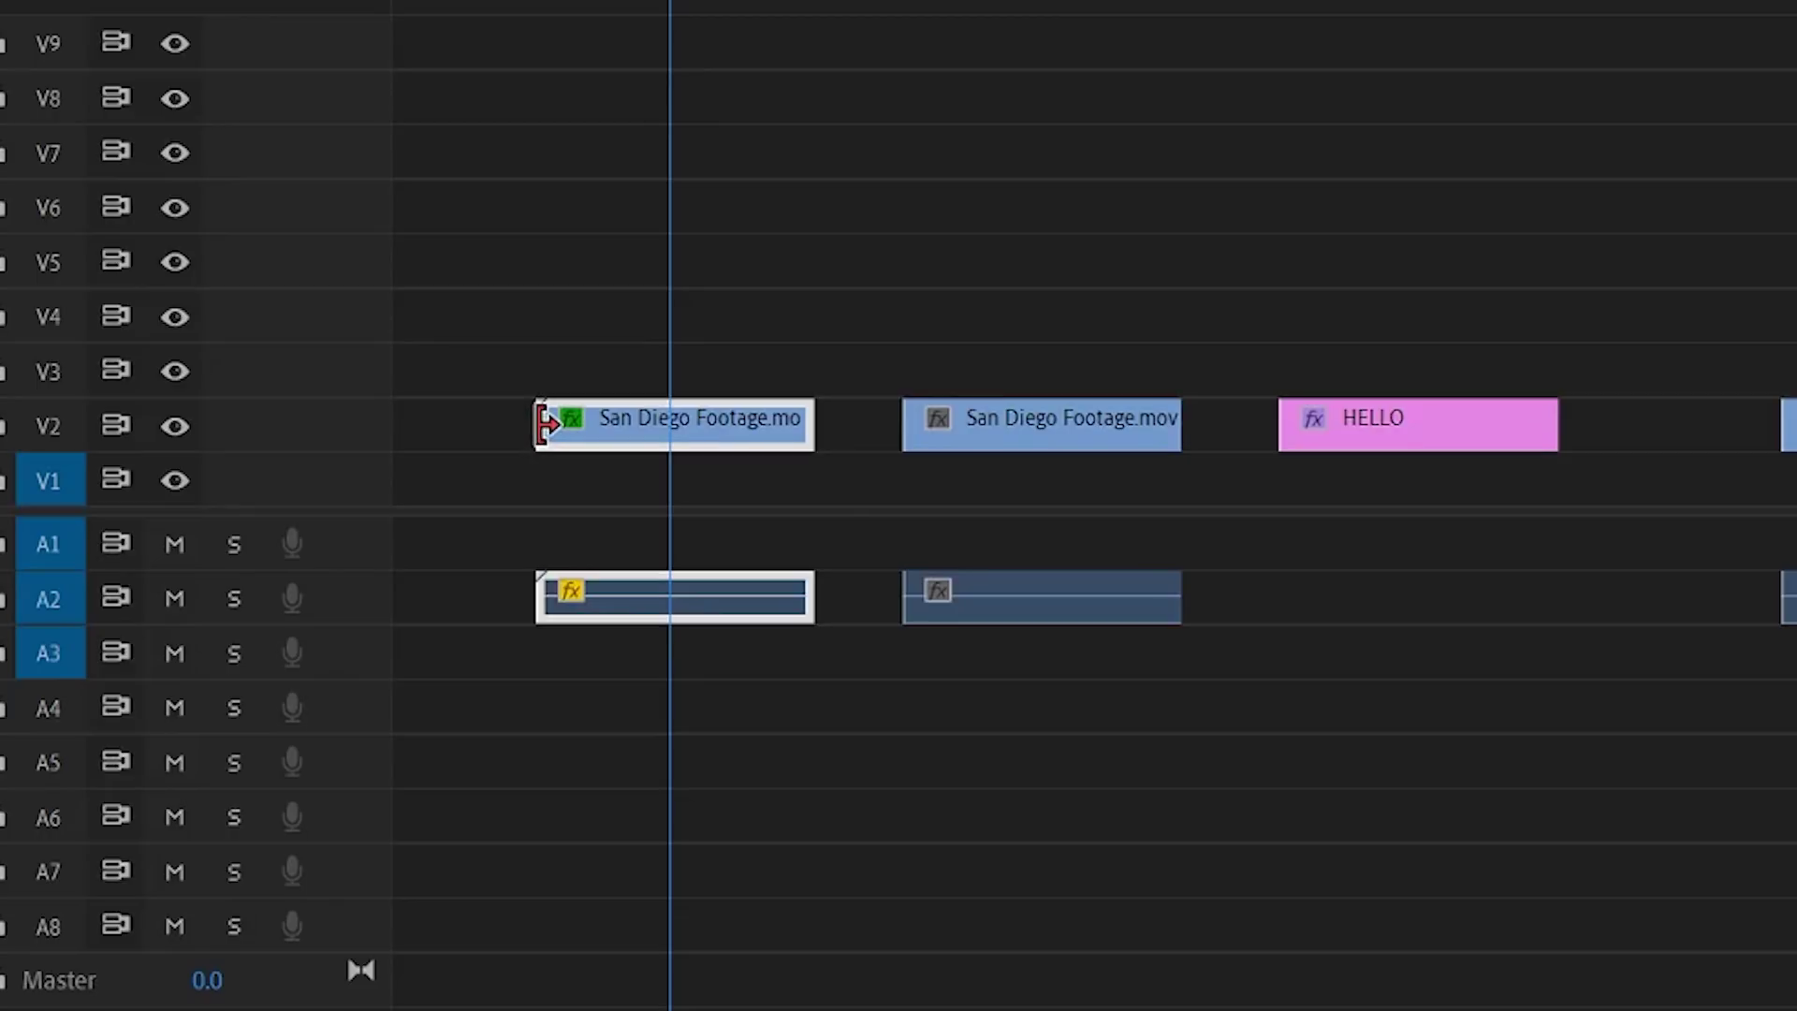
right_click(543, 426)
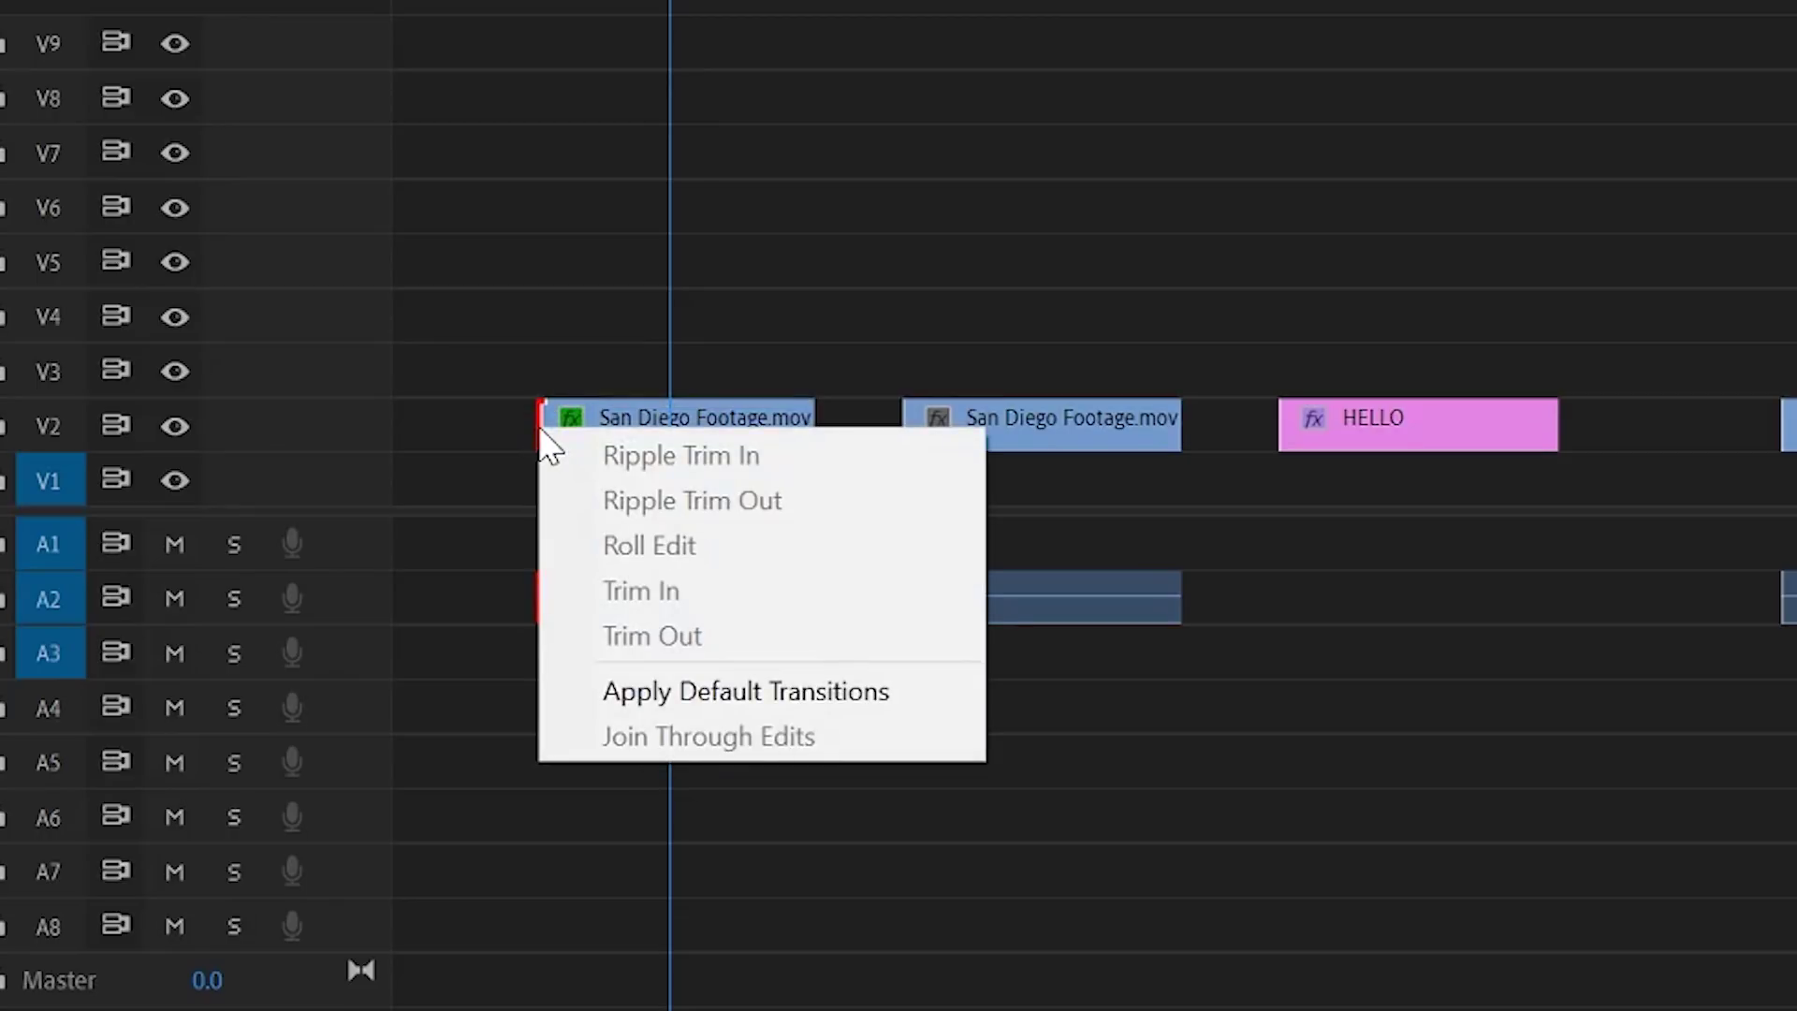
left_click(663, 691)
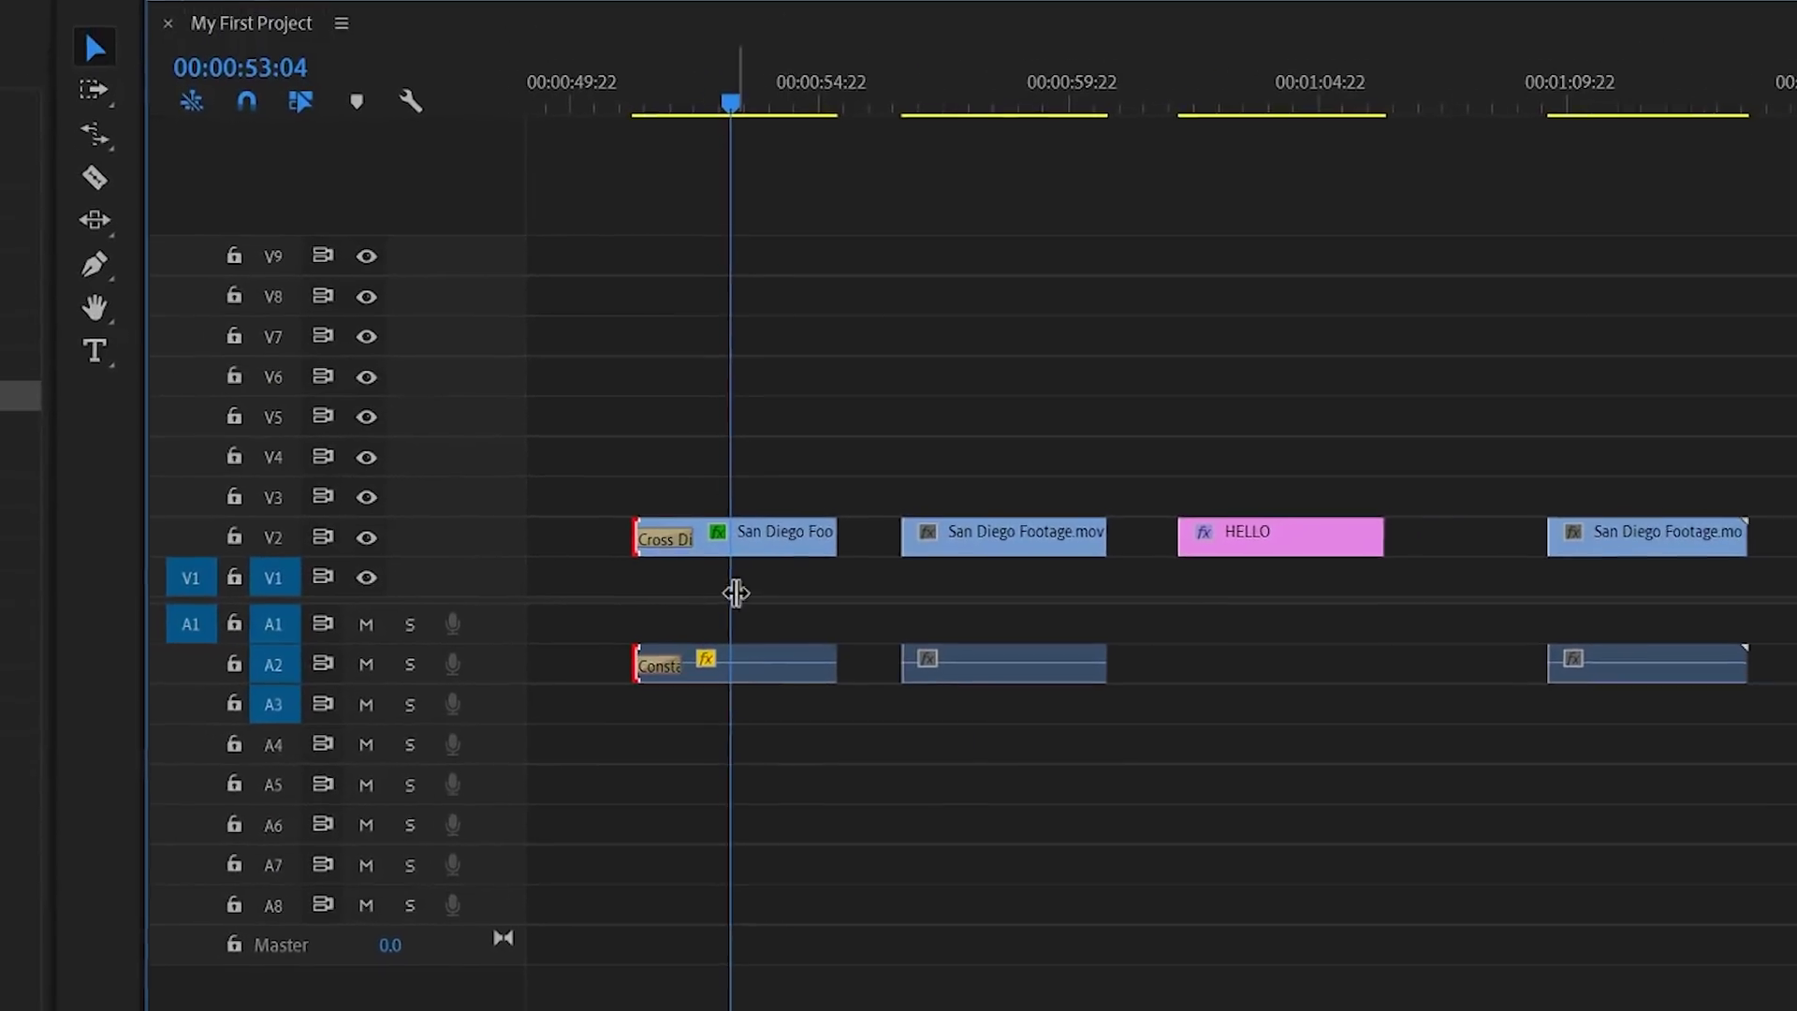
left_click(658, 103)
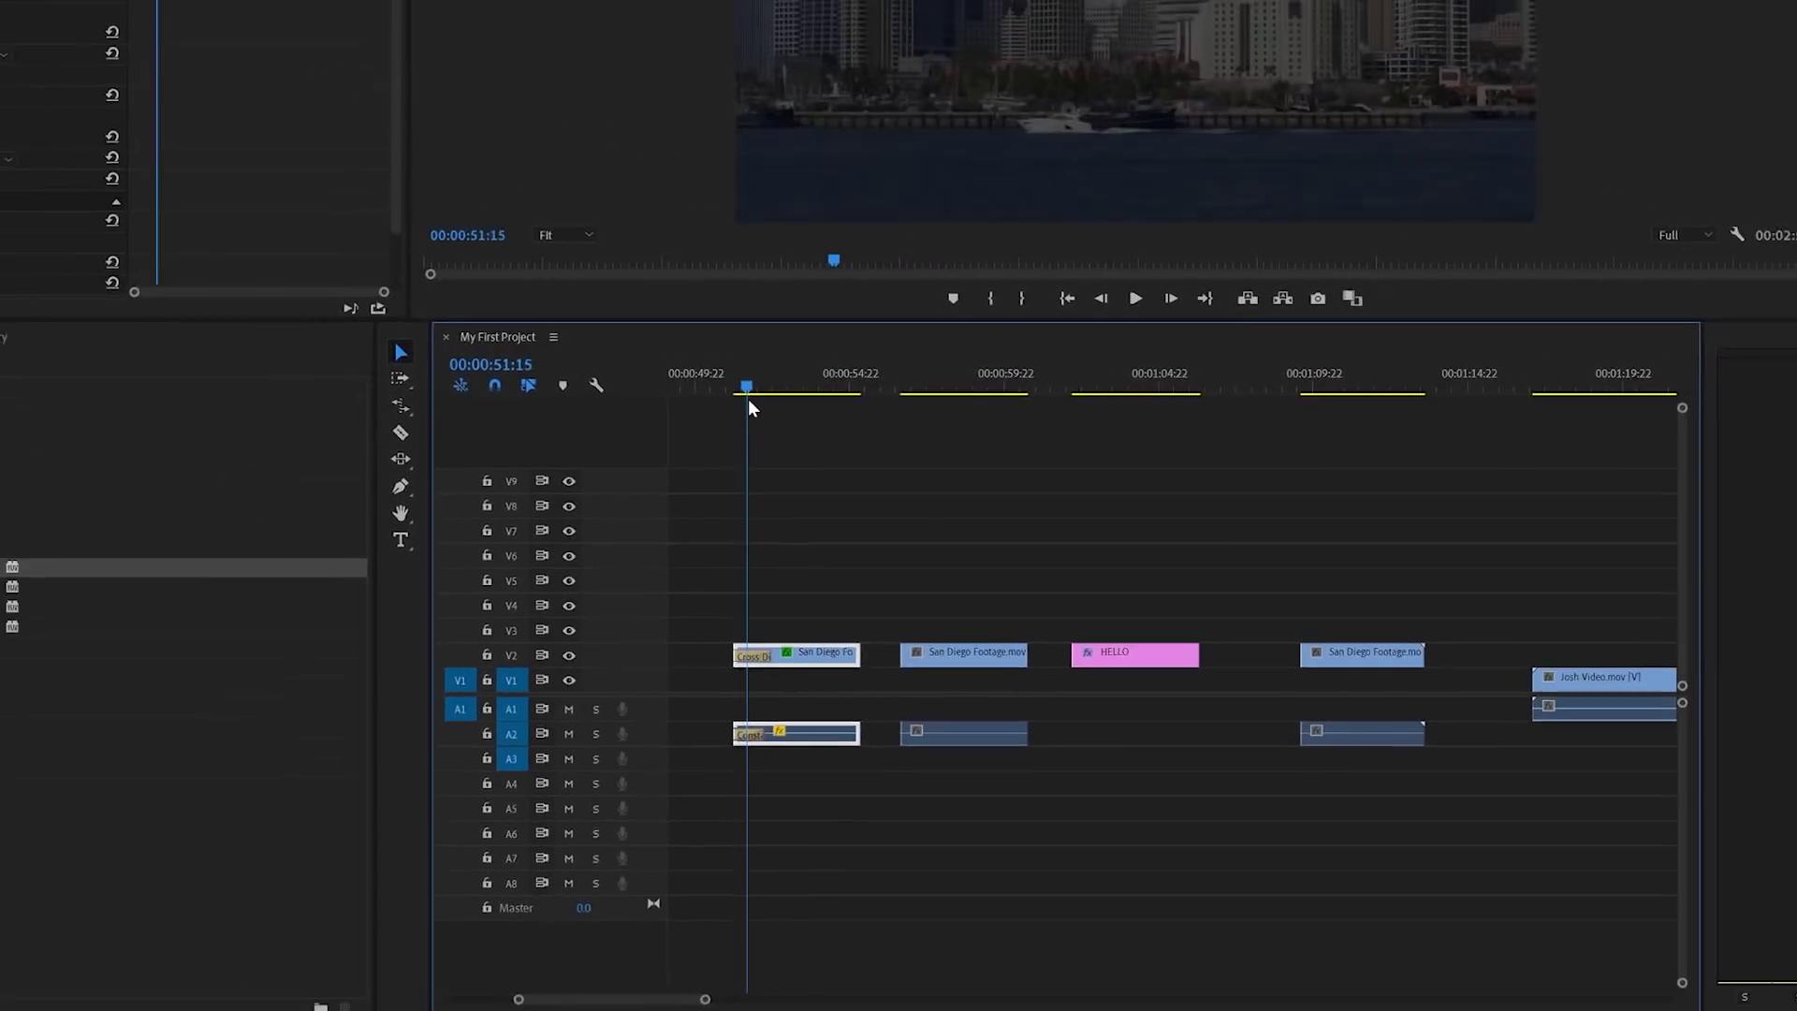
mouse_move(749, 403)
left_mouse_down()
mouse_move(768, 401)
mouse_move(740, 410)
left_mouse_up()
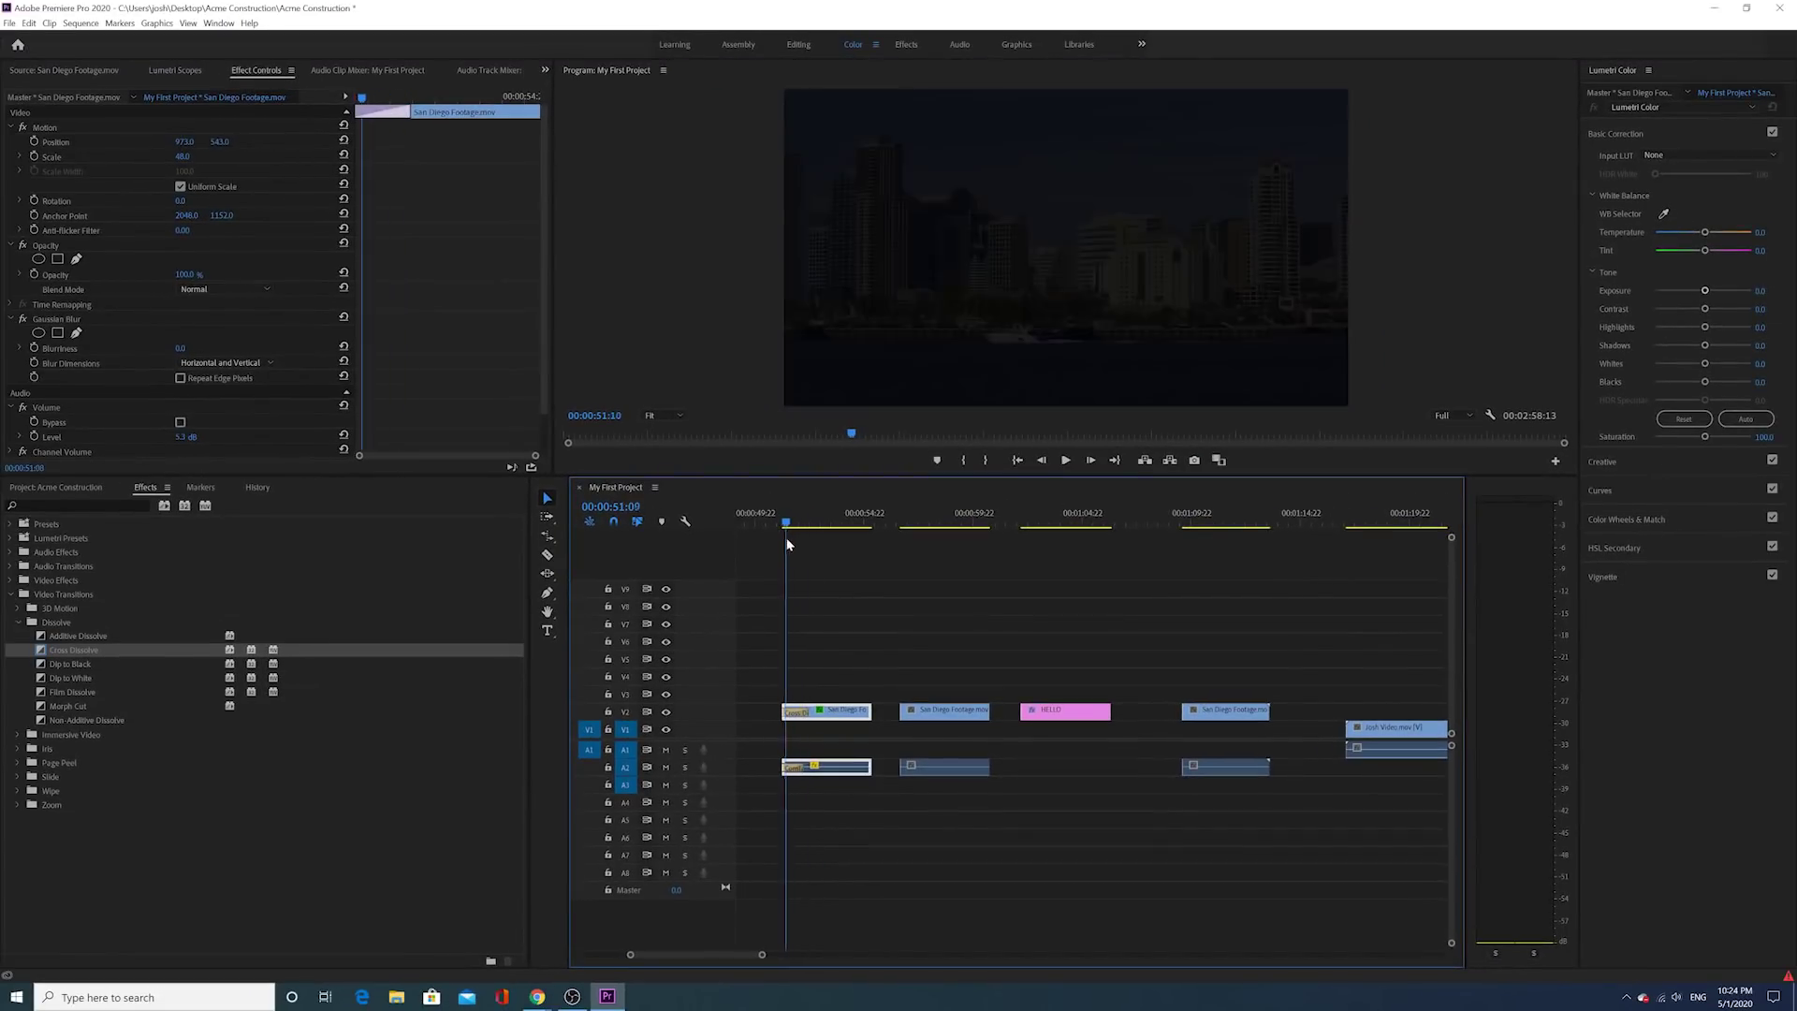
left_click_drag(787, 537, 815, 538)
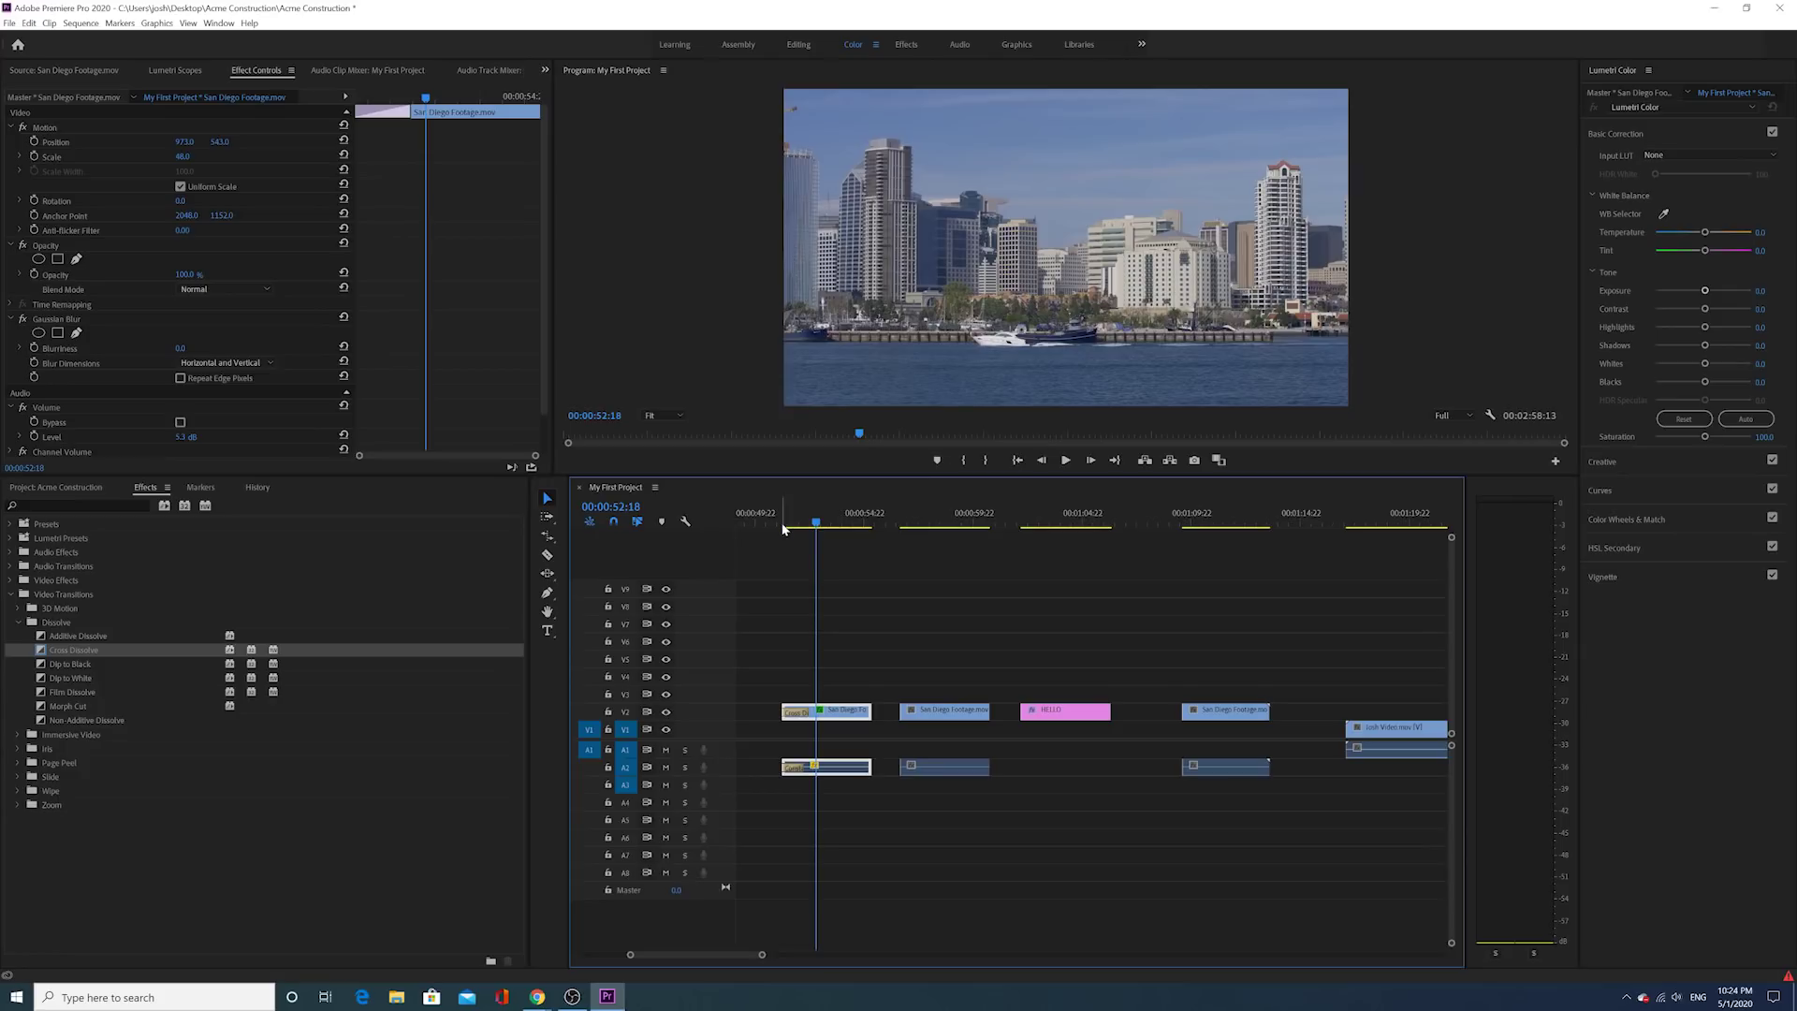
Step: Apply Default Transitions at the first San Diego clip's end edit point and play back the fade-out
left_click_drag(814, 521, 774, 545)
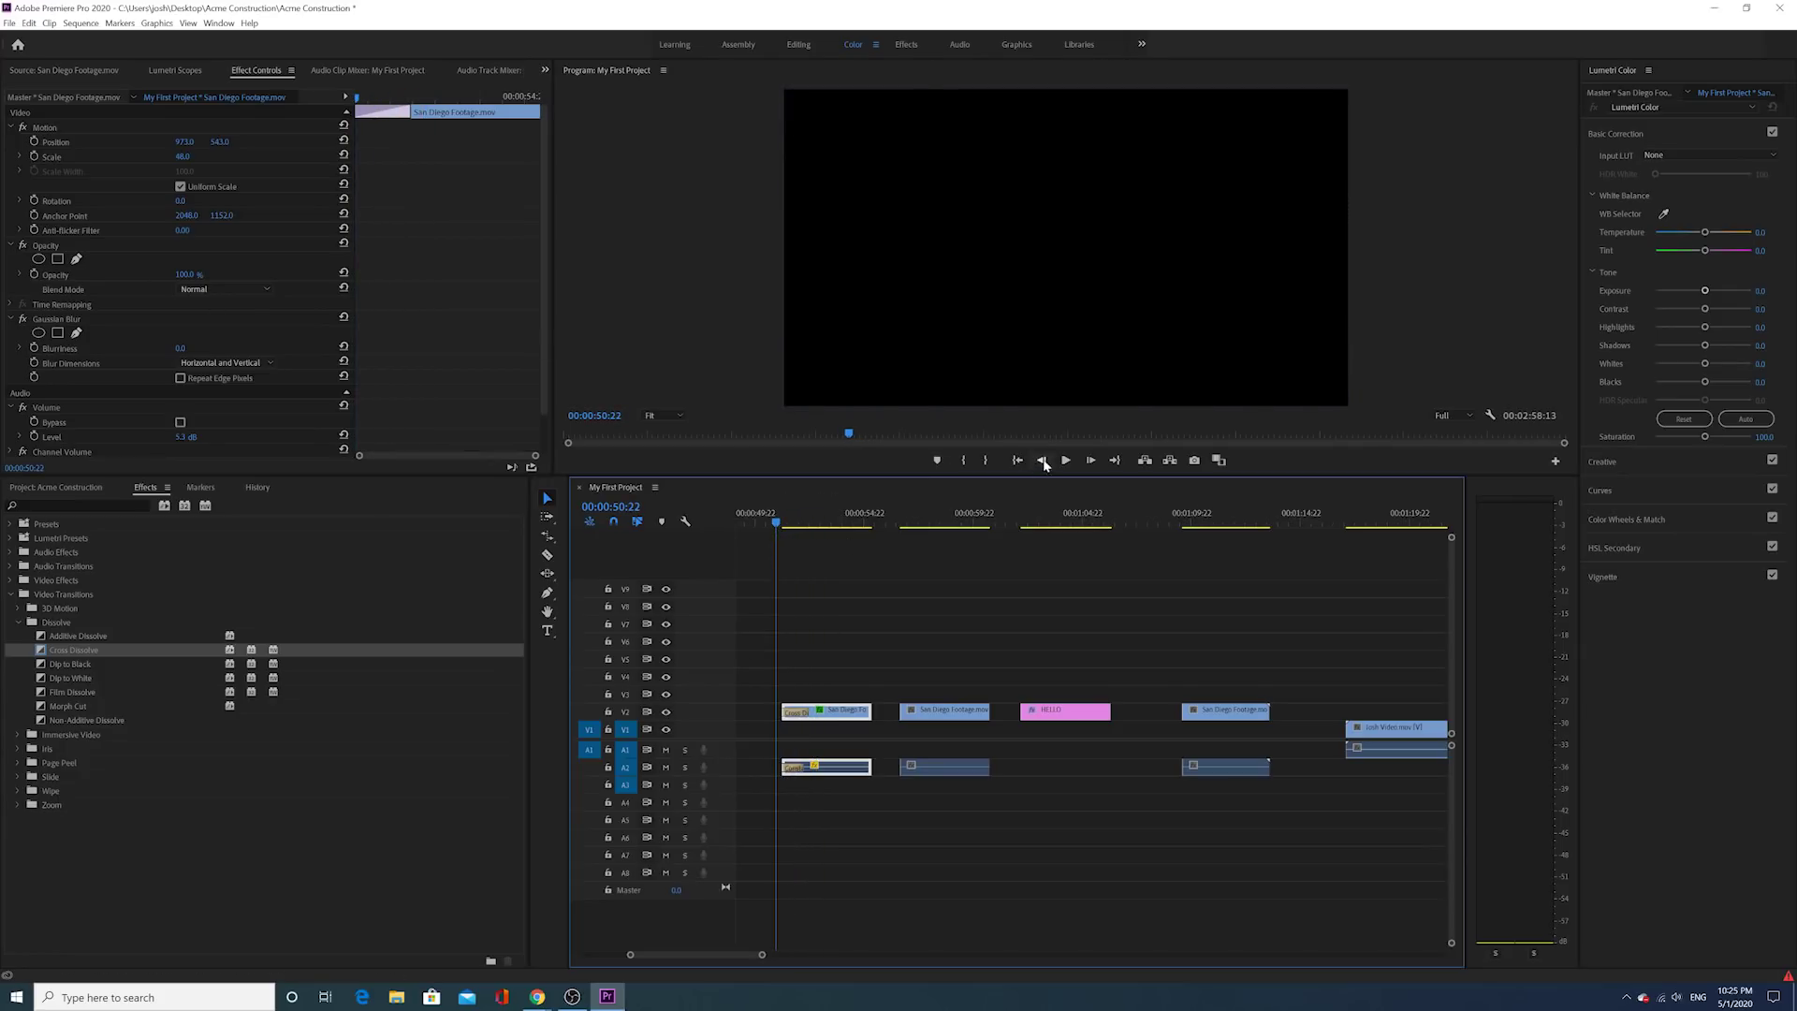
left_click(1065, 461)
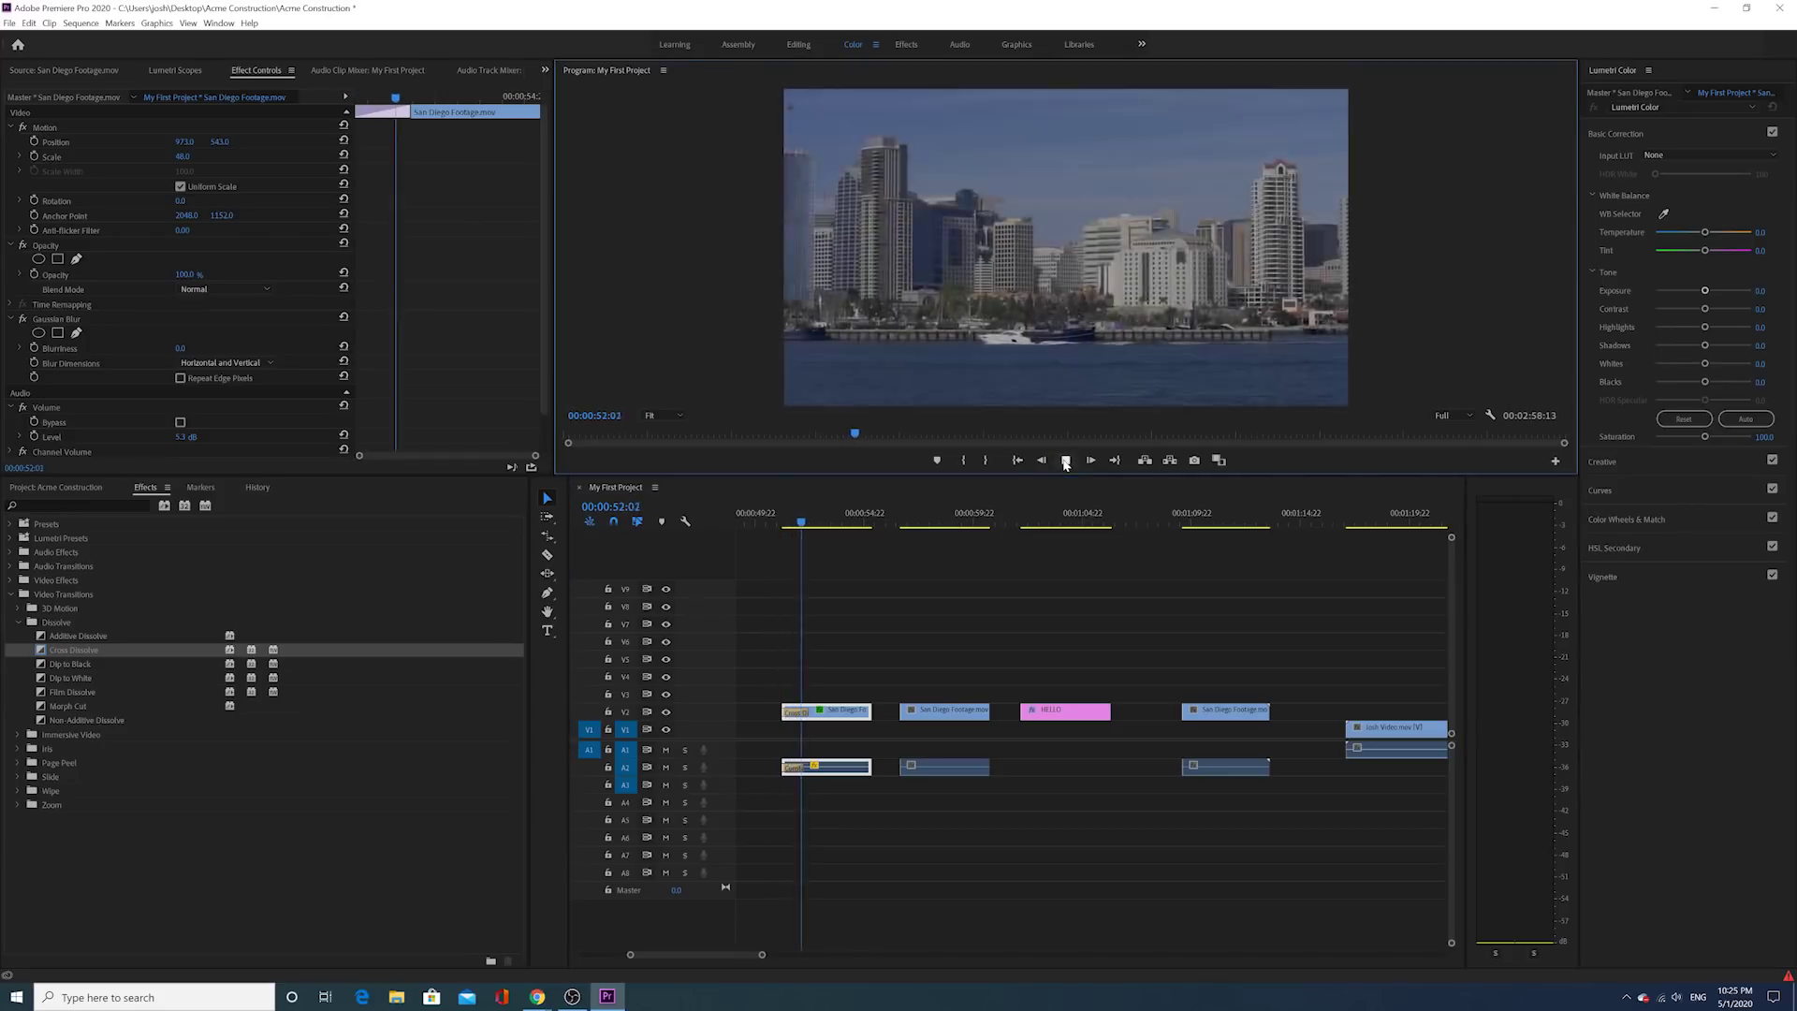
left_click(1065, 461)
left_click(863, 710)
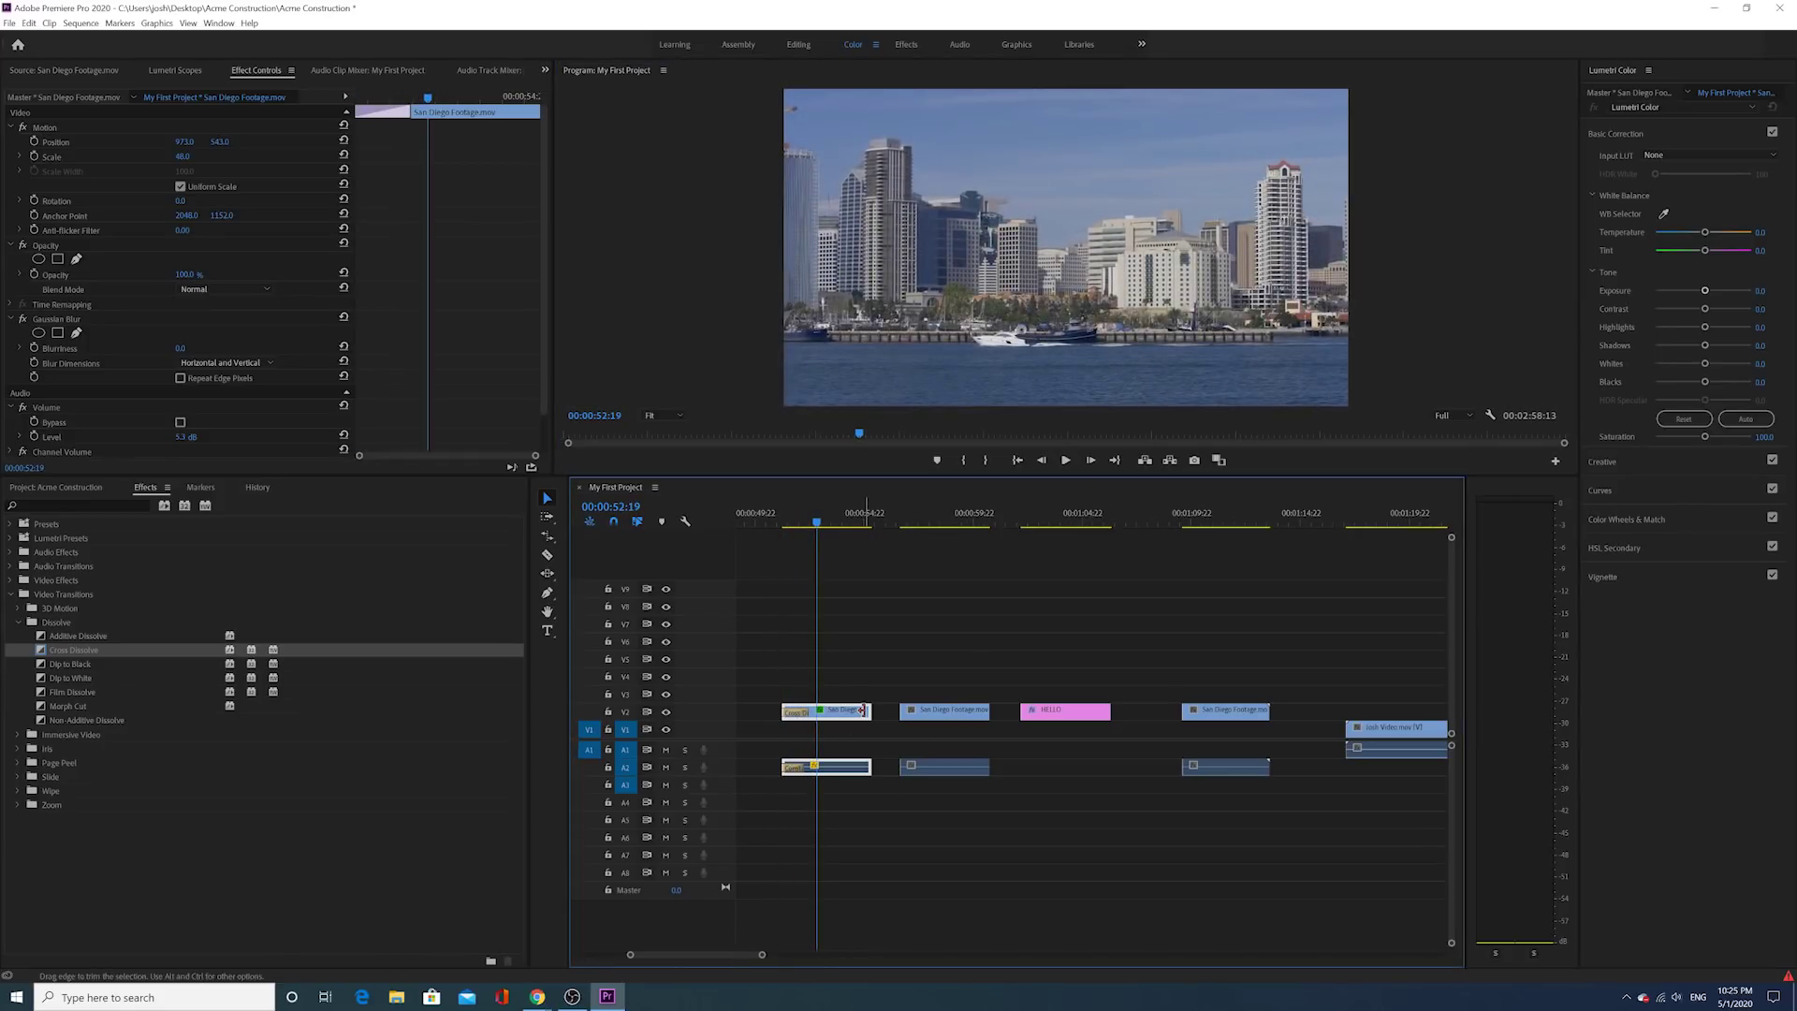
right_click(863, 710)
left_click(883, 735)
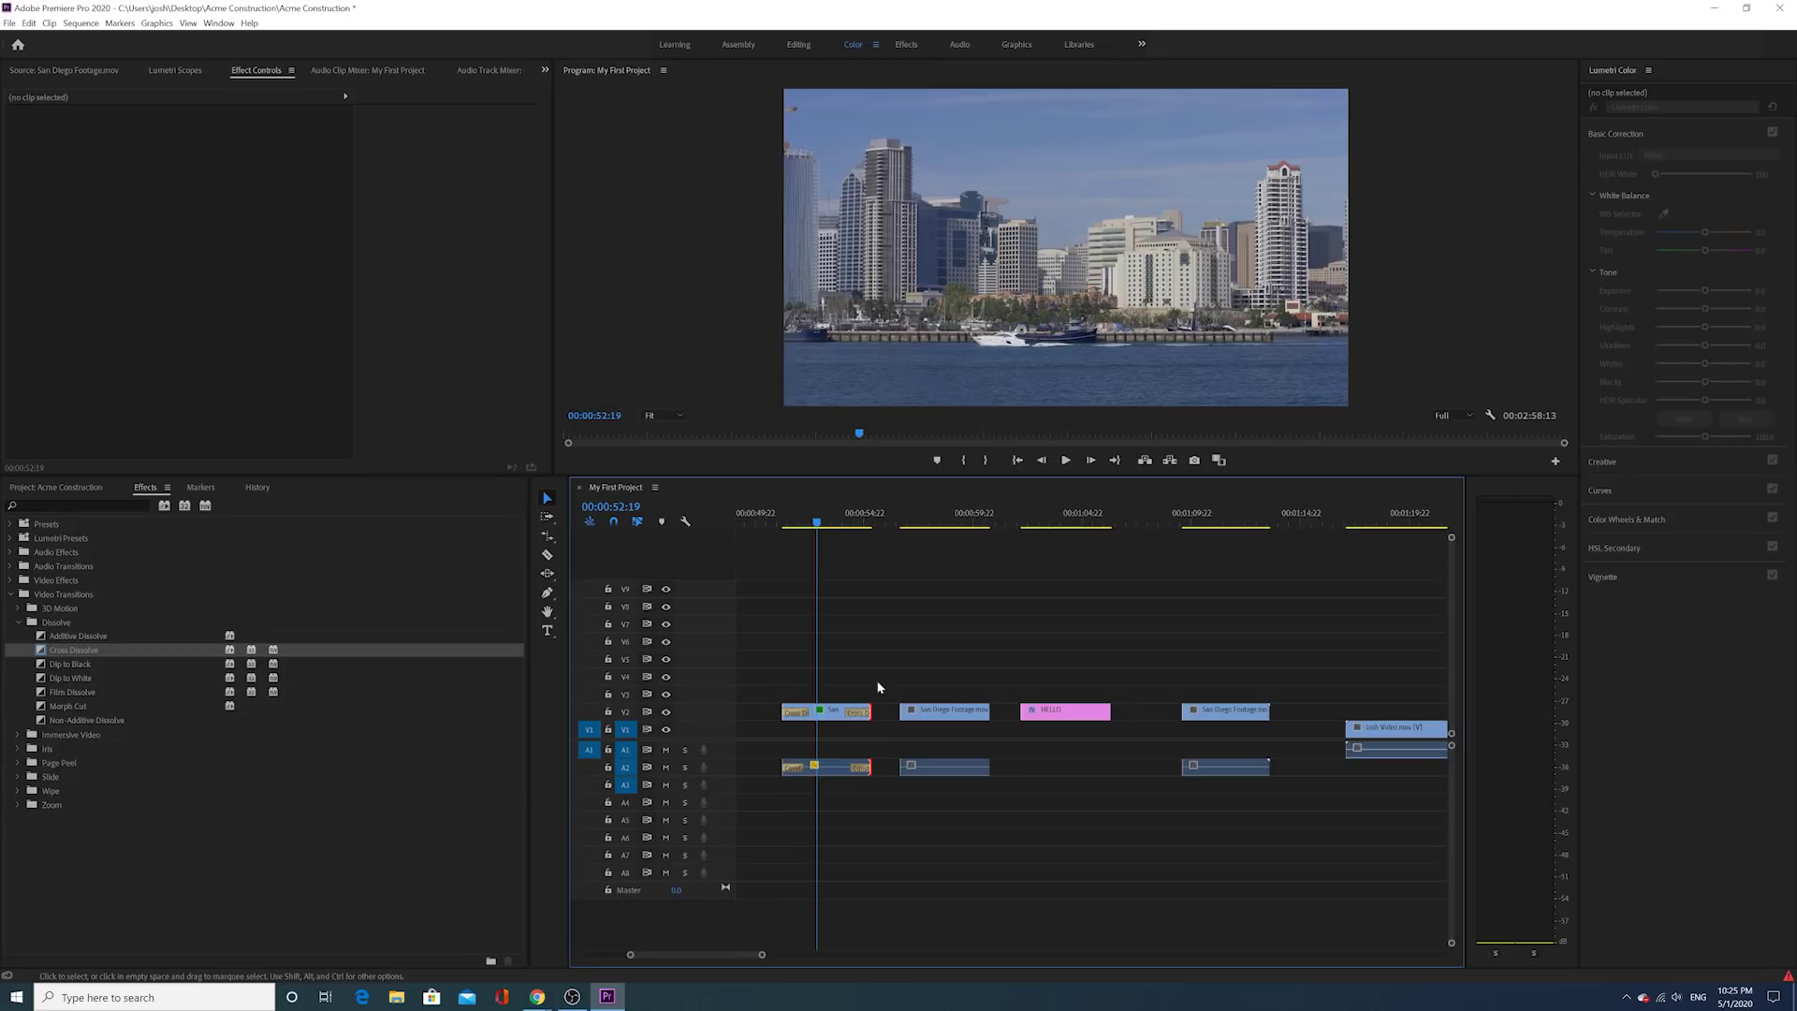
left_click(1064, 462)
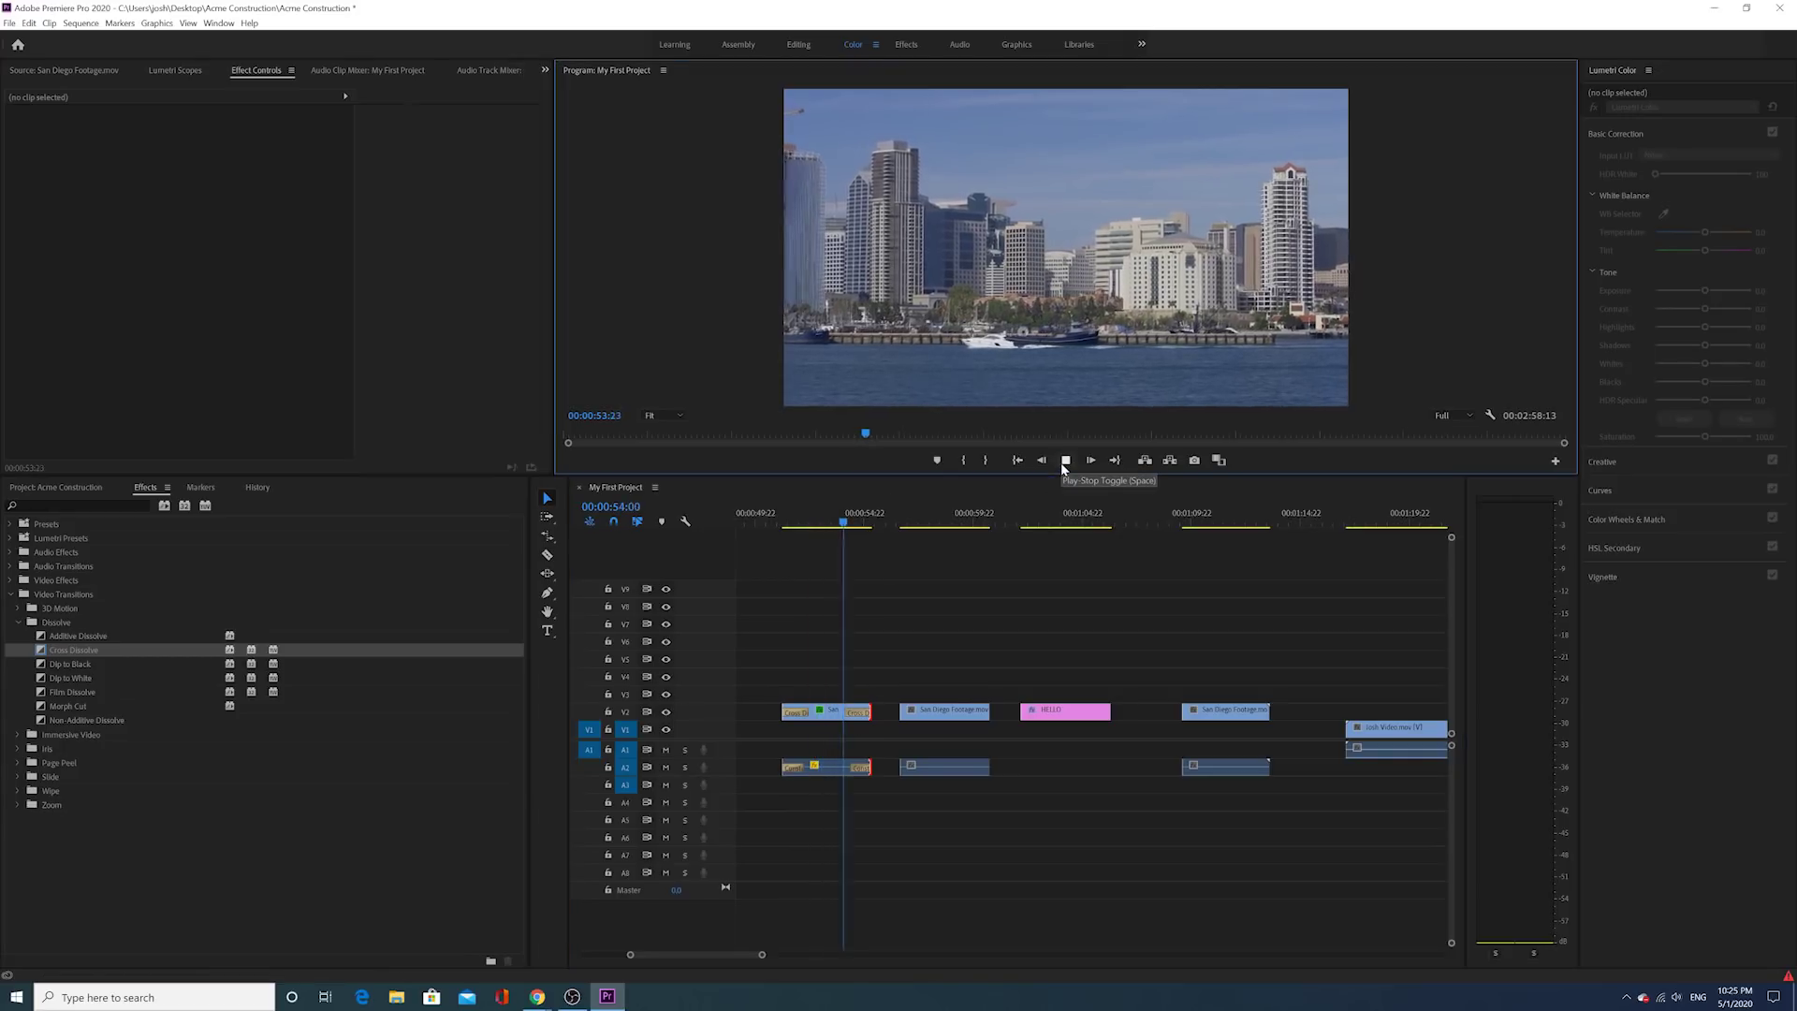
left_click(1064, 460)
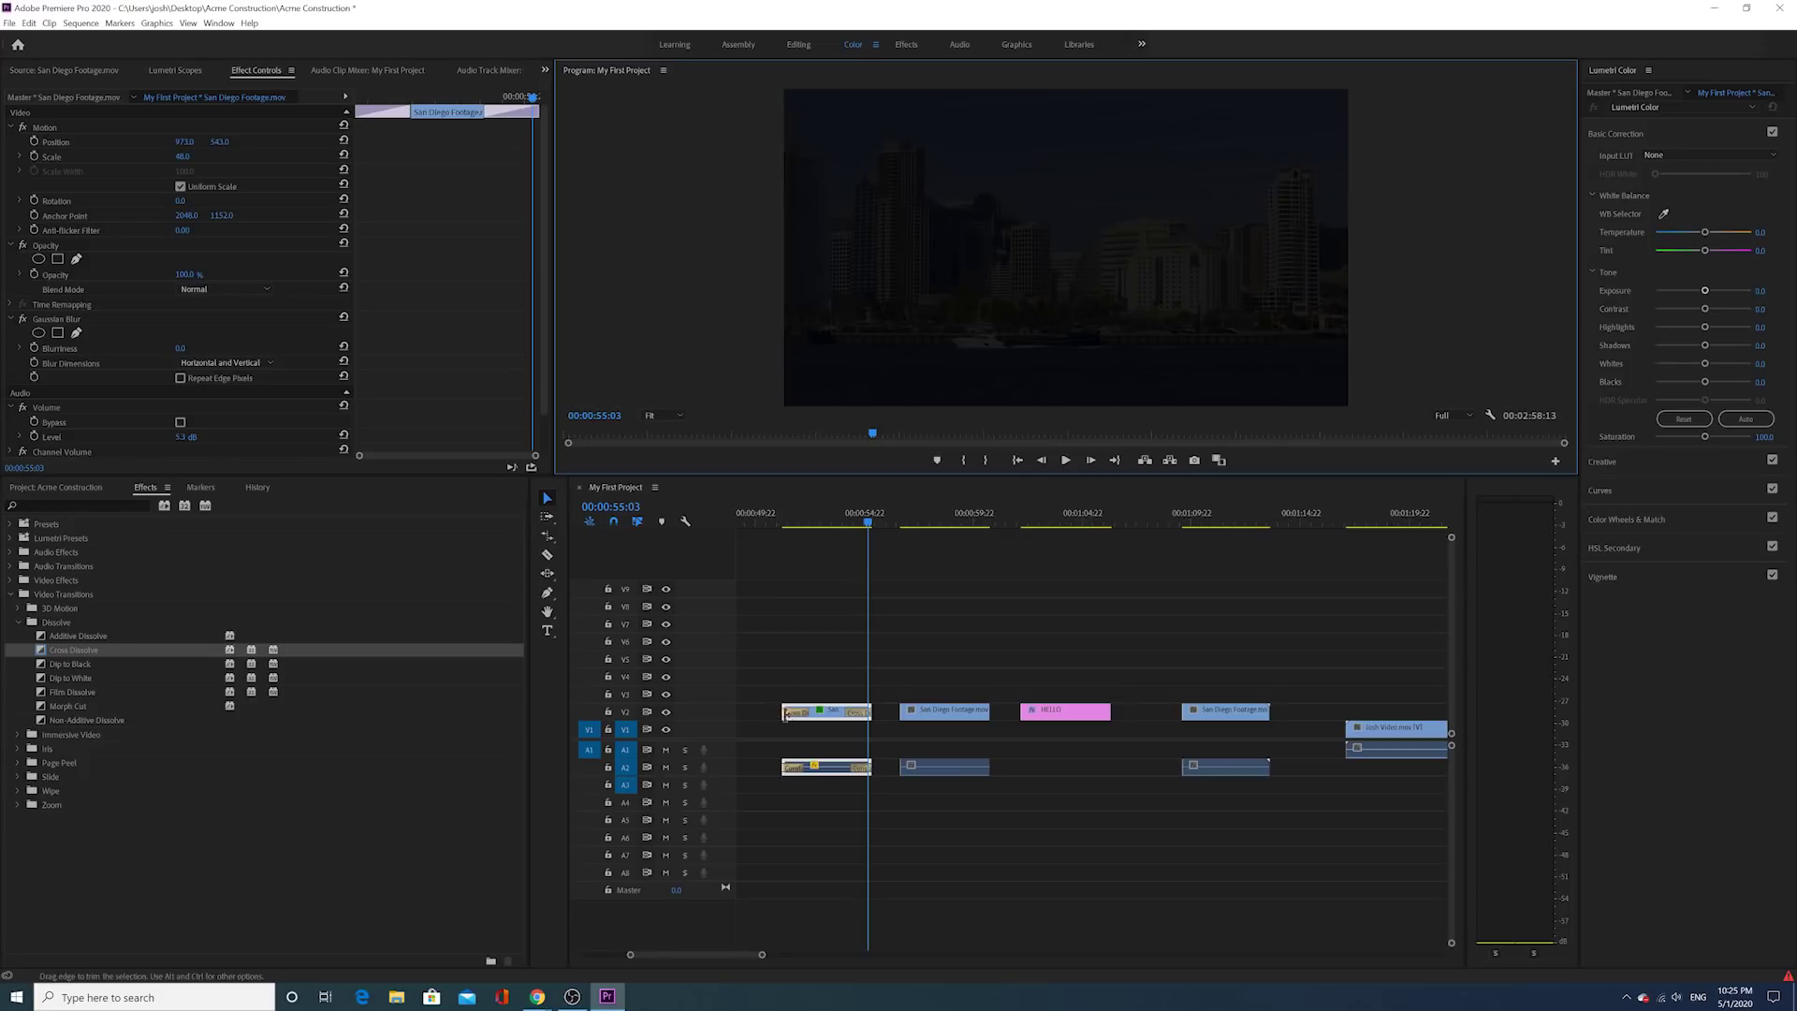
Step: Delete the Cross Dissolves at the clip's start and end, keeping the audio fades
left_click(798, 717)
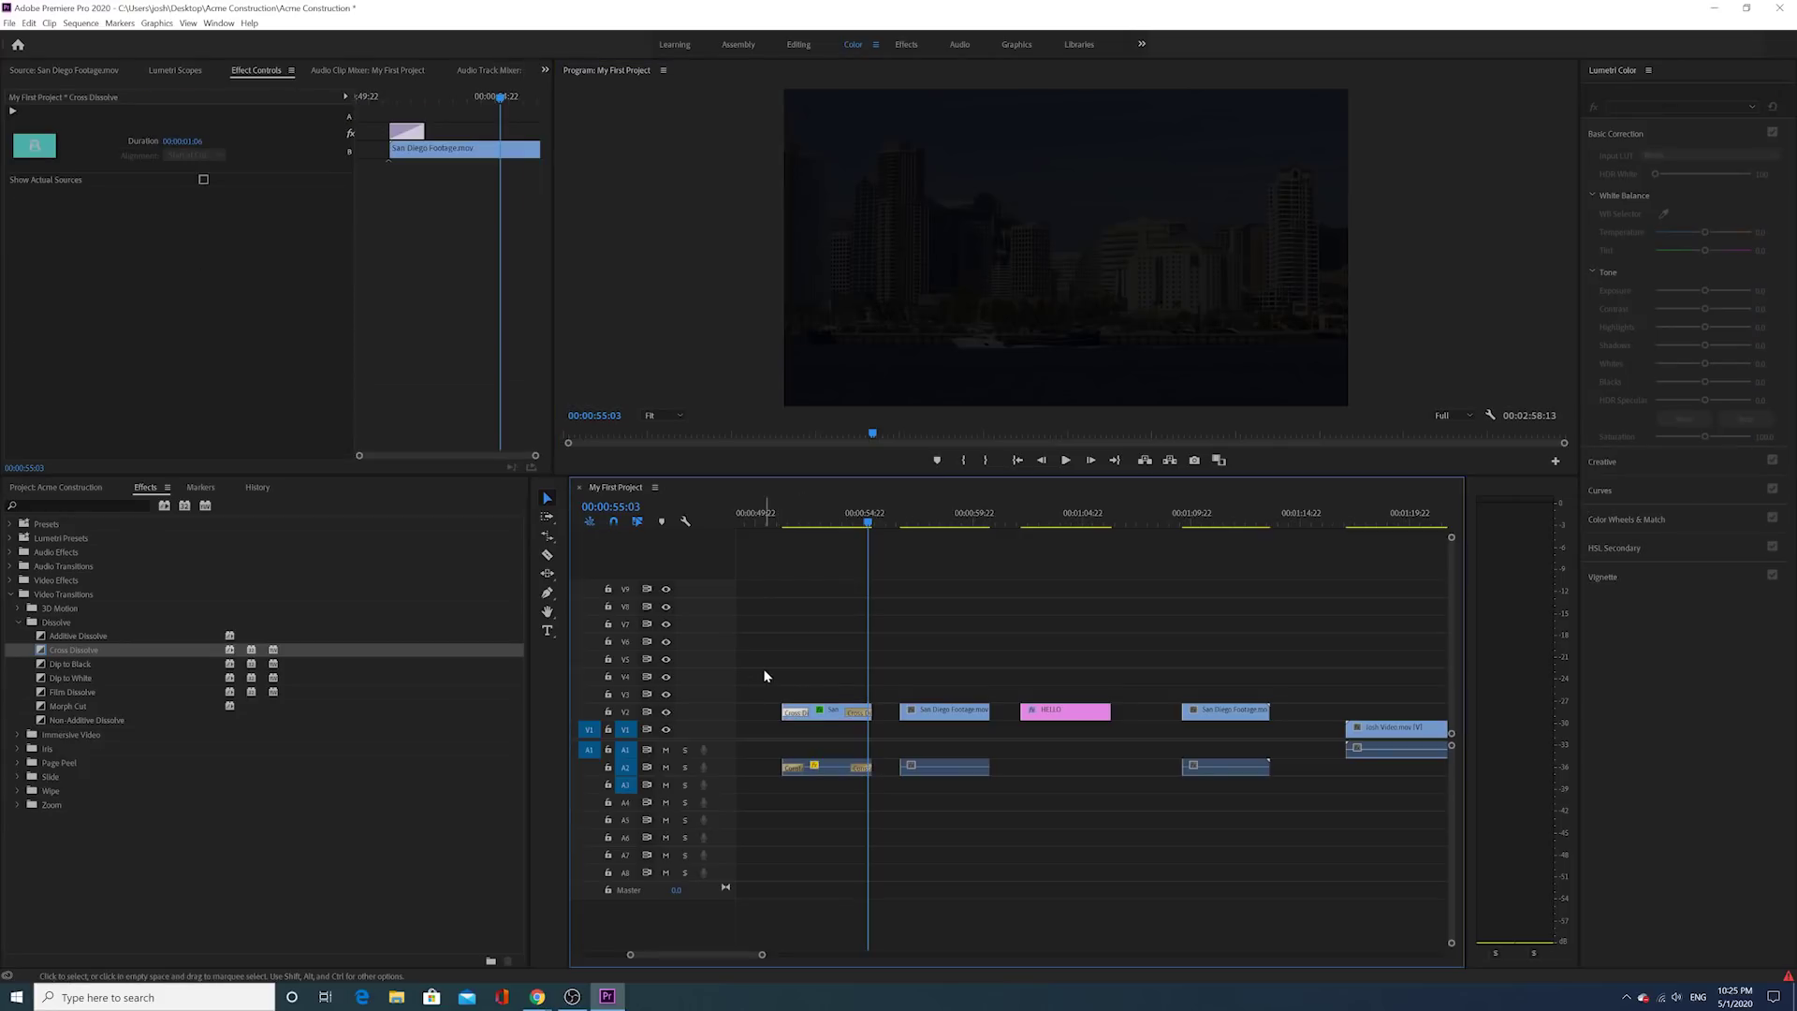
key("Delete")
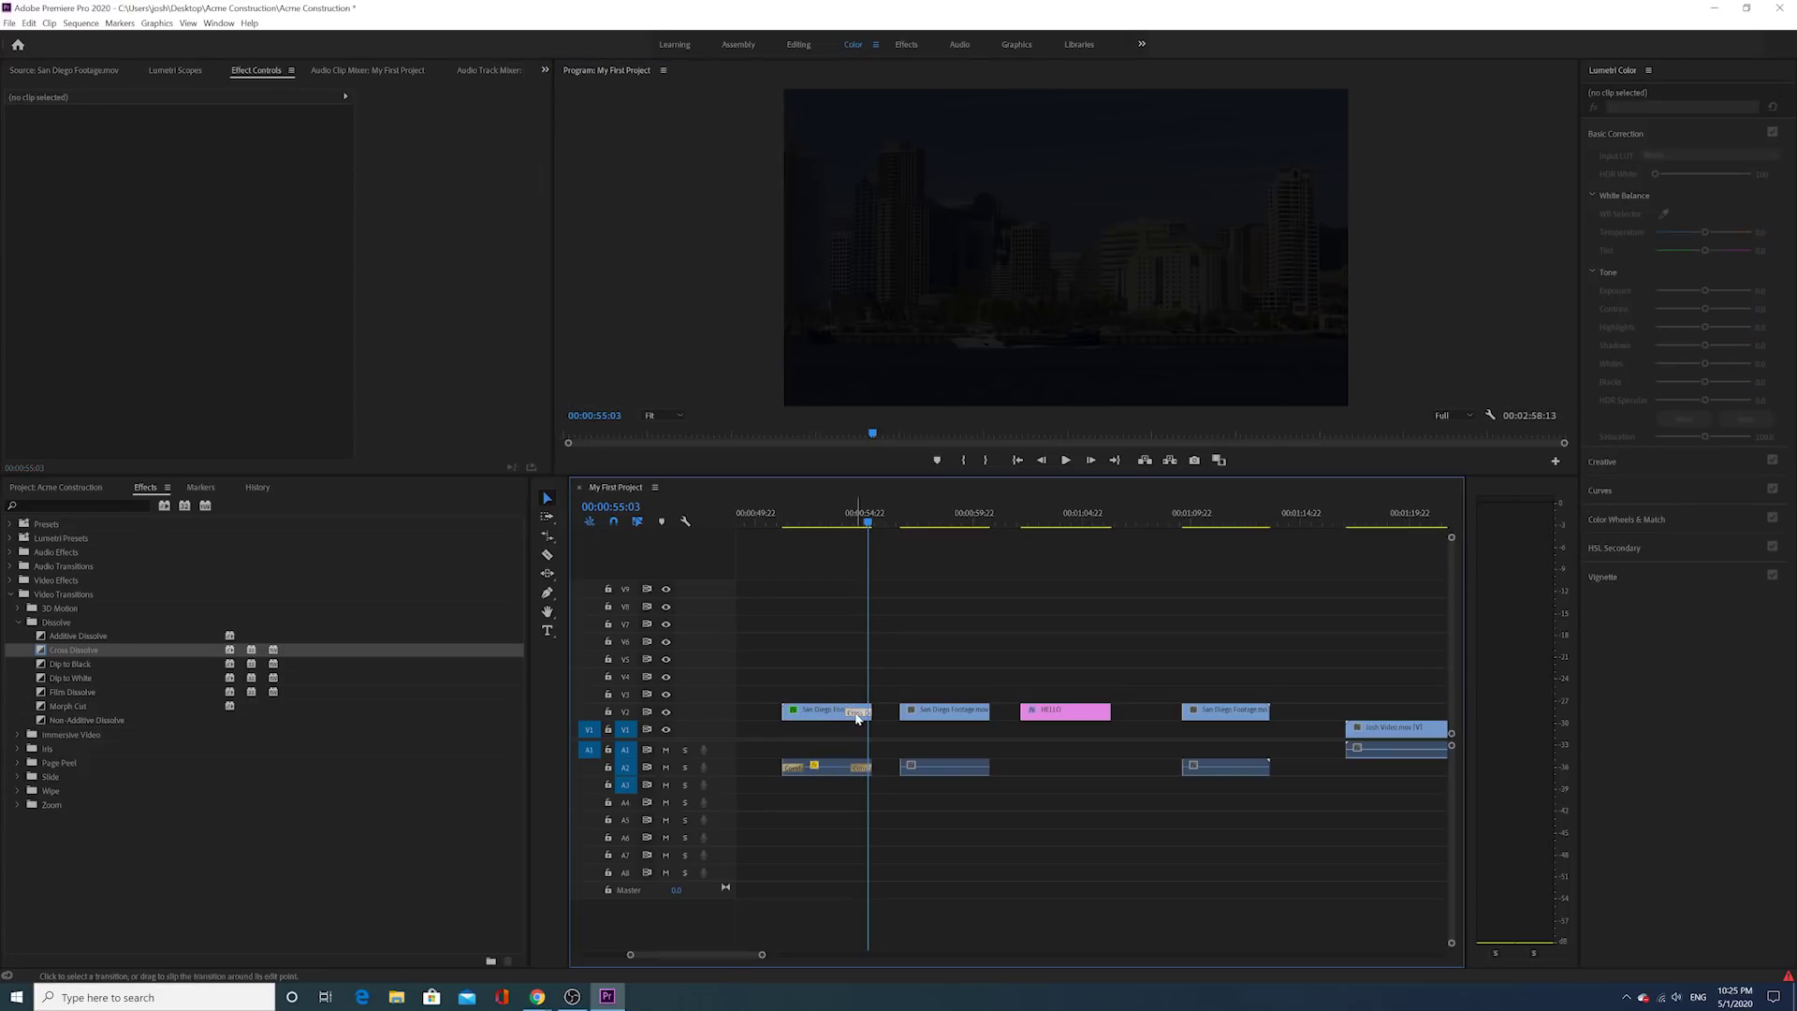
left_click(857, 714)
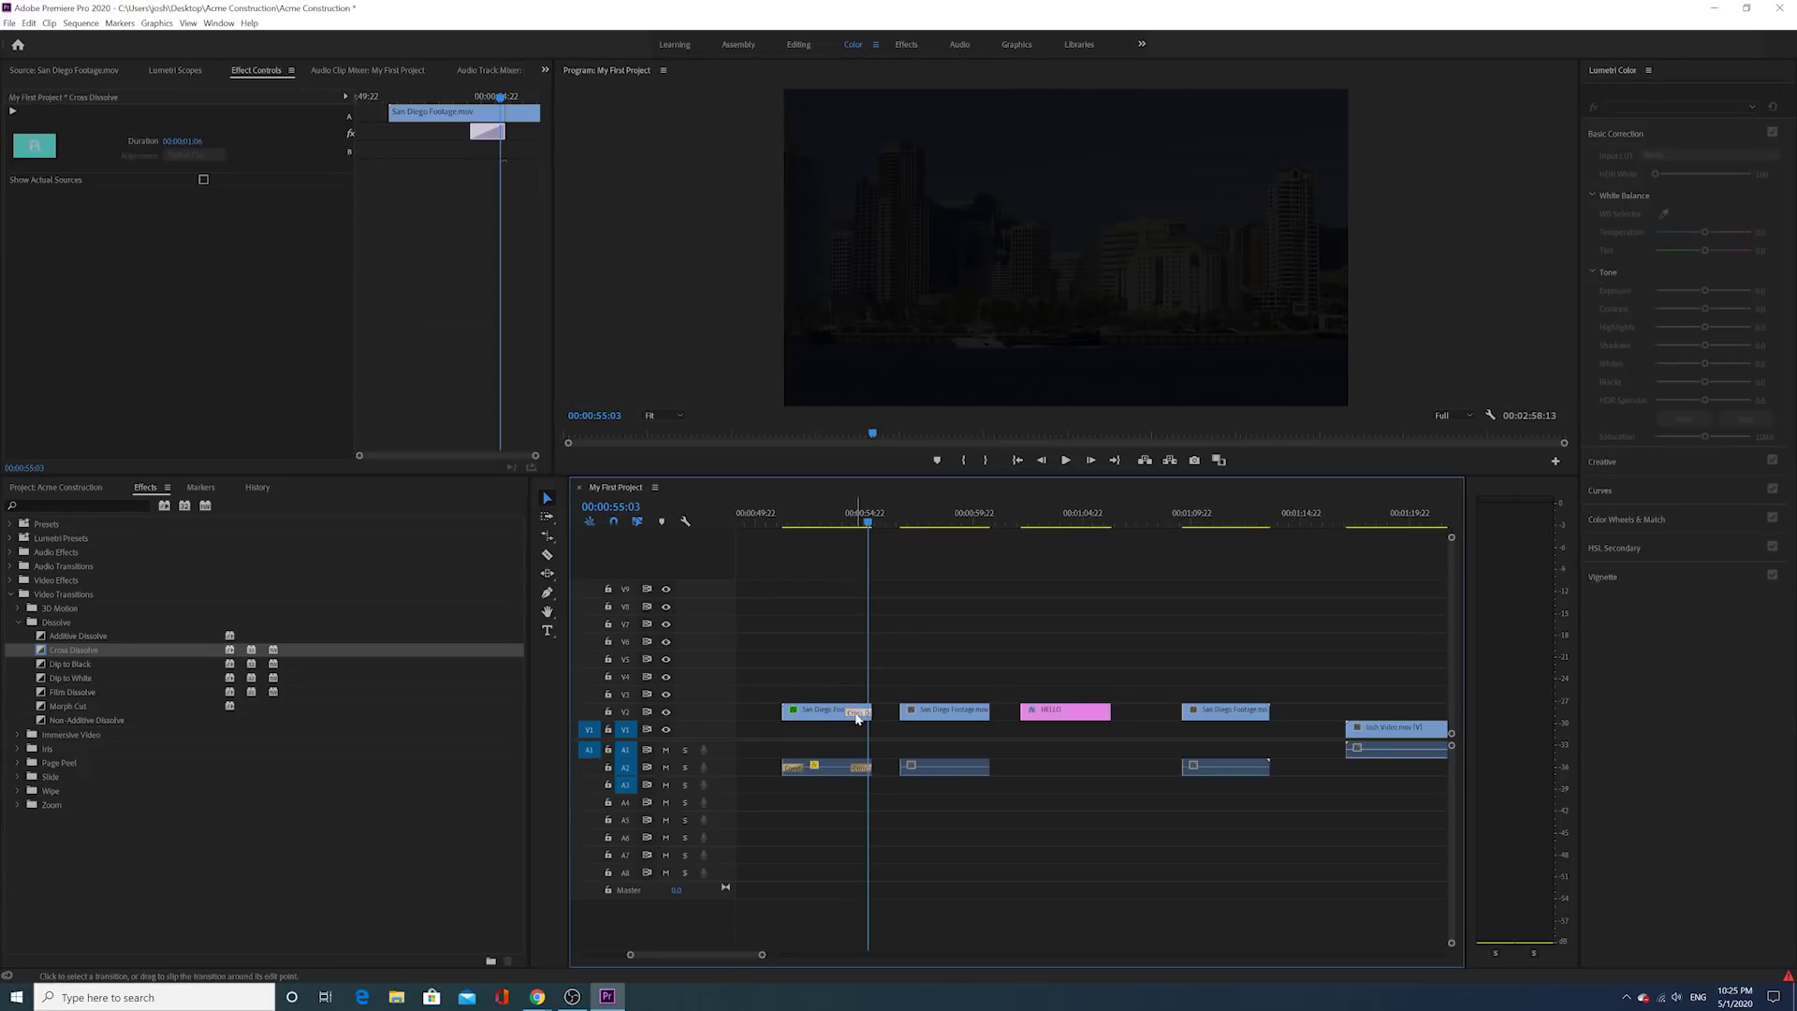
key("Delete")
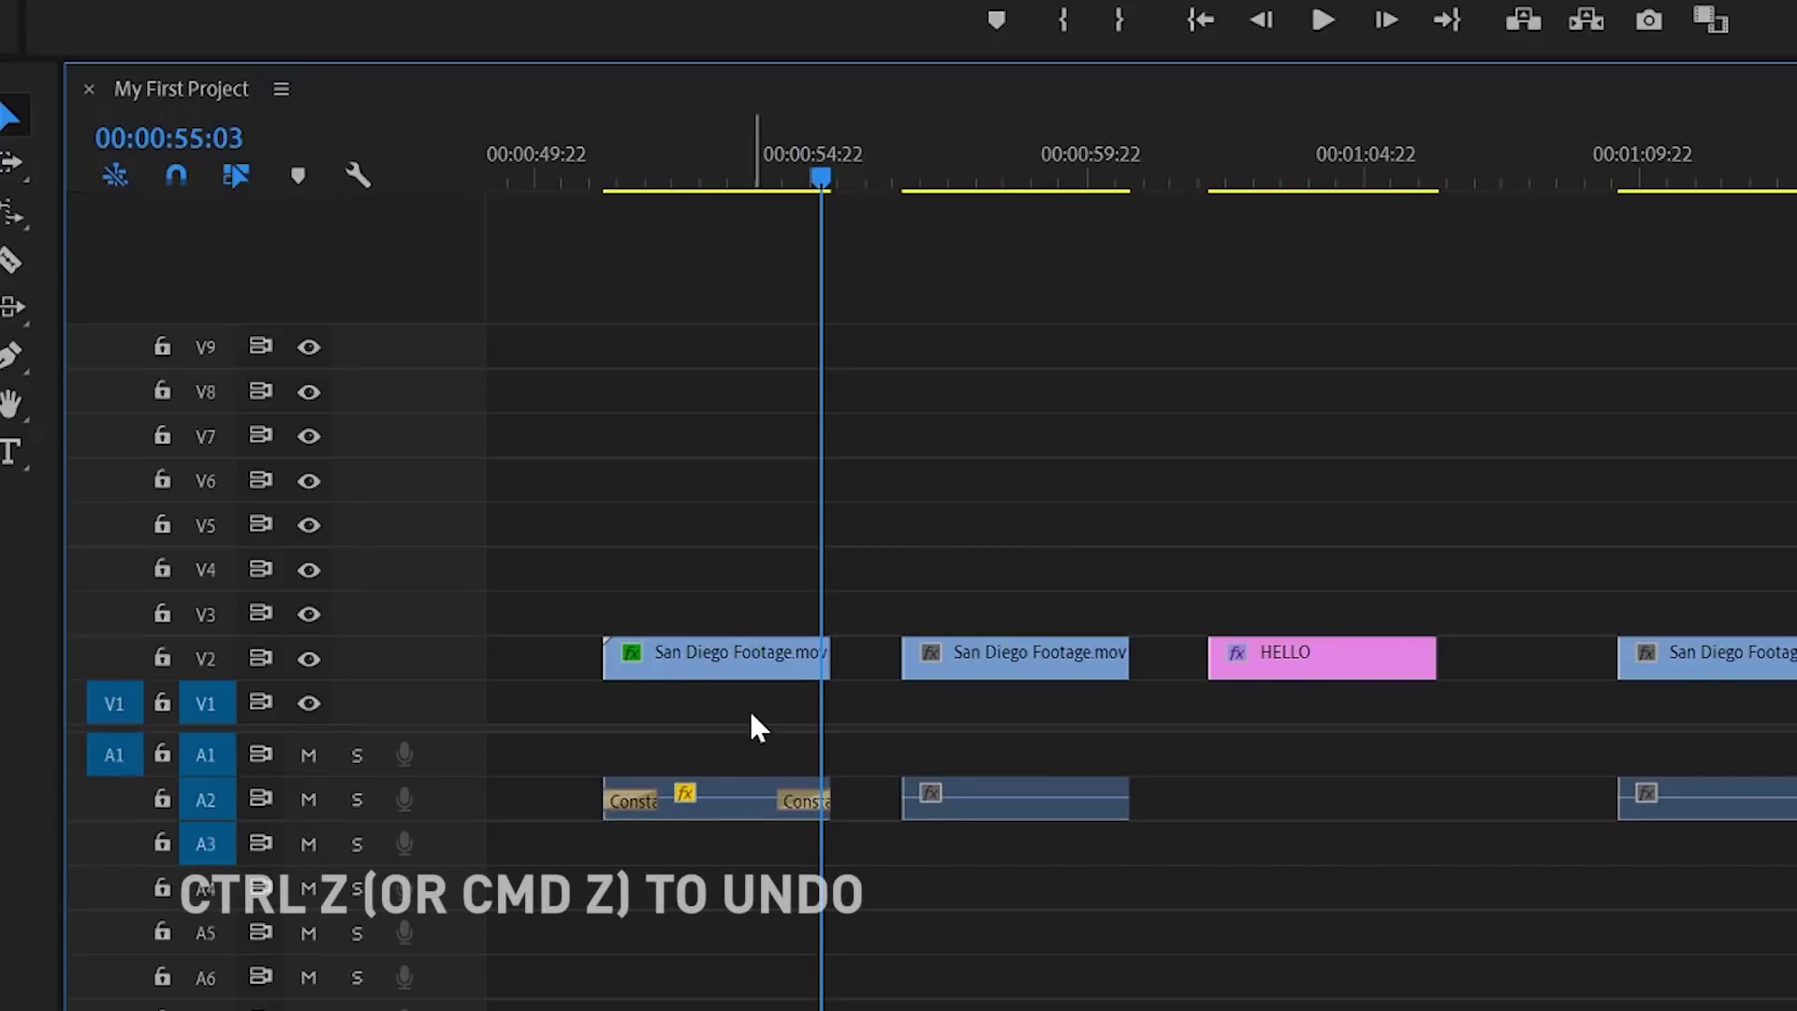
Step: Undo to restore the Cross Dissolves, then preview the San Diego clip from 00:00:53:11
key("ctrl+z")
key("ctrl+z")
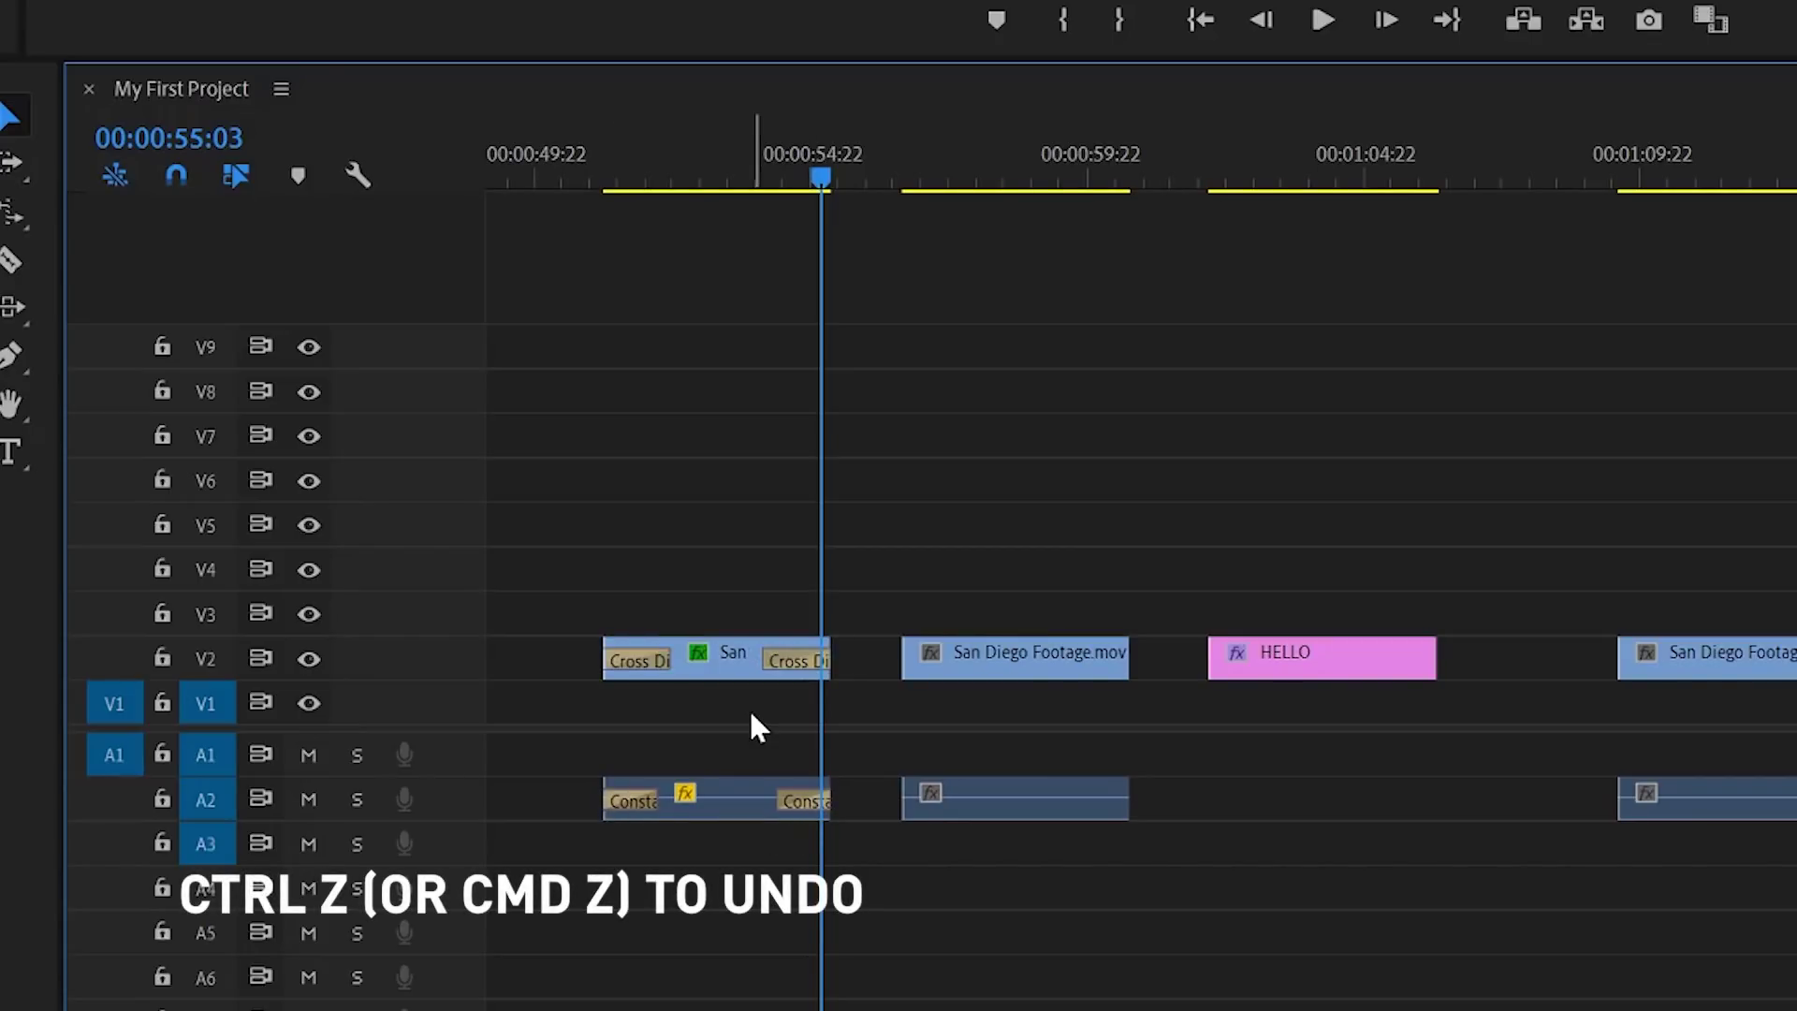
left_click_drag(798, 193, 604, 279)
left_click(1322, 20)
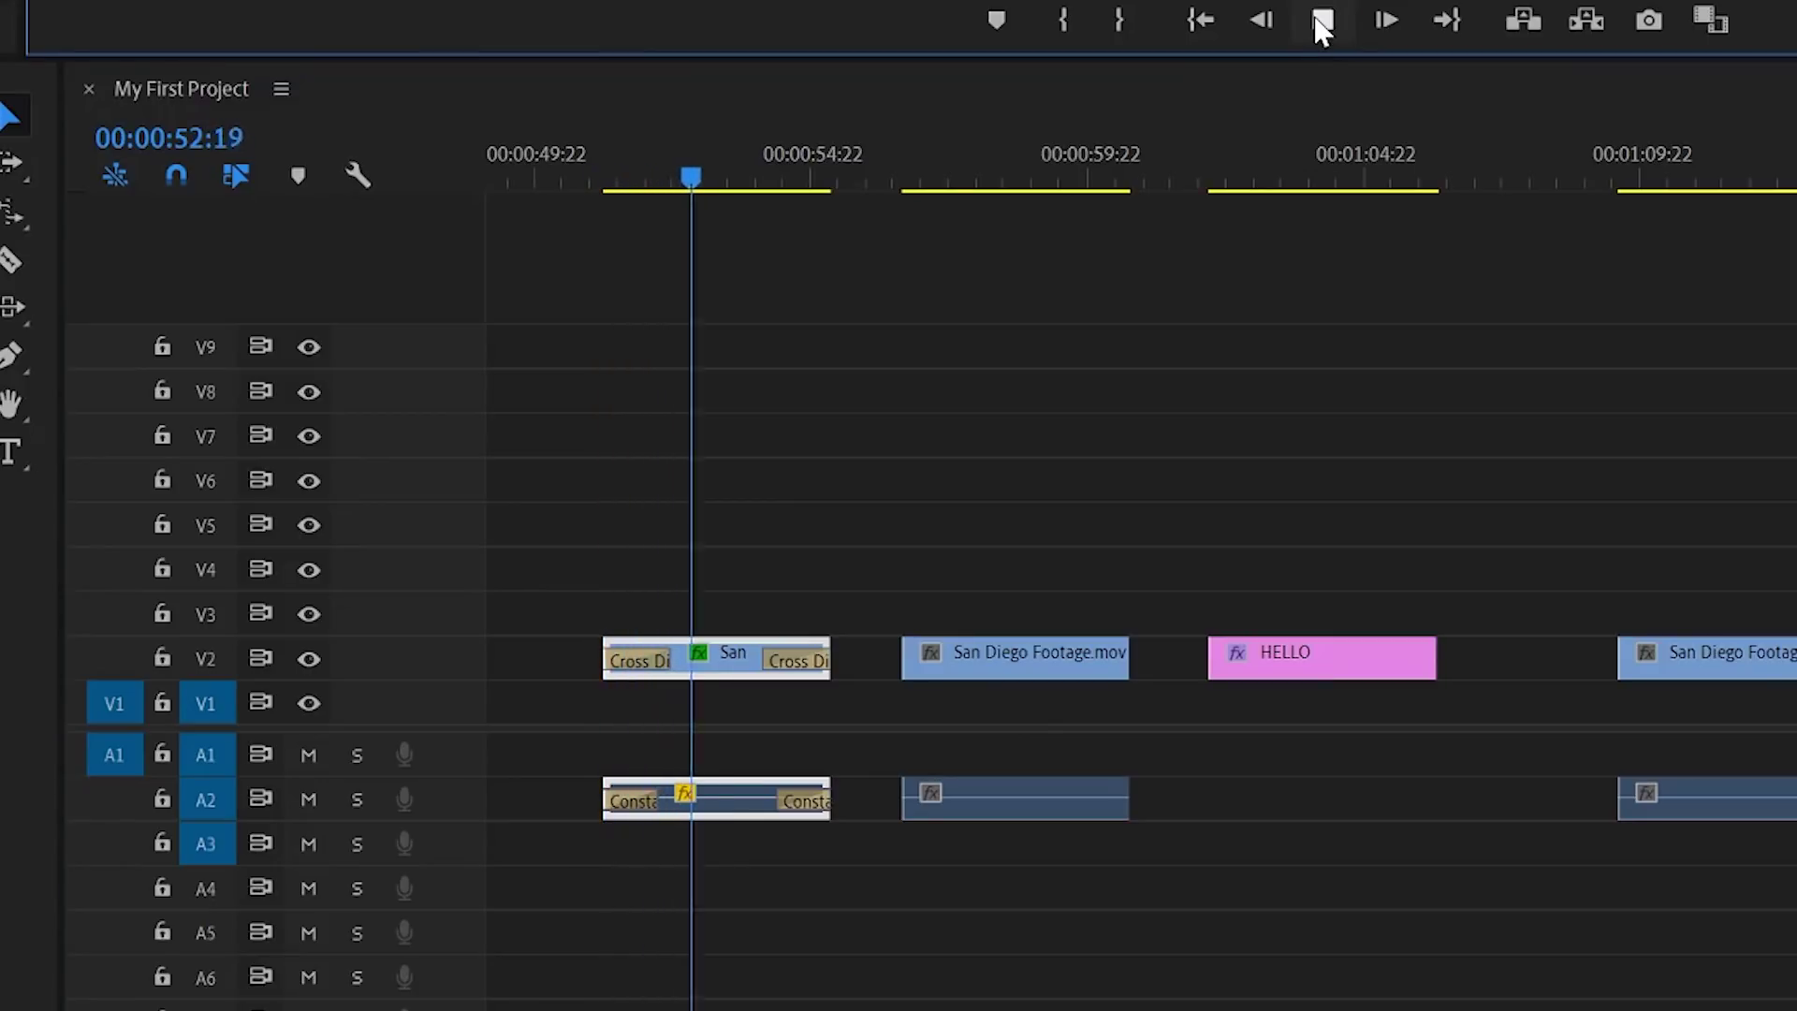
left_click(1320, 21)
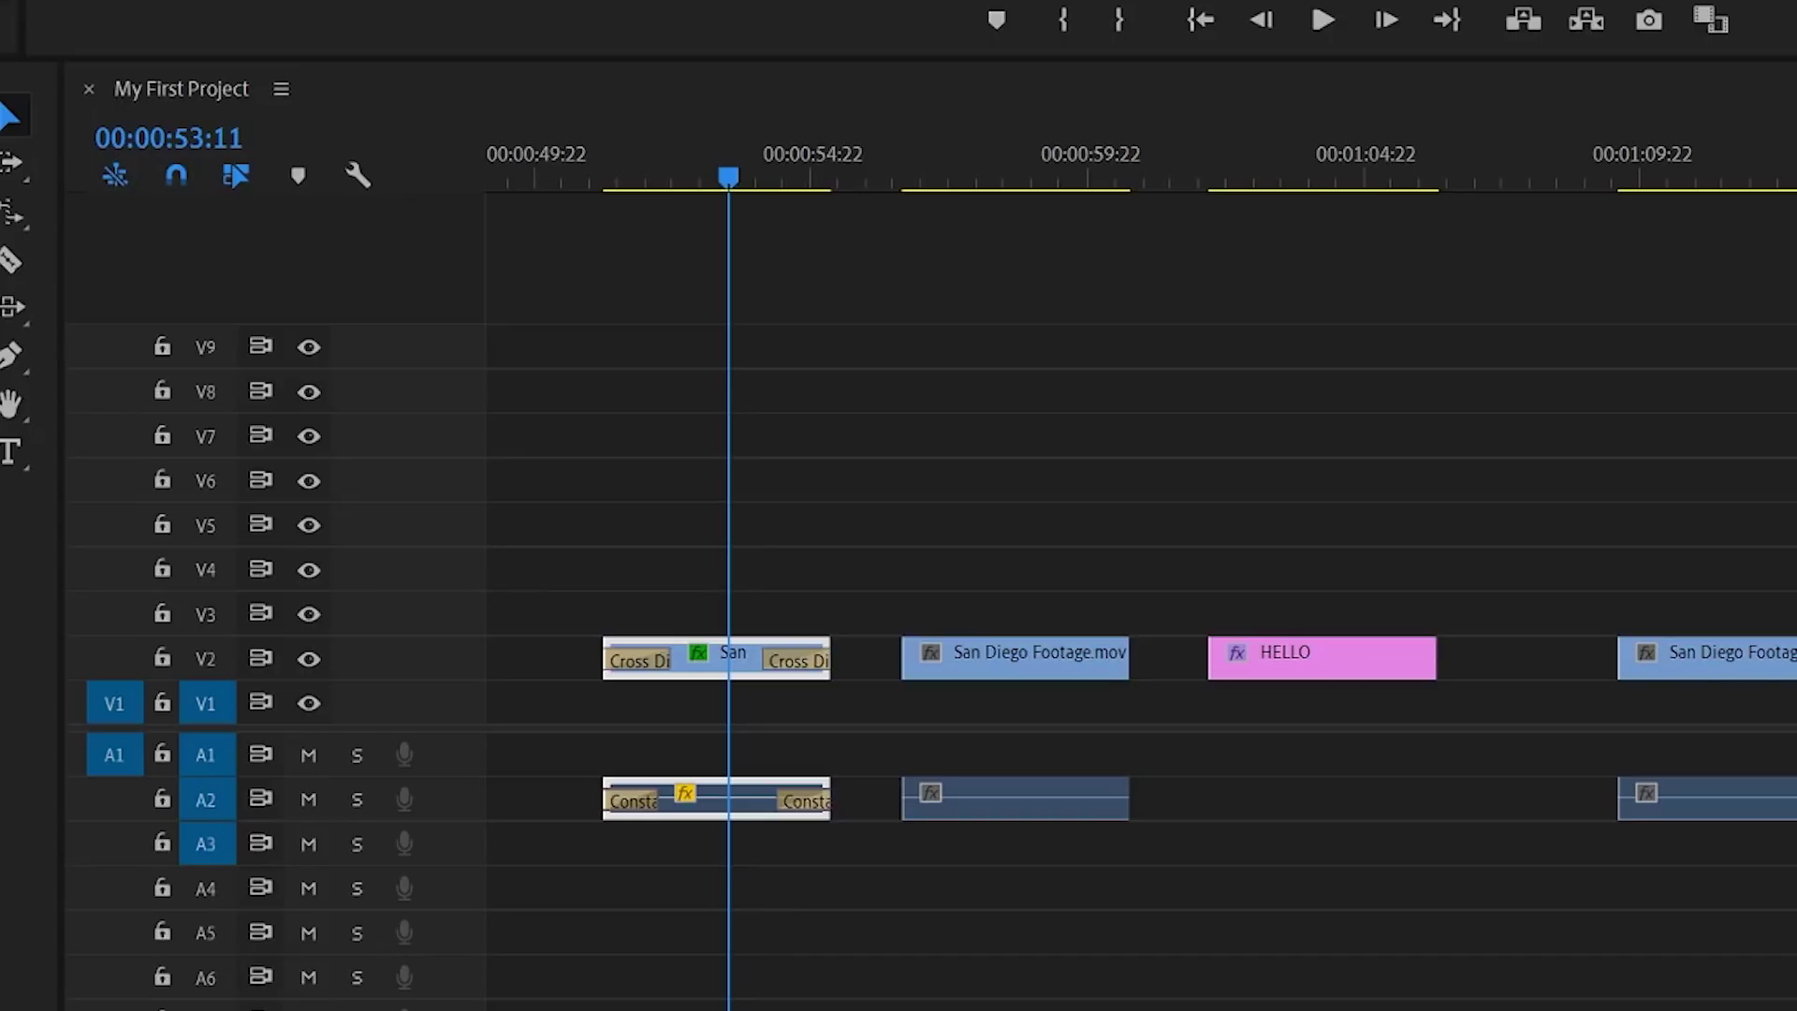
Step: Delete both Constant Power audio fades, then drag fresh Constant Power transitions onto both audio ends
left_click(637, 803)
key("Delete")
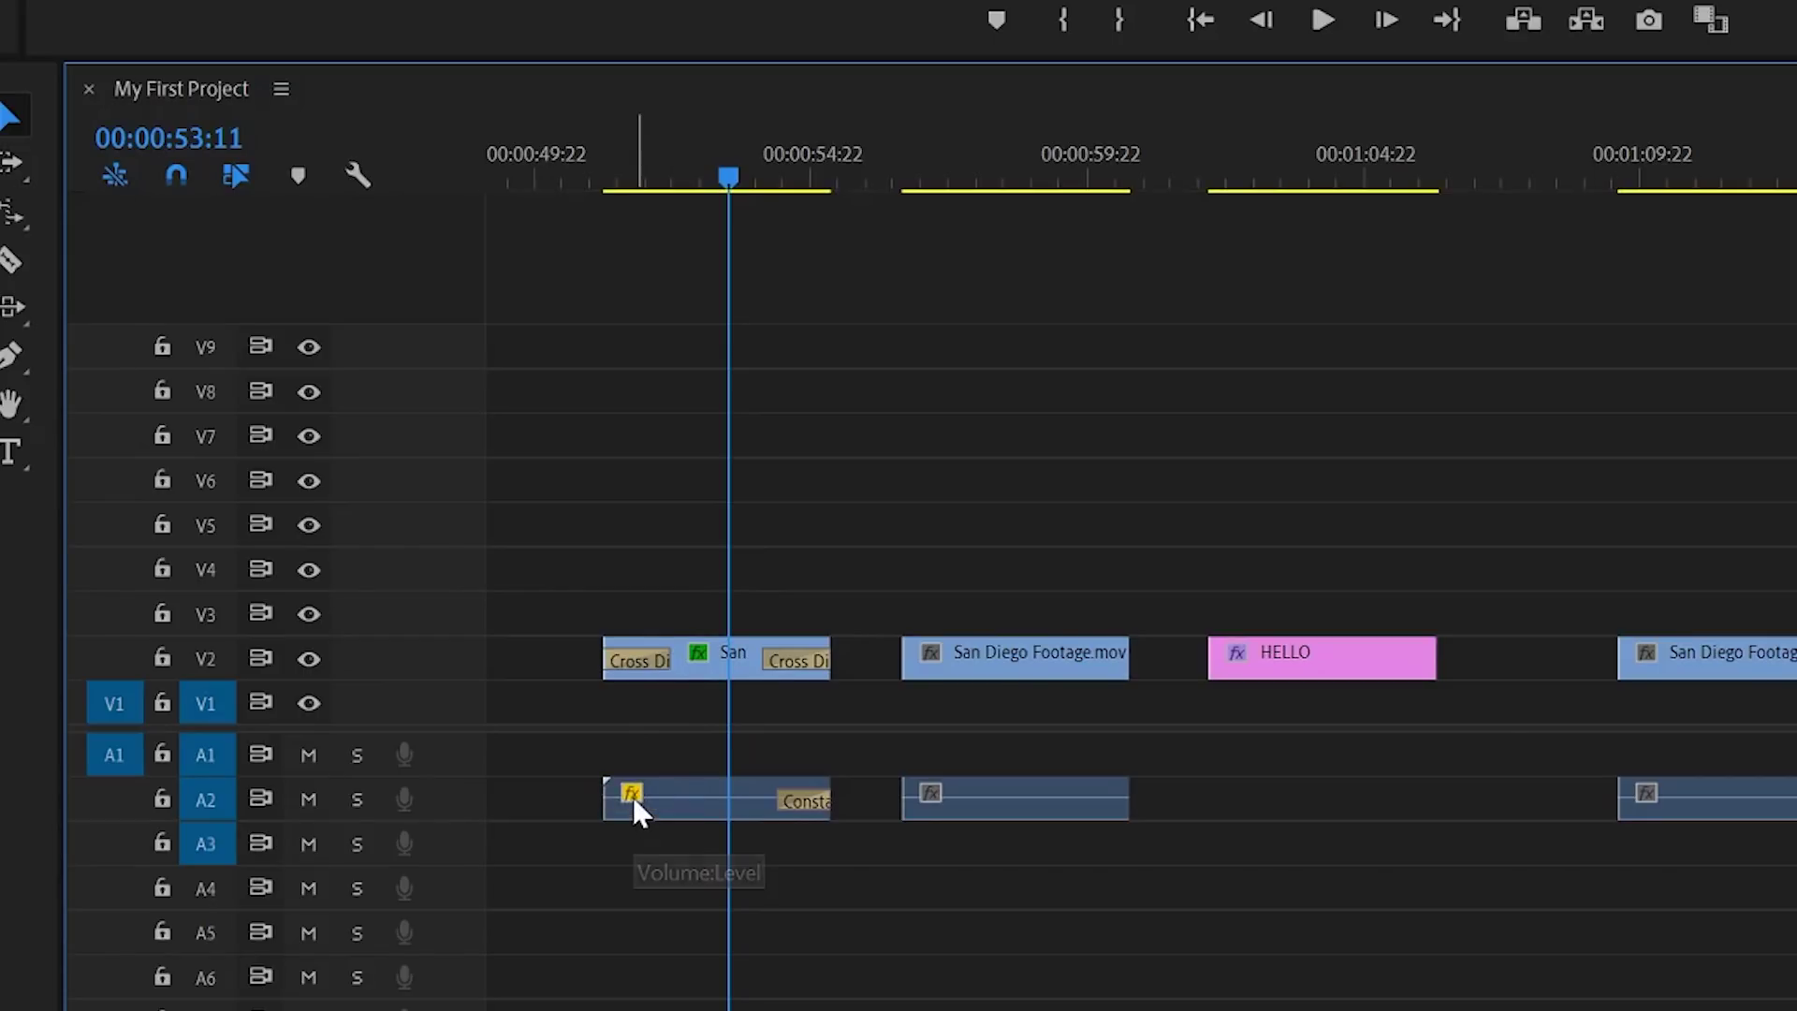
left_click(800, 801)
key("Delete")
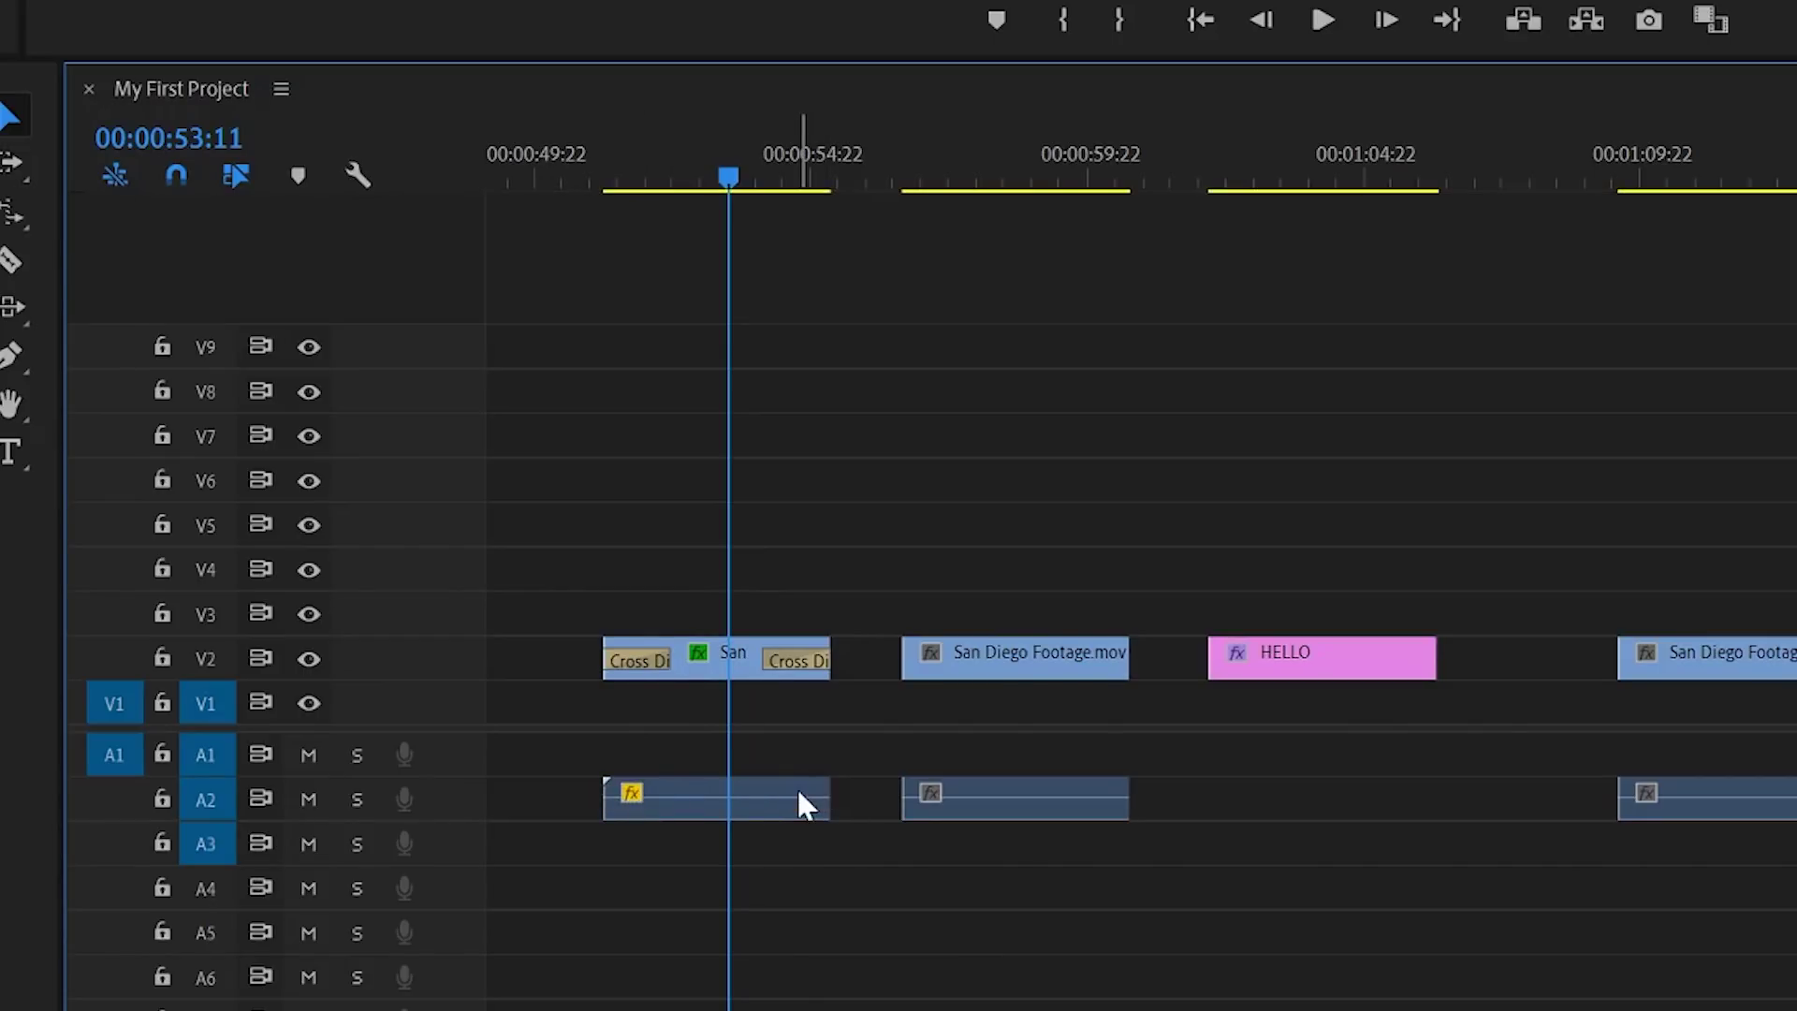
left_click_drag(2, 581, 626, 814)
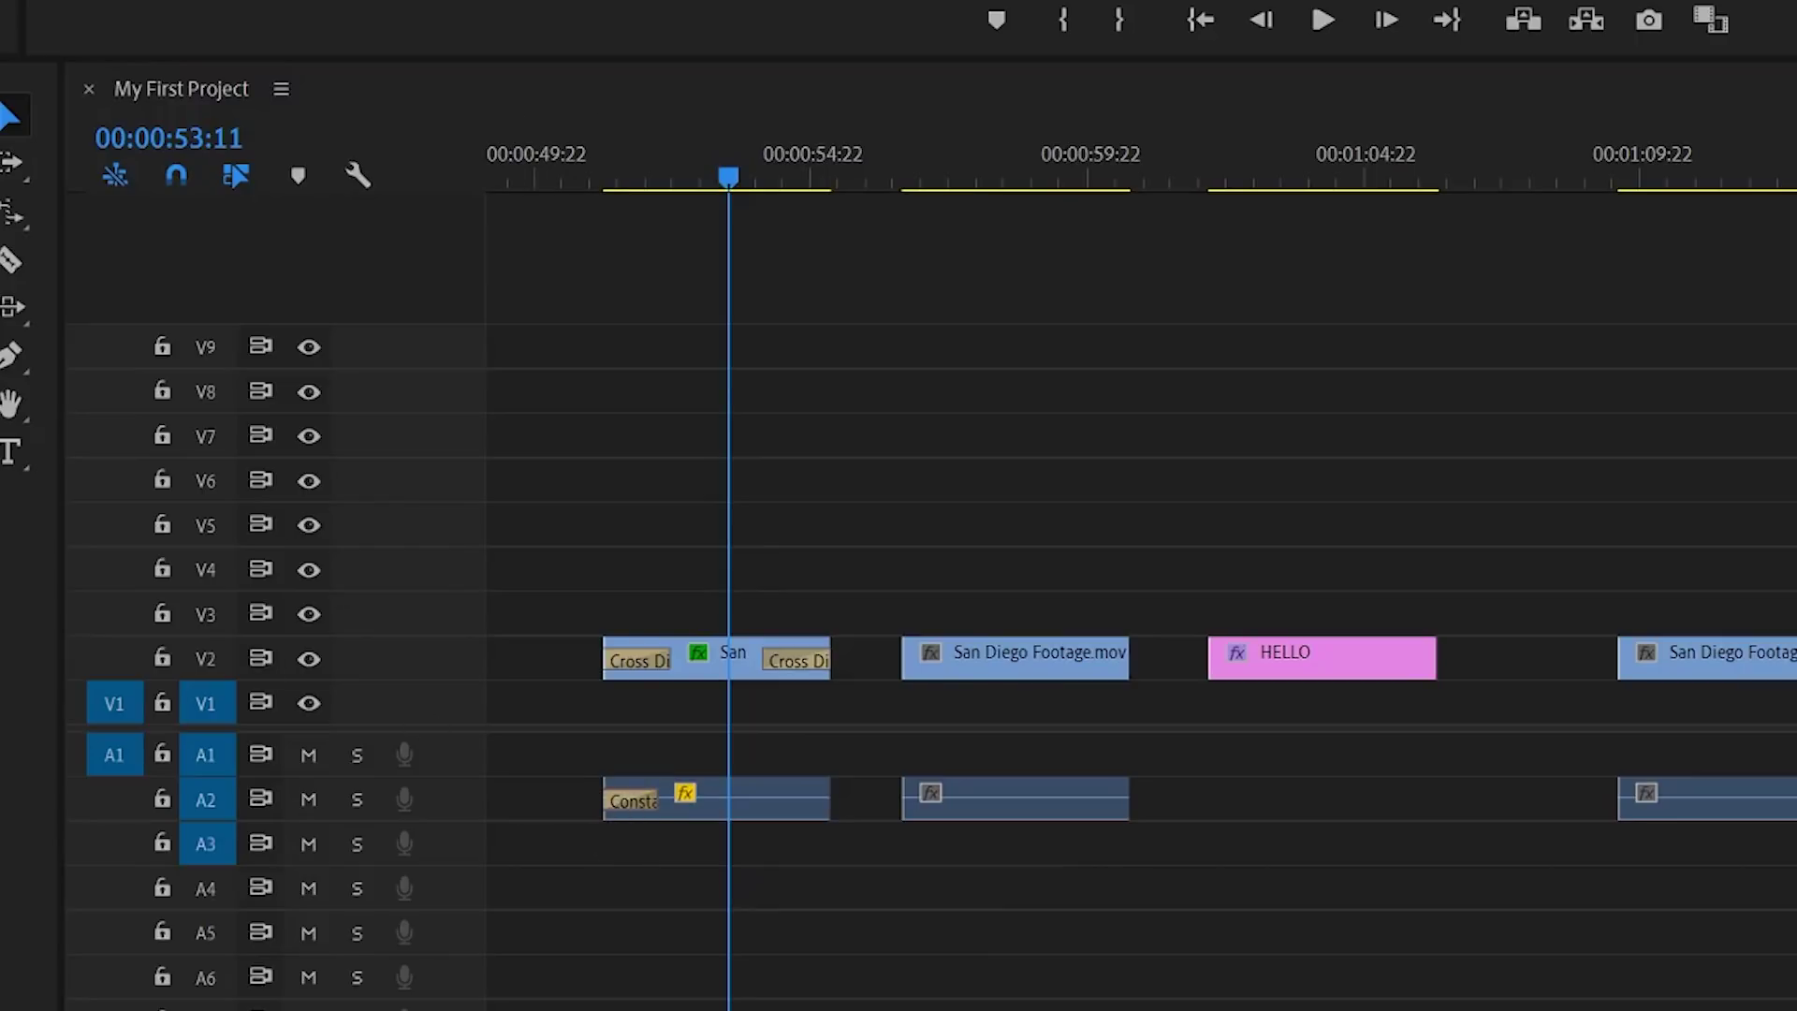
left_click_drag(2, 599, 822, 807)
left_click_drag(574, 168, 690, 183)
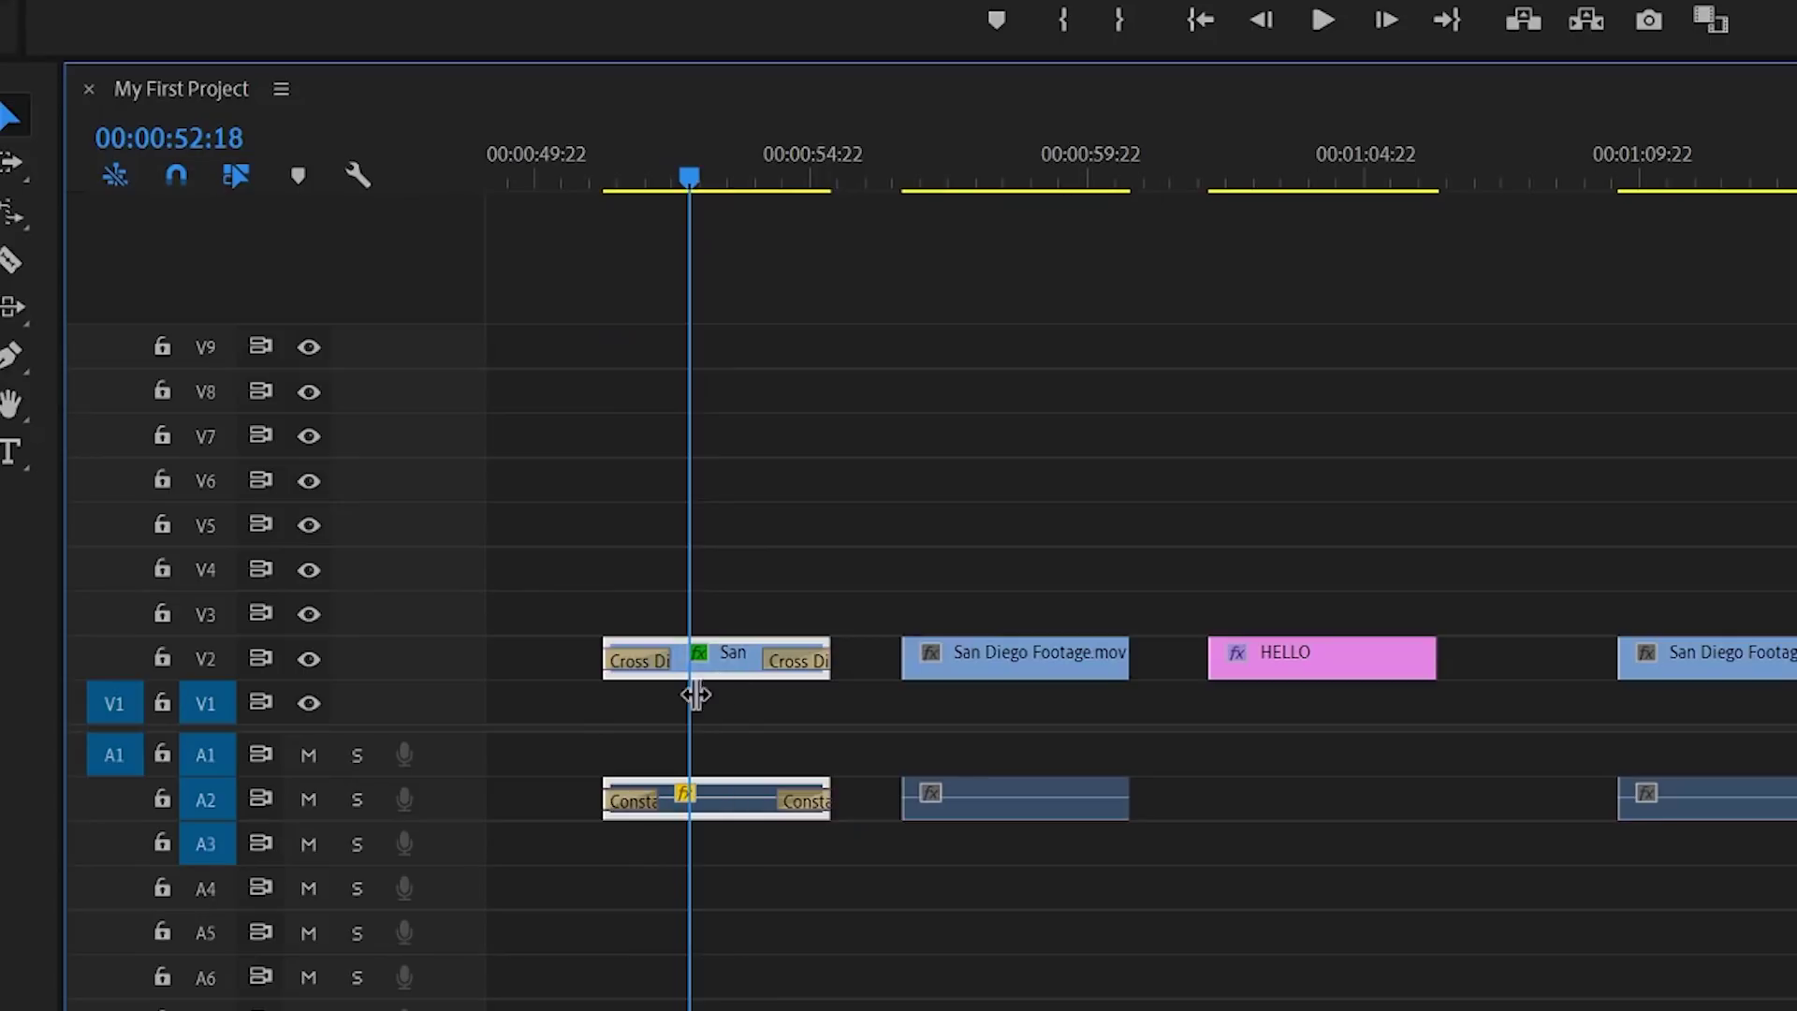
Step: Delete both audio fades again and apply the default transition to the audio clip's start only
left_click(634, 812)
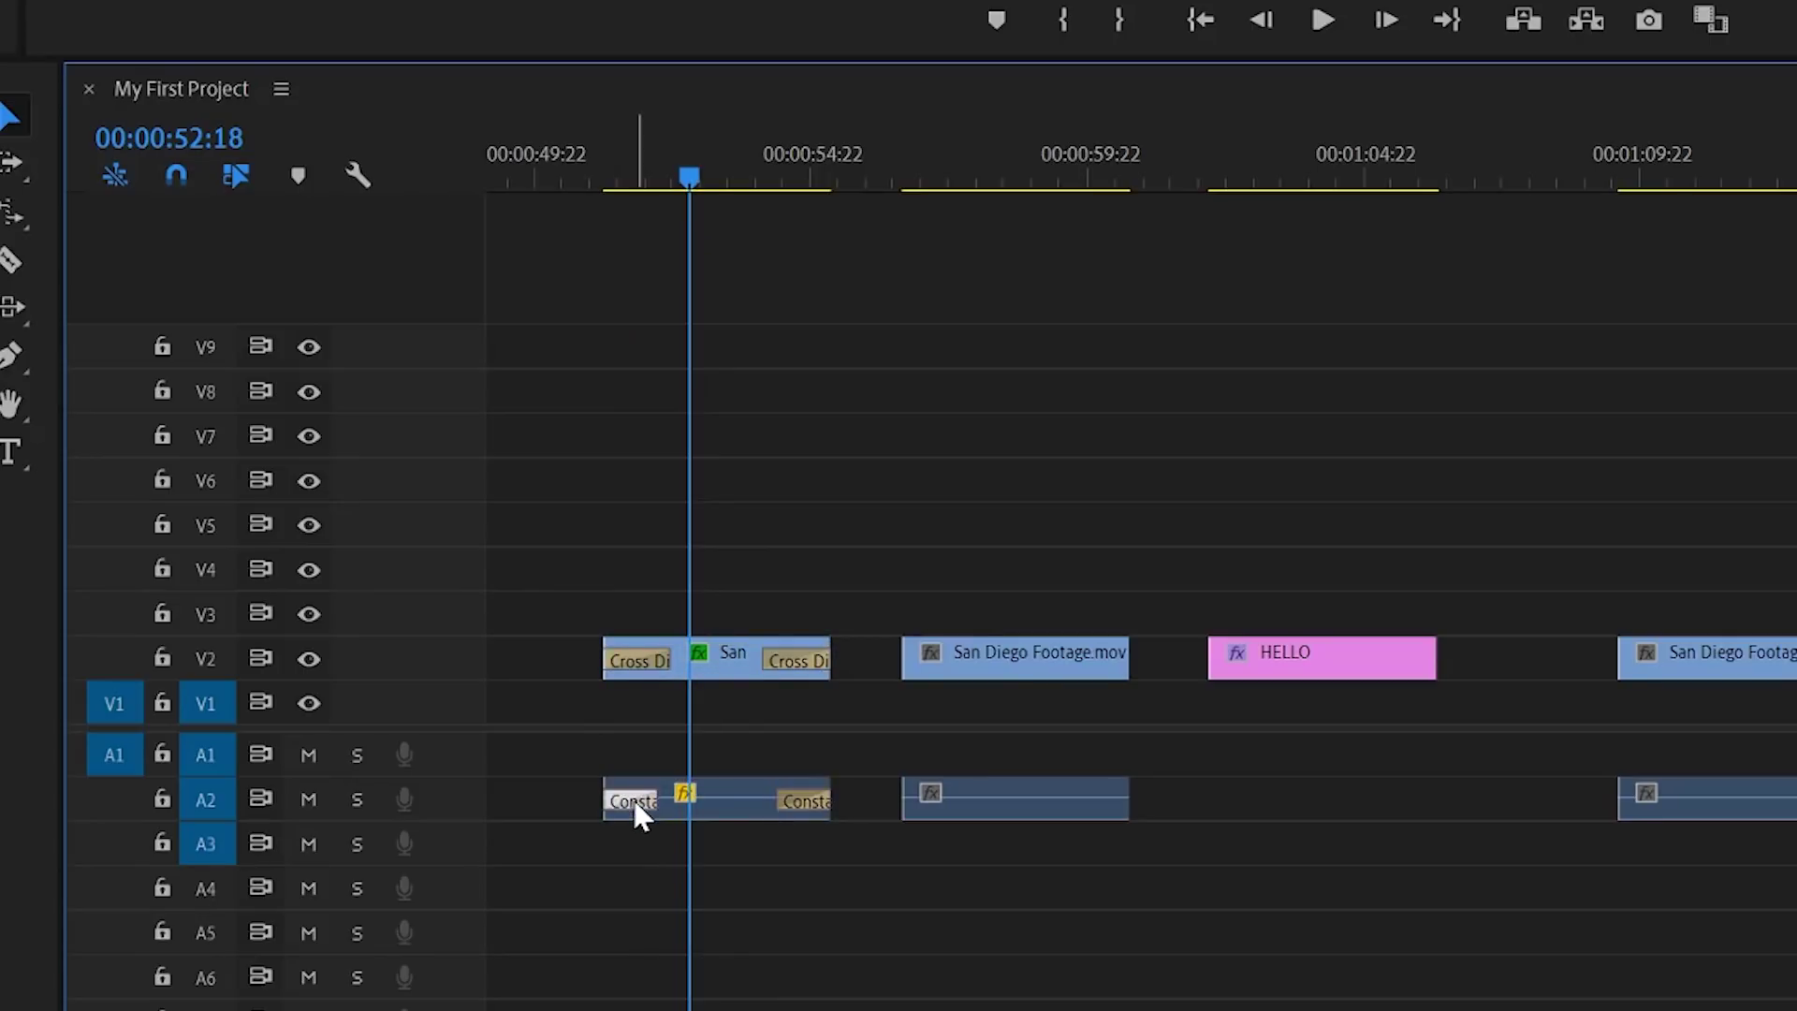
key("Delete")
left_click(807, 803)
key("Delete")
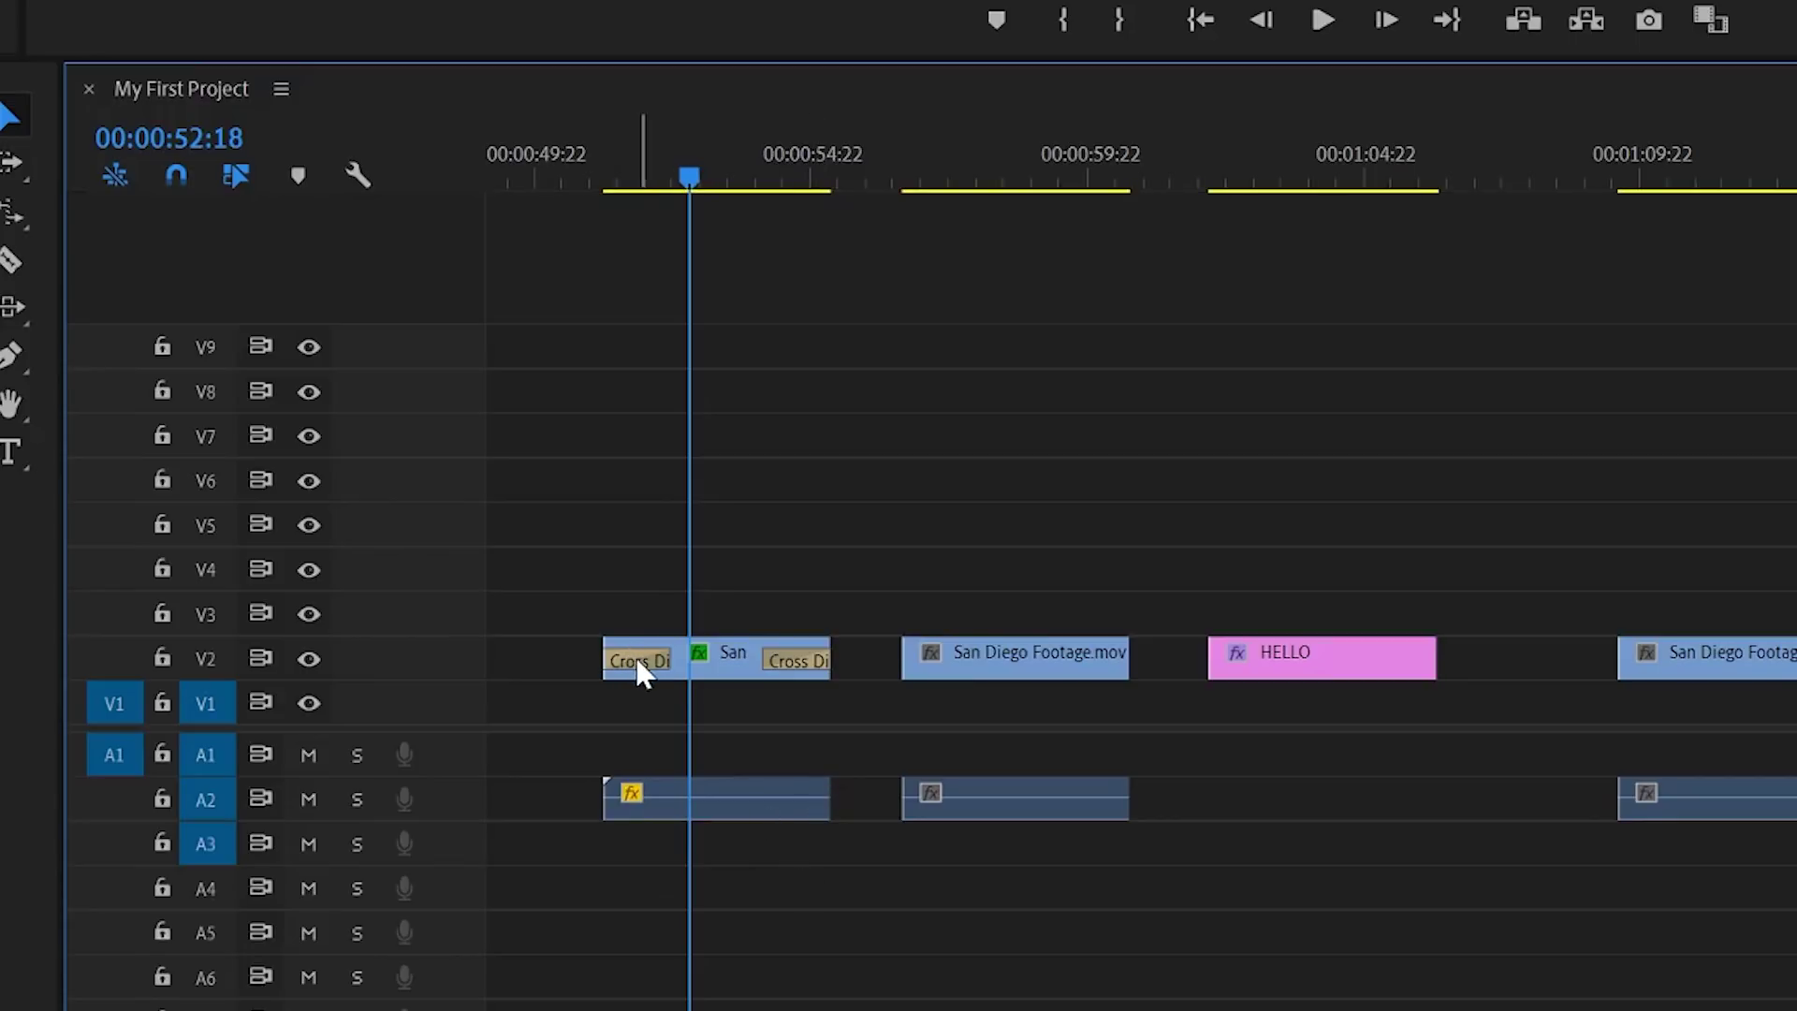
right_click(612, 794)
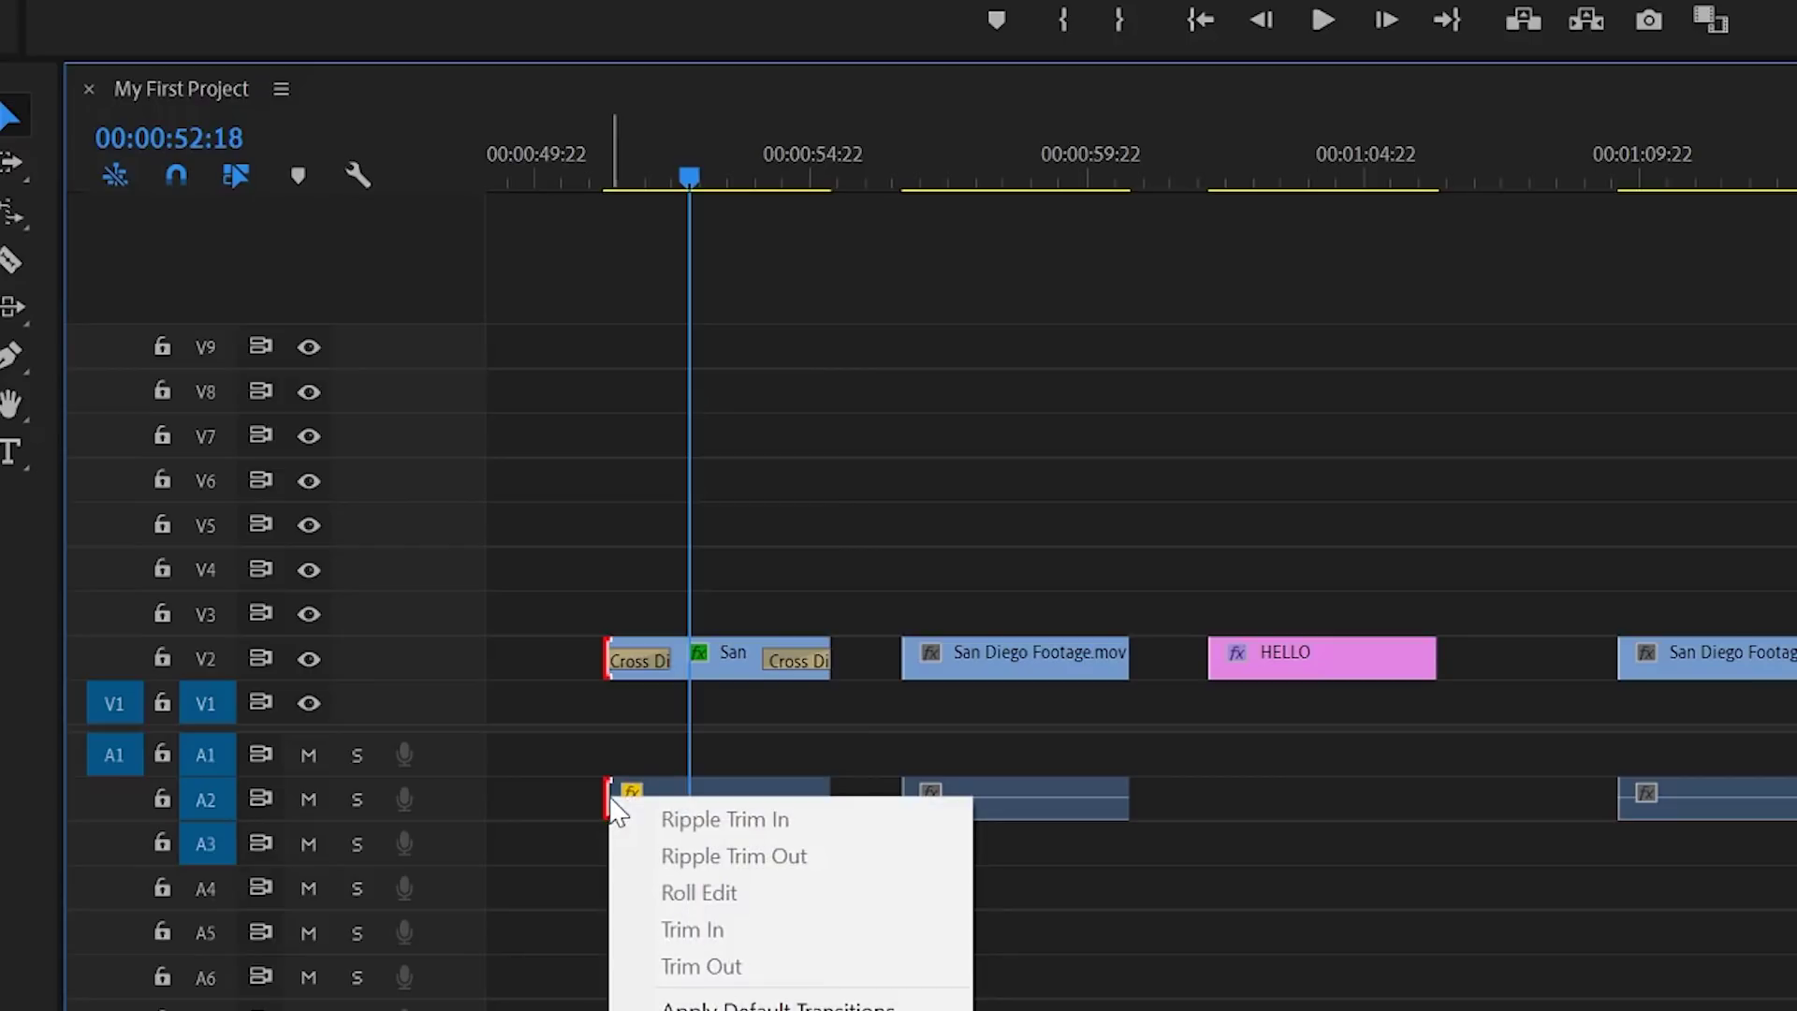
left_click(694, 1000)
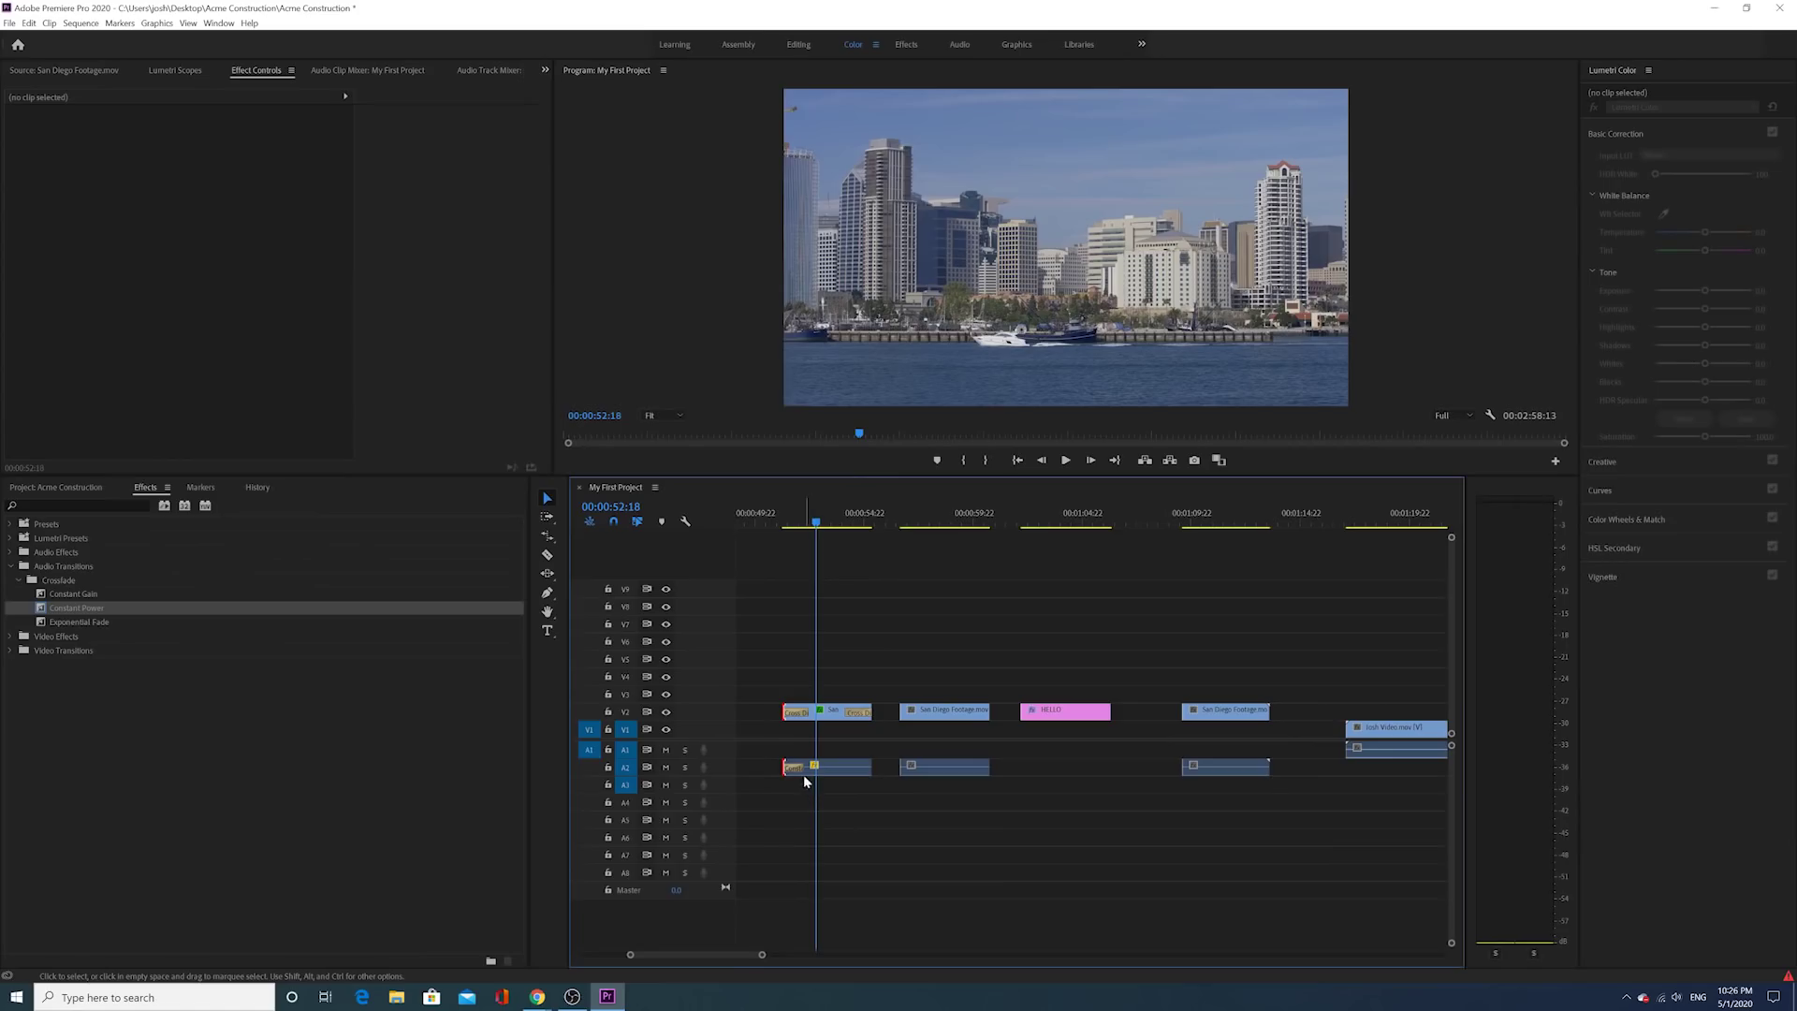
Step: Delete the start and end Cross Dissolves from the San Diego Footage clip on V2
left_click(638, 796)
left_click(797, 714)
key("Delete")
left_click(858, 714)
key("Delete")
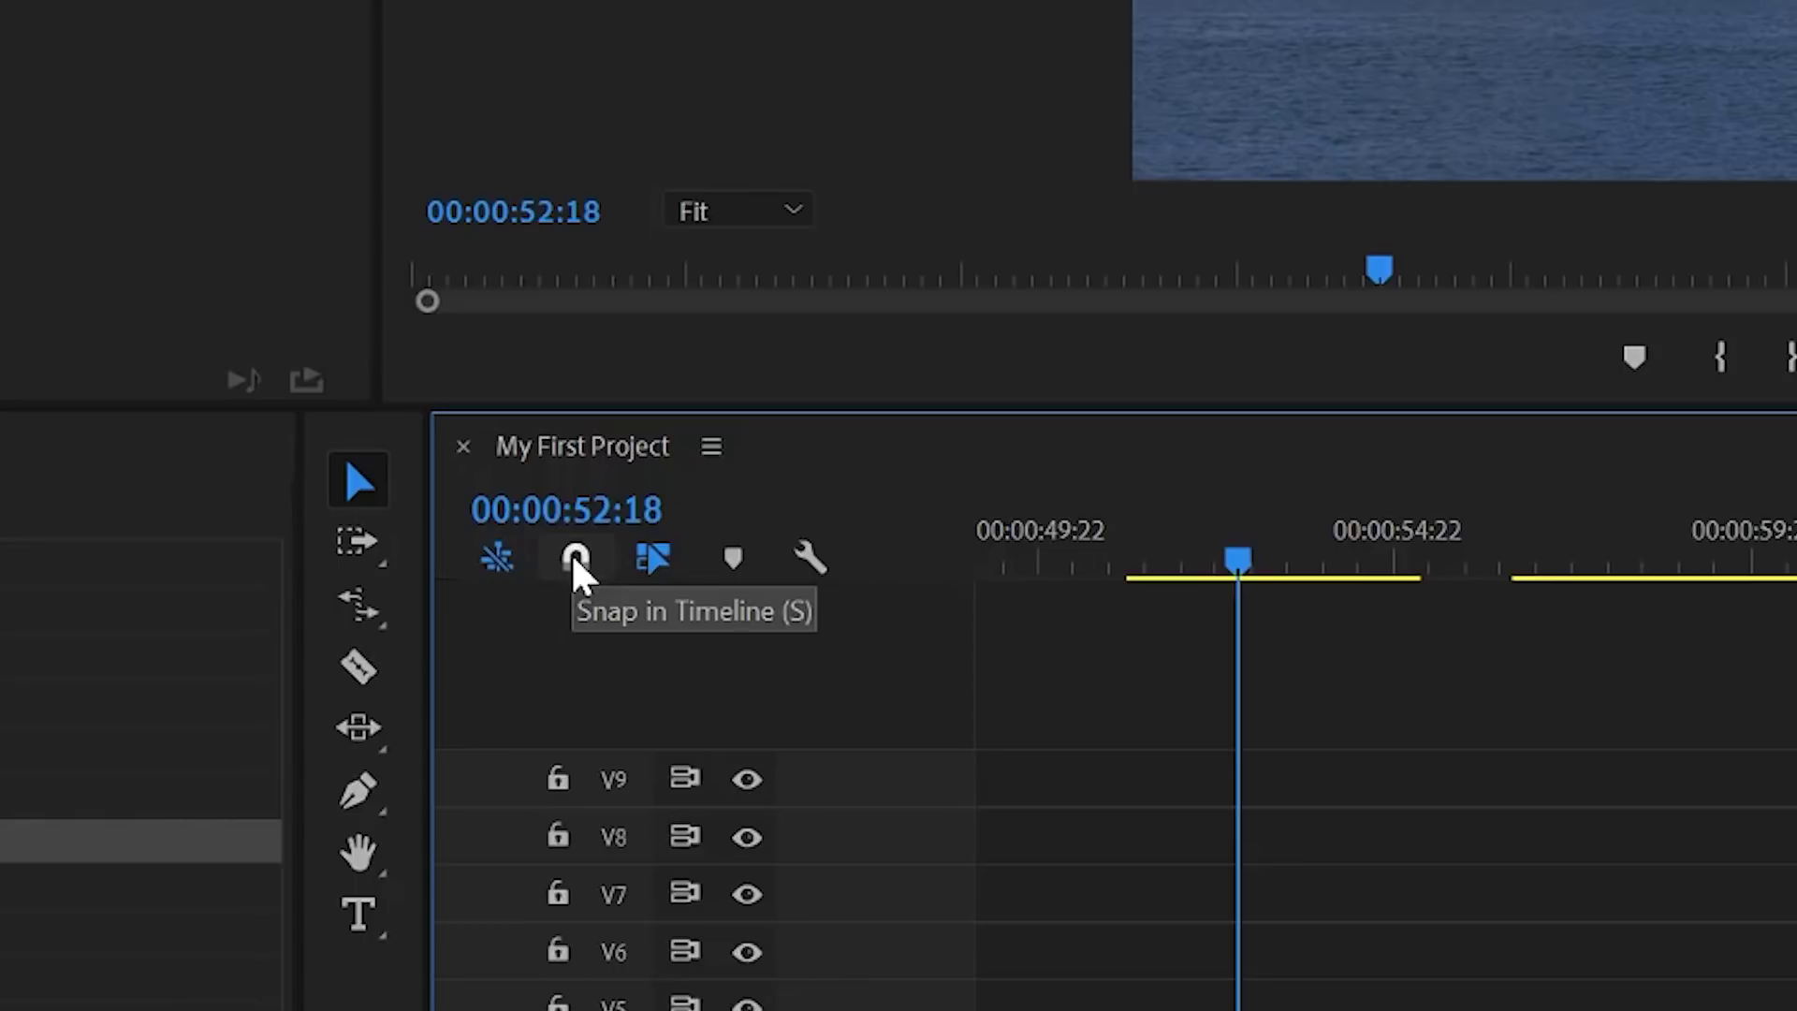
Step: Turn snapping off and nudge the San Diego clip a few frames, zooming the timeline in for precision
left_click(574, 558)
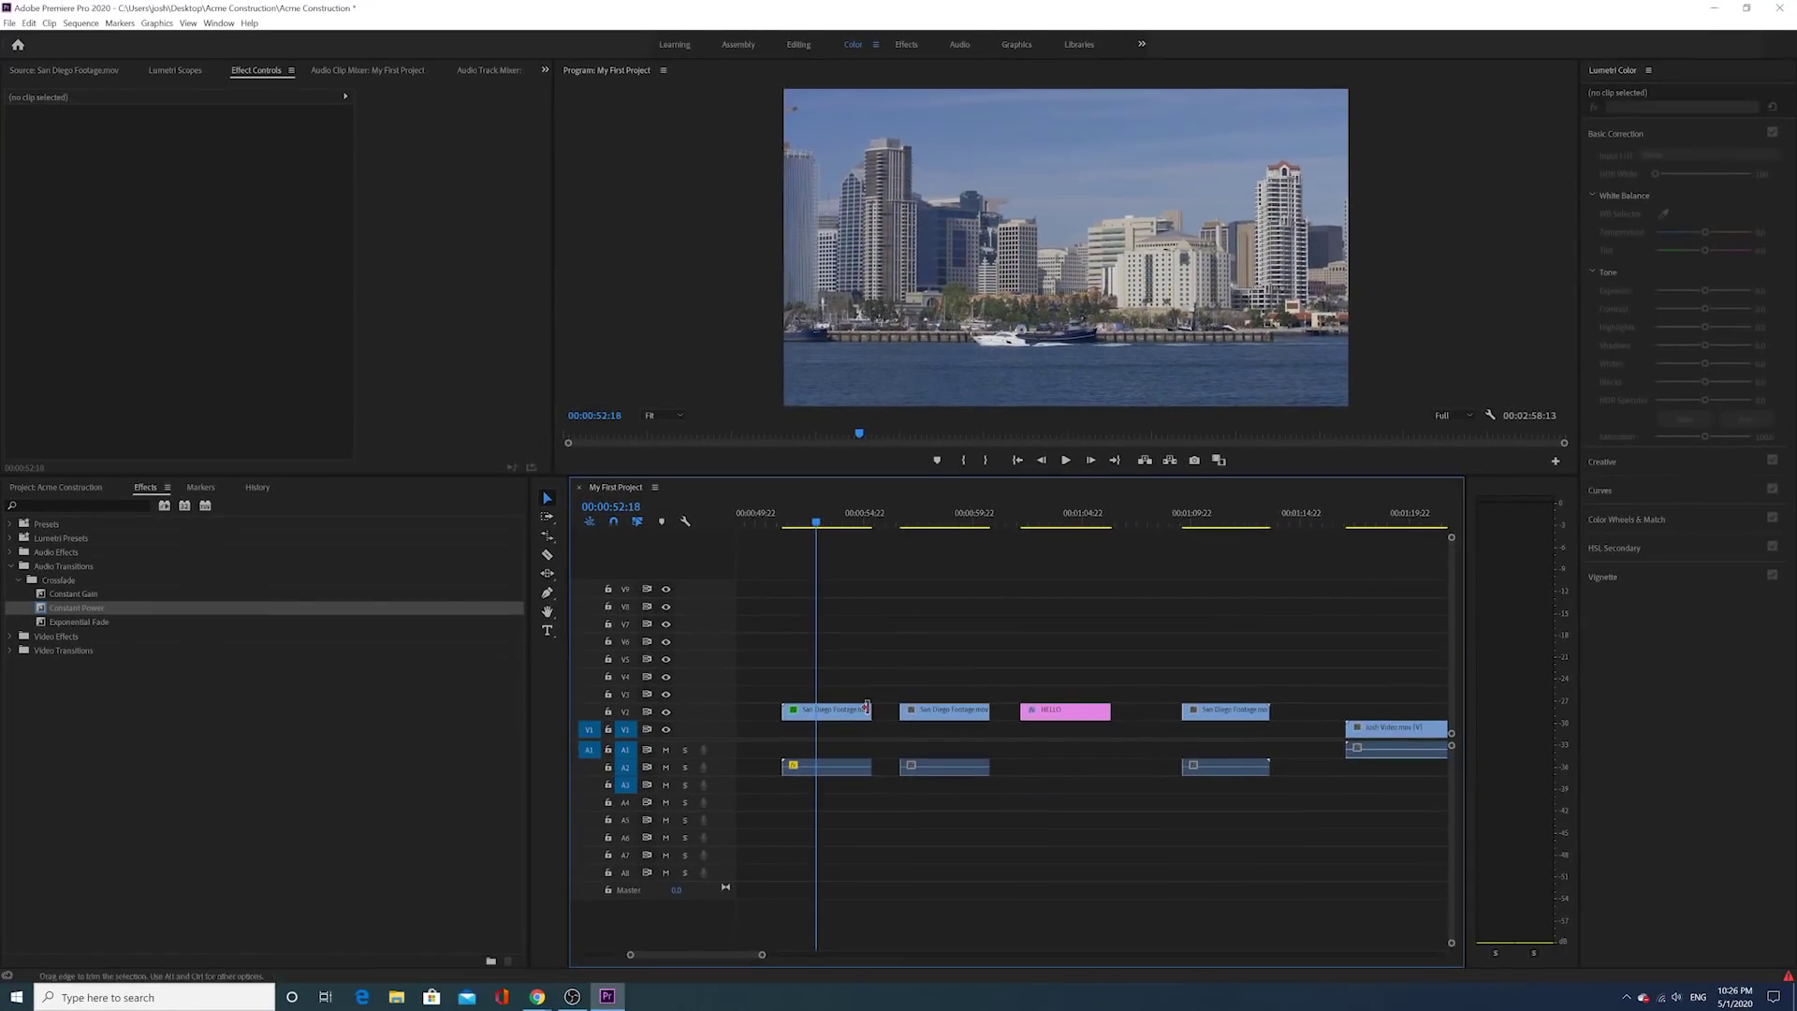
left_click_drag(1143, 962, 1050, 957)
left_click_drag(821, 711, 889, 726)
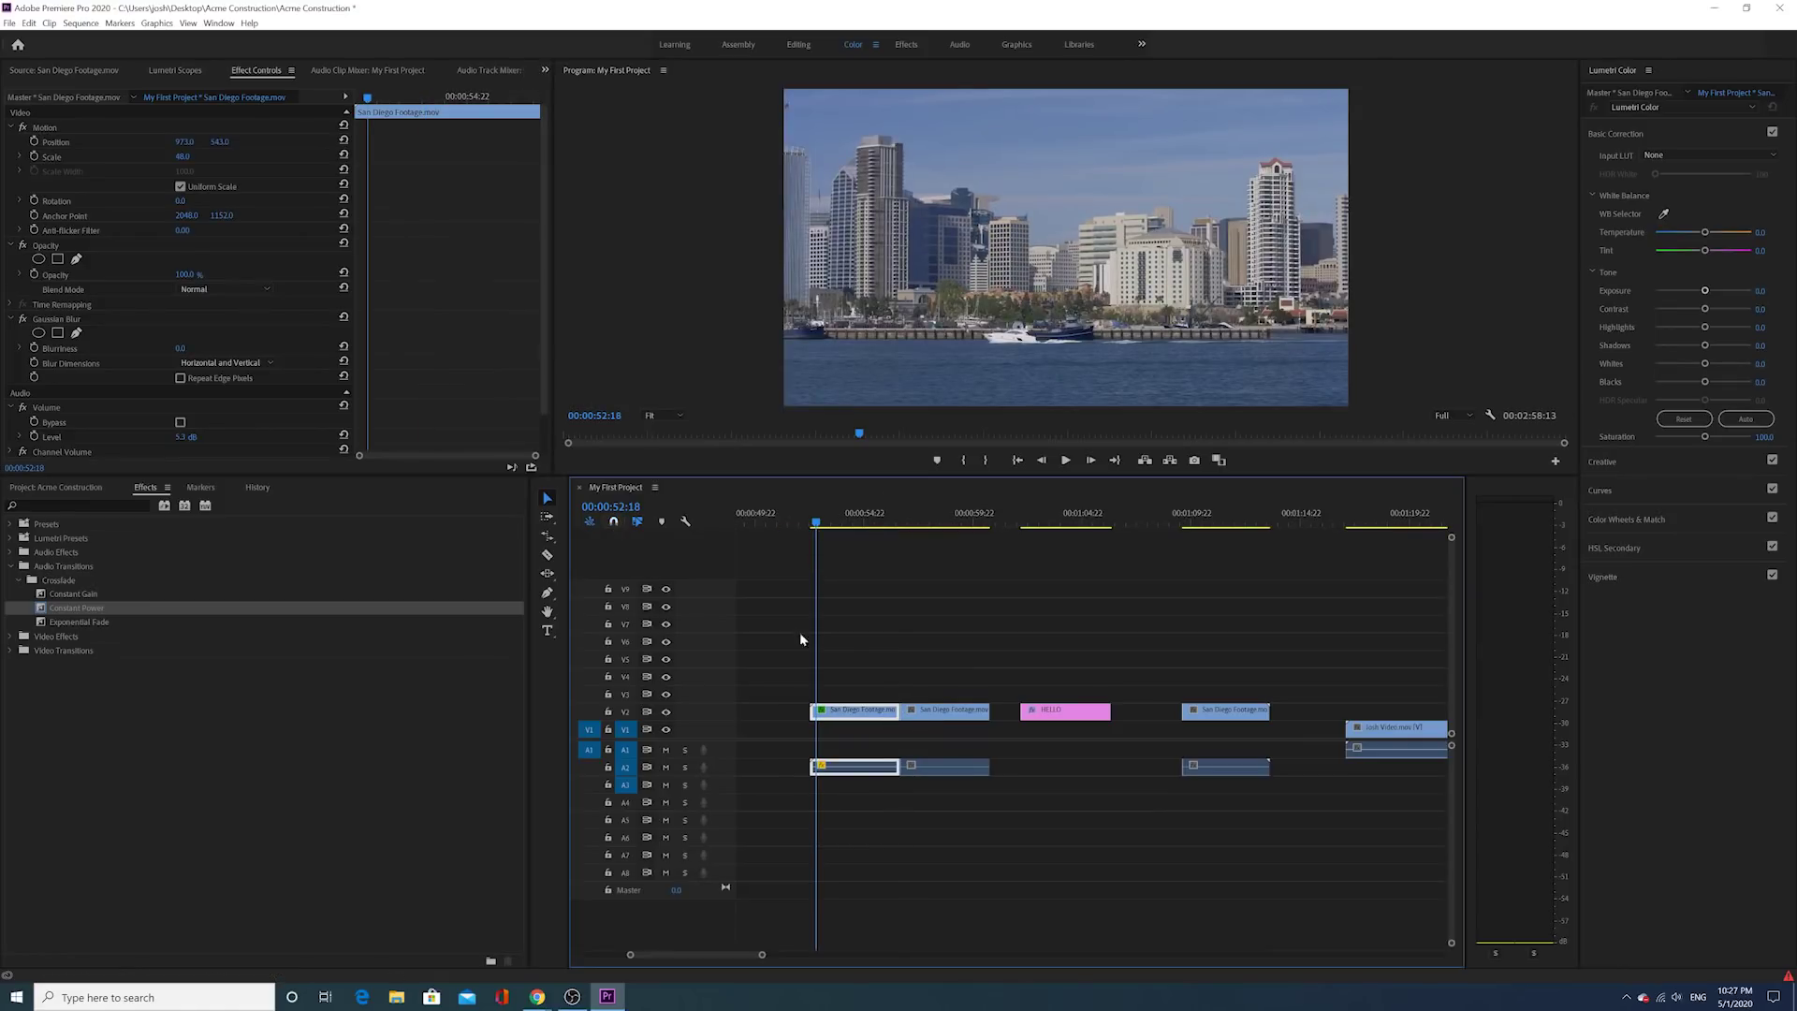
mouse_move(889, 716)
left_mouse_down()
mouse_move(906, 723)
mouse_move(890, 717)
left_mouse_up()
left_click_drag(765, 955, 713, 955)
left_click_drag(1043, 713, 1034, 711)
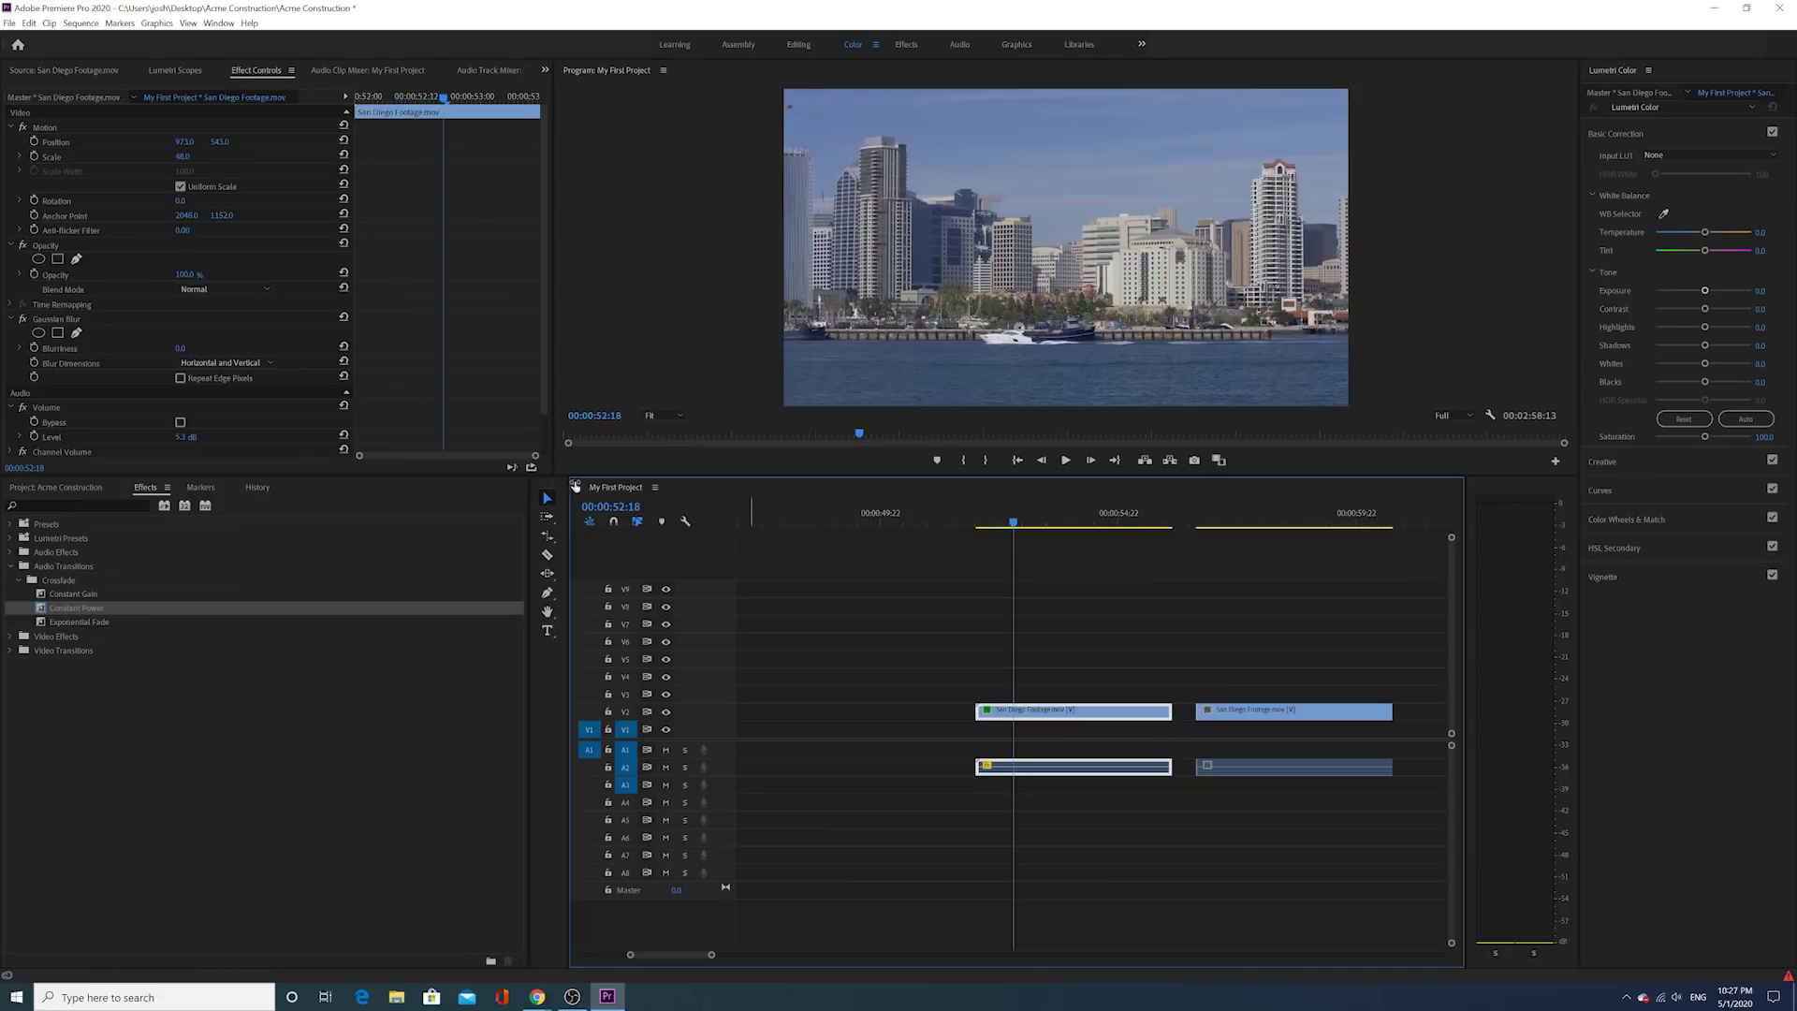
Step: Toggle snapping and shift the San Diego clip 12 frames later, trimming 9 frames off its end
left_click(614, 522)
mouse_move(1034, 715)
left_mouse_down()
mouse_move(1022, 704)
mouse_move(1048, 713)
left_mouse_up()
mouse_move(1194, 716)
left_mouse_down()
mouse_move(1167, 719)
mouse_move(1194, 719)
left_mouse_up()
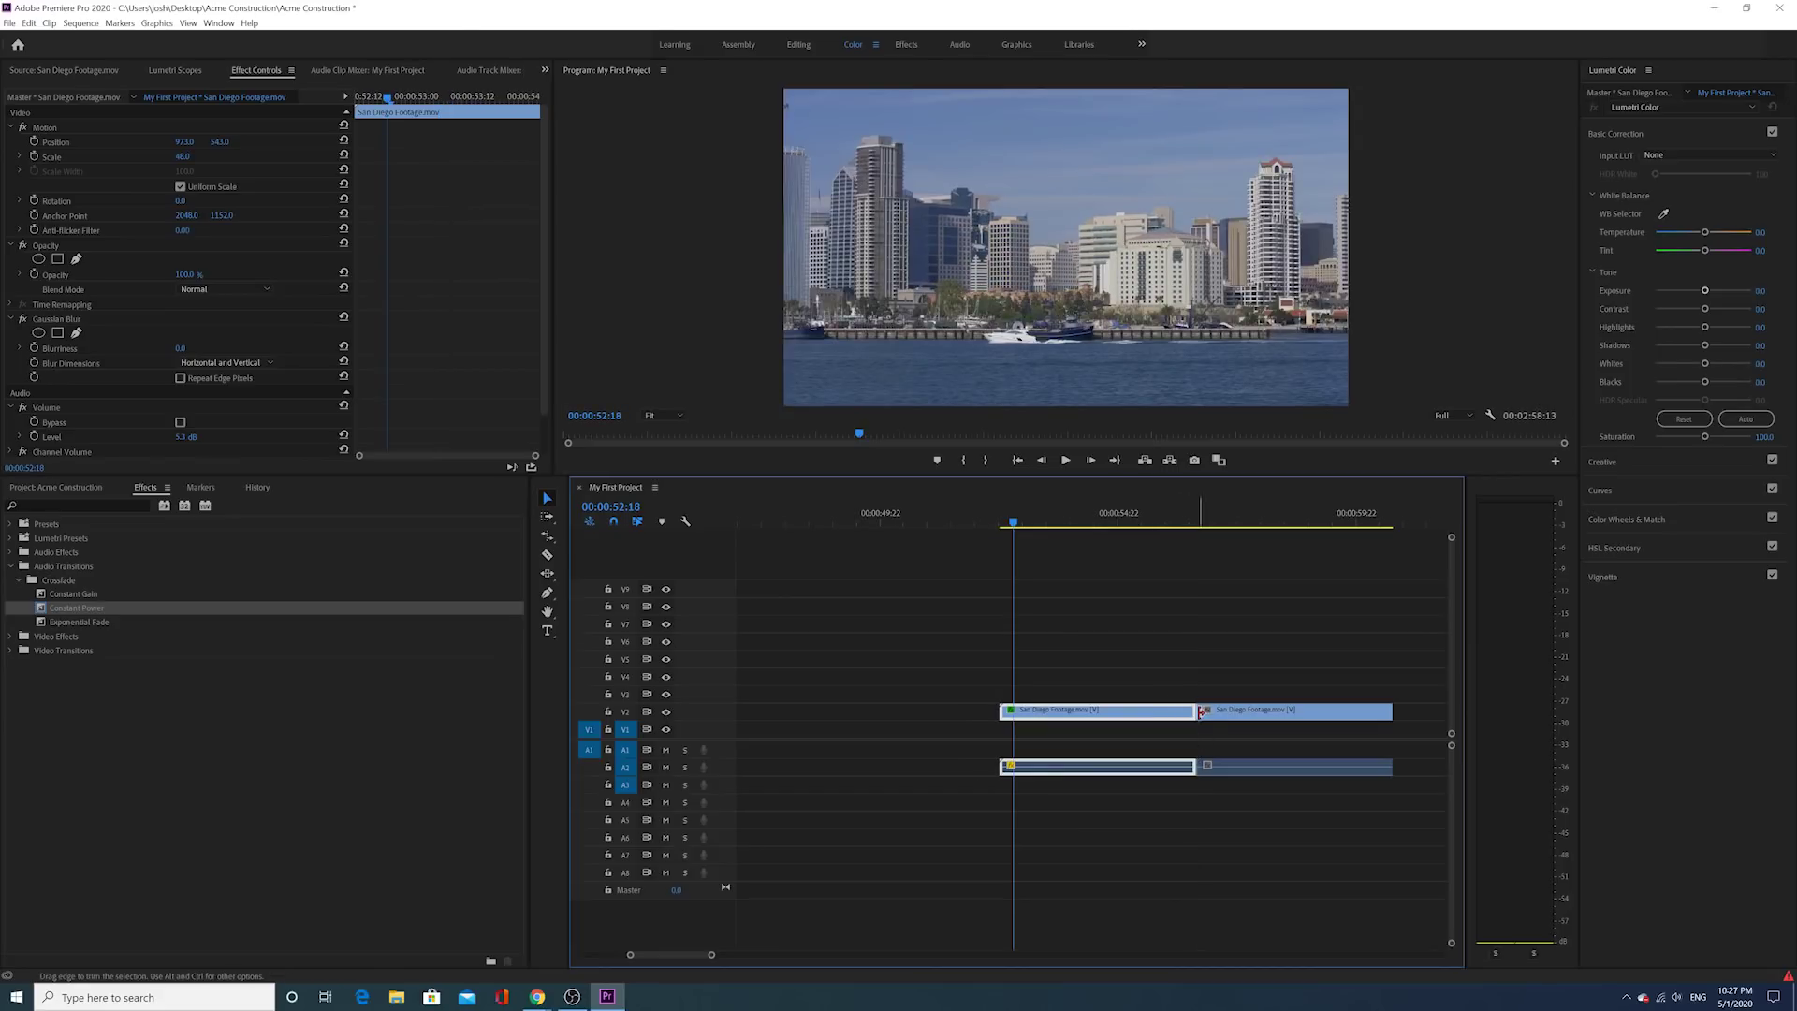
Step: Zoom the timeline out and marquee-select every clip in the sequence
scroll(1178, 742, "down", 1)
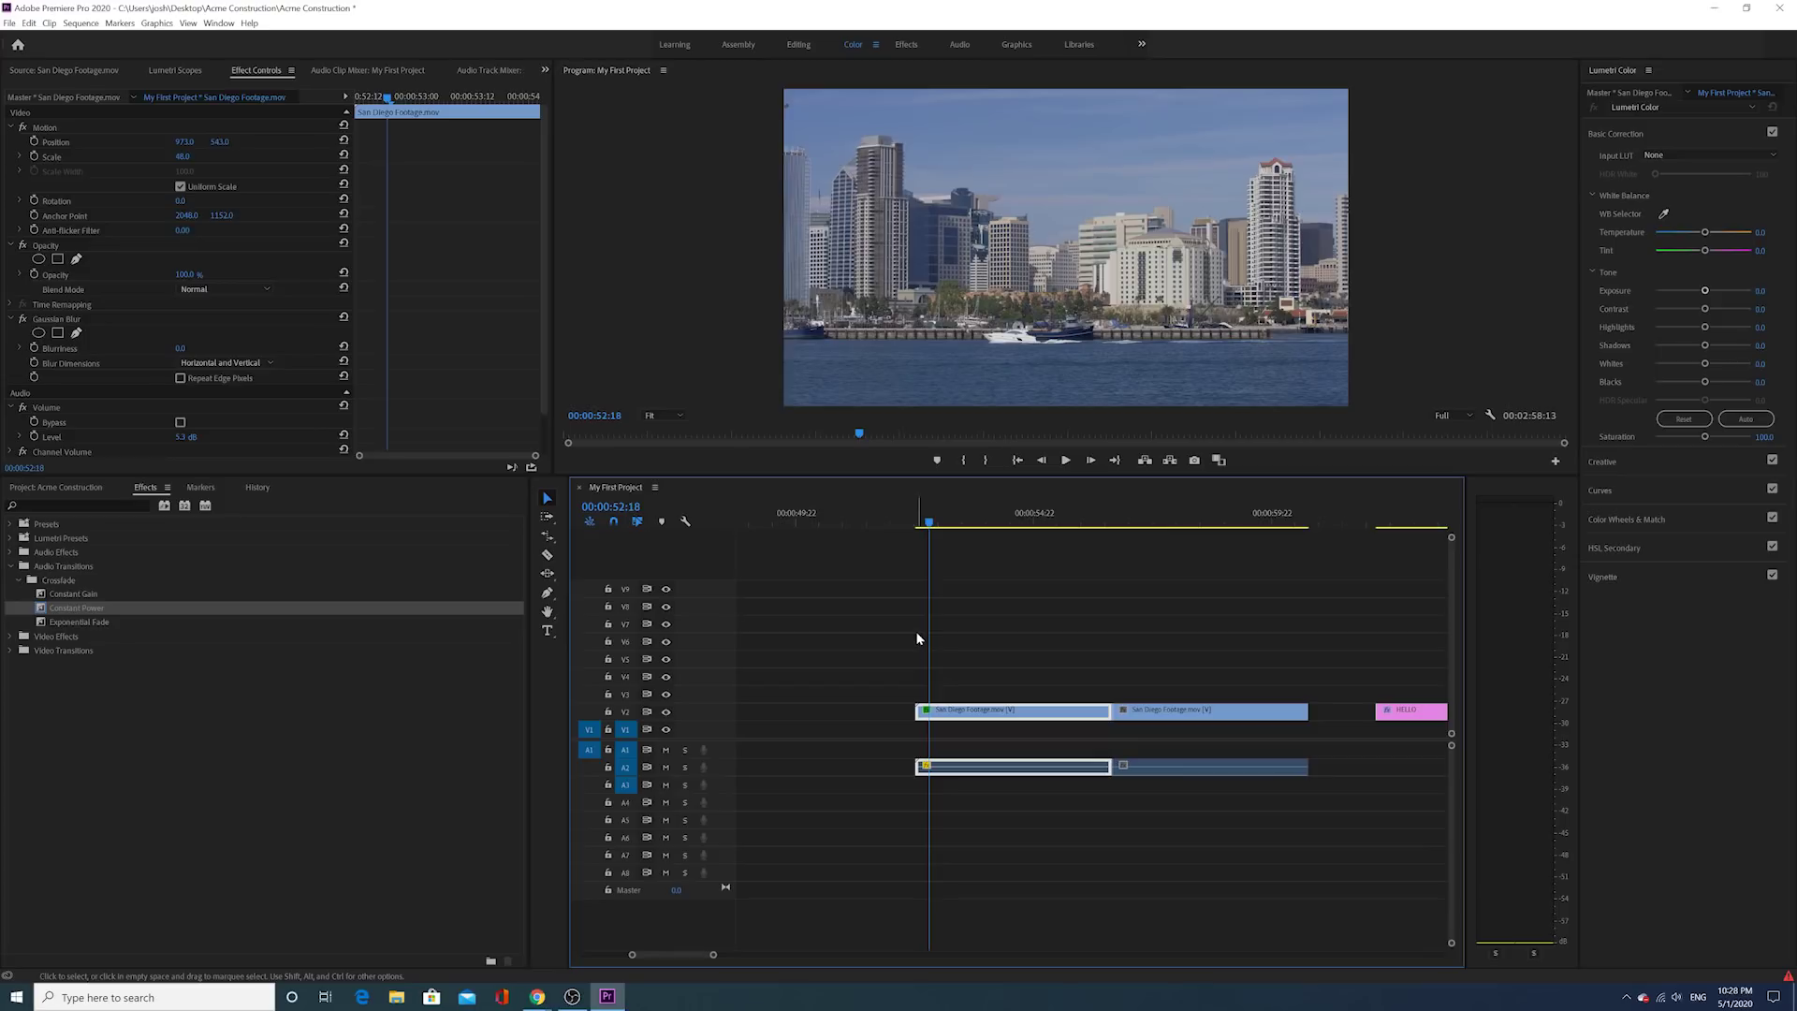
left_click_drag(717, 955, 947, 957)
left_click_drag(778, 593, 1128, 872)
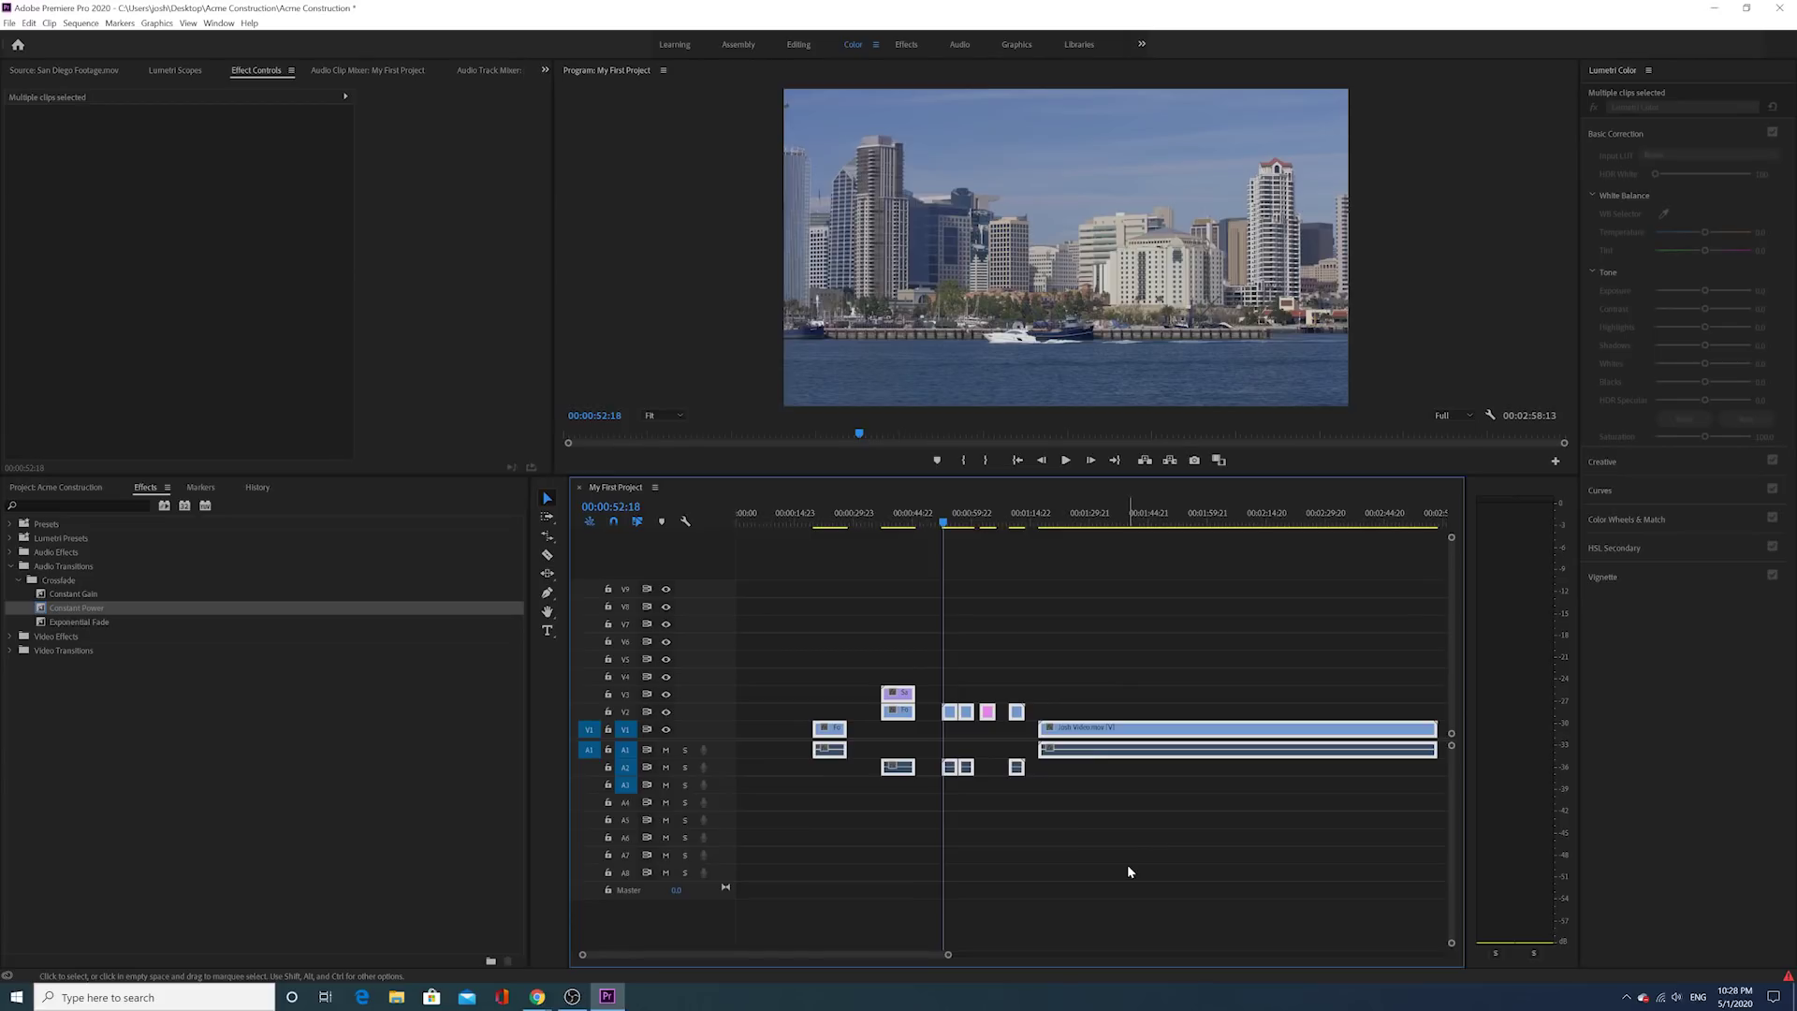
Step: Delete all selected clips from the sequence and expand the Clips bin in the Project panel
key("Delete")
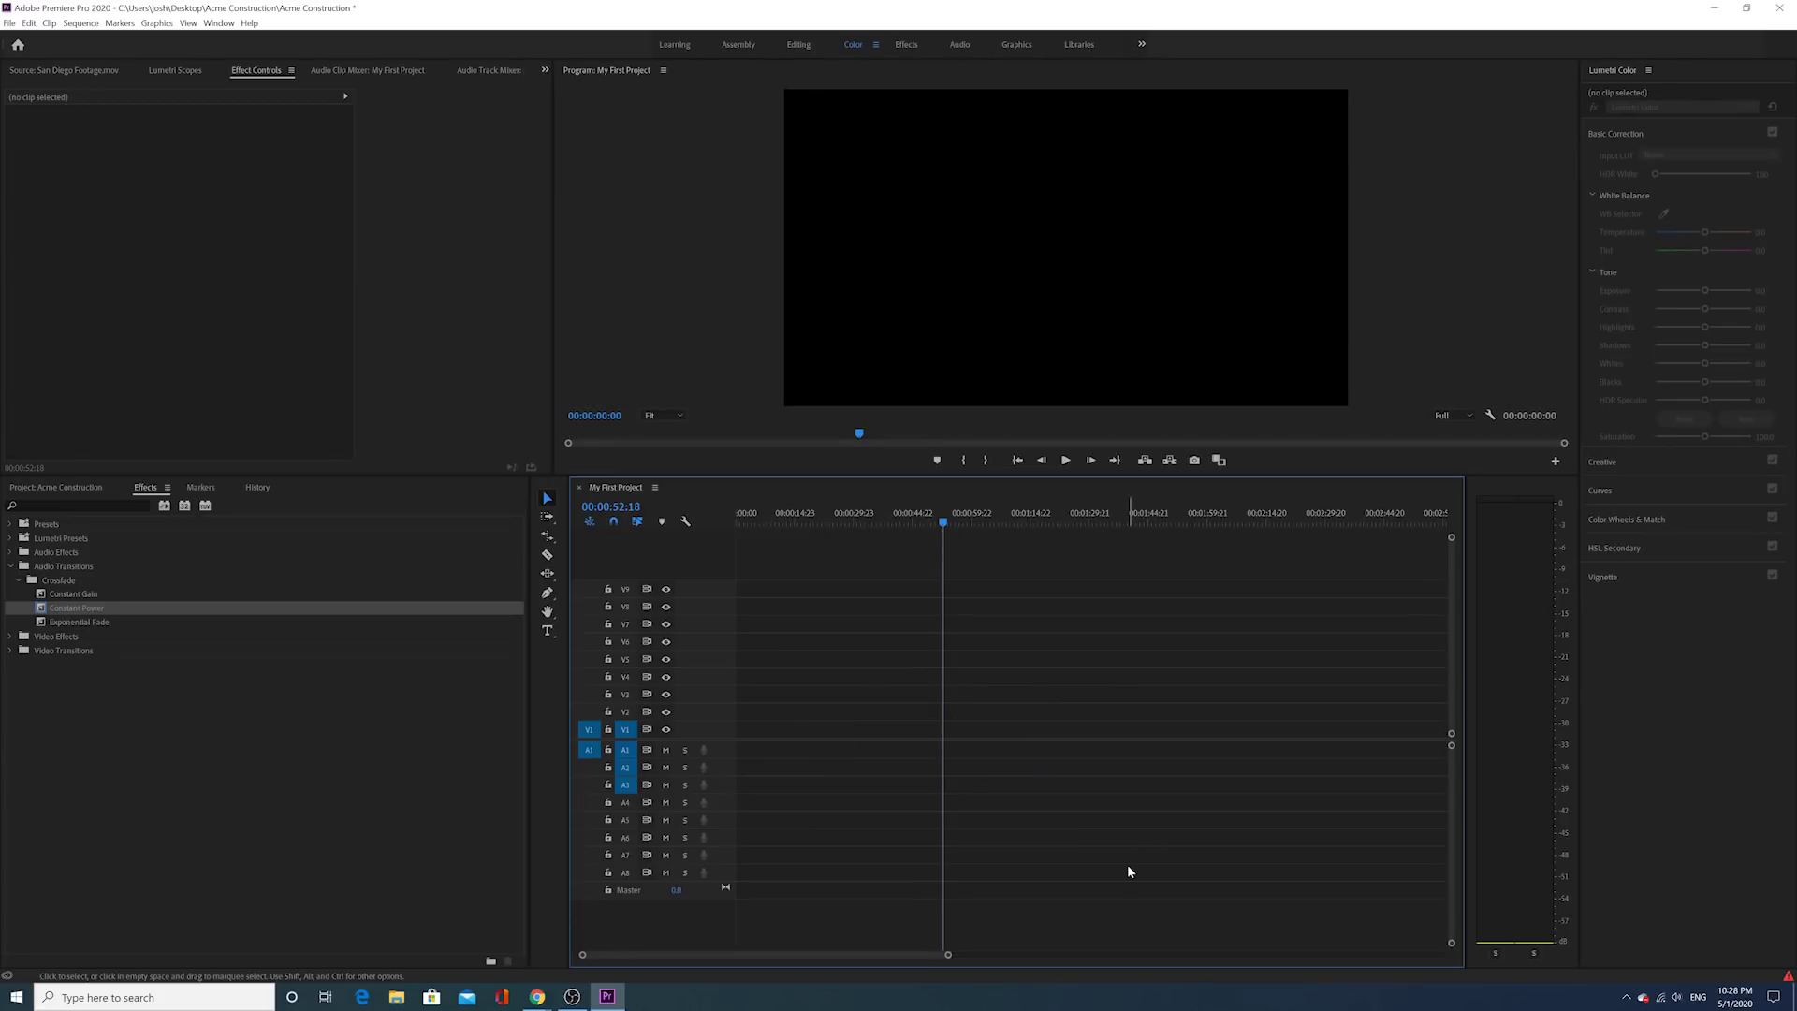
left_click(93, 488)
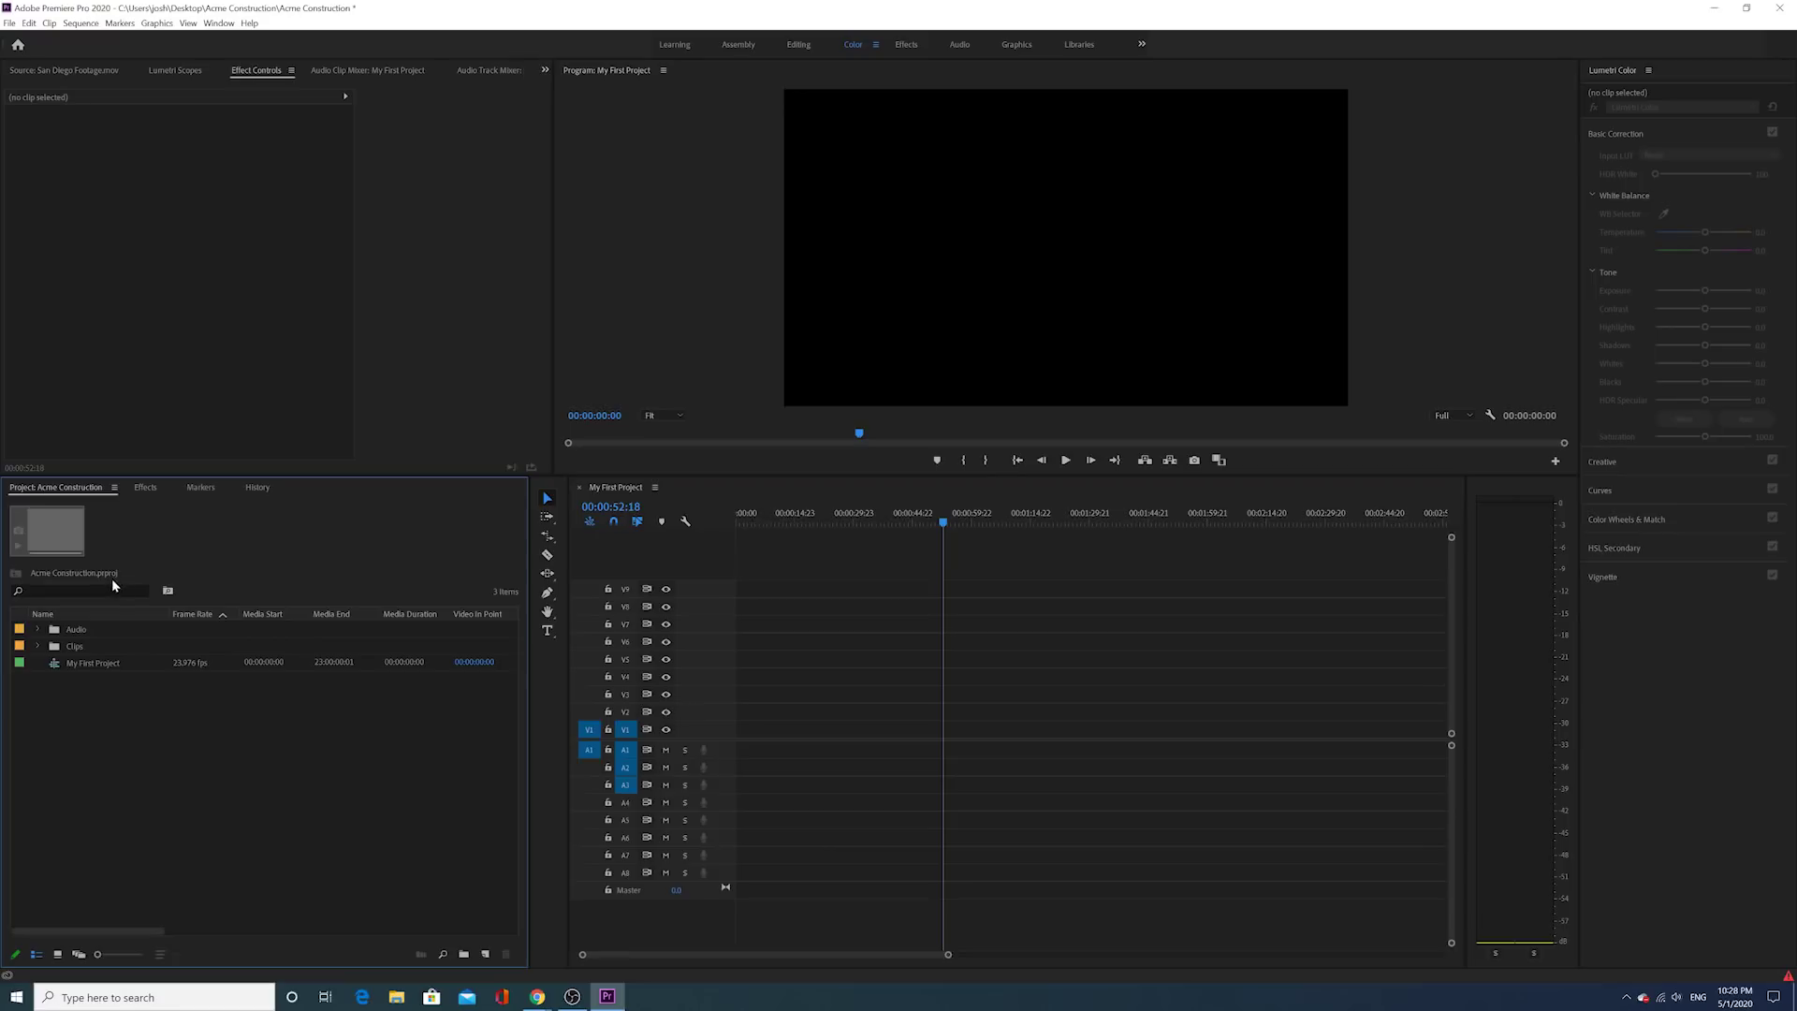
left_click(37, 646)
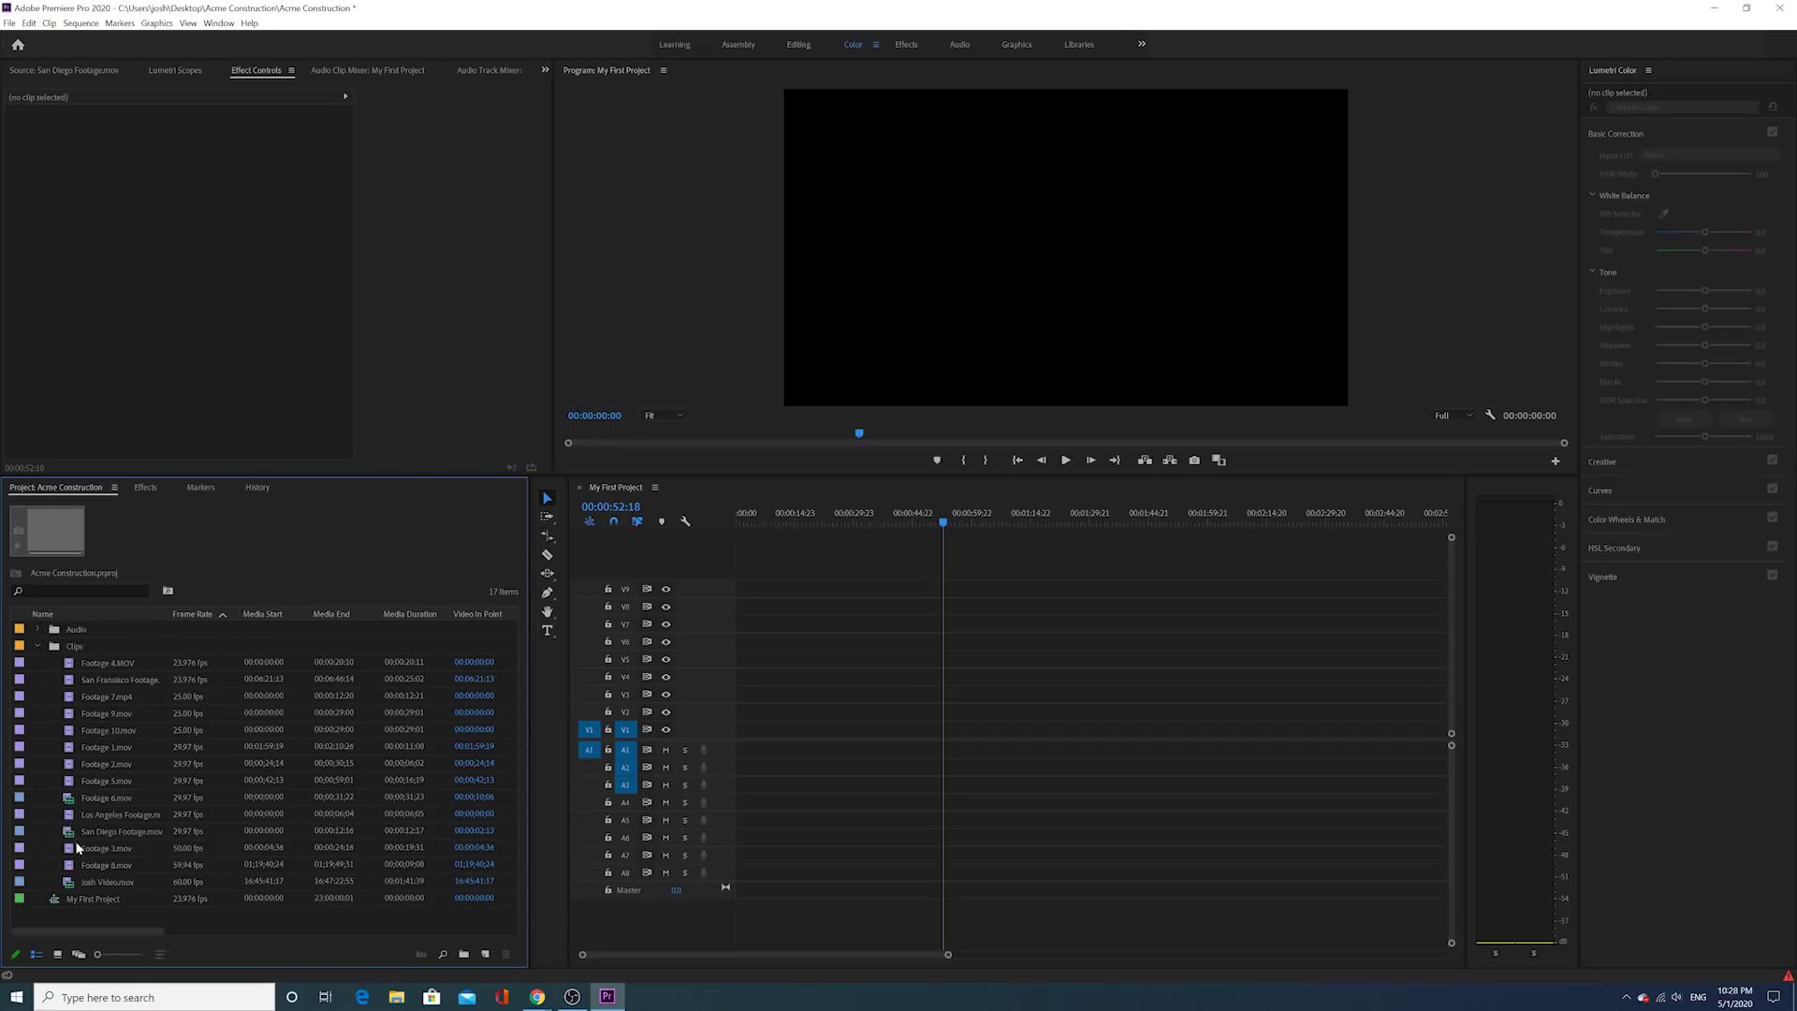
Step: Play Josh Video.mov in the Source monitor, with the speaker volume set to 69
left_click(74, 882)
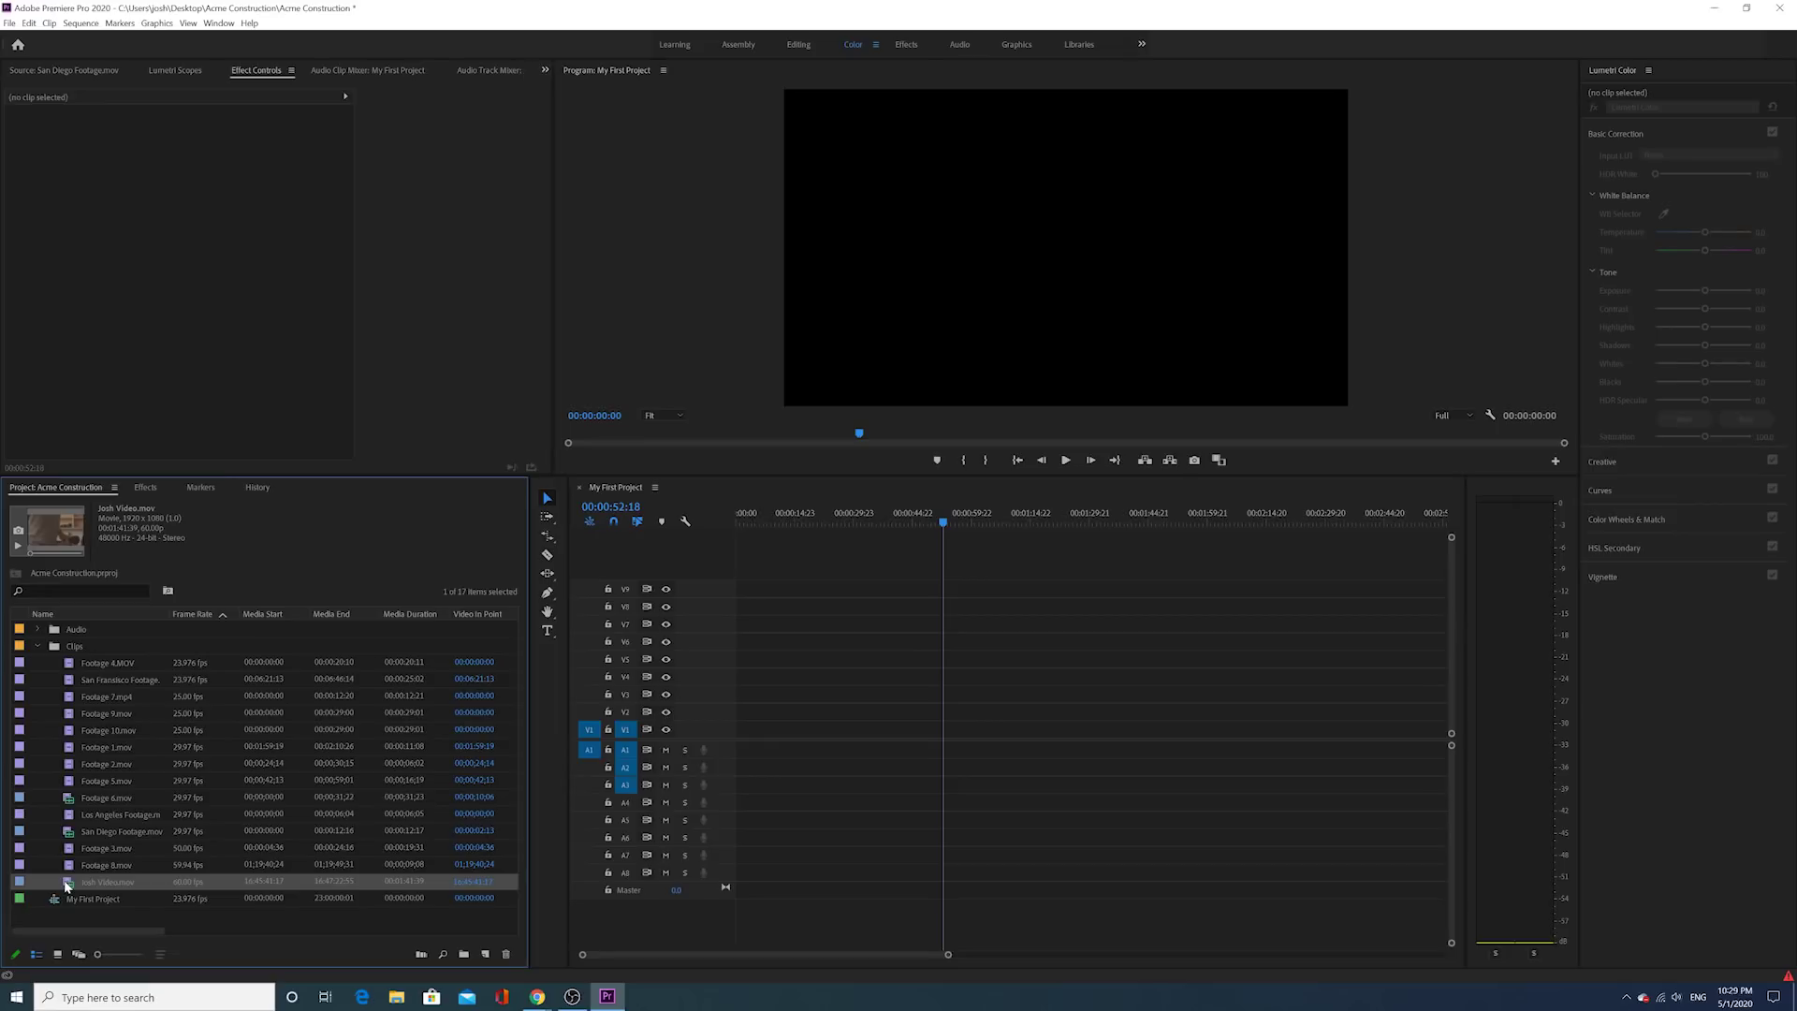
double_click(66, 883)
left_click_drag(33, 424, 42, 433)
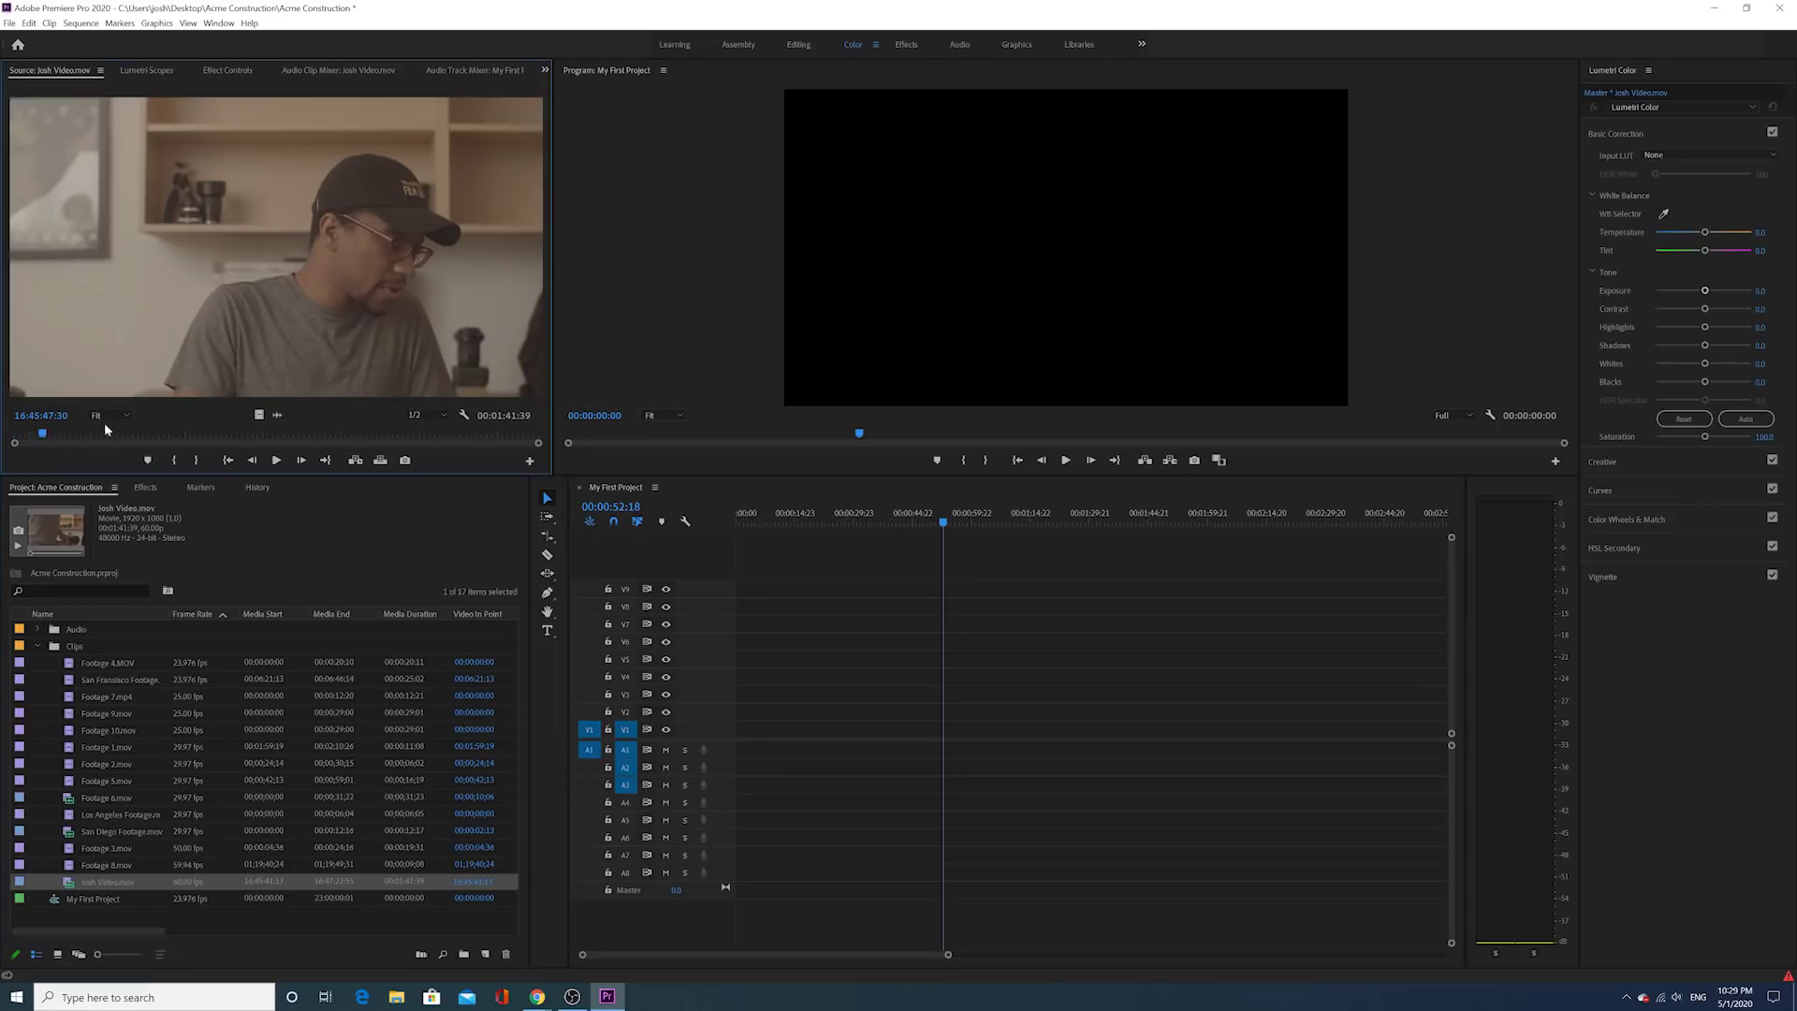
left_click(276, 460)
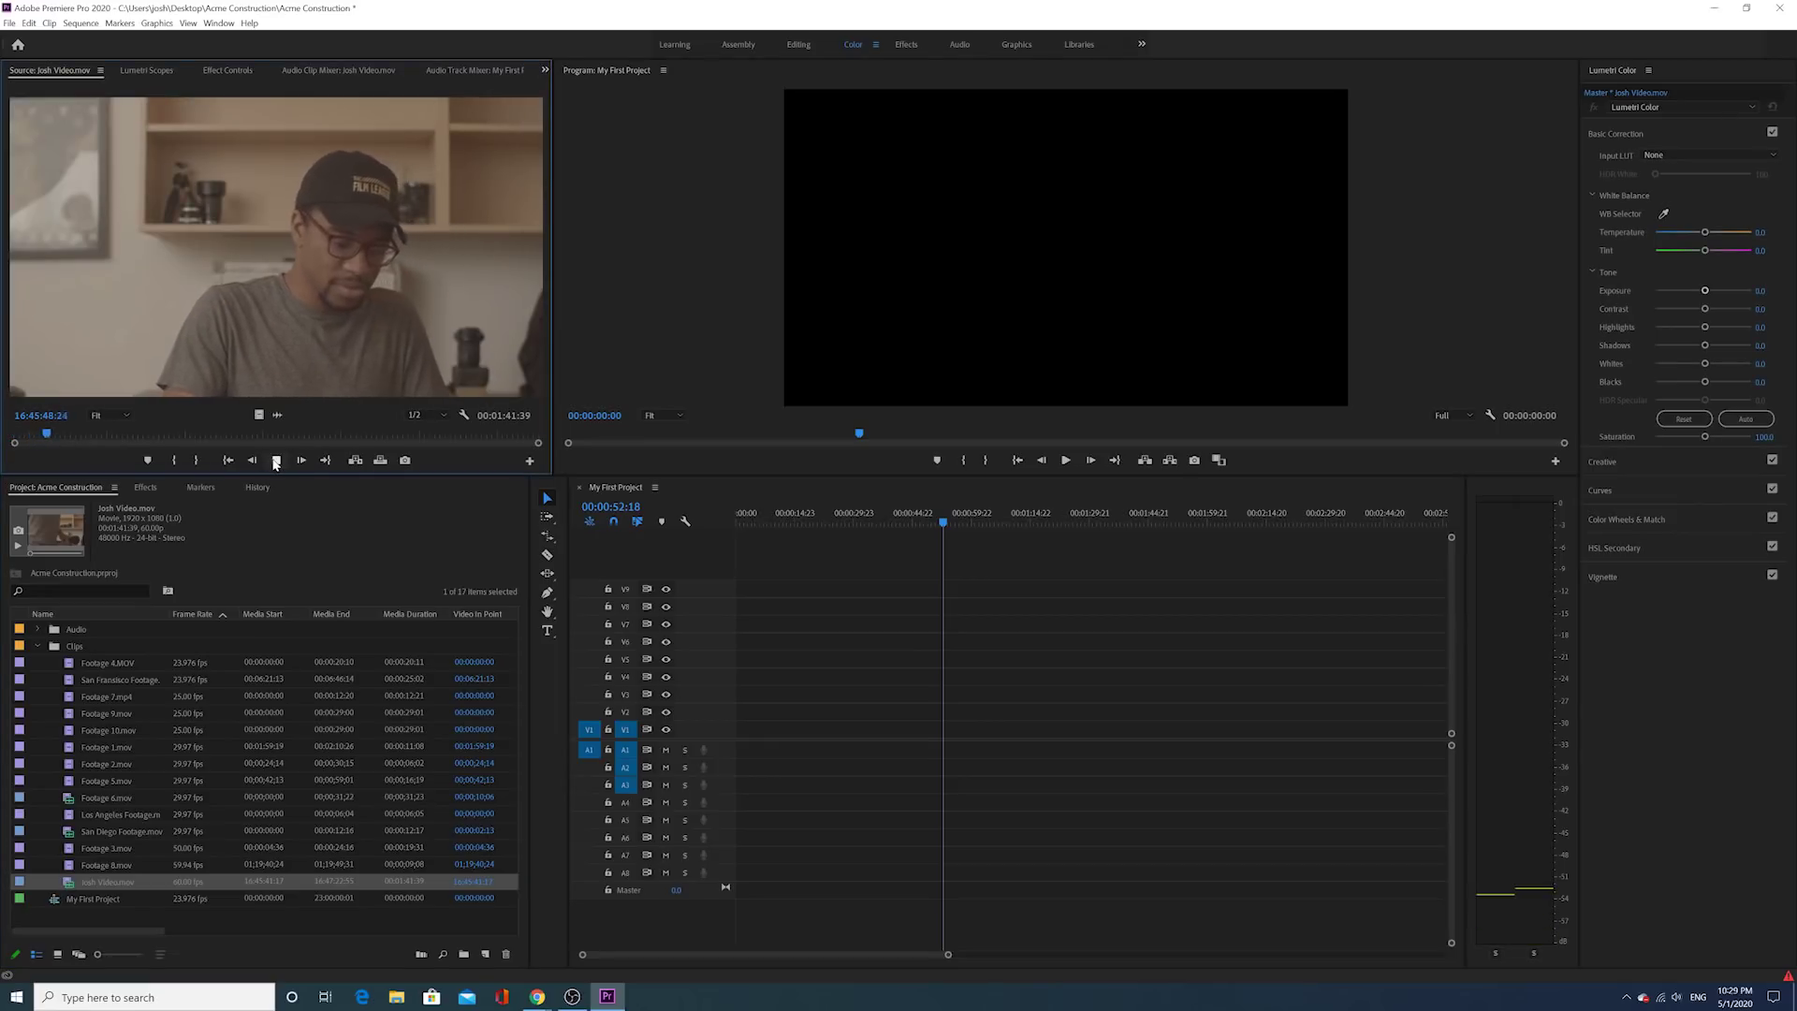
left_click(1676, 997)
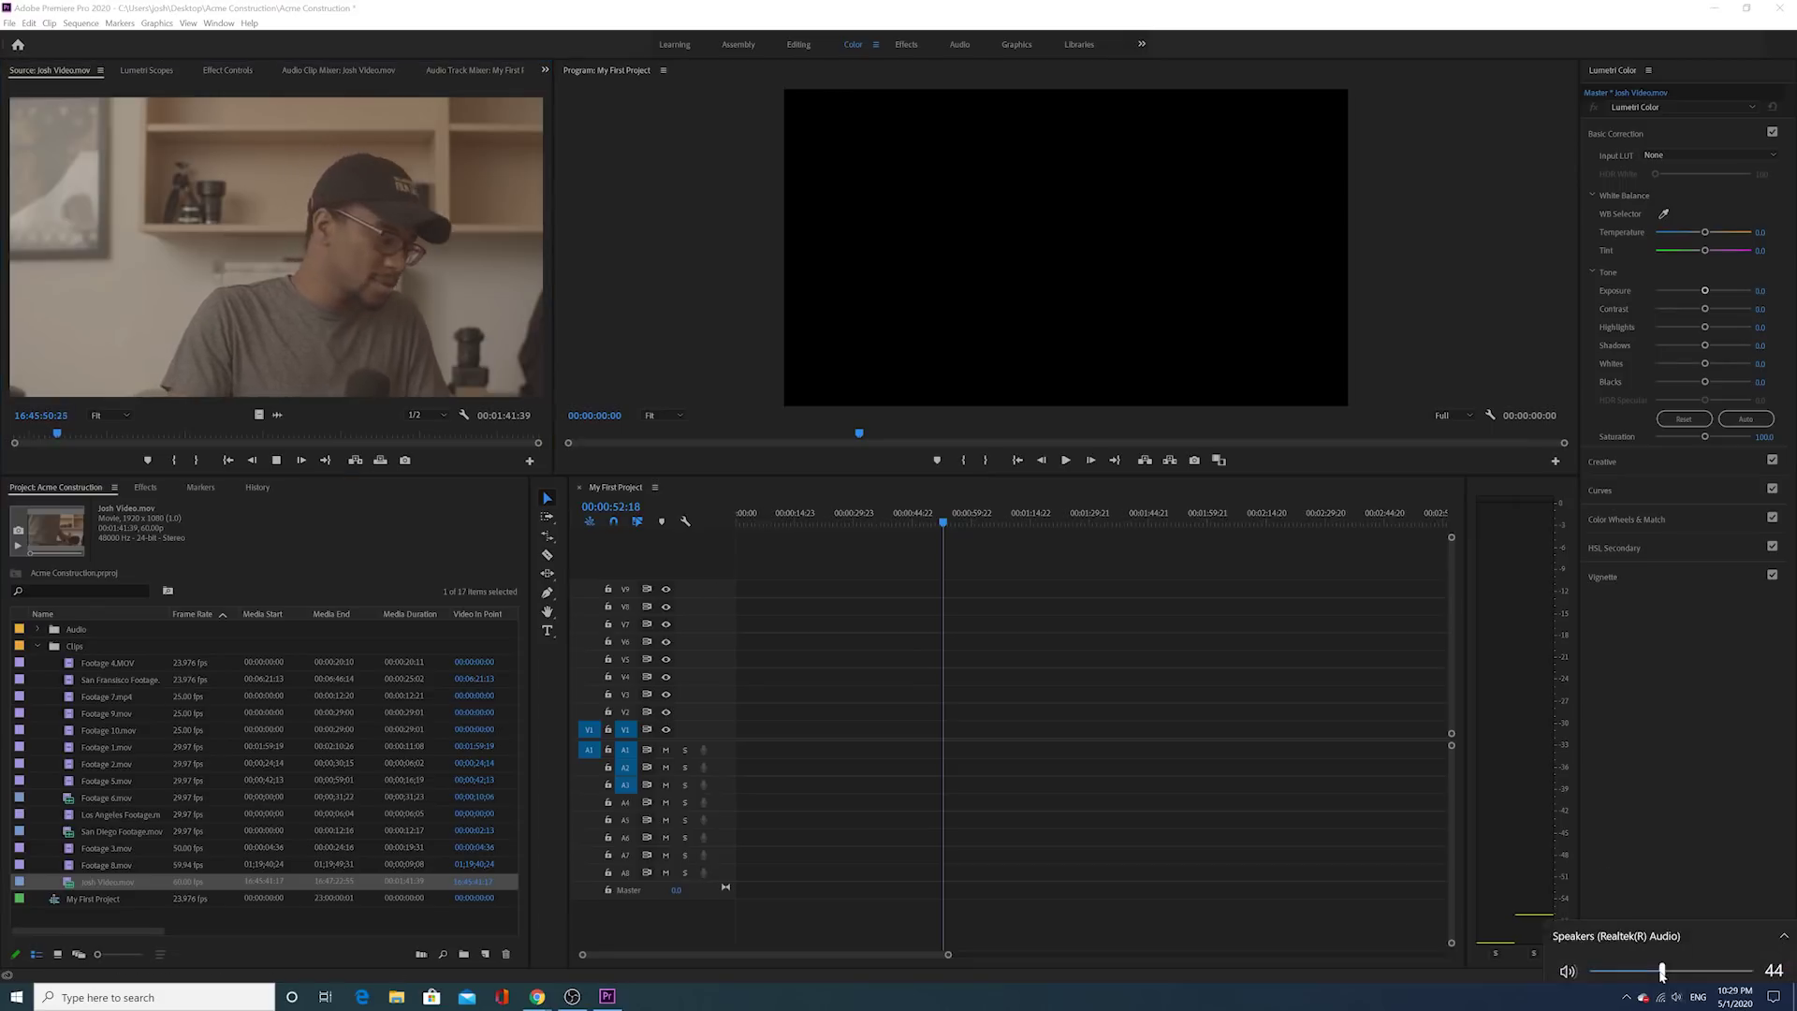
left_click(1702, 963)
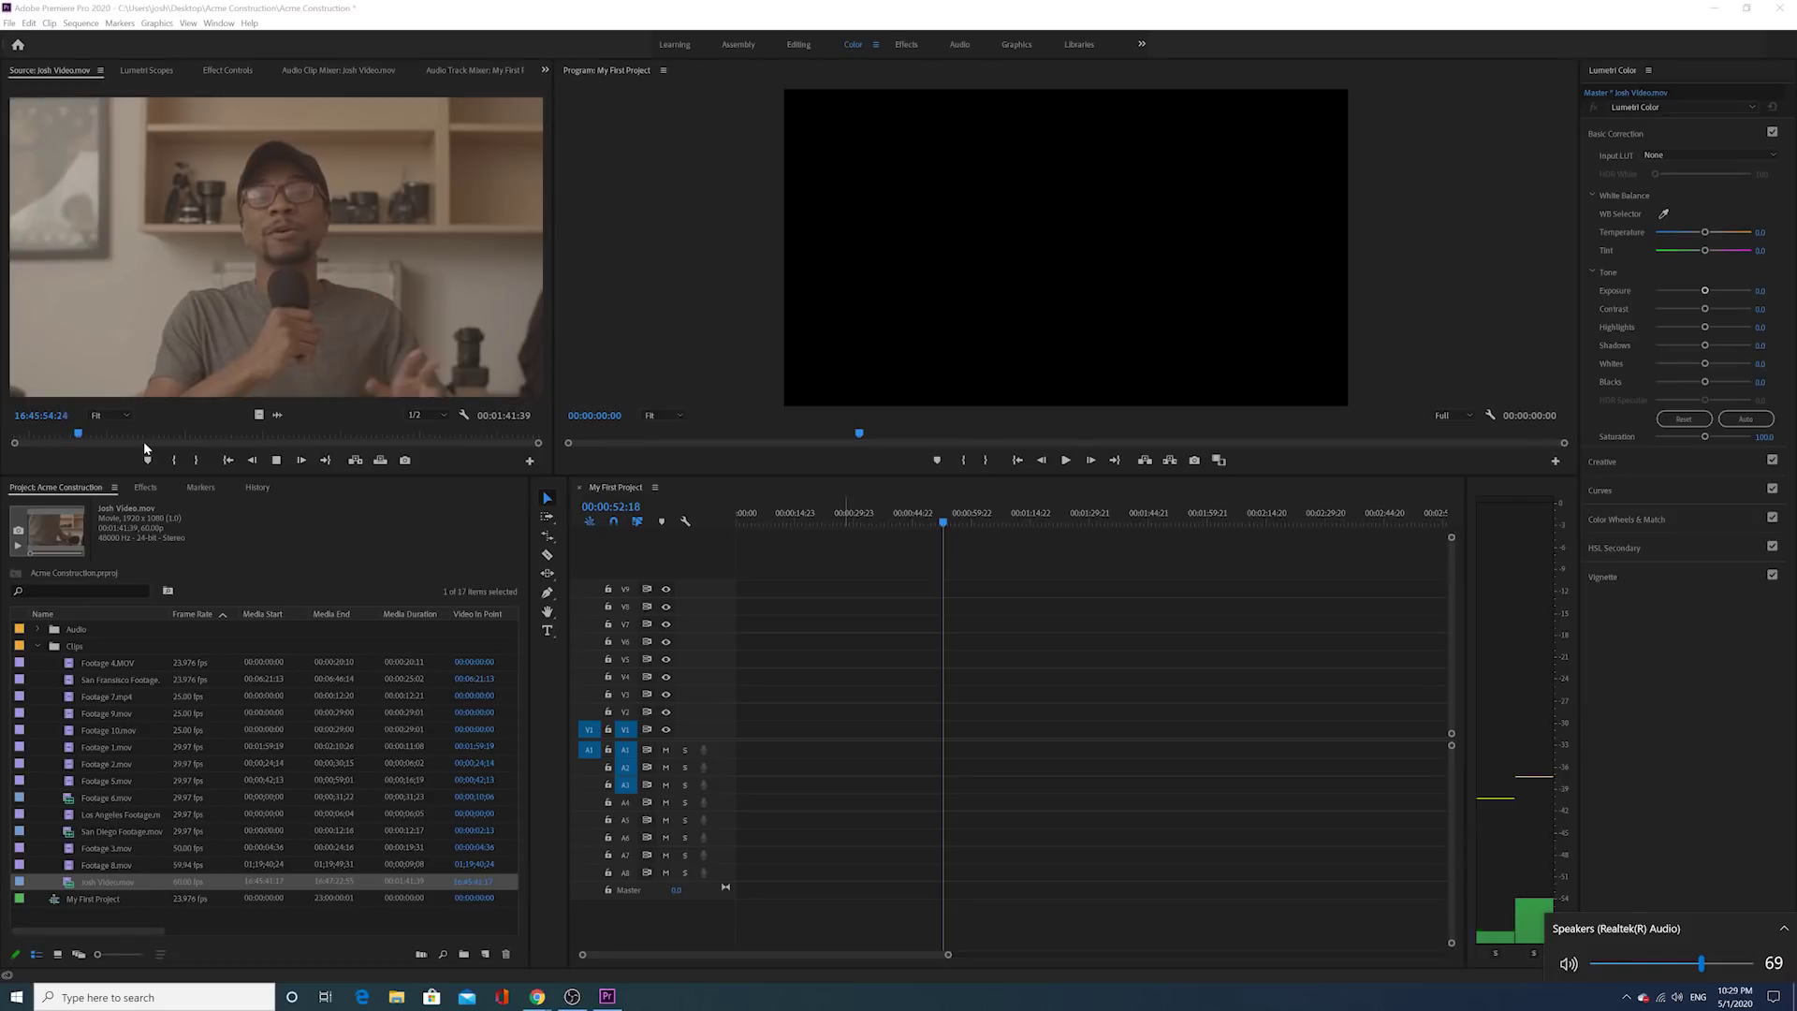
left_click(277, 460)
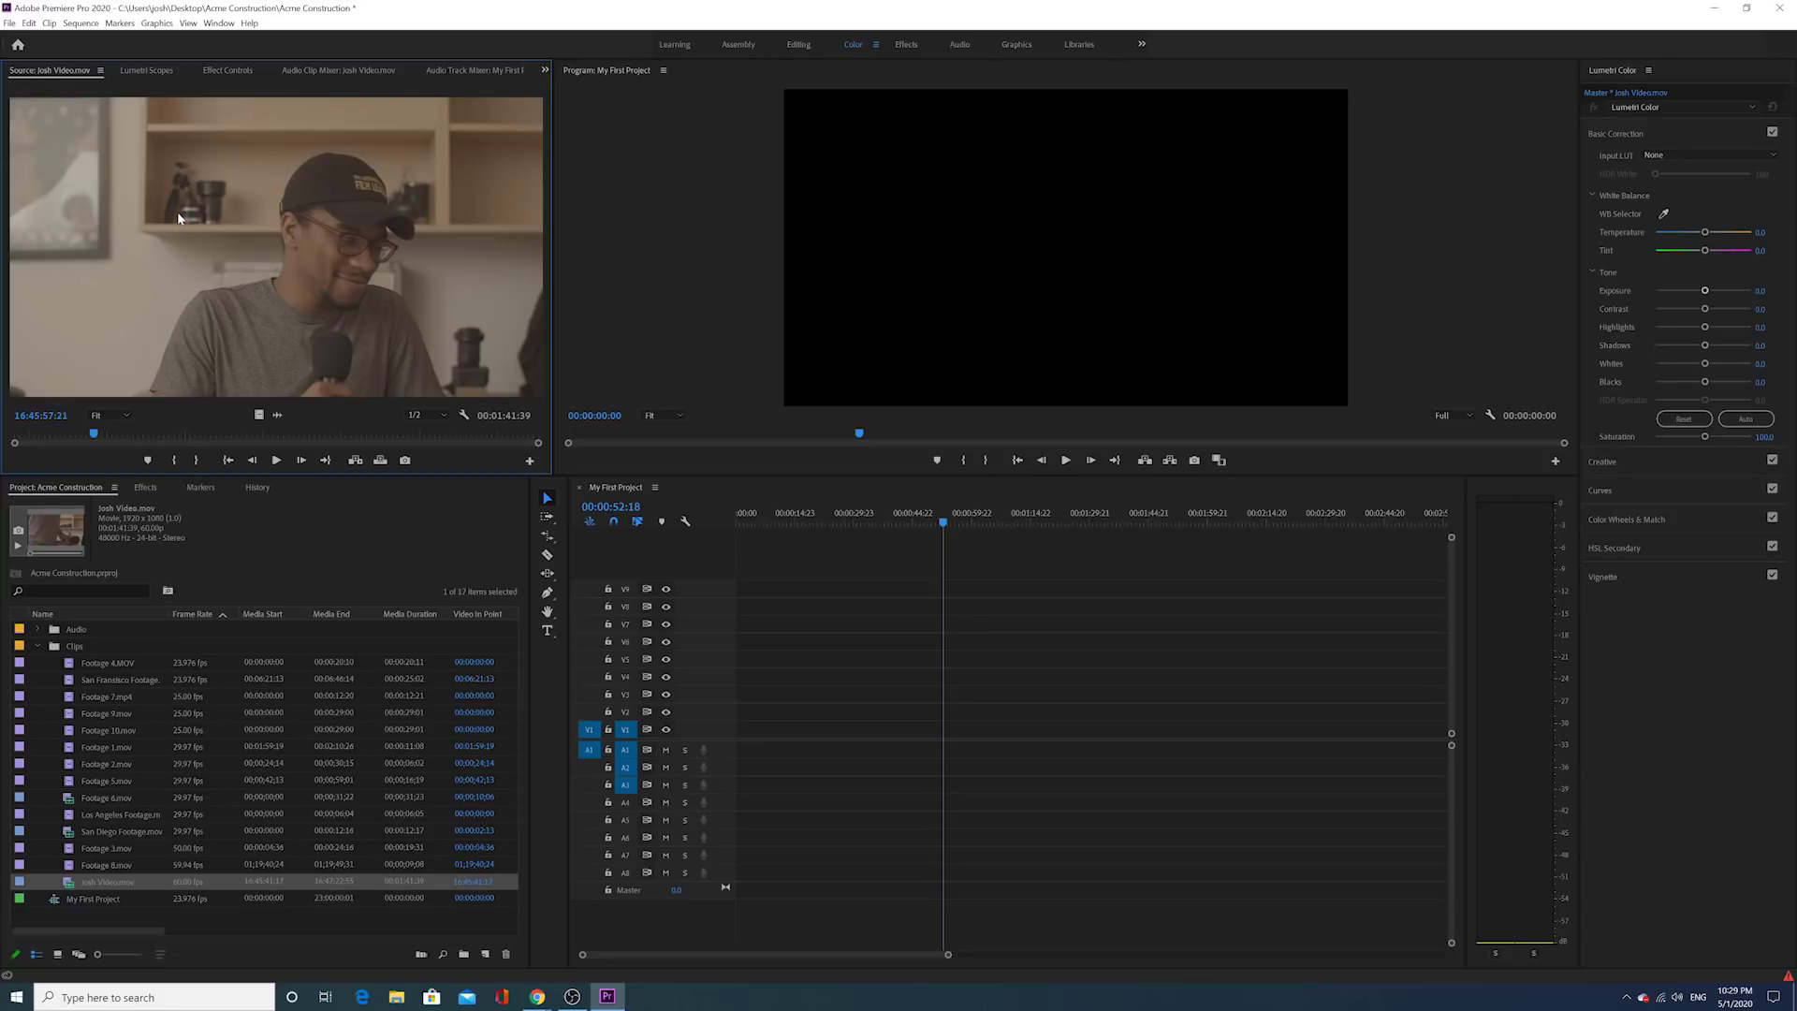
Step: Add Josh Video.mov to V1/A1 with Keep existing settings, then place Josh Audio.WAV from the Audio bin on A2
left_click_drag(468, 404, 880, 739)
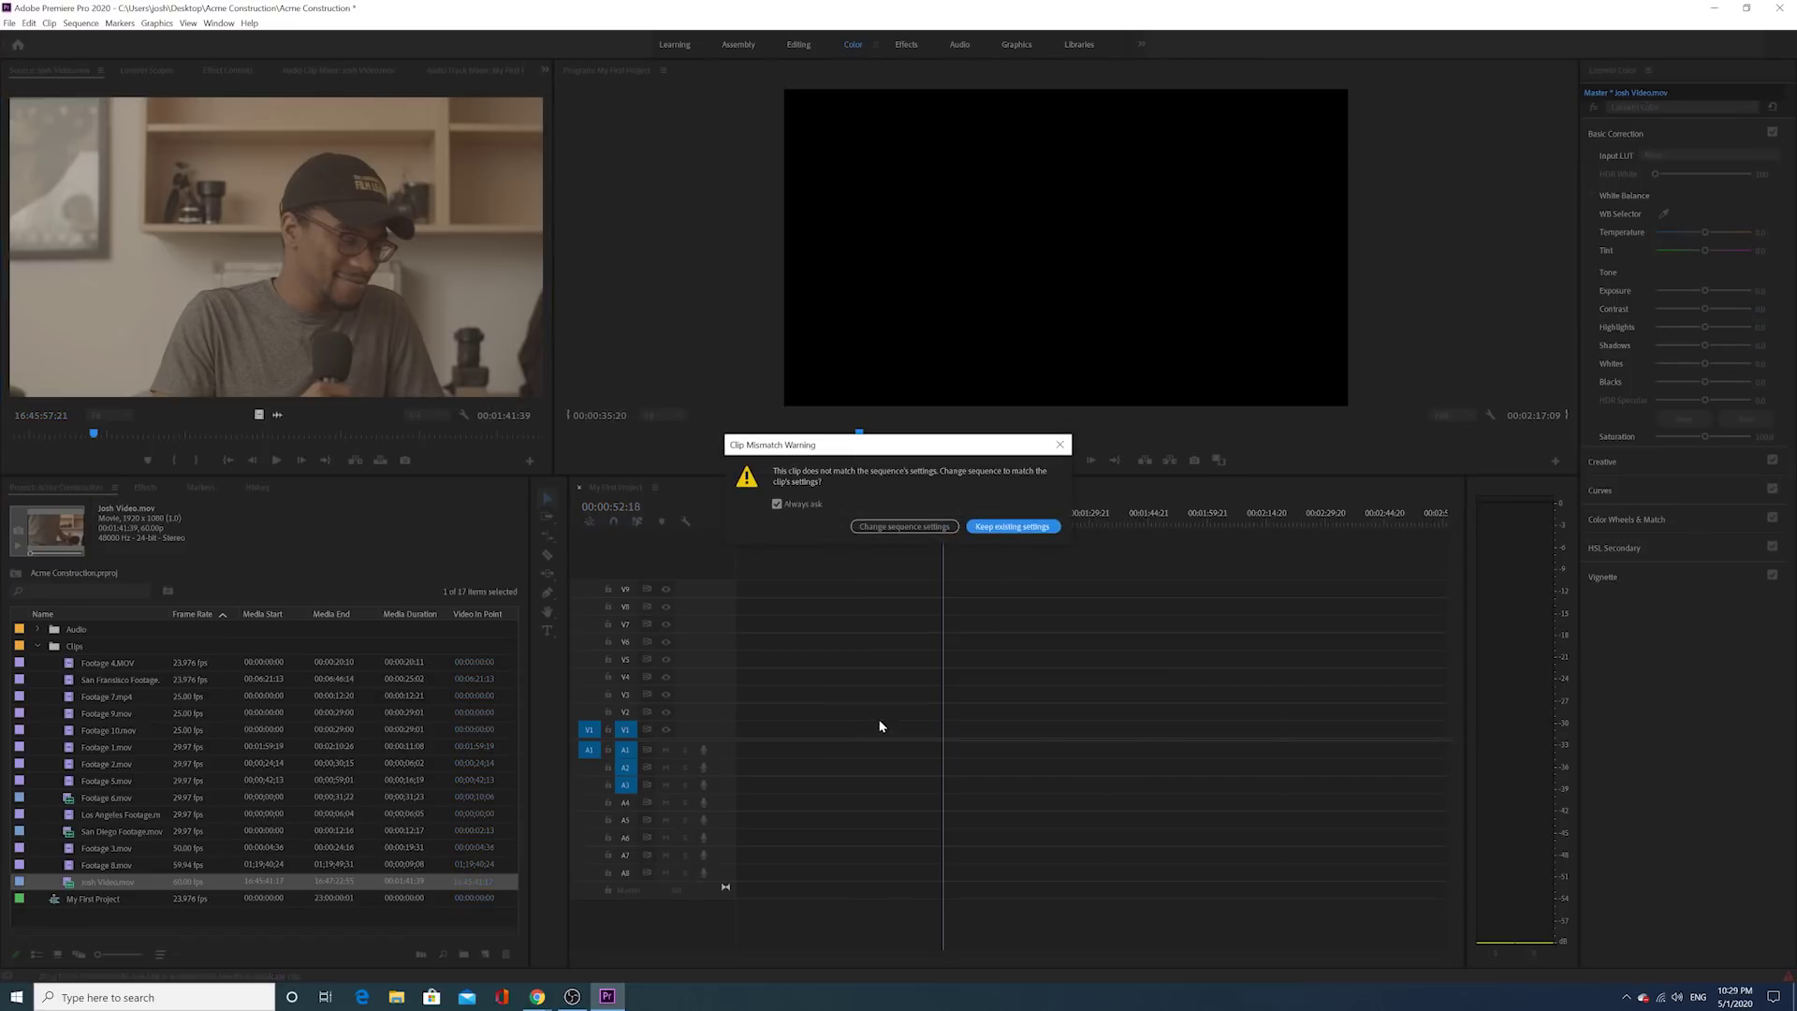
left_click(1009, 525)
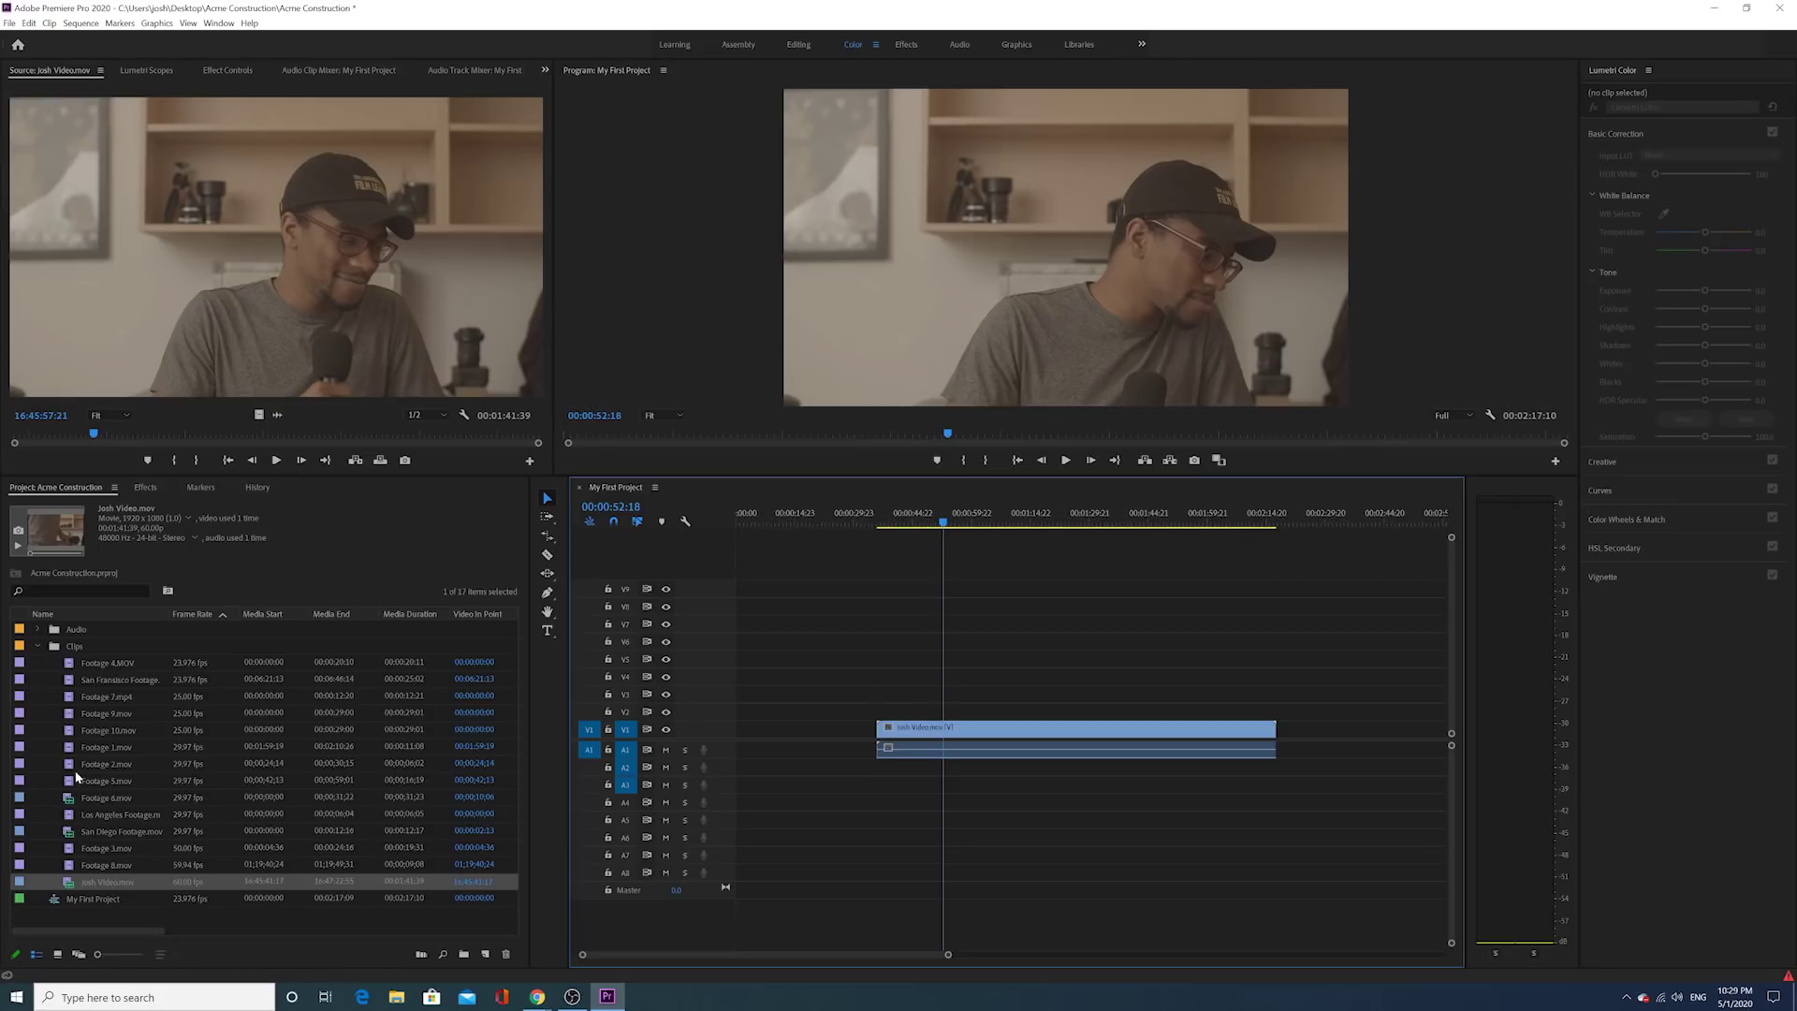
left_click(37, 645)
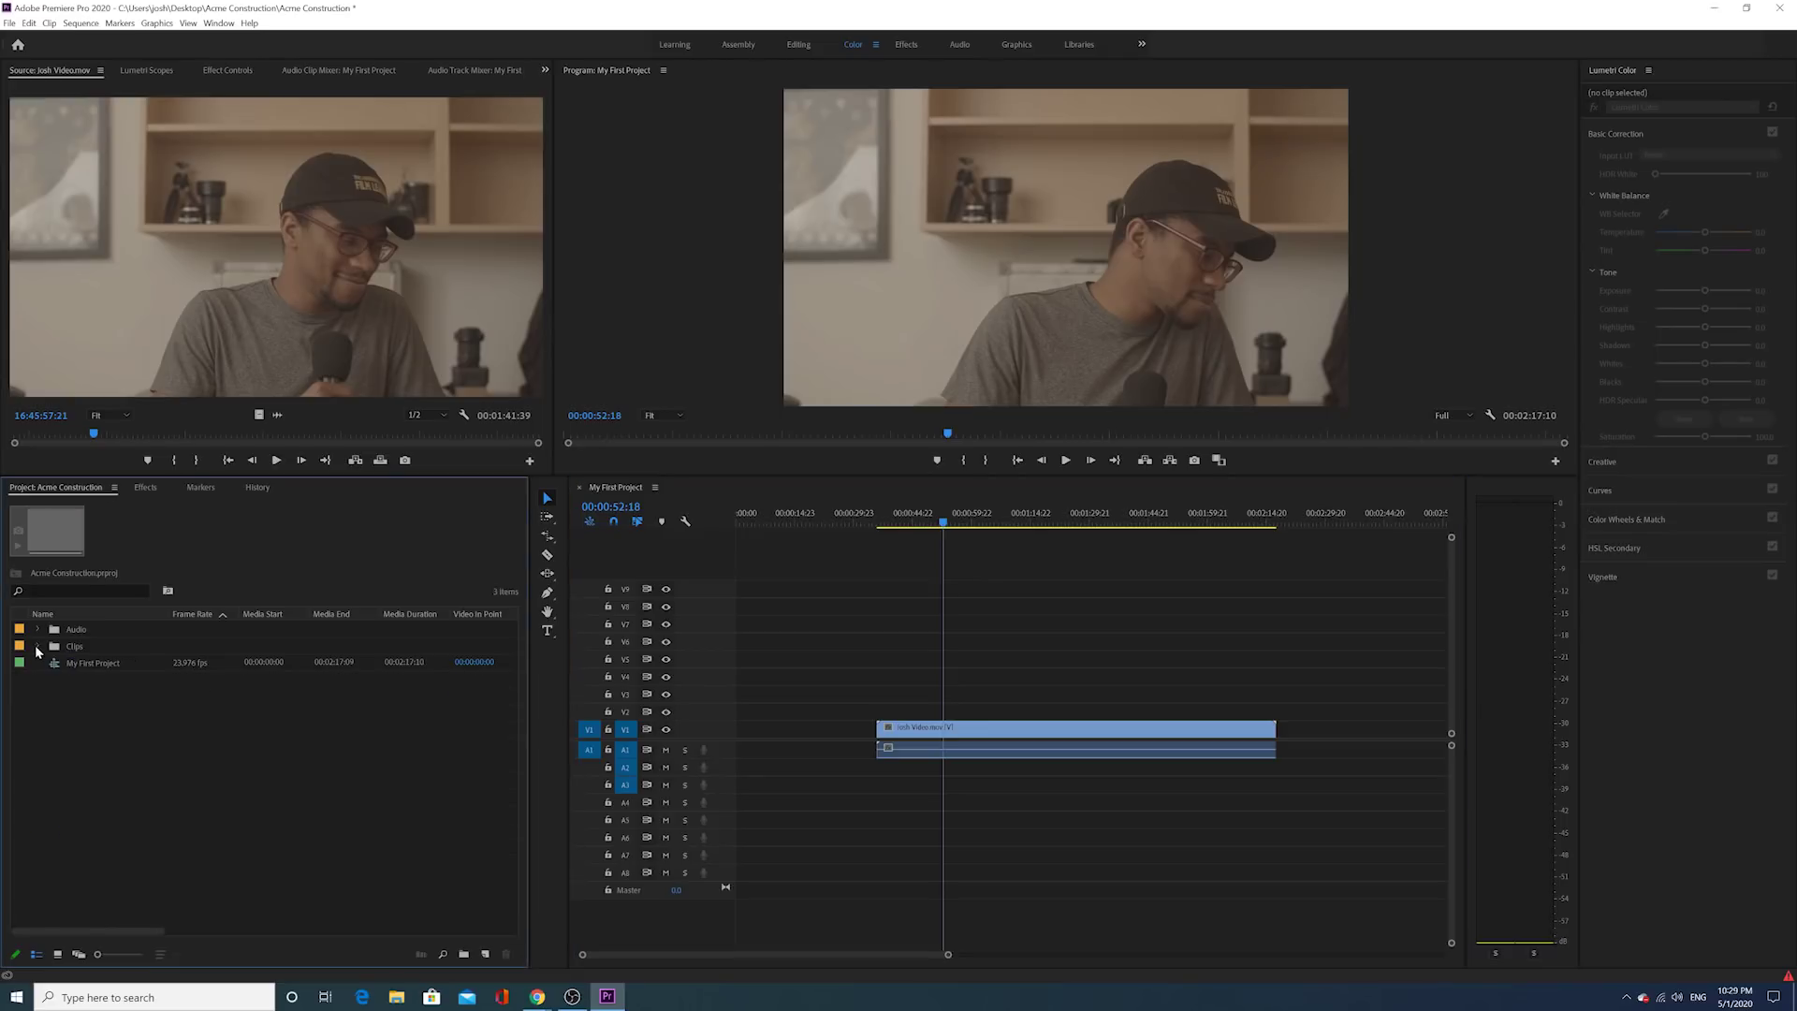
left_click(37, 630)
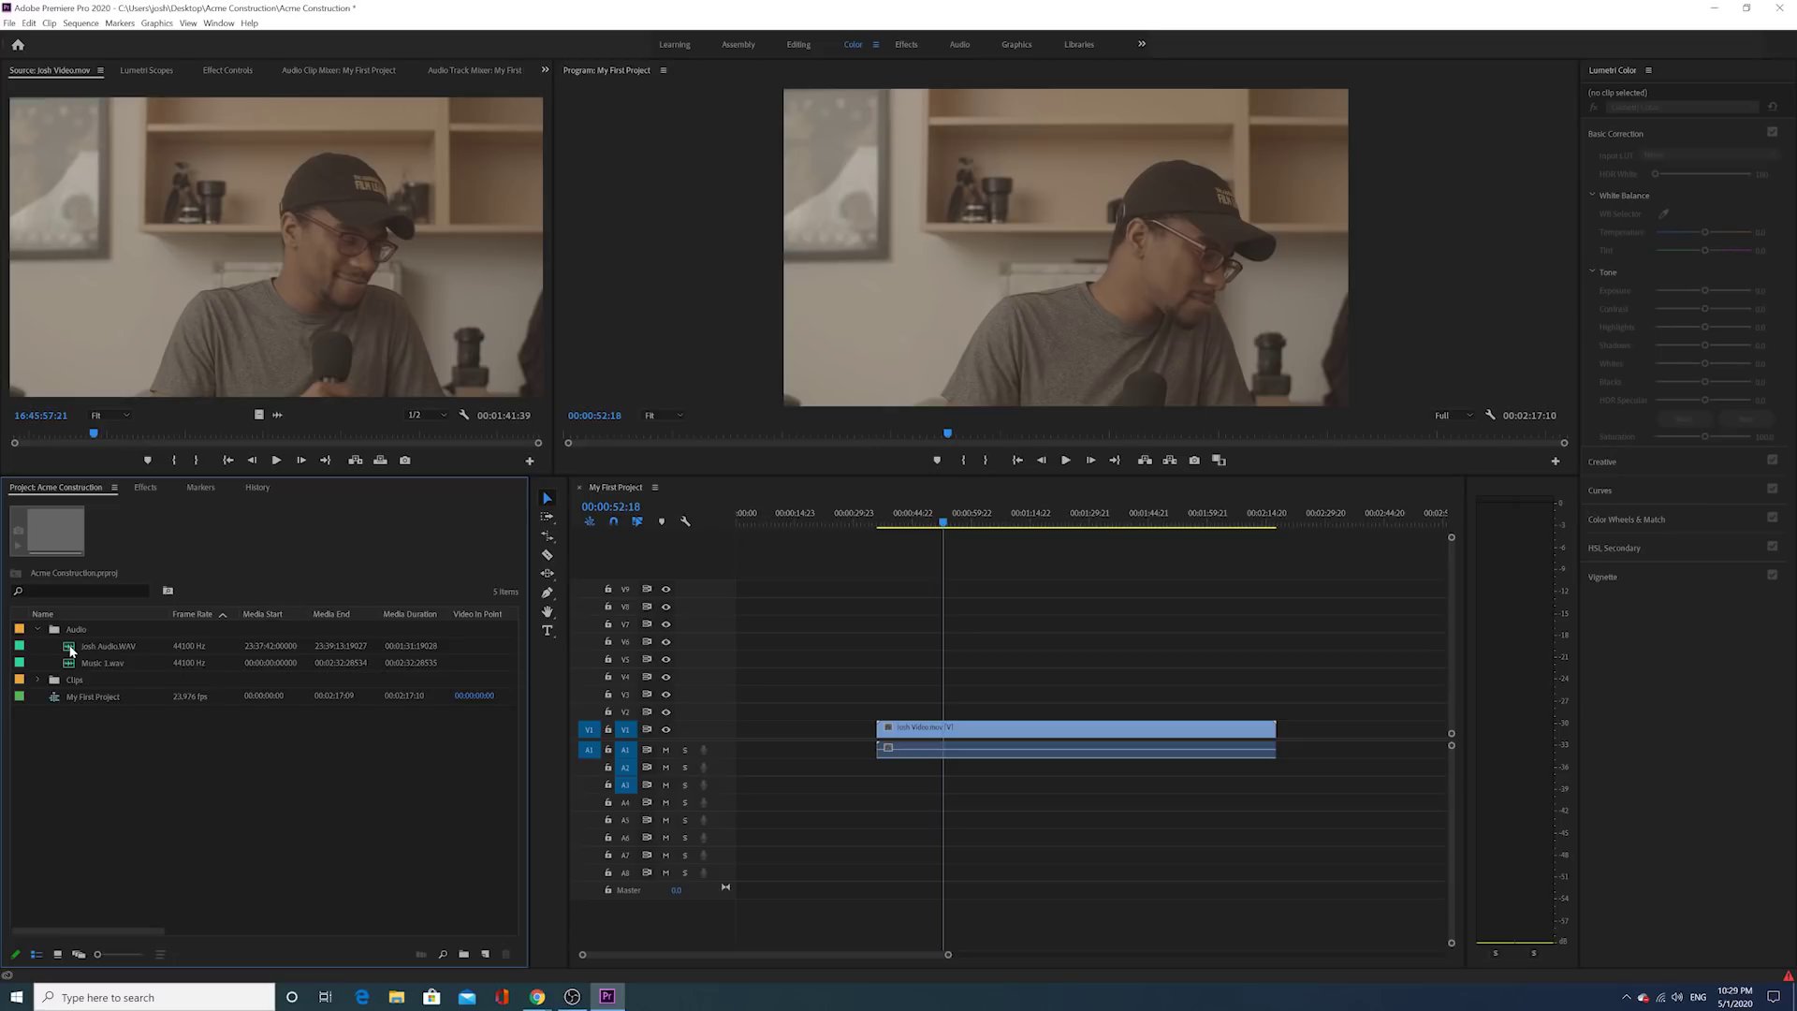
left_click(71, 650)
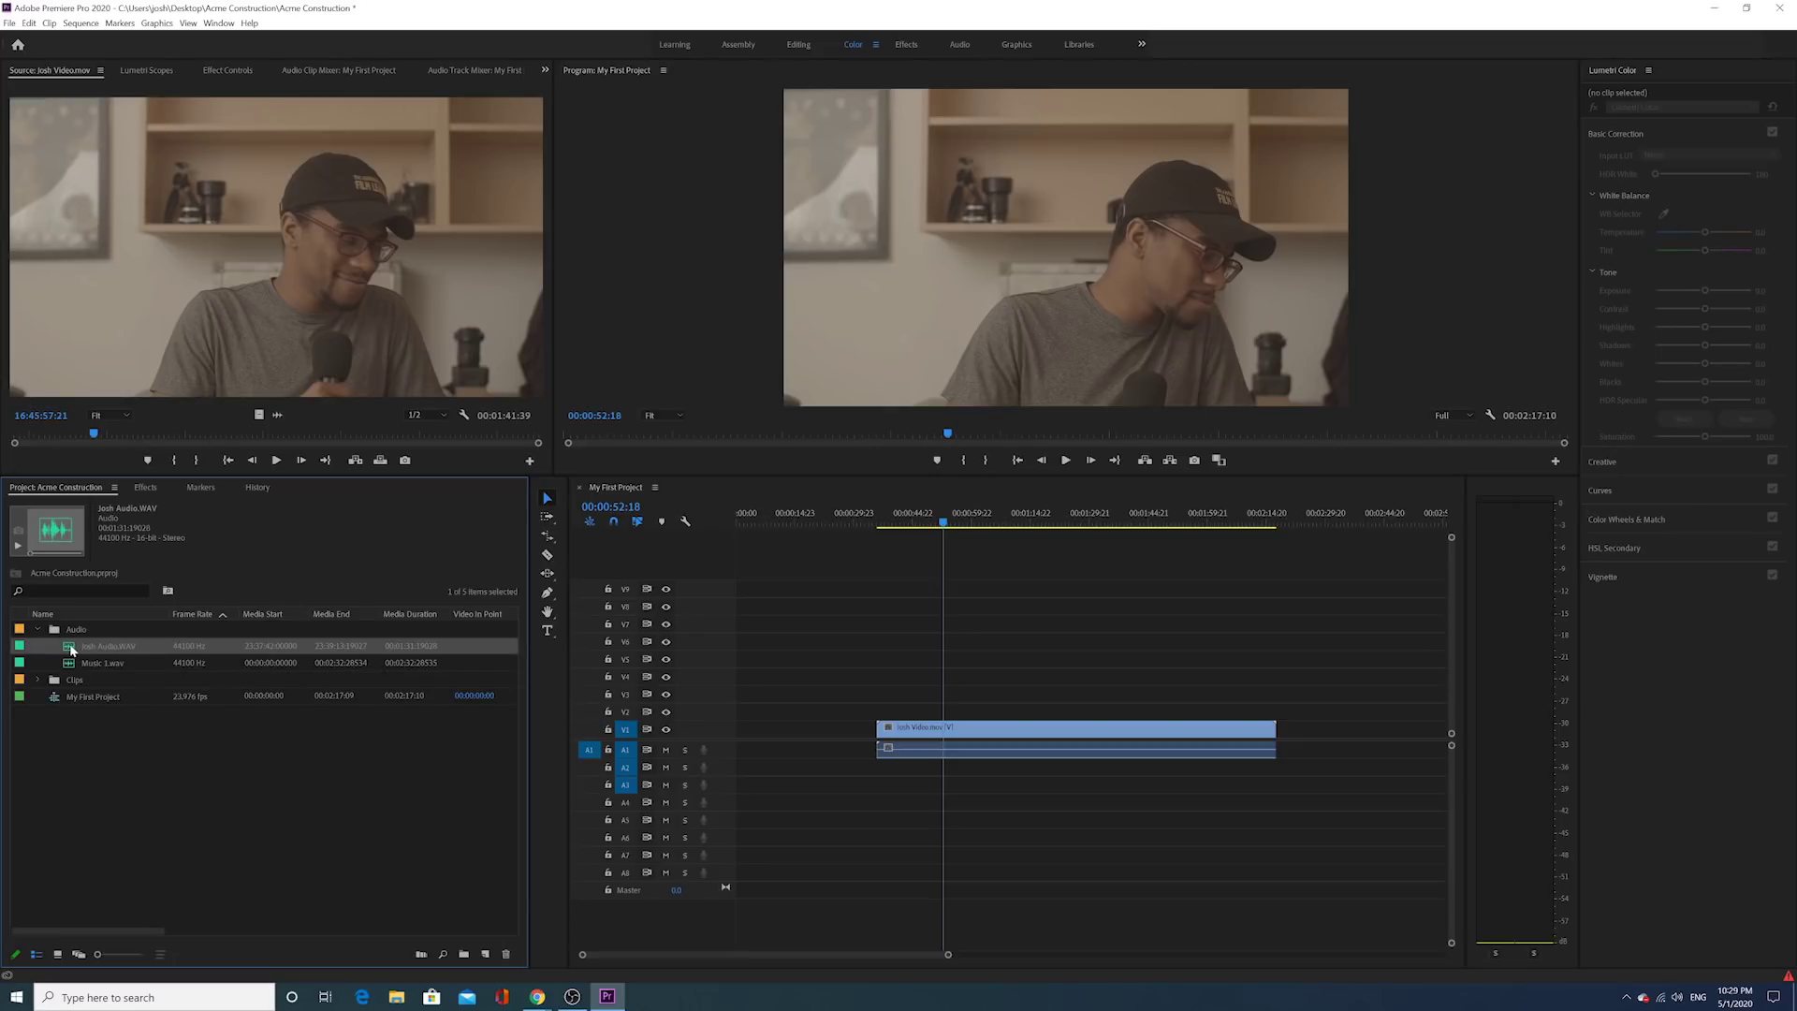
left_click_drag(788, 733, 879, 769)
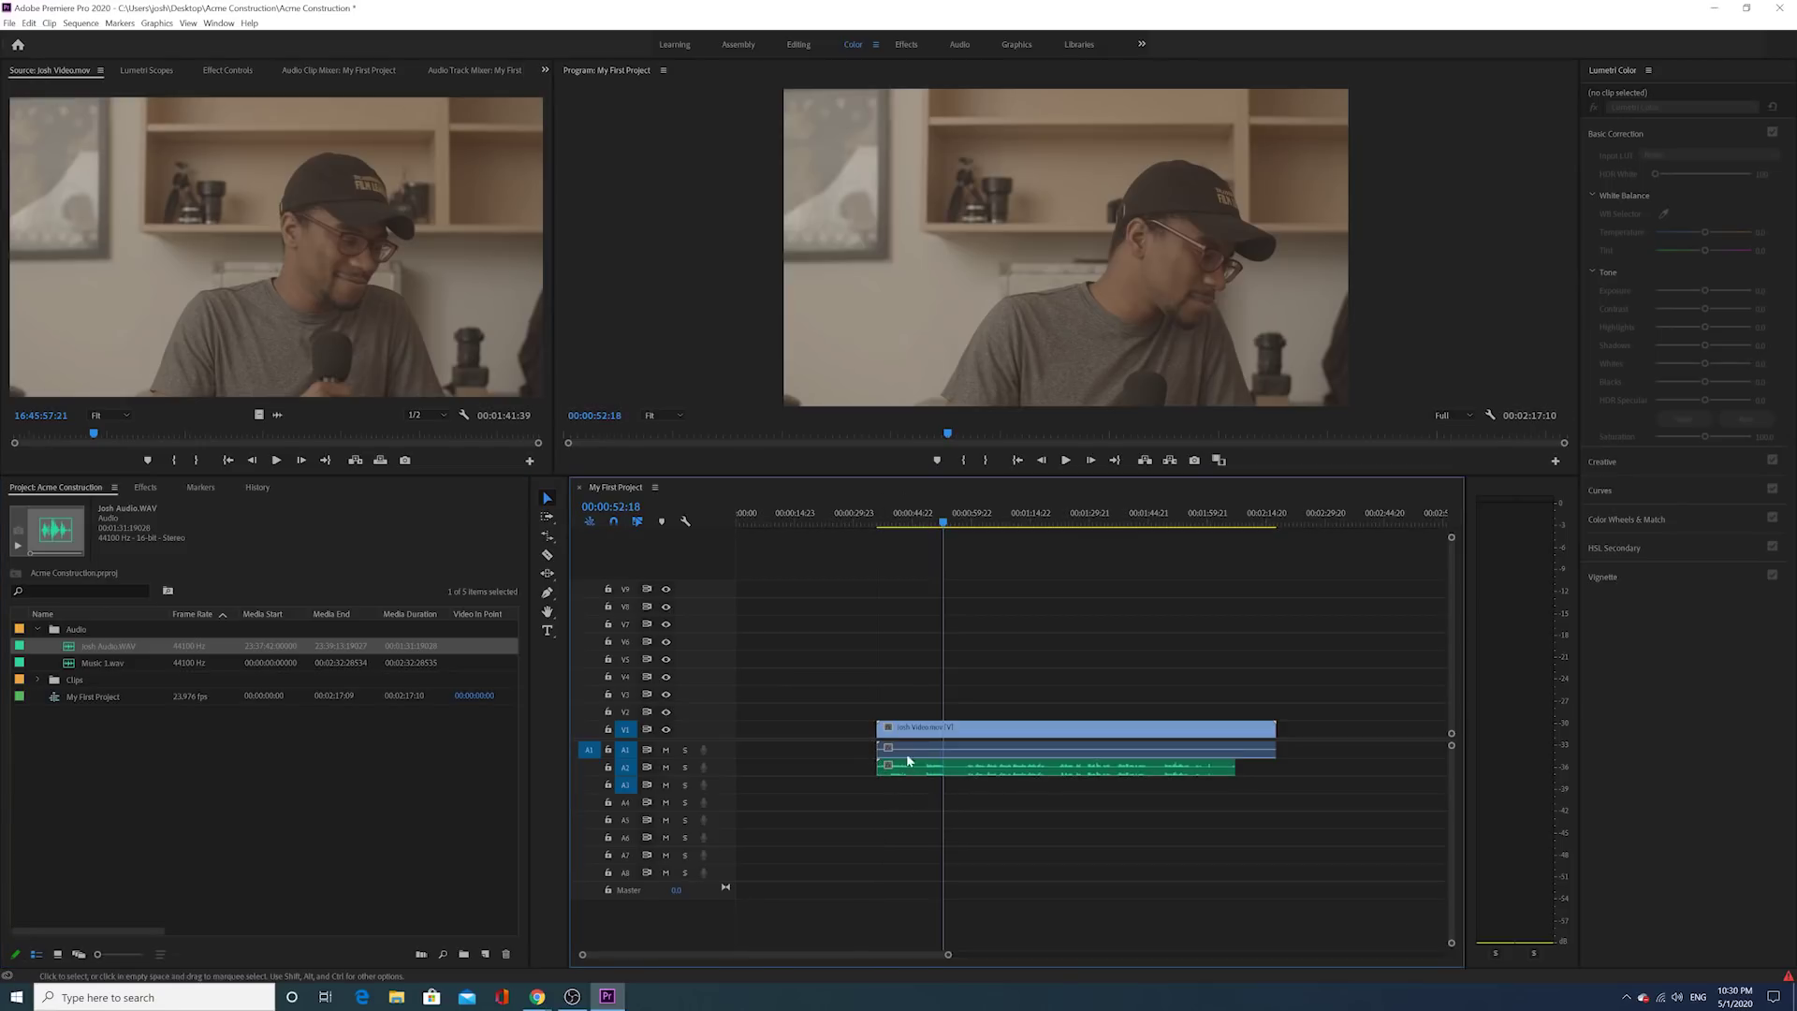
left_click(906, 529)
Step: Shift the Josh Video clip to start near 00:00:14 and play from 00:00:17:03 to check sync
left_click_drag(906, 529, 899, 533)
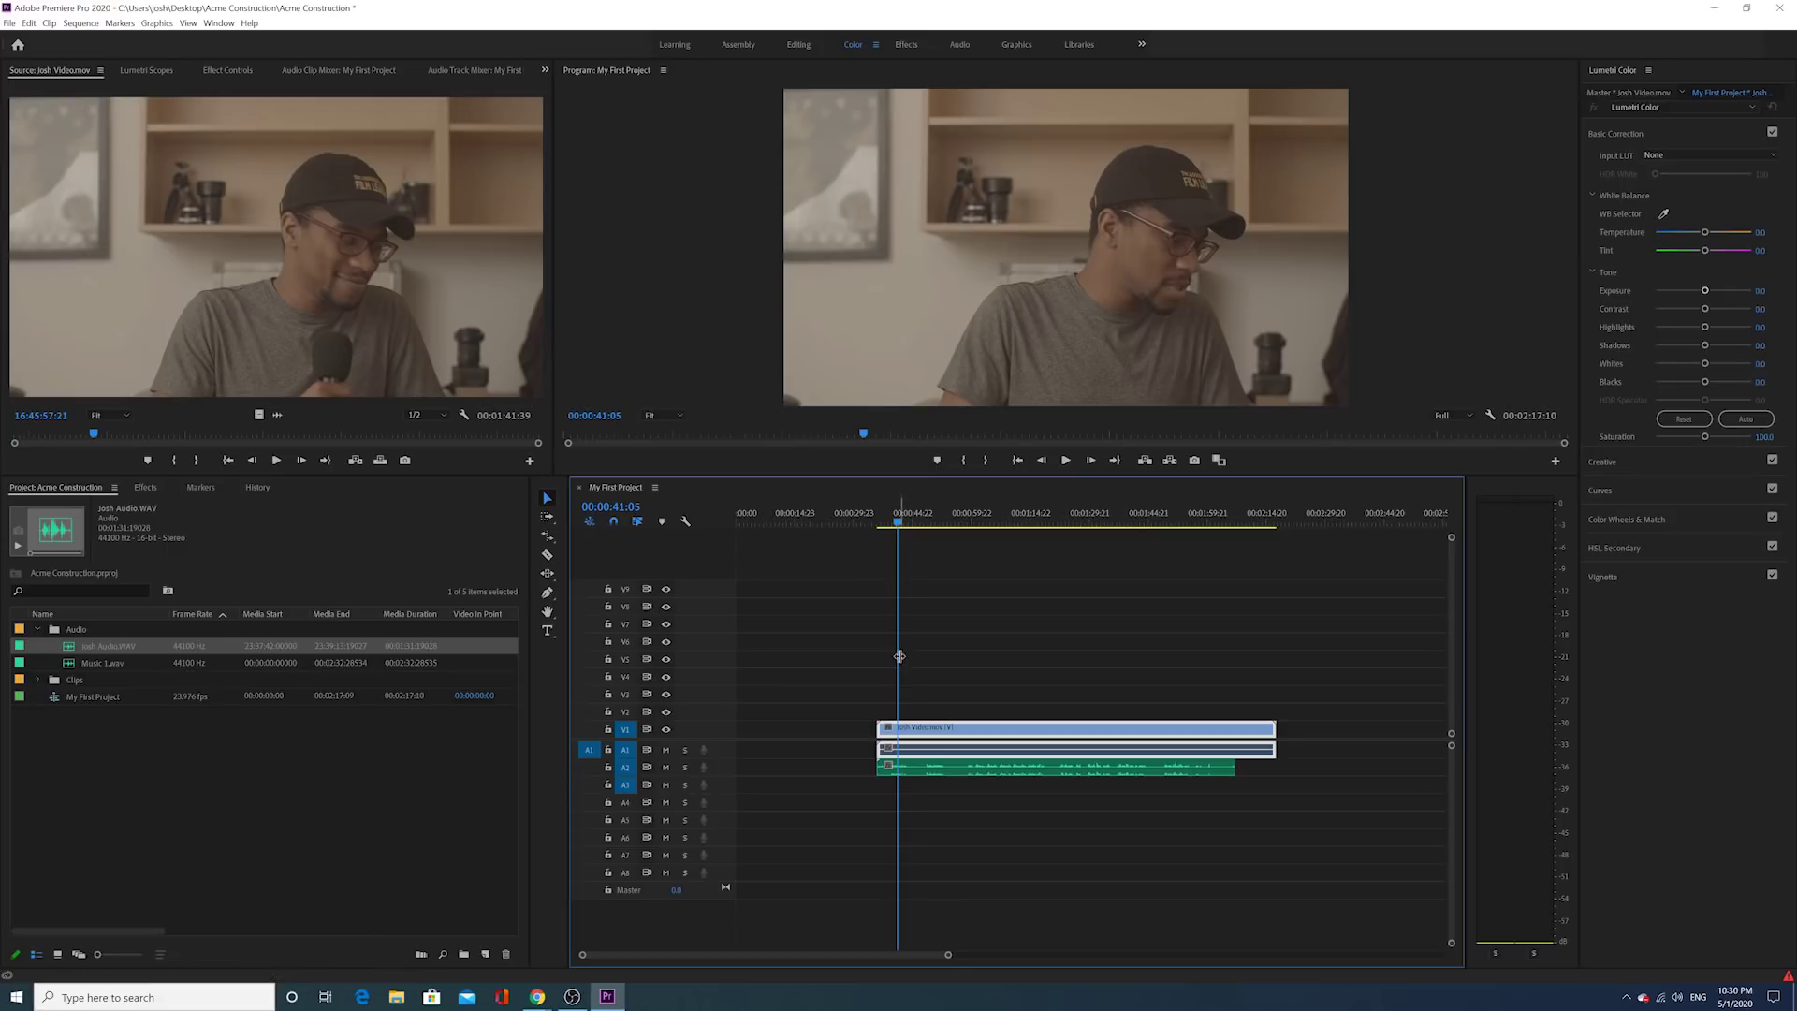
left_click_drag(951, 734, 1068, 736)
left_click(1065, 459)
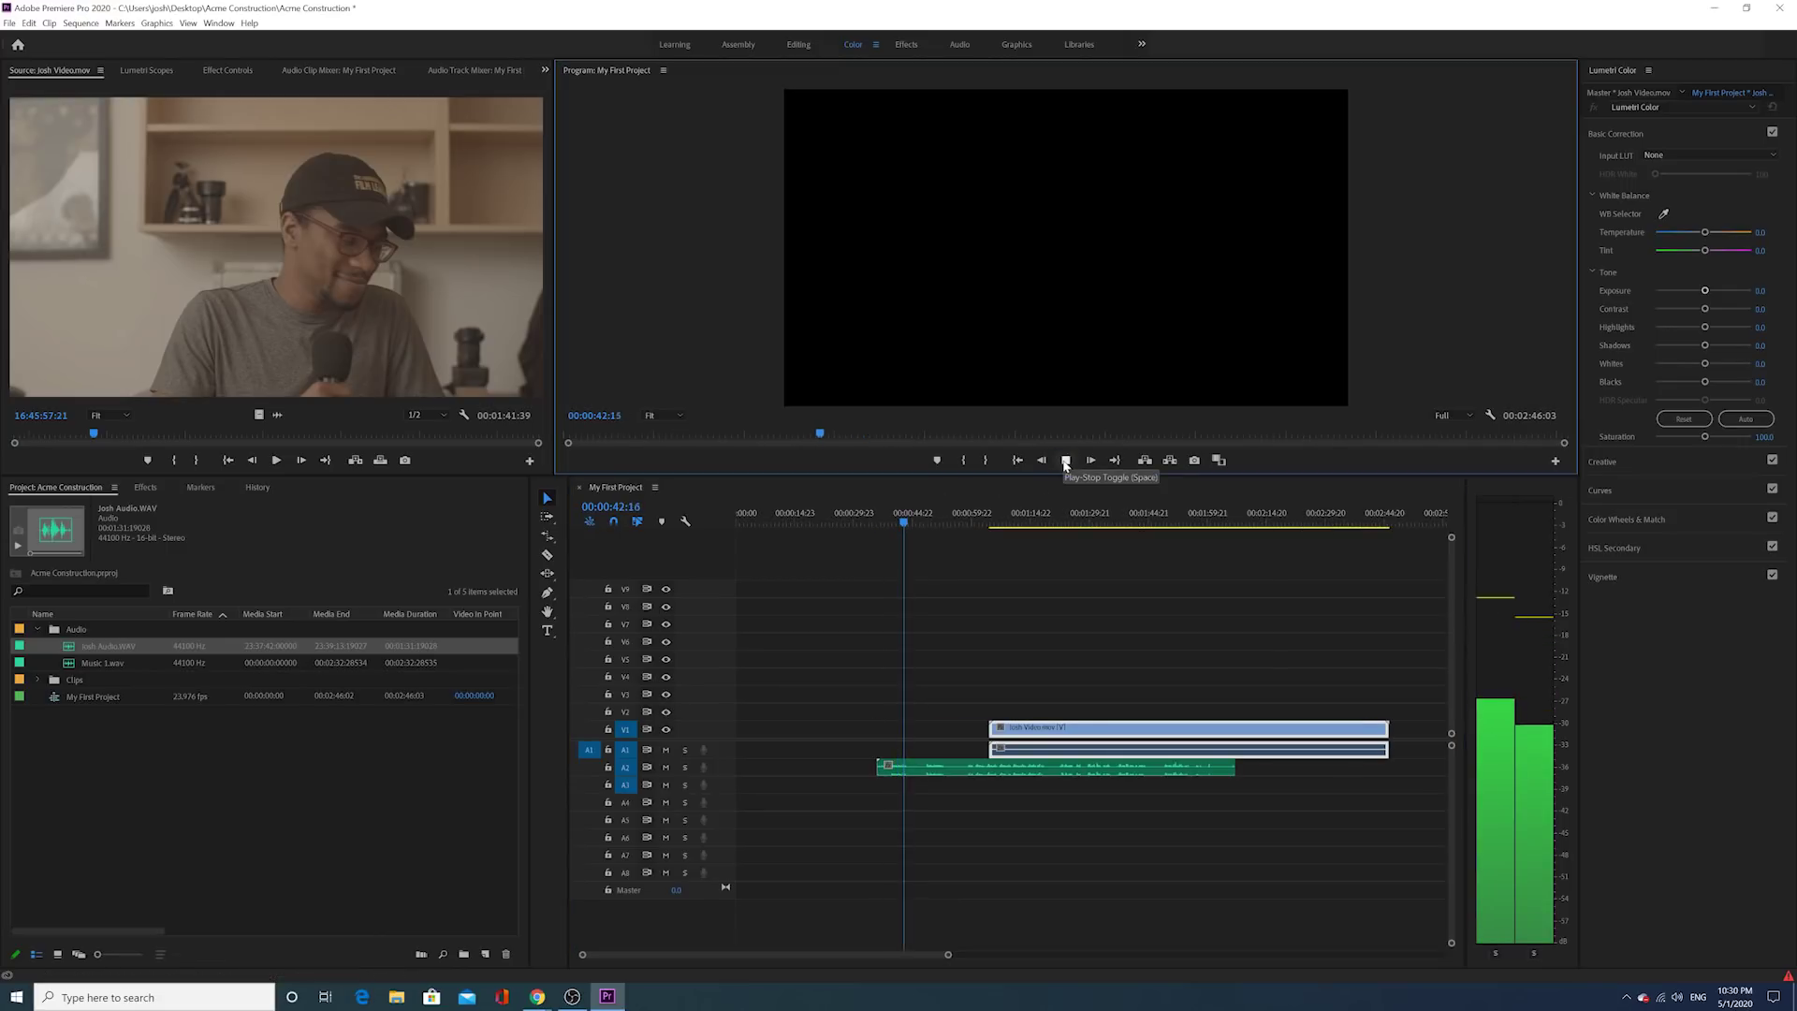
left_click(903, 766)
left_click_drag(1015, 728, 801, 728)
left_click(803, 518)
left_click(1065, 460)
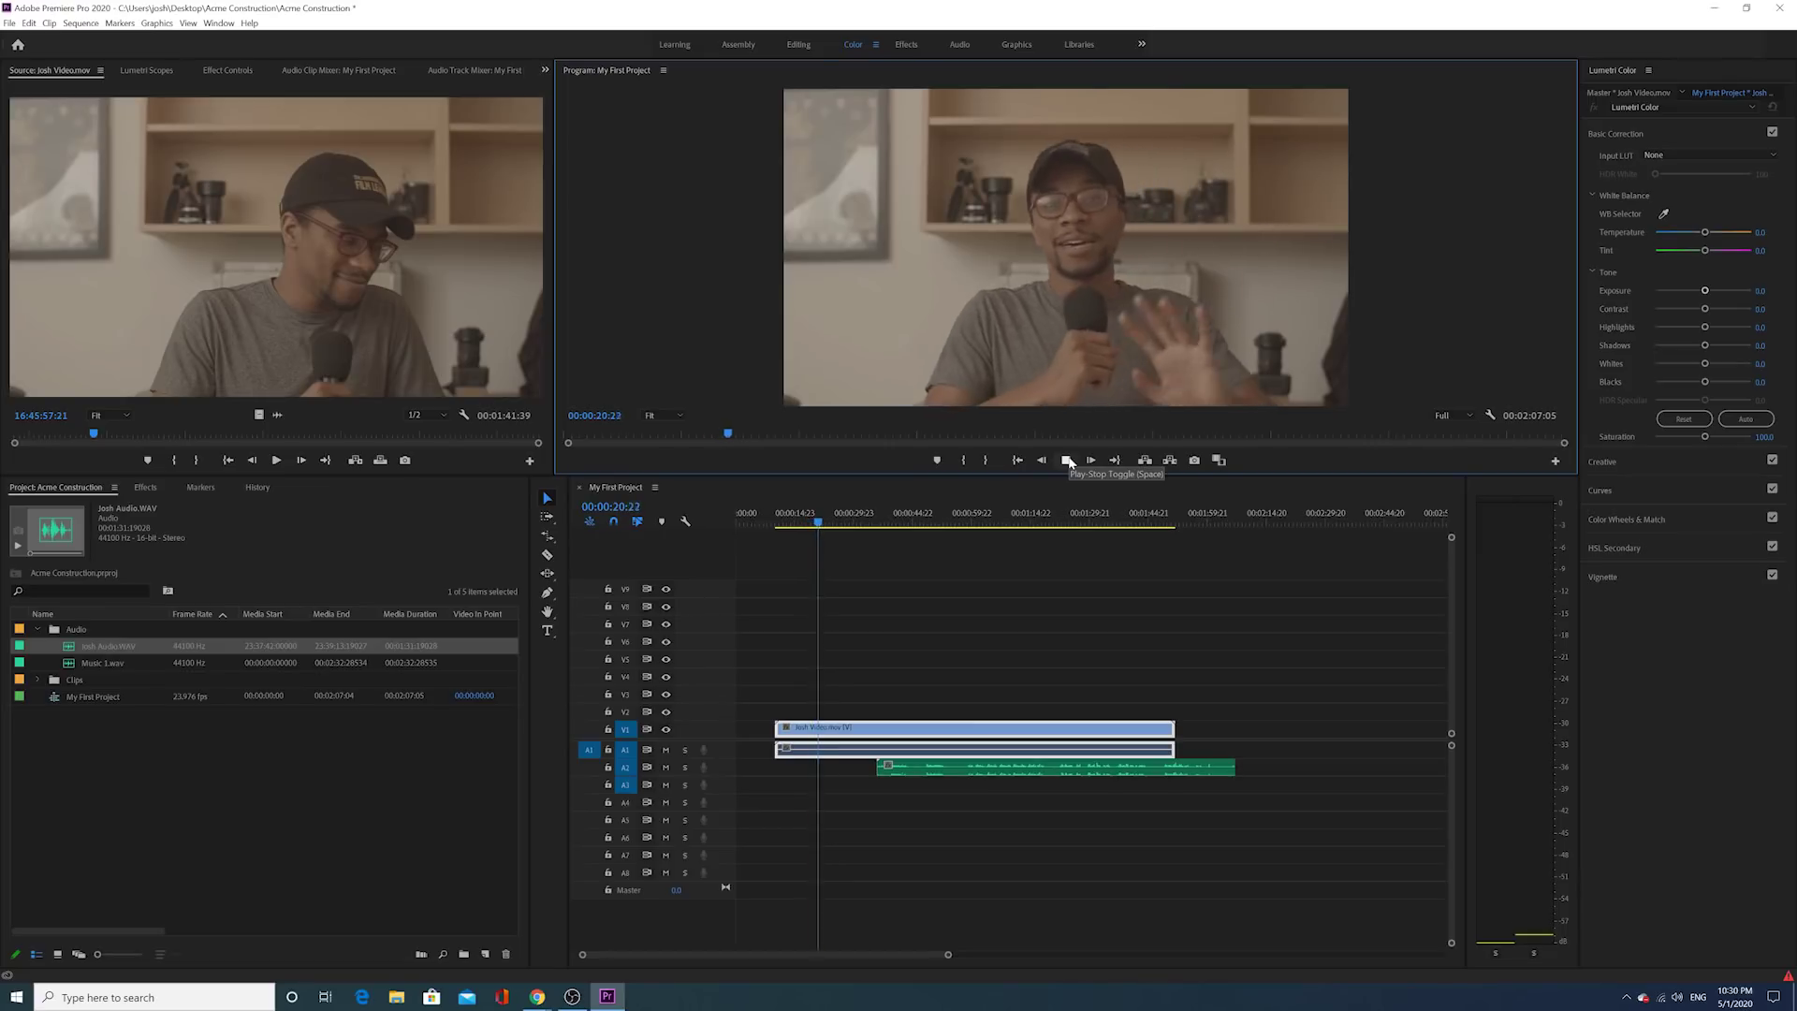
left_click(1067, 461)
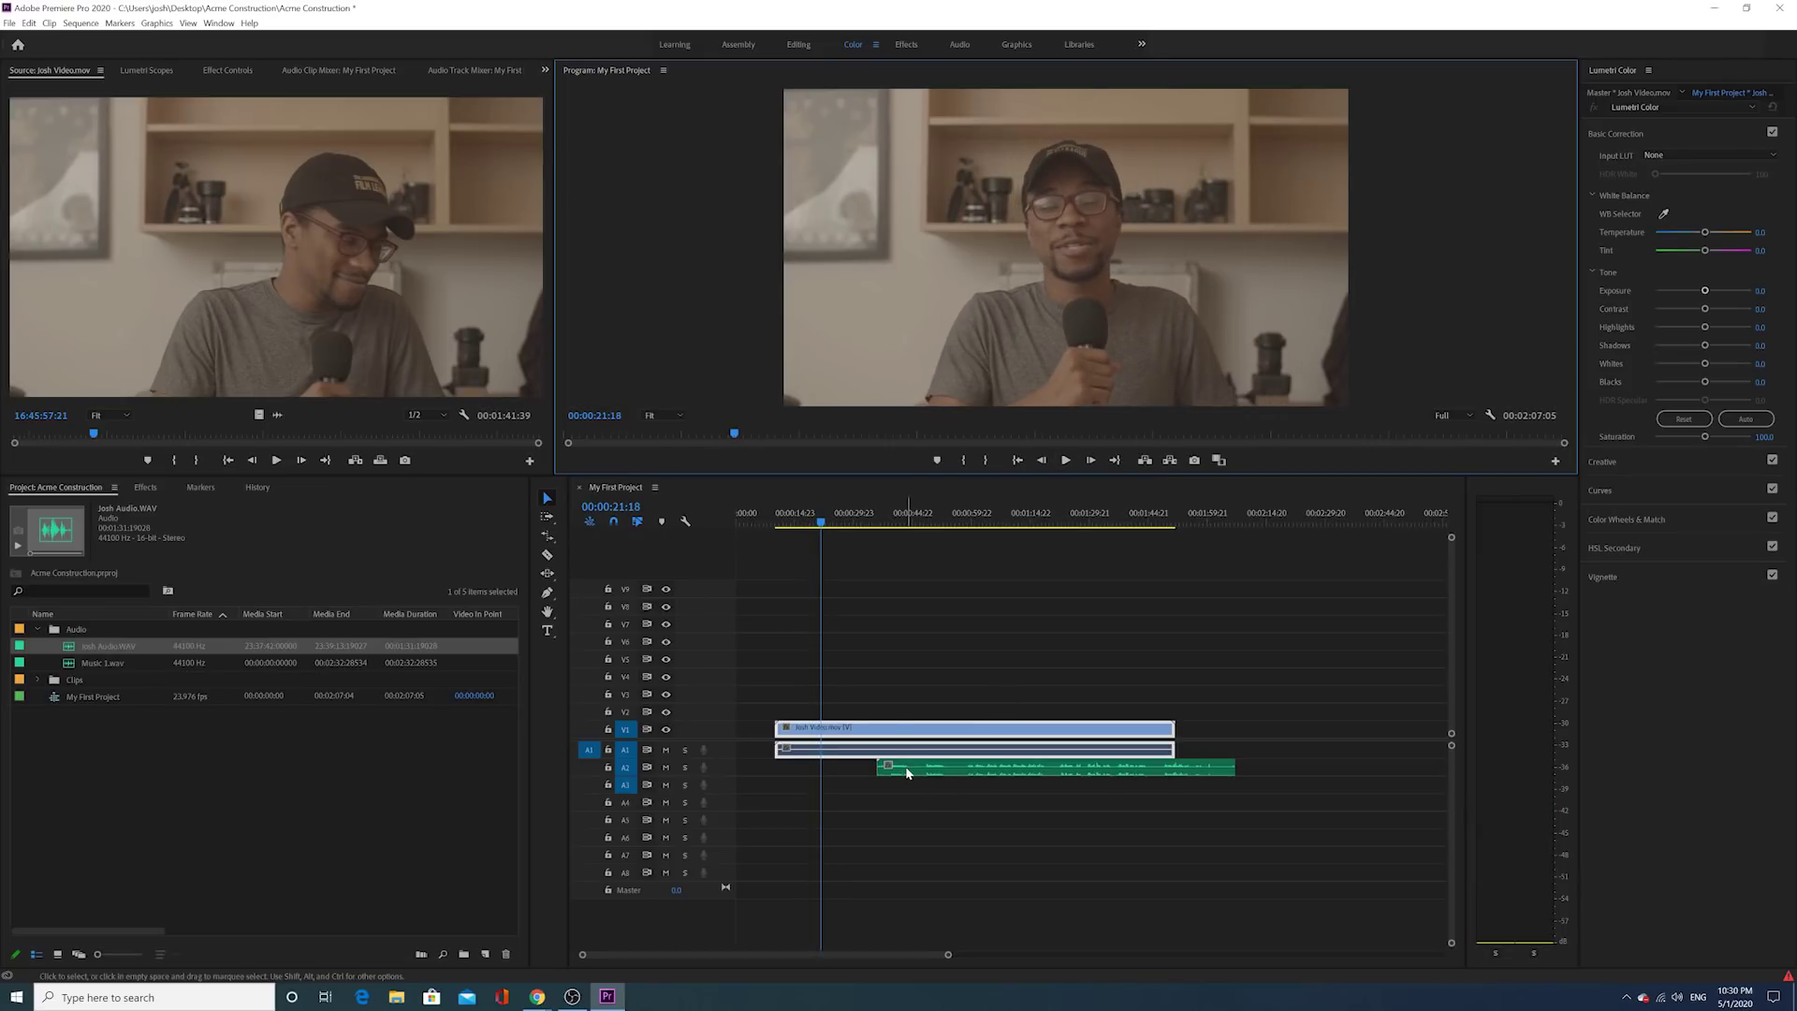
left_click(1067, 461)
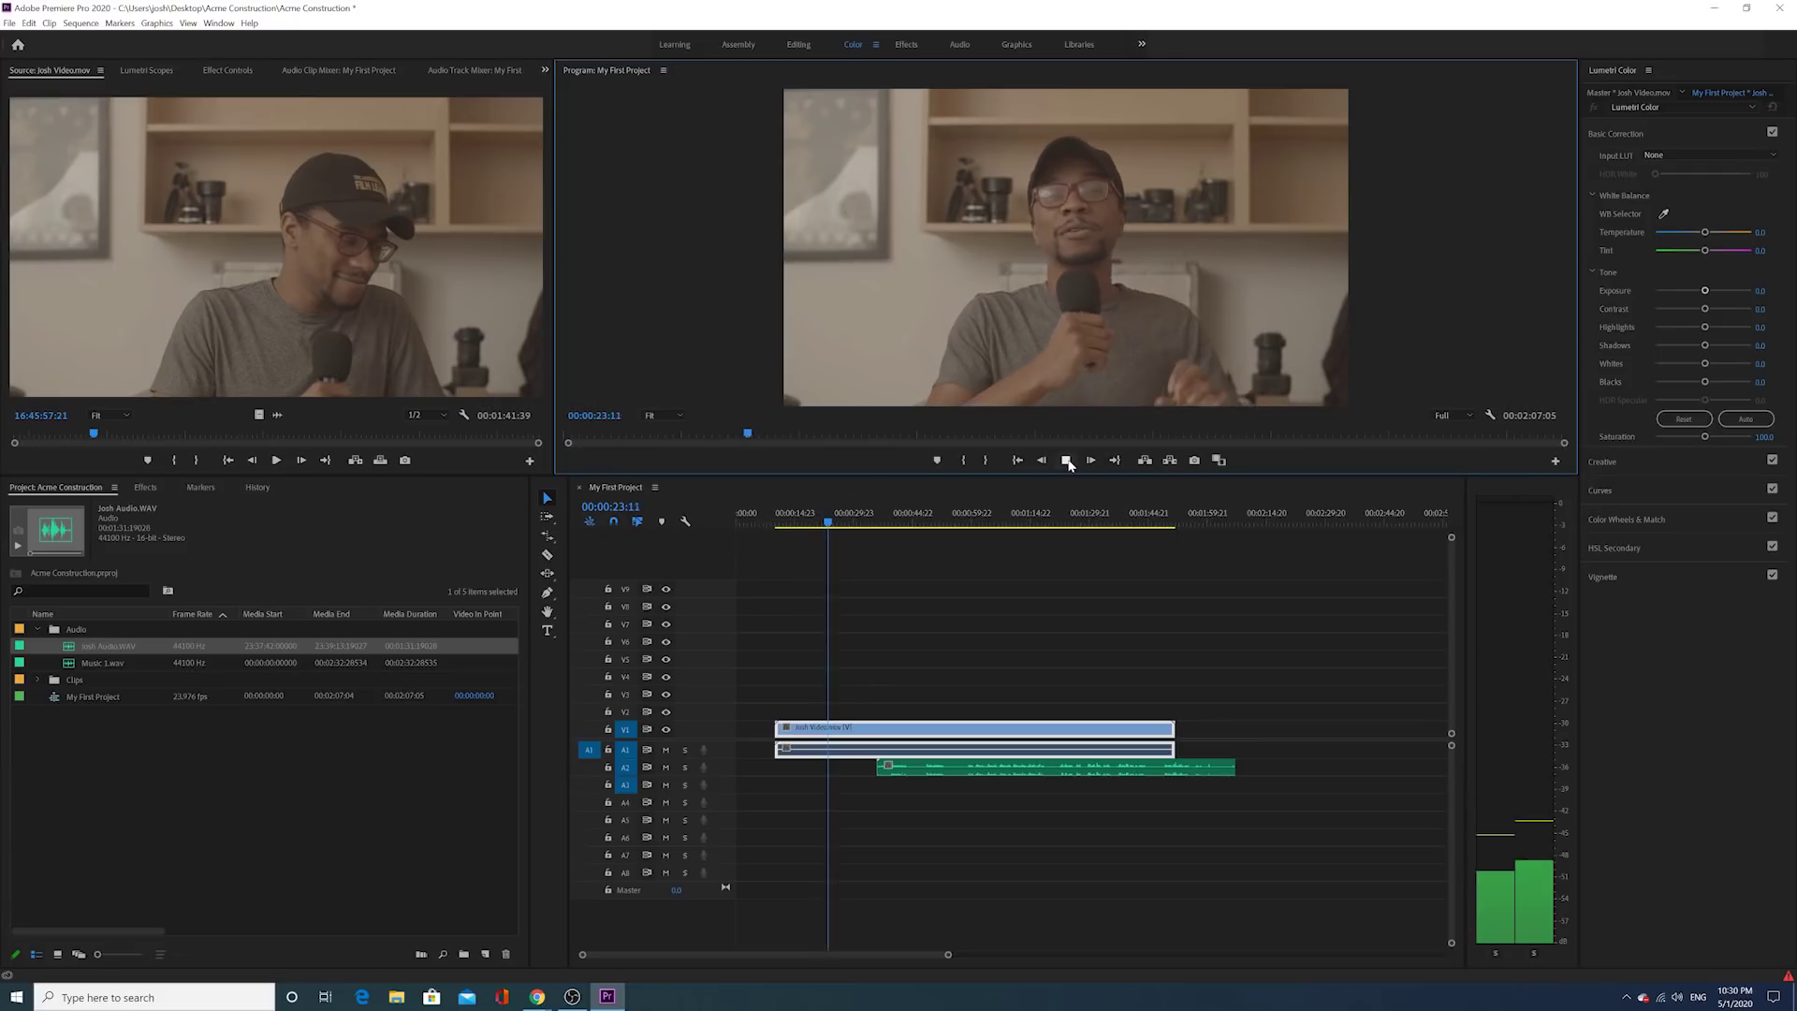
key("space")
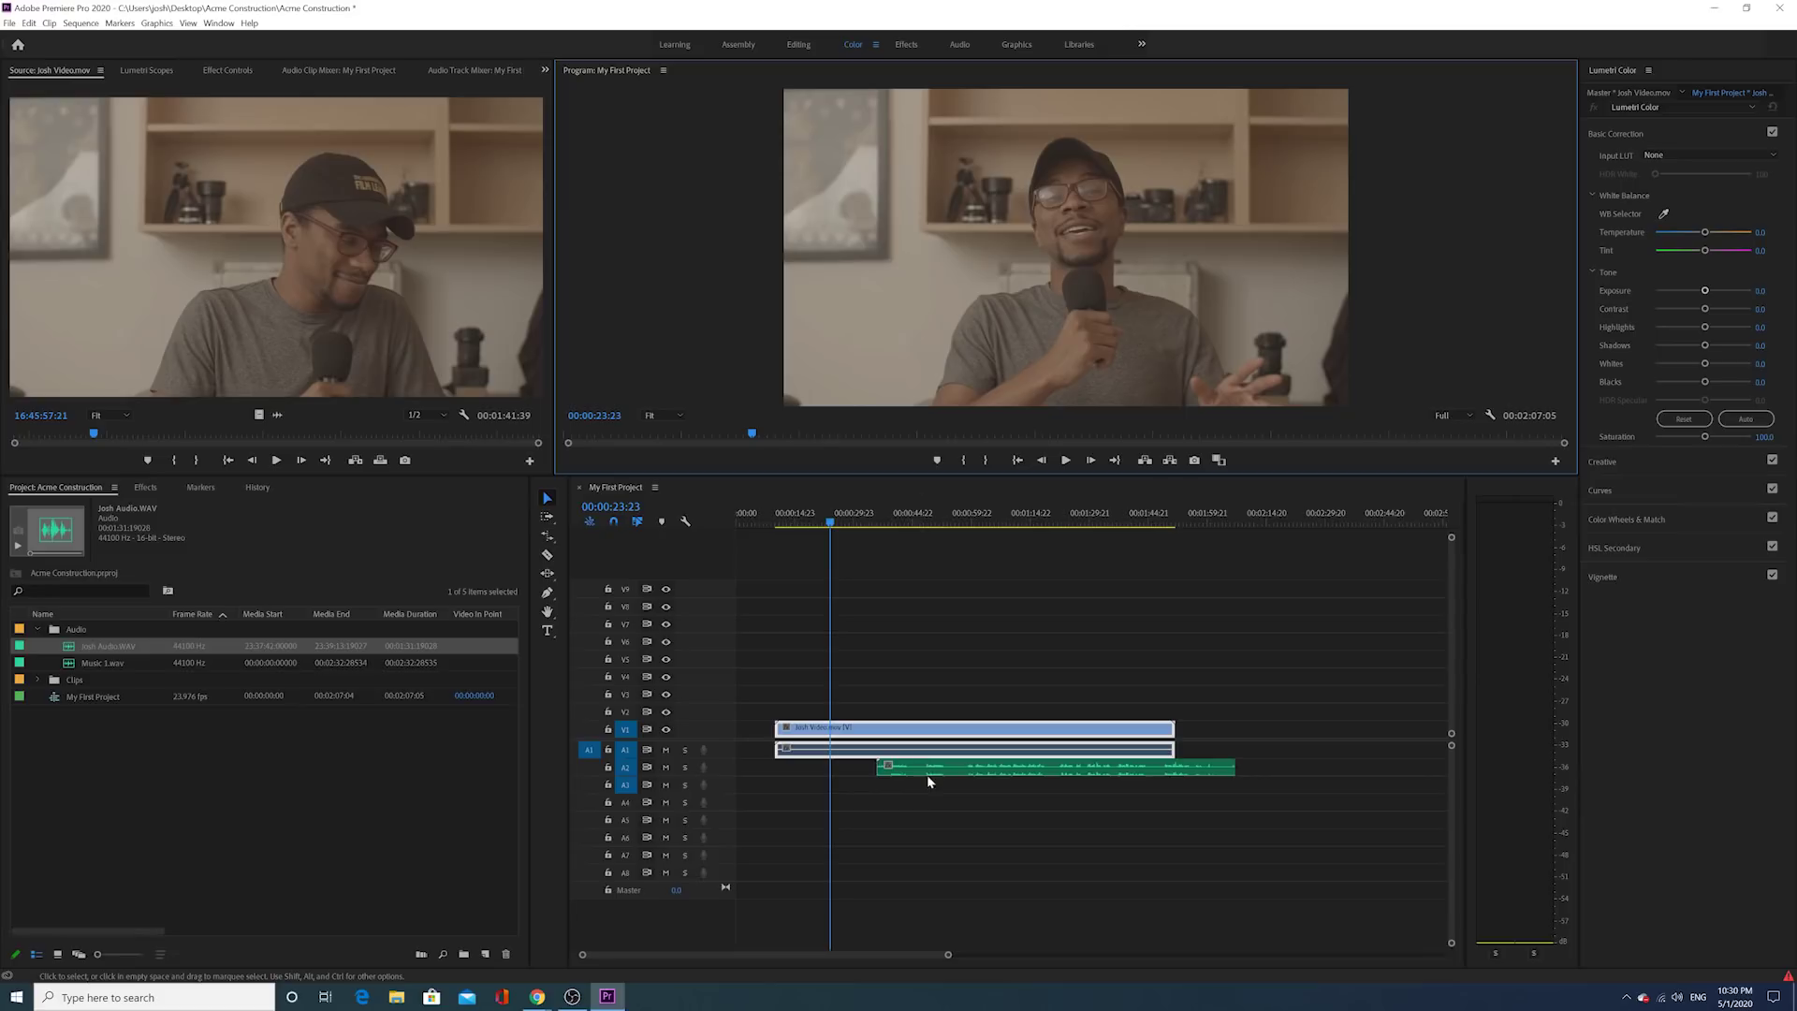
Step: Move the Josh Video clip further later and play briefly from 00:00:34:02
left_click_drag(871, 734, 925, 733)
left_click(862, 513)
left_click_drag(863, 512, 871, 524)
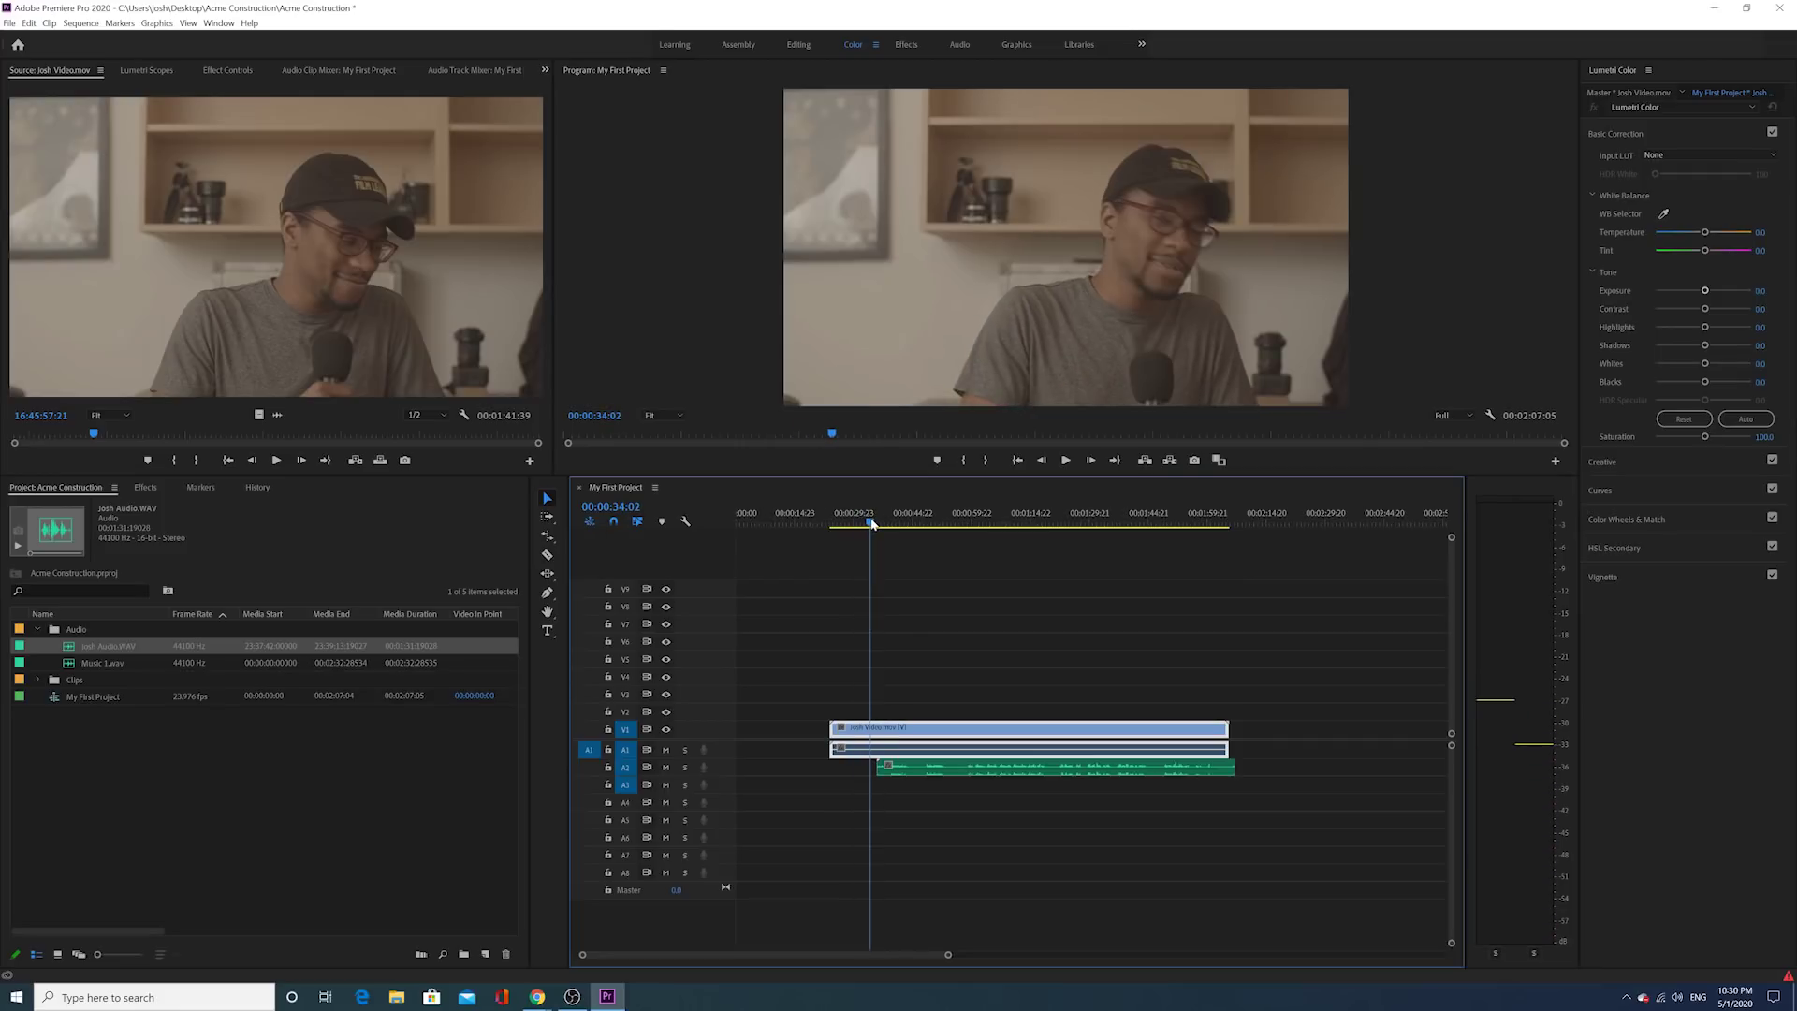
left_click(1067, 459)
Step: Slide the Josh Audio clip on A2 to start directly under the Josh Video clip
left_click_drag(898, 778, 711, 780)
left_click(774, 520)
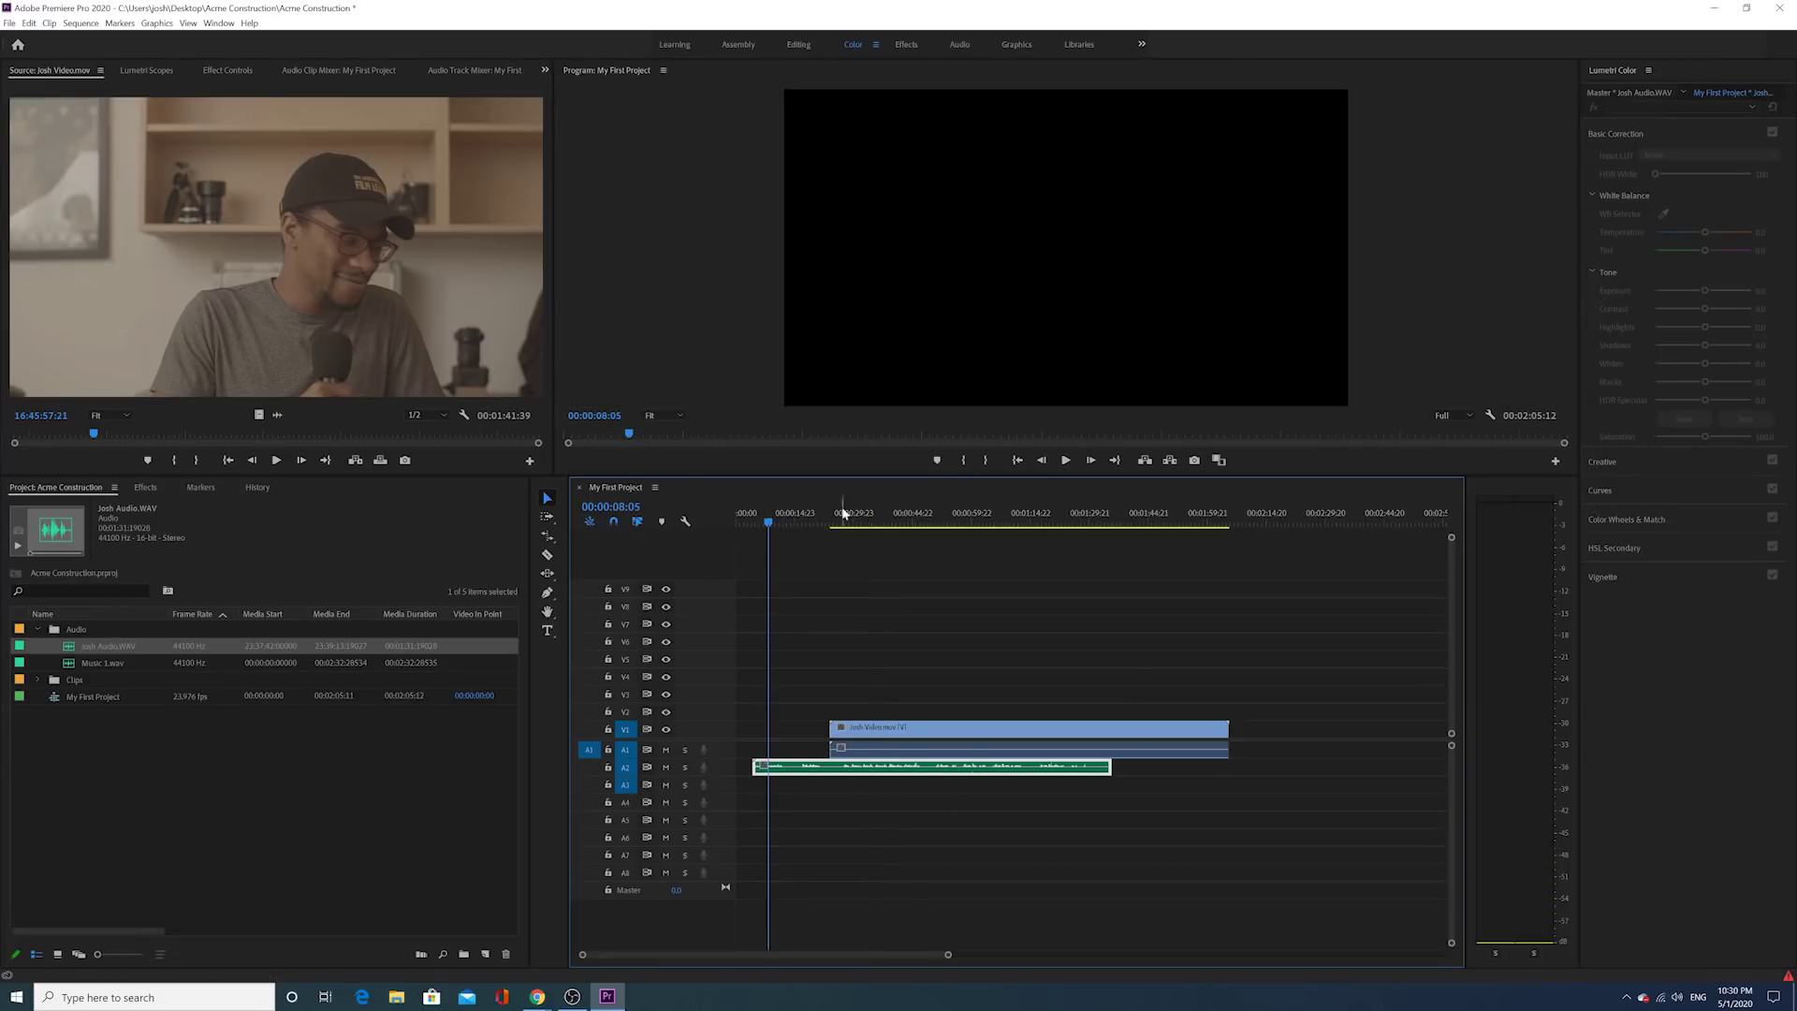
left_click(1065, 459)
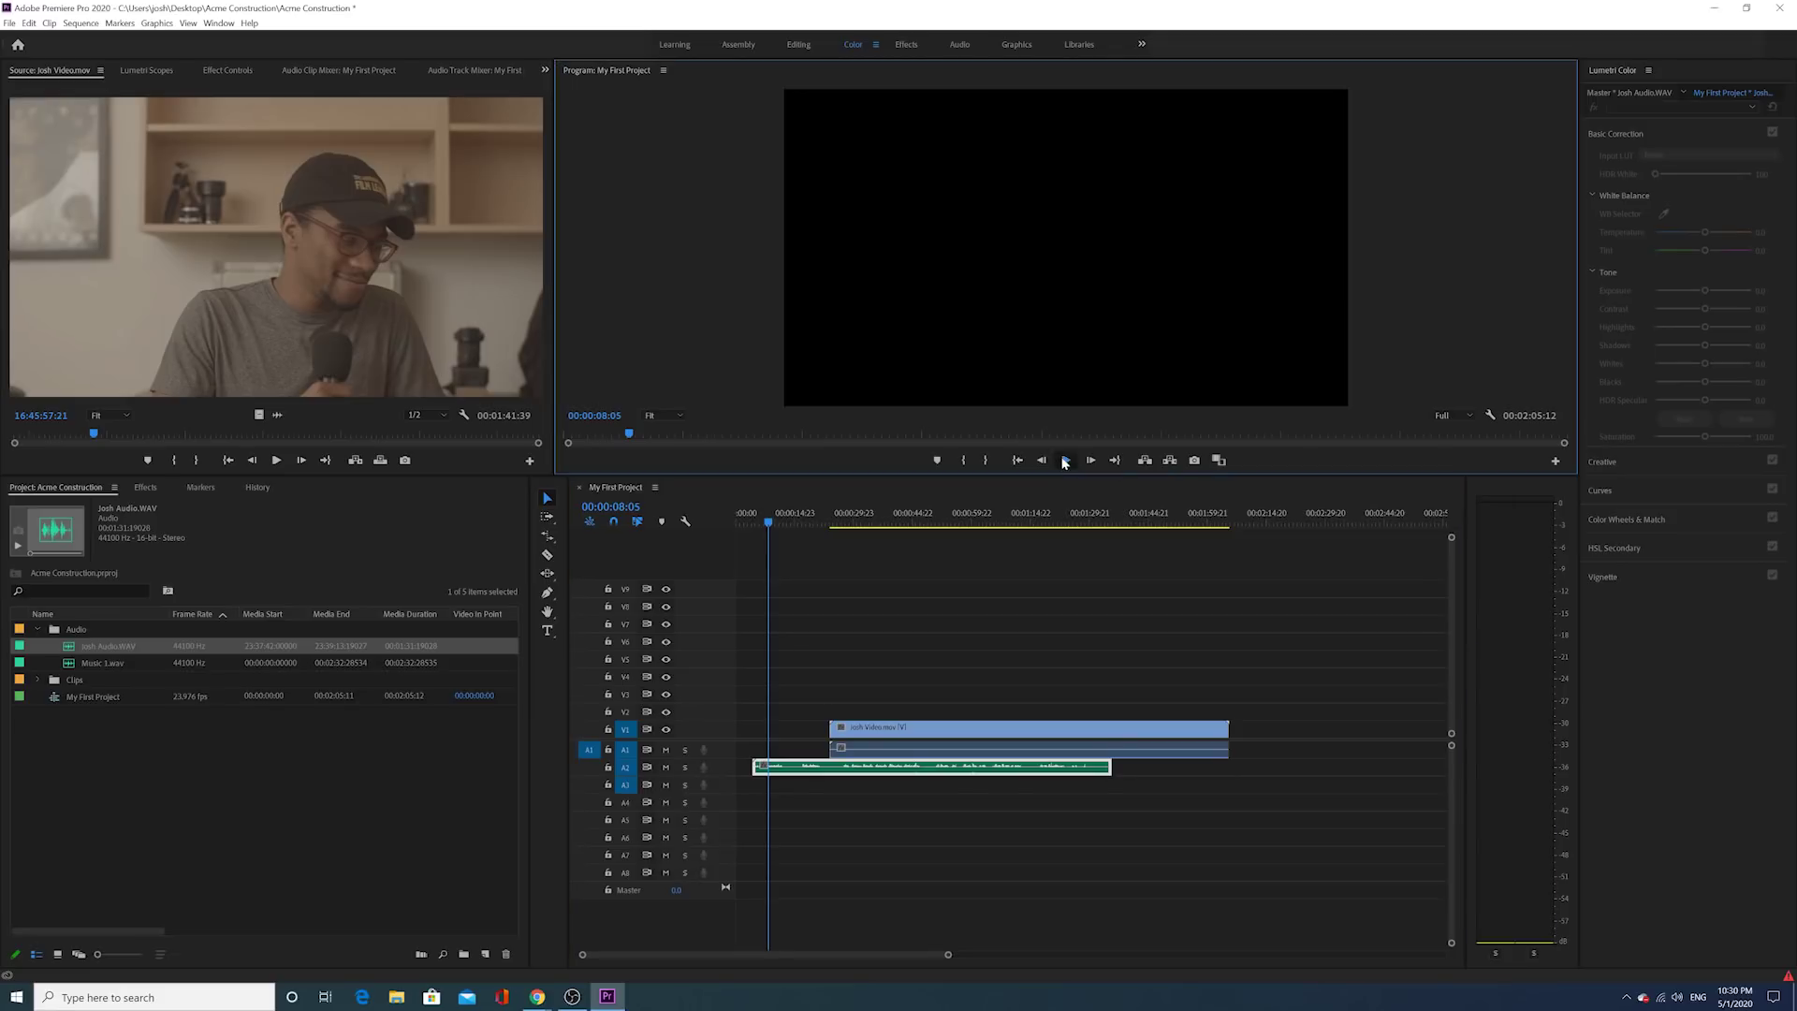
left_click(1065, 460)
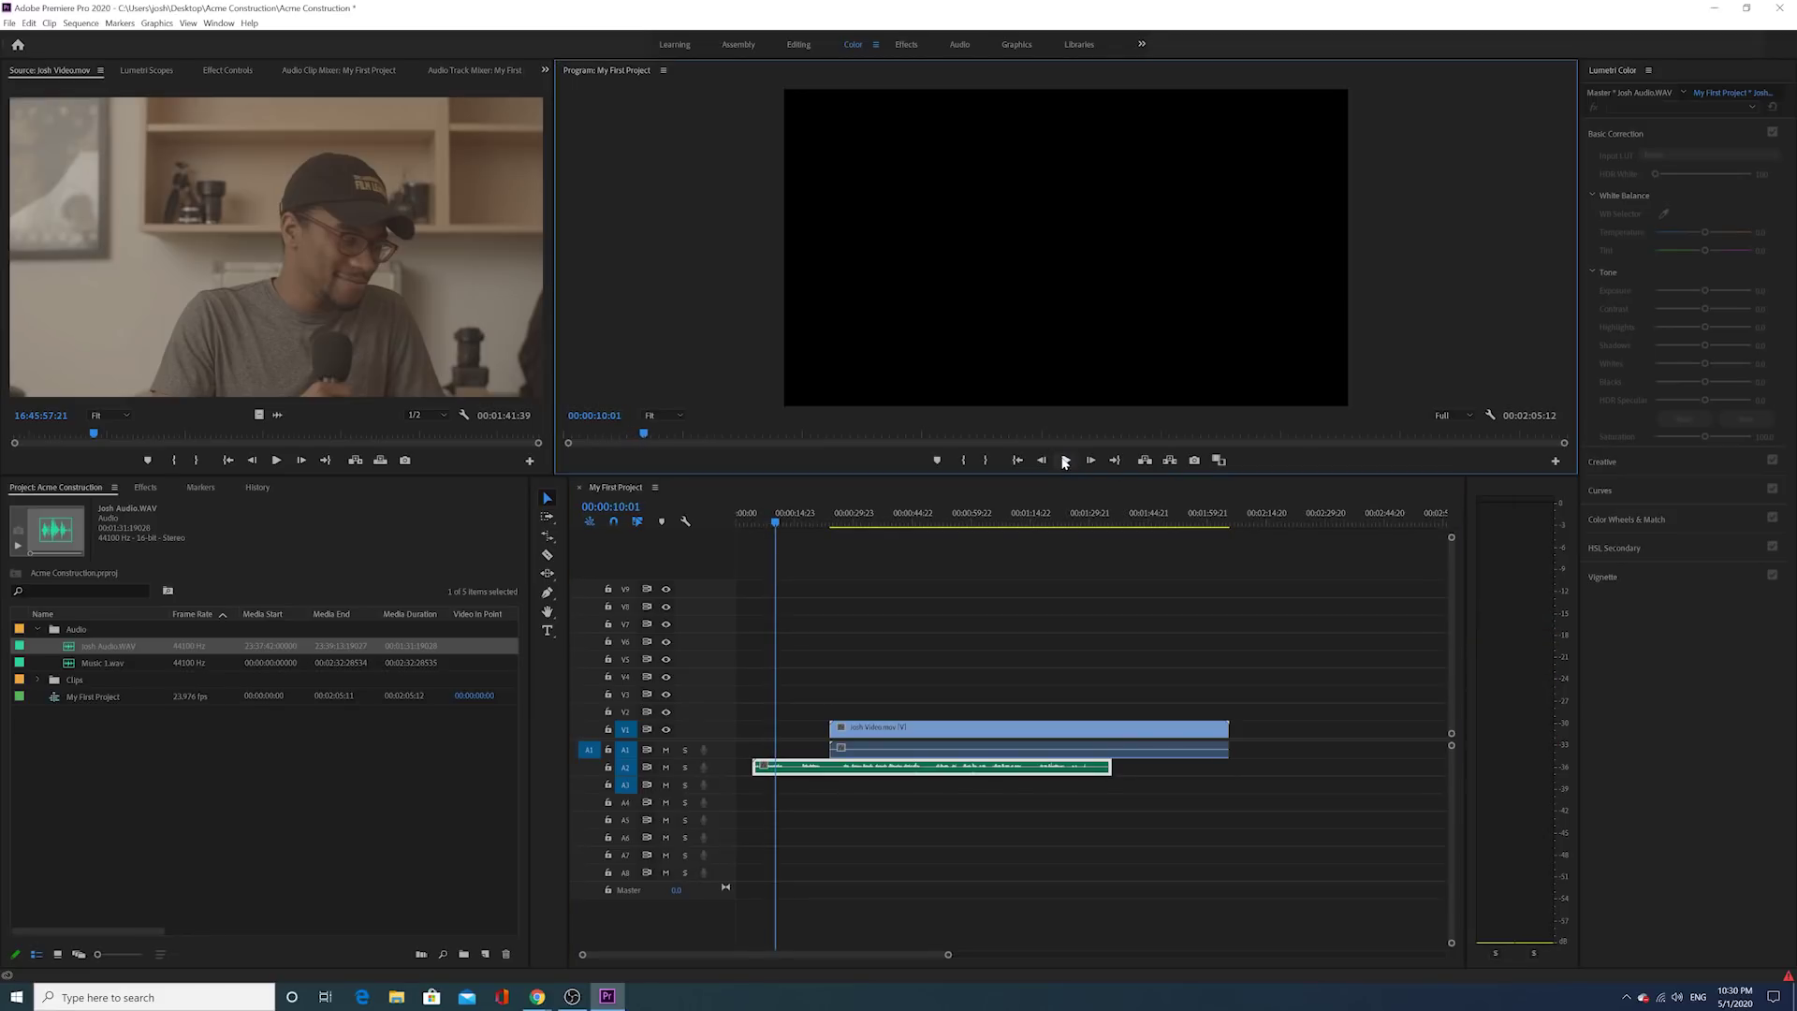
left_click_drag(820, 771, 897, 770)
left_click(842, 530)
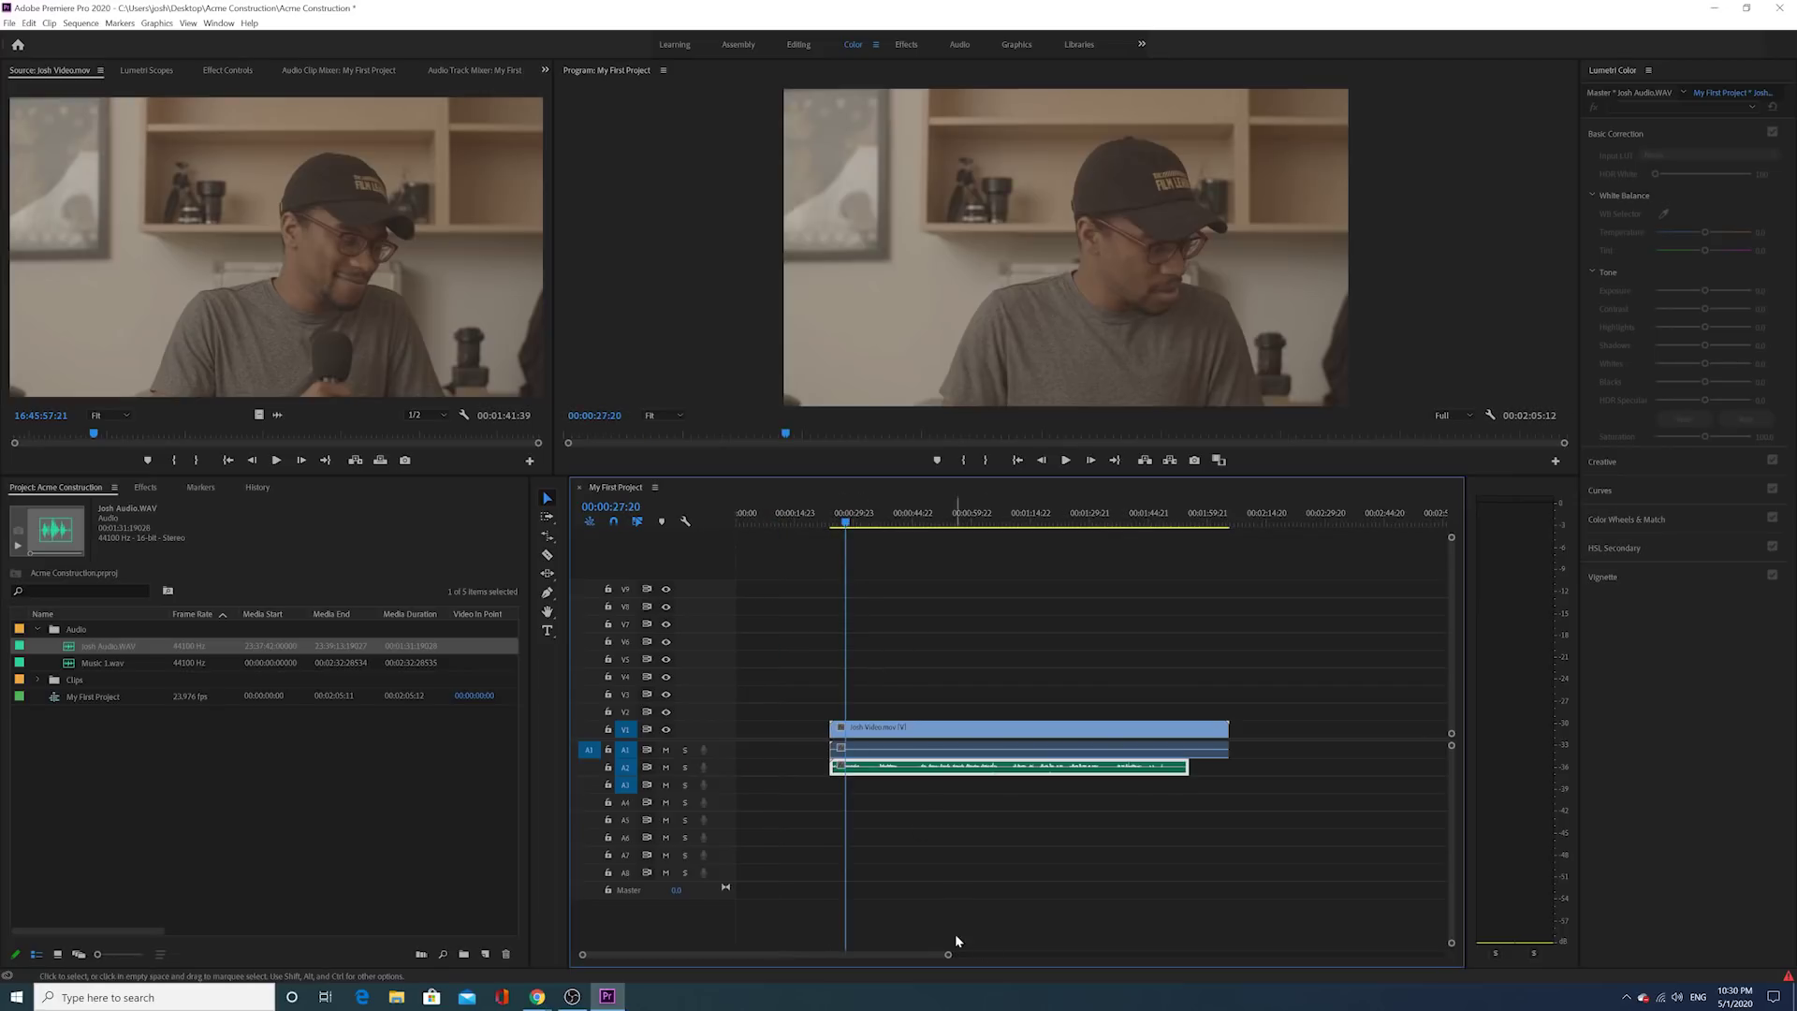
left_click_drag(948, 954, 830, 955)
Step: Select the V1, A1 and A2 clips and Synchronize them using Audio as the sync point
left_click_drag(884, 685, 1000, 758)
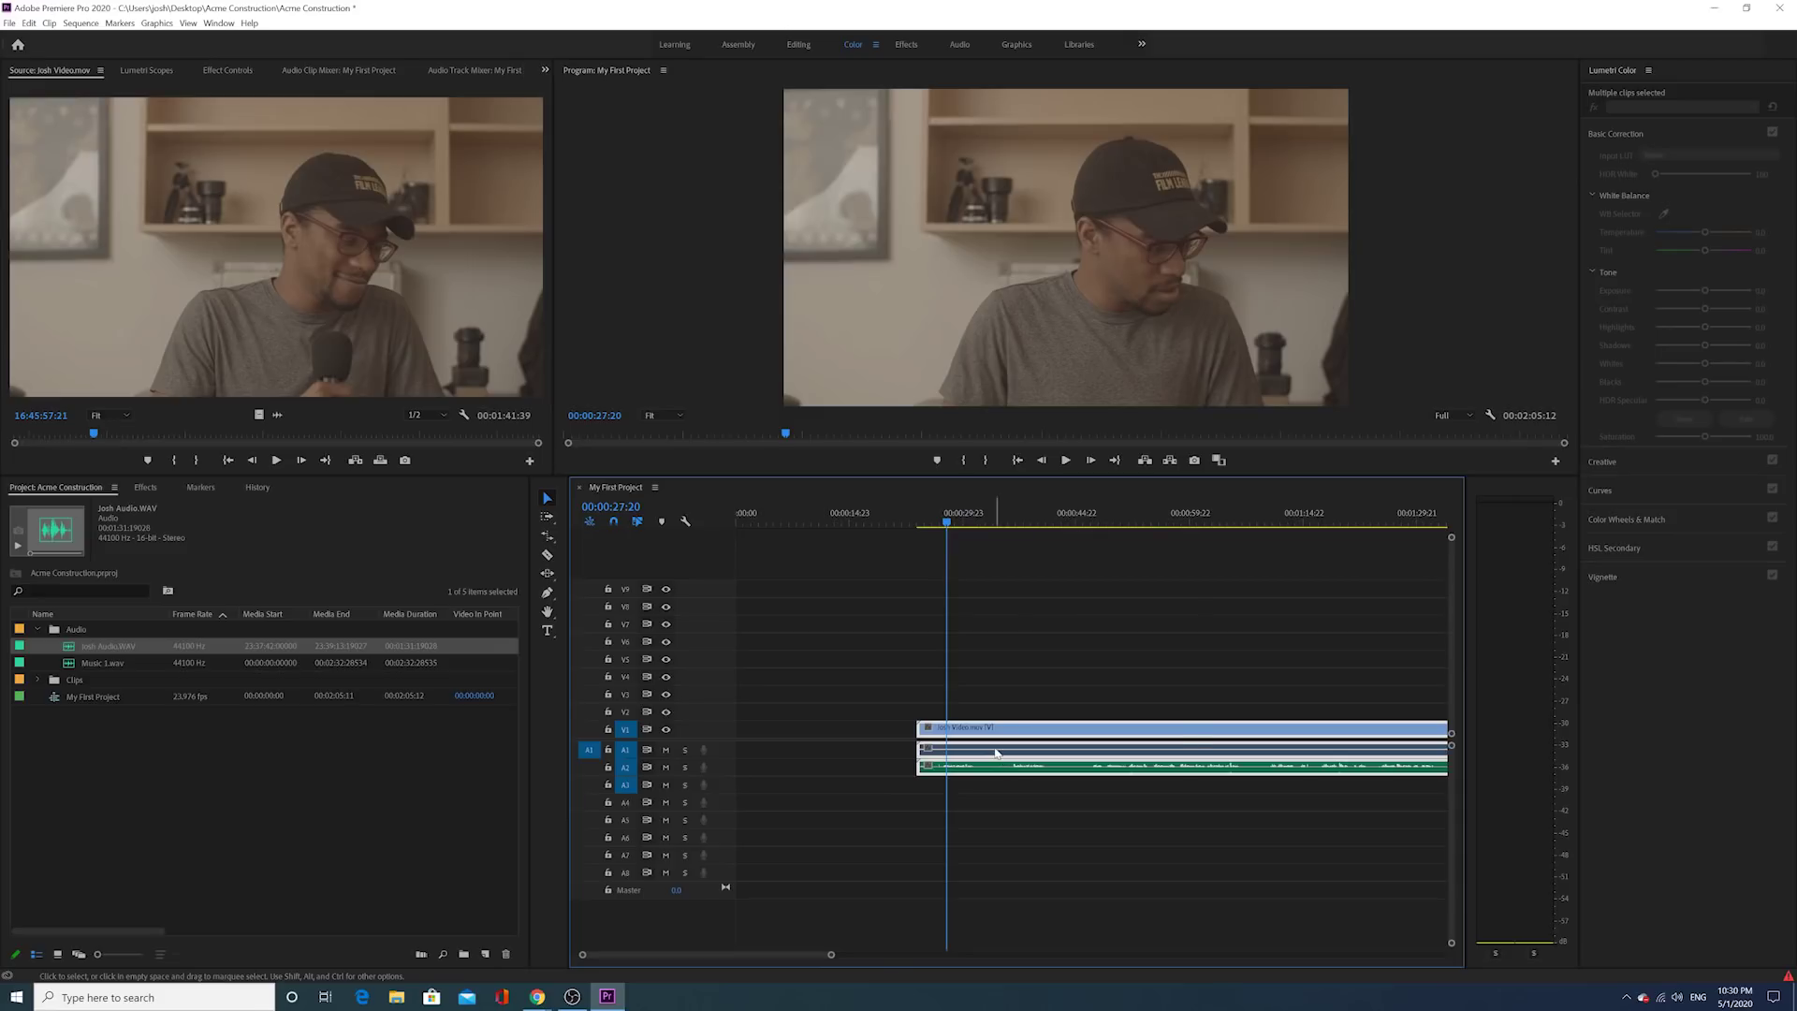
right_click(998, 752)
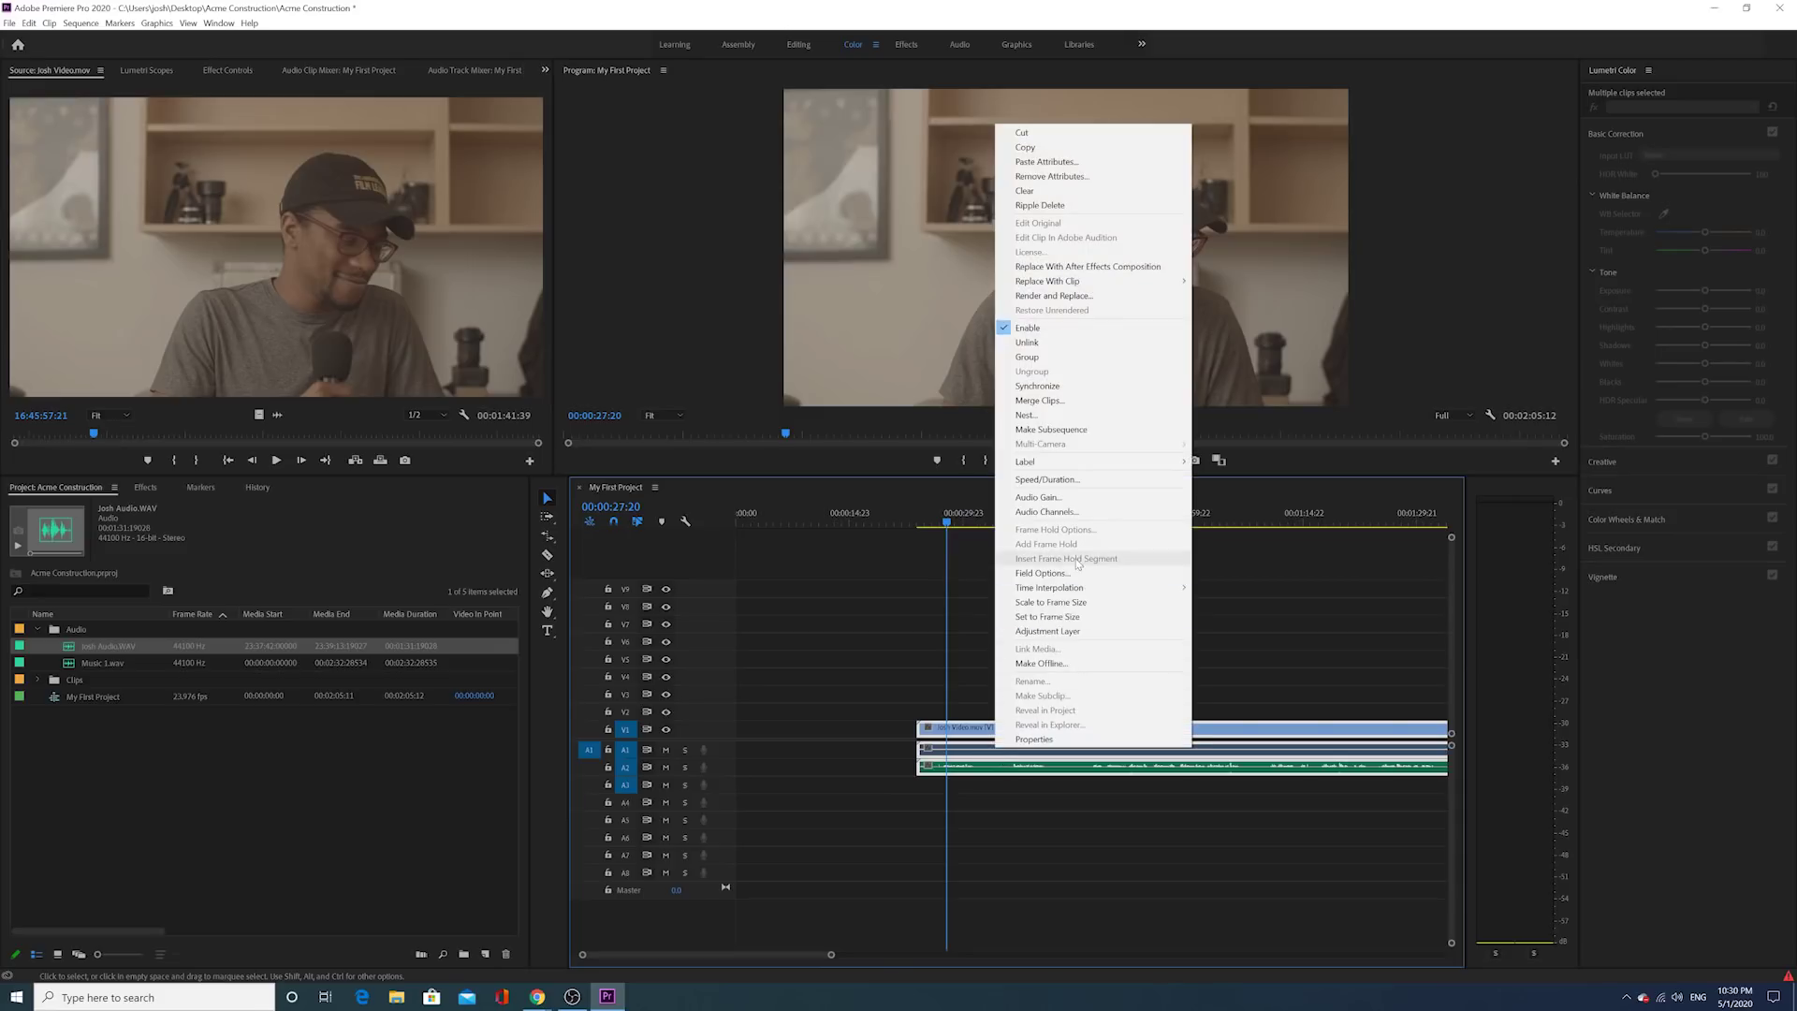
left_click(1055, 387)
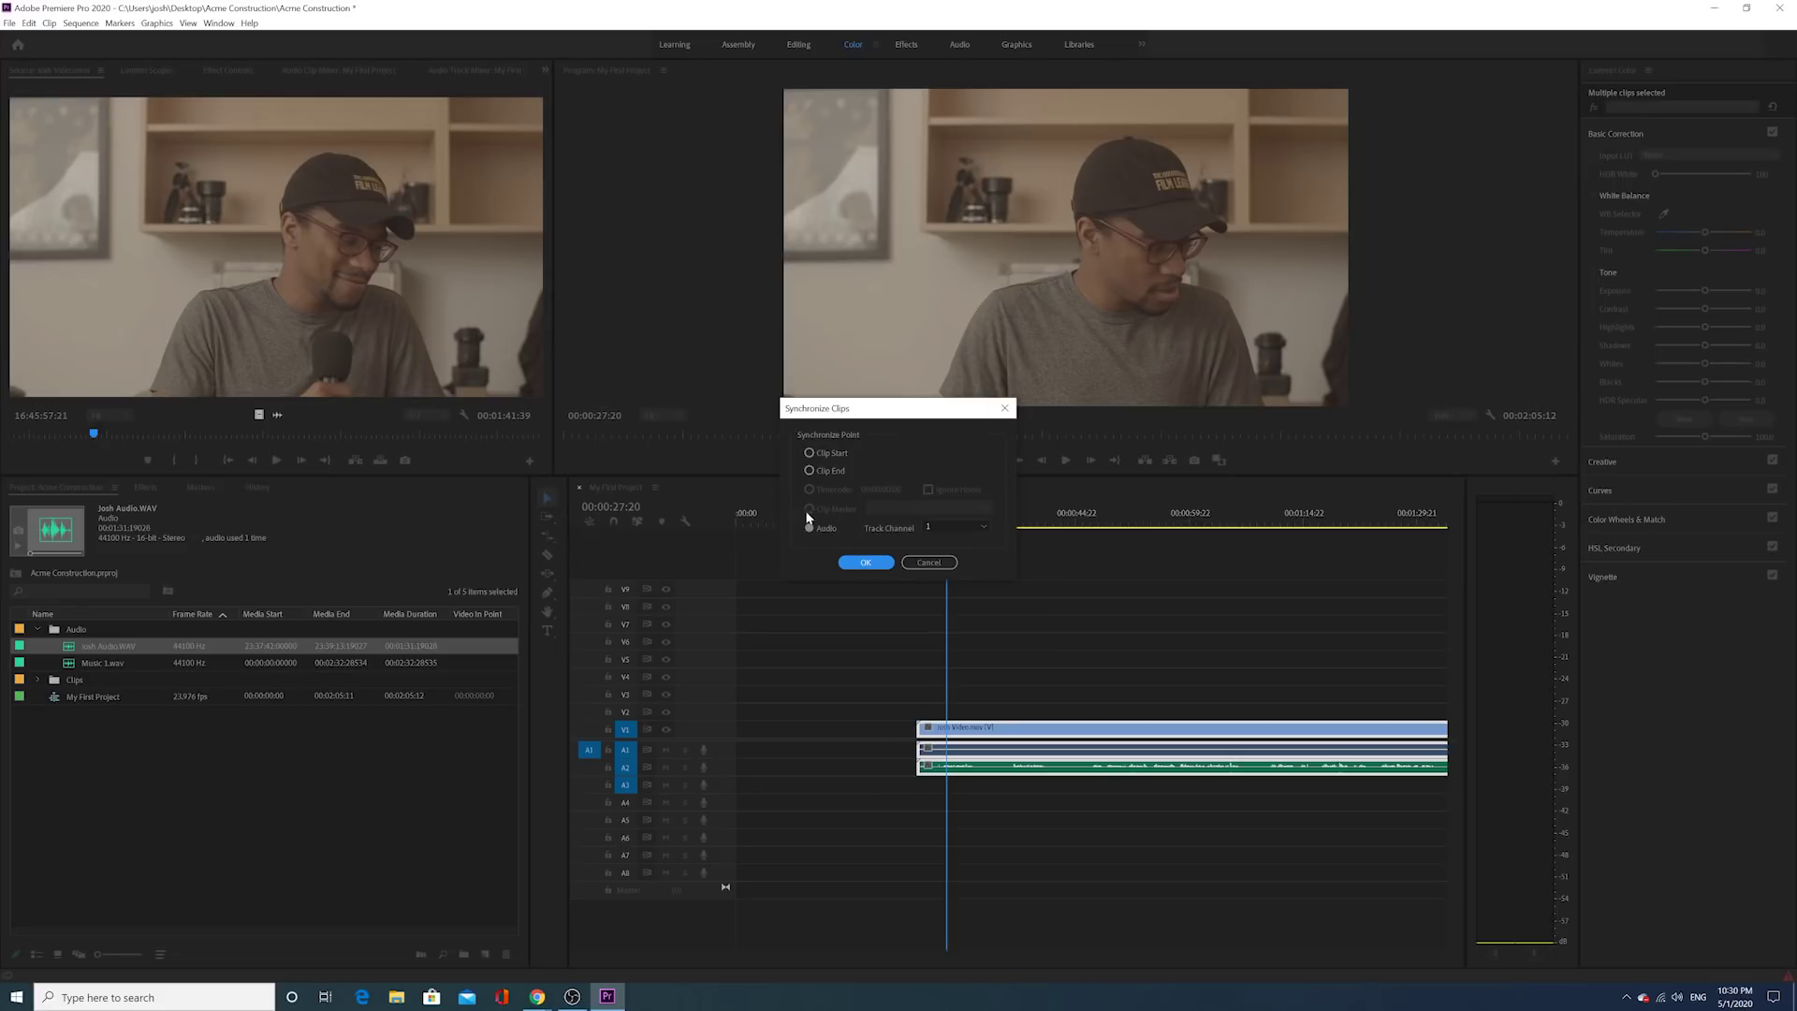
left_click(866, 562)
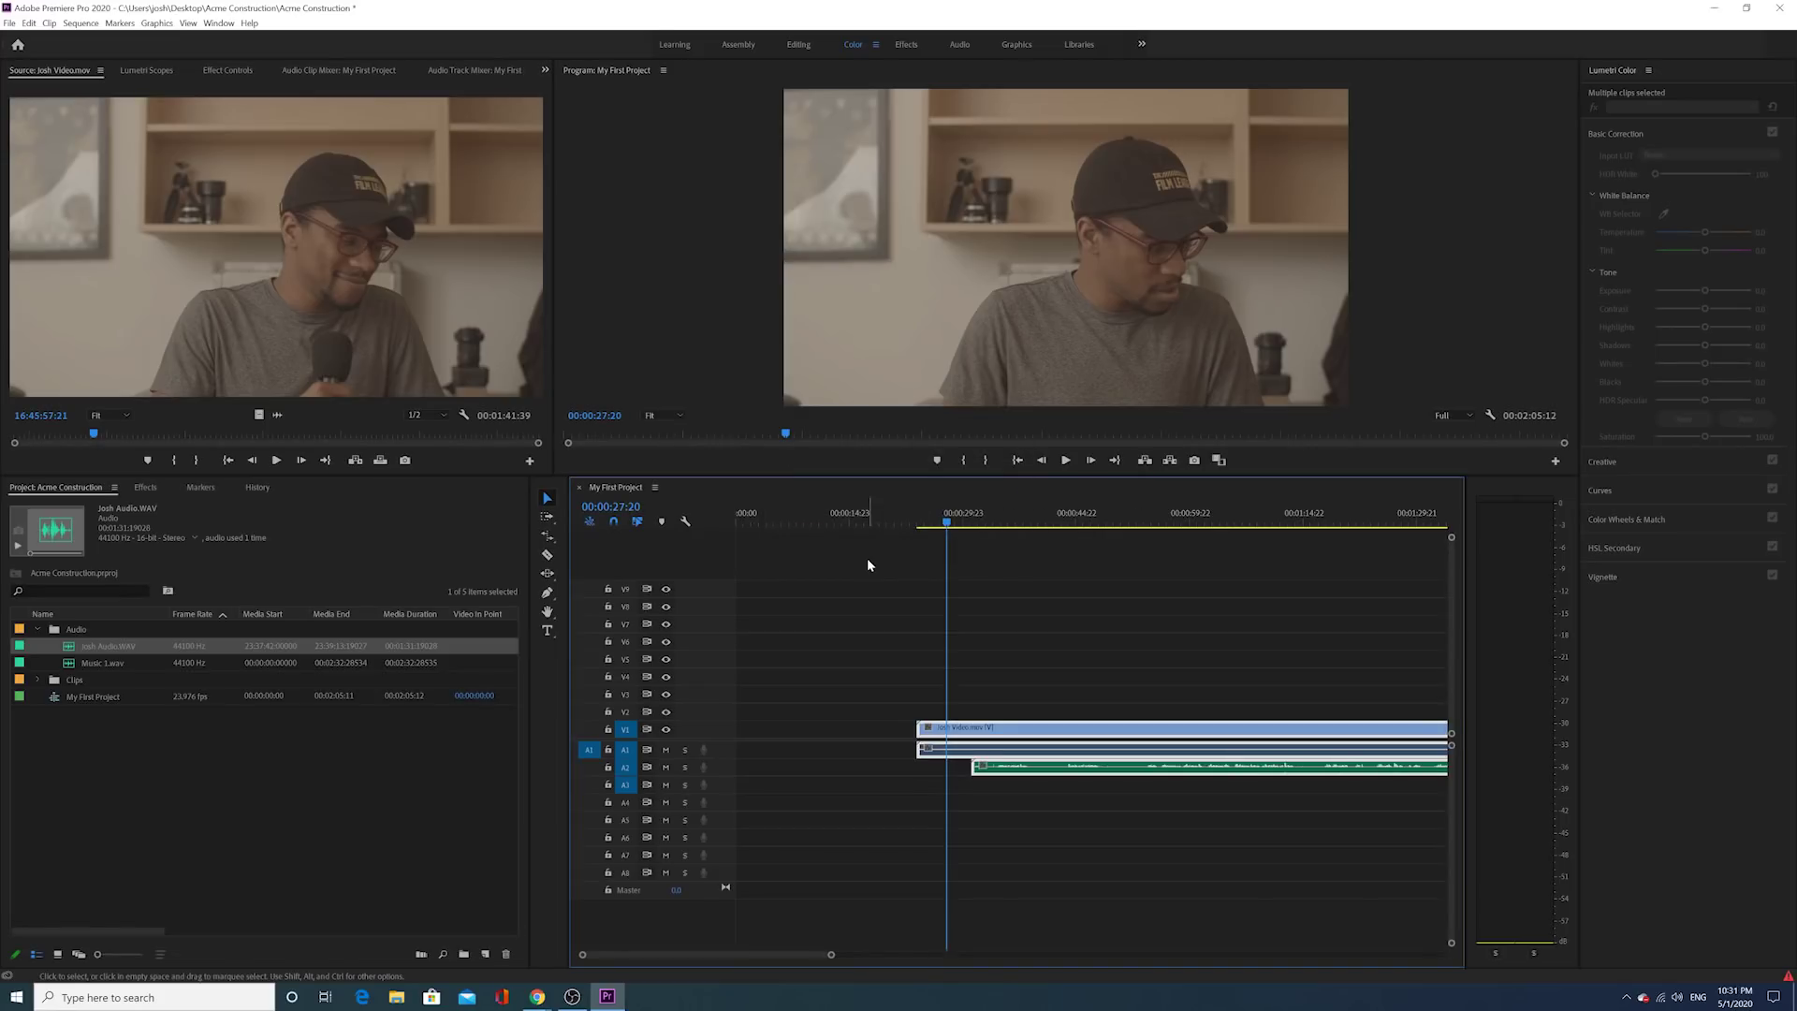
Step: Scrub and play the synced interview clips to check the sync
scroll(899, 627, "right", 2)
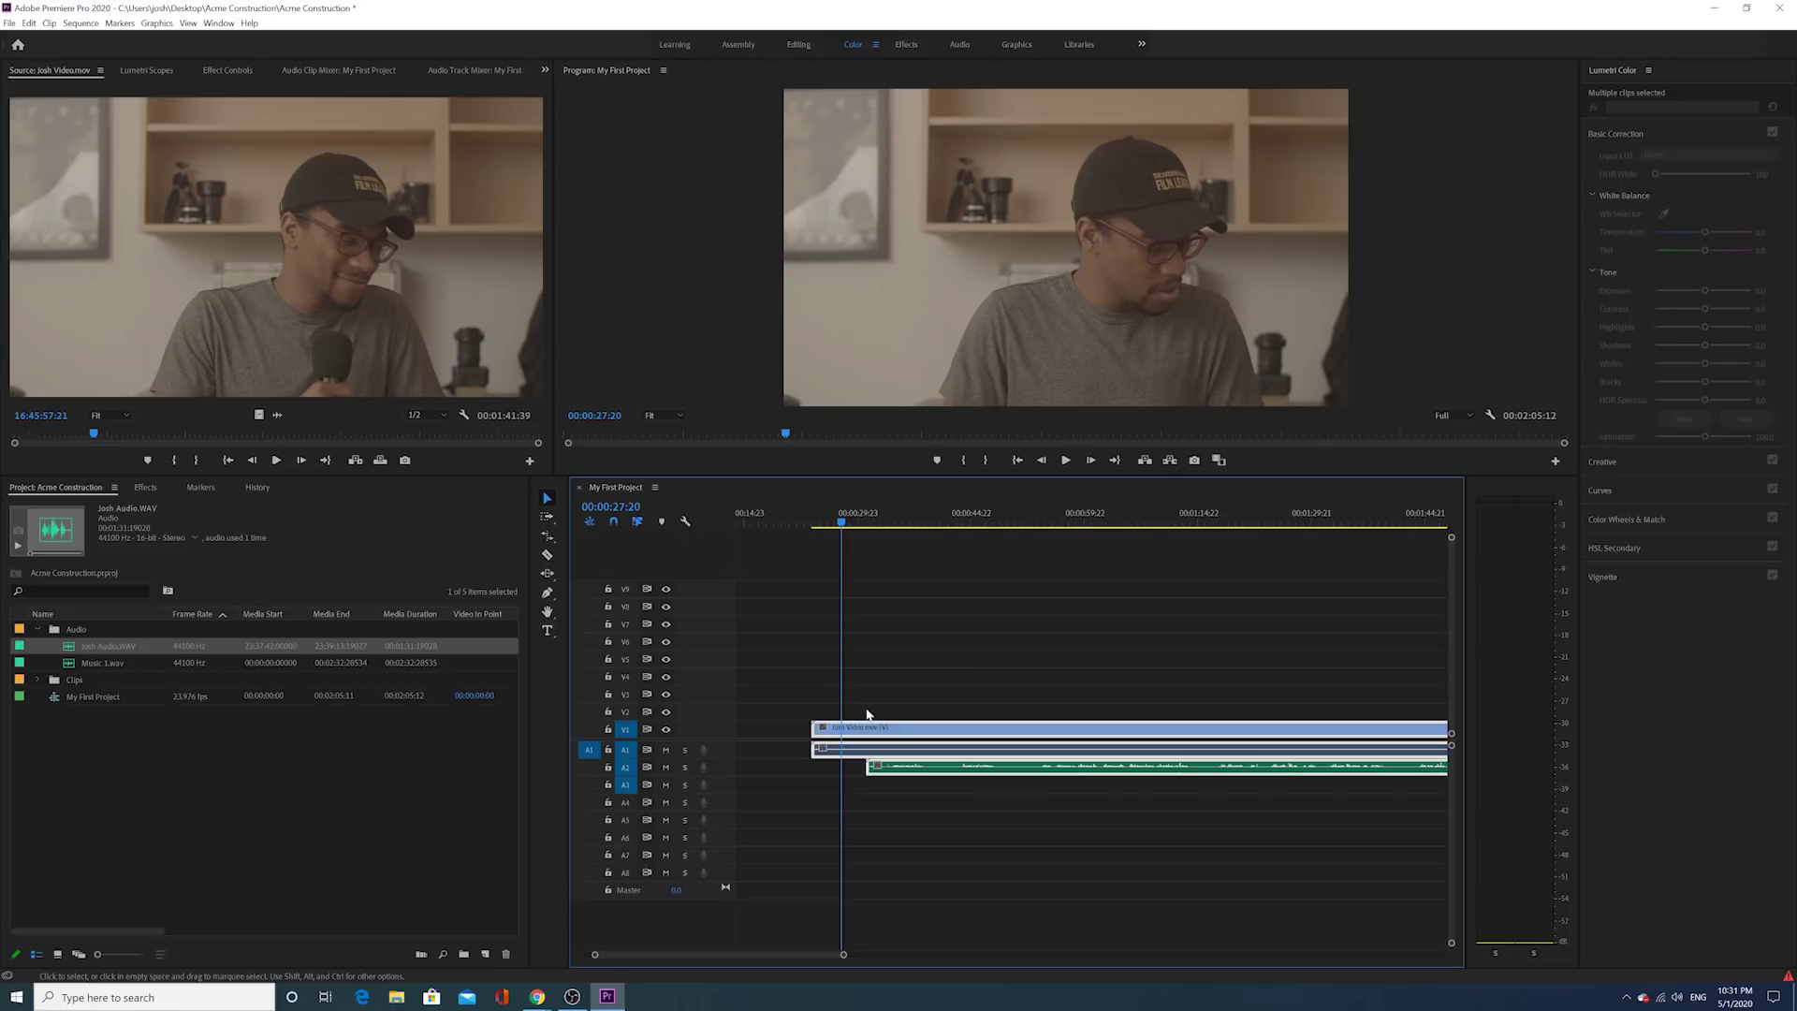
left_click_drag(903, 514, 884, 514)
left_click(1071, 464)
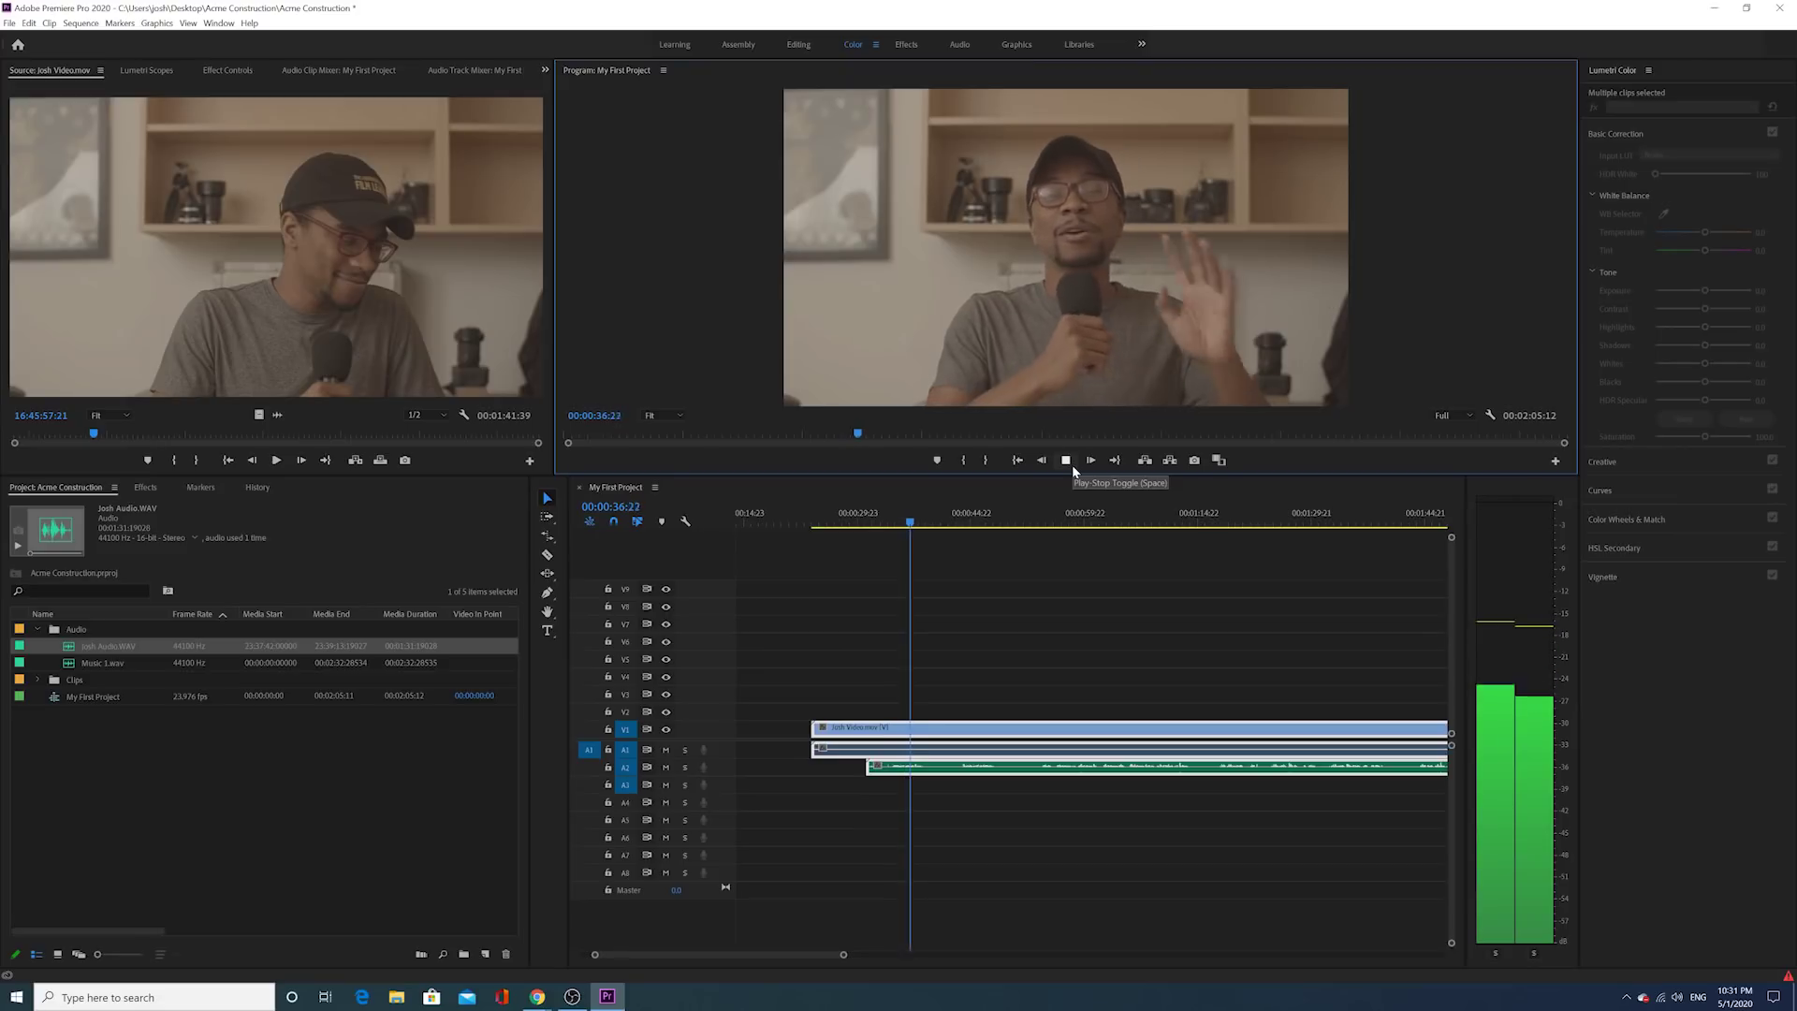
left_click(1071, 464)
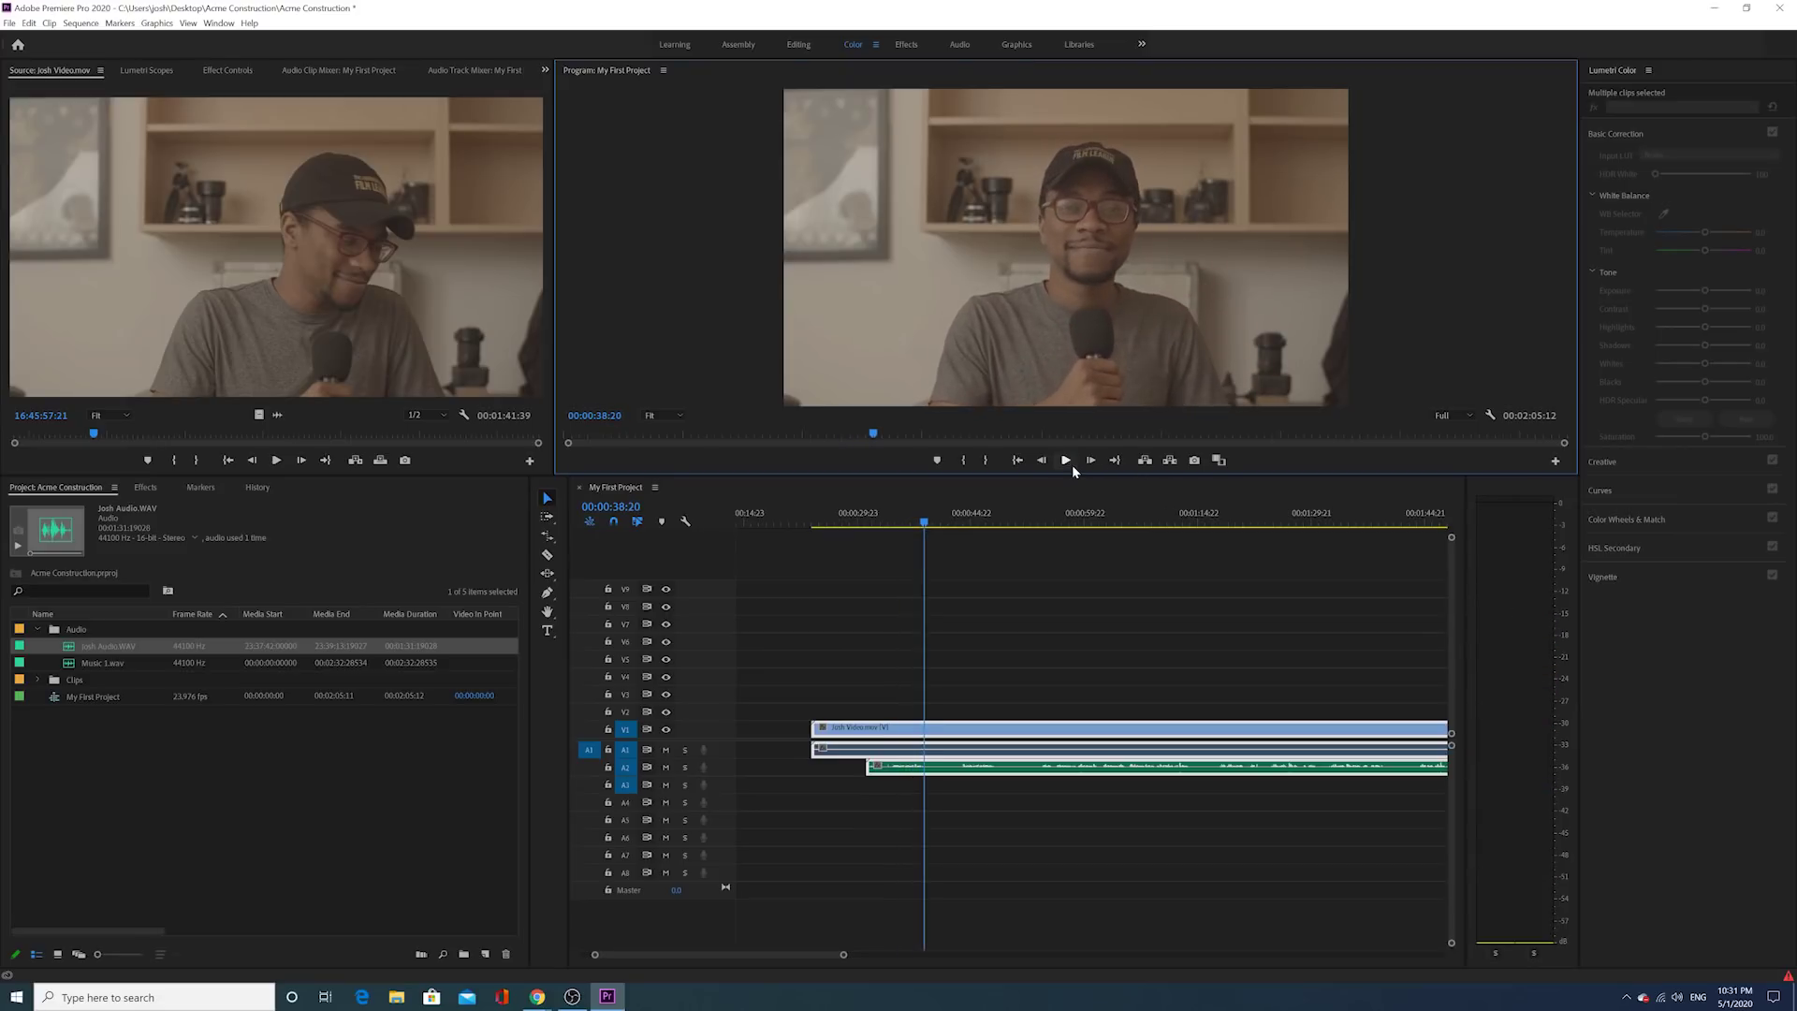
Step: Select the Josh Video clip and the Josh Audio clip on A2 in turn to inspect them
left_click(920, 784)
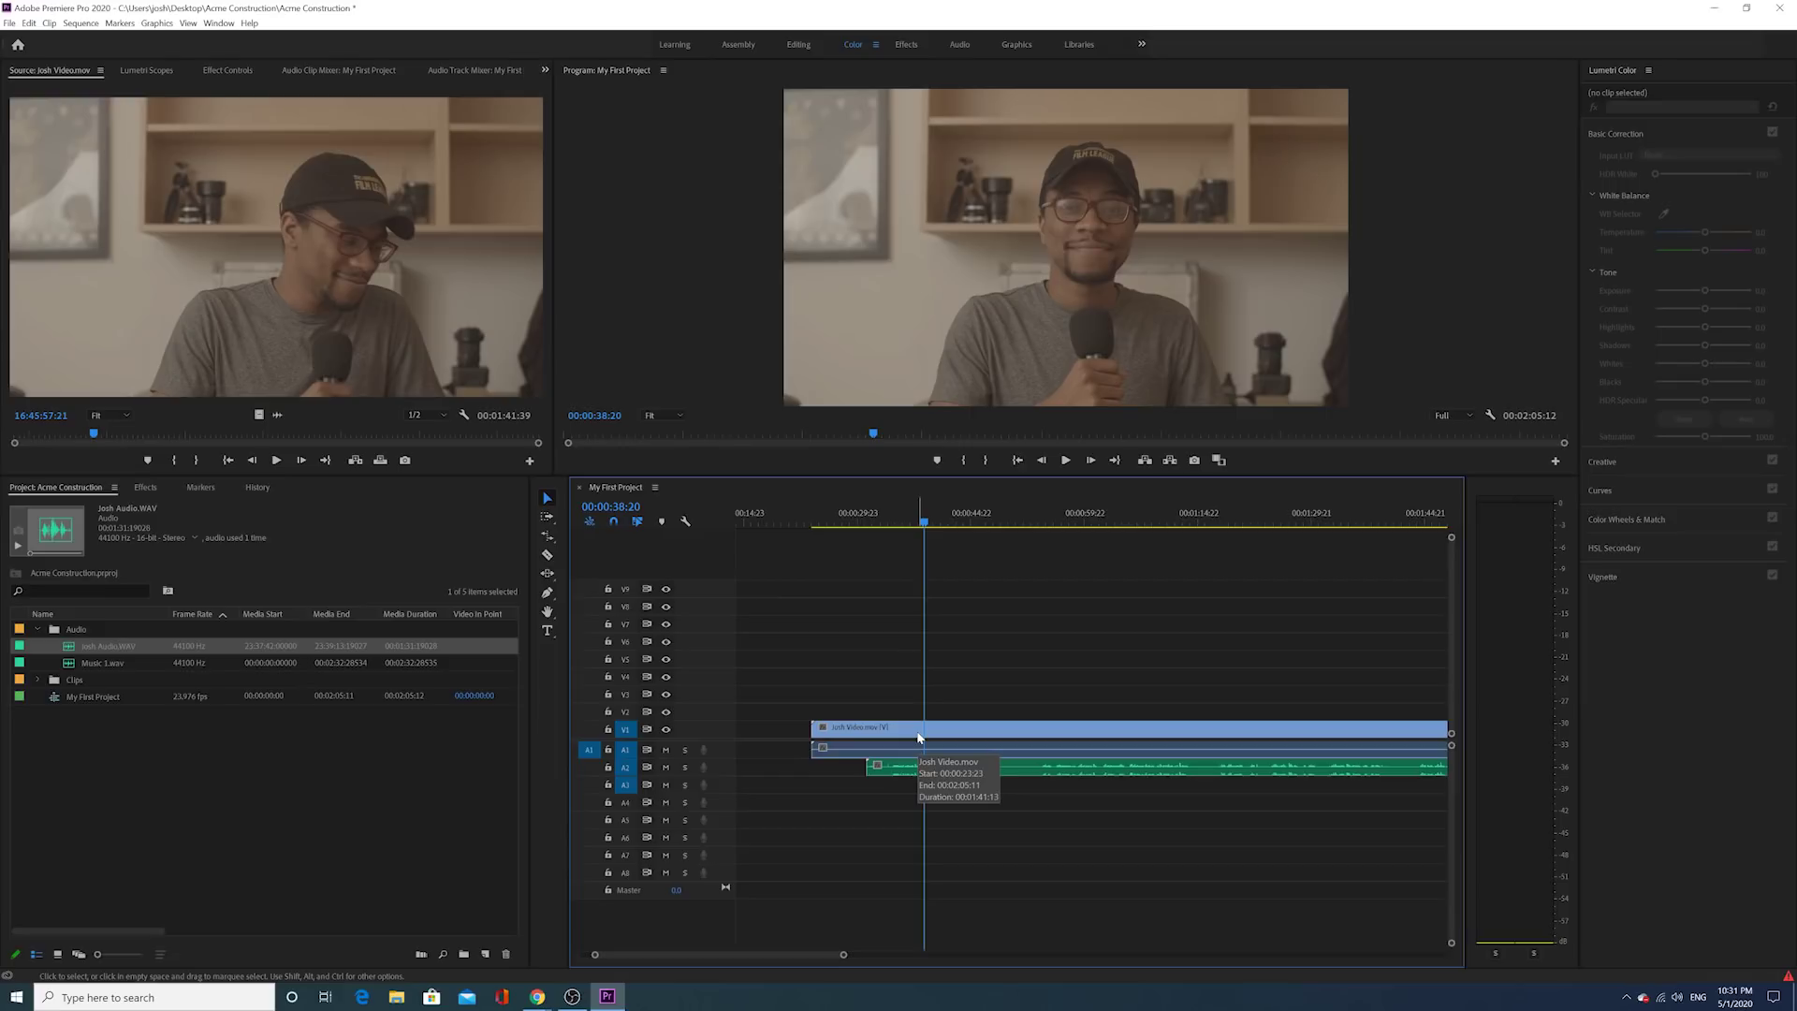
left_click(912, 753)
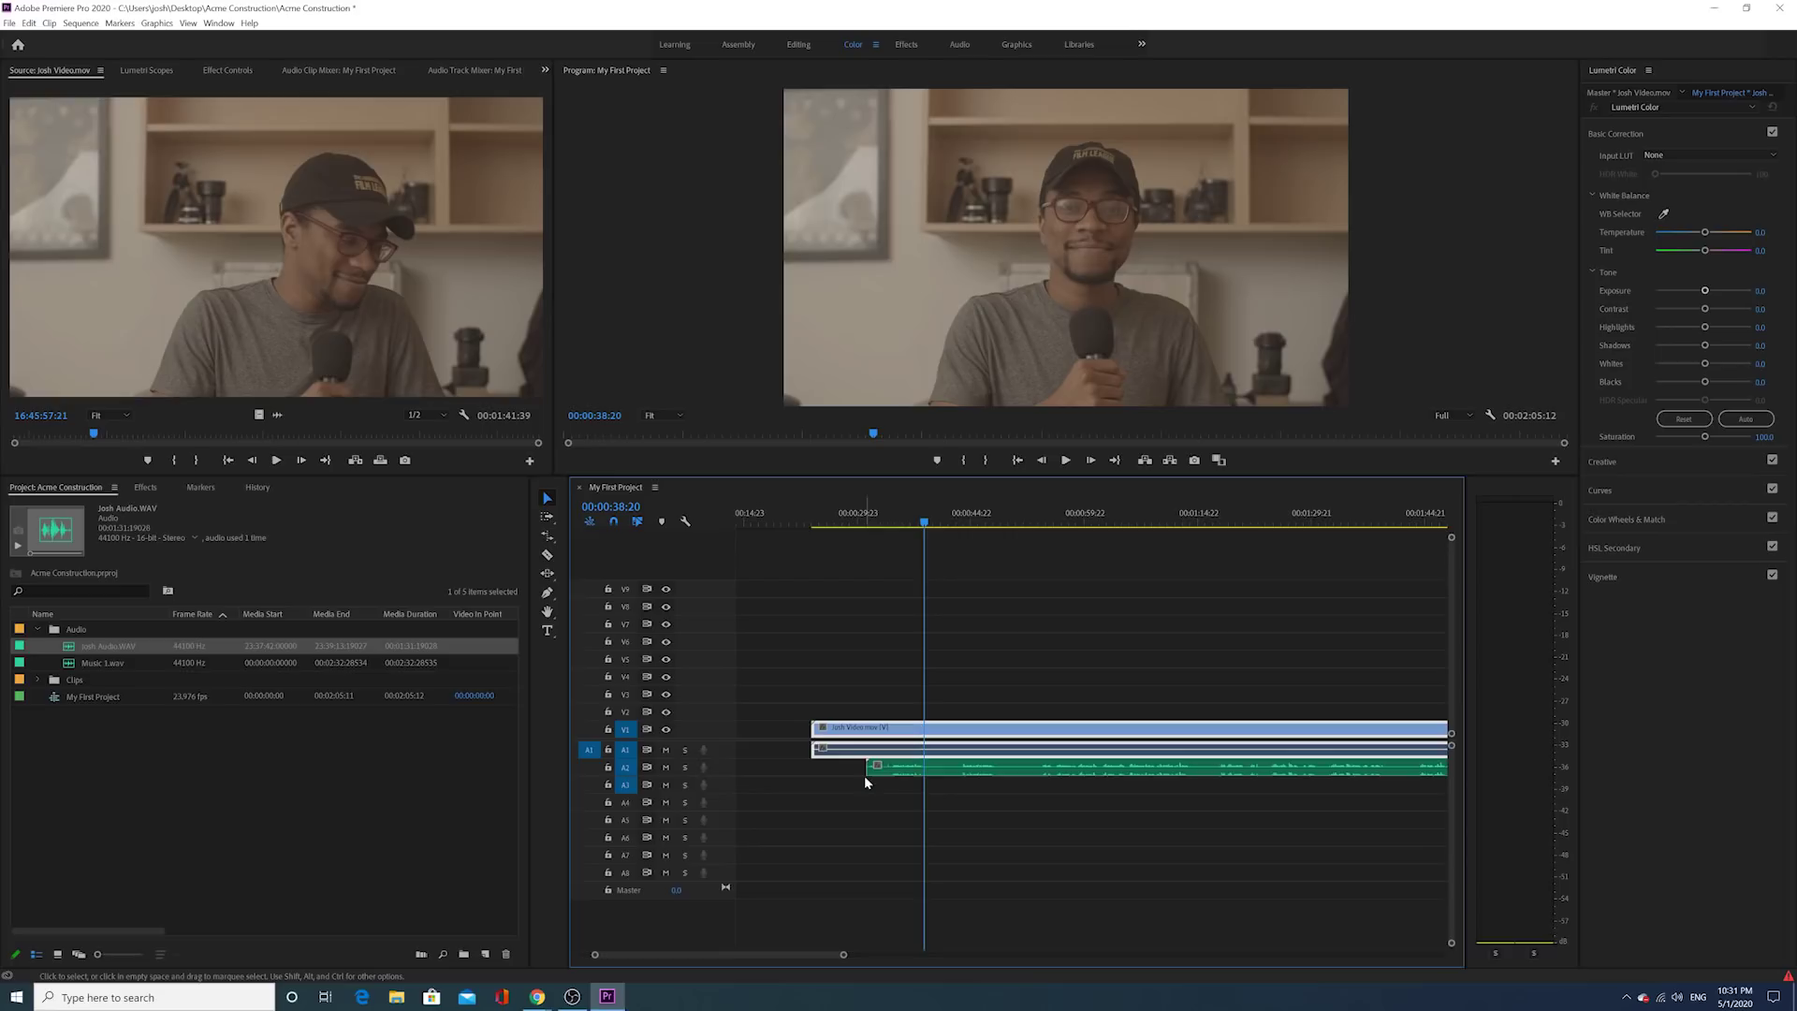
left_click(903, 771)
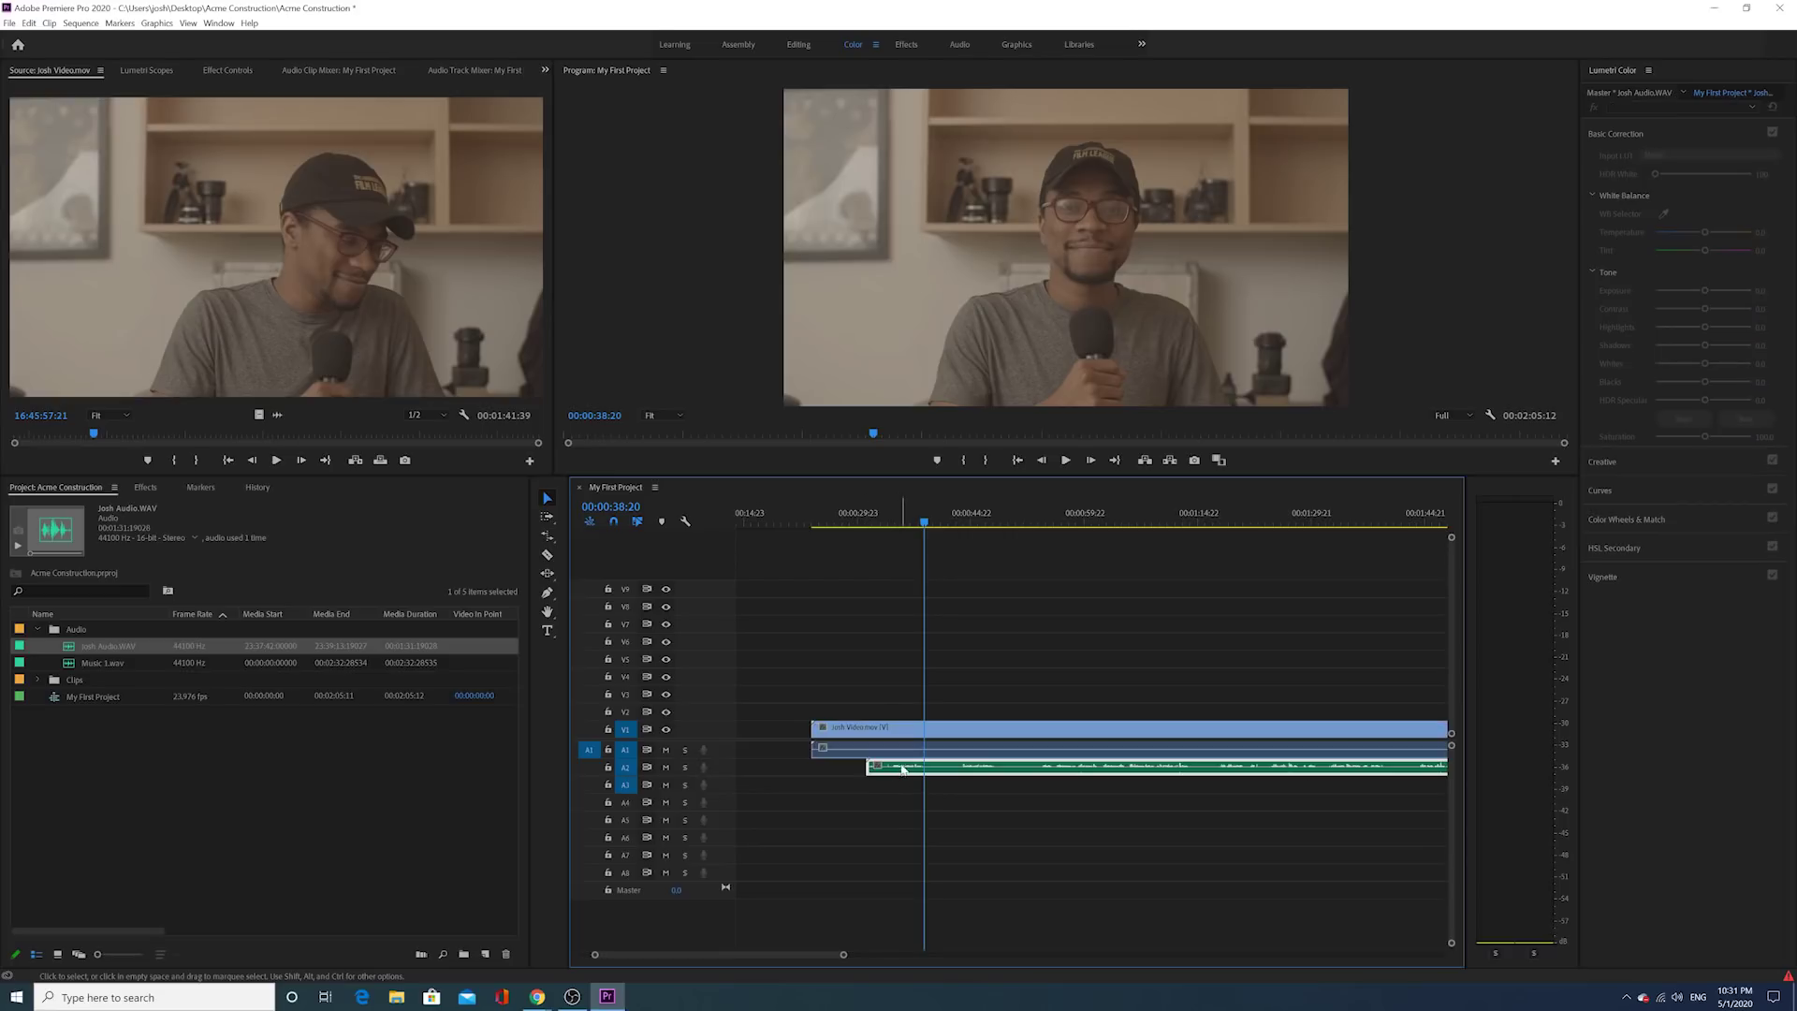
left_click(906, 748)
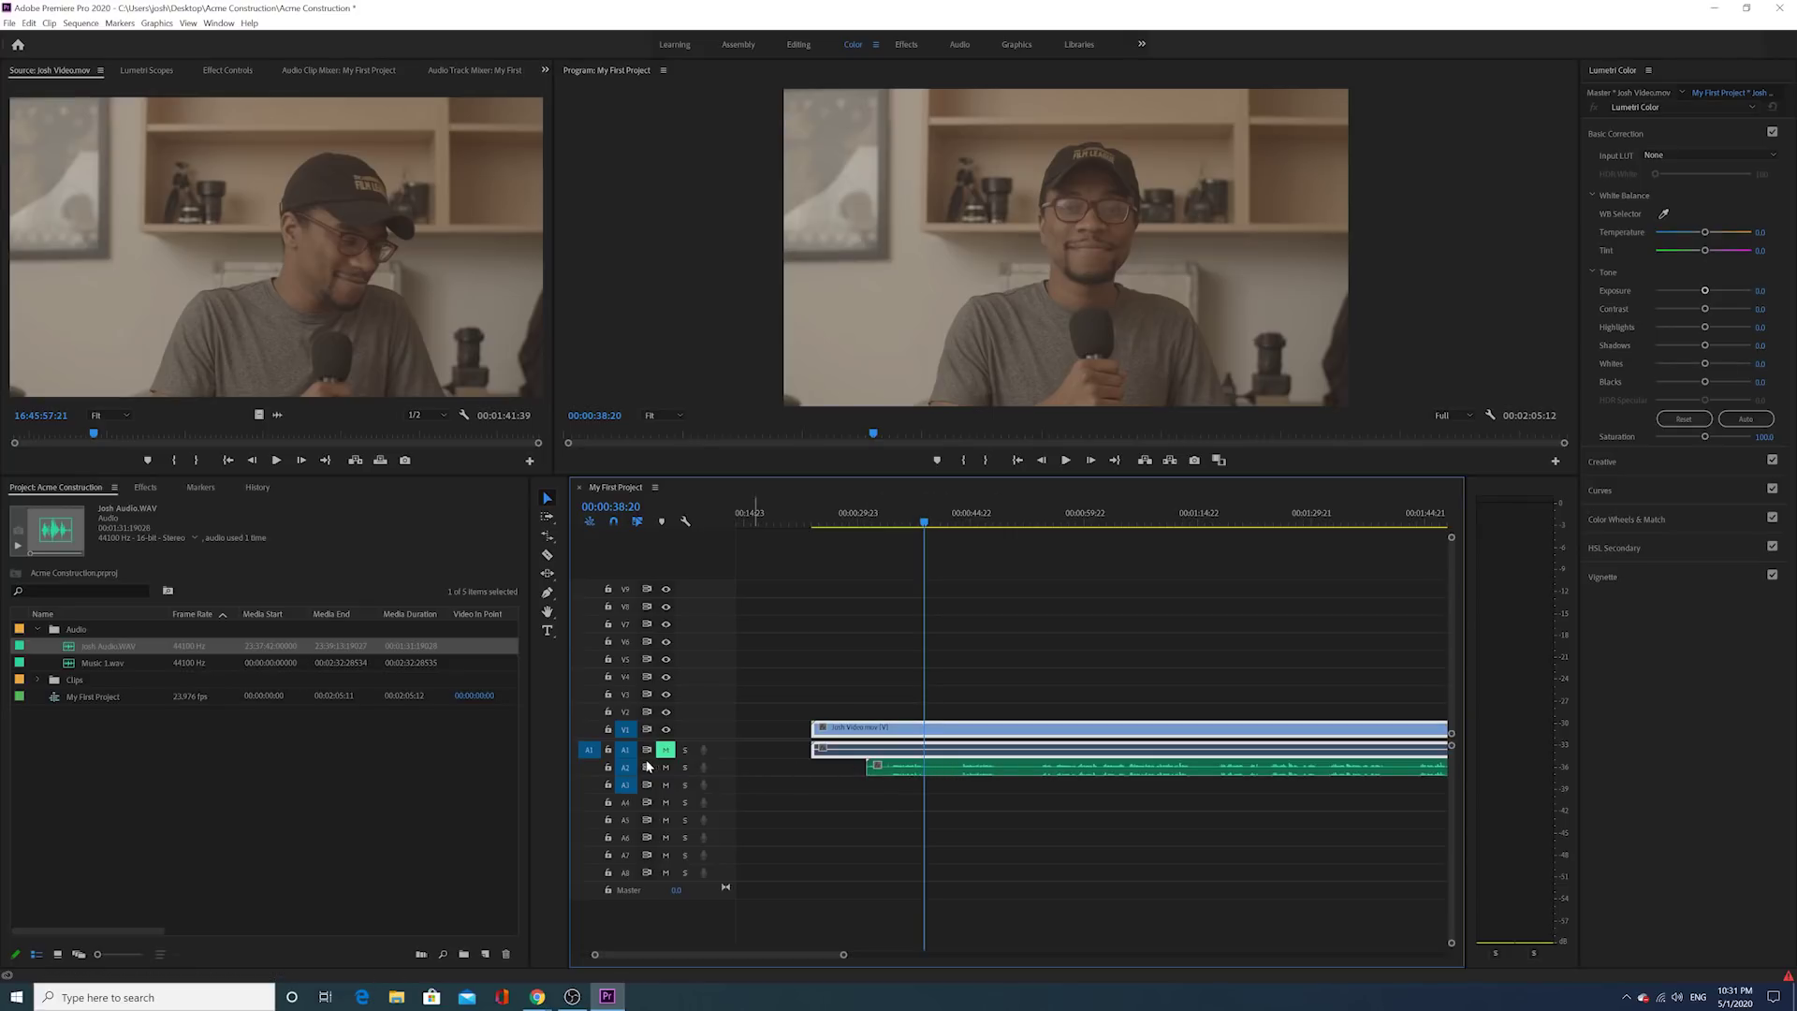
Step: Trim the video clip to start later and preview it from 00:00:35:21
left_click(902, 520)
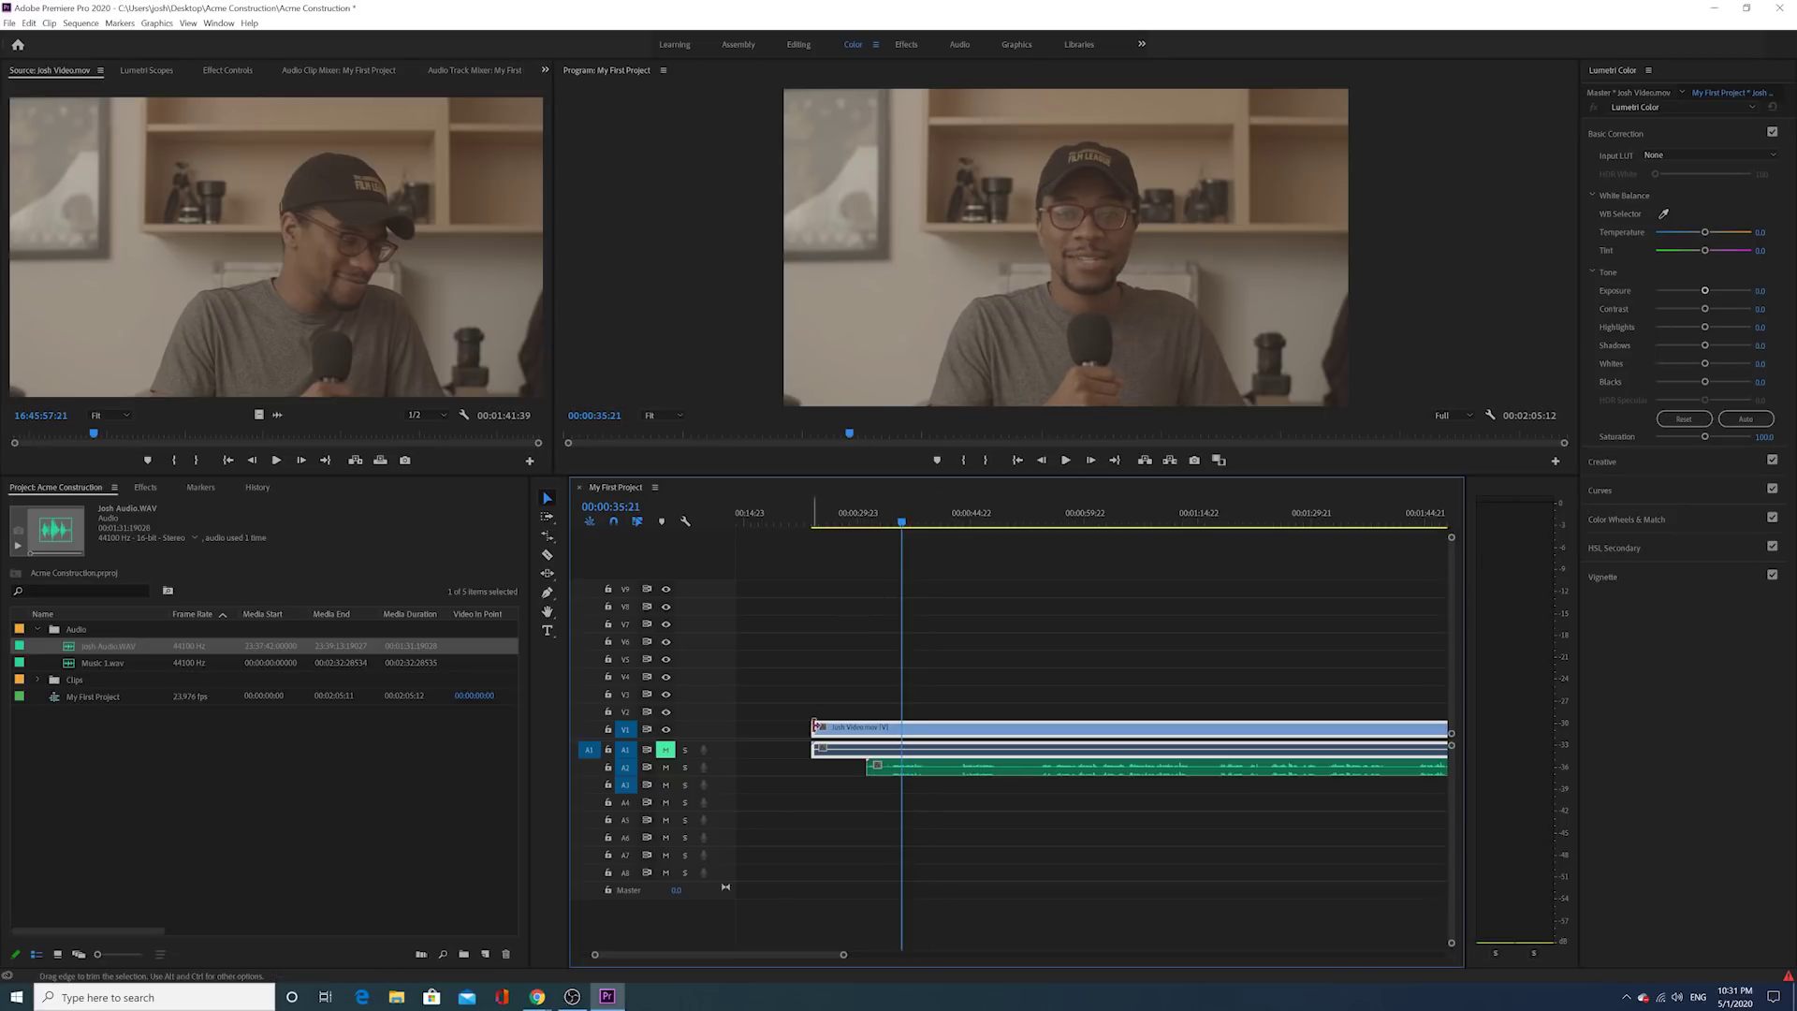
left_click_drag(815, 726, 865, 726)
left_click(1075, 464)
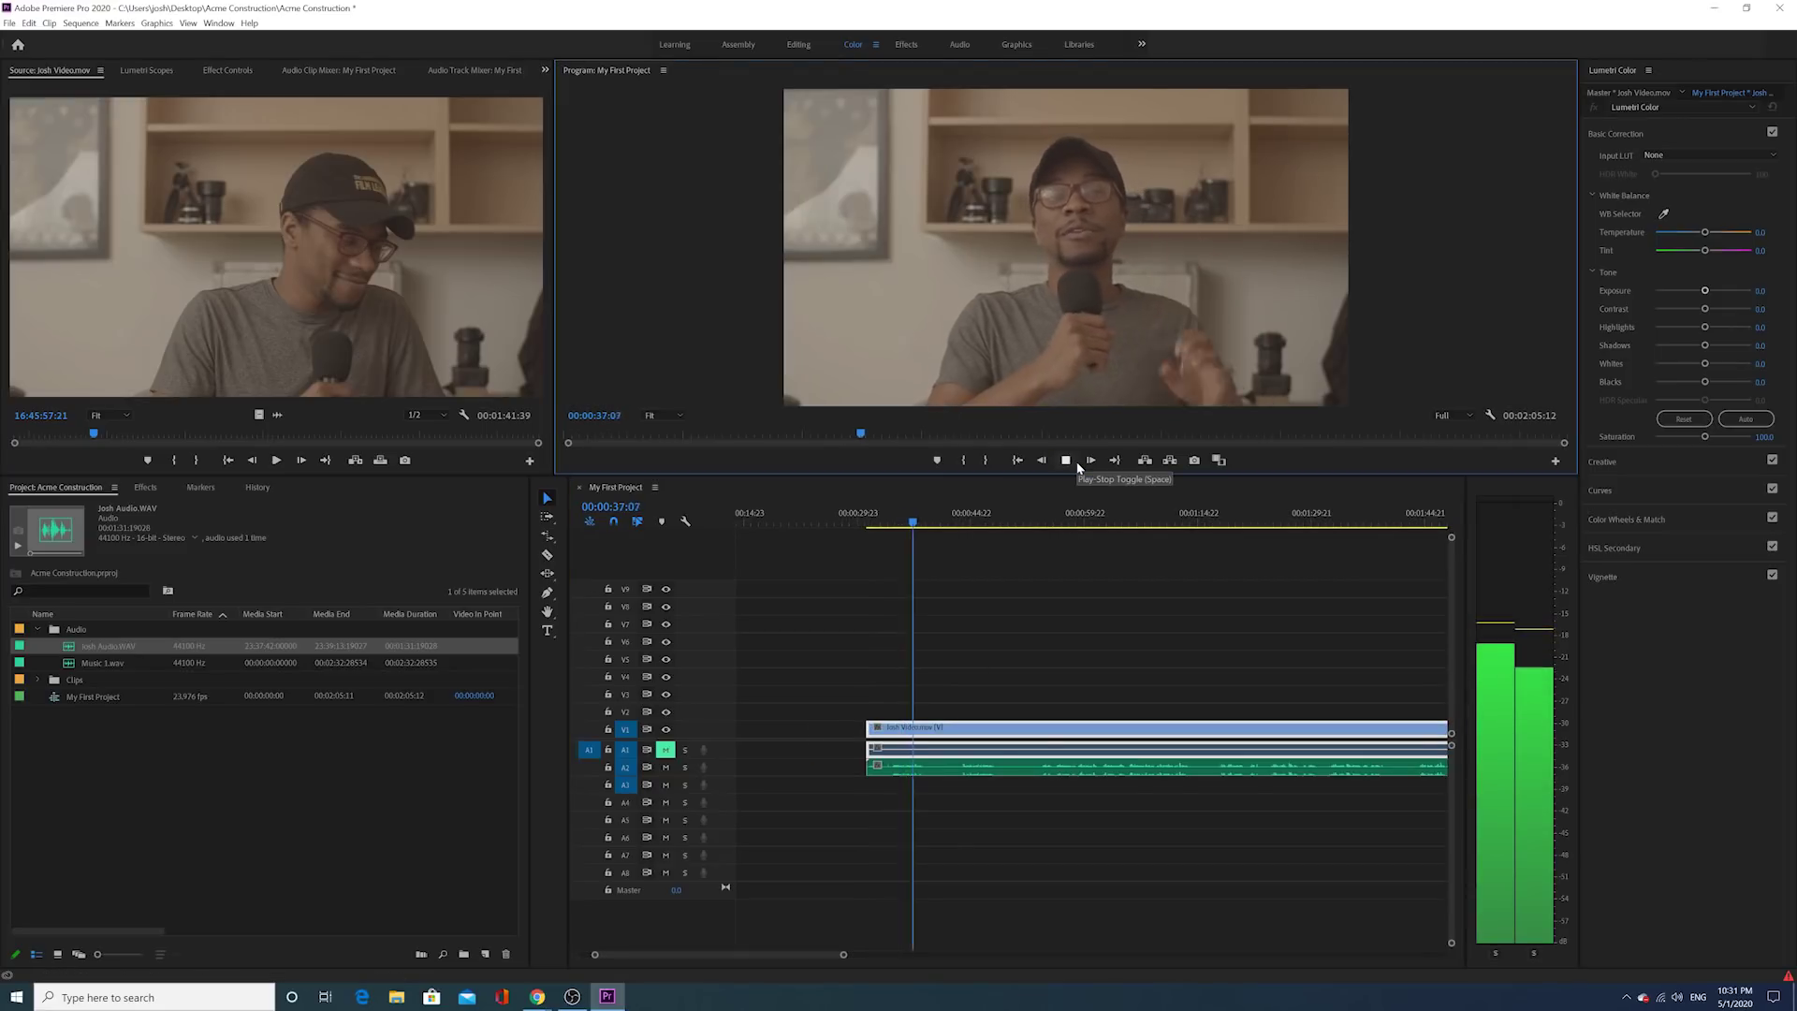
left_click(1078, 464)
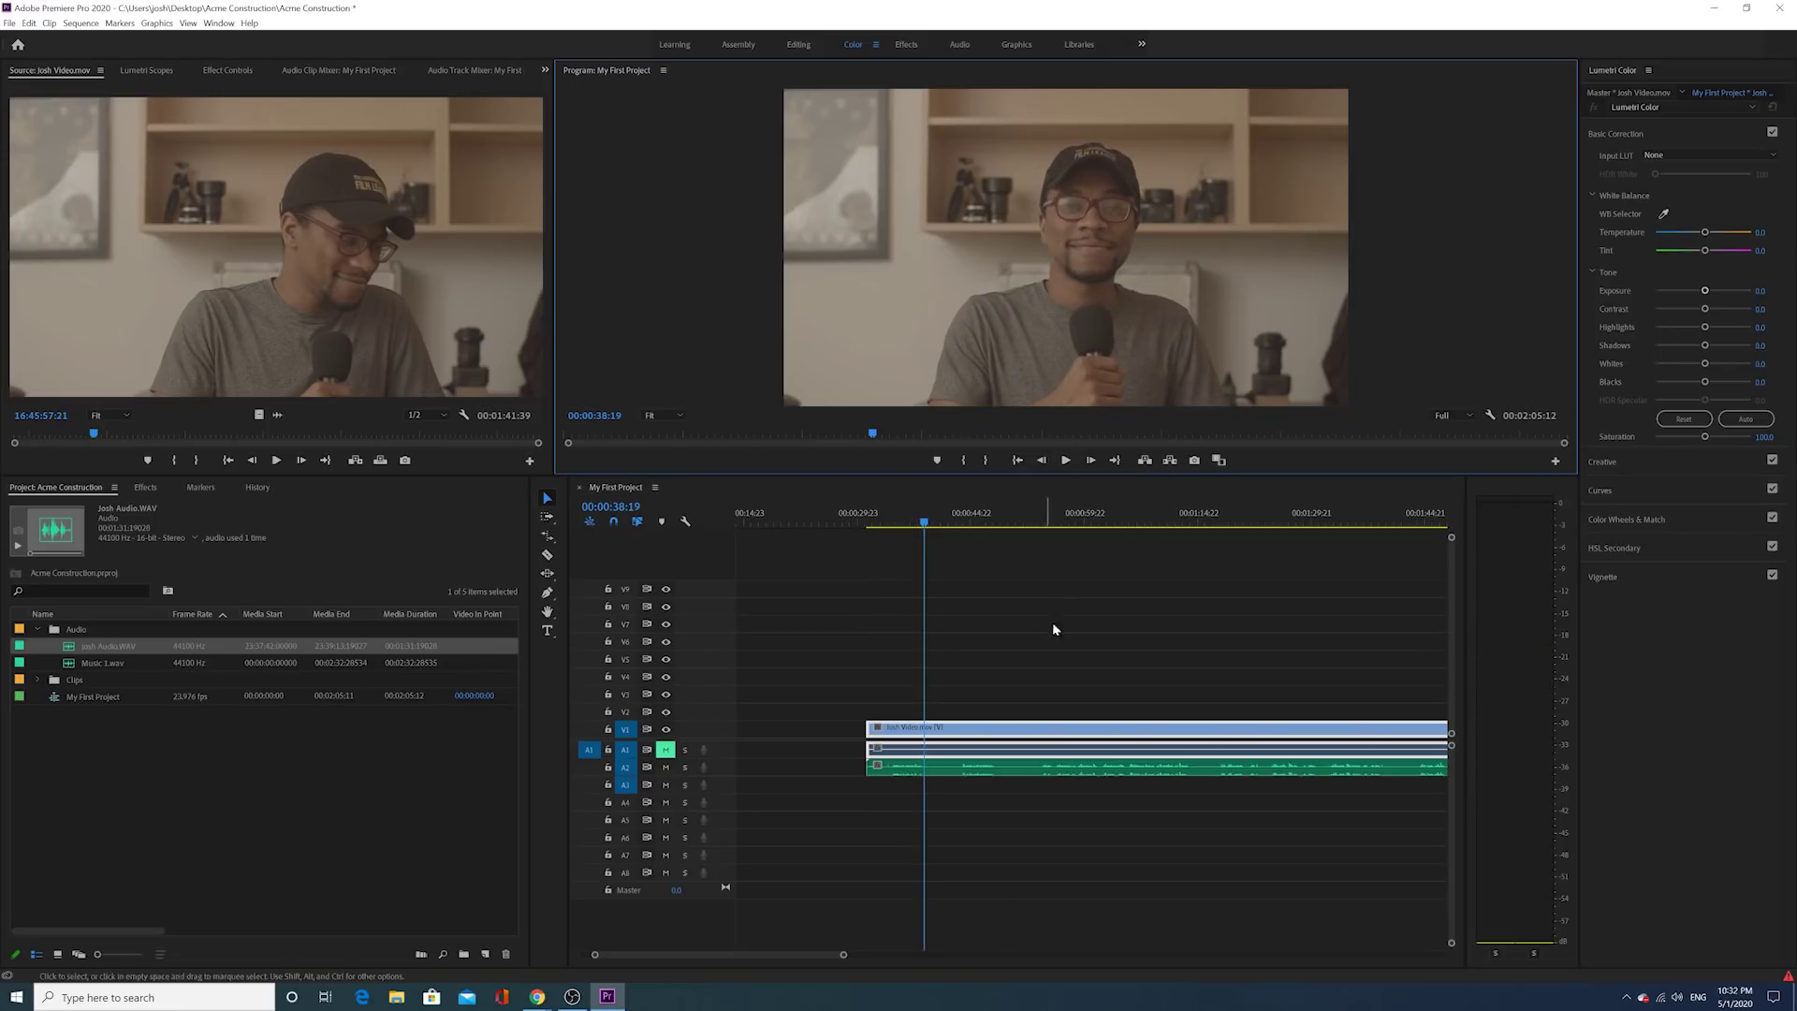
Step: Trim all three clips to start later and play back, stopping at 00:00:38:18
left_click_drag(923, 523, 888, 538)
key("space")
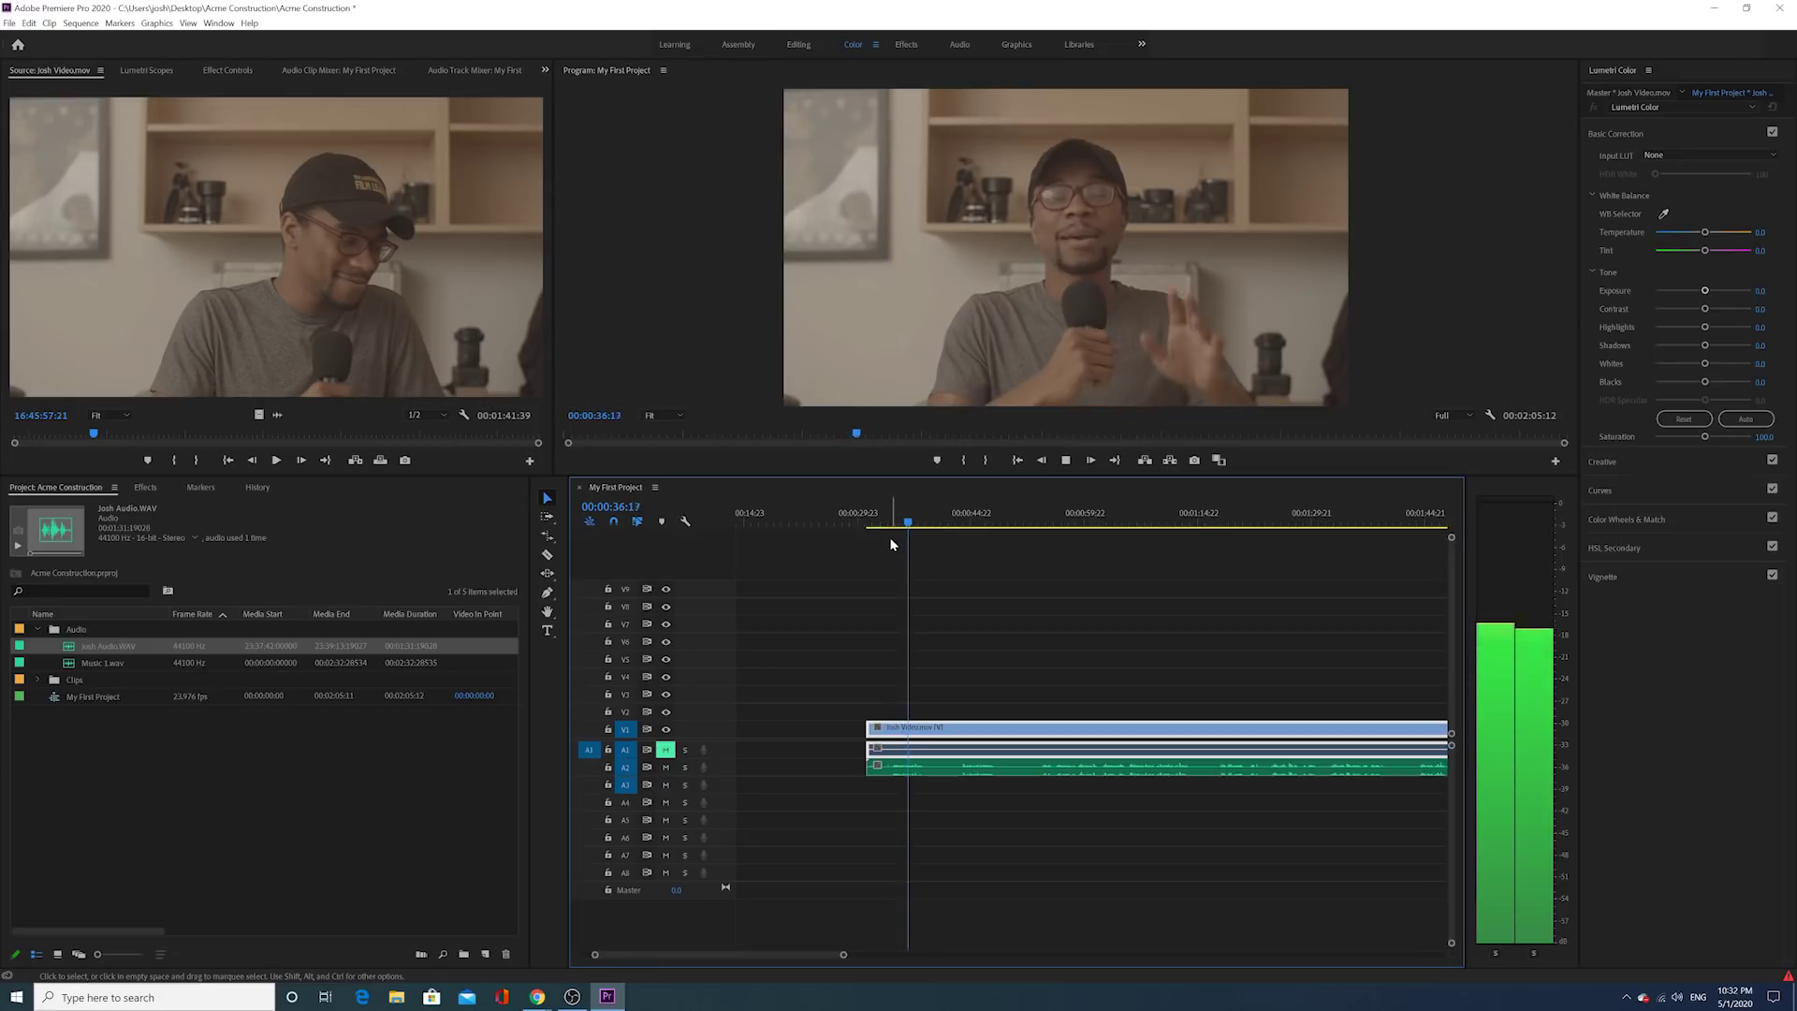
left_click(955, 527)
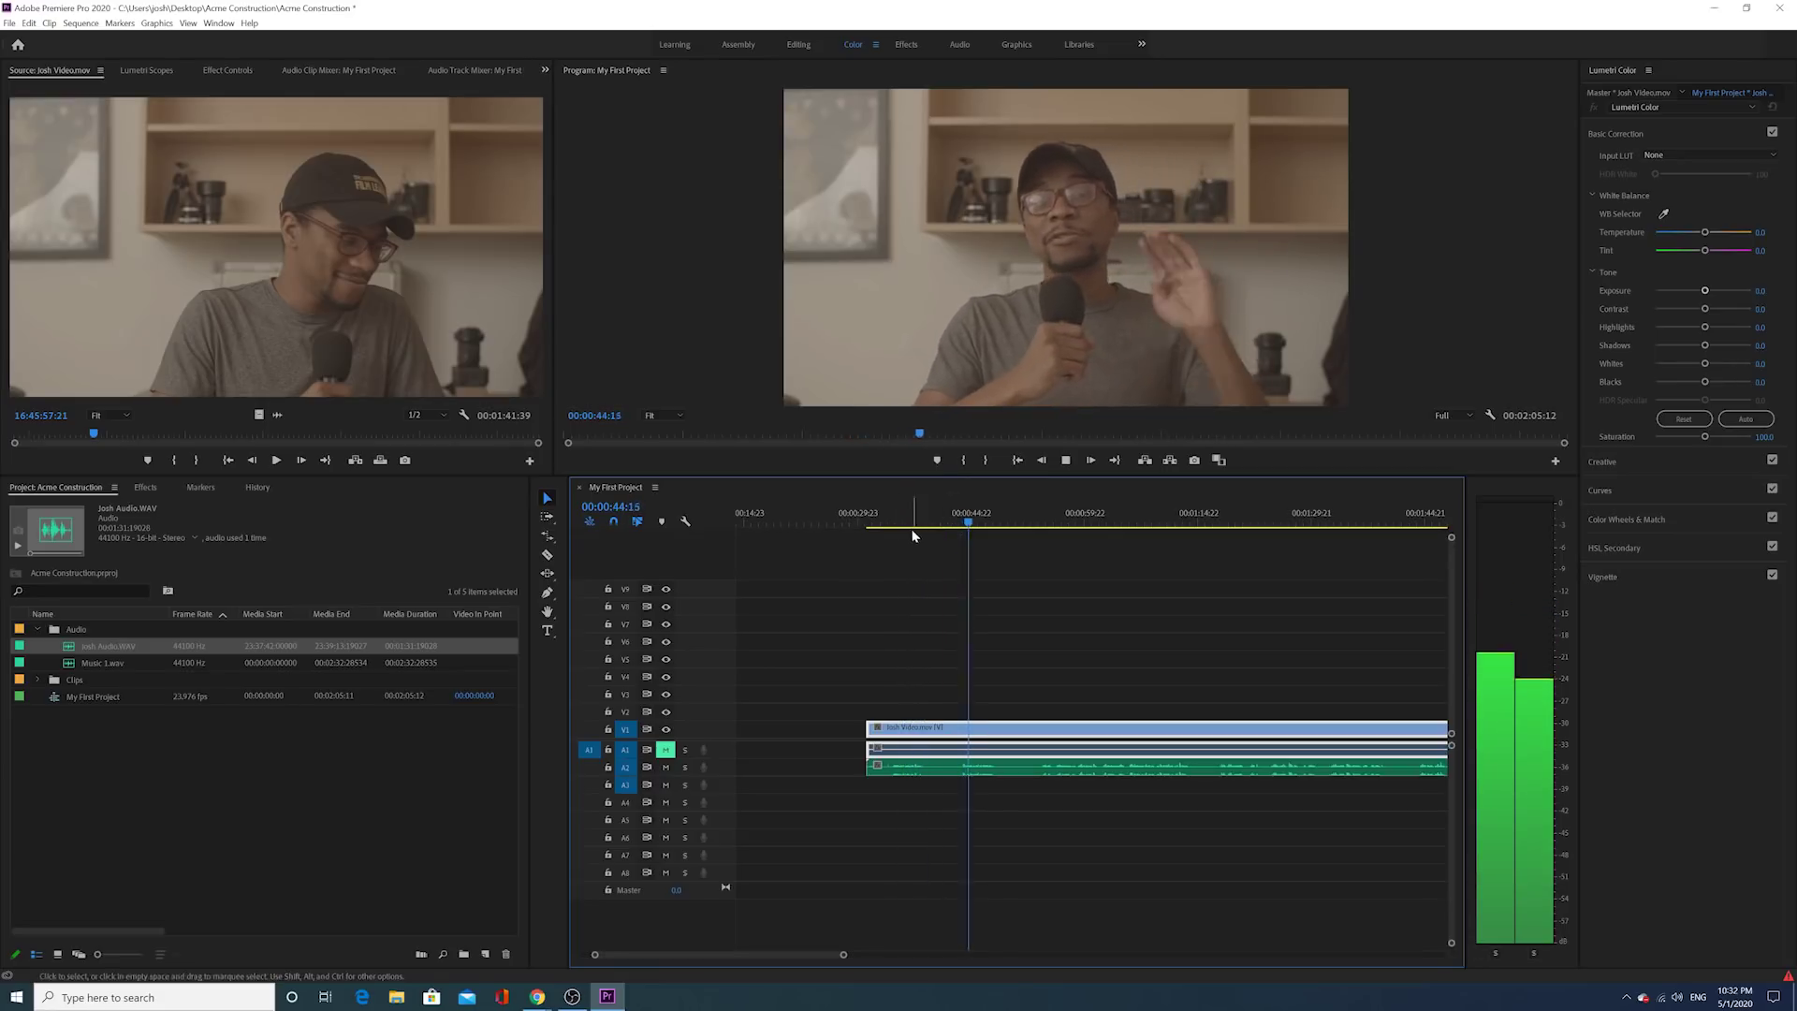
left_click_drag(955, 527, 892, 527)
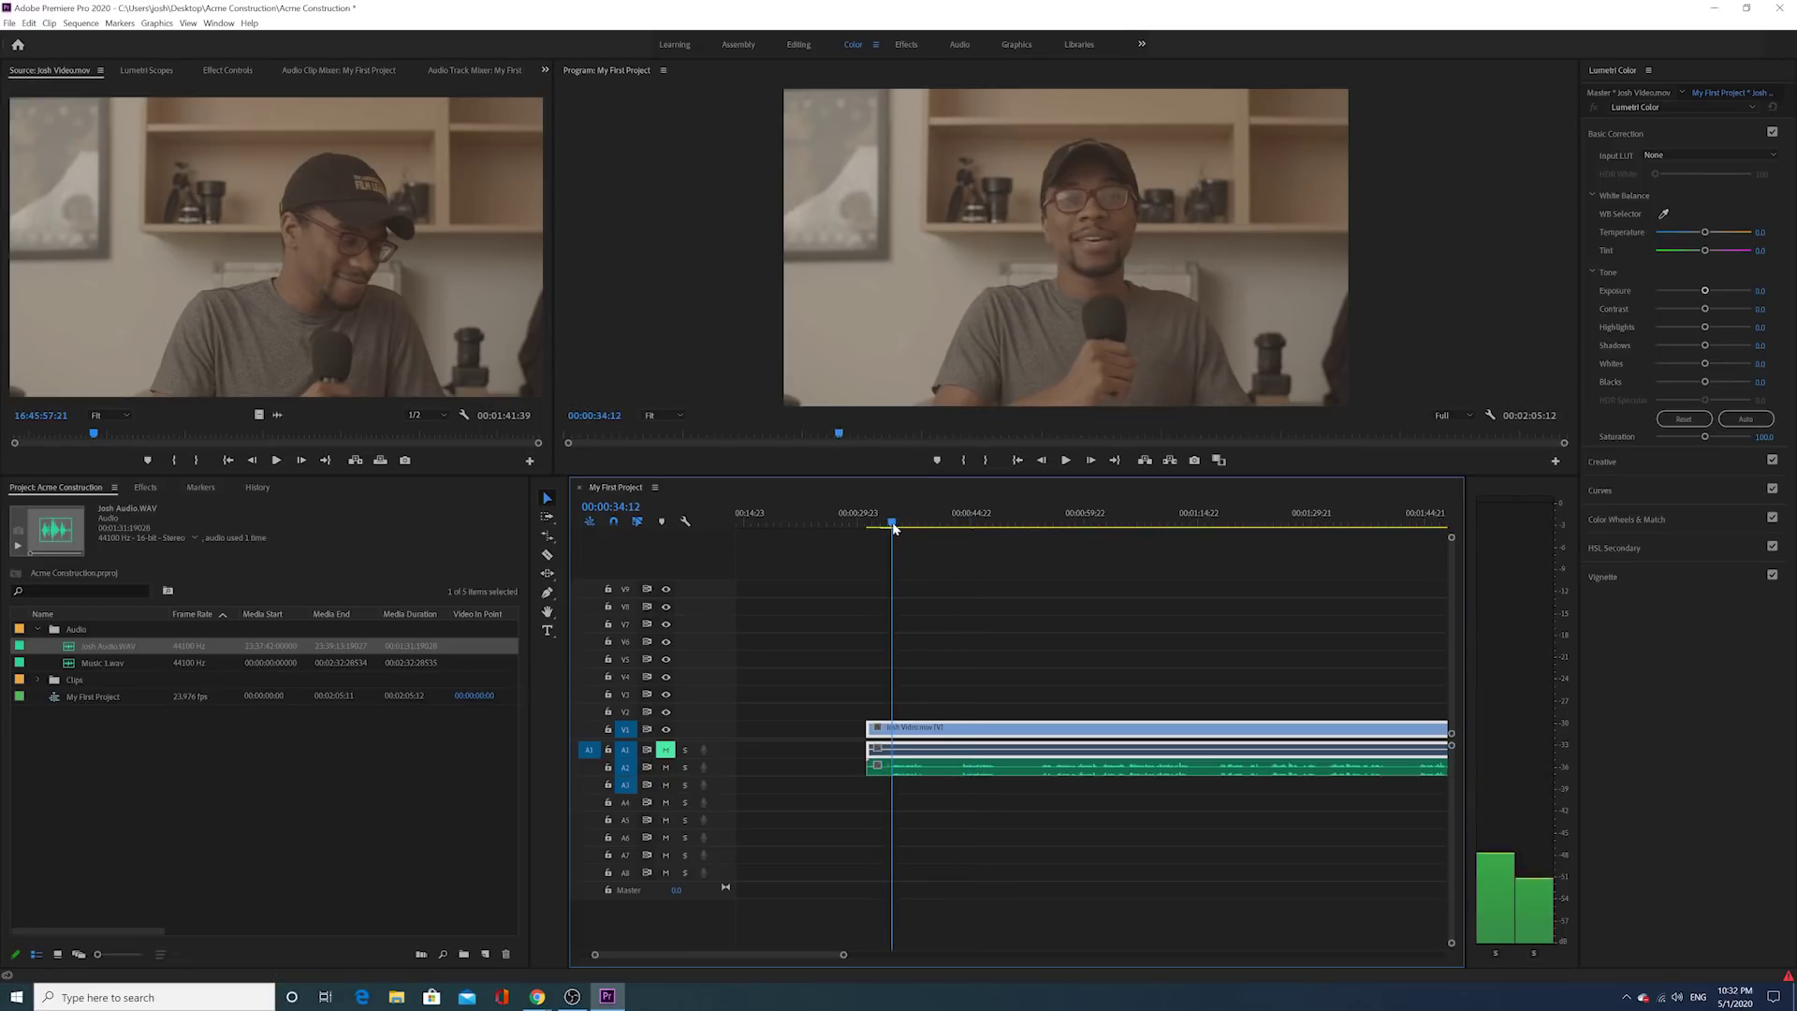
left_click_drag(847, 955, 714, 954)
left_click_drag(974, 677, 1096, 728)
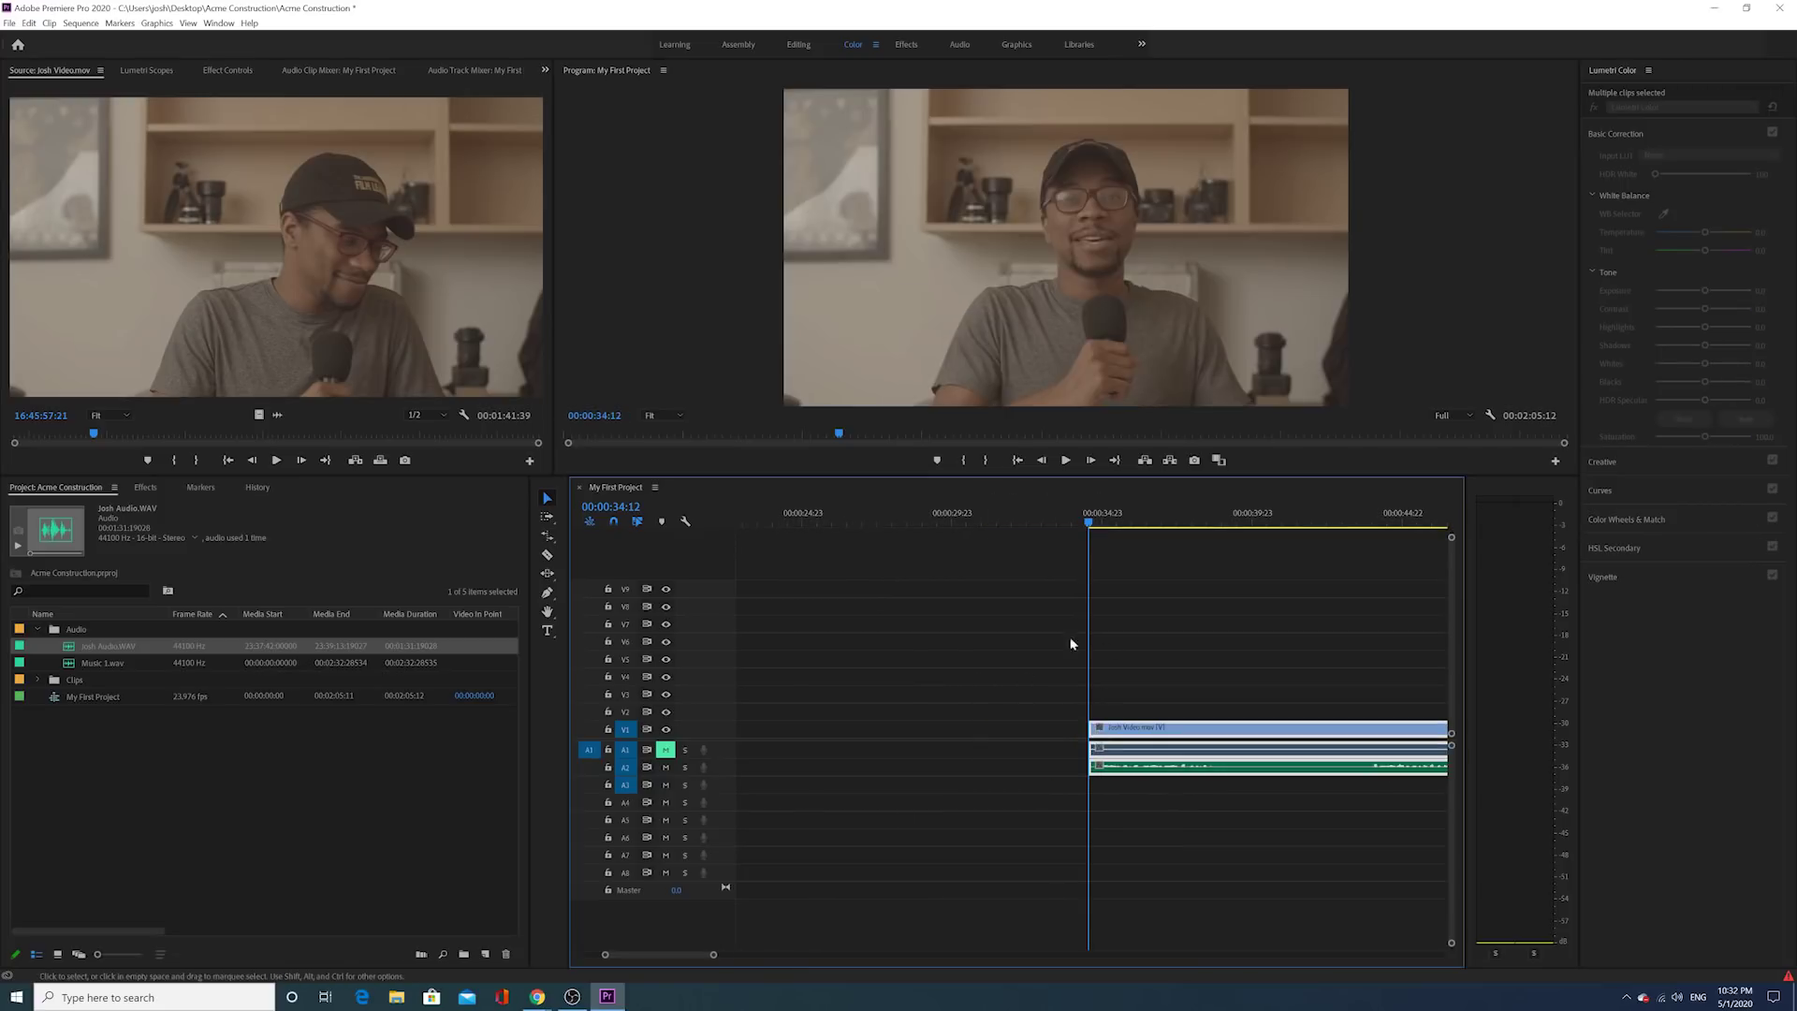
left_click(1066, 460)
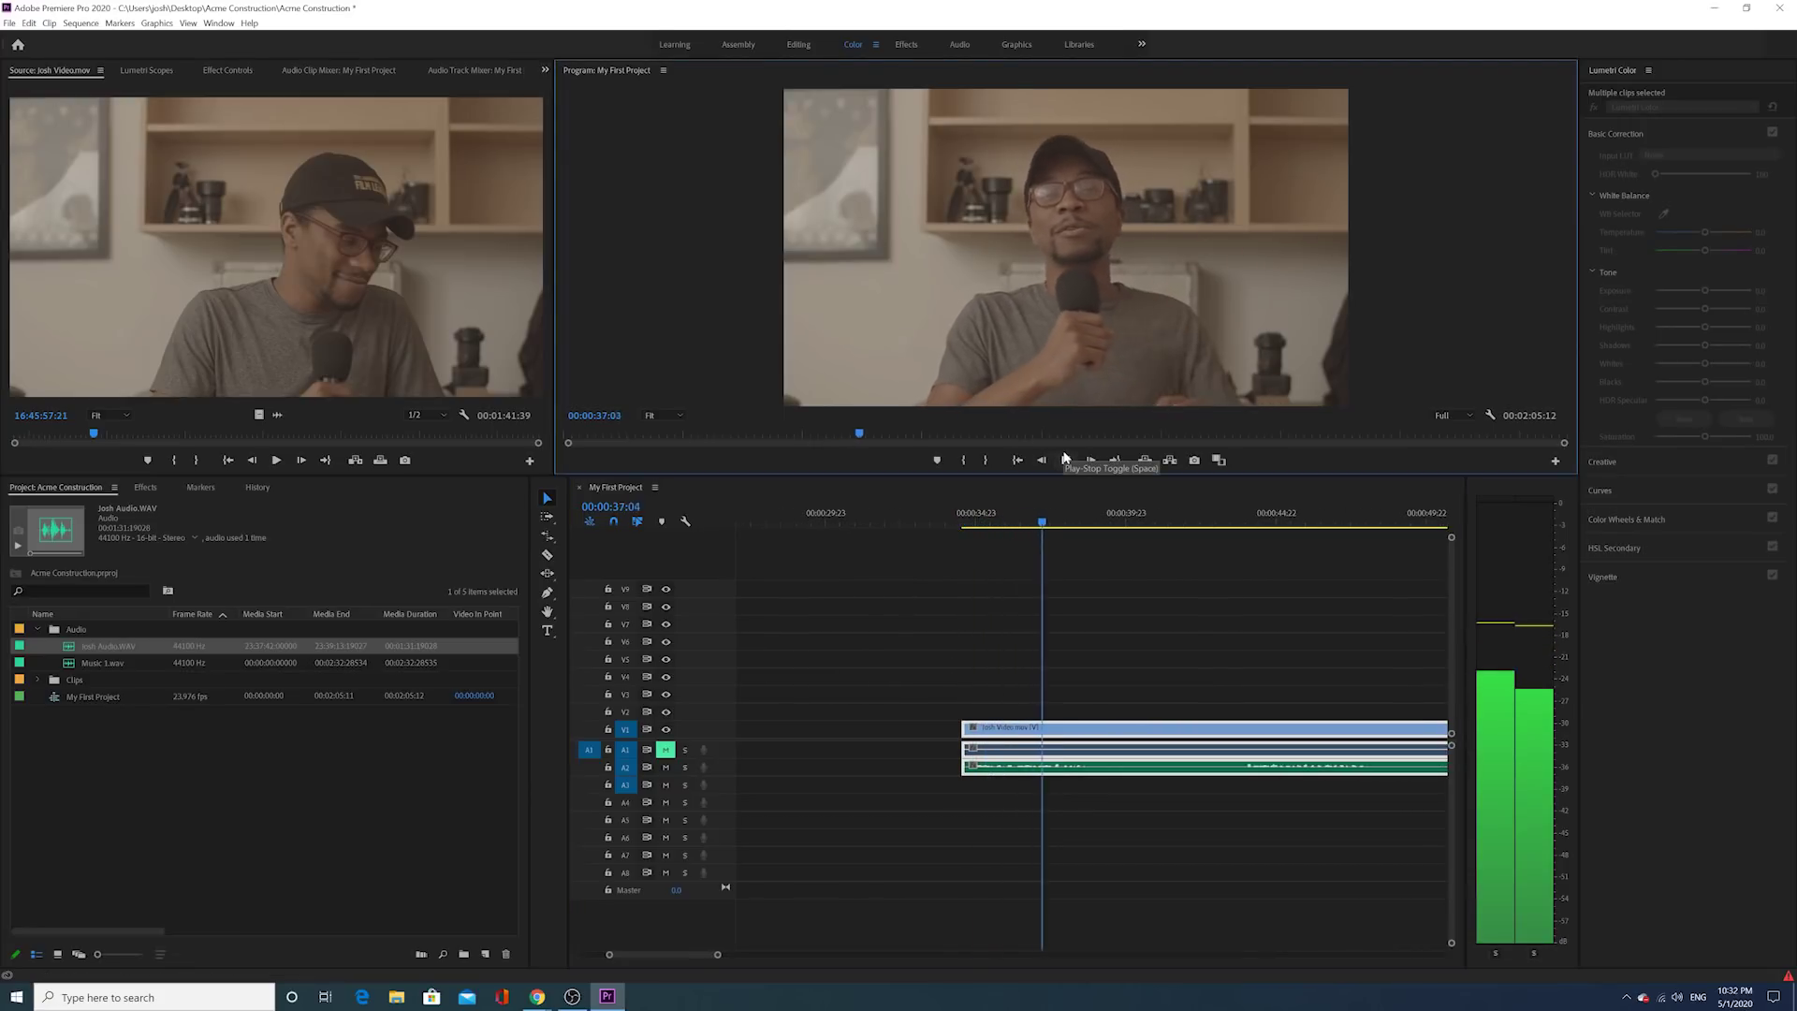
left_click(1065, 459)
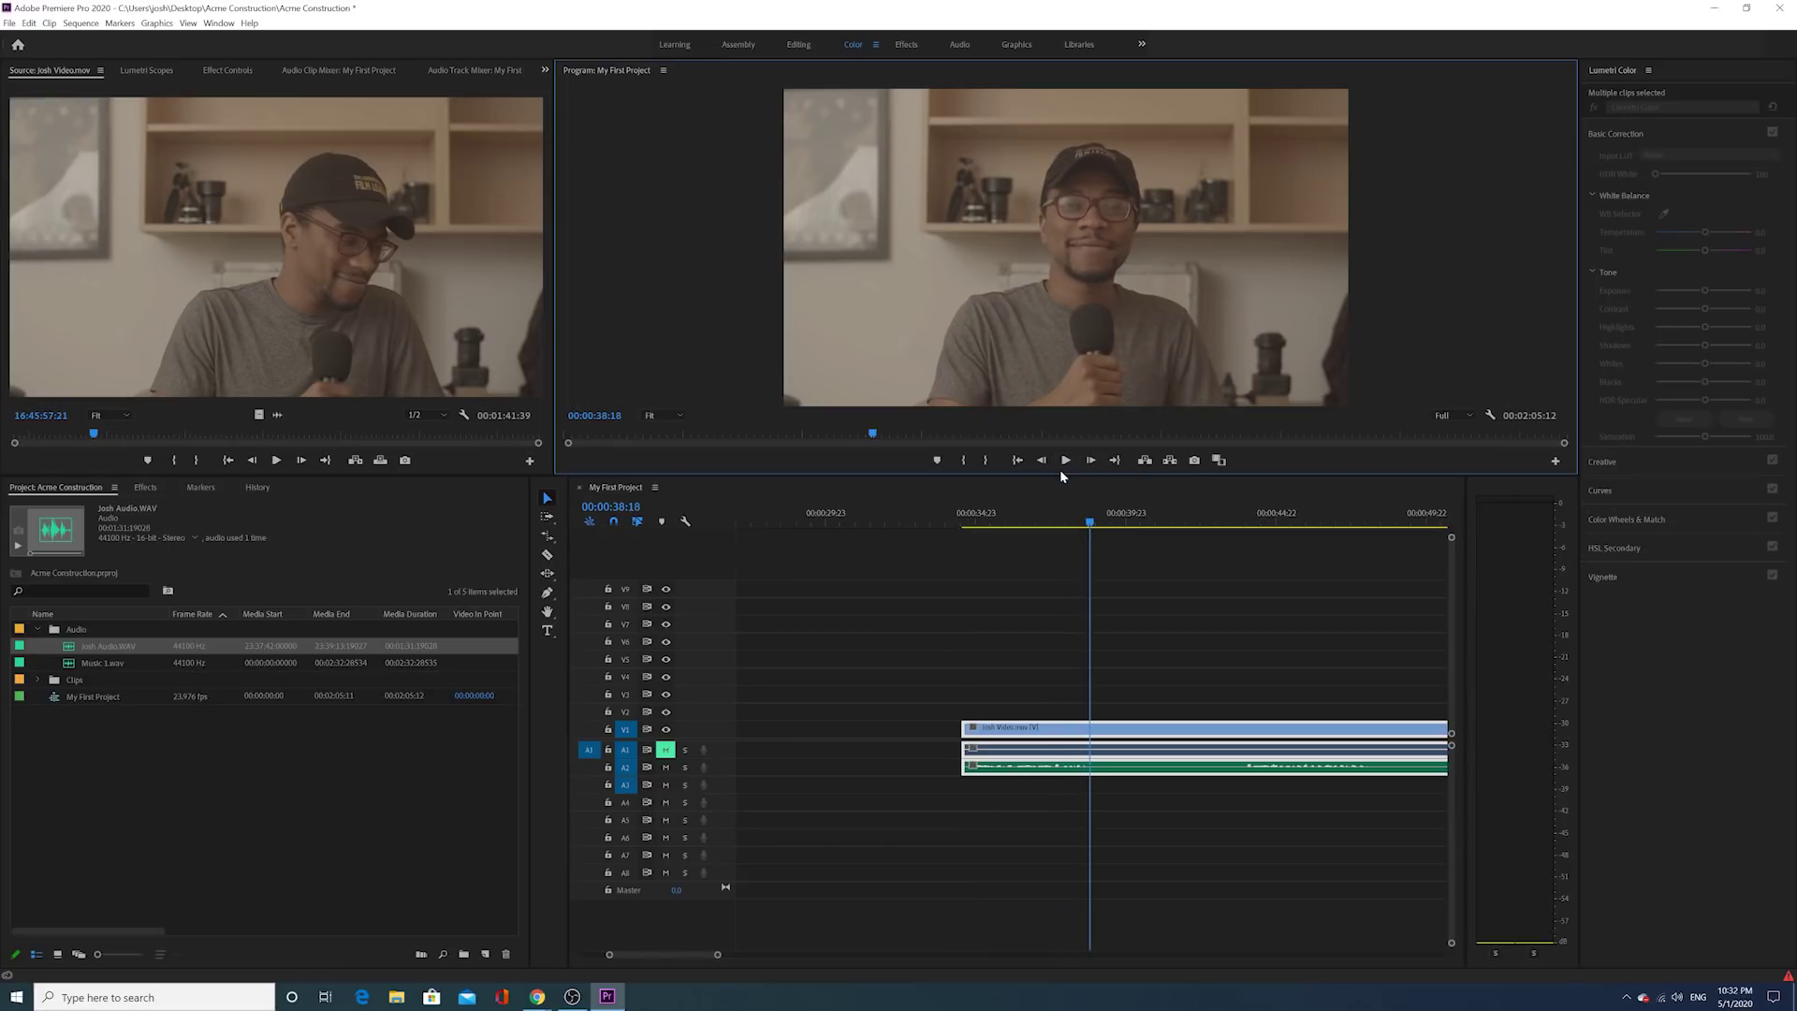
Step: Split video and audio at 00:00:38:18, trim the later piece's start, and close the gap
left_click(548, 555)
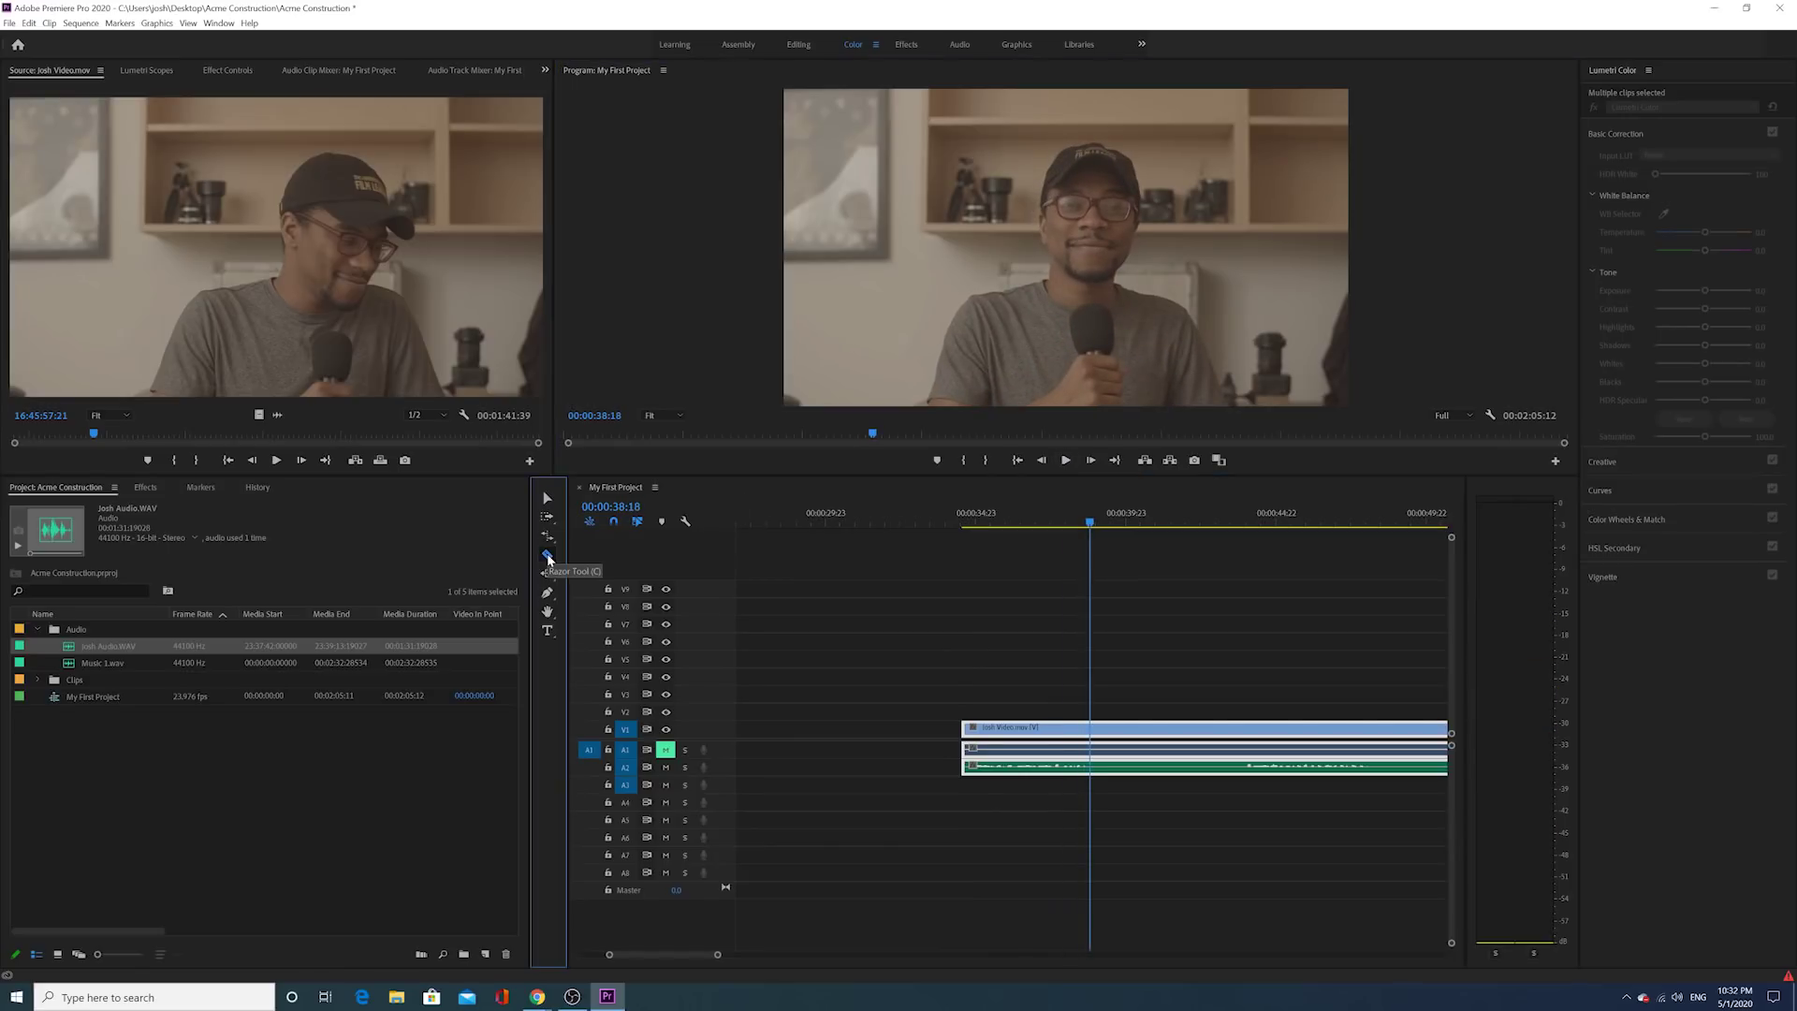
left_click(1091, 728)
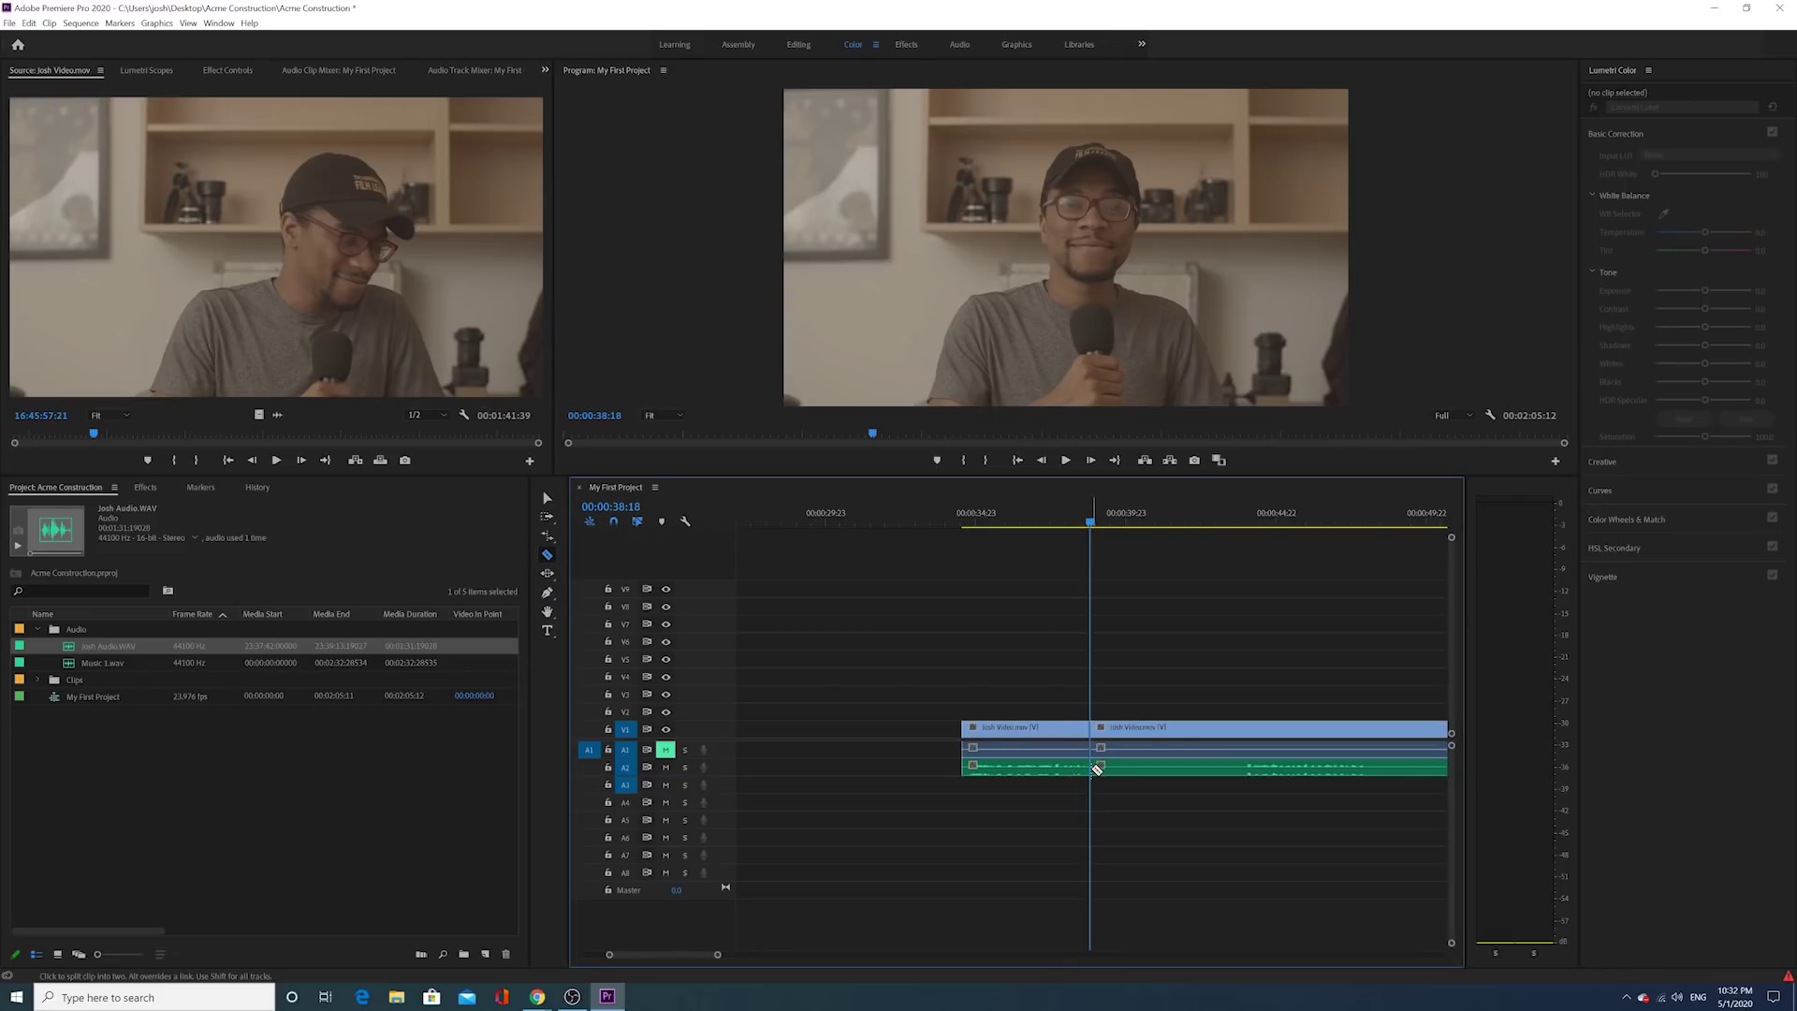
left_click(549, 501)
scroll(1111, 762, "down", 2)
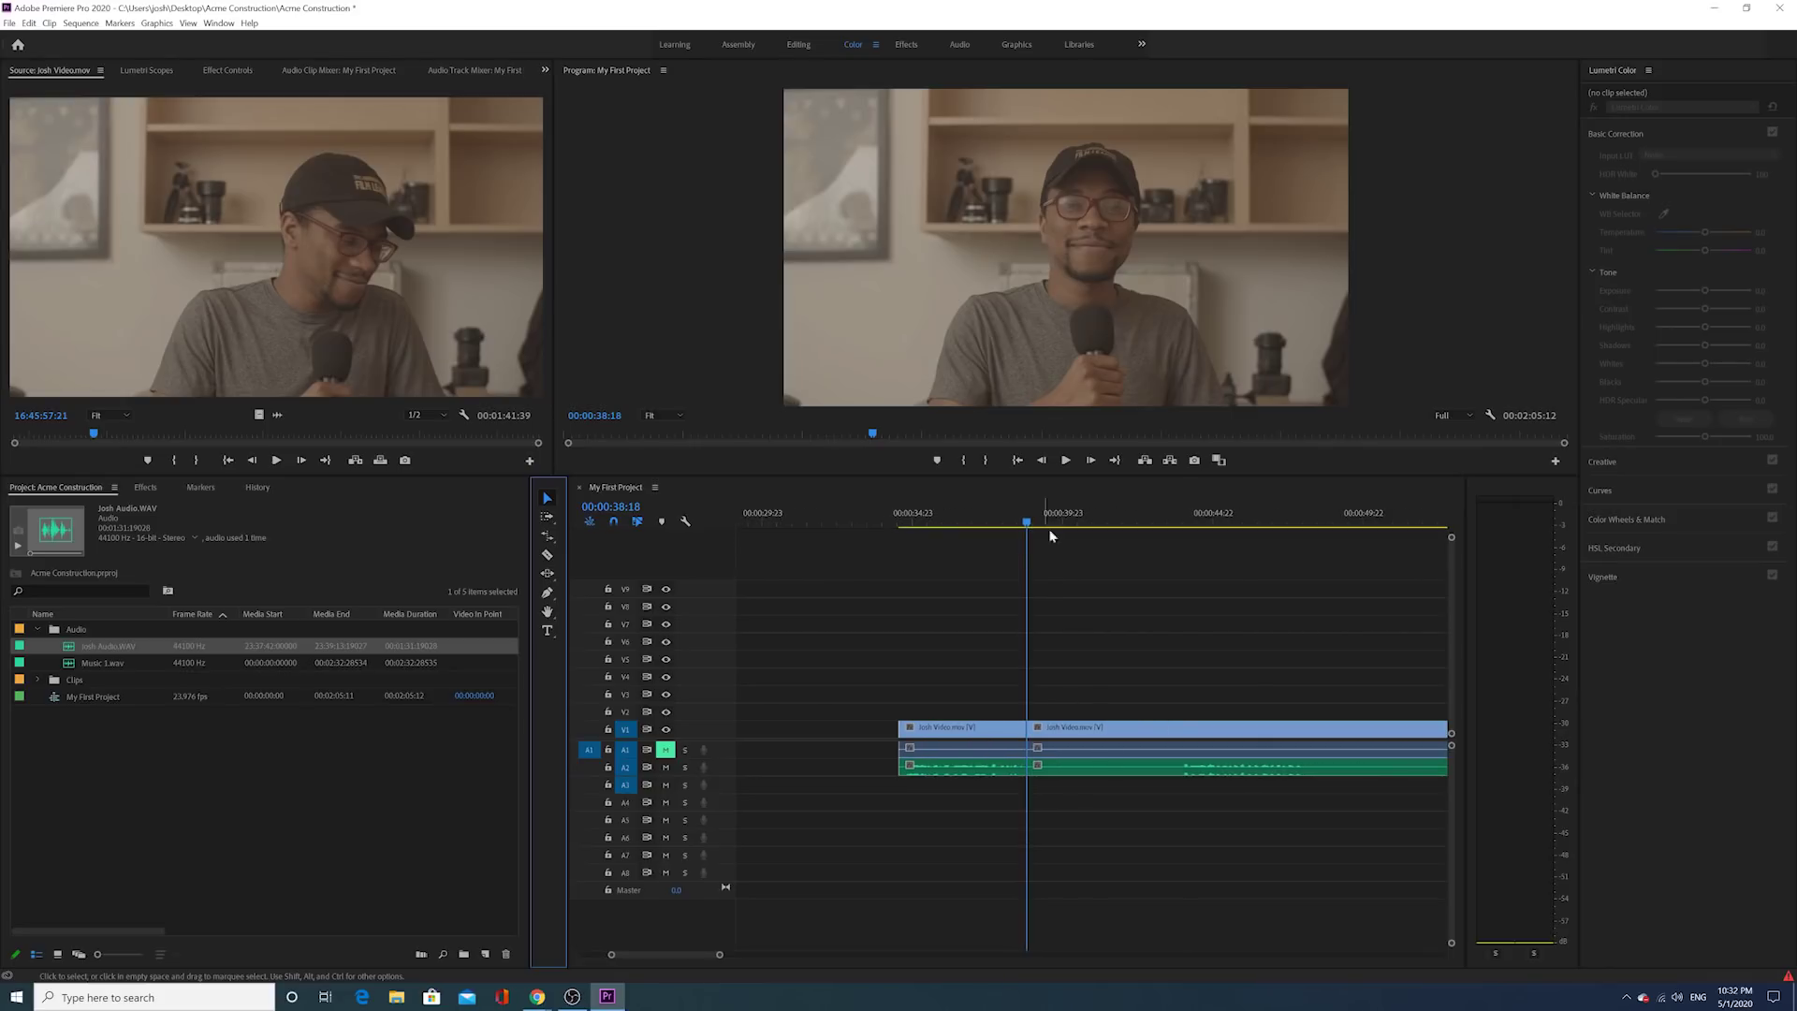
left_click_drag(1063, 678, 1090, 786)
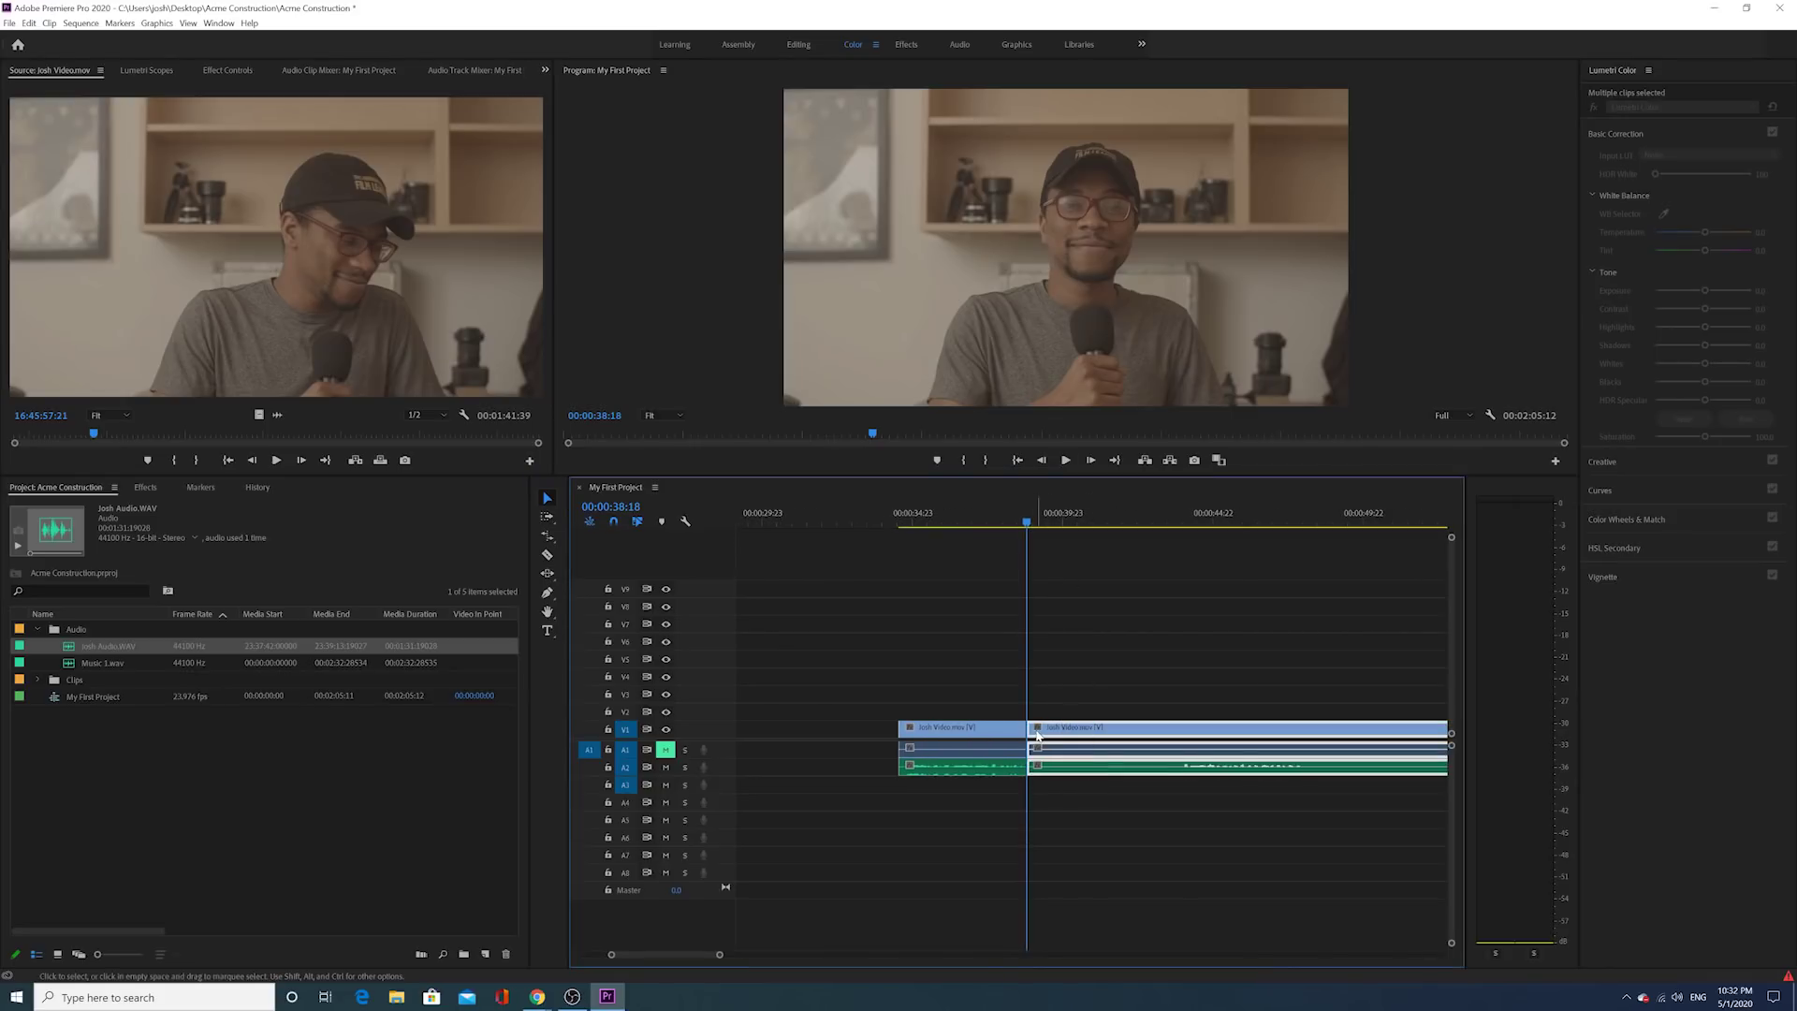
left_click_drag(1033, 727, 1123, 729)
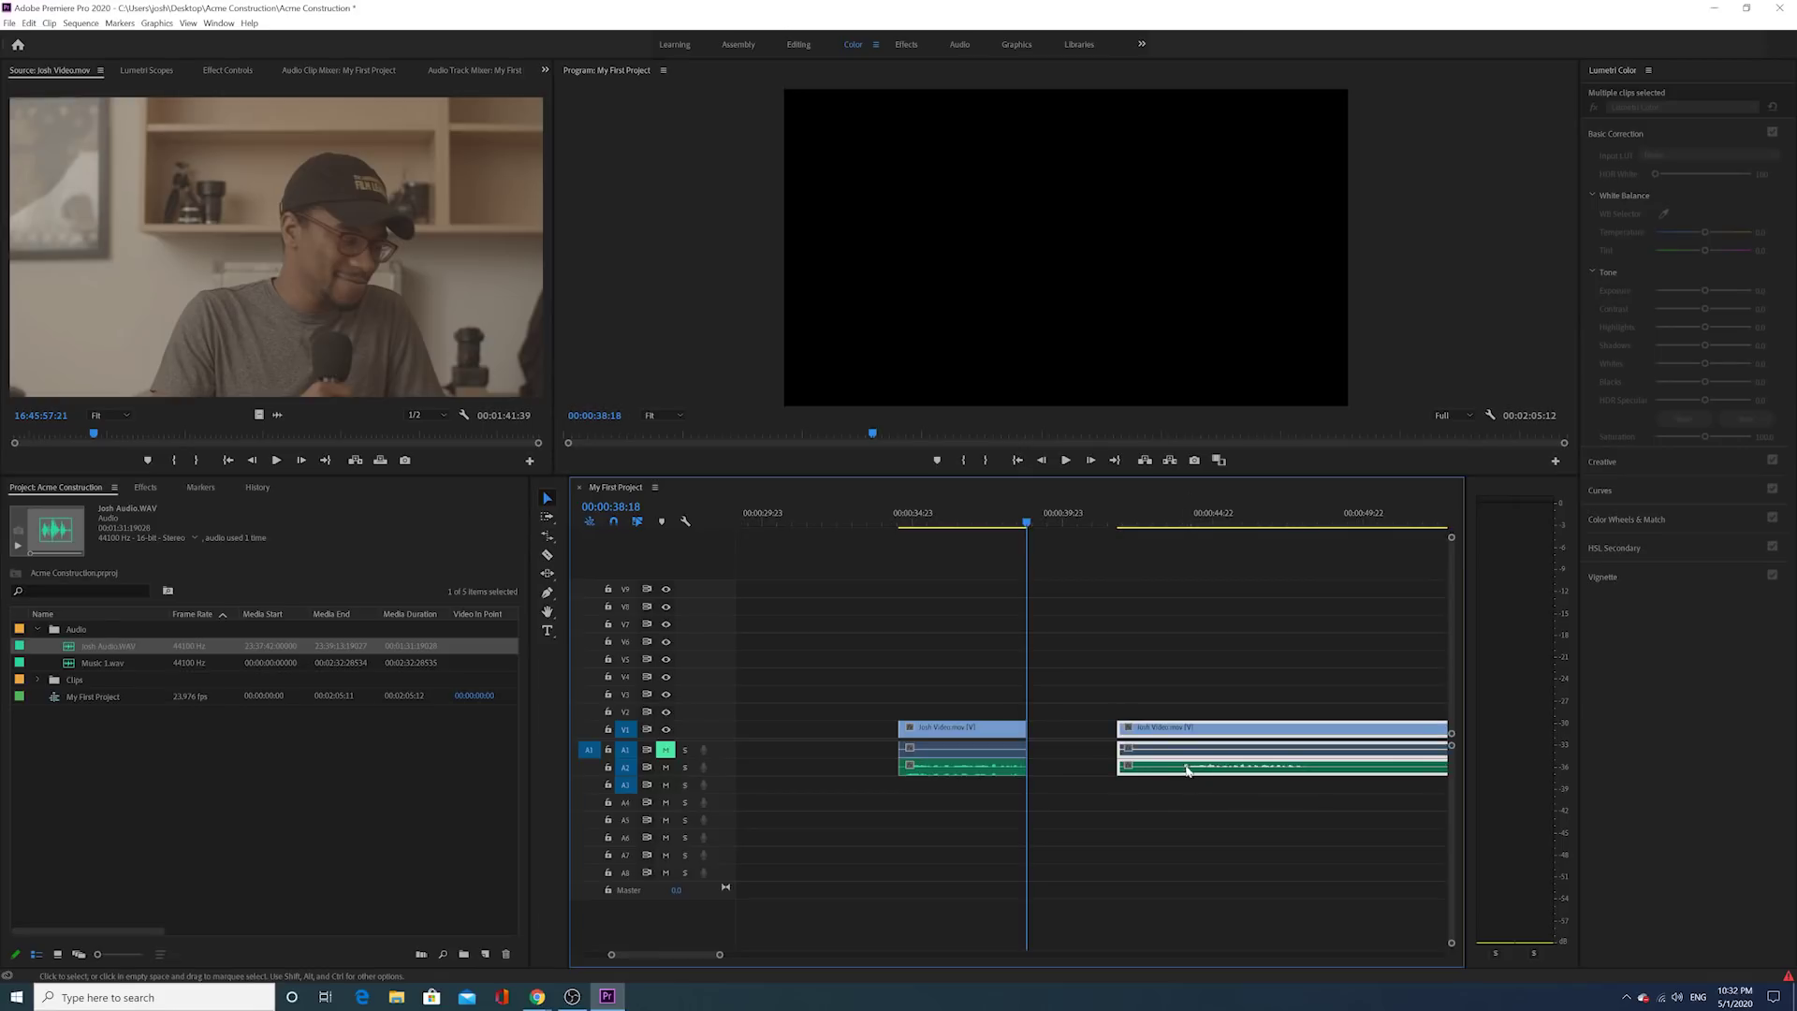
left_click_drag(1119, 728, 1182, 719)
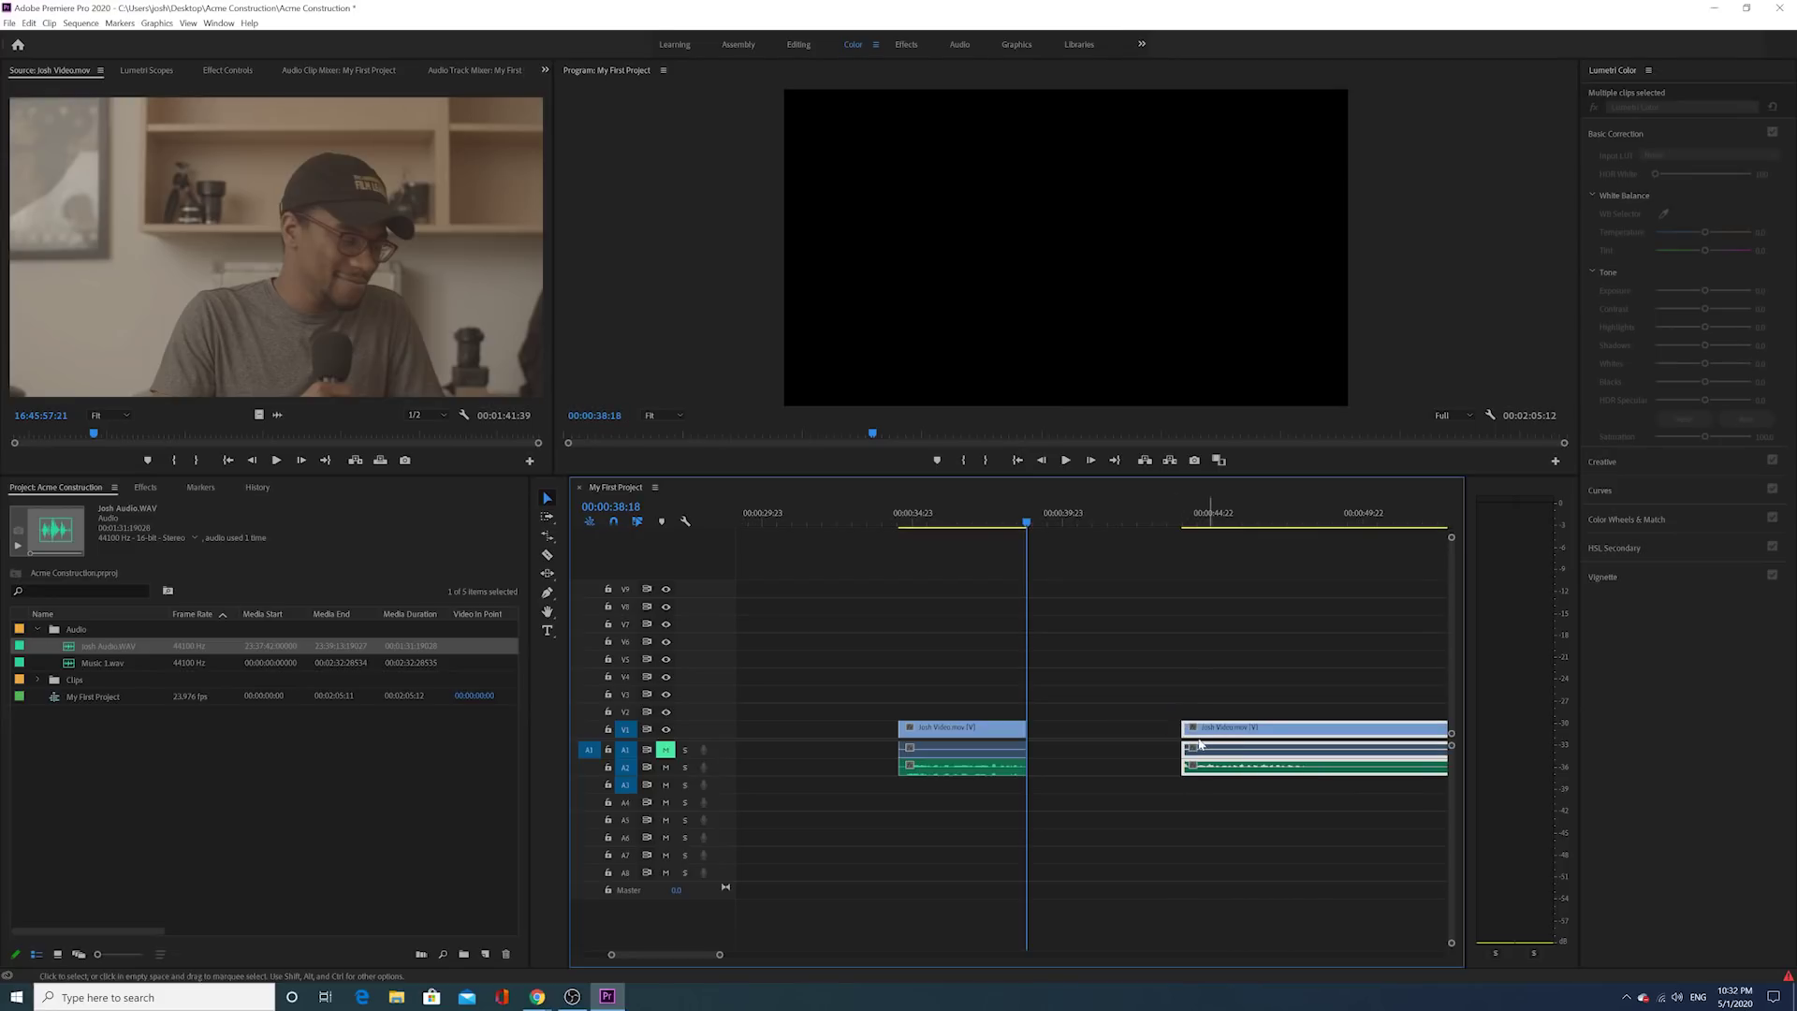
left_click_drag(1209, 732, 1053, 740)
left_click(1045, 795)
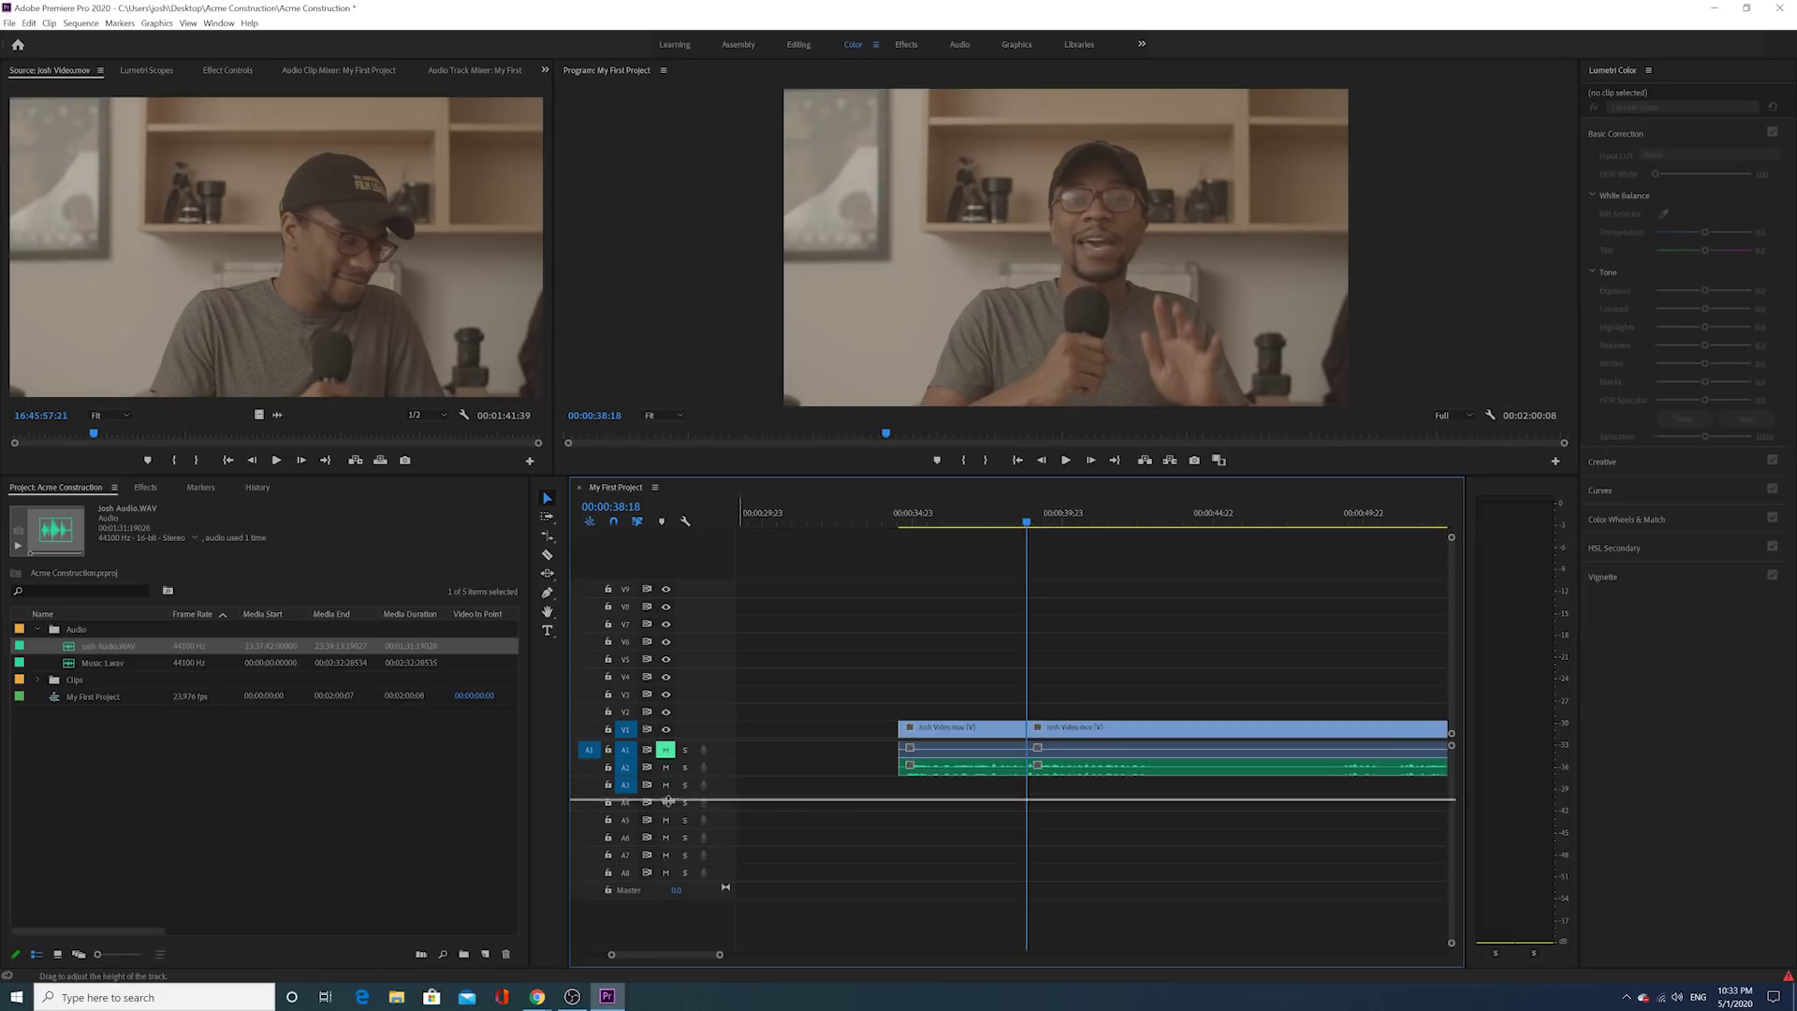
Step: Enlarge track A2's waveform and play from 00:00:37:04 to find the cut point
left_click_drag(672, 776, 672, 809)
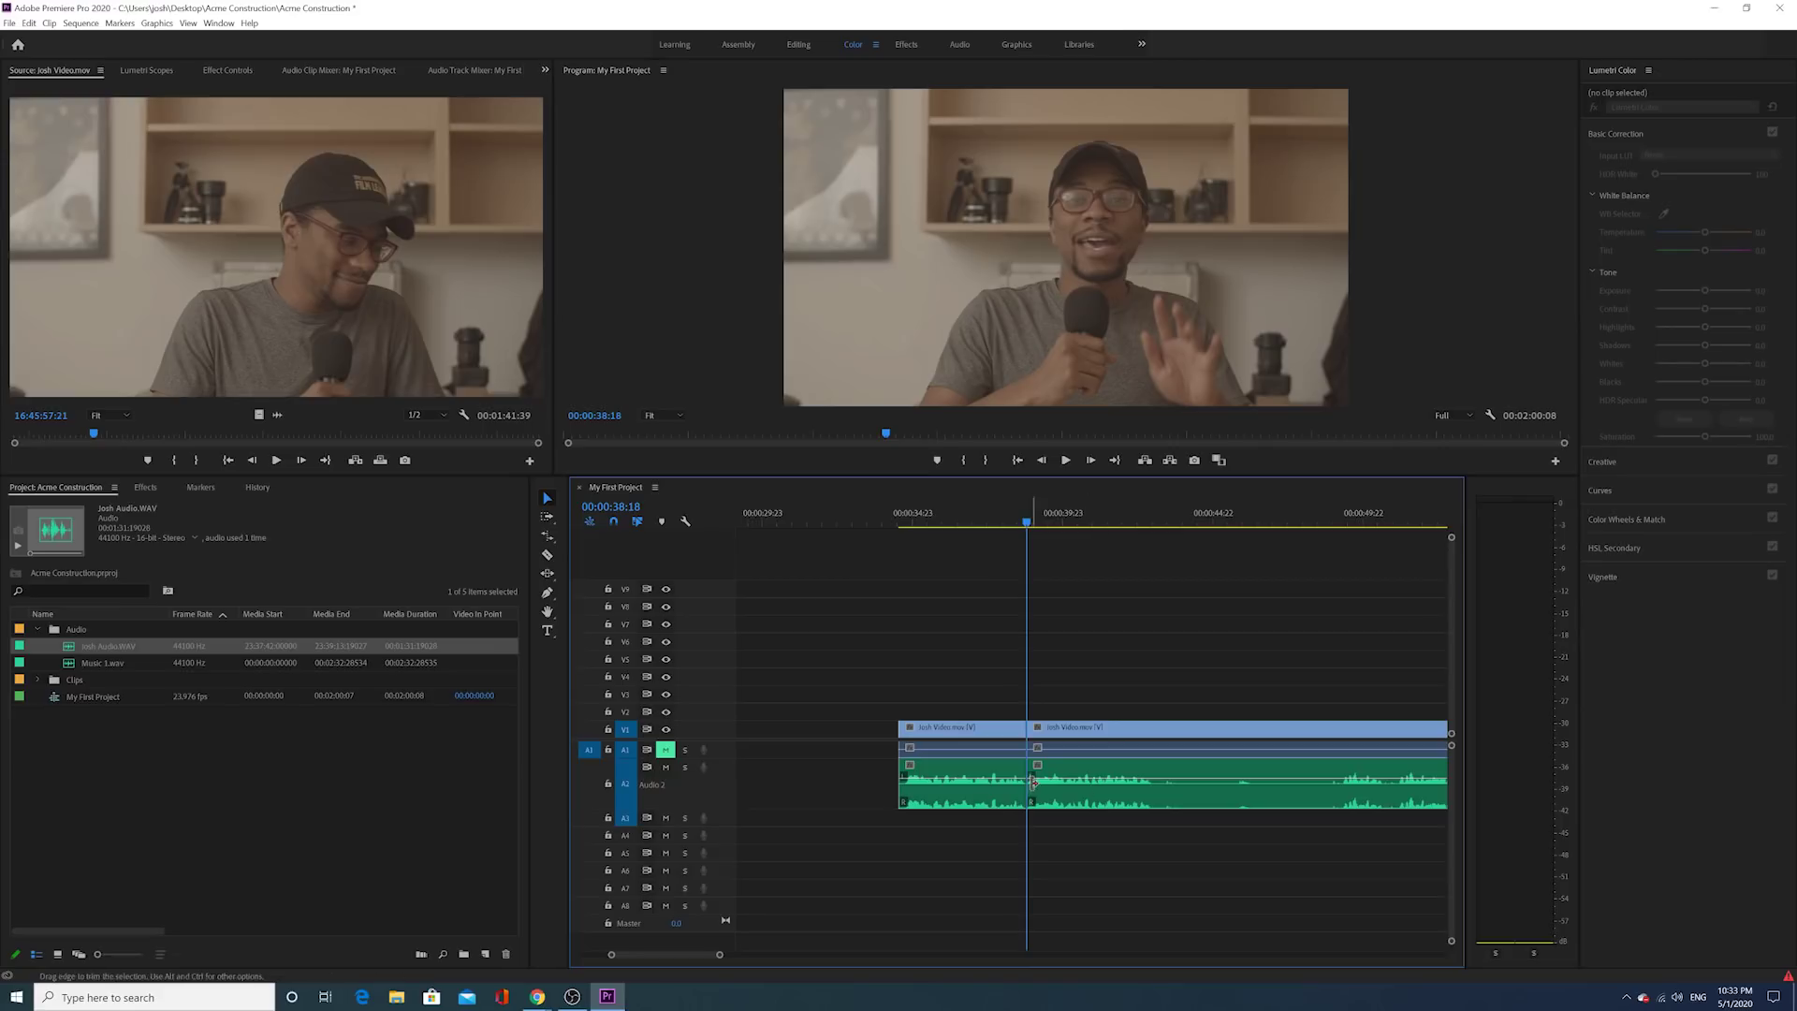
left_click(979, 517)
left_click(1065, 460)
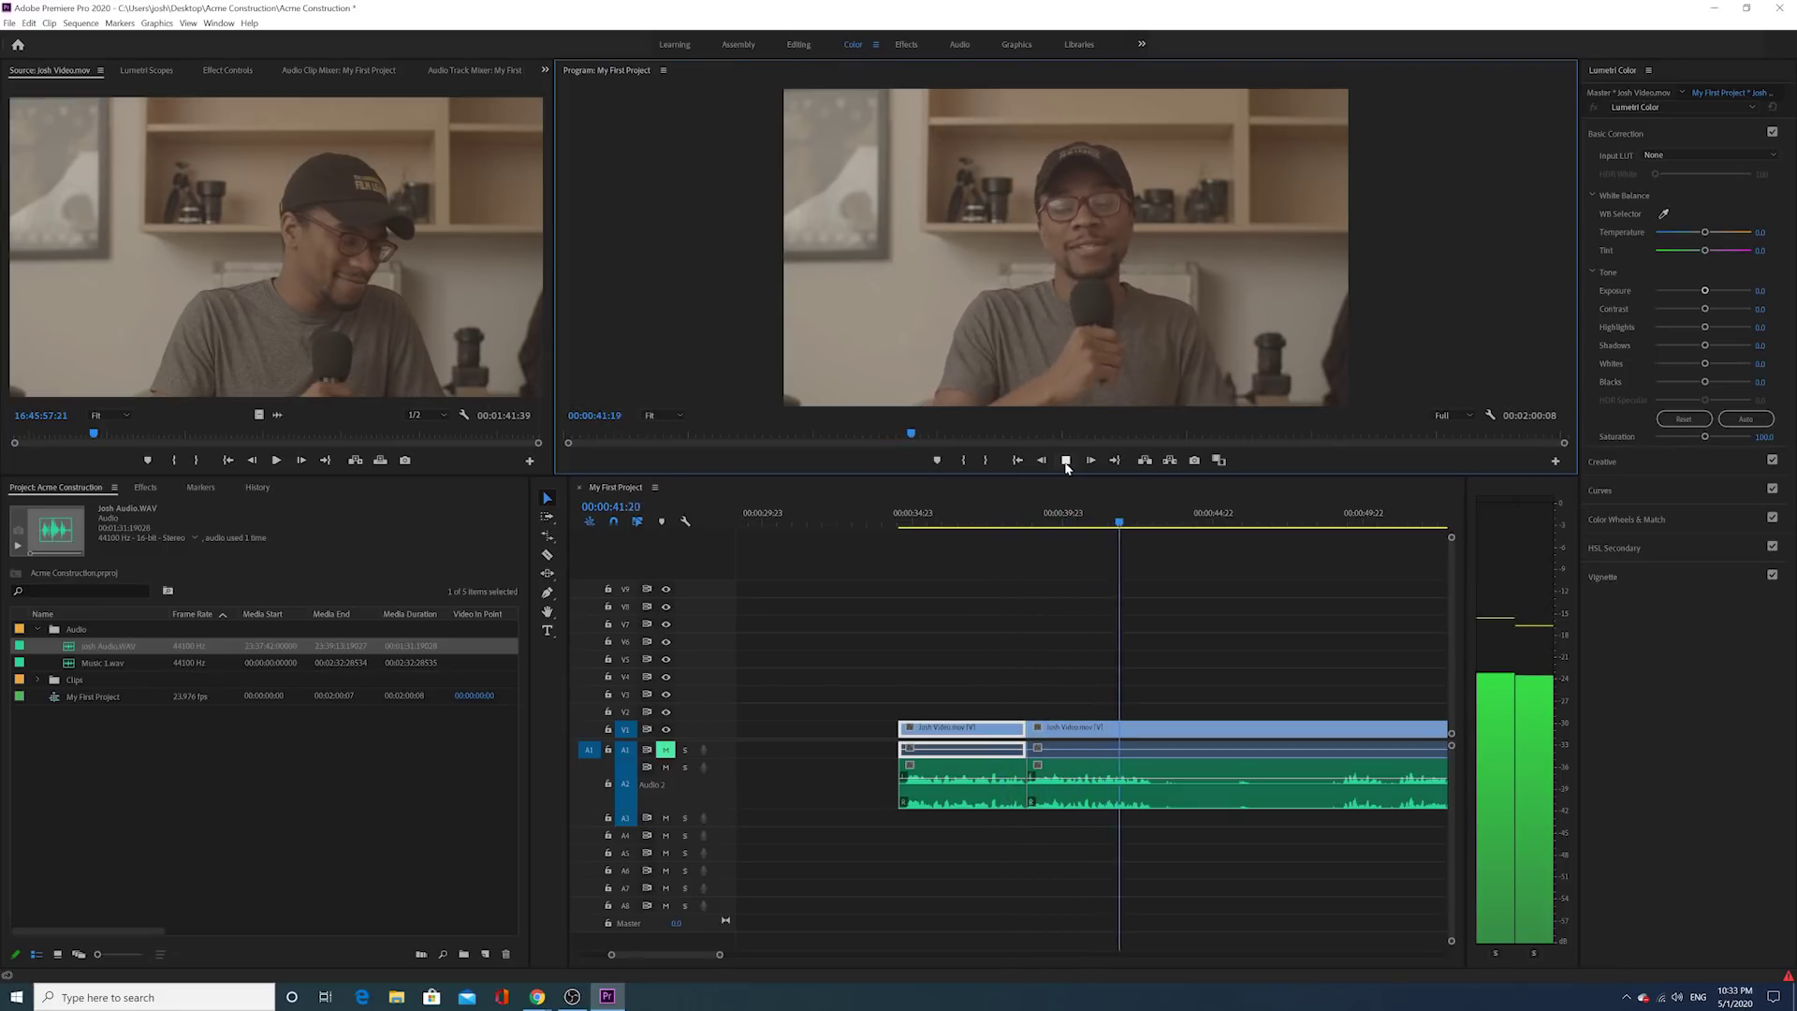
left_click(1066, 461)
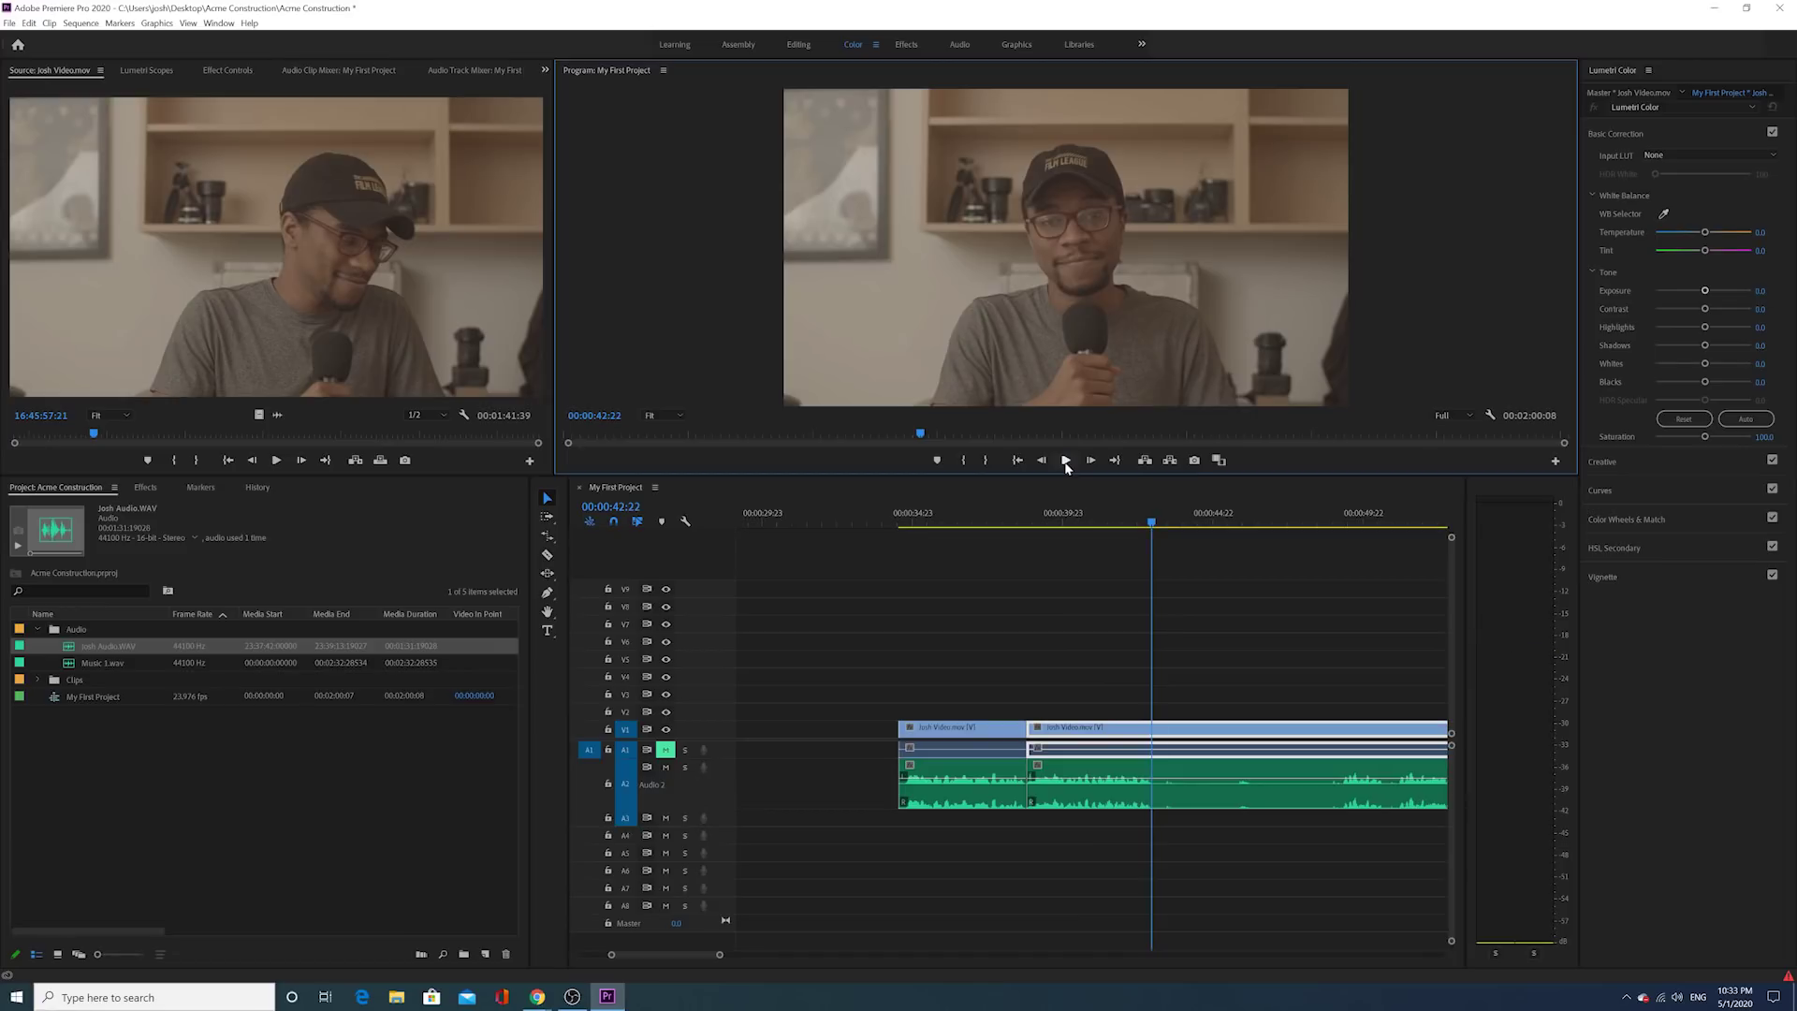
Step: Razor the interview clip at 00:00:42:22 and trim about six seconds off the next clip's head
left_click(548, 556)
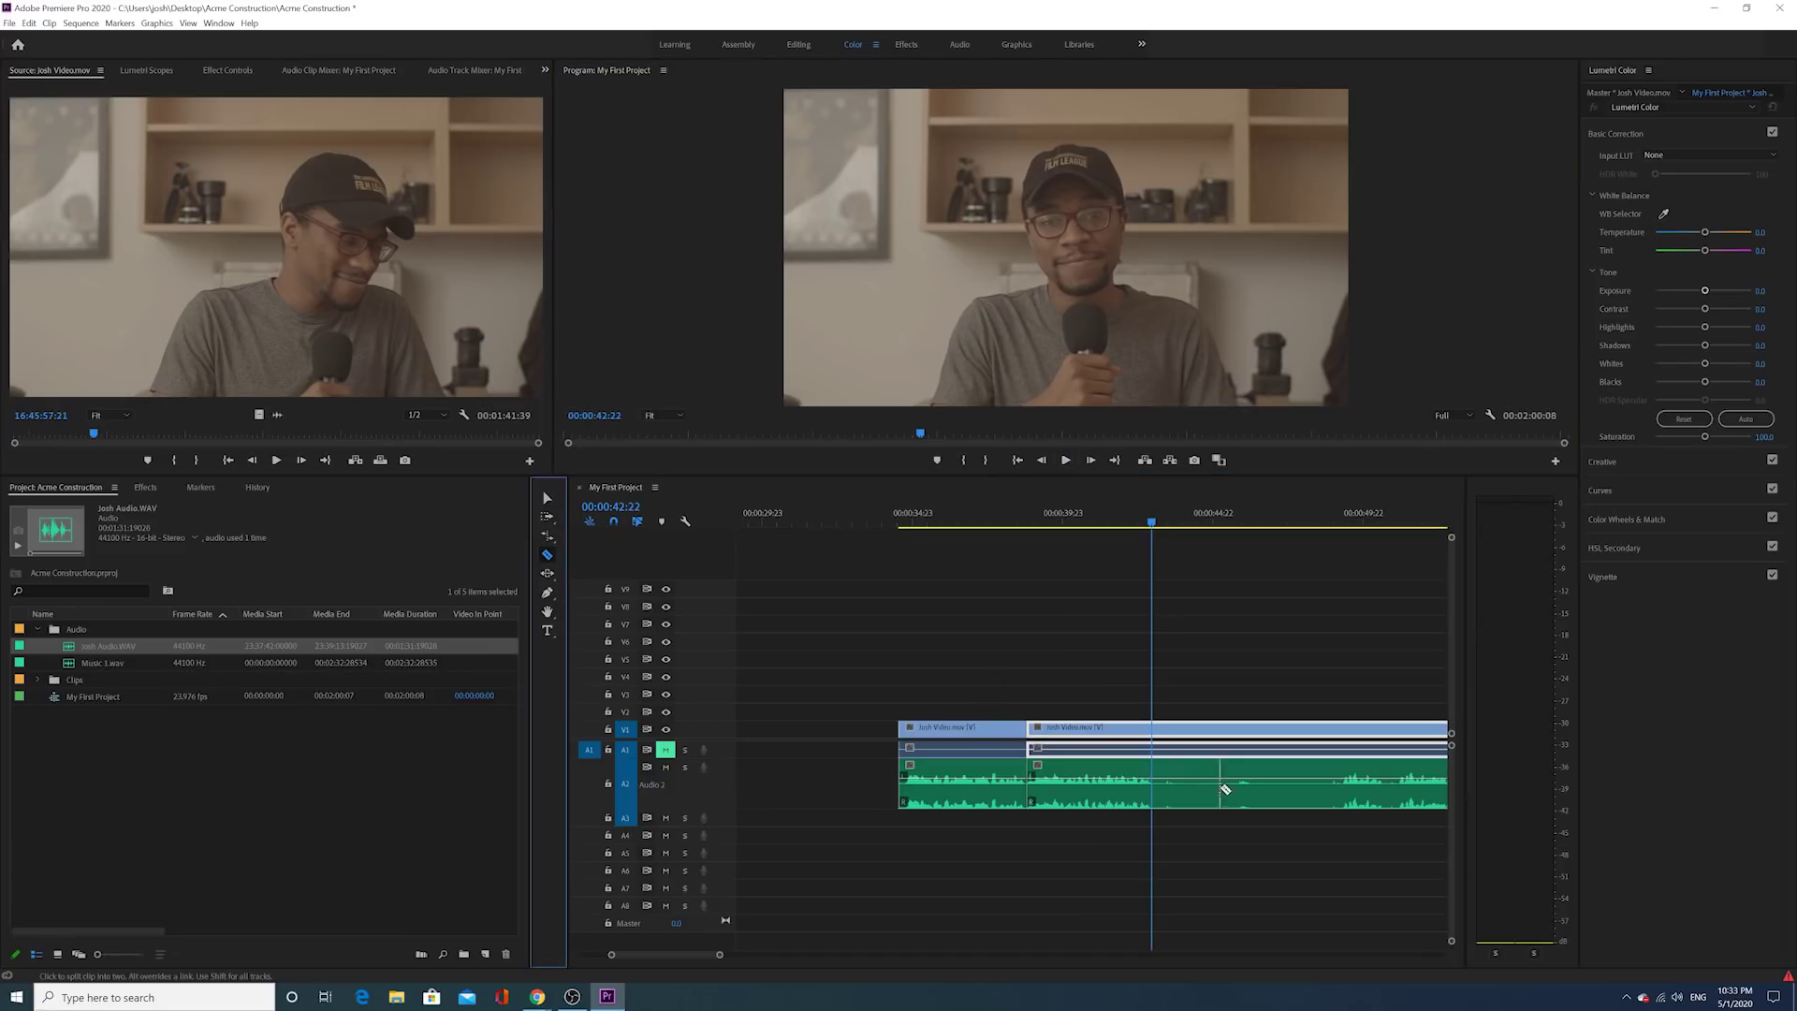
left_click(1154, 794)
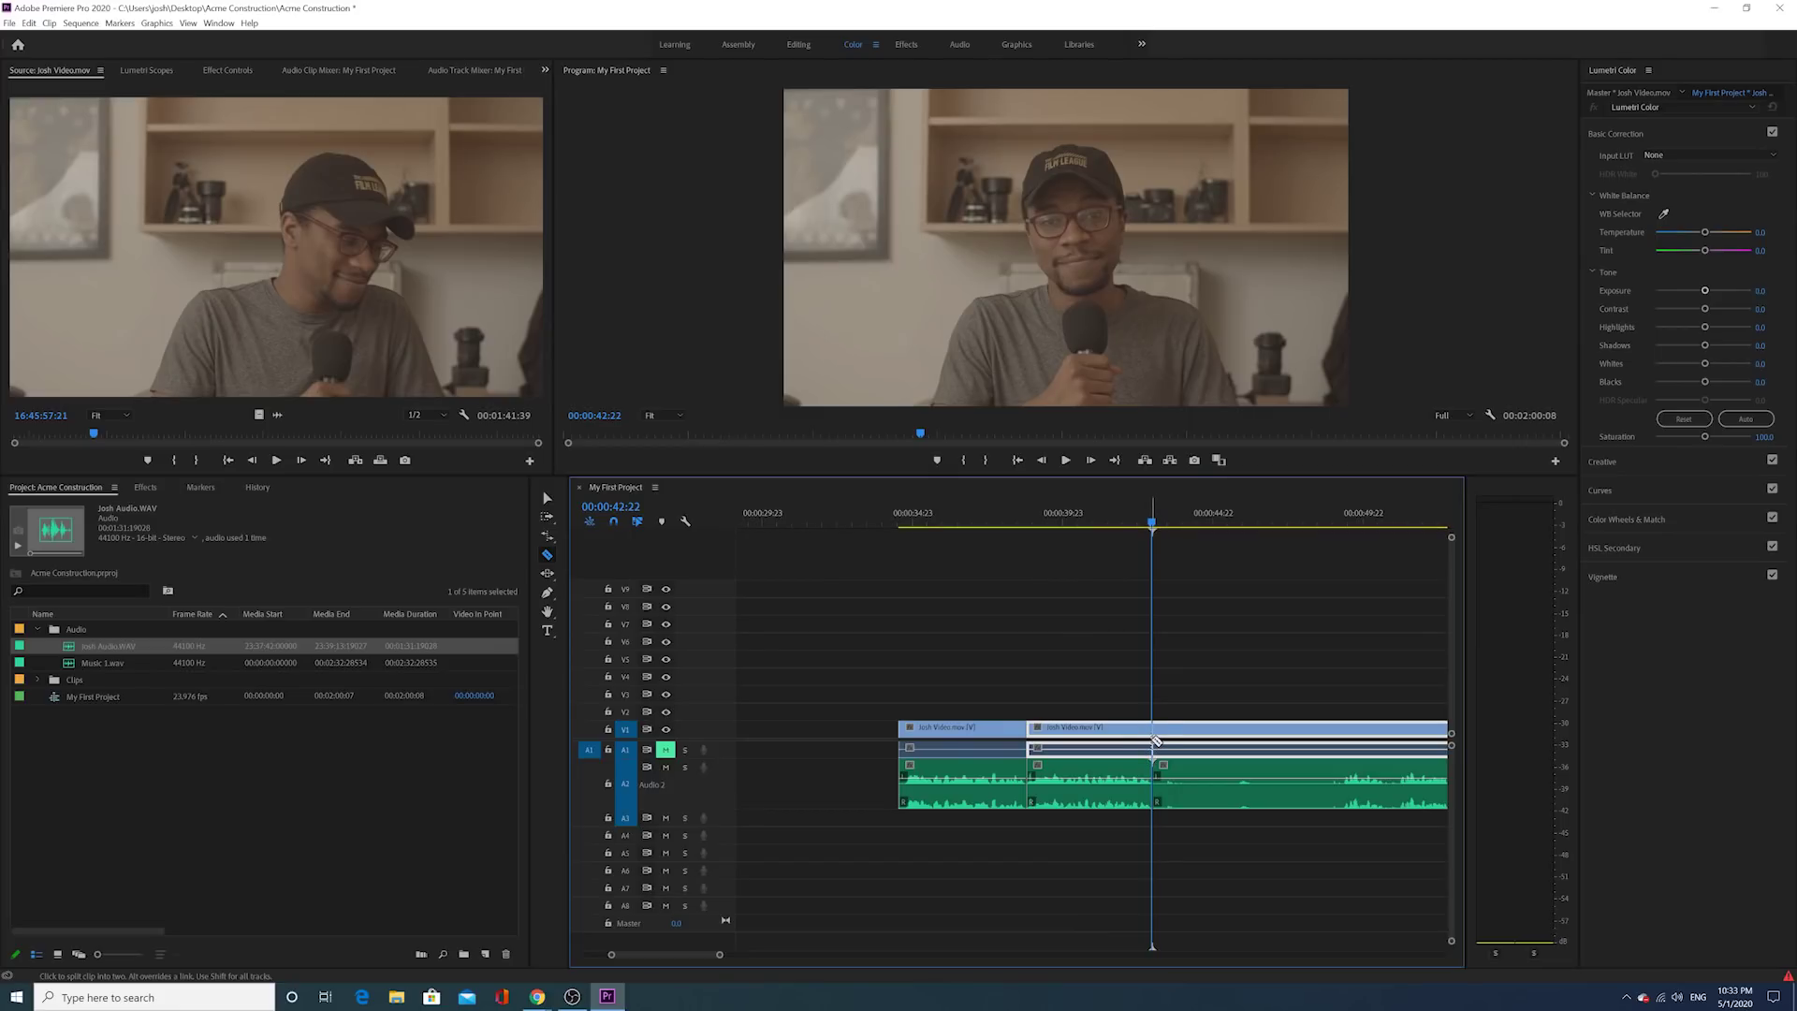
left_click(1155, 740)
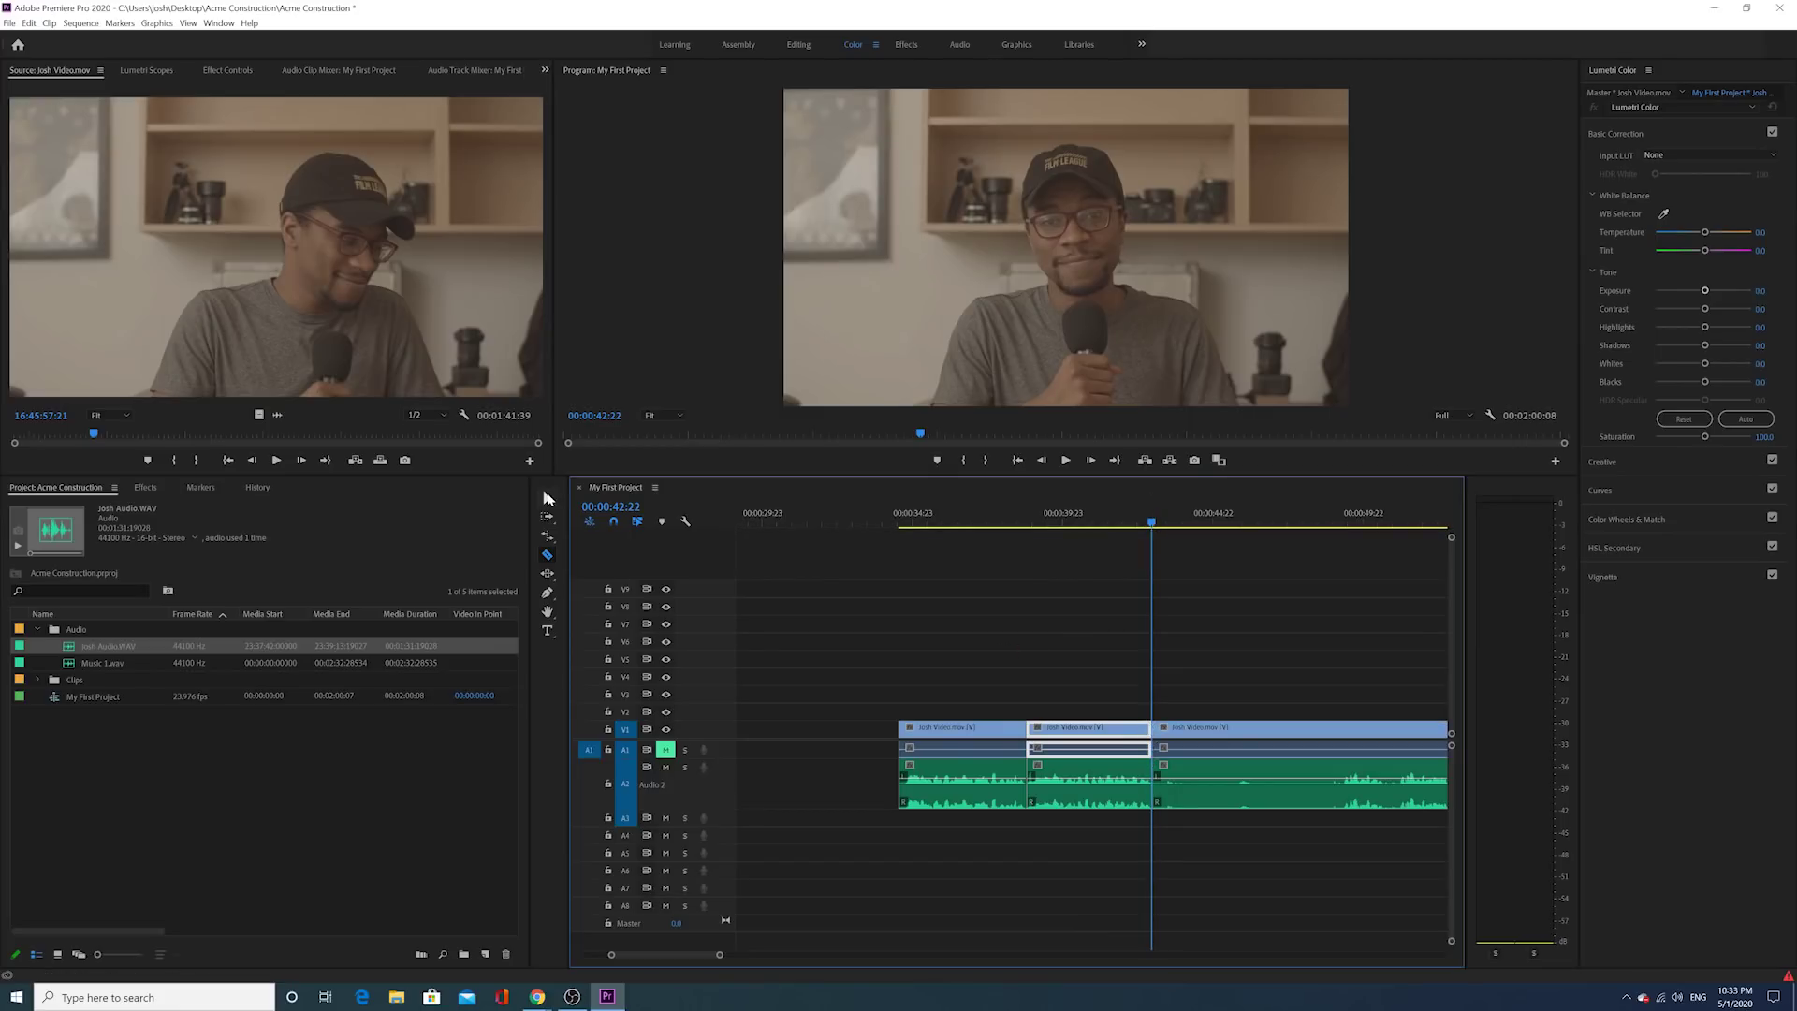
left_click(548, 499)
scroll(1135, 629, "down", 2)
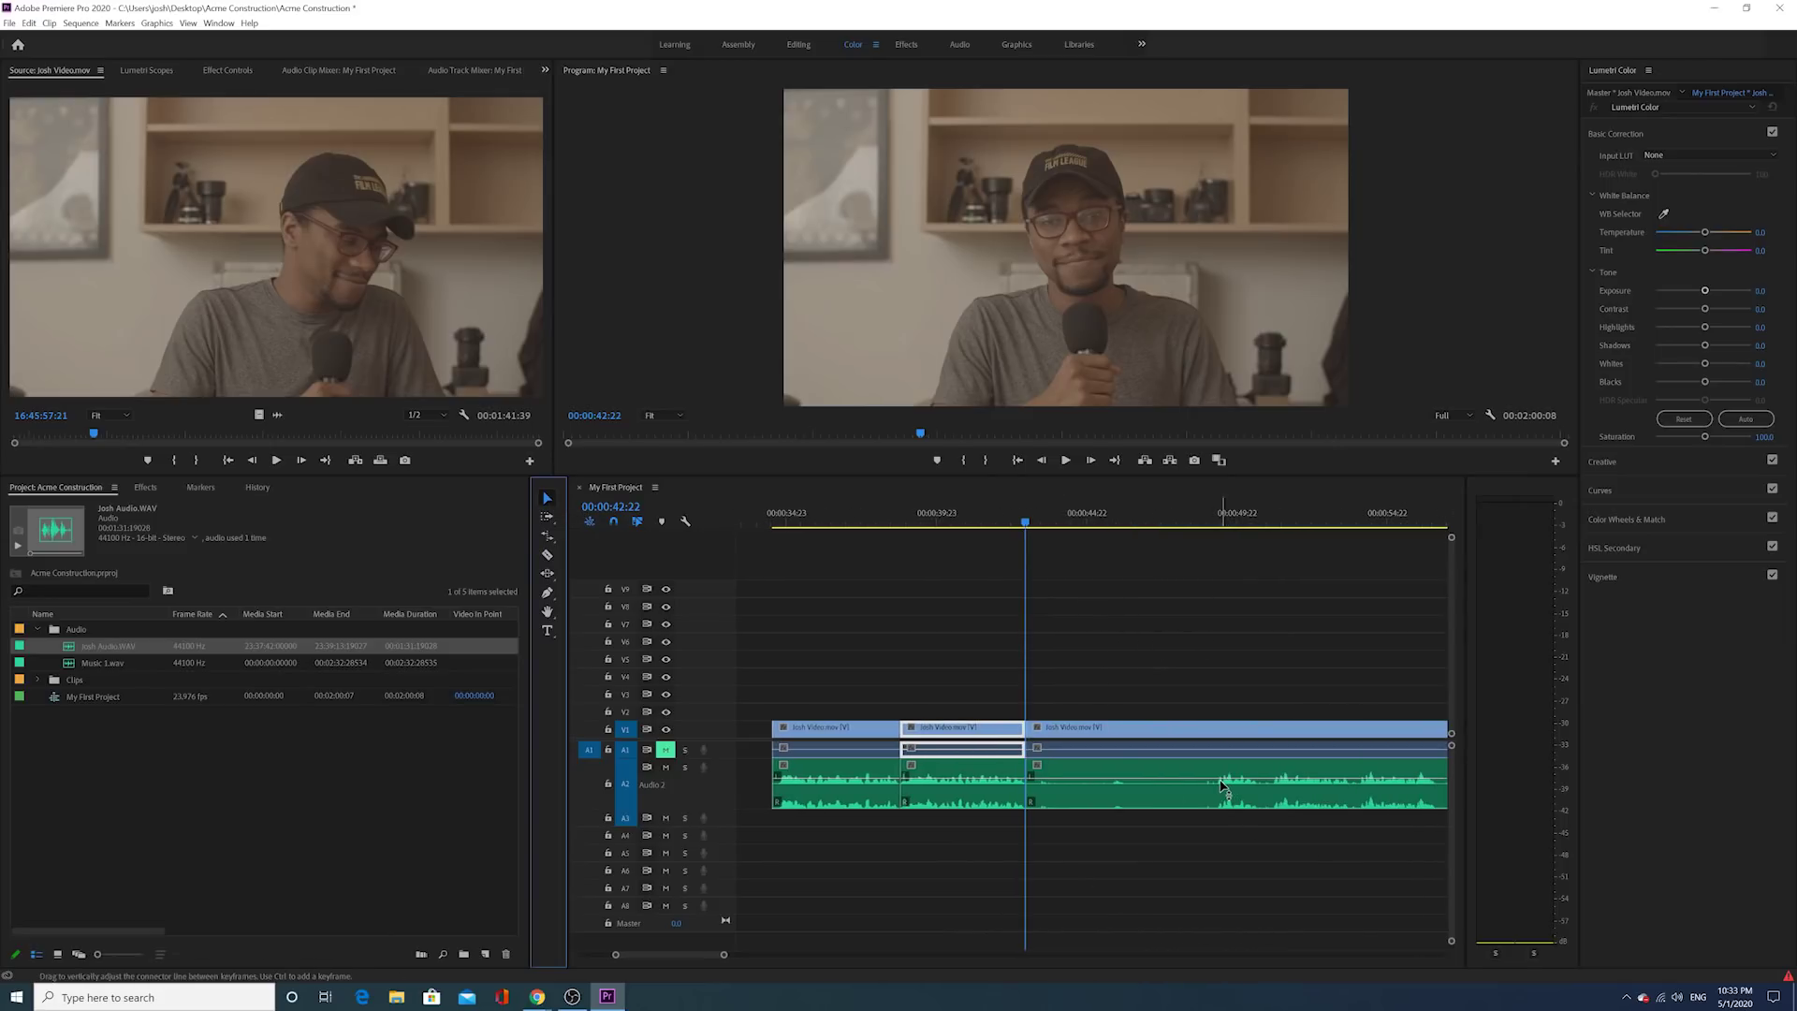
left_click(1069, 775)
mouse_move(1032, 727)
left_mouse_down()
mouse_move(1220, 707)
mouse_move(1246, 739)
mouse_move(1031, 747)
left_mouse_up()
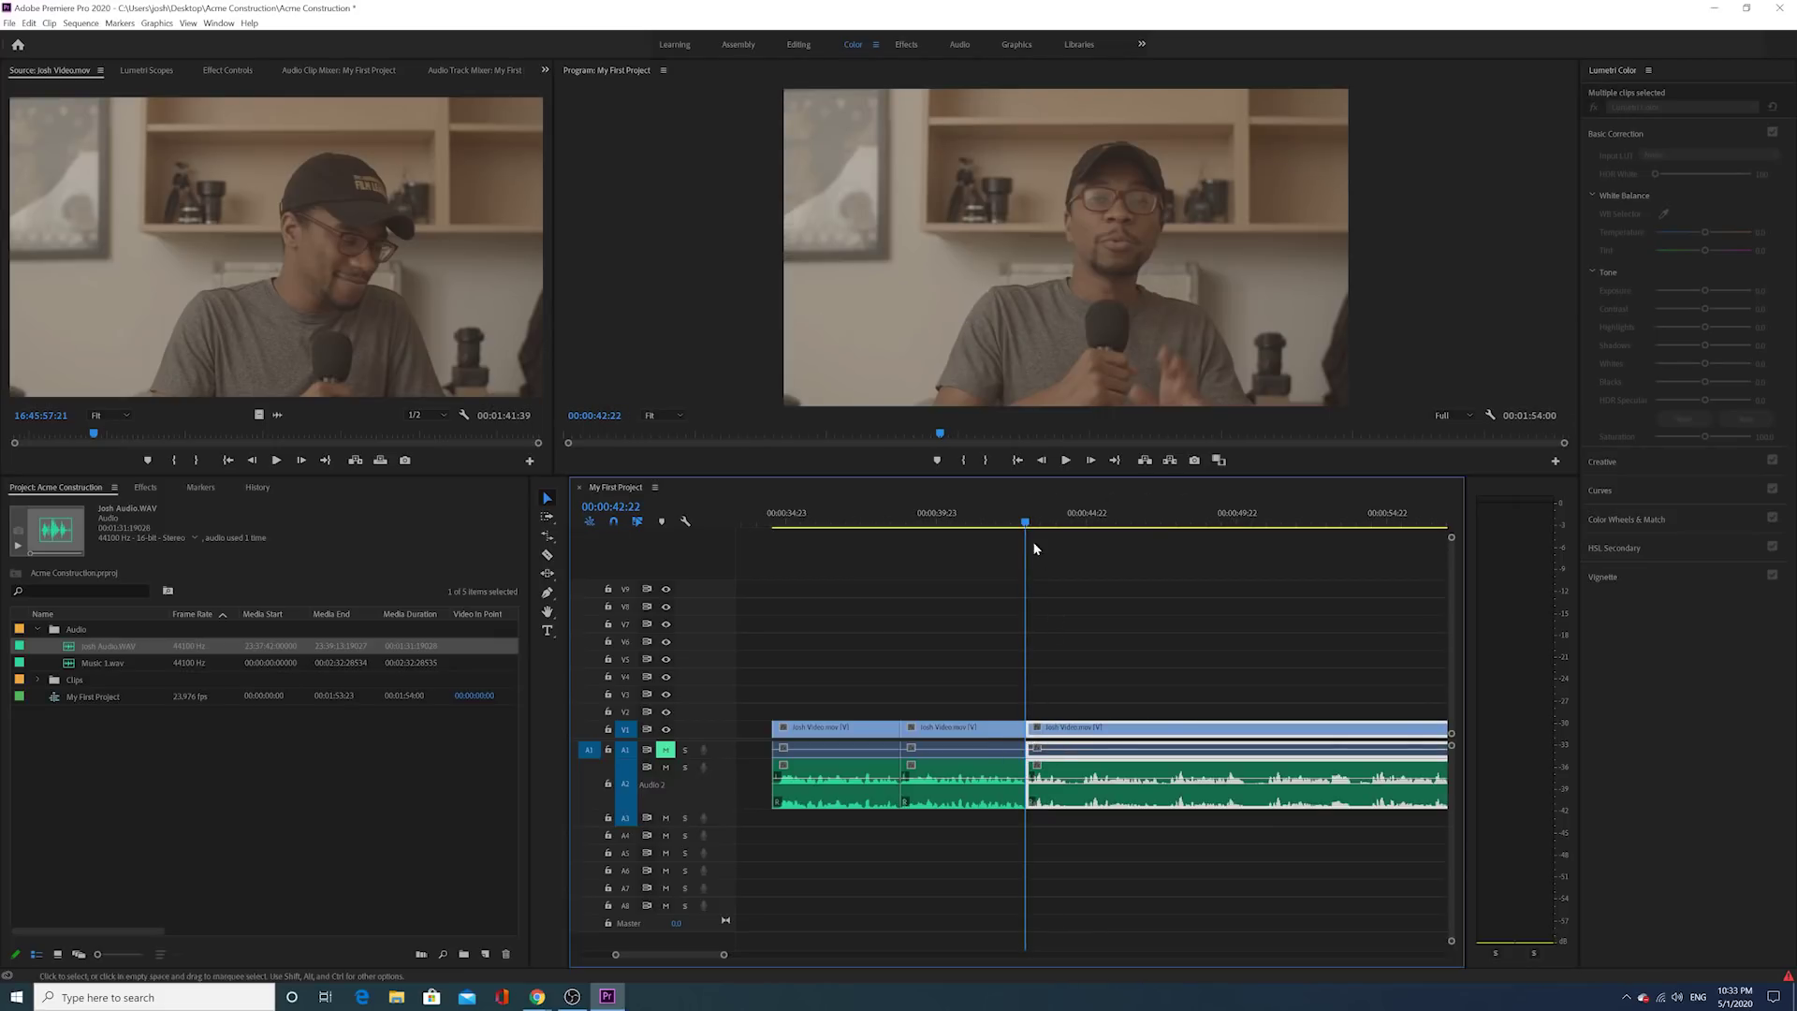
Step: Snap the trimmed clip to the cut and replay to locate the next unwanted part
left_click(1009, 521)
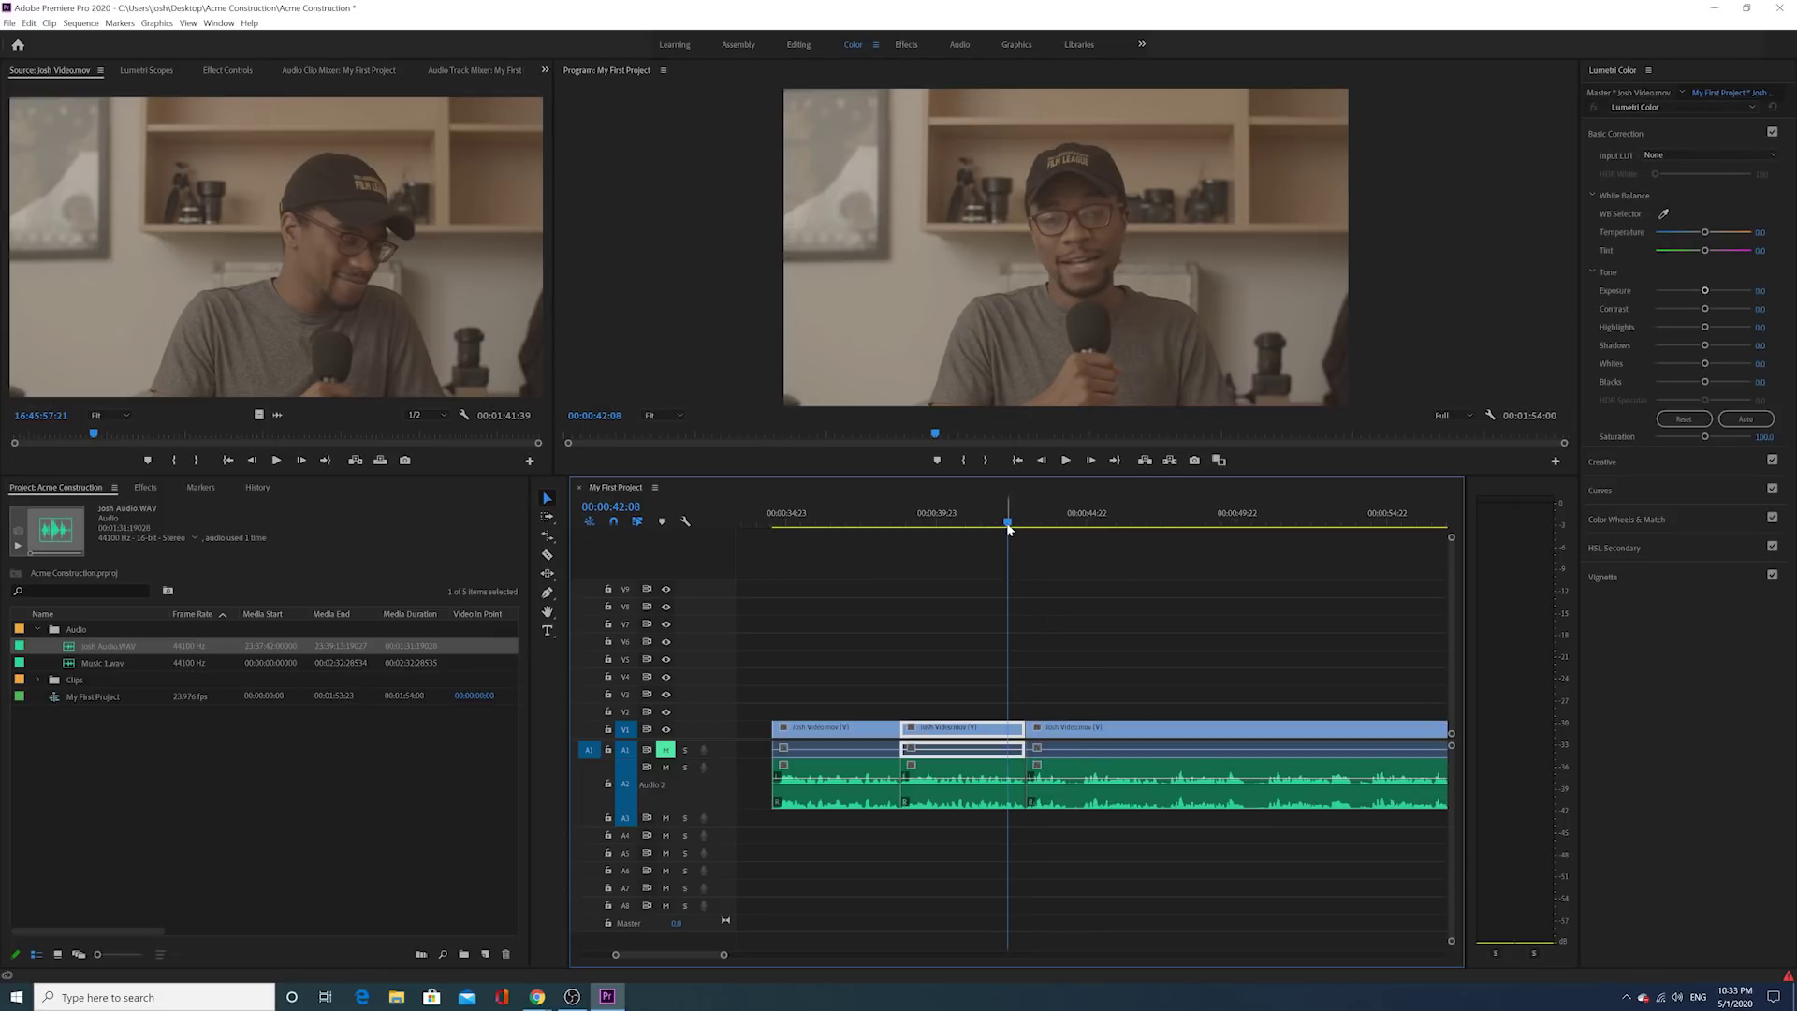
key("space")
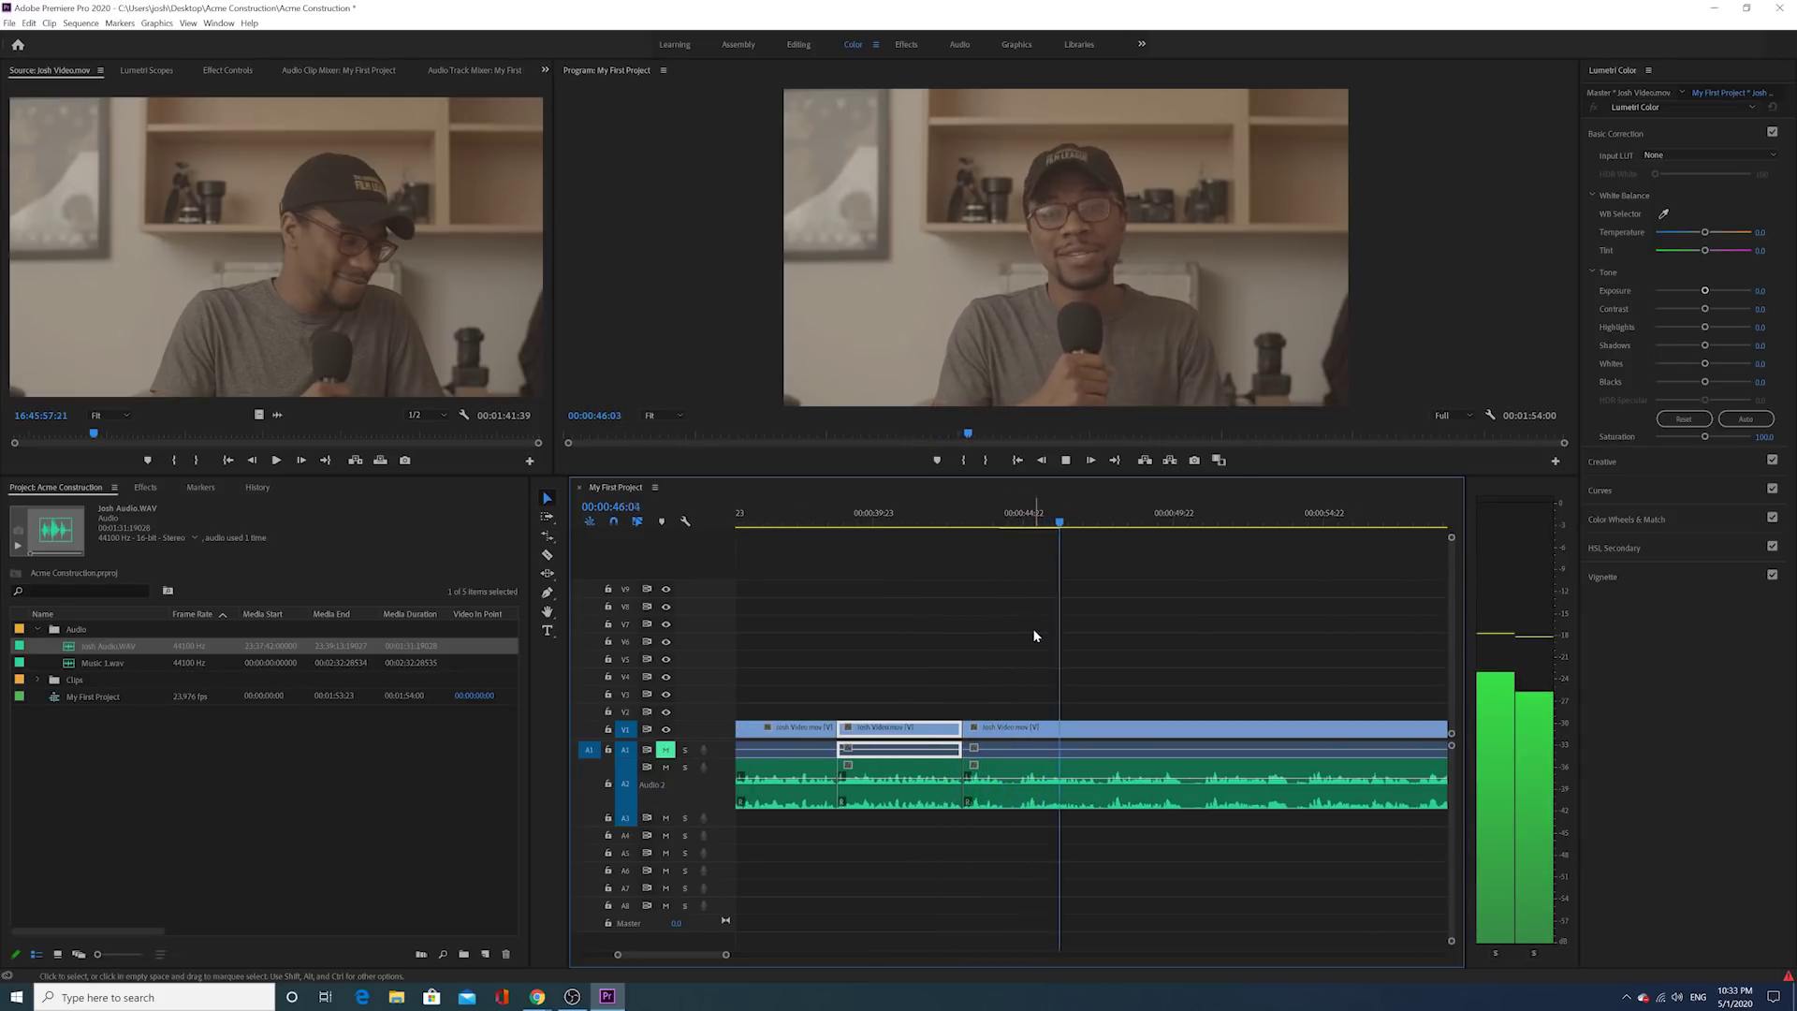
key("space")
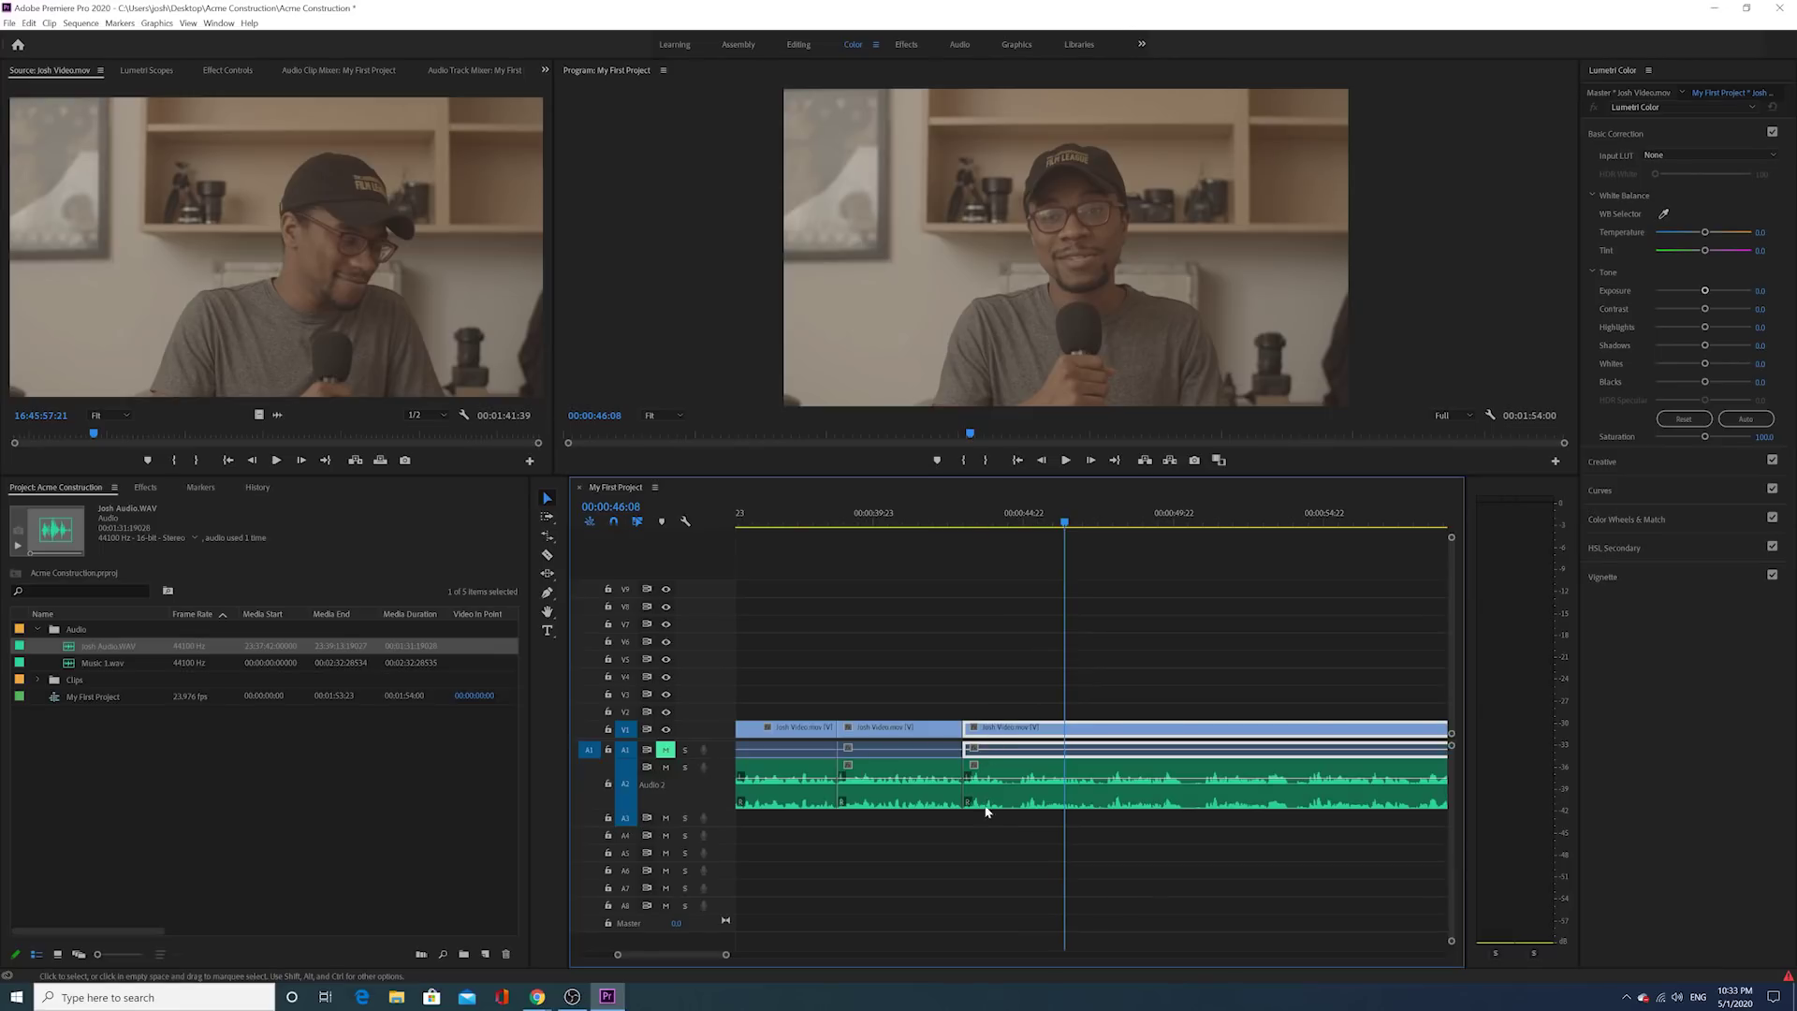
left_click(965, 517)
left_click(1020, 688)
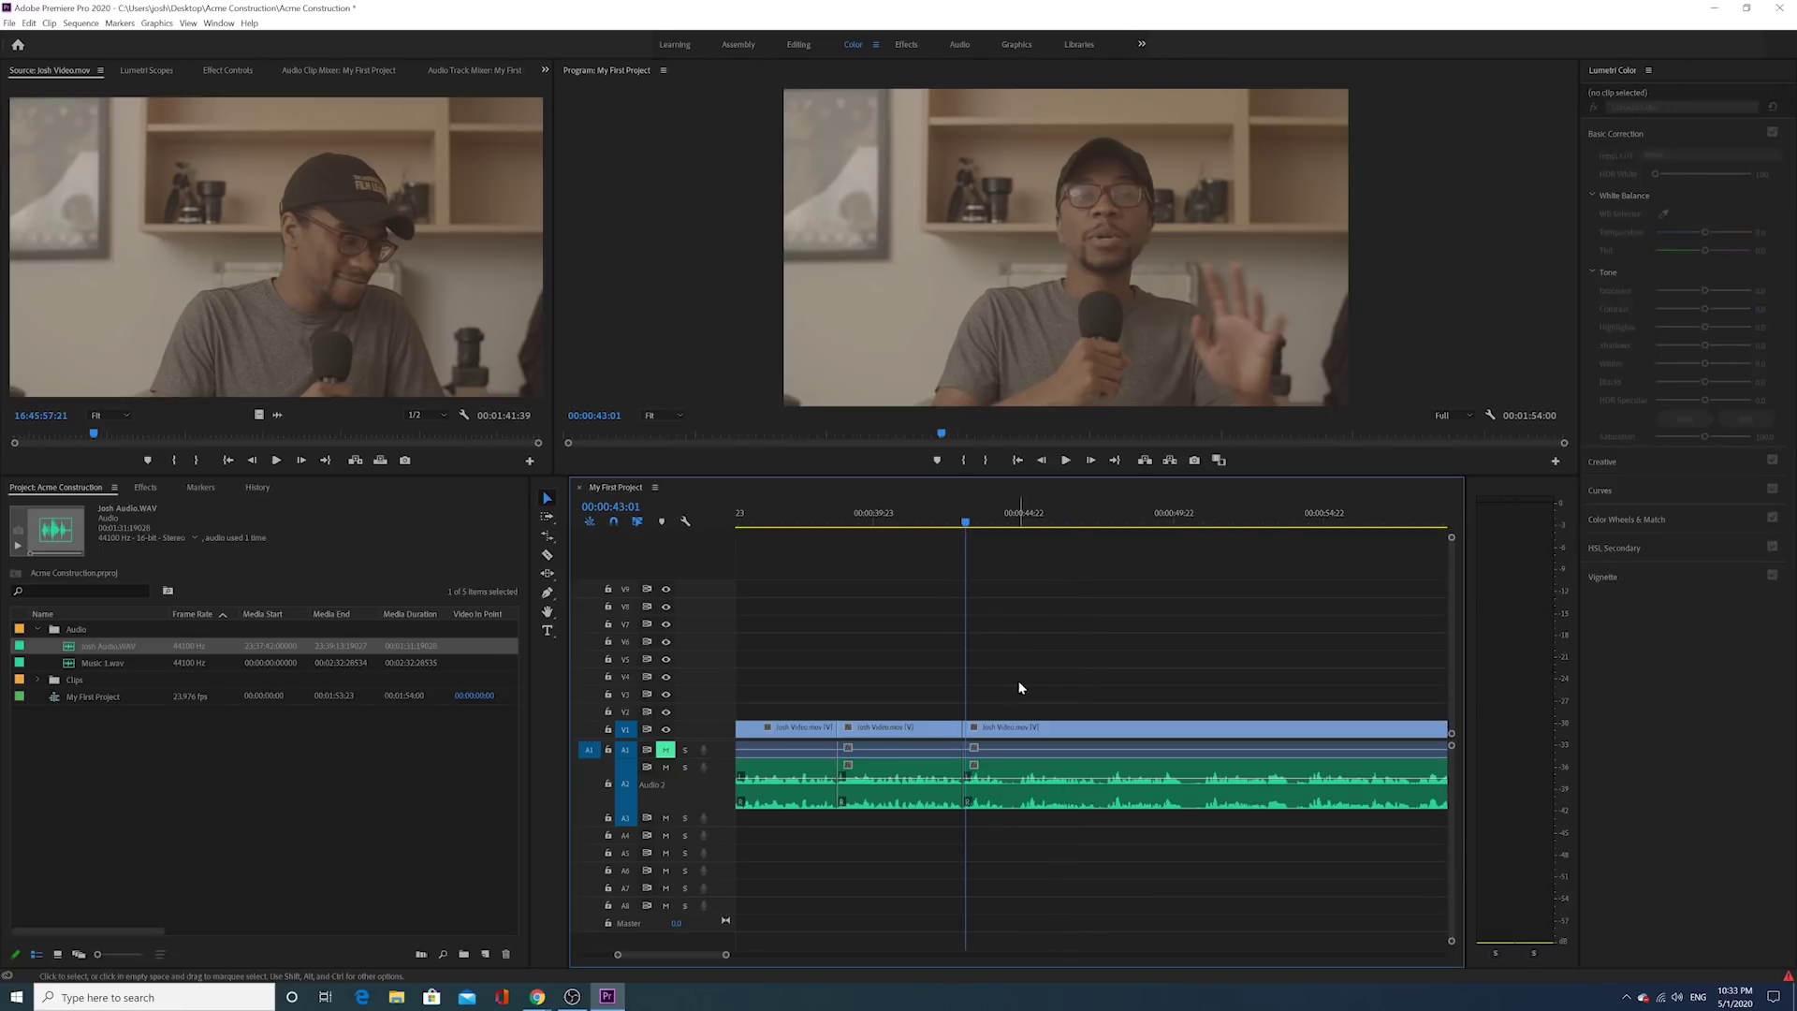
key("space")
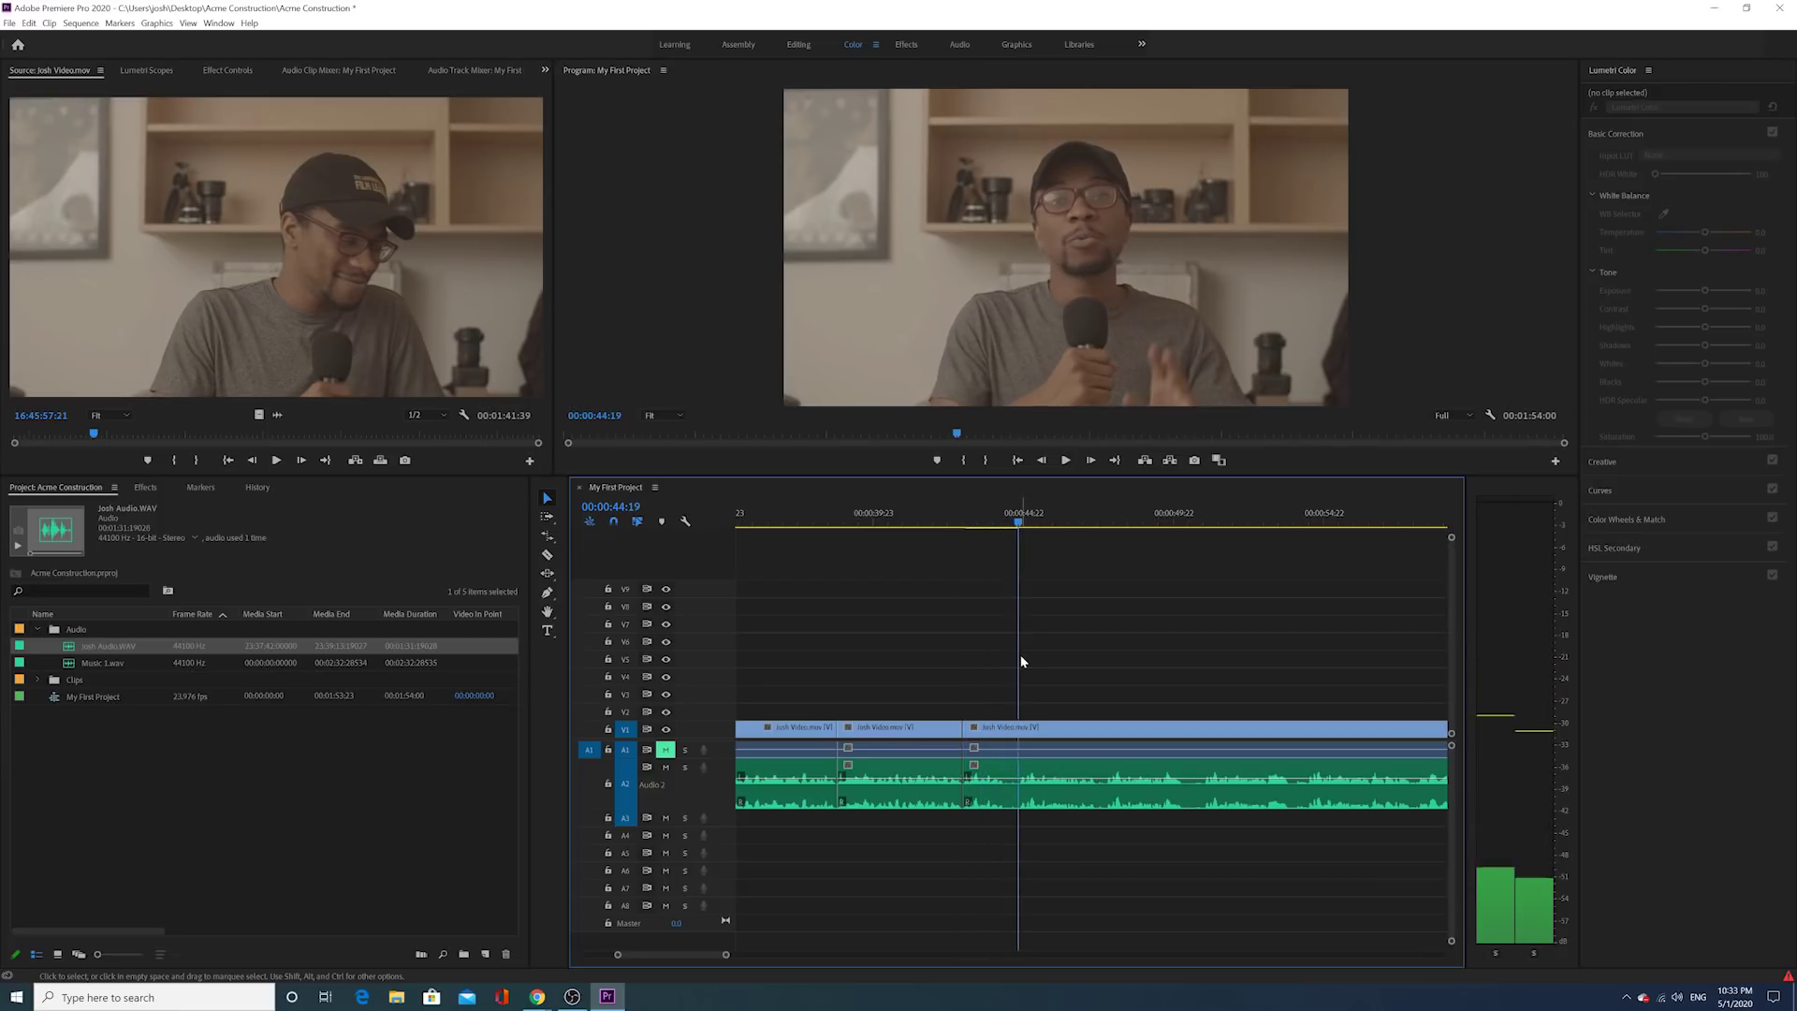
key("space")
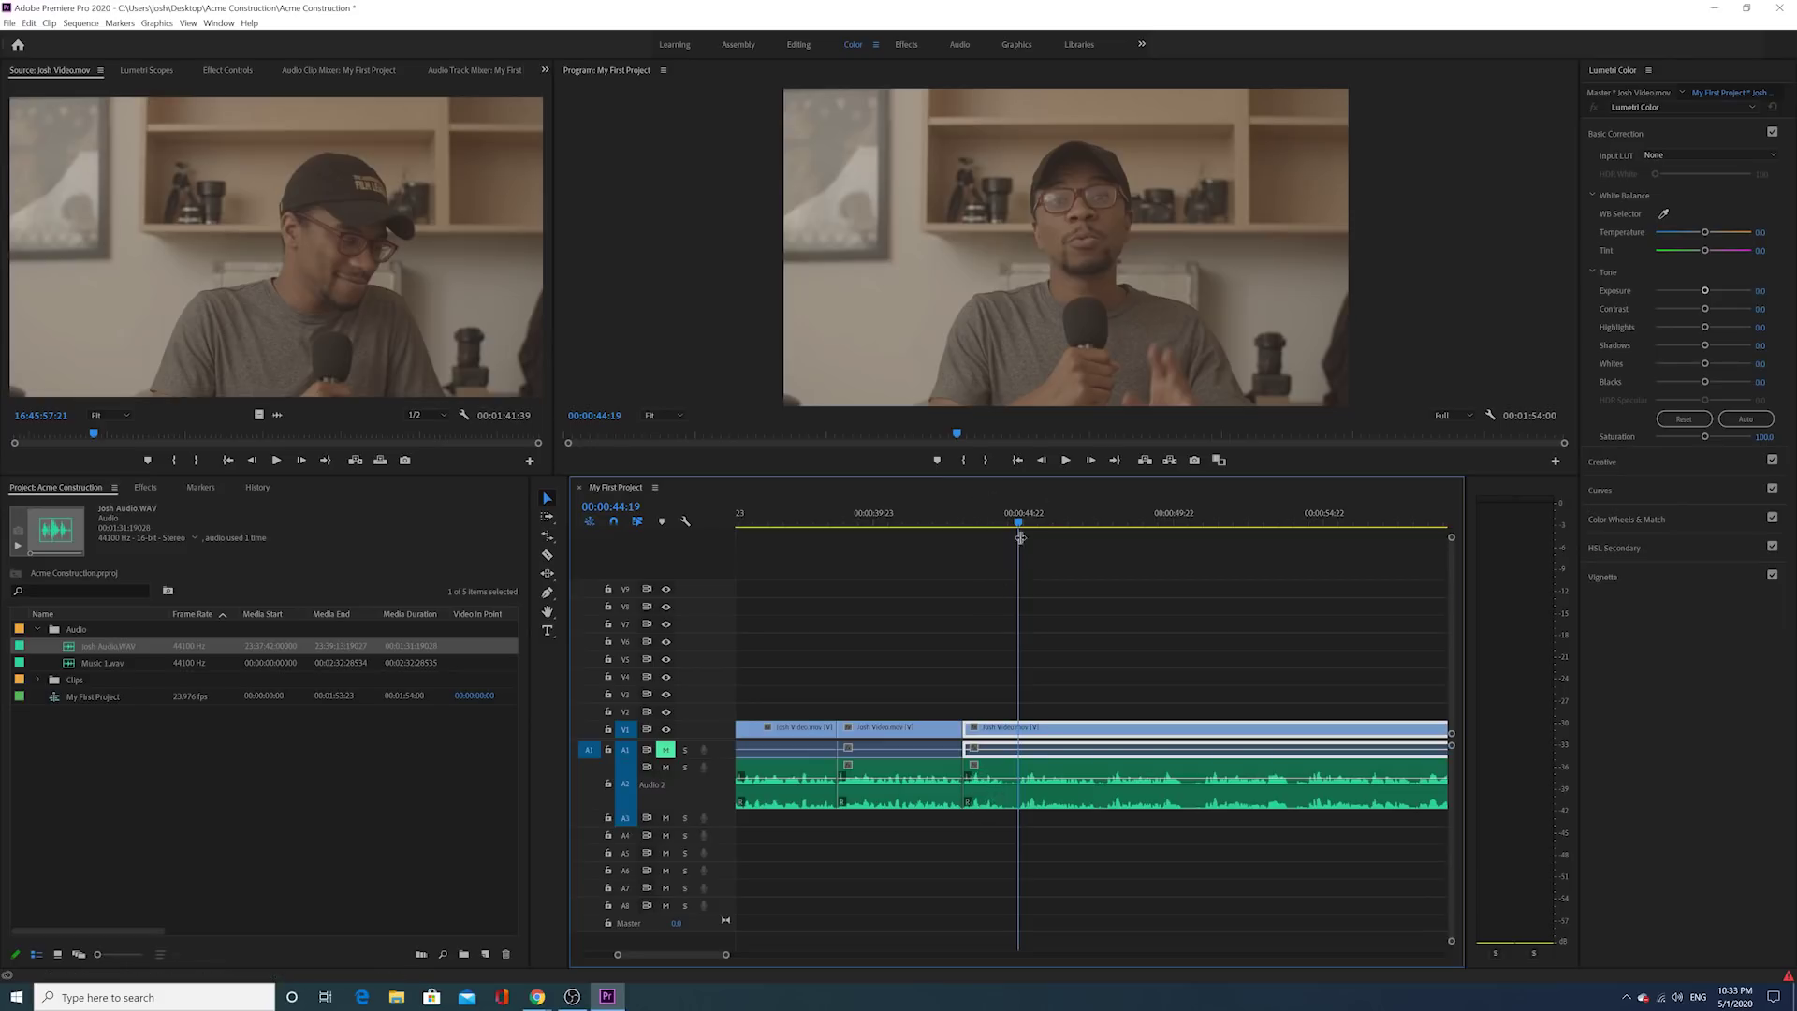
key("Right")
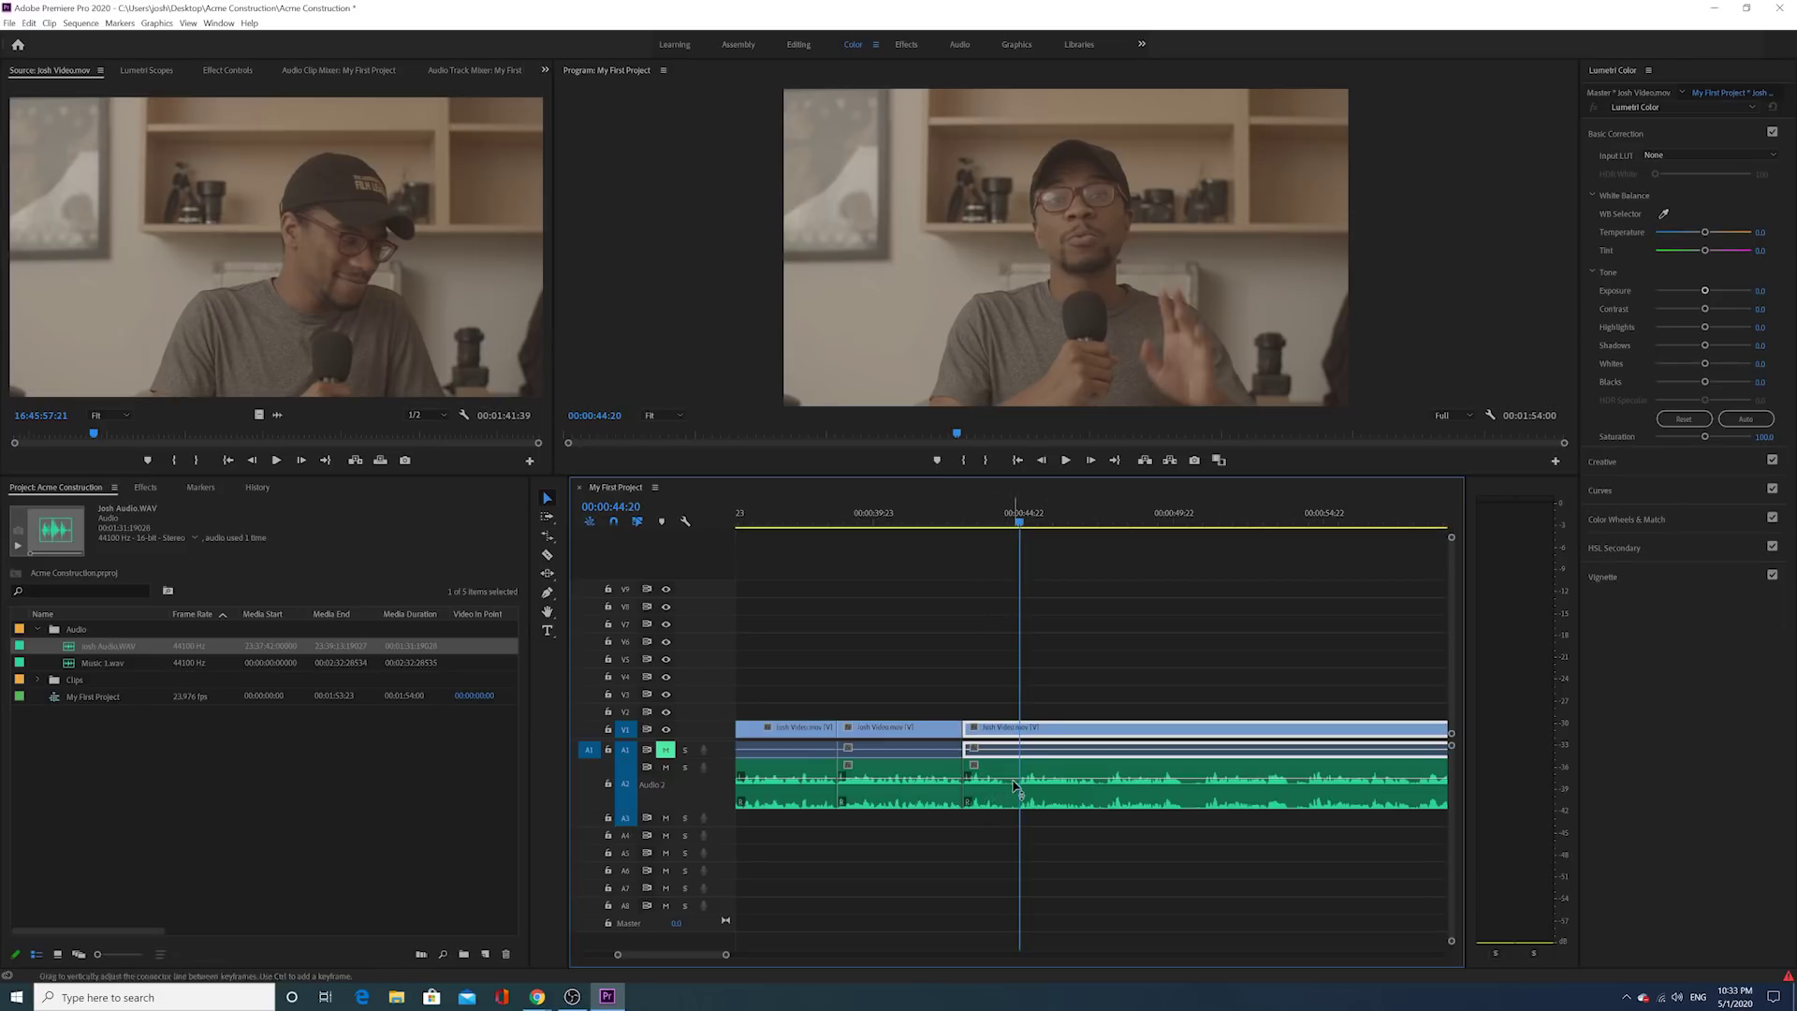
Step: Trim about 1:22 off the following clip's start and review from 00:00:41:14
left_click(990, 742)
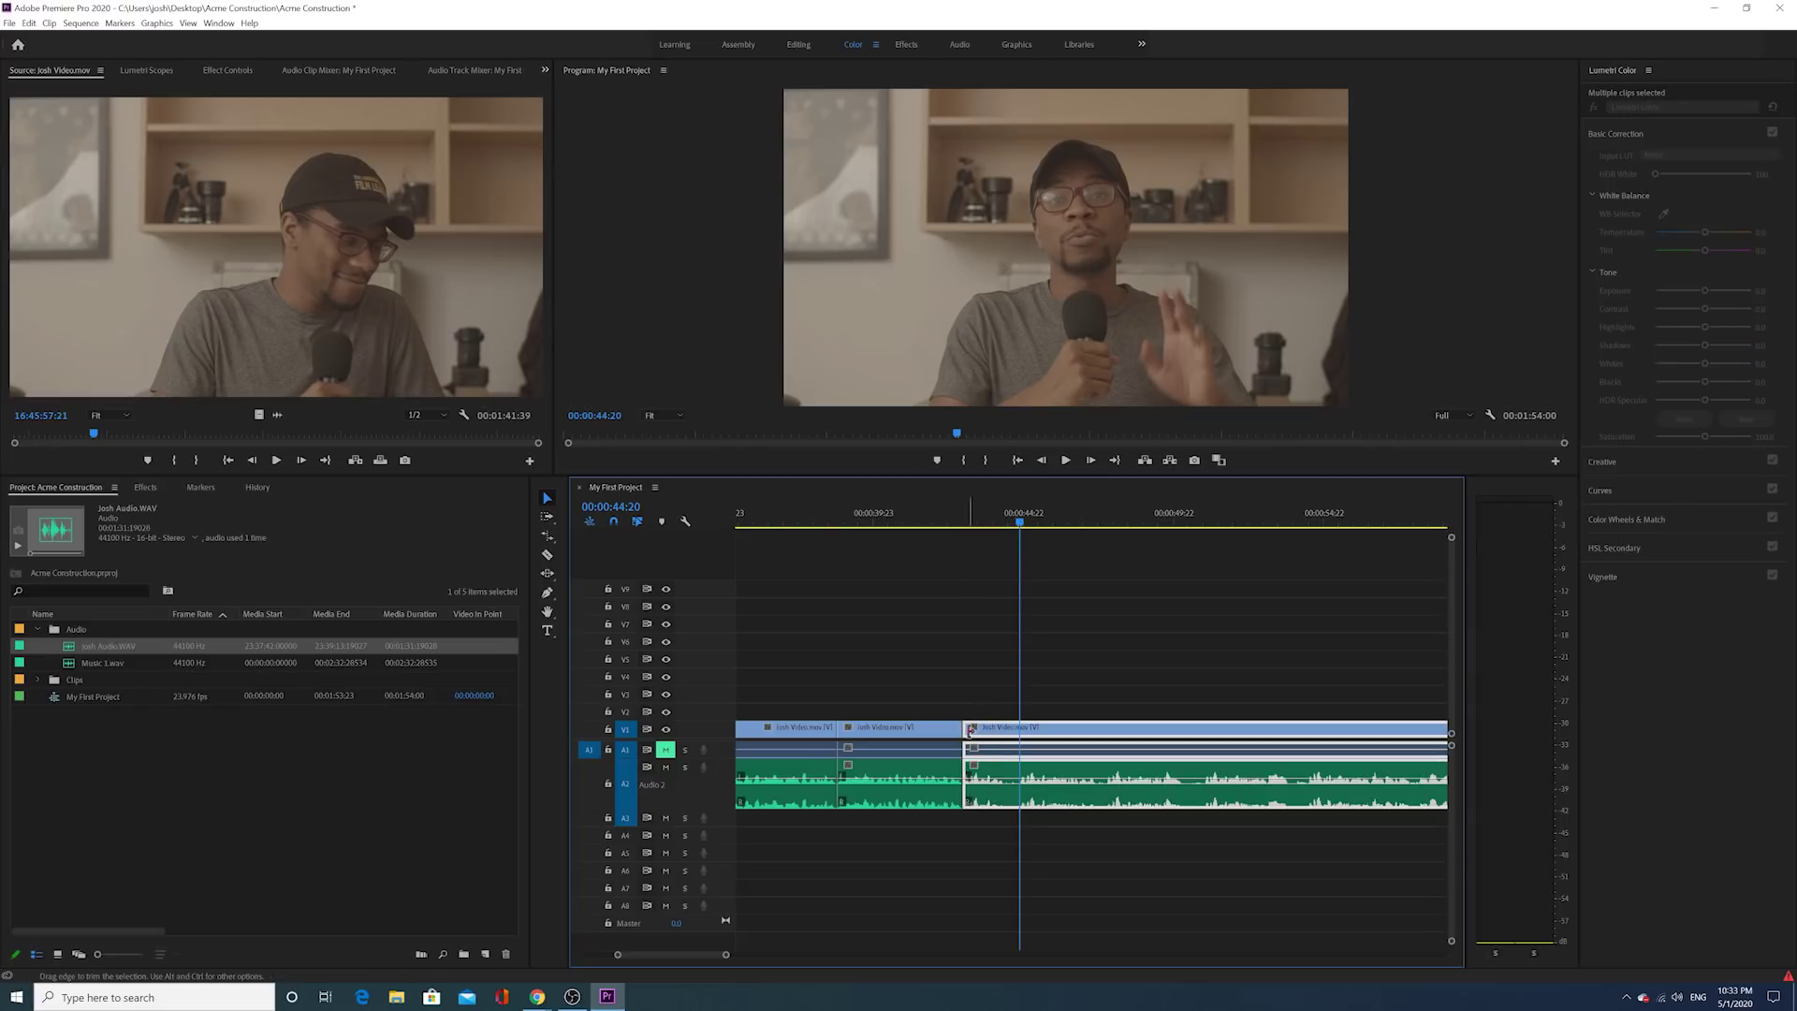
mouse_move(969, 730)
left_mouse_down()
mouse_move(1041, 741)
mouse_move(985, 748)
left_mouse_up()
left_click(923, 524)
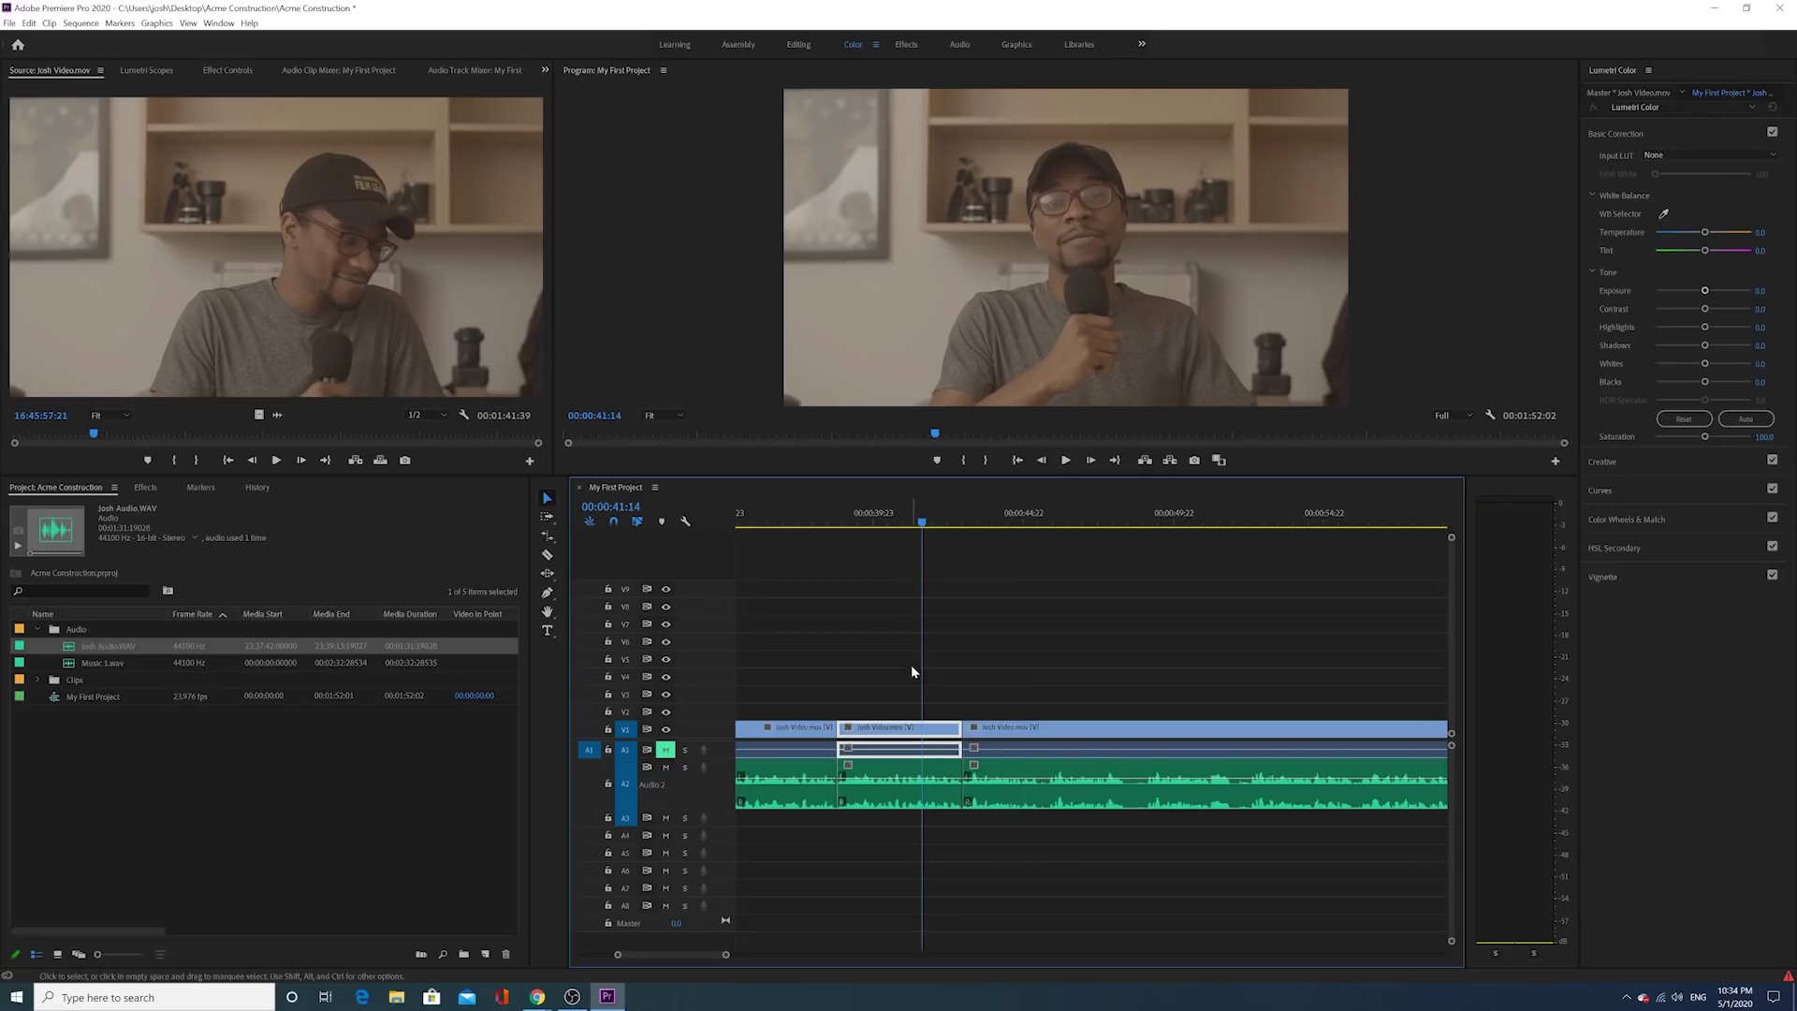
left_click(1068, 462)
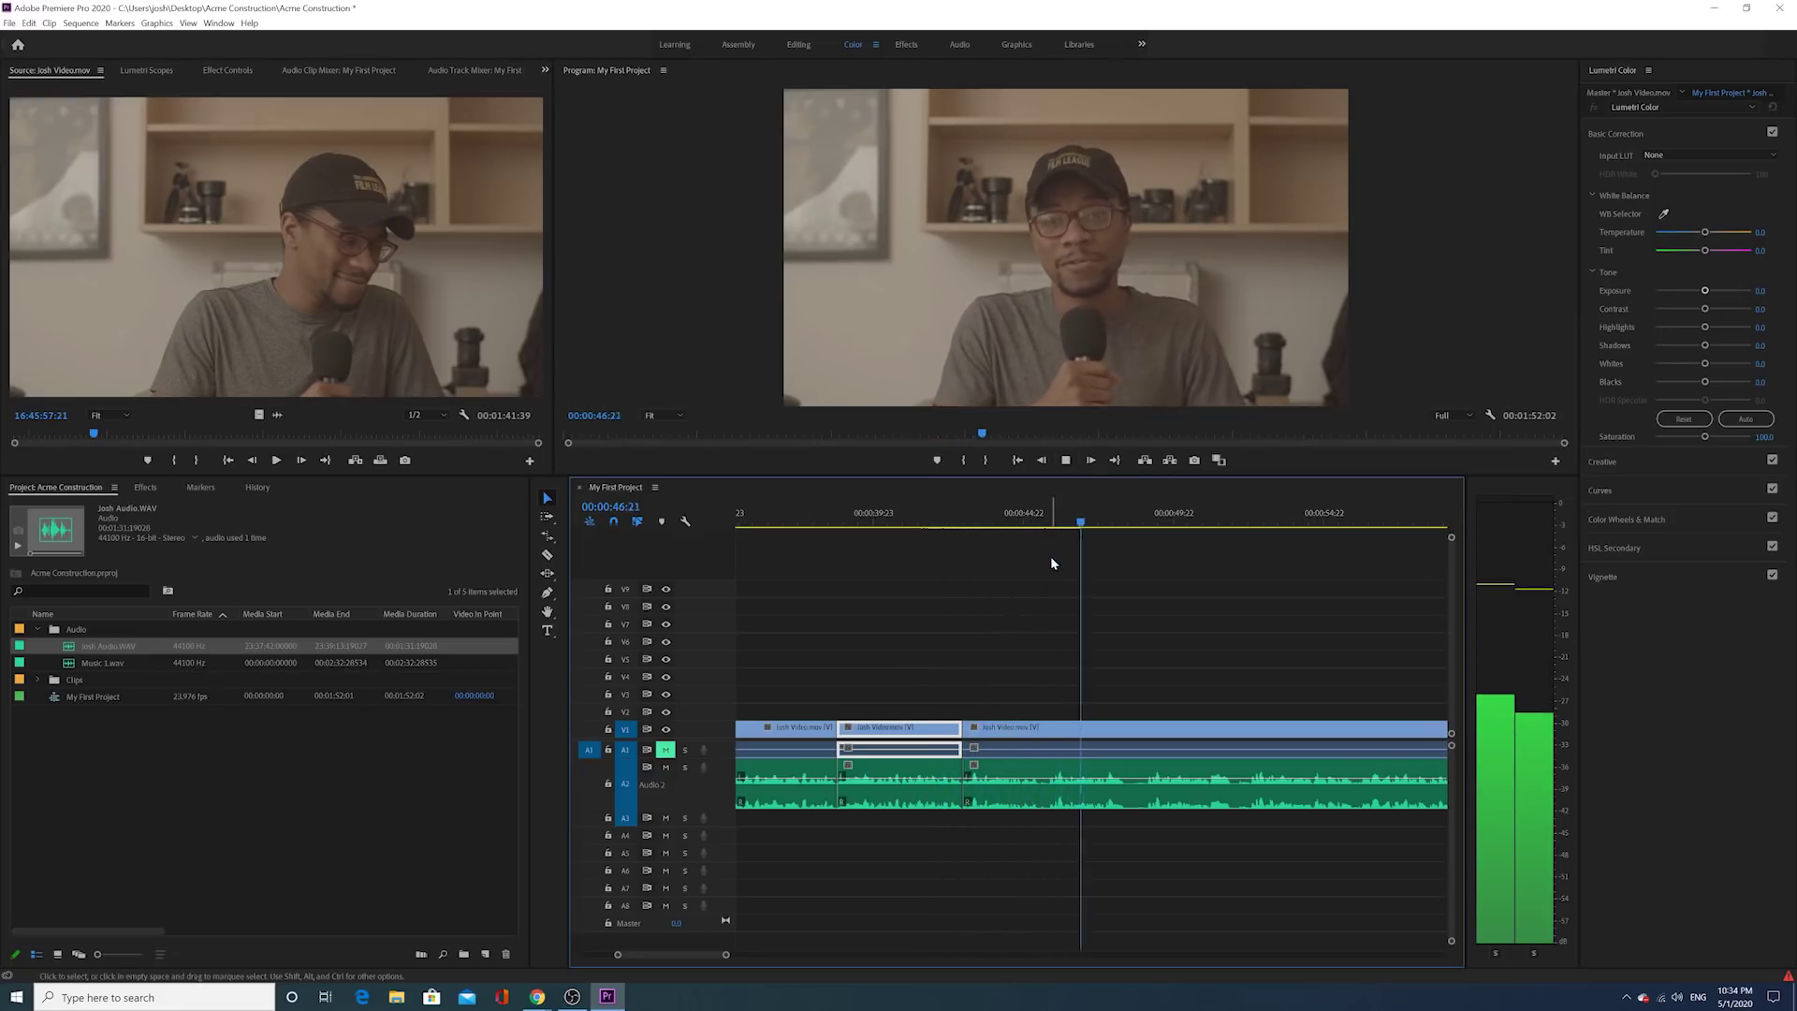
key("space")
Step: Trim the third clip's video and audio to start at 00:00:45:20, then review the join
left_click(1061, 530)
left_click_drag(1060, 536, 1049, 530)
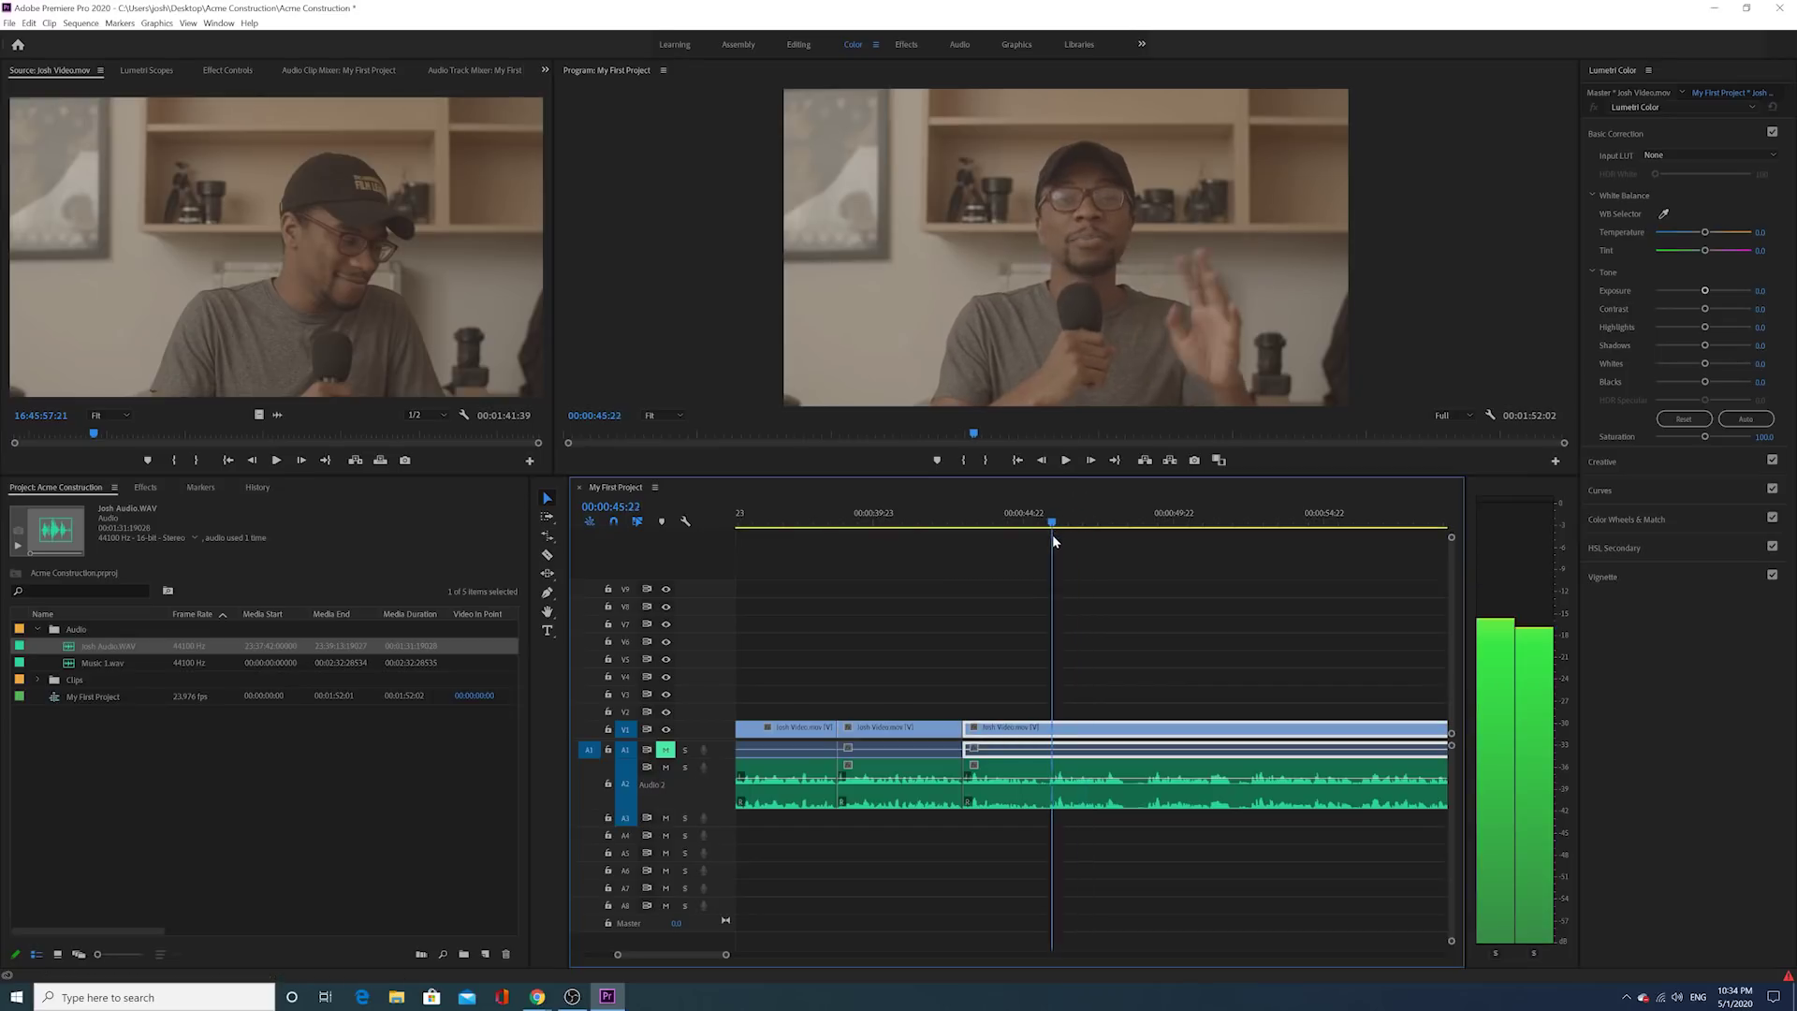
left_click_drag(999, 673, 1039, 806)
mouse_move(967, 727)
left_mouse_down()
mouse_move(1063, 717)
mouse_move(966, 730)
left_mouse_up()
left_click(940, 521)
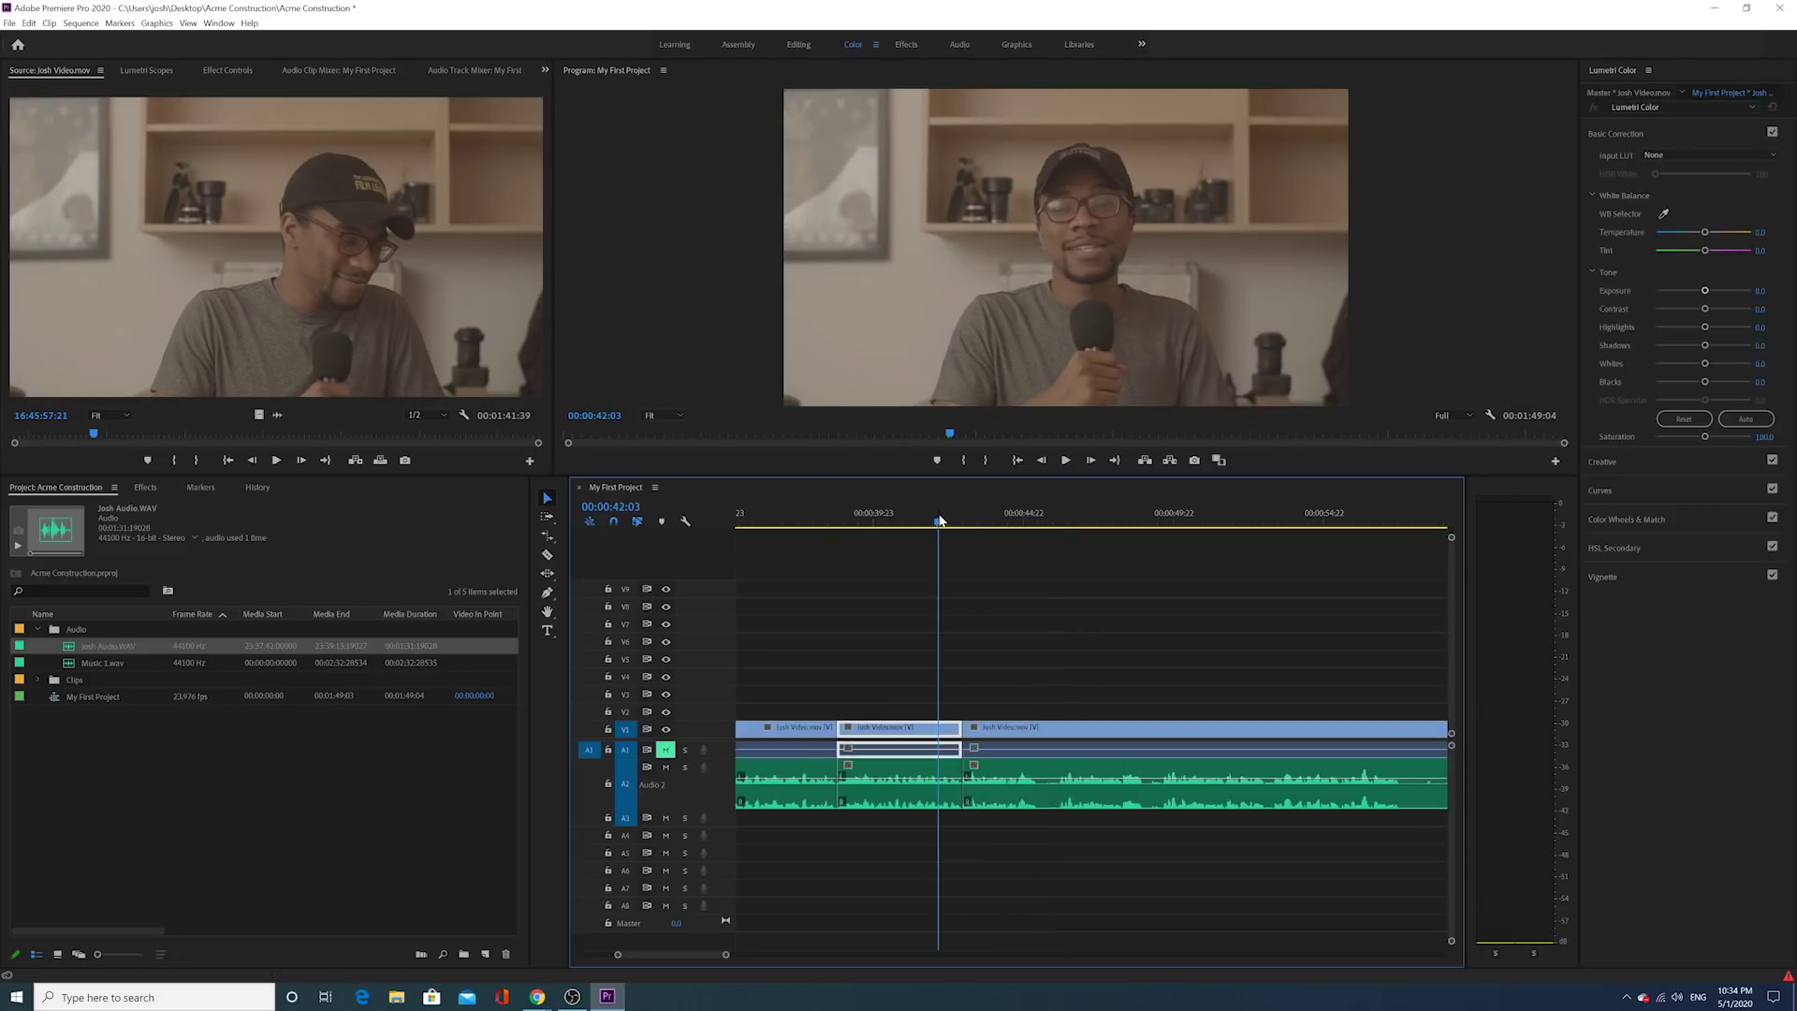
key("space")
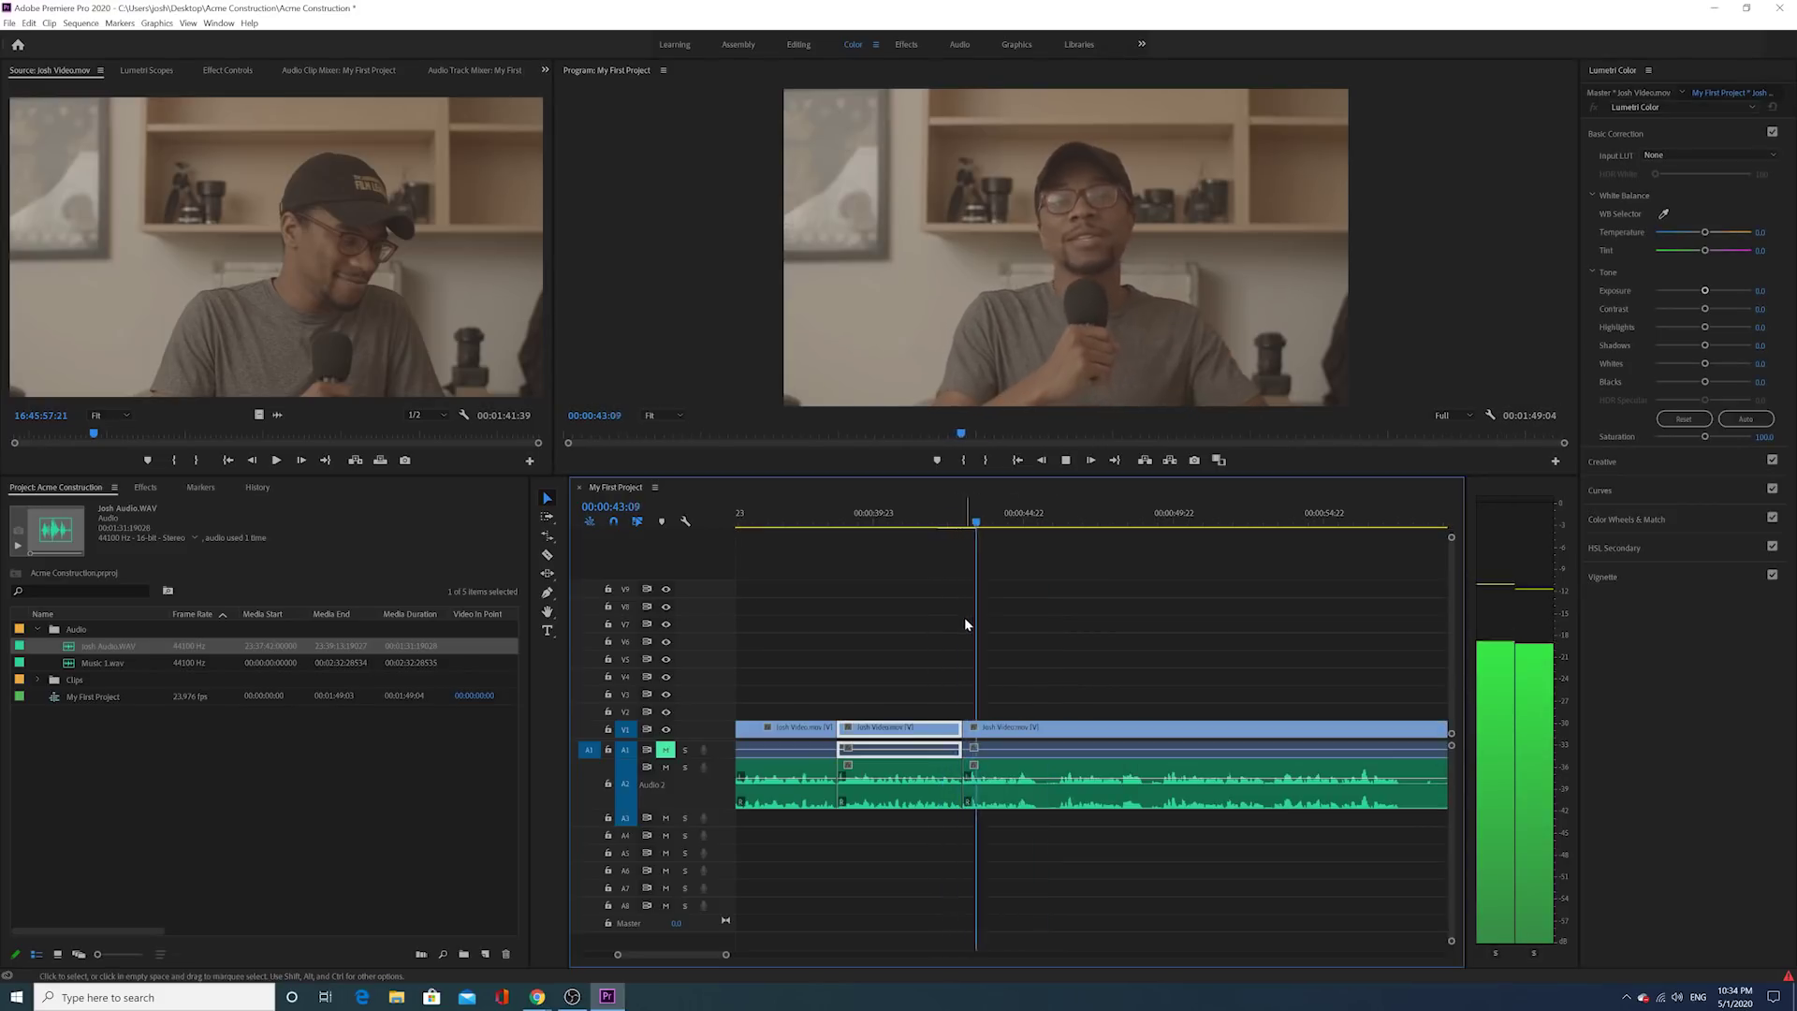
key("space")
Step: Trim the third clip's start further, close the gap, and replay from the second clip
scroll(1025, 657, "down", 1)
left_click_drag(881, 728, 983, 728)
left_click(866, 520)
key("space")
left_click(982, 524)
left_click(862, 517)
key("space")
Step: Cut at 00:00:50:19, trim about 4 seconds off the next piece's head, and review
left_click(1065, 462)
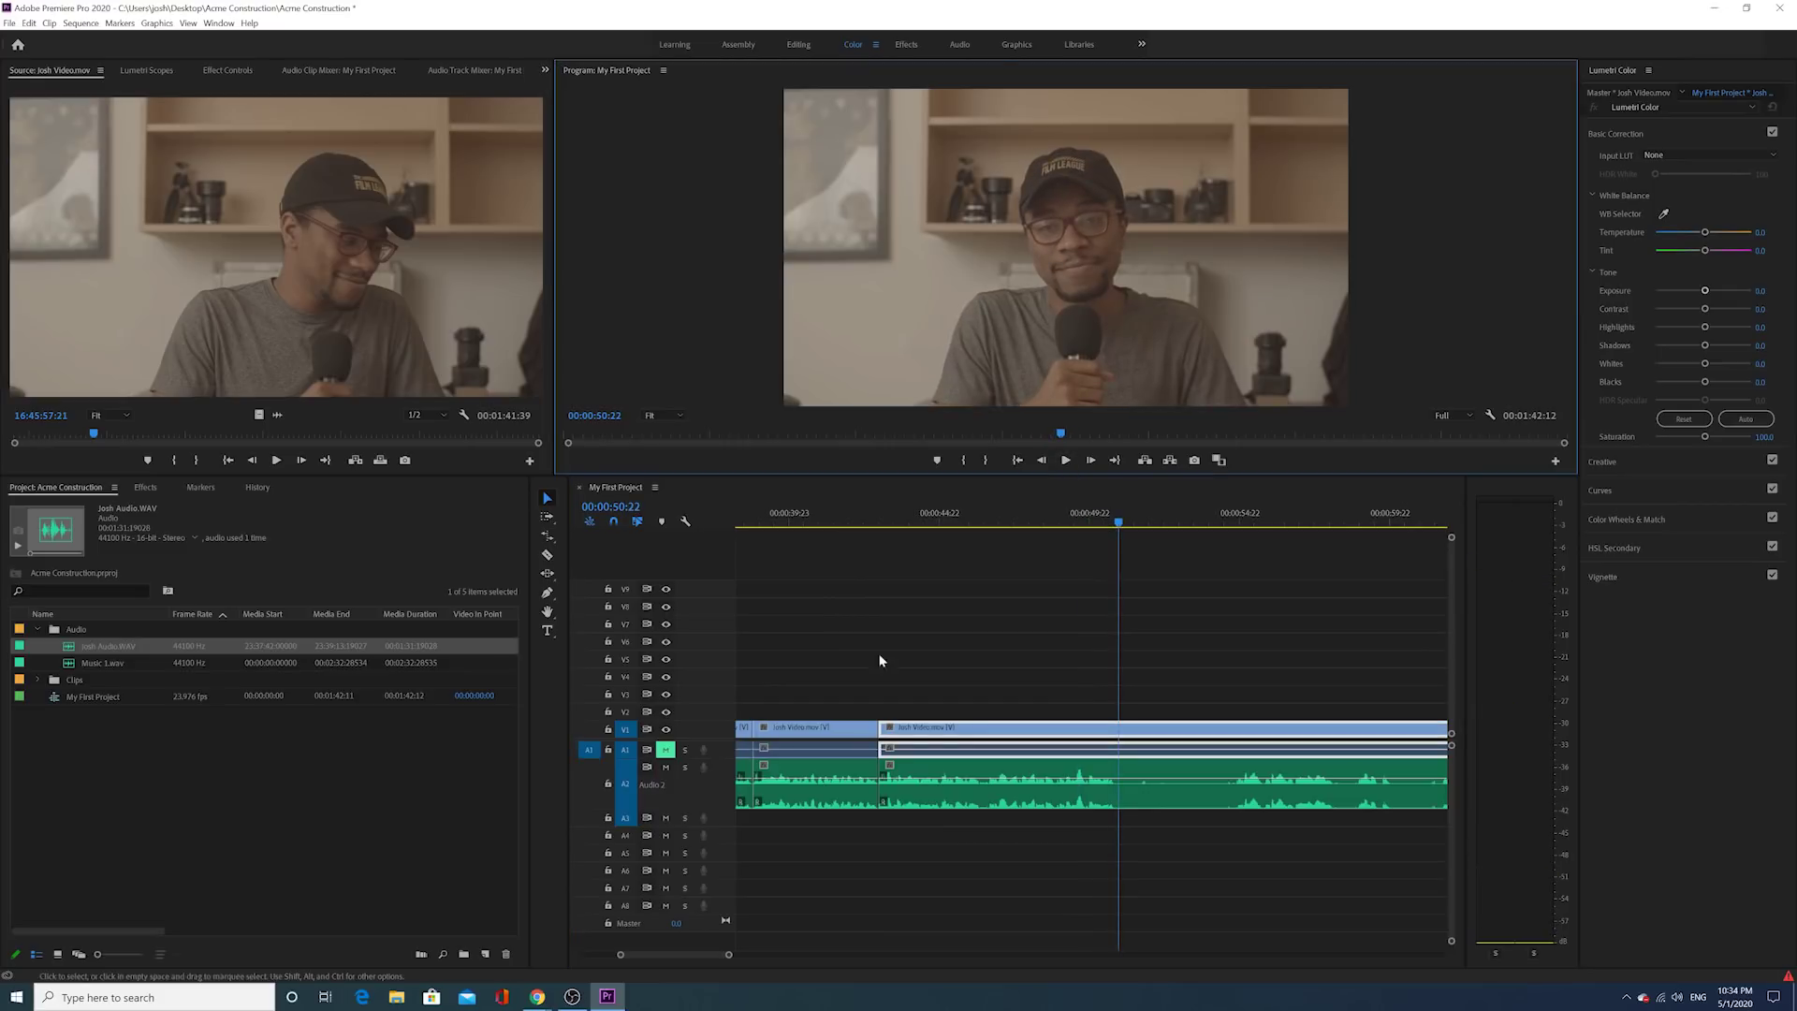
left_click(1067, 461)
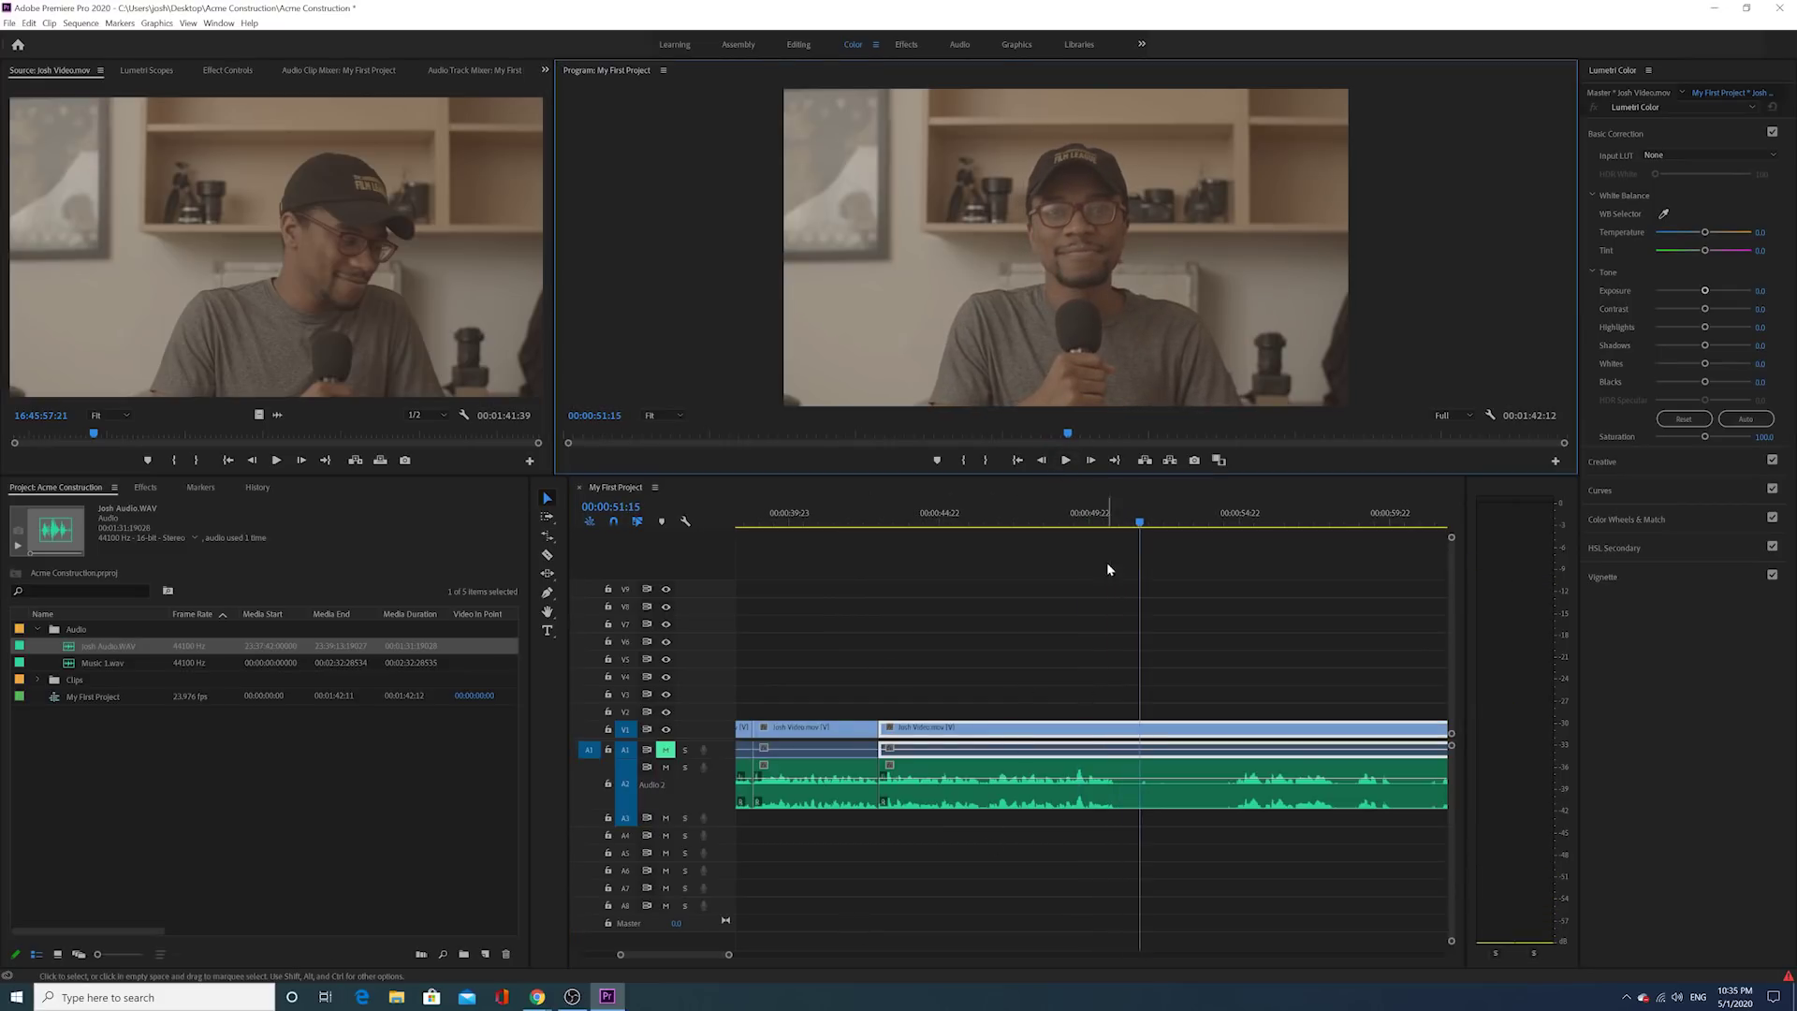
left_click(1106, 527)
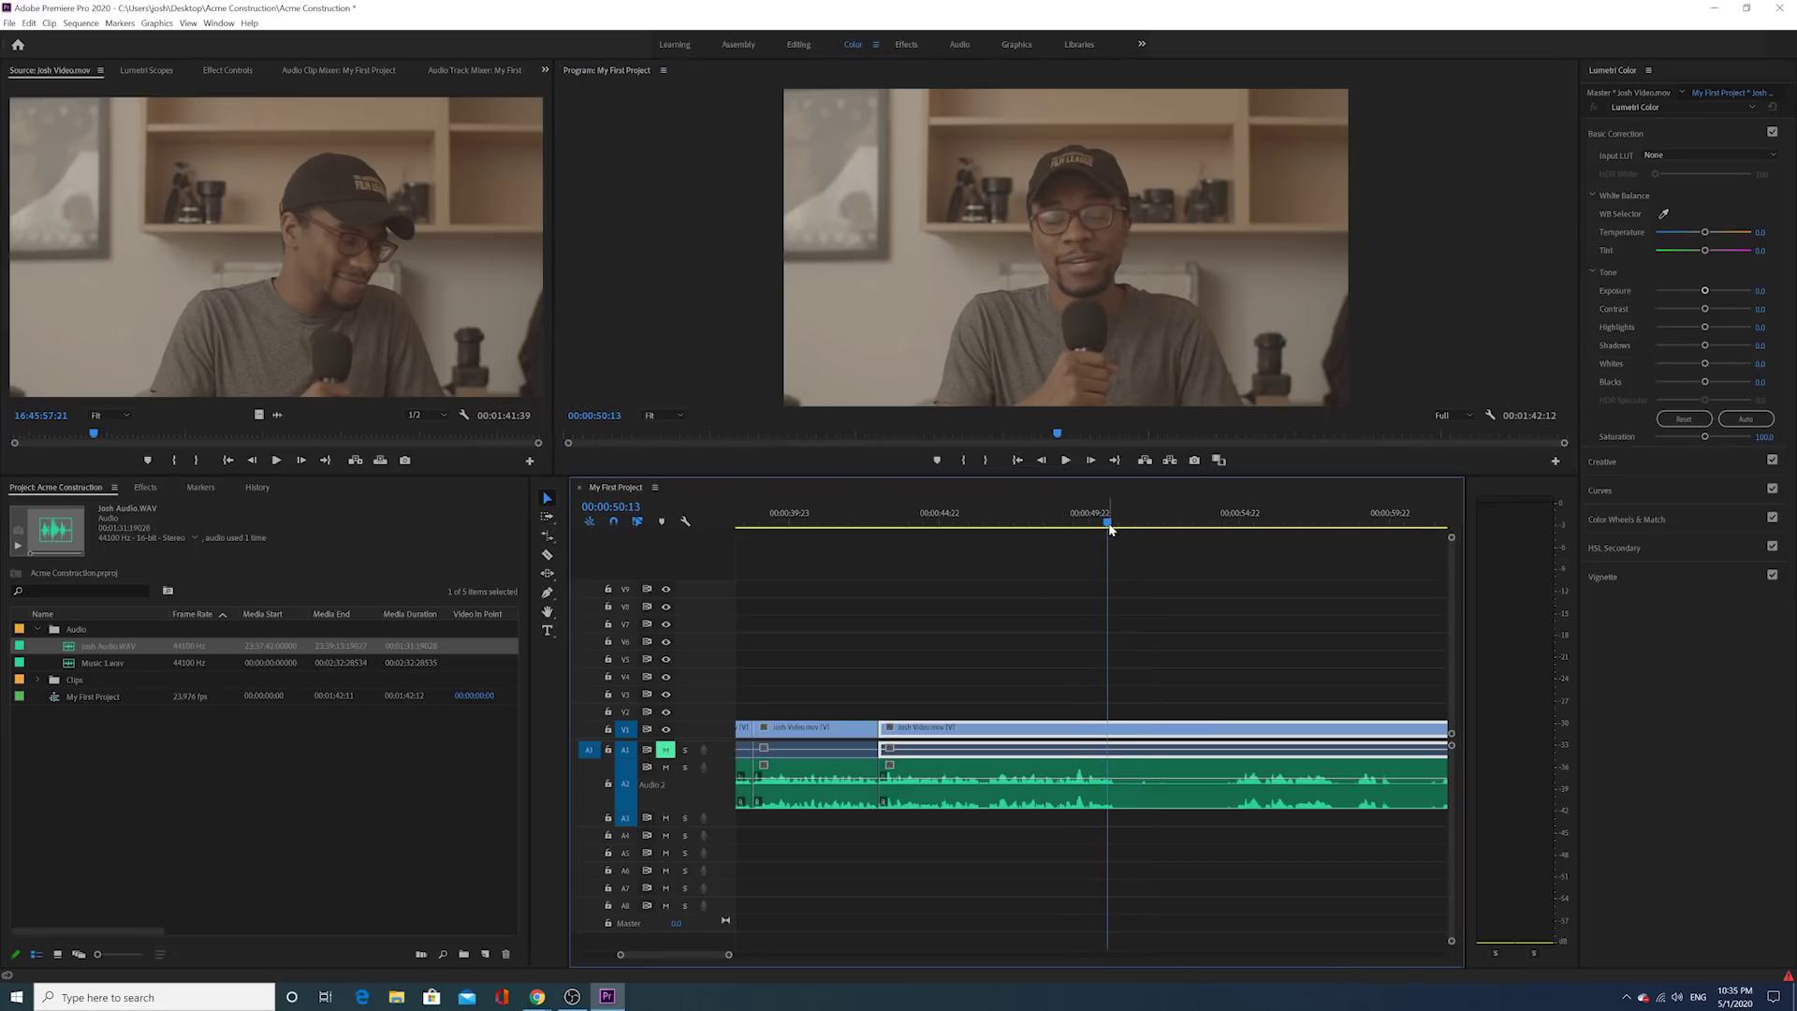
left_click_drag(1109, 525, 1115, 525)
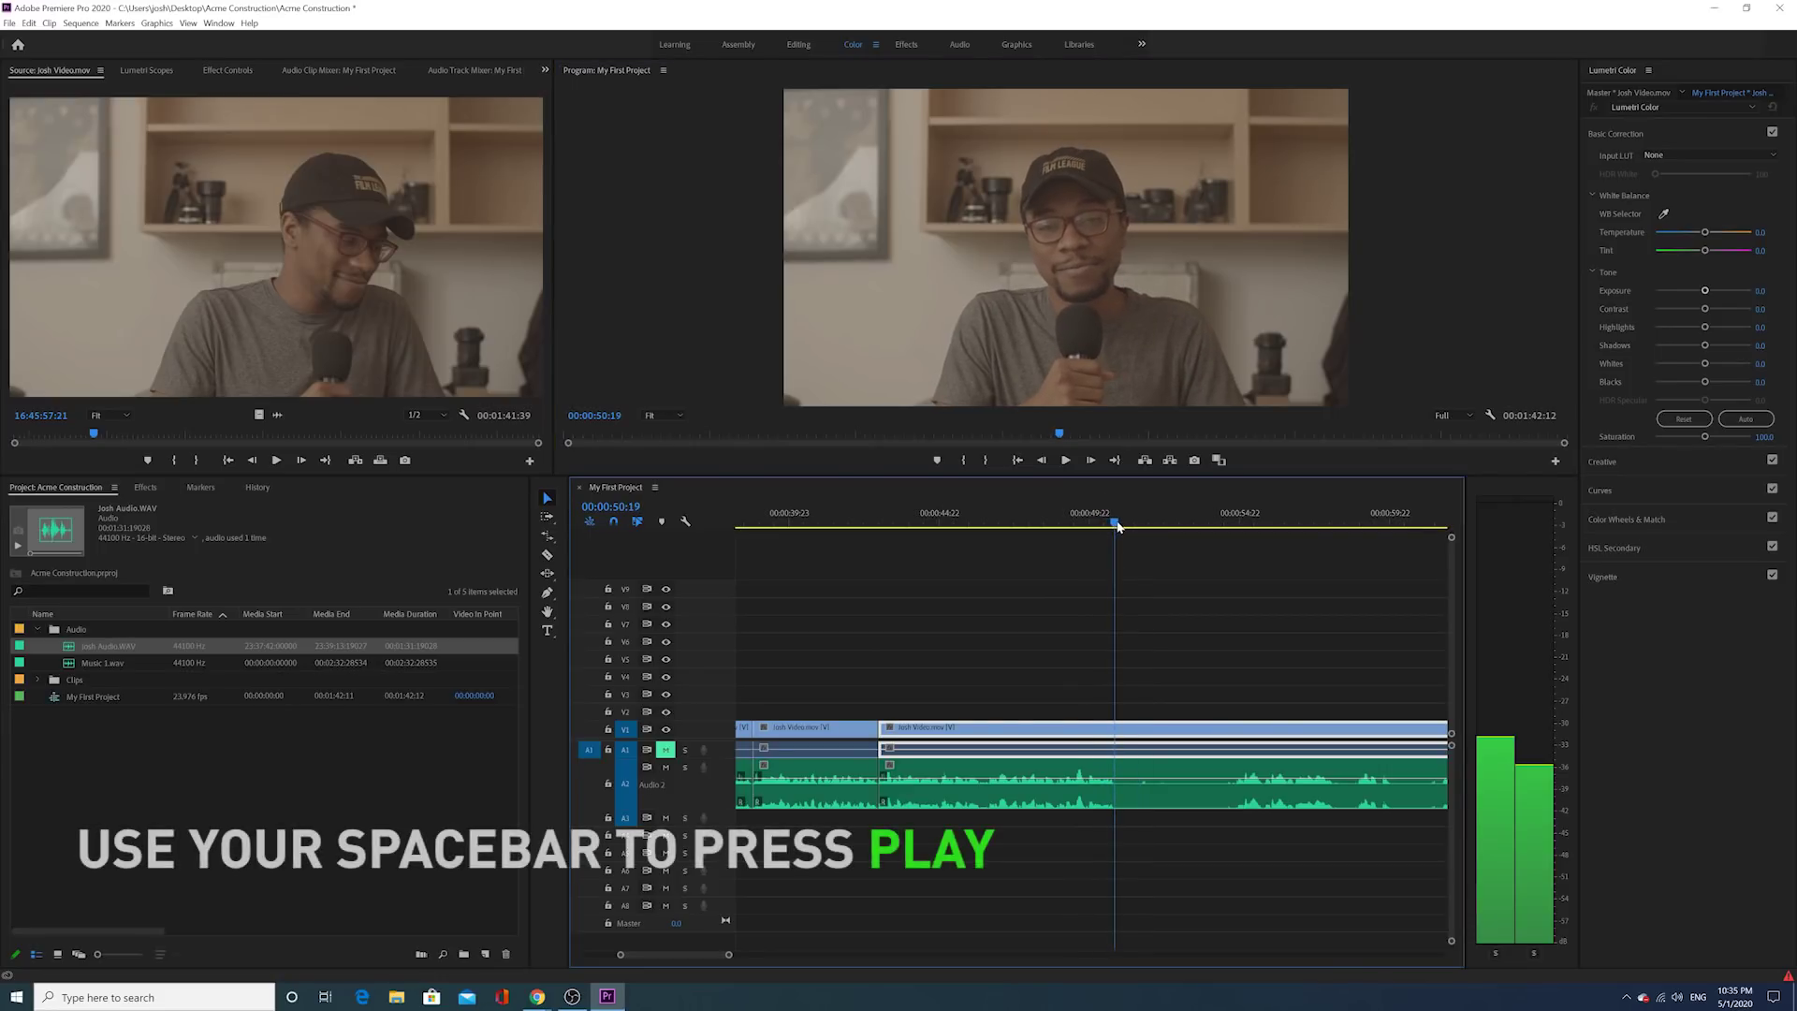
left_click(548, 556)
left_click(1115, 749)
left_click(548, 499)
left_click_drag(1118, 729, 1123, 786)
key("space")
key("space")
key("space")
key("space")
left_click_drag(950, 728, 1117, 719)
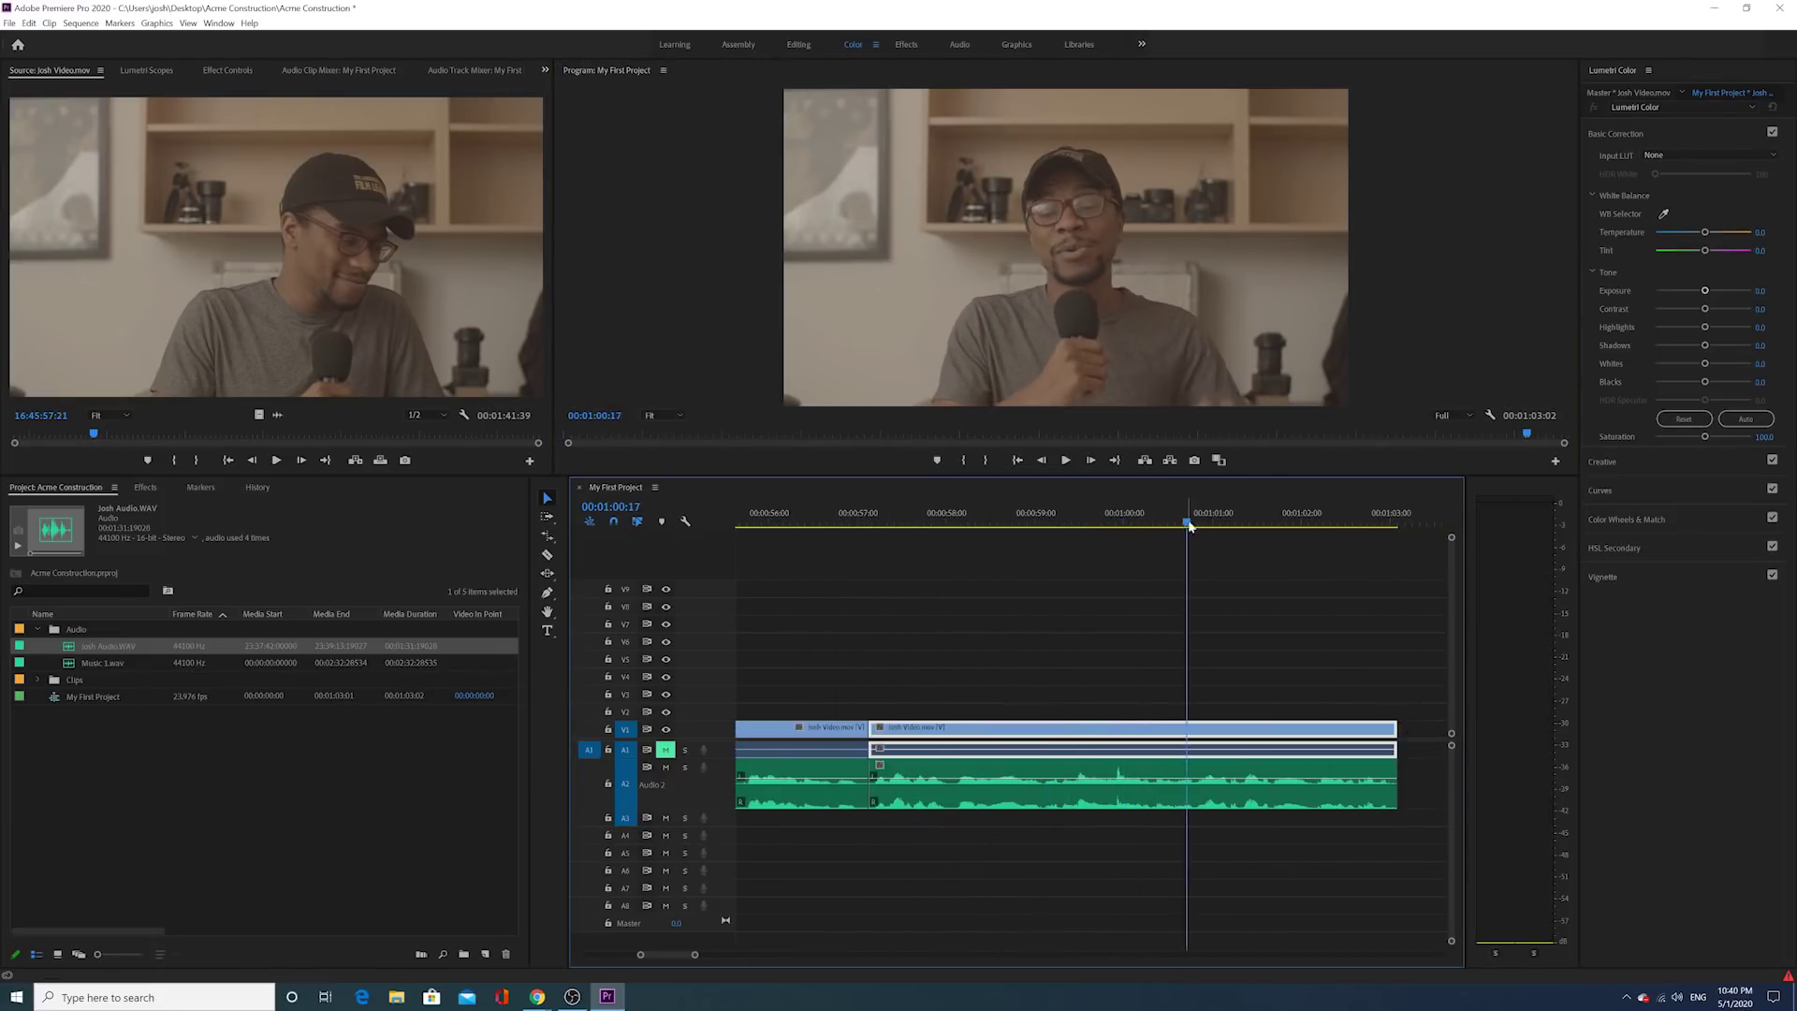
Step: Zoom out, replay the sequence from 00:00:35:08, and expand the Clips bin
key("space")
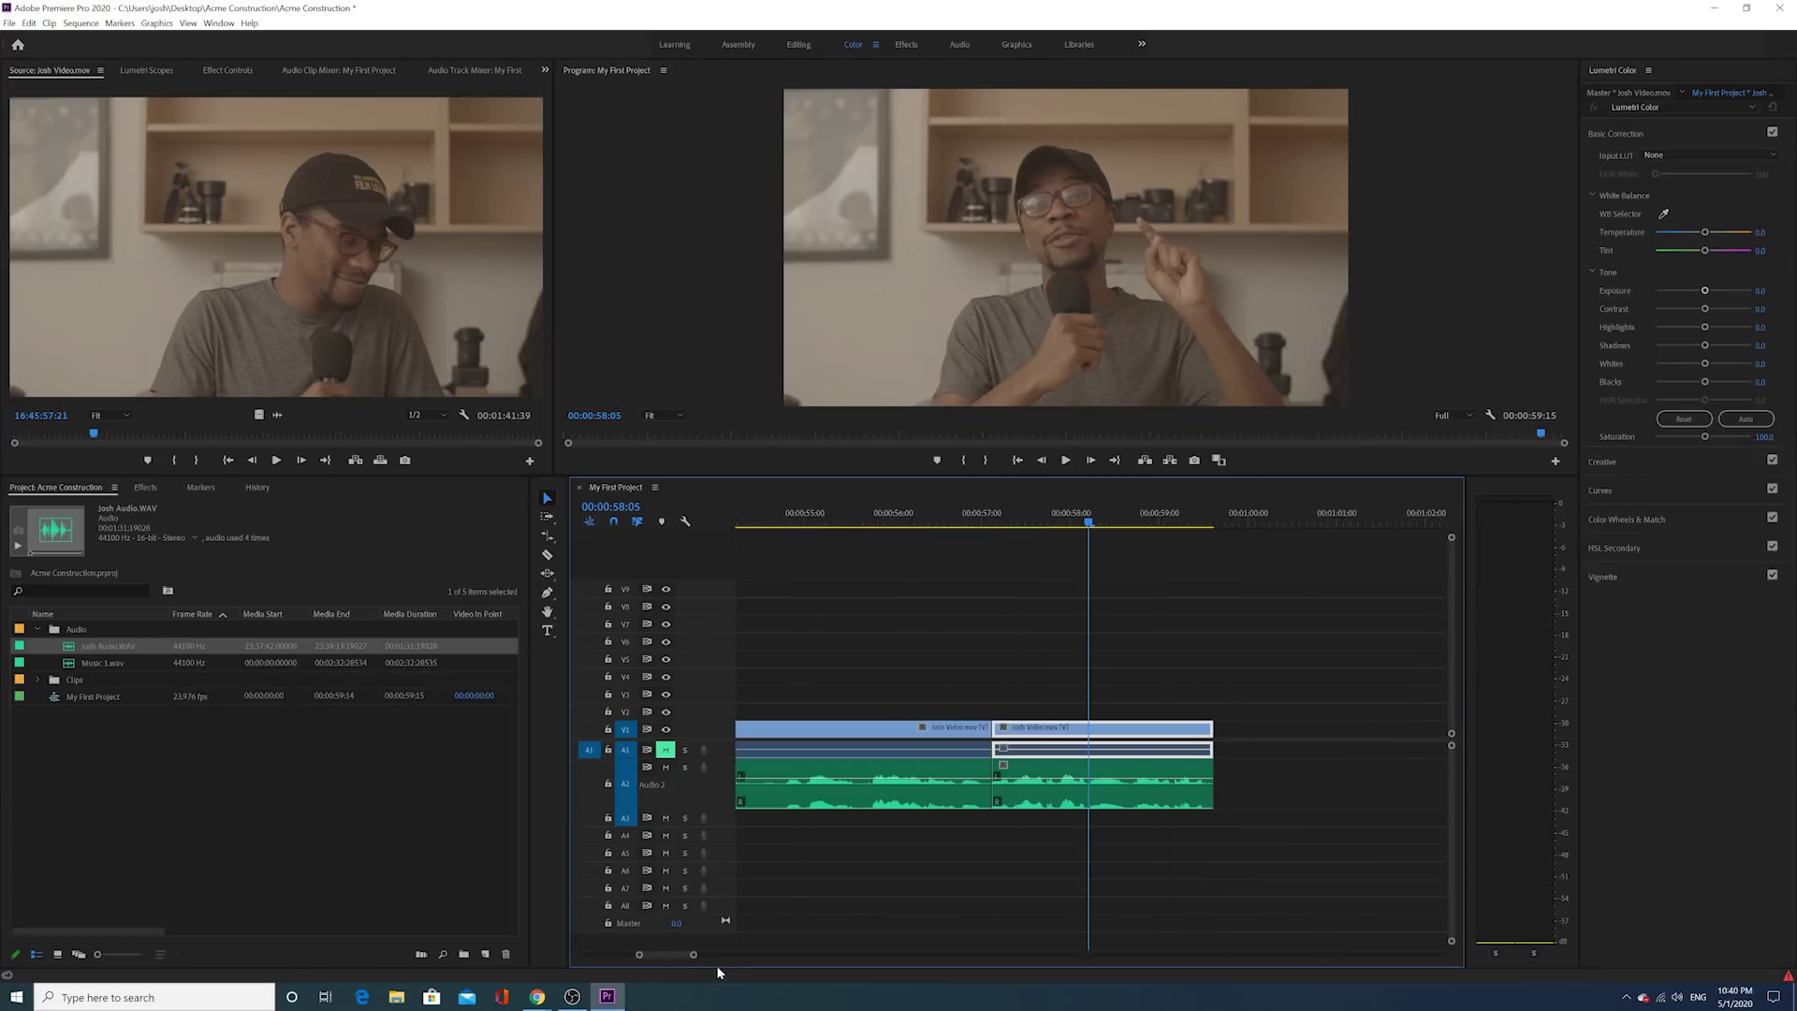
key("minus")
key("minus")
key("minus")
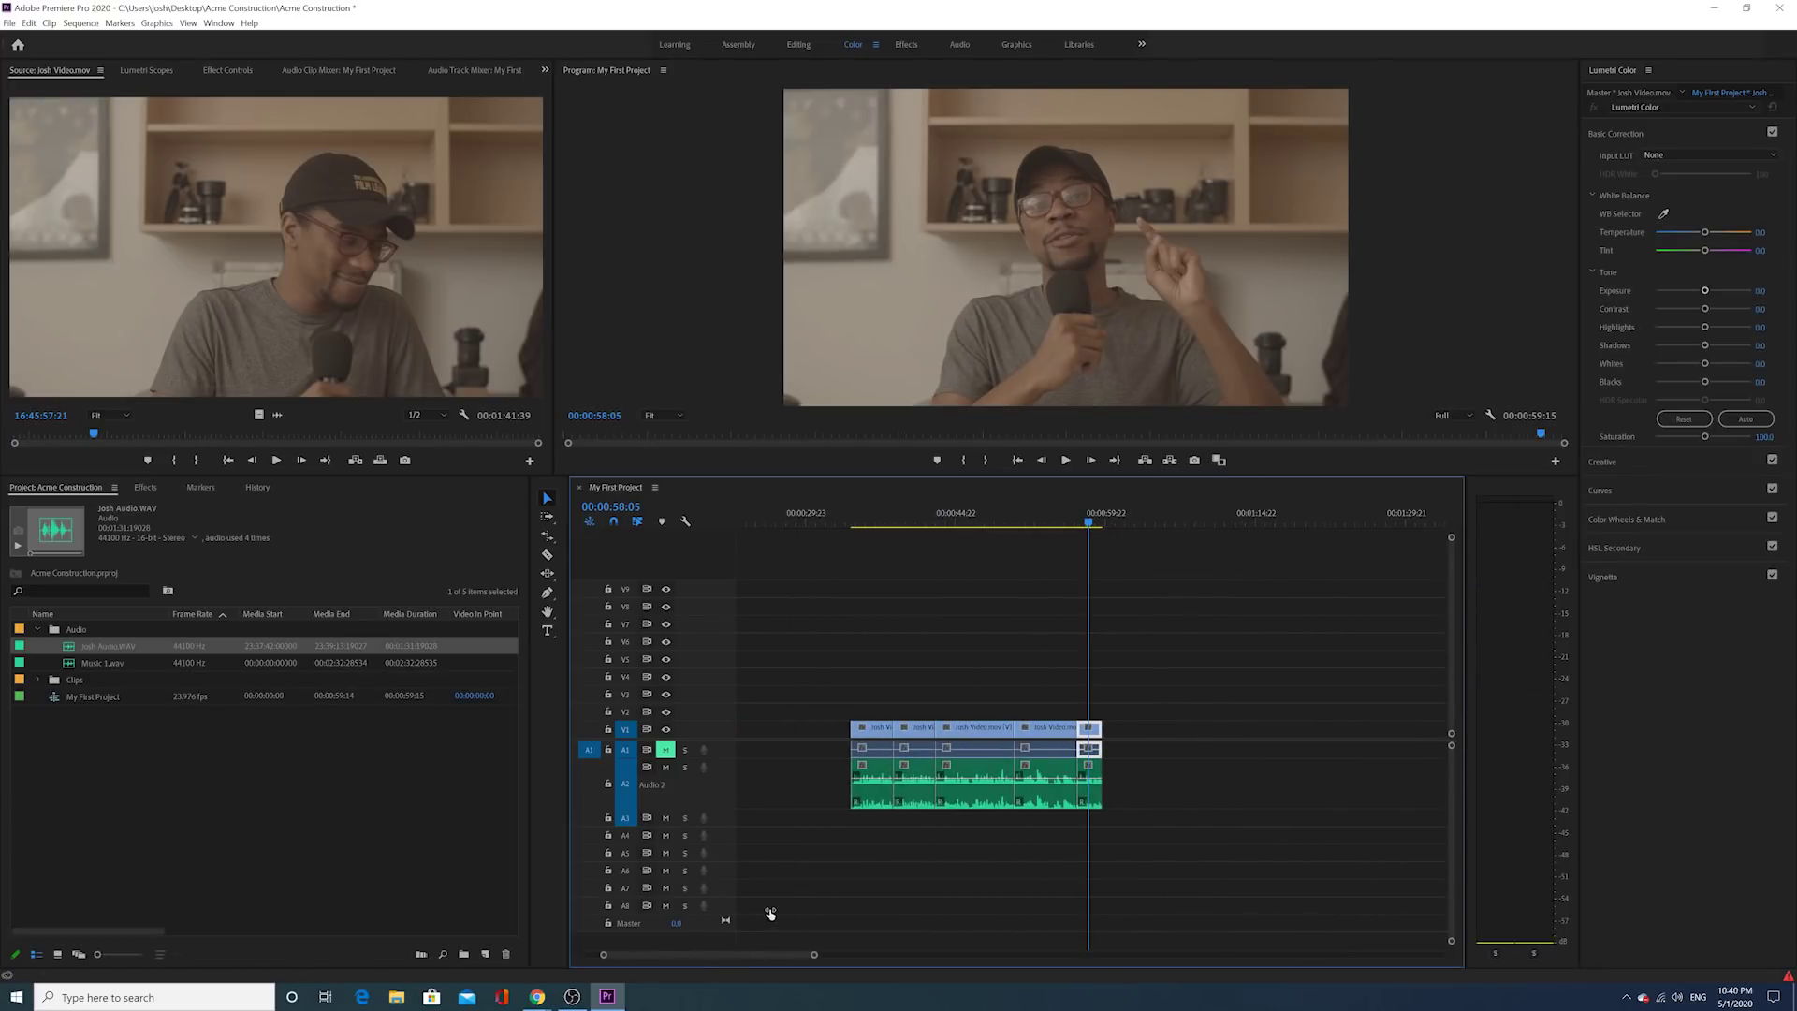
left_click(860, 522)
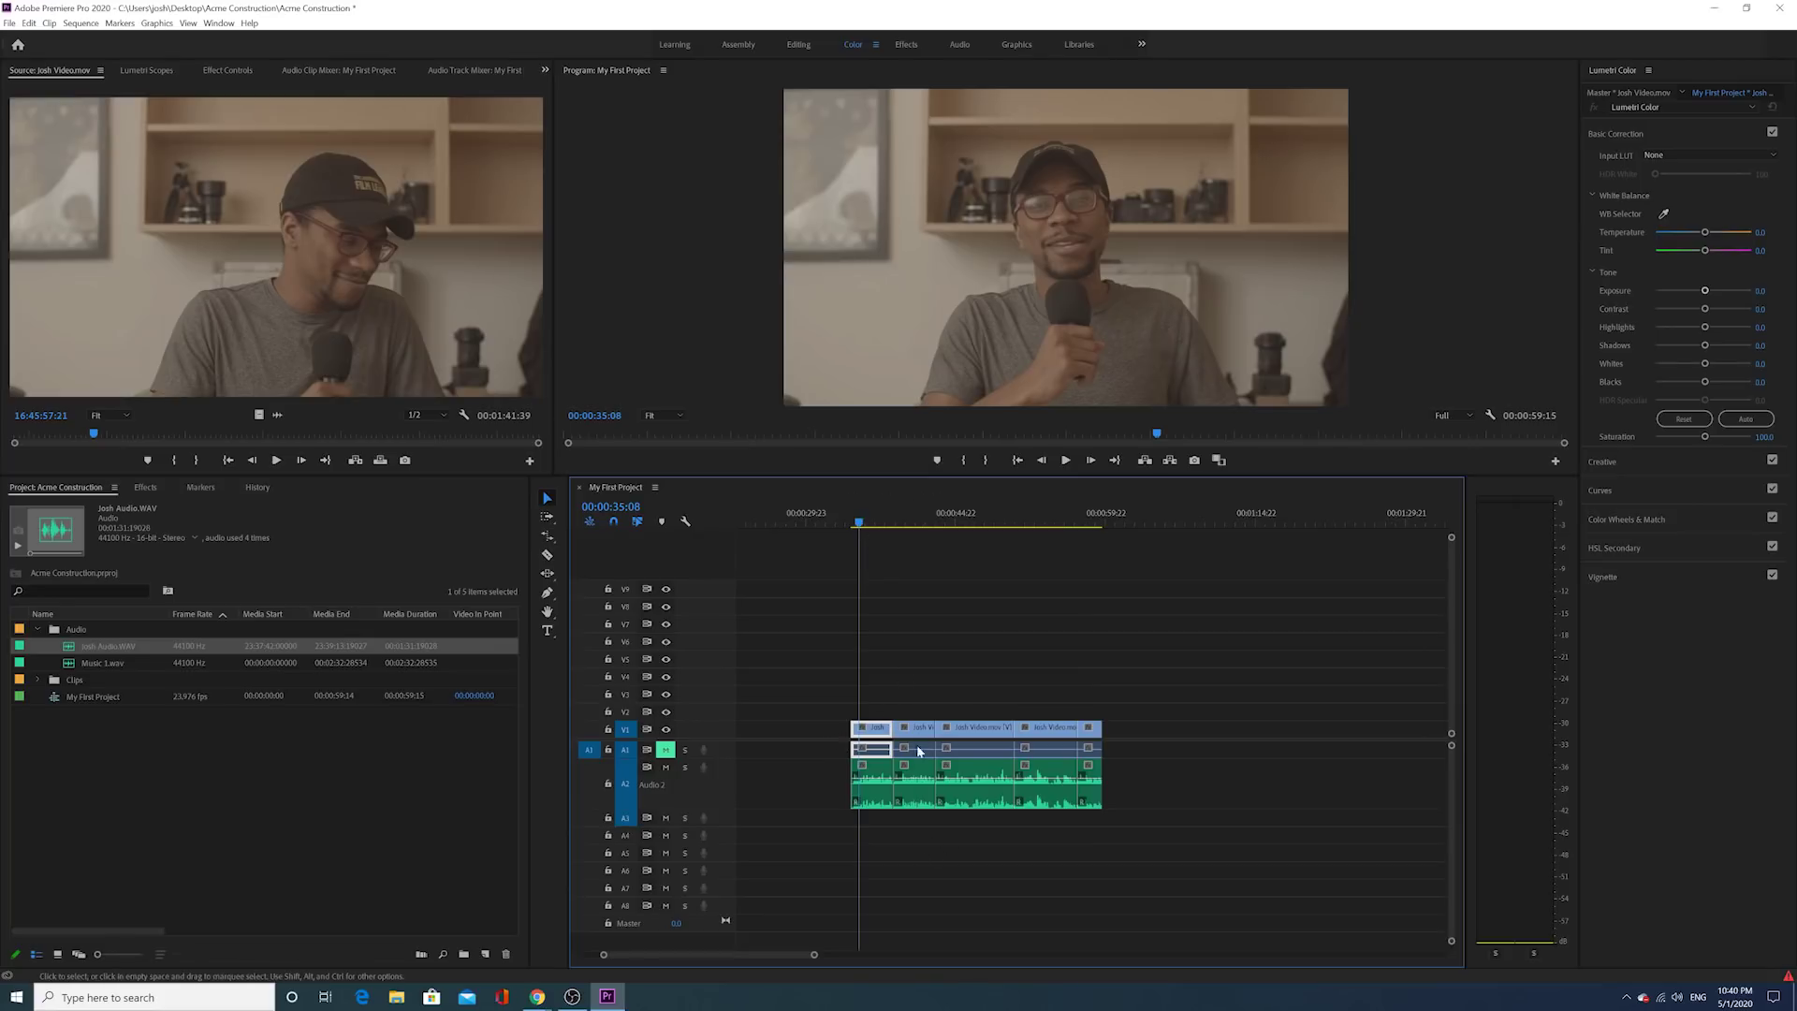
key("space")
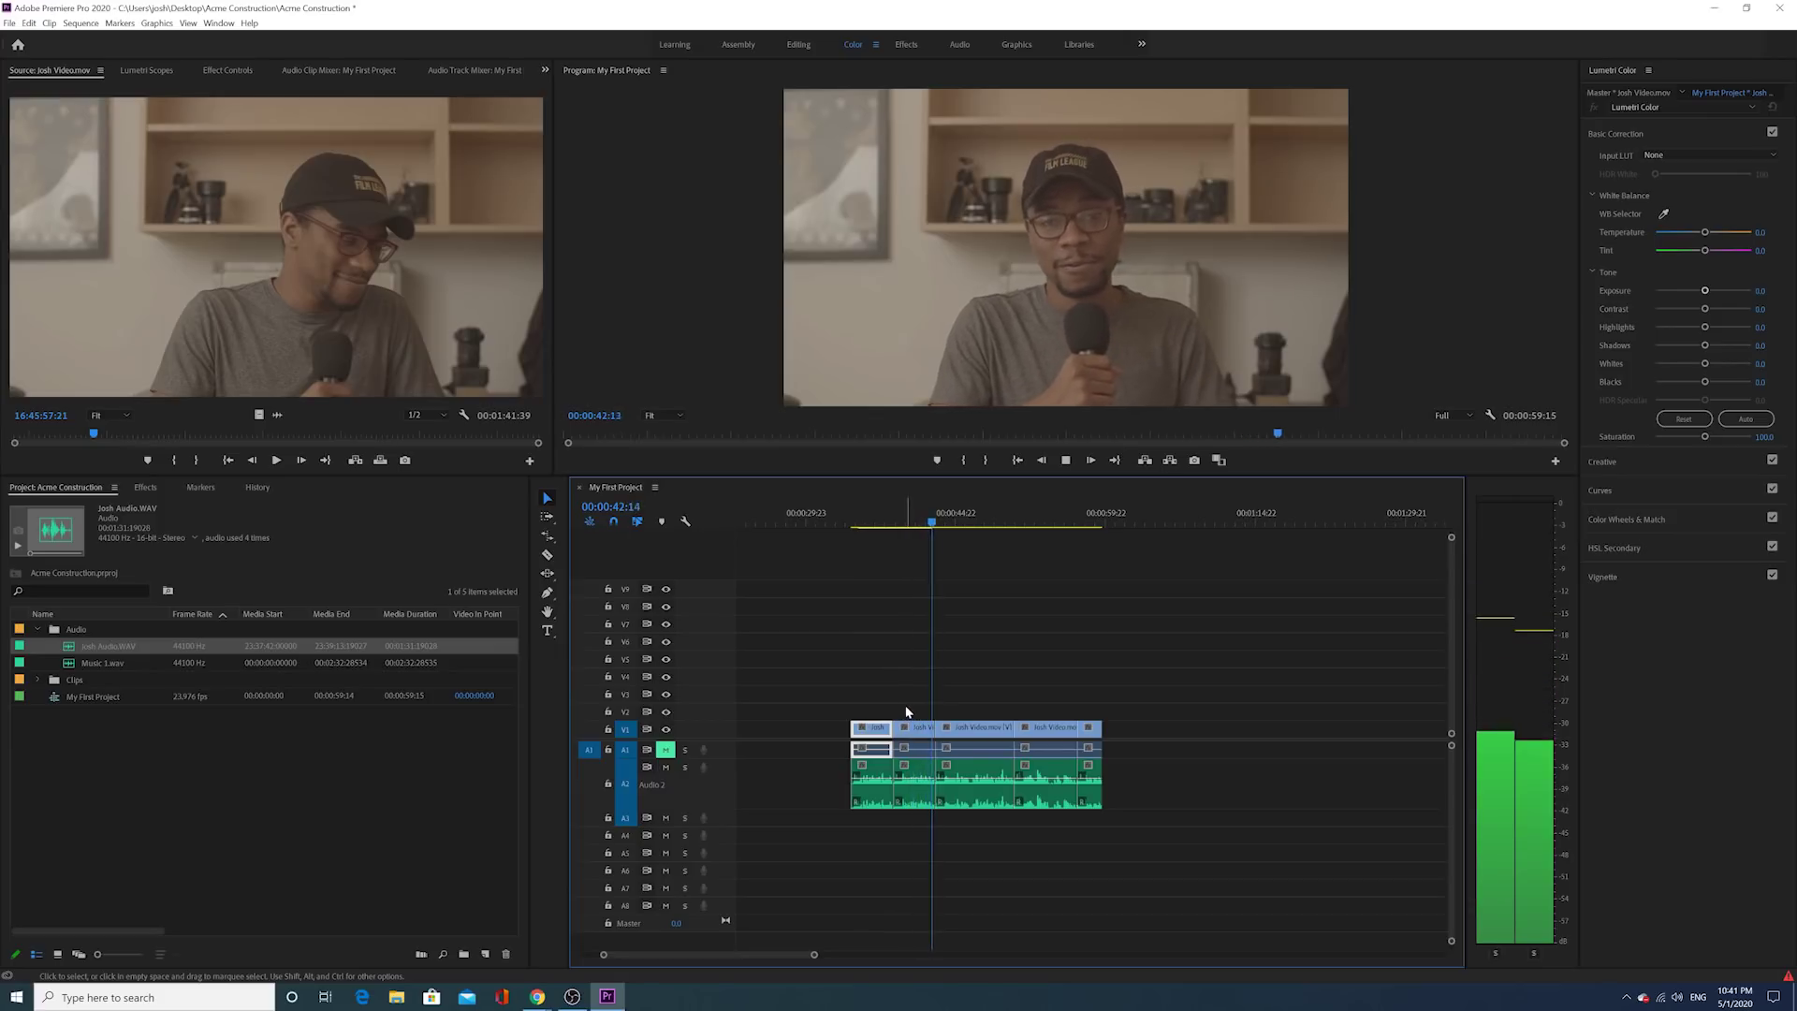
key("space")
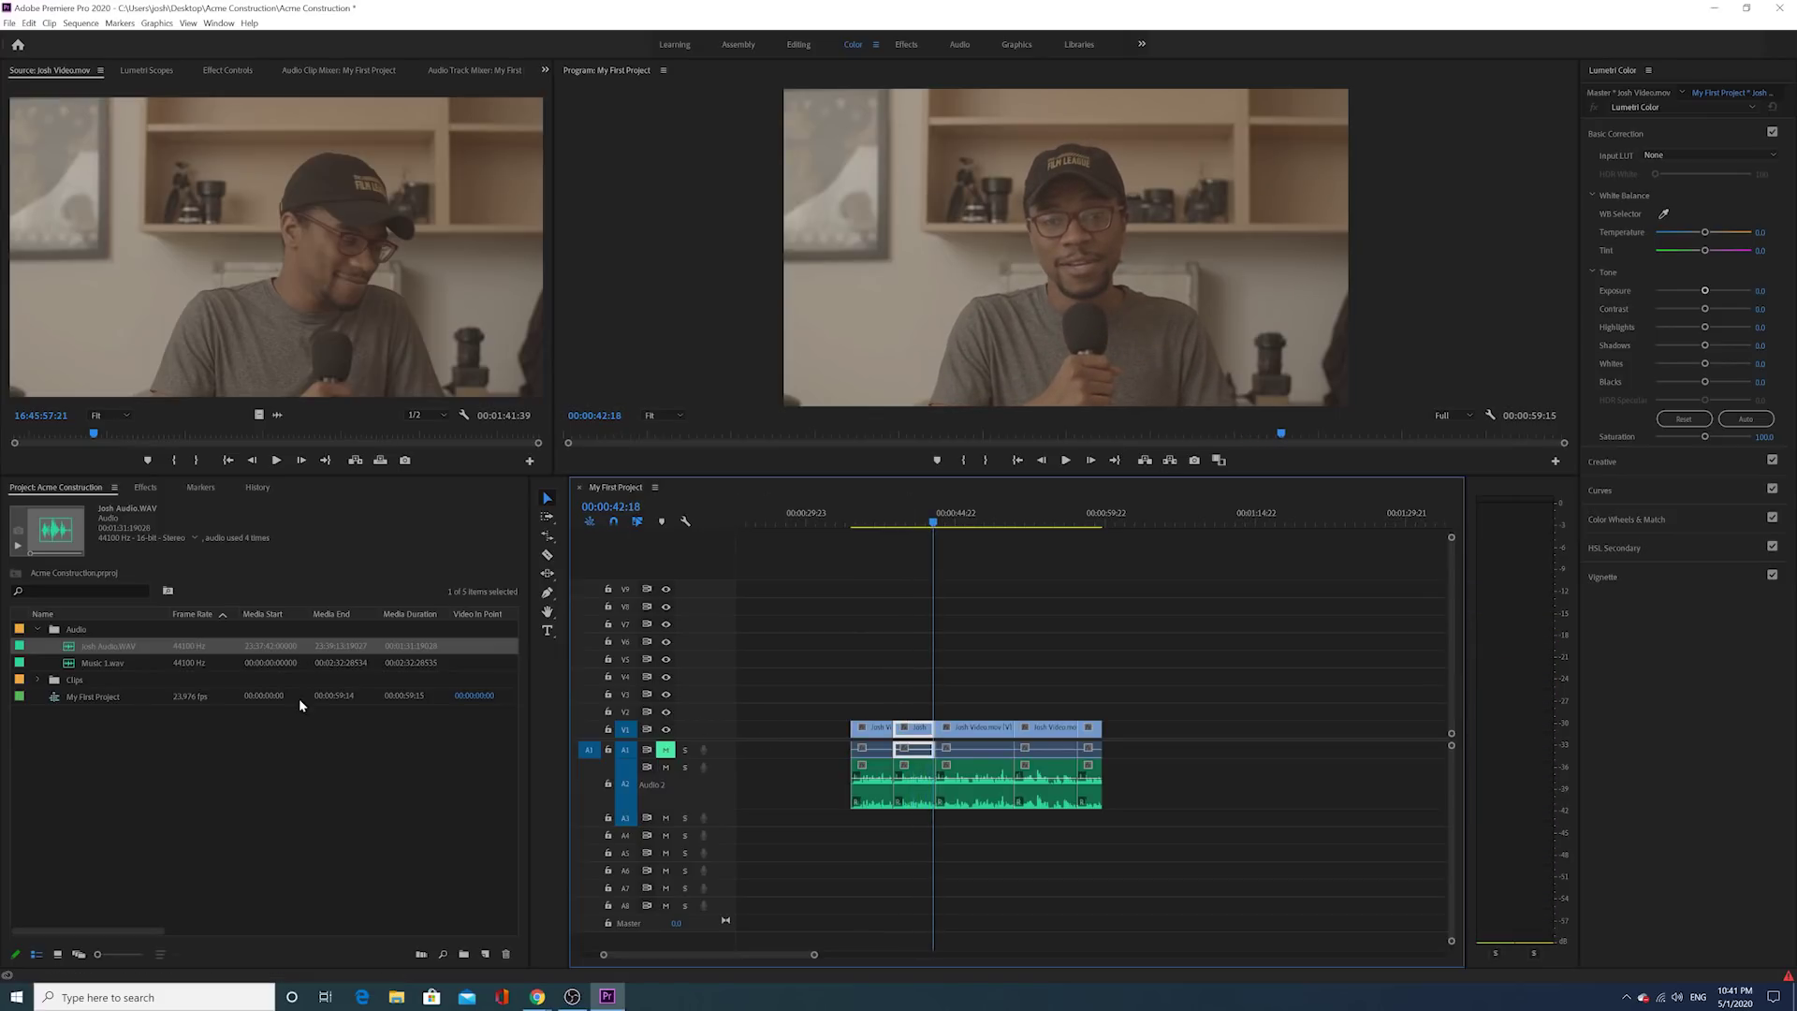
left_click(39, 681)
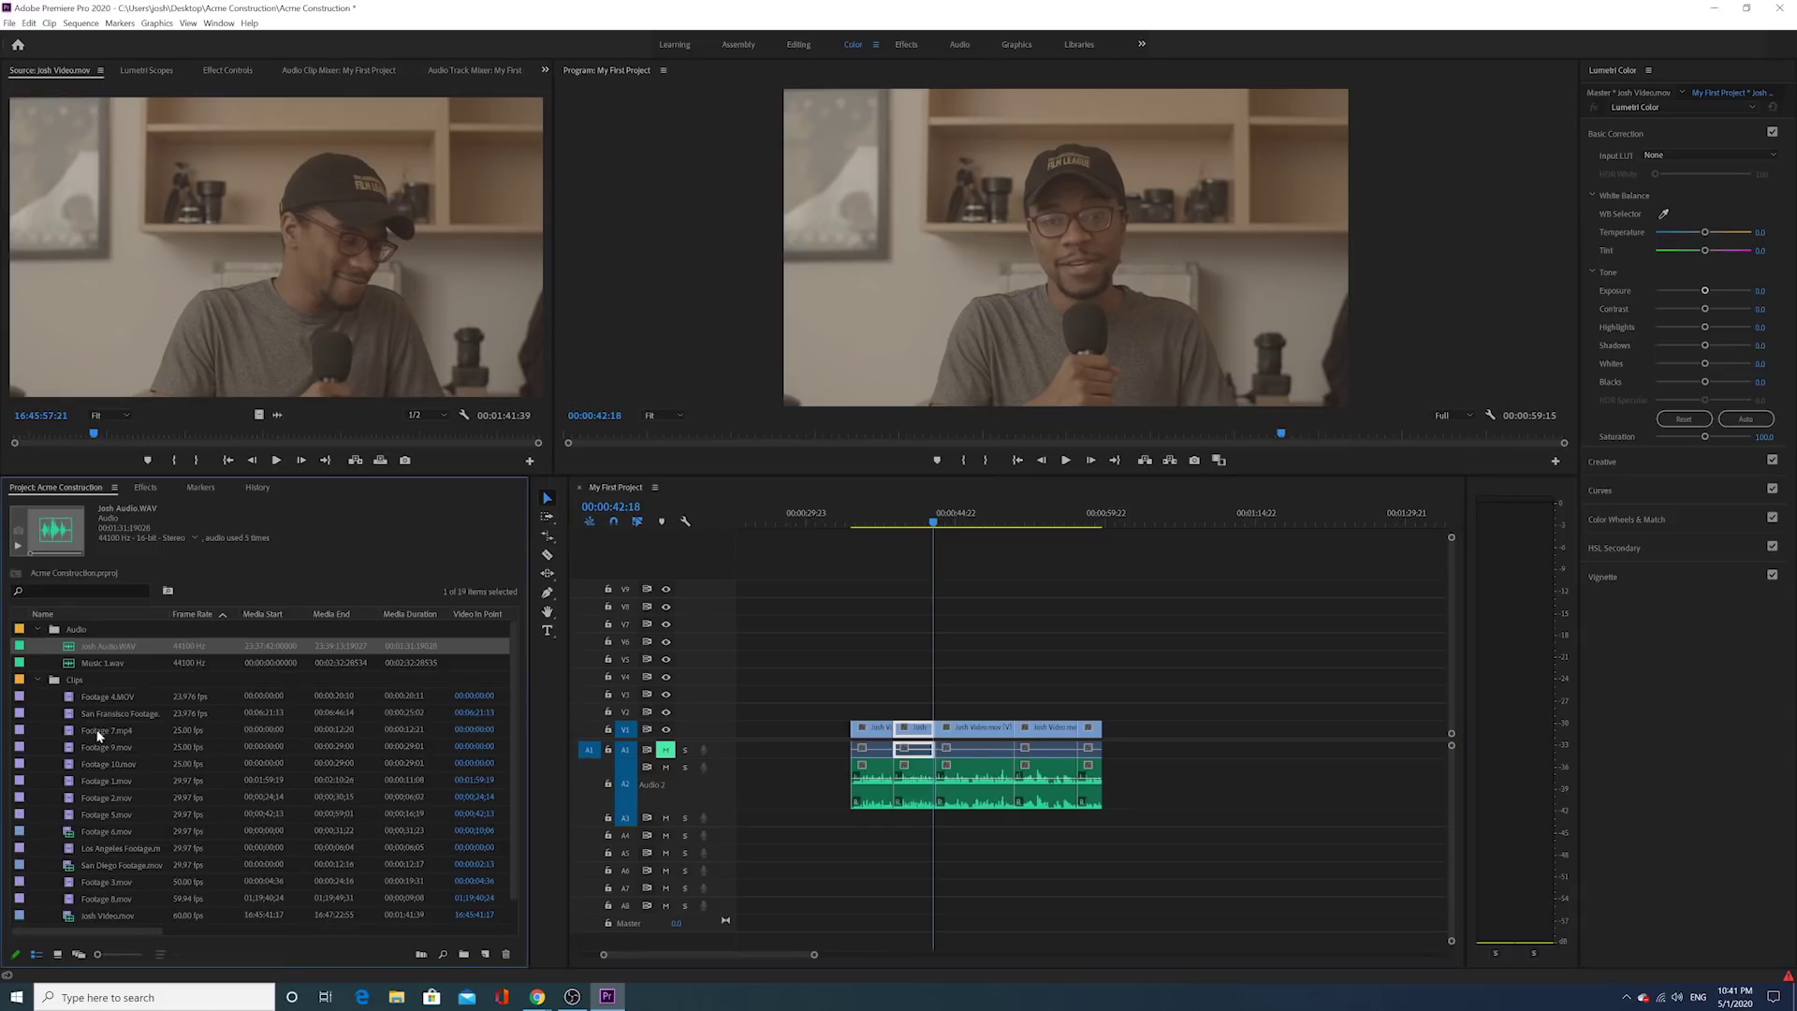
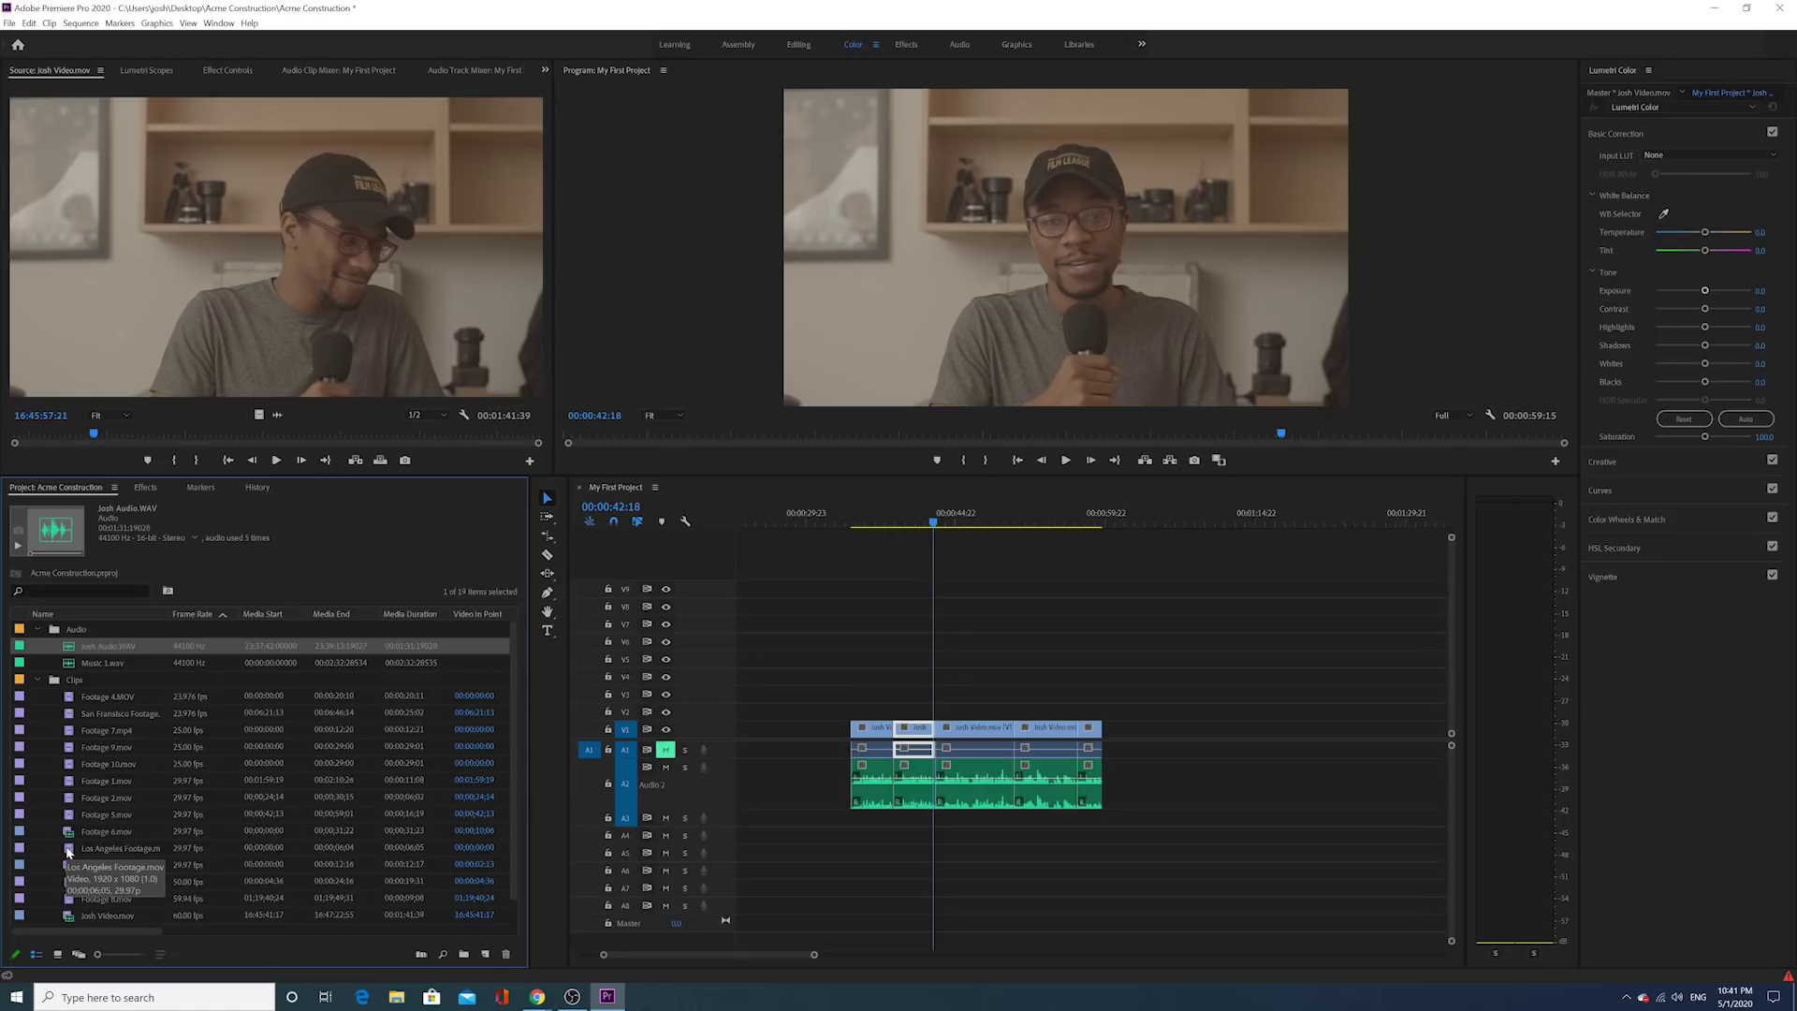
Step: Mark a short In/Out range in Los Angeles Footage.mov and place its video on V2 over the interview
double_click(67, 851)
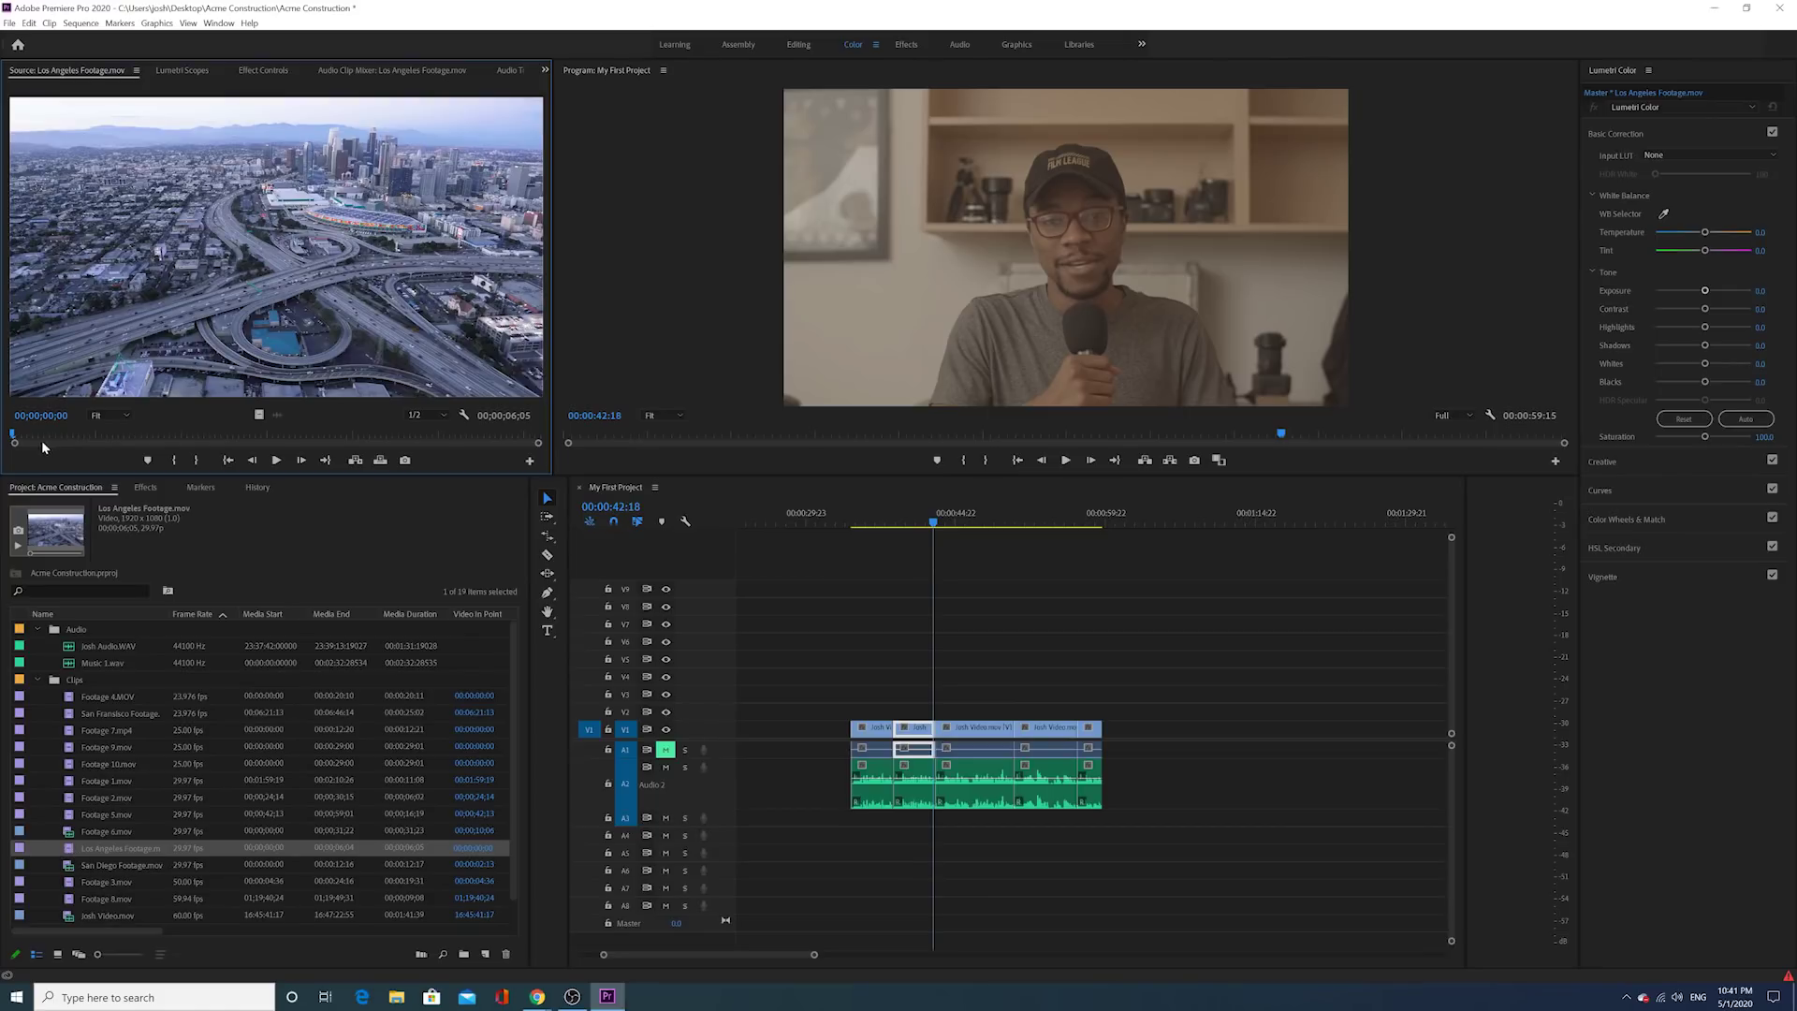
left_click_drag(16, 436, 92, 437)
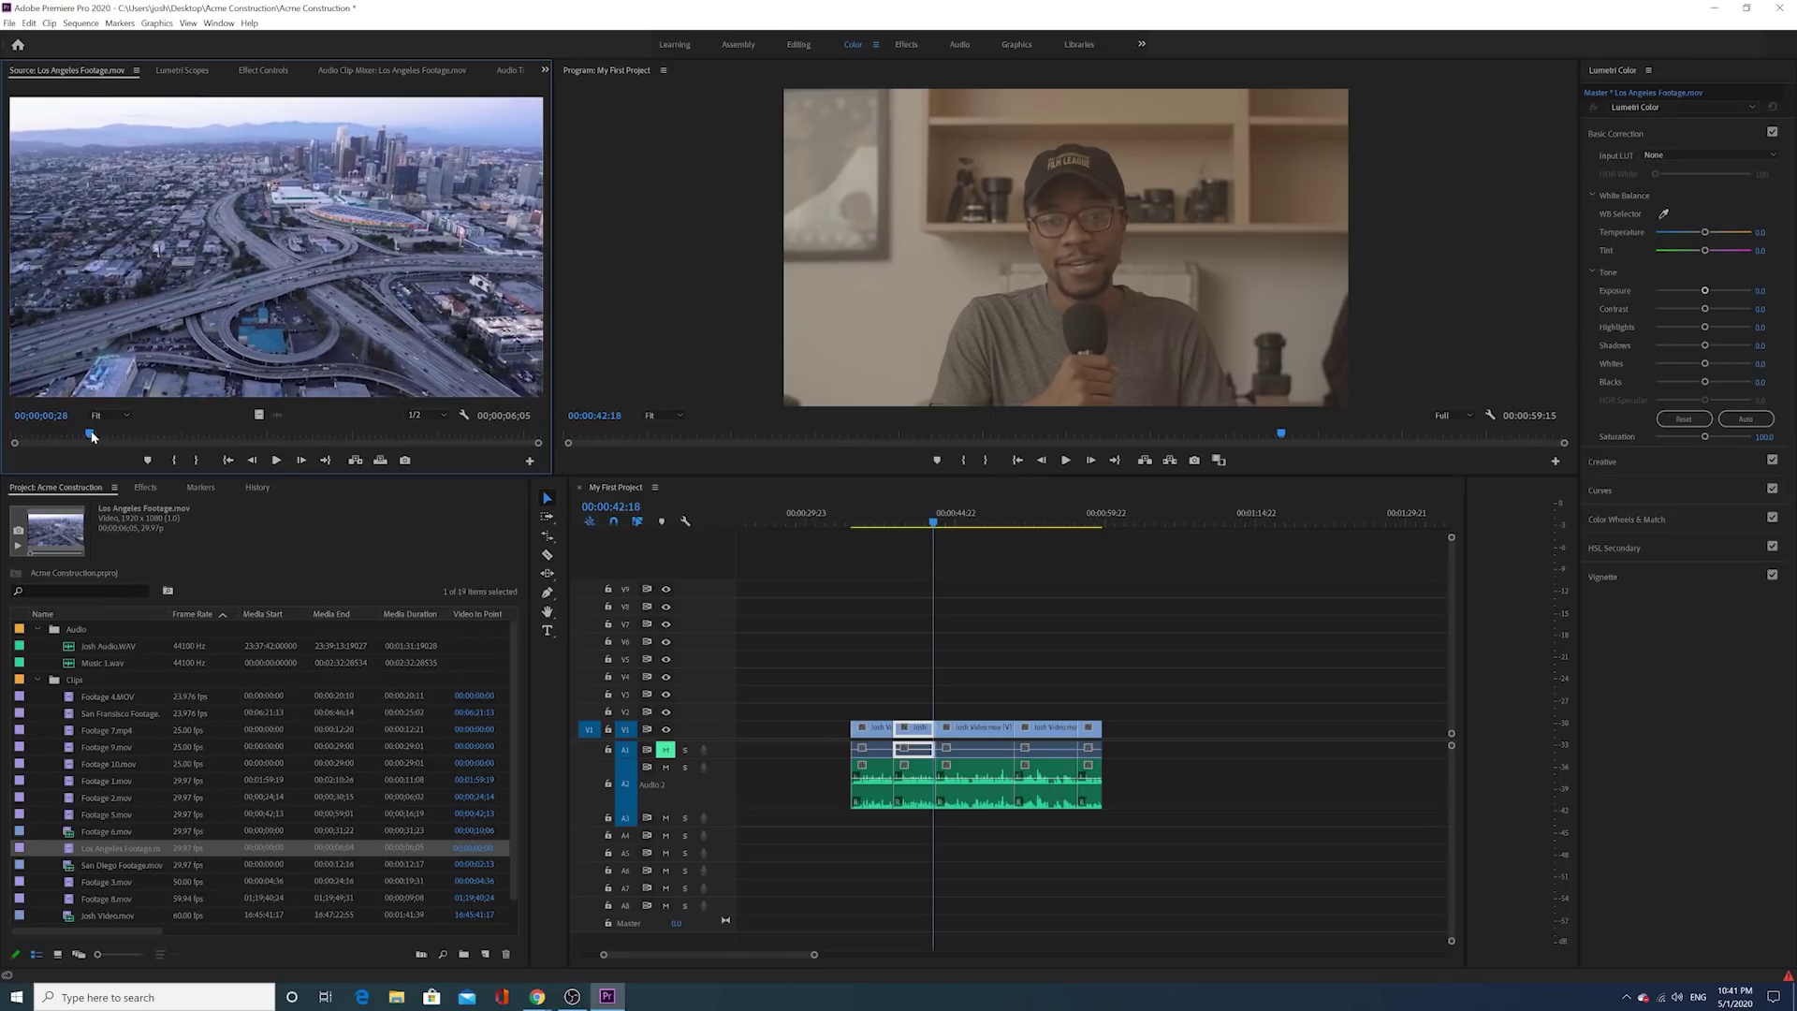
left_click(172, 461)
key("space")
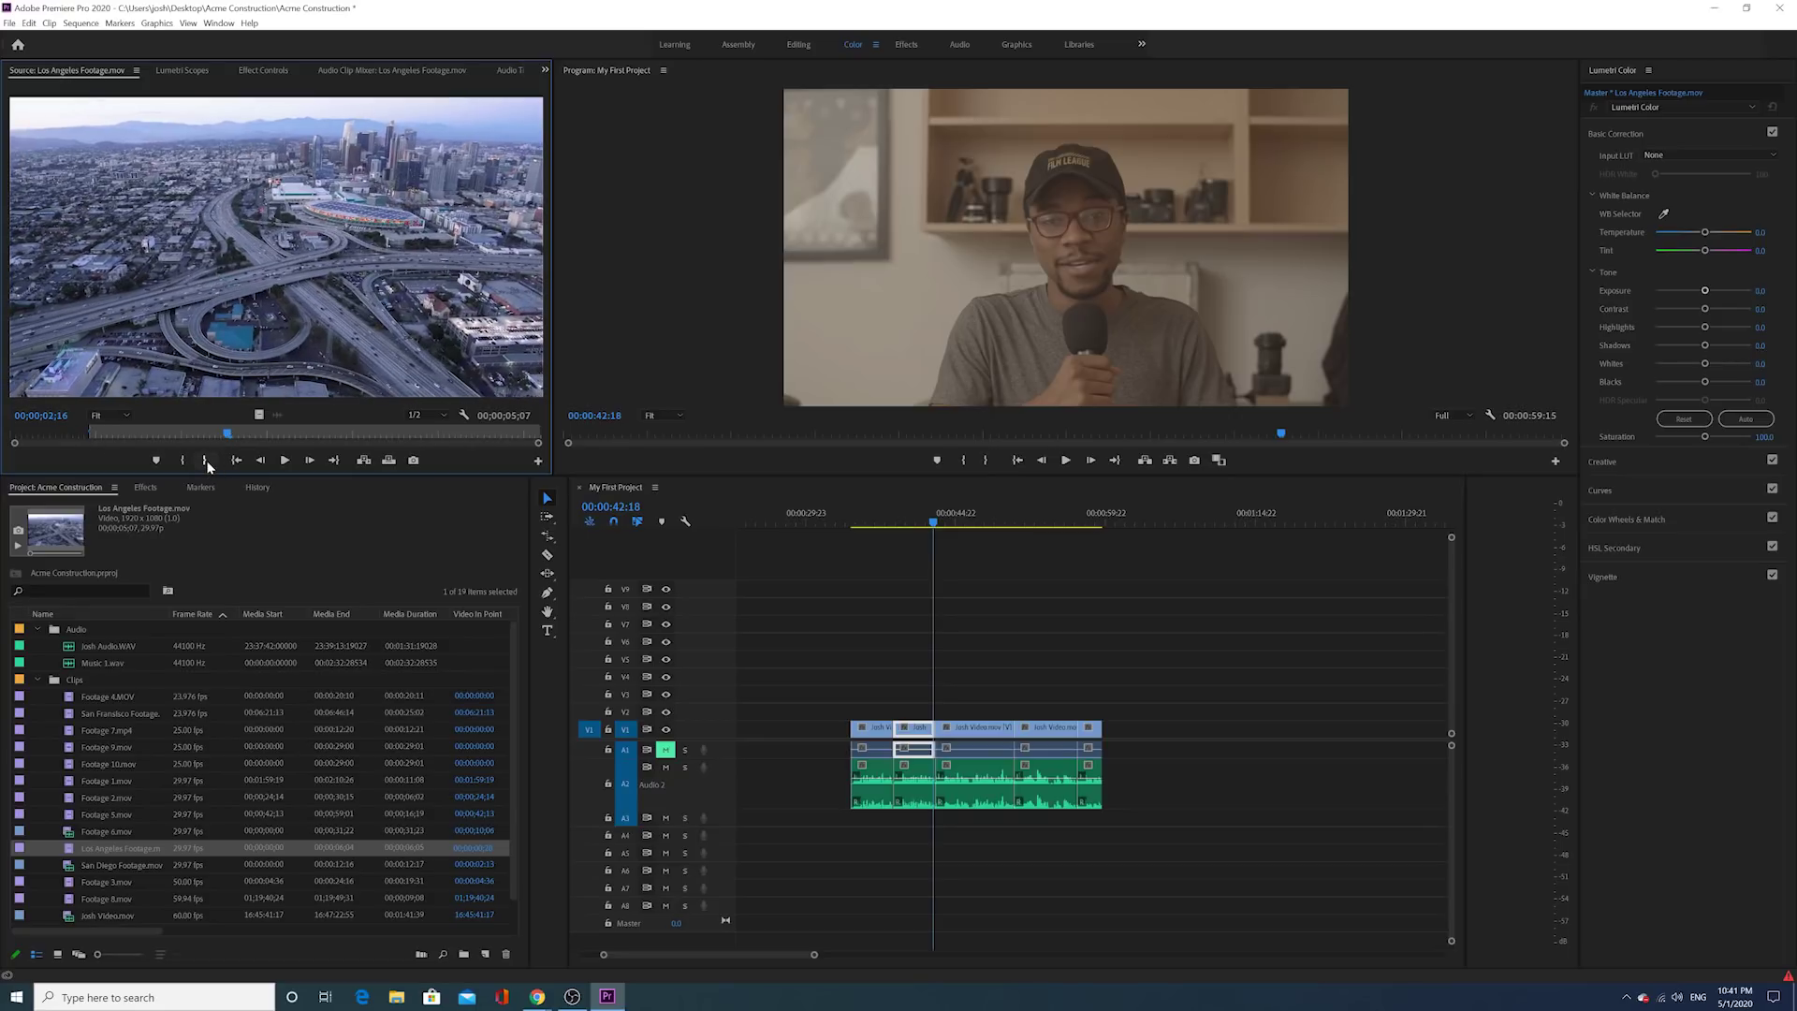
left_click(207, 460)
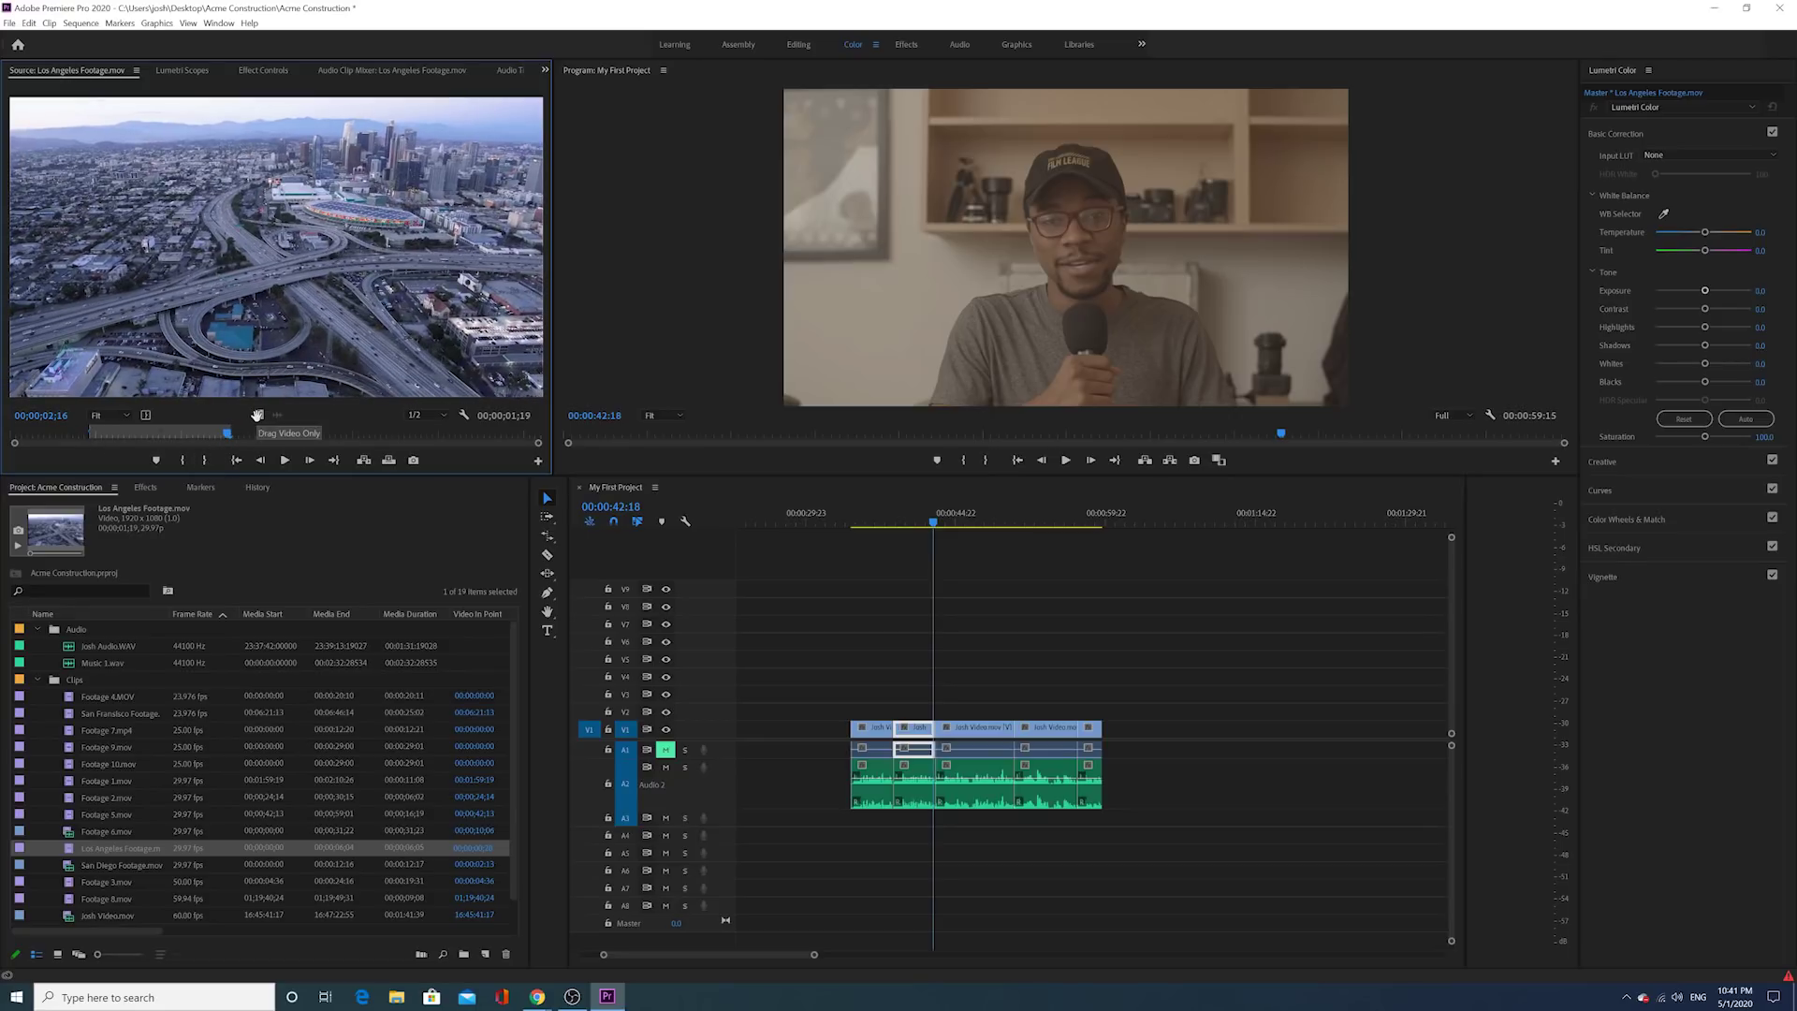
left_click_drag(260, 415, 927, 715)
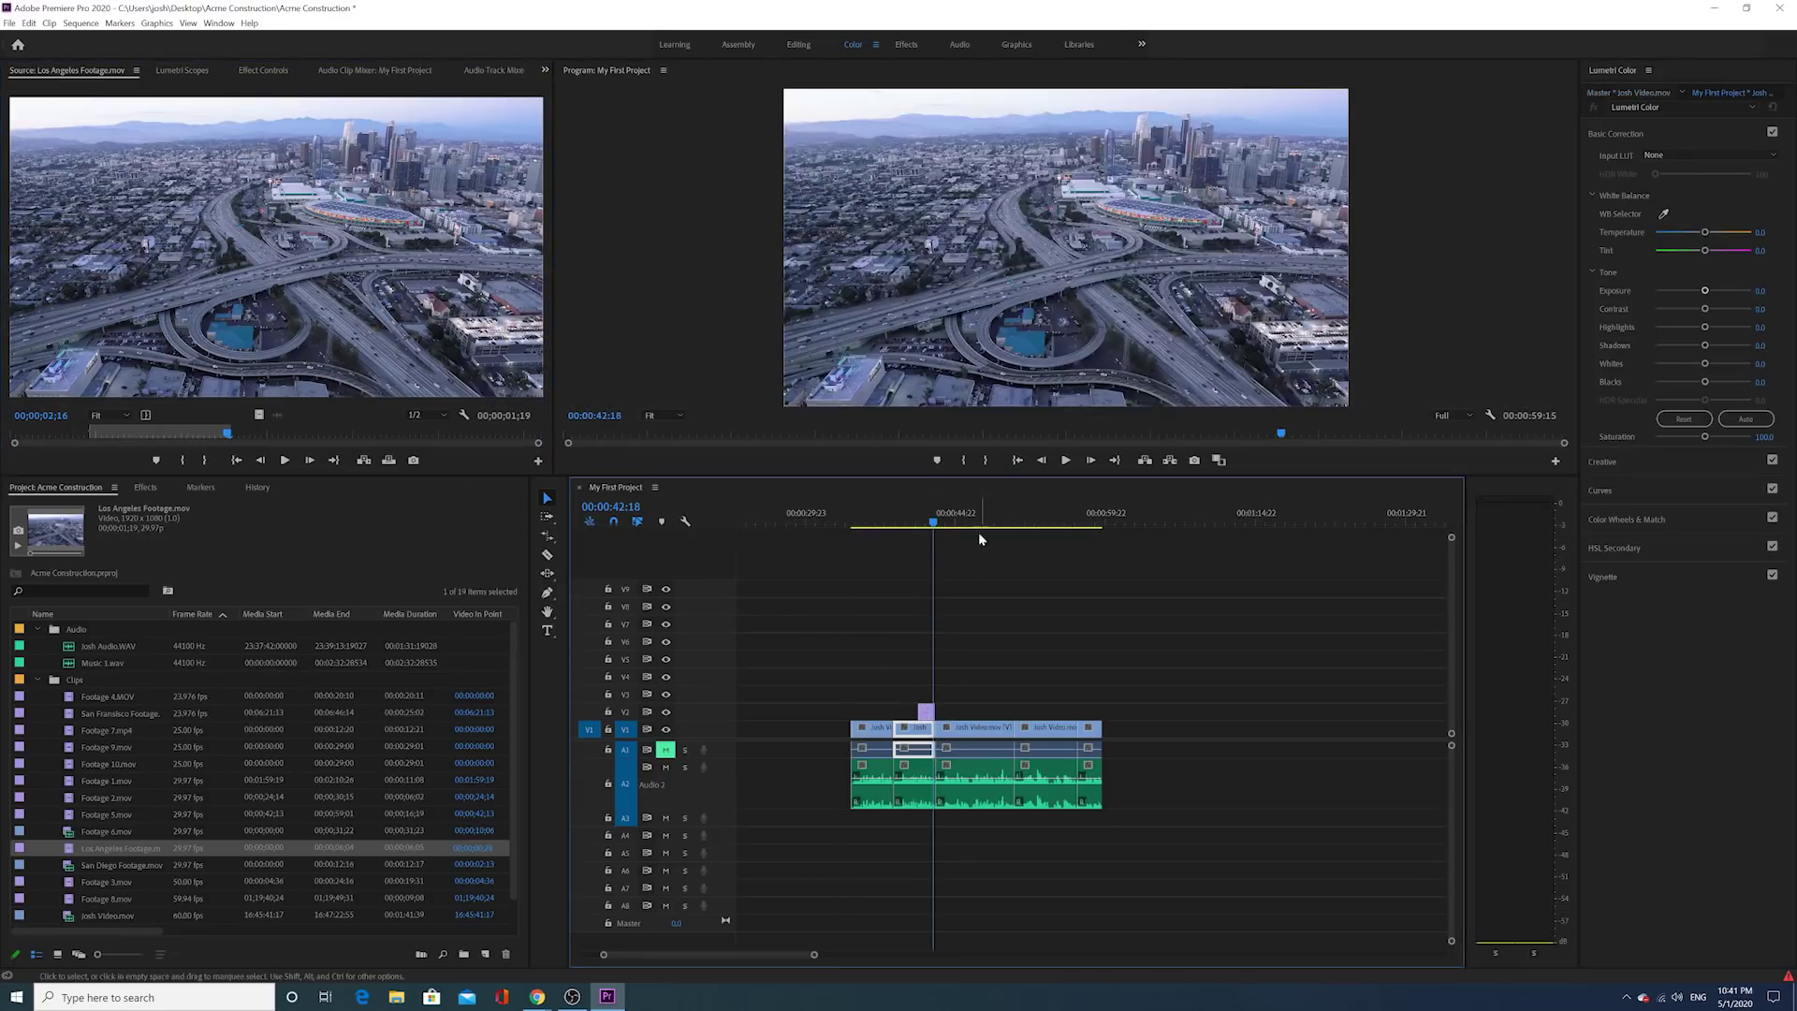
Step: Review the cutaway, nudge it slightly later, and trim nine frames off its end
left_click(921, 522)
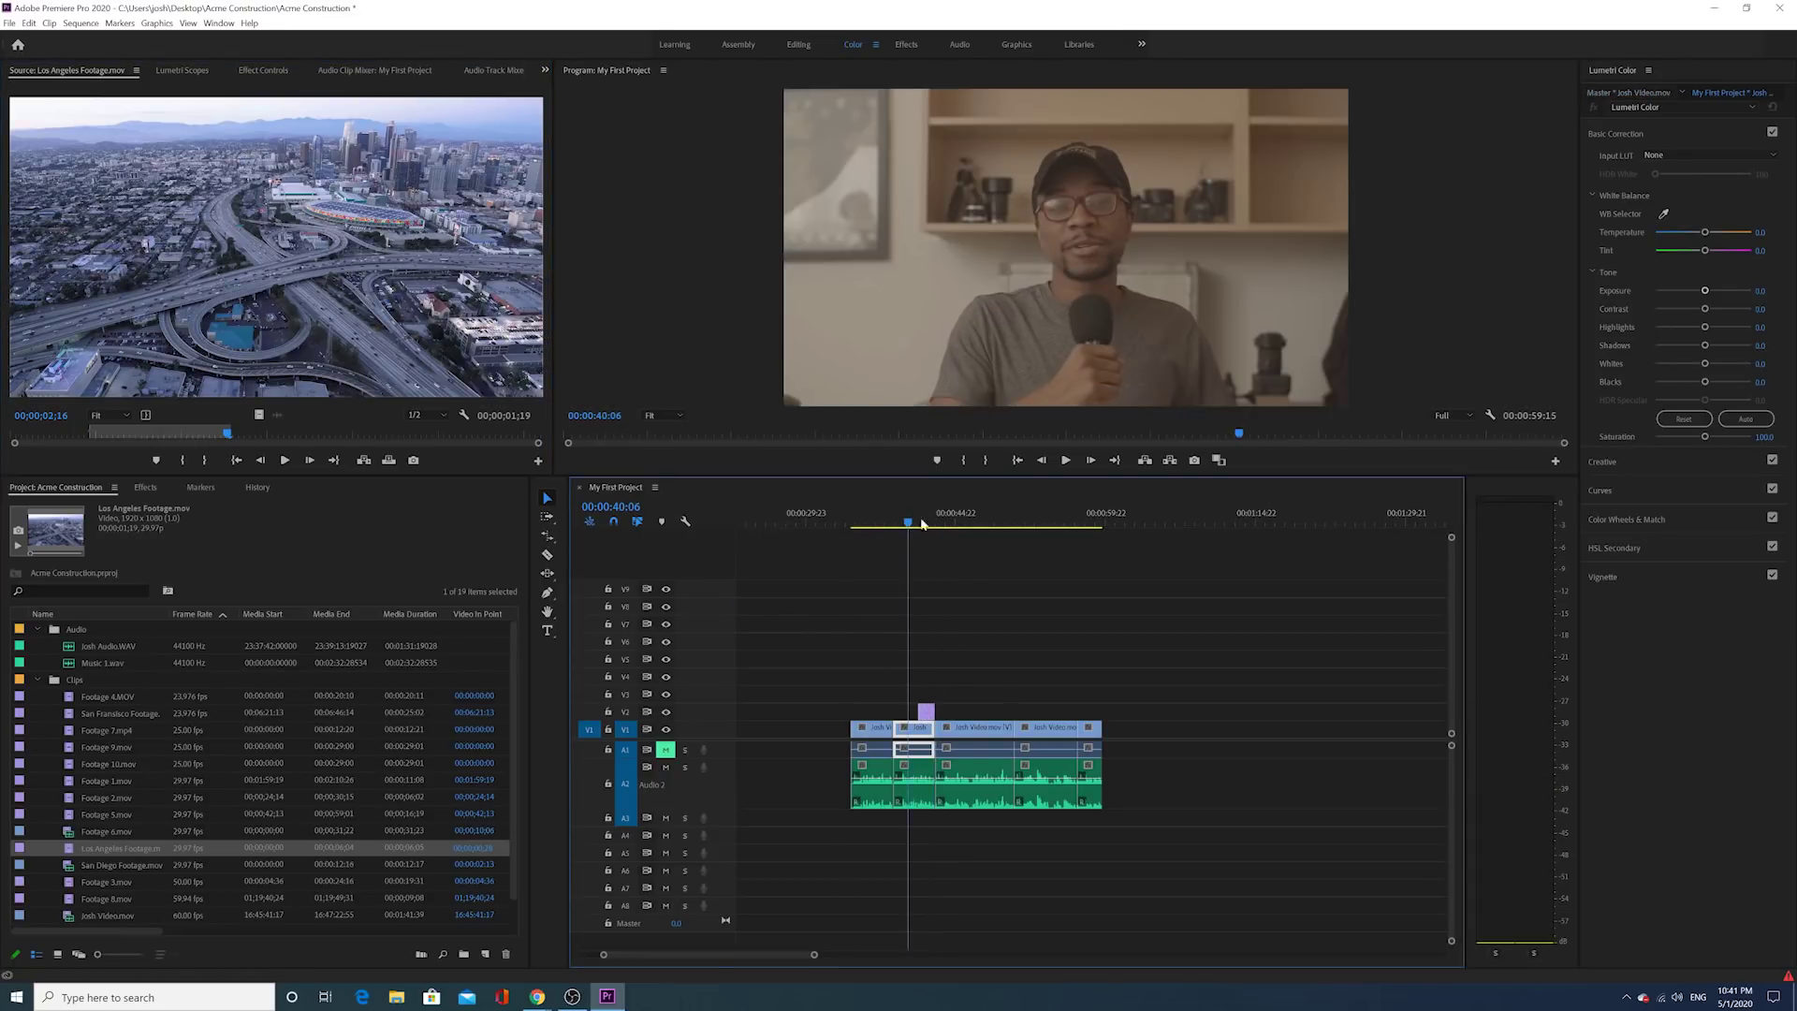
left_click(1064, 461)
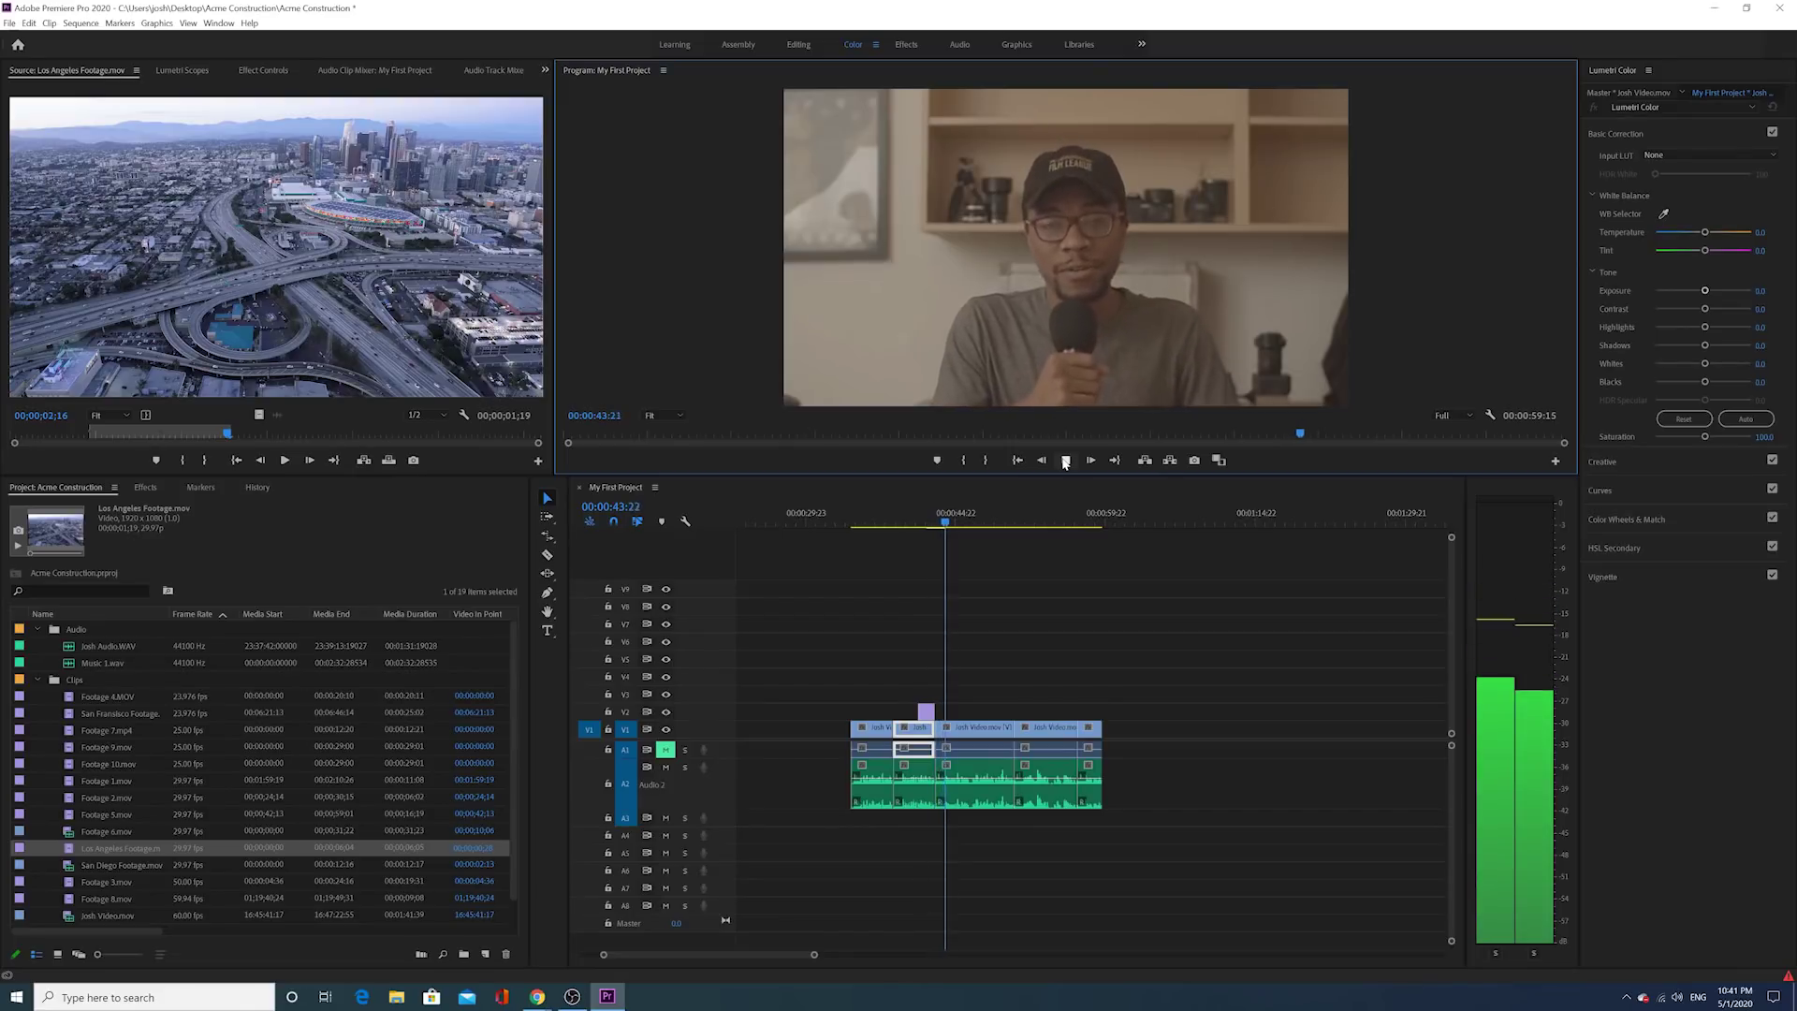
left_click(1065, 462)
left_click(924, 520)
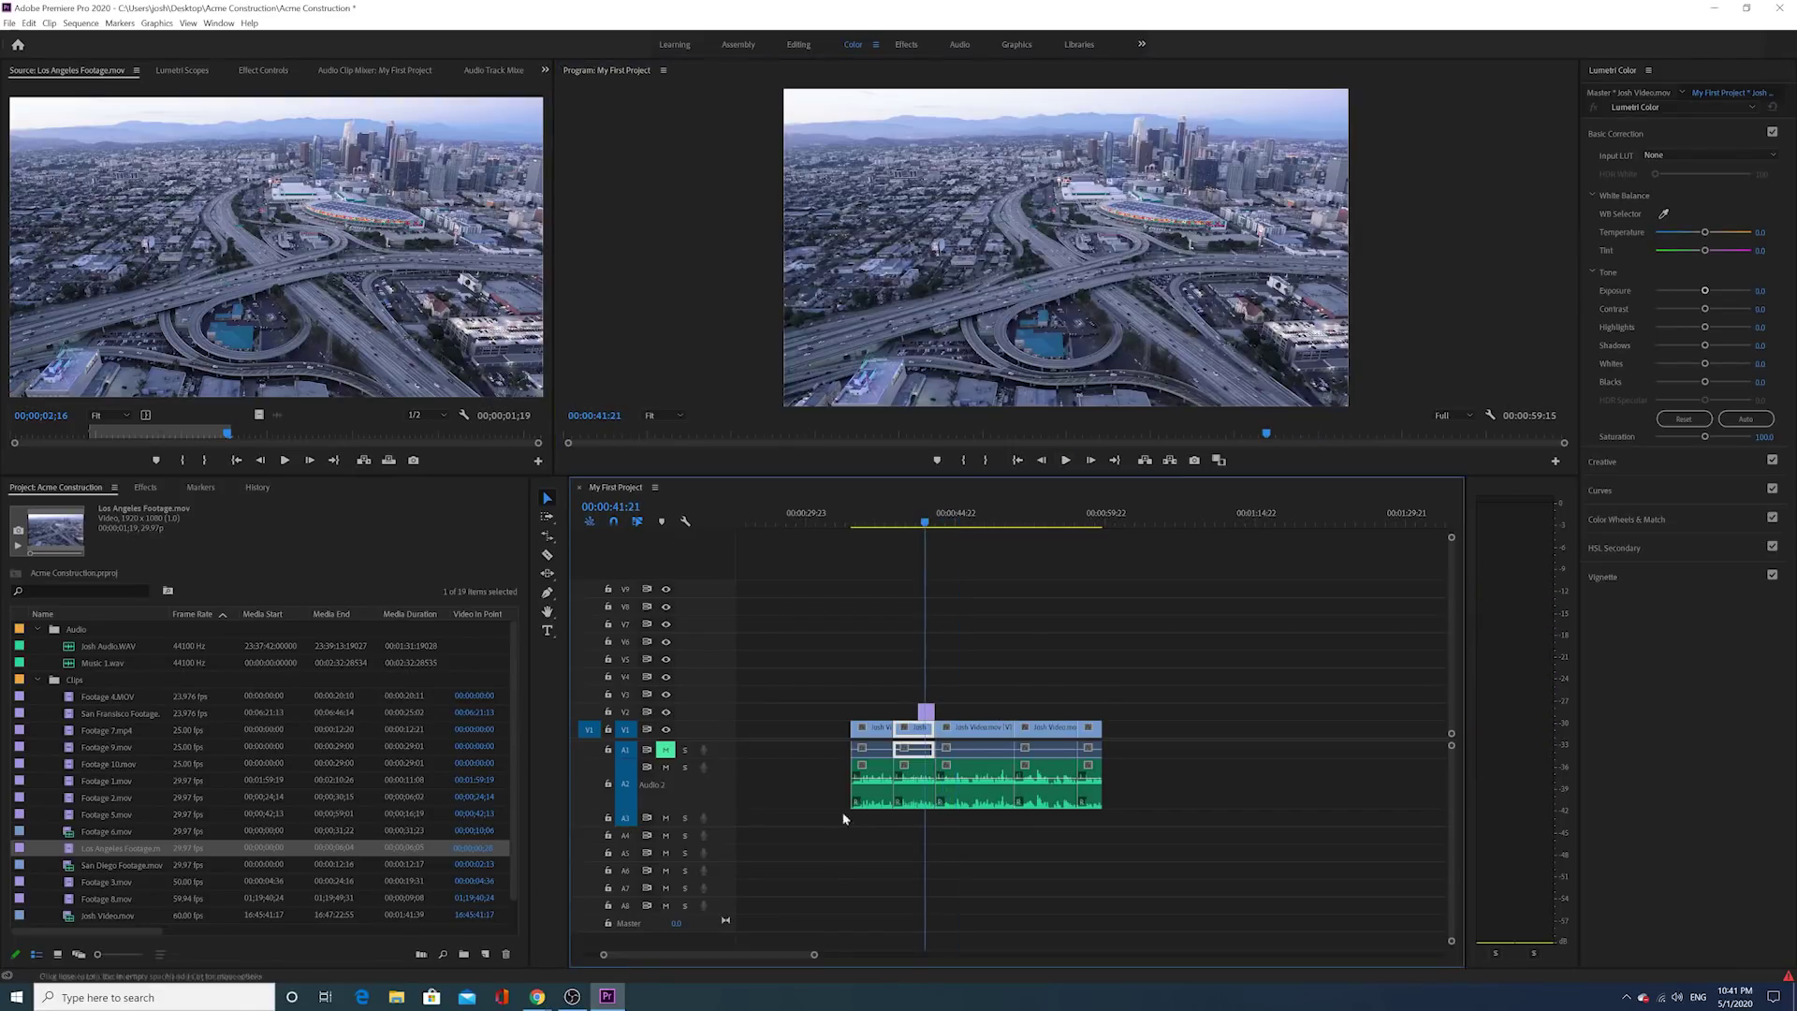
left_click_drag(815, 954, 704, 956)
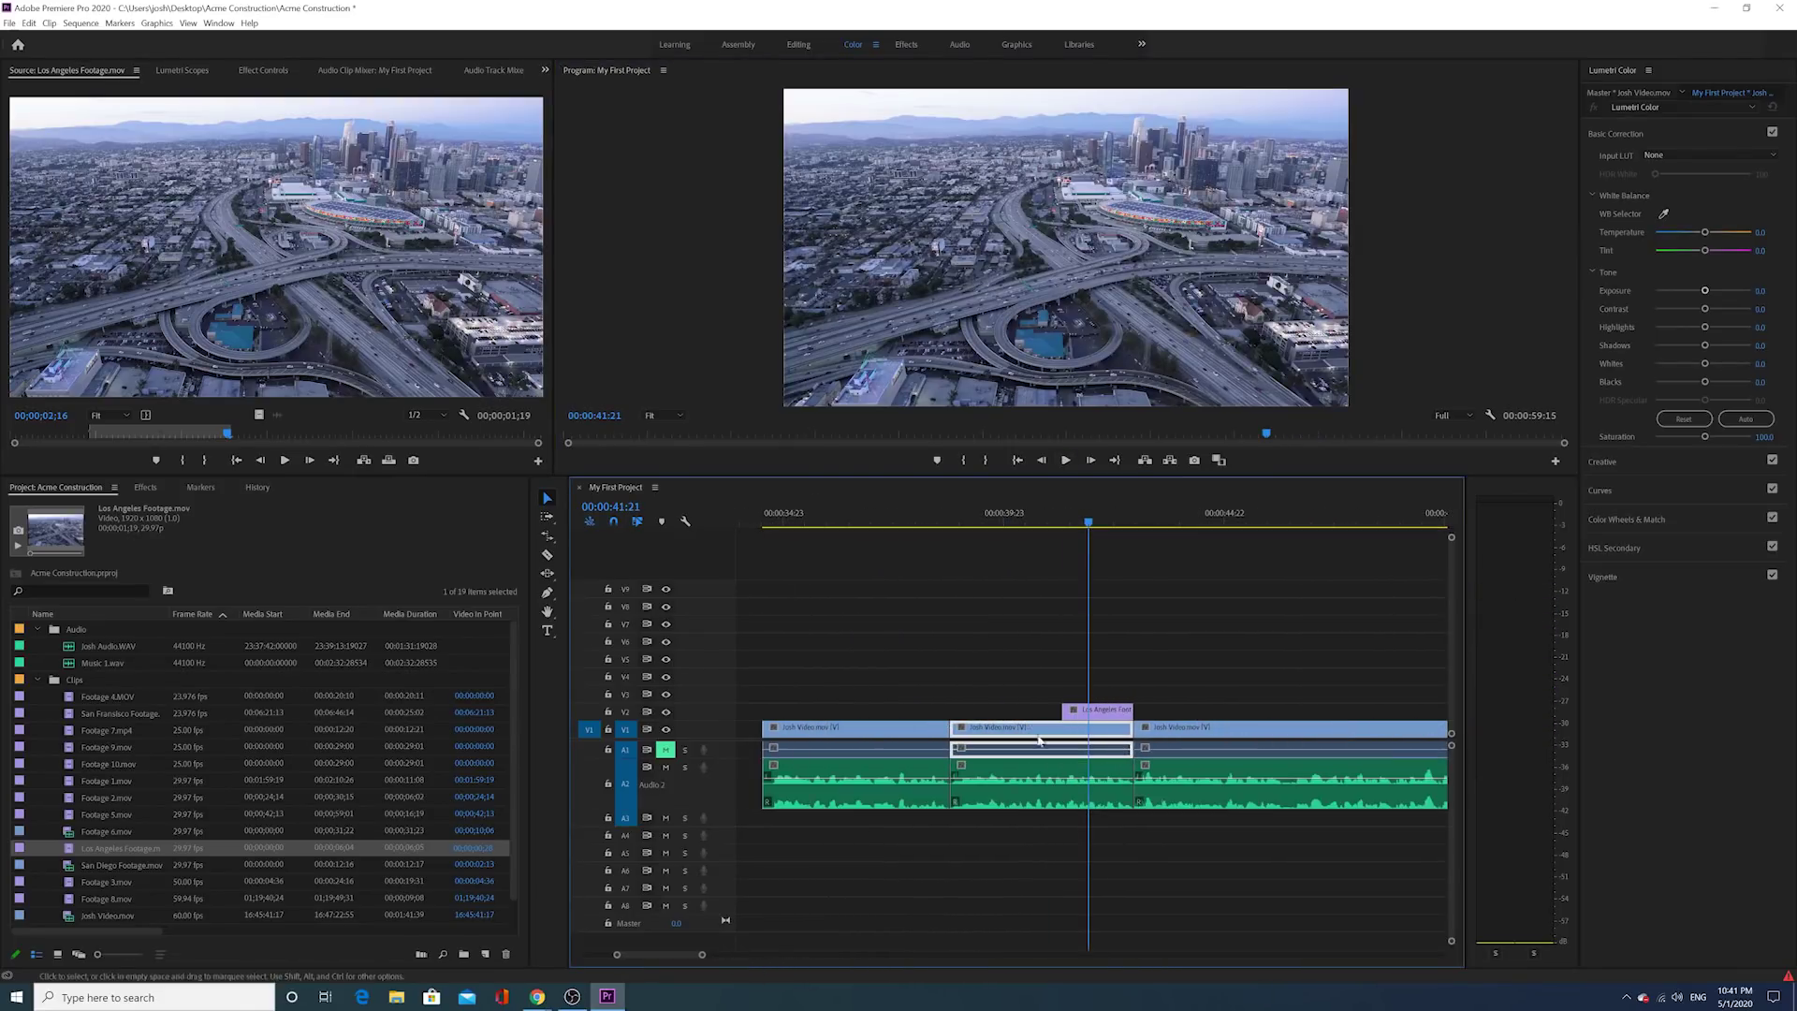
left_click_drag(1095, 716, 1111, 716)
left_click(1021, 515)
left_click(1067, 464)
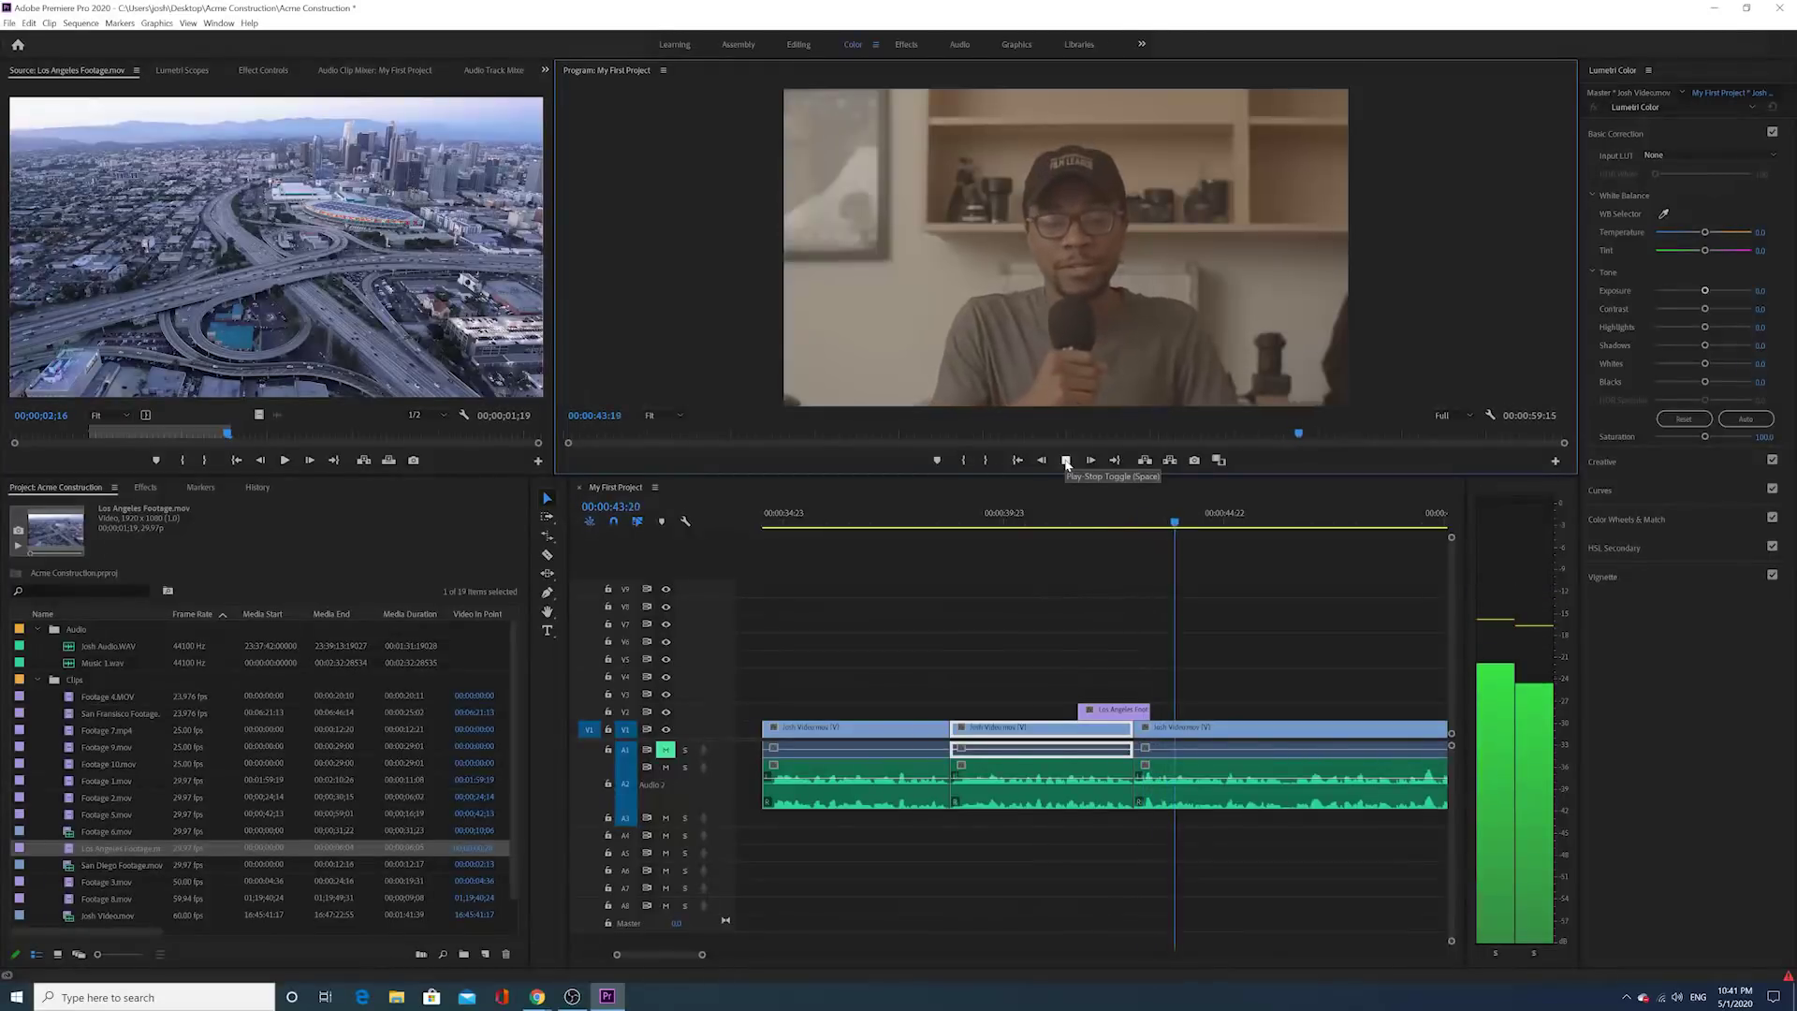
left_click_drag(1149, 710, 1134, 710)
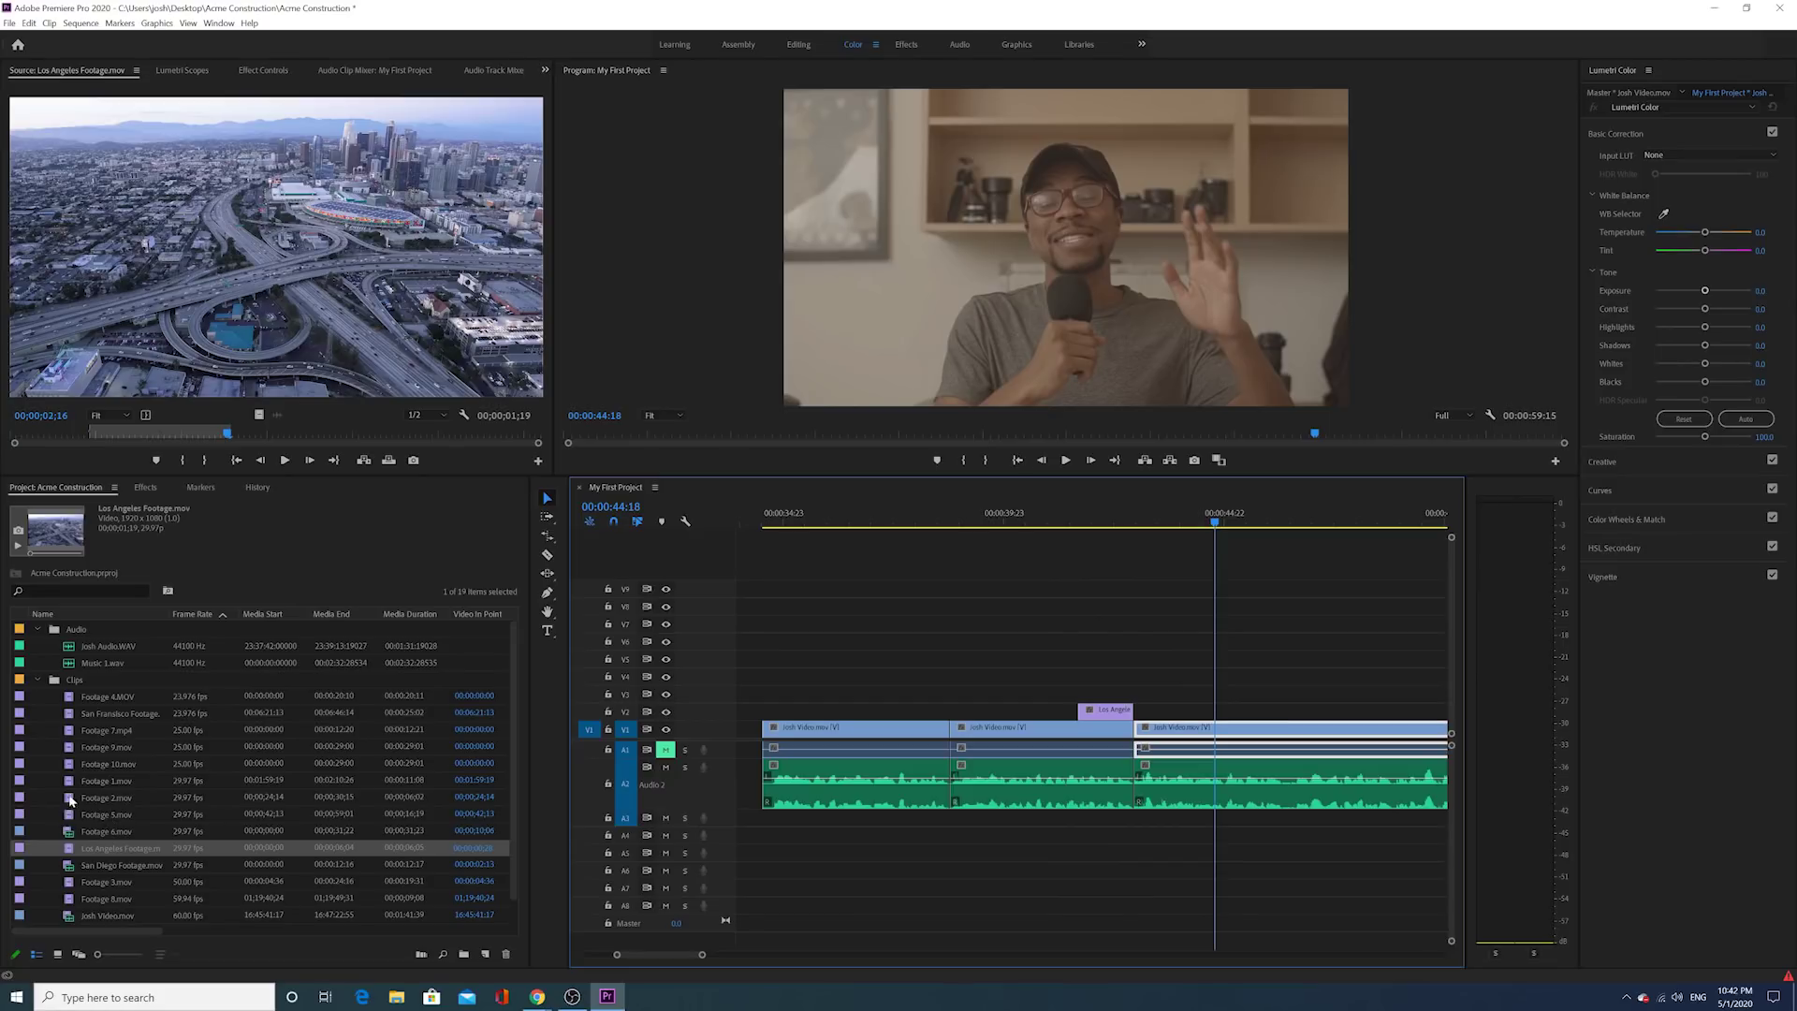
Step: Mark a short building shot in Footage 2.mov and place it on V2 after the aerial clip
double_click(69, 799)
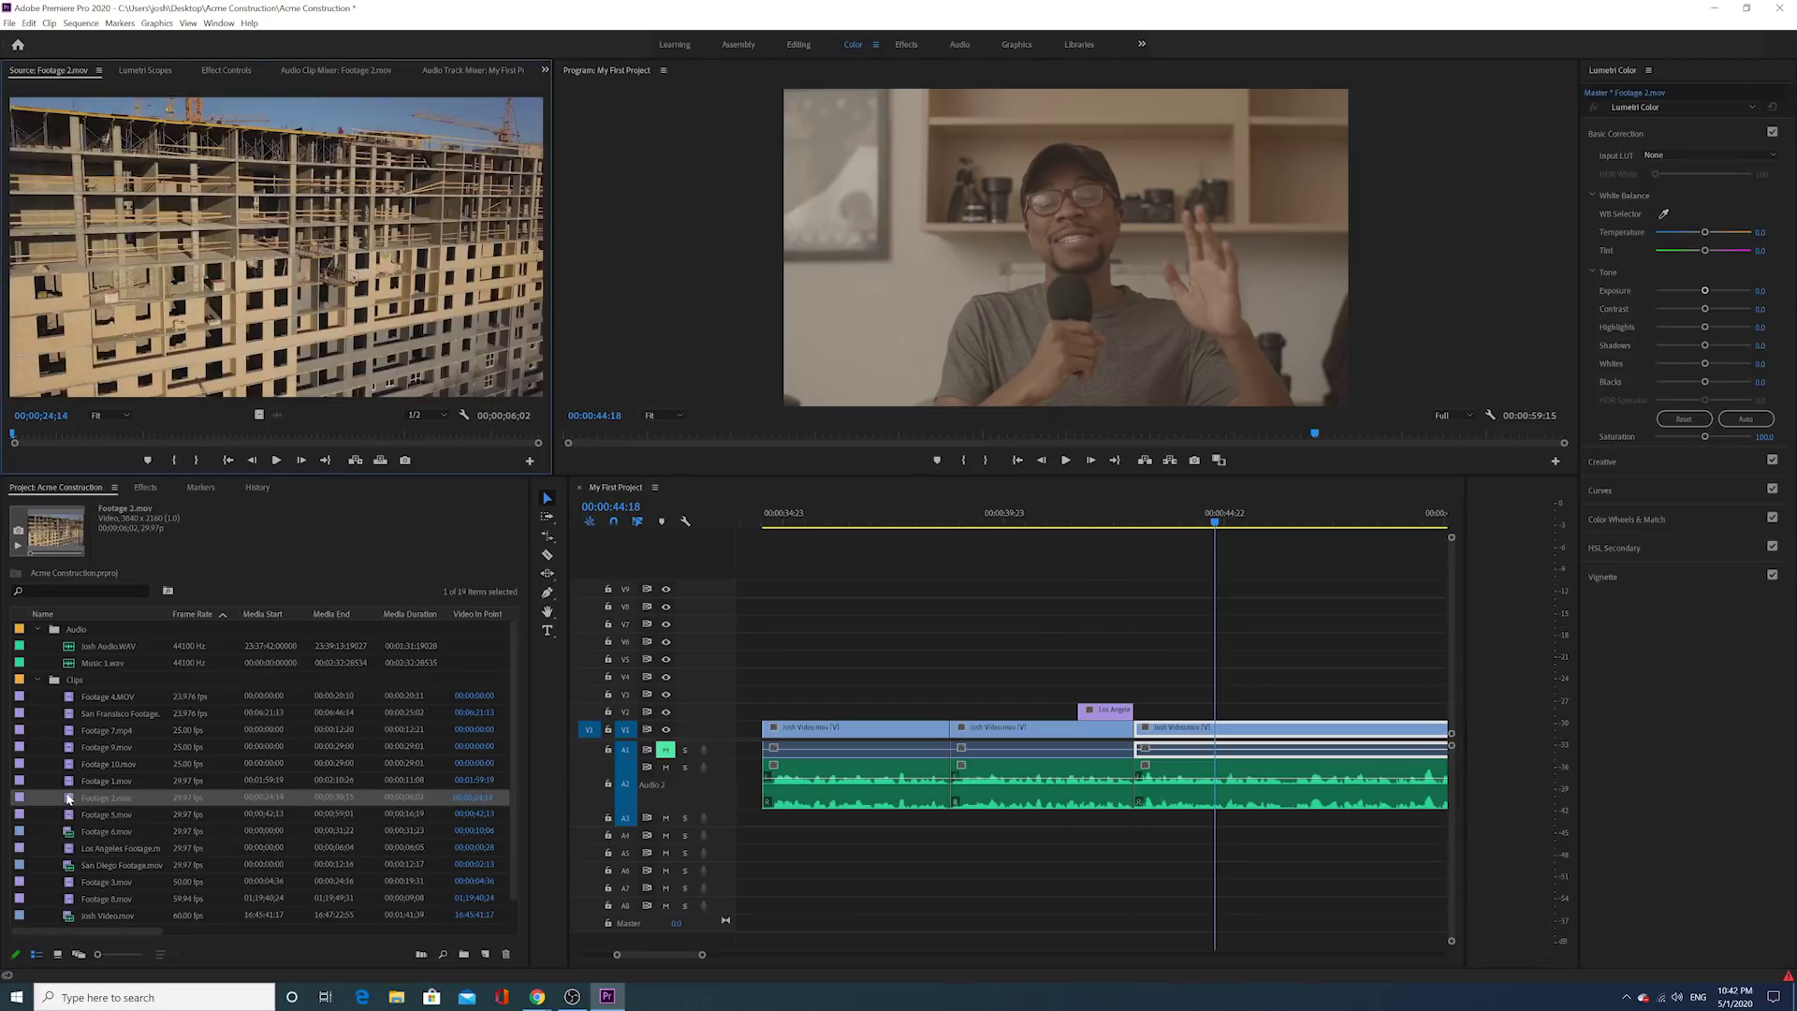
left_click_drag(176, 435, 141, 436)
left_click(174, 461)
left_click(280, 461)
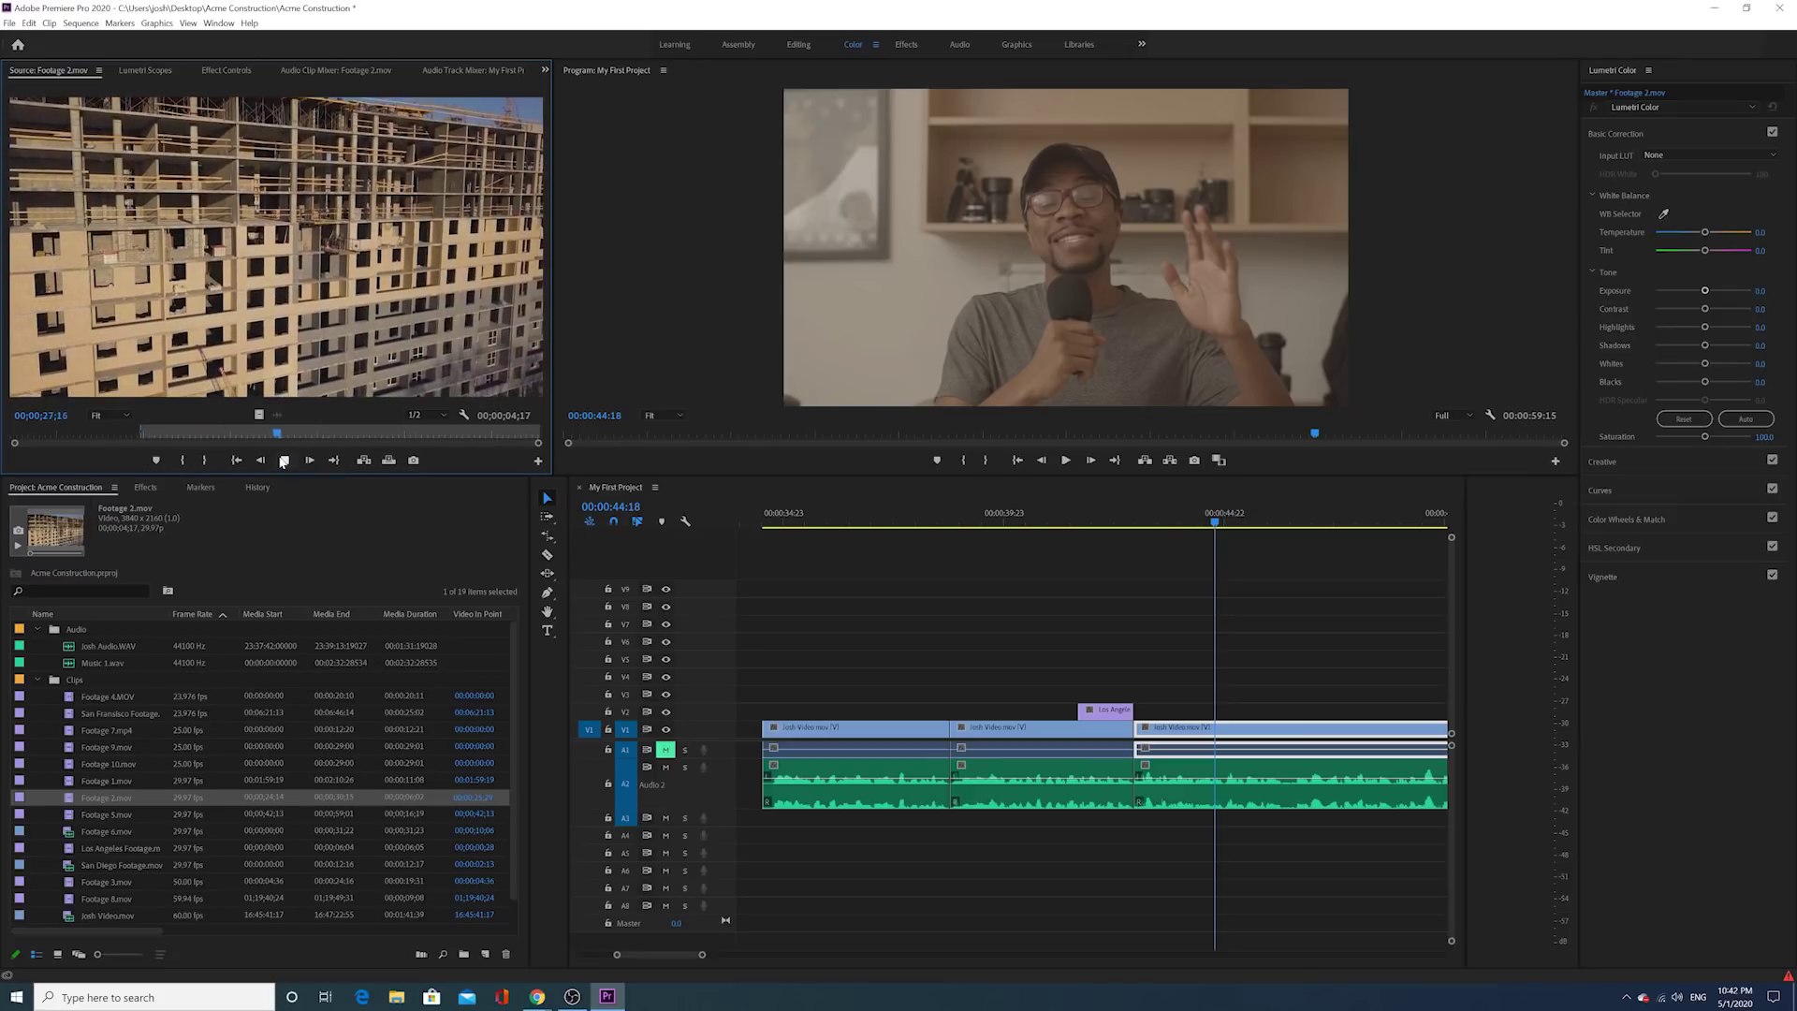
left_click(282, 461)
left_click(210, 464)
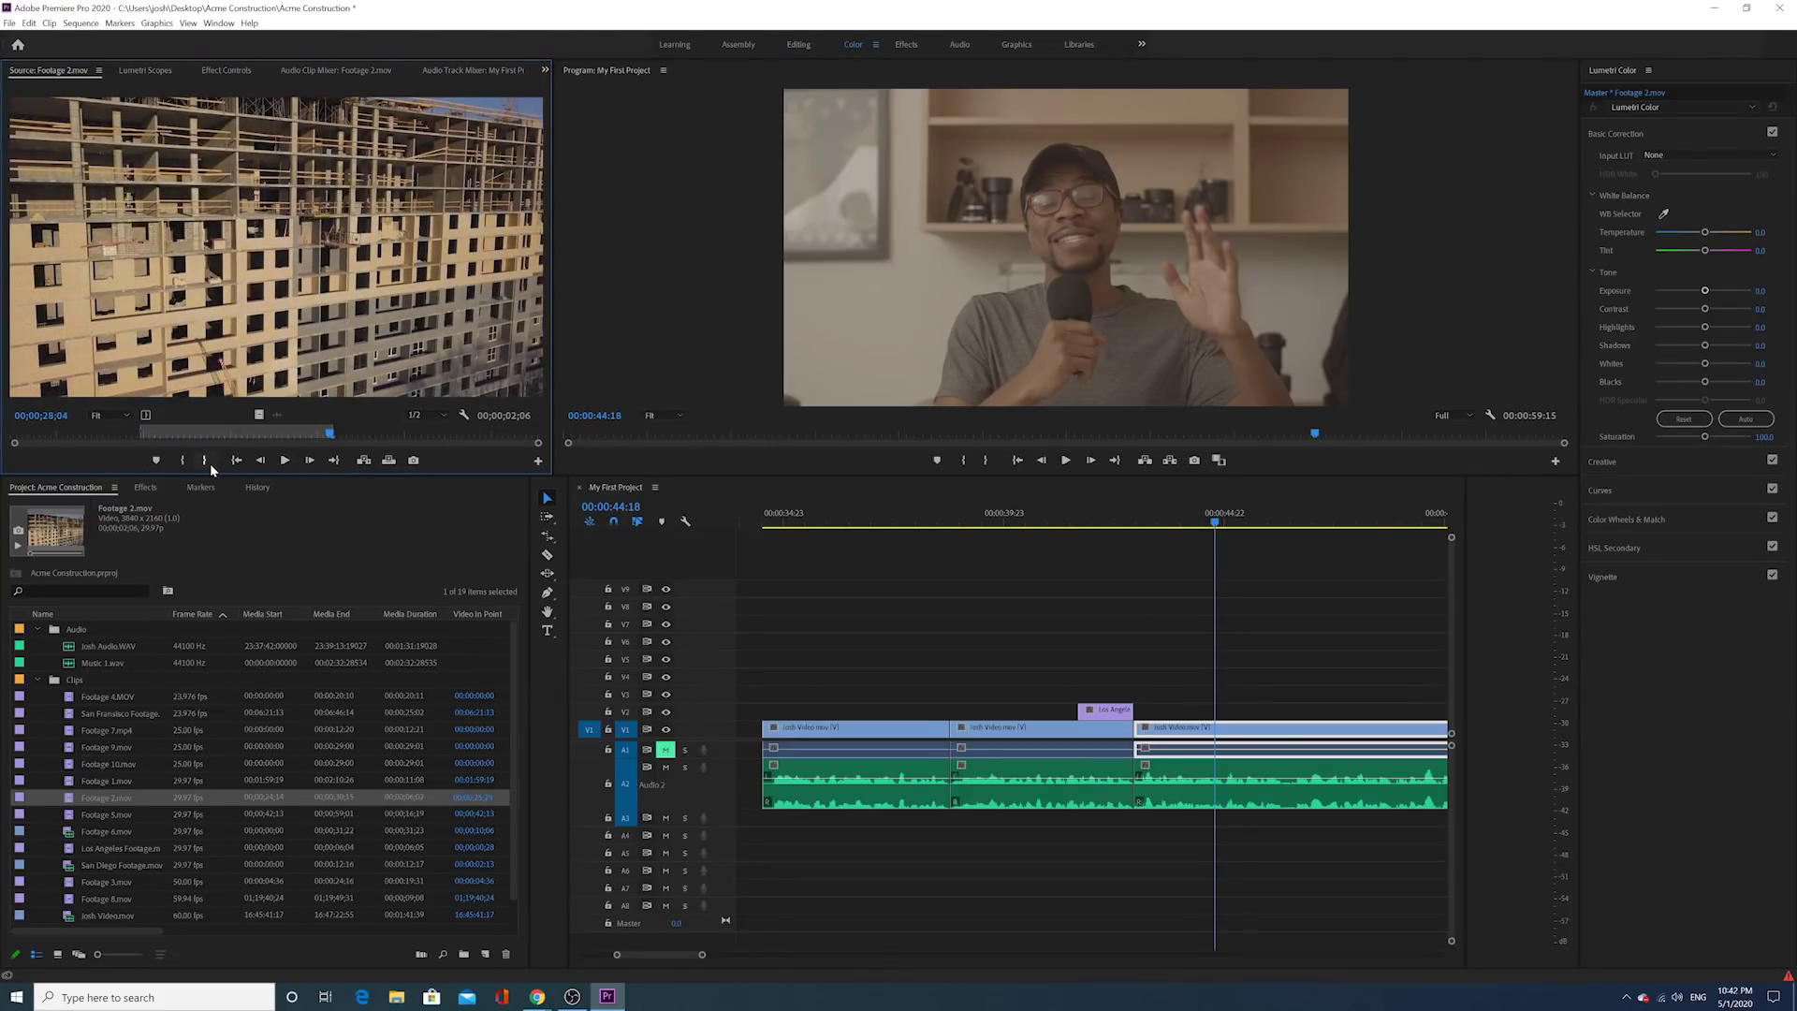
left_click_drag(258, 412, 1193, 709)
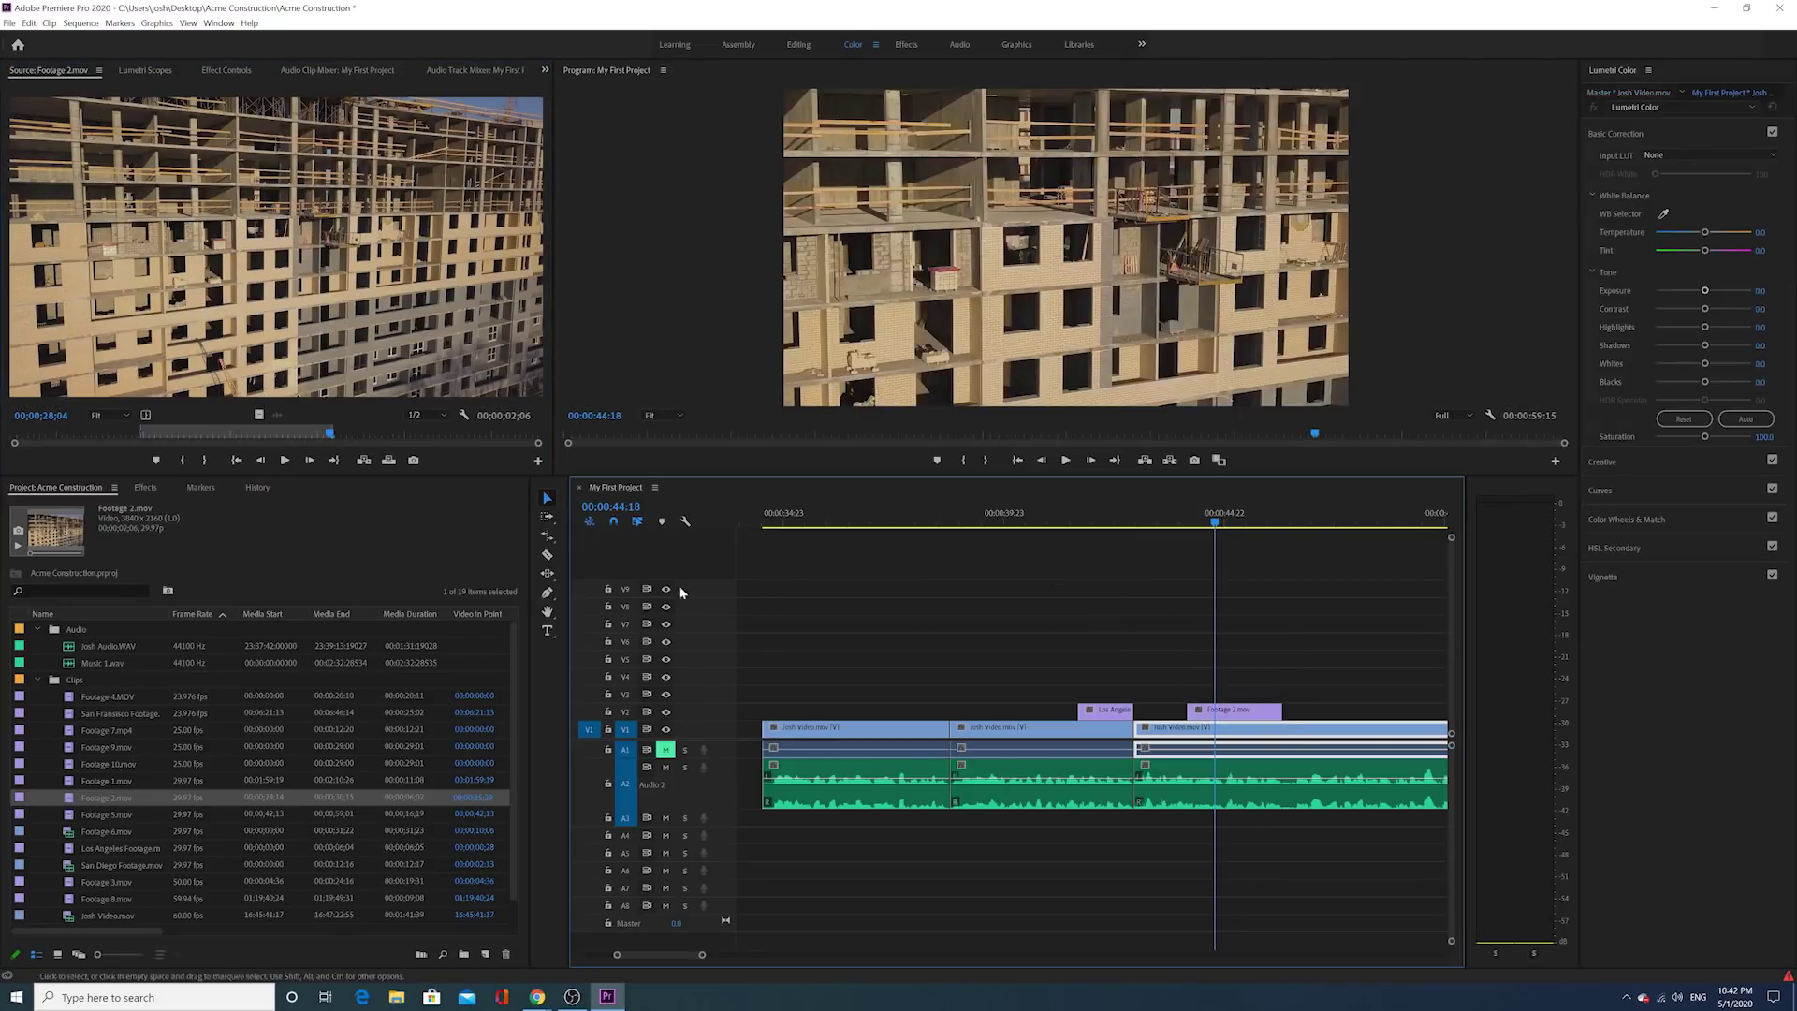
Step: After previewing Footage 5 and 9, place Footage 10.mov's 00:00:05:22–00:00:12:00 hard-hat shot on V2
double_click(71, 816)
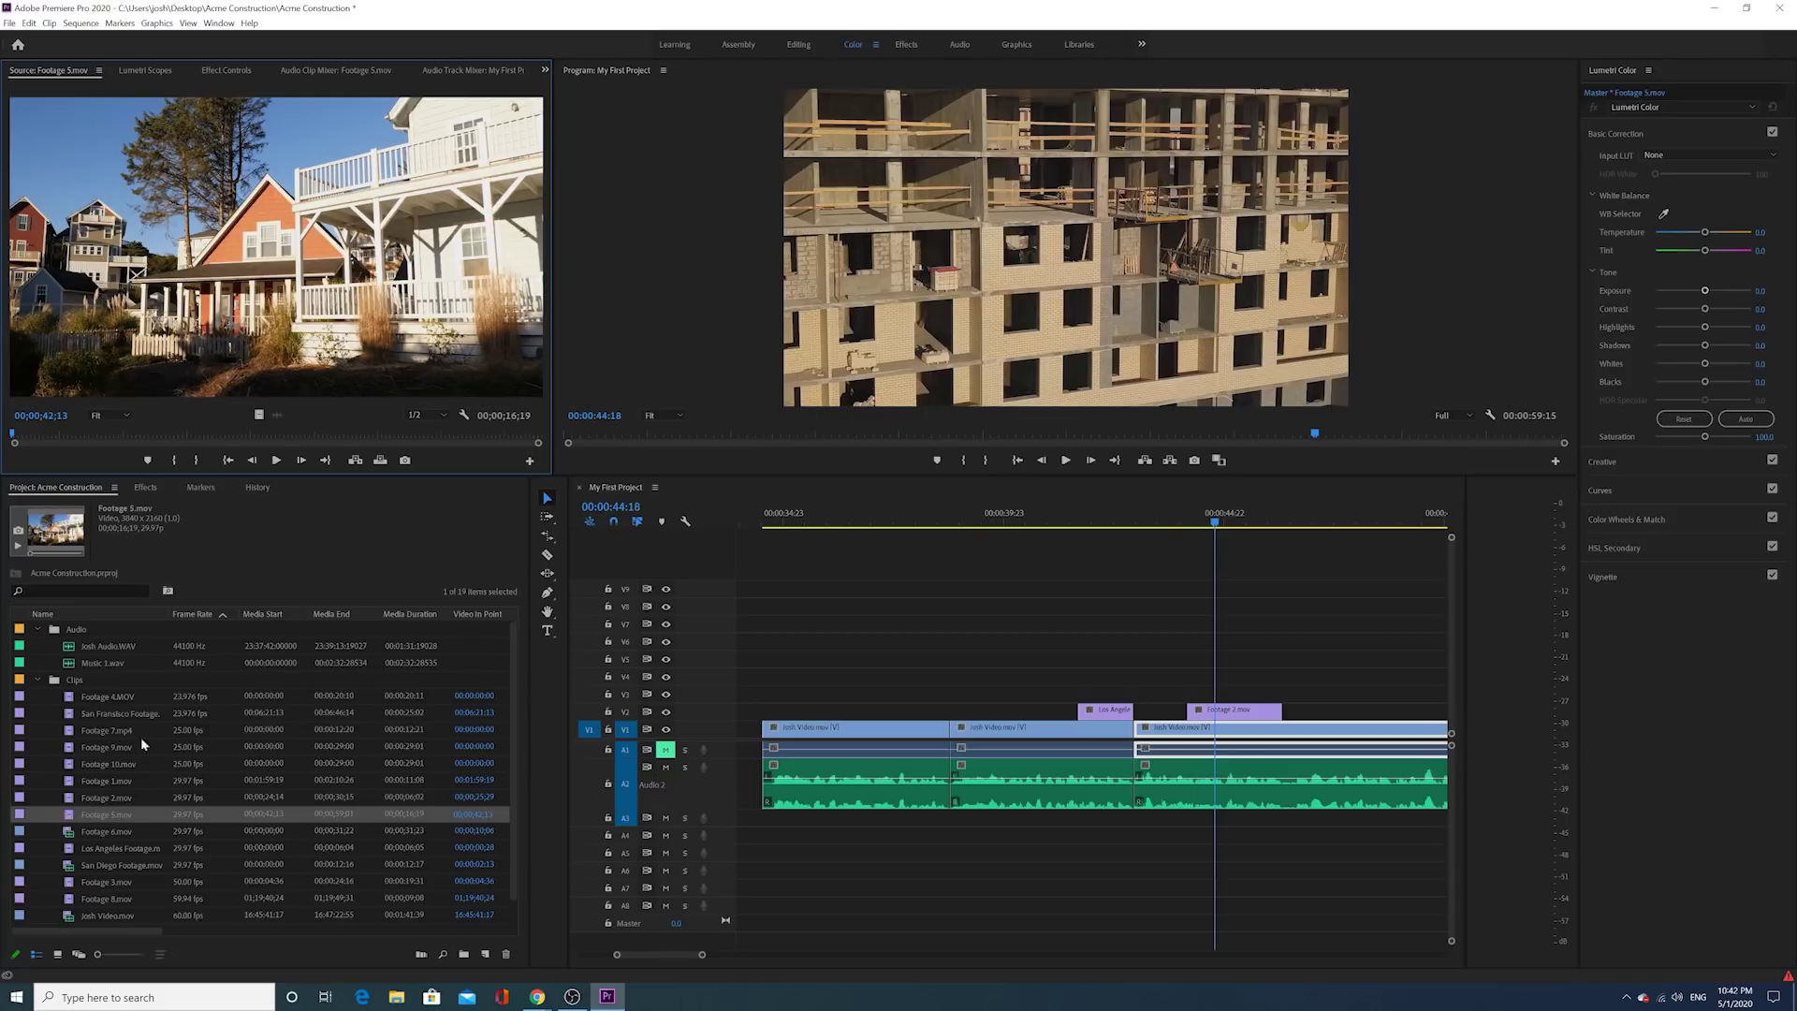
double_click(71, 748)
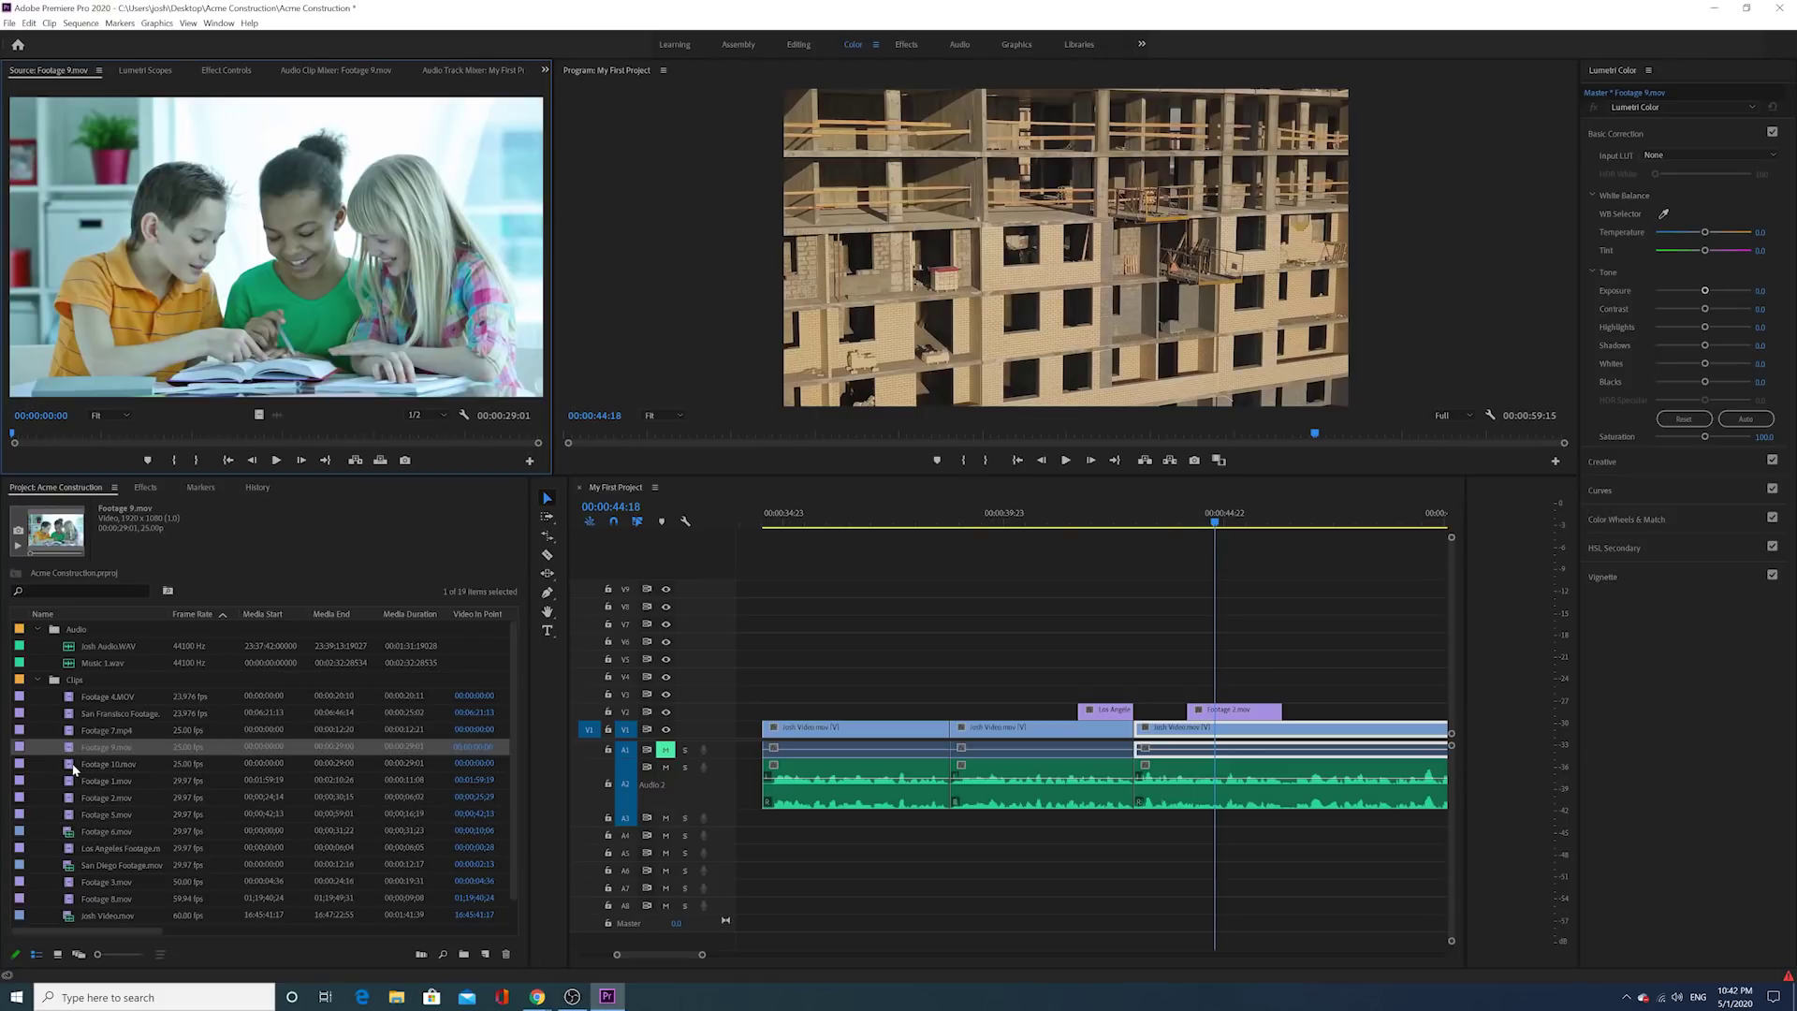
double_click(72, 764)
left_click(117, 435)
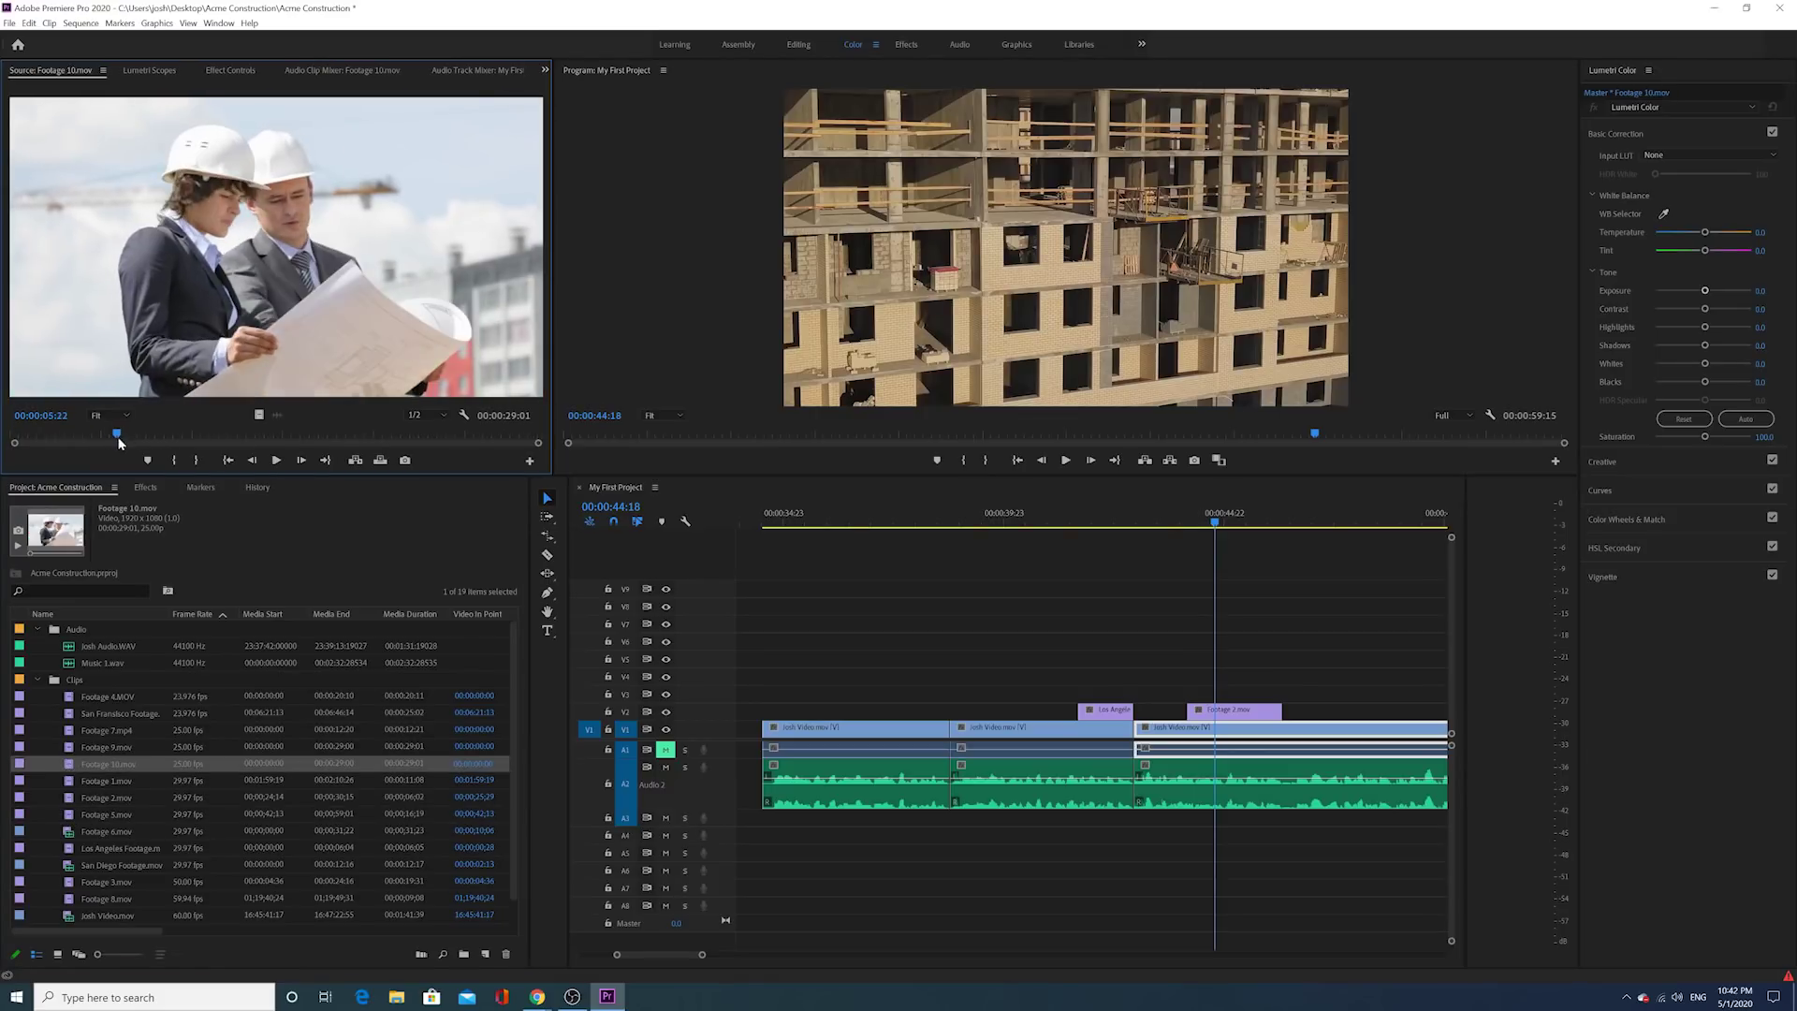
left_click(177, 459)
left_click_drag(117, 435, 228, 437)
left_click(204, 460)
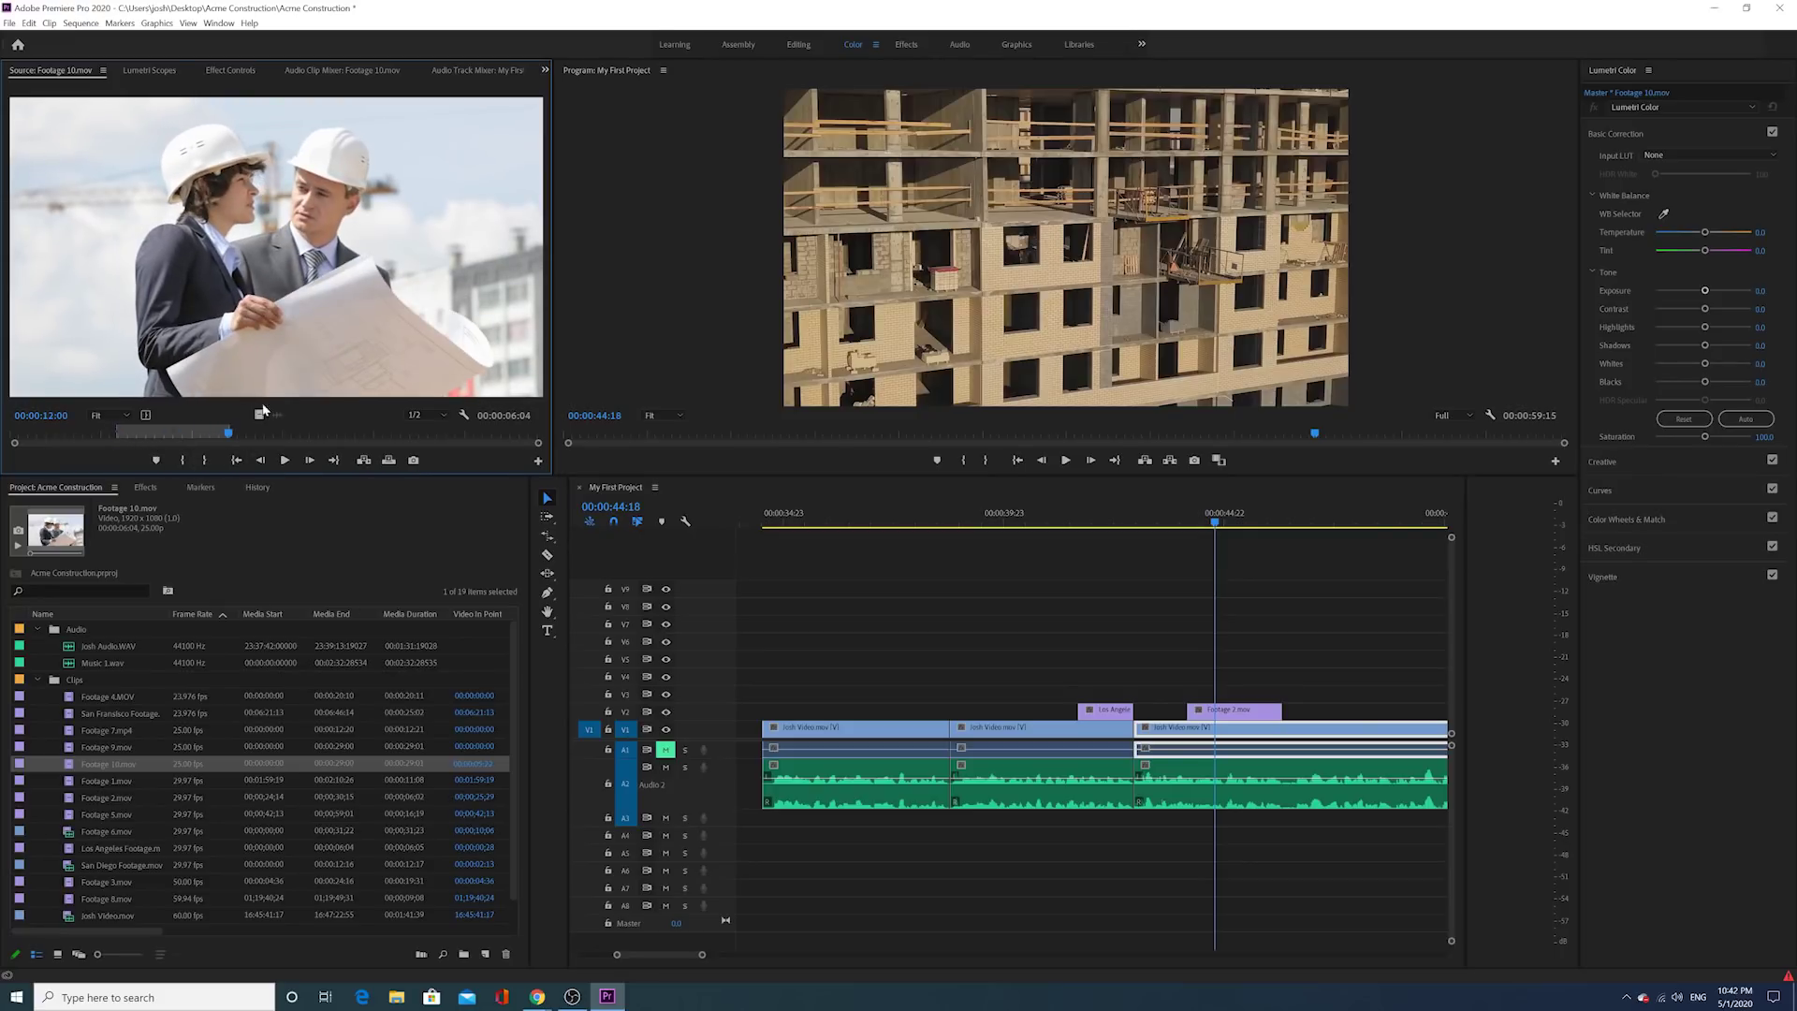
left_click_drag(259, 413, 1315, 712)
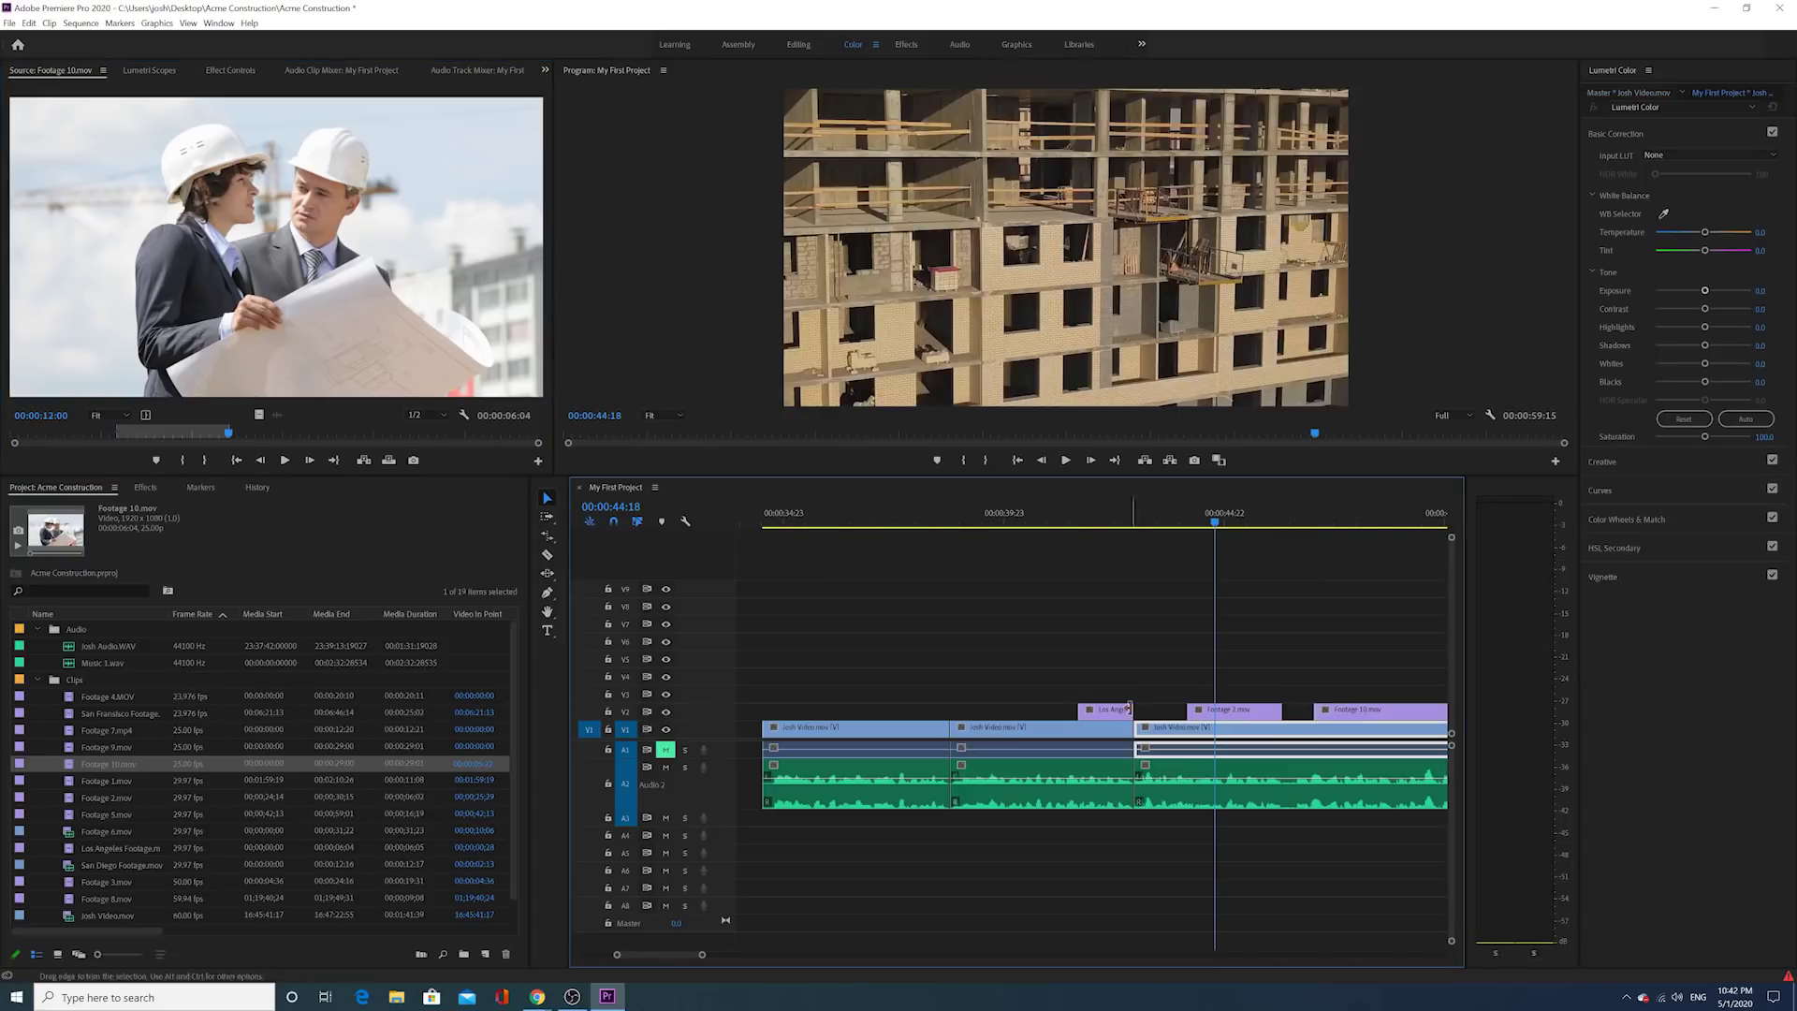
Step: Play back from 00:00:43:17, then shorten Footage 10.mov and shift it earlier
left_click(1169, 523)
left_click(1063, 459)
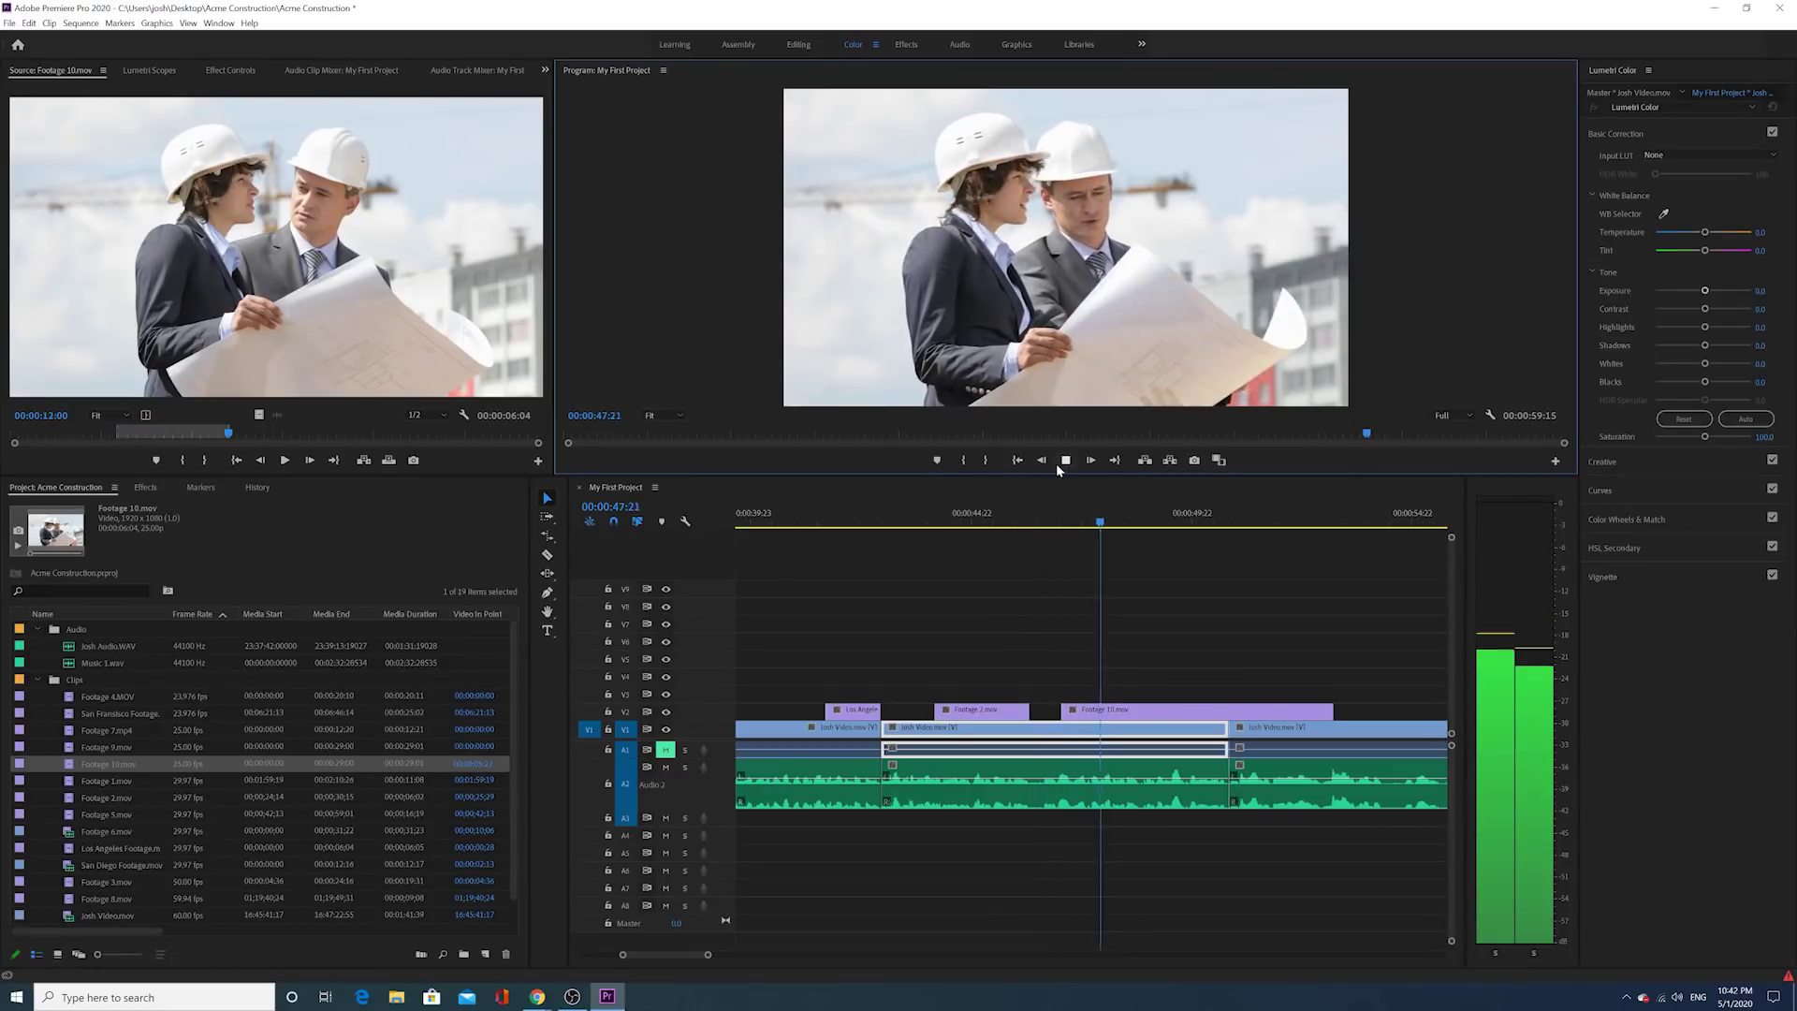
key("space")
left_click_drag(1340, 706, 1067, 713)
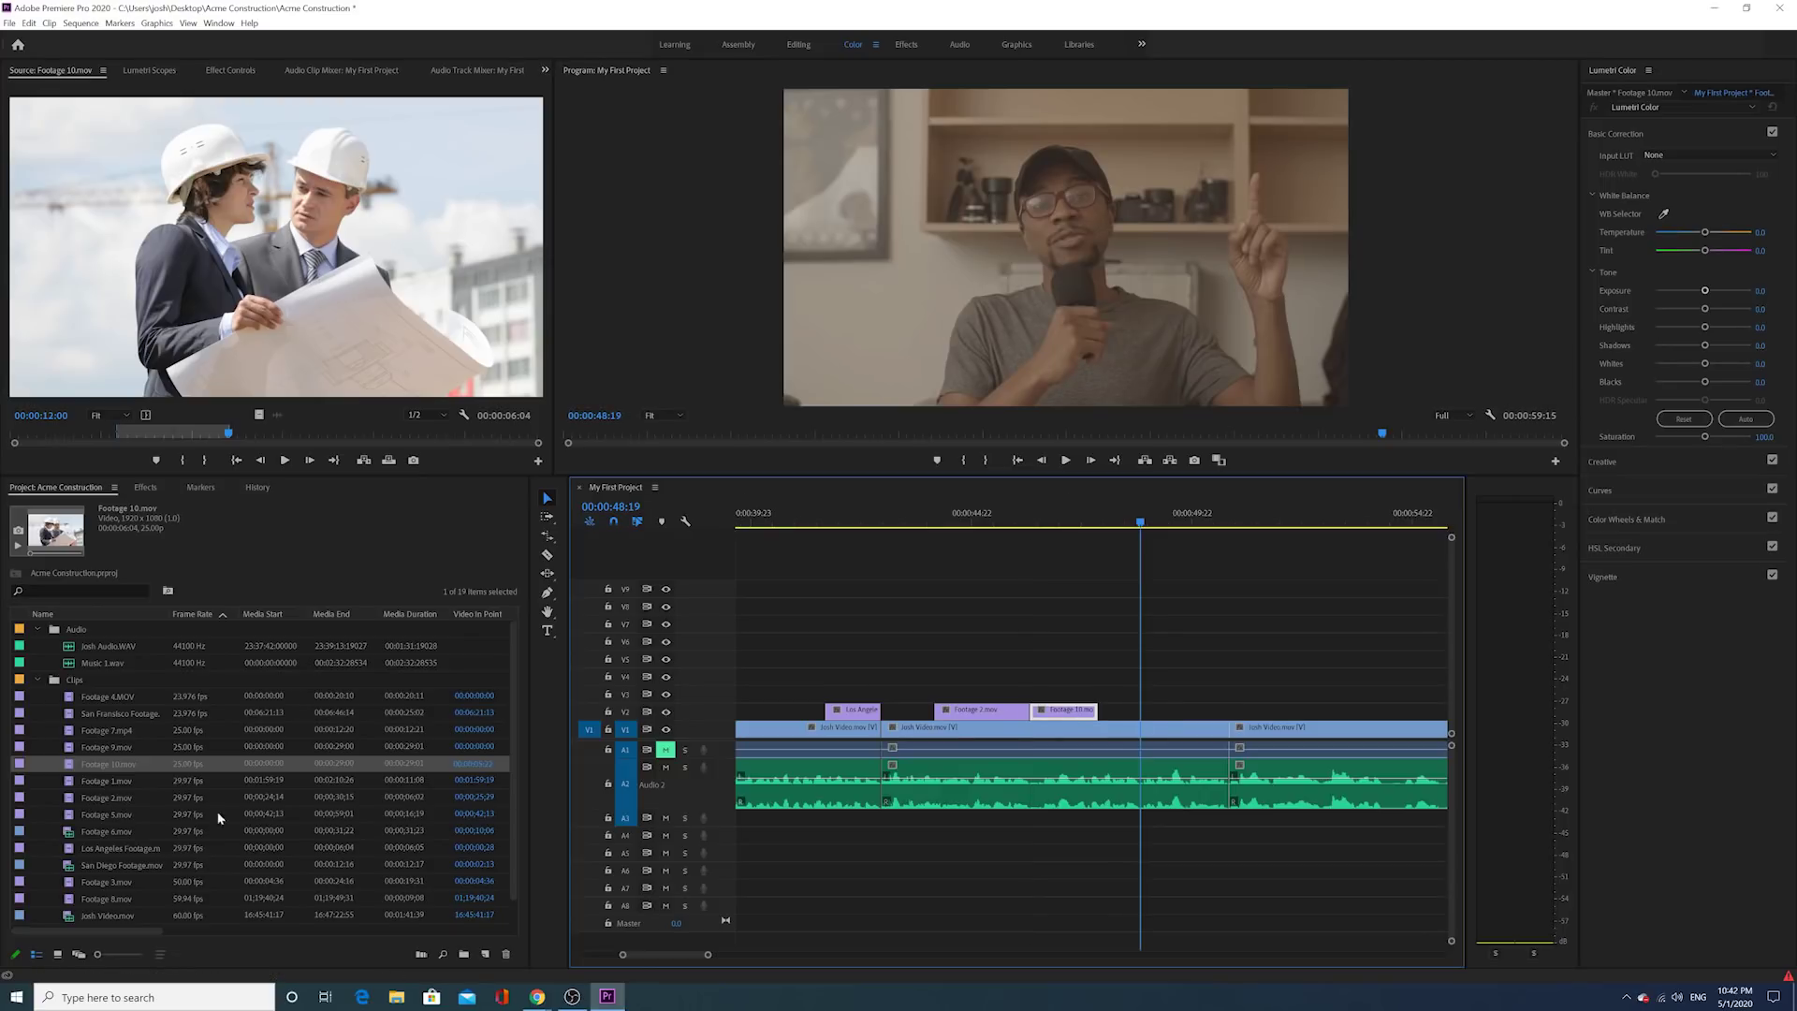
scroll(97, 784, "down", 1)
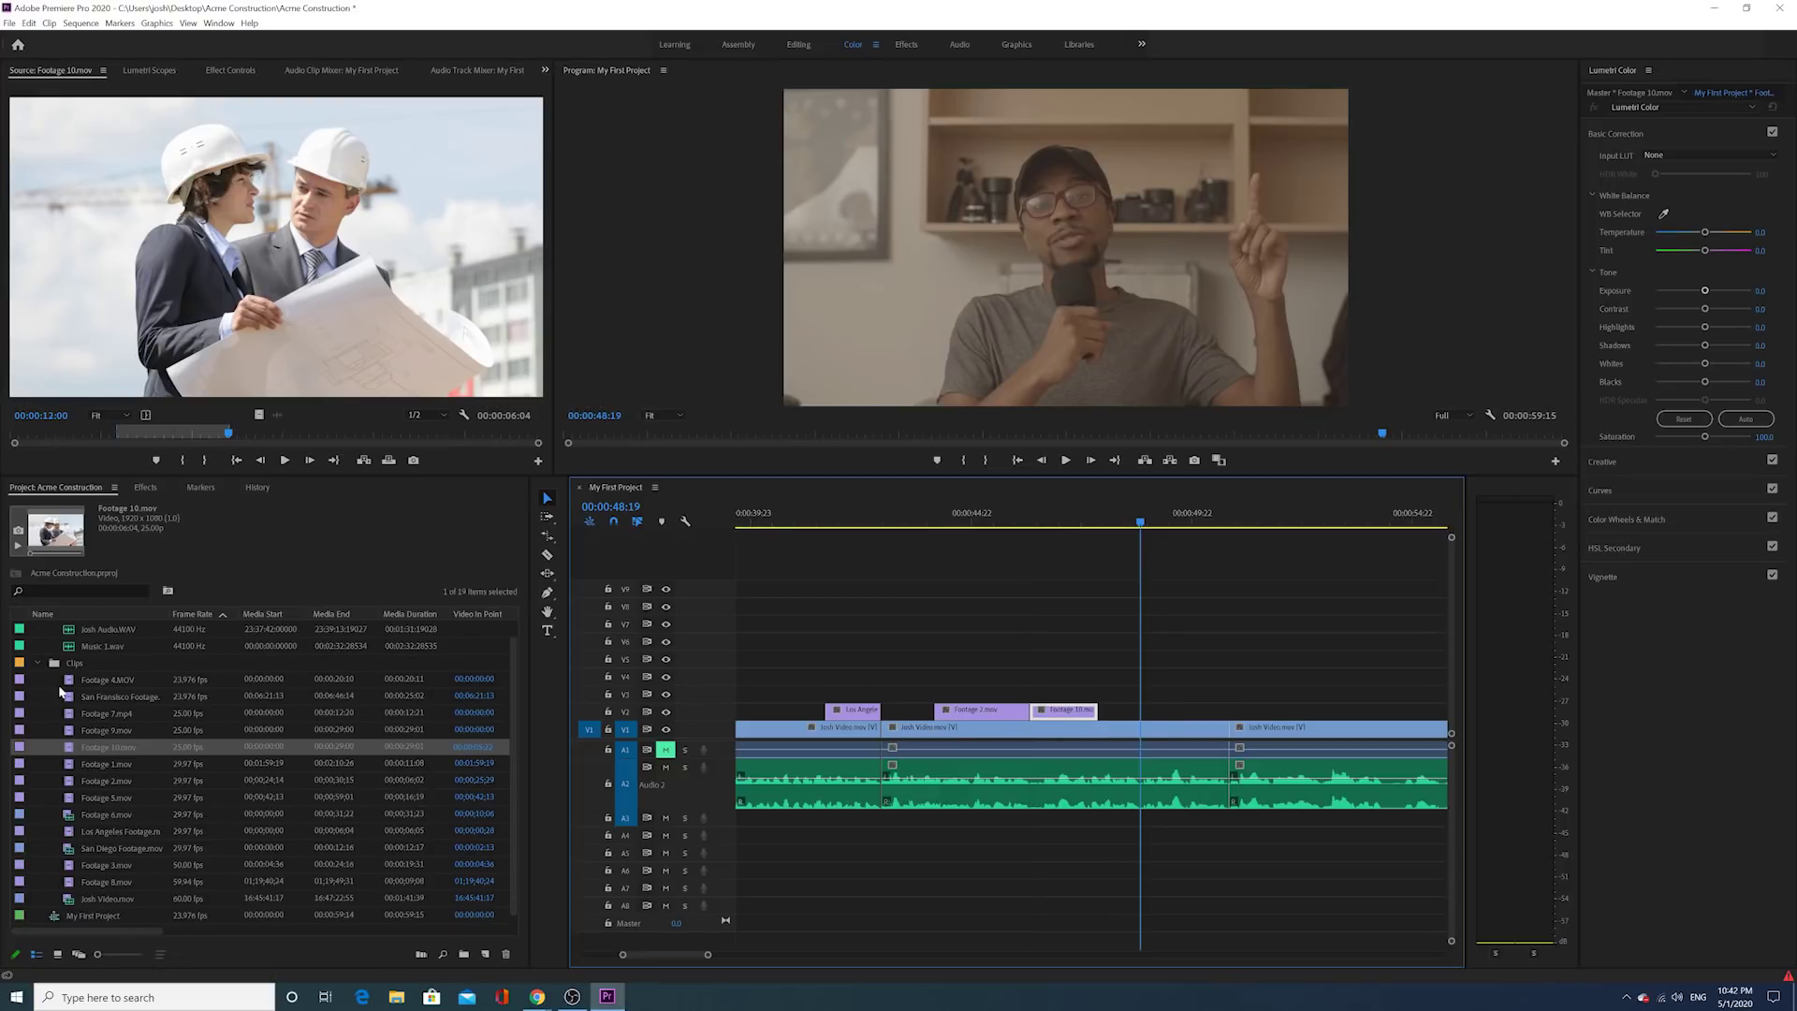
double_click(59, 693)
left_click_drag(107, 432, 198, 433)
left_click(174, 460)
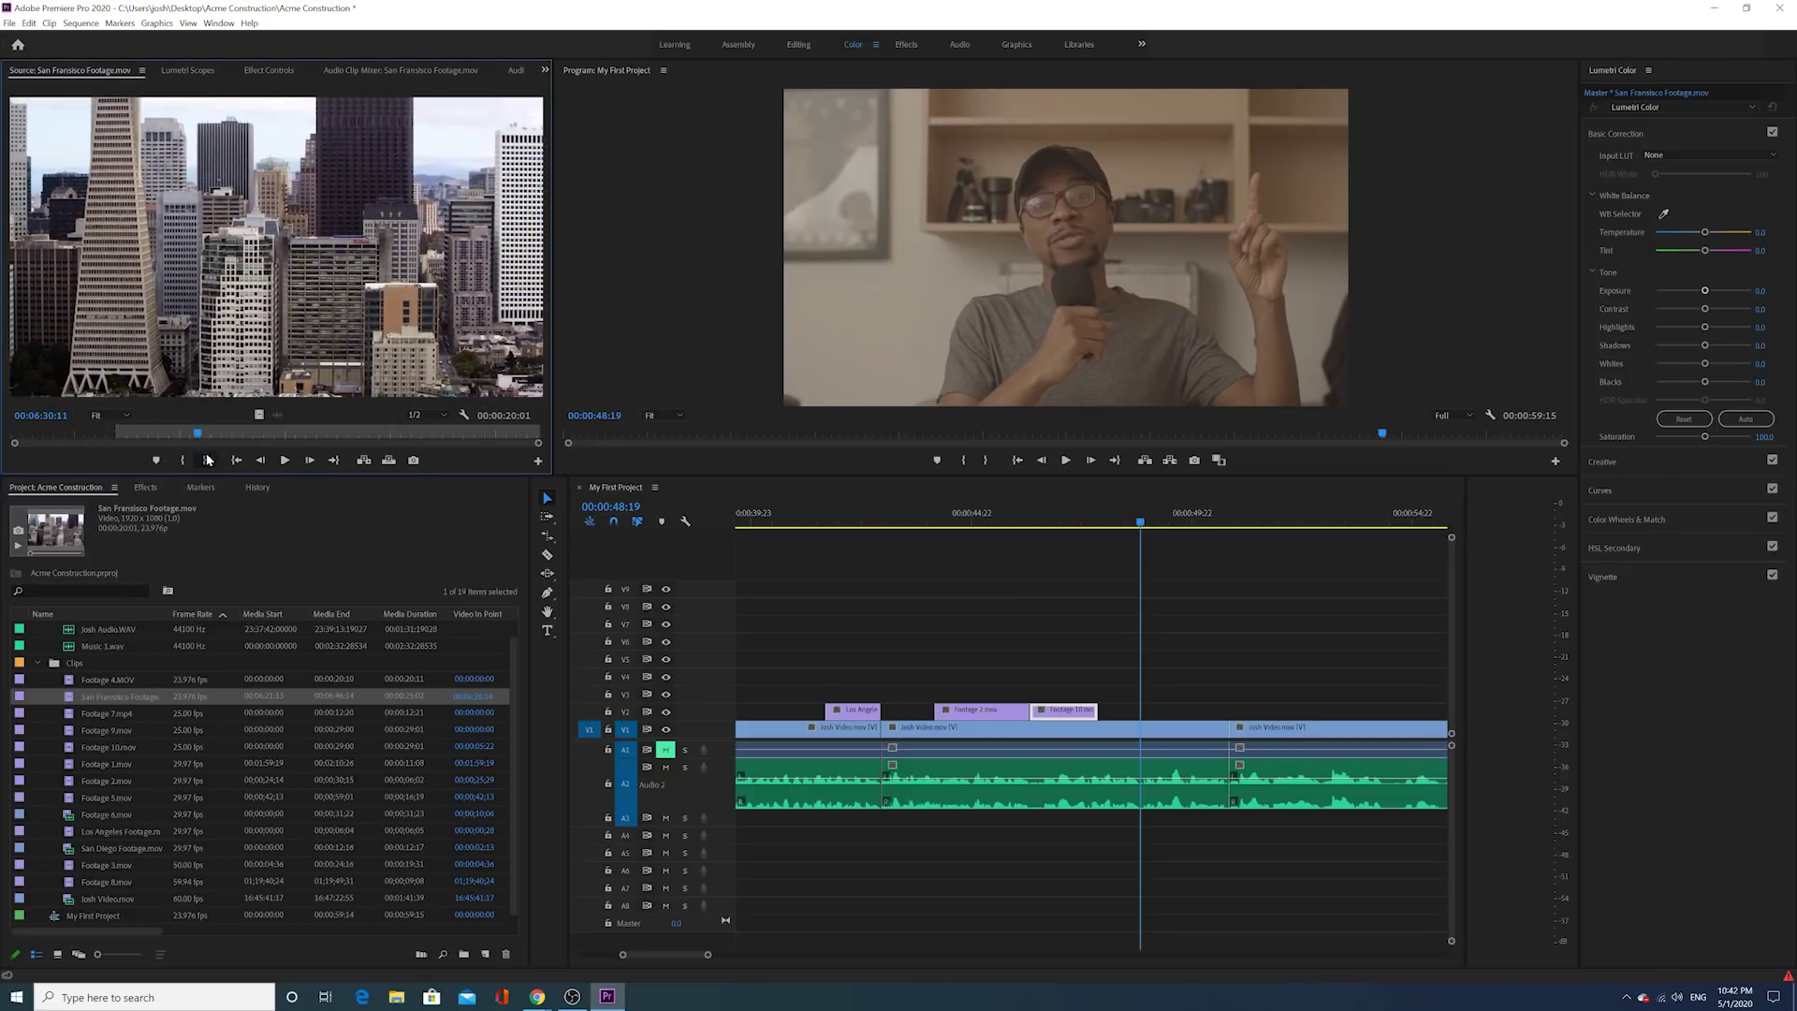
left_click(207, 460)
left_click_drag(259, 414, 1128, 711)
left_click(1055, 516)
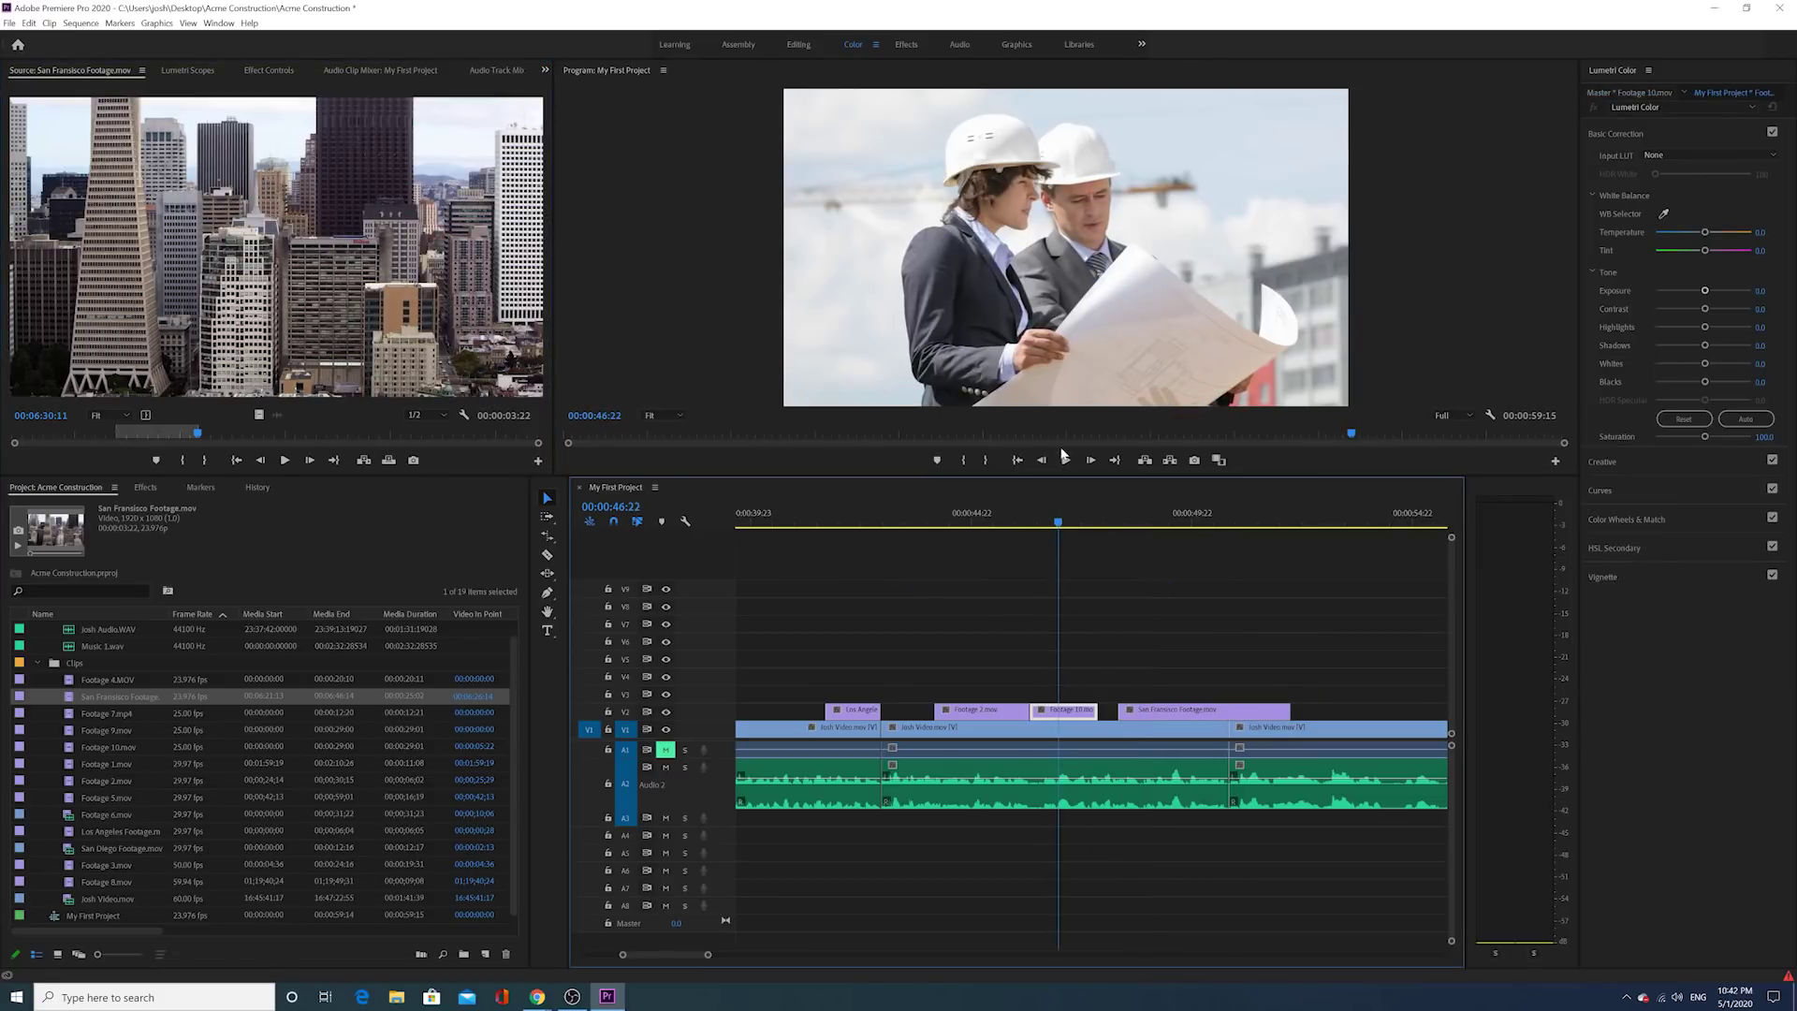
left_click(1066, 461)
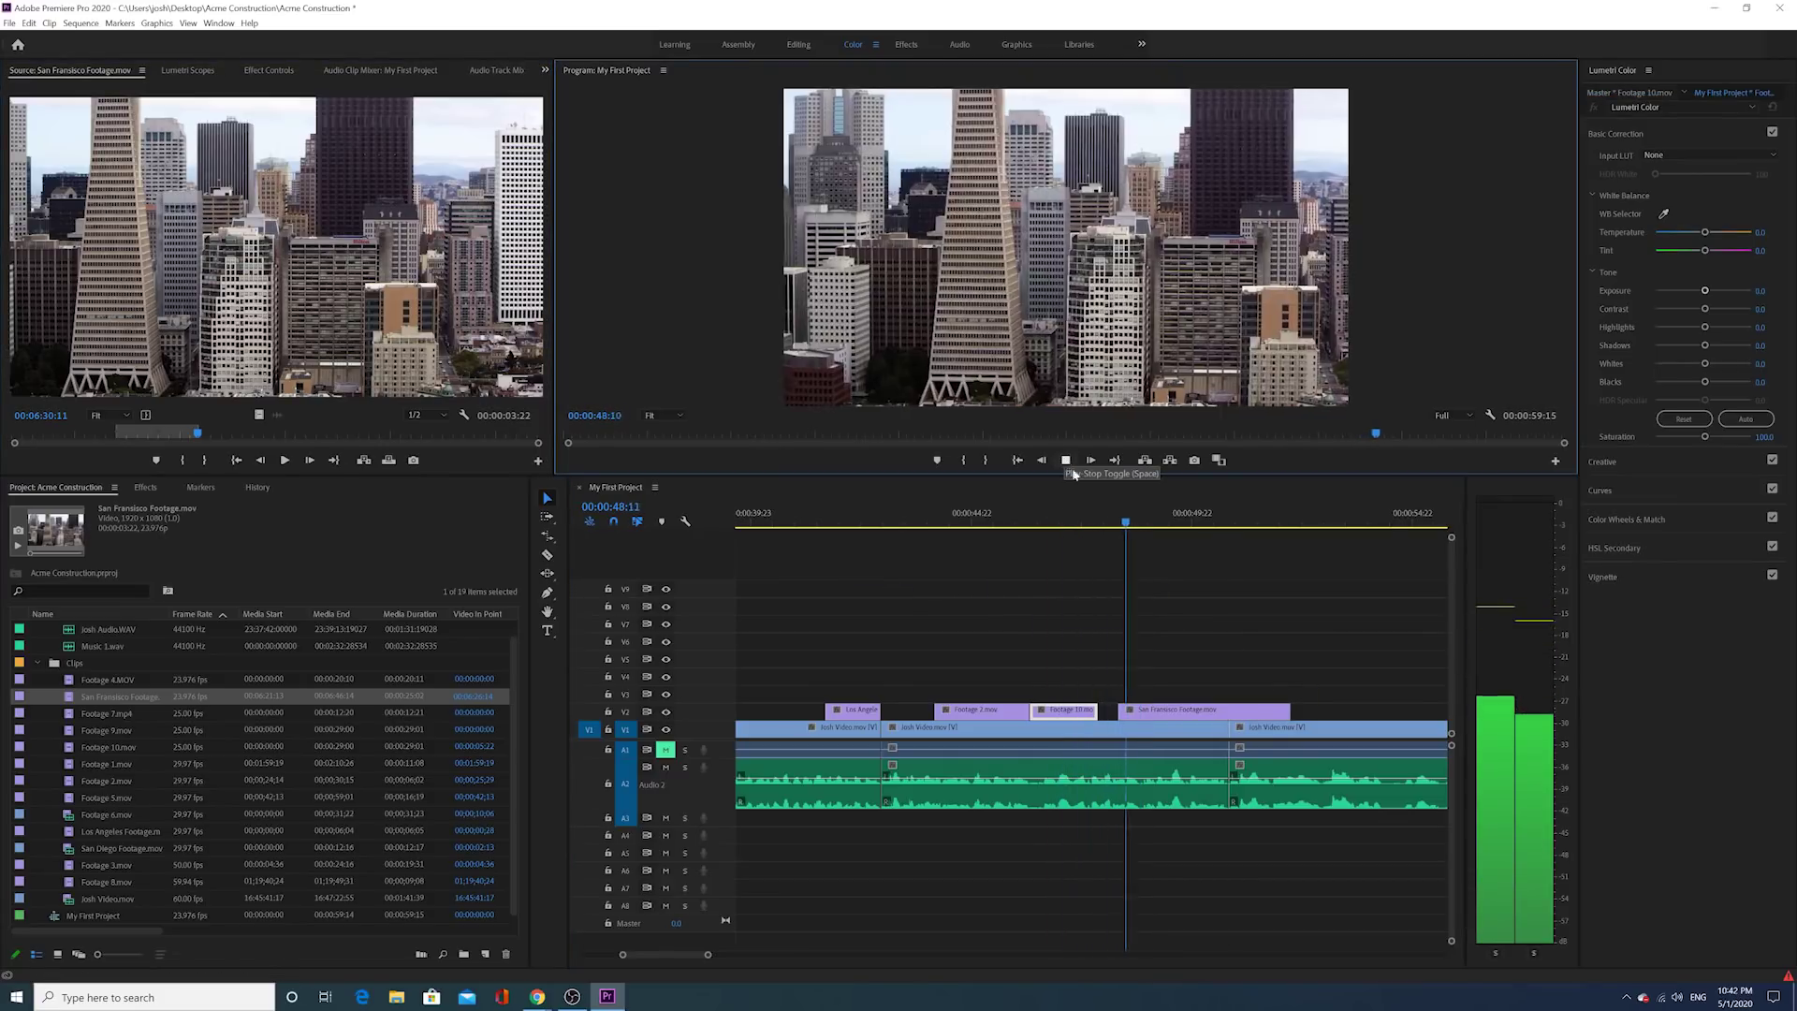
left_click_drag(1135, 712, 1405, 720)
left_click_drag(1102, 526, 1051, 505)
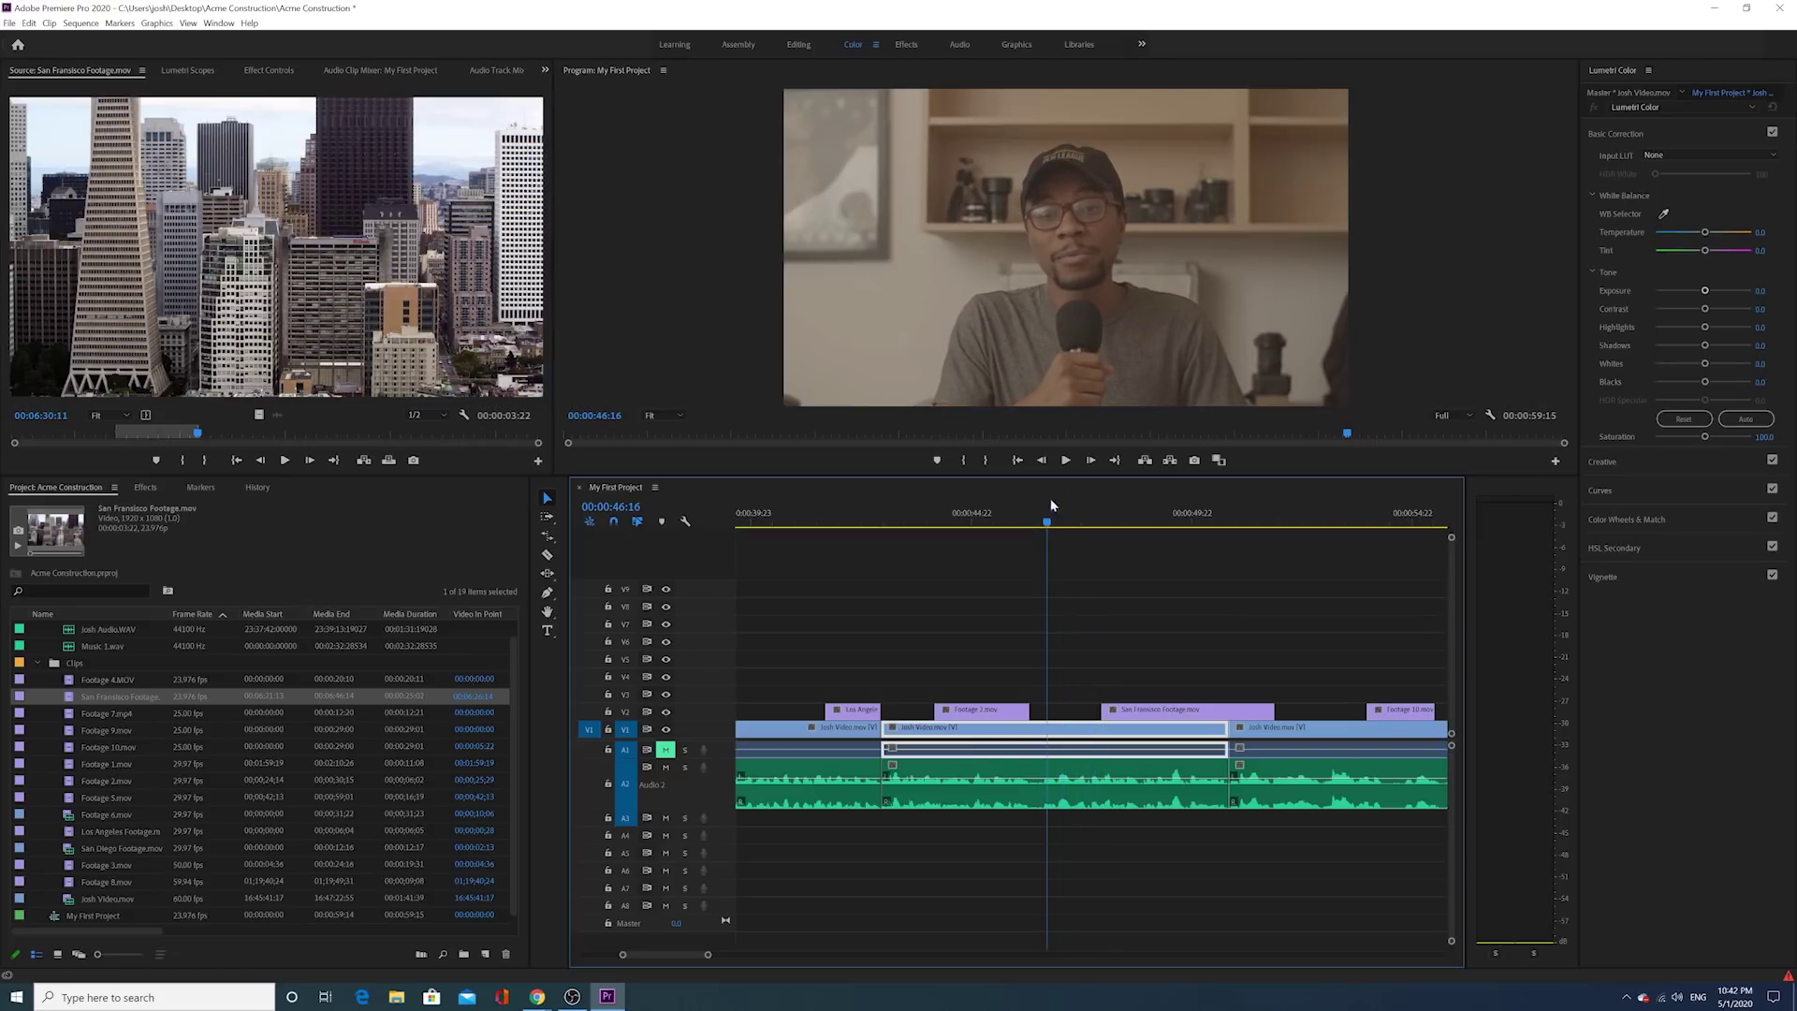
left_click(1065, 460)
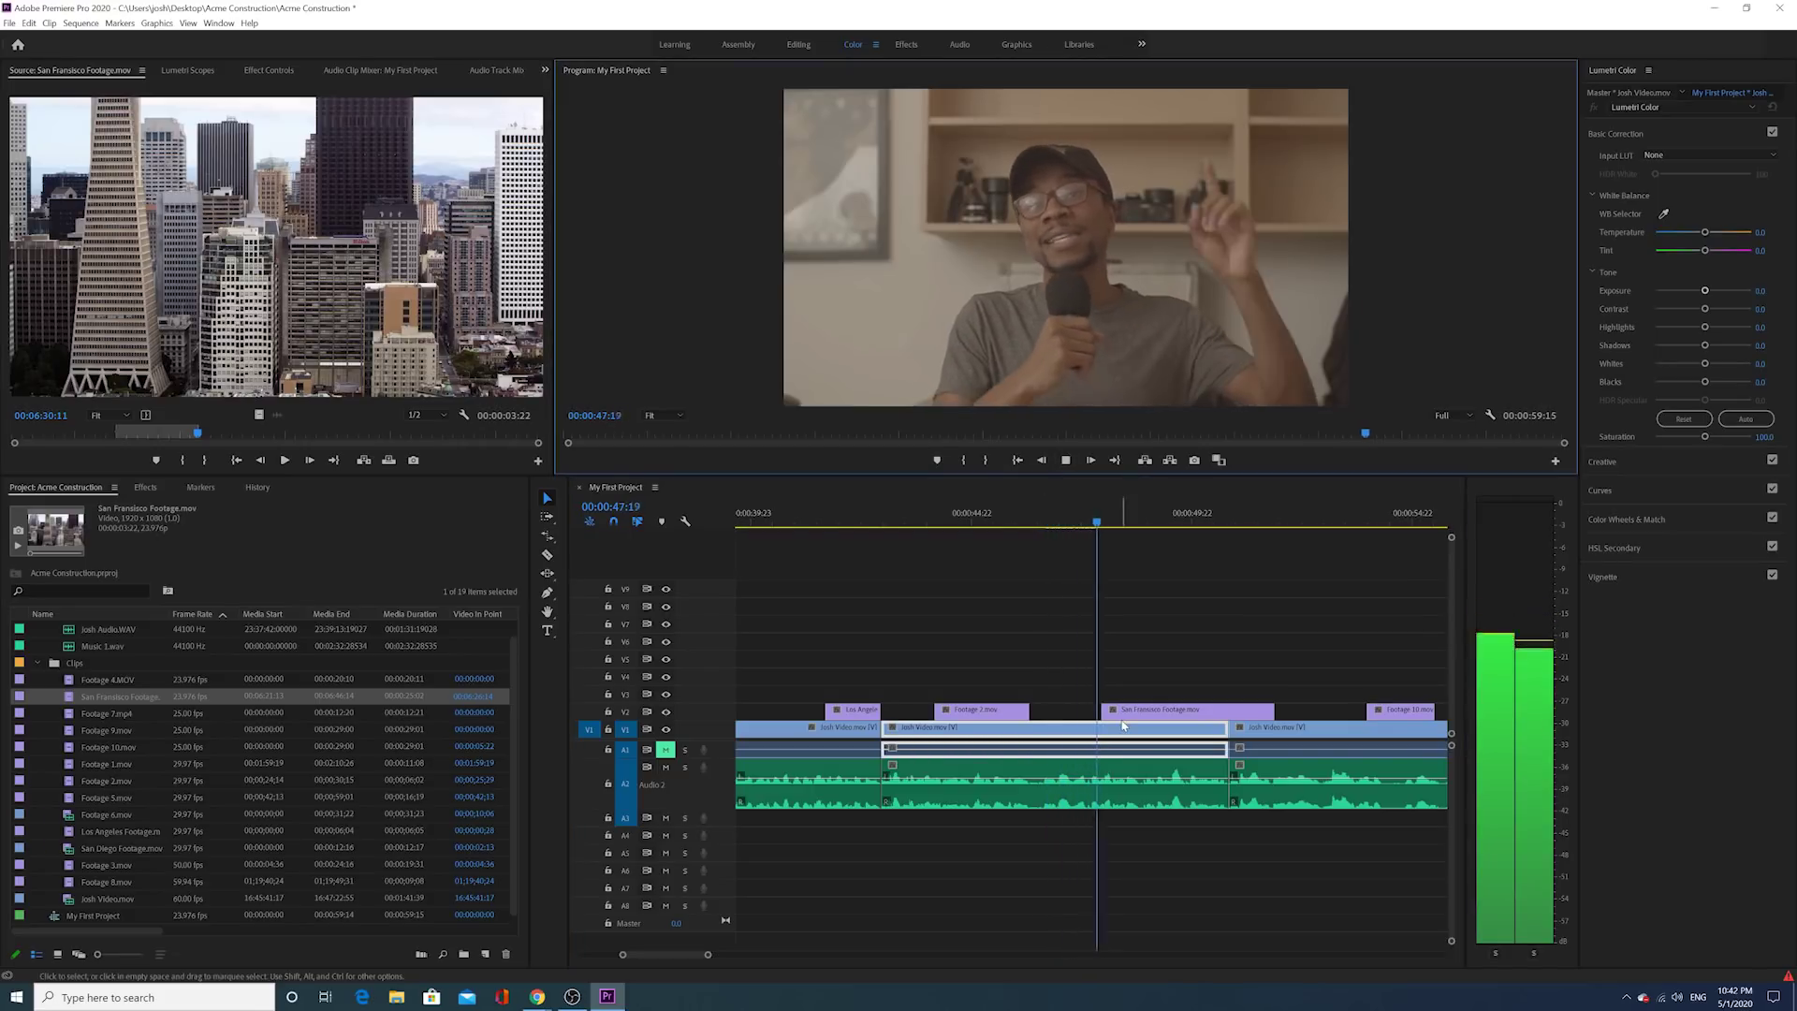
left_click(1065, 460)
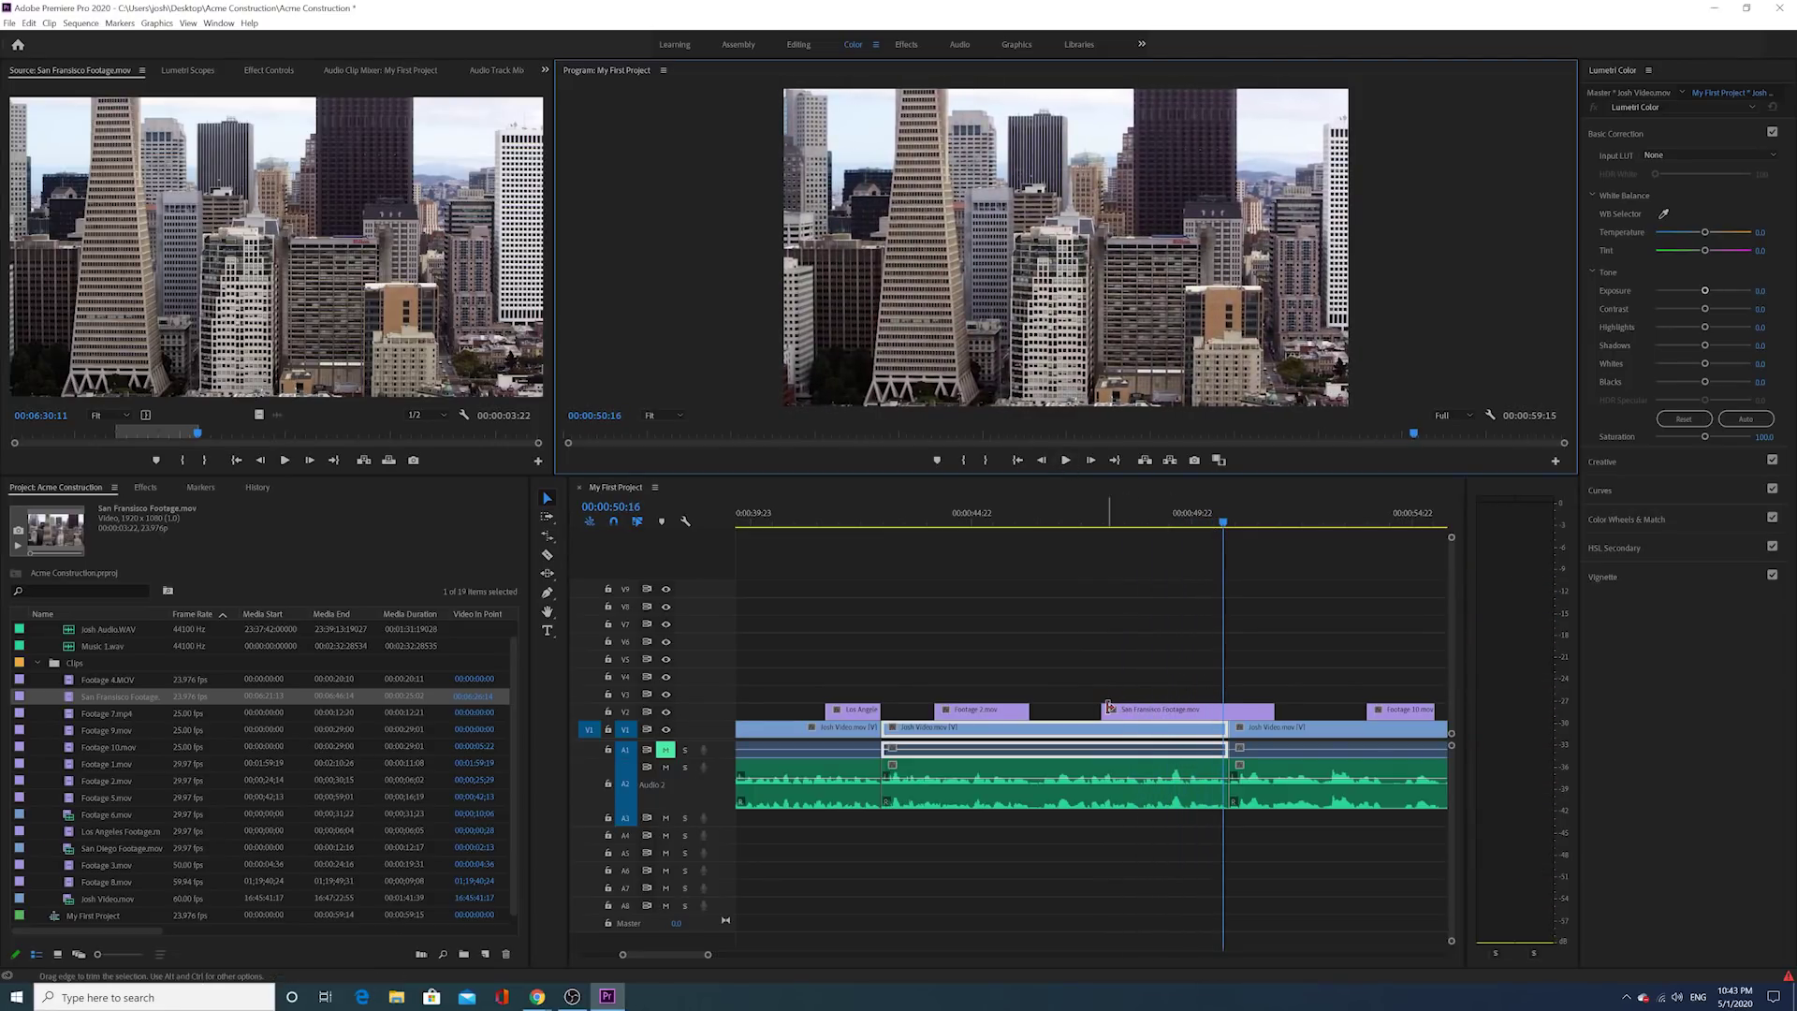
left_click_drag(1272, 710, 1150, 707)
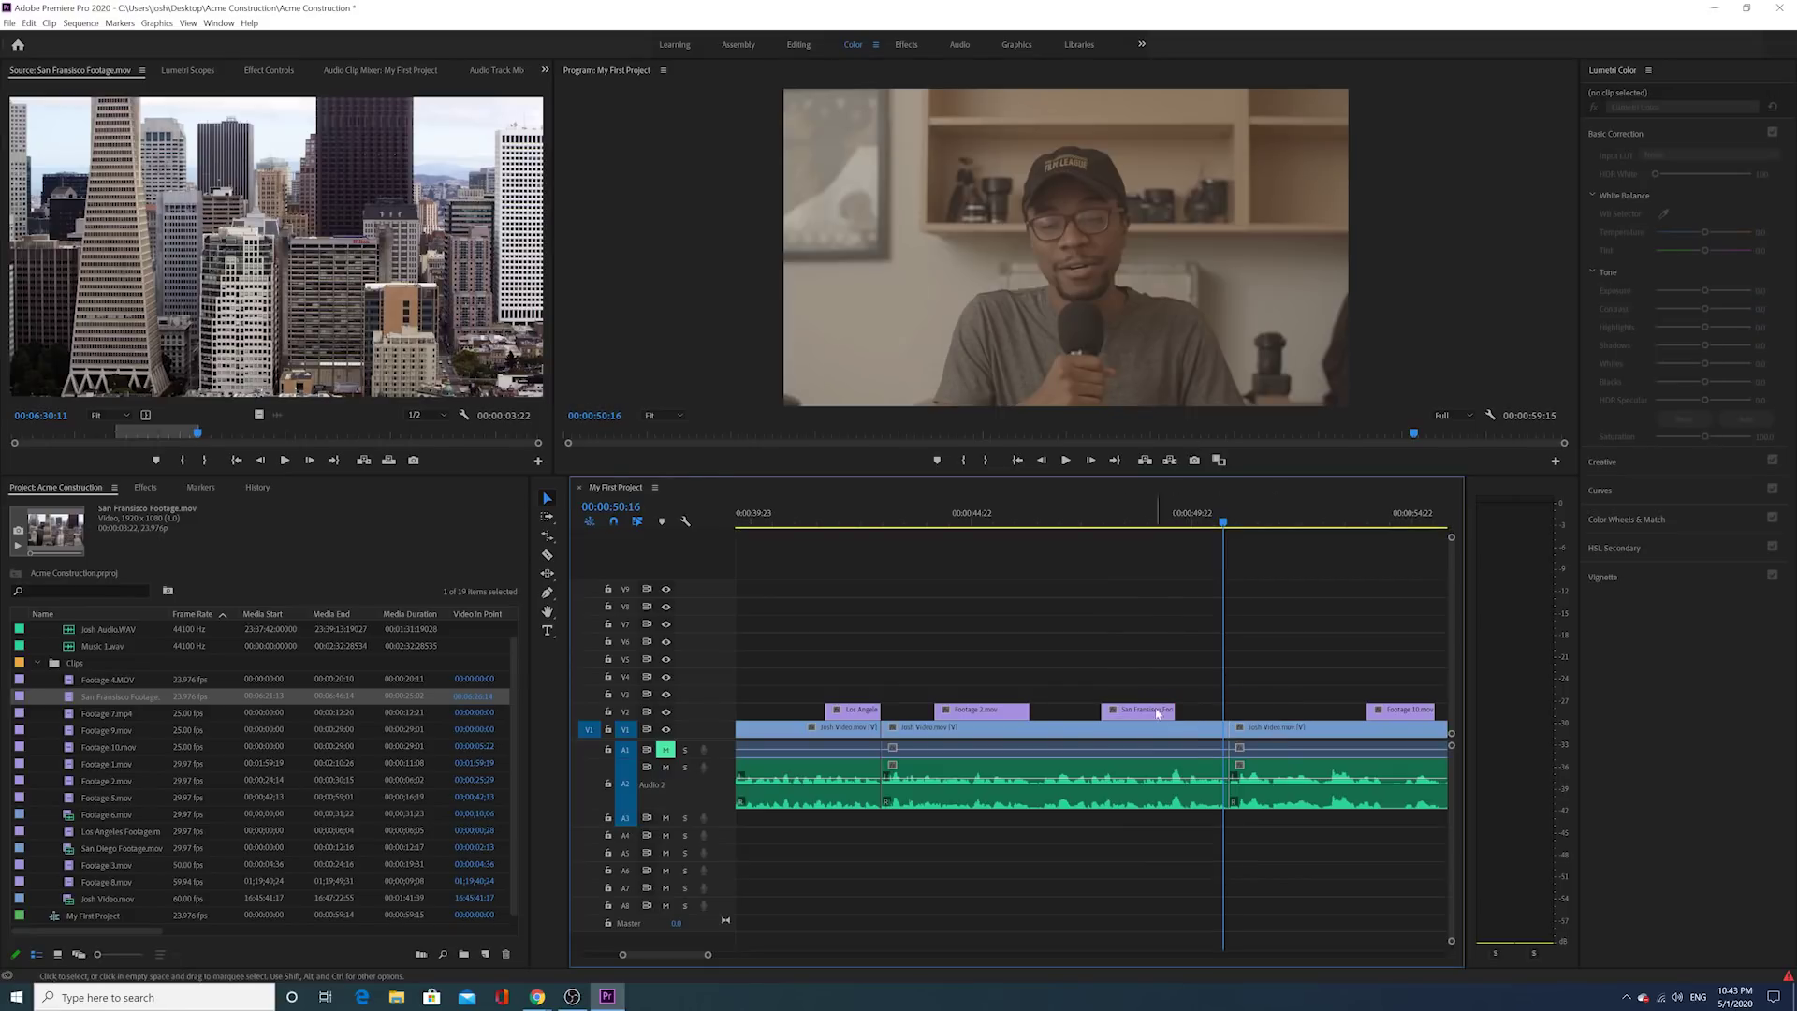
left_click(1084, 728)
left_click(1065, 461)
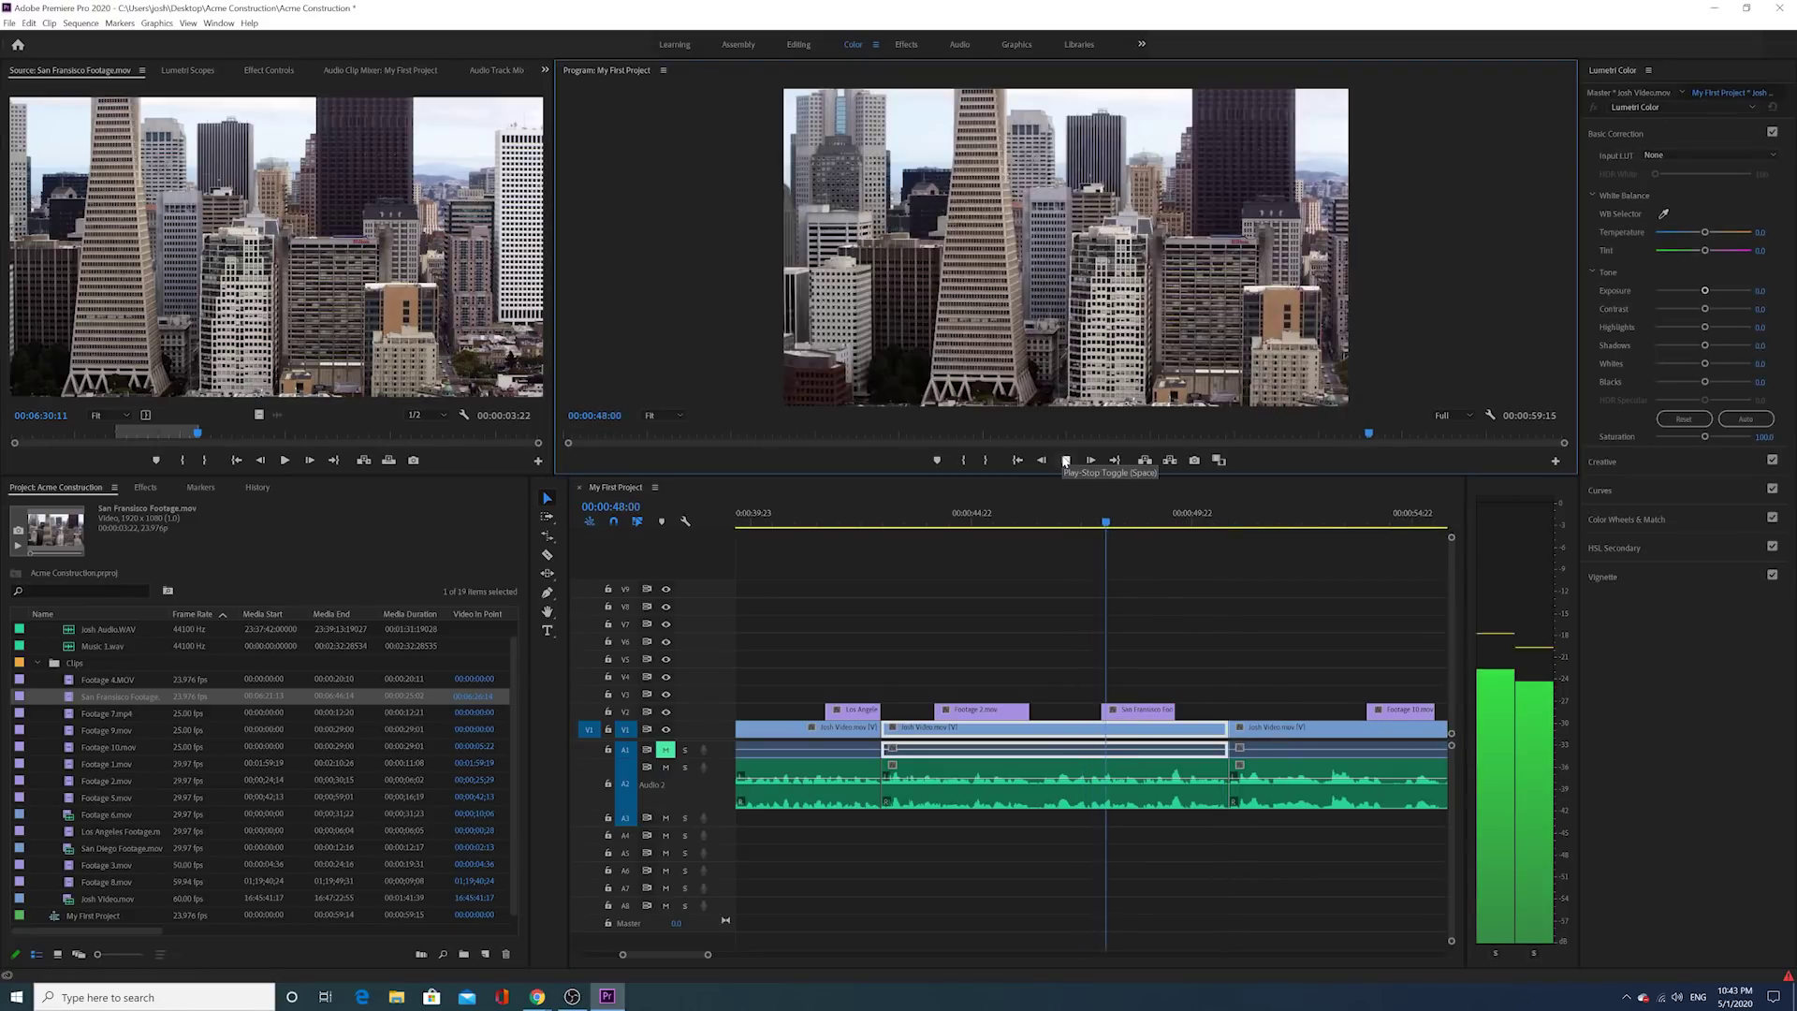
left_click(1065, 460)
left_click(1065, 460)
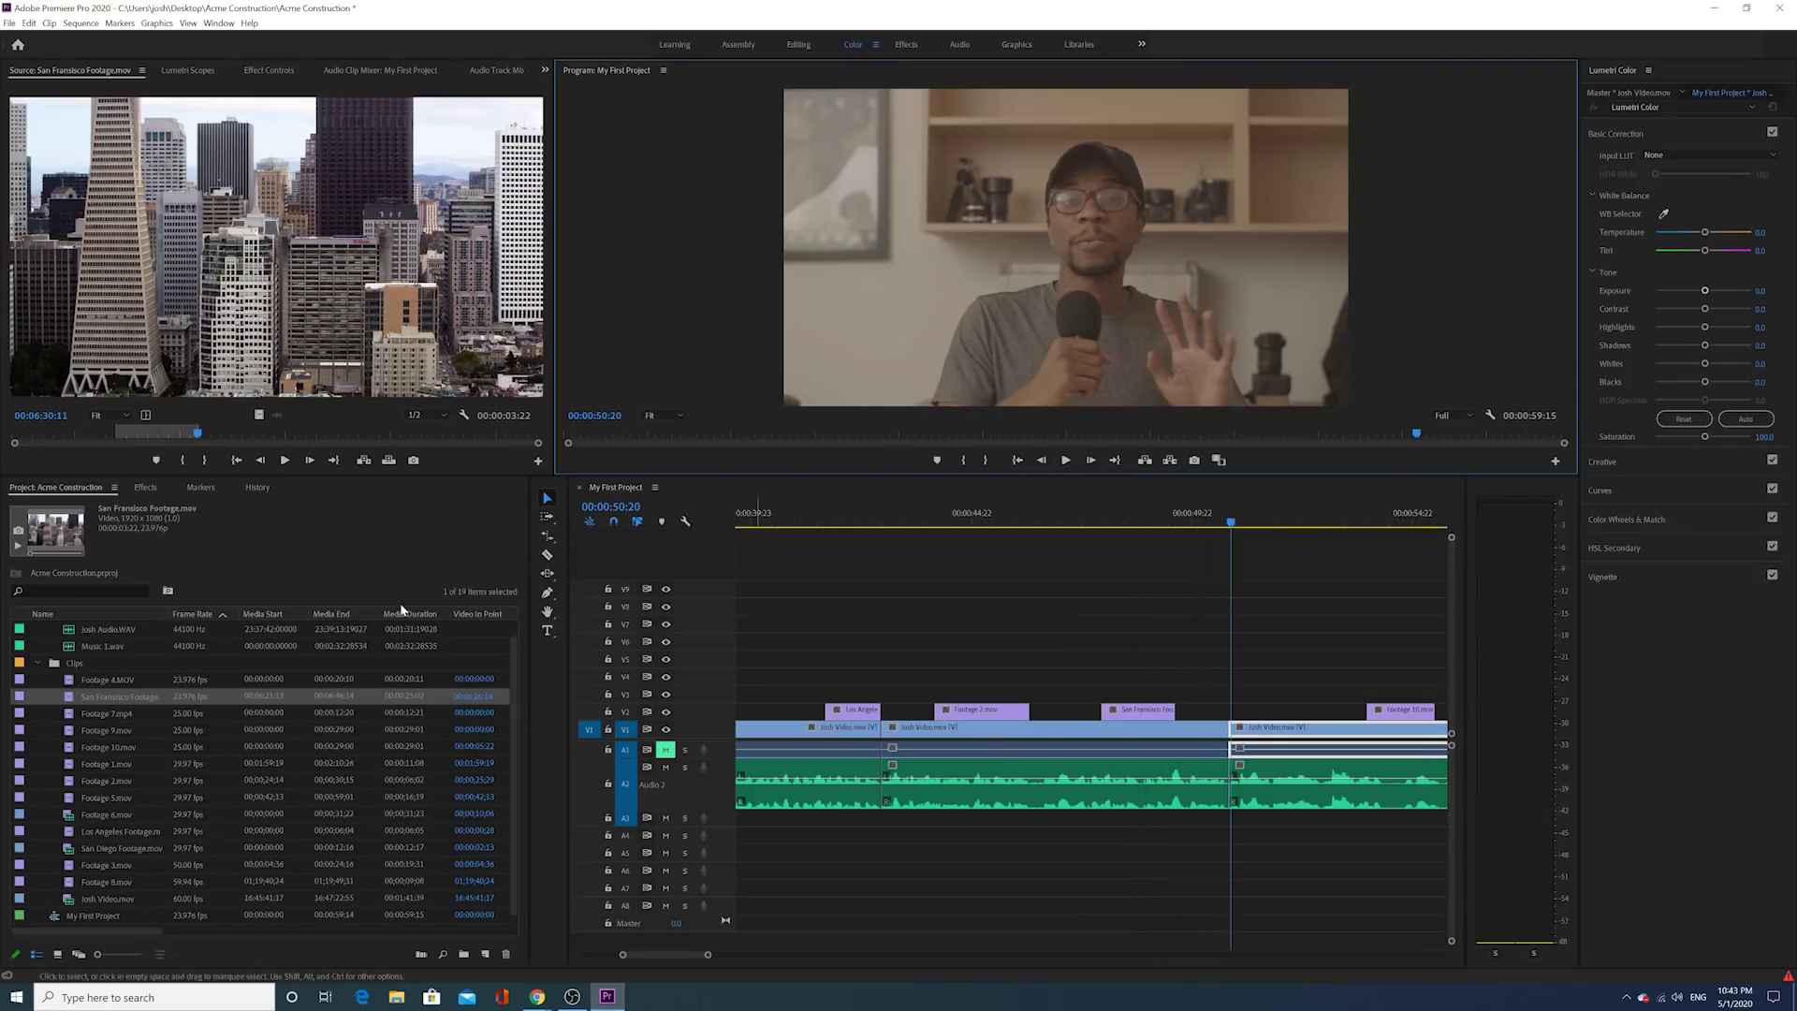
Step: Mark a short skyline range in San Diego Footage.mov and place it on V2 above the talking head
double_click(65, 852)
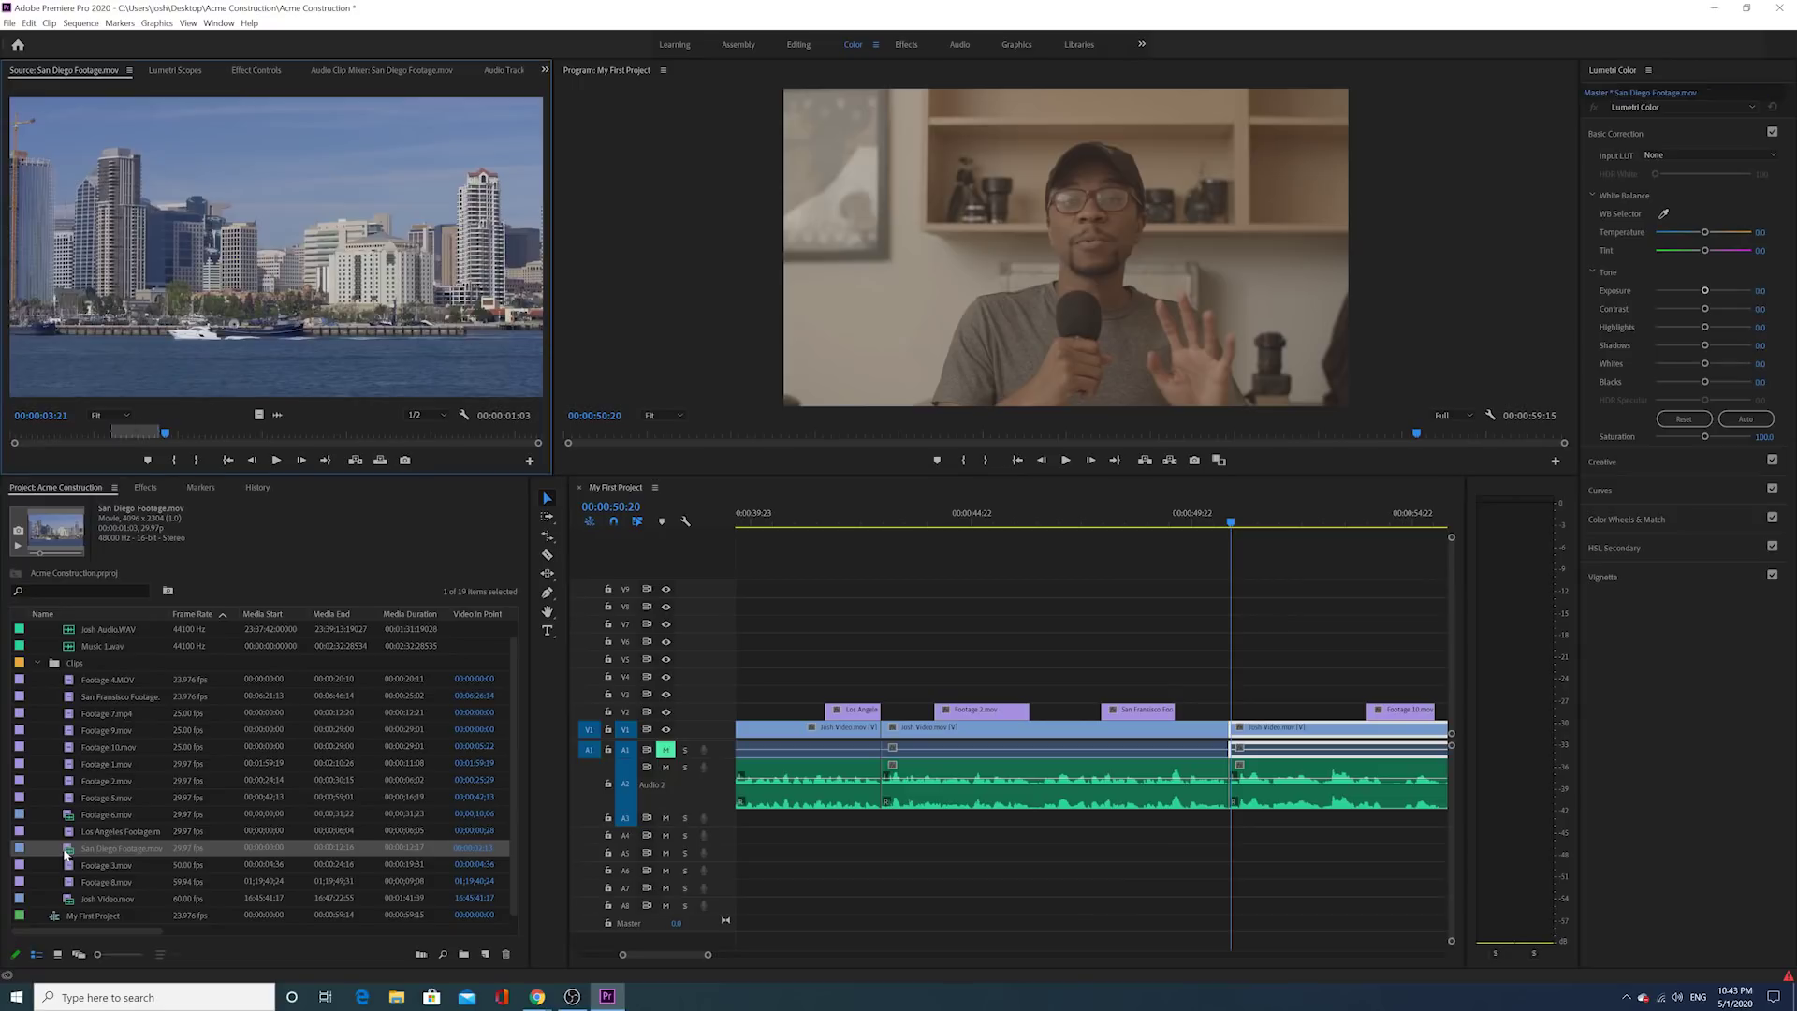
left_click_drag(158, 440, 236, 440)
left_click(174, 460)
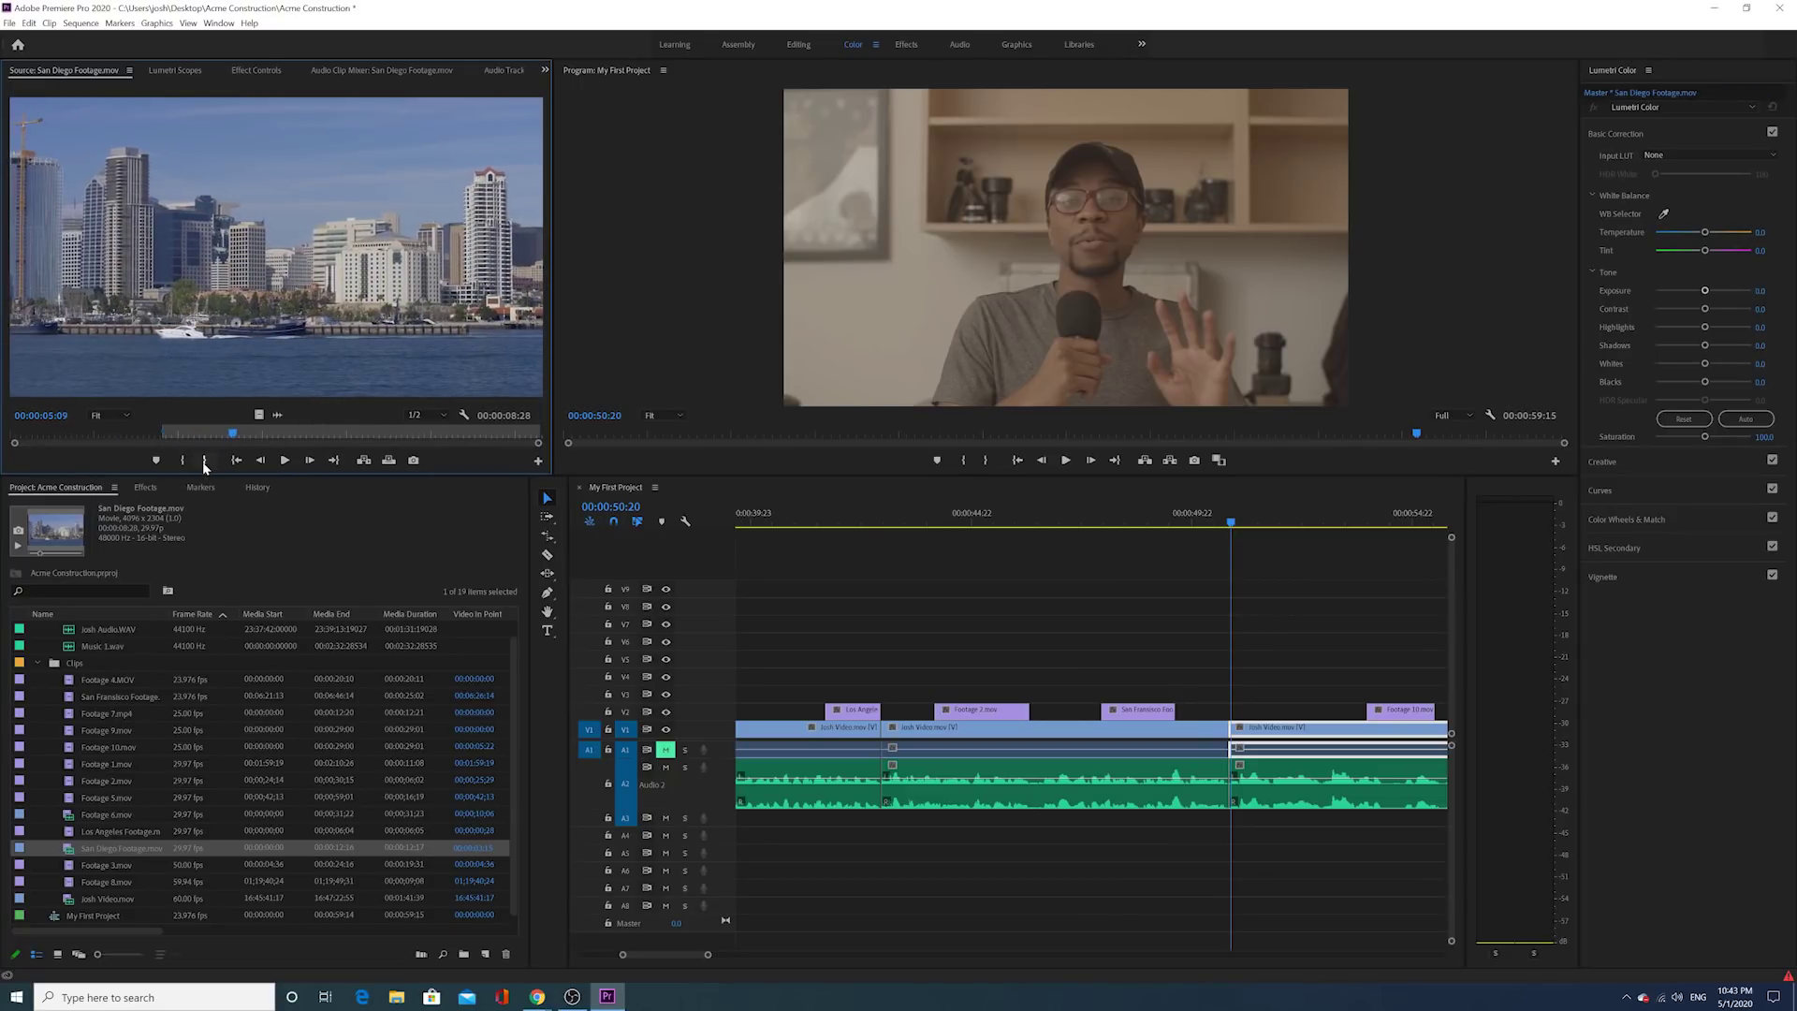
left_click(204, 461)
left_click_drag(259, 418, 1209, 711)
Step: Play the new San Diego cutaway, shorten its end, and review the trim
left_click(1178, 518)
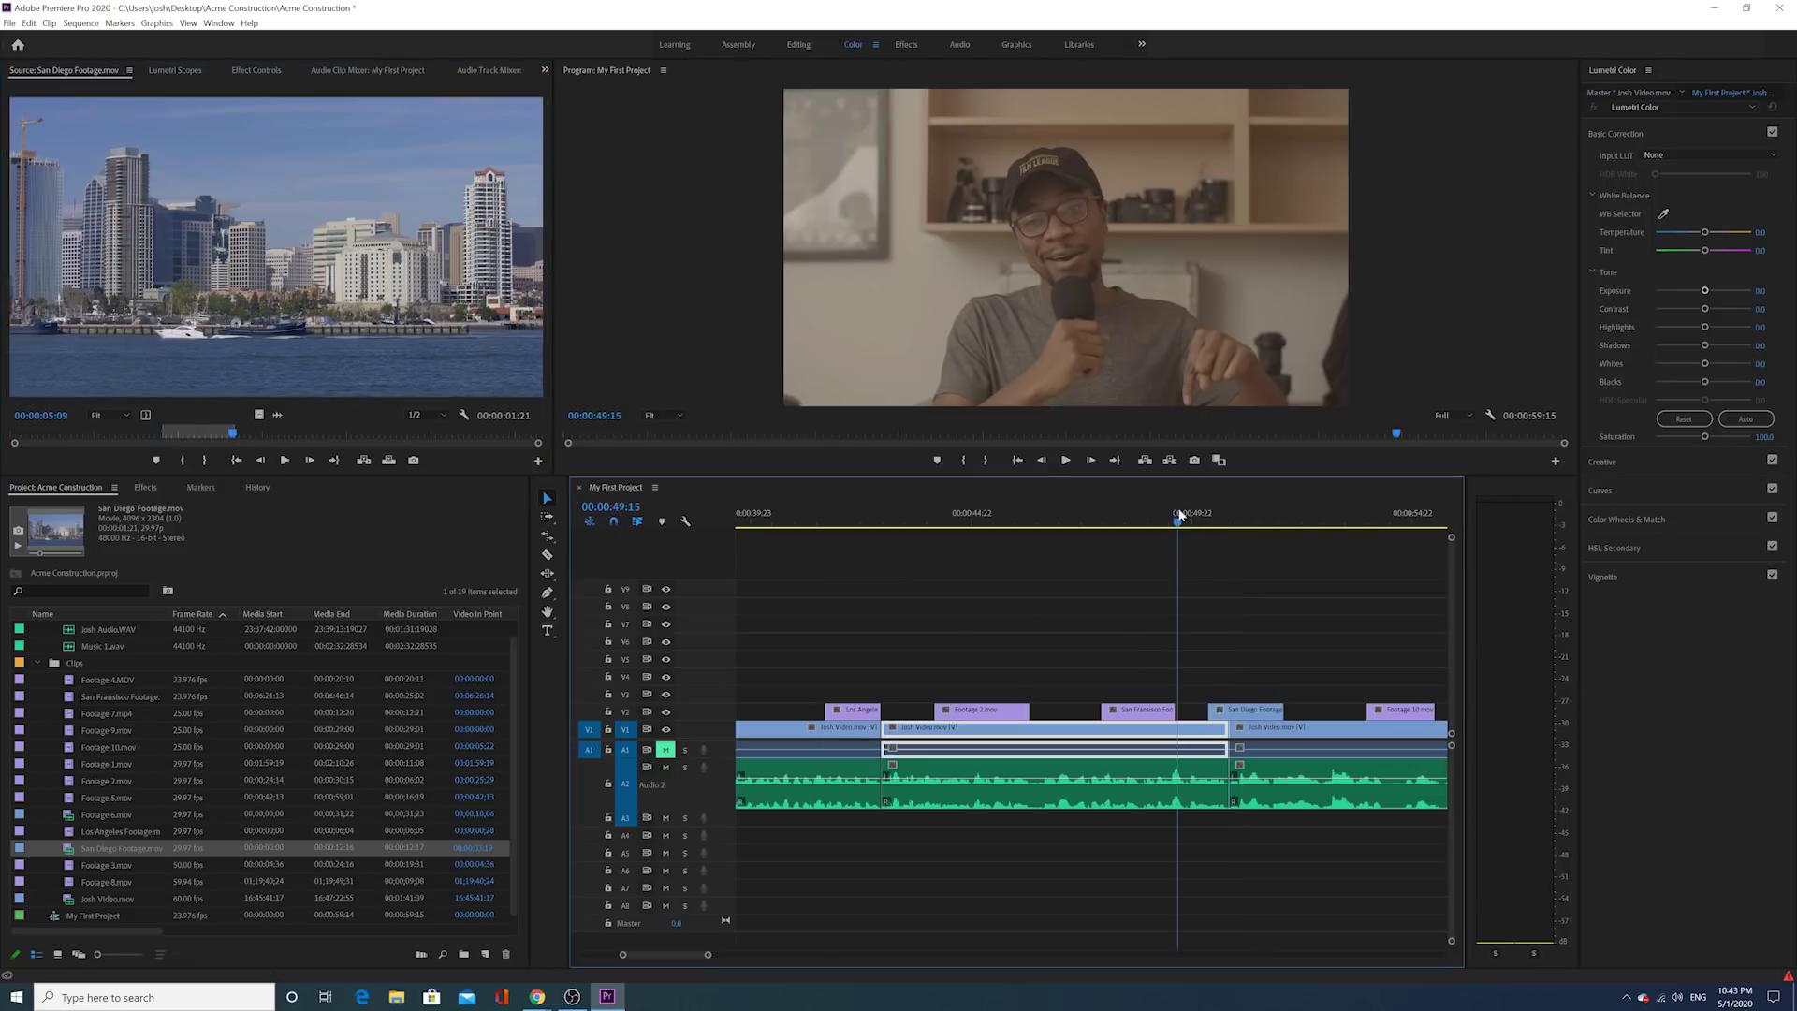
left_click(1066, 461)
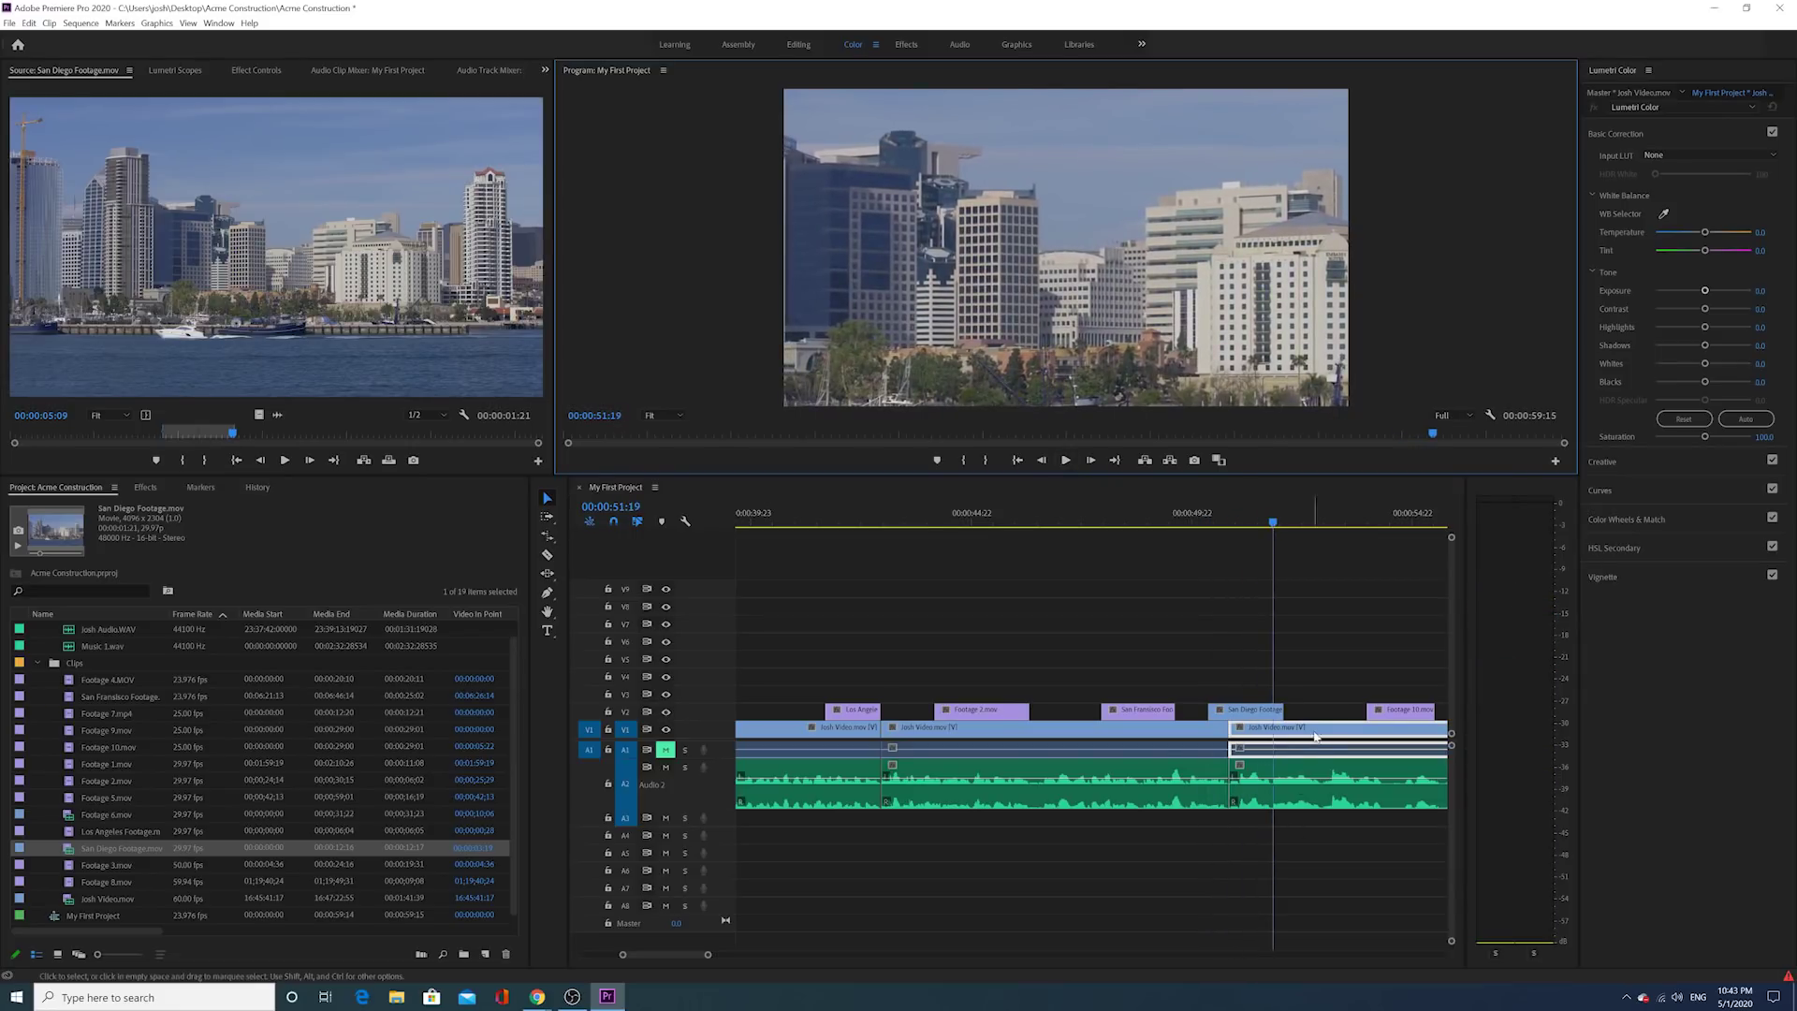
left_click_drag(1282, 710, 1255, 710)
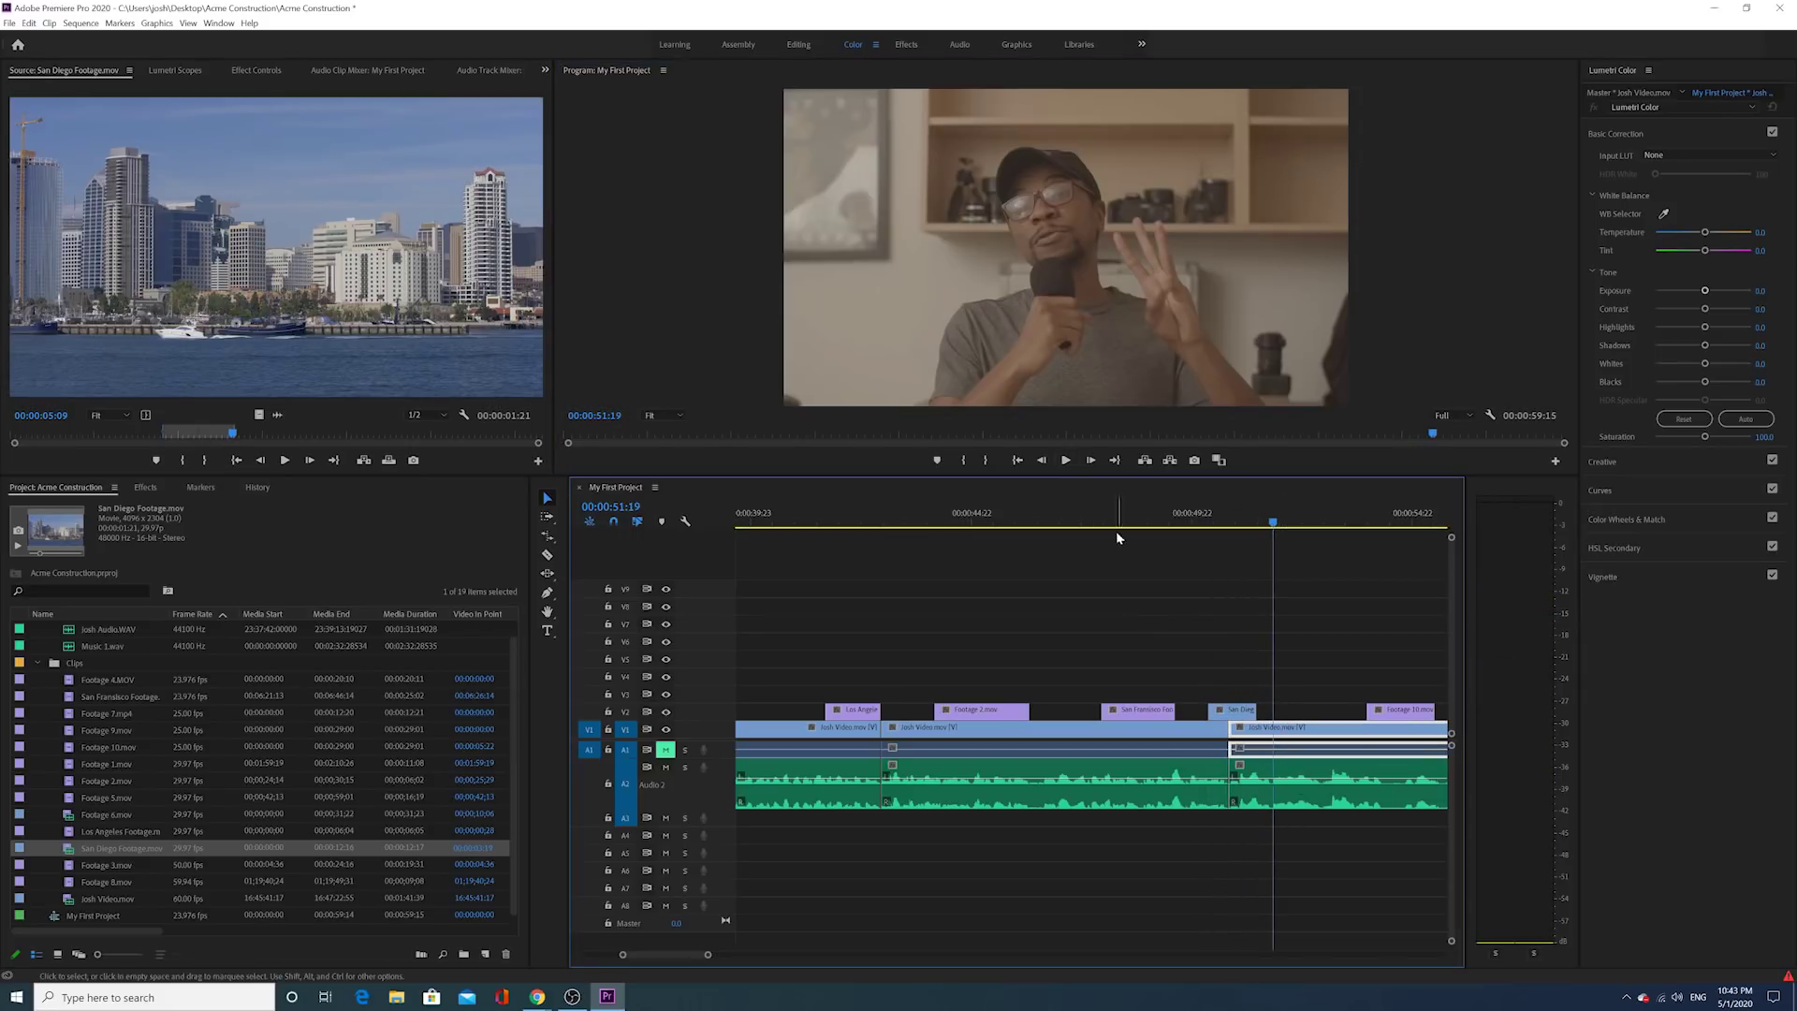
left_click(1065, 459)
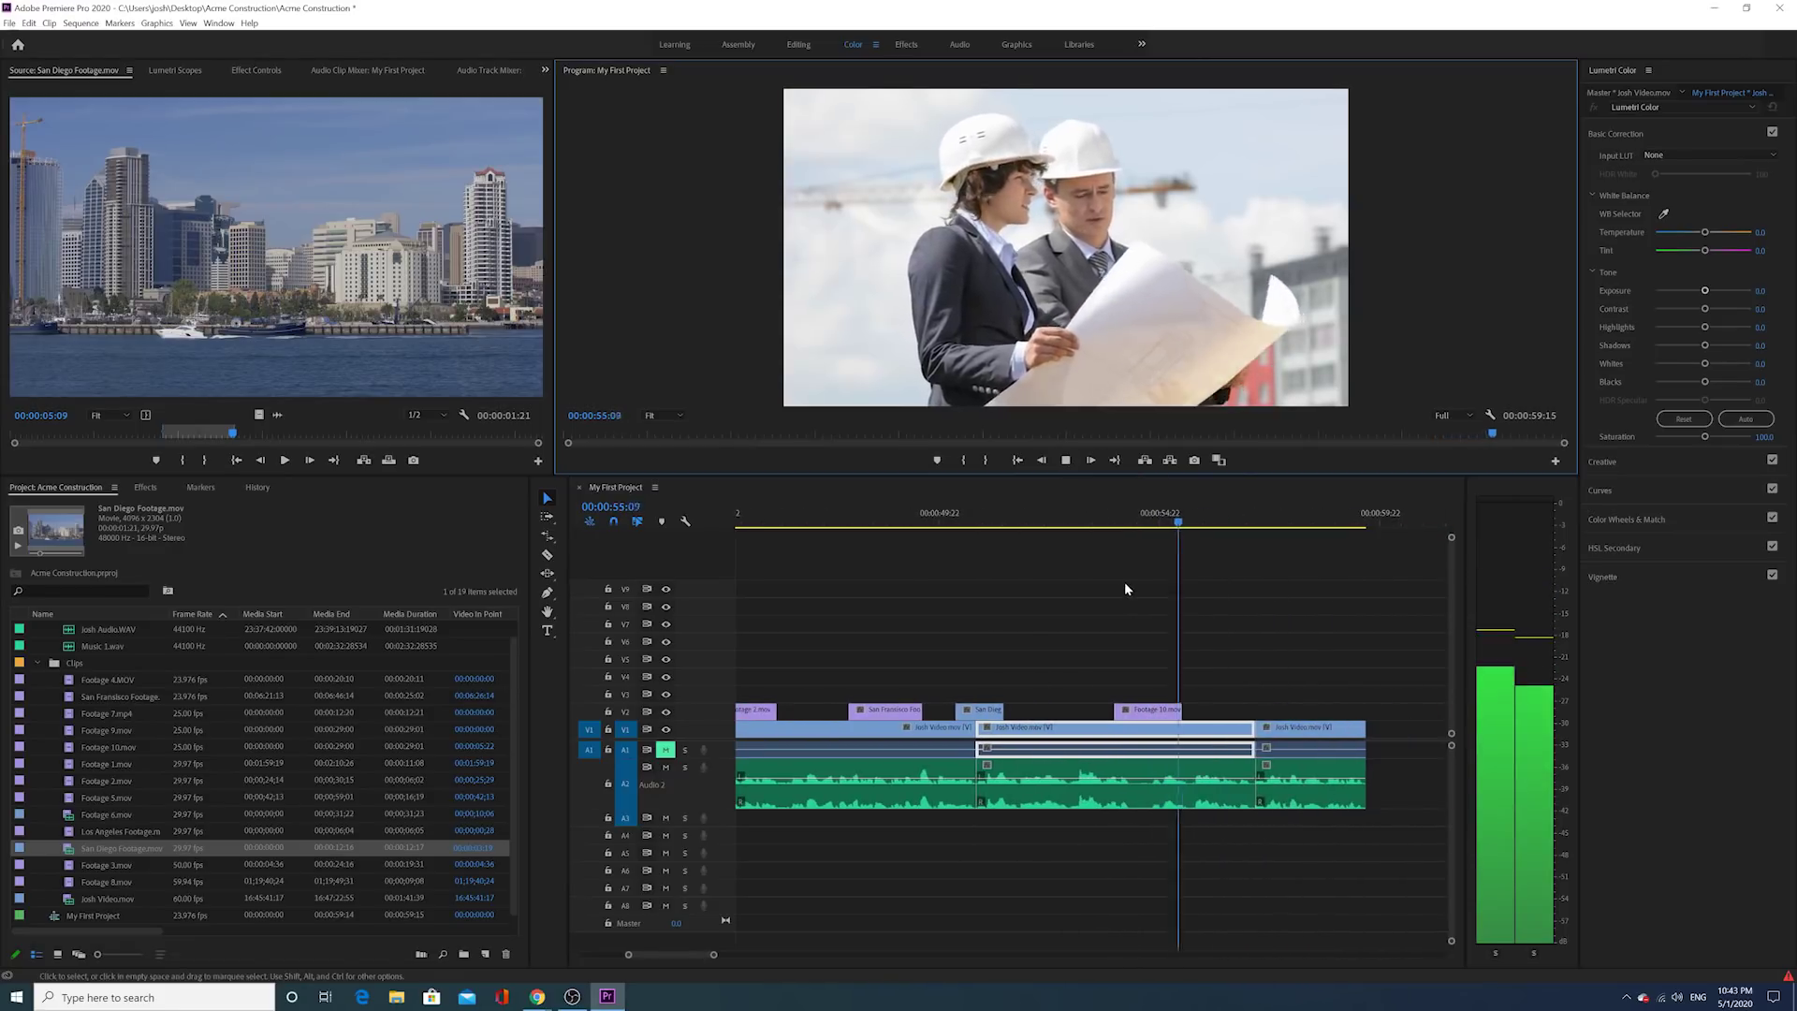
left_click(1064, 460)
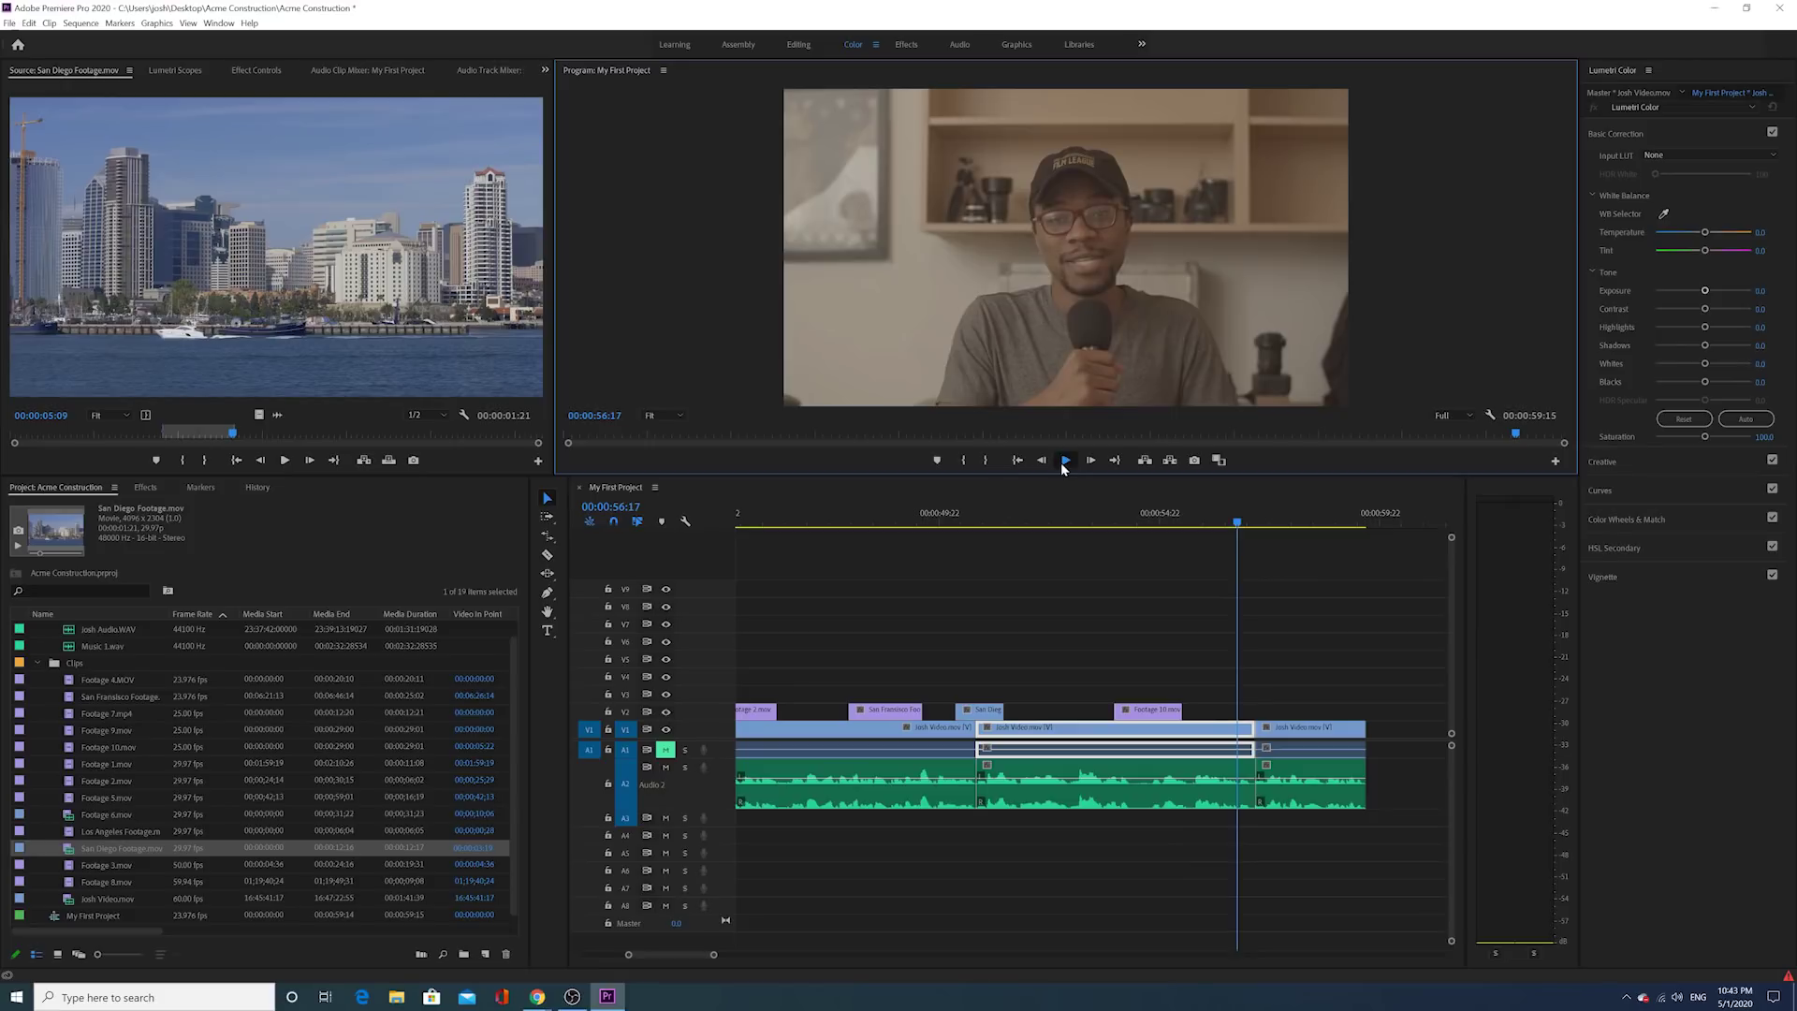
left_click(1065, 460)
left_click(1065, 460)
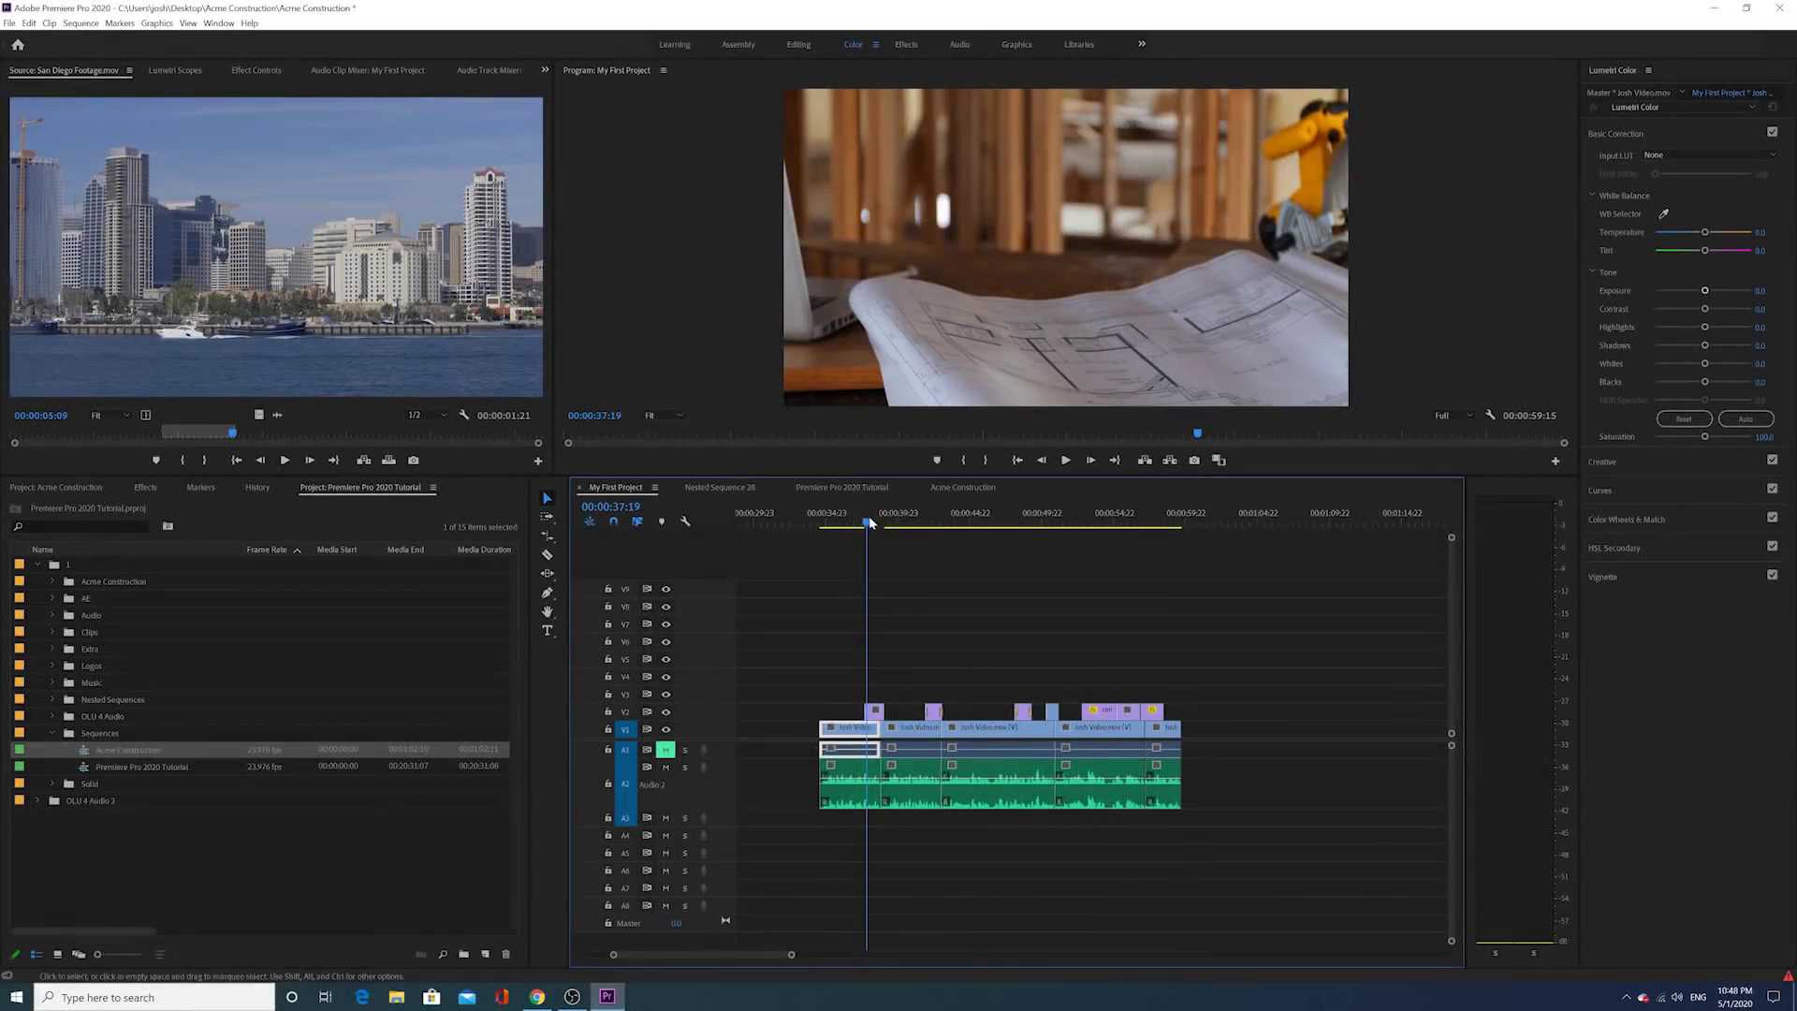
left_click_drag(868, 515, 879, 518)
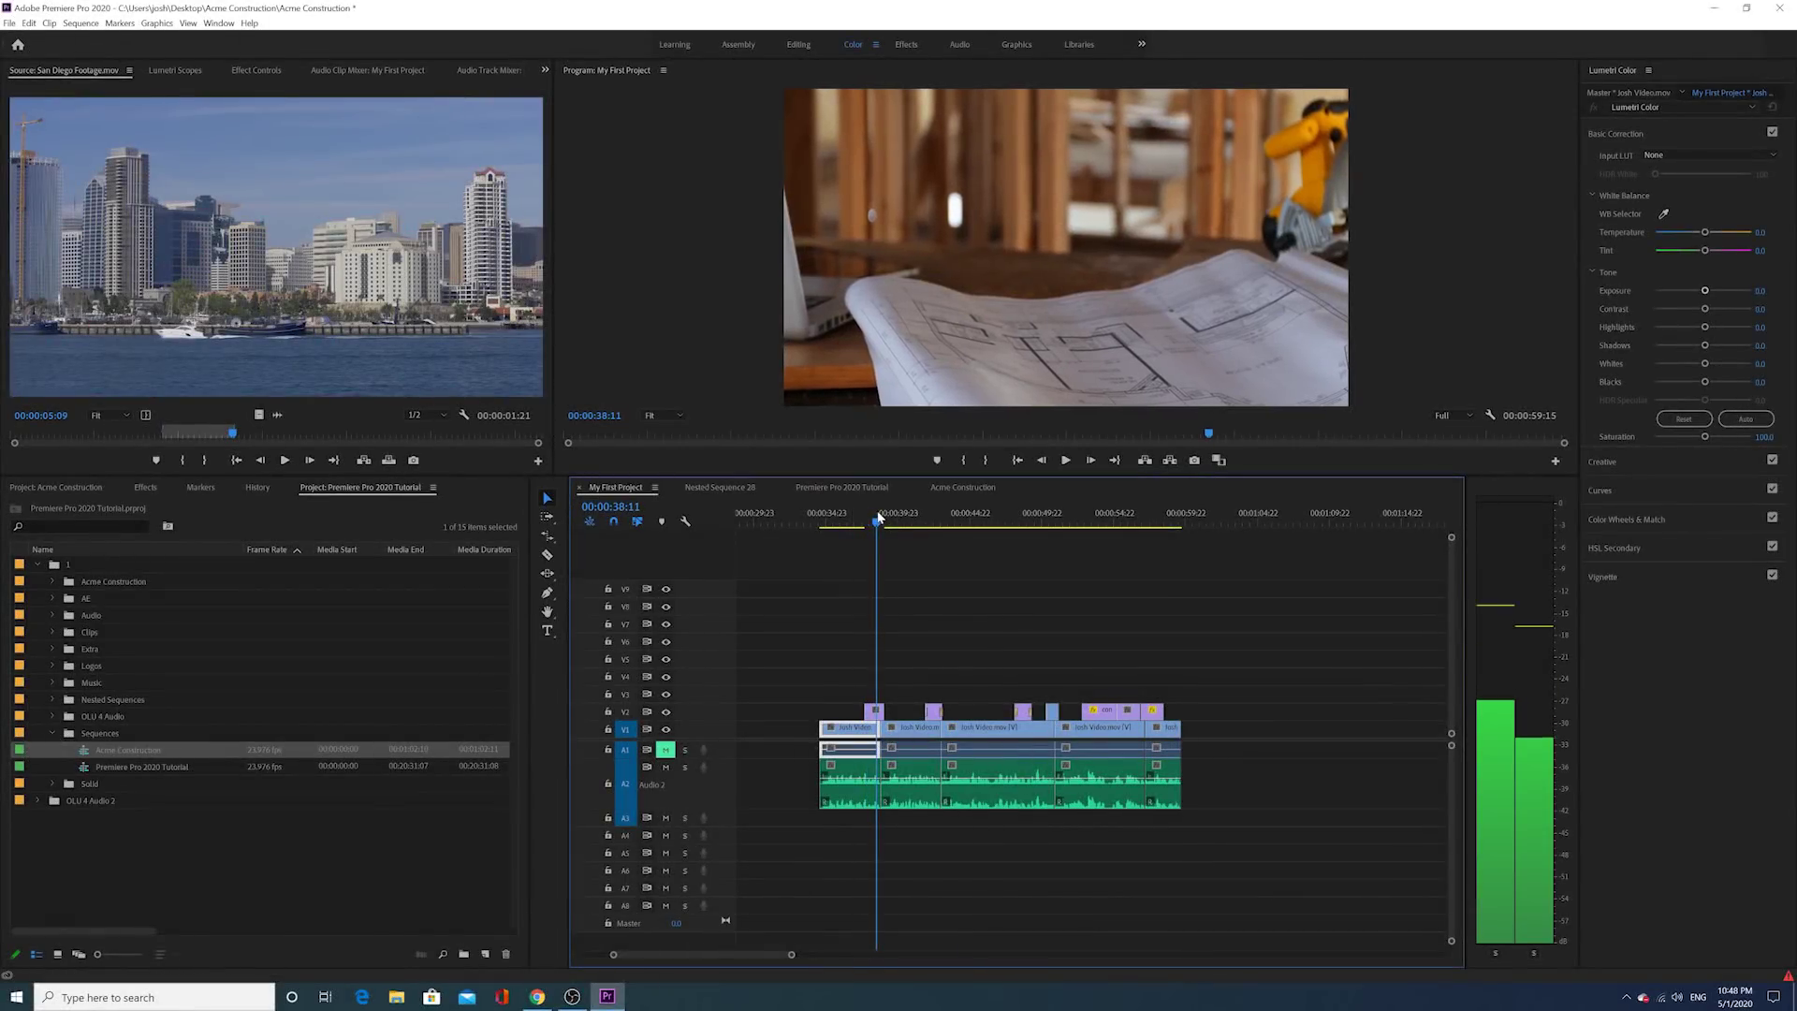
left_click(933, 521)
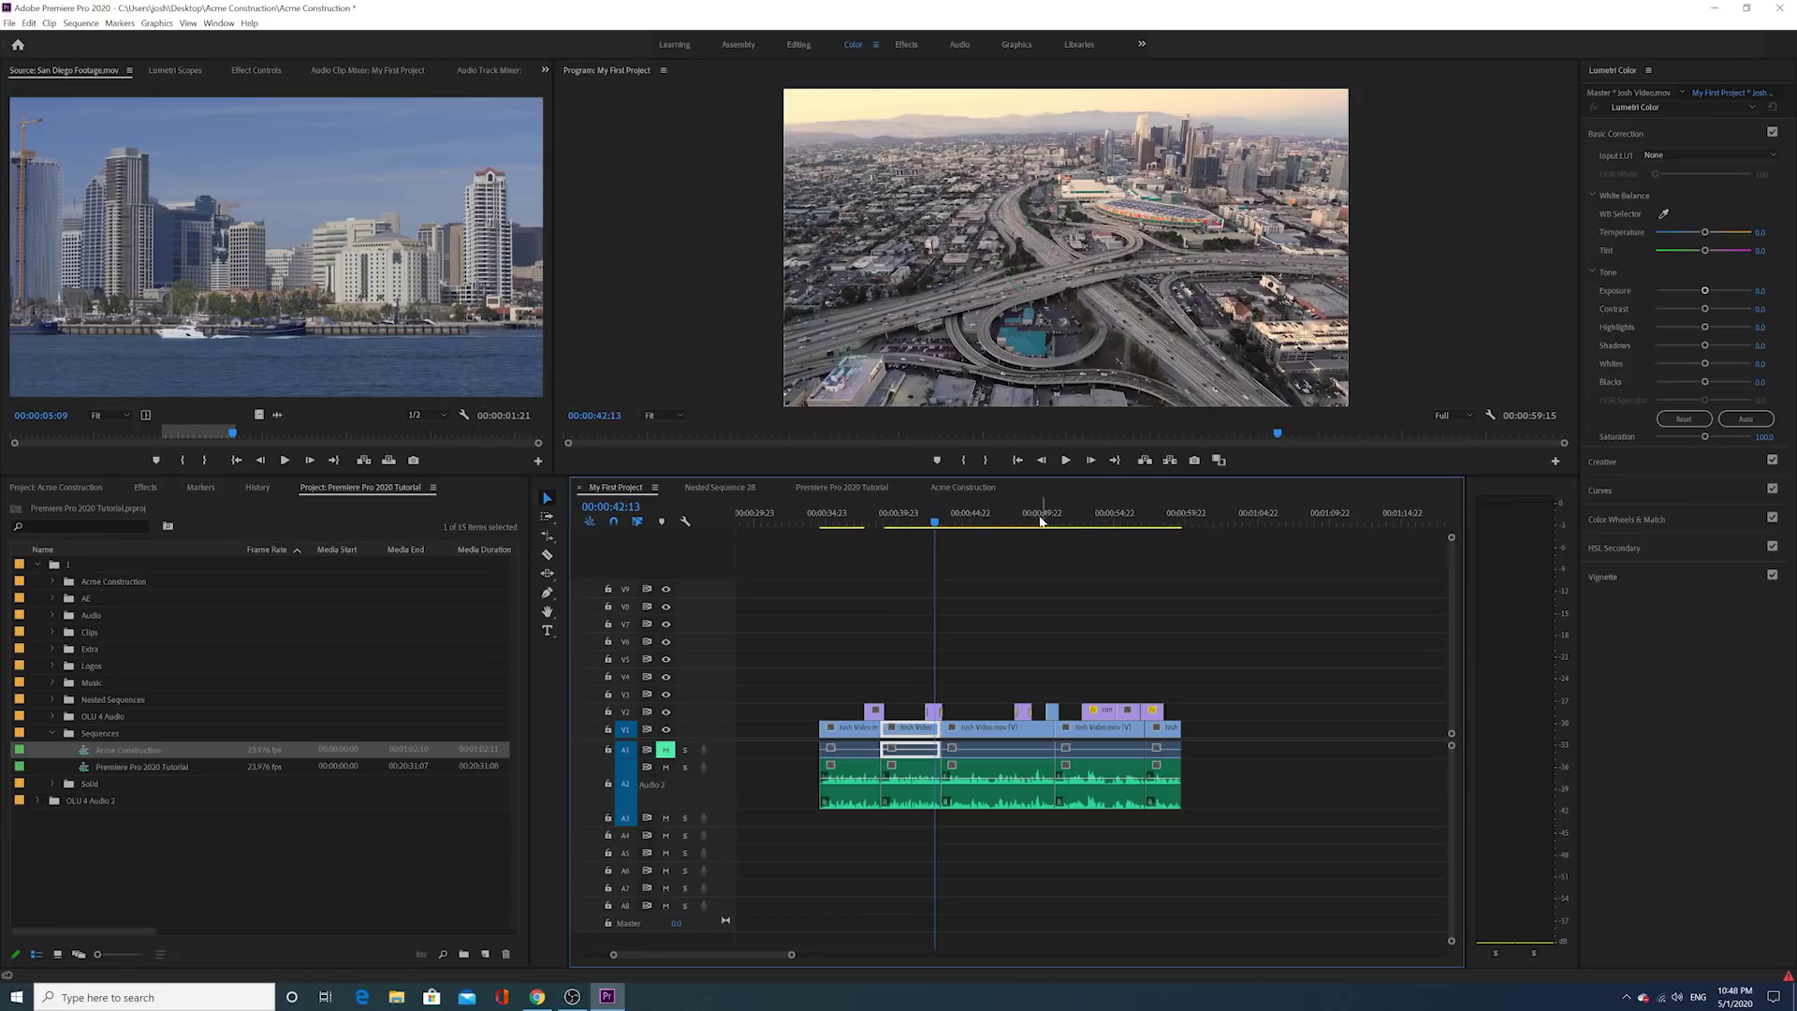
left_click(1044, 516)
left_click_drag(1046, 518, 1126, 505)
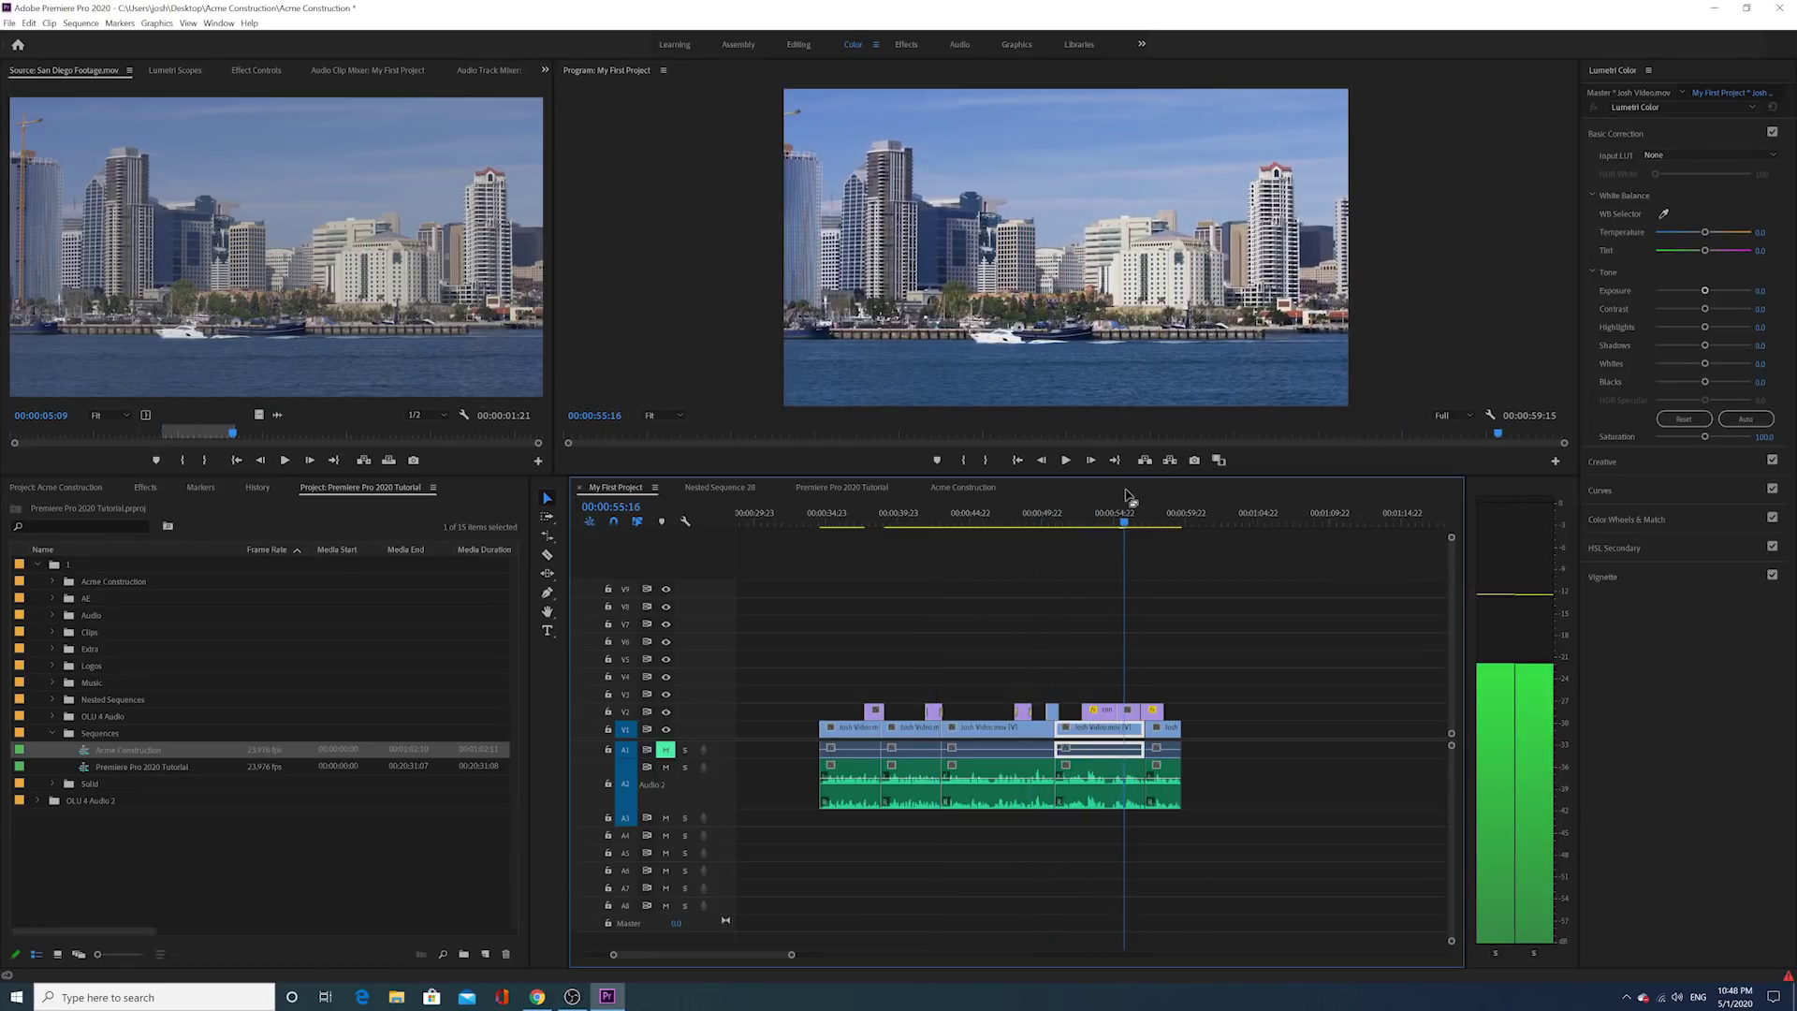
left_click(856, 514)
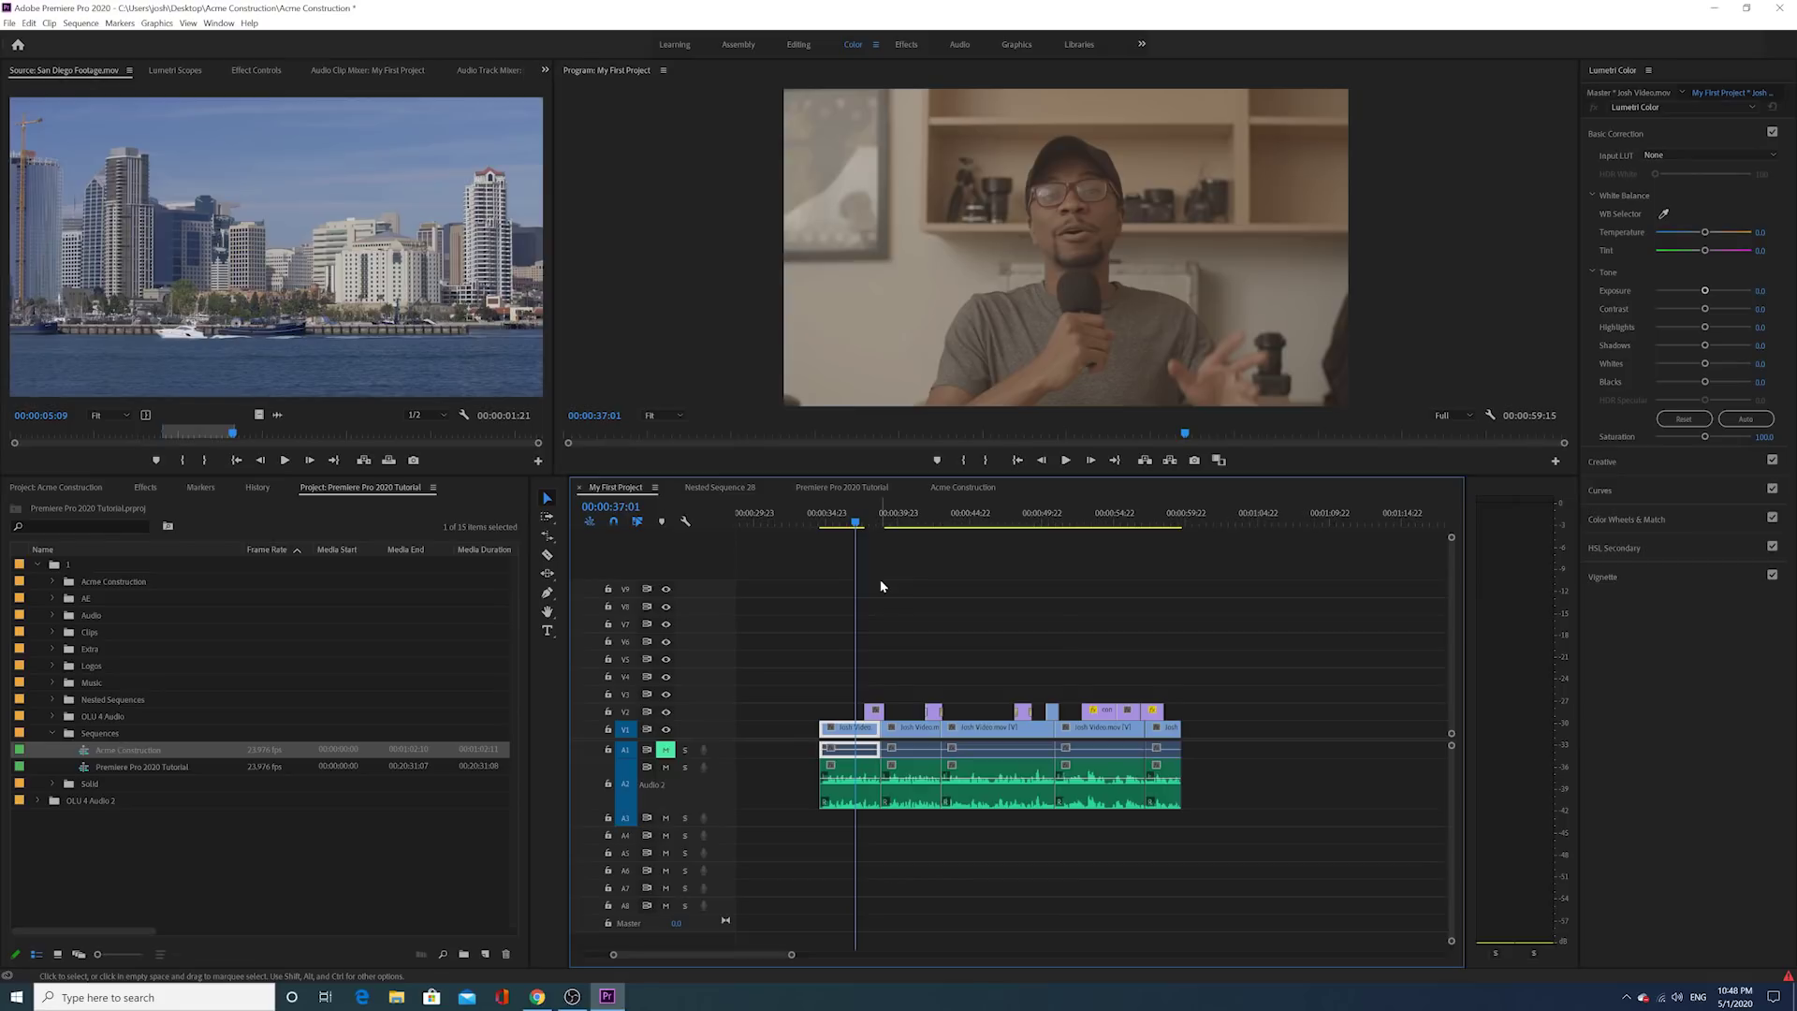
left_click_drag(863, 520, 1157, 522)
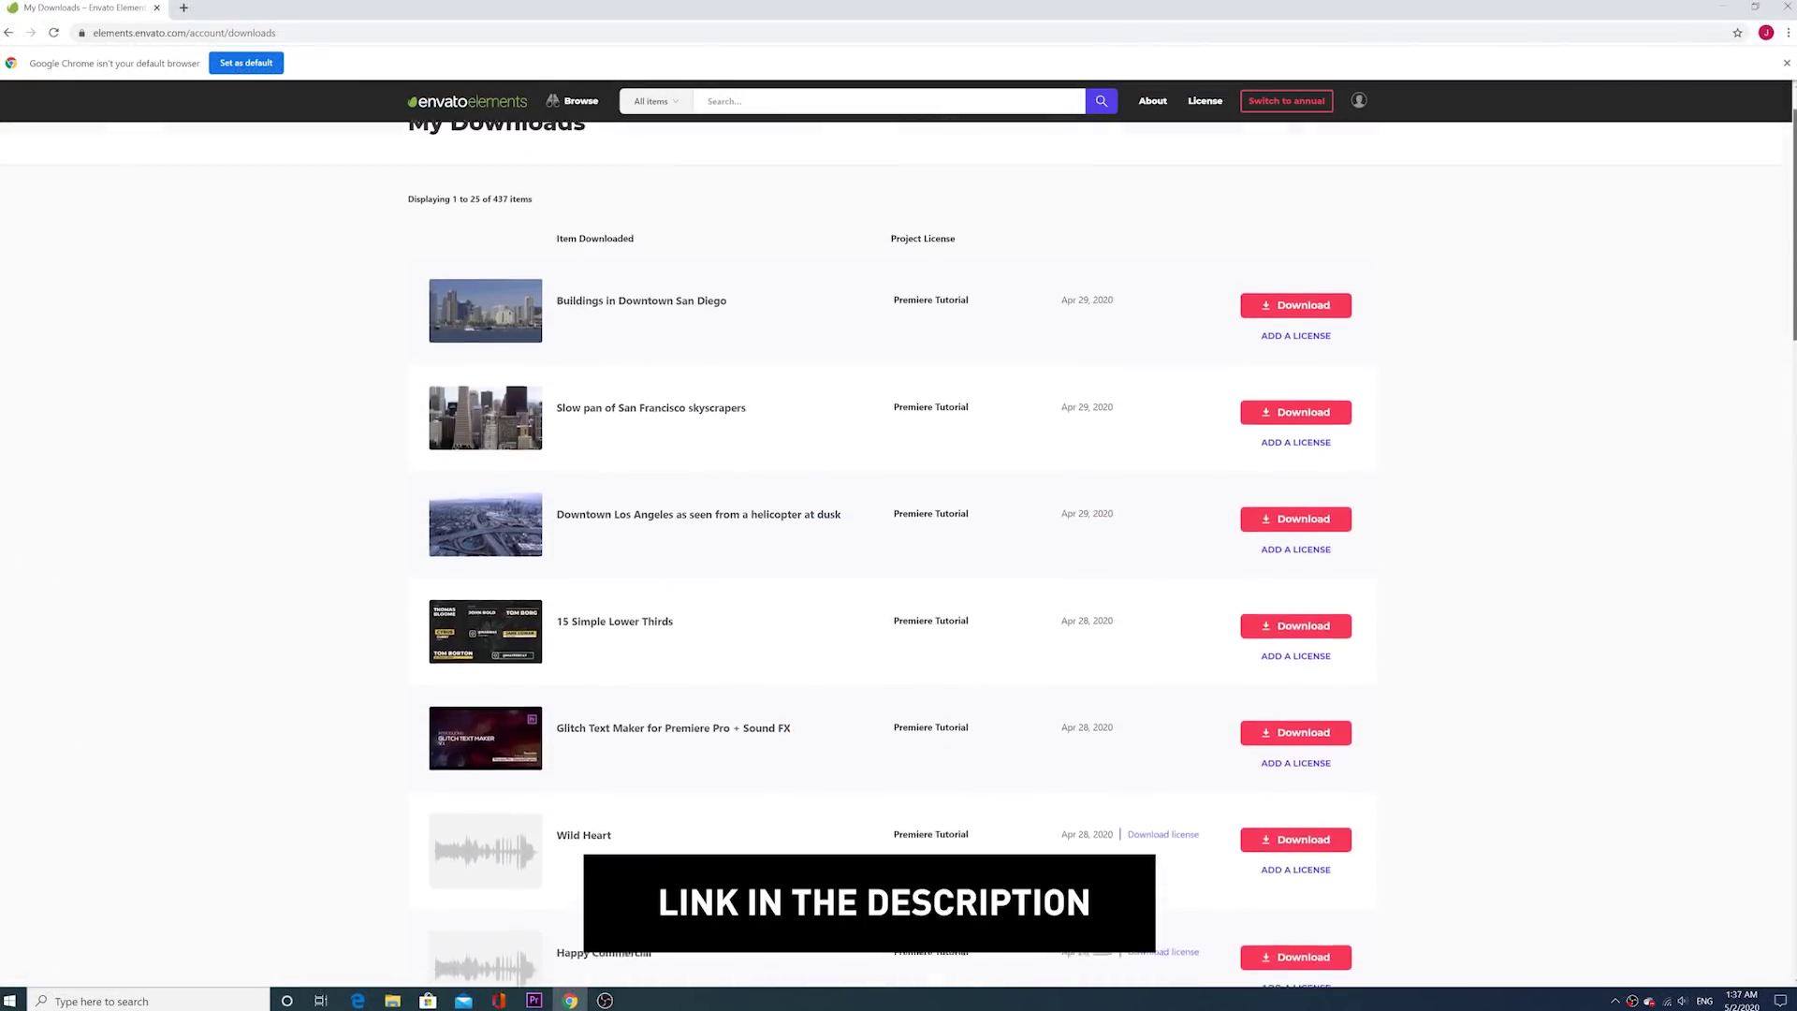
Step: Open the Buildings in Downtown San Diego item page, then return to the sequence at about 35 seconds
scroll(968, 280, "up", 1)
left_click(682, 372)
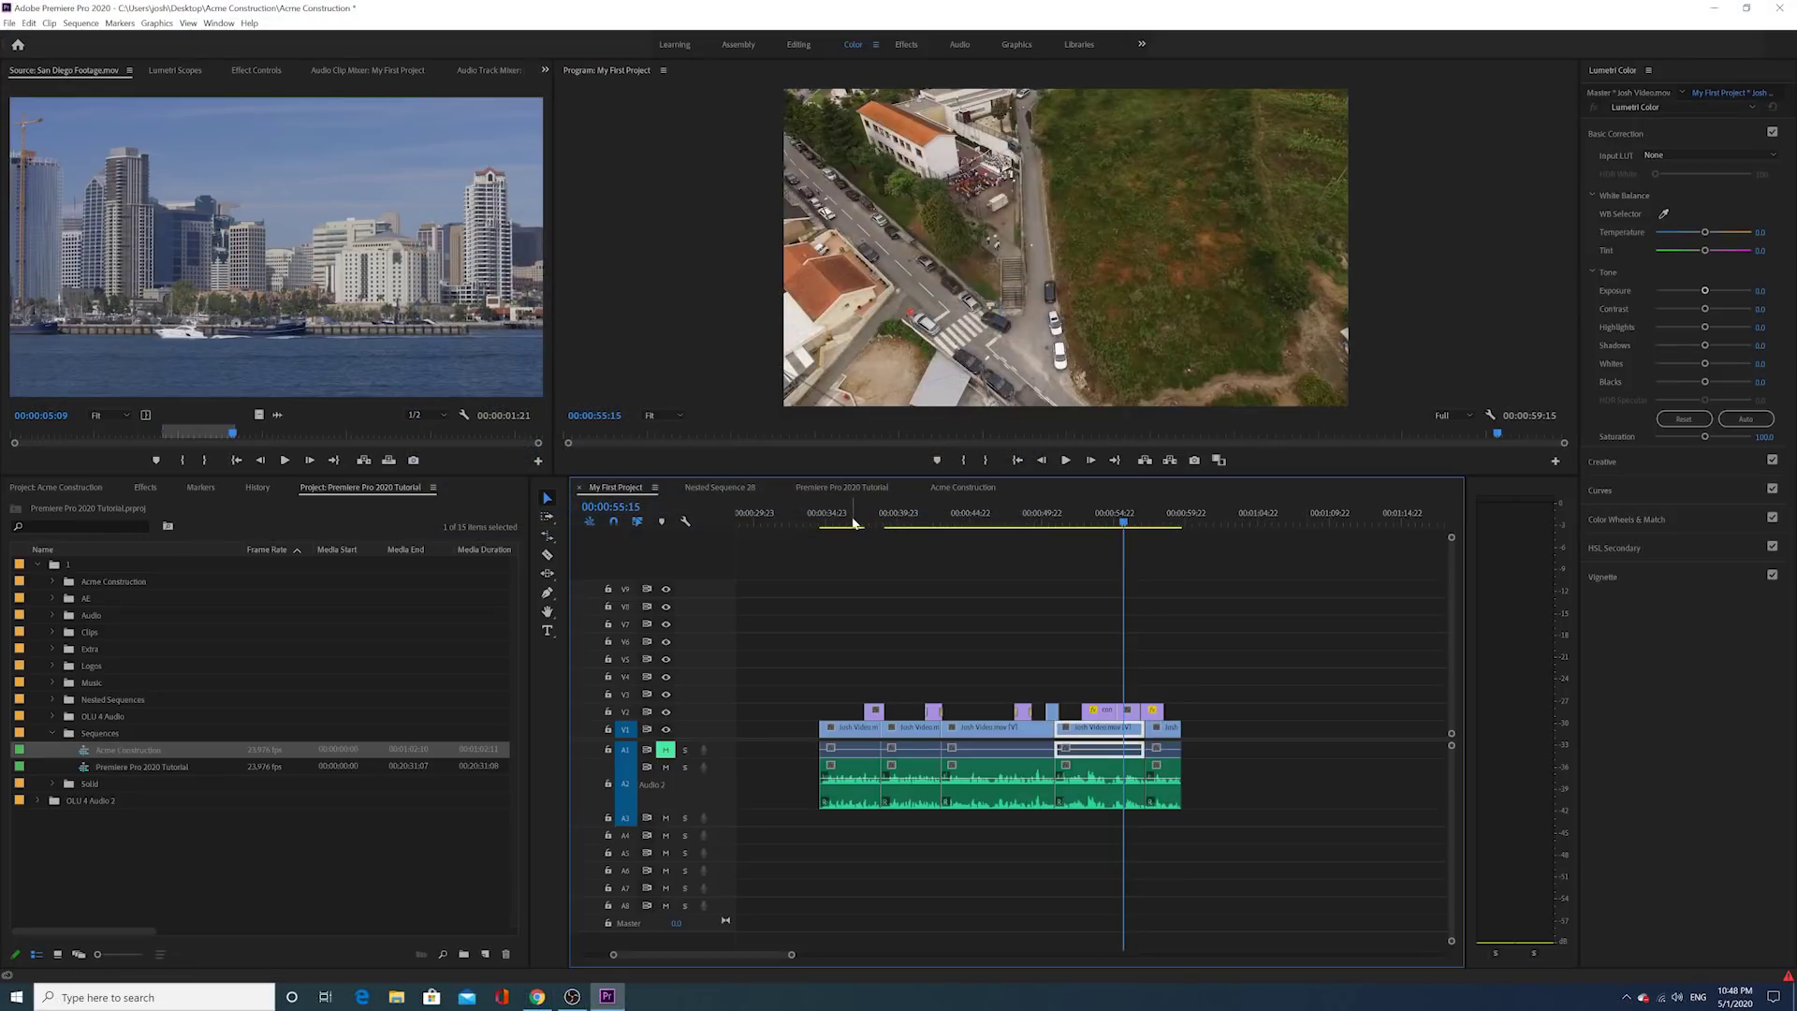
left_click(841, 526)
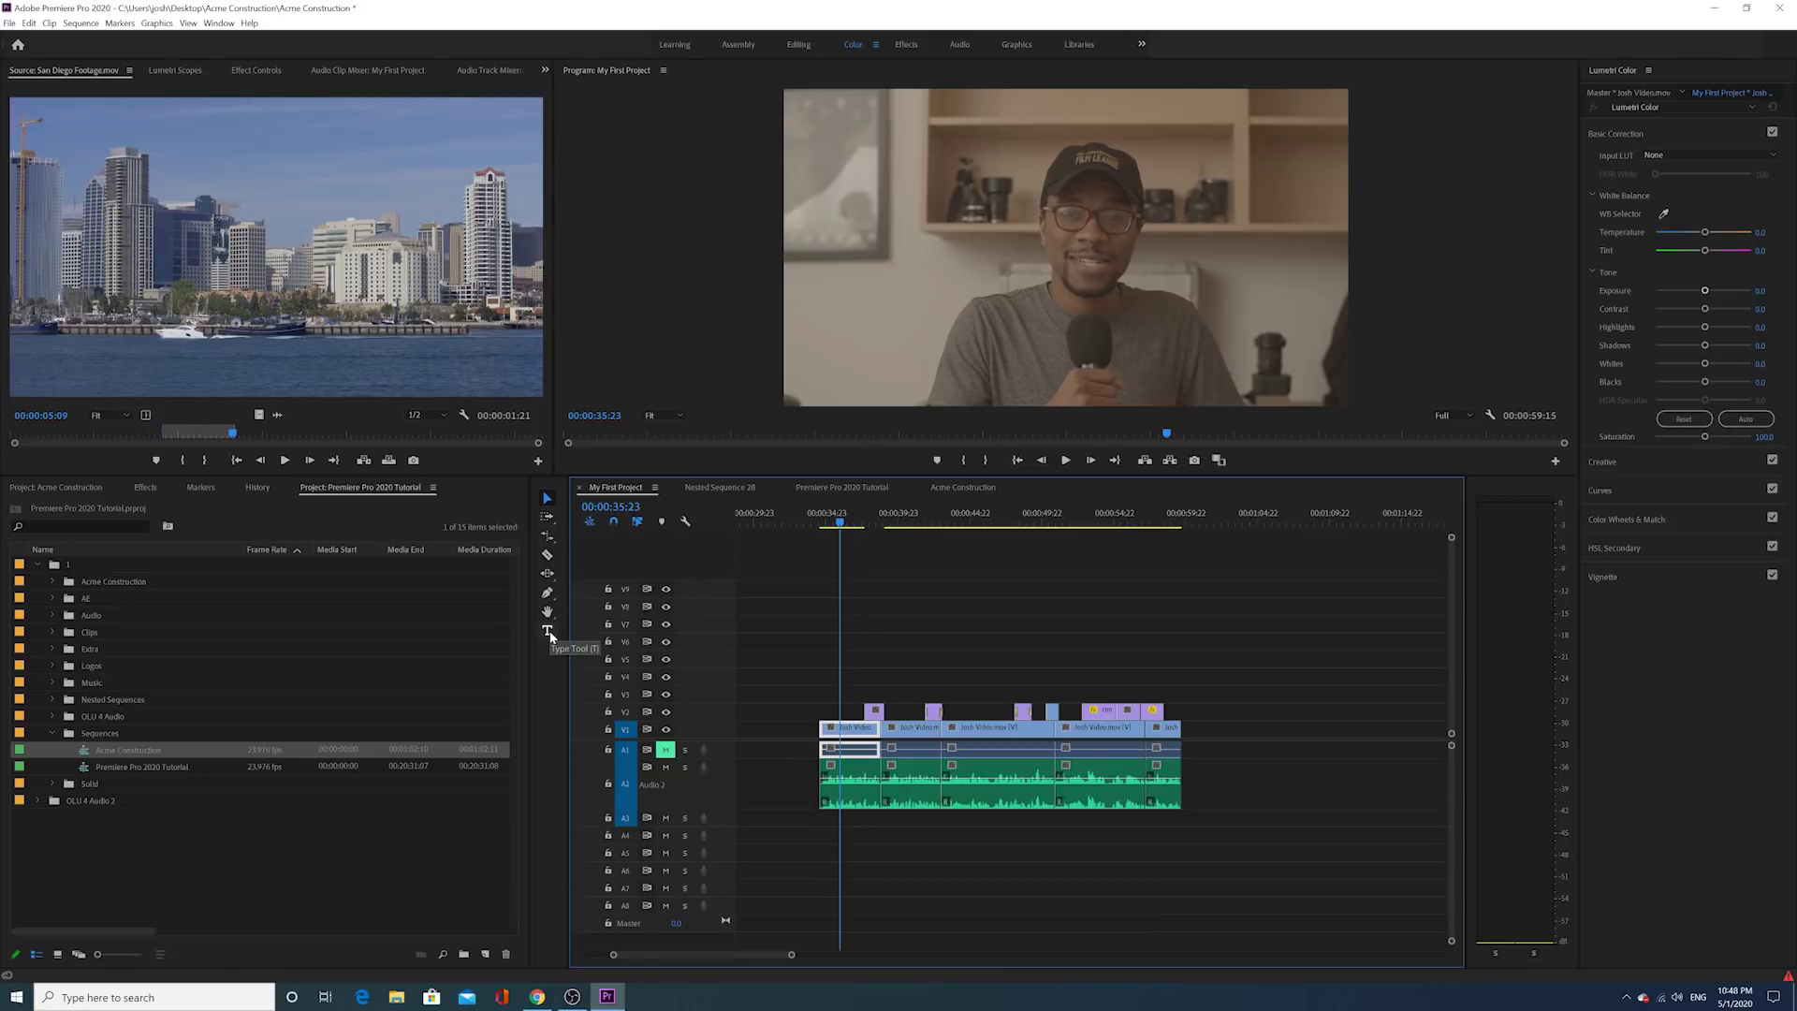
Step: With the Type tool active, find the spot around 34 seconds where the name title should appear
left_click(548, 633)
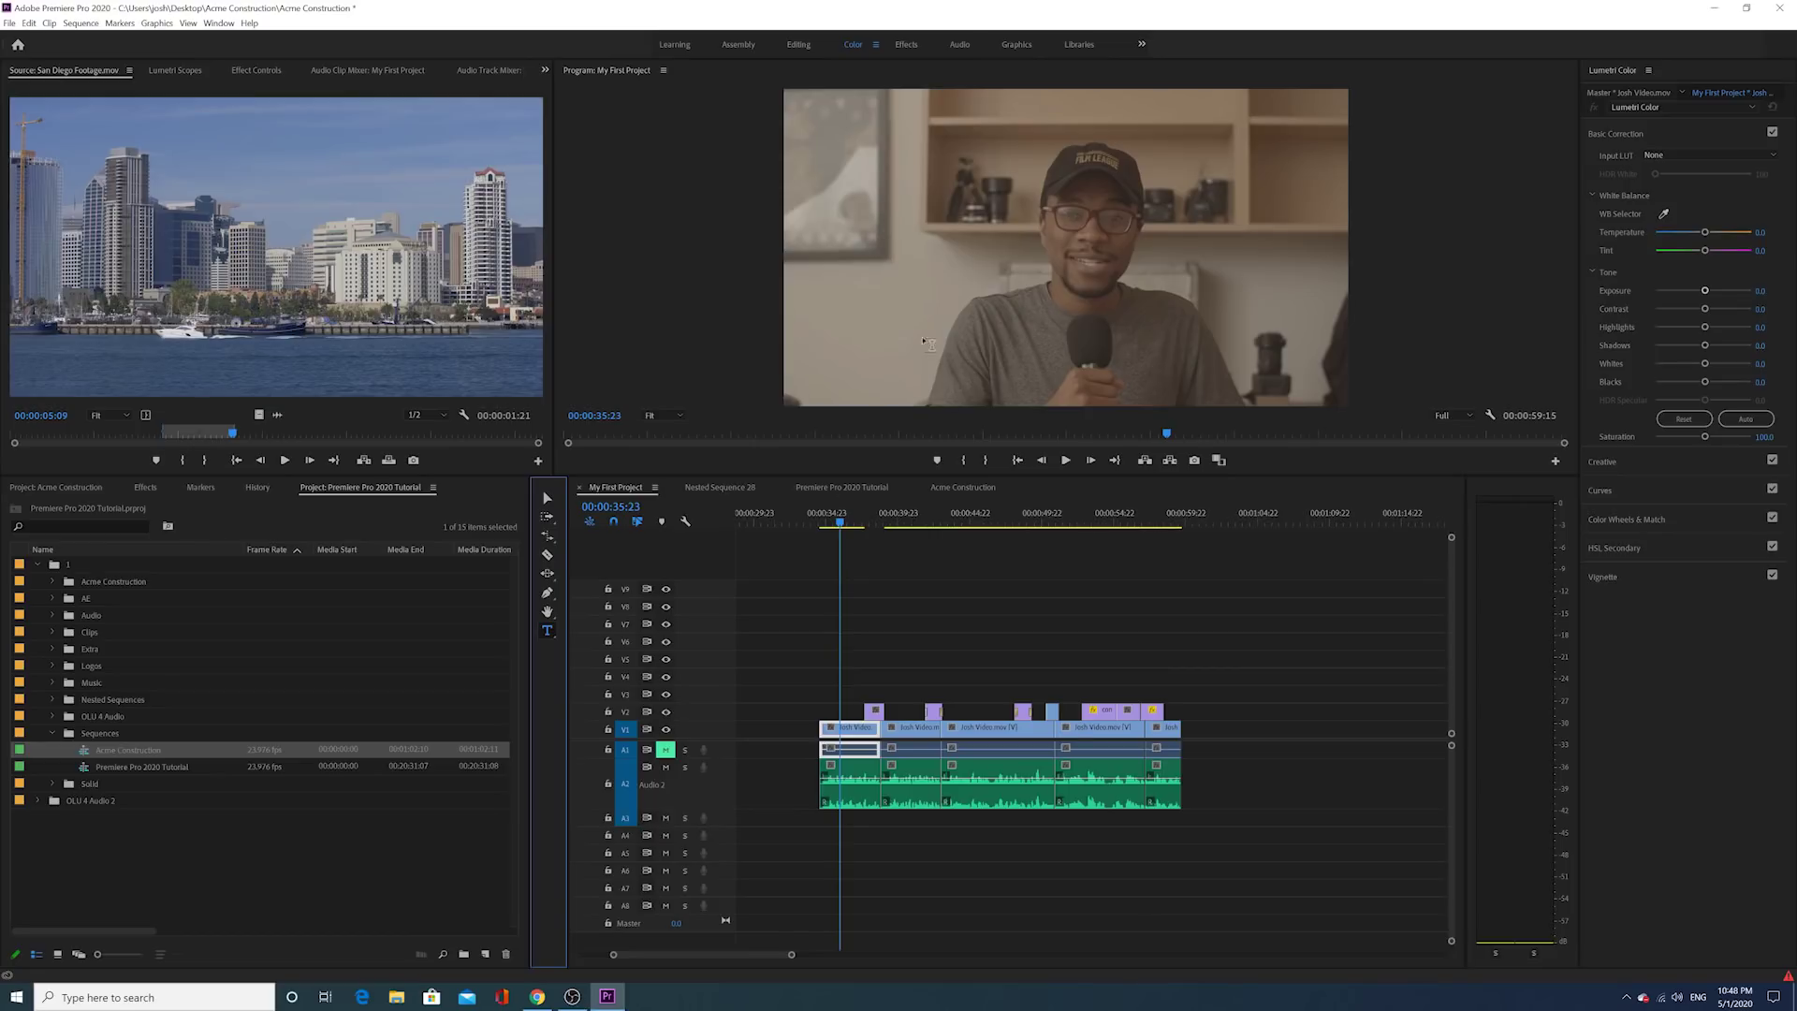
left_click(822, 524)
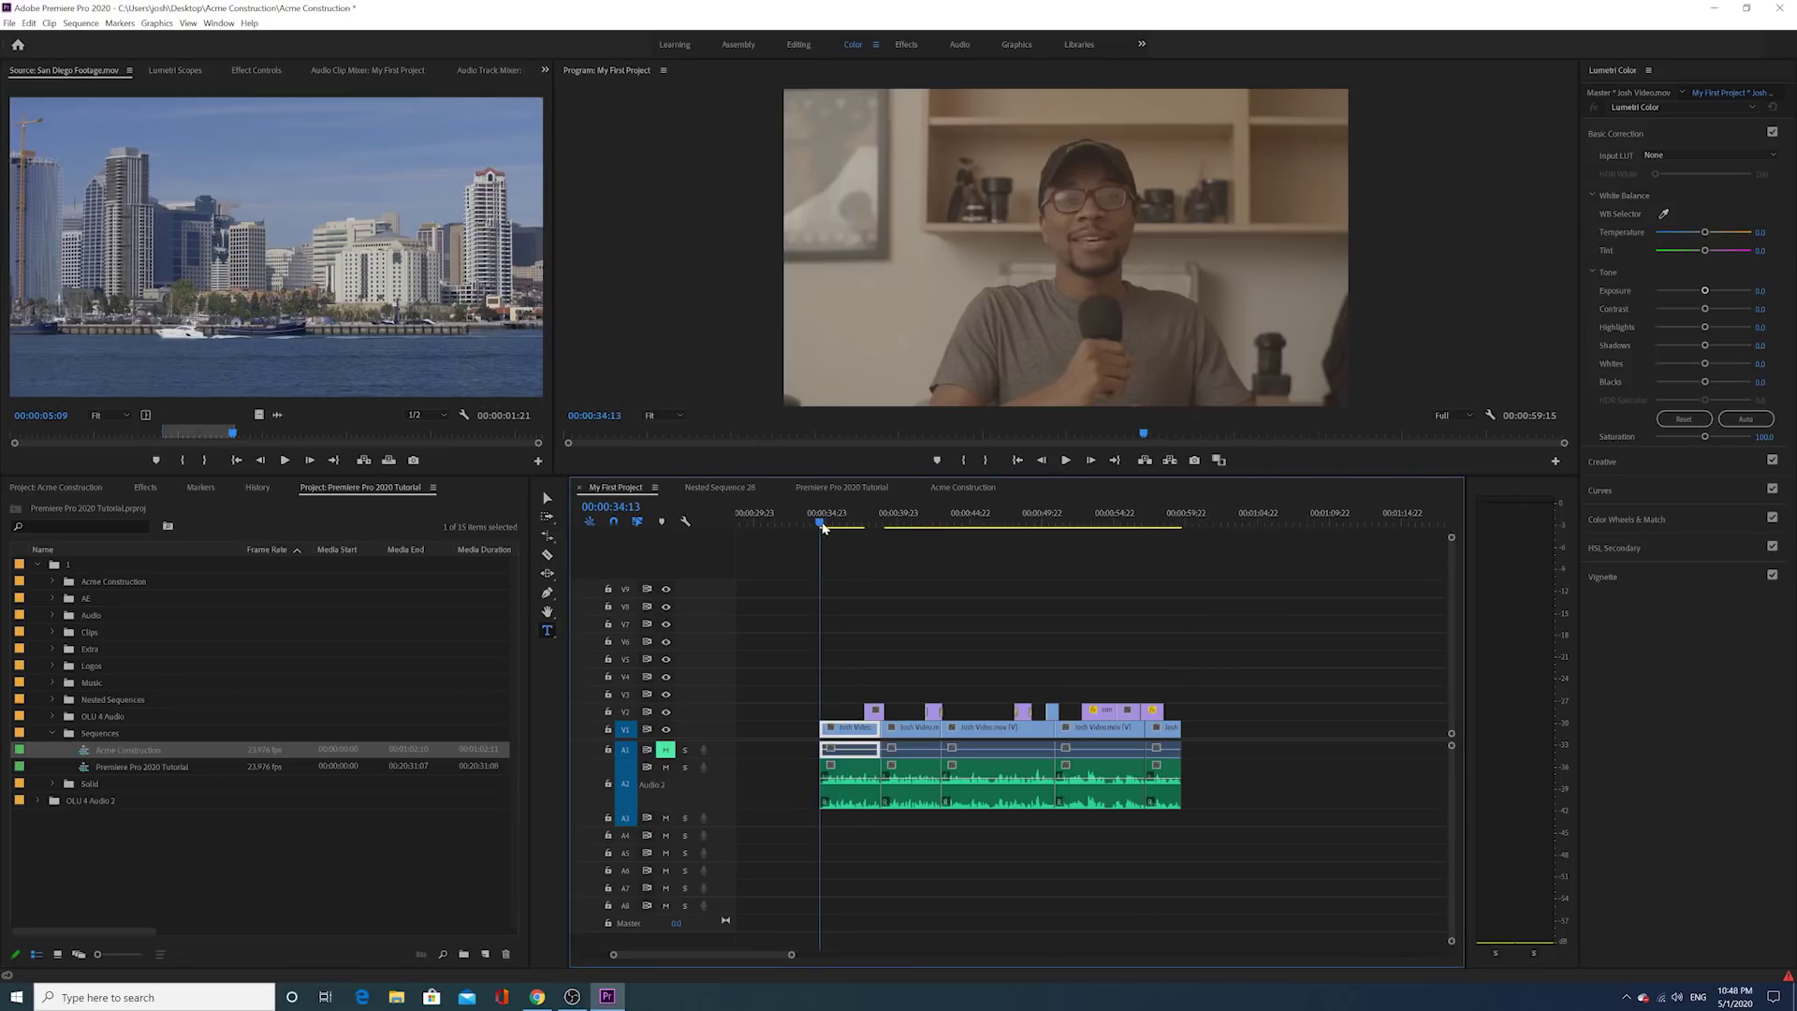
left_click(1066, 461)
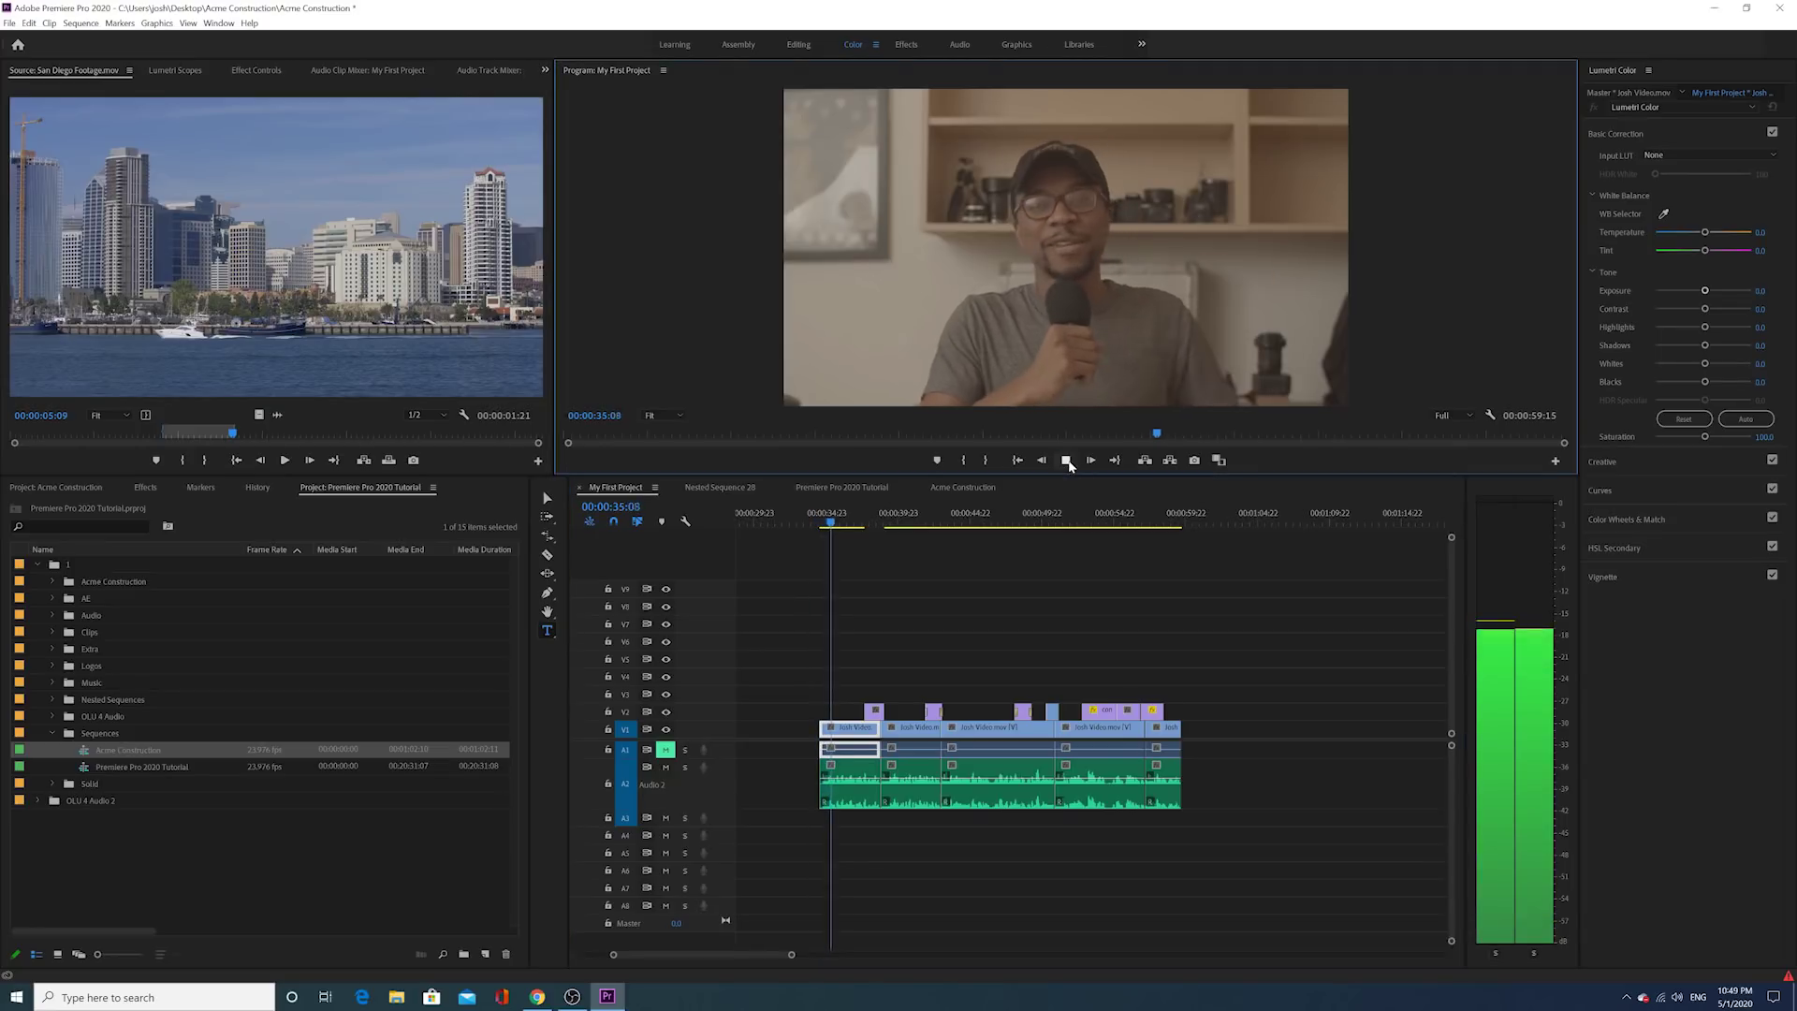
left_click(1066, 461)
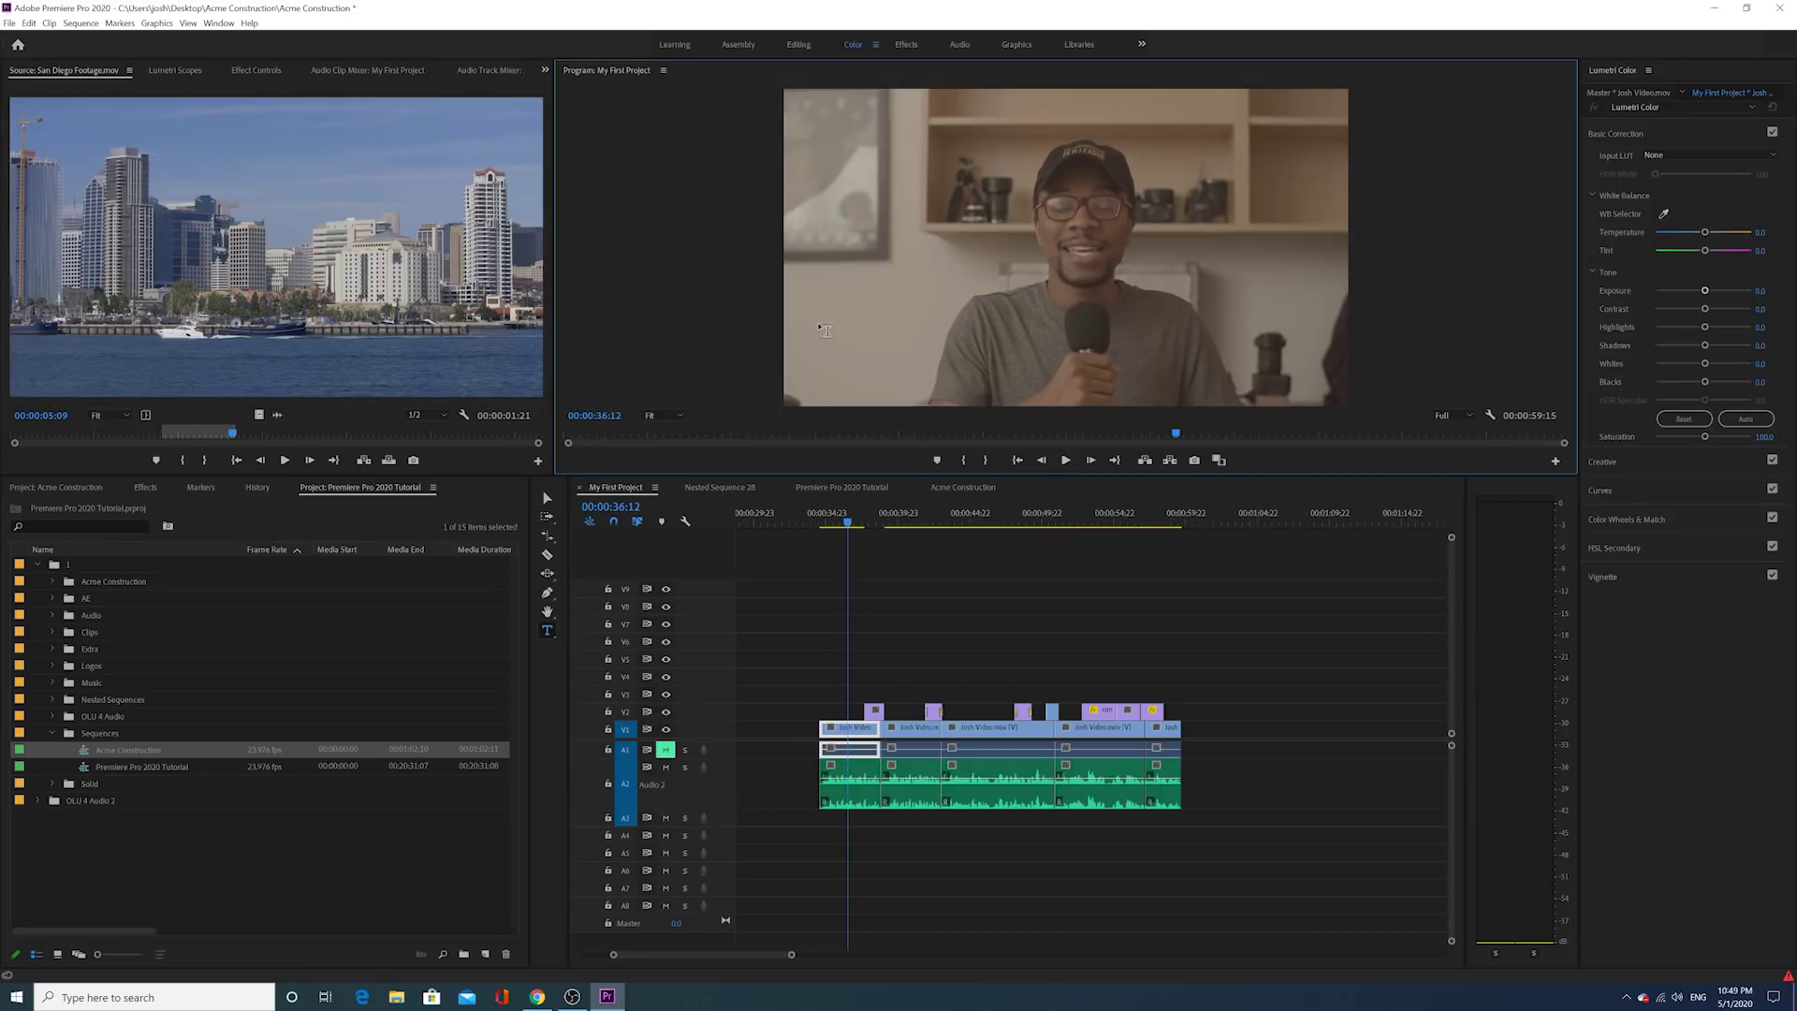
Step: Draw a text box across the lower middle of the frame, type the speaker's name, and select it
left_click_drag(820, 316, 1254, 378)
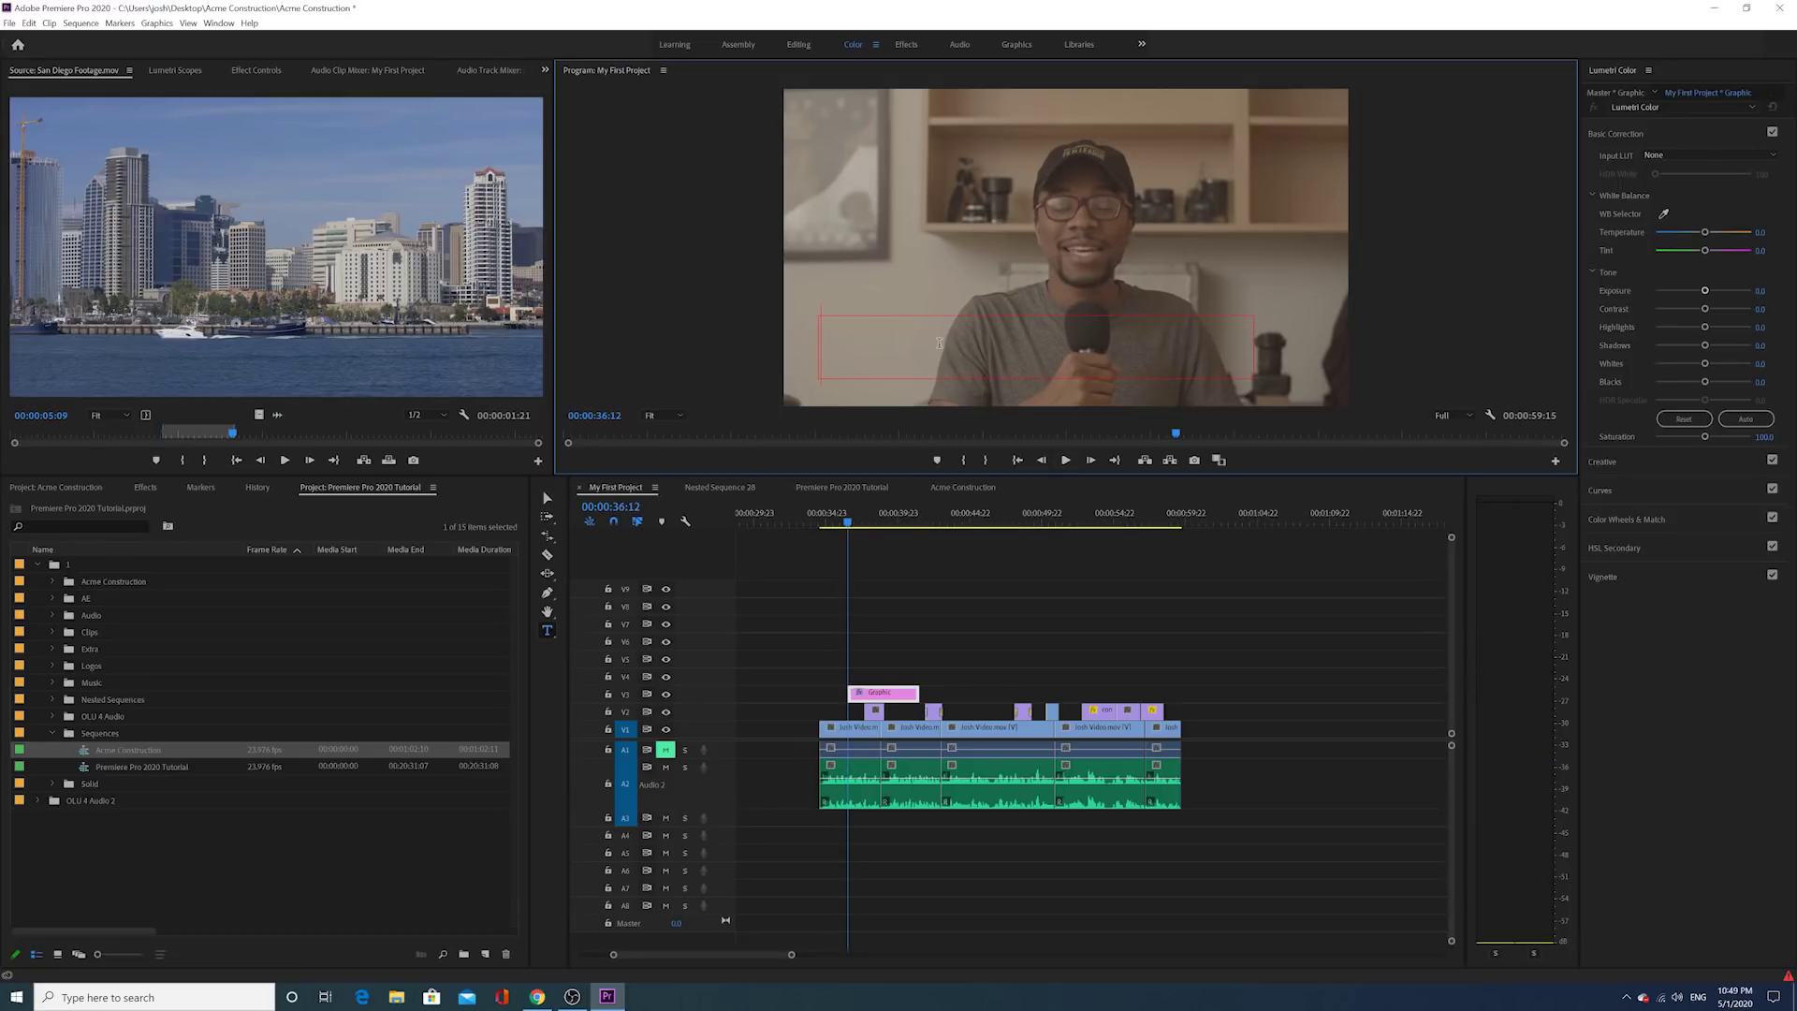
type("OS")
key("BackSpace")
key("BackSpace")
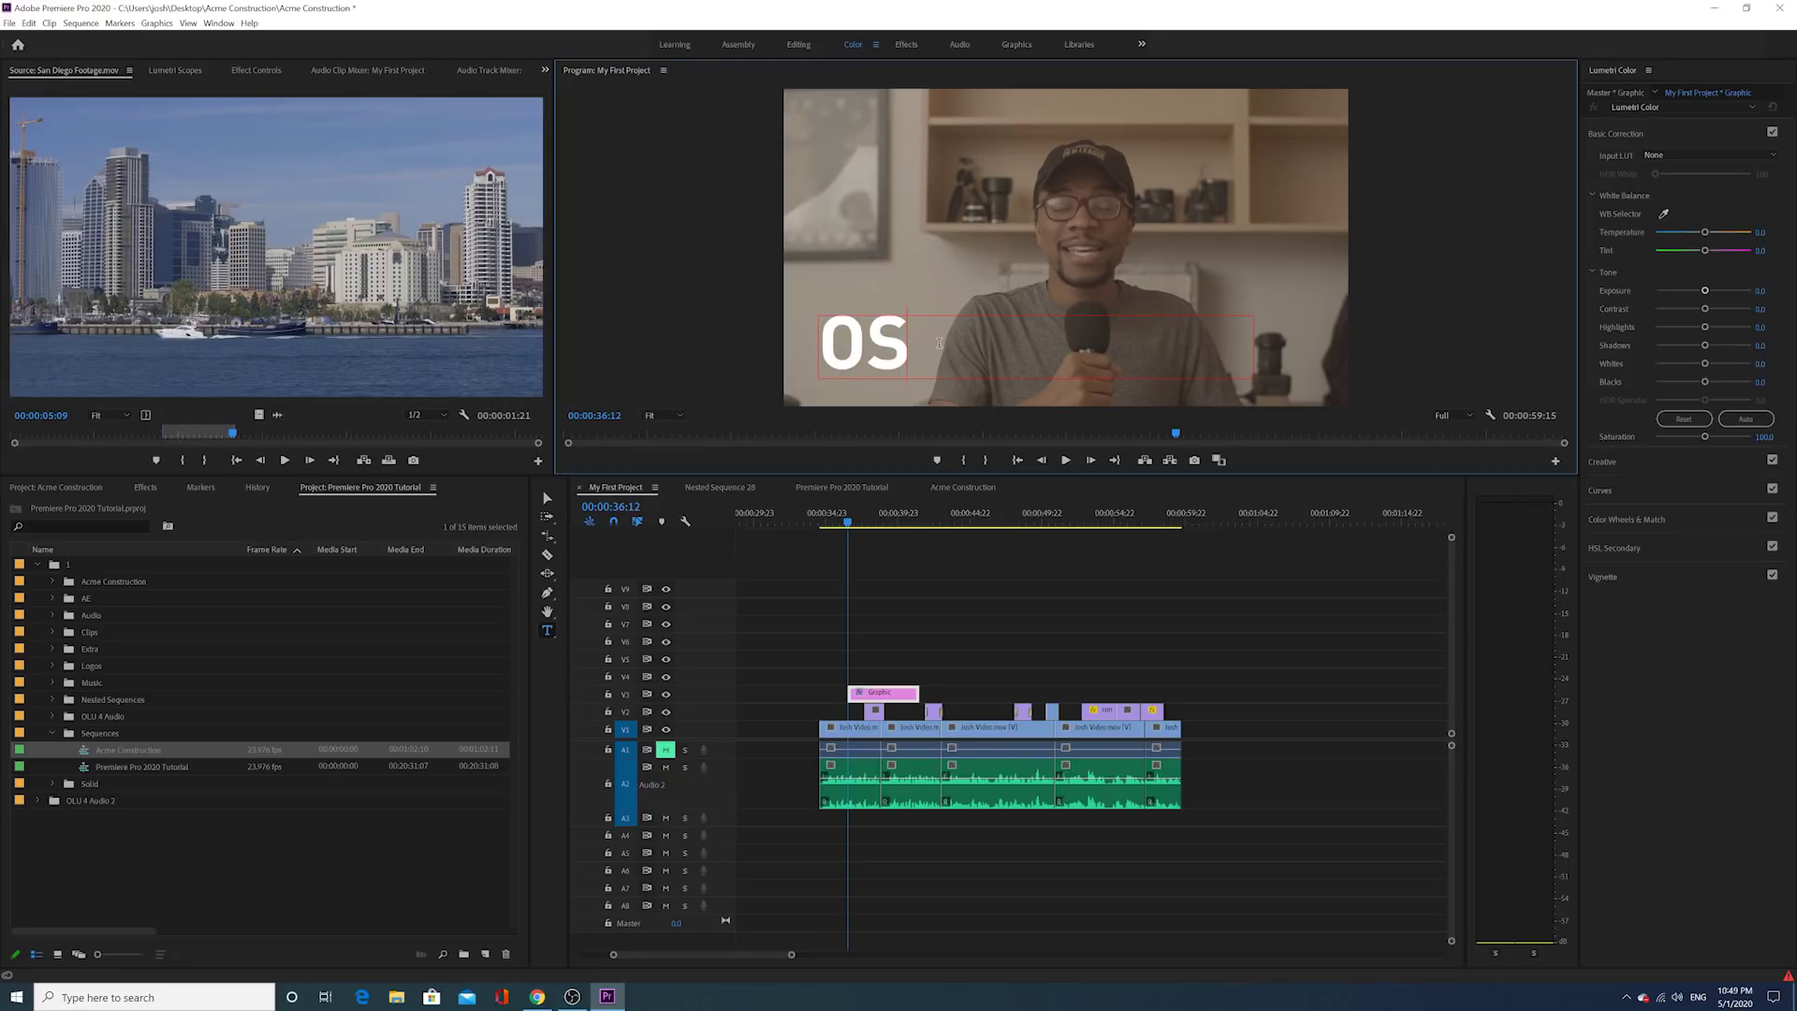
type("JACKSO")
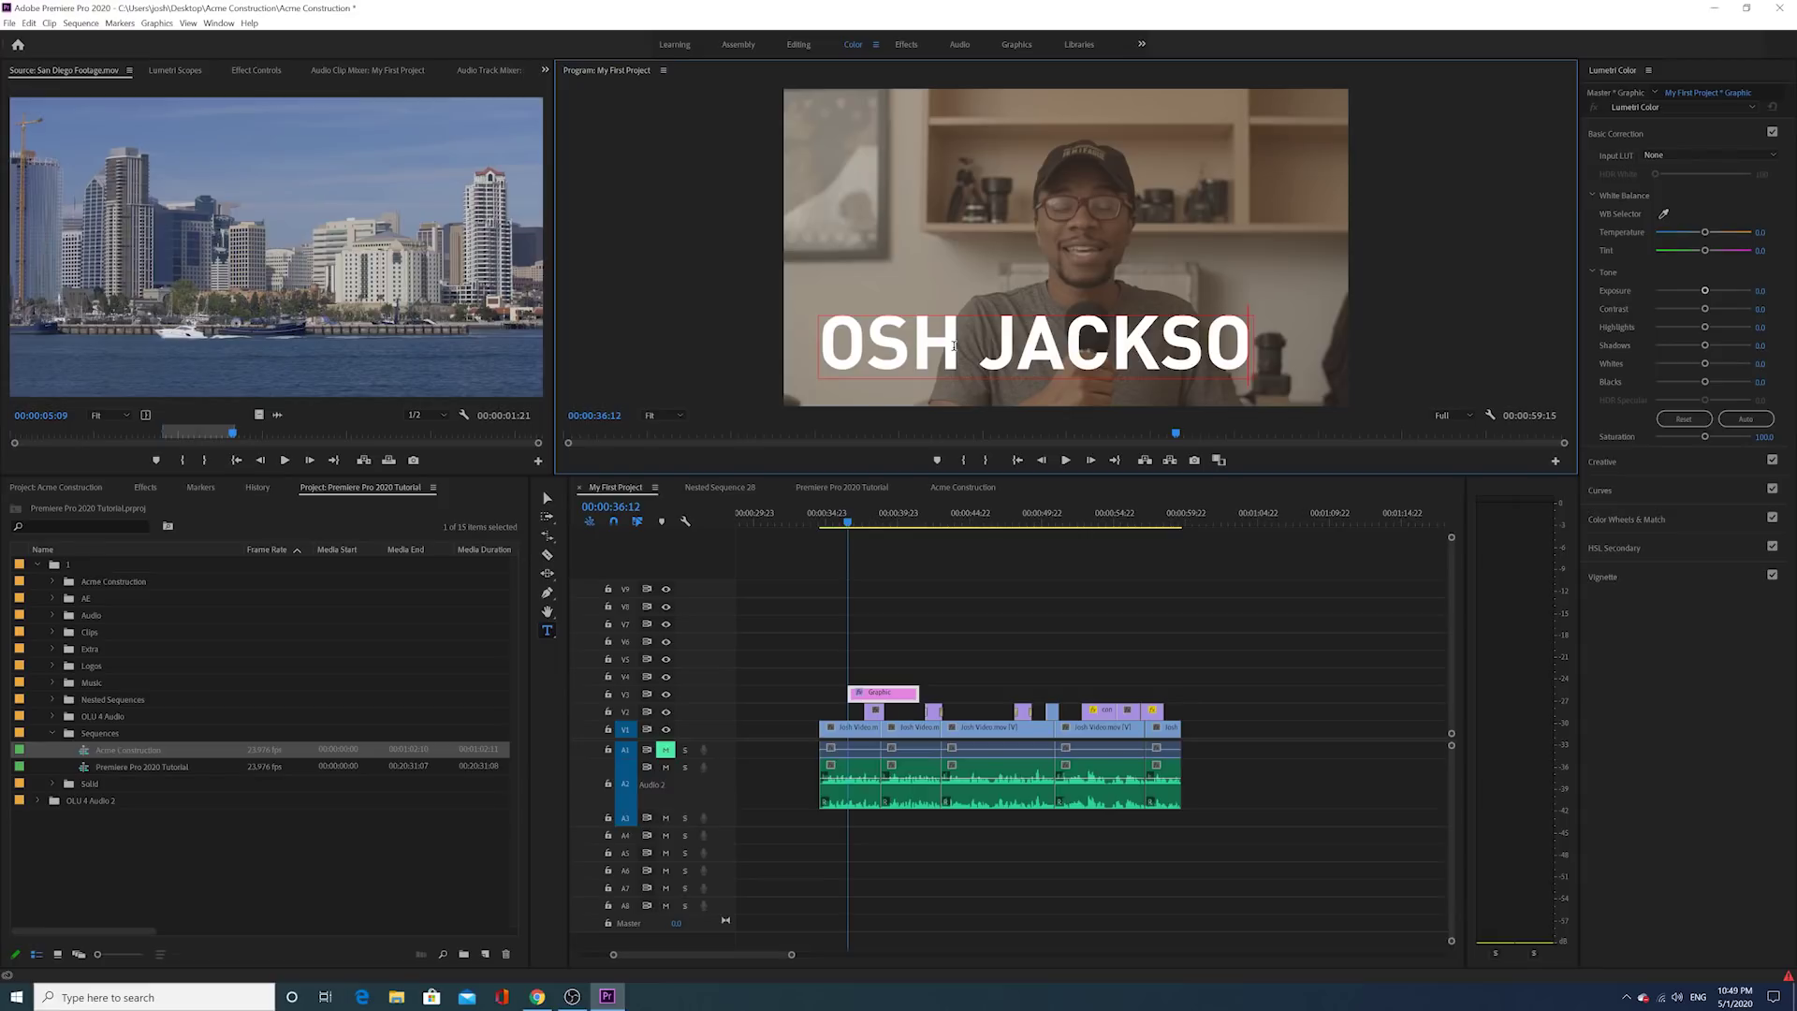
key("ctrl+a")
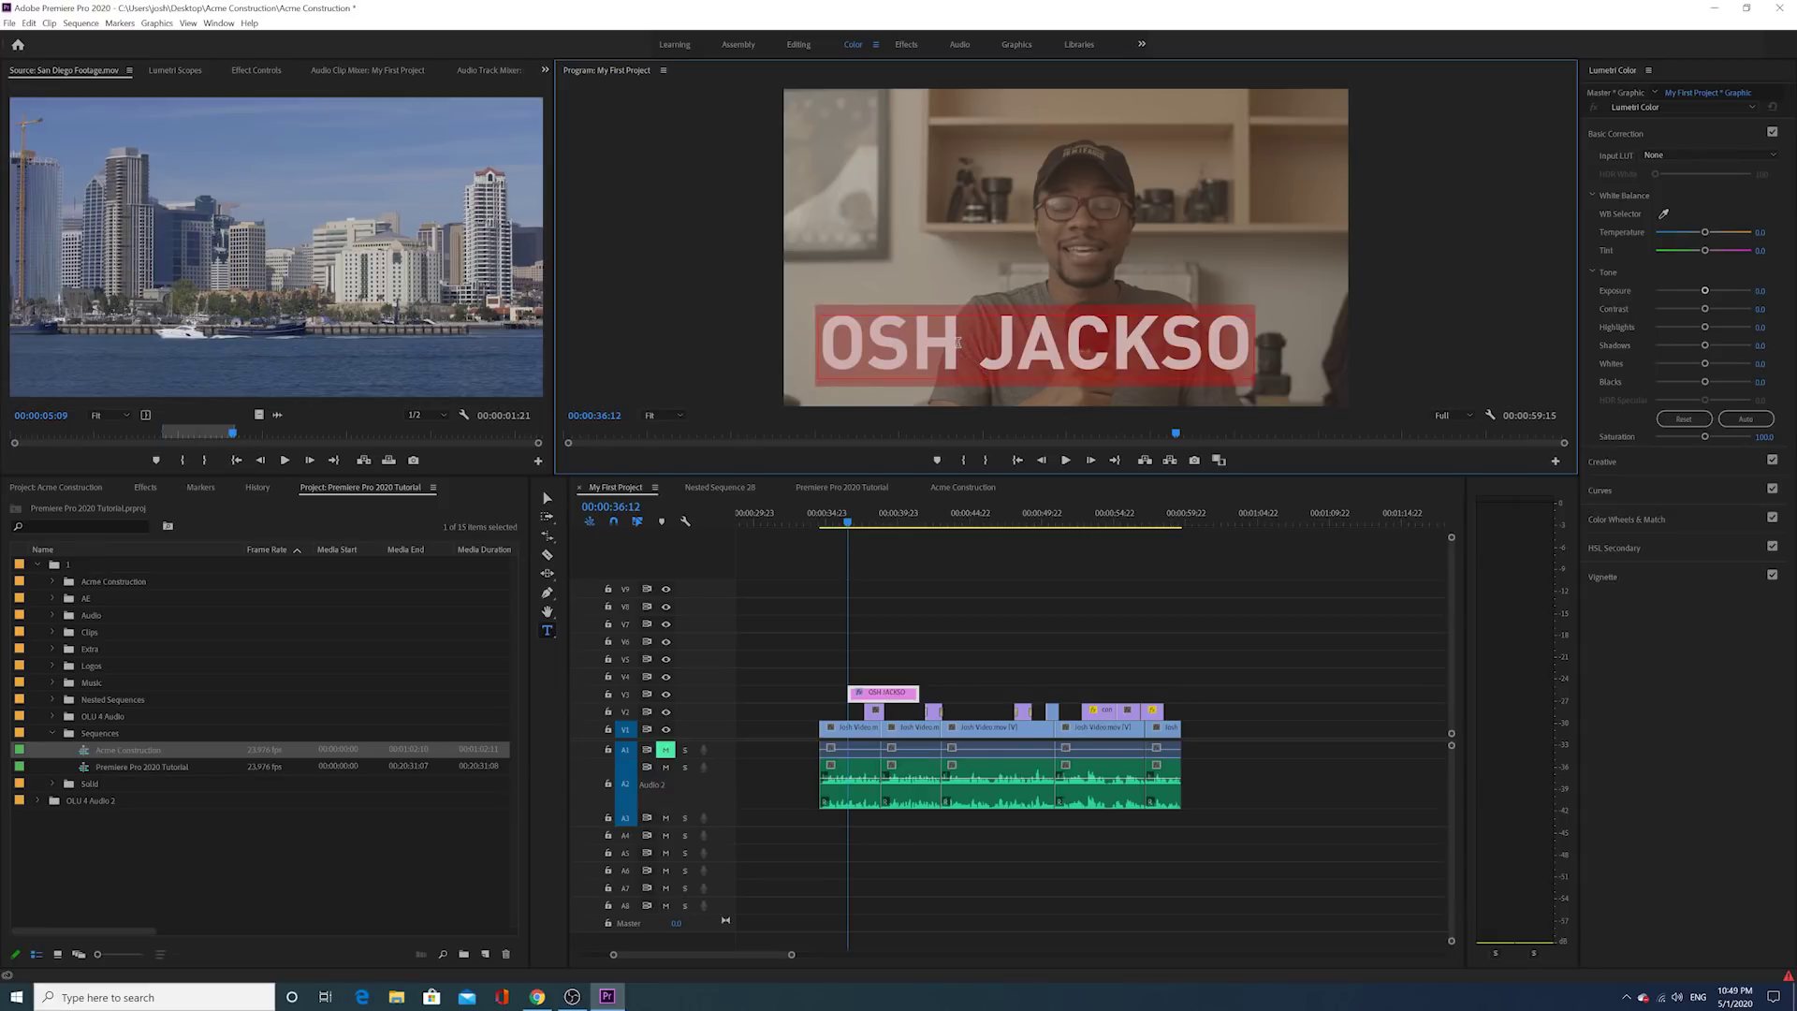
left_click(252, 70)
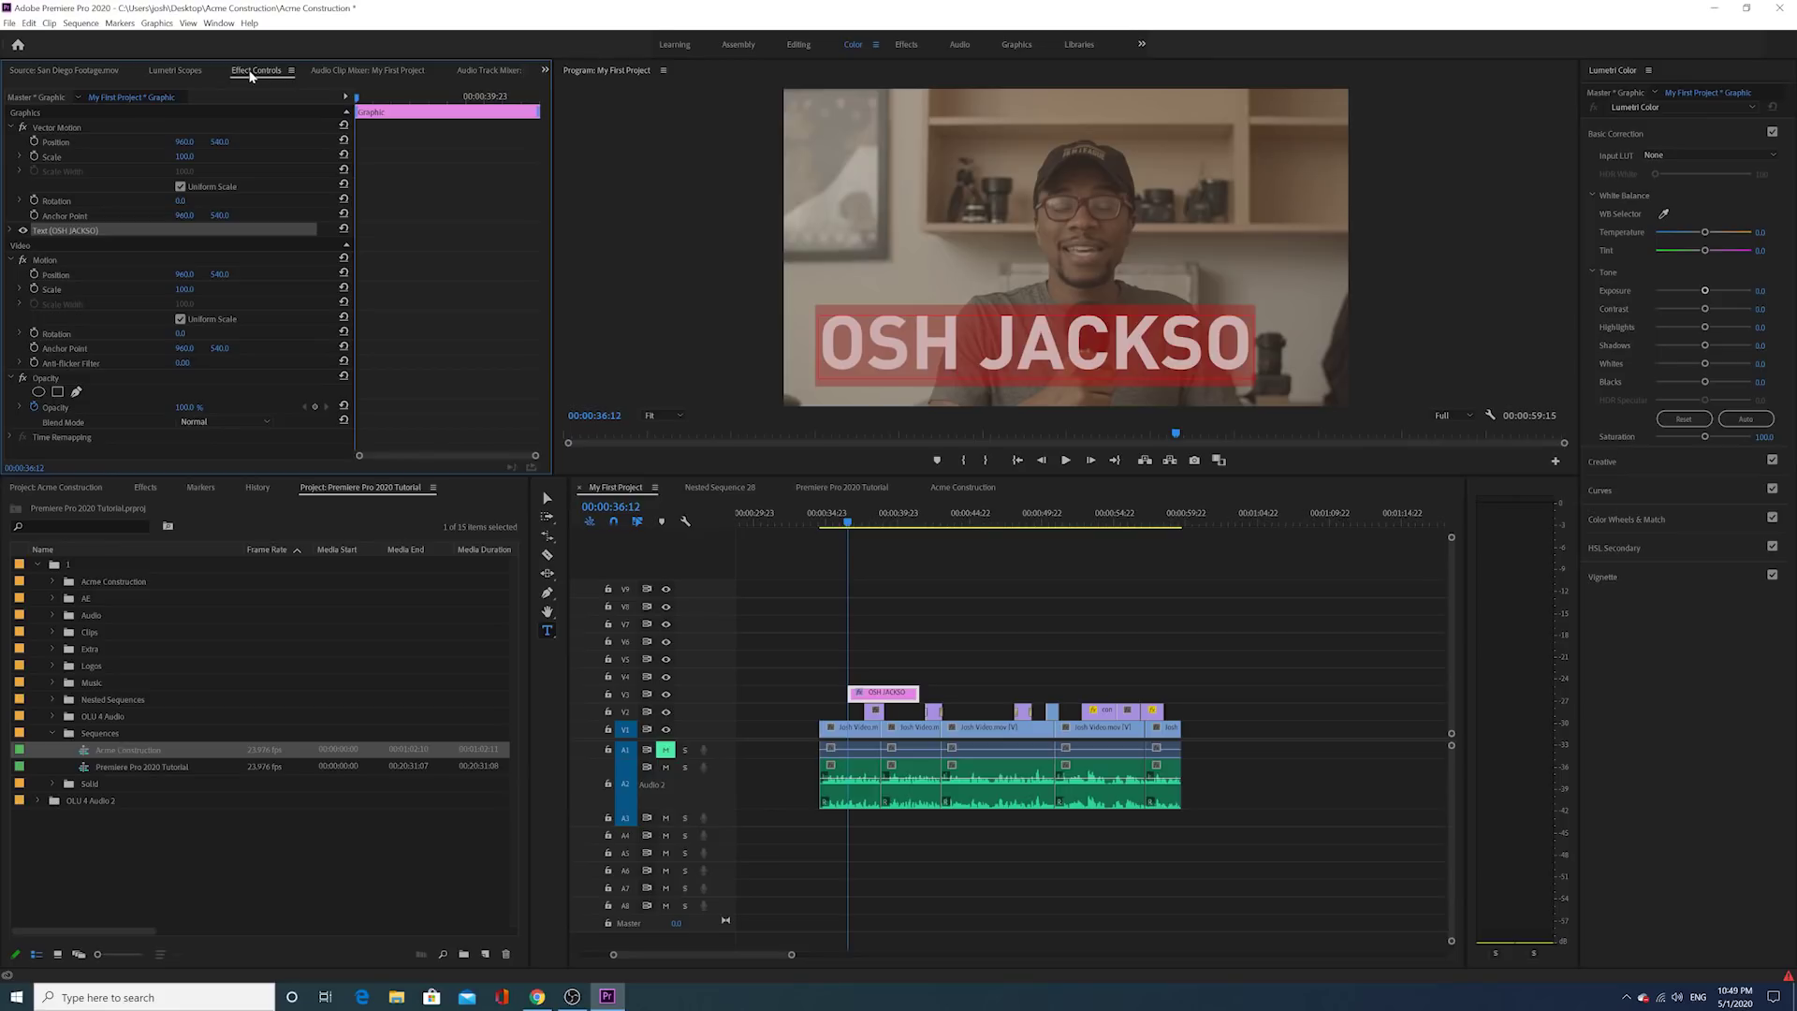
Step: Add the missing final N to the name title and shrink its font size to 90
left_click(12, 129)
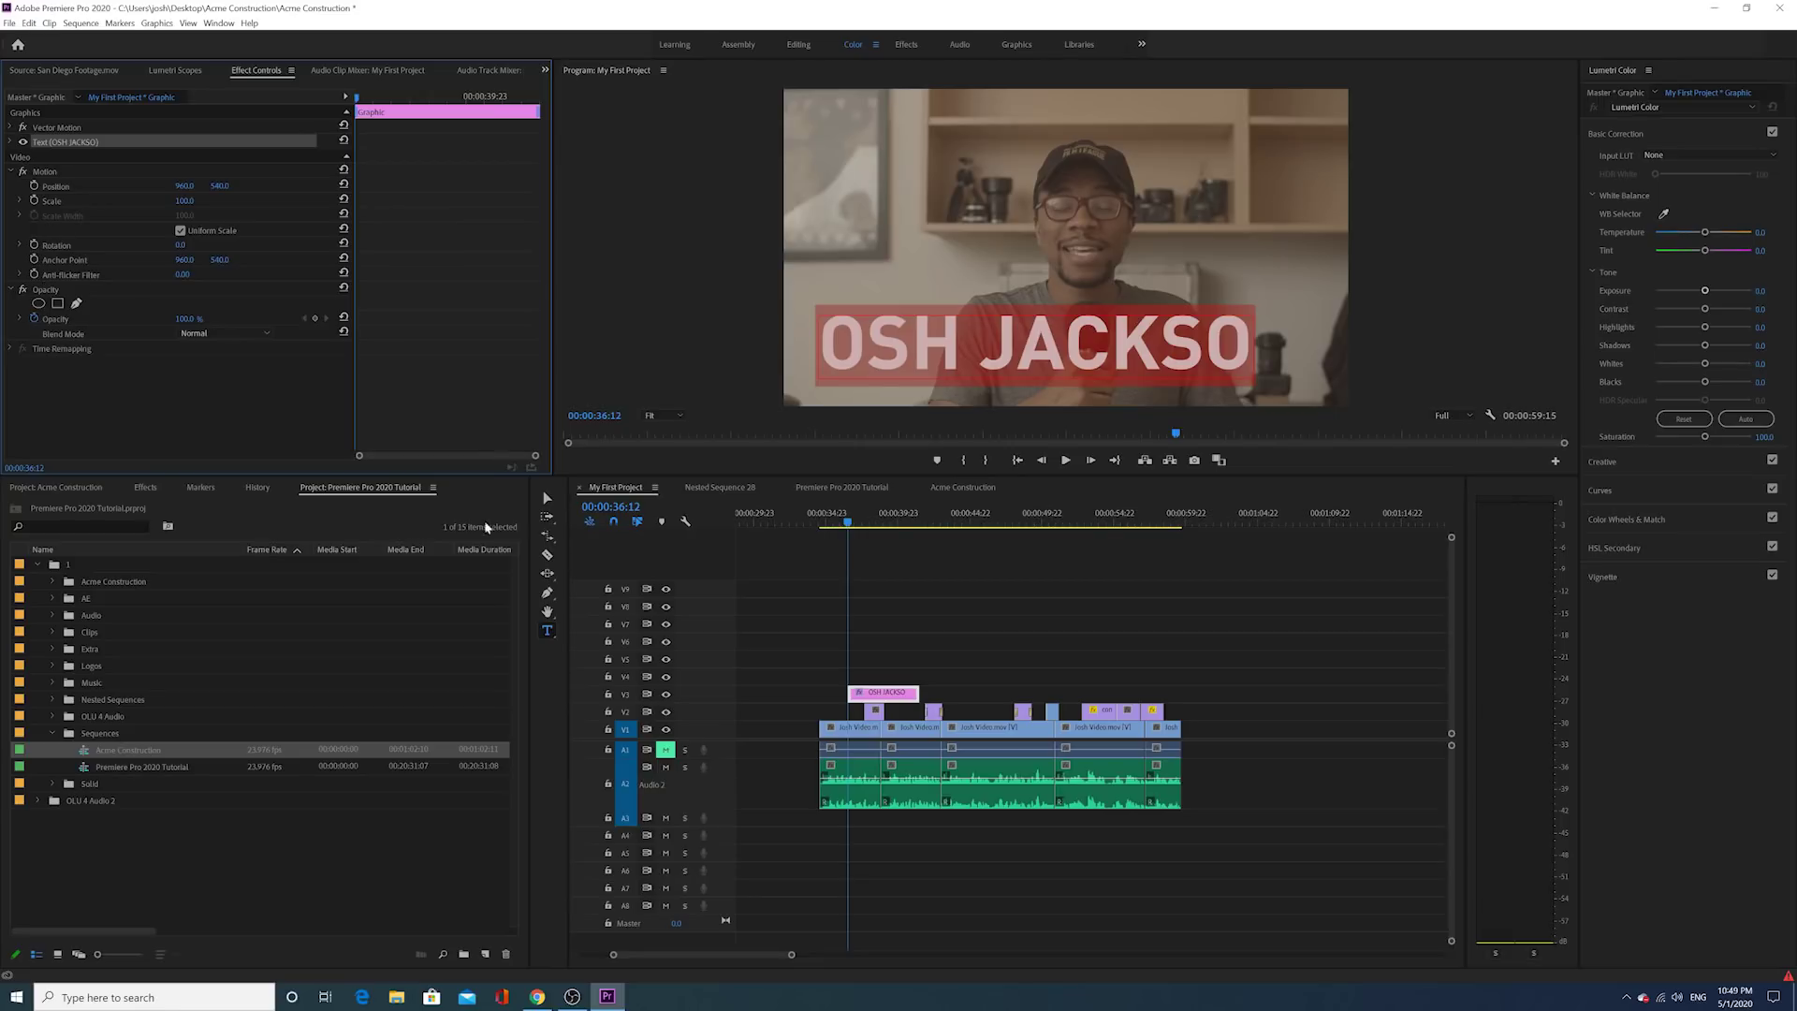
left_click_drag(791, 954, 760, 974)
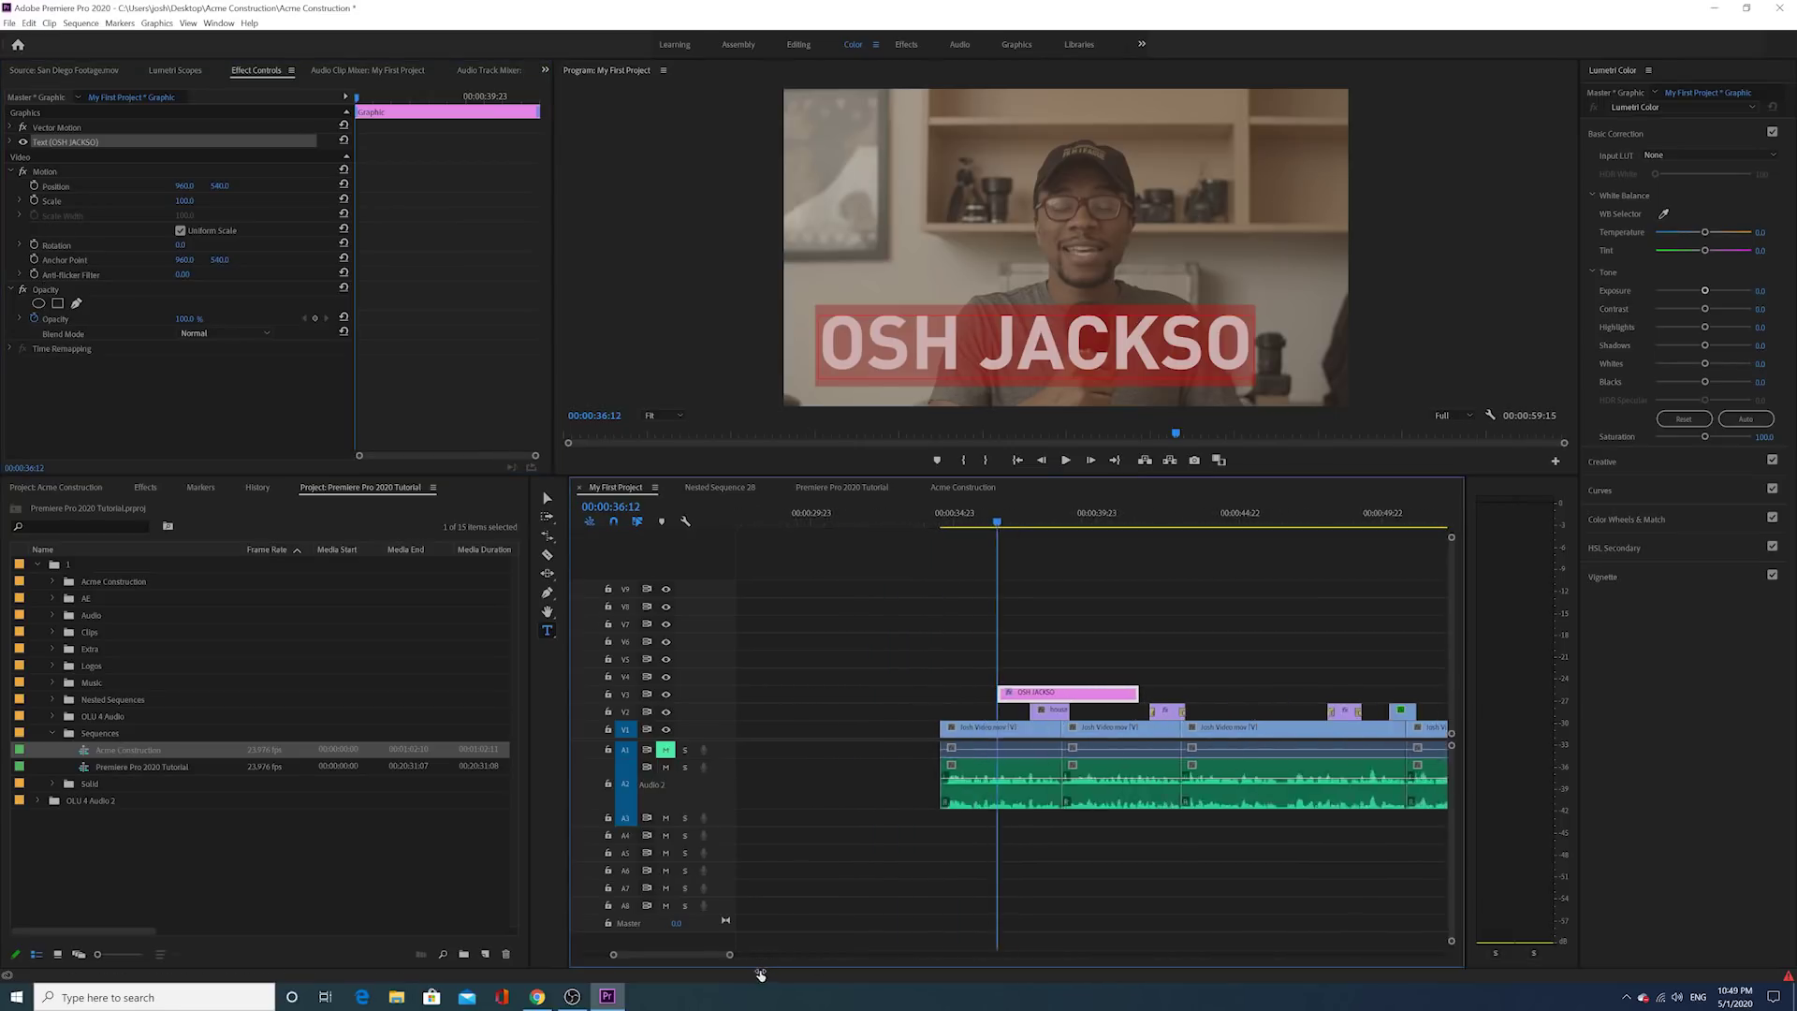
left_click(1015, 520)
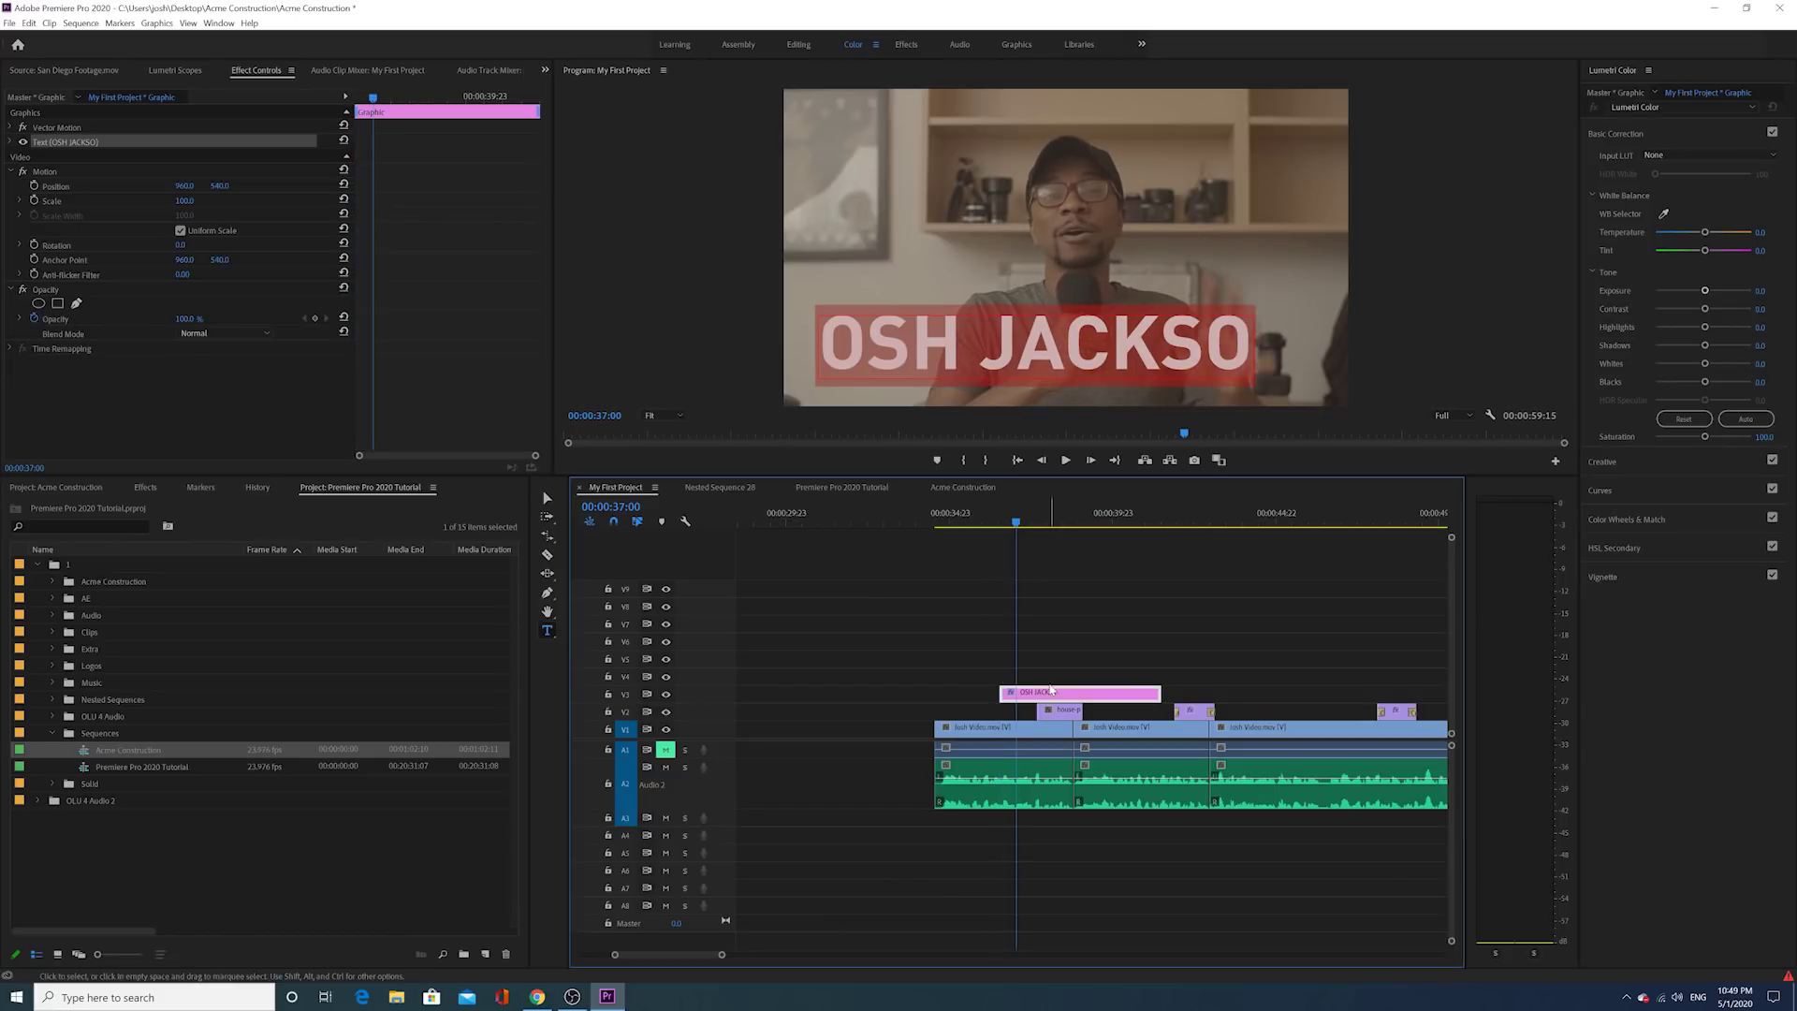
left_click(1057, 710)
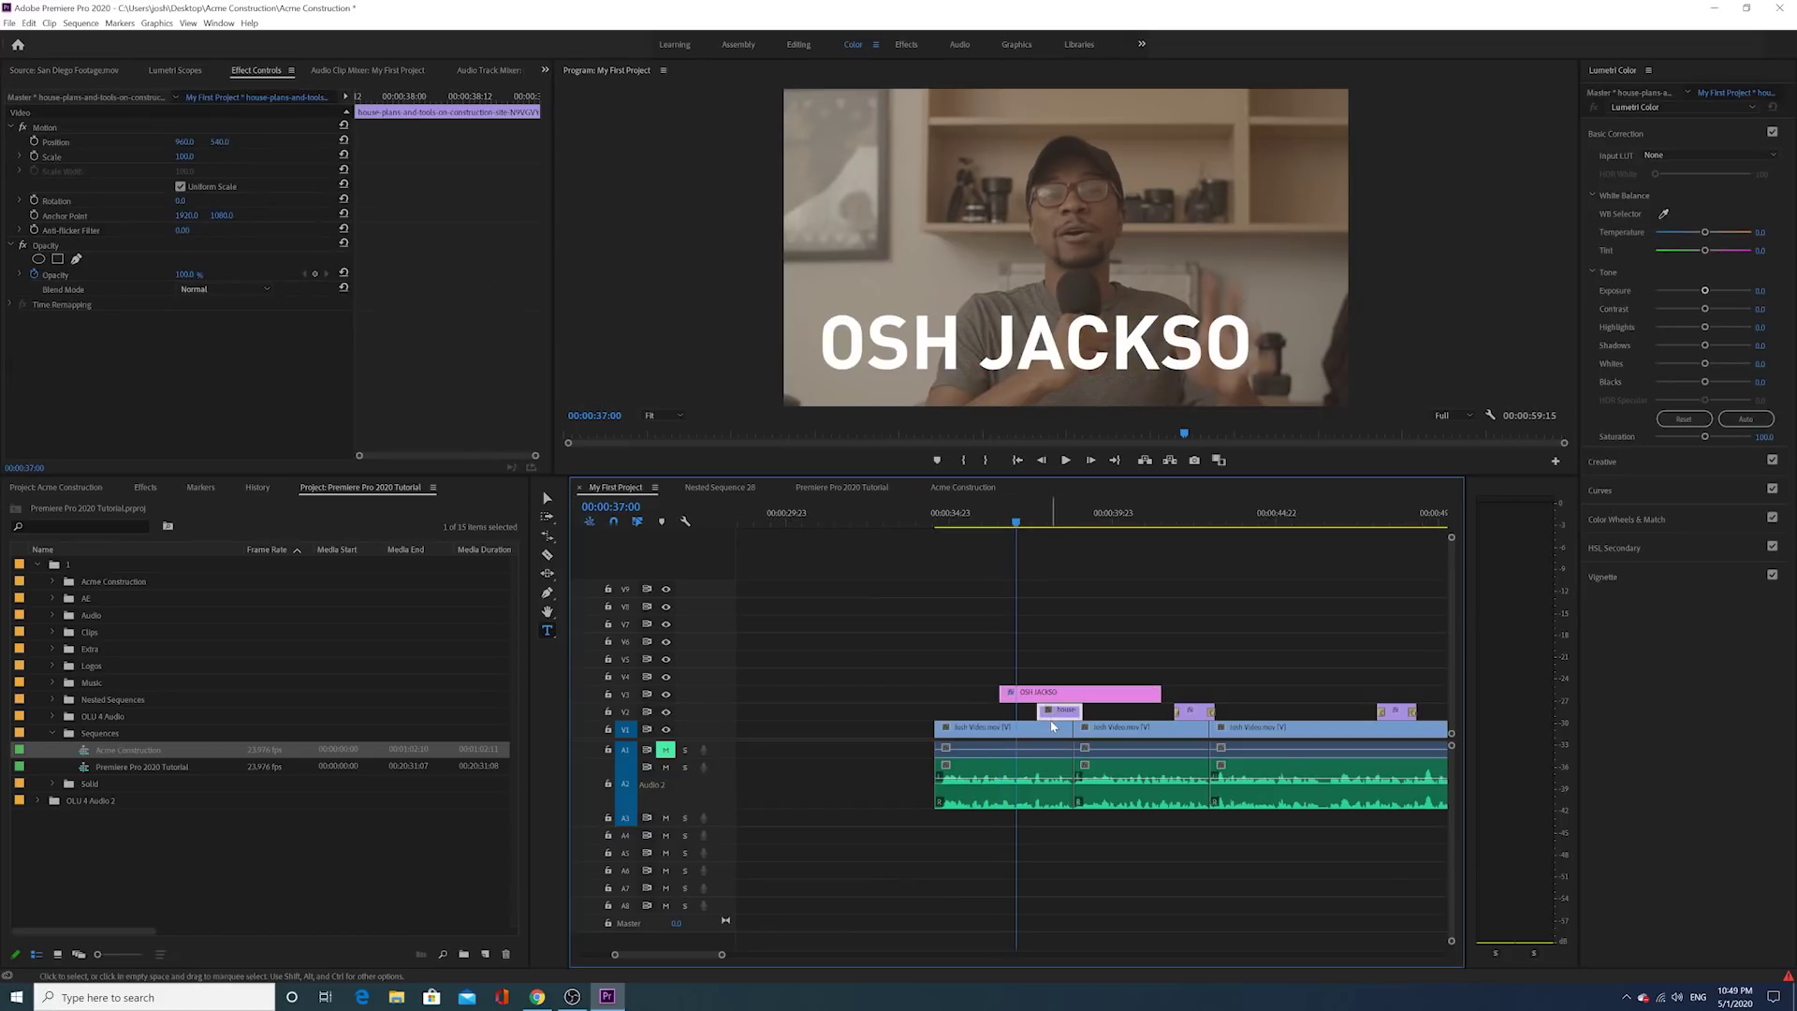
left_click(1048, 700)
left_click(858, 340)
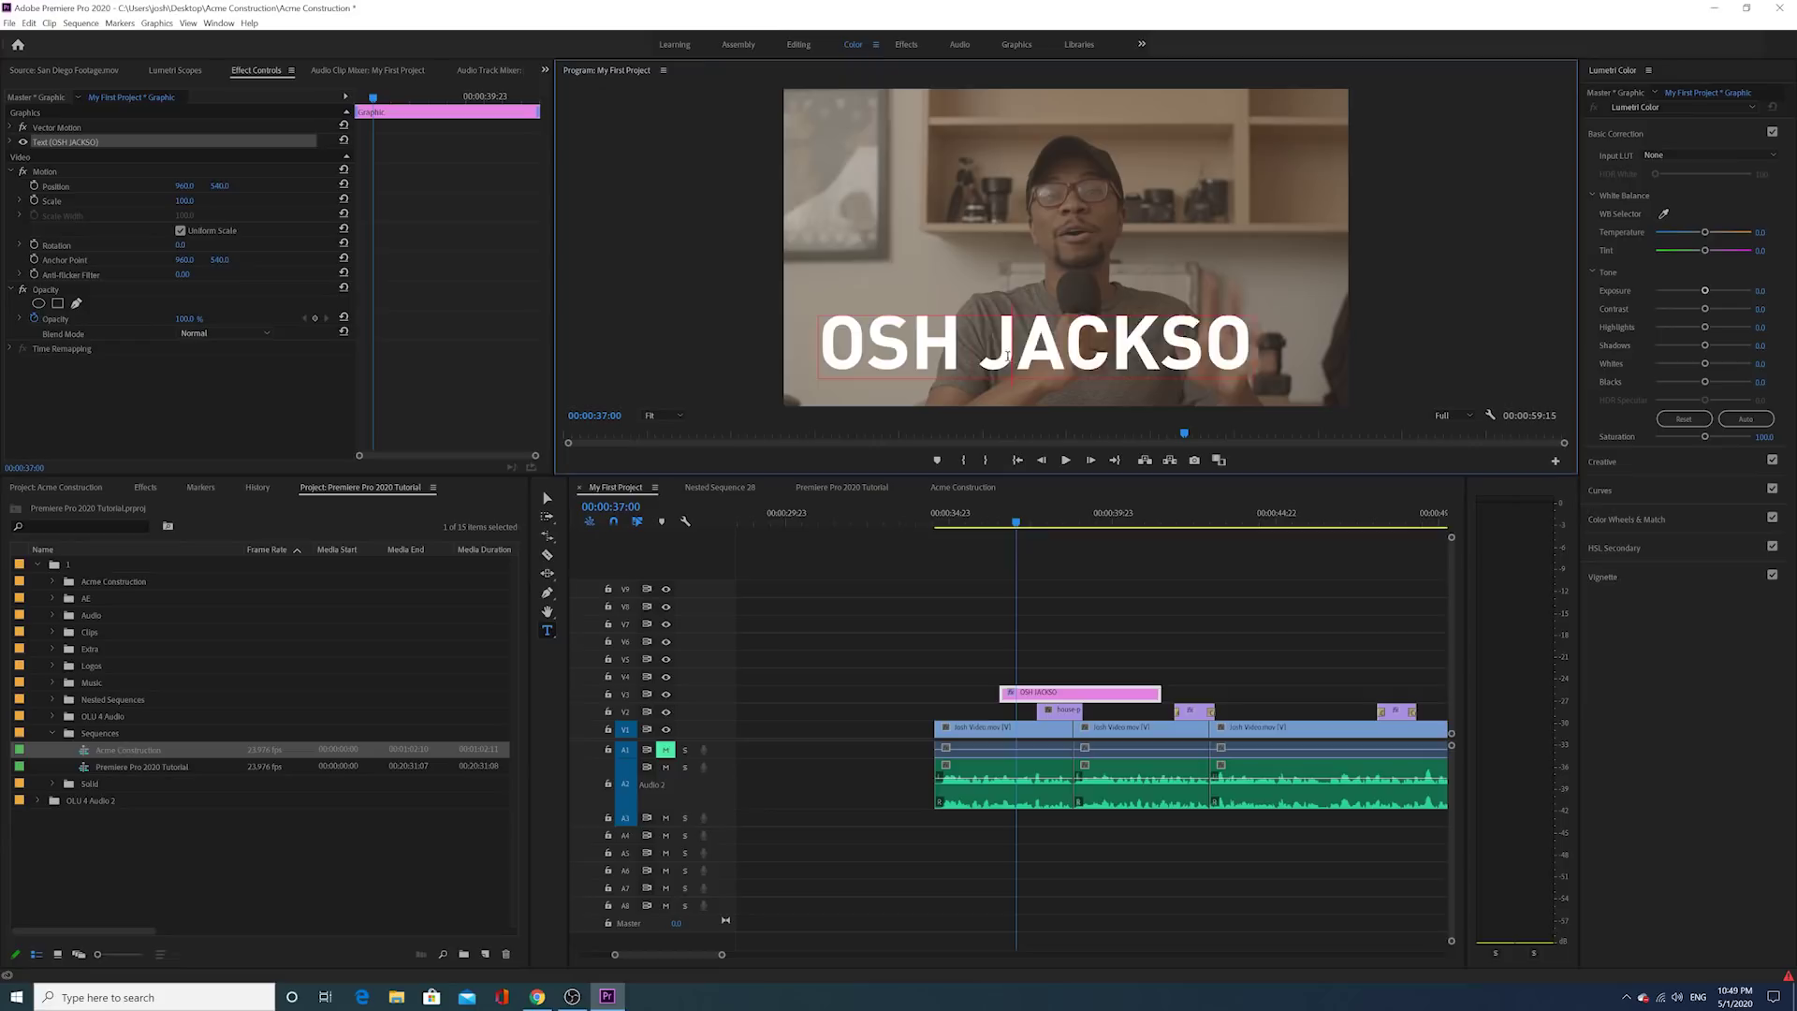
left_click(12, 143)
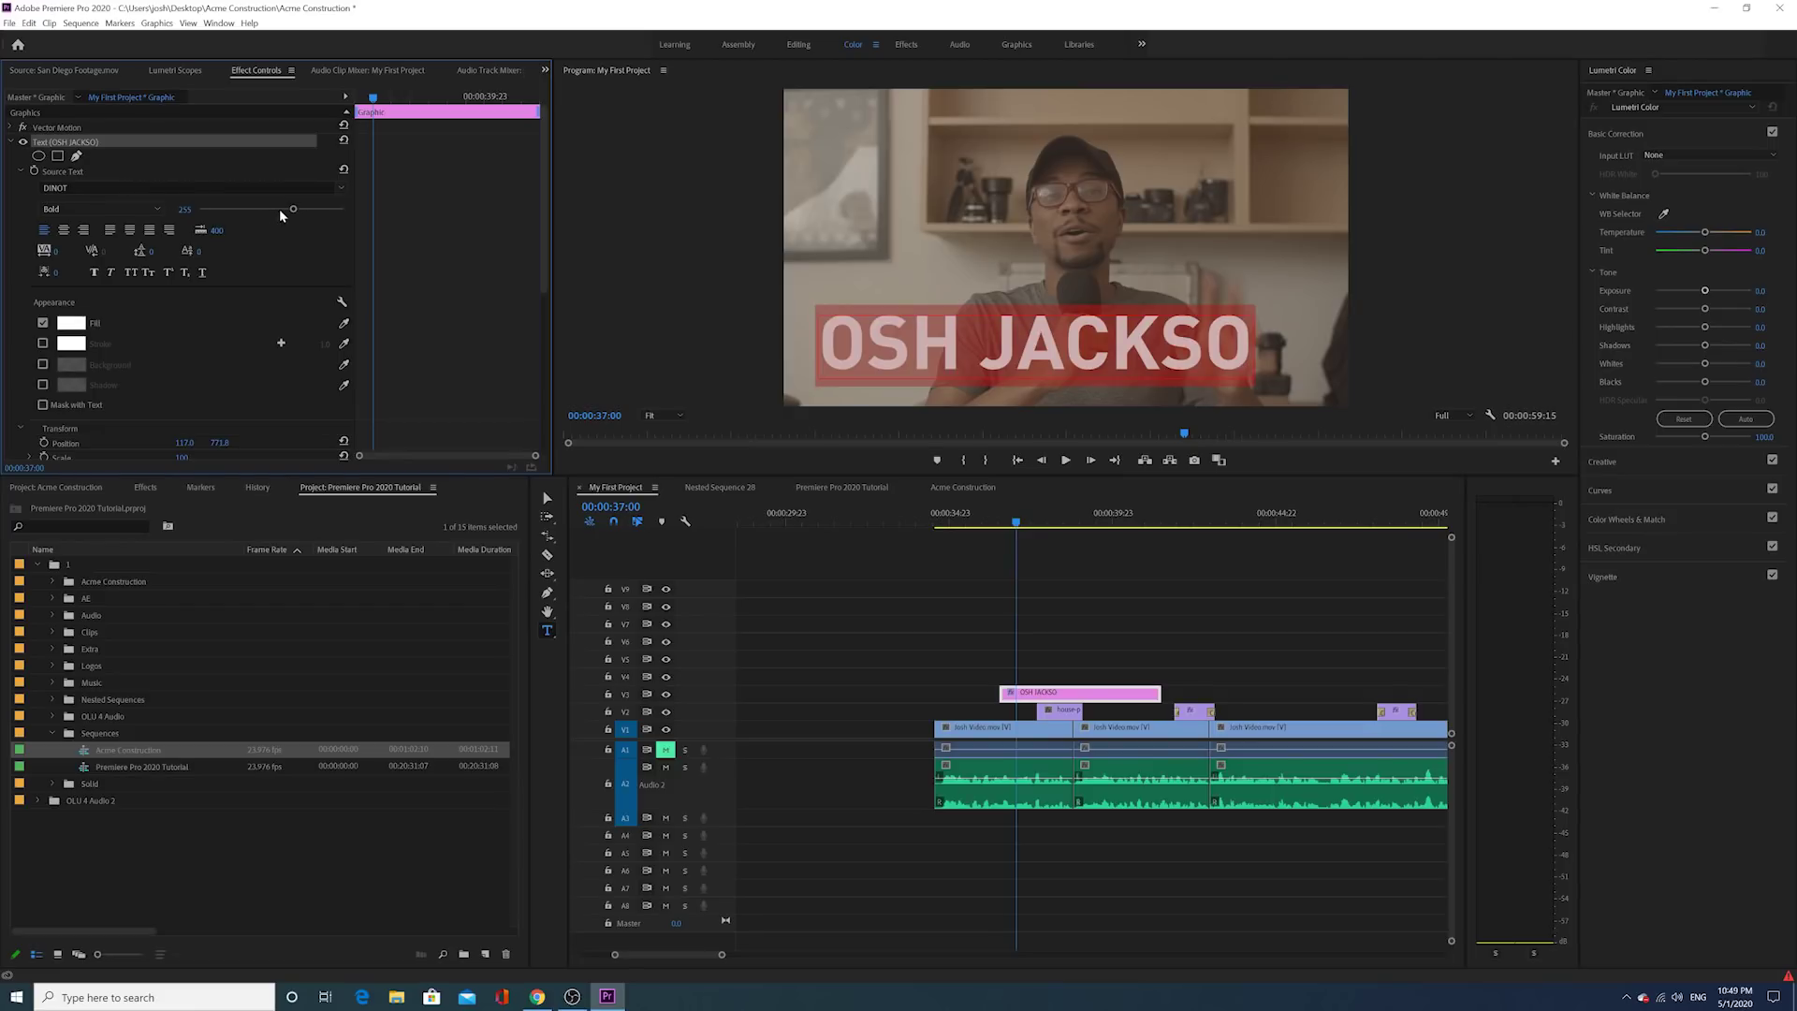
left_click_drag(293, 209, 239, 230)
left_click(1058, 102)
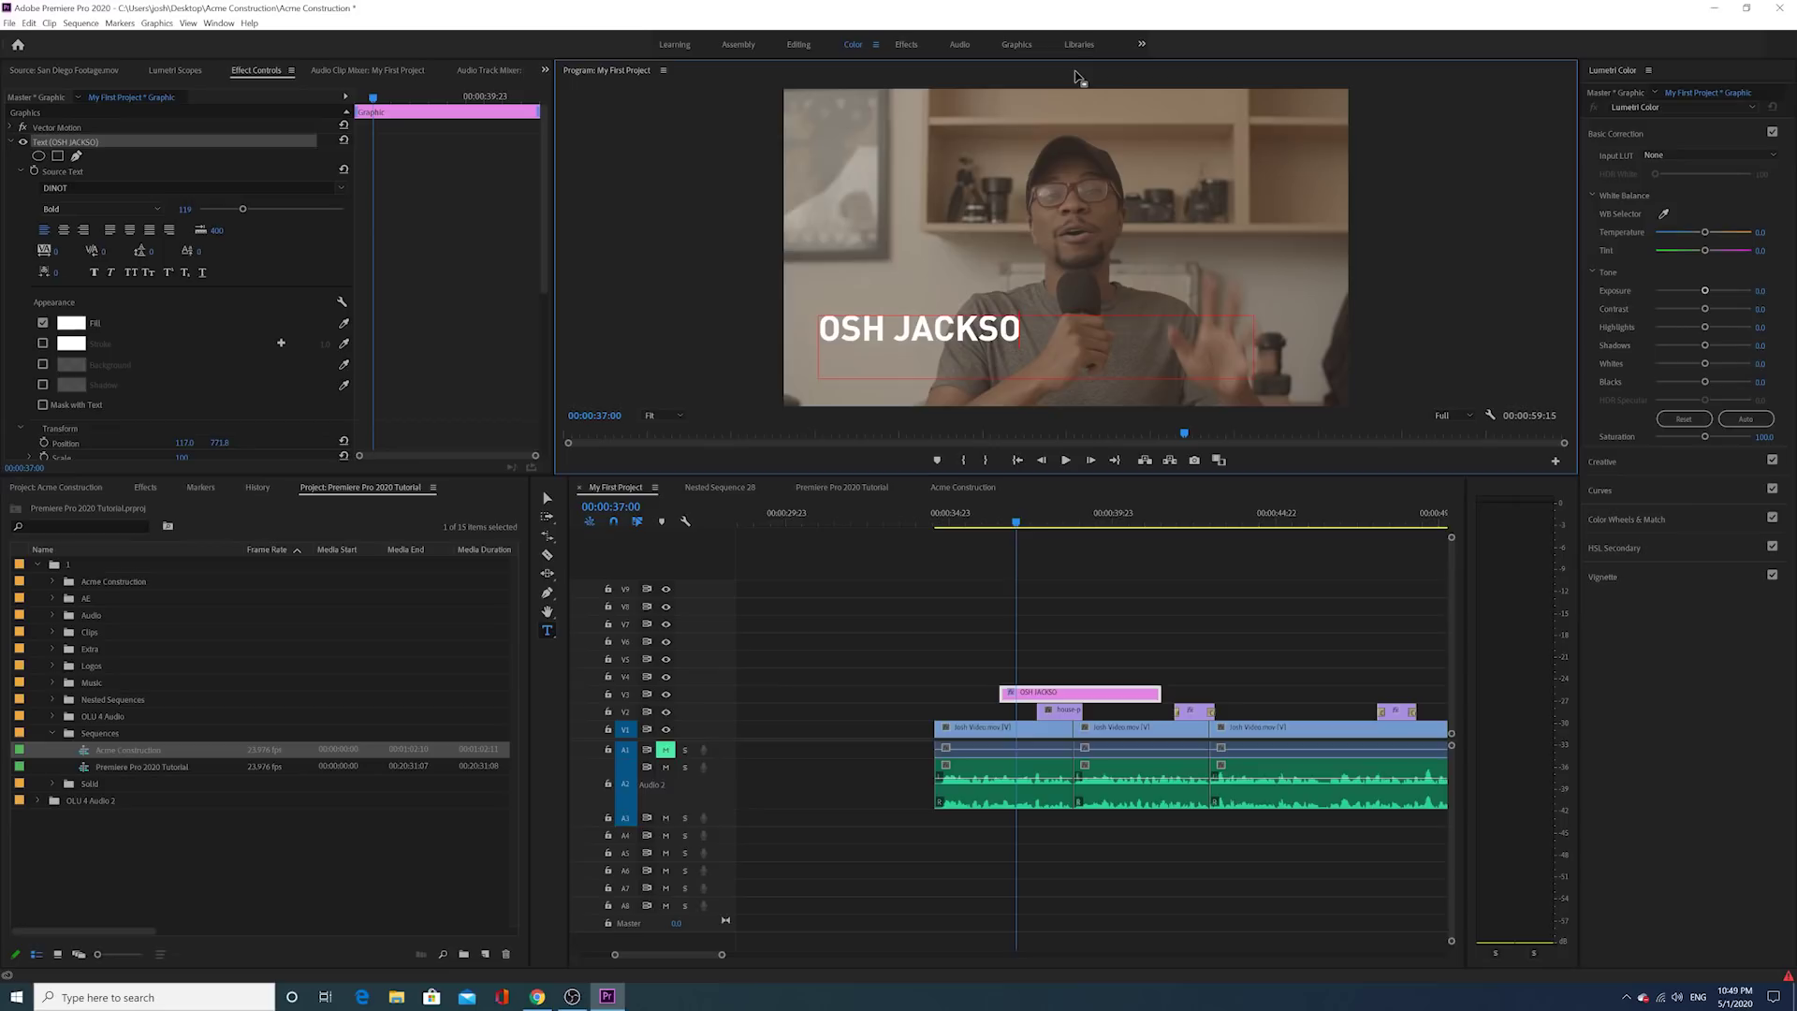
type("N")
key("ctrl+a")
left_click_drag(249, 212, 231, 228)
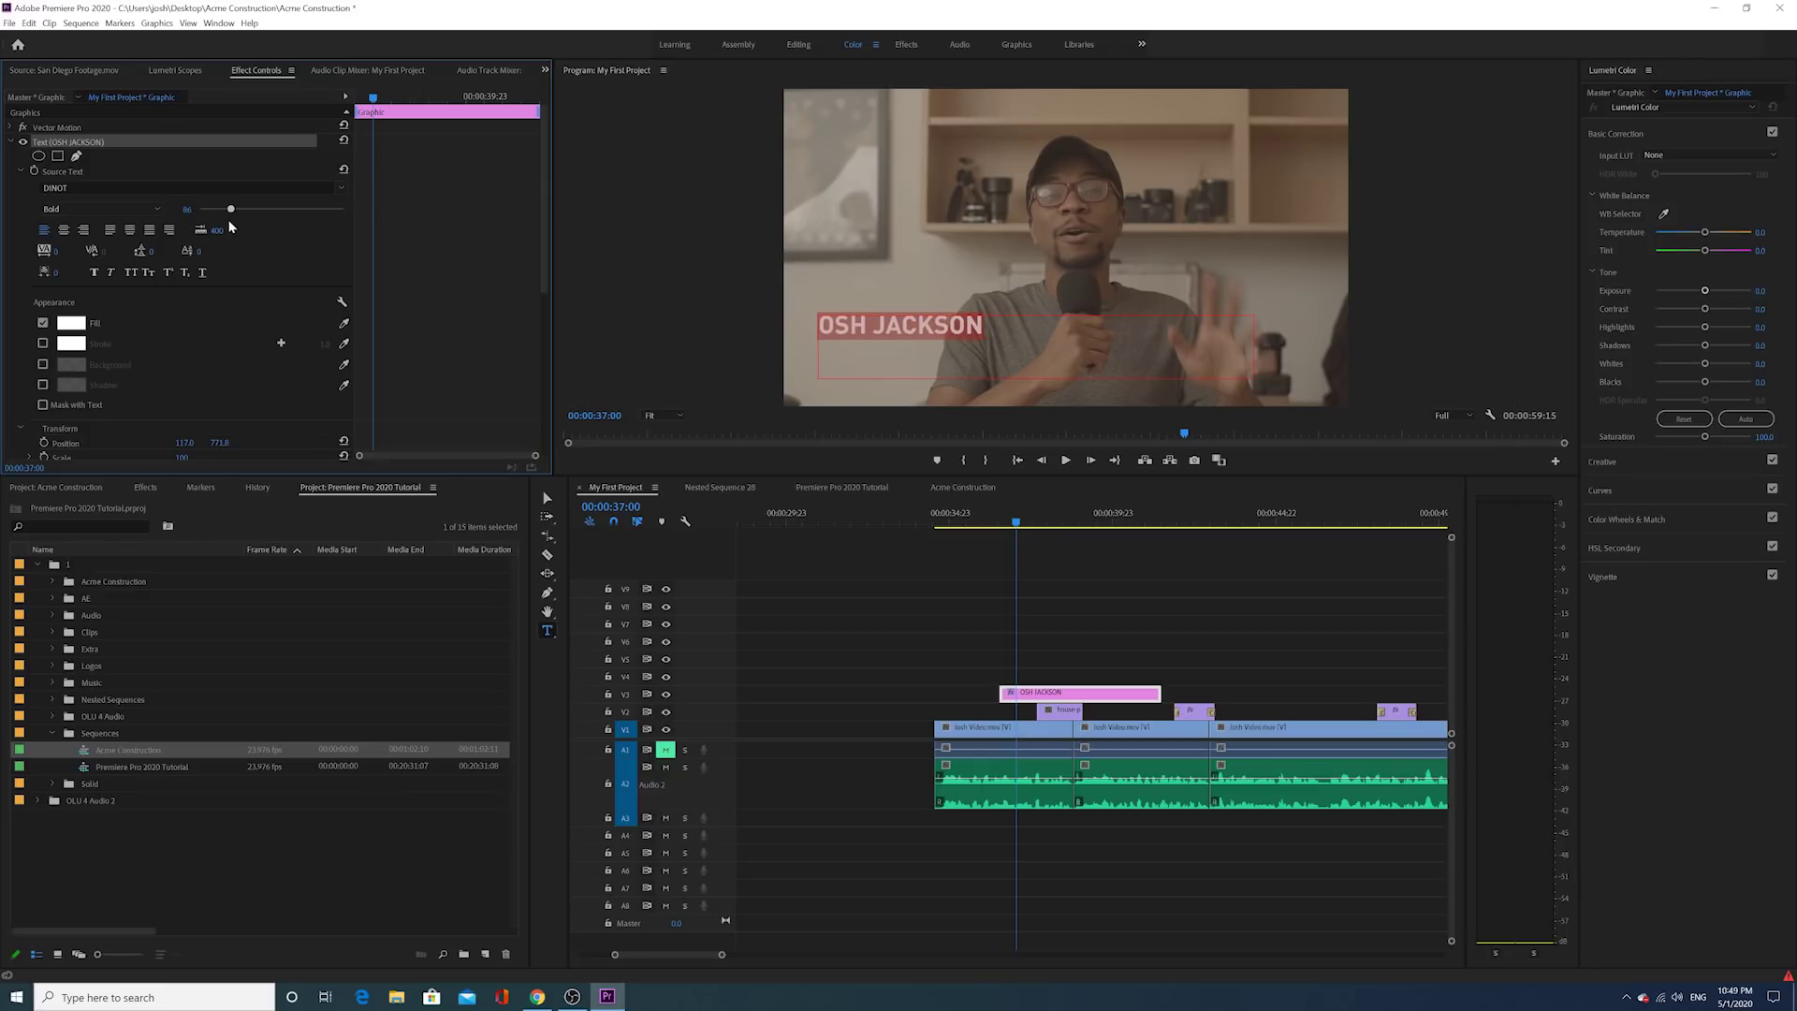
Step: Keep DINOT Bold as the font and lower the title's position in the frame
left_click(341, 189)
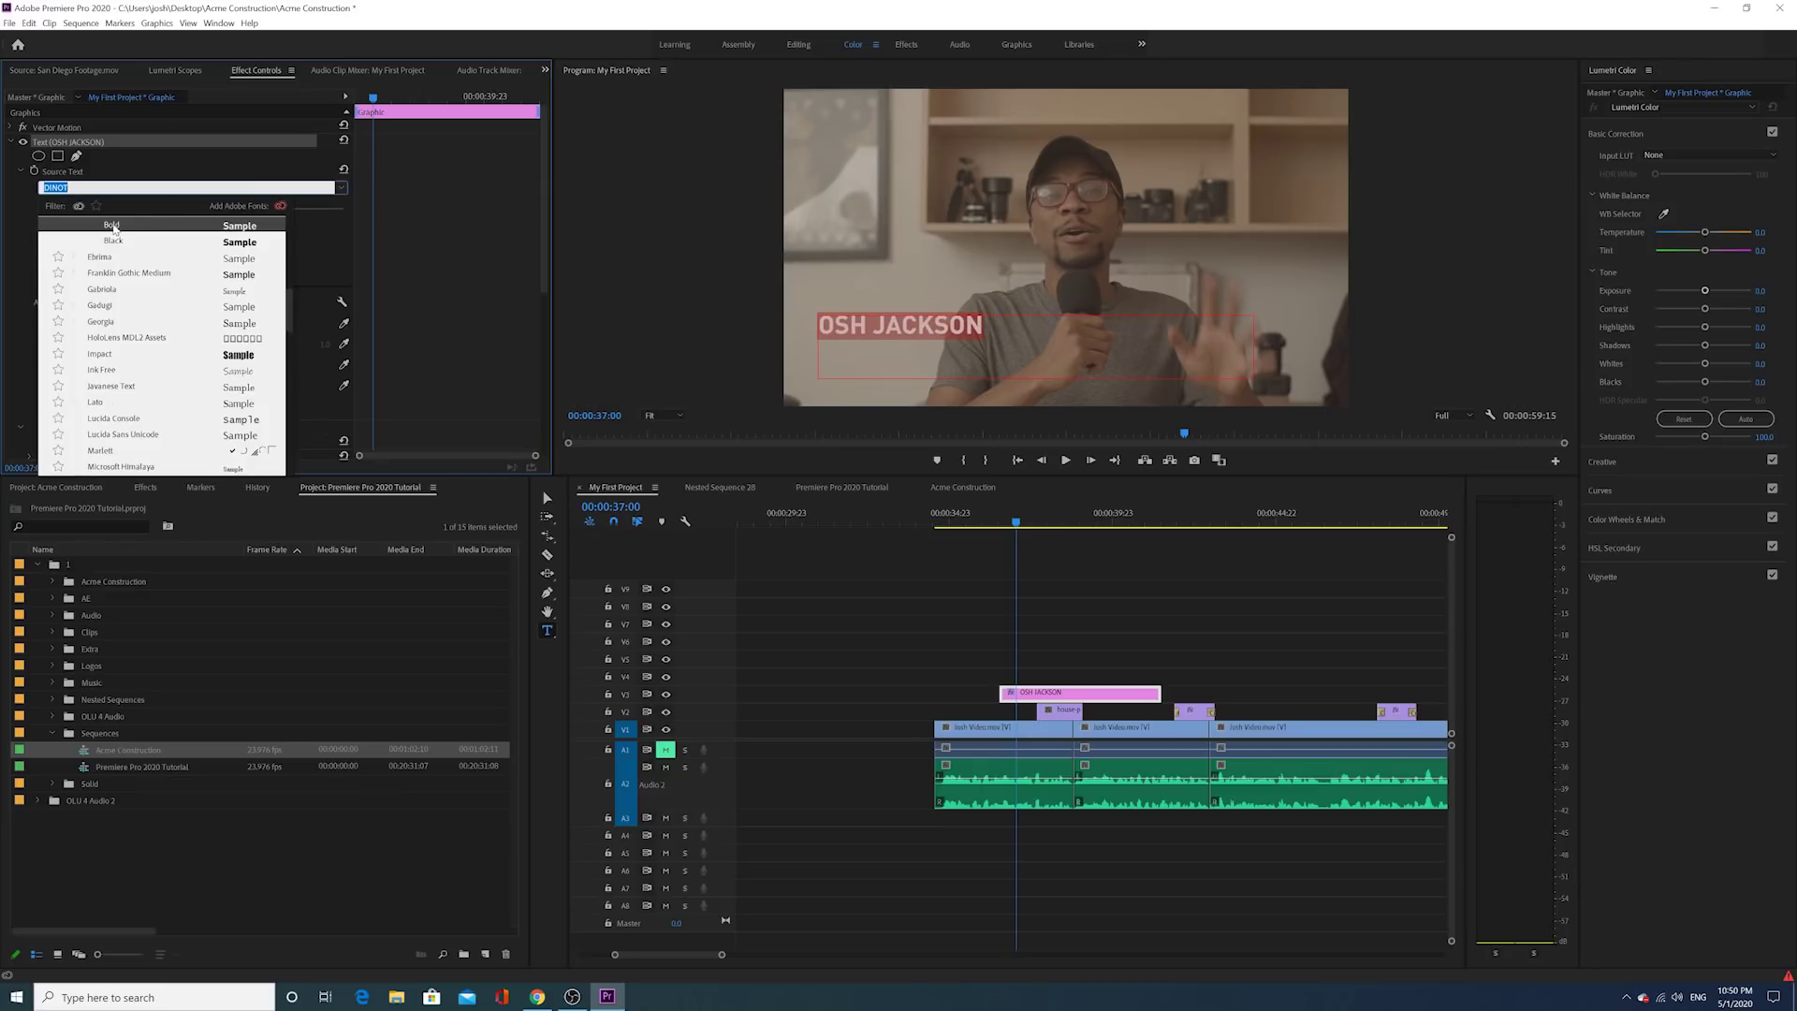
left_click(113, 227)
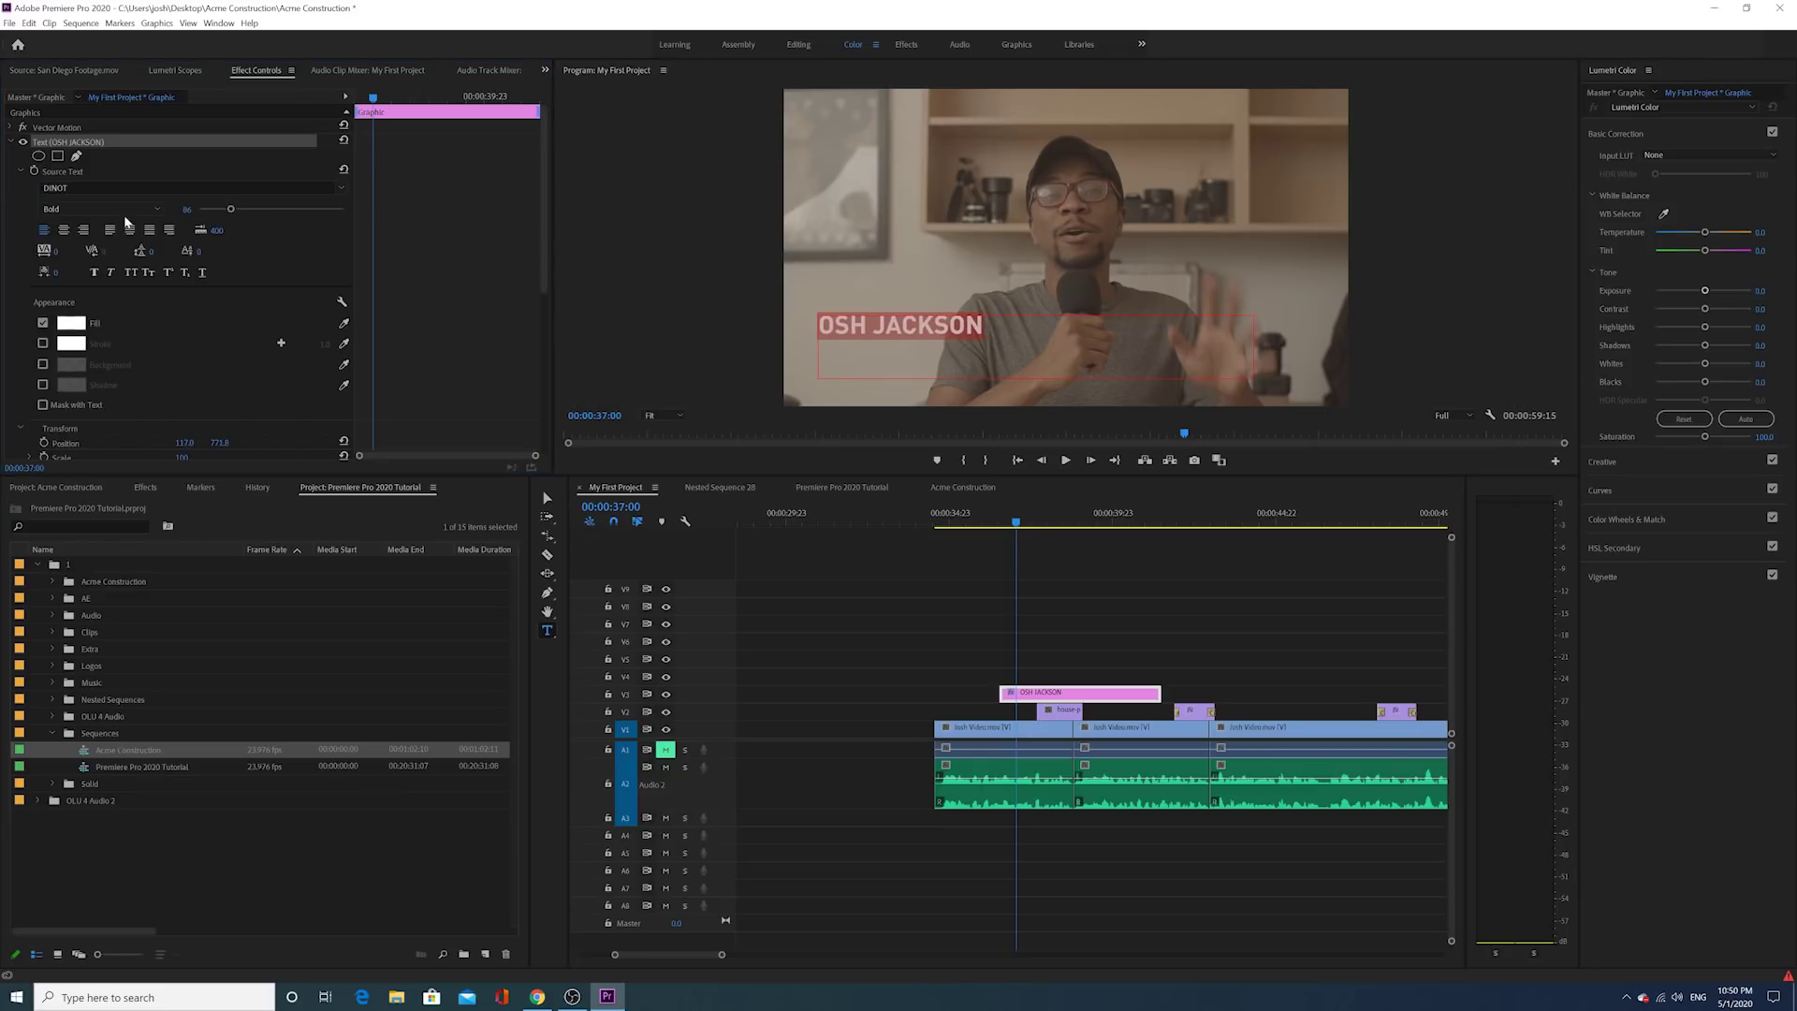
left_click(1050, 657)
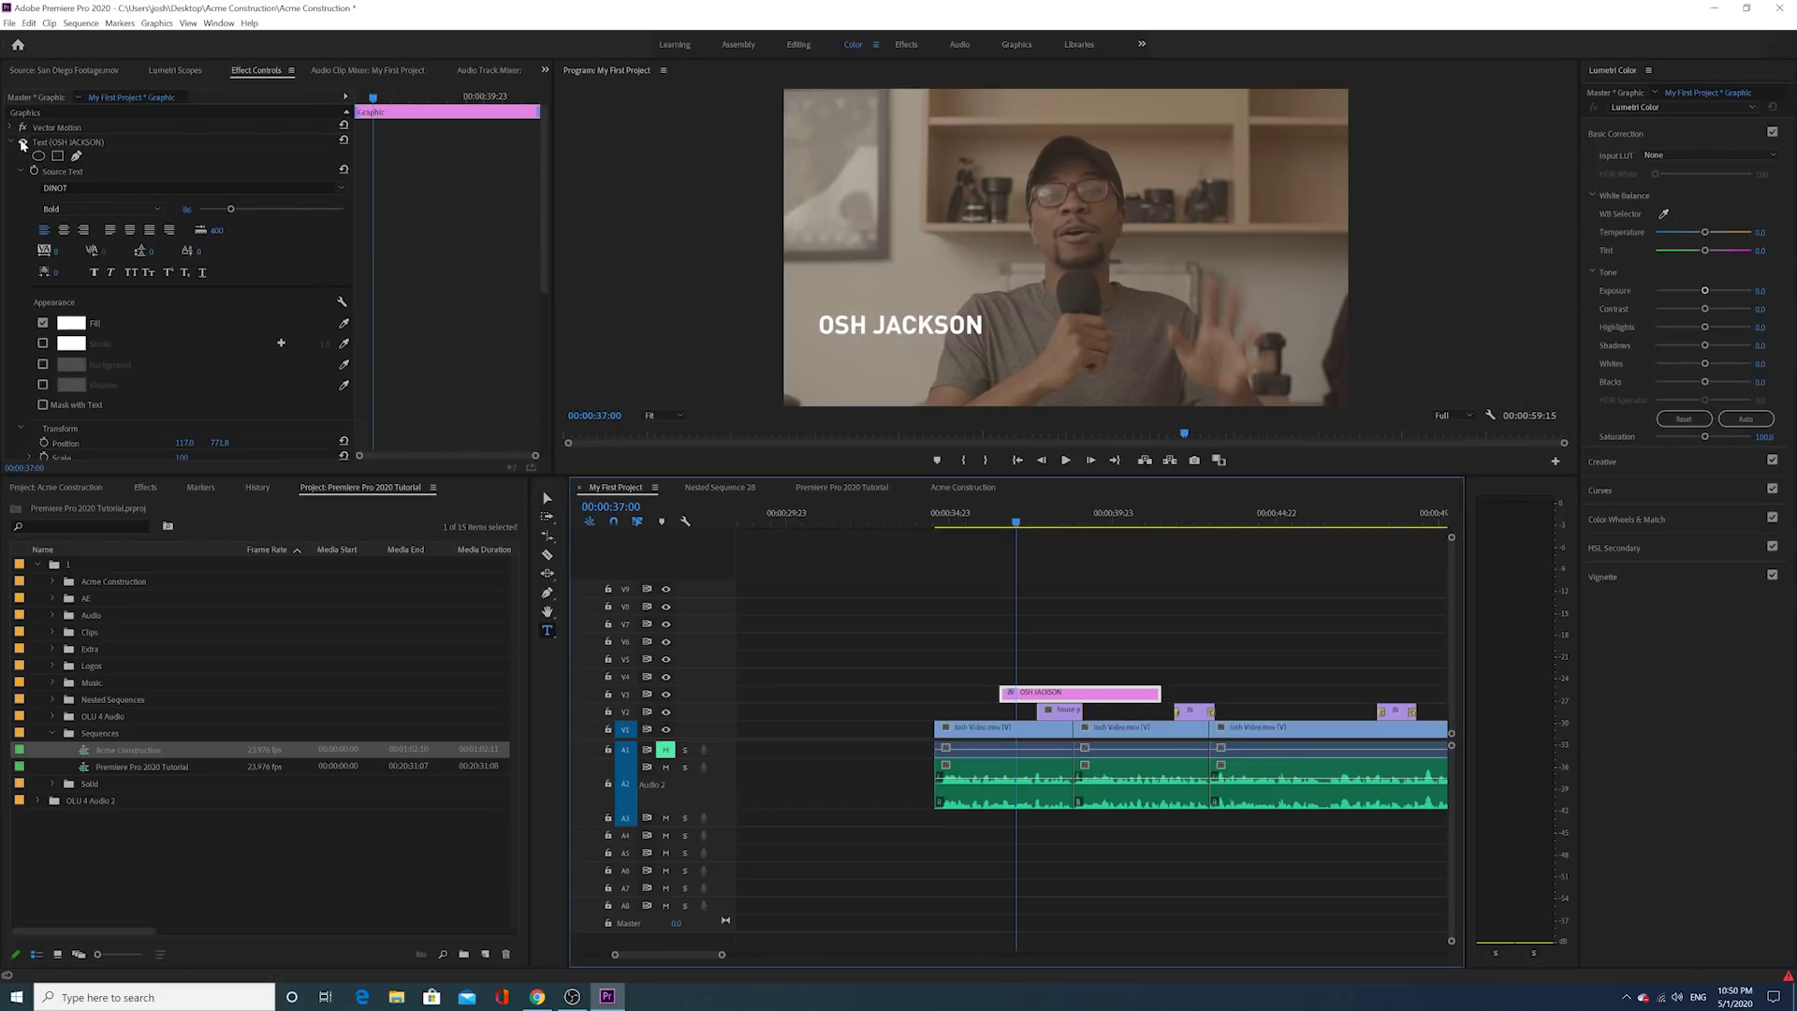
left_click(21, 143)
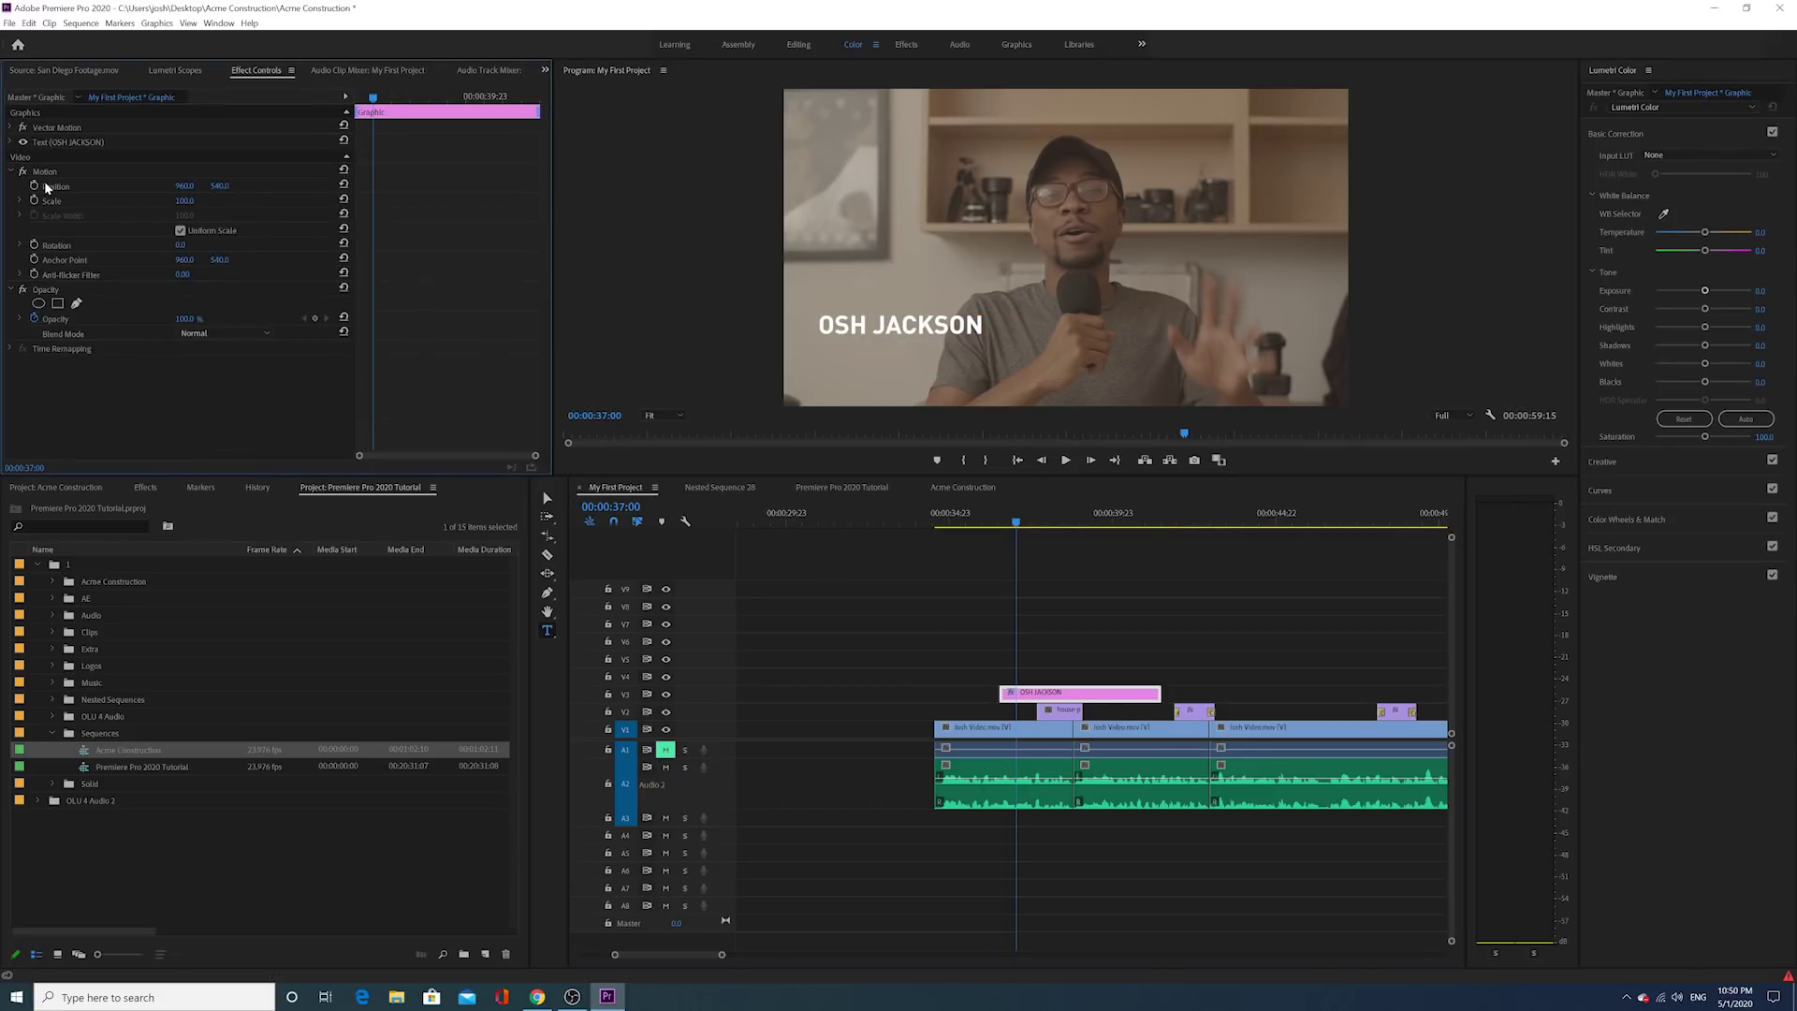
left_click_drag(219, 185, 355, 185)
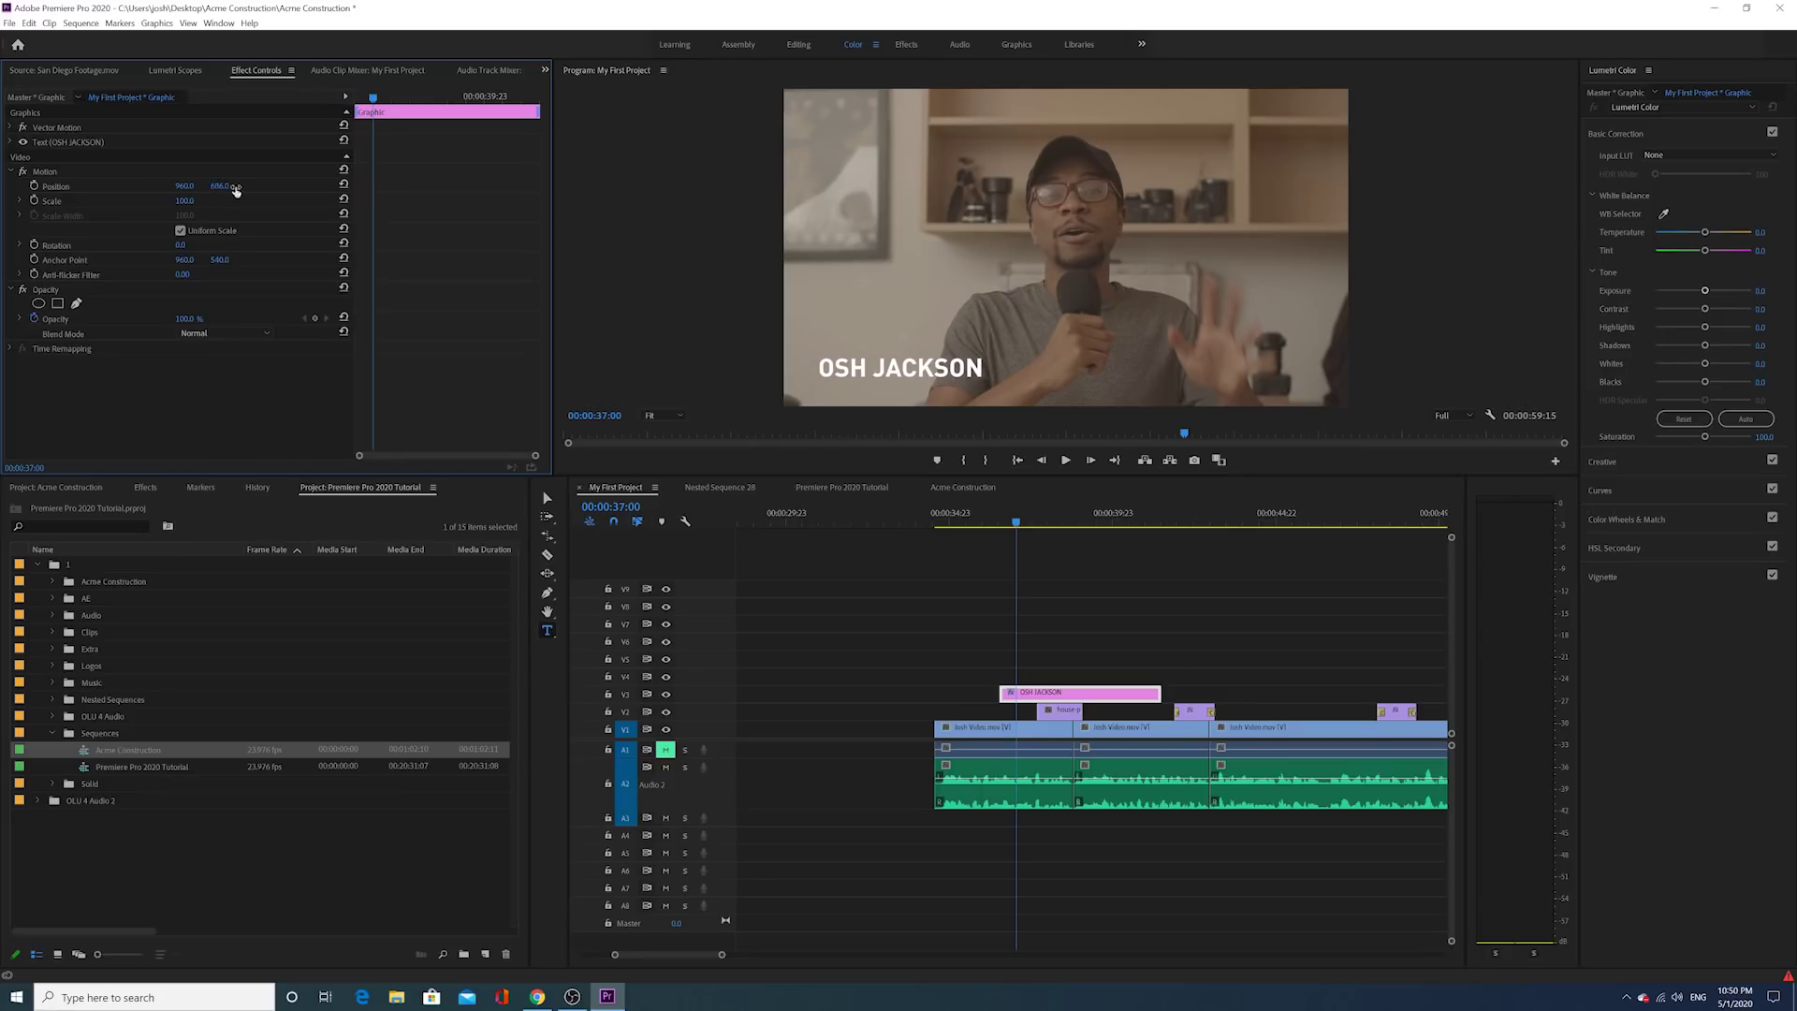
left_click(948, 514)
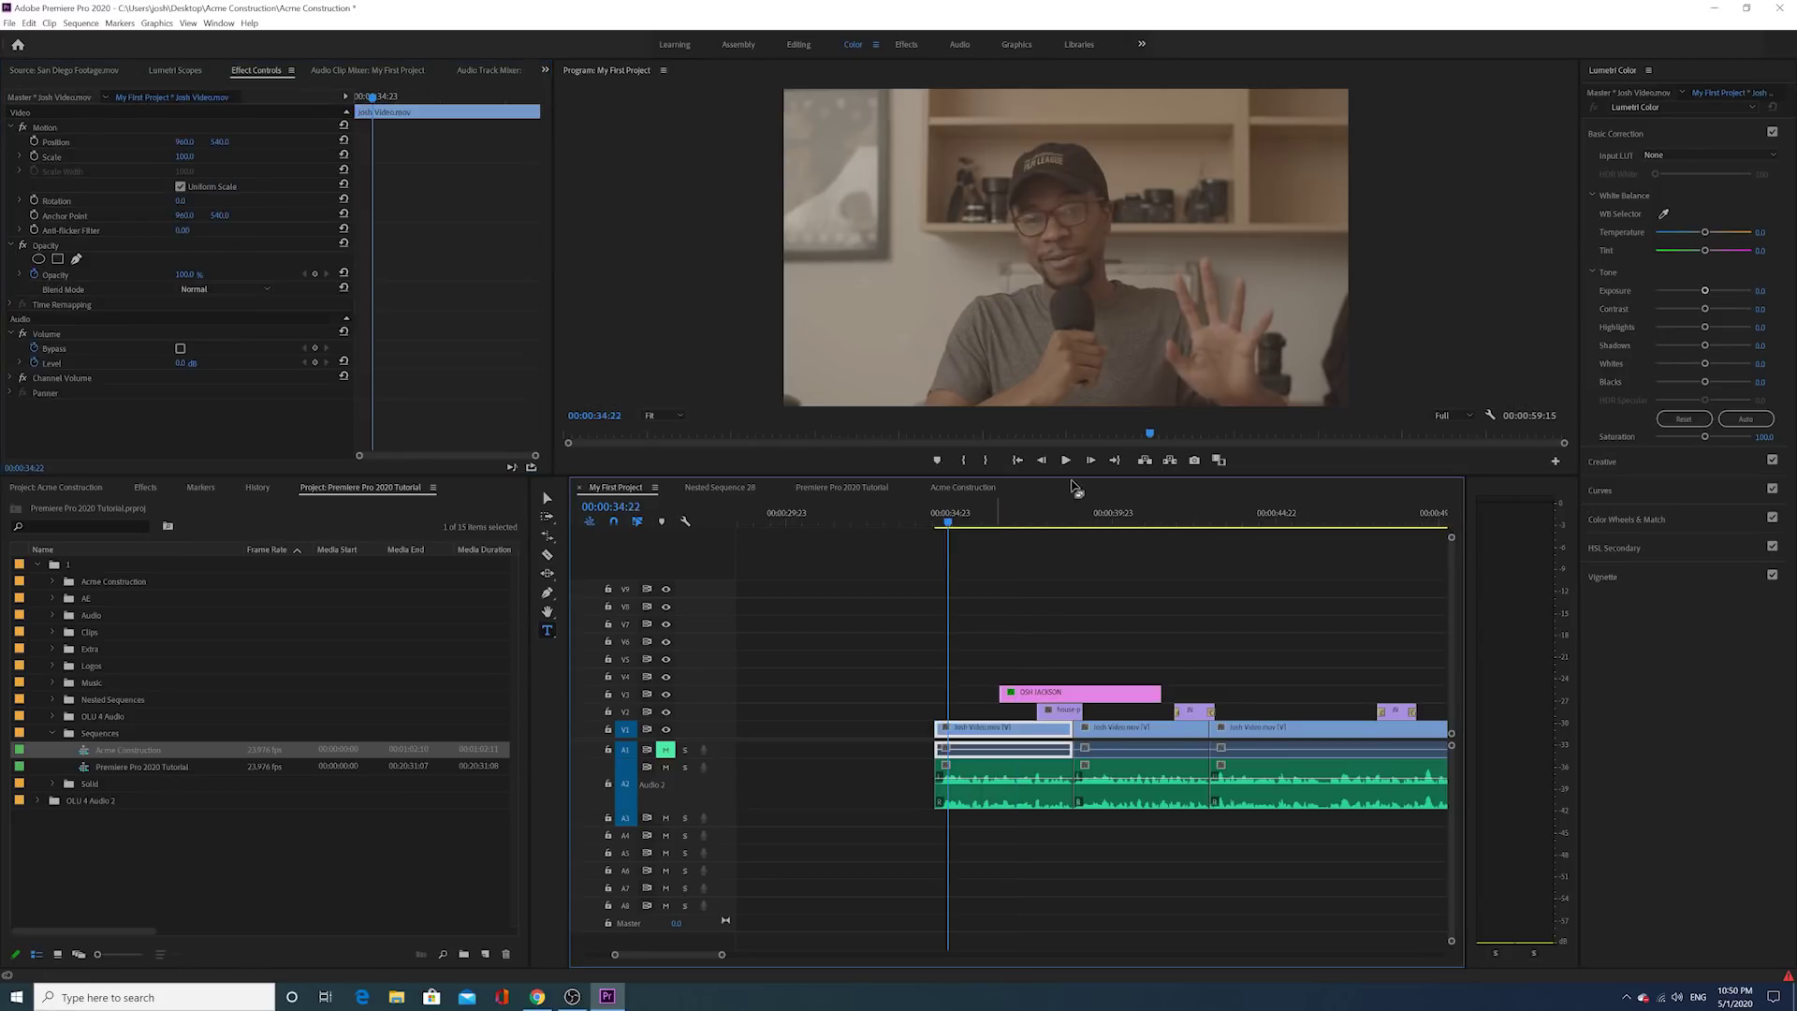
Step: Move the name title earlier to the playhead and shorten it from its end
left_click(1066, 461)
key("space")
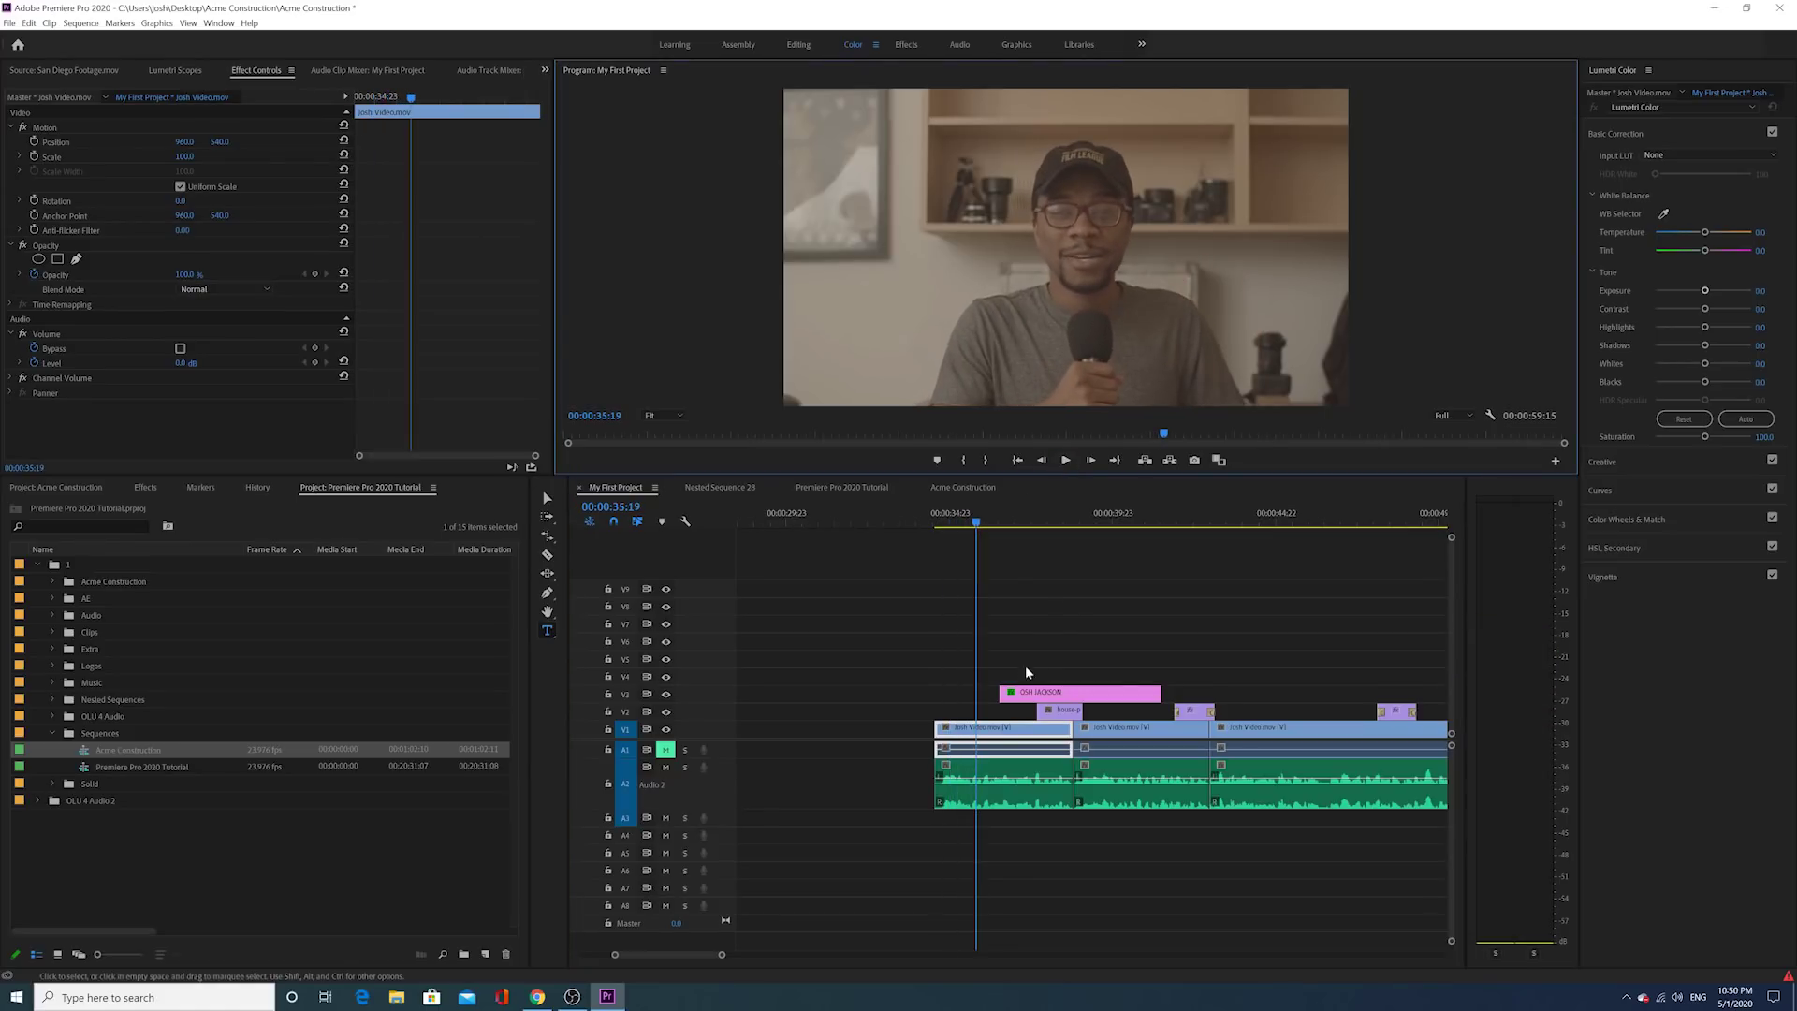
left_click(1020, 700)
left_click_drag(1020, 700, 997, 700)
left_click(1067, 461)
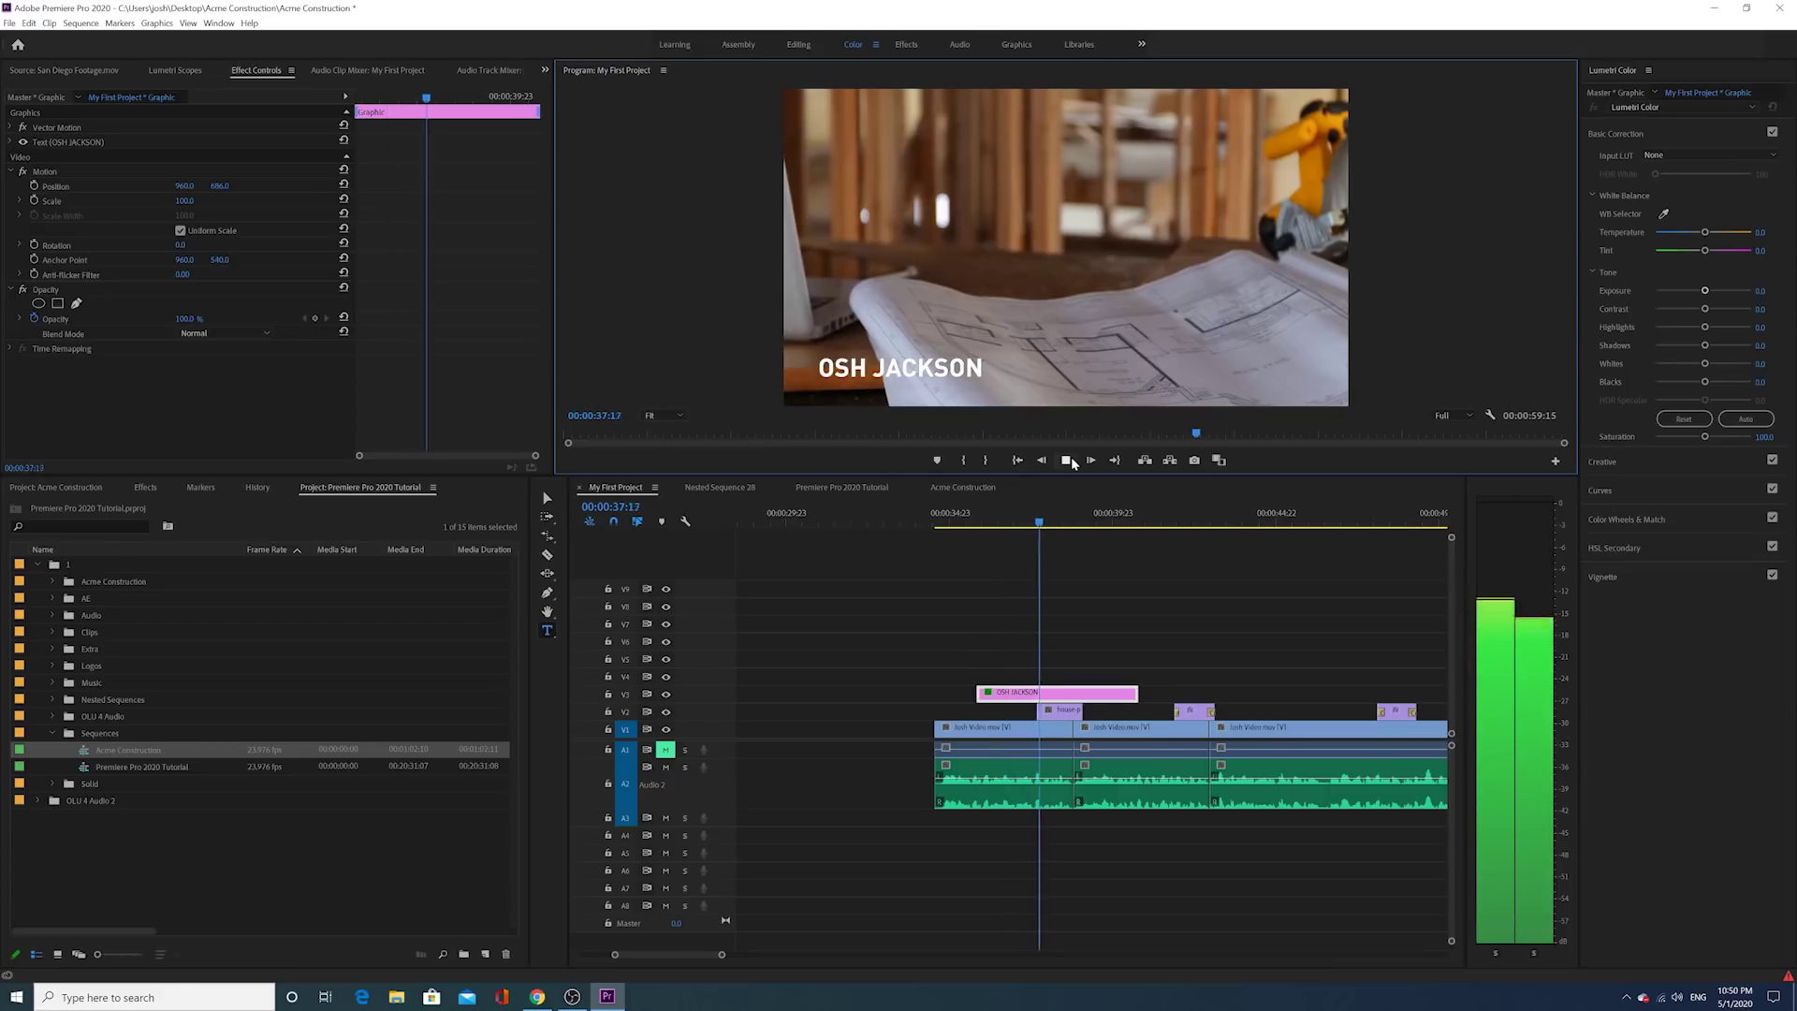
left_click(1073, 463)
left_click_drag(1136, 694, 1036, 694)
Step: Try the title on track V2 near 00:00:38:01, then return it to V3
left_click(1050, 524)
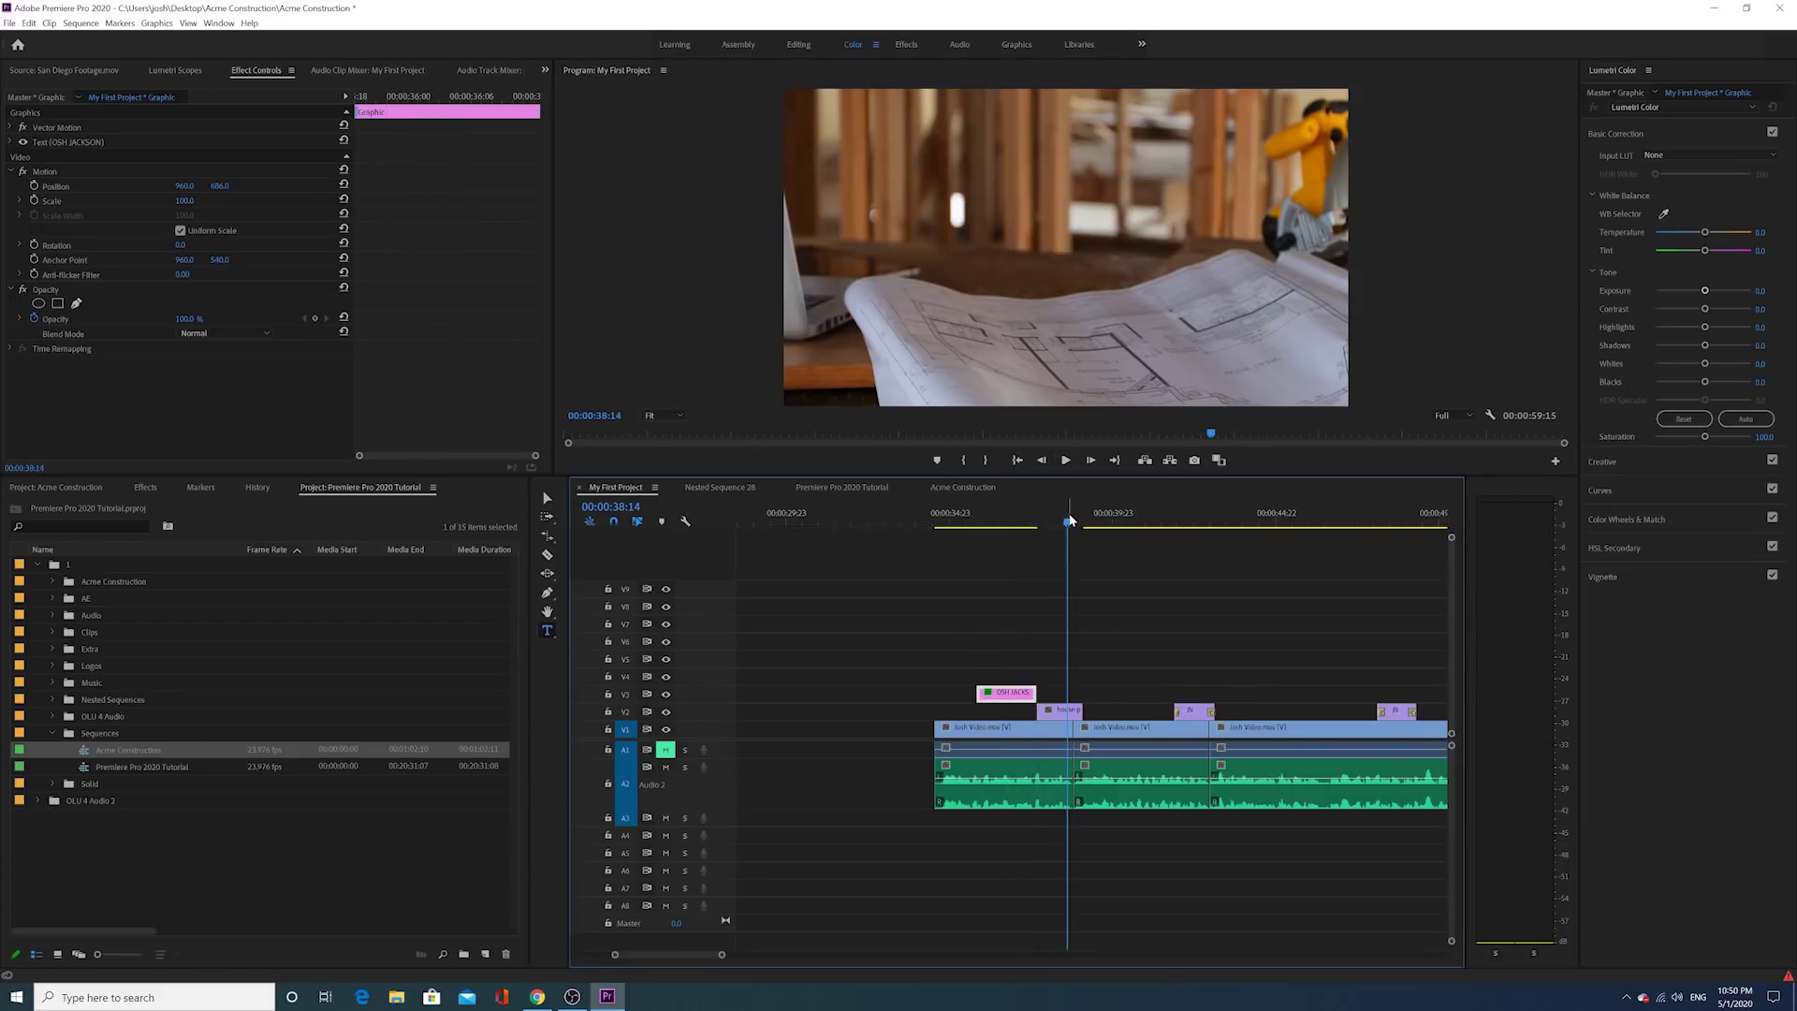
left_click(1050, 530)
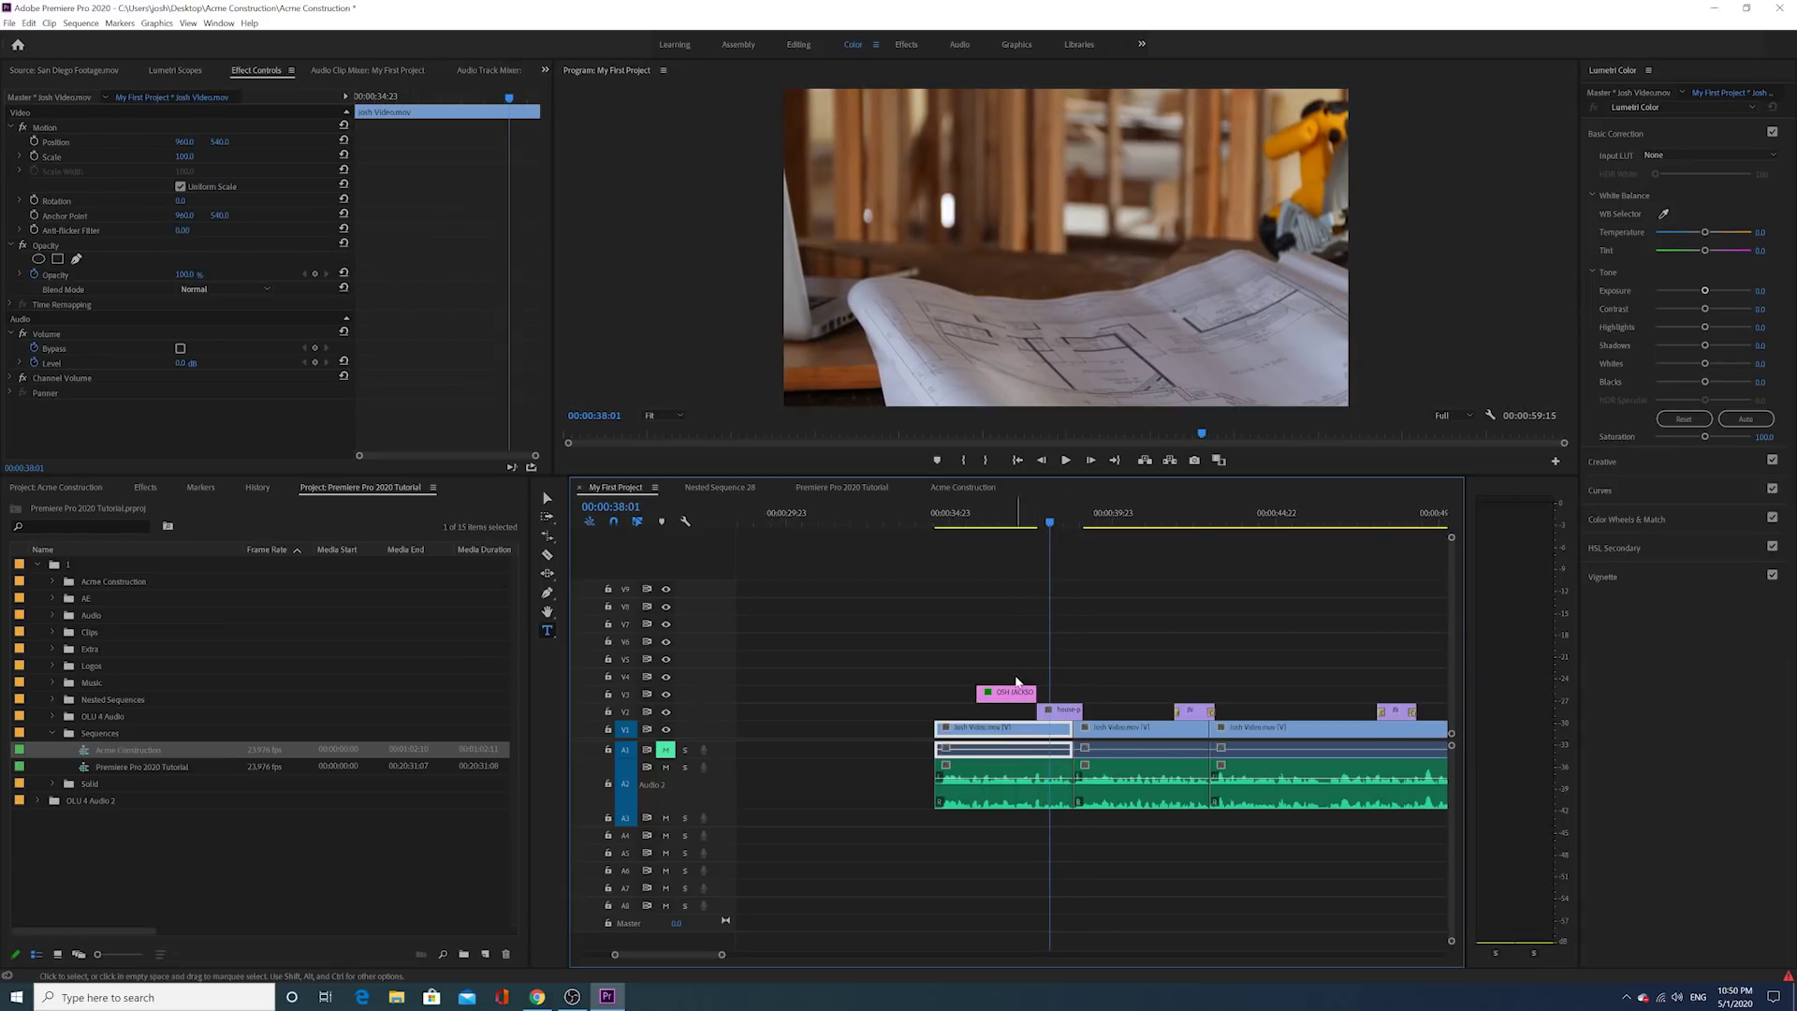
left_click_drag(1019, 702, 1019, 718)
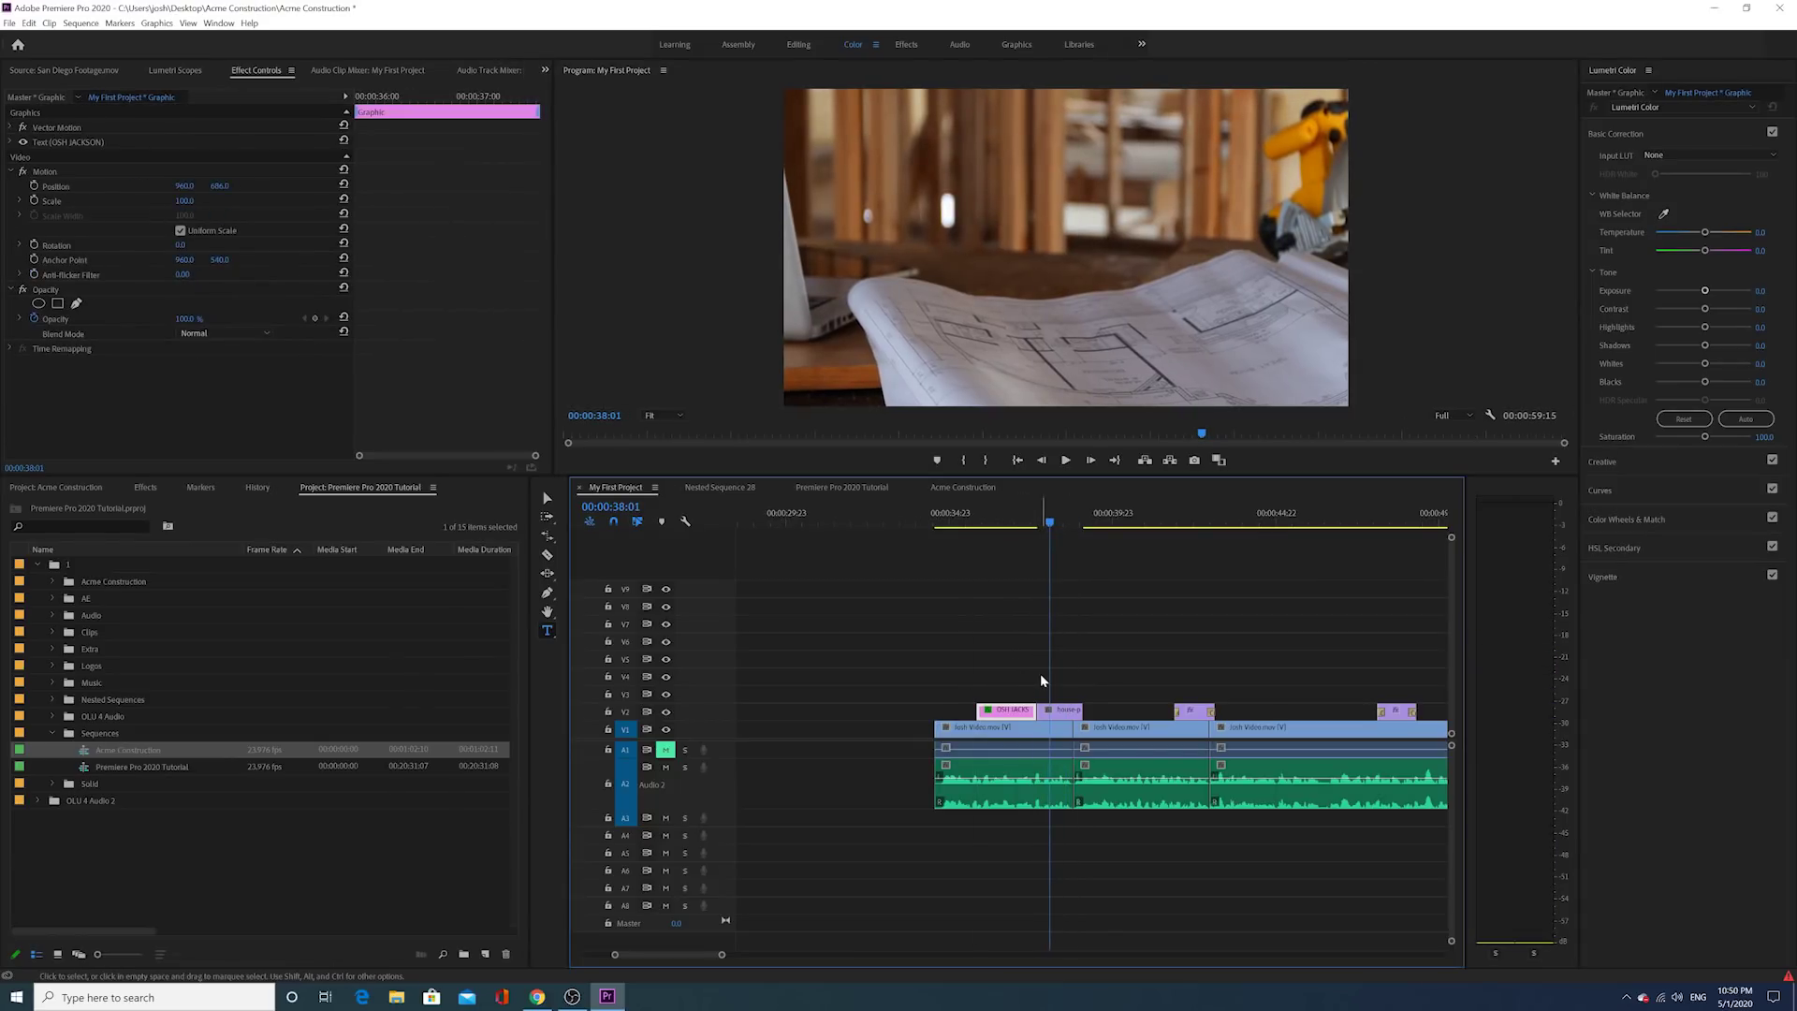
left_click_drag(1006, 521, 969, 522)
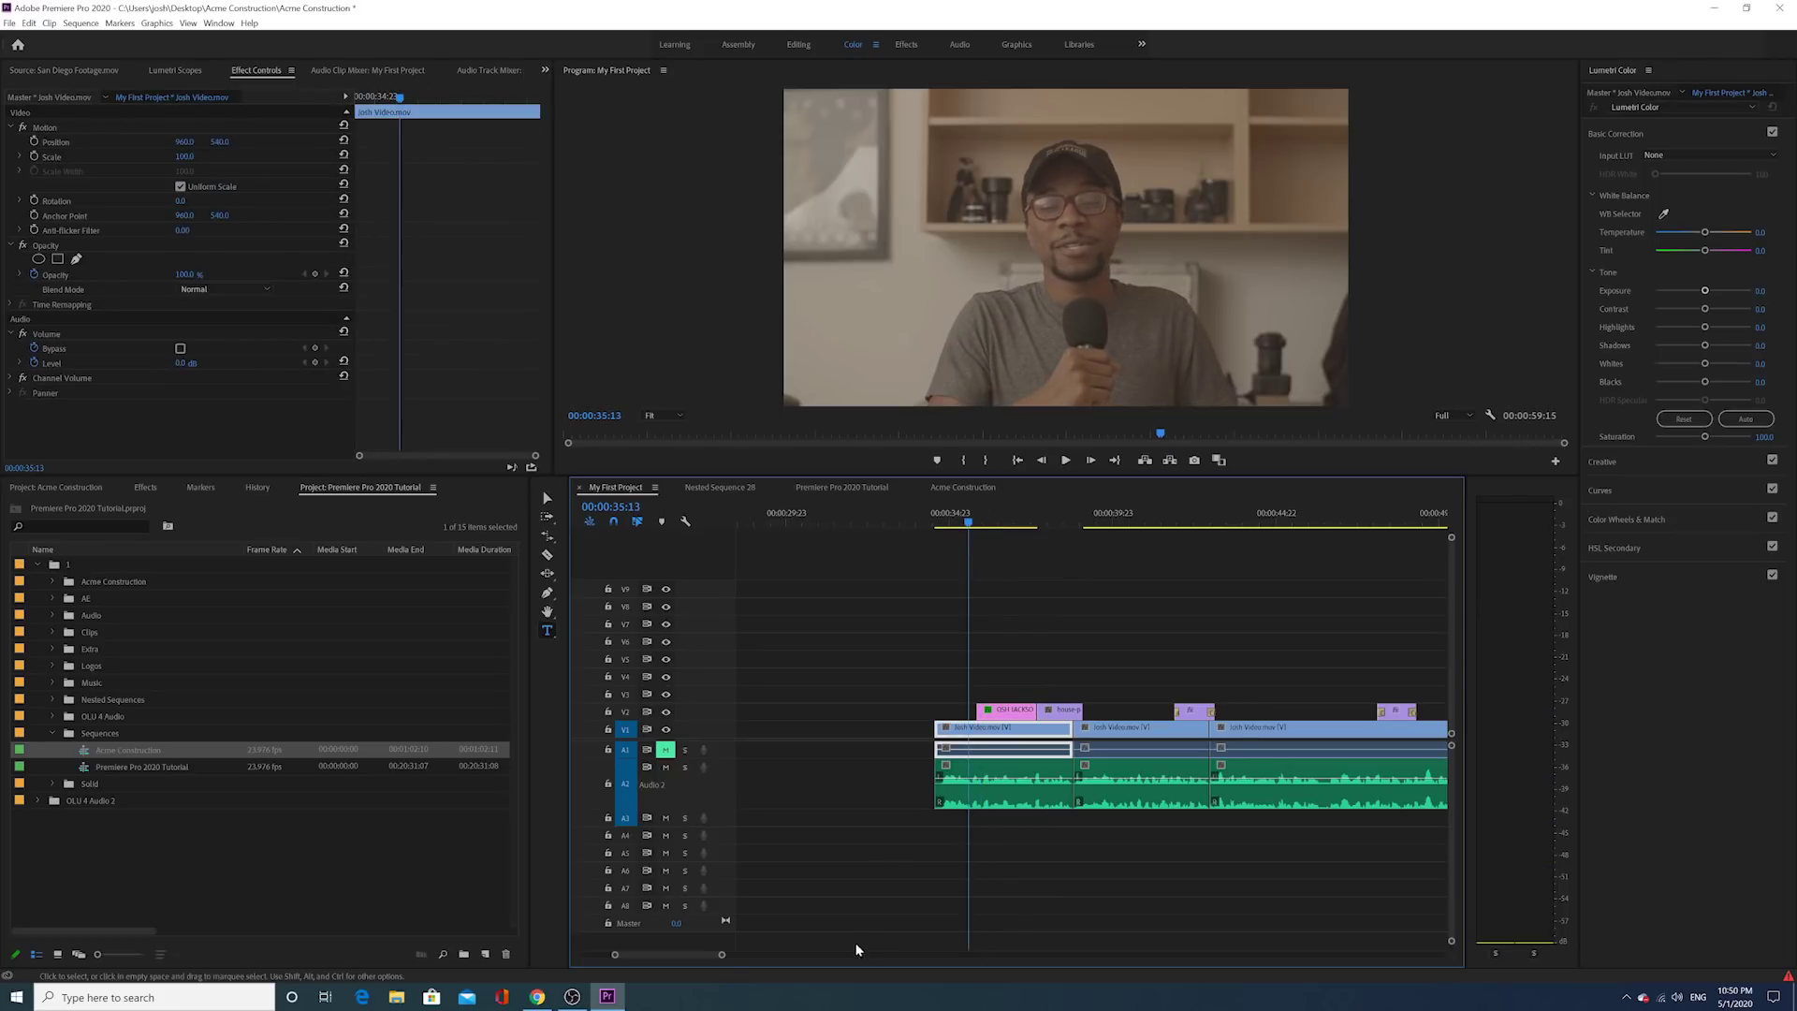
left_click_drag(721, 955, 690, 977)
scroll(955, 690, "down", 3)
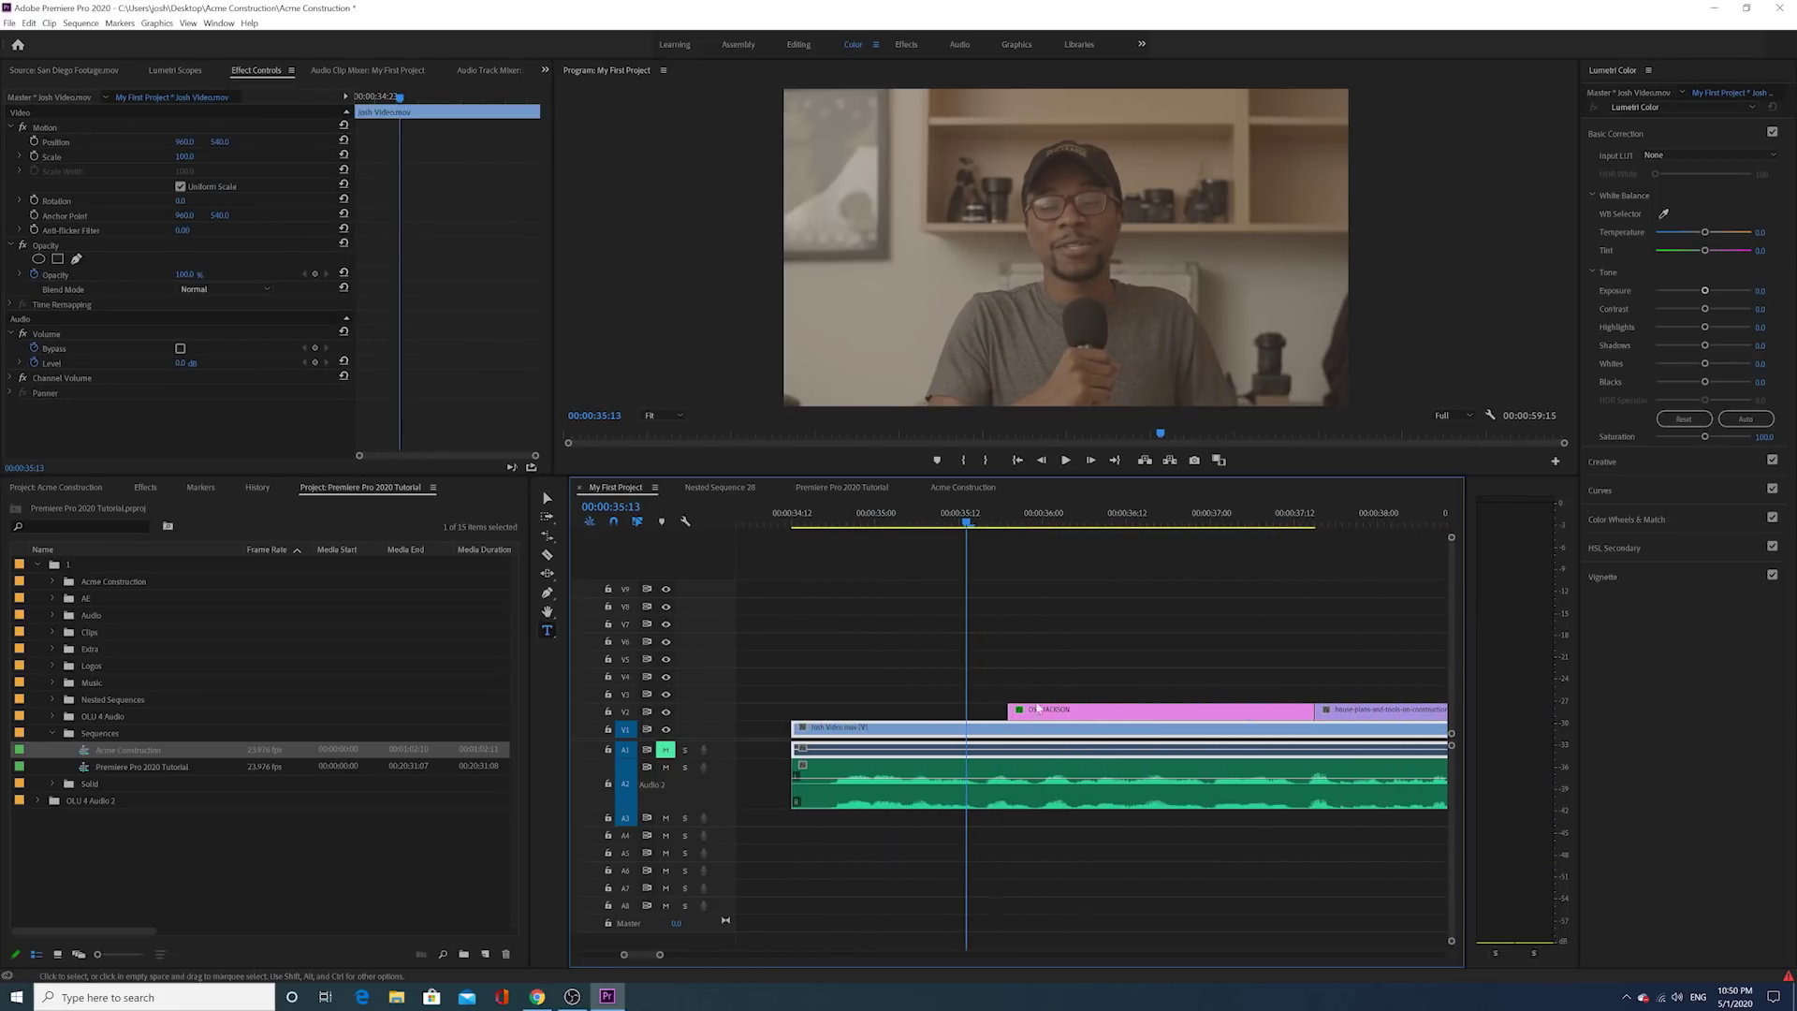
left_click_drag(1037, 714, 1021, 694)
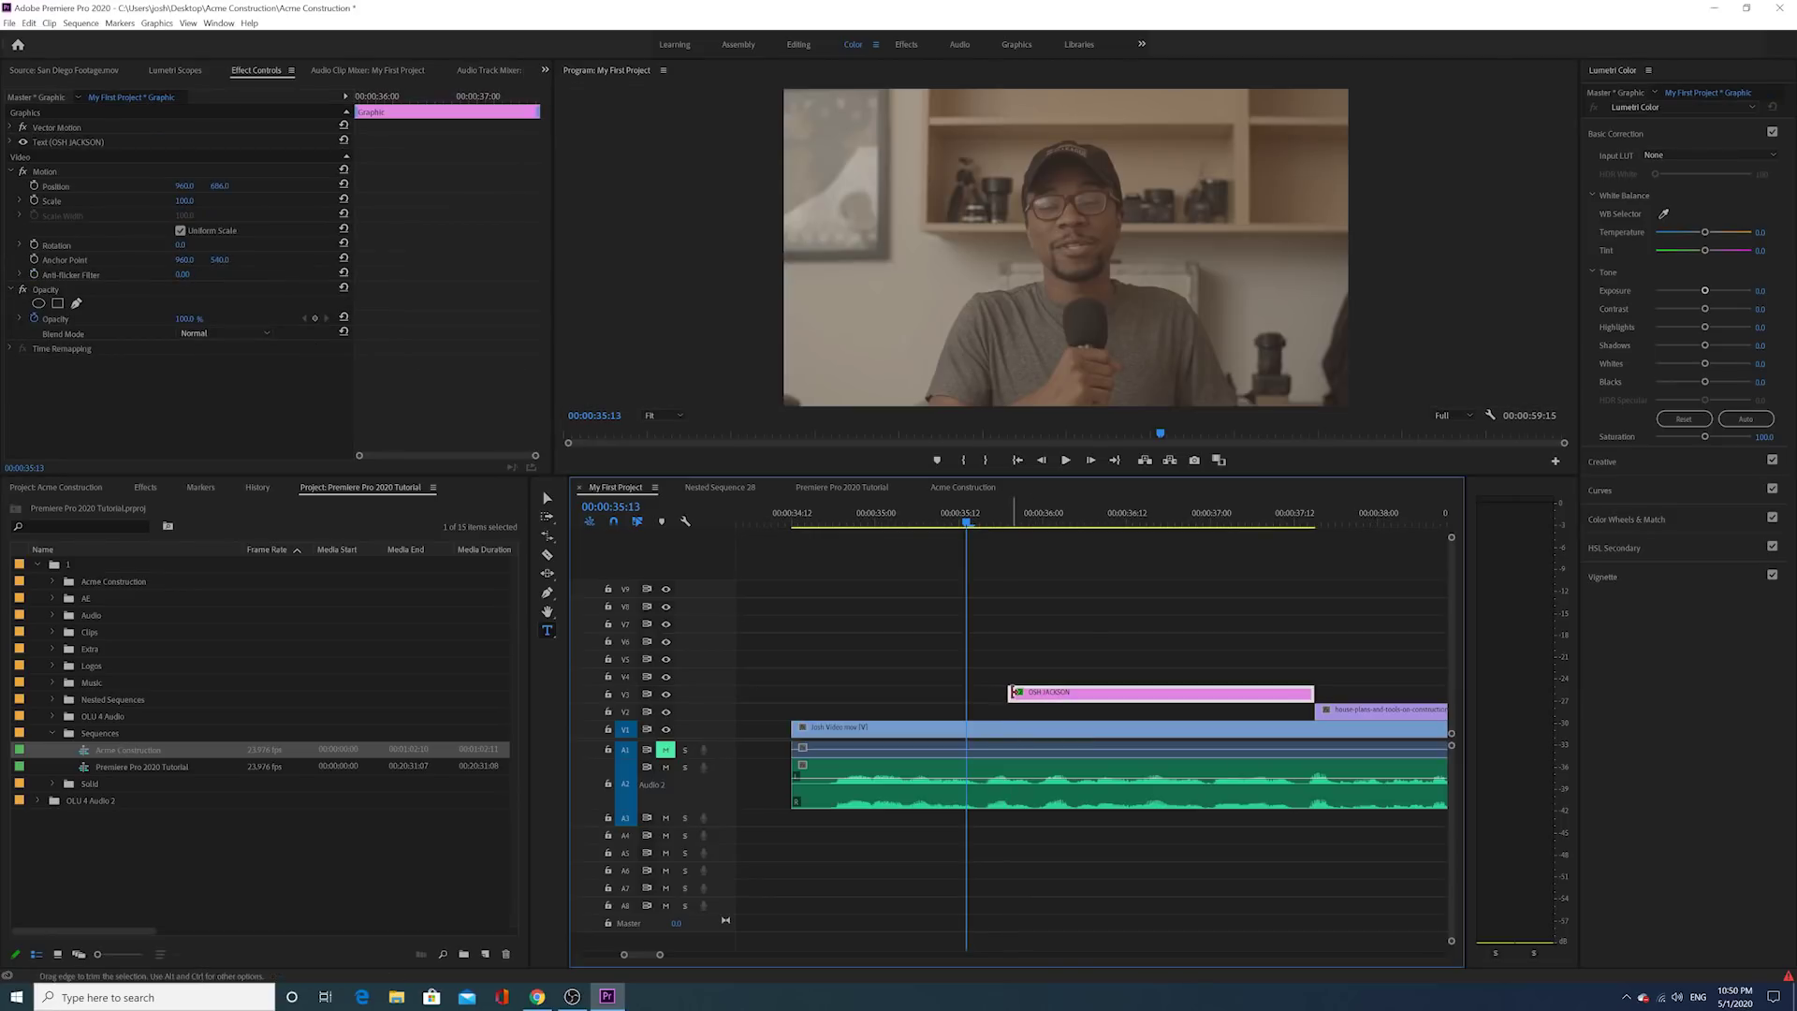
Step: Add a shortened cross dissolve fade-in at the start of the name title and preview it
right_click(1014, 692)
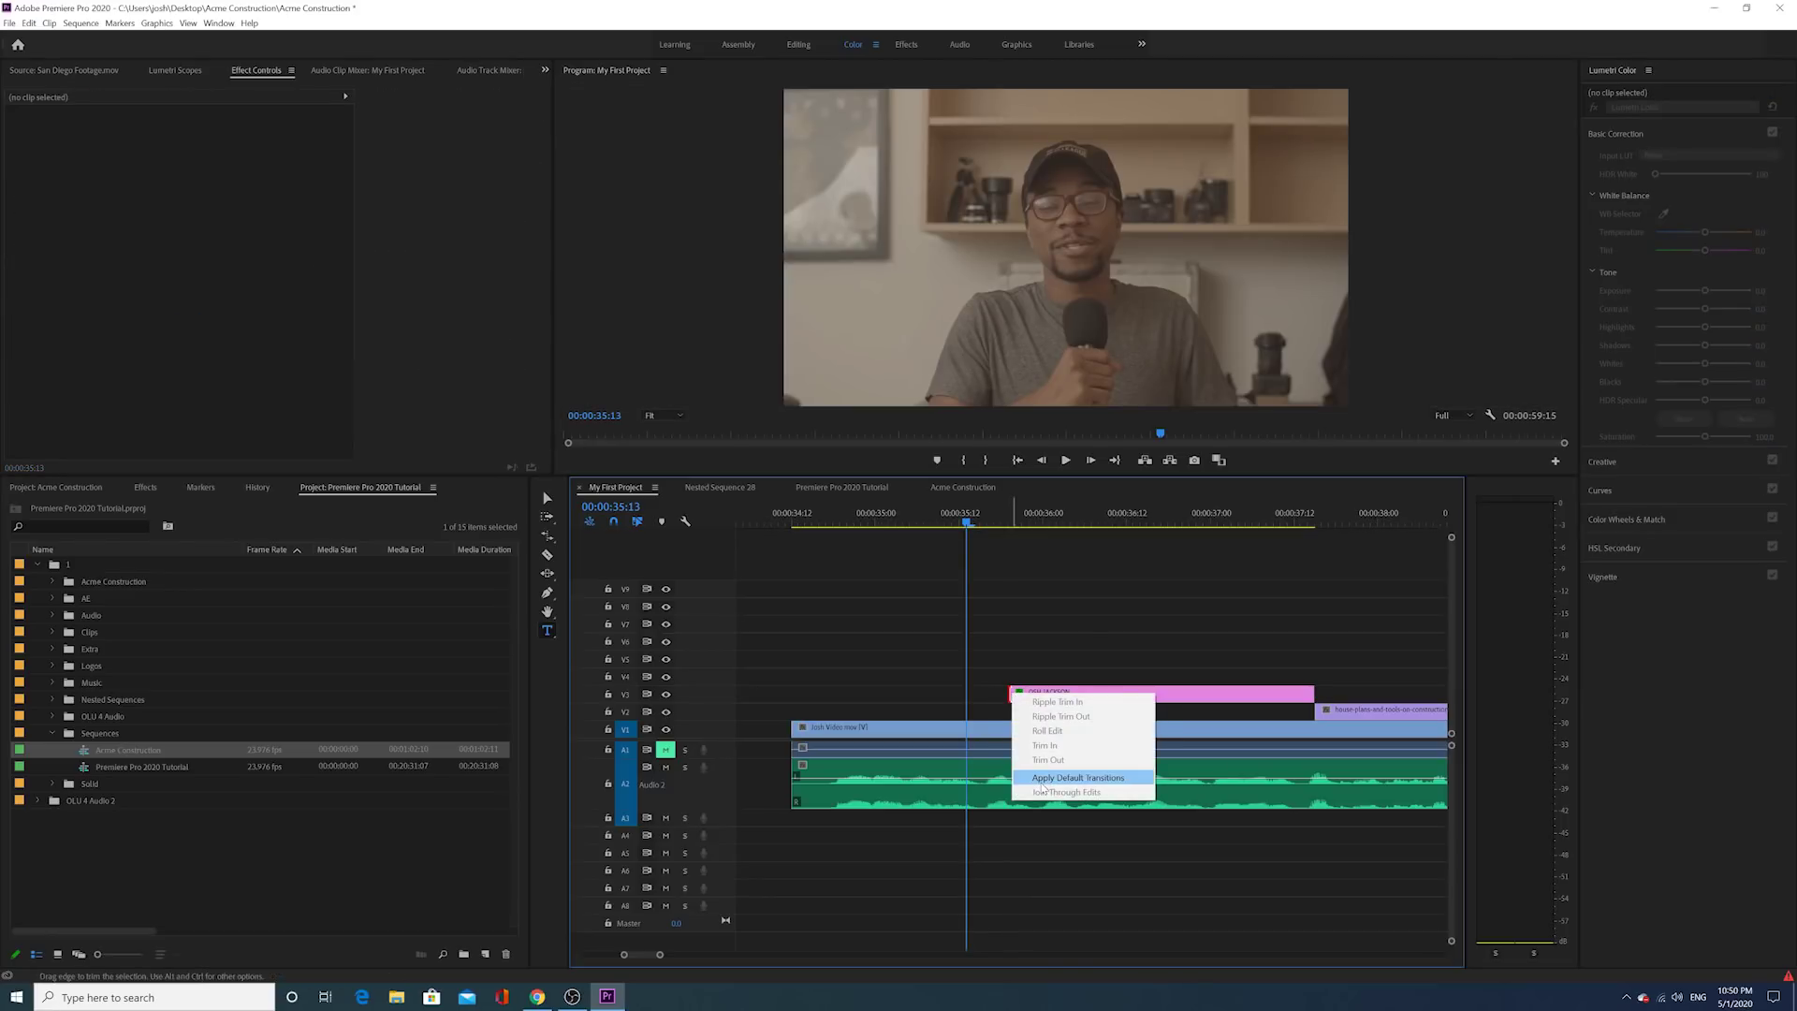
left_click(1041, 783)
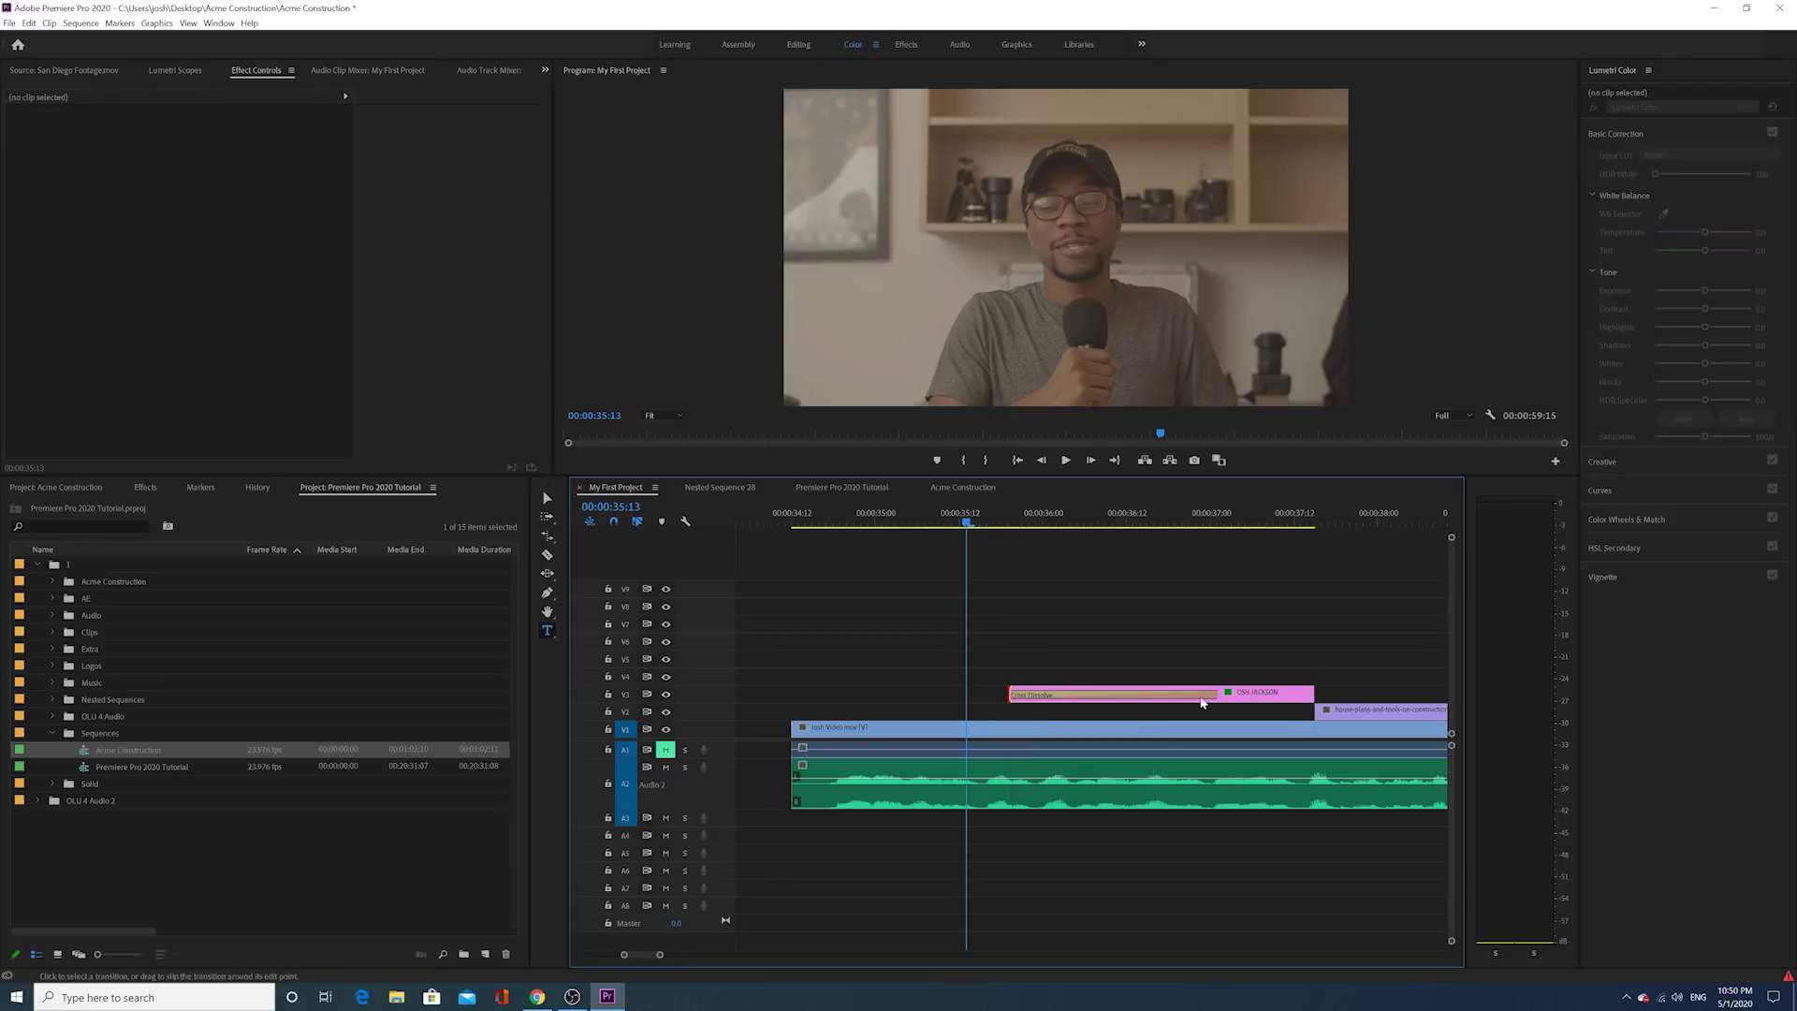
left_click_drag(1213, 697, 1056, 708)
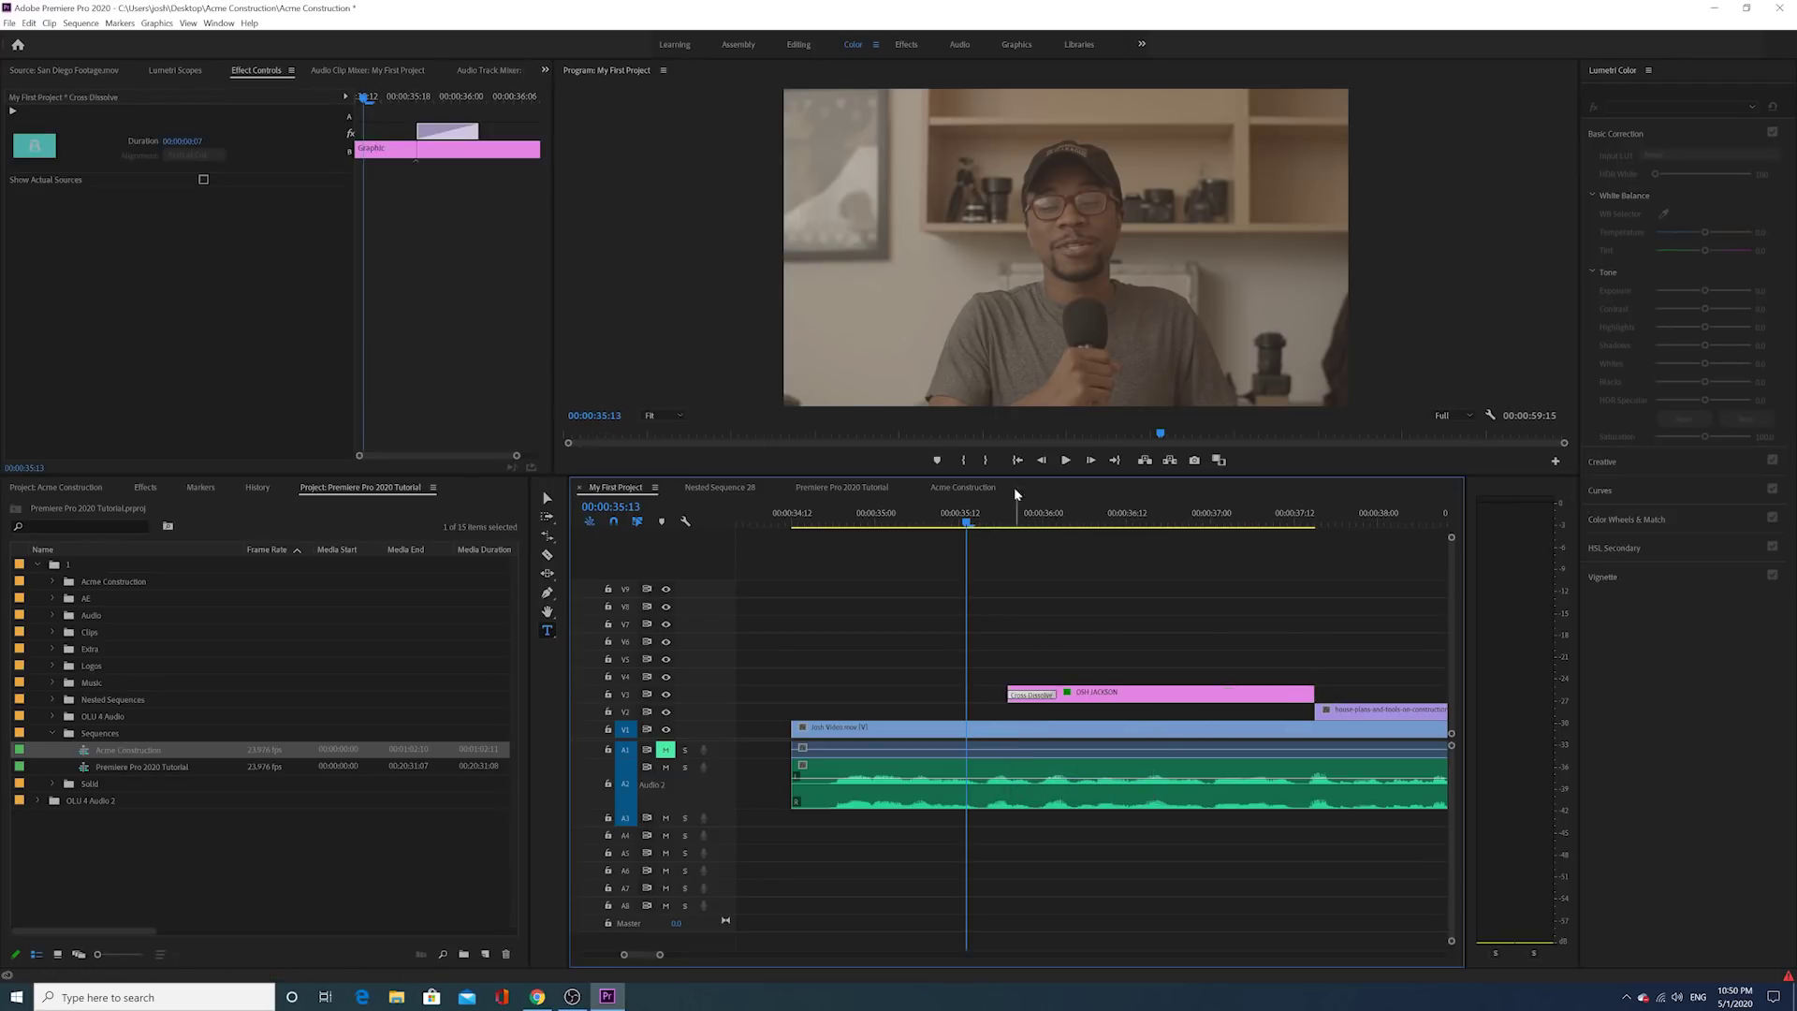
left_click(1067, 461)
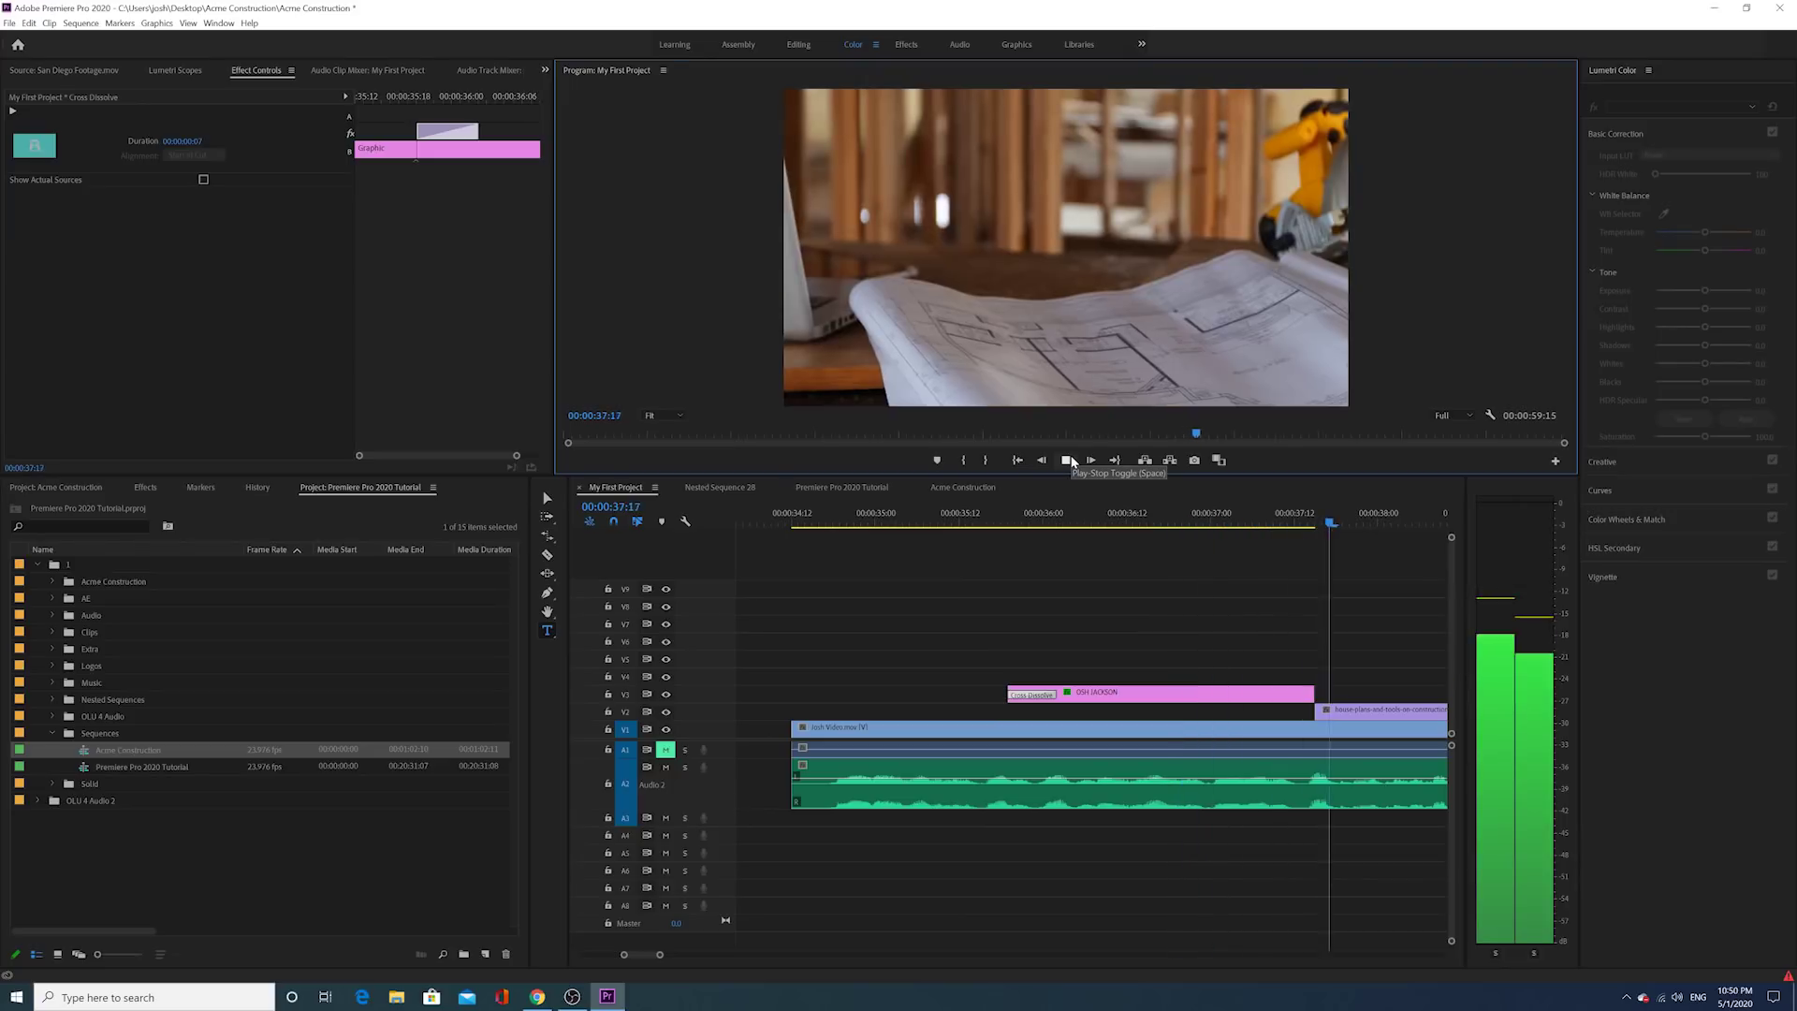
left_click(802, 654)
Step: Add a cross dissolve fade-out at the title's end, shortened to 7 frames
scroll(833, 662, "up", 3)
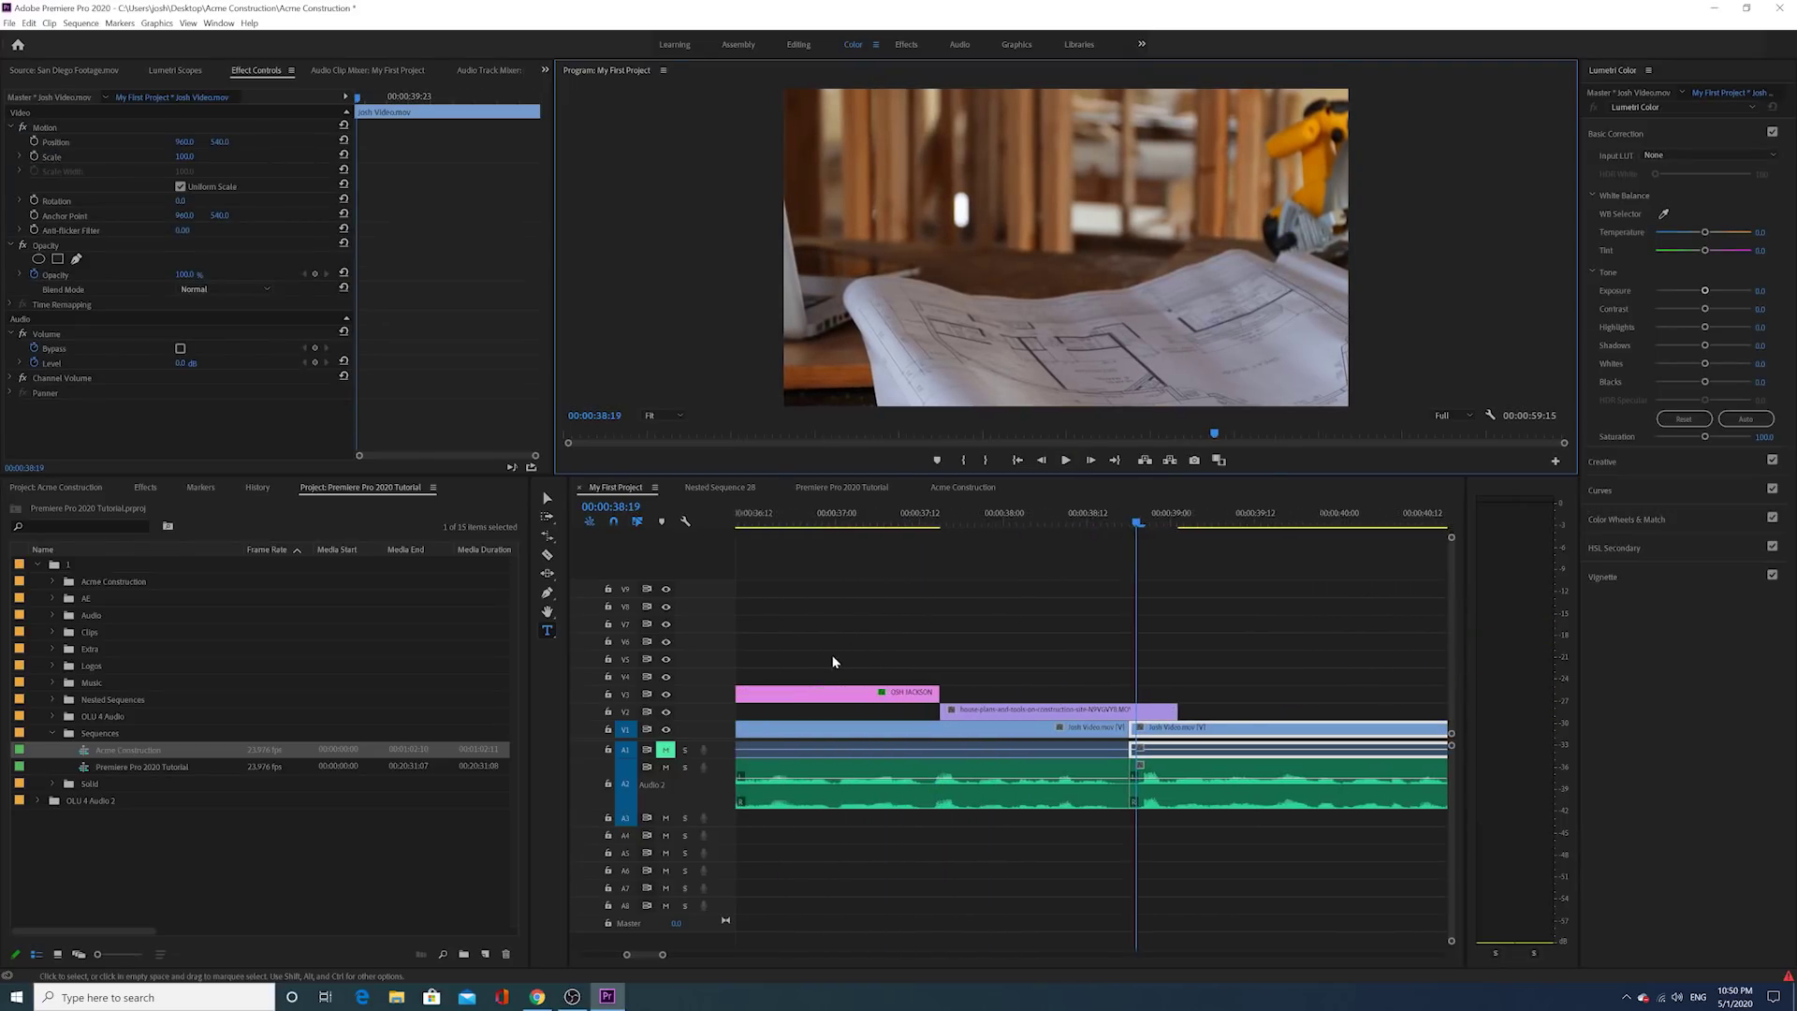
scroll(833, 662, "up", 1)
left_click(934, 516)
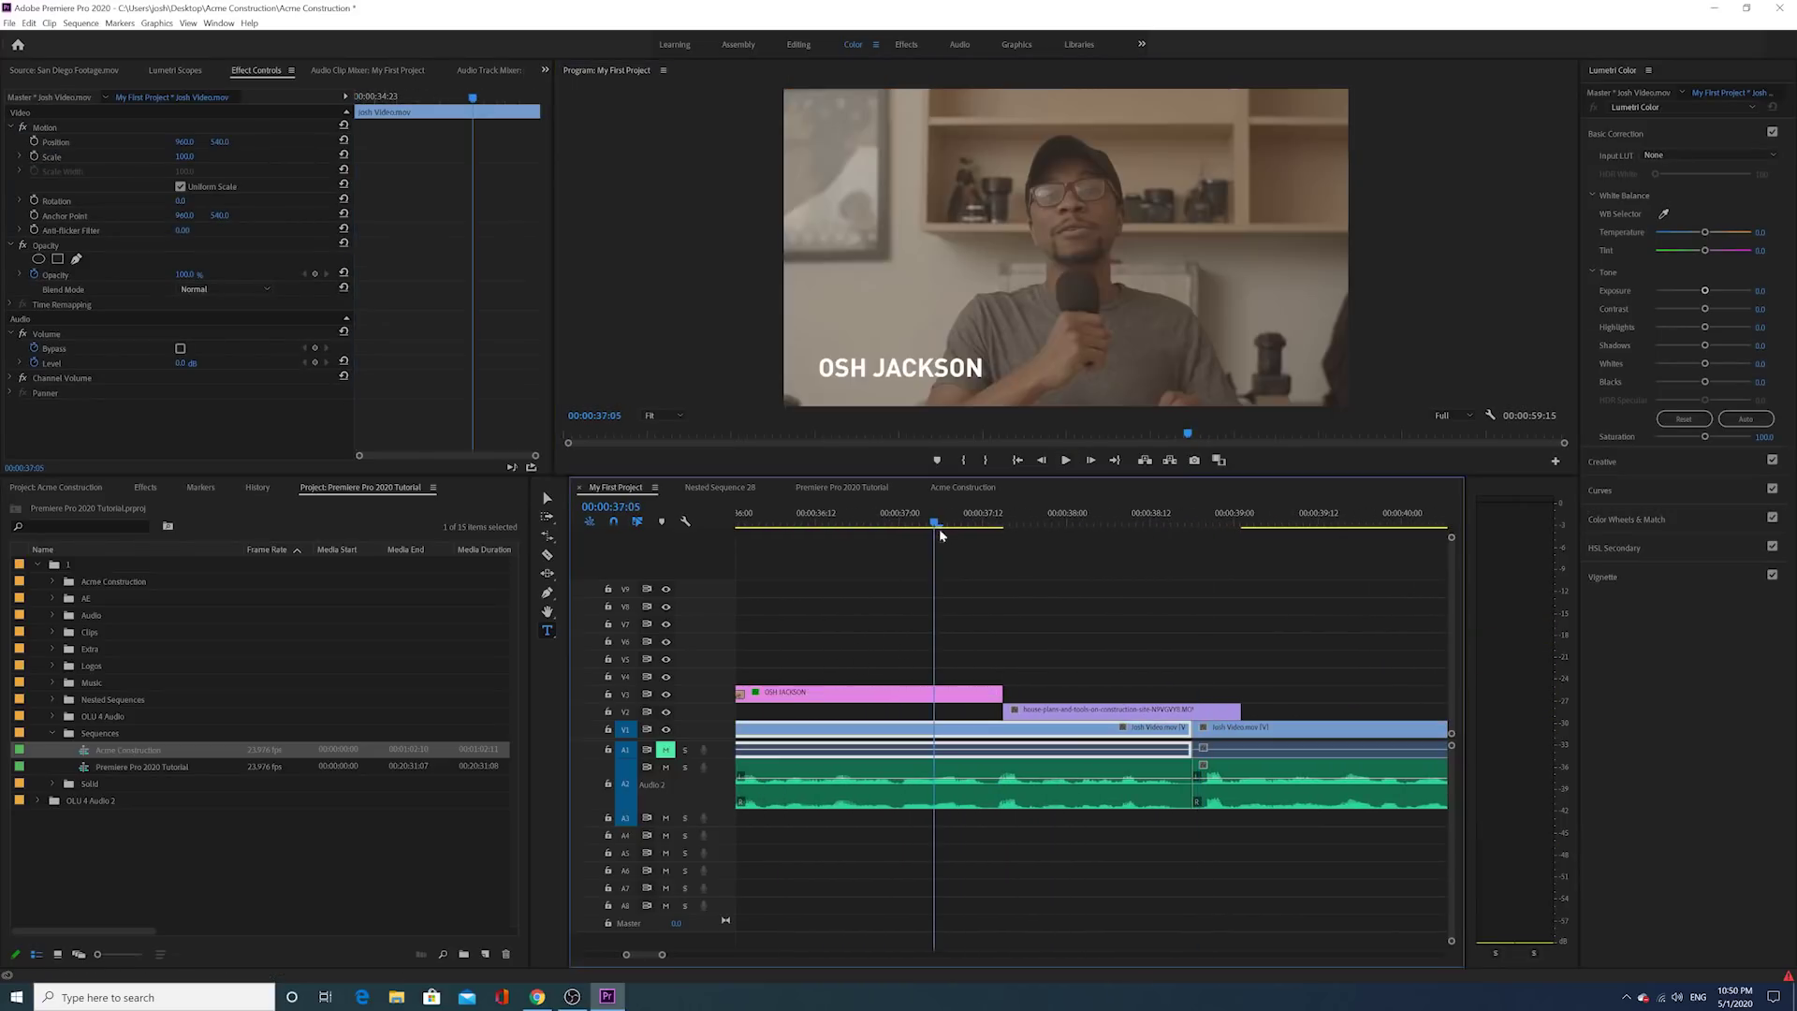
left_click(997, 690)
right_click(998, 689)
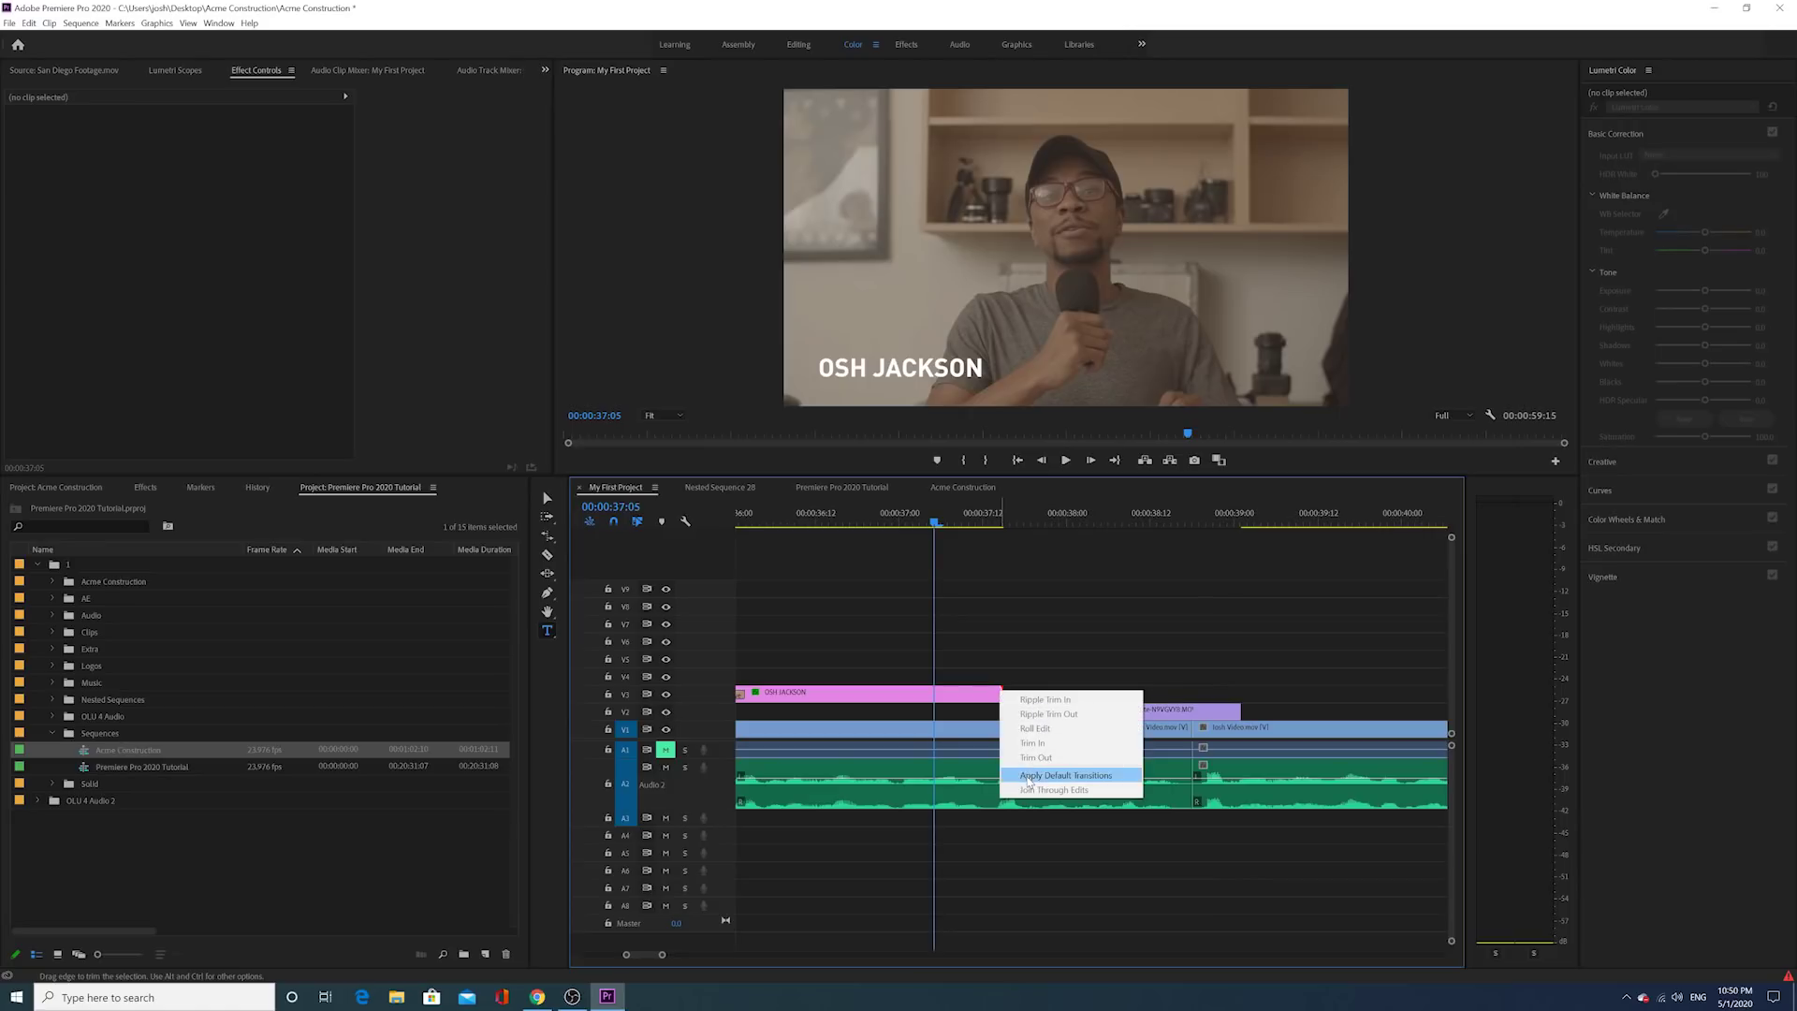
left_click(1058, 777)
left_click_drag(797, 695, 984, 692)
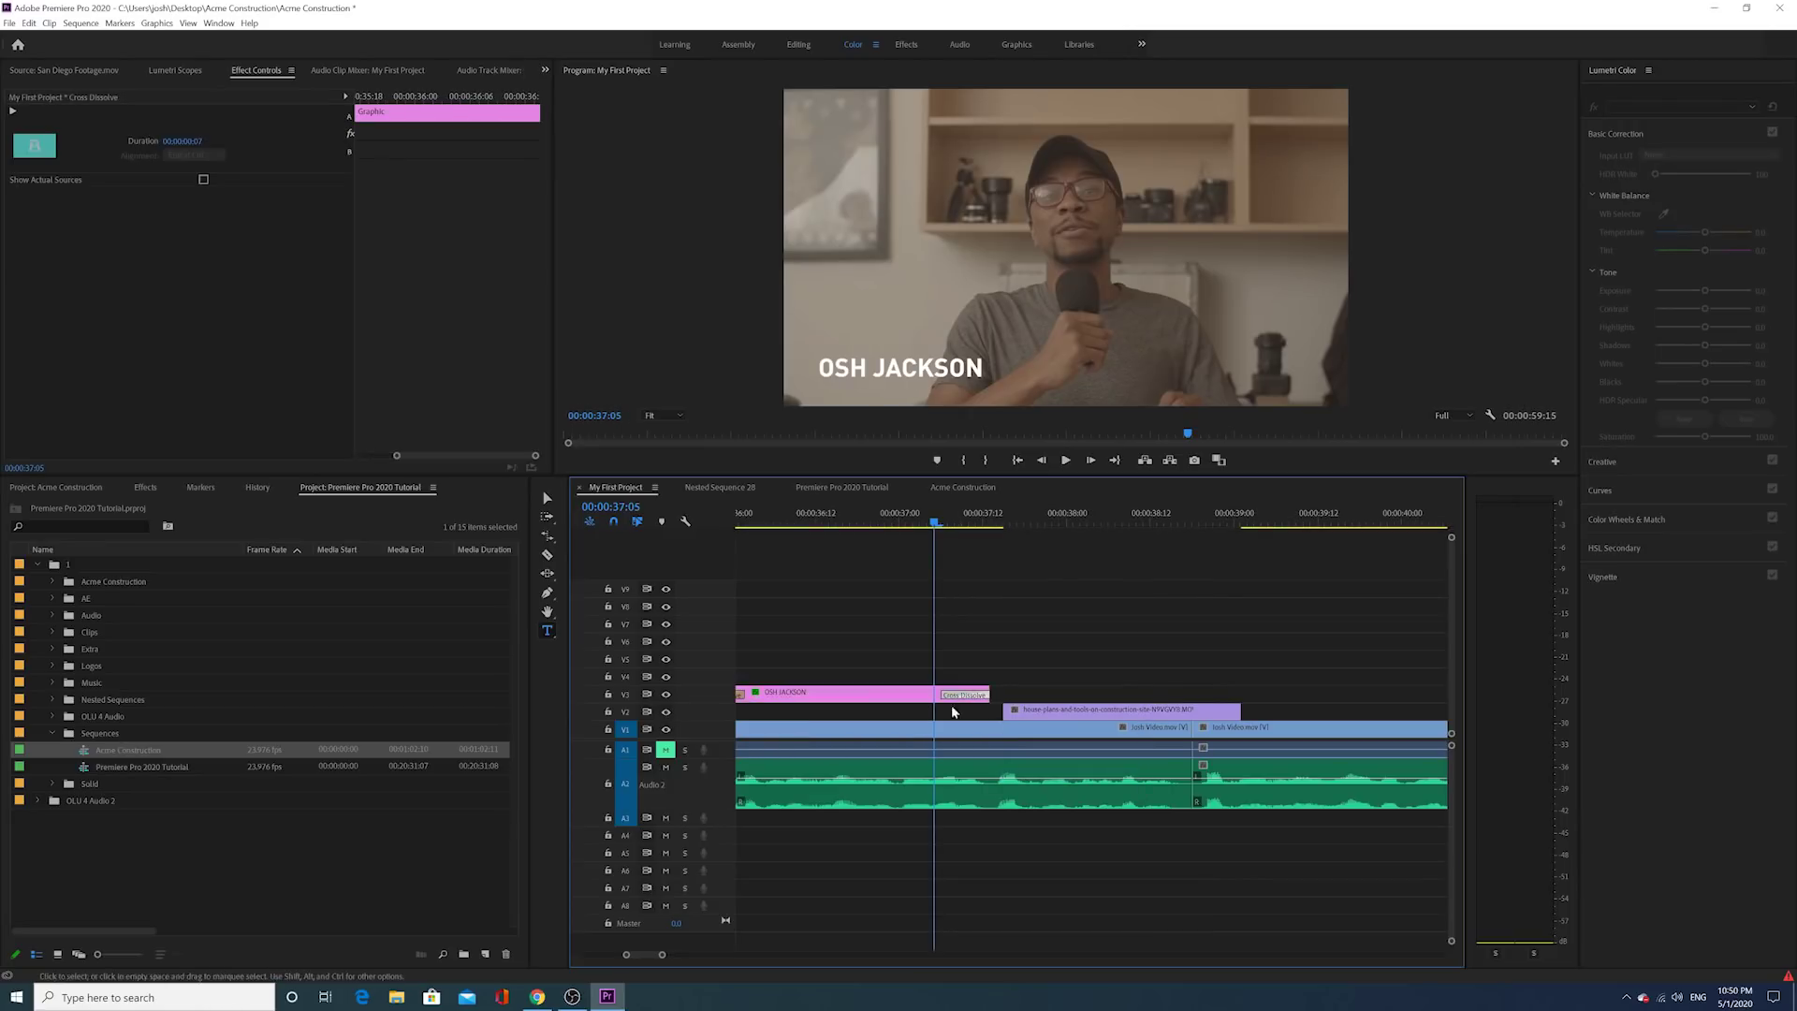
Step: Expand Video Transitions > Dissolve in the Effects library
scroll(951, 711, "up", 1)
left_click(145, 488)
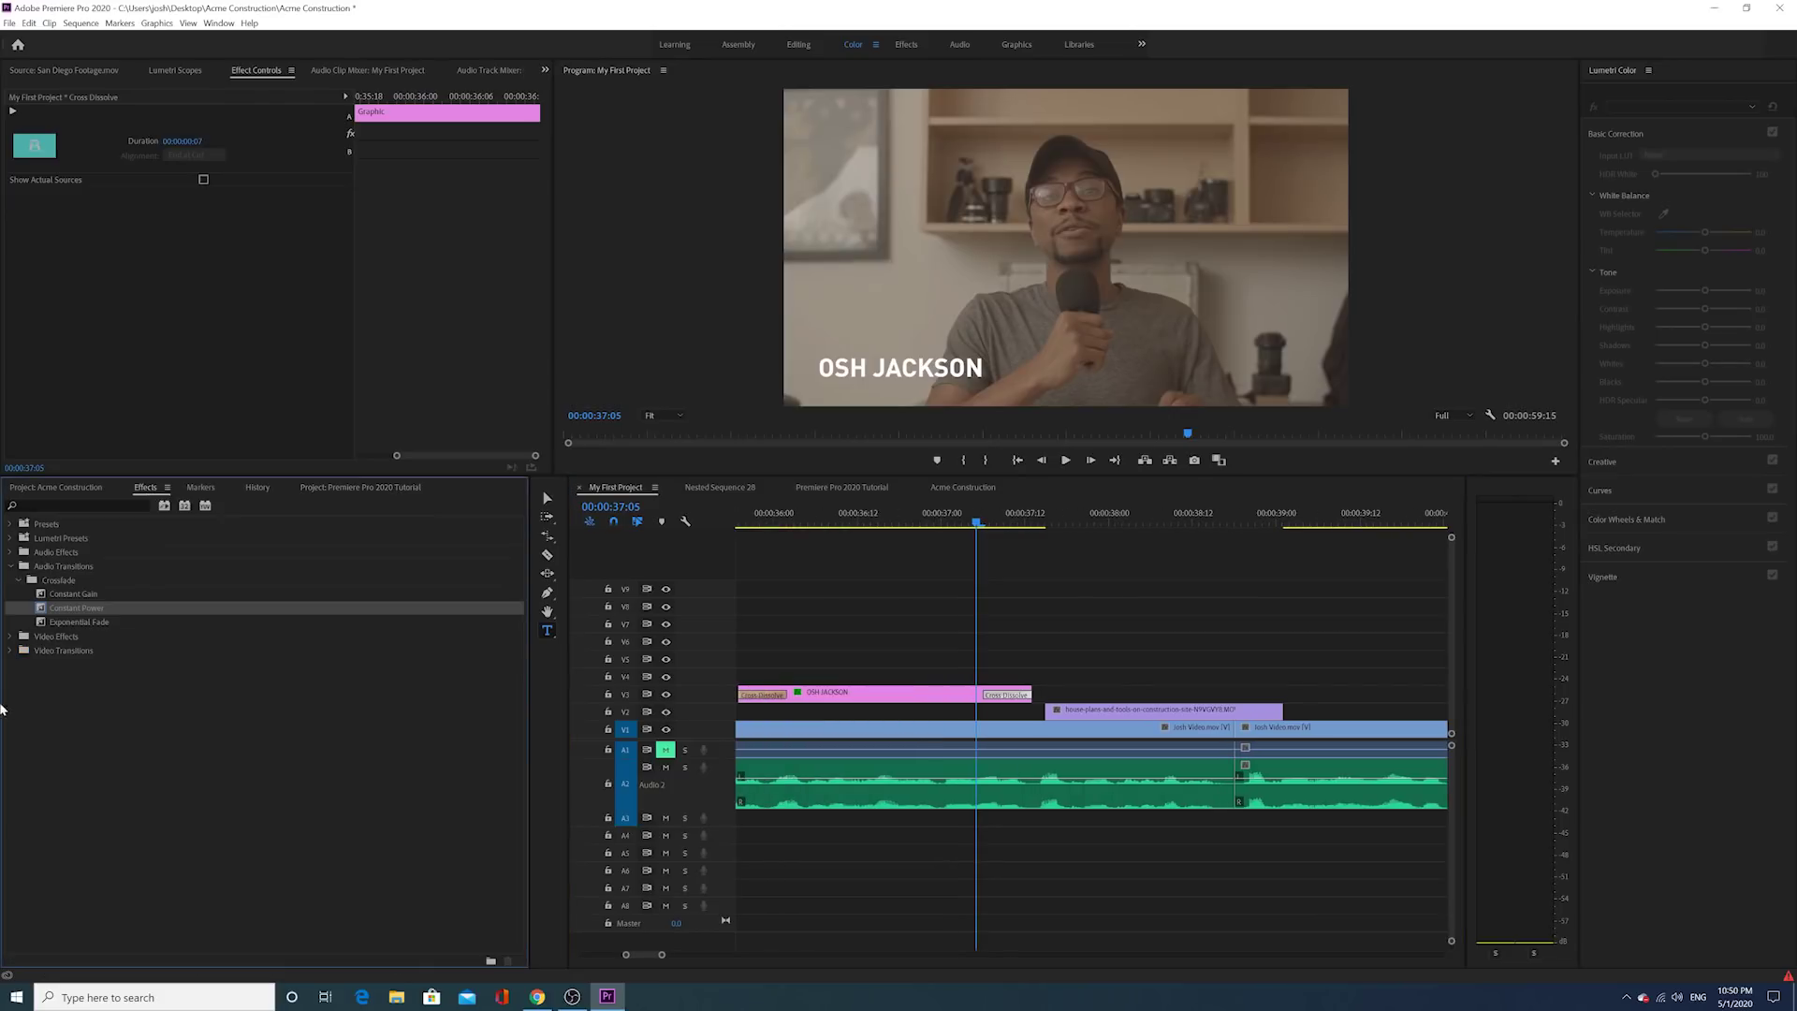
left_click(12, 567)
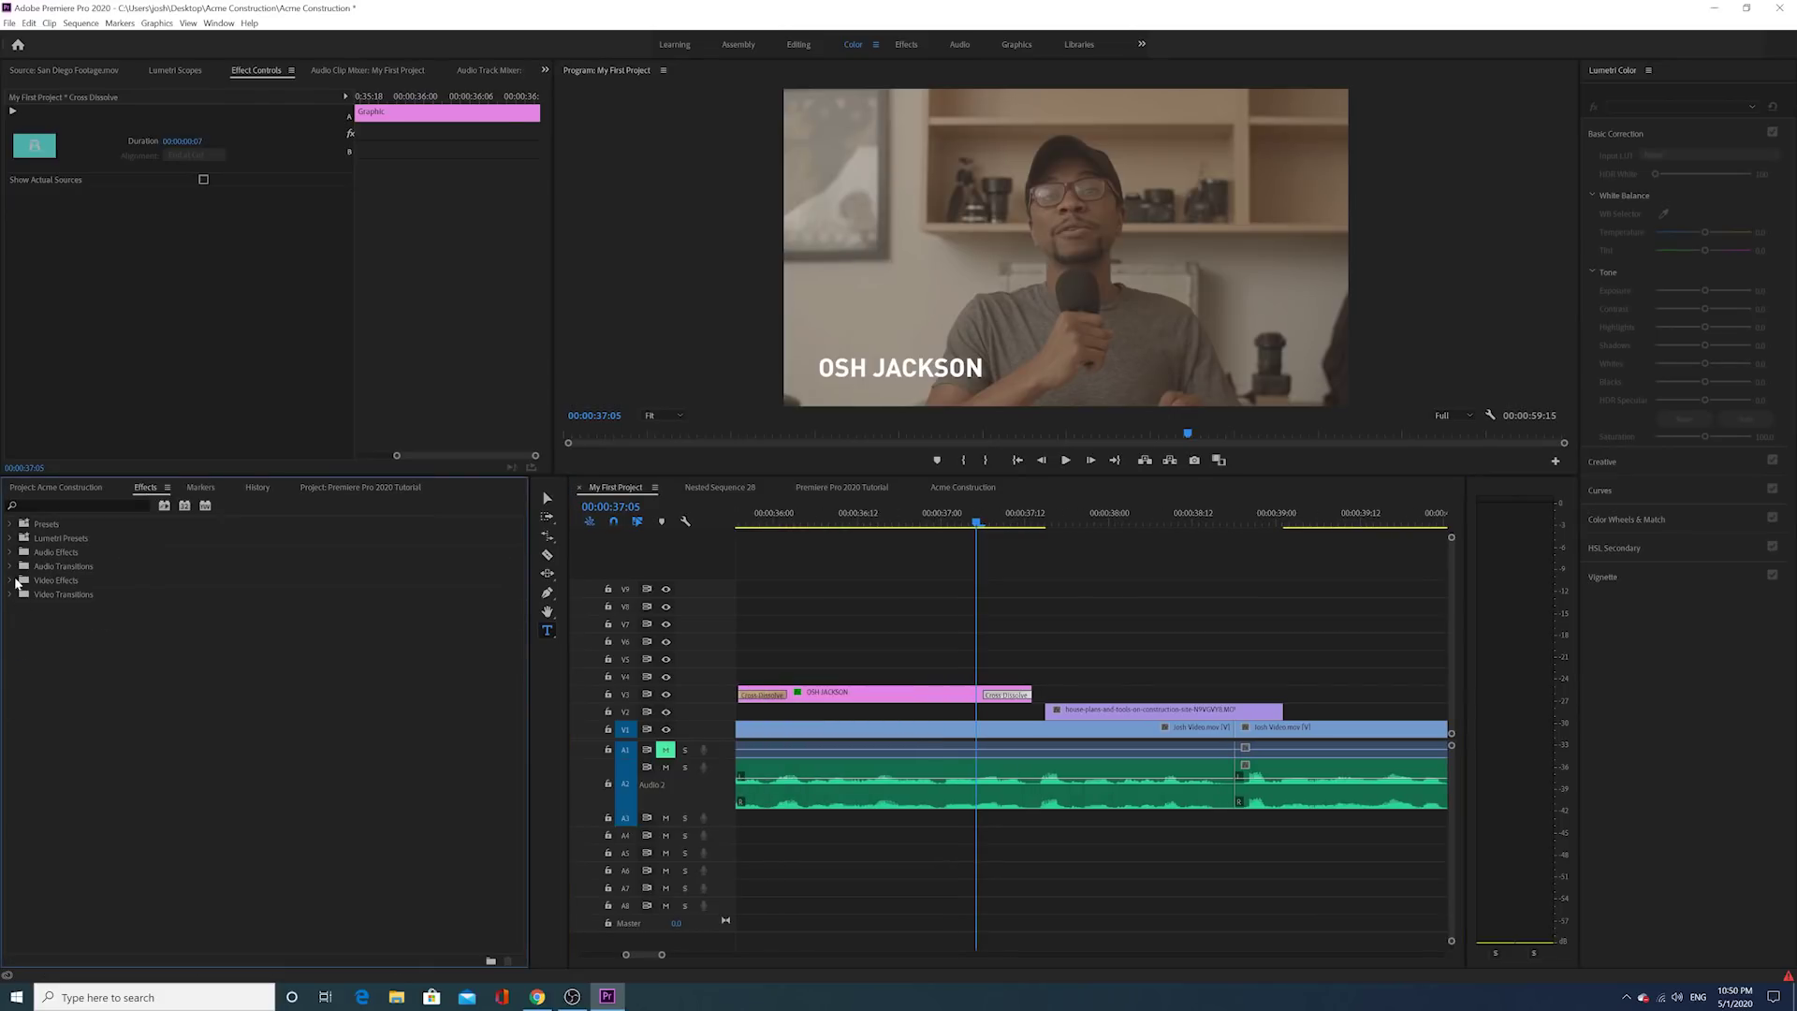
left_click(14, 580)
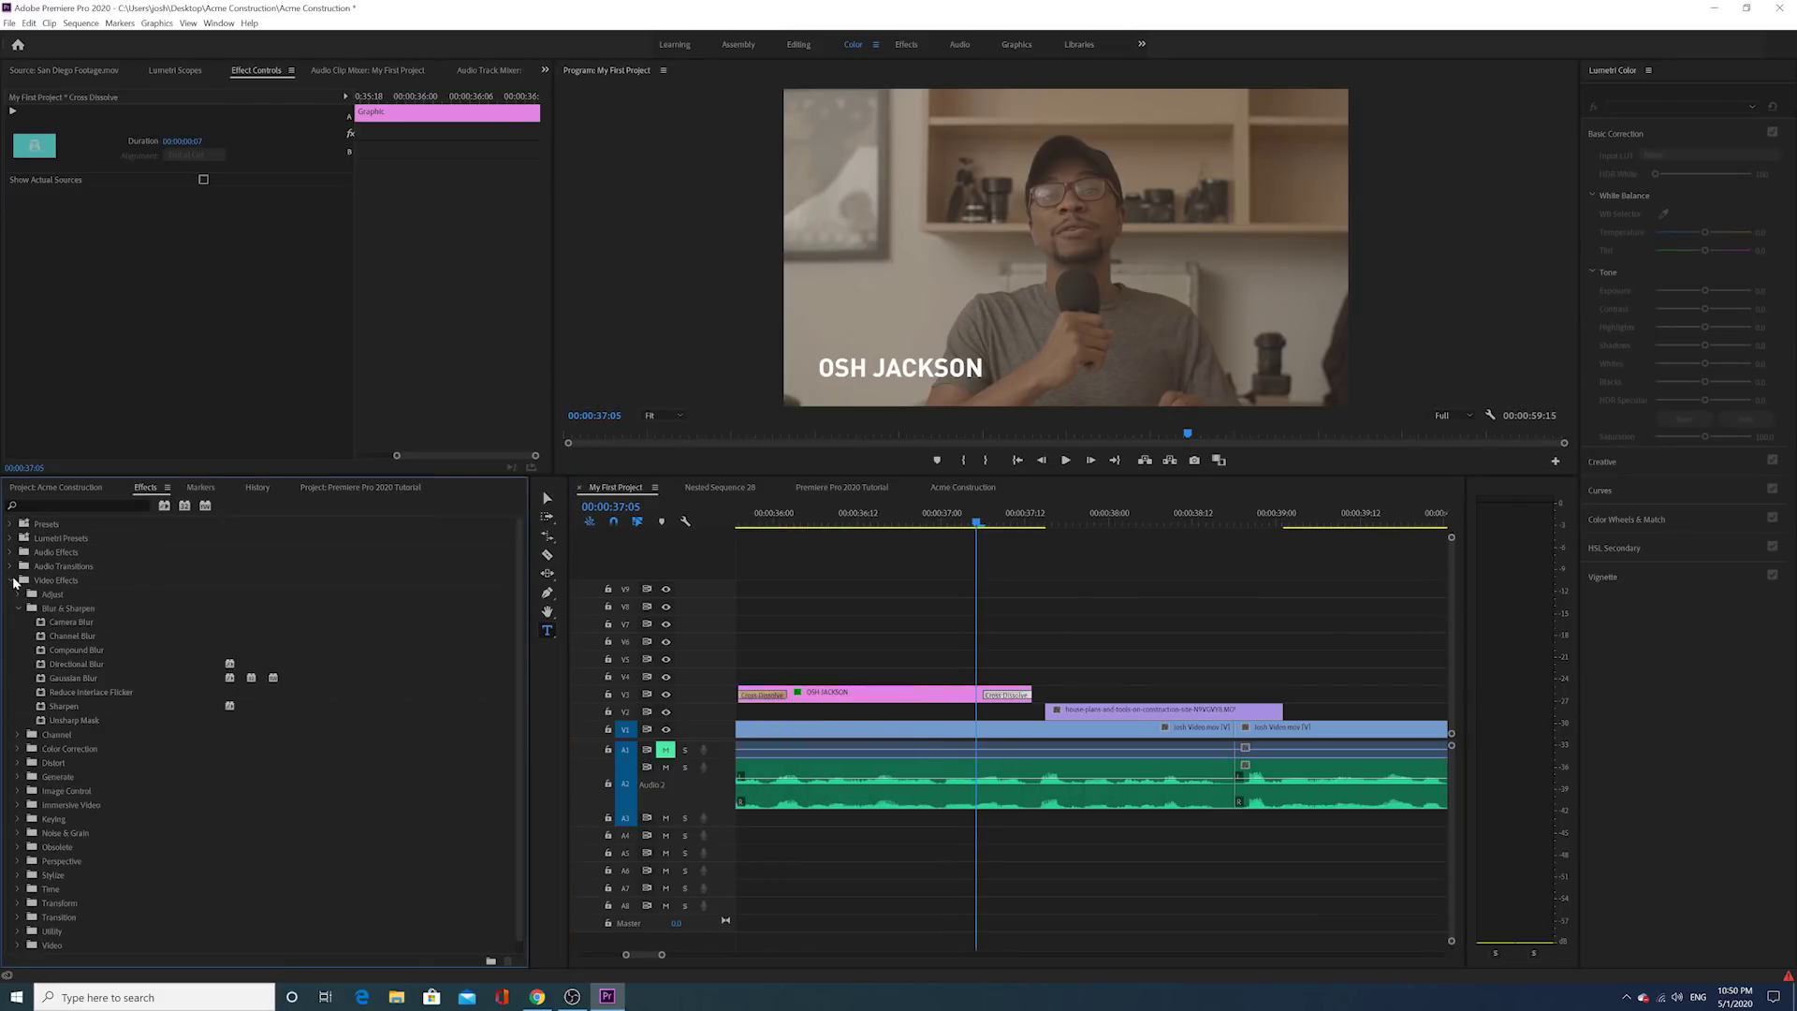
left_click(18, 608)
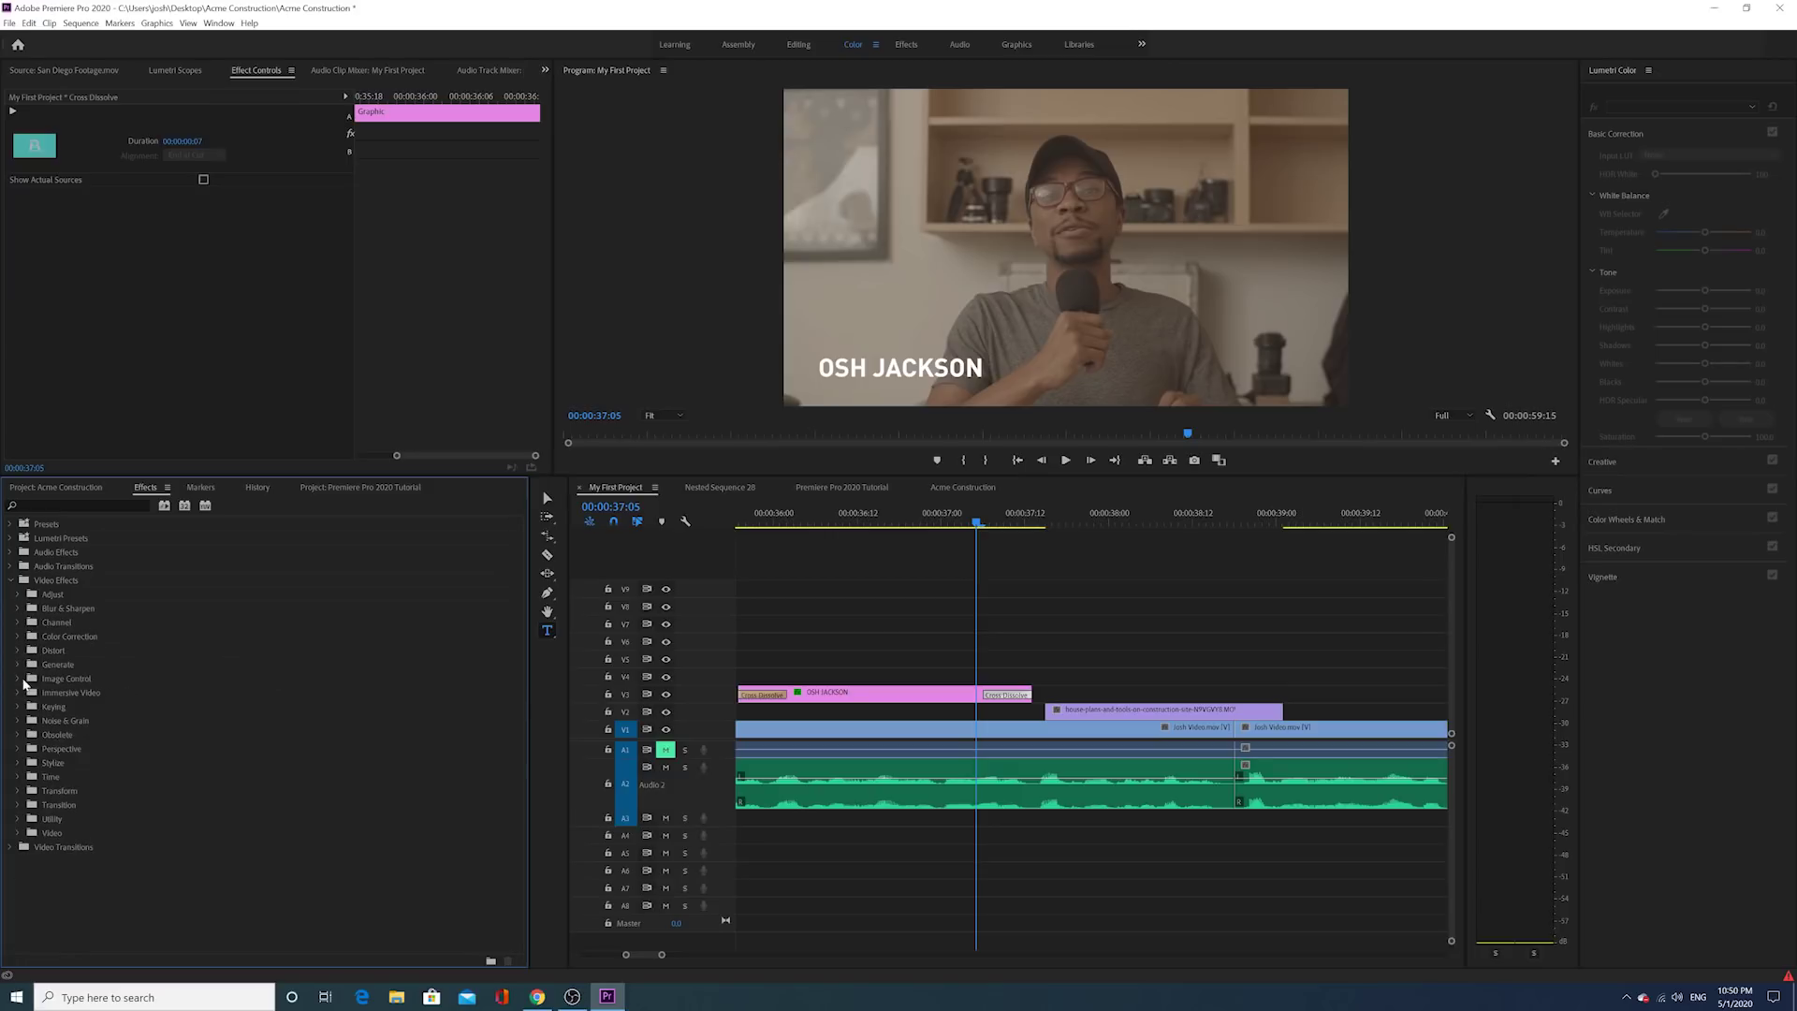
left_click(12, 580)
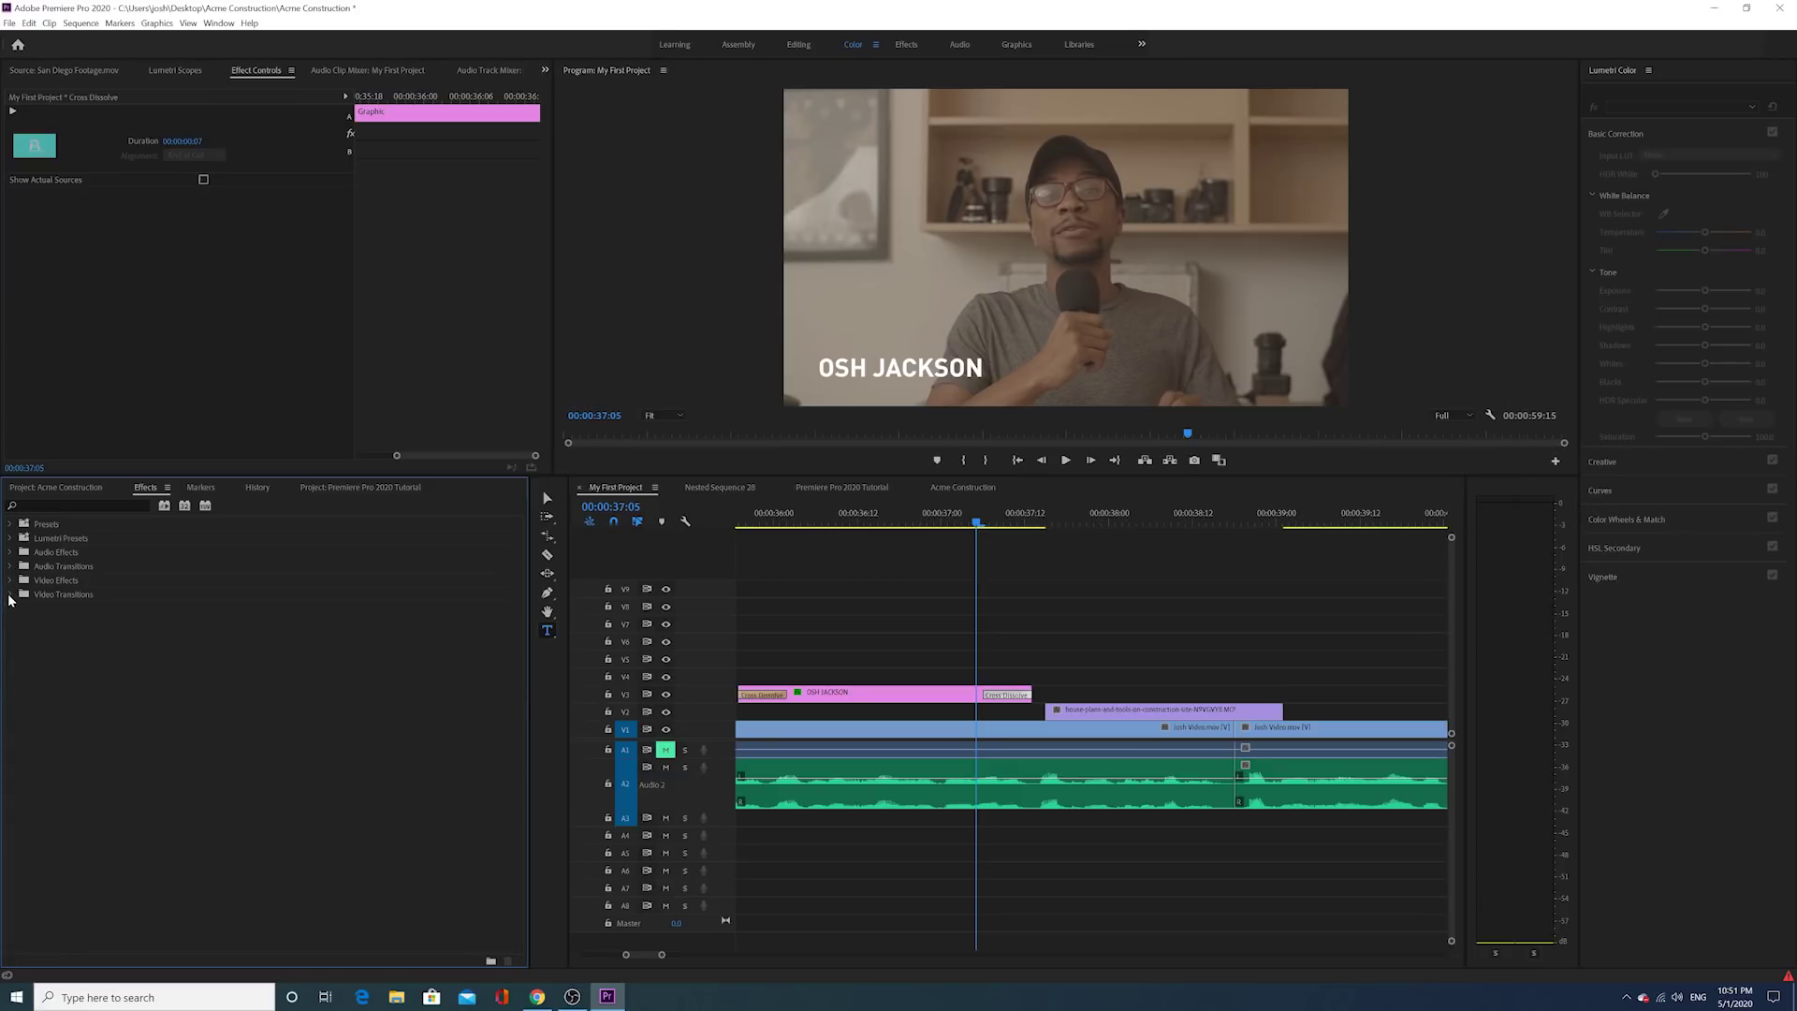
left_click(12, 595)
left_click(18, 623)
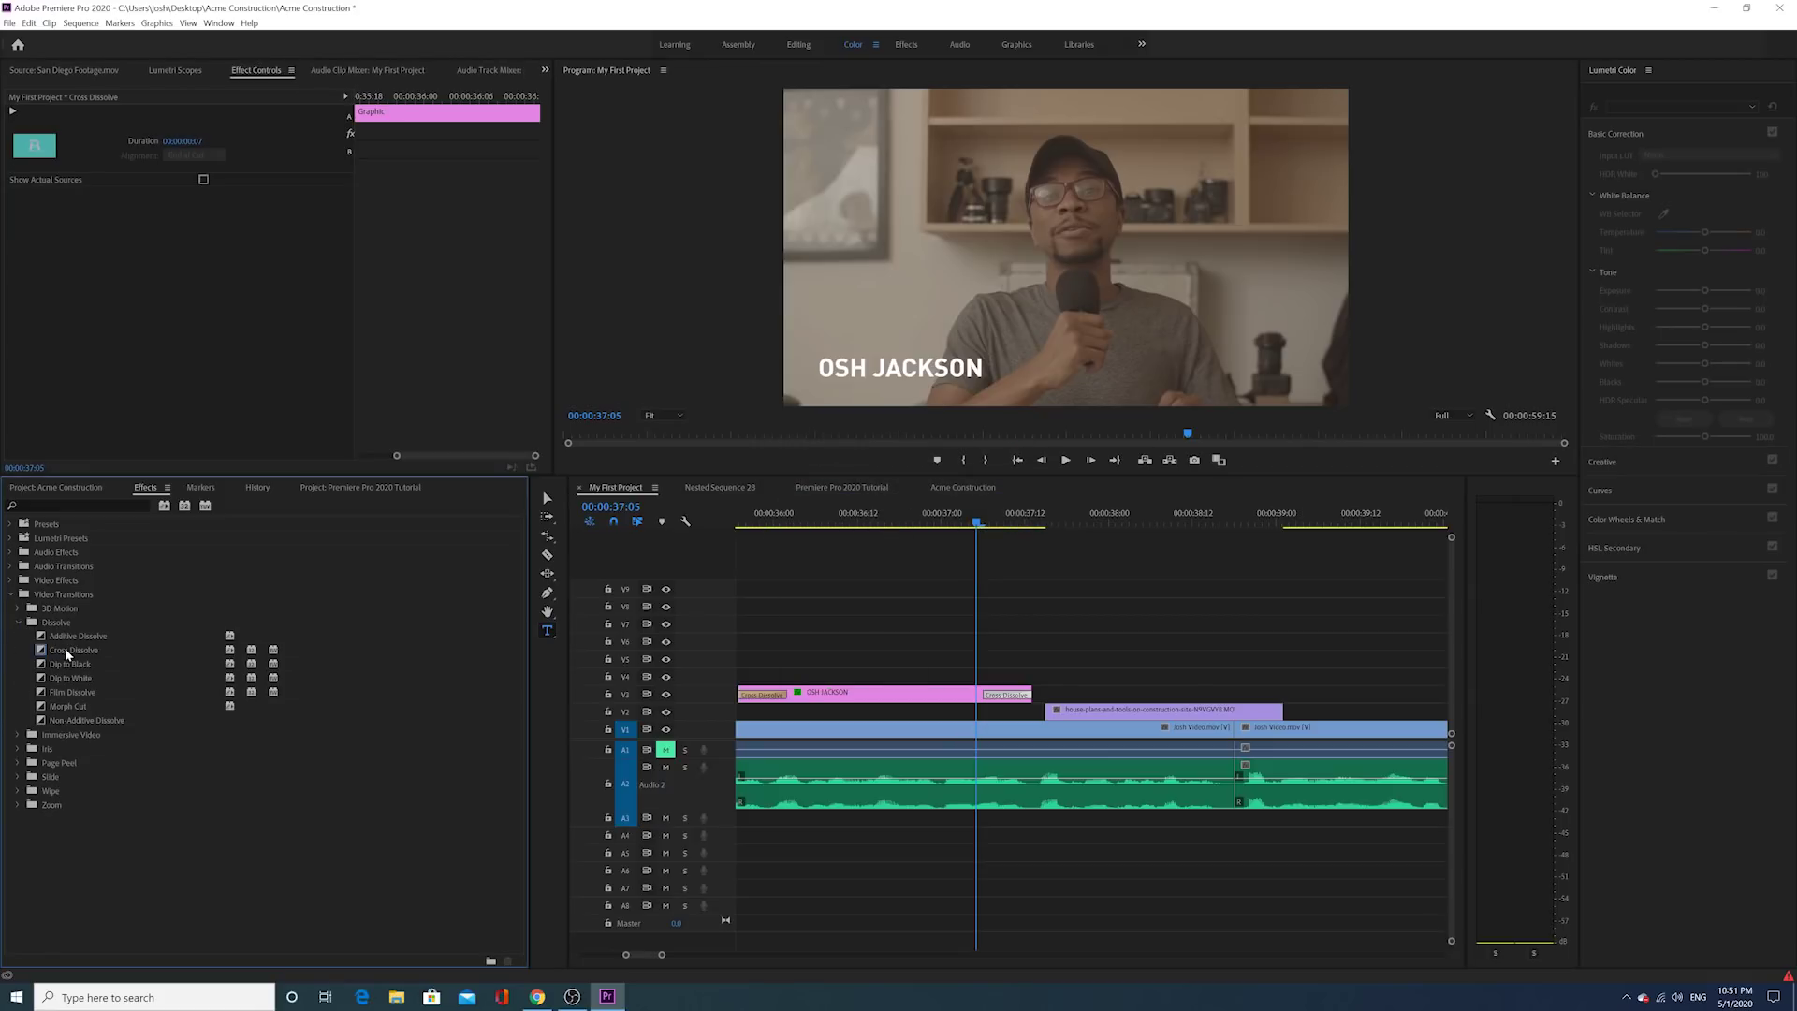
scroll(789, 708, "up", 1)
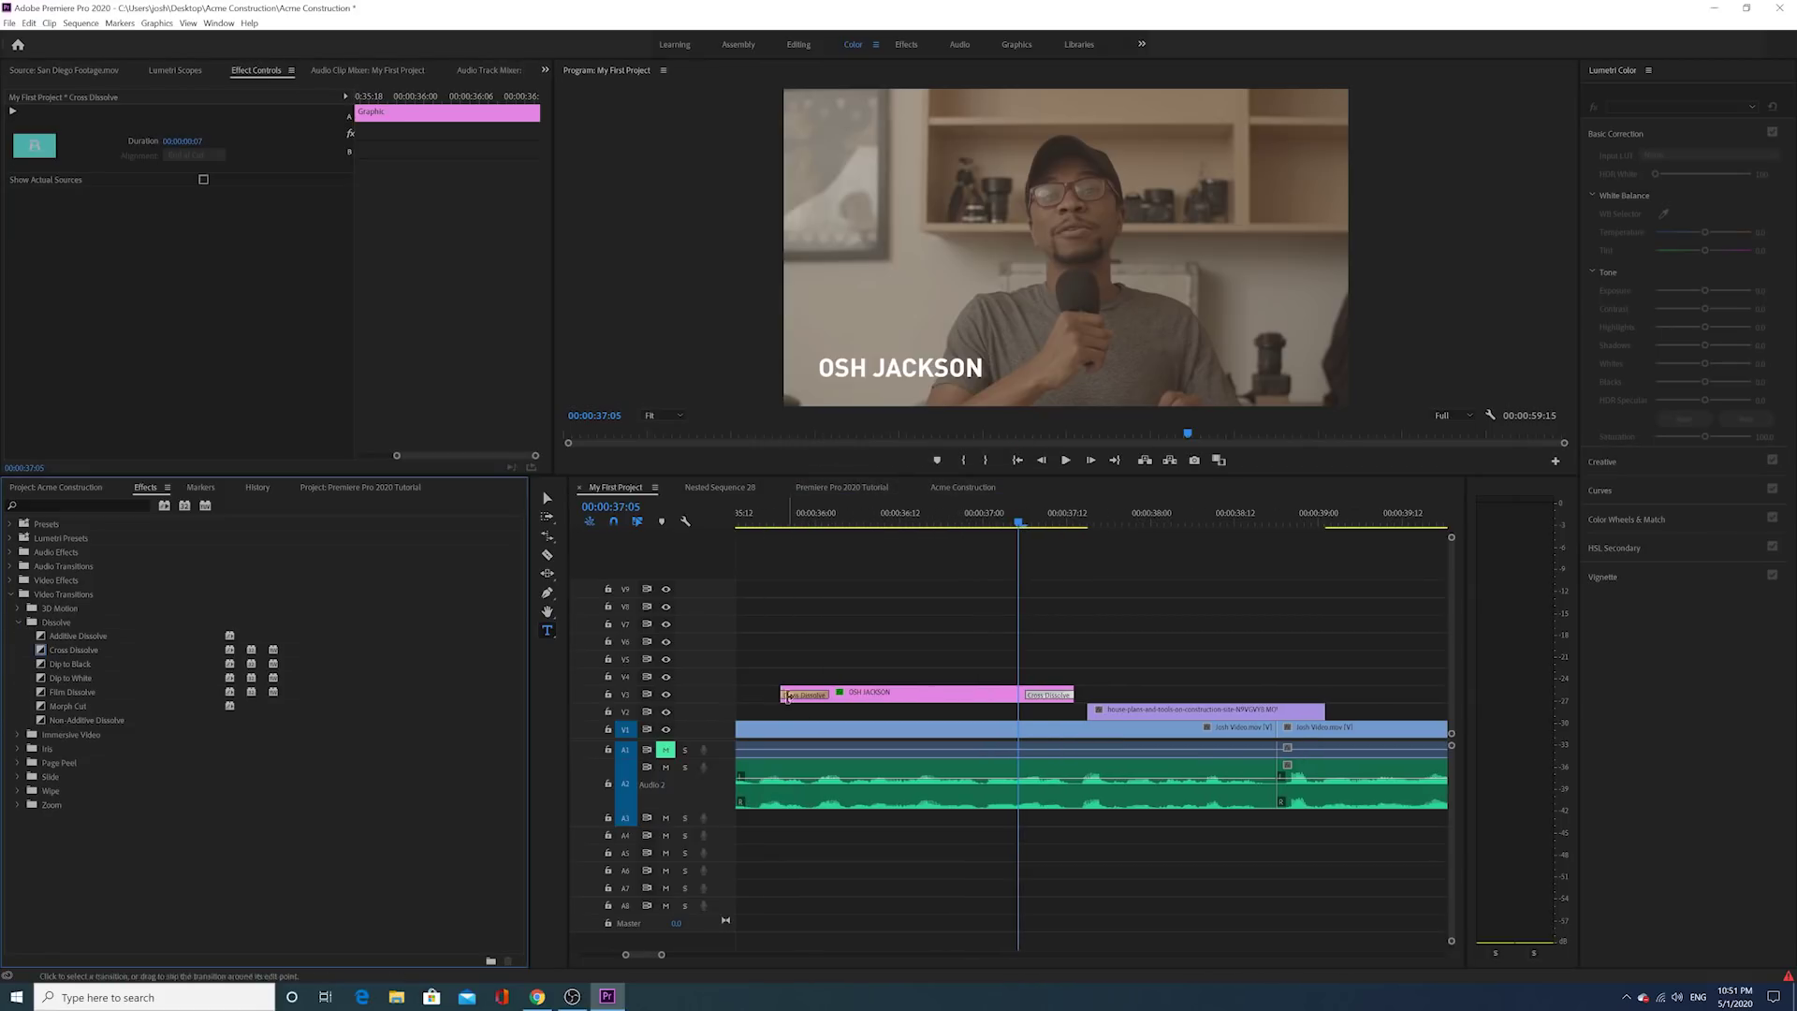
Step: Play to the blueprint shot at 38:01 and draw a text box over it with the Type tool
right_click(778, 695)
left_click(795, 684)
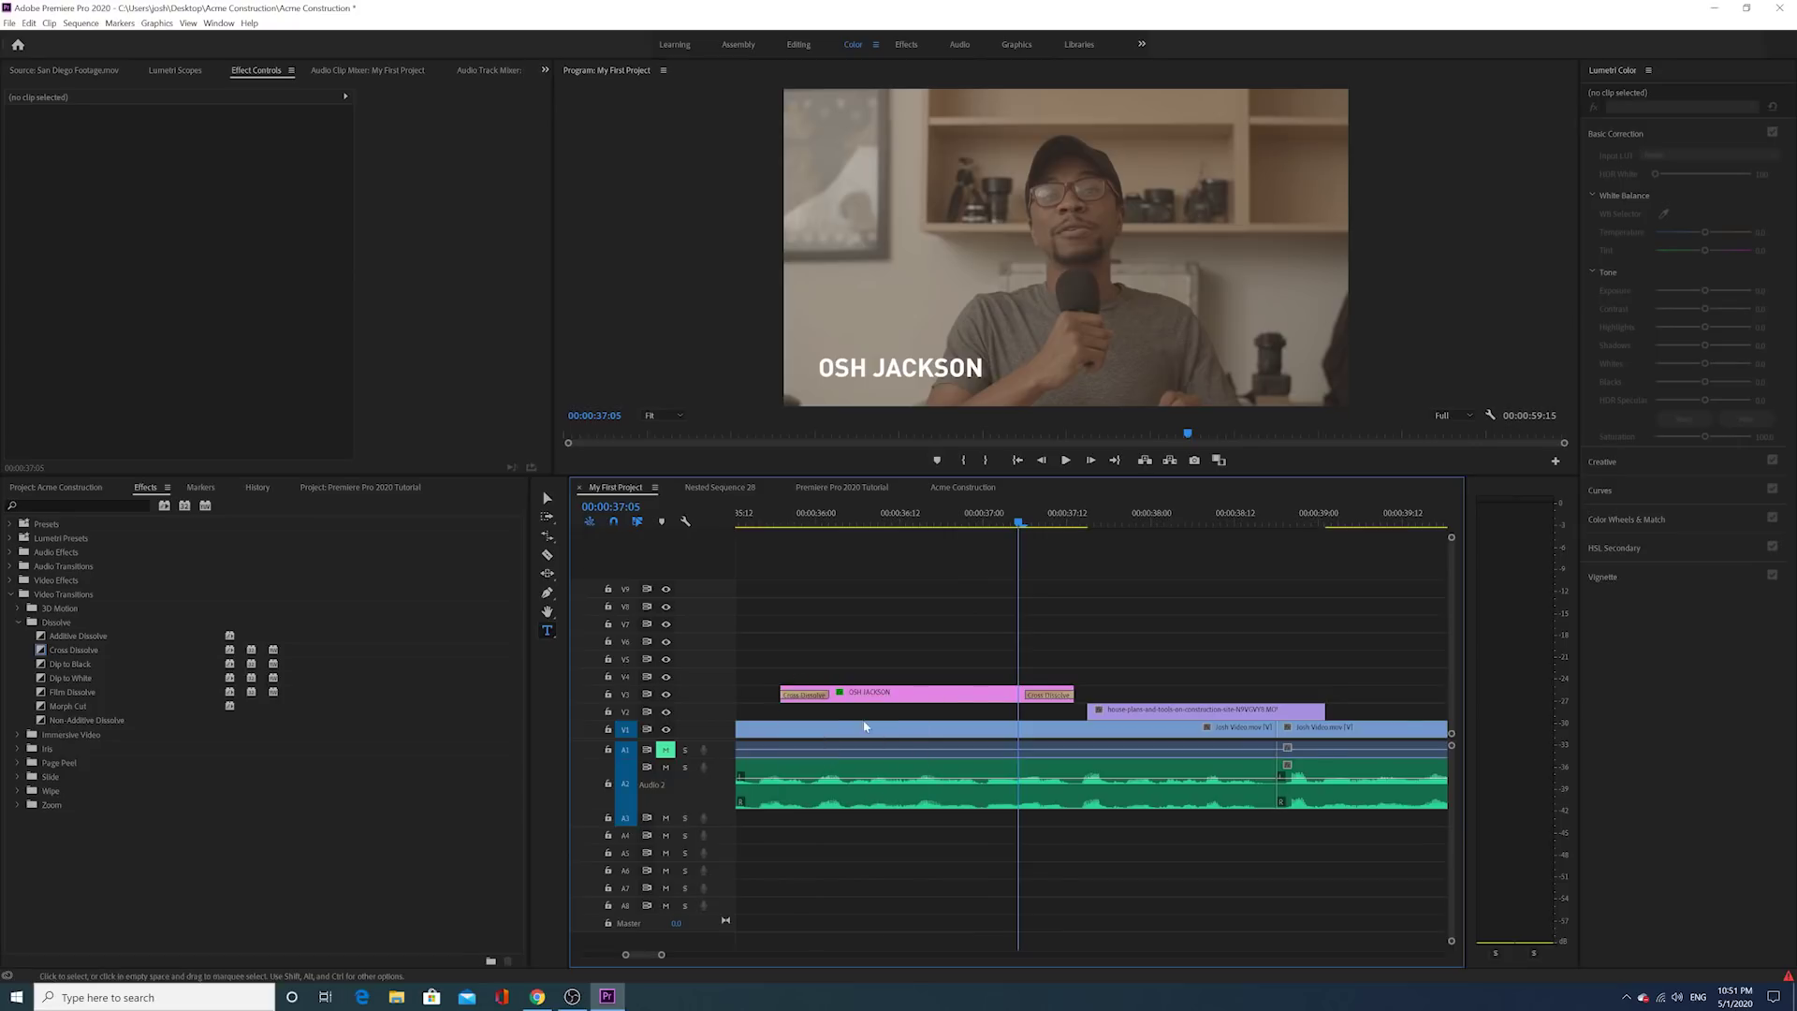
scroll(904, 704, "up", 1)
left_click(1068, 463)
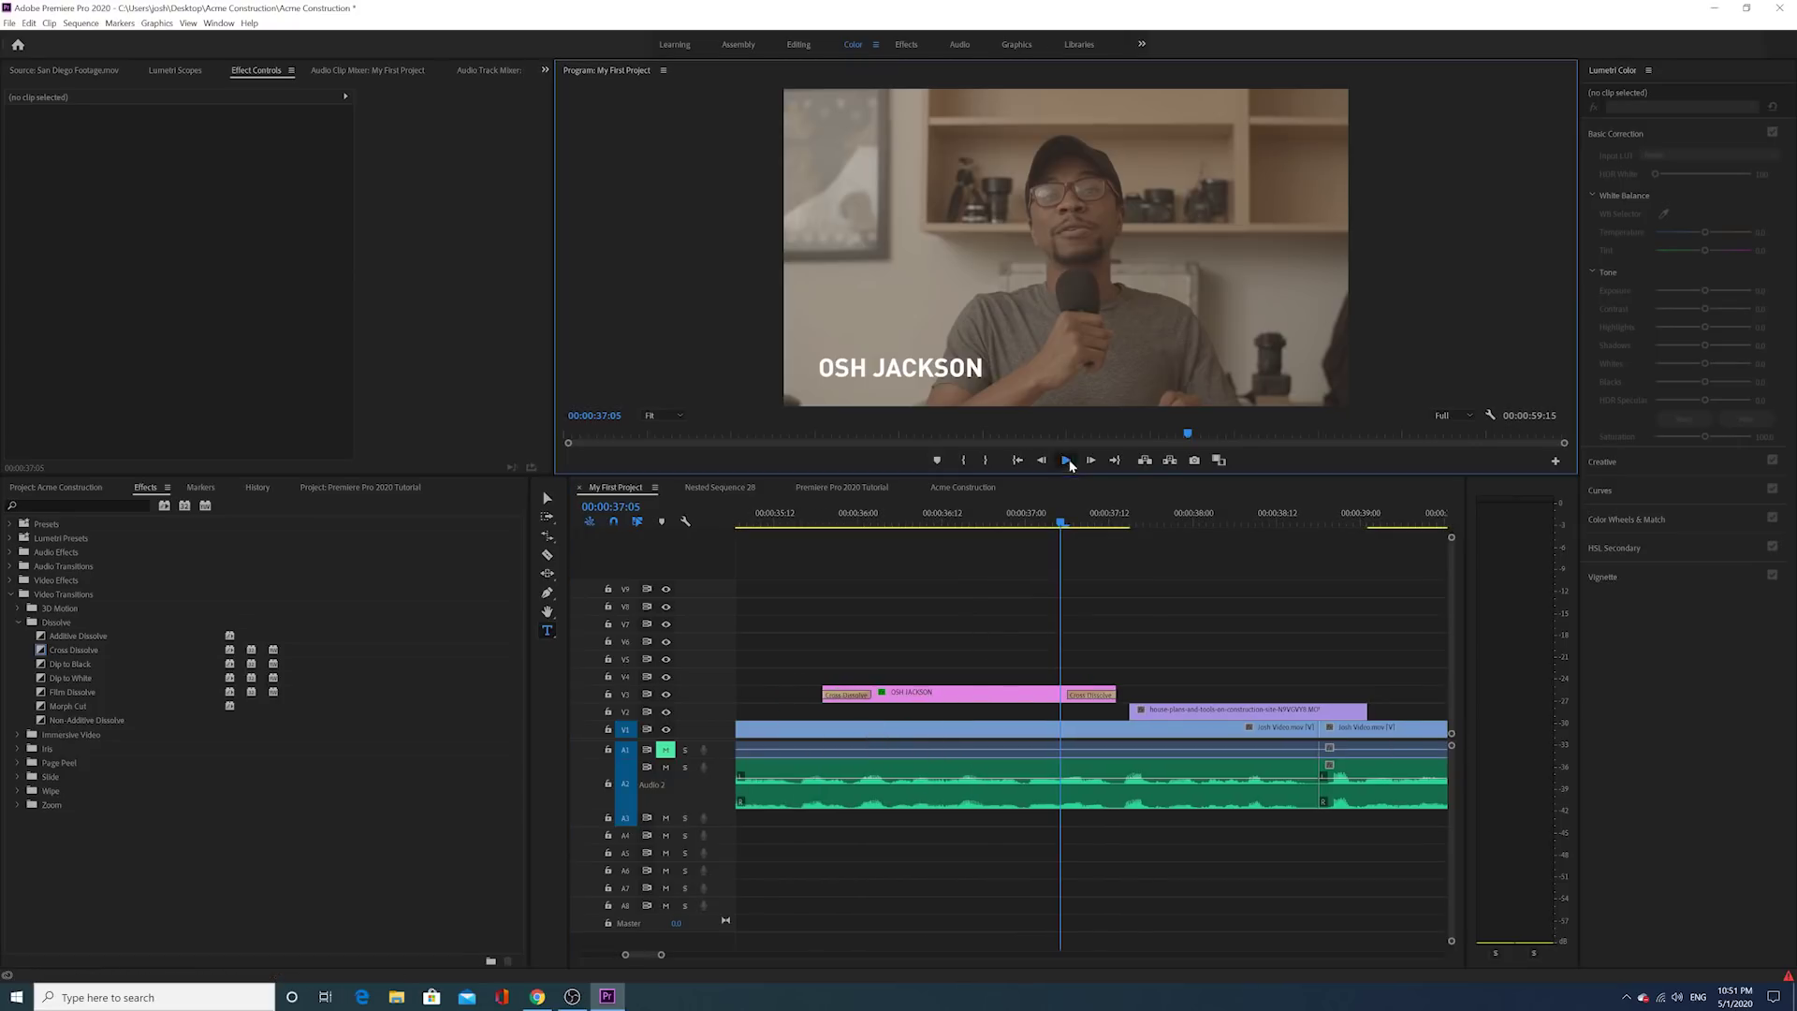
left_click(1200, 515)
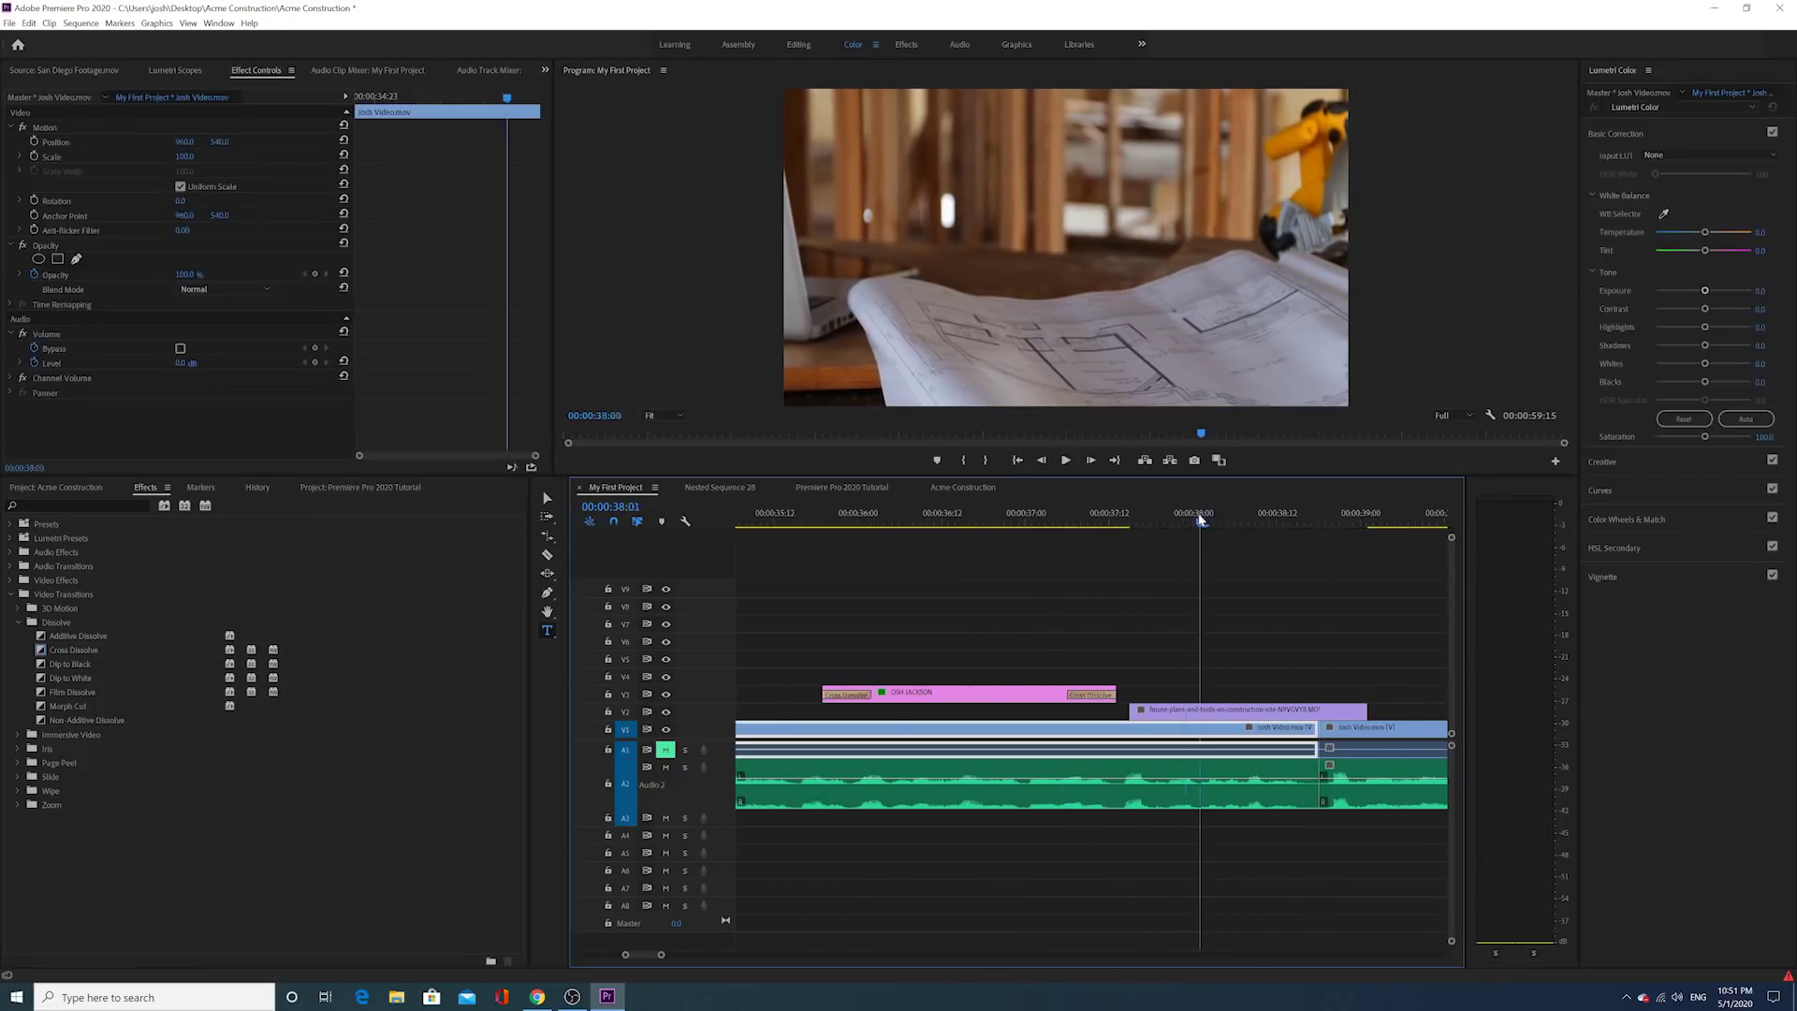
scroll(1091, 630, "down", 3)
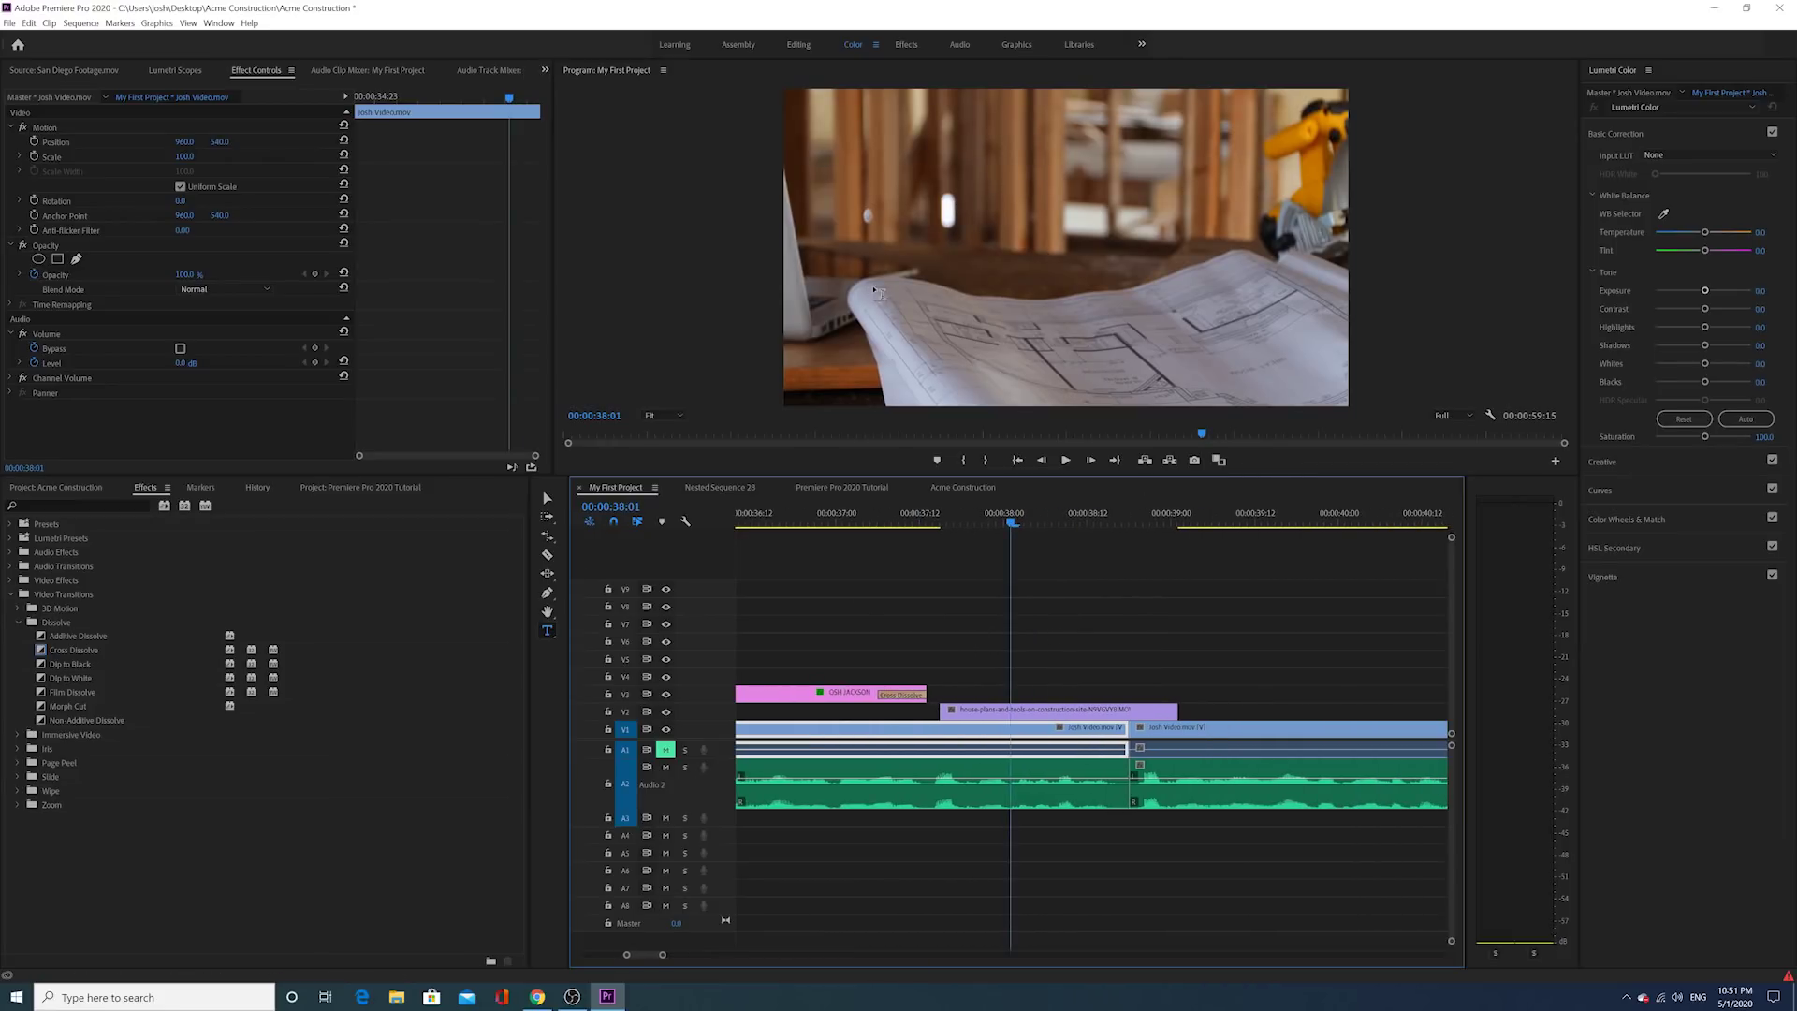
left_click(550, 631)
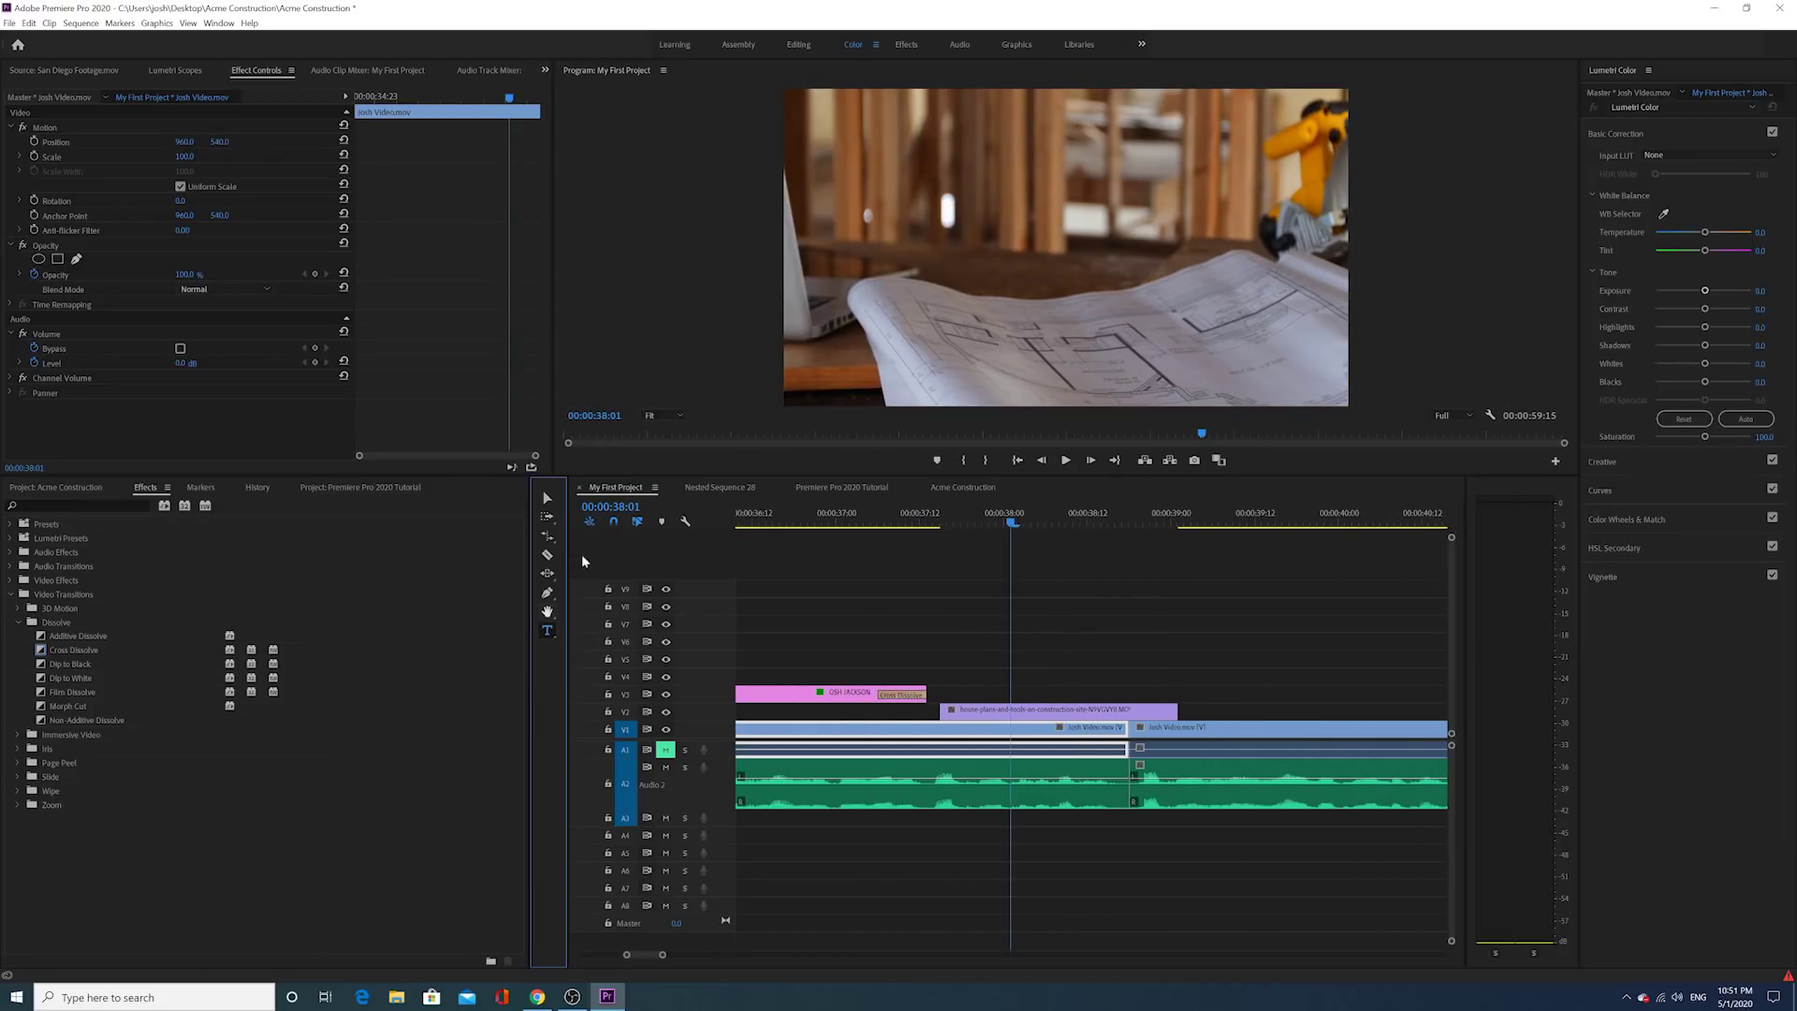
left_click_drag(832, 173, 1196, 283)
Step: Finish the text box and enter the ACME CONSTRUCTION title text
left_click_drag(1292, 321, 1300, 314)
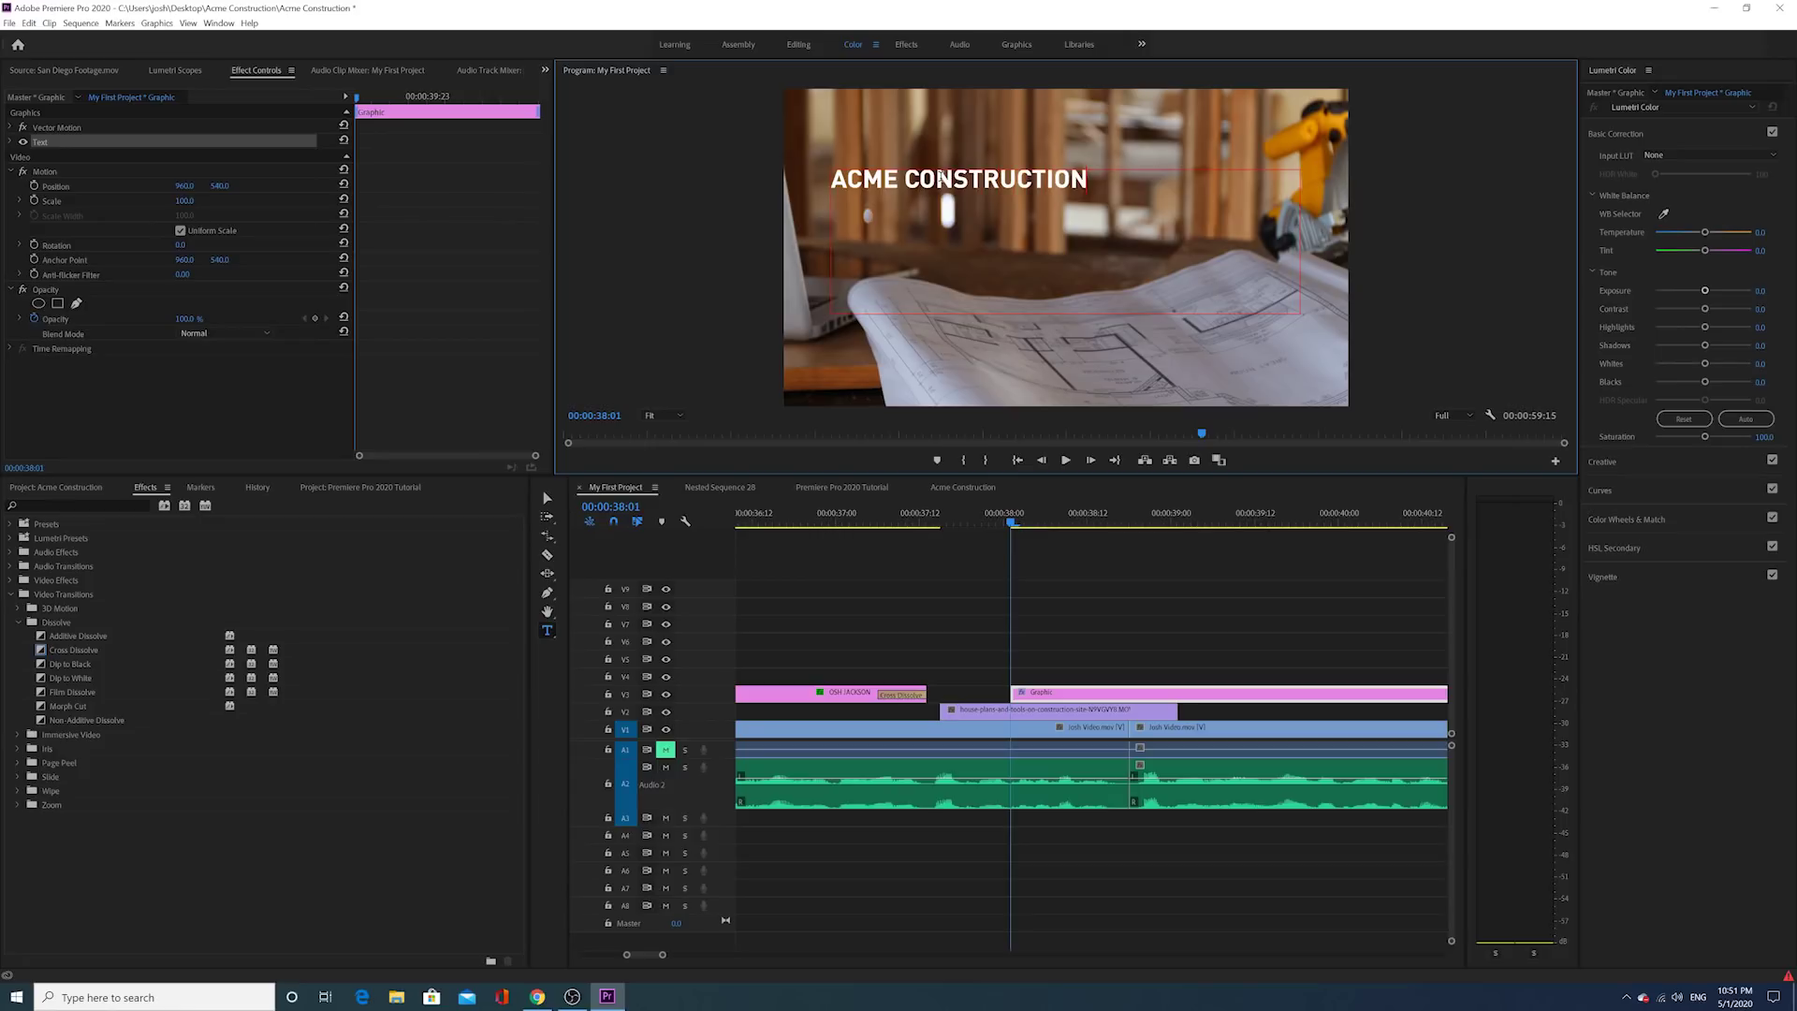
key("ctrl+a")
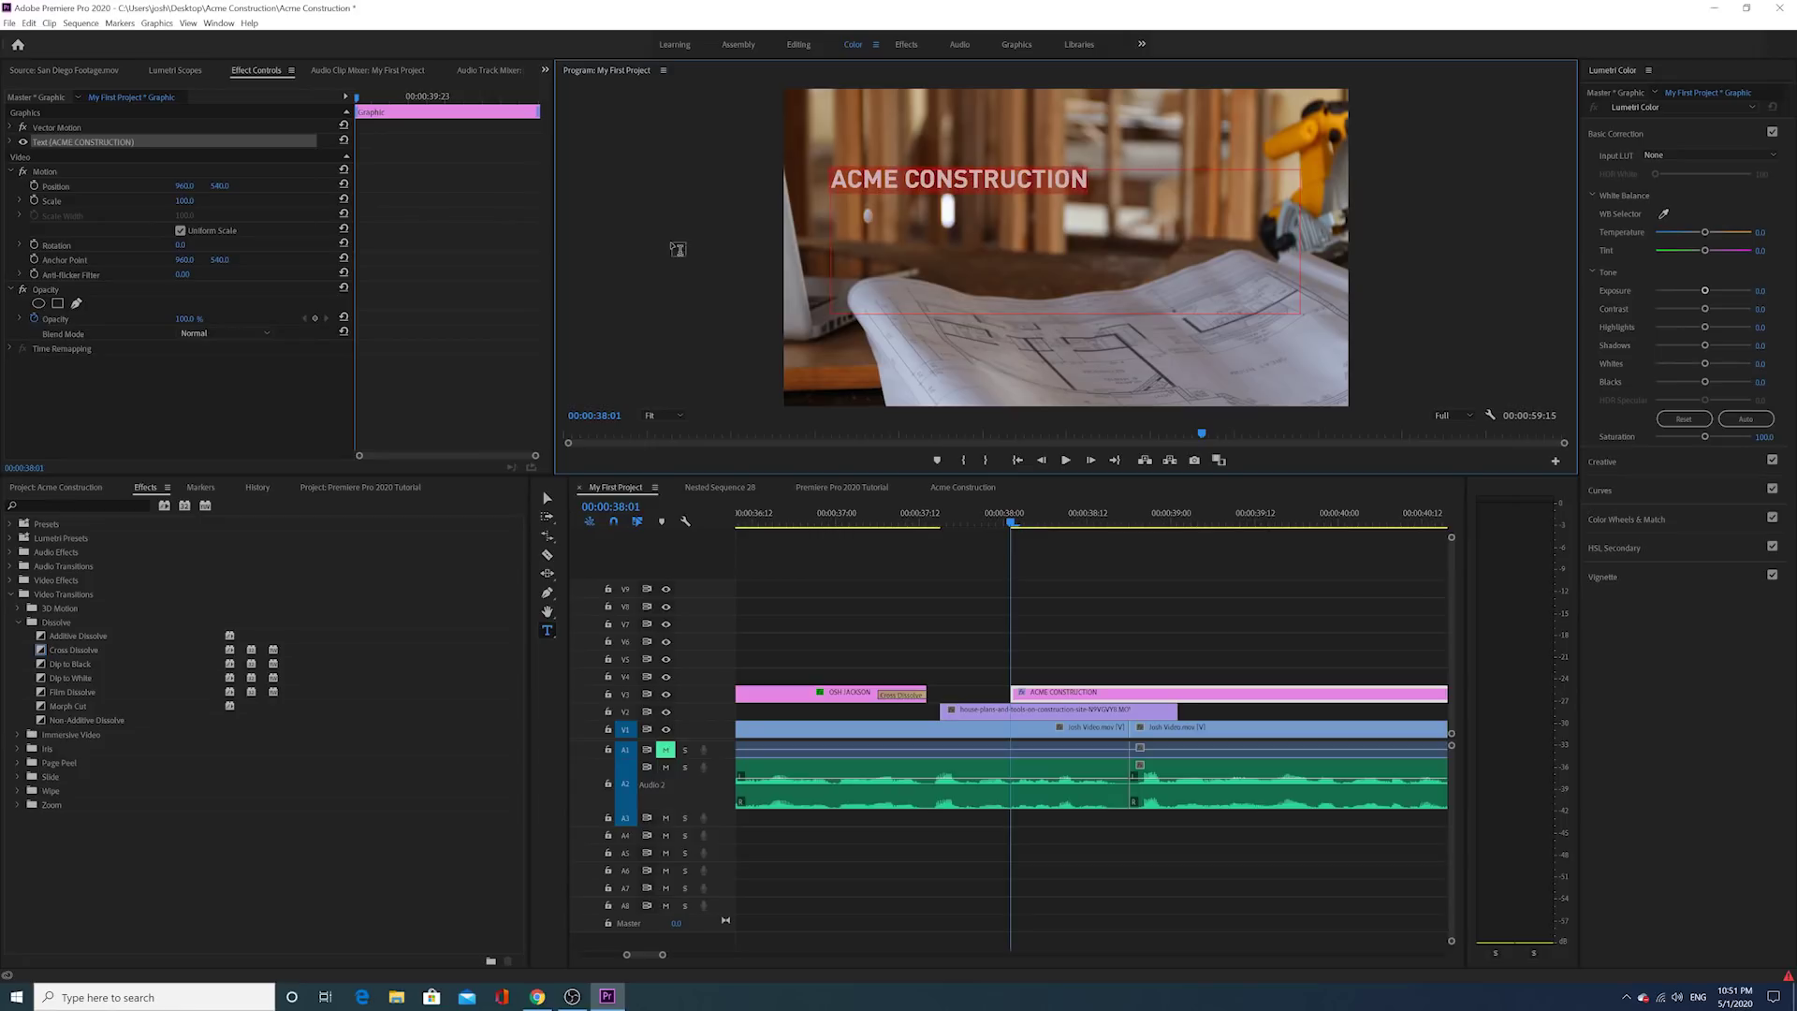
left_click(1048, 702)
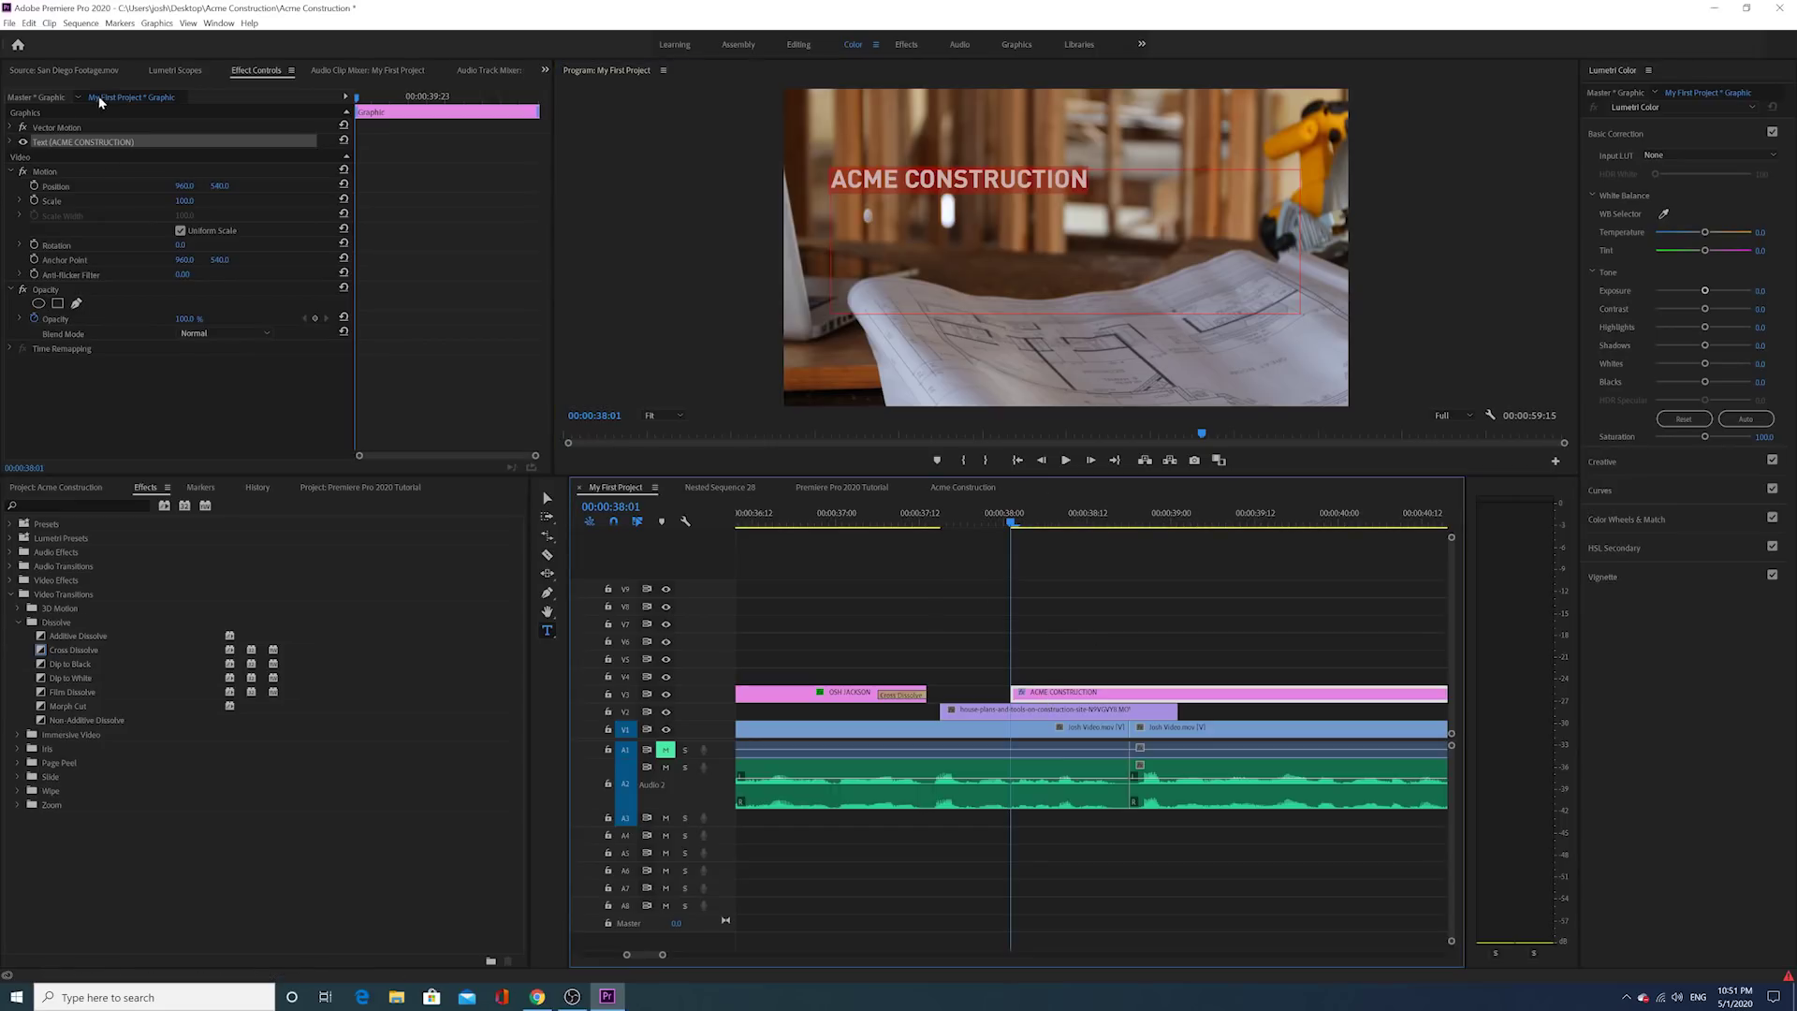
Step: Enlarge the title font from 86 to 146 and slide the clip 10 frames earlier
left_click(9, 143)
left_click_drag(234, 213, 252, 210)
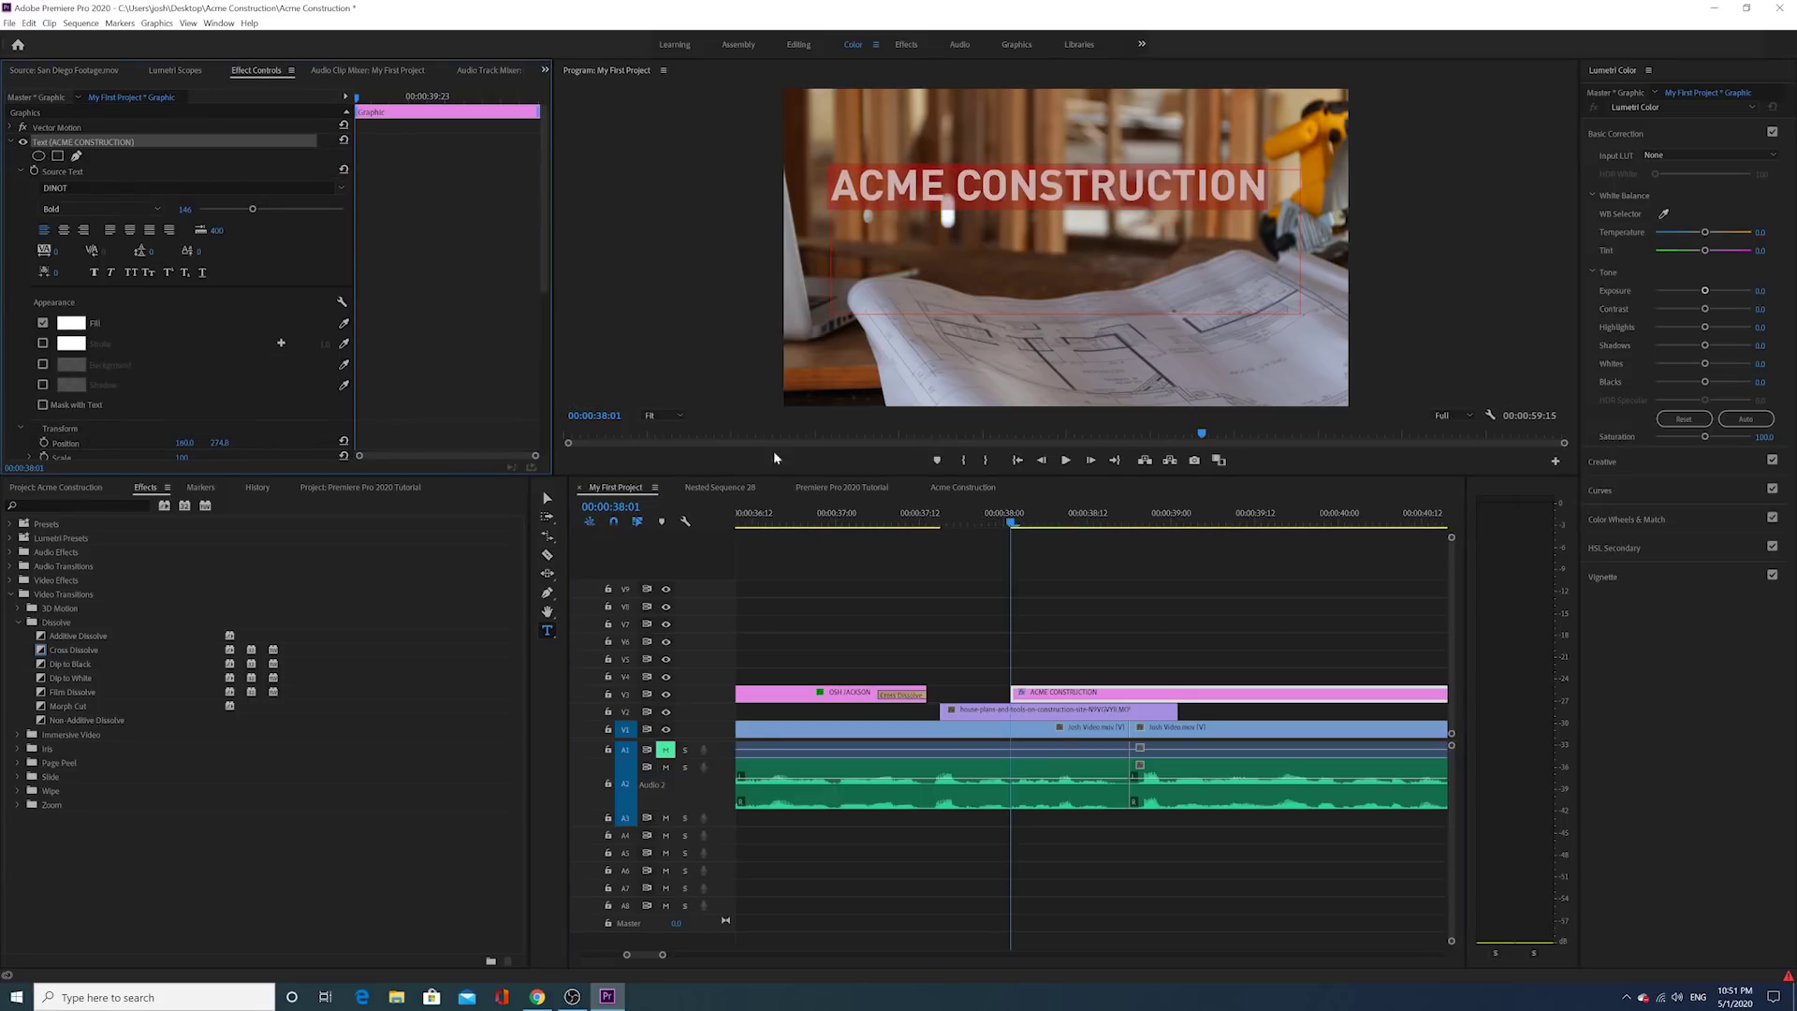
left_click(1051, 650)
left_click_drag(1025, 695, 956, 700)
left_click(1116, 515)
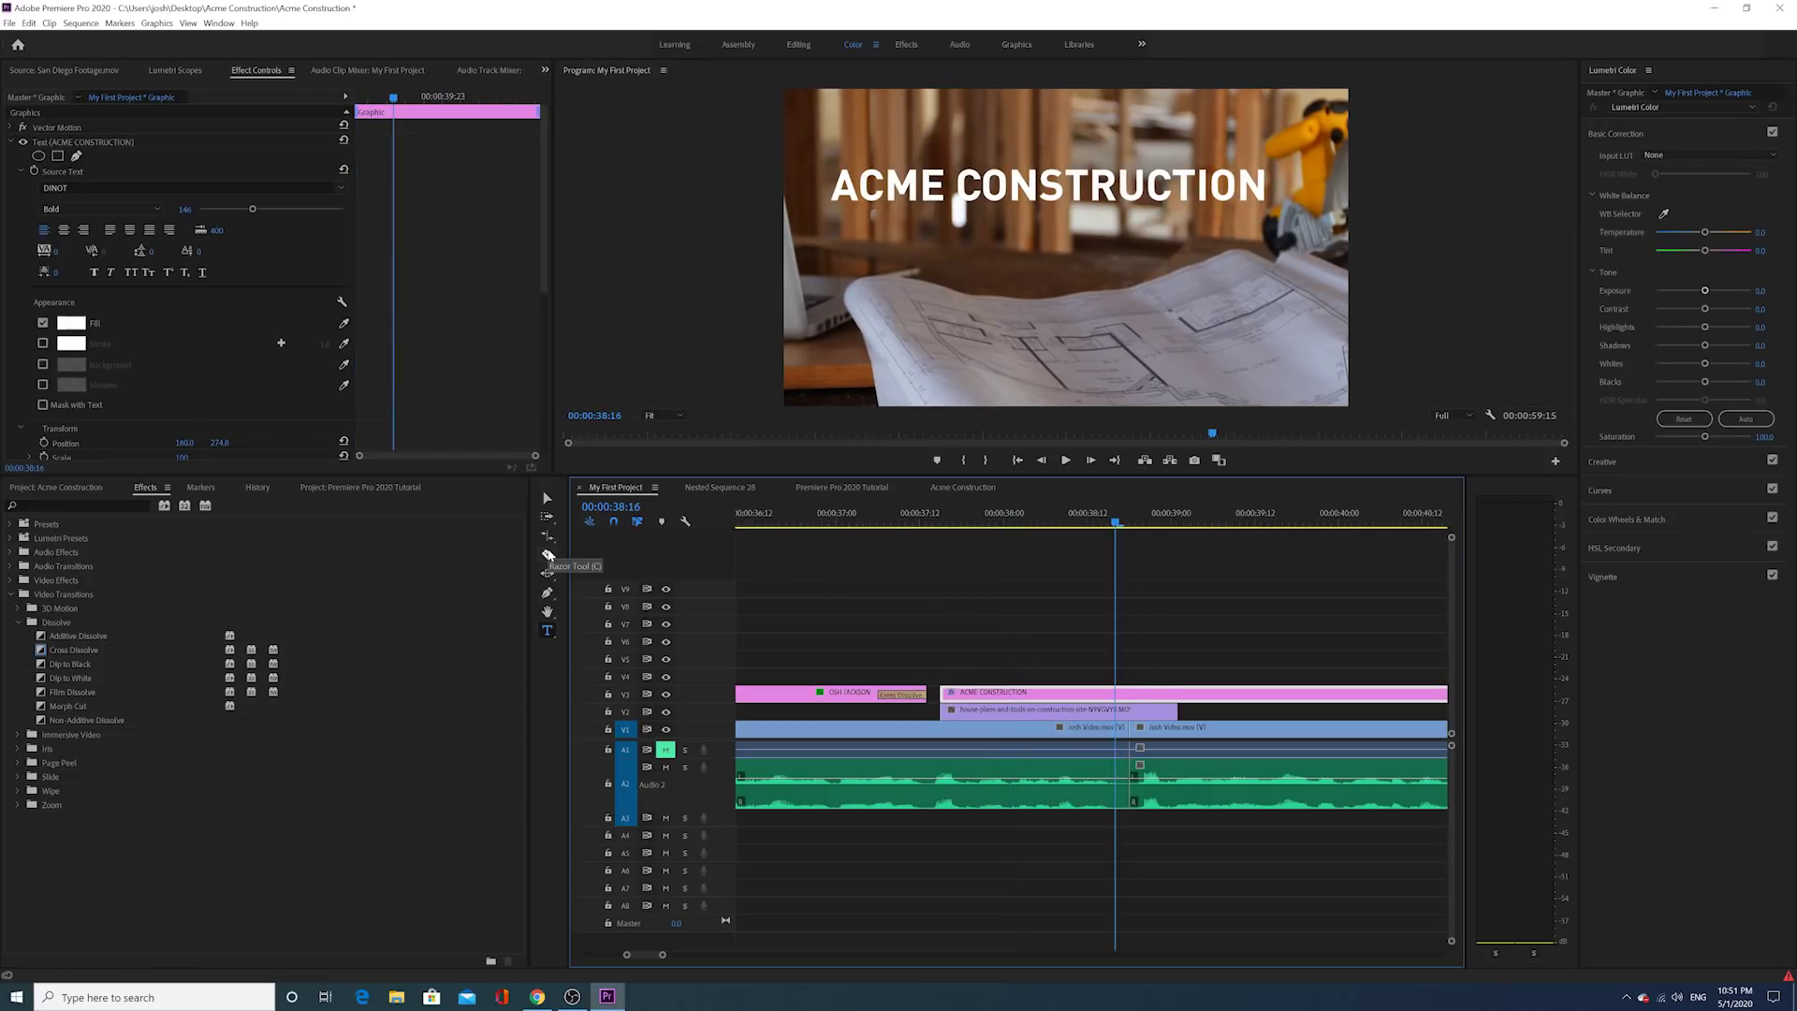
Step: Razor-cut the ACME CONSTRUCTION title at about 39:00 and delete the leftover right piece
left_click(547, 555)
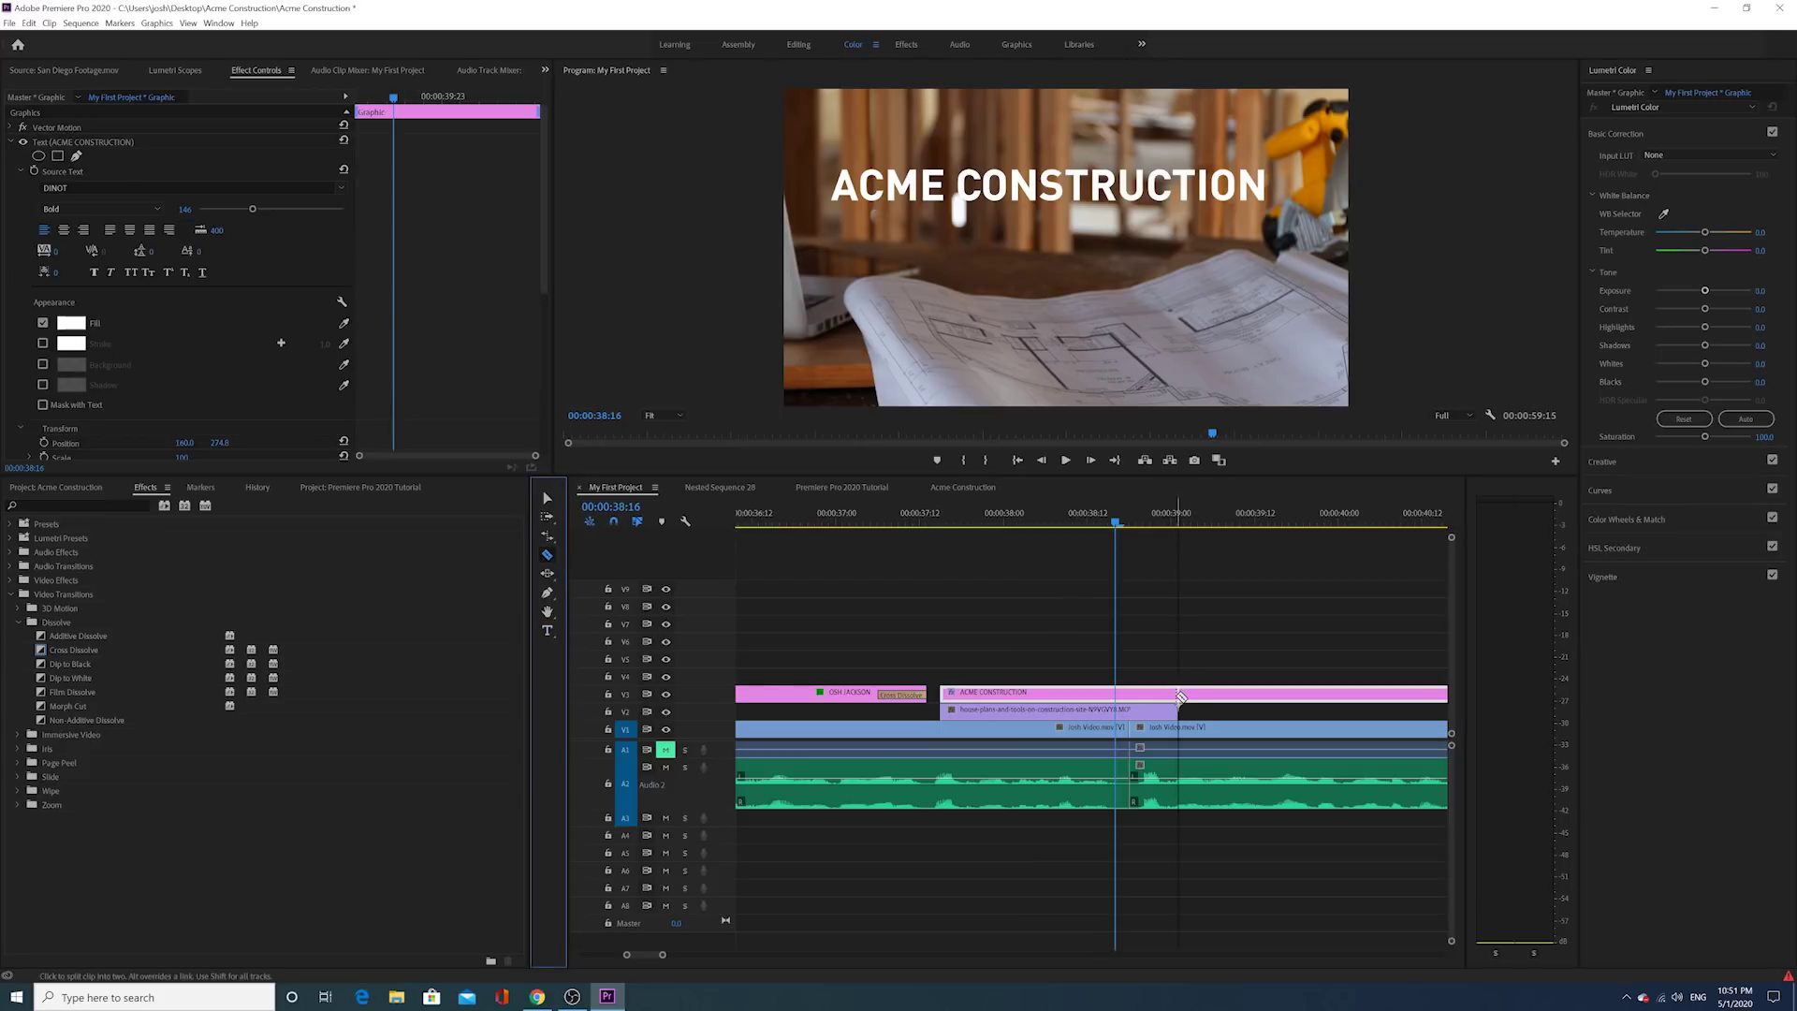
left_click(1180, 696)
left_click(547, 503)
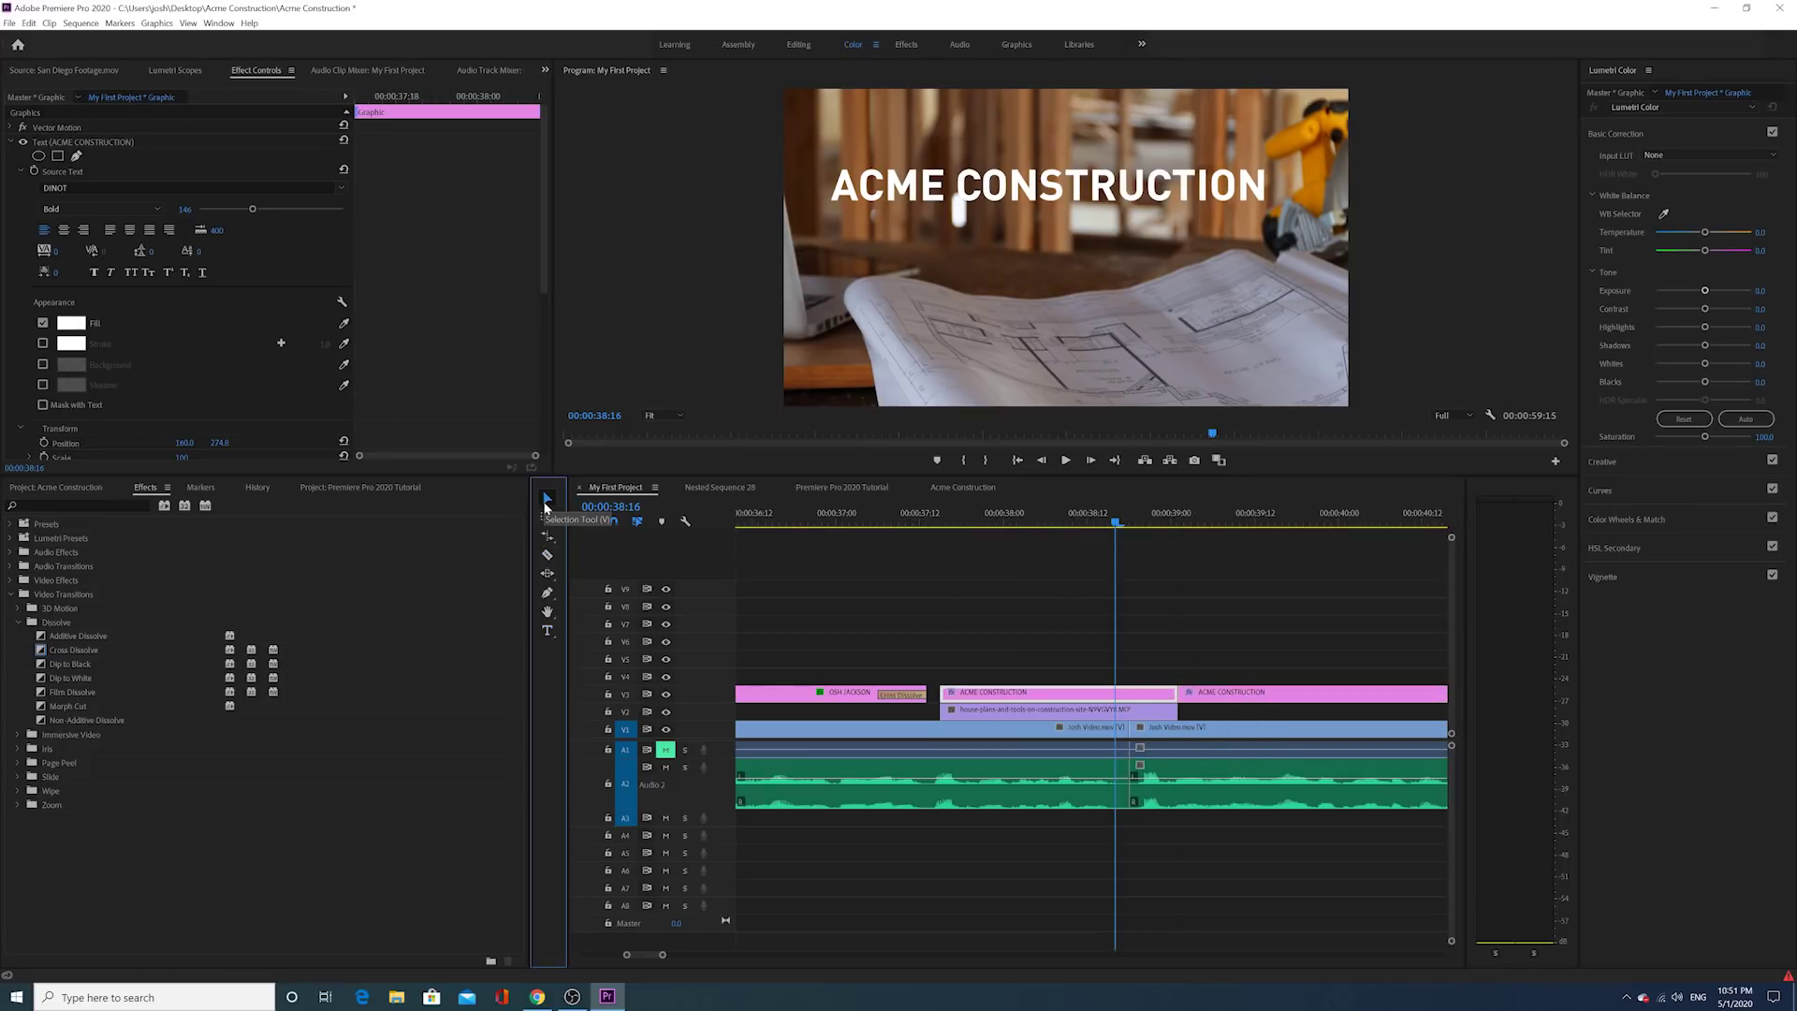
left_click(1204, 695)
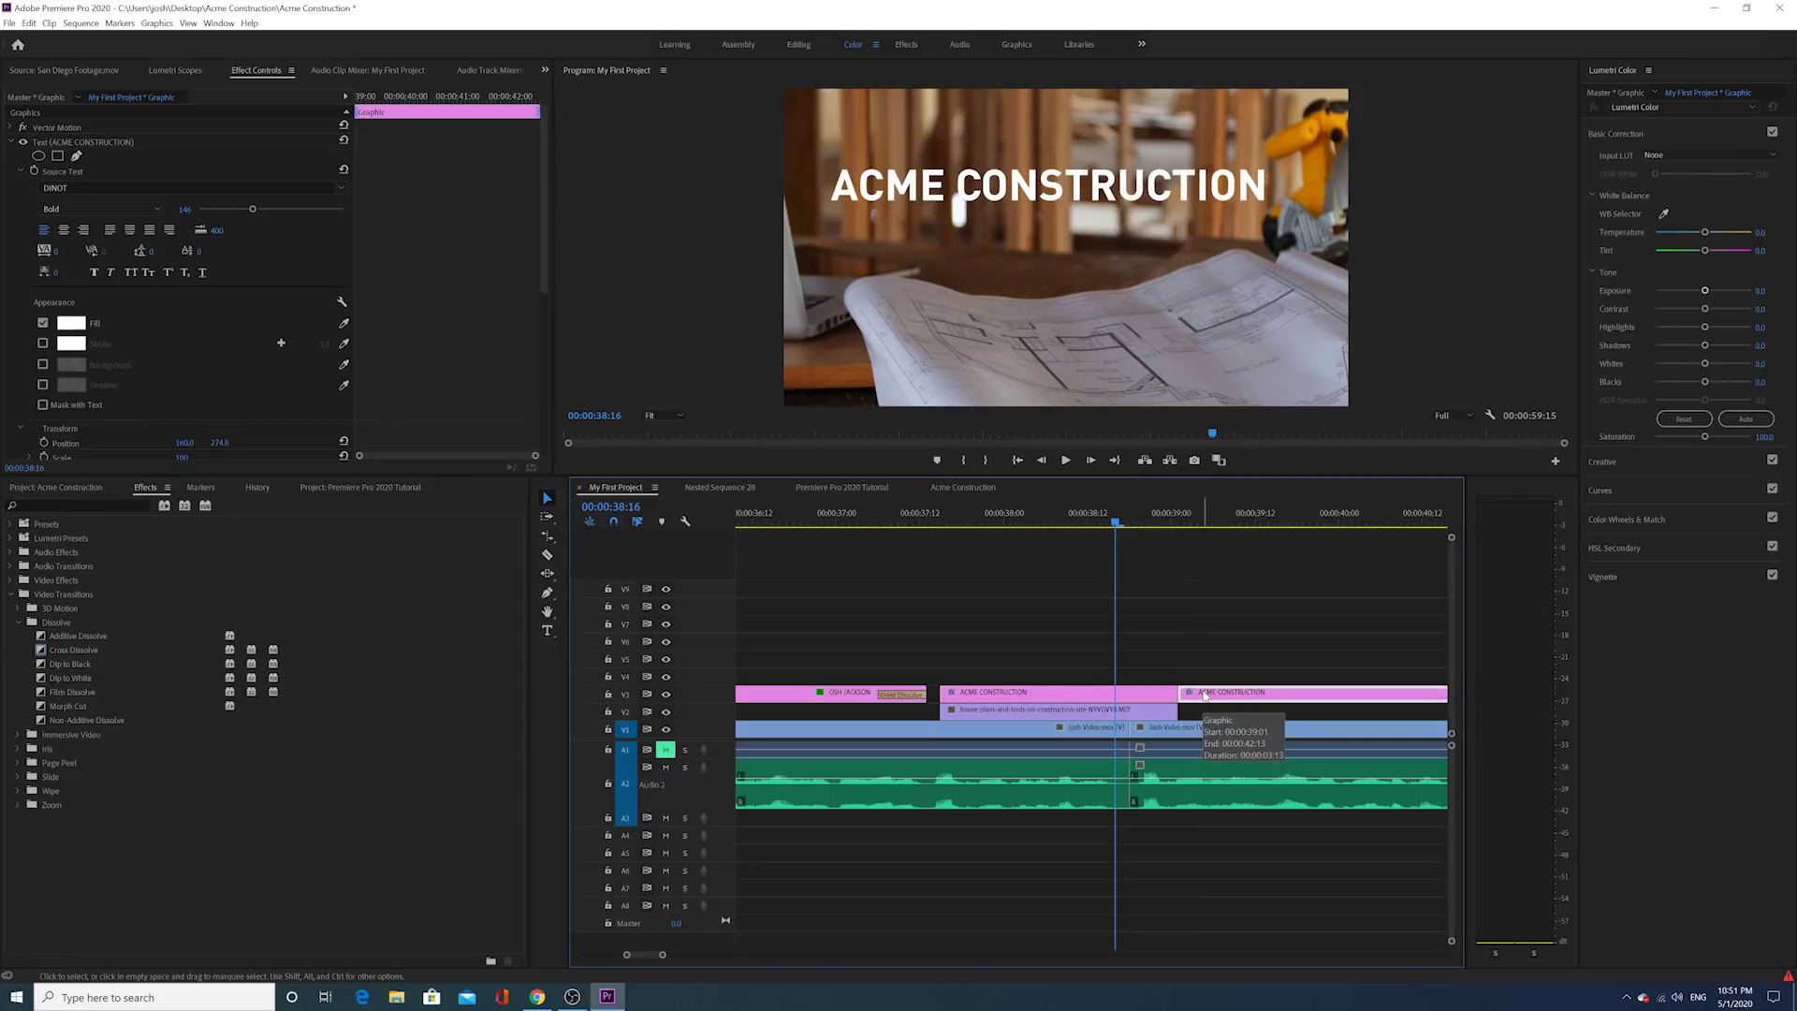
key("Delete")
Step: Play the trimmed title back from 37:12, then select the ACME CONSTRUCTION title clip at 38:08
left_click(921, 514)
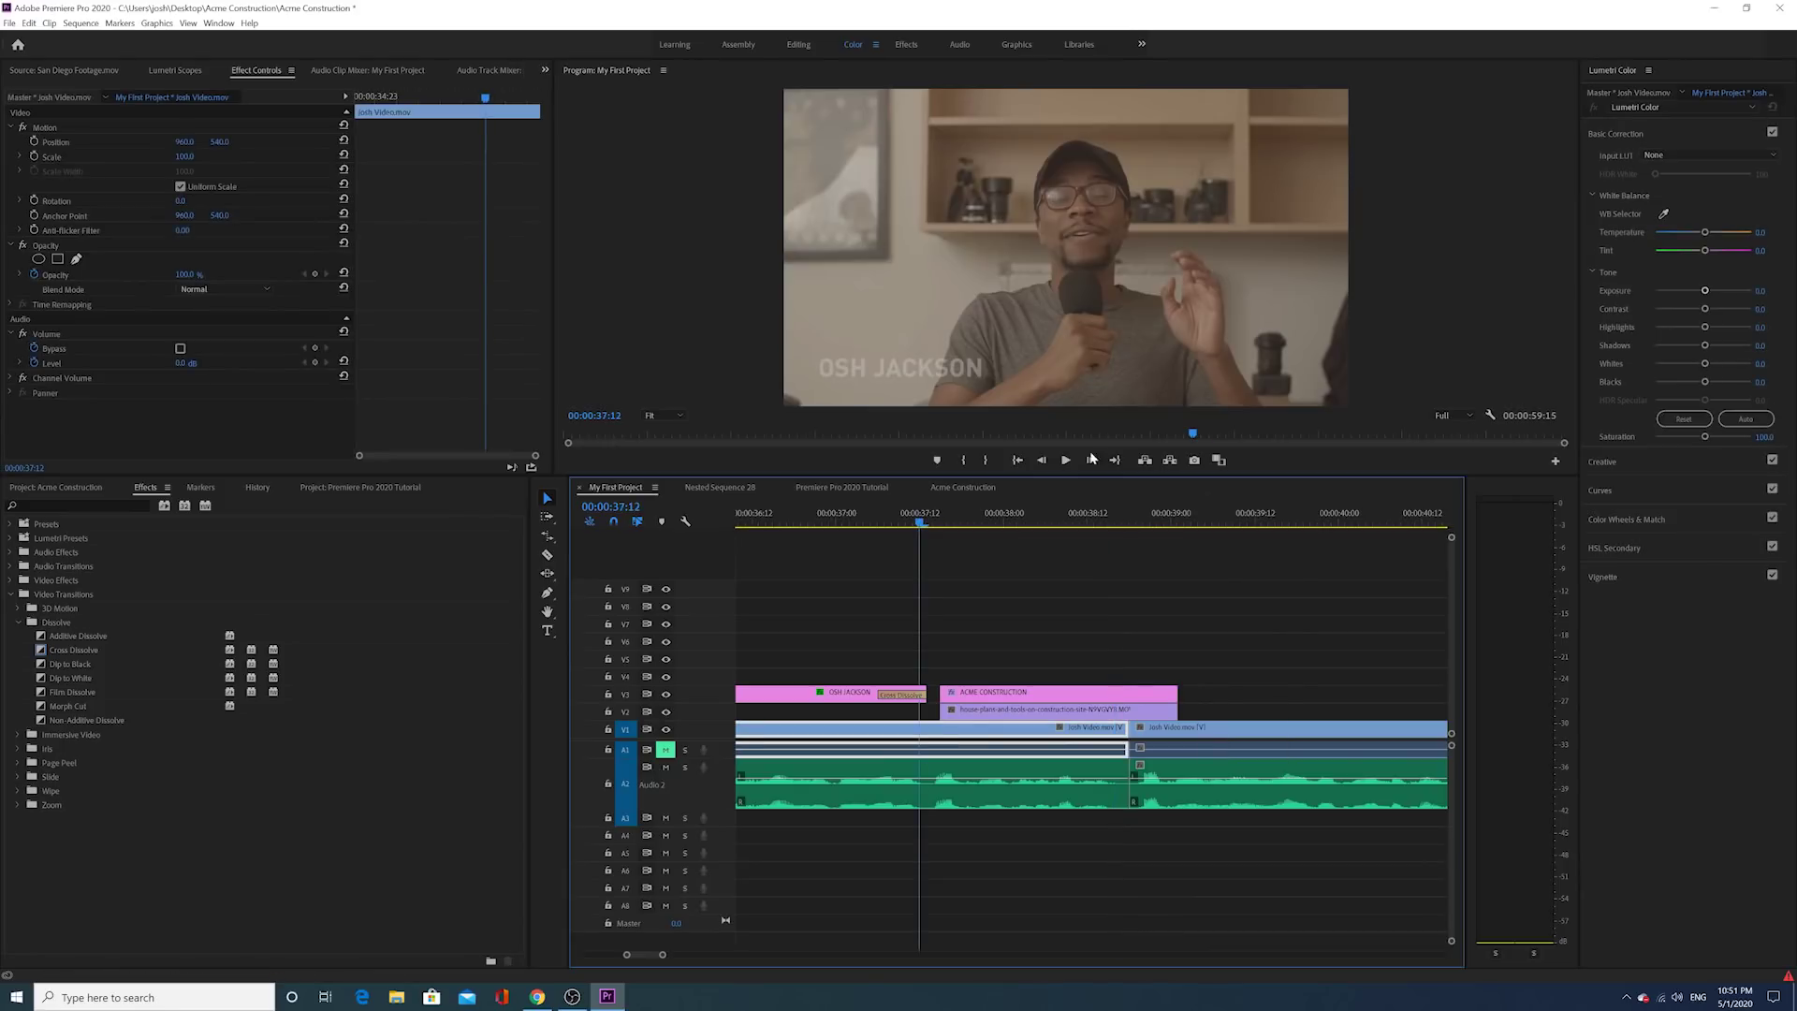
left_click(1074, 461)
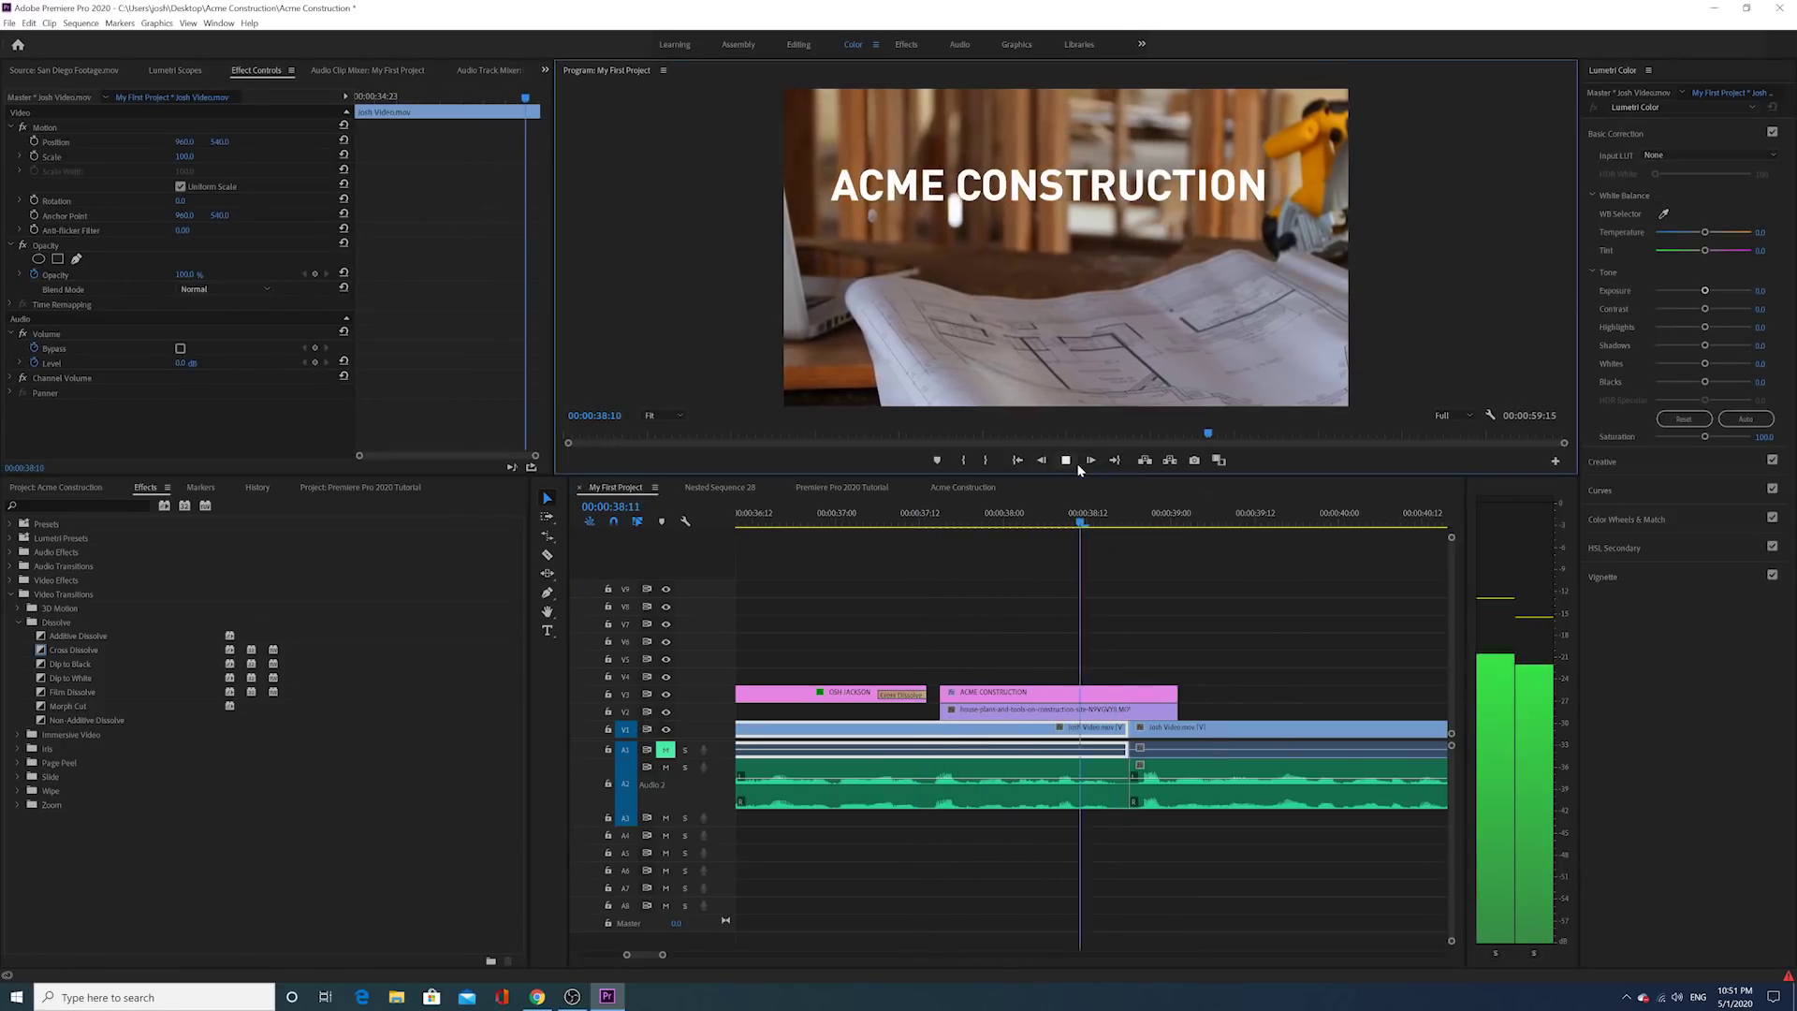
left_click(1075, 463)
left_click(1060, 518)
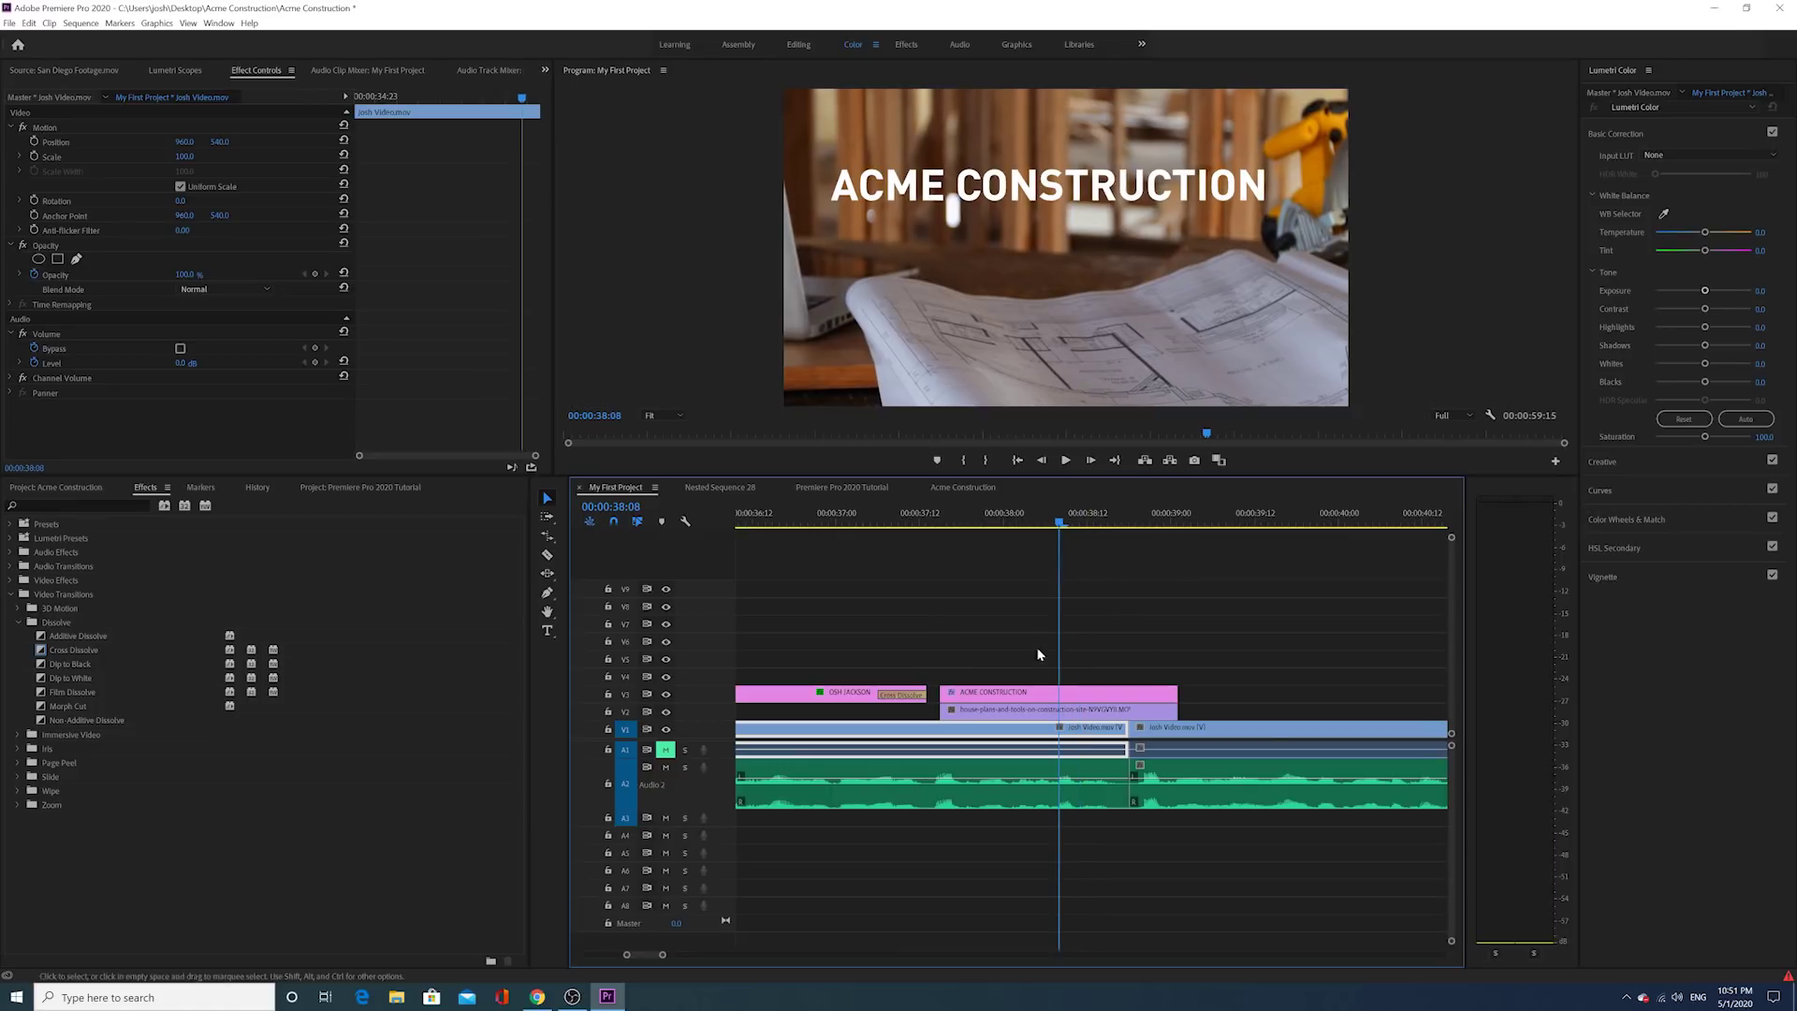
left_click(1047, 689)
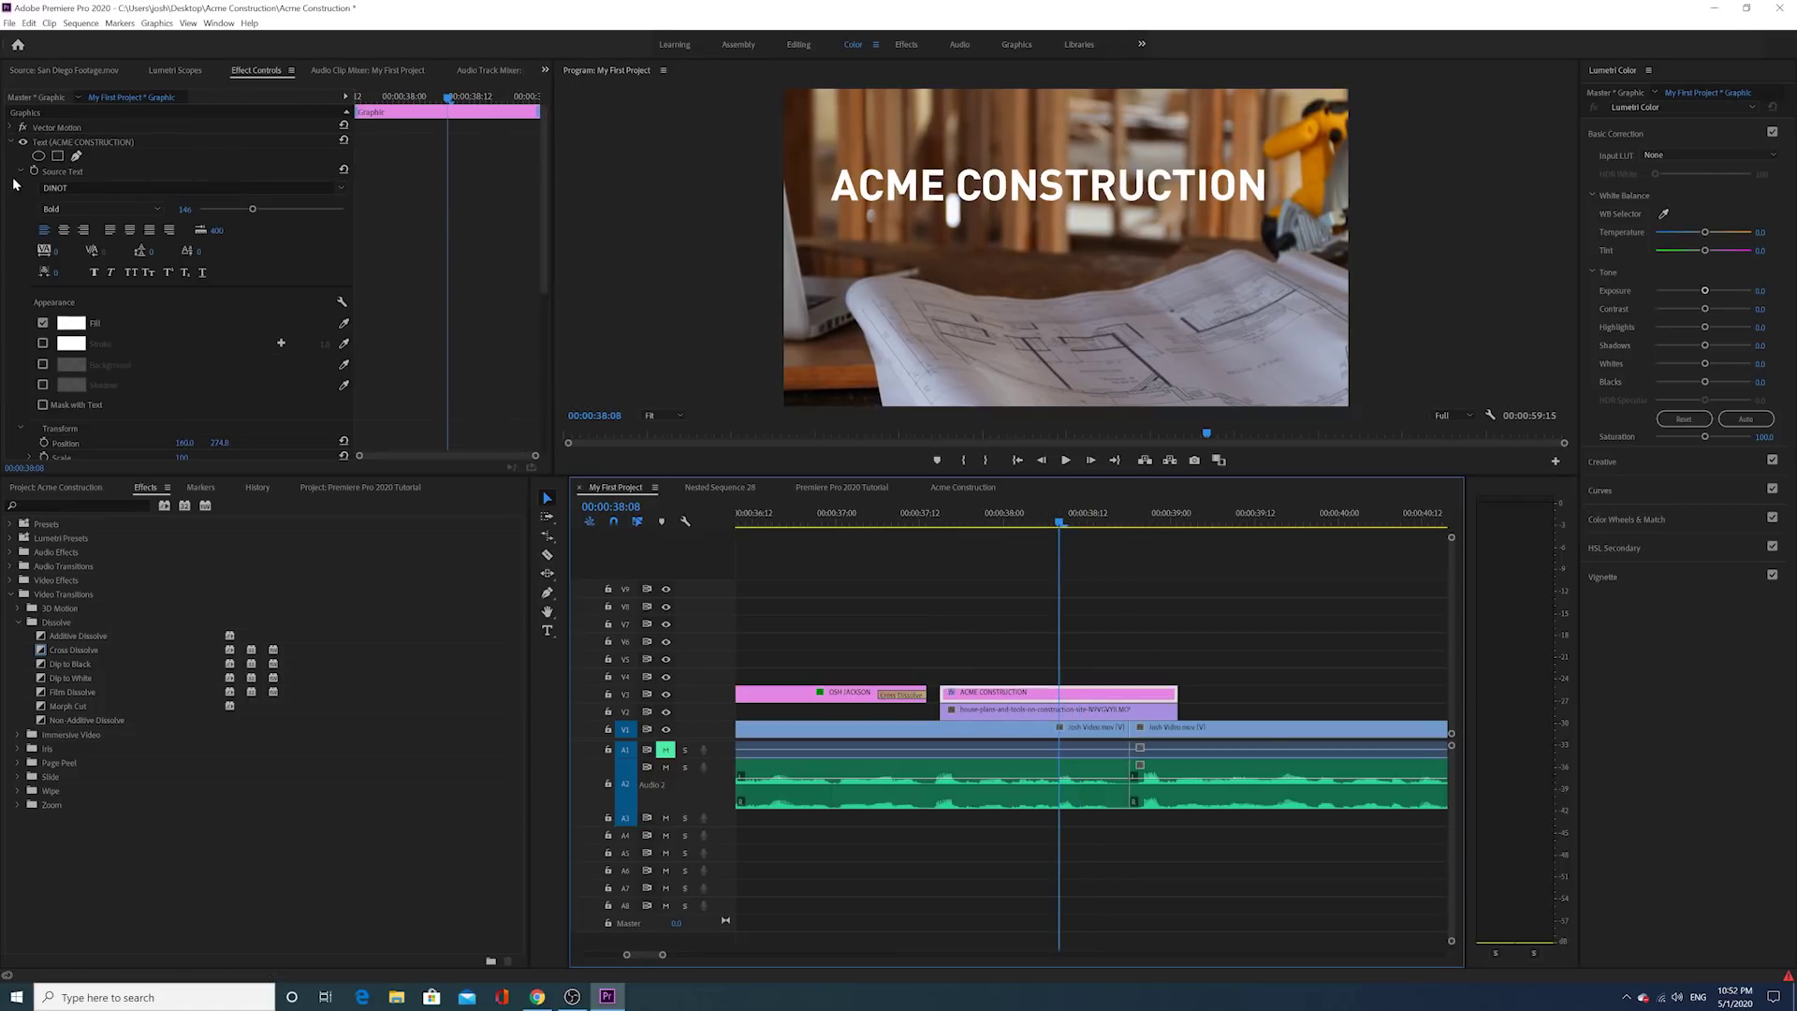
Step: Set the title's Position Y to 752 and nudge X slightly higher to about 1000
left_click(12, 141)
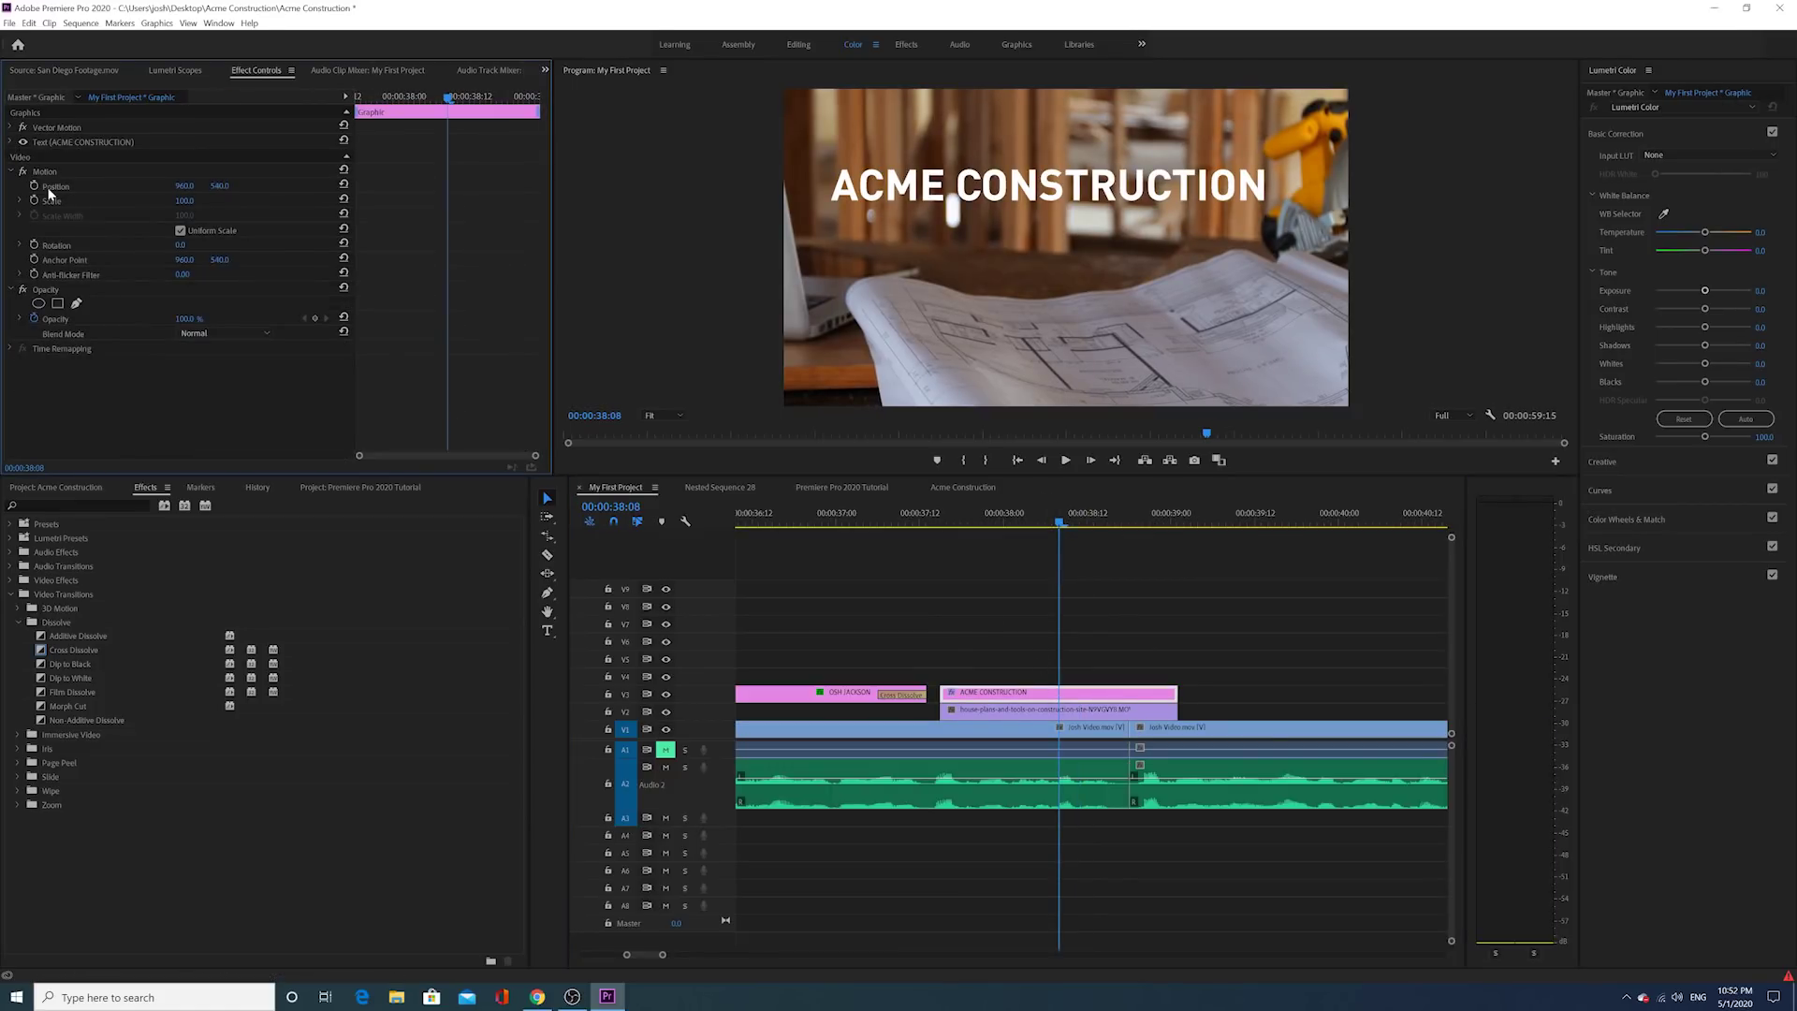
left_click_drag(223, 186, 421, 186)
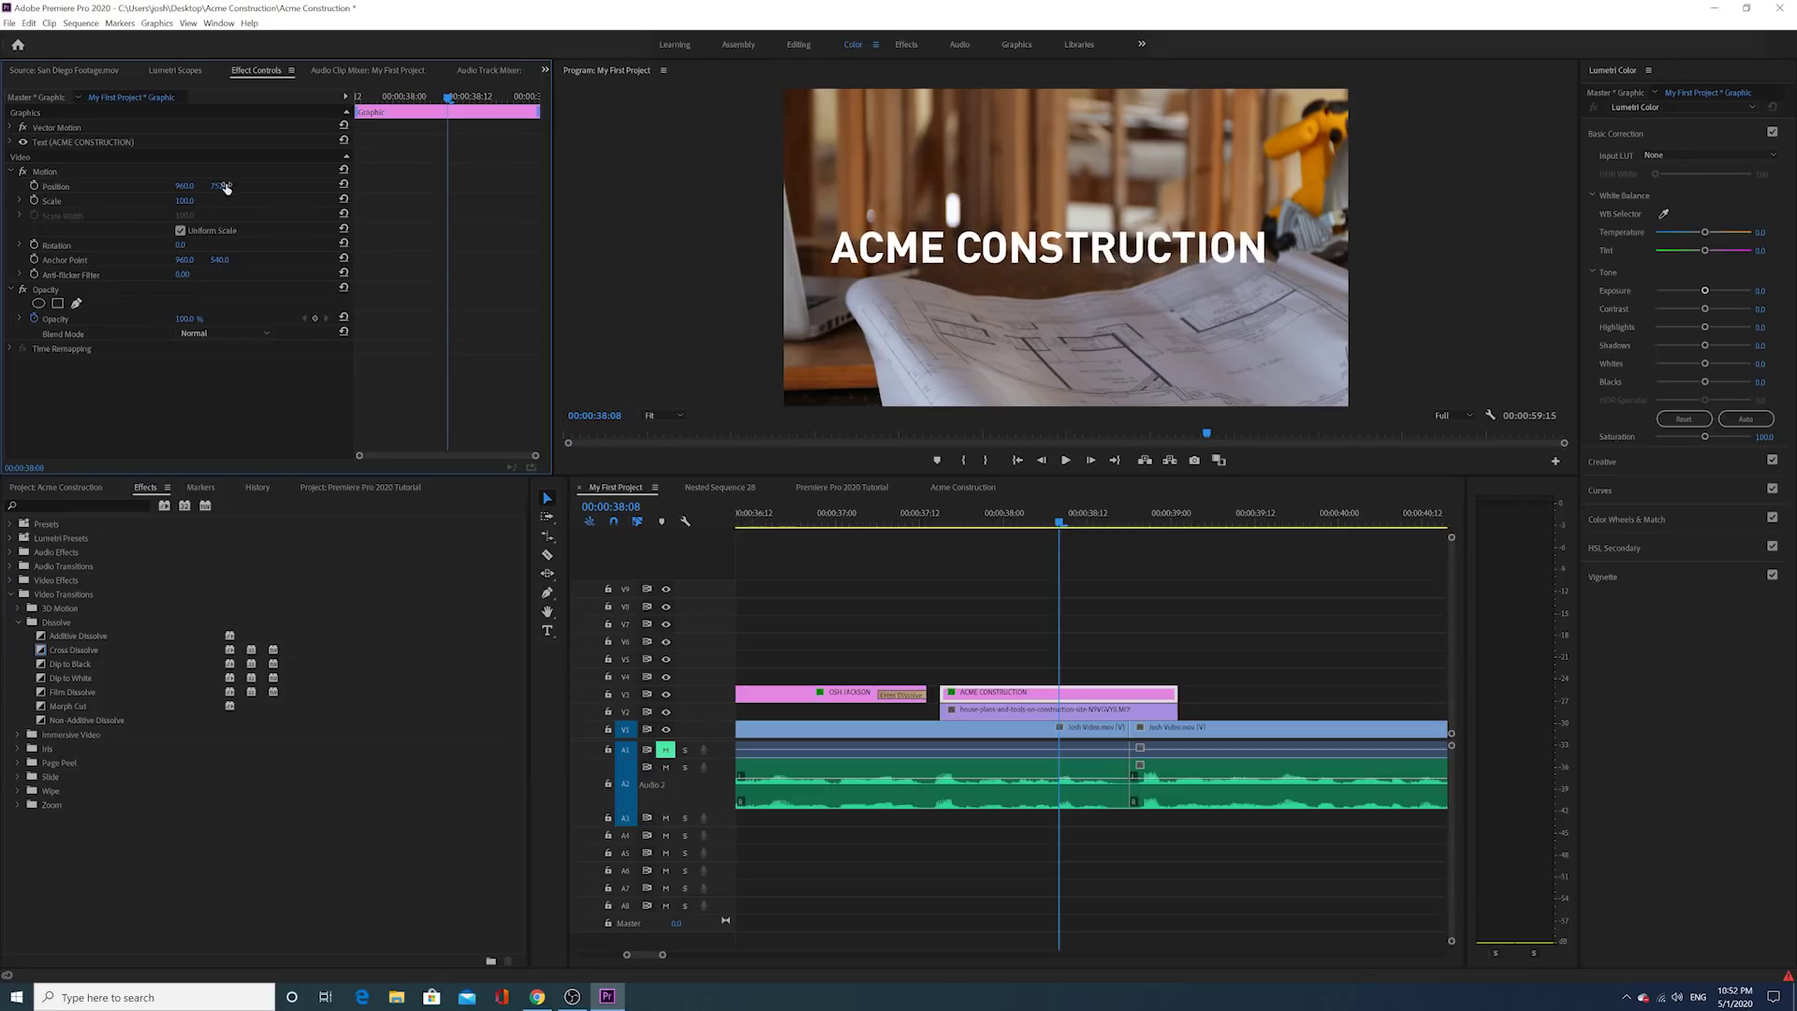
left_click_drag(184, 186, 222, 186)
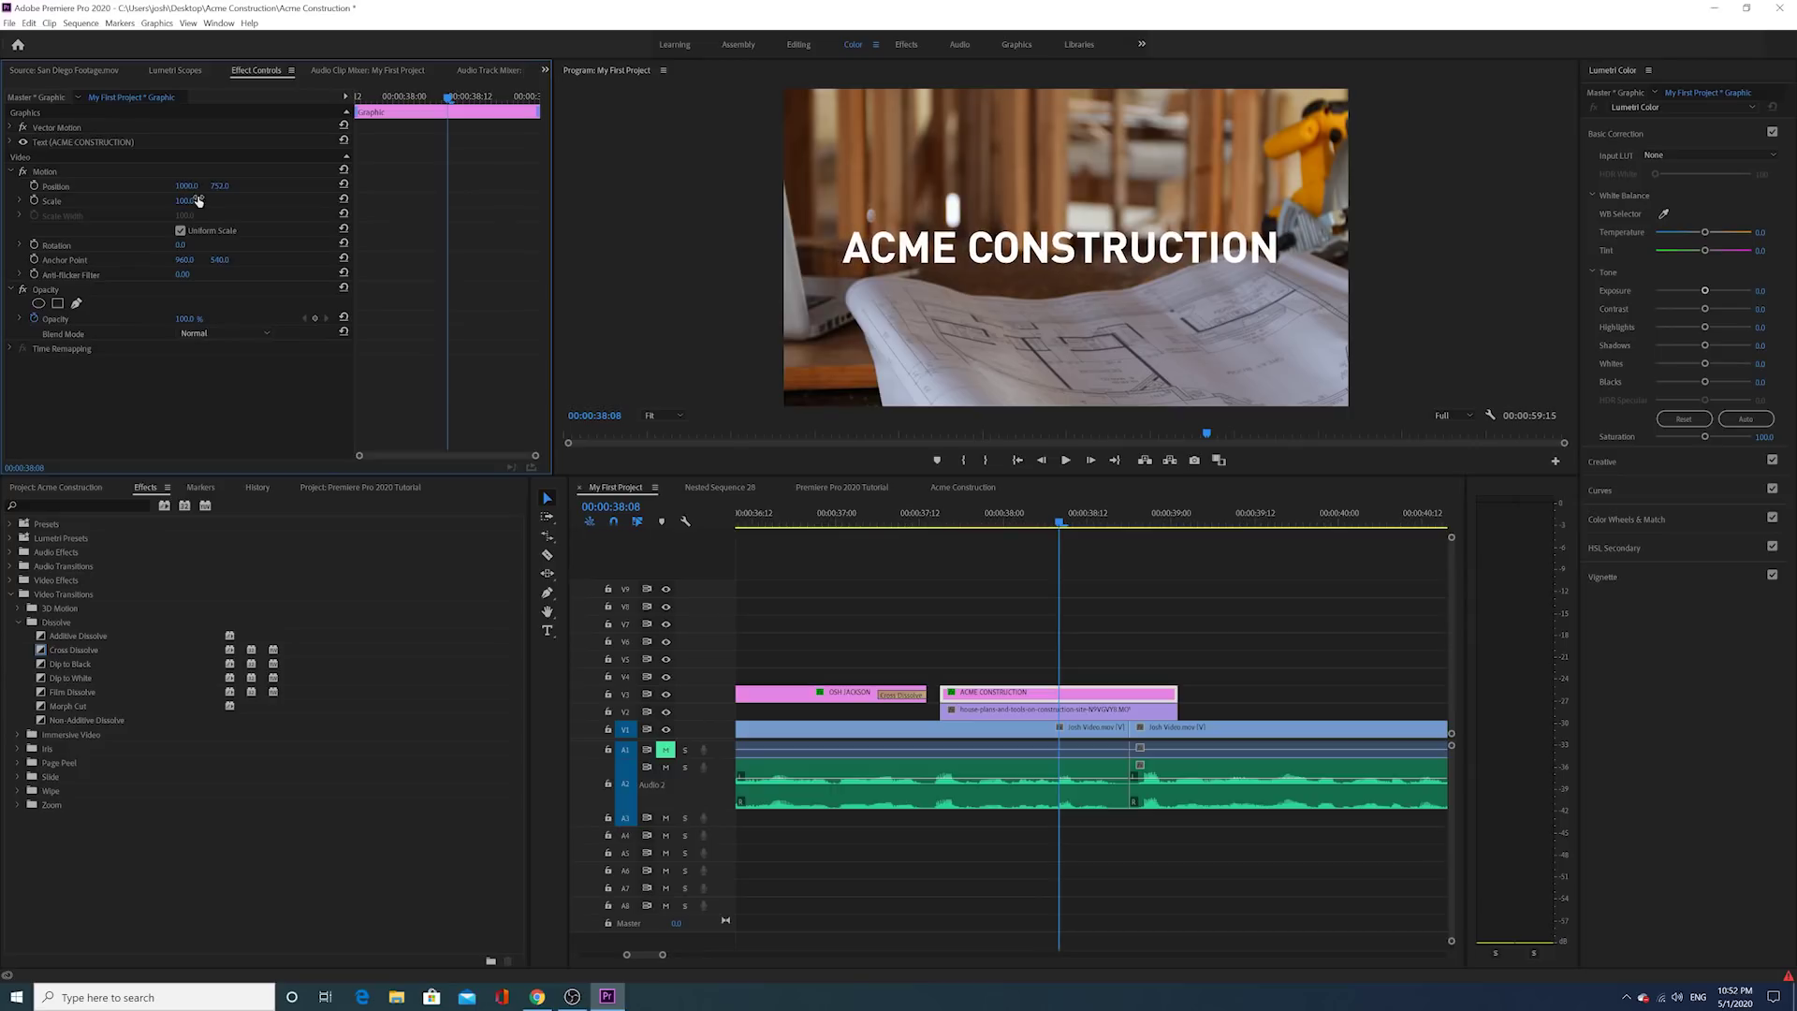
left_click(953, 695)
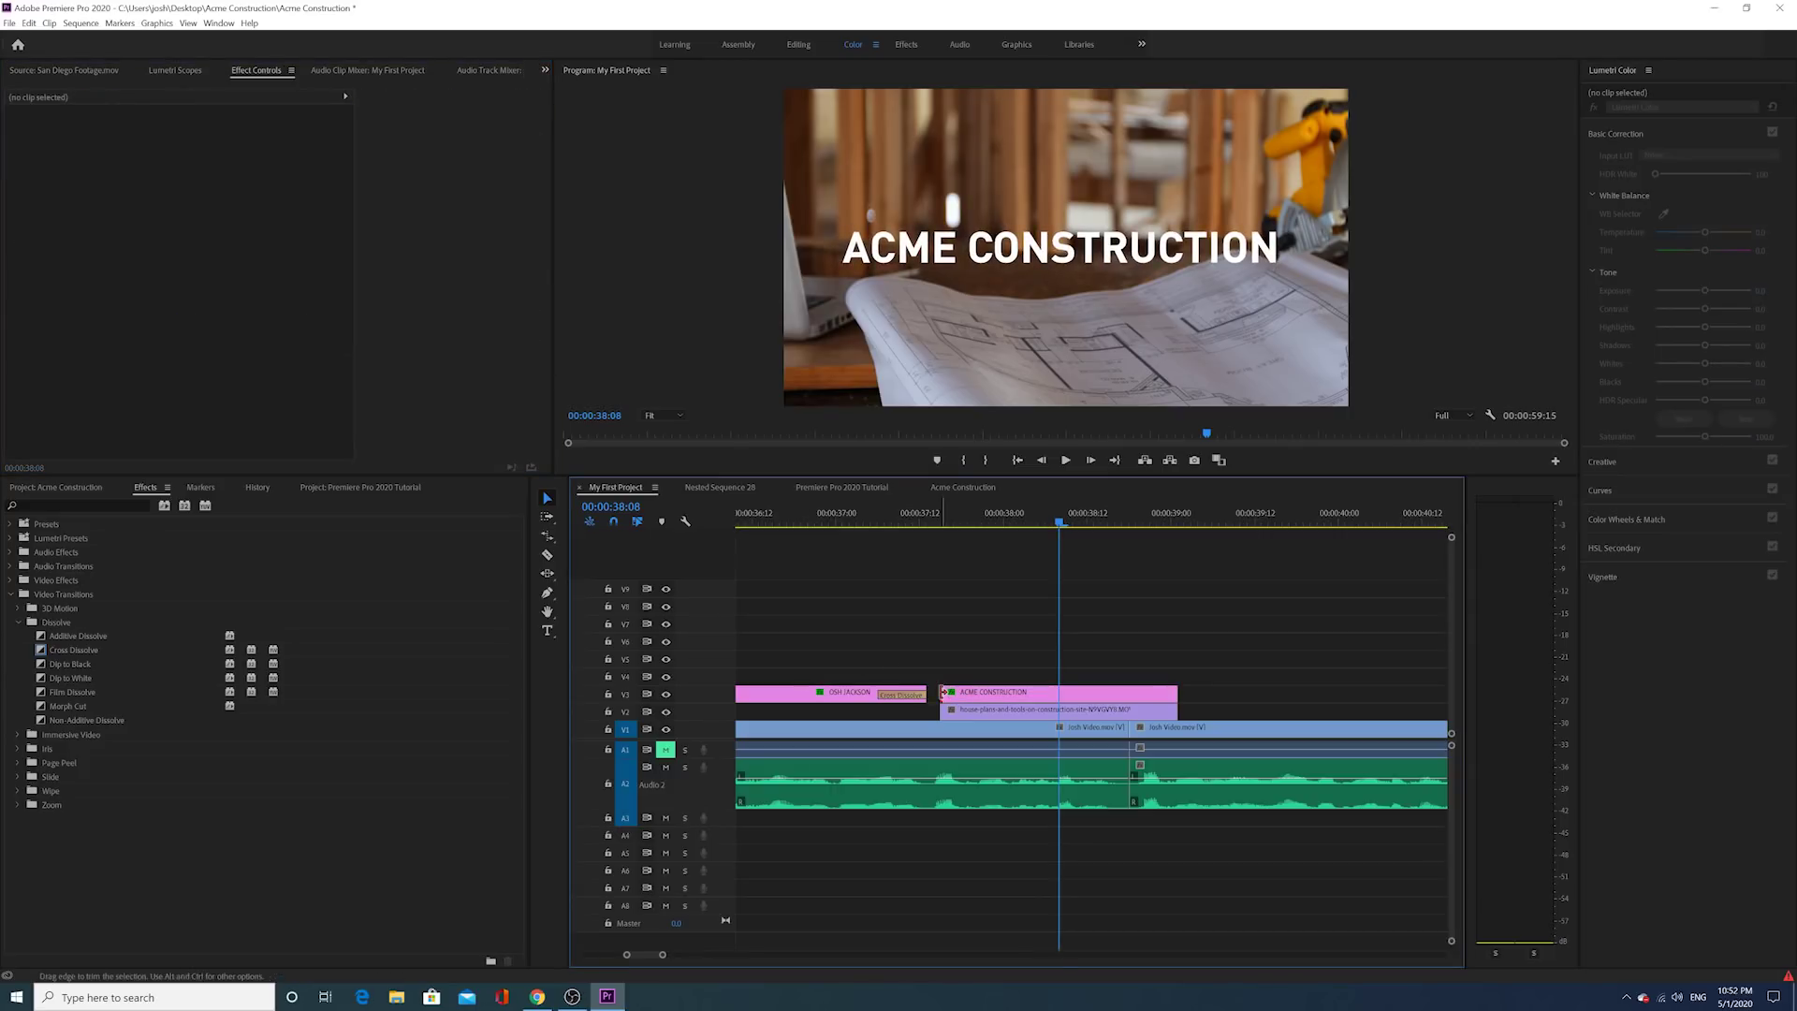
Step: Add default cross dissolves at the title's start and end, shortening the opening one to 6 frames
right_click(945, 694)
left_click(1006, 777)
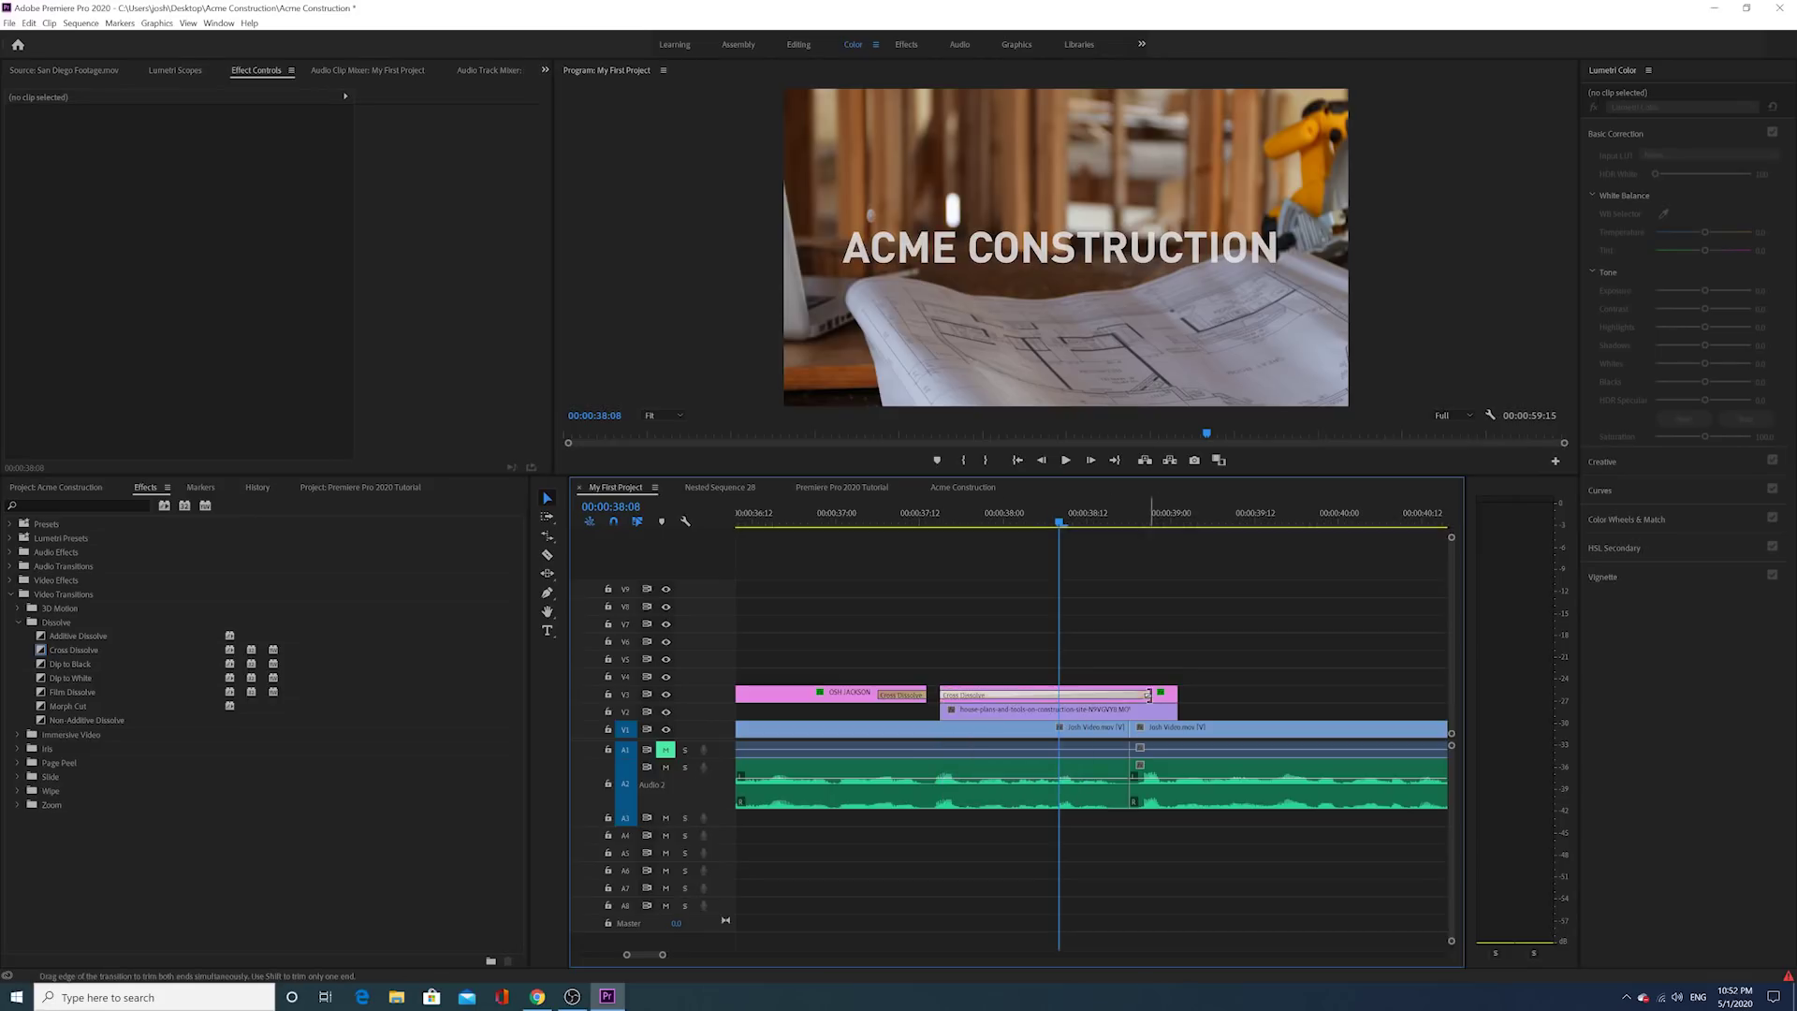
left_click_drag(1148, 694, 983, 695)
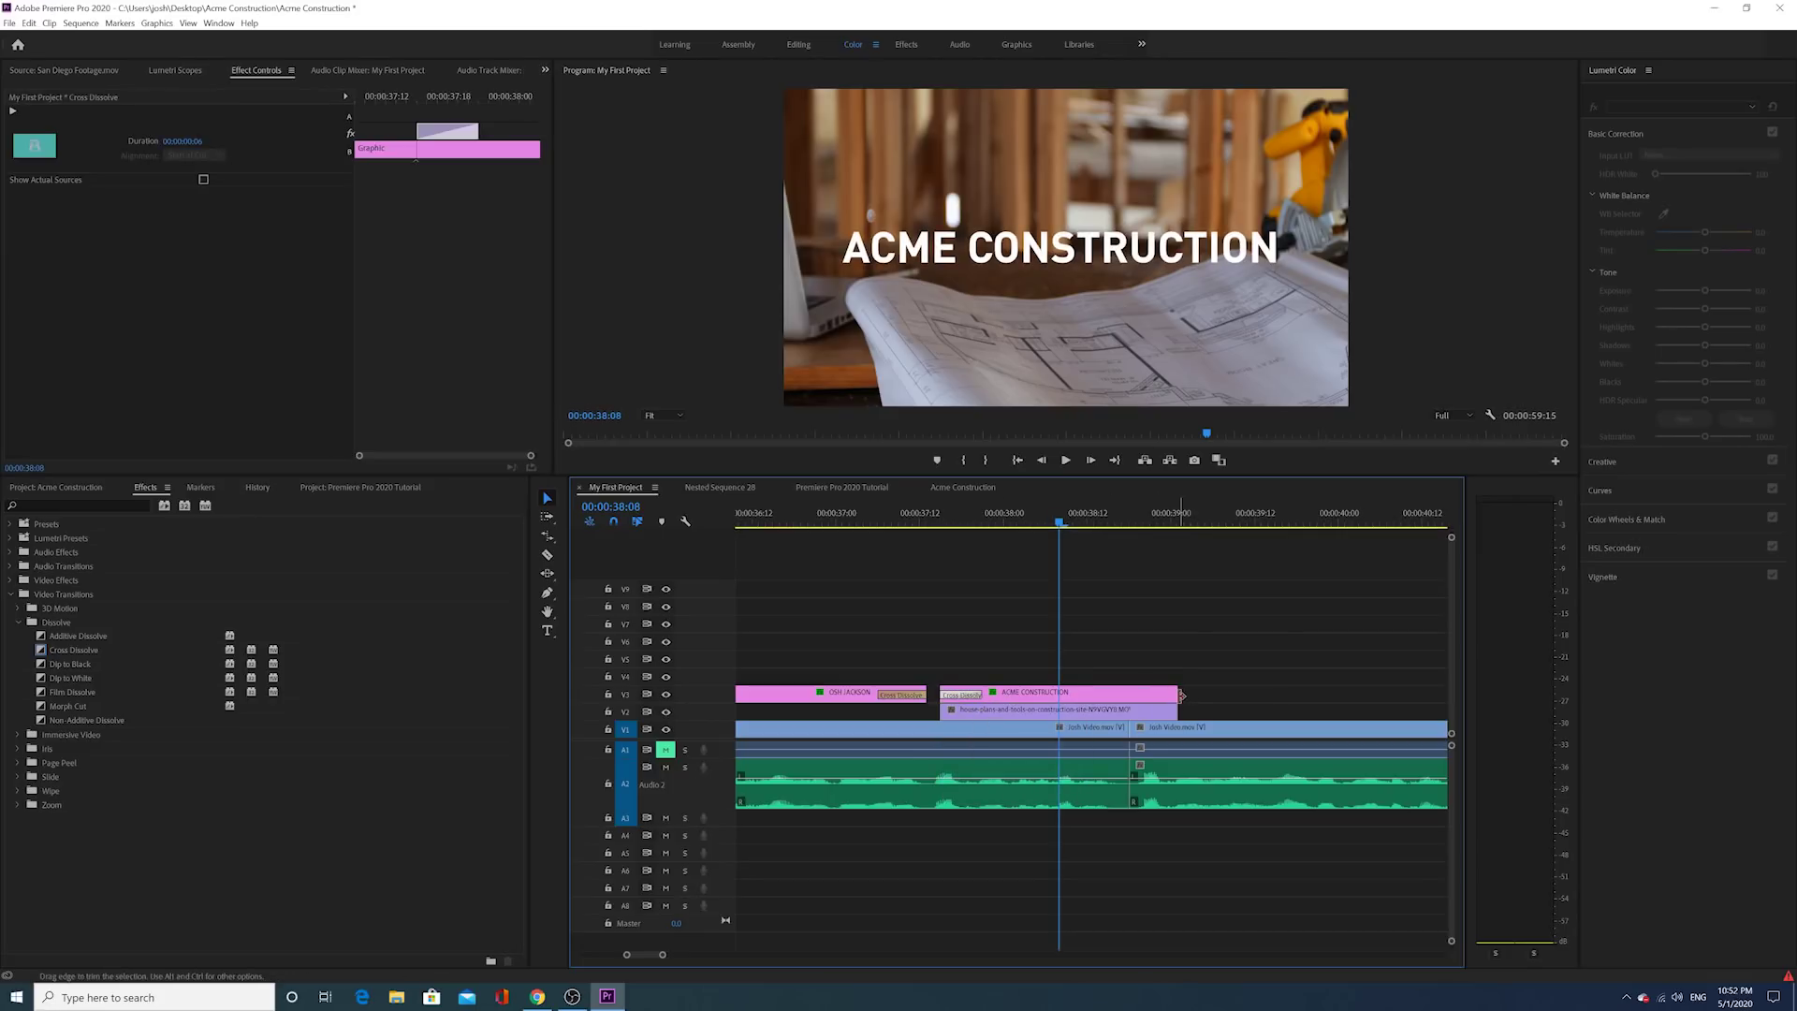
right_click(1170, 693)
left_click(1196, 777)
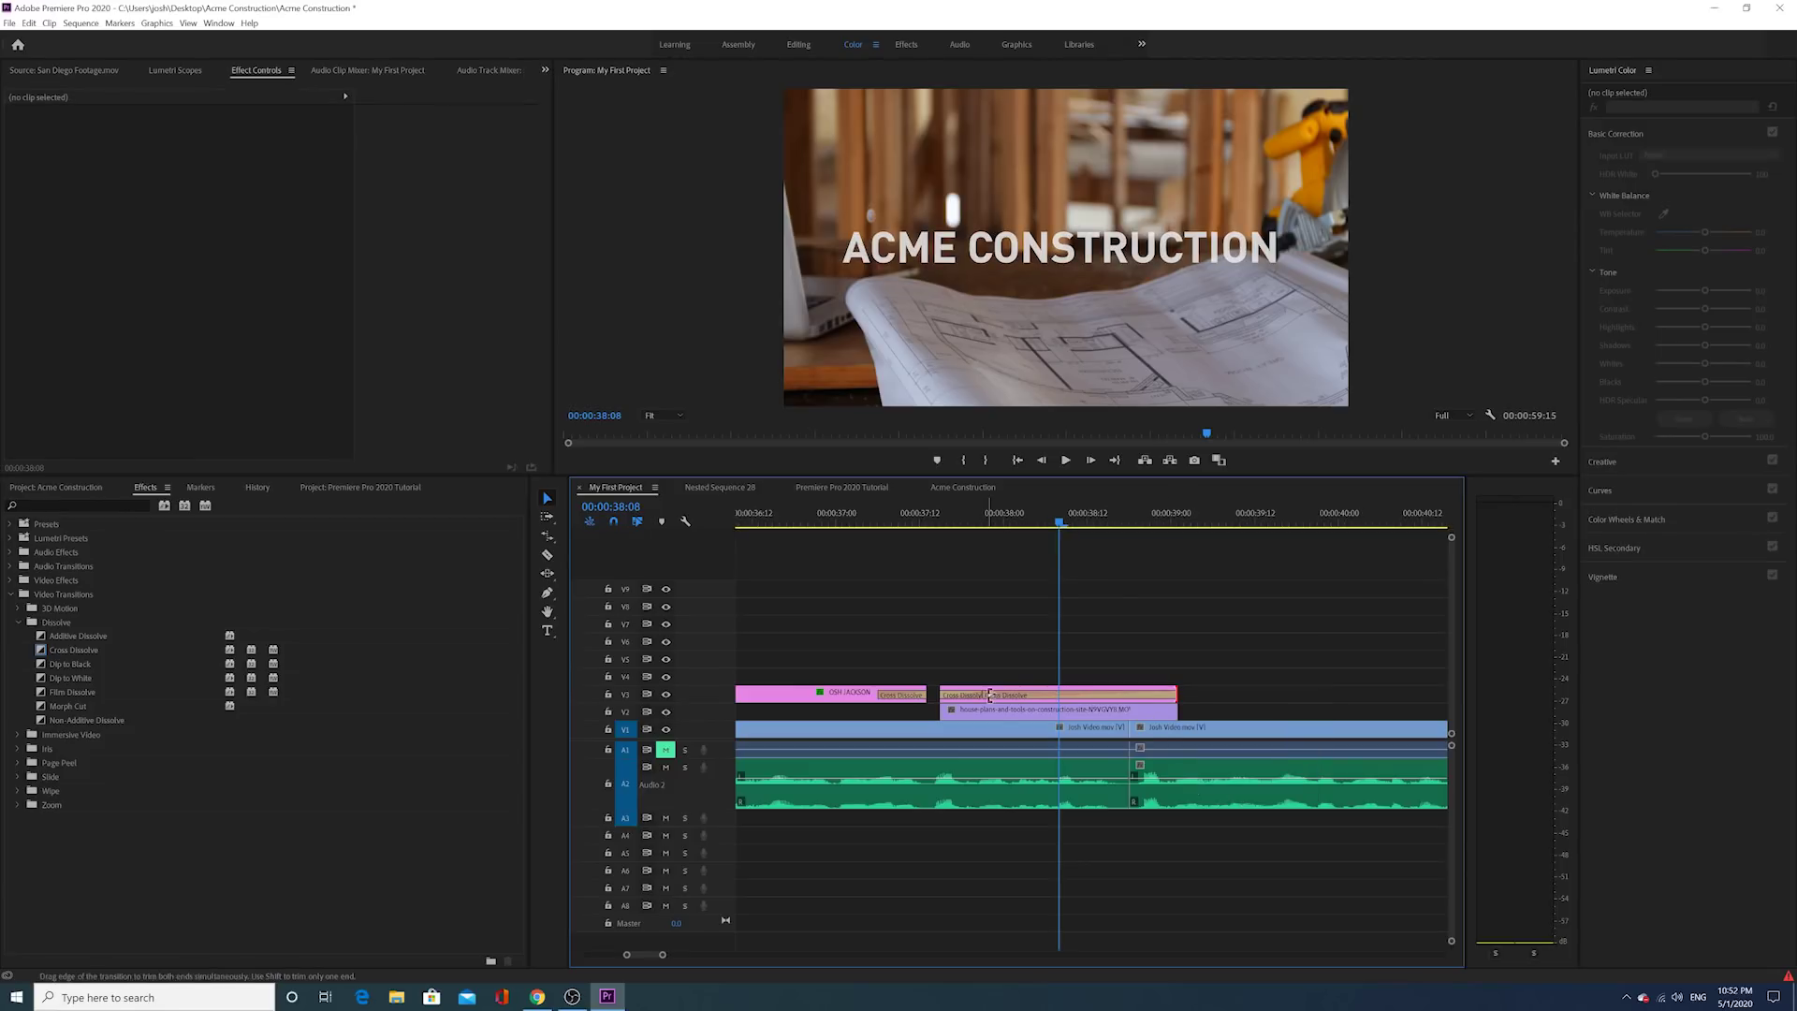
left_click_drag(990, 694, 1131, 694)
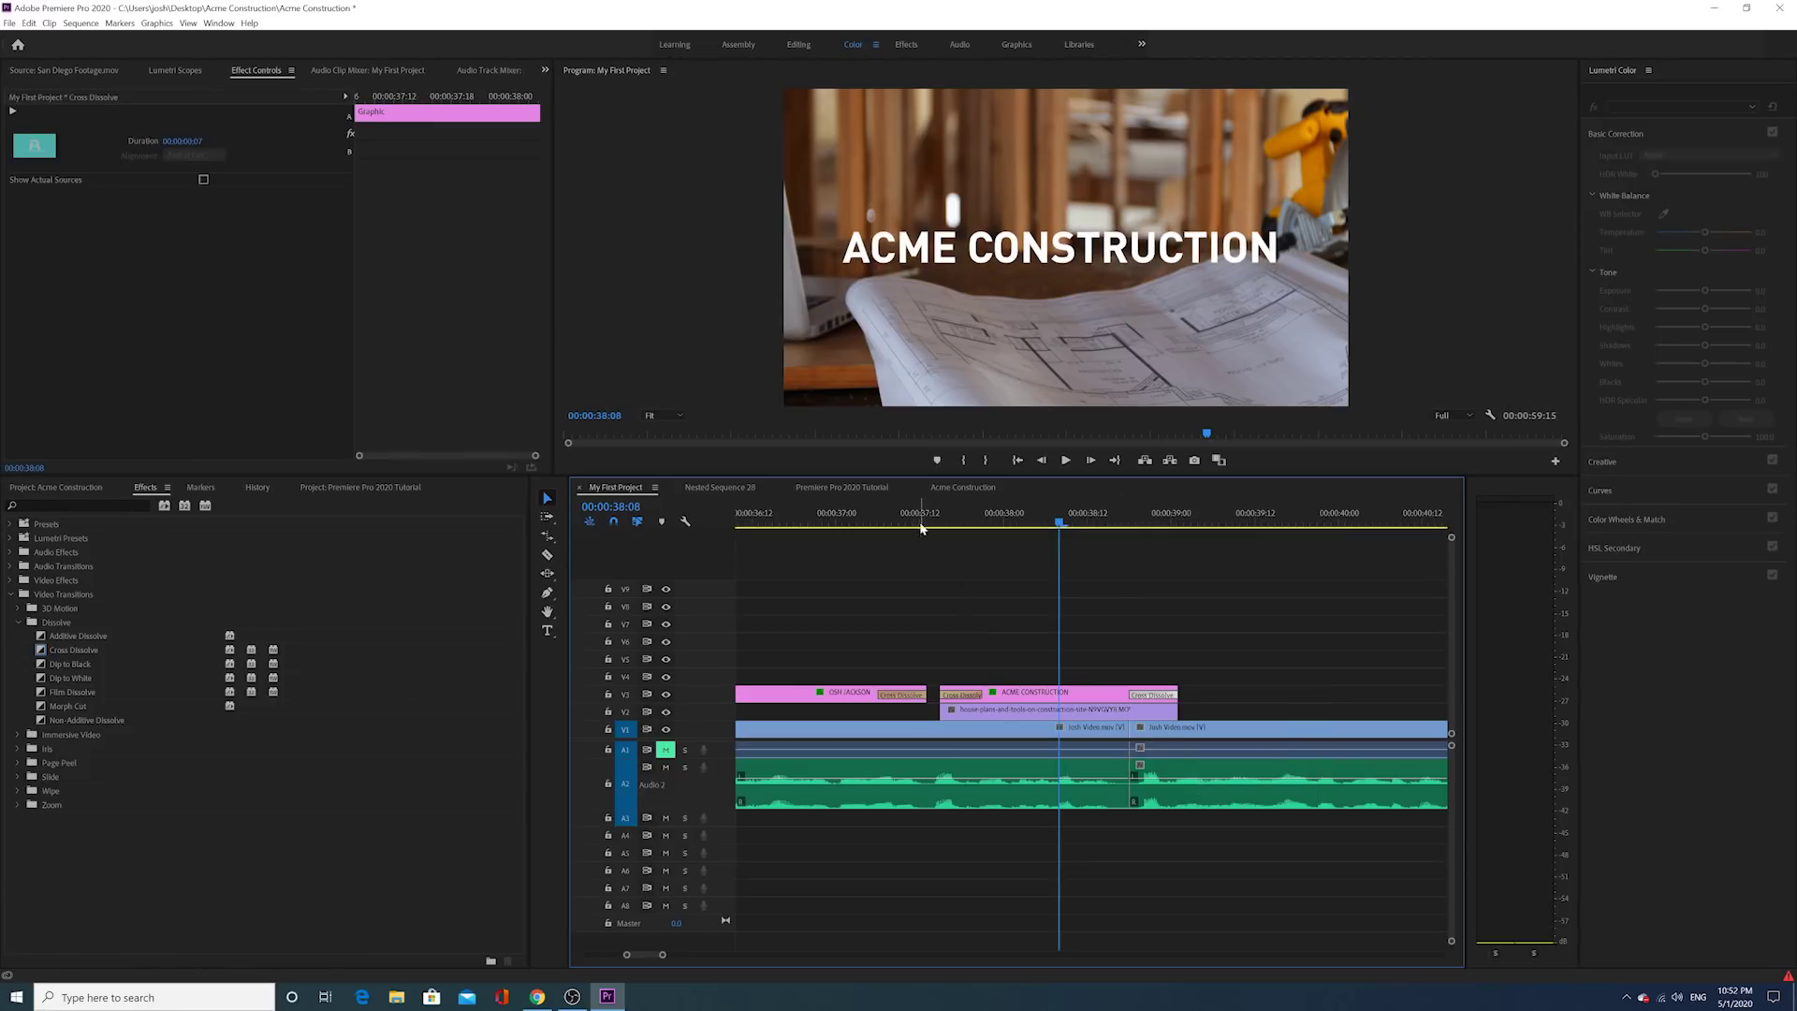
Step: Play the dissolves back from 36:21 with the timeline zoomed out, stopping at 42:12
left_click(818, 520)
left_click(1068, 463)
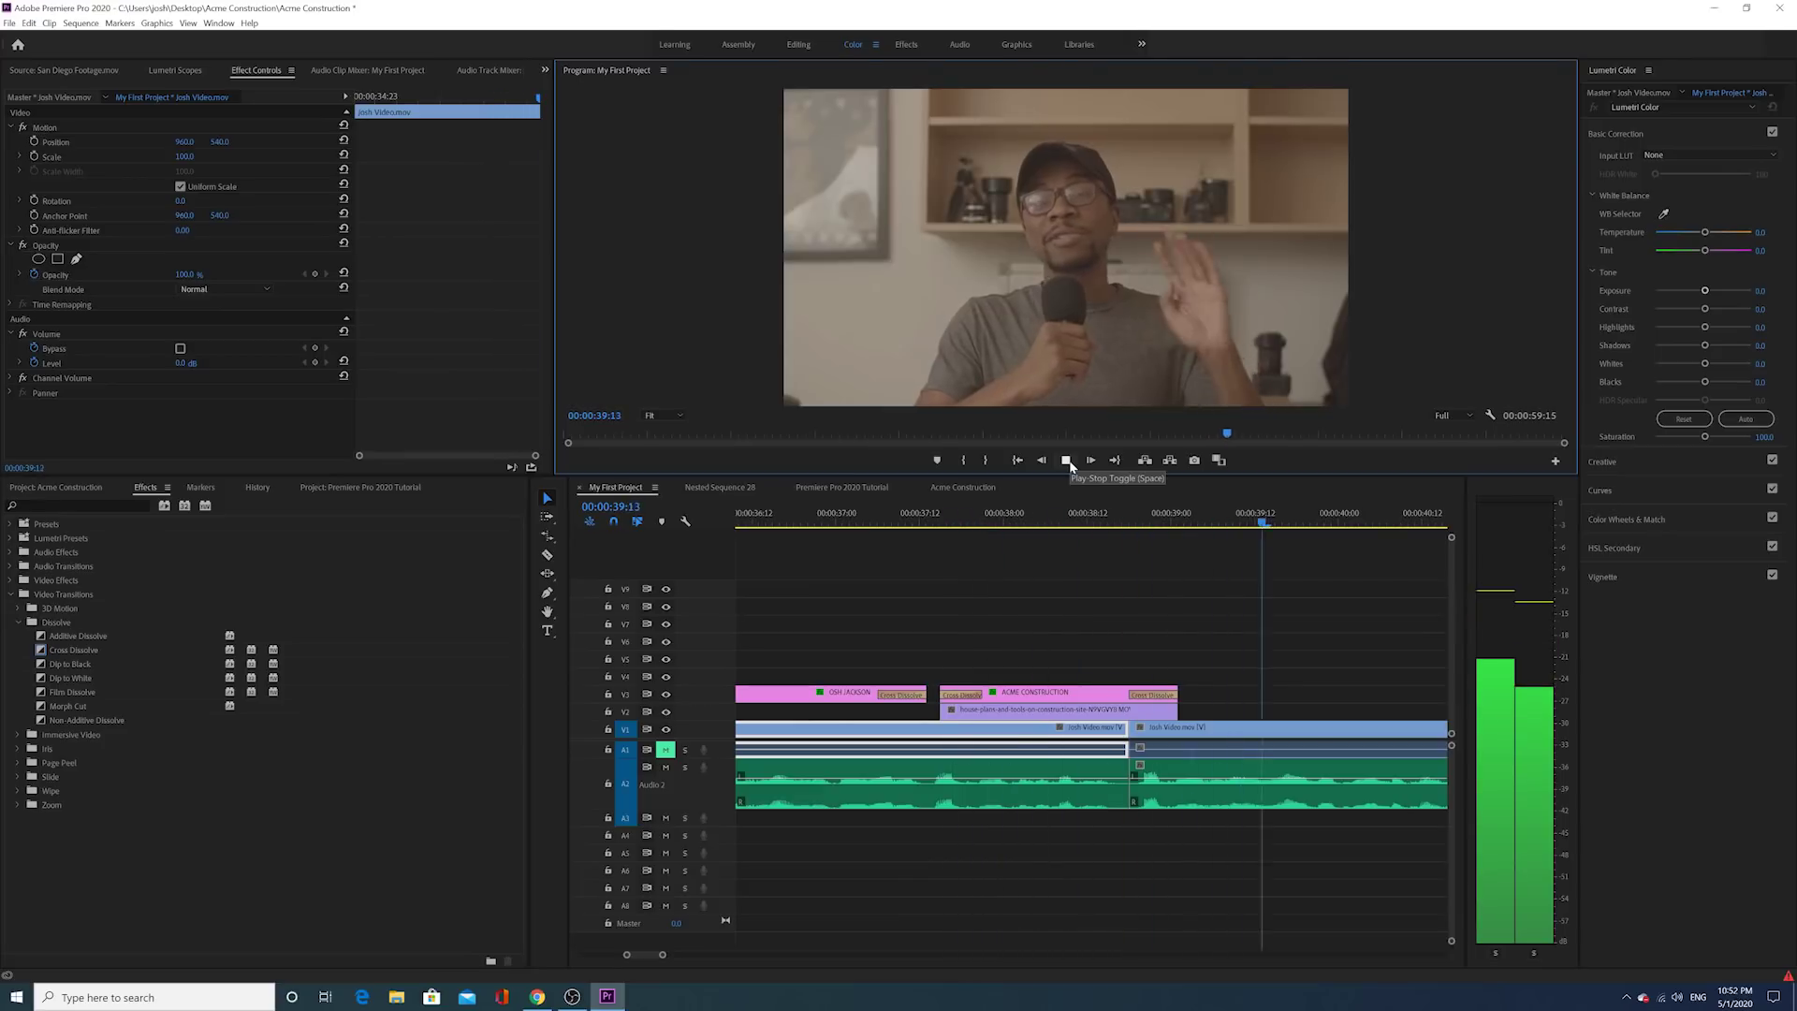
left_click_drag(668, 954, 686, 955)
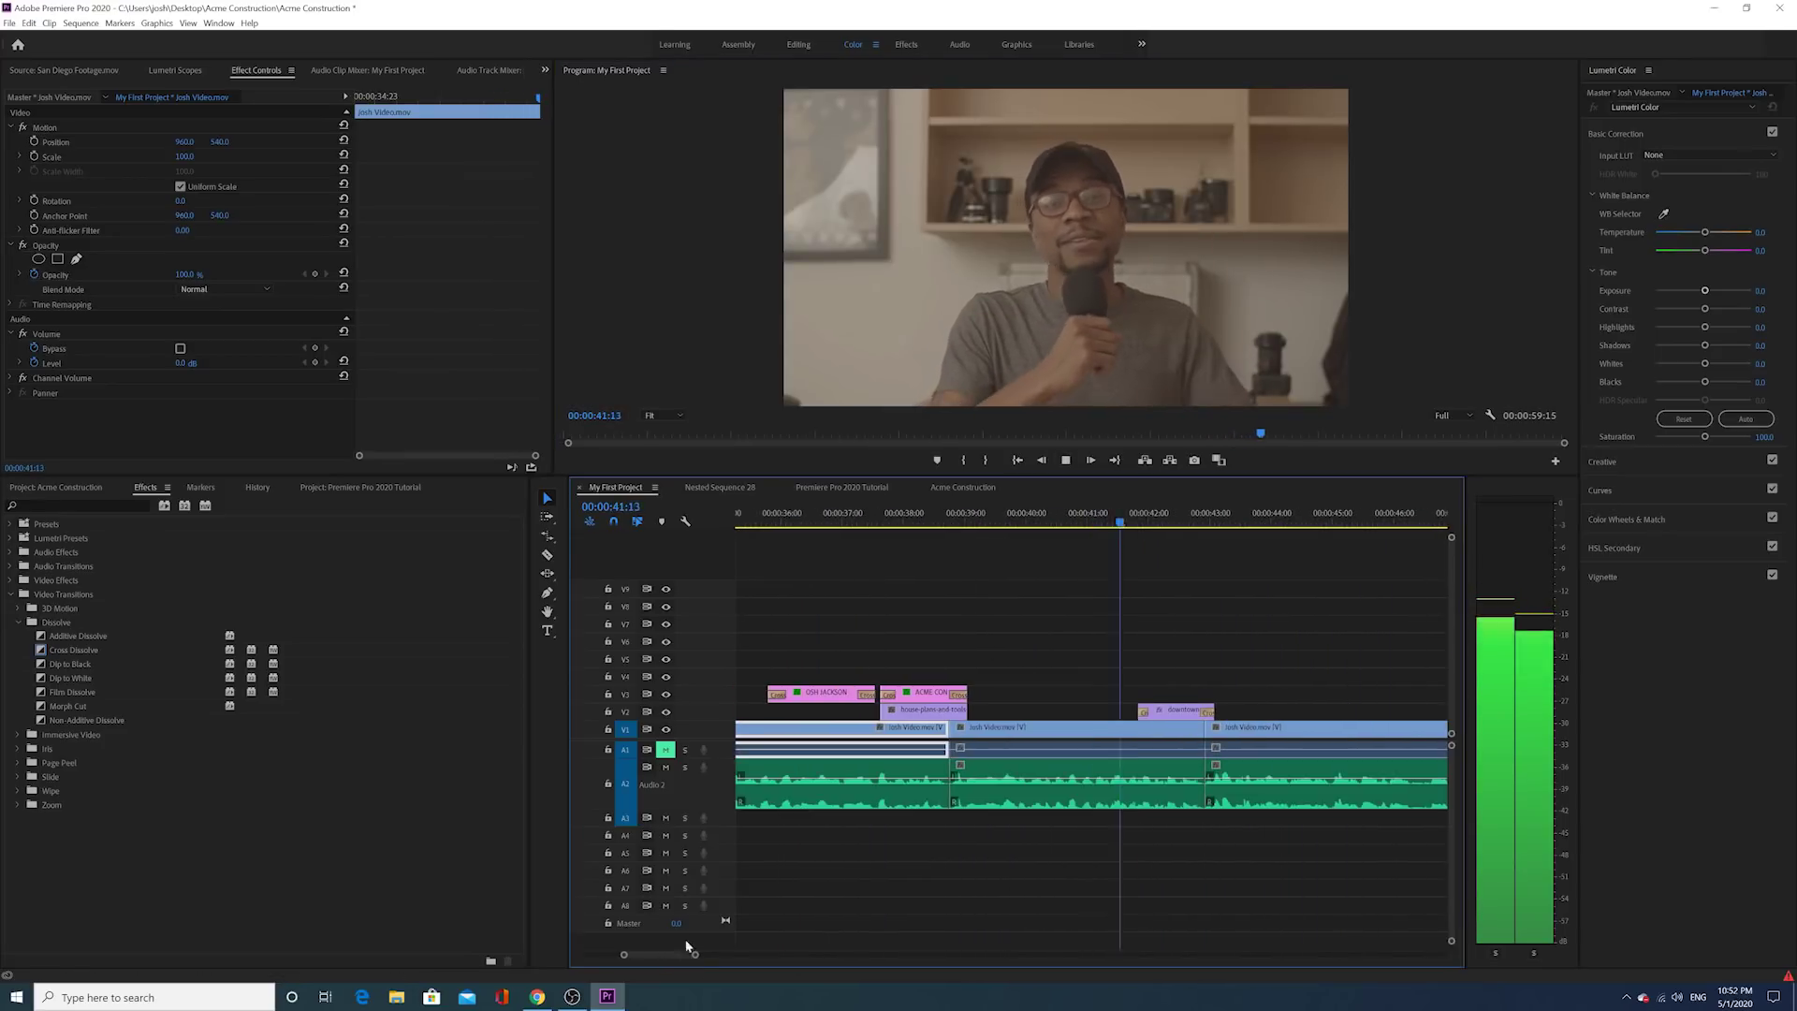
left_click(1179, 526)
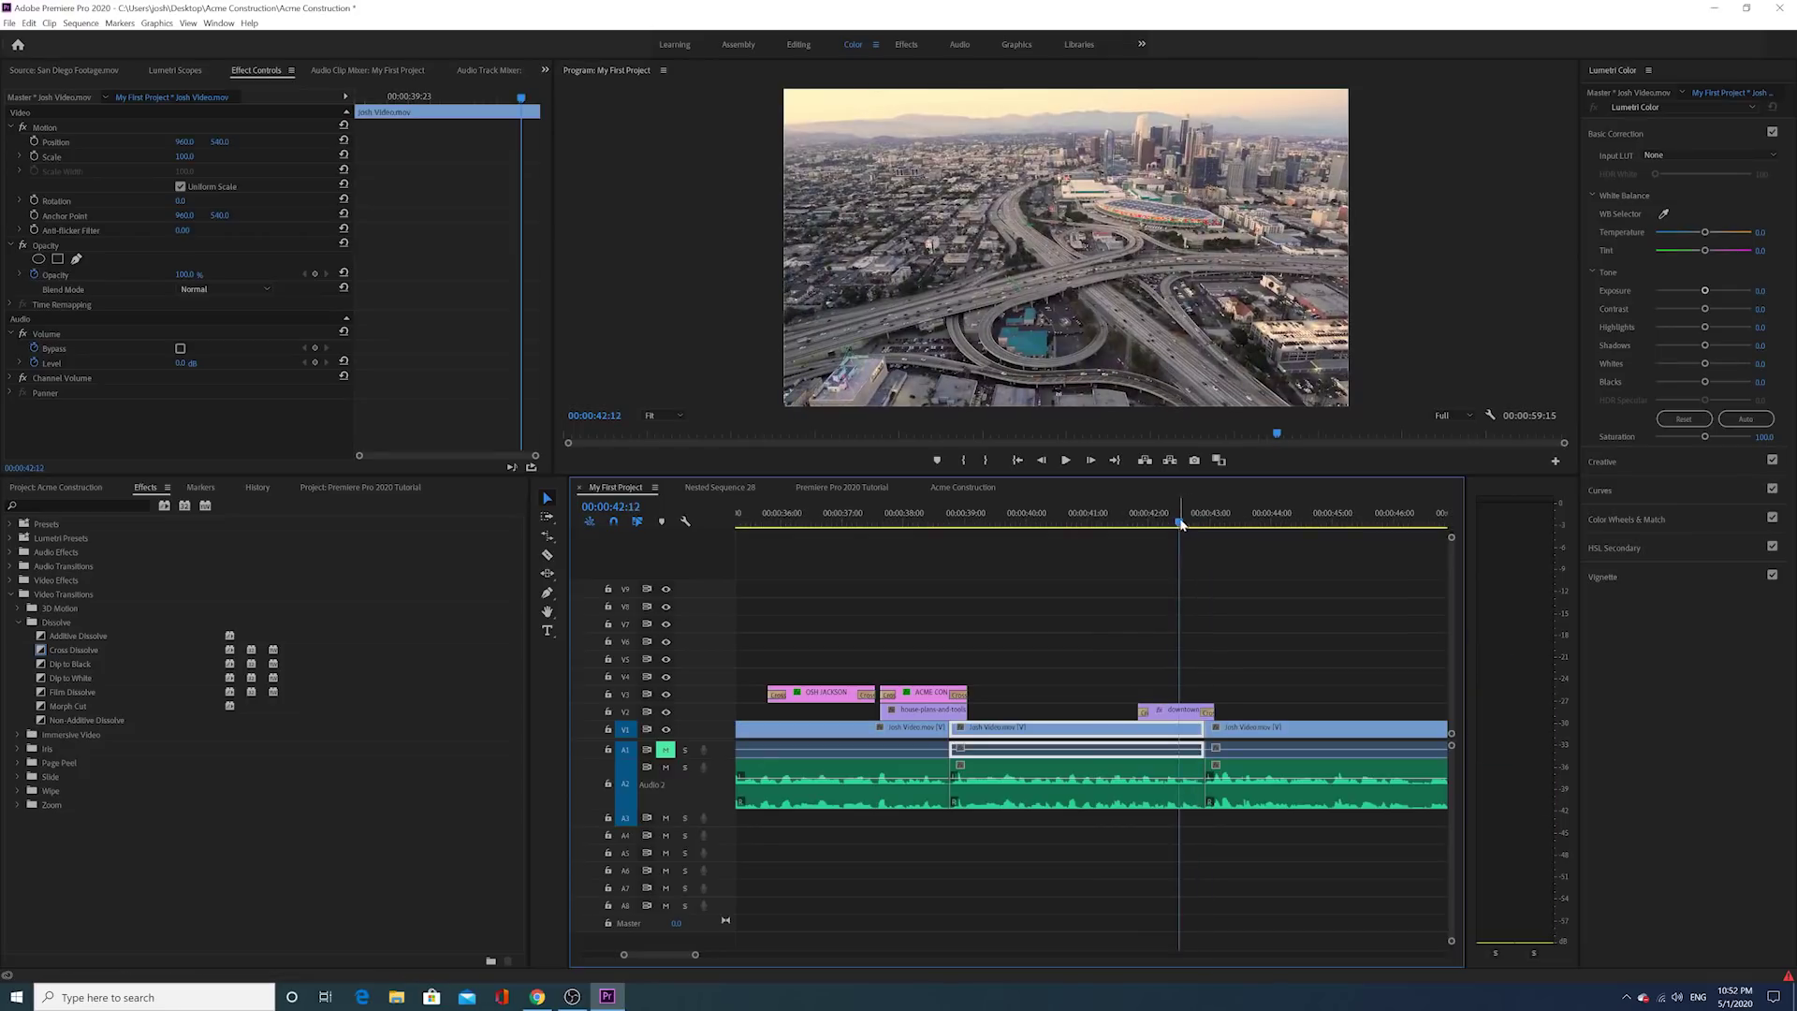
scroll(1155, 558, "down", 3)
scroll(1127, 626, "down", 2)
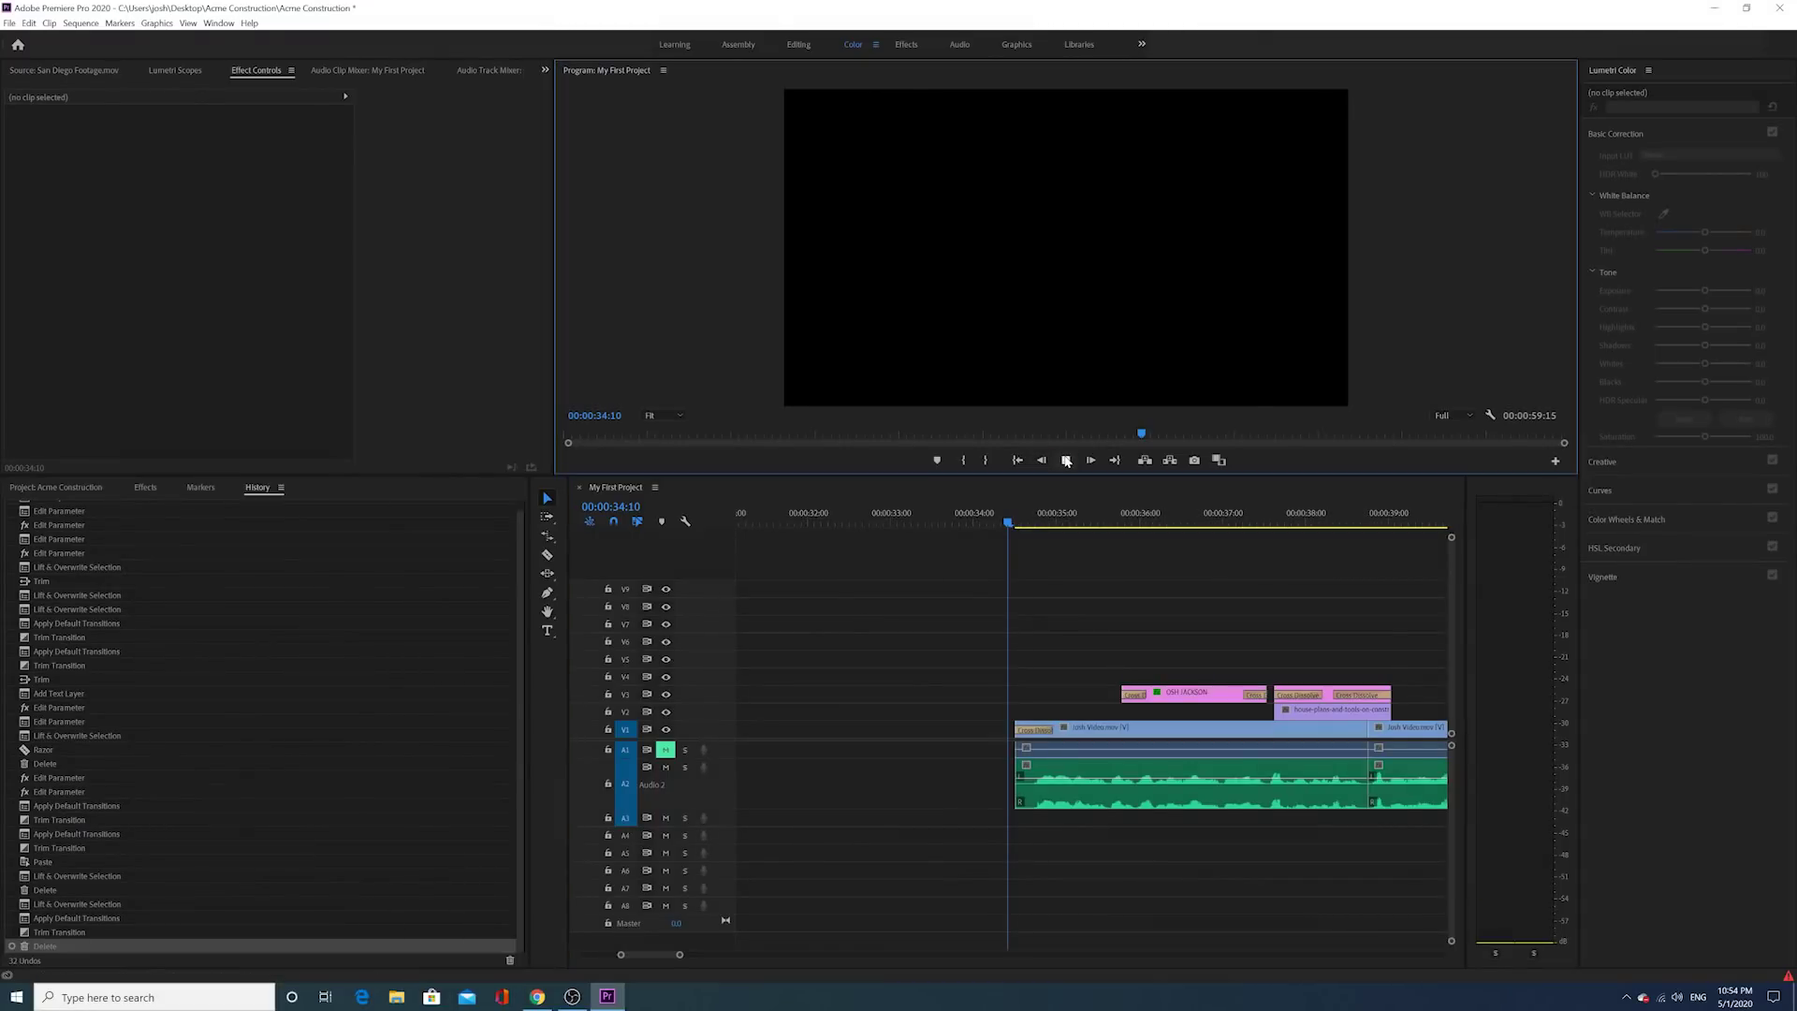
key("space")
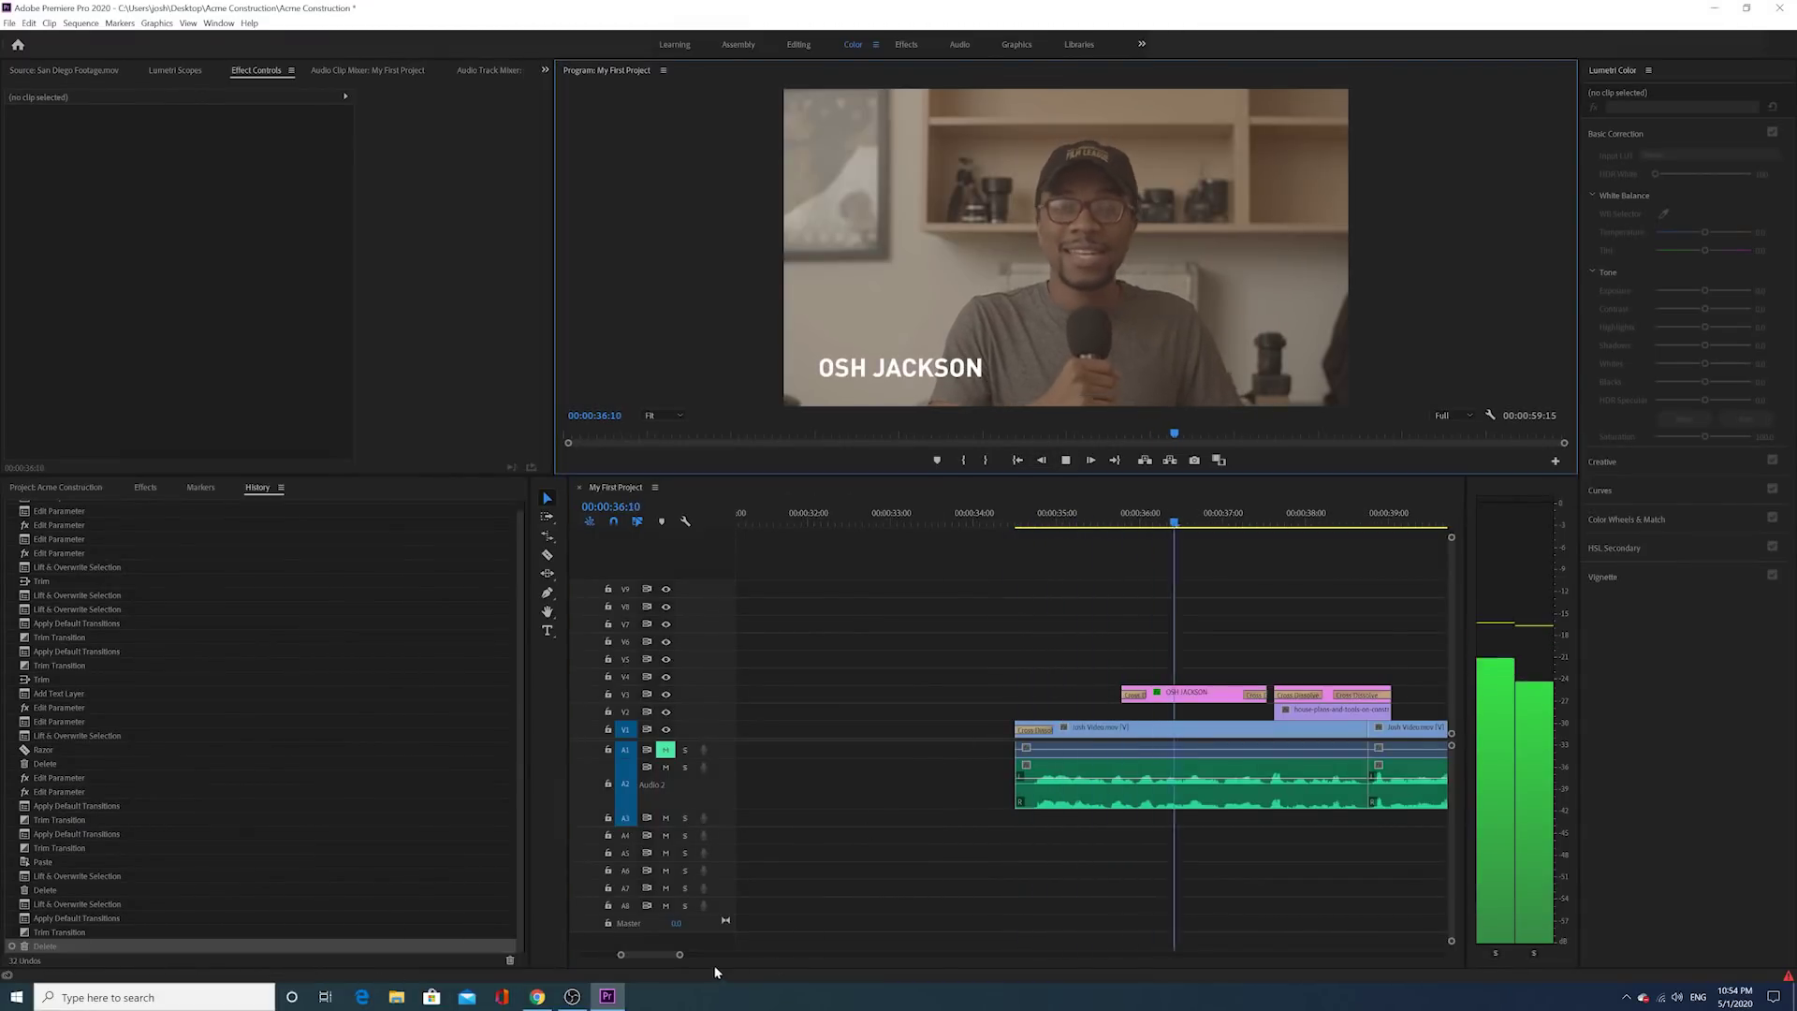
left_click(682, 955)
left_click_drag(681, 956, 721, 956)
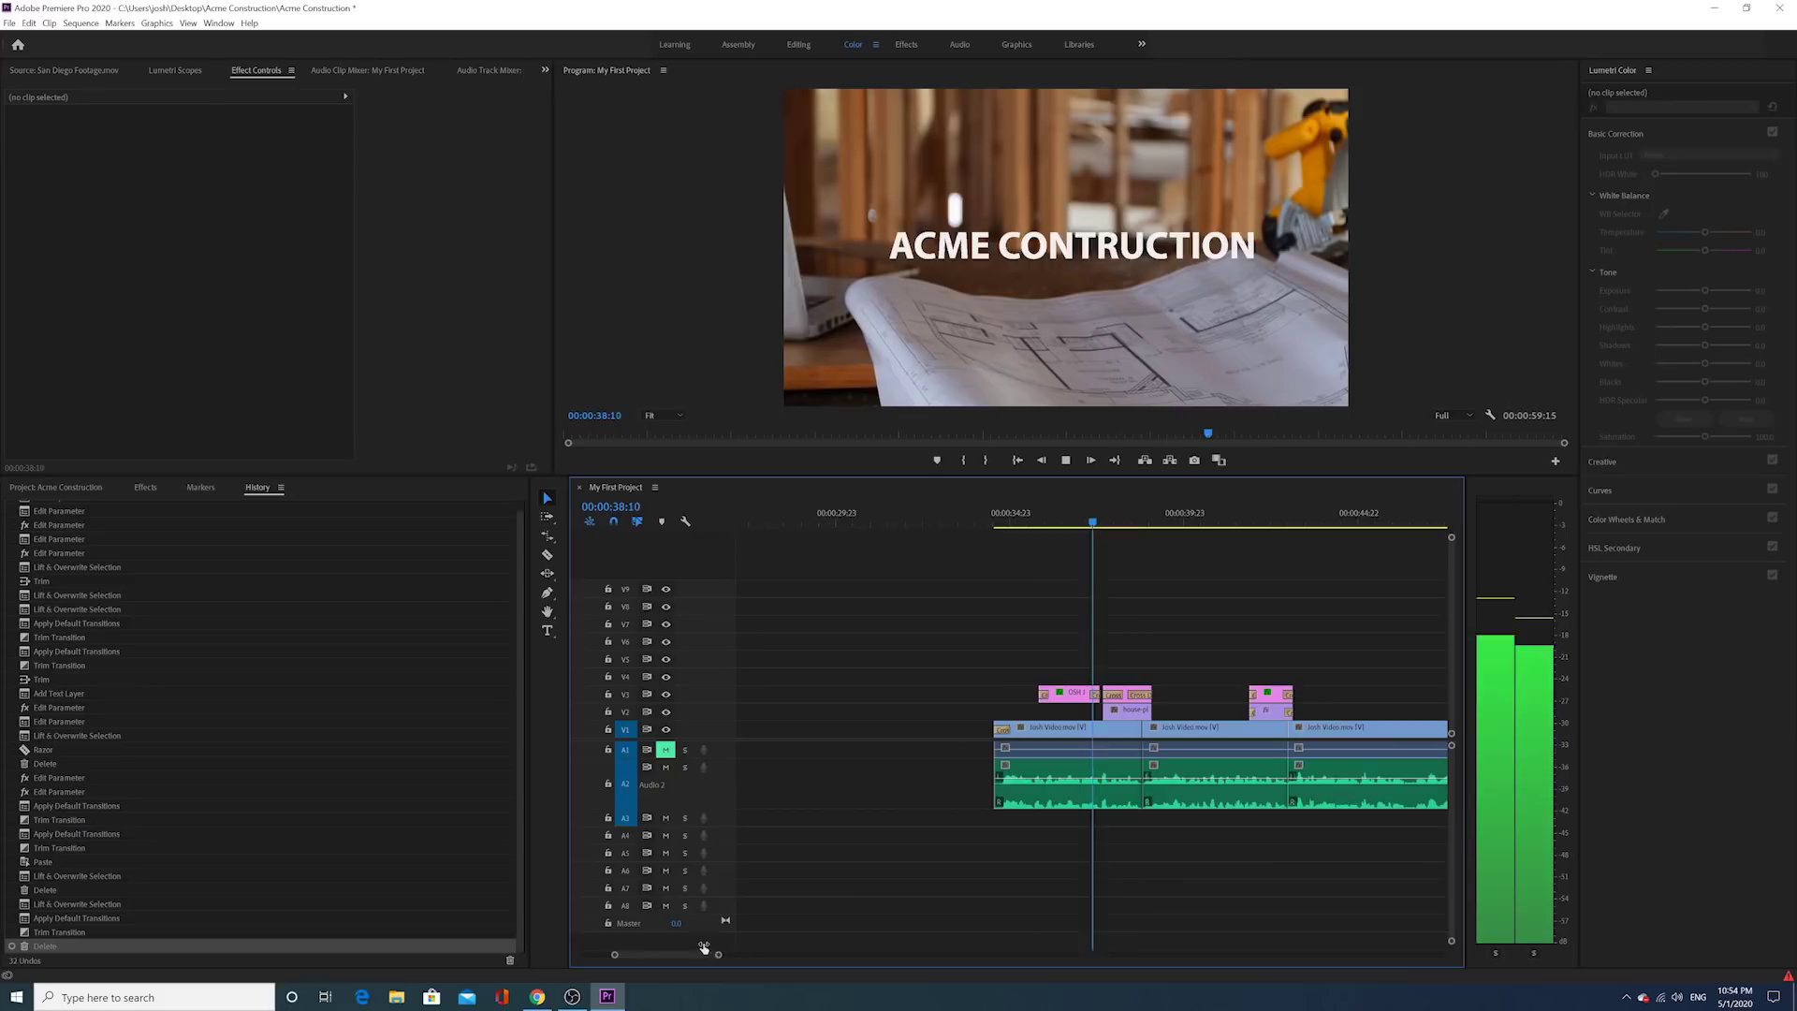
scroll(952, 776, "down", 2)
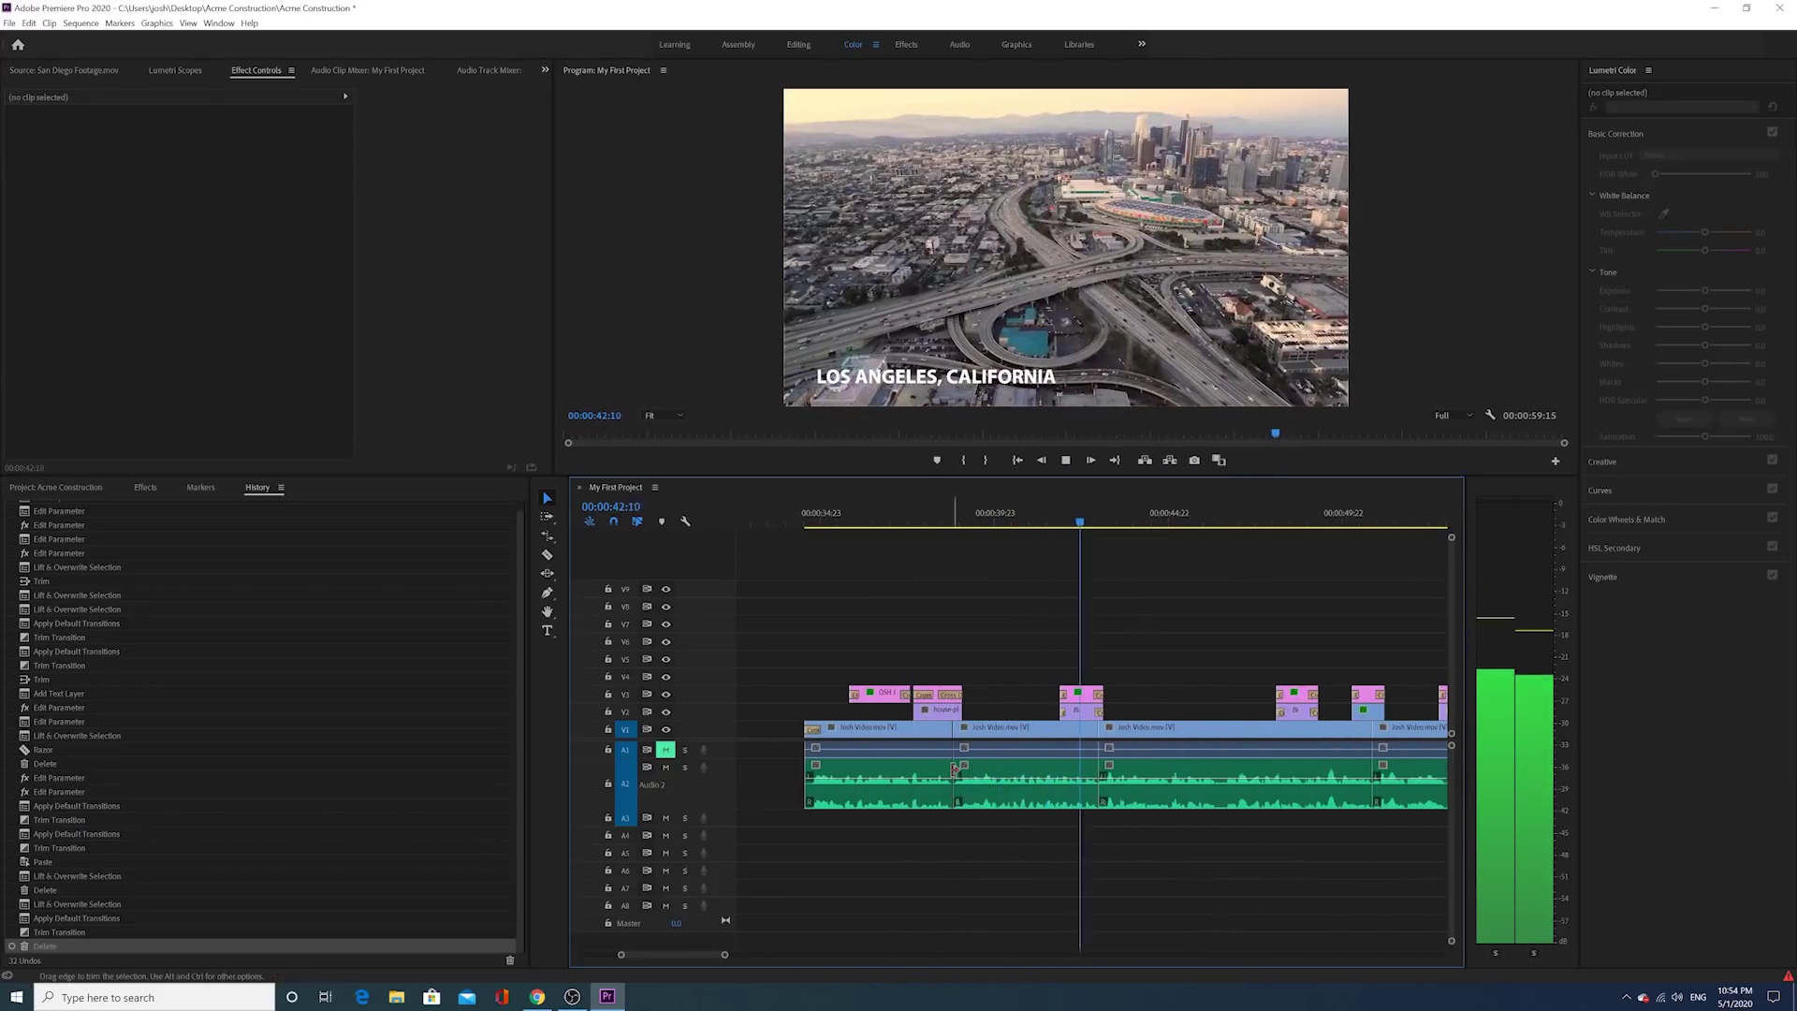
scroll(953, 769, "down", 1)
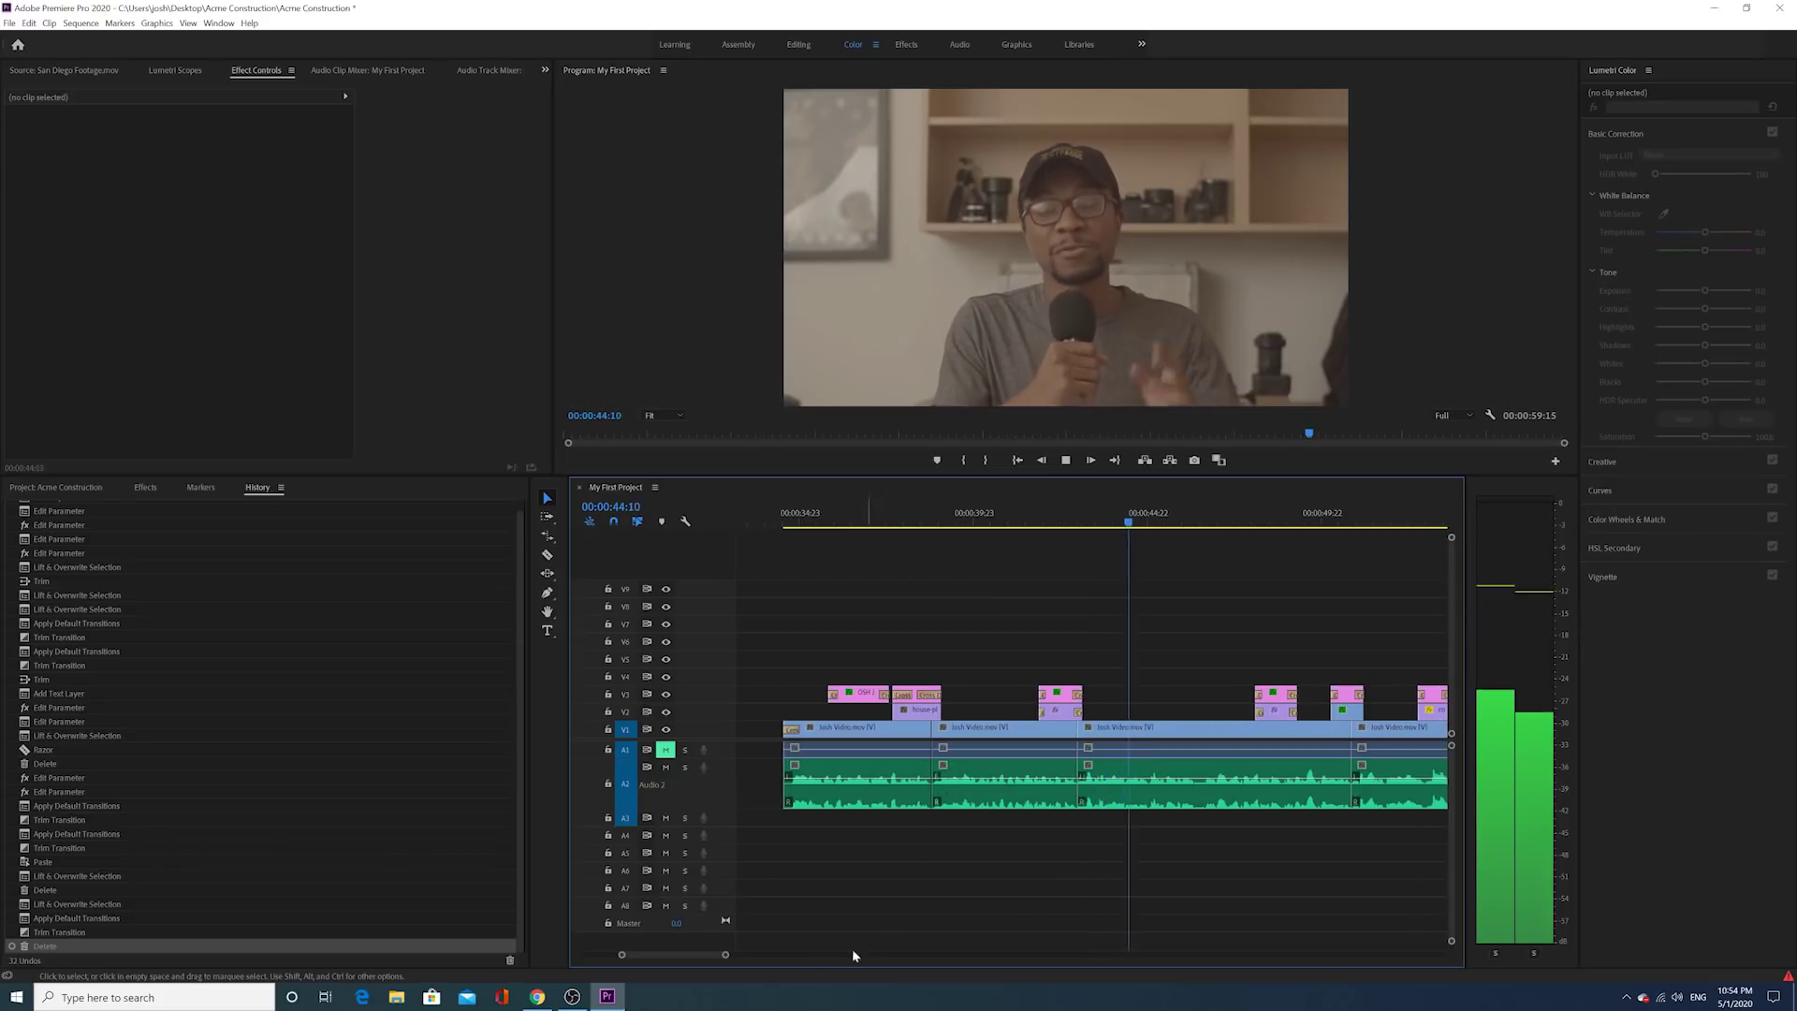
left_click_drag(725, 956, 749, 956)
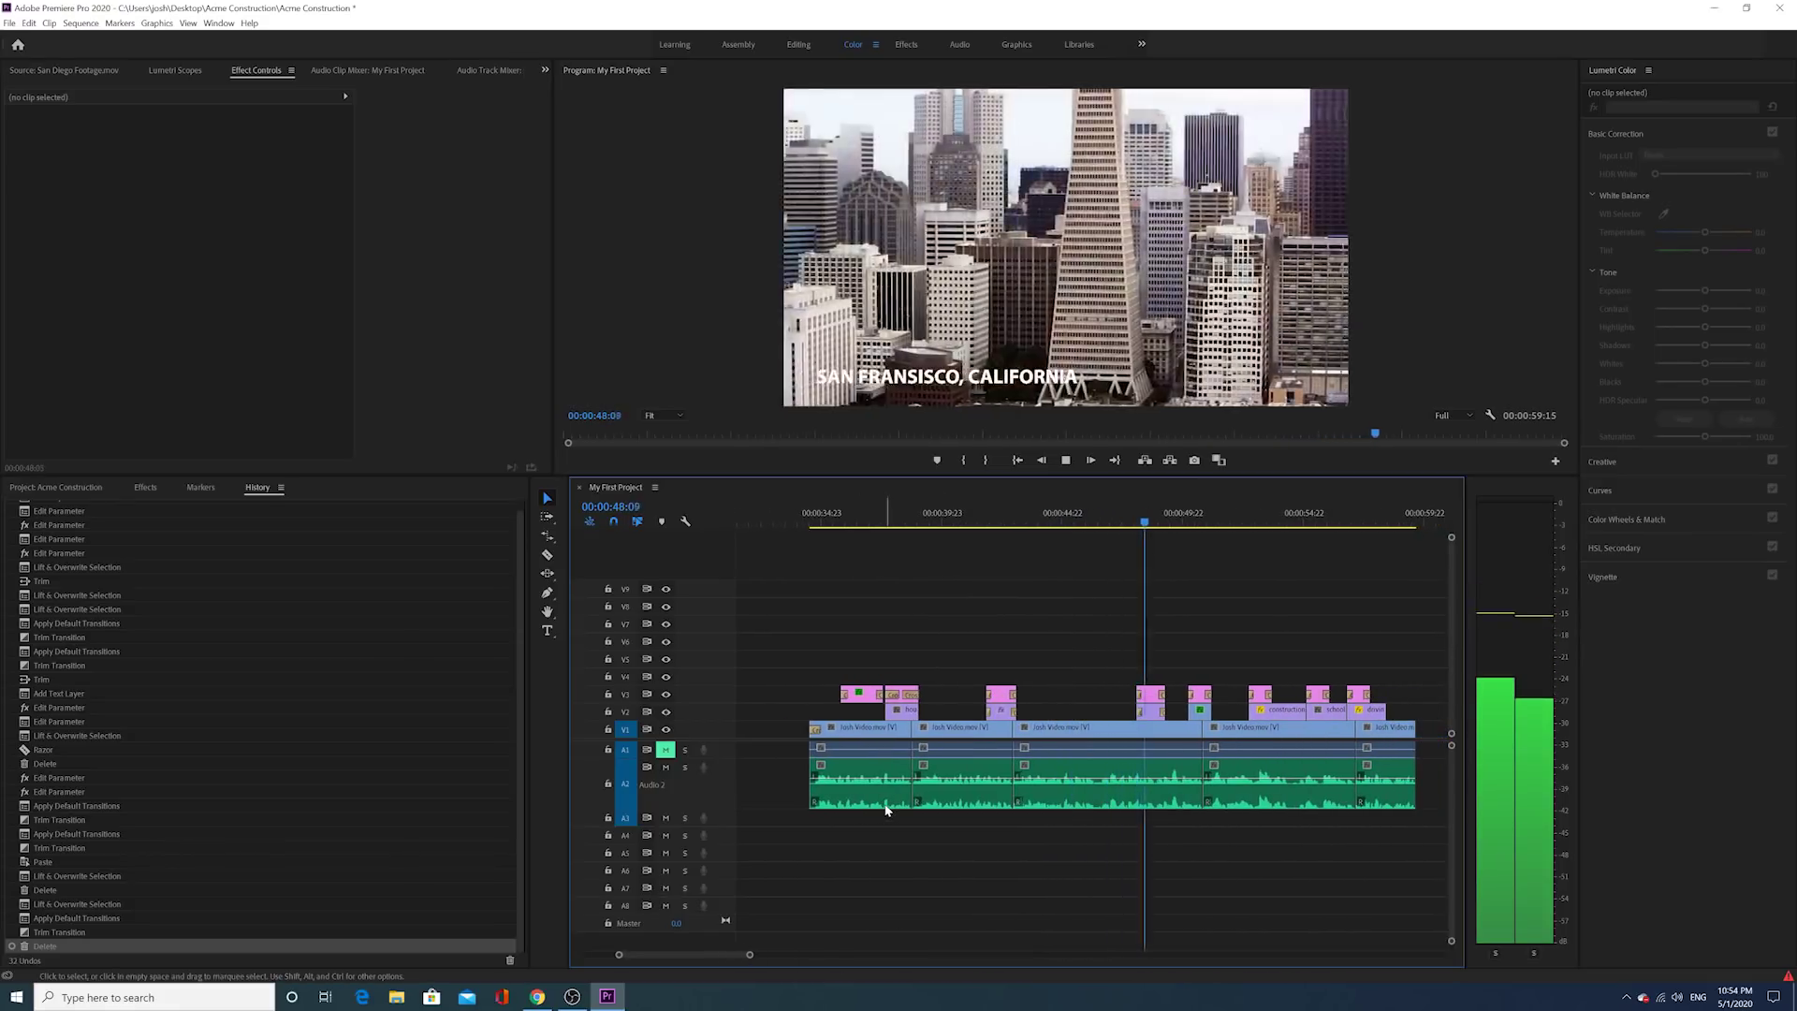
scroll(885, 808, "down", 1)
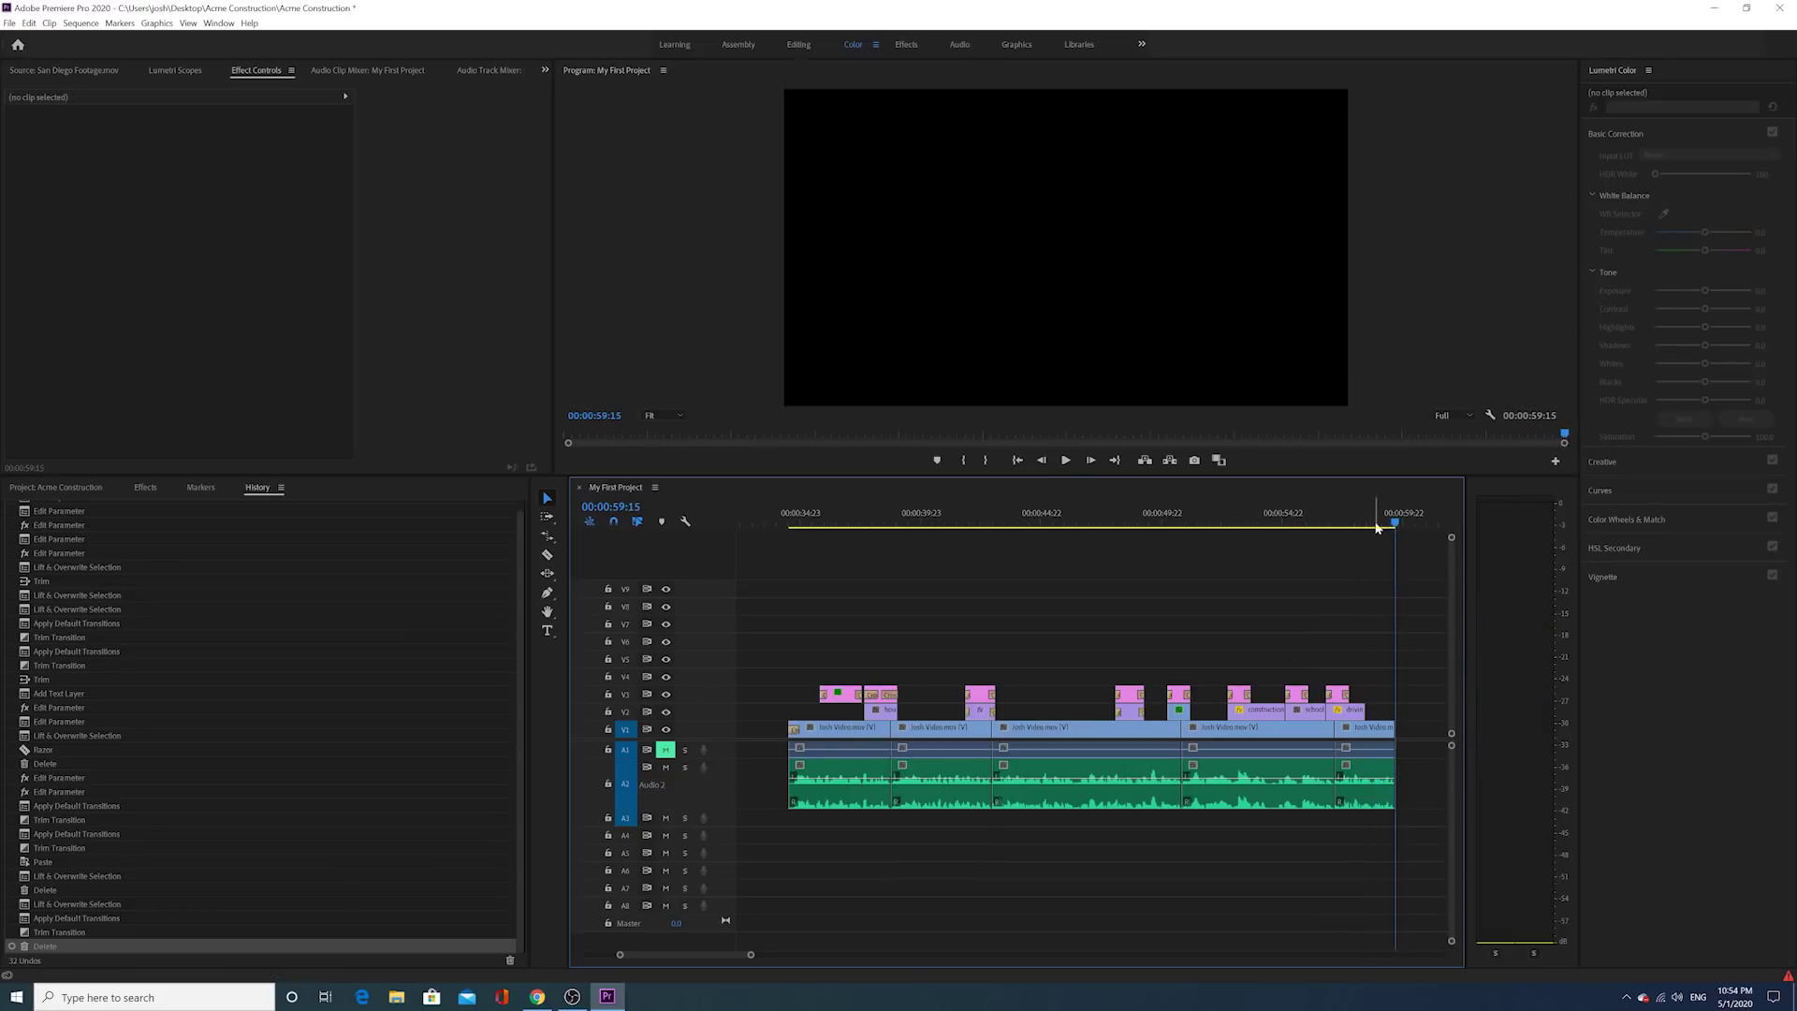
Step: Add a shortened cross dissolve at the final interview clip's end and delete the unwanted audio transition
left_click(1369, 524)
left_click(1400, 731)
right_click(1398, 731)
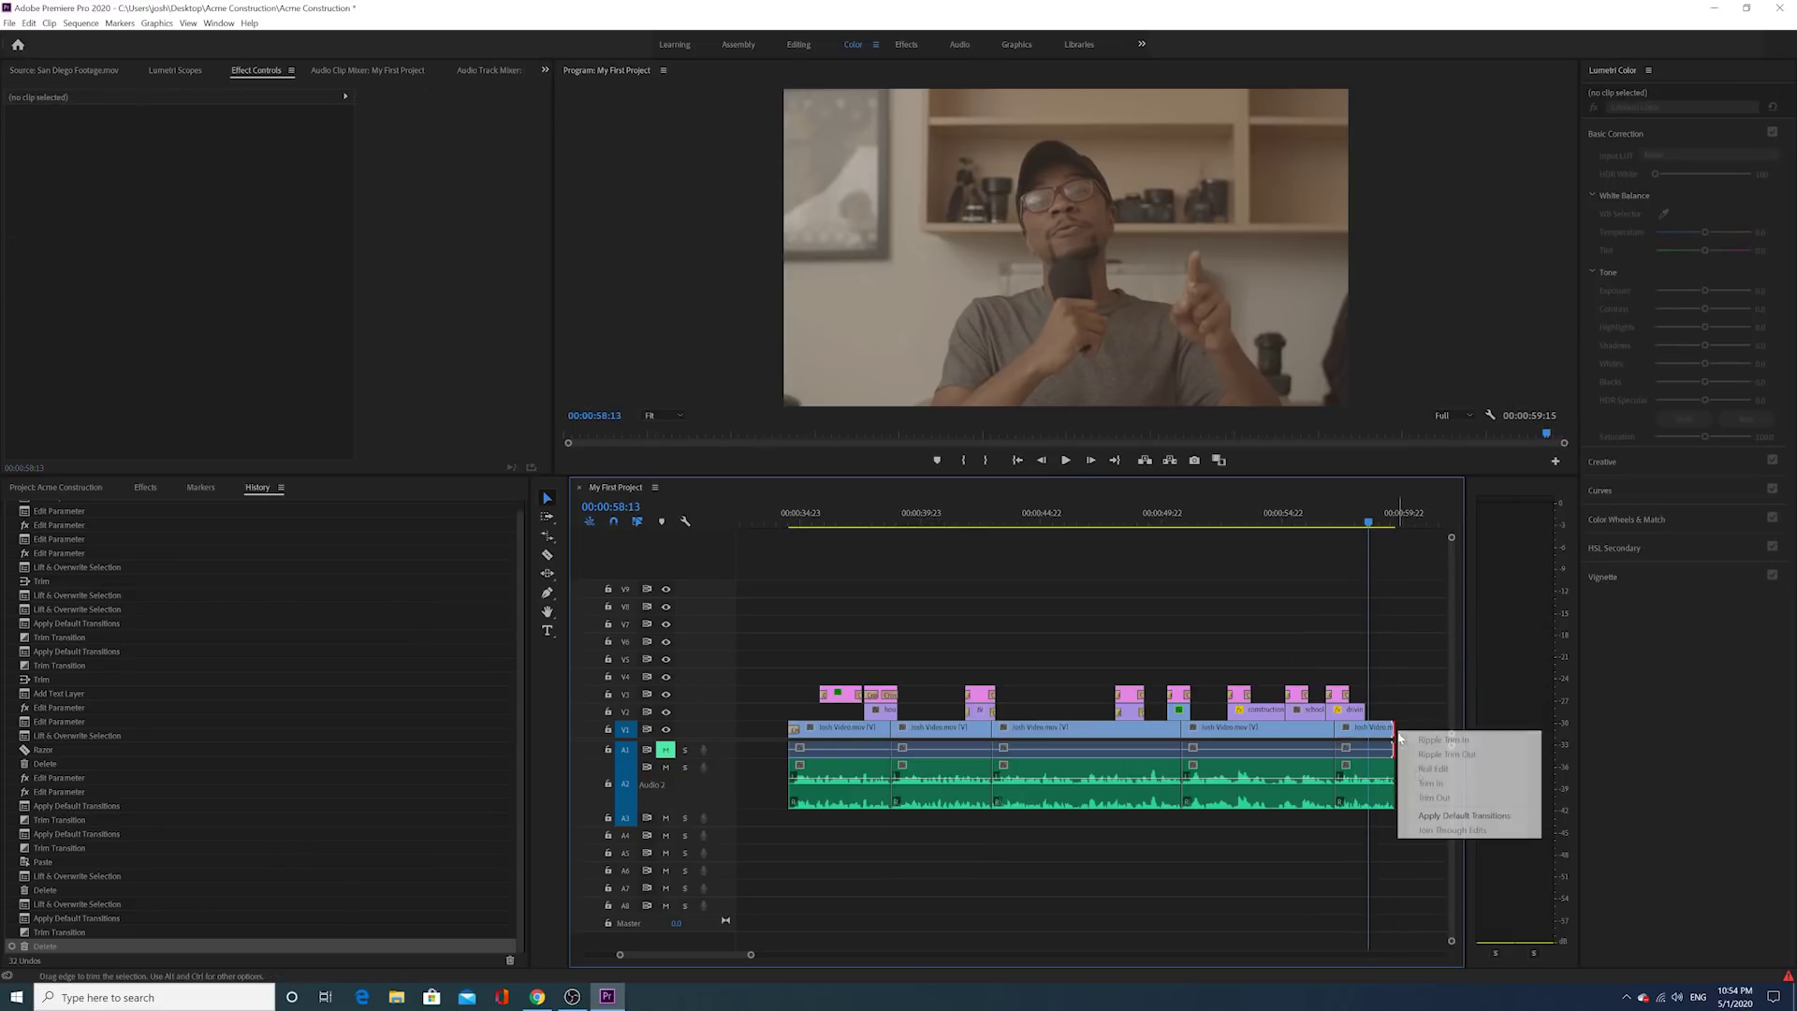
left_click(1460, 814)
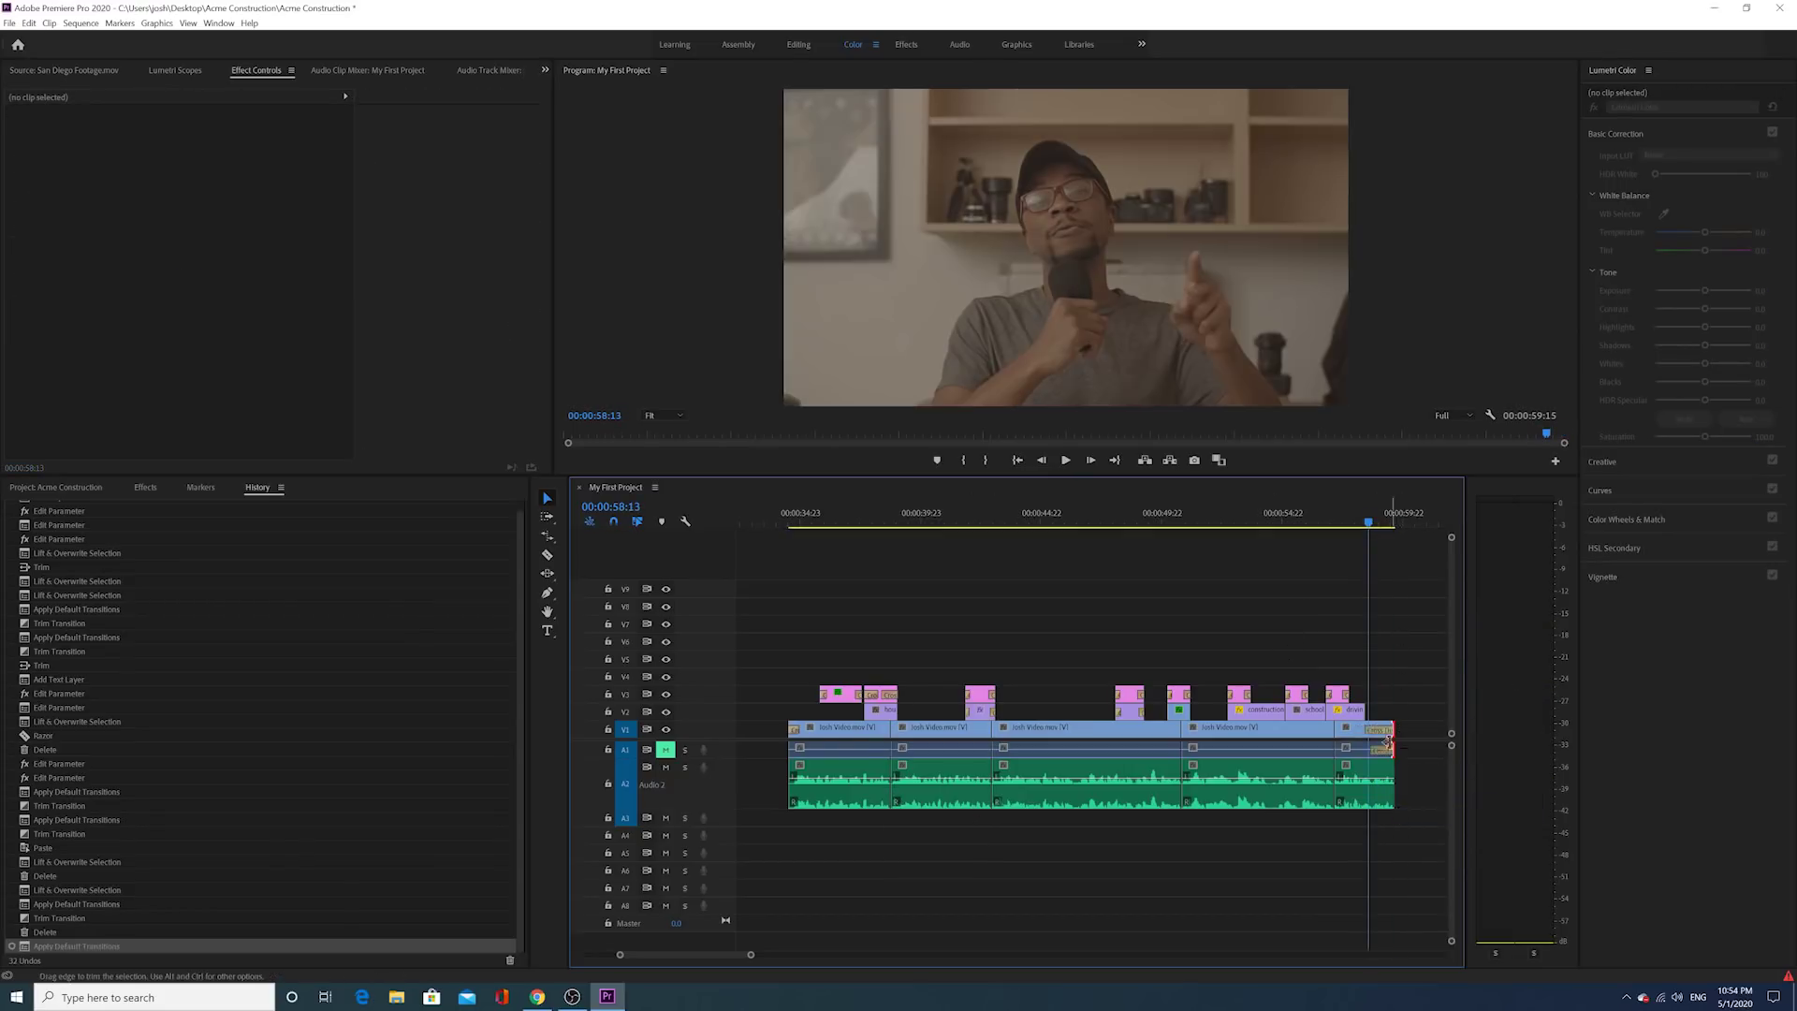
left_click_drag(1388, 739, 1387, 755)
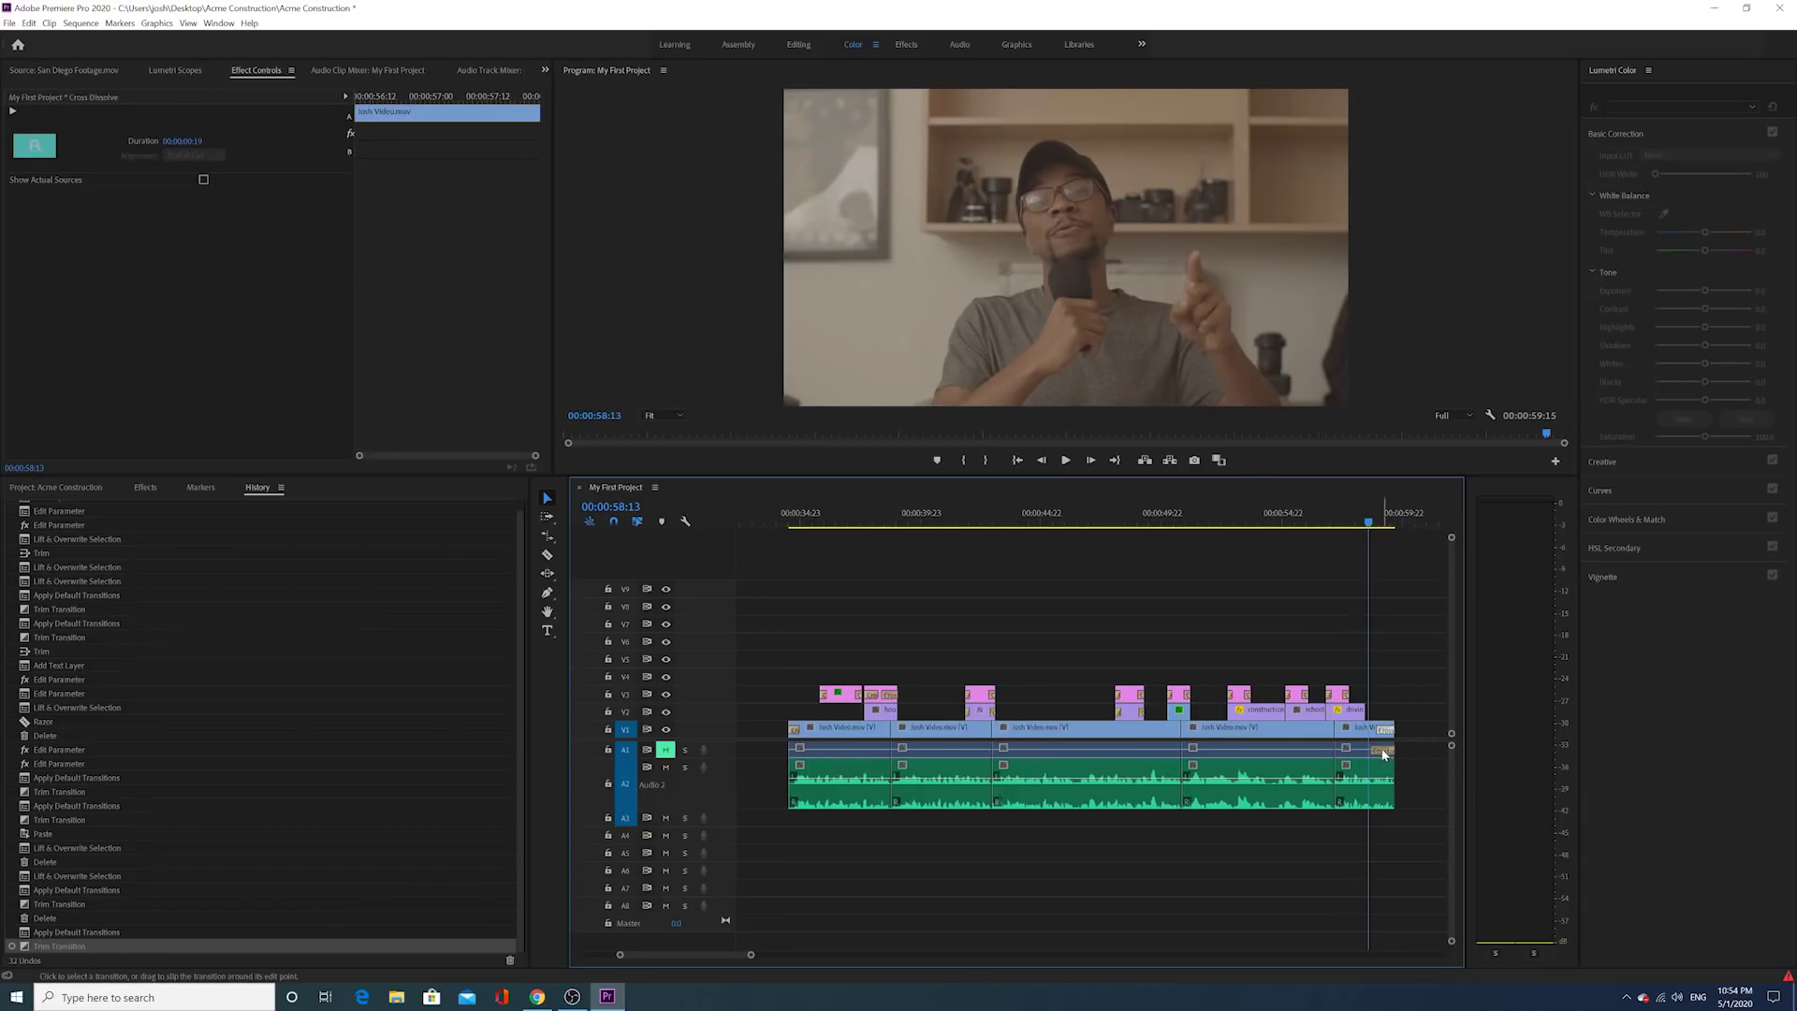
key("Delete")
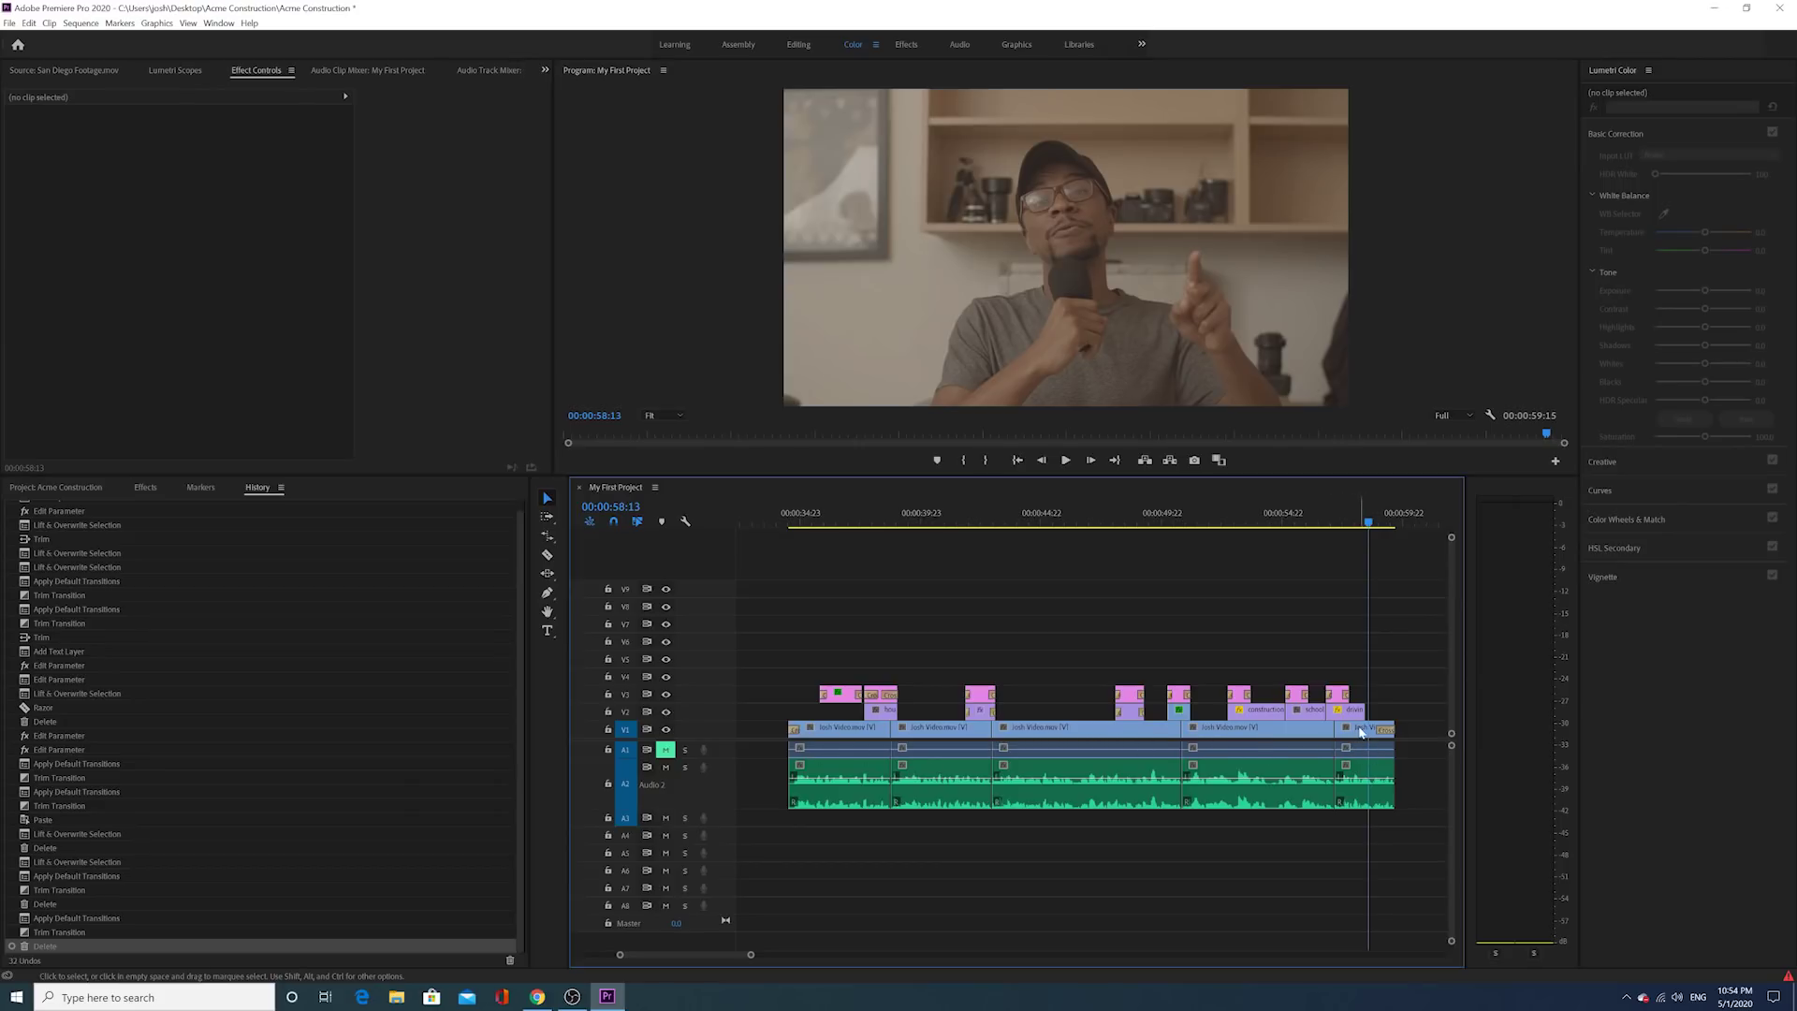
Step: Add shortened Constant Power fades at the interview audio's end and start, the opening one 17 frames
right_click(1393, 773)
left_click(1429, 857)
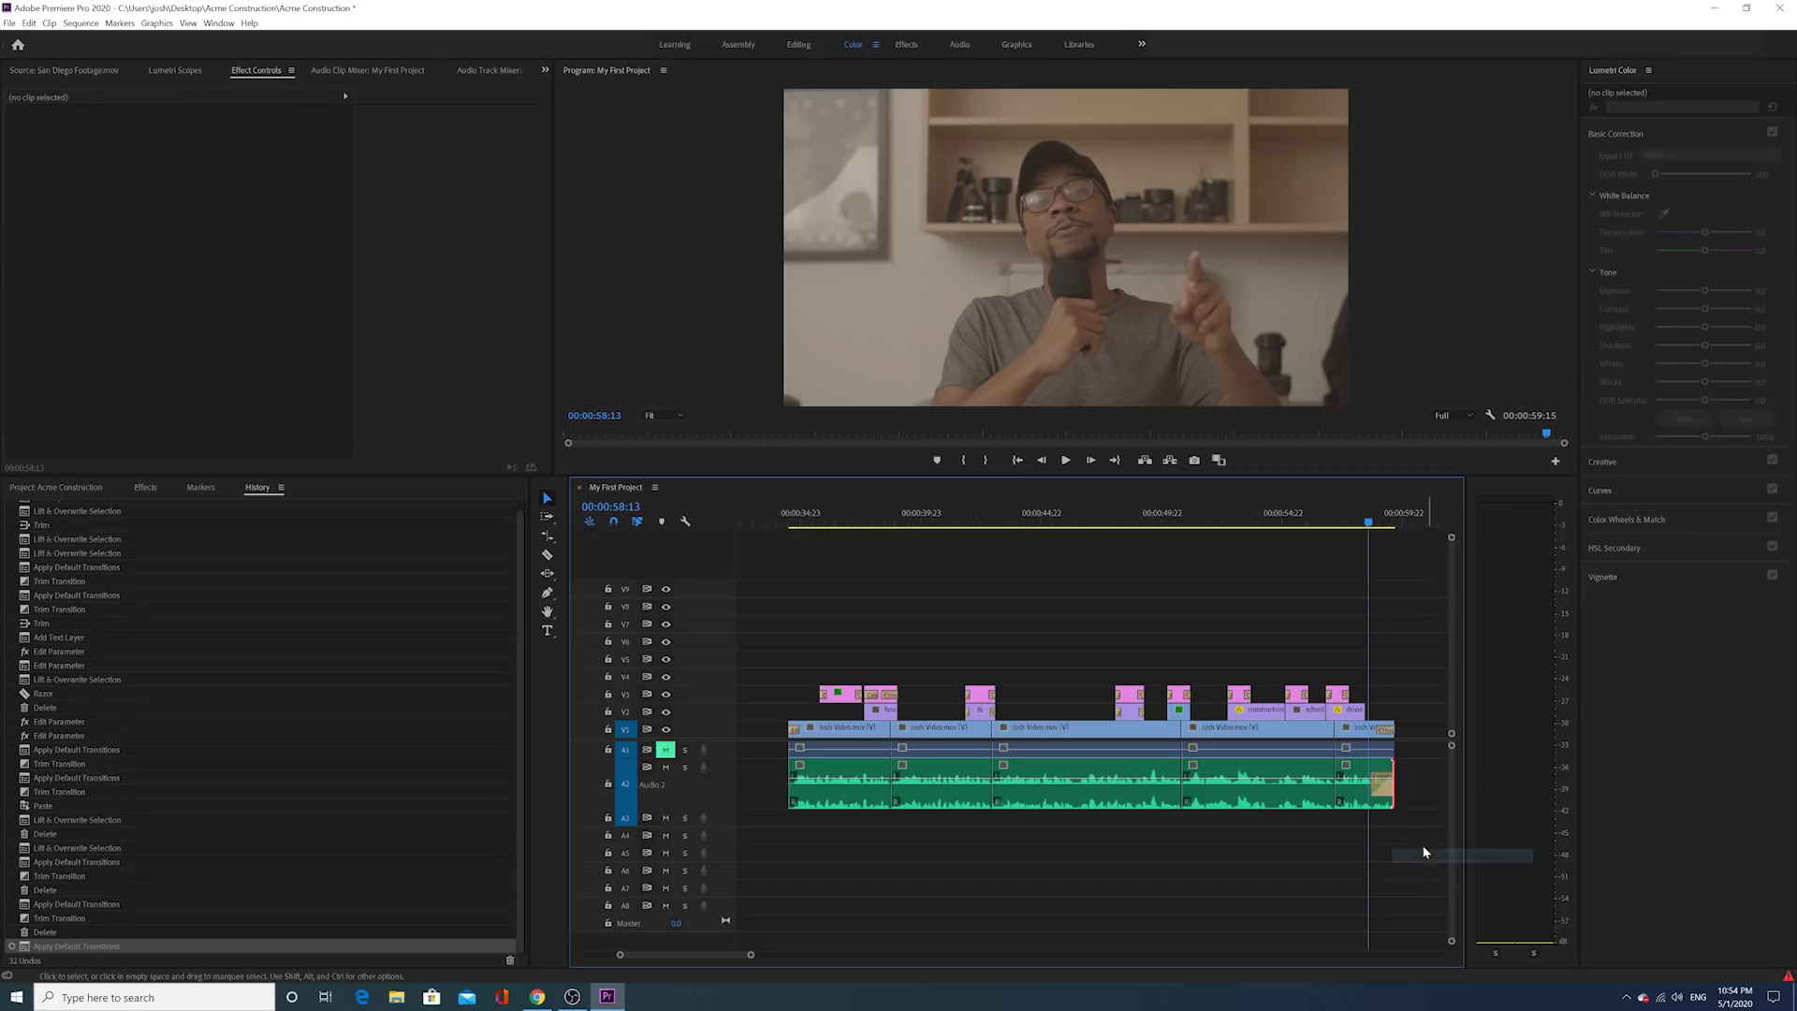
left_click_drag(1376, 791, 1386, 788)
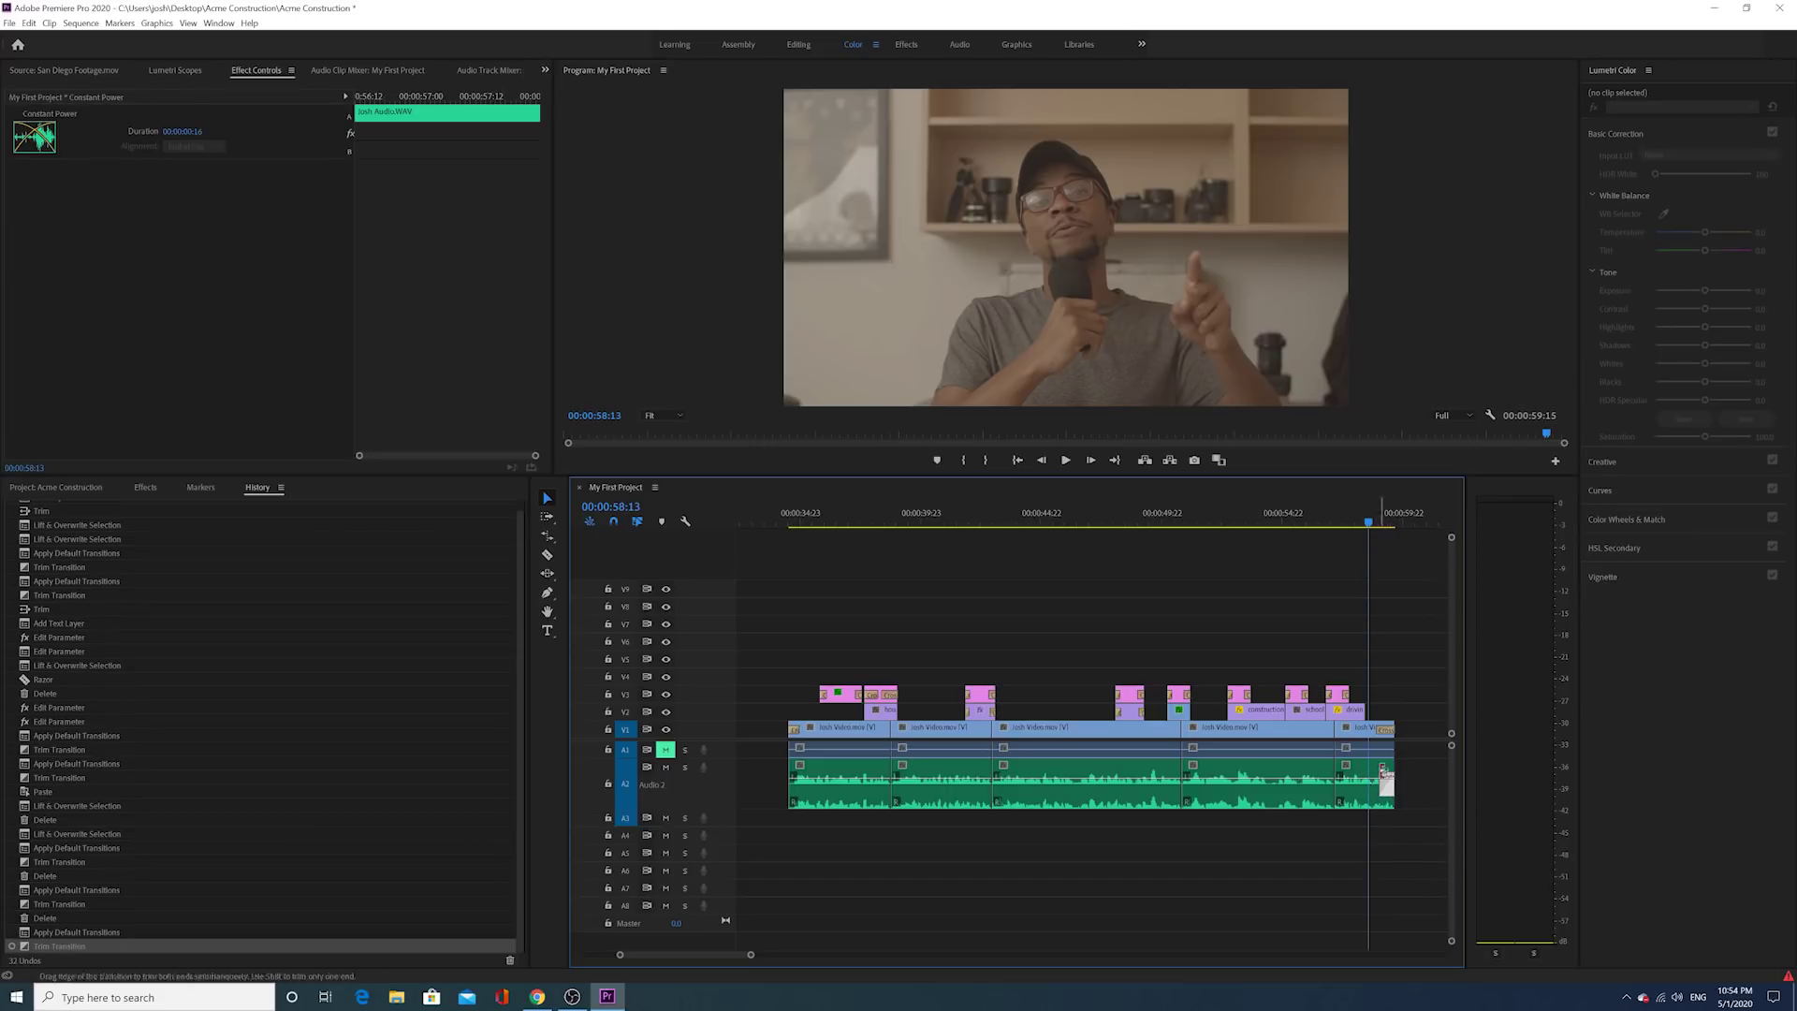
left_click_drag(822, 520, 807, 526)
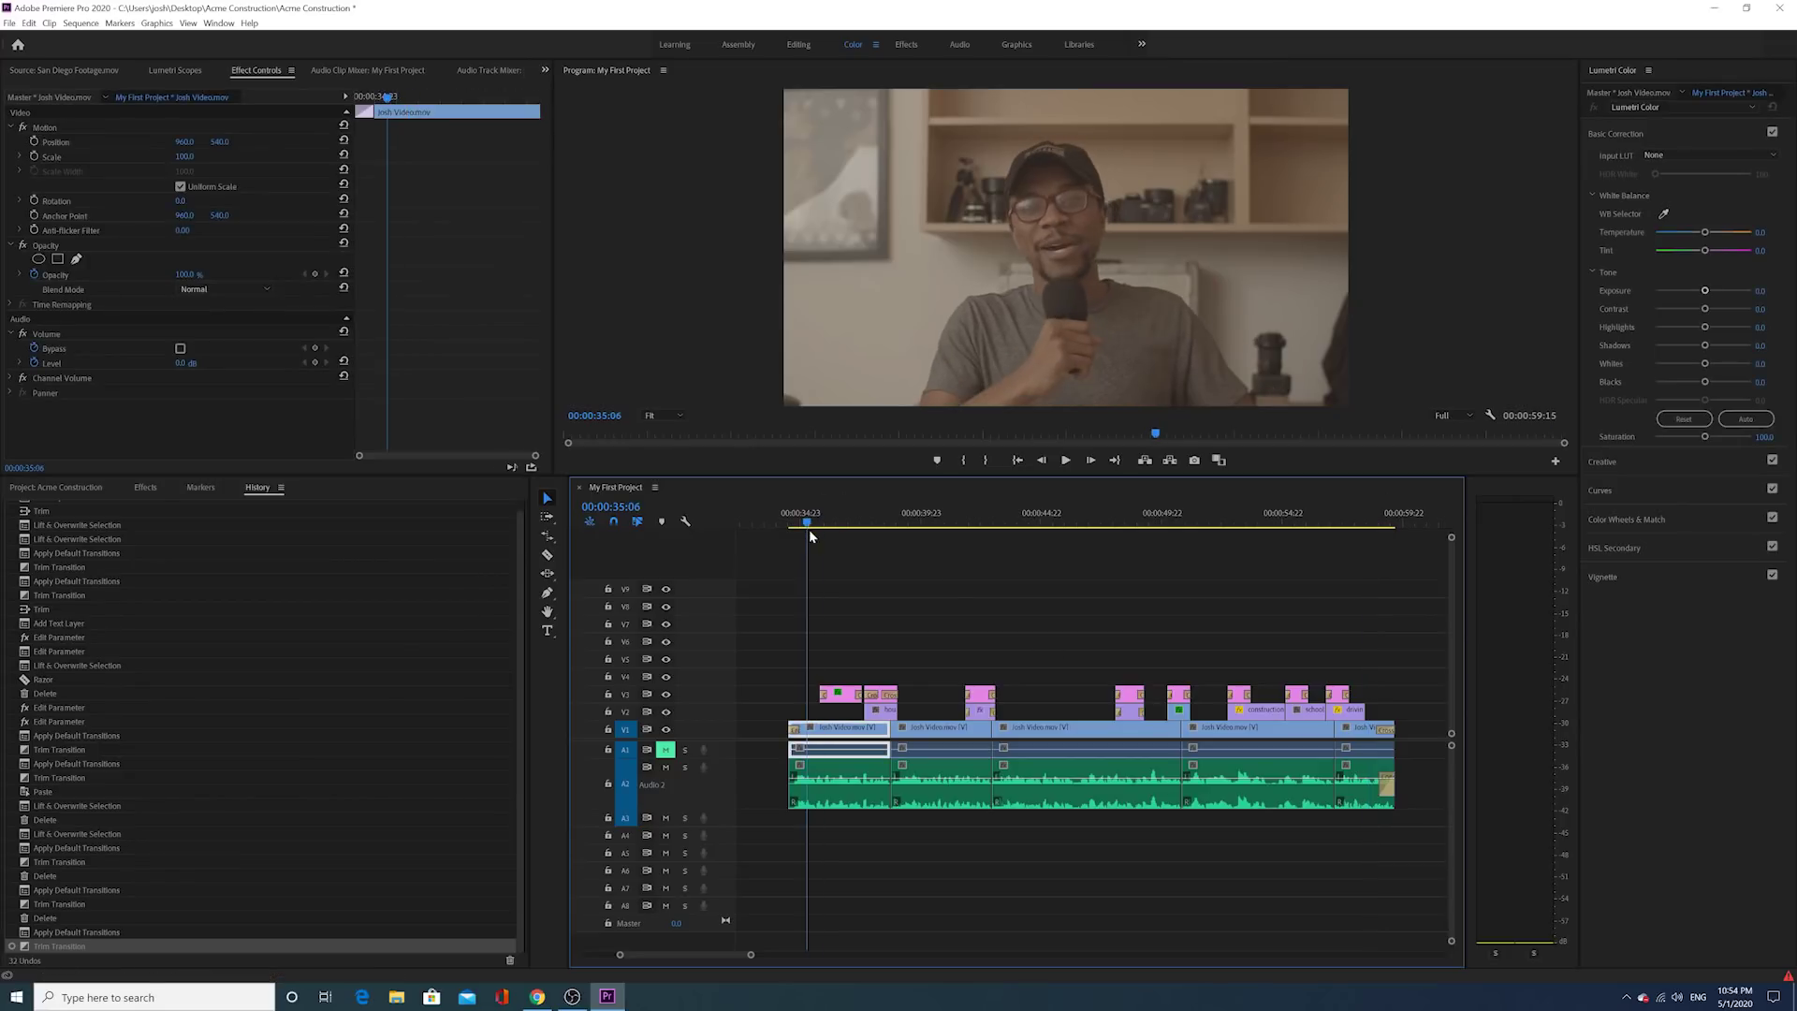
left_click(794, 788)
right_click(795, 789)
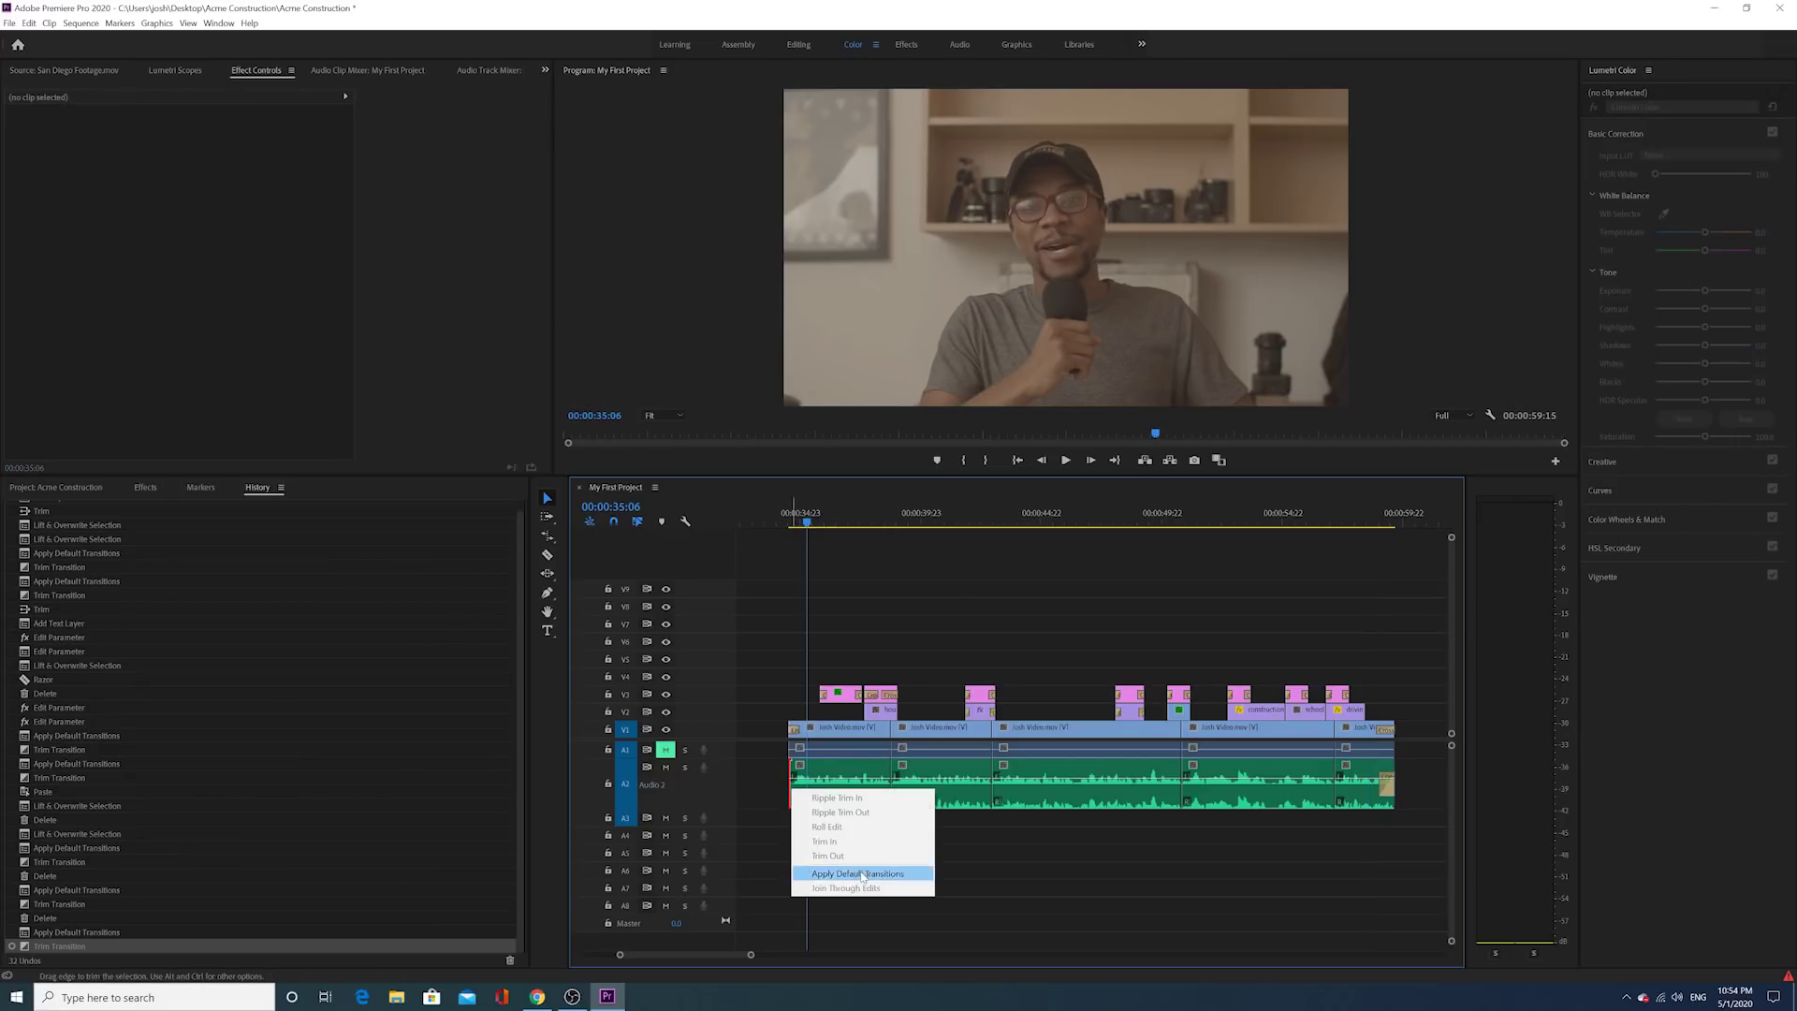
left_click(861, 873)
left_click_drag(815, 796, 803, 796)
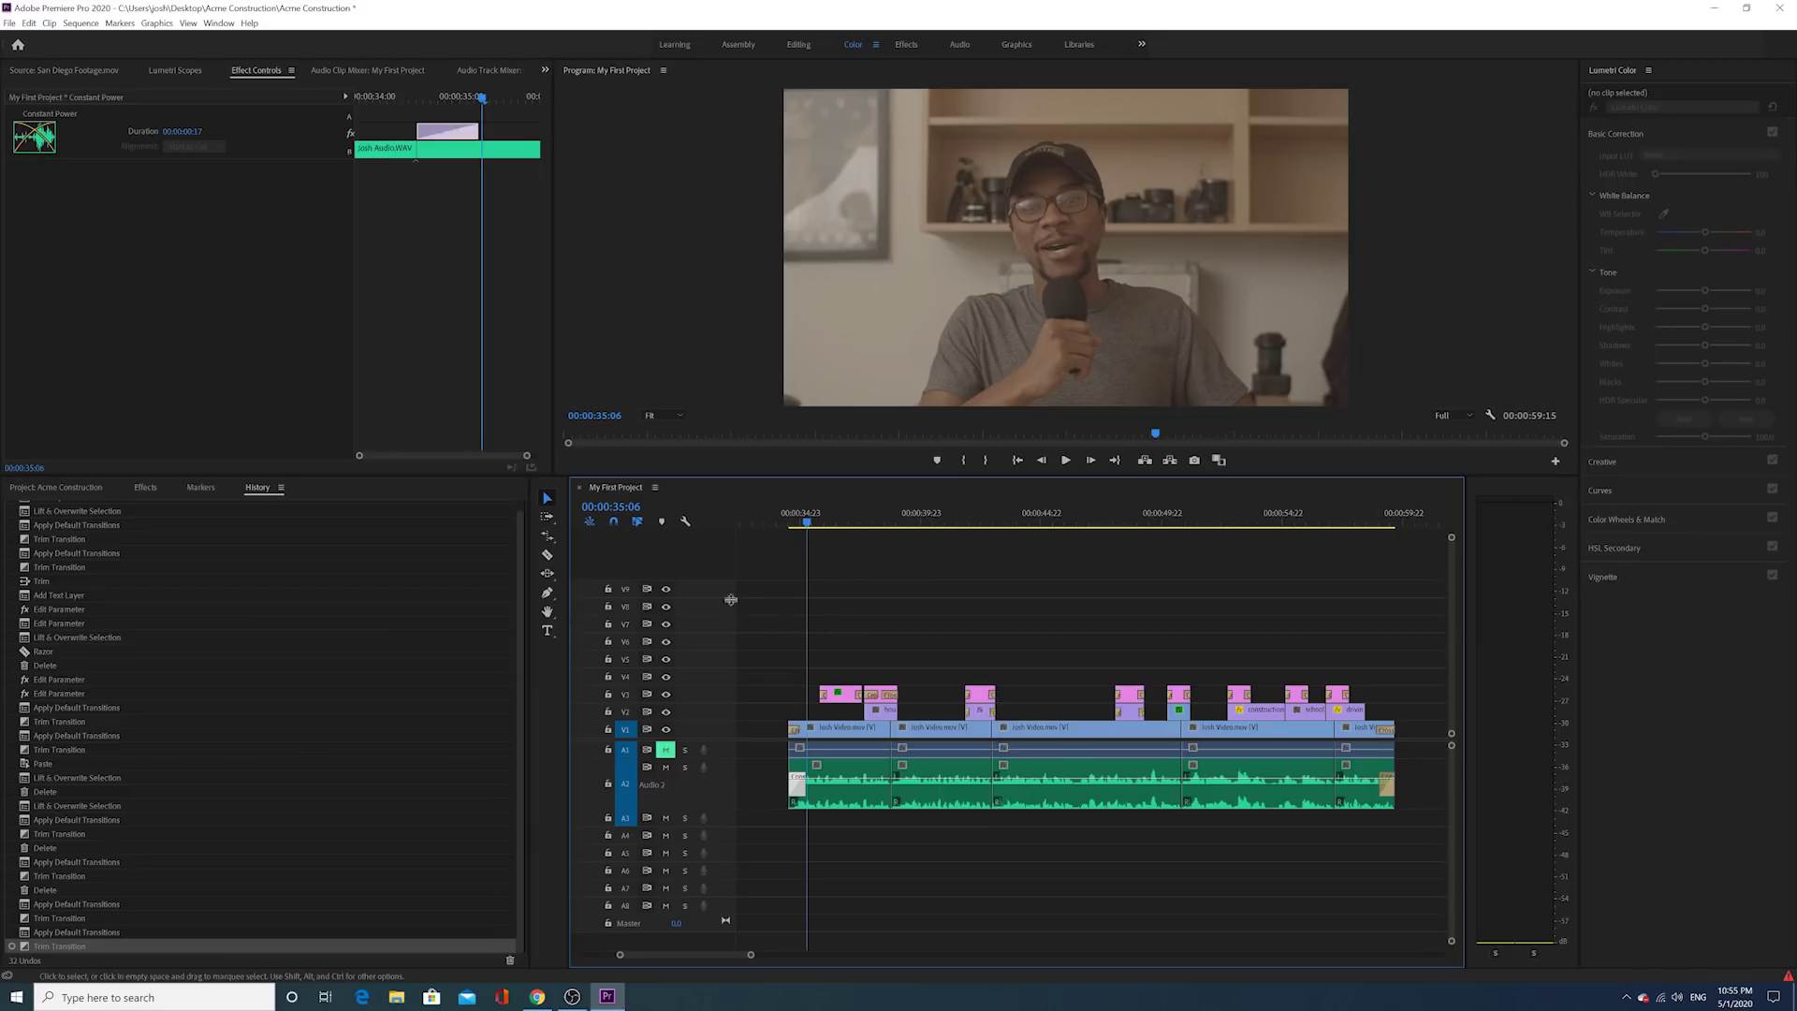
Step: Expand the Audio bin, load Music 1.wav in the Source monitor and play its opening seconds
left_click(53, 488)
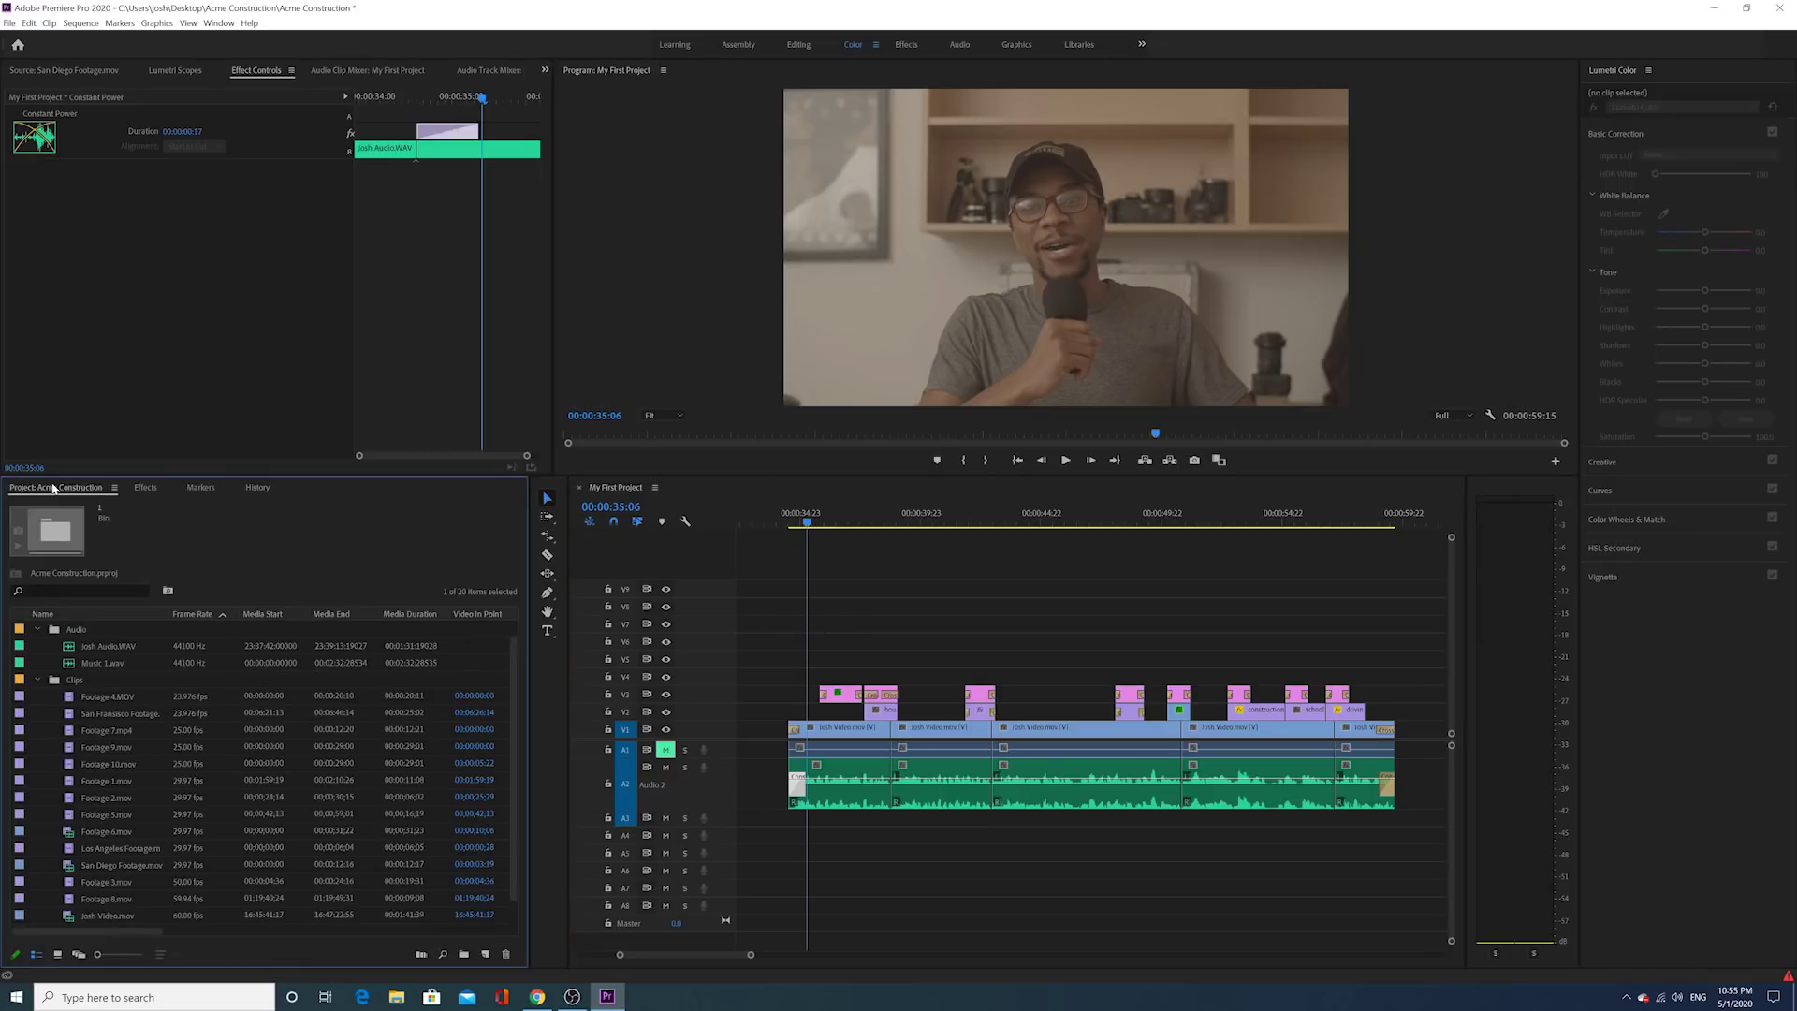
left_click(37, 681)
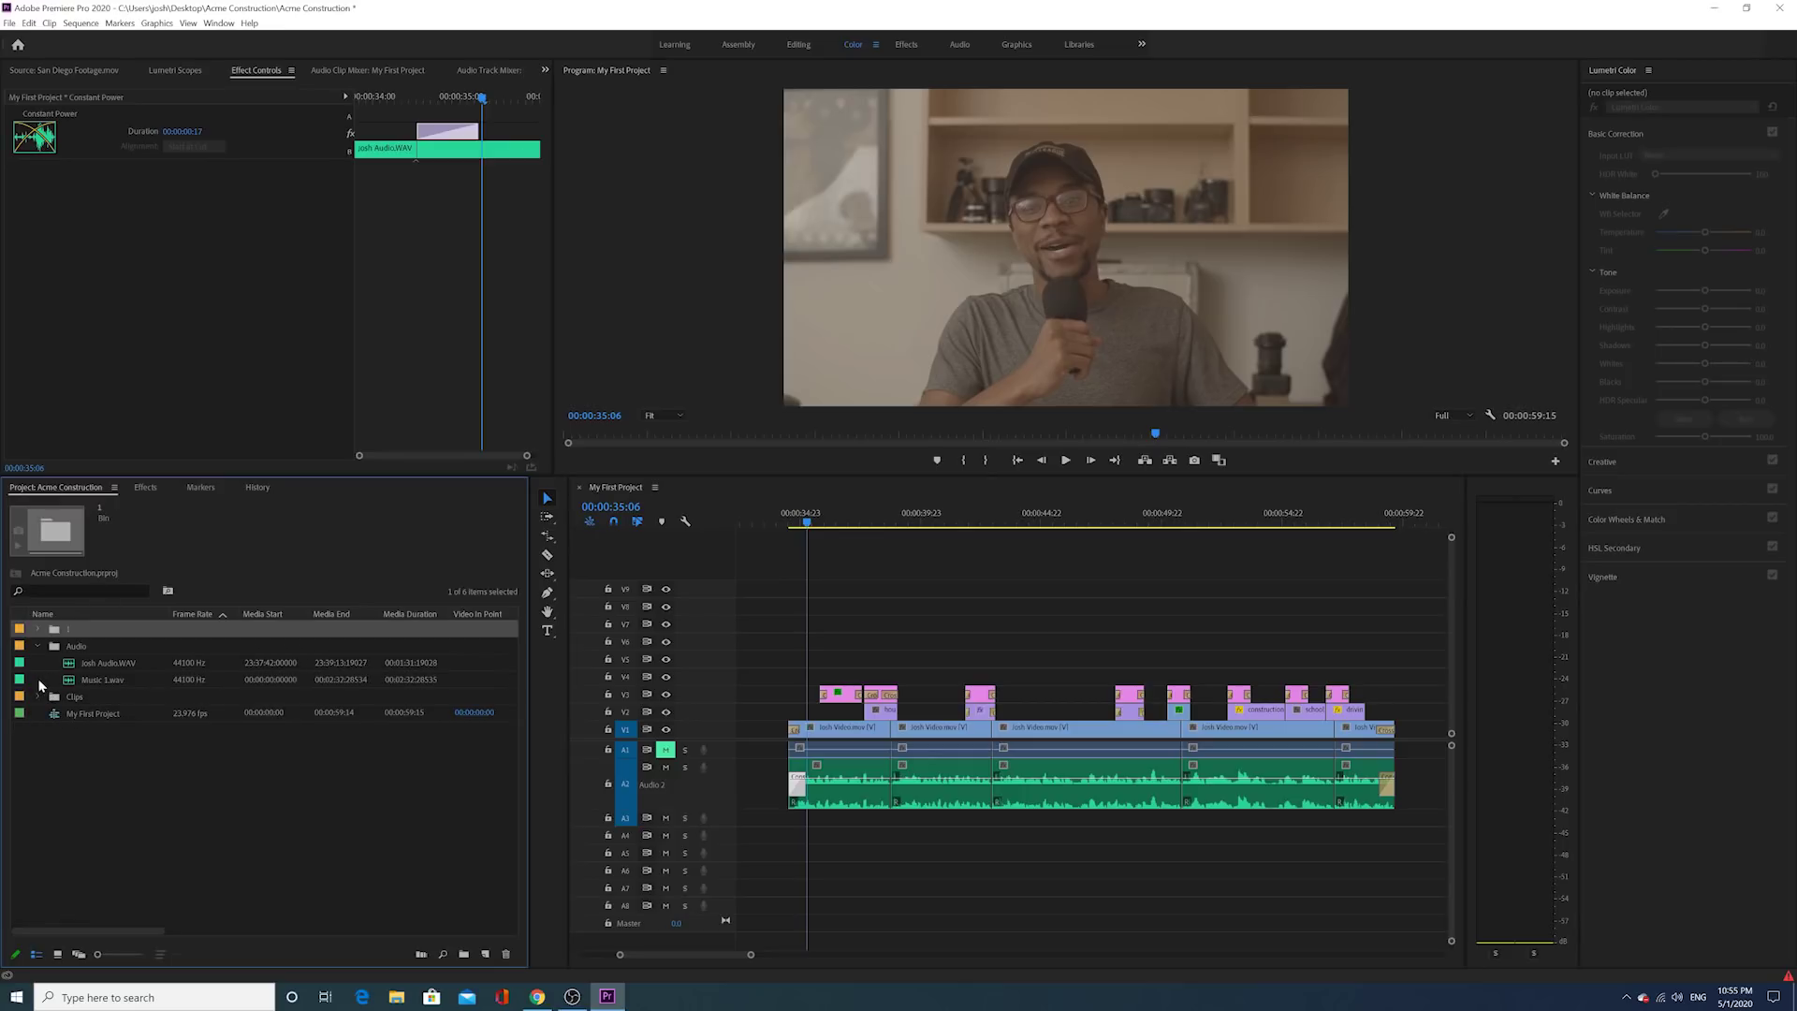
left_click(37, 647)
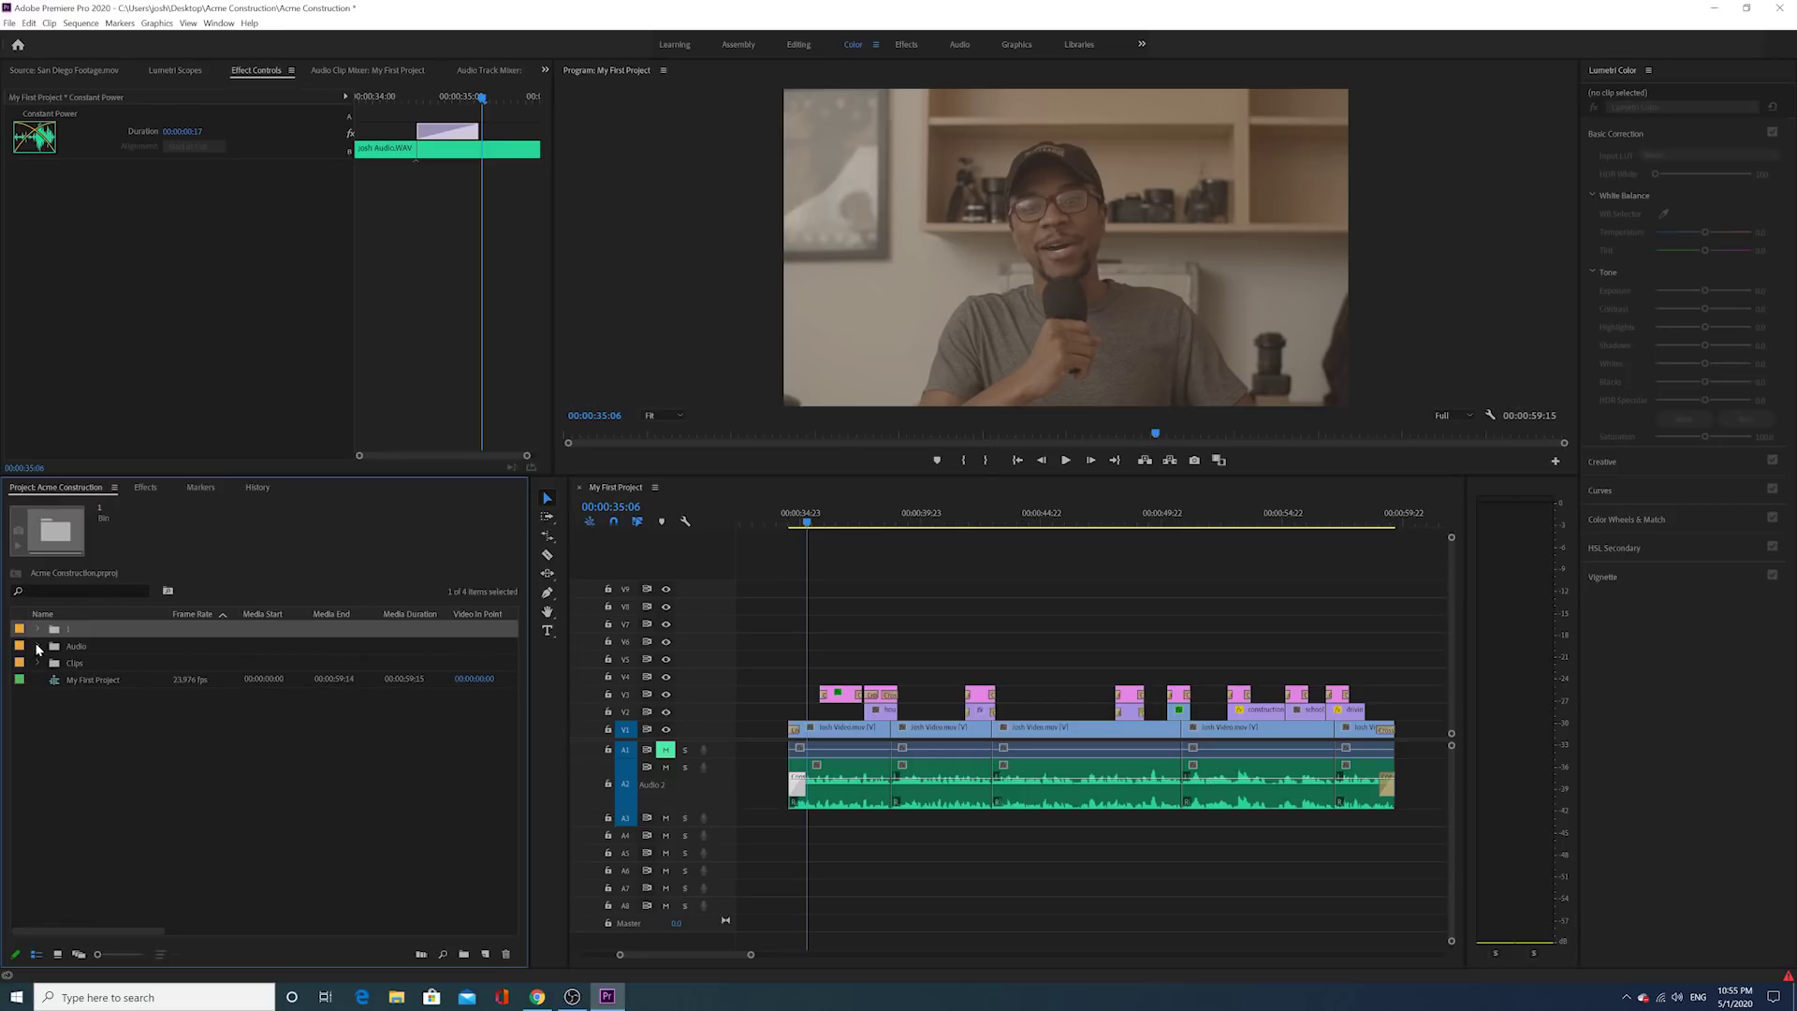
left_click(173, 817)
left_click(37, 647)
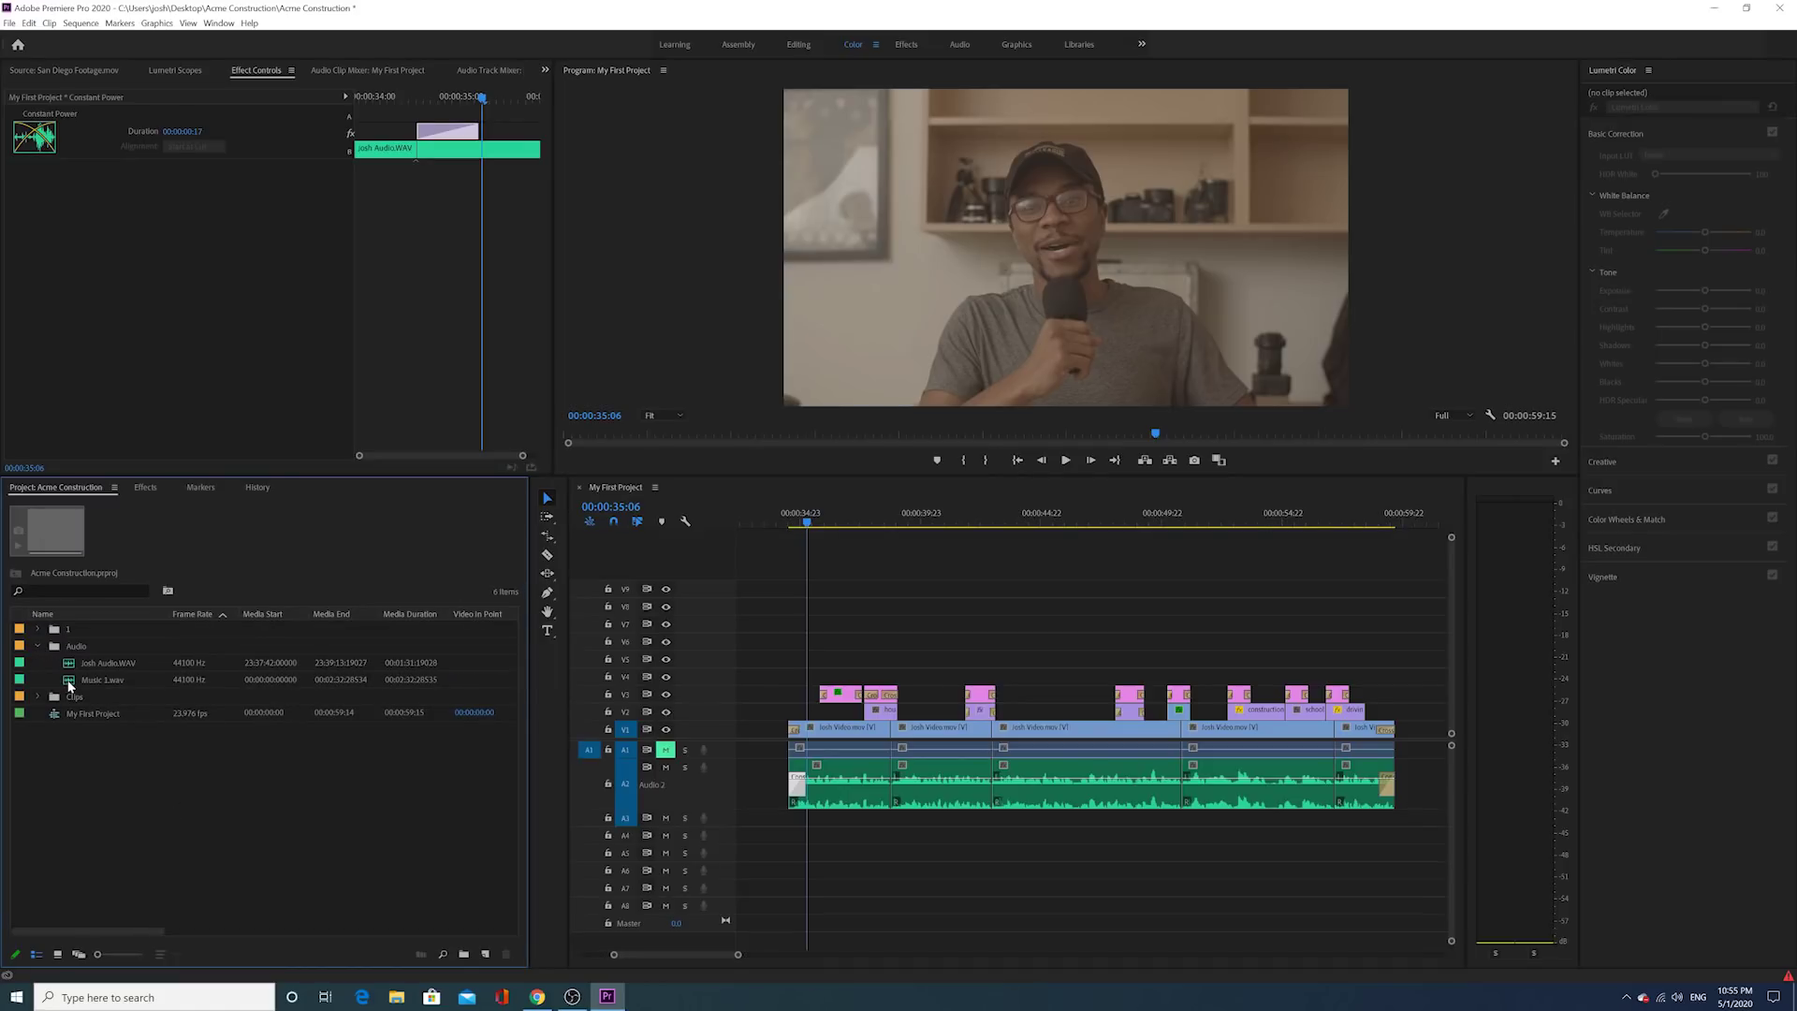
double_click(70, 684)
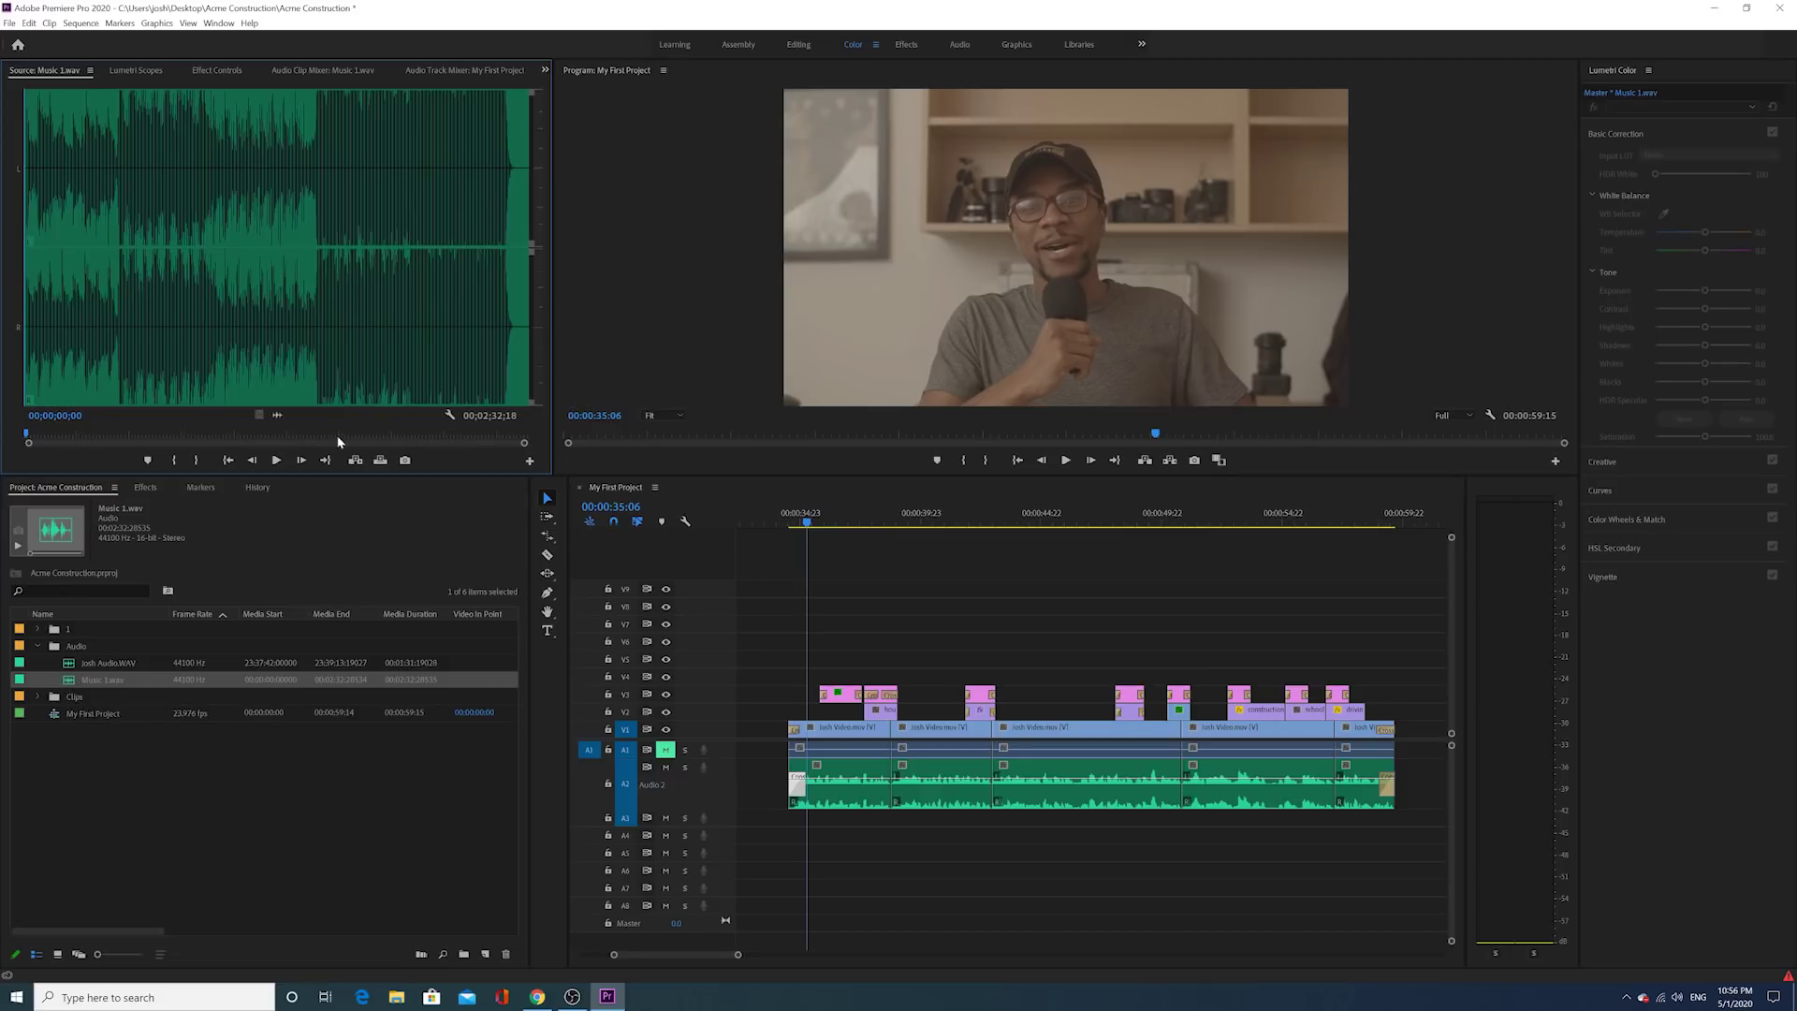
left_click(277, 460)
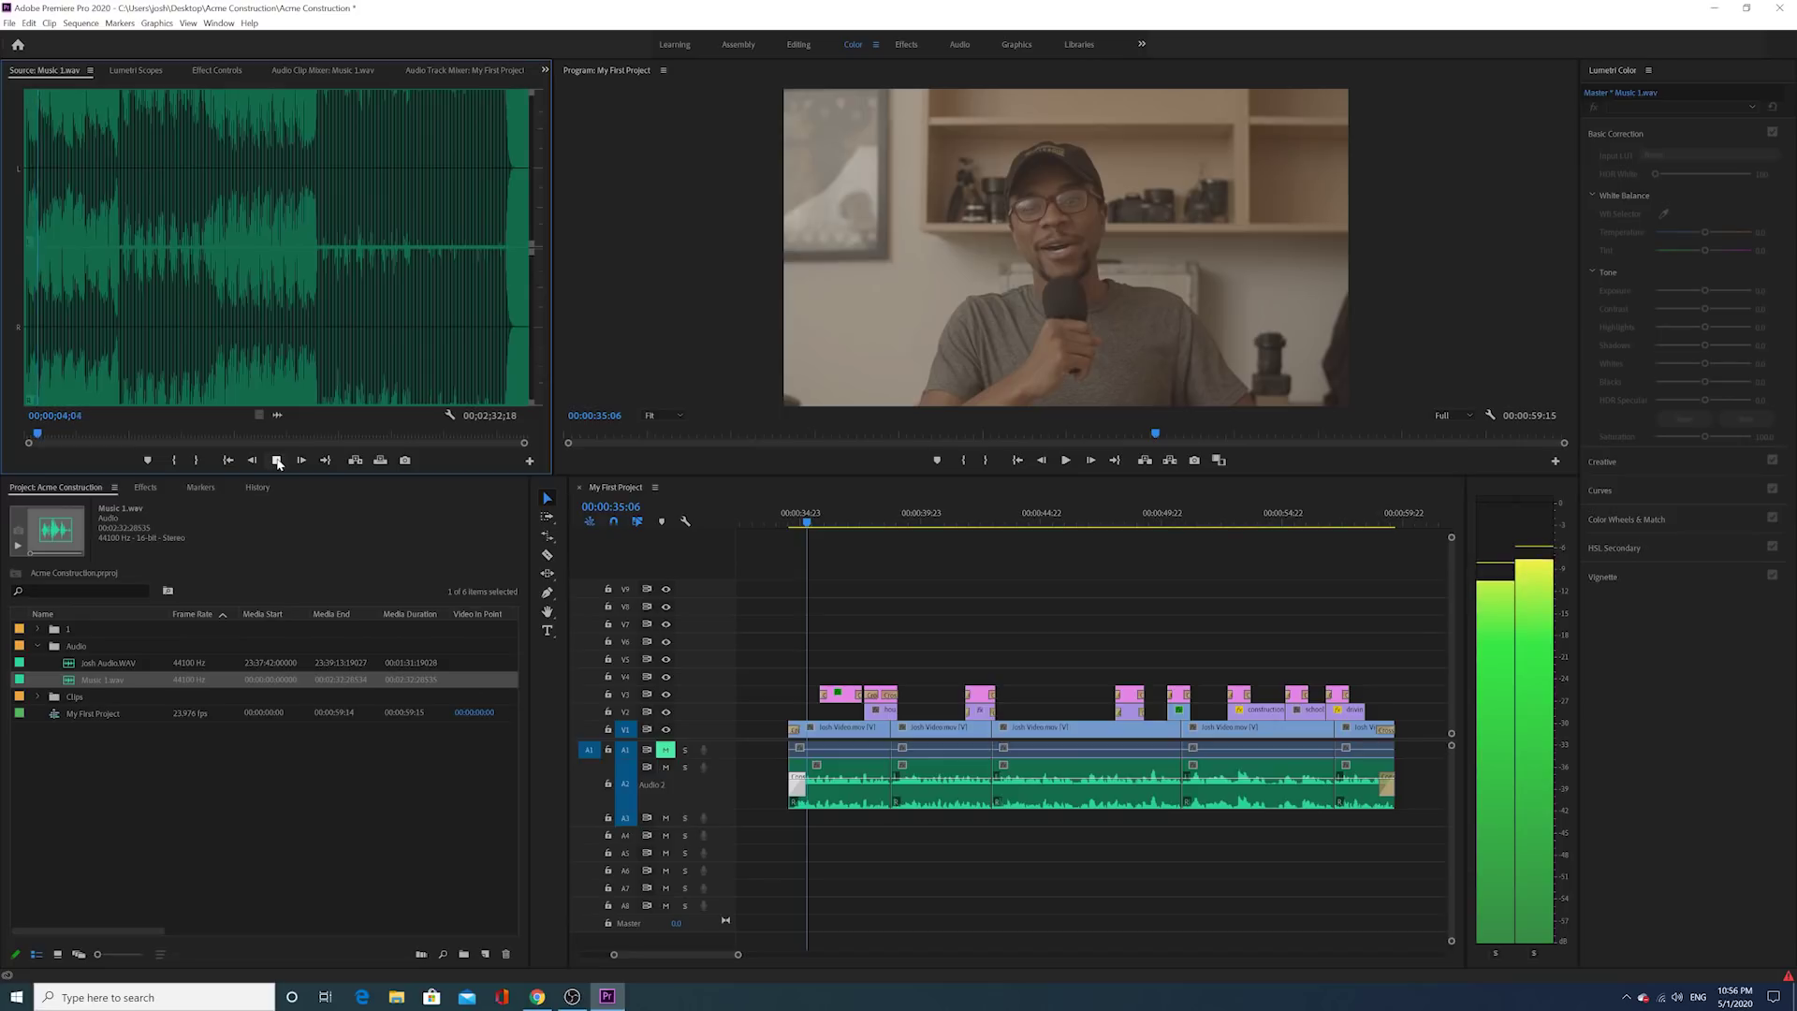
left_click(277, 460)
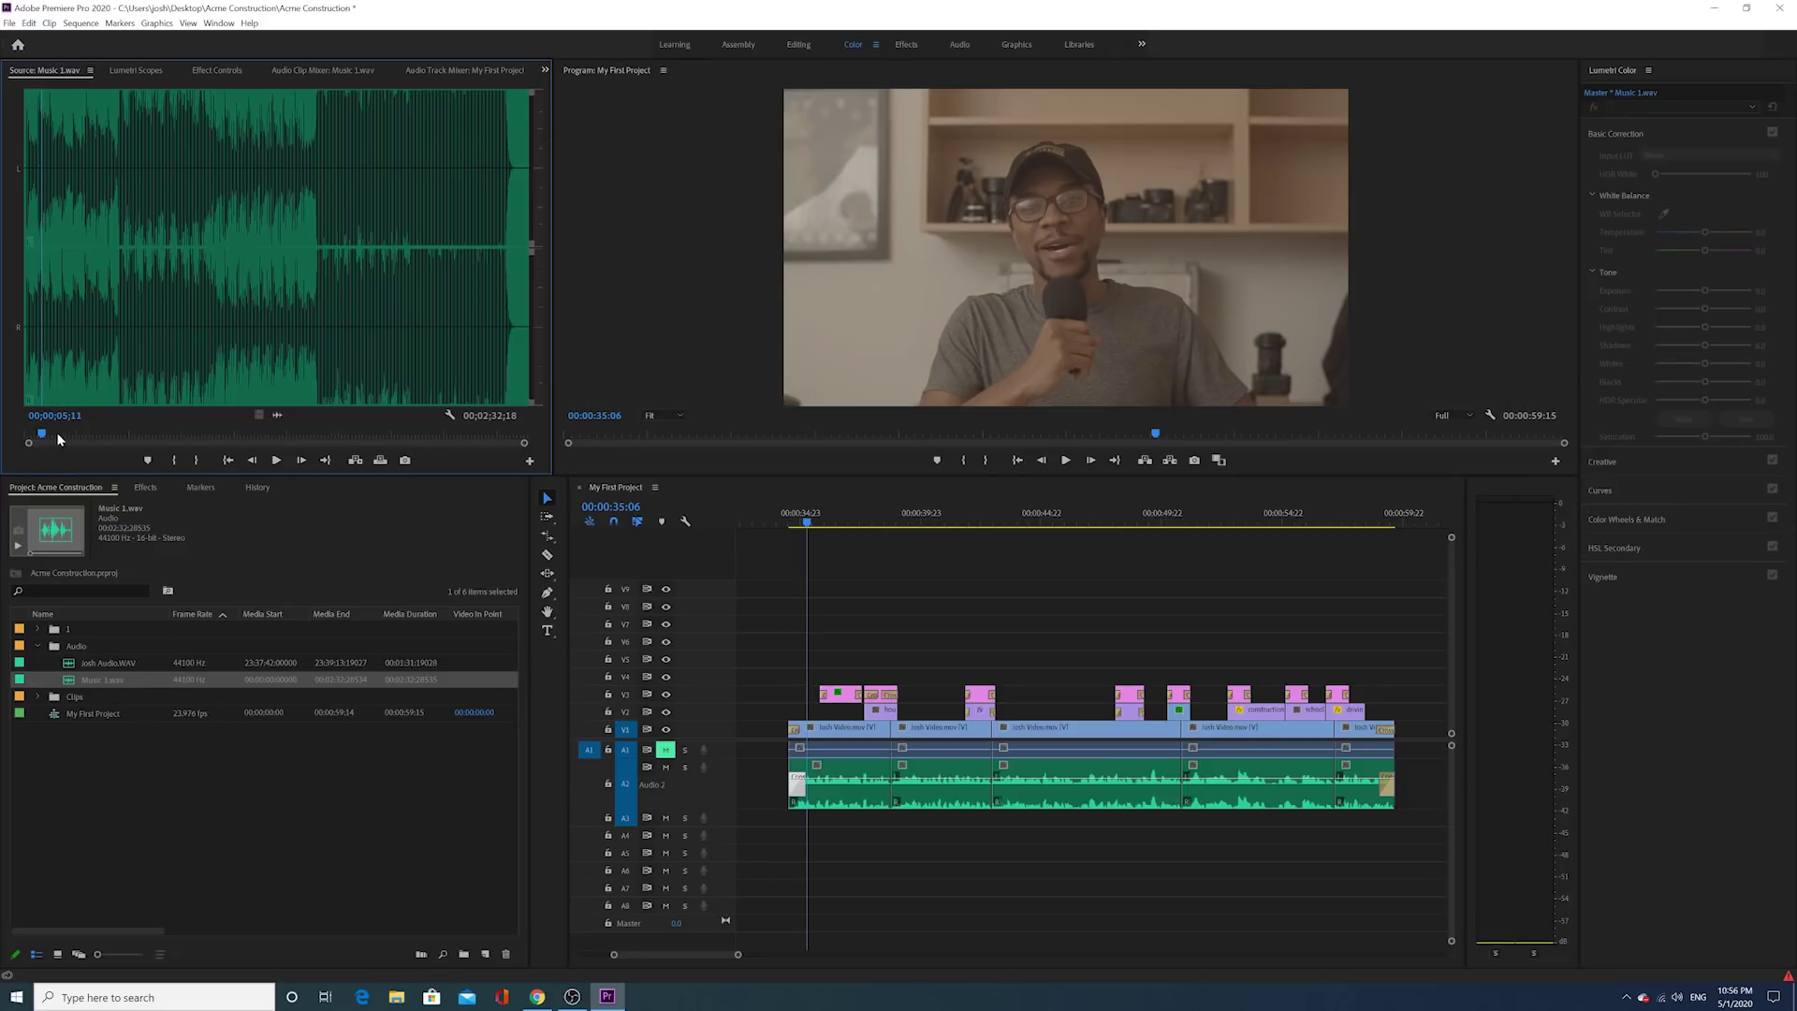
Step: Place Music 1.wav on track A3 and trim it so it ends with the video
left_click_drag(278, 414, 777, 824)
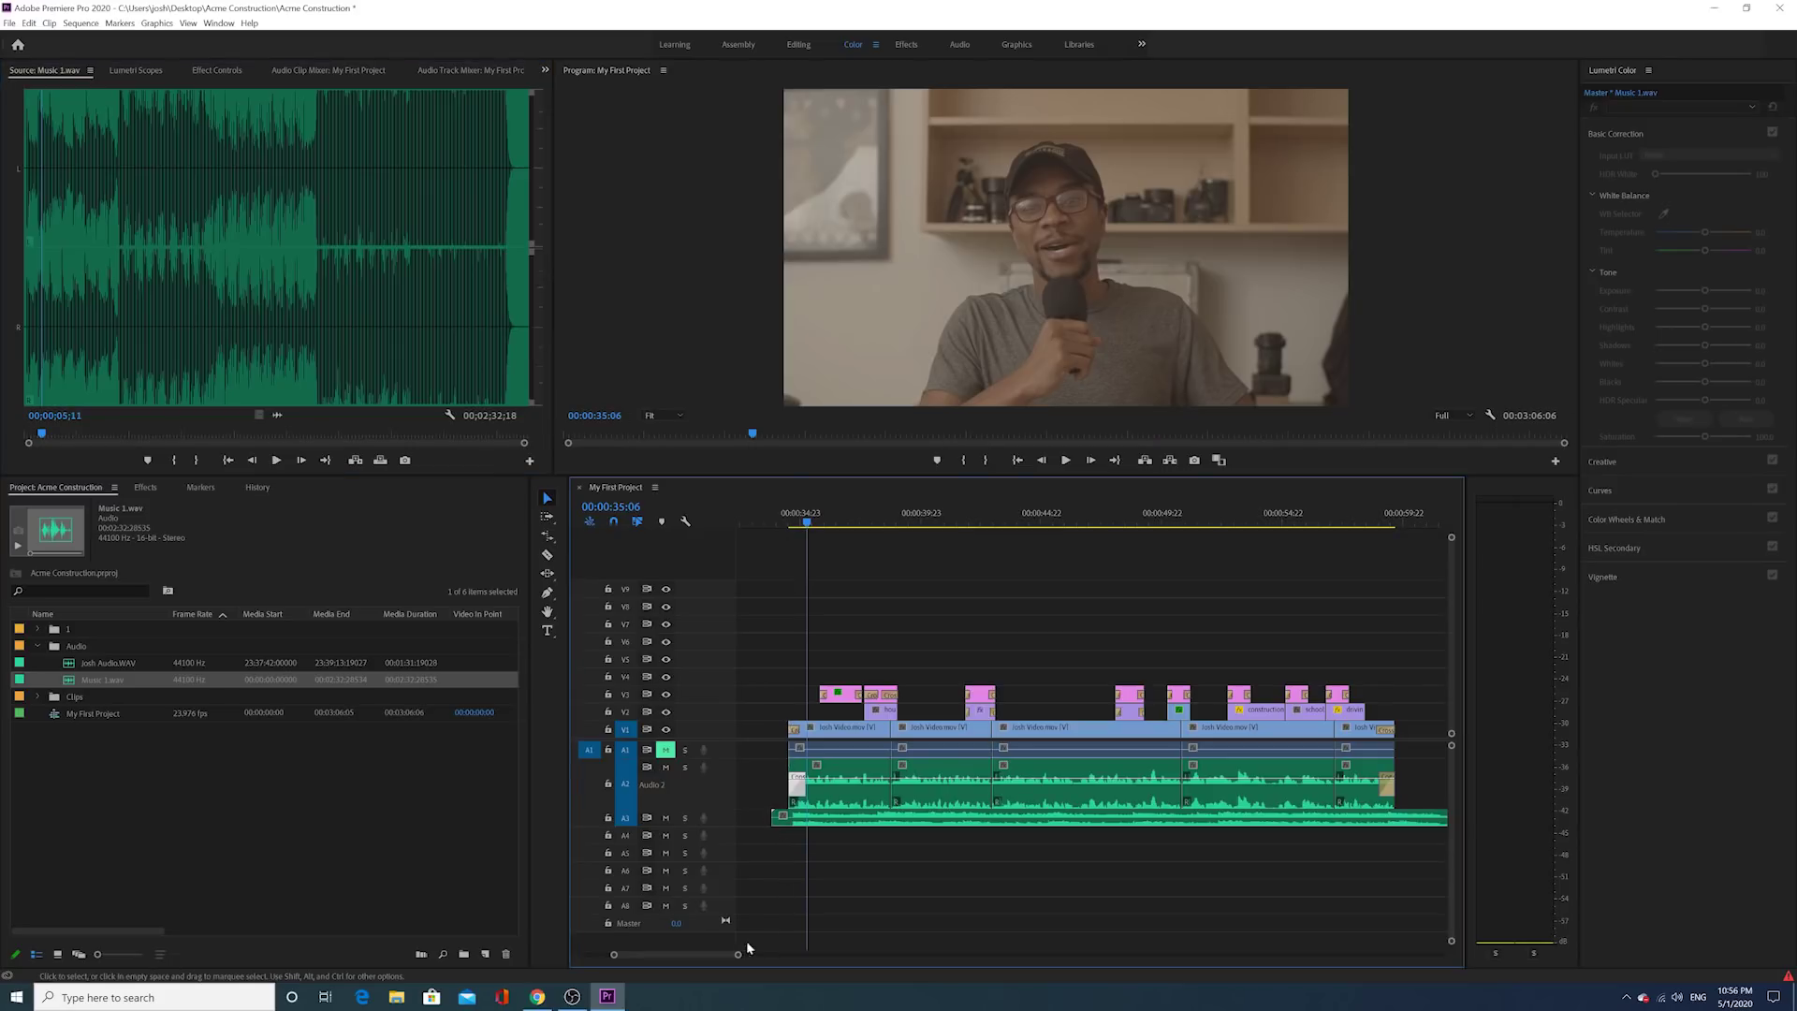
left_click_drag(737, 954, 773, 955)
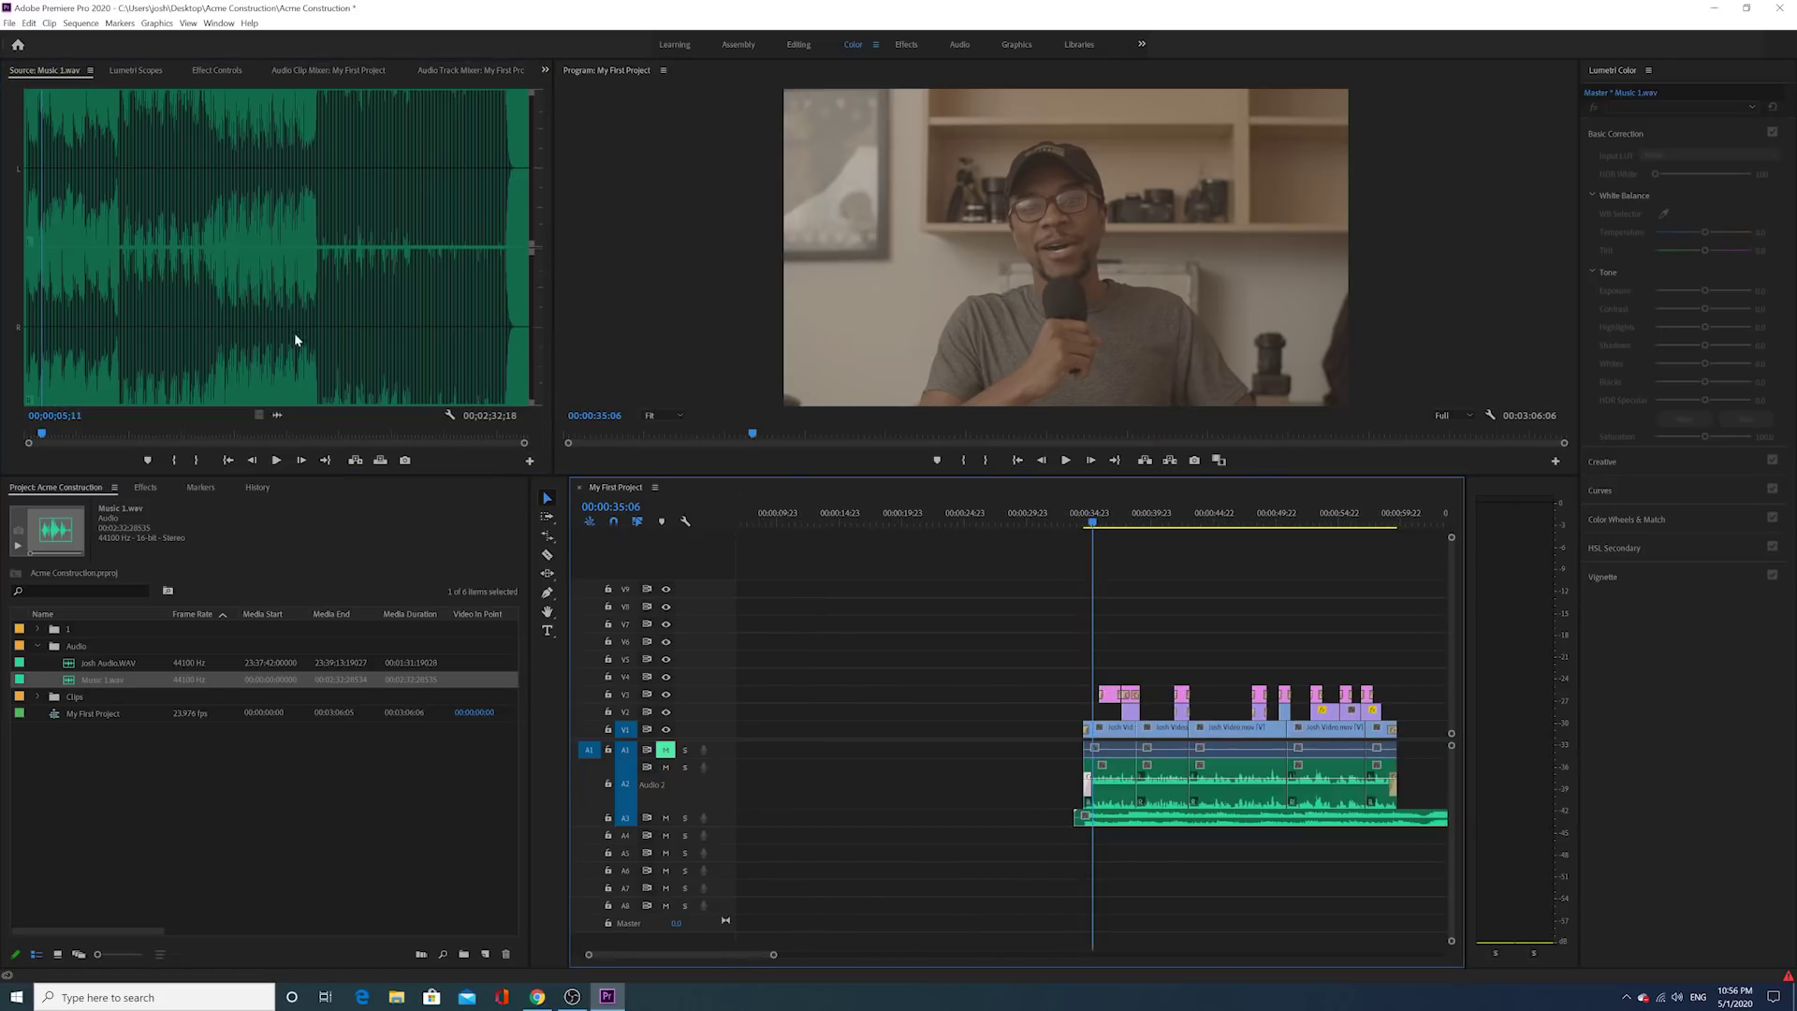
scroll(1105, 730, "down", 15)
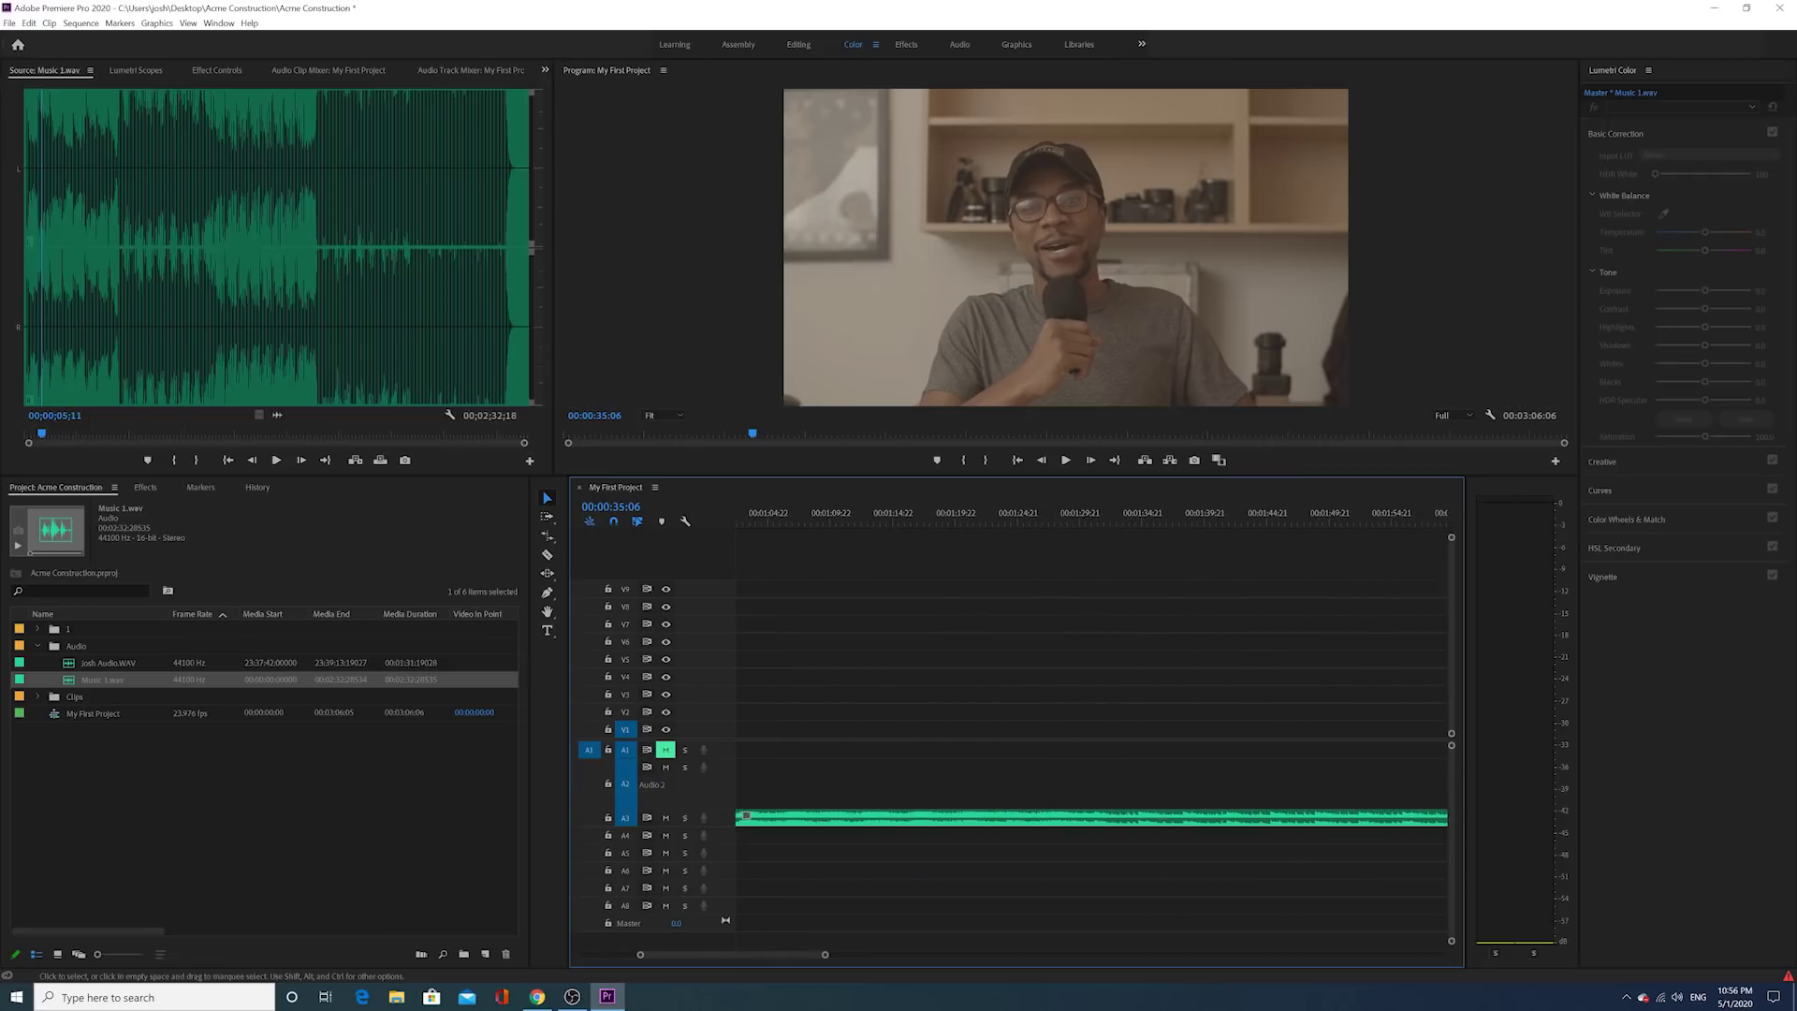
left_click_drag(821, 953, 1047, 902)
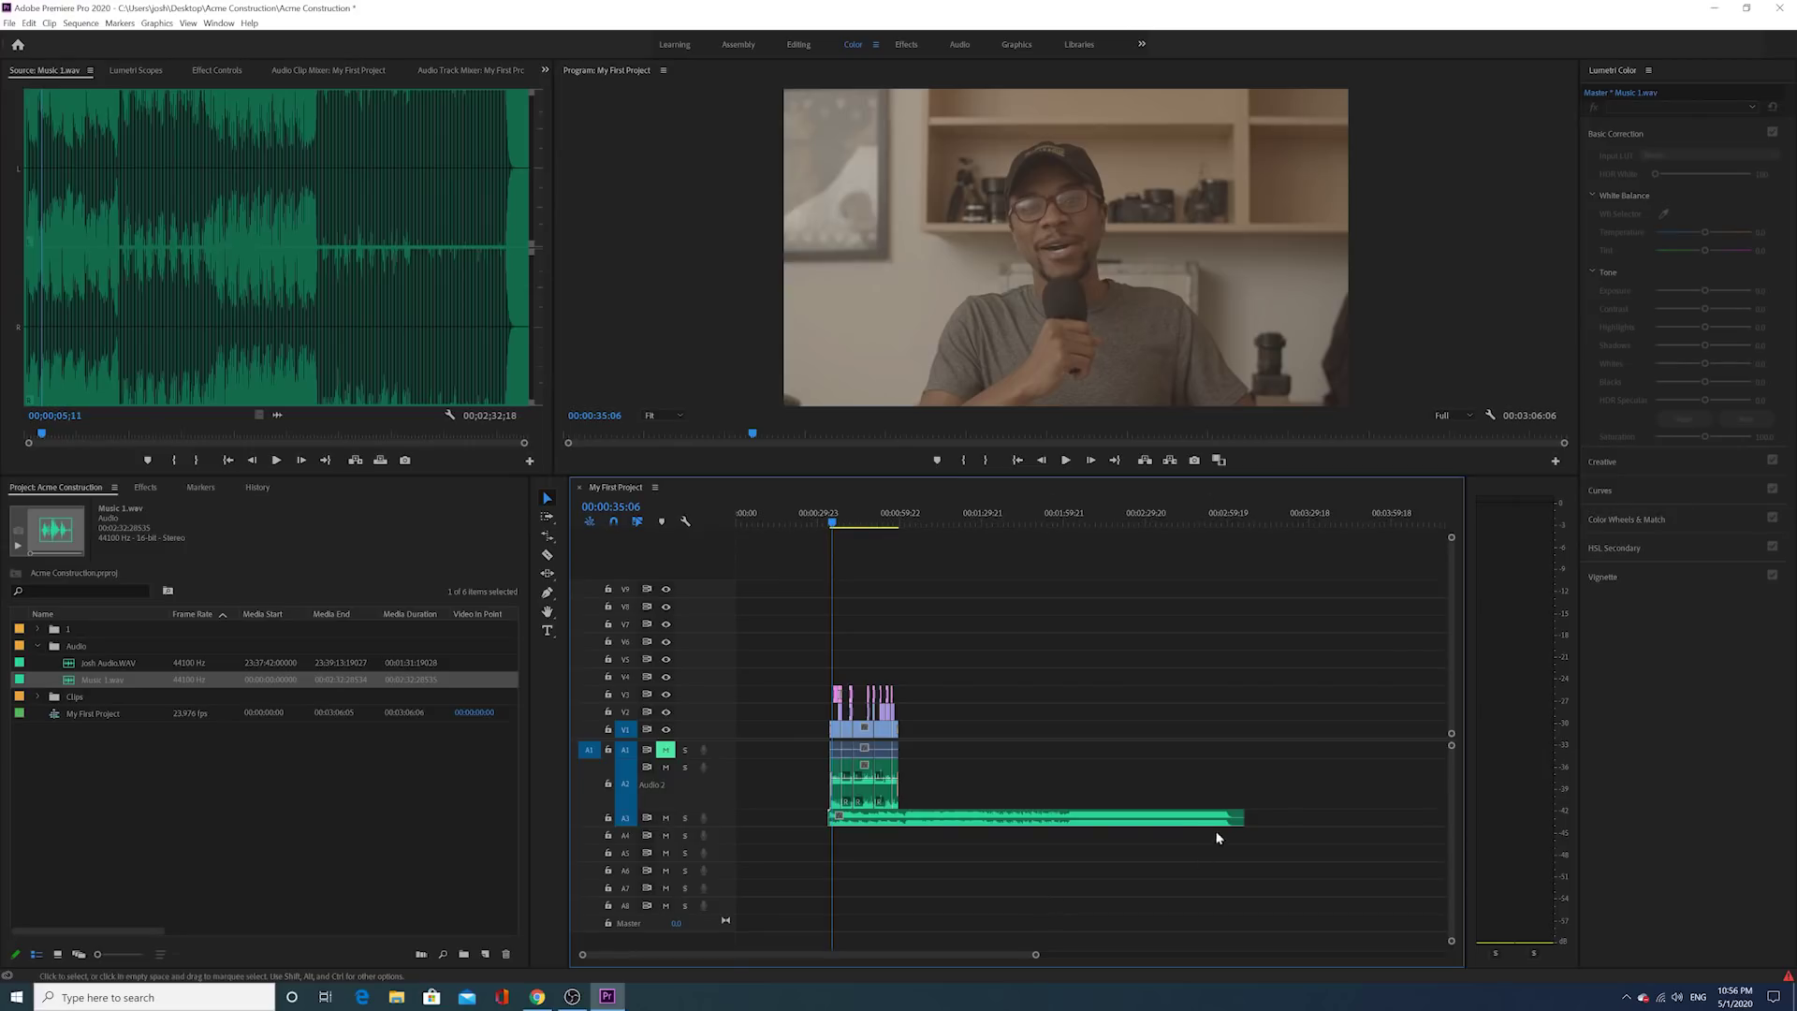
left_click_drag(1240, 817, 899, 836)
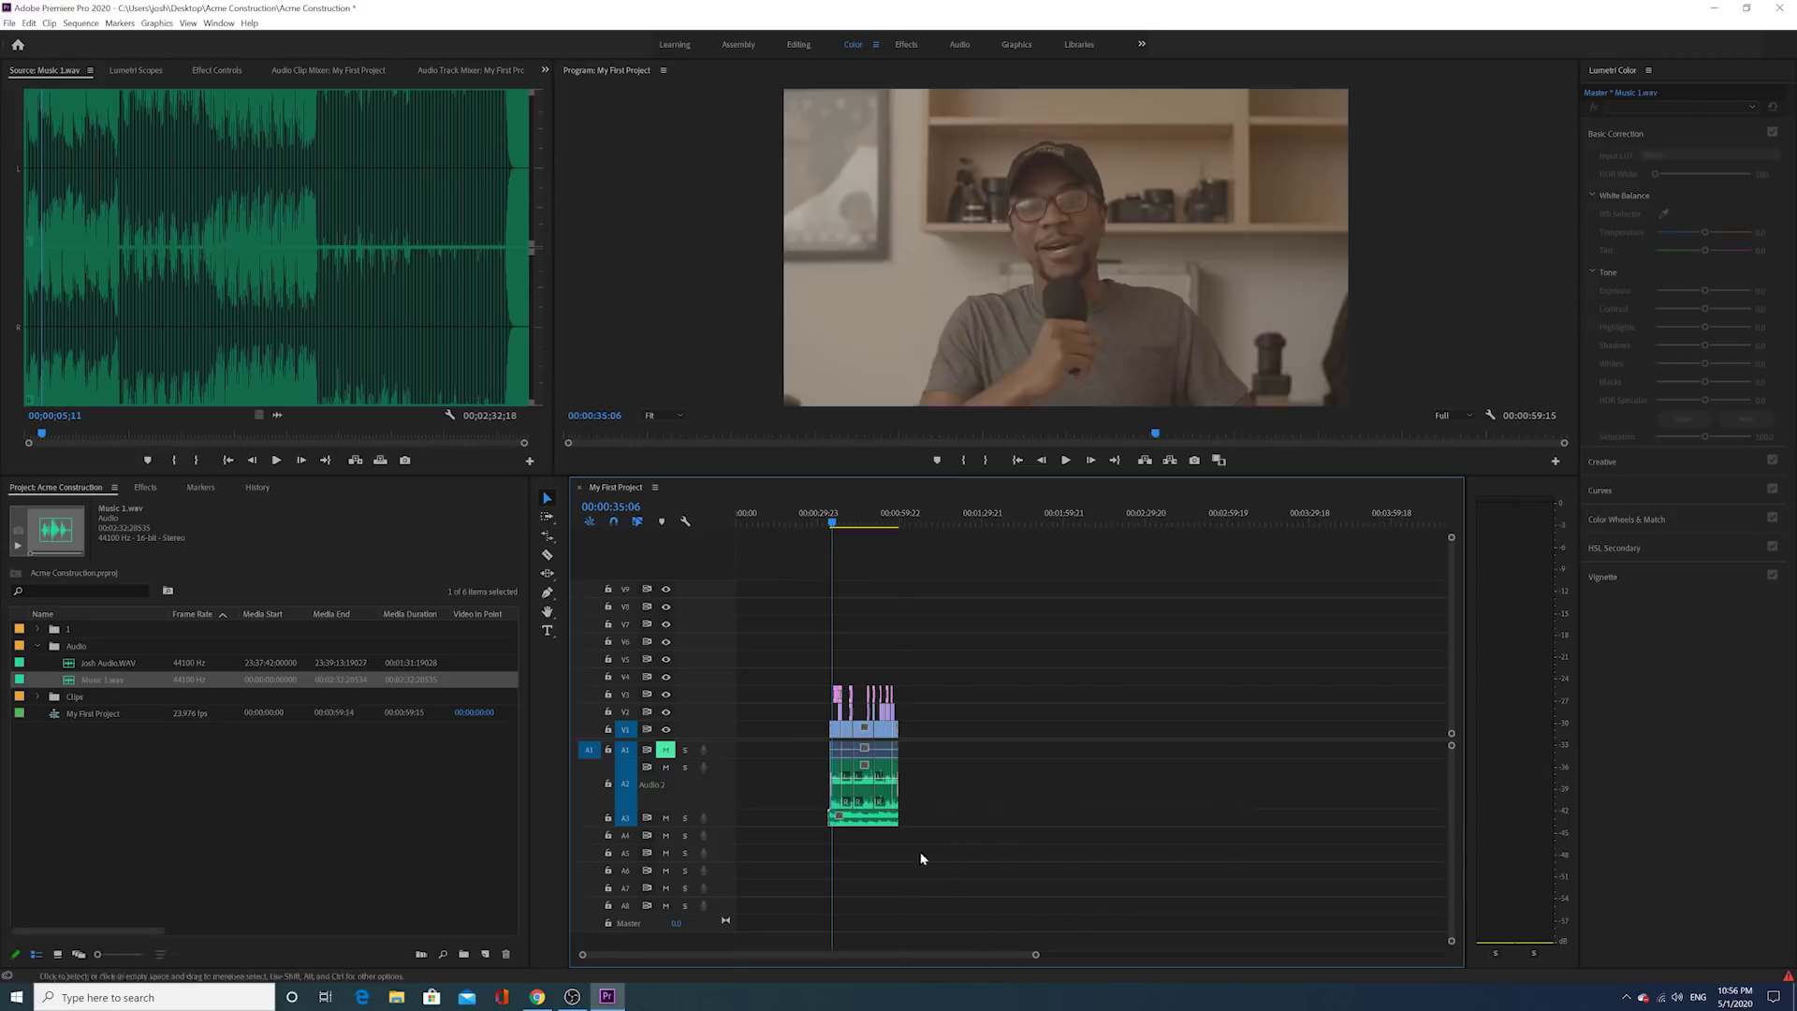
left_click_drag(1036, 954, 1030, 958)
left_click_drag(953, 966, 879, 990)
scroll(1021, 831, "down", 2)
scroll(1020, 831, "down", 1)
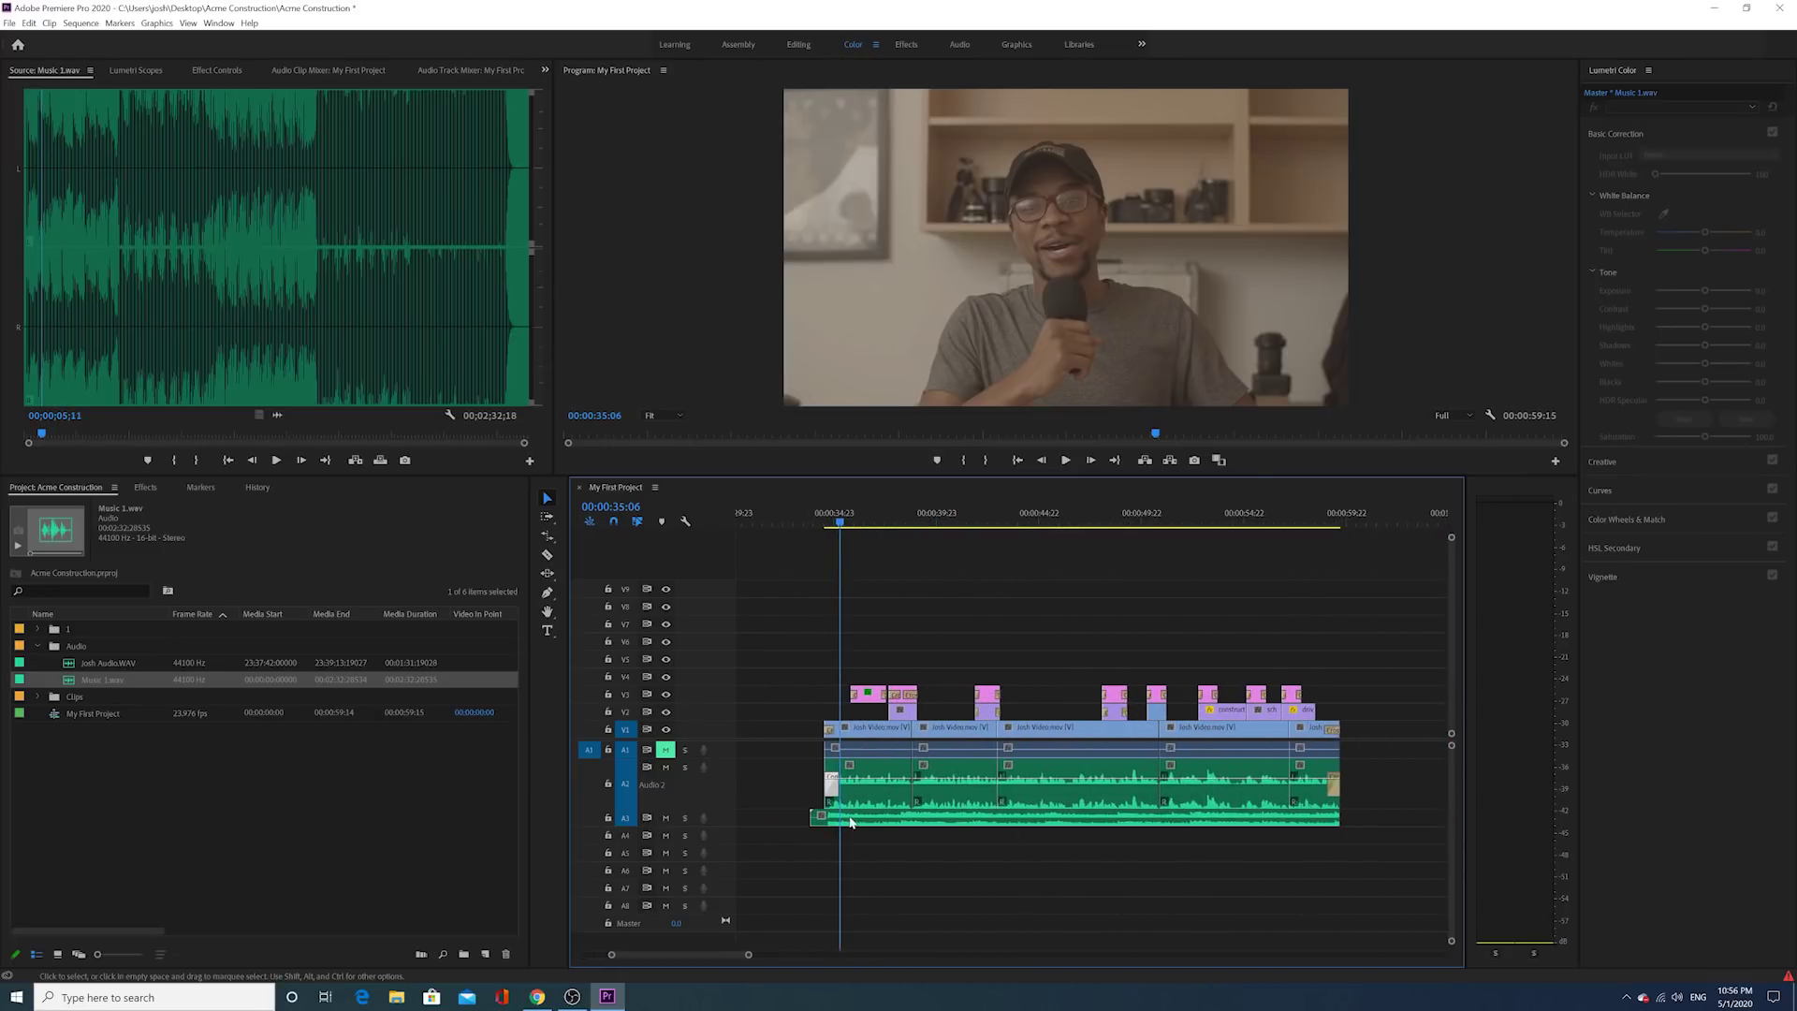
Step: Play the sequence from the start, then show the Music 1.wav clip's Volume settings in Effect Controls
left_click(826, 526)
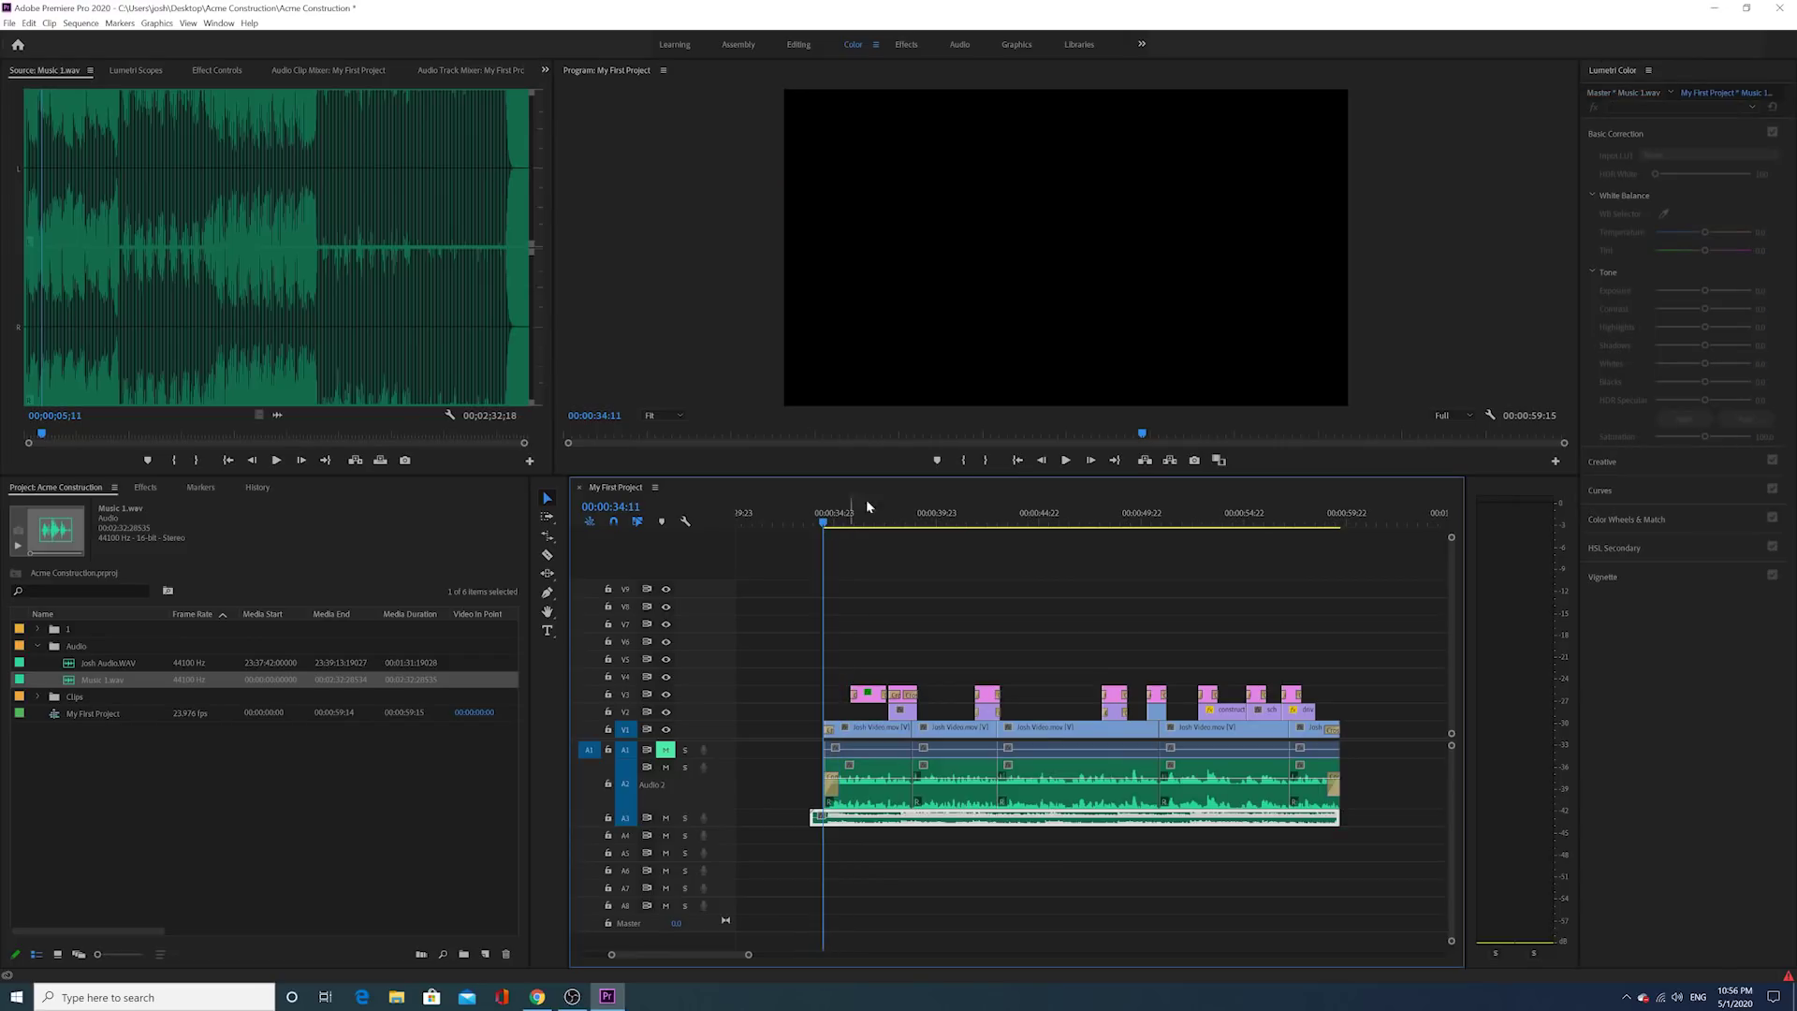
left_click(1067, 460)
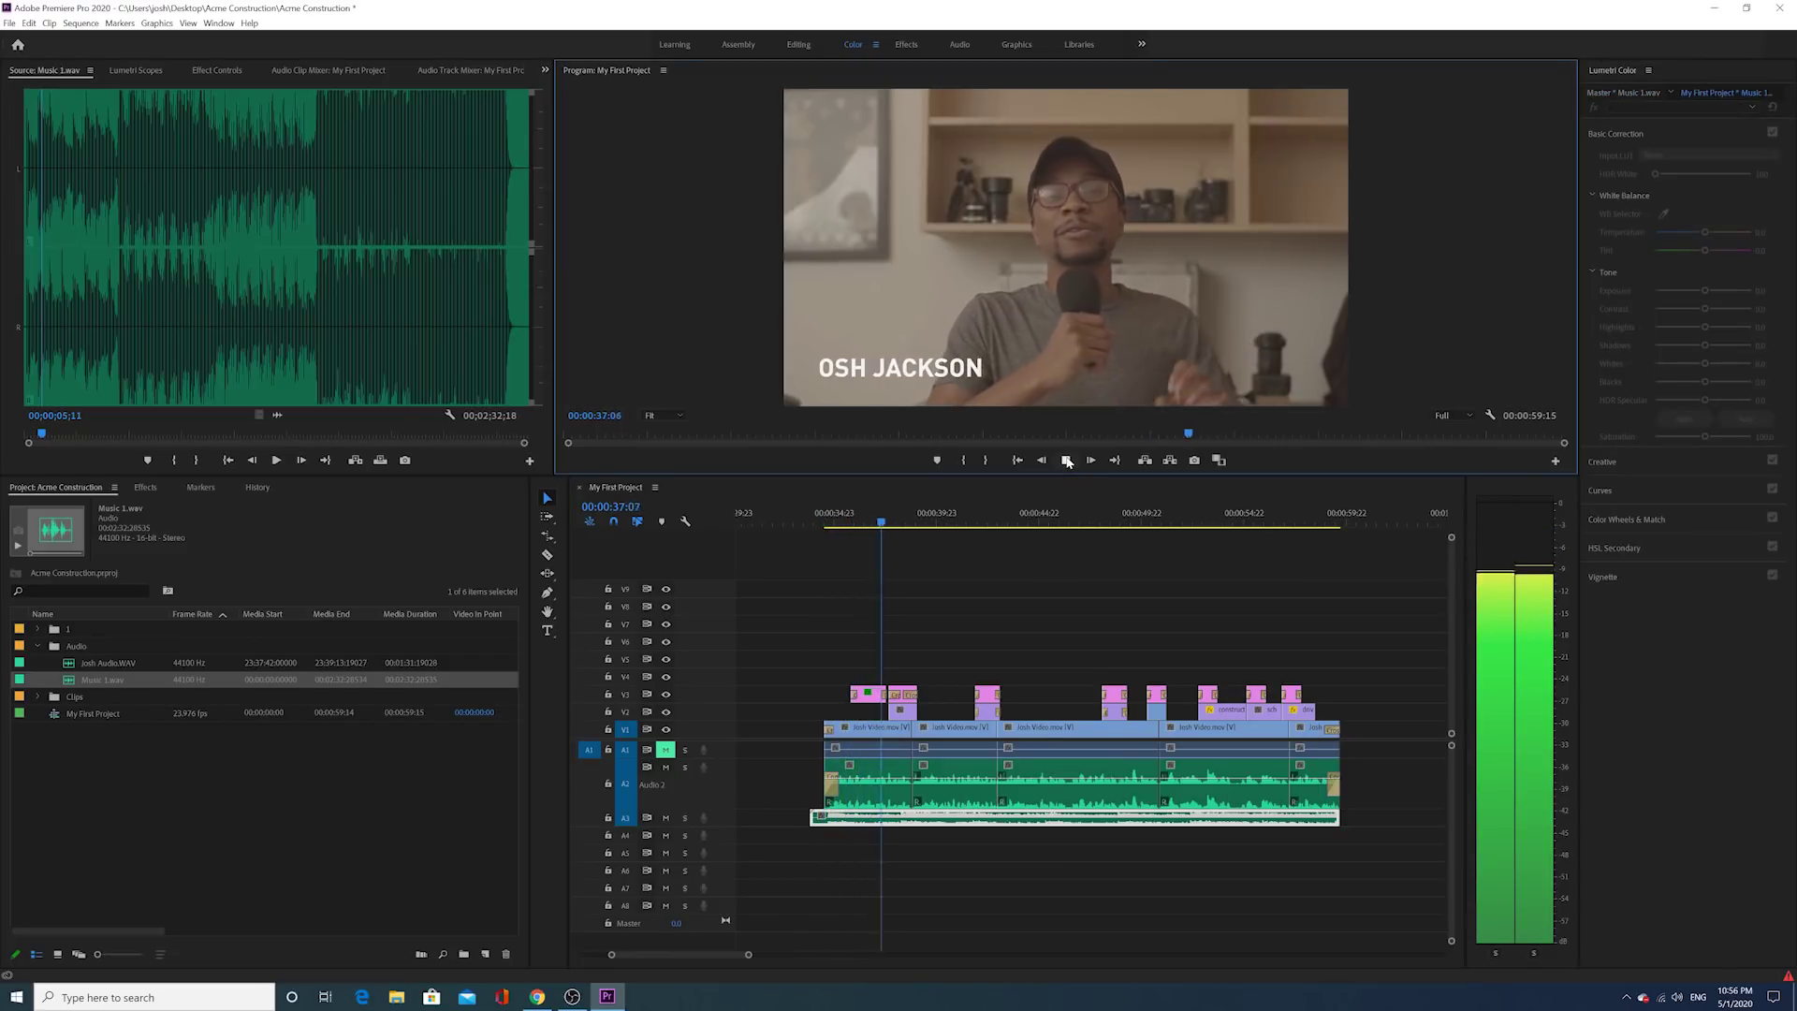
left_click(1067, 460)
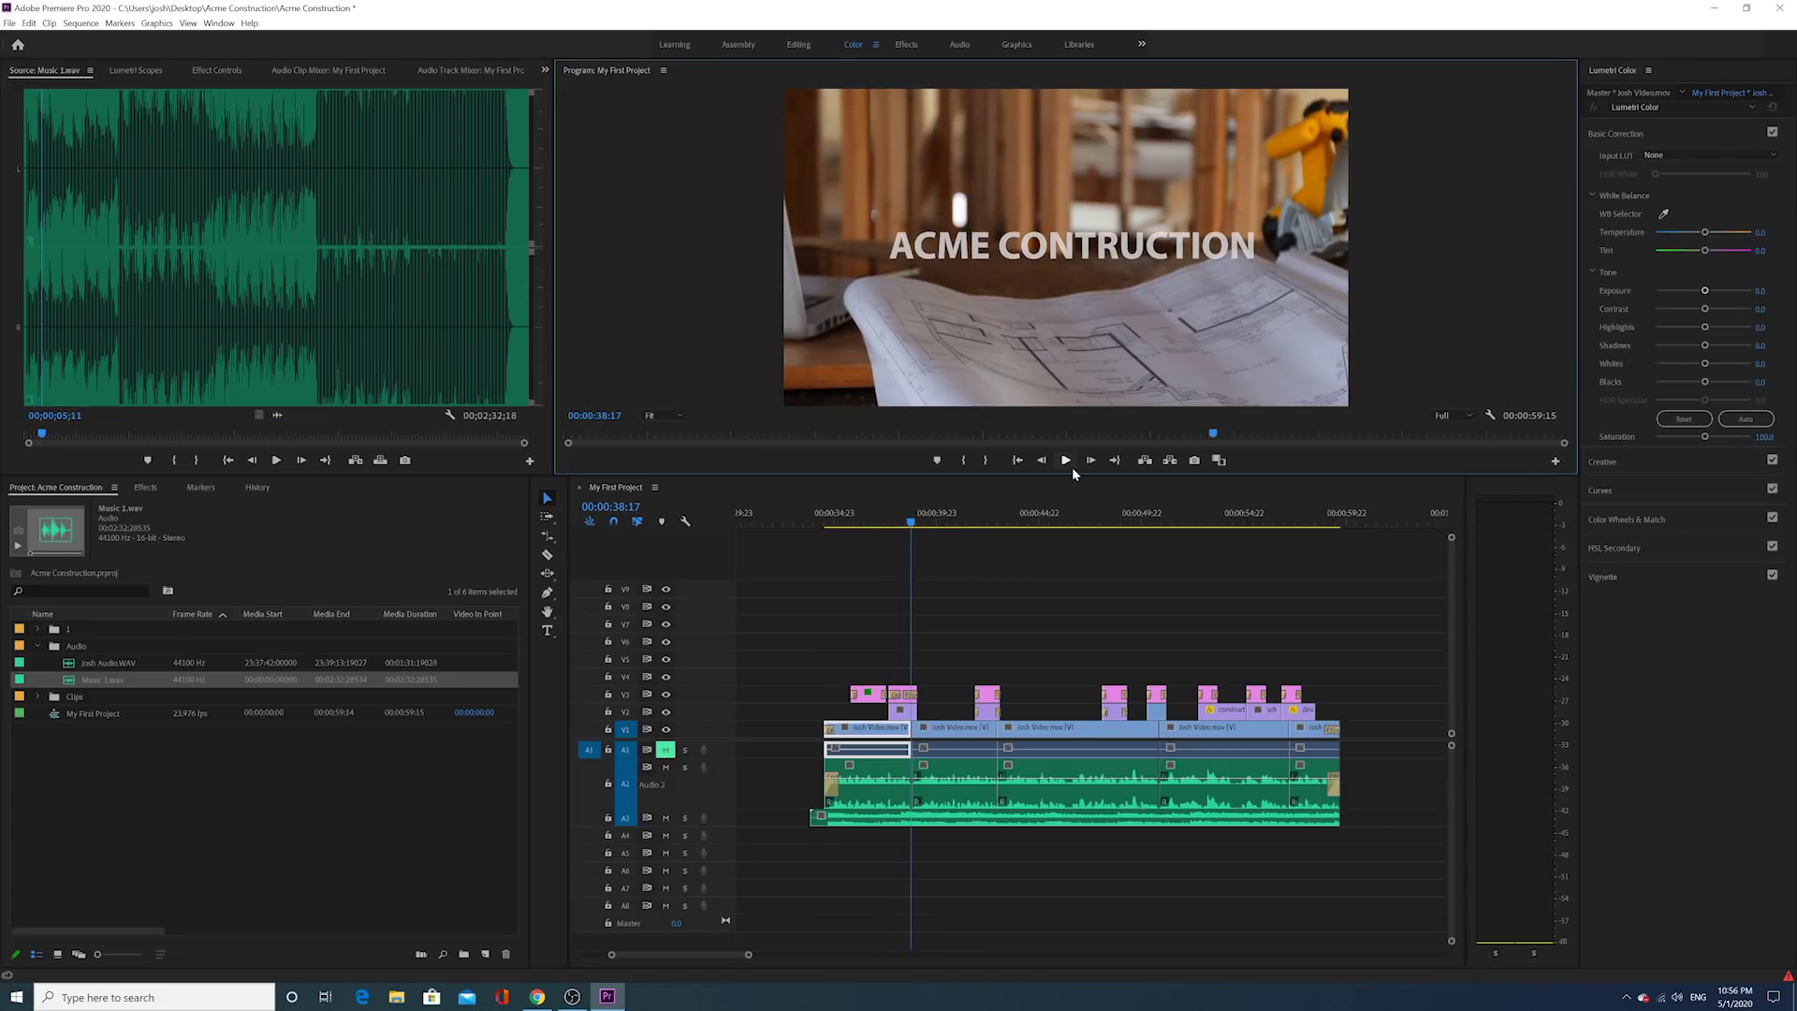
left_click(891, 820)
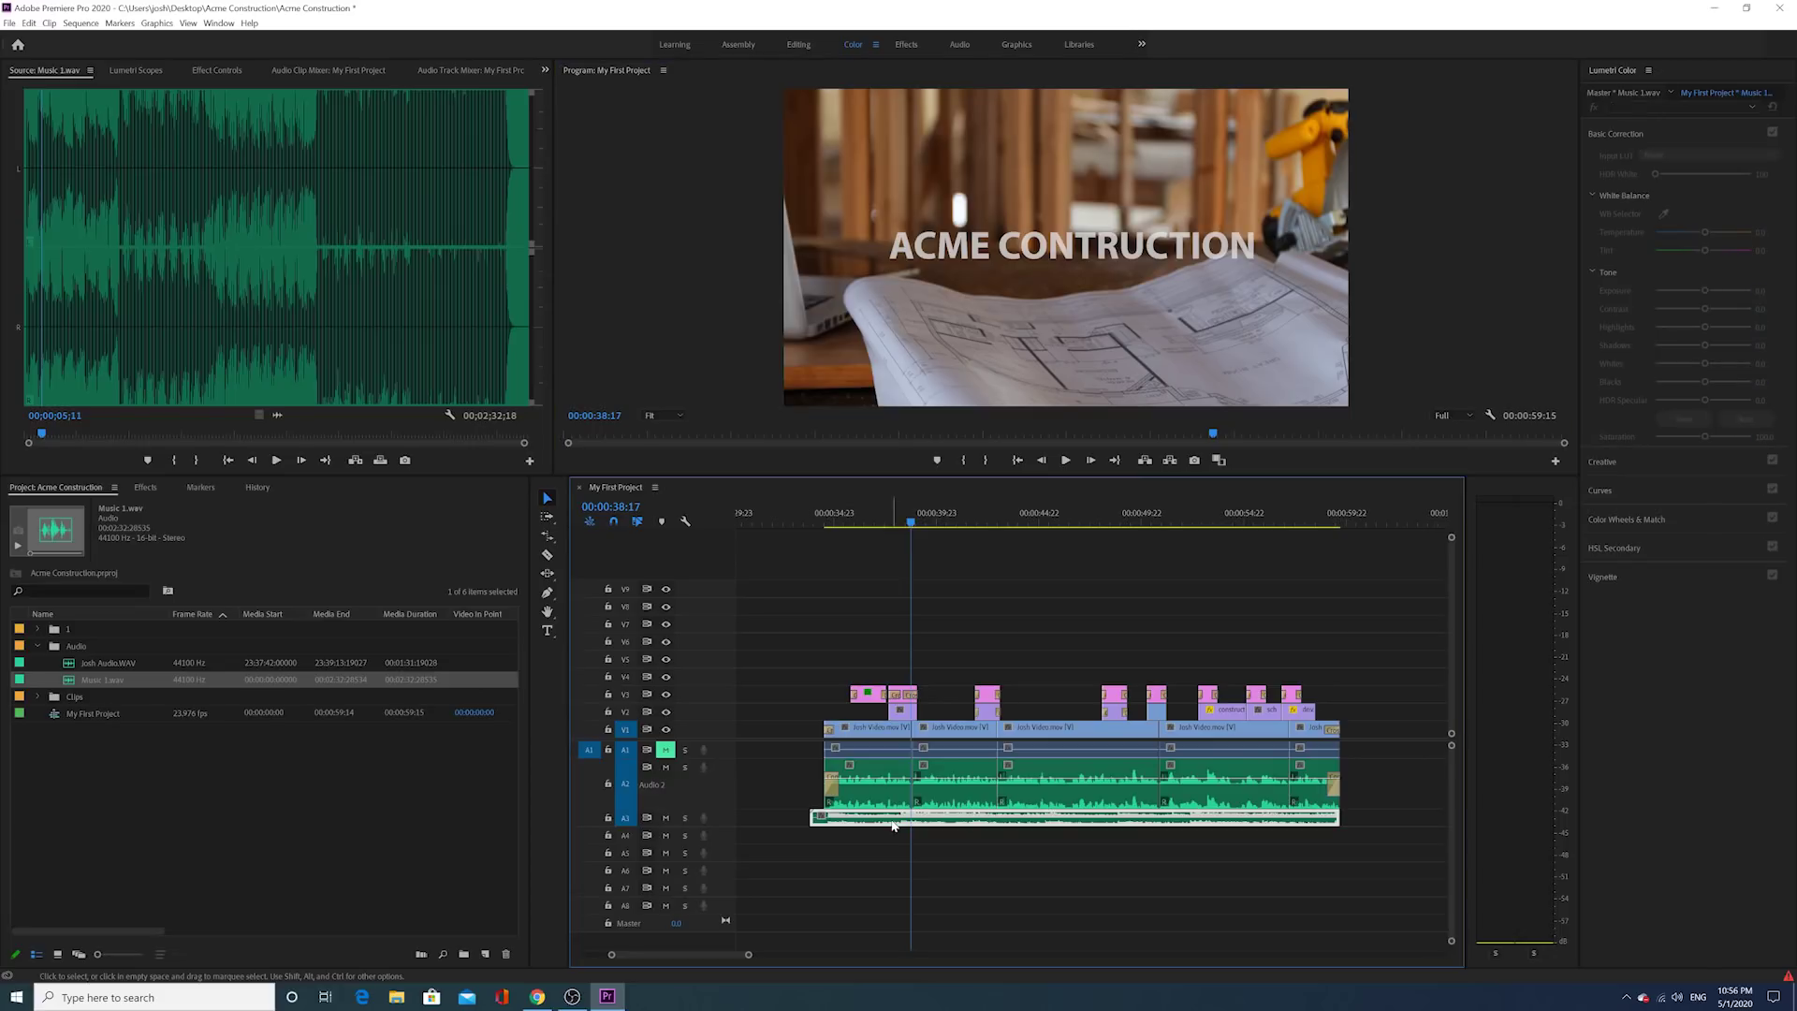
left_click(898, 818)
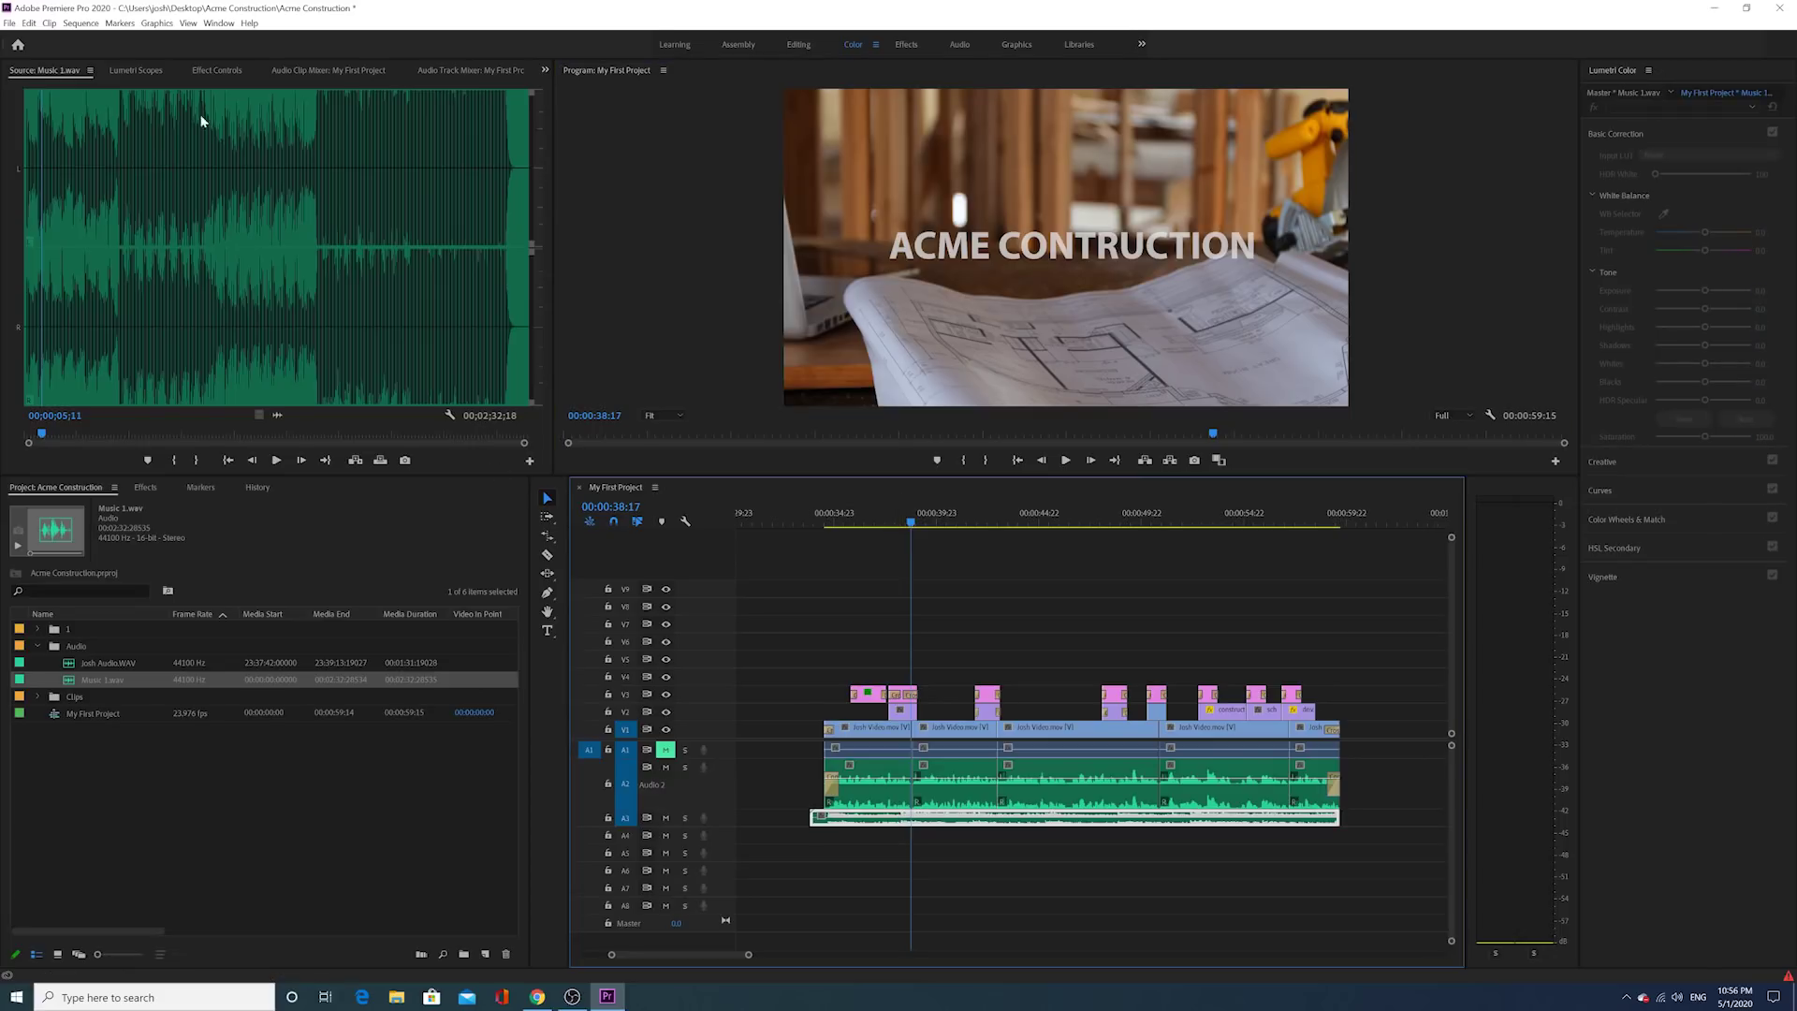
left_click(216, 70)
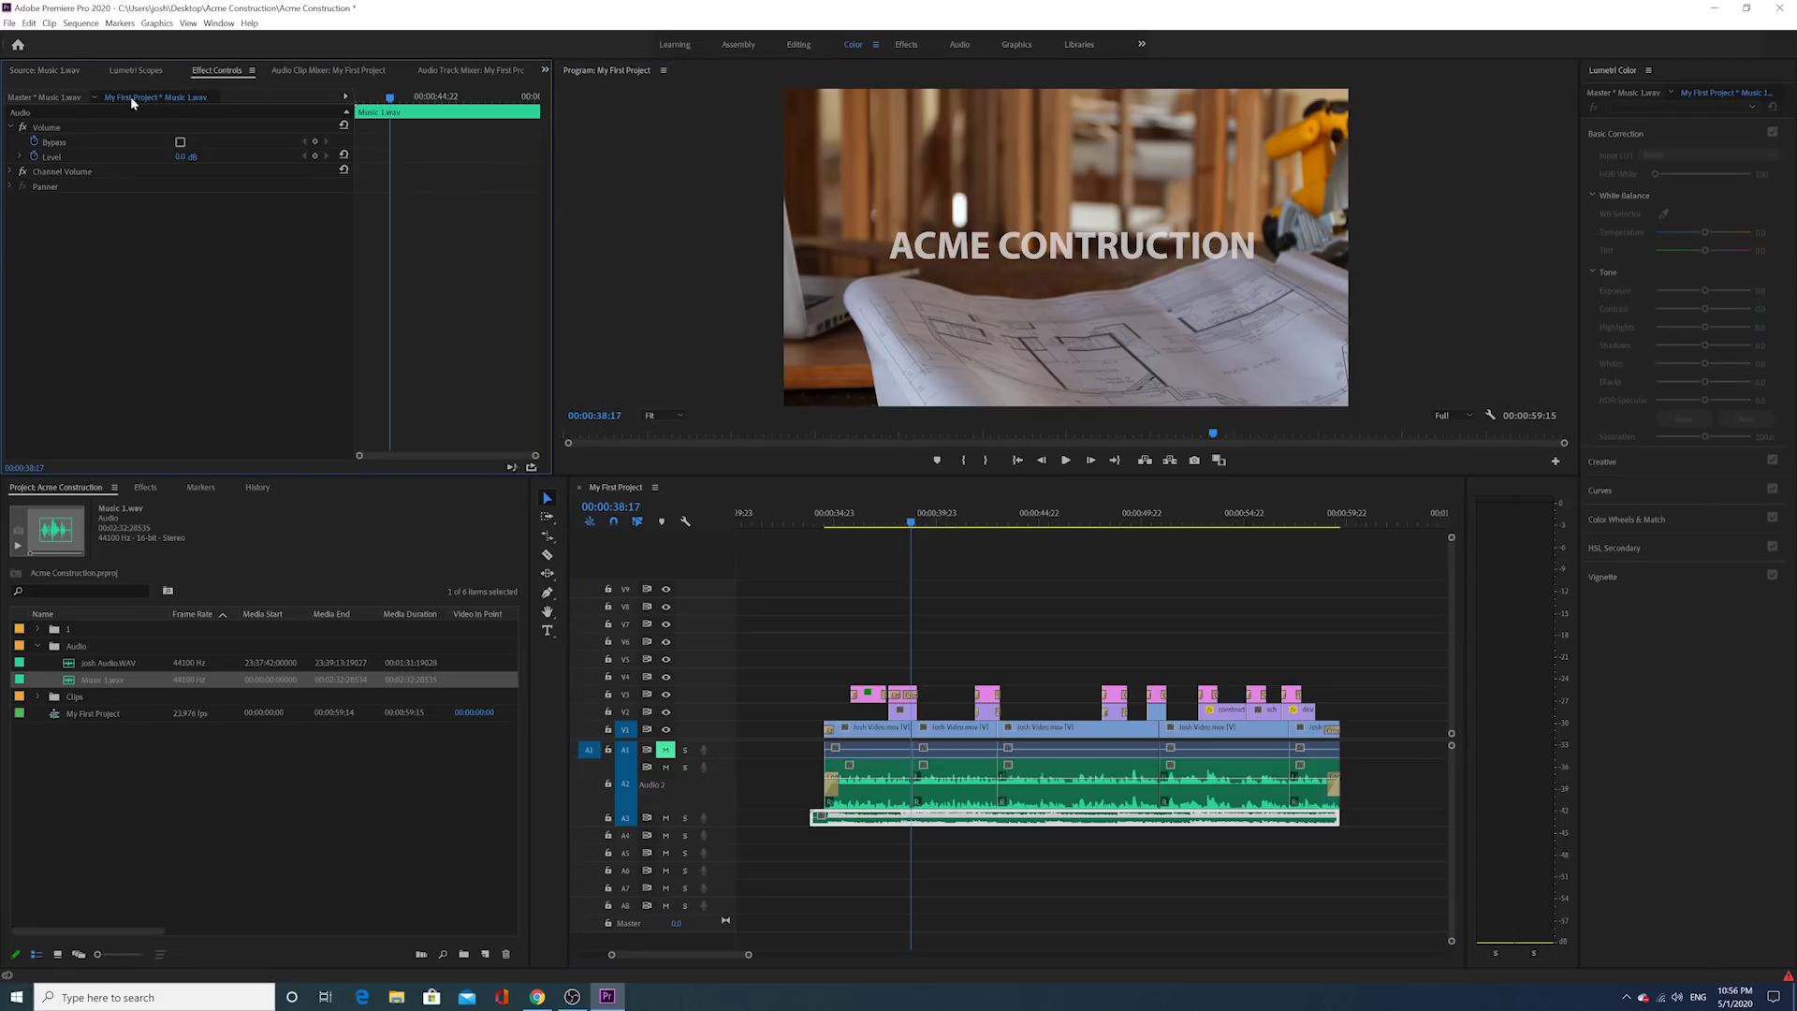
Step: Turn off the Level and Bypass keyframing and set the music Level to -20 dB
left_click(34, 157)
left_click(35, 142)
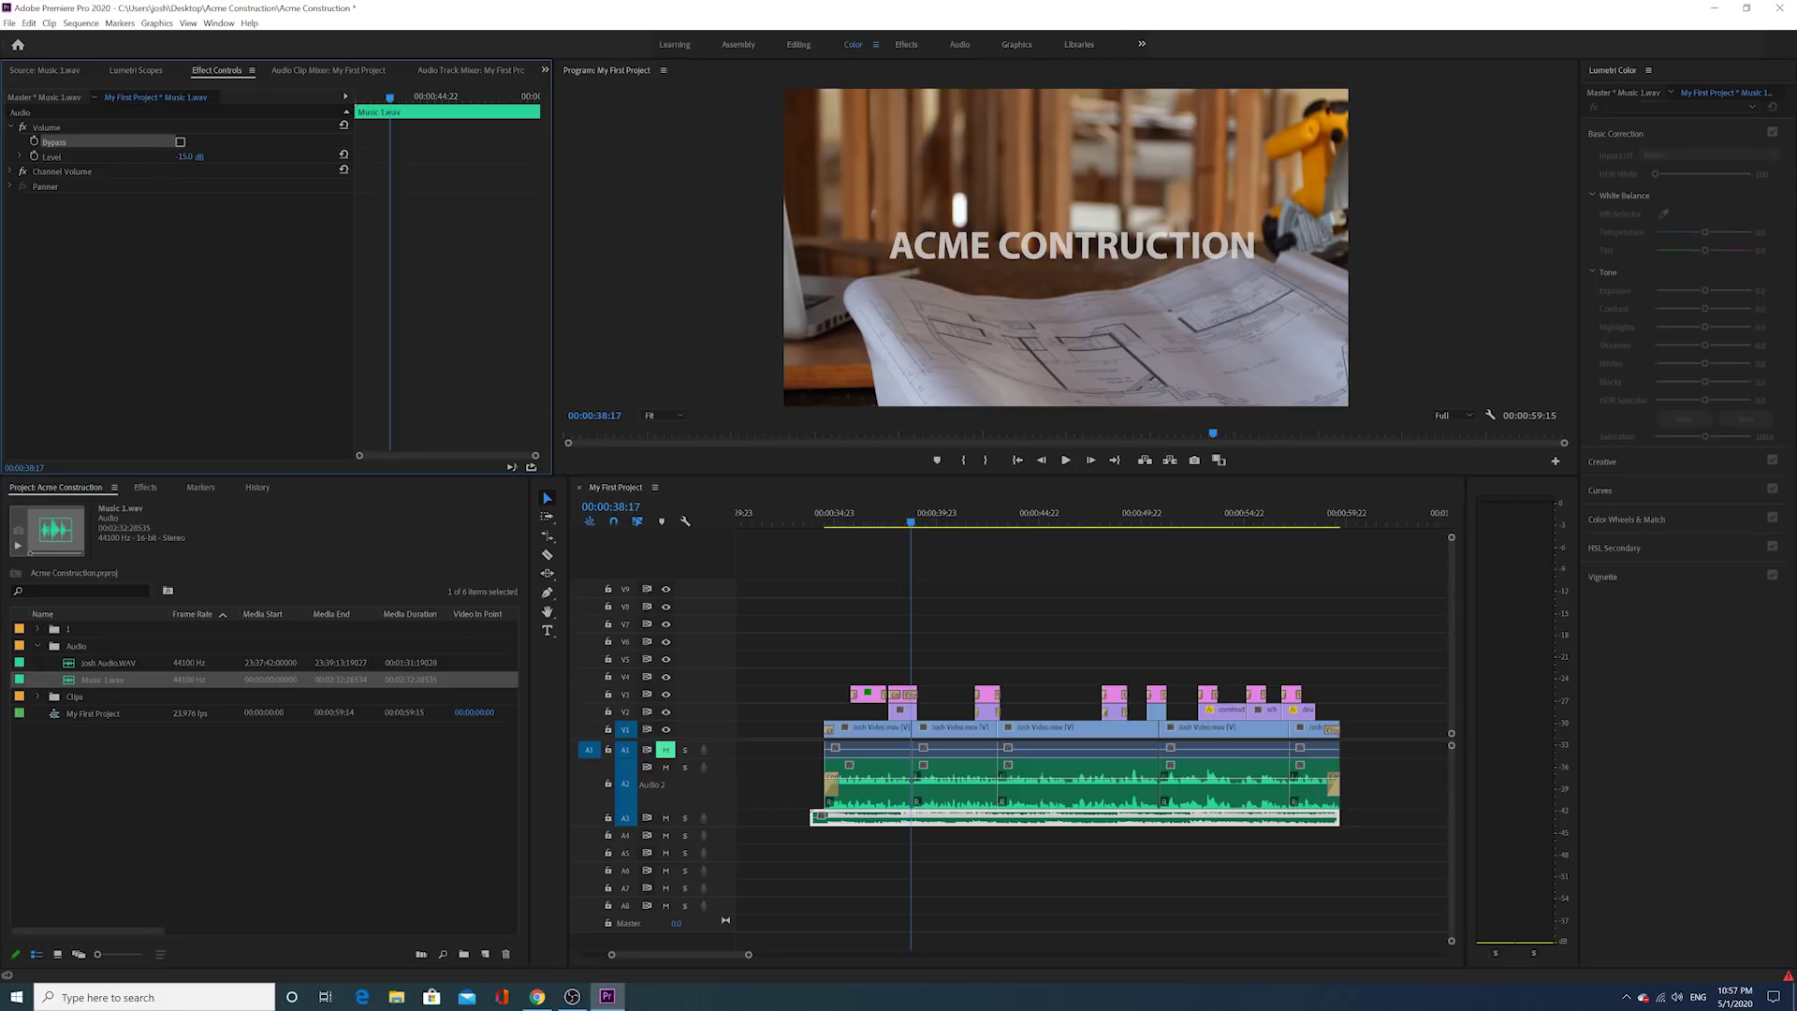
left_click(192, 156)
key("Return")
Step: Preview the mix from 00:00:34:12, then select the first dialogue clip on A2 at 00:00:36:12
left_click(824, 516)
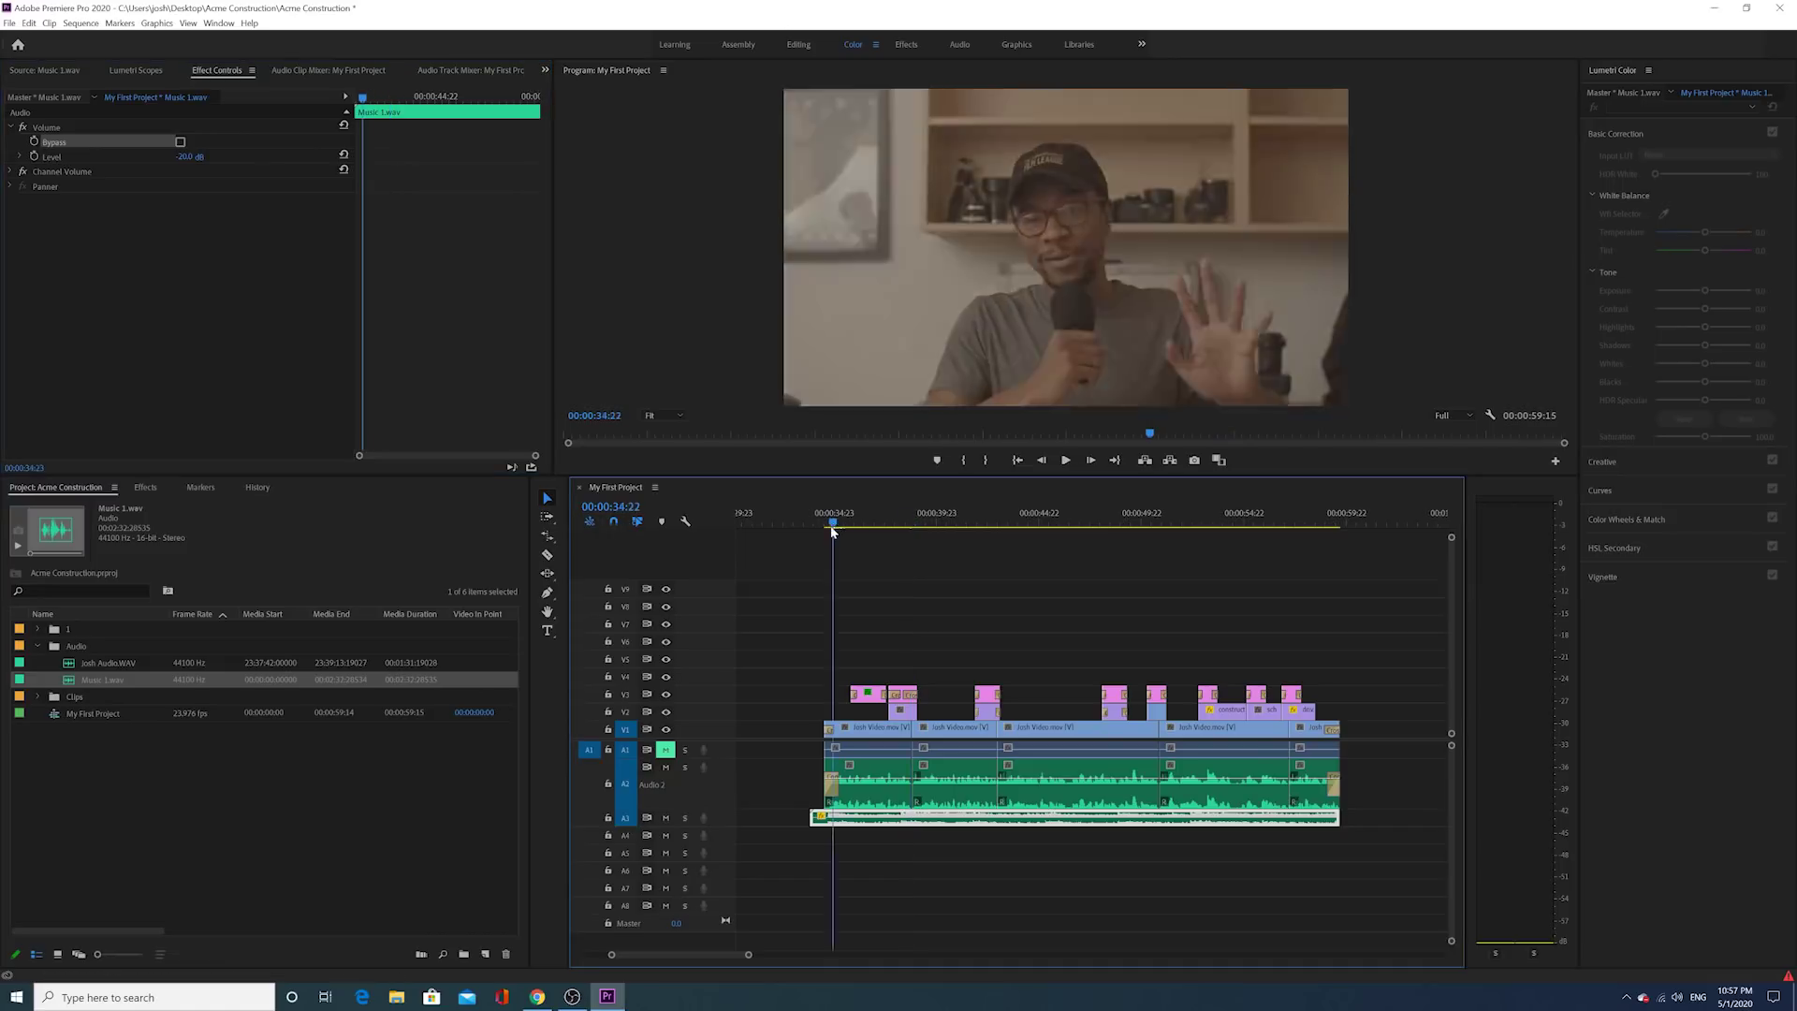
key("space")
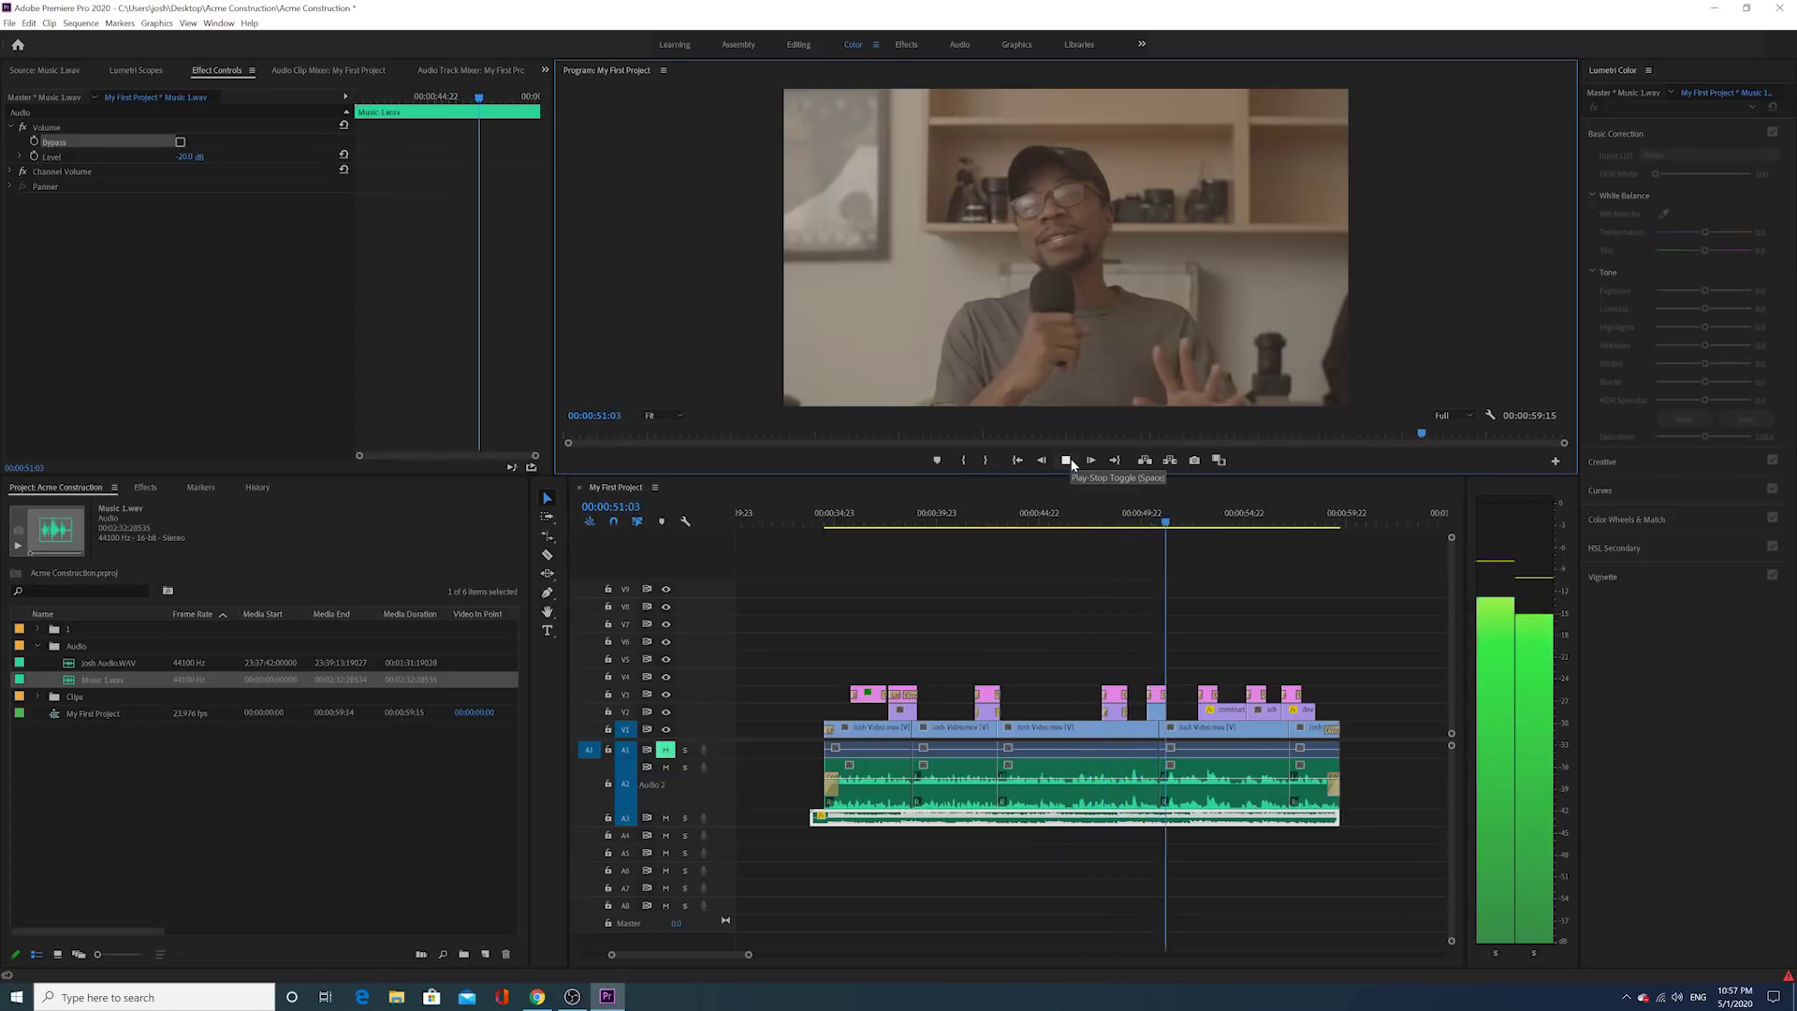
left_click(1067, 461)
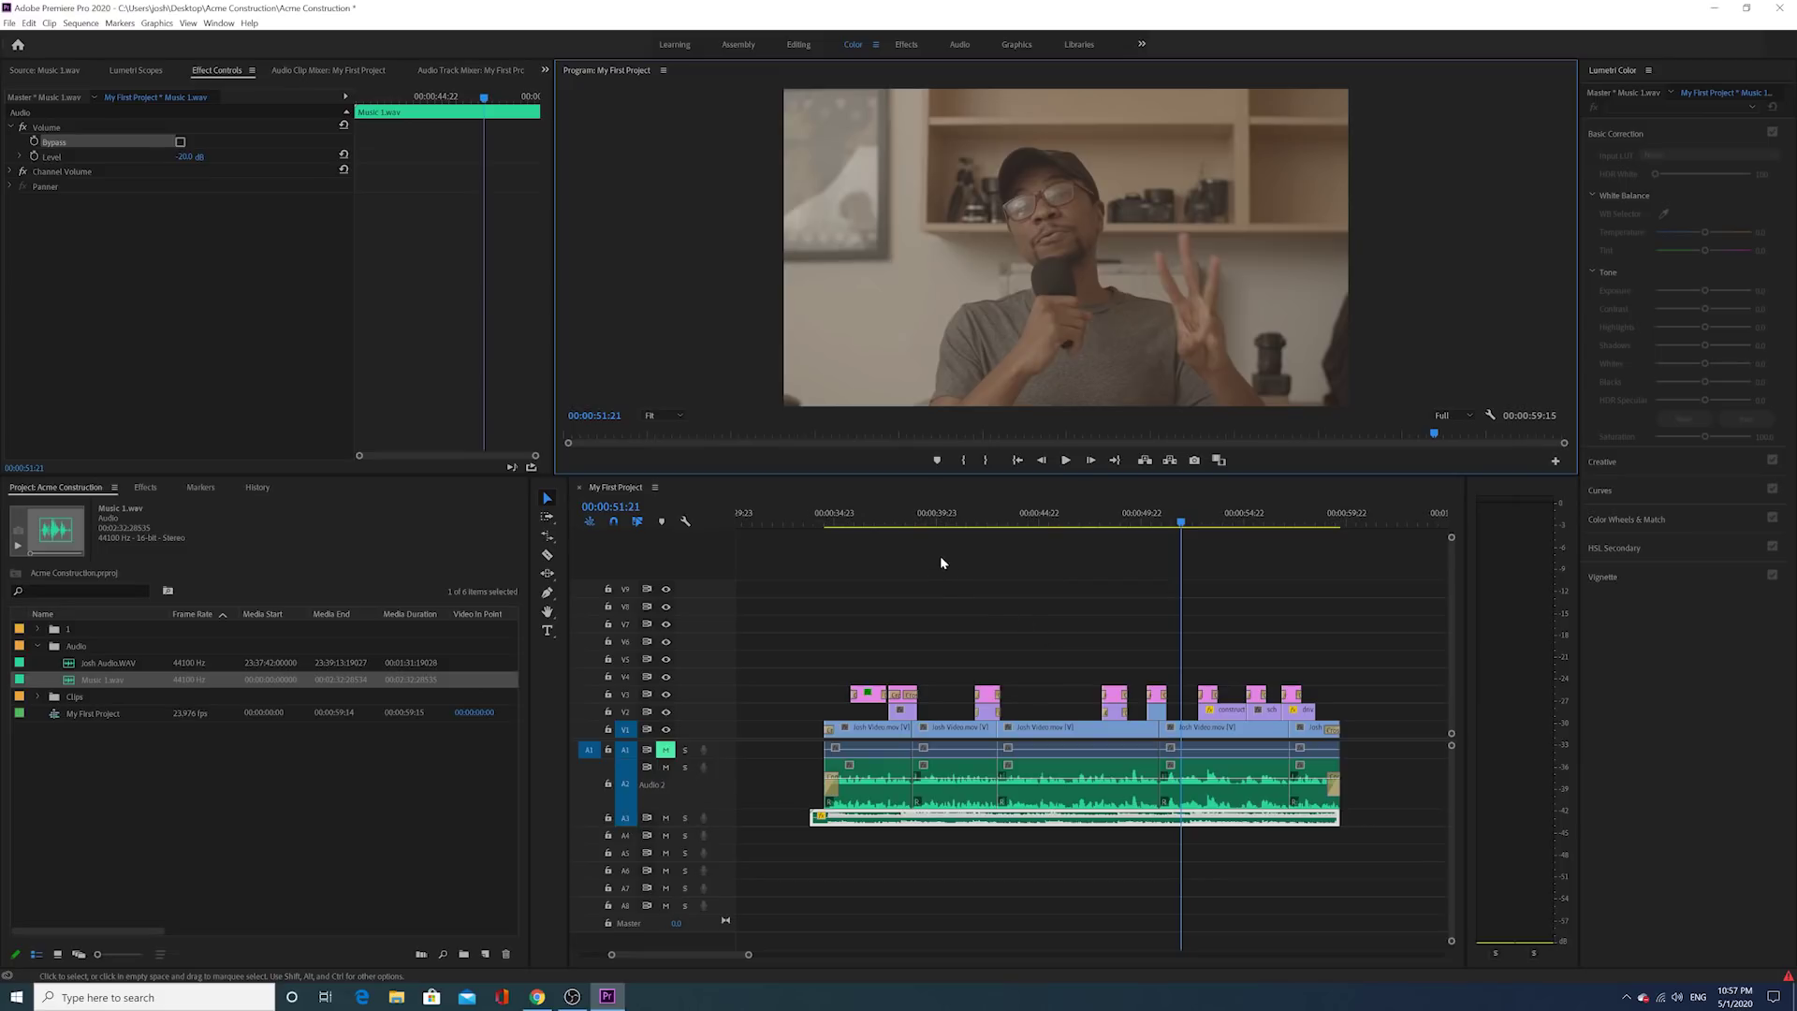
left_click(866, 518)
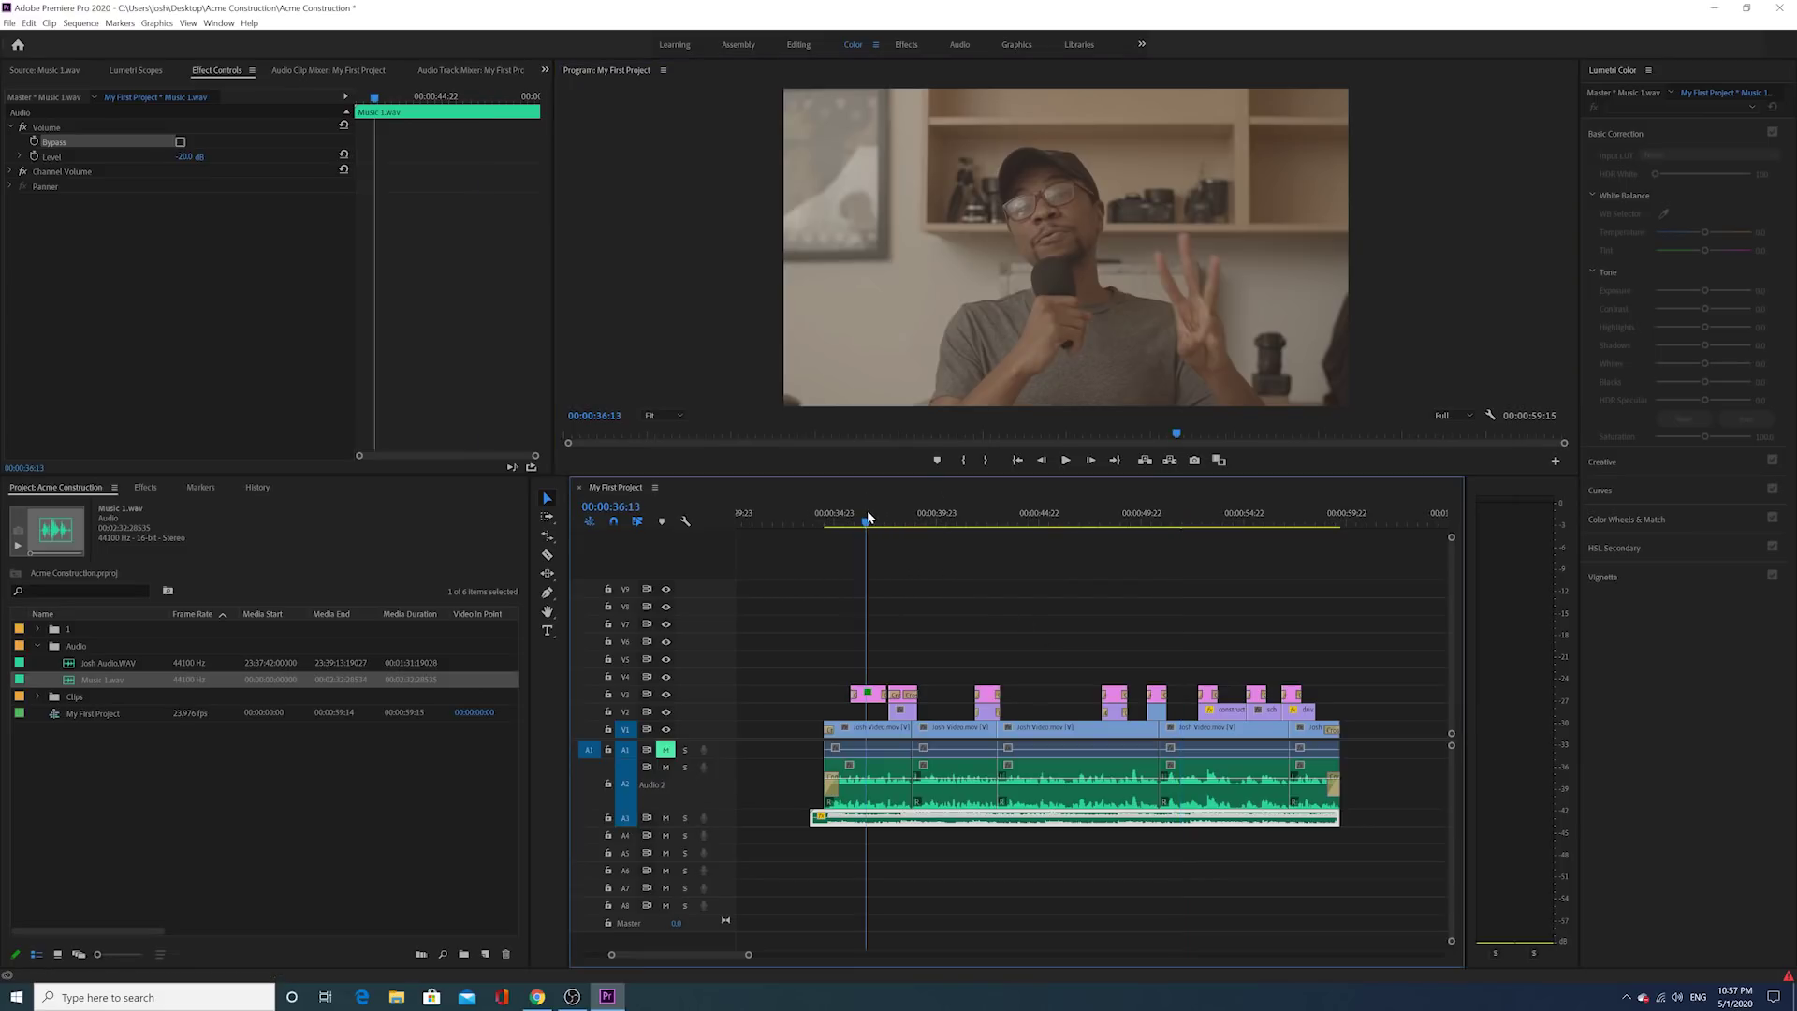
left_click(856, 773)
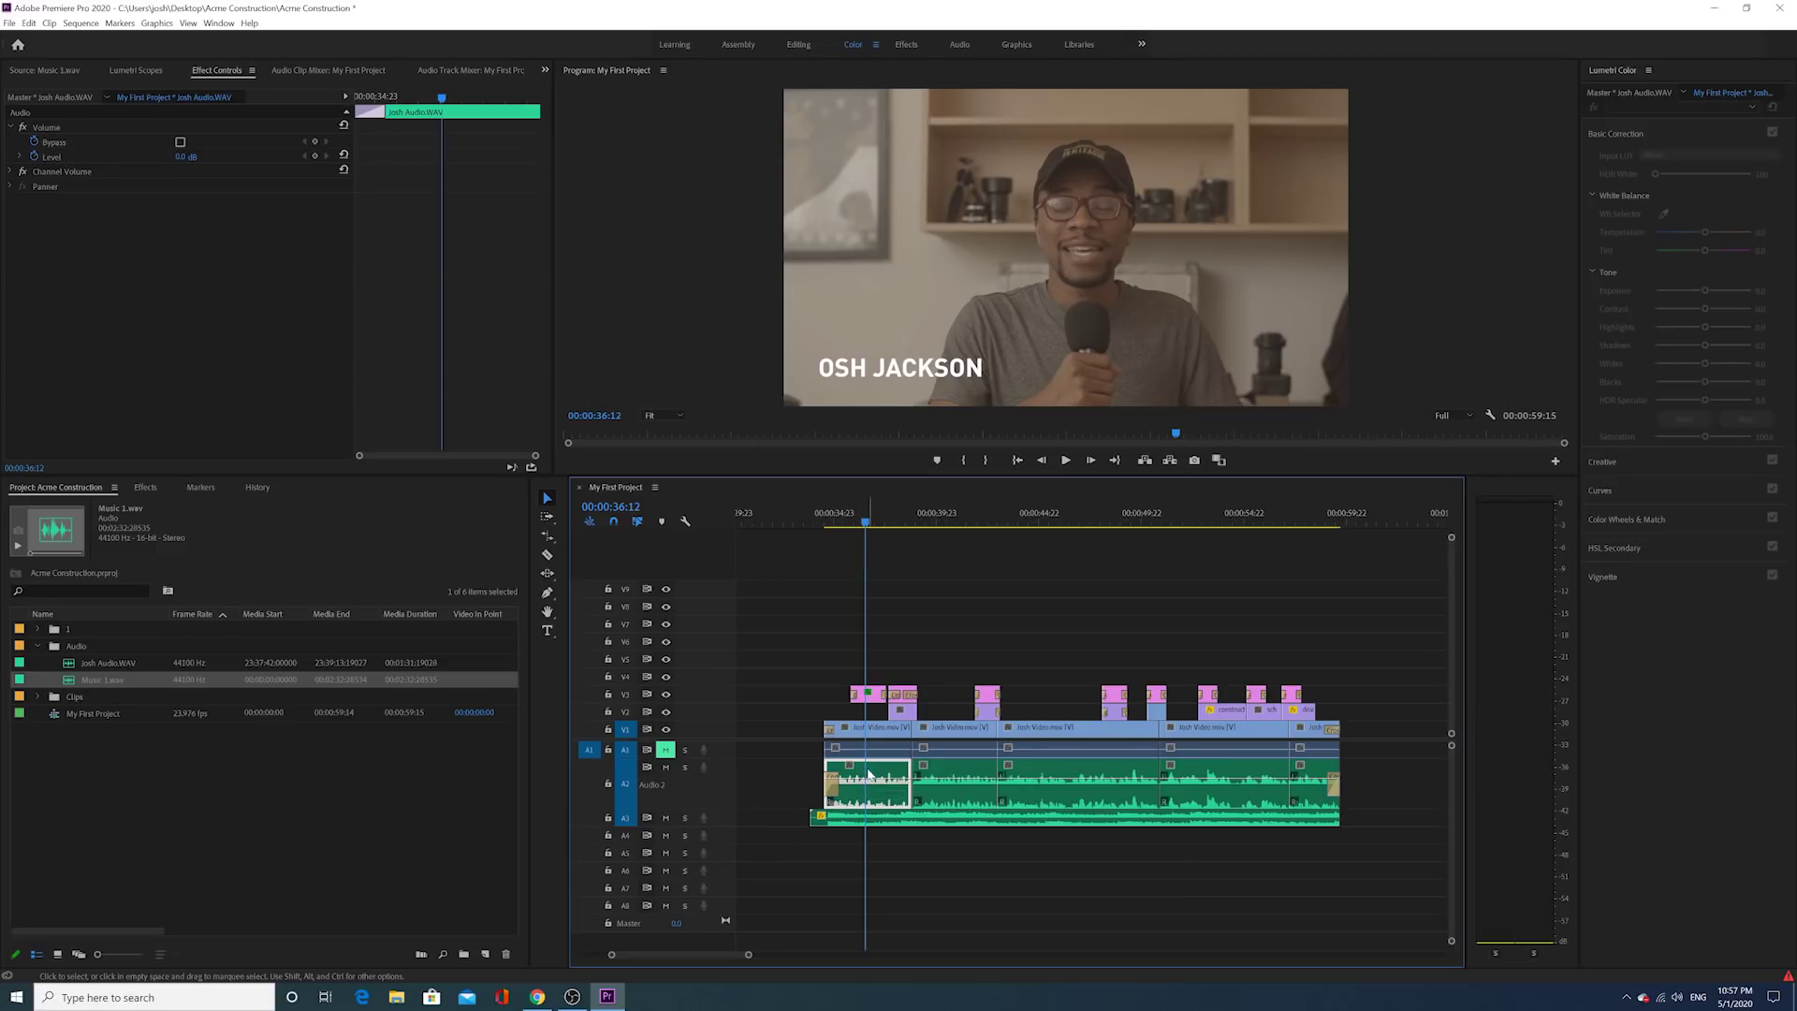
Step: Turn off Level keyframing on the first dialogue clip, set it to 5 dB and preview
left_click(35, 156)
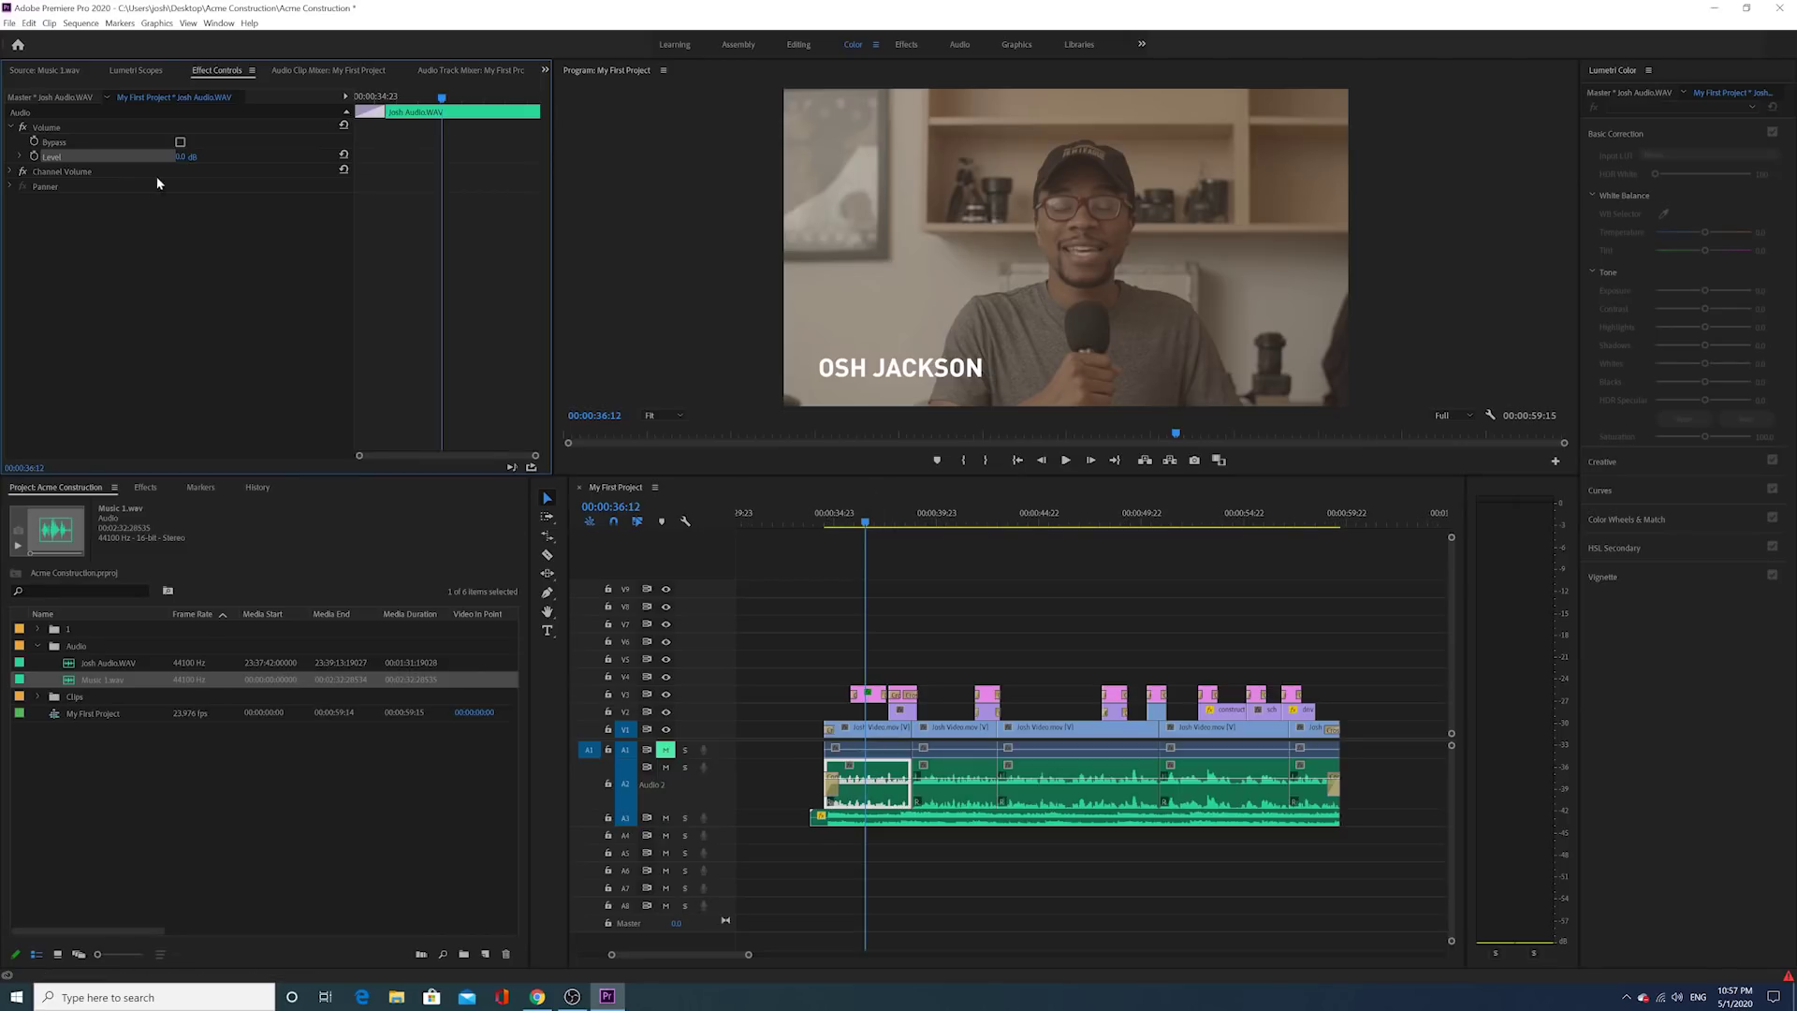
left_click(180, 159)
type("5")
key("Return")
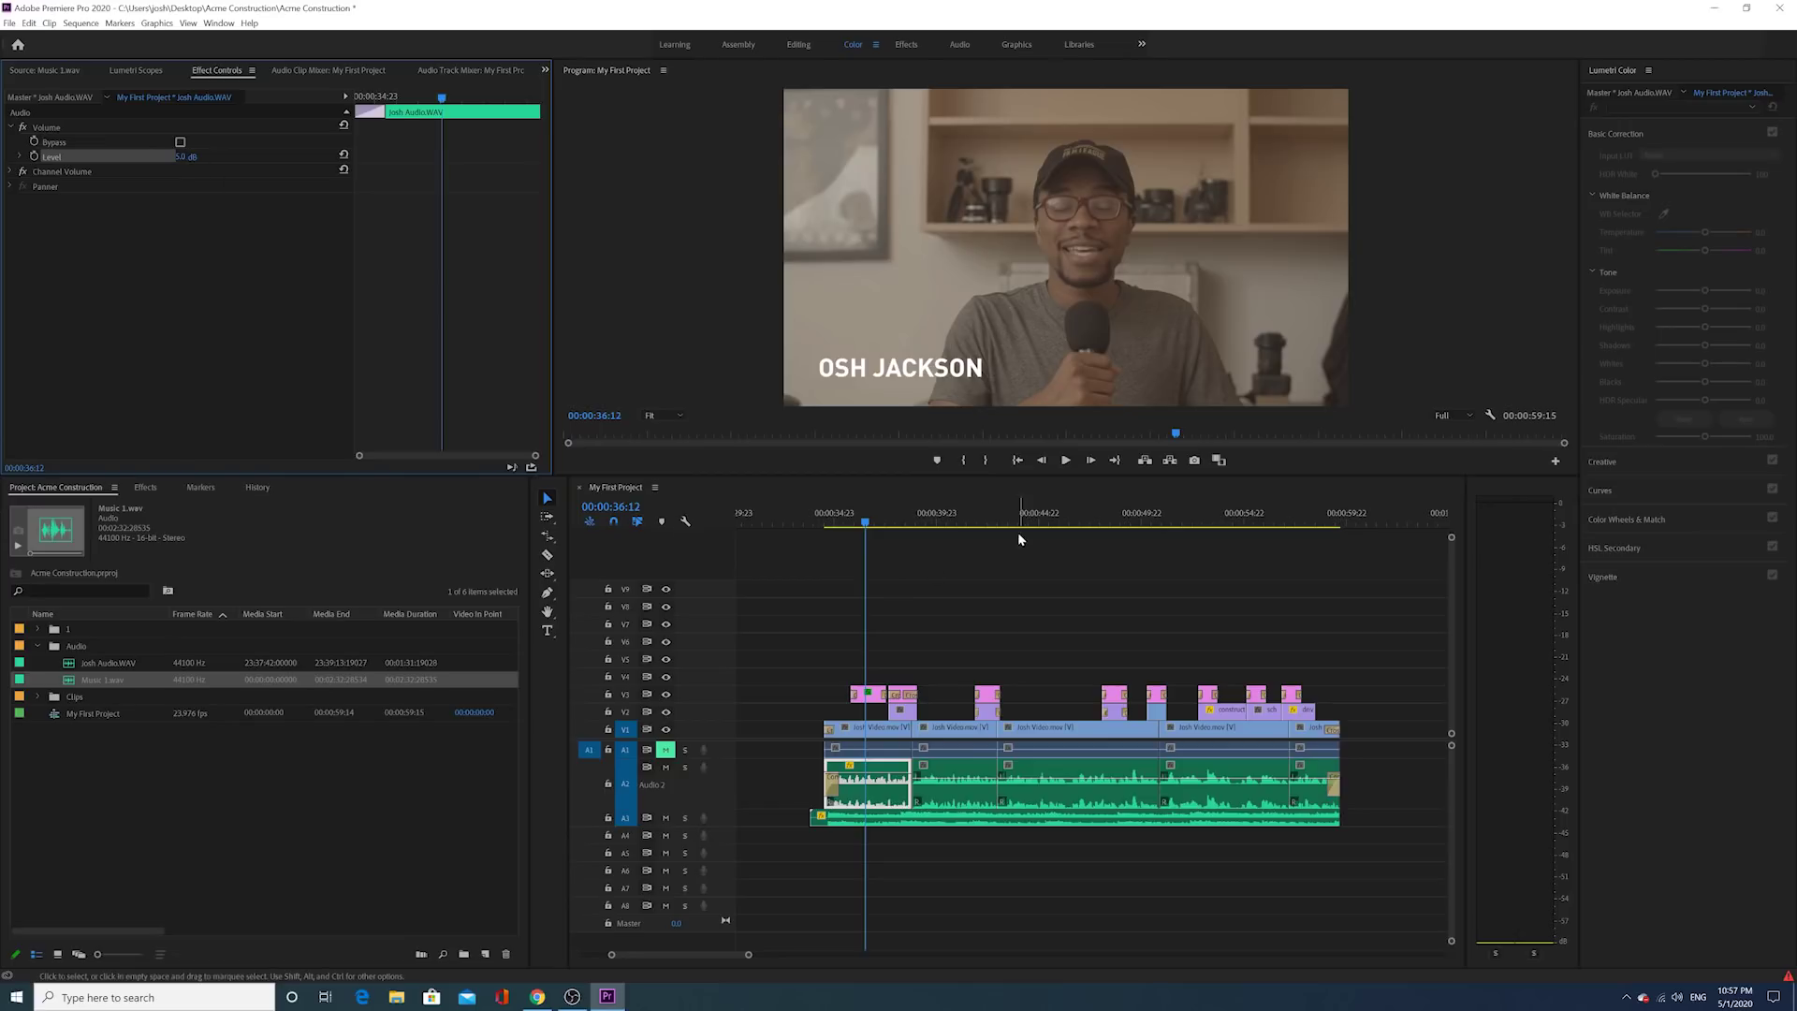
left_click(1063, 460)
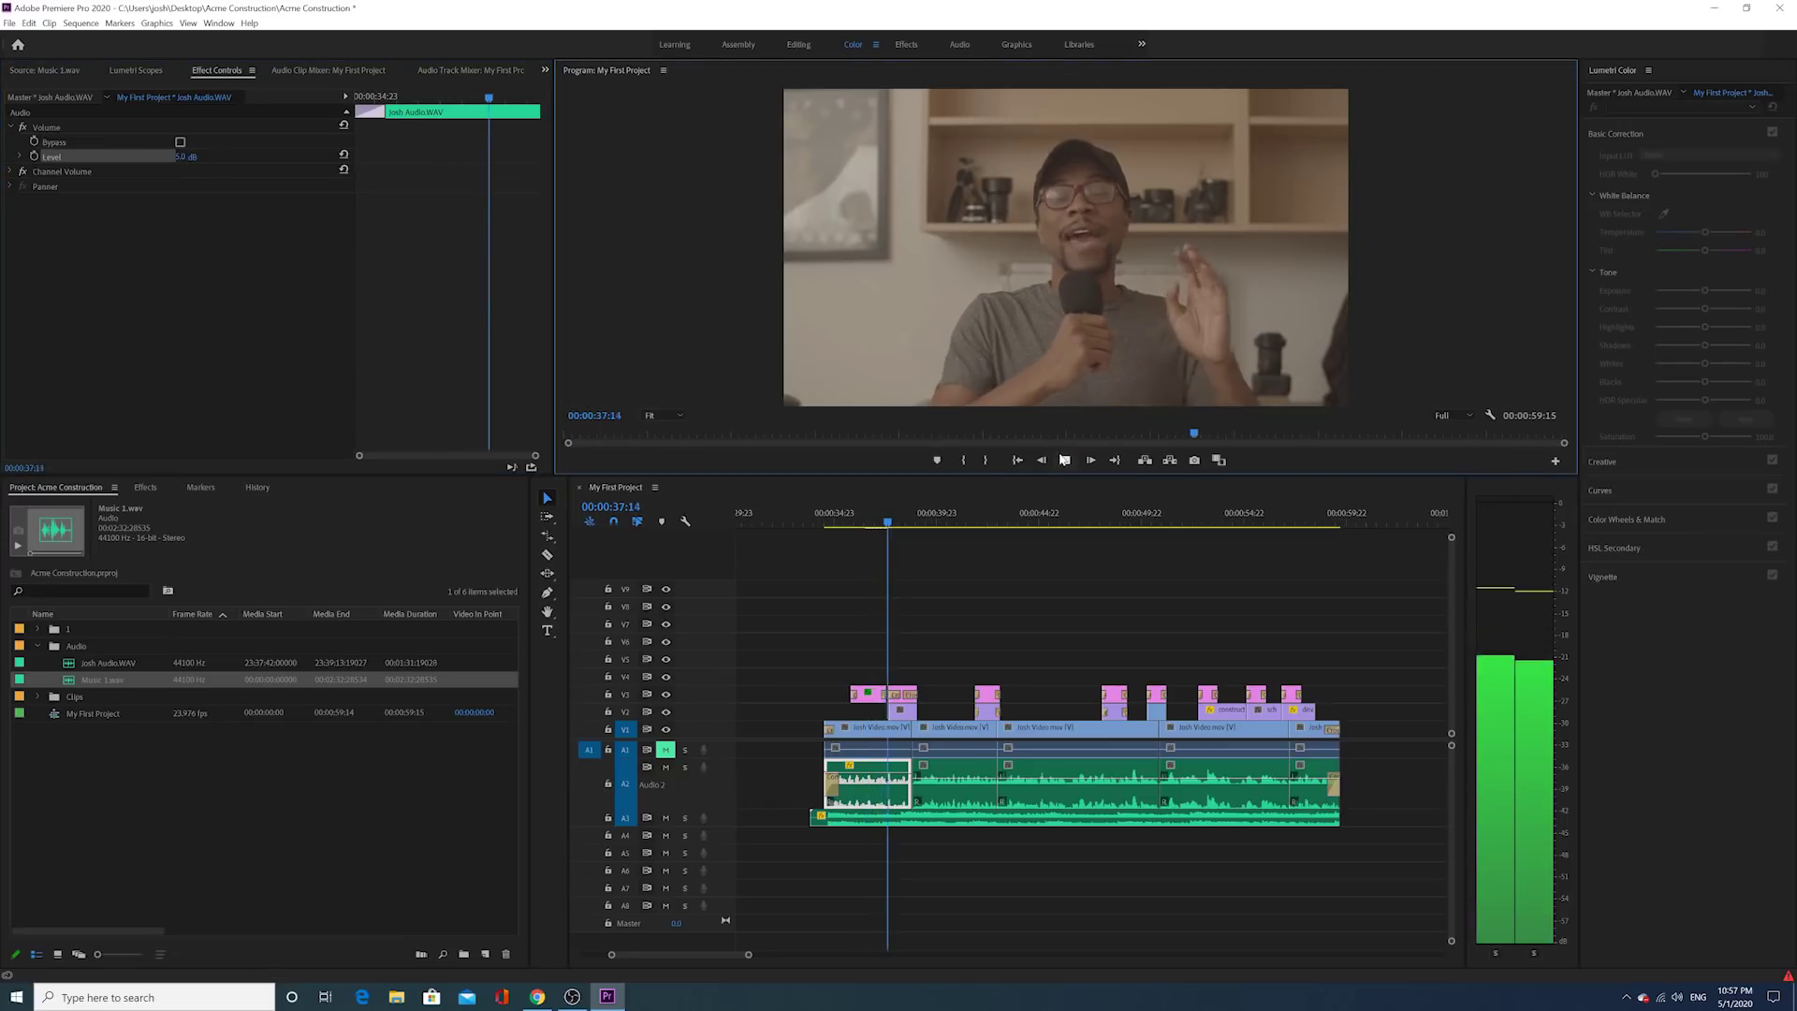
left_click(1063, 460)
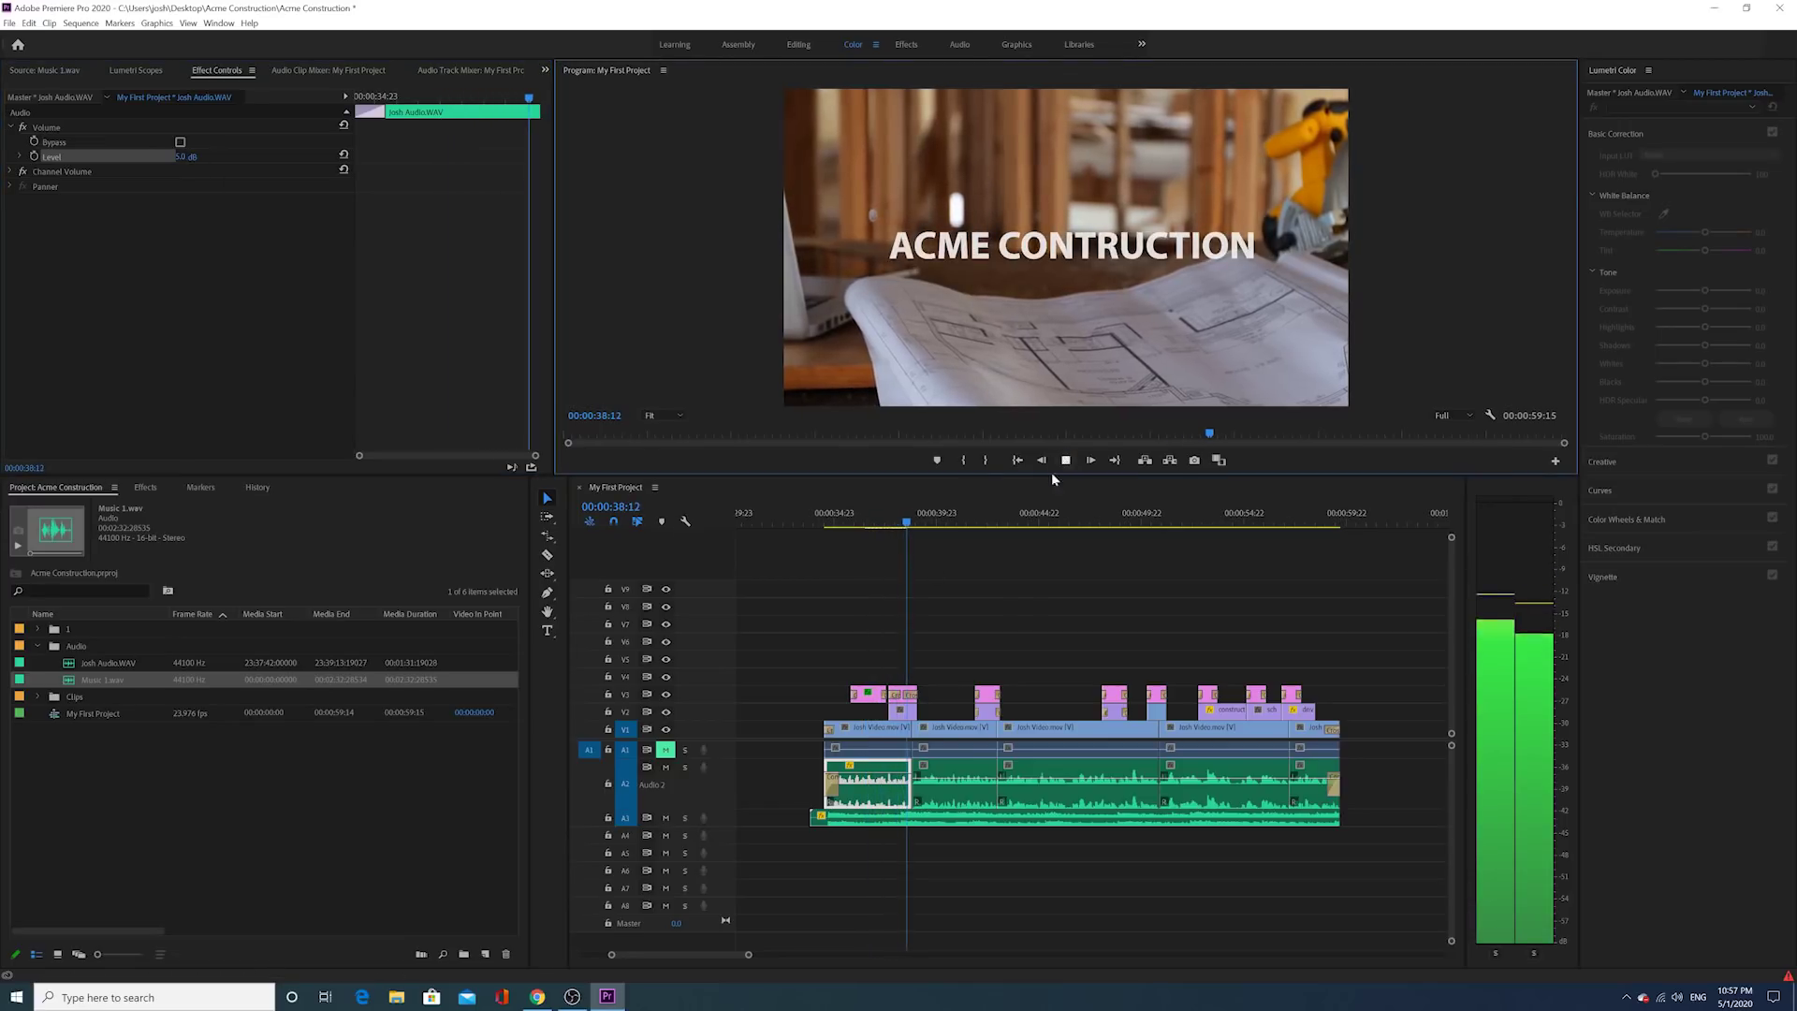
Step: Raise the first dialogue clip's Level to 10 dB and preview it
left_click(194, 155)
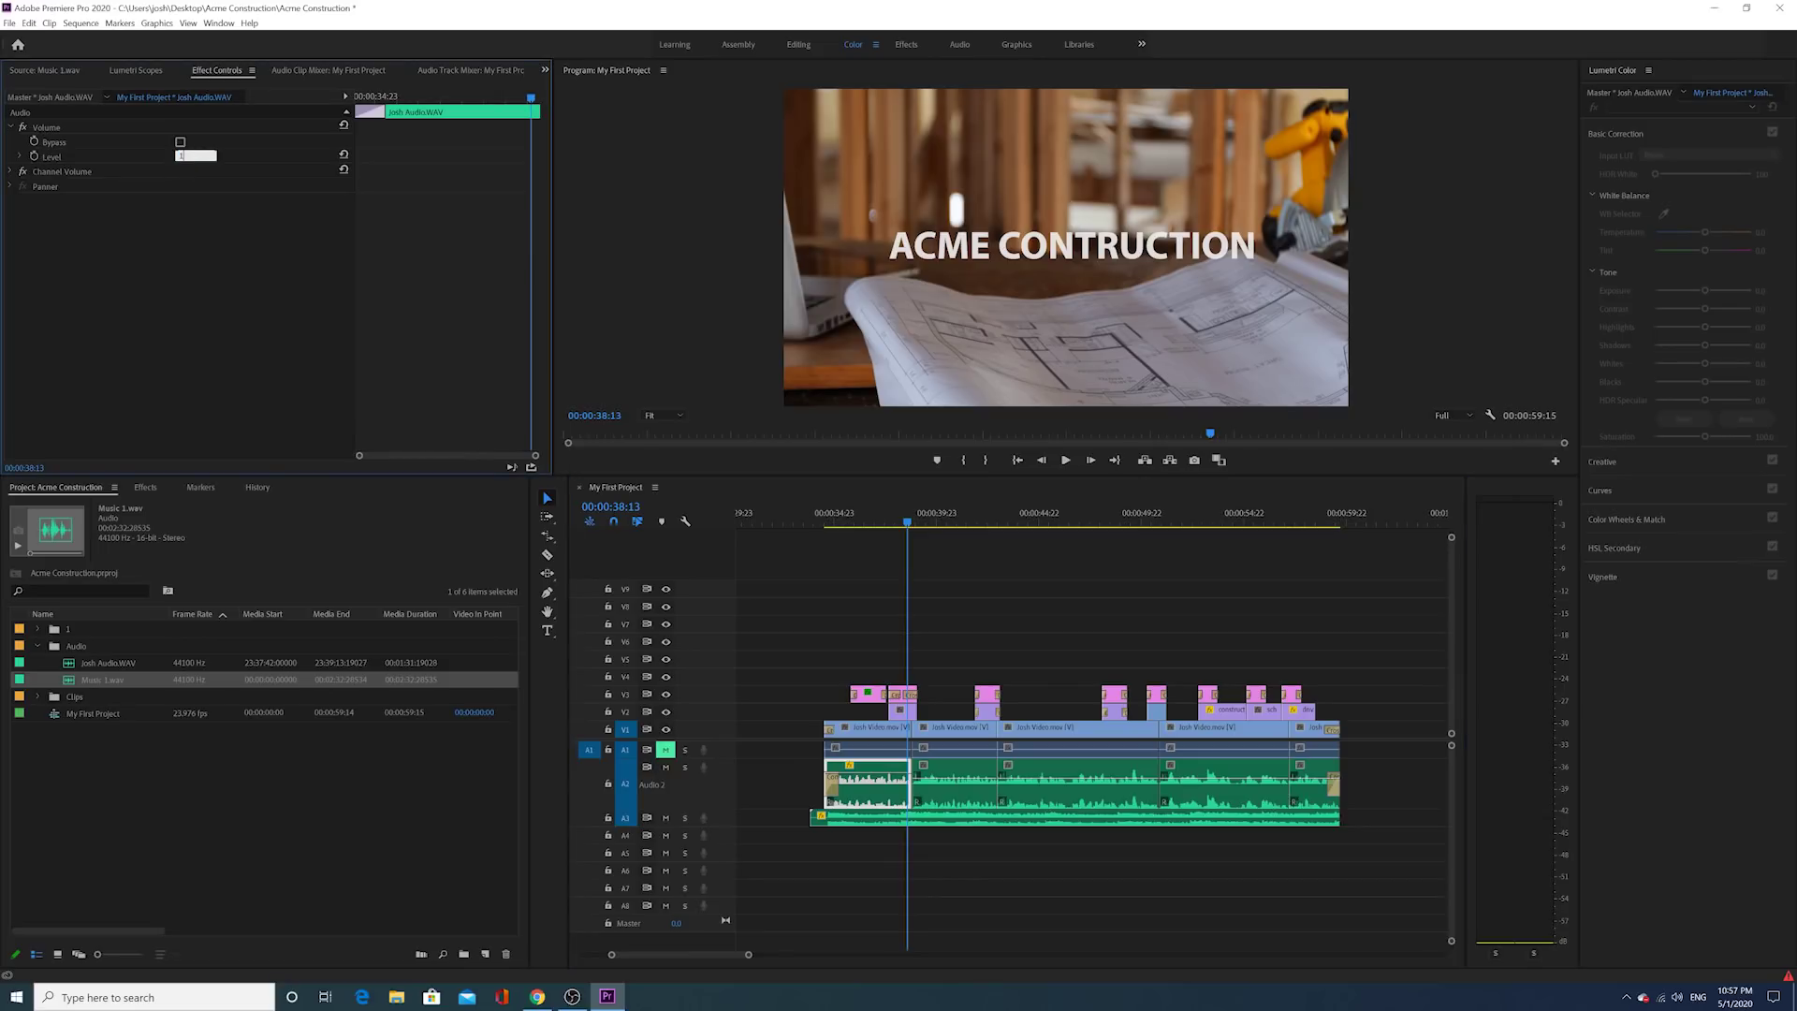
type("10")
key("Return")
left_click(845, 514)
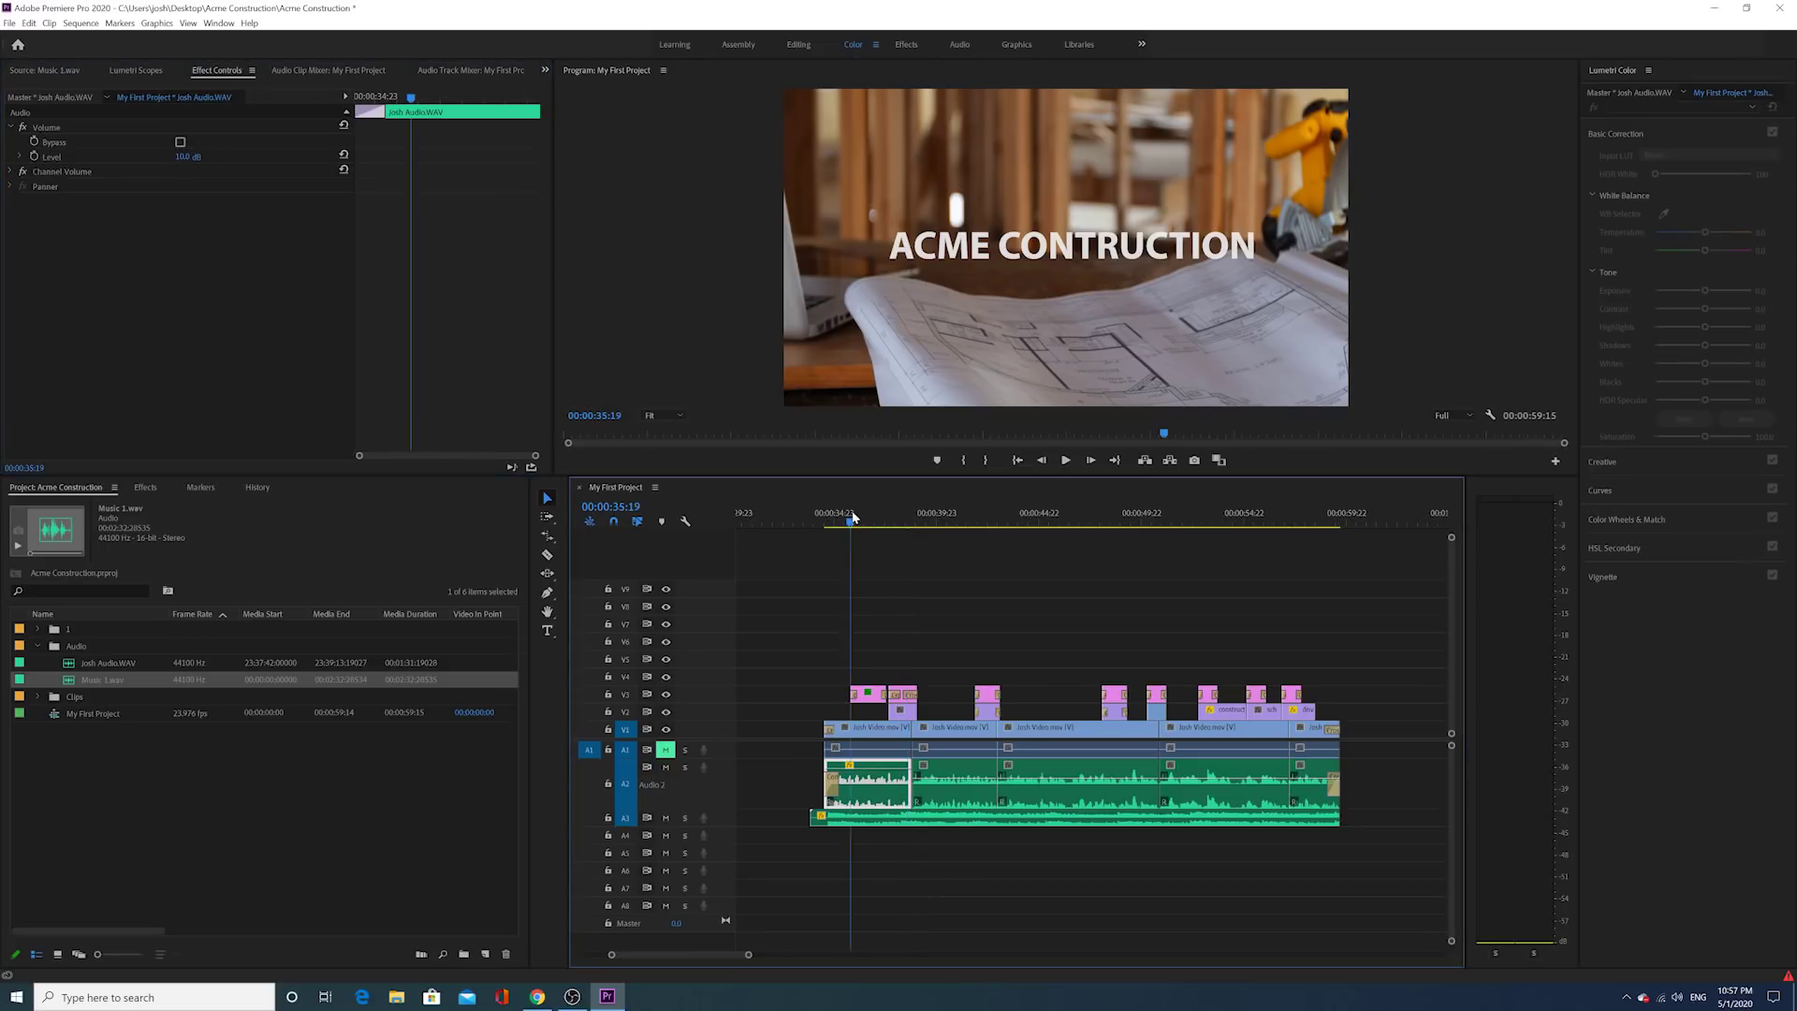
left_click(1063, 459)
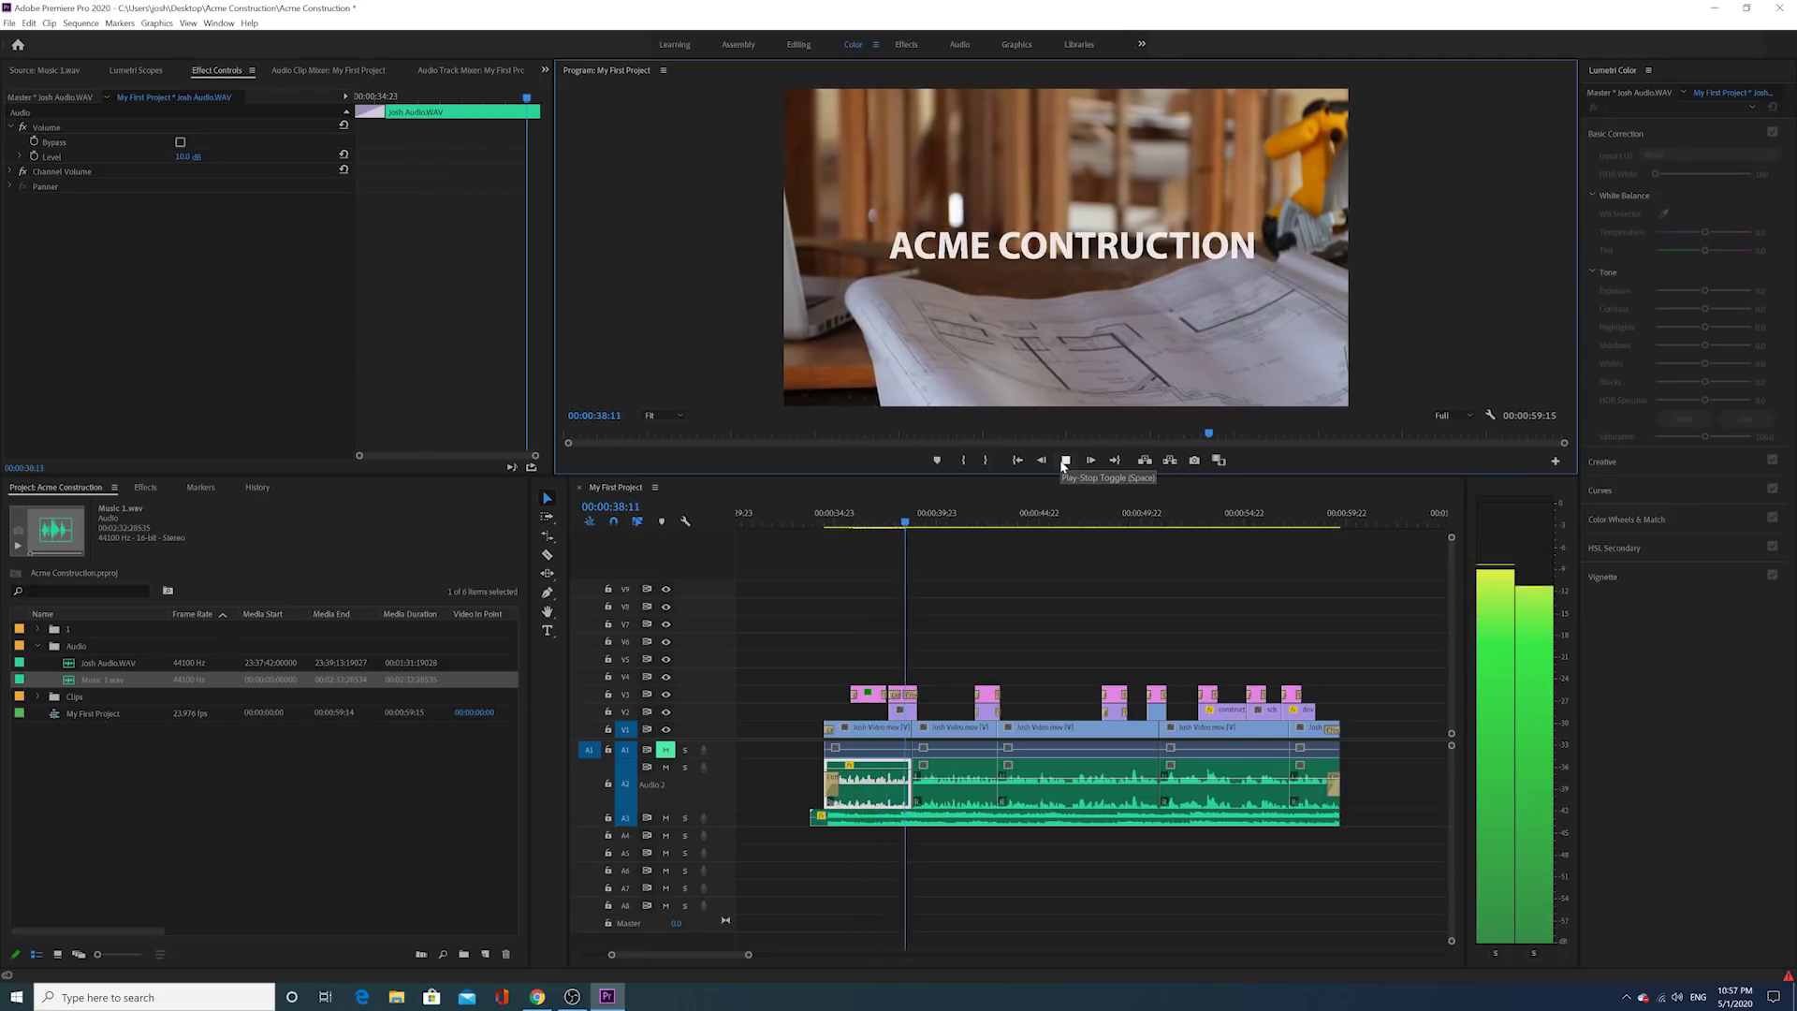
left_click(1065, 460)
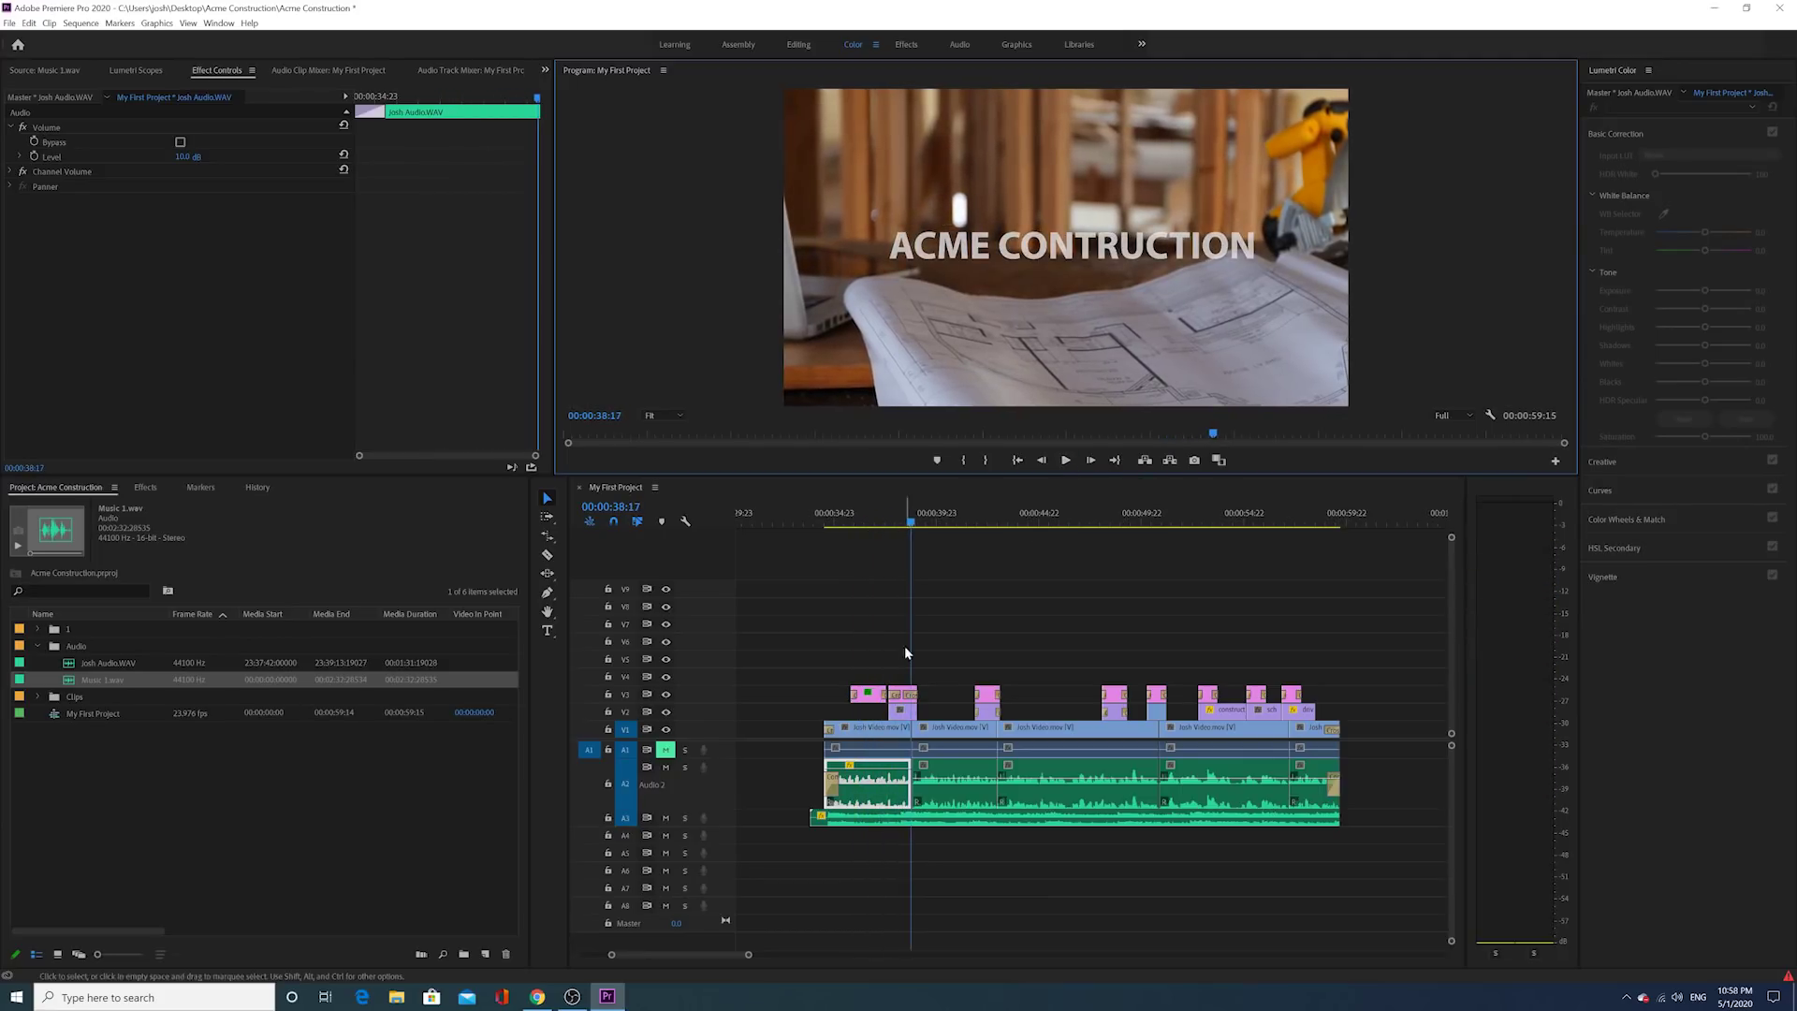
Step: Set the second dialogue clip on A2 to 10 dB with Level keyframing turned off
left_click(936, 748)
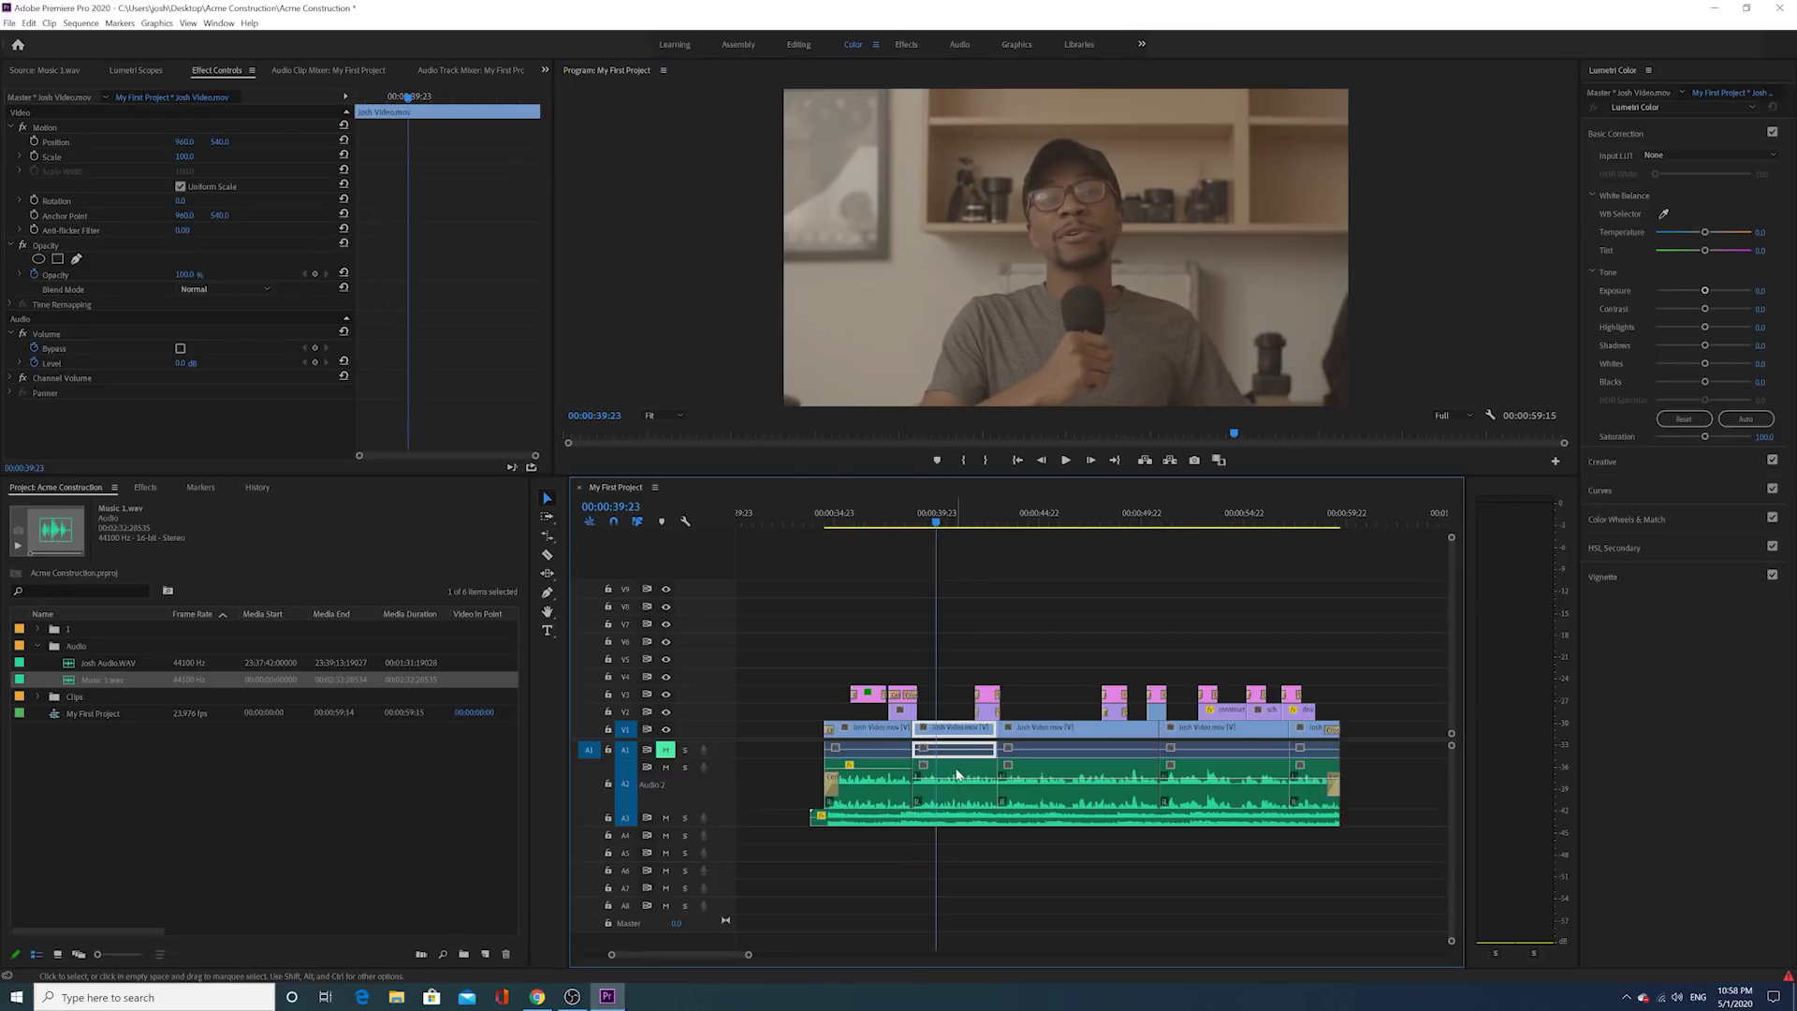
left_click(957, 775)
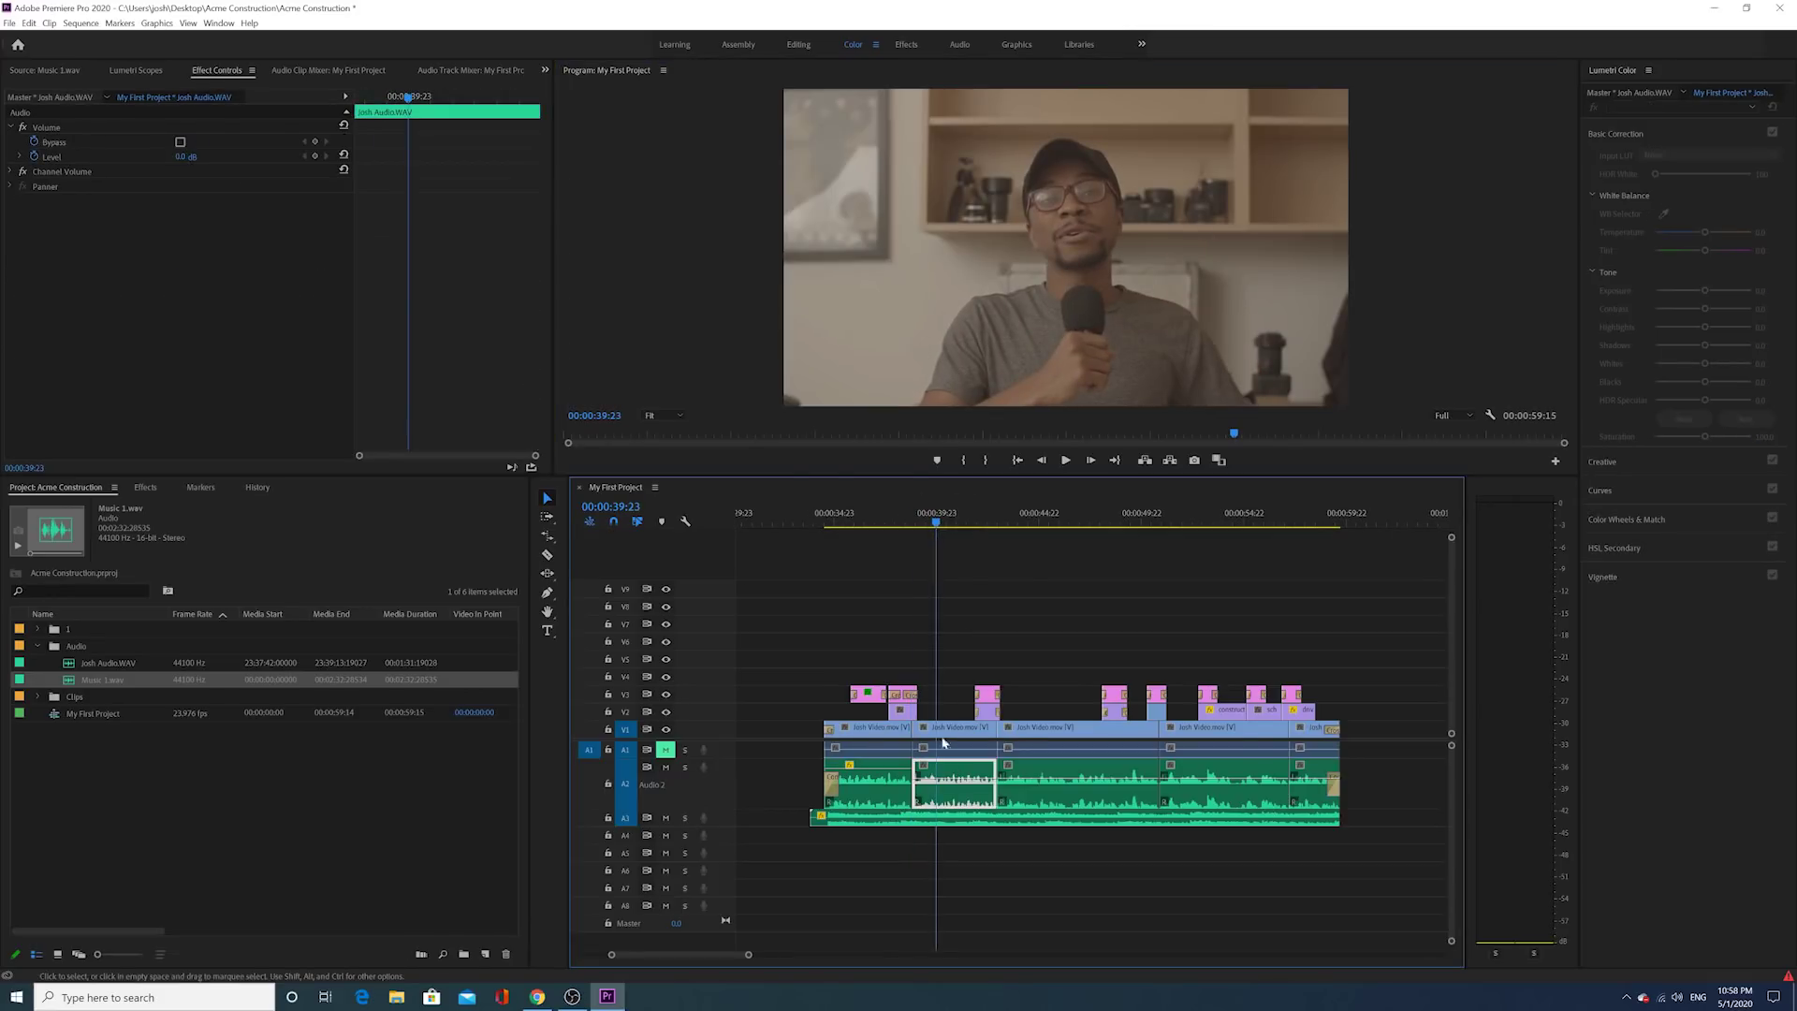
left_click(32, 157)
left_click(179, 157)
type("10")
key("Return")
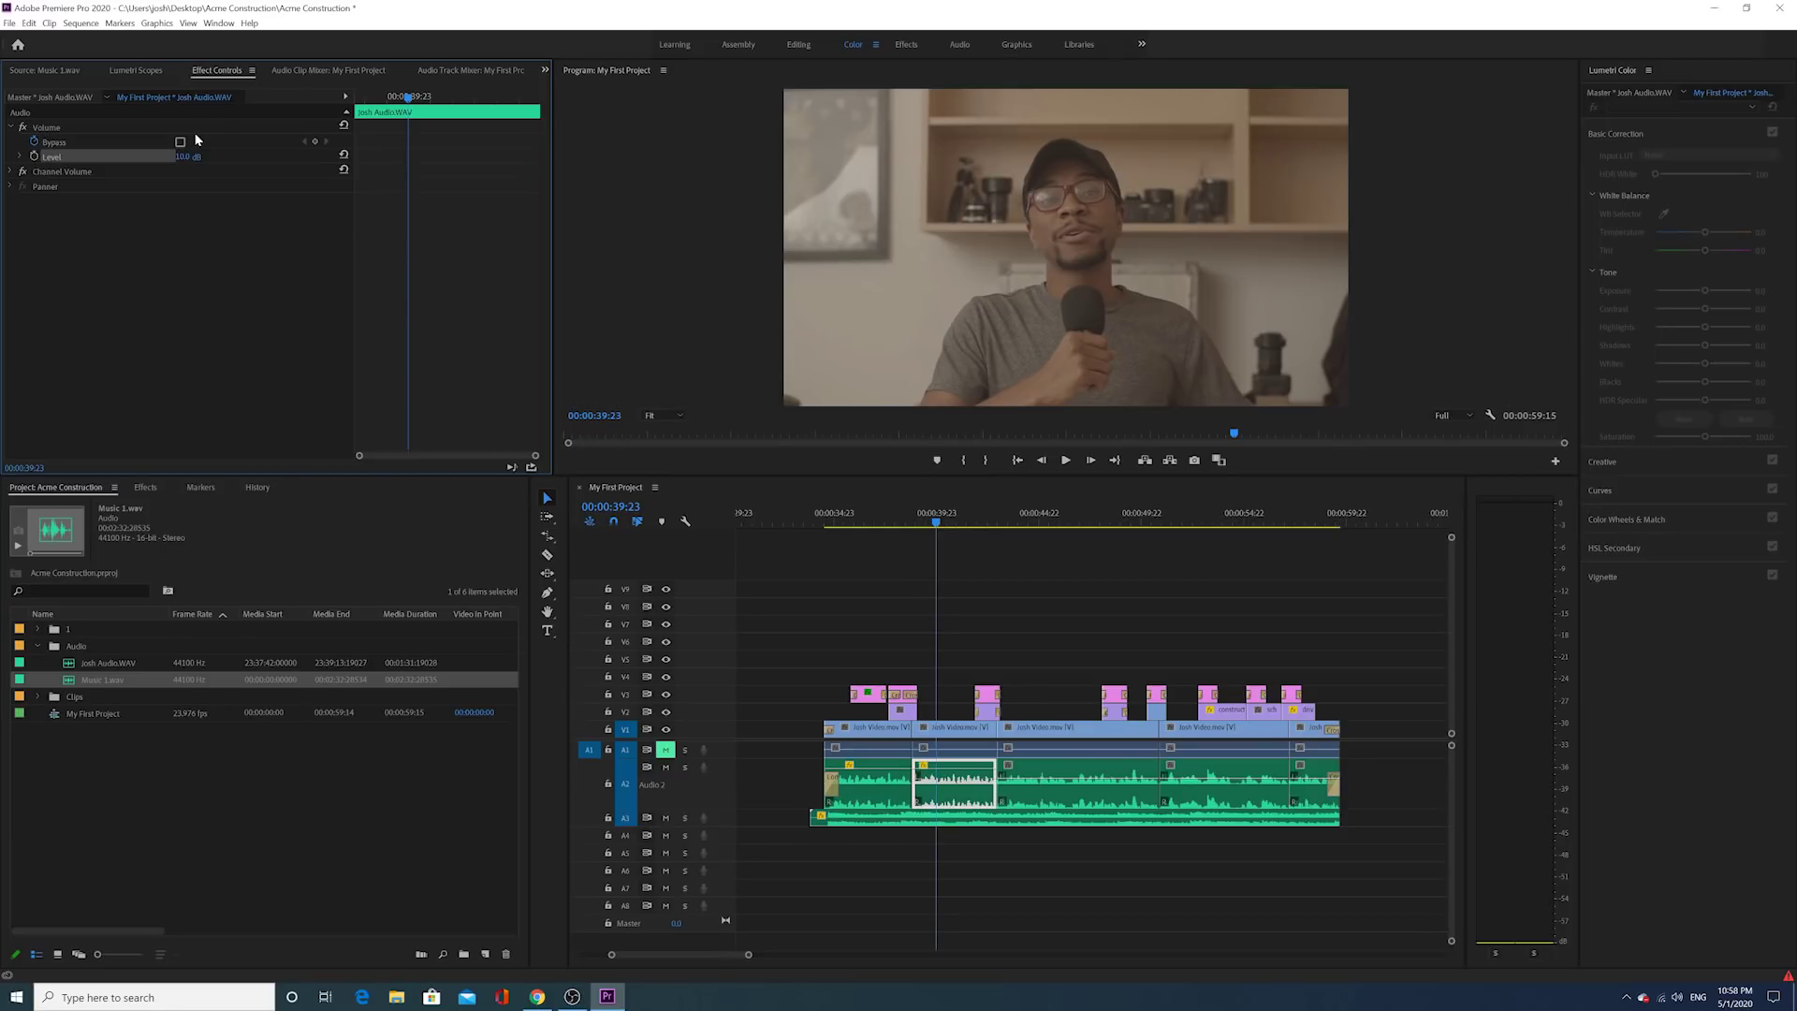
Step: Expand track A2 and drag the remaining dialogue clips' volume lines up to about 11.7 dB
left_click(980, 517)
left_click_drag(749, 953, 718, 970)
scroll(874, 860, "down", 4)
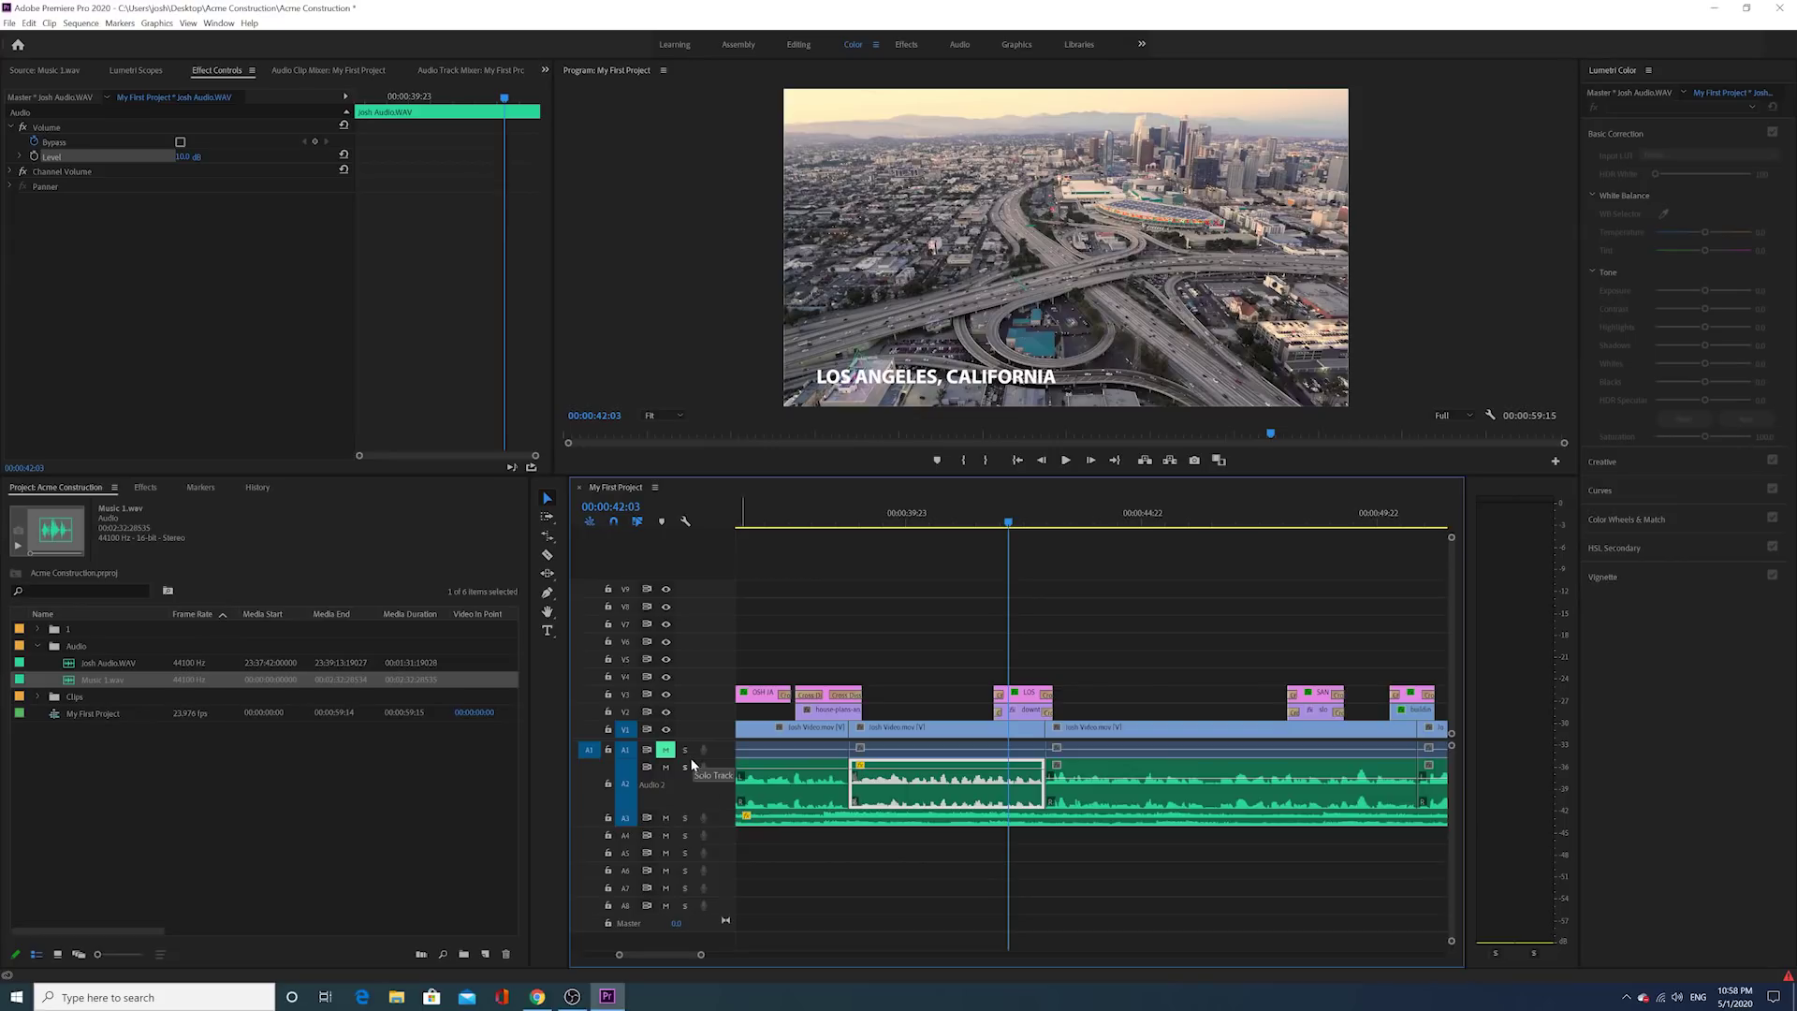
left_click_drag(681, 807, 681, 835)
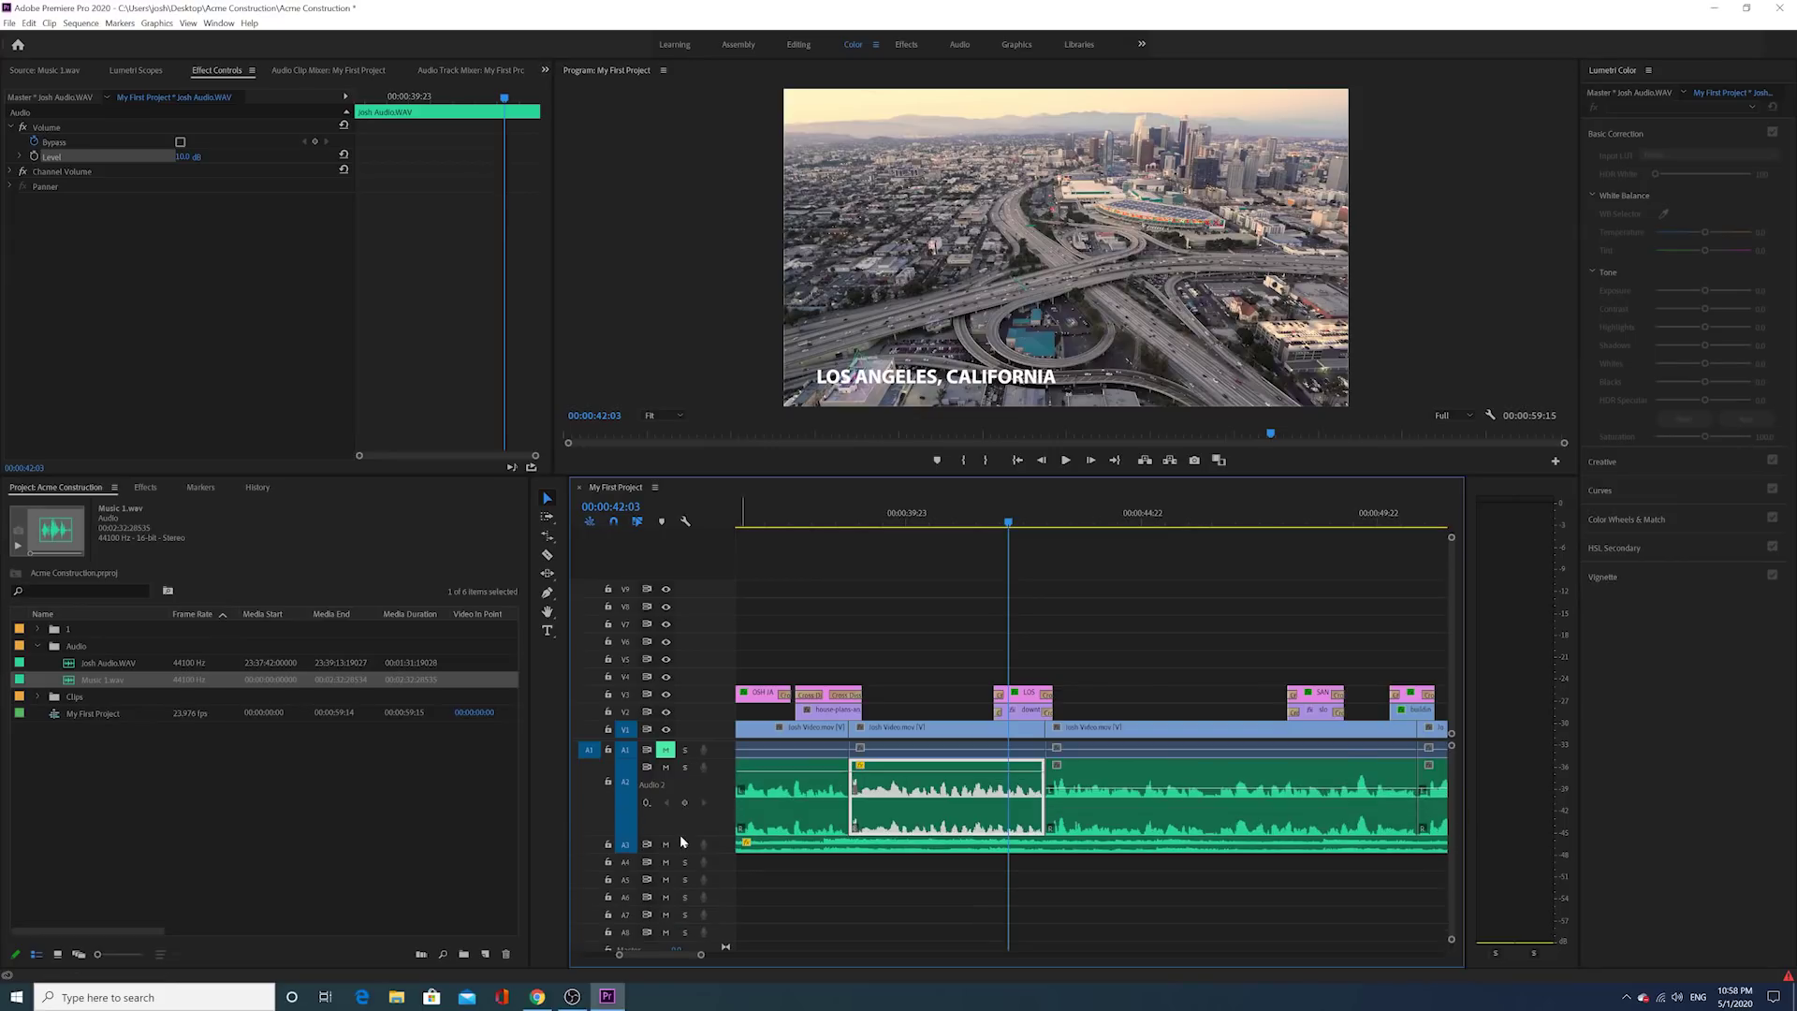
left_click_drag(1081, 788, 1080, 771)
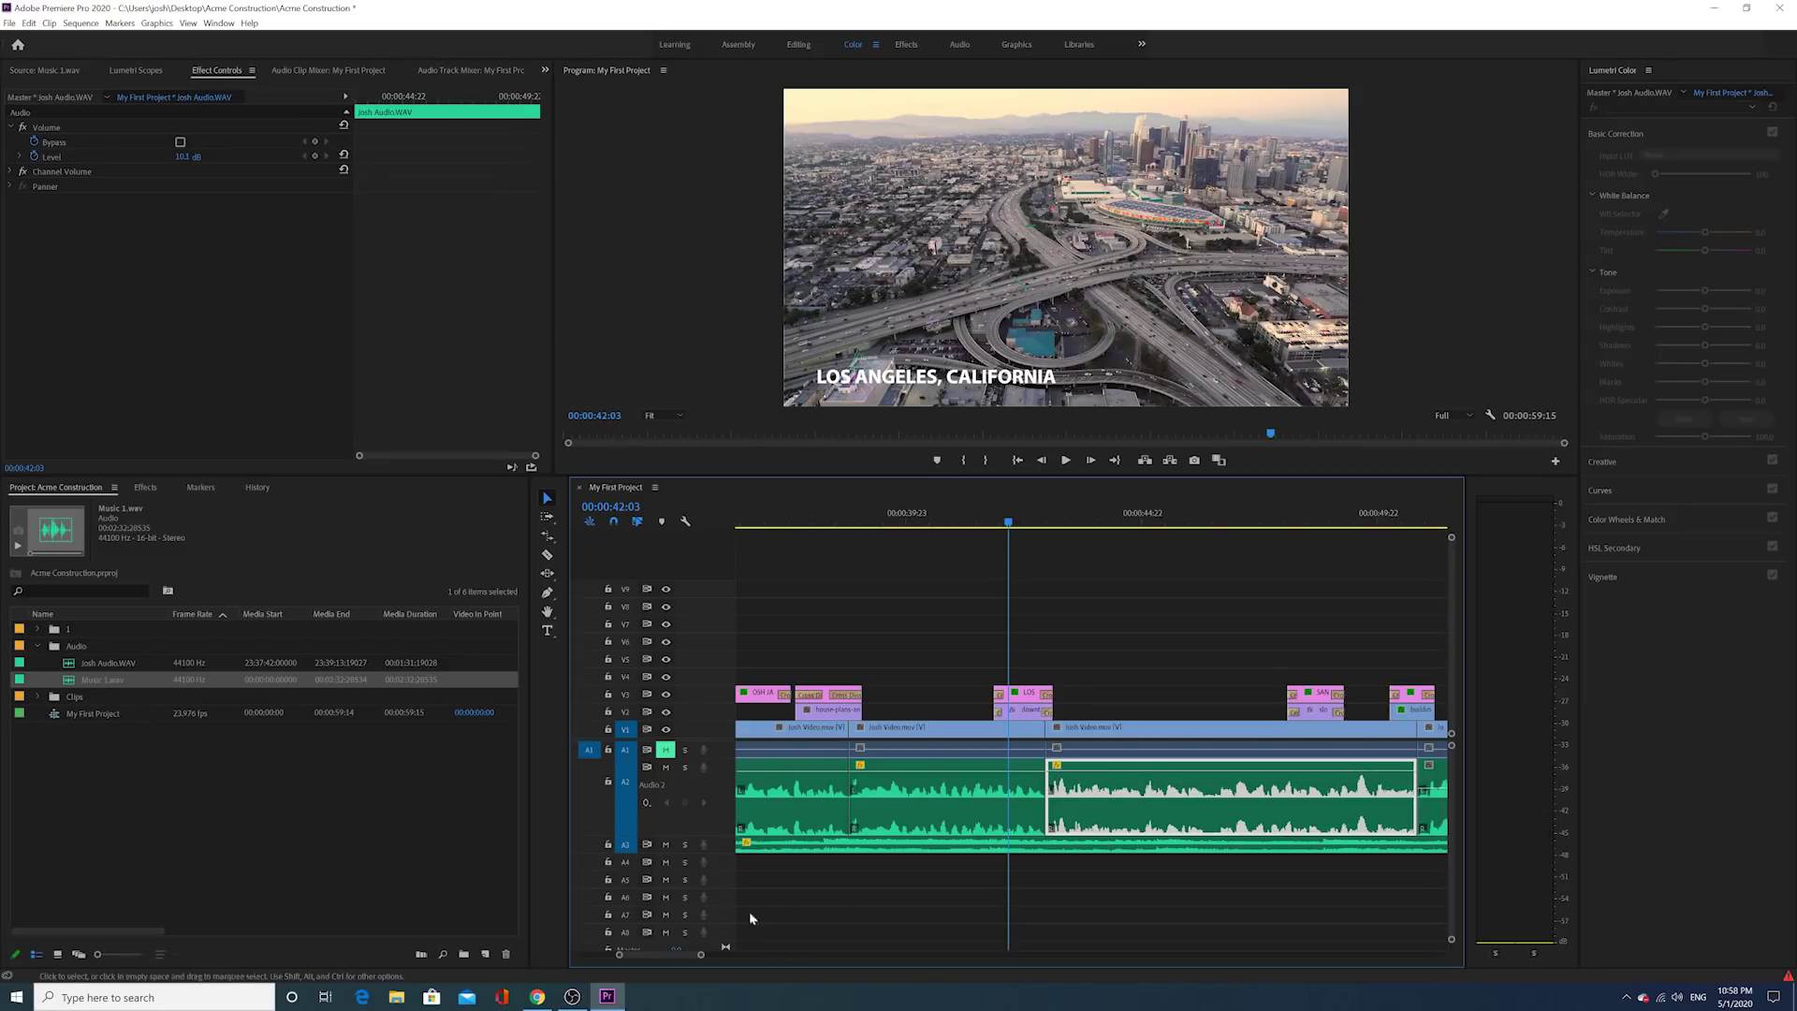
left_click_drag(699, 955, 713, 951)
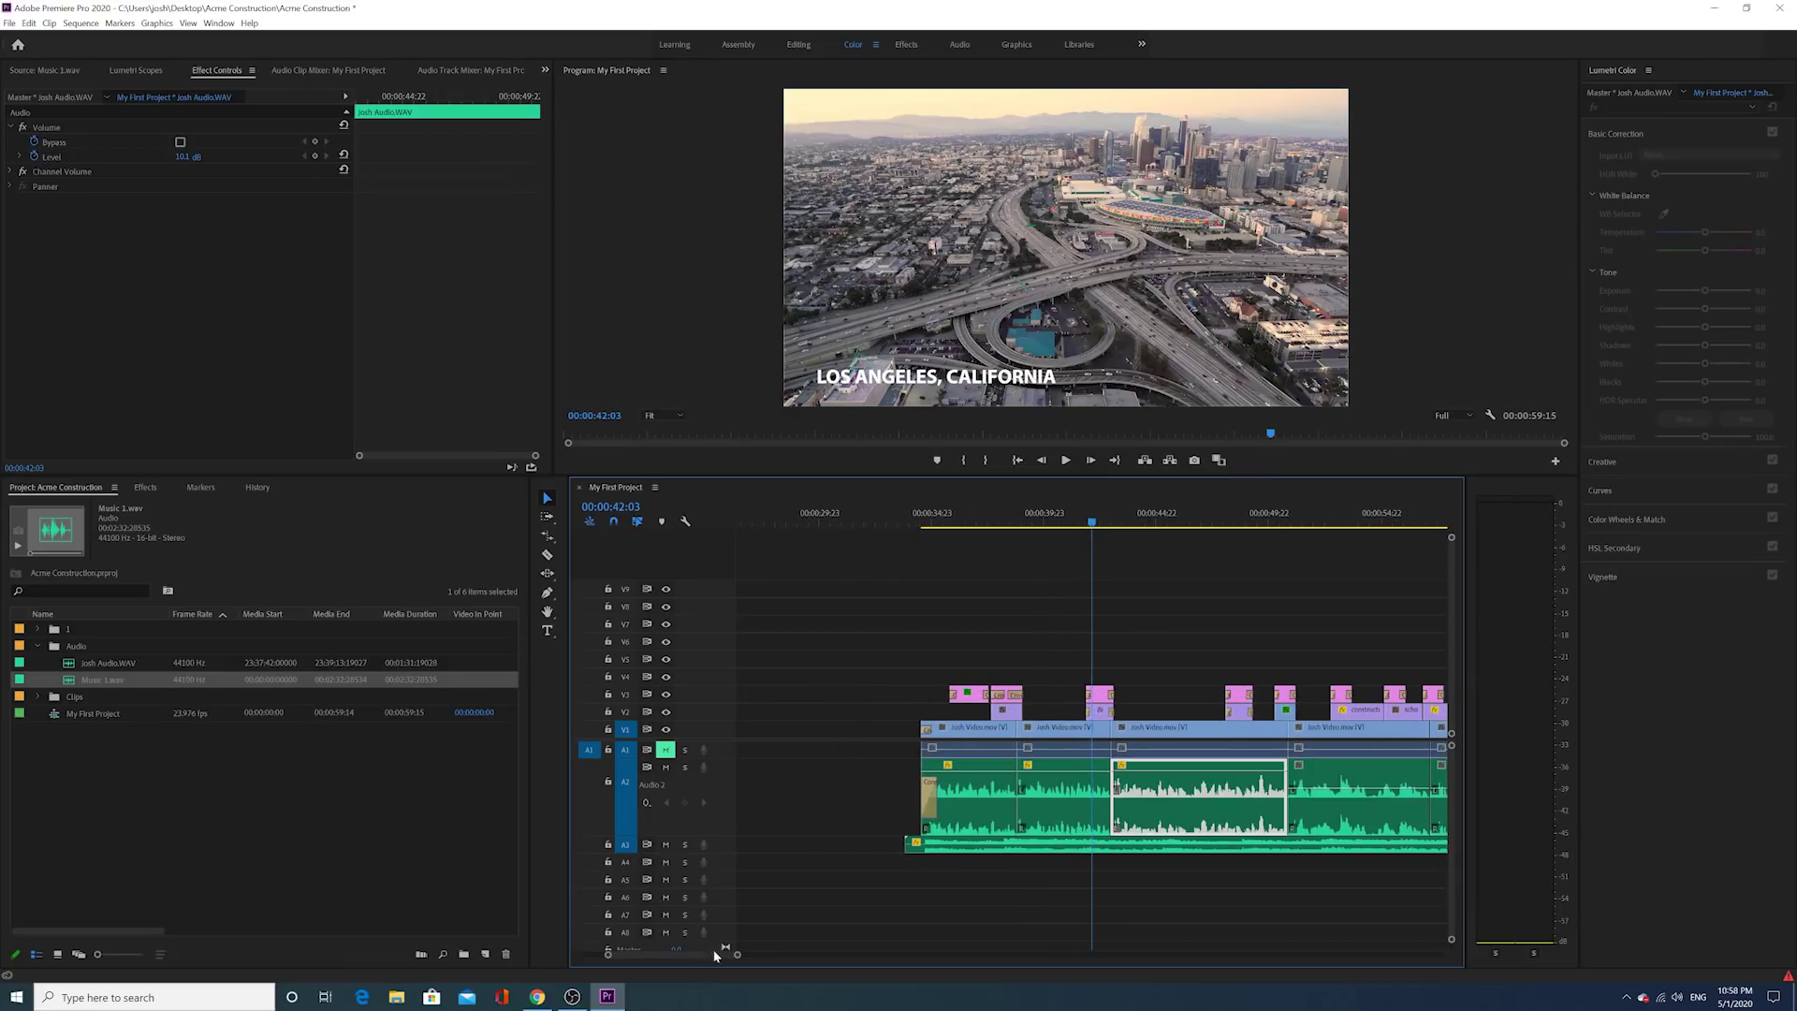
scroll(700, 947, "down", 5)
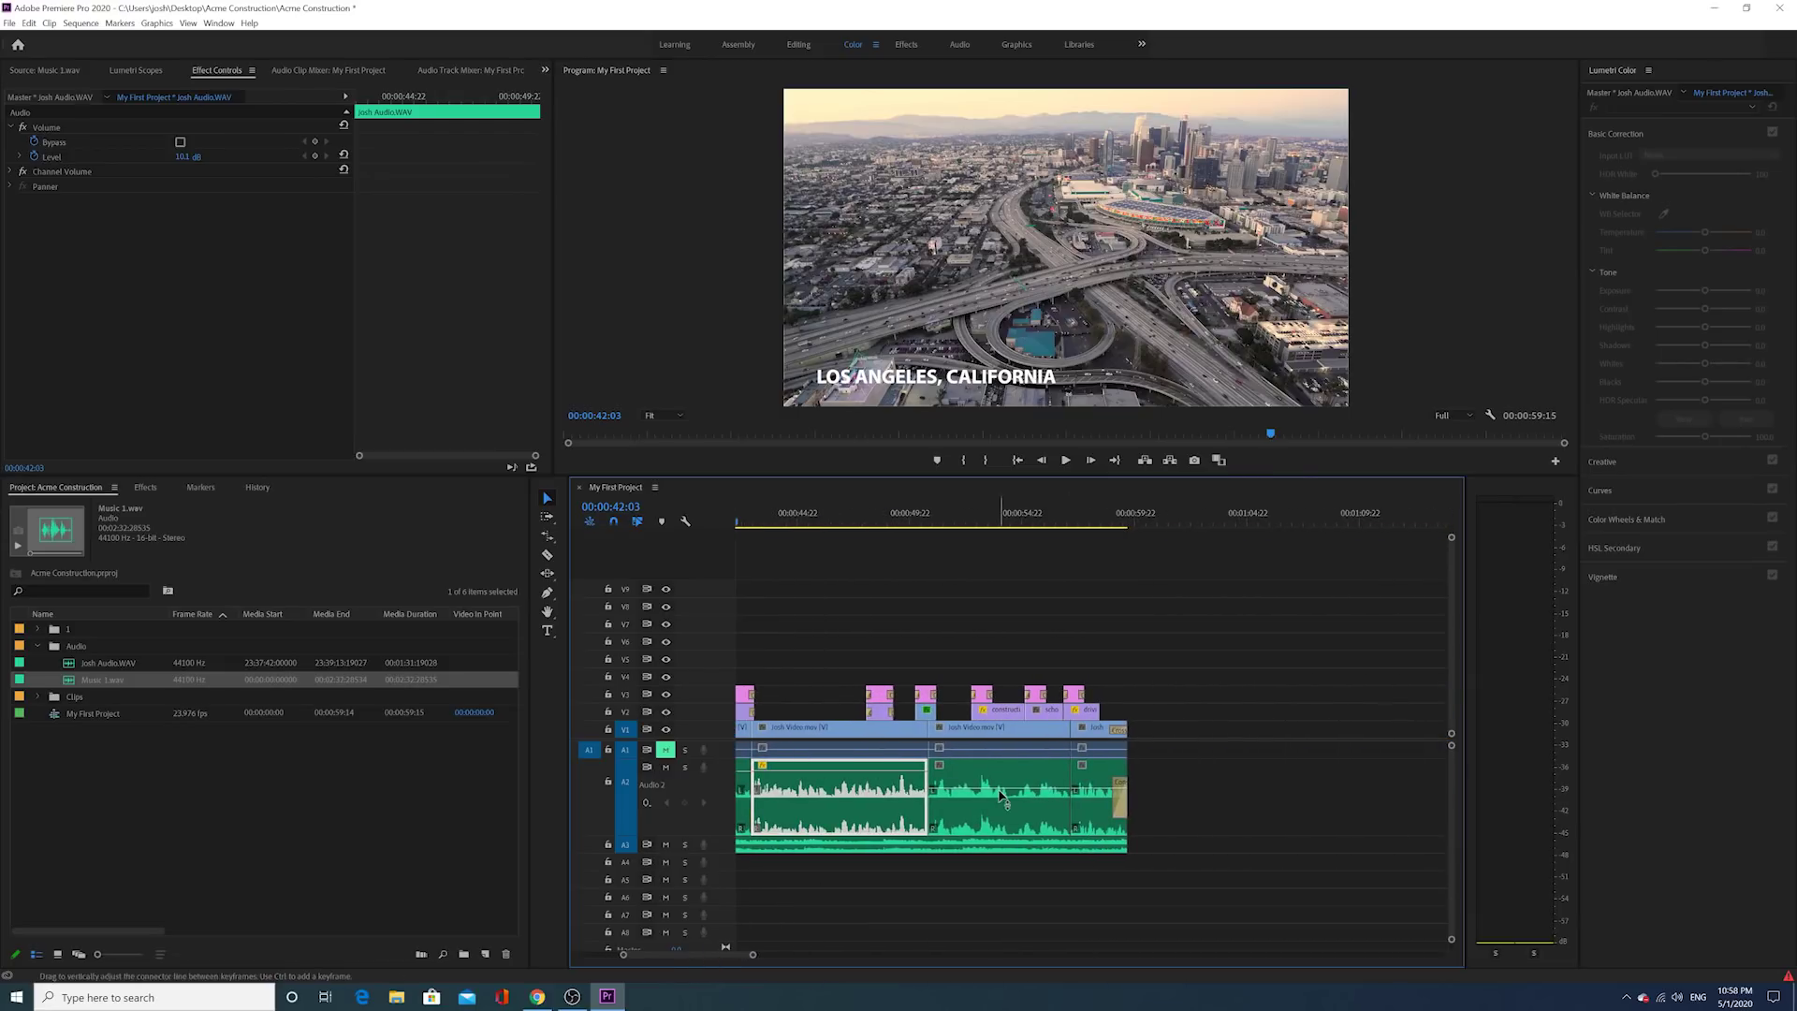
left_click_drag(1000, 794, 1095, 770)
left_click(1095, 796)
Step: Play the sequence from about 00:00:34:06 to review the balanced mix
scroll(991, 744, "up", 5)
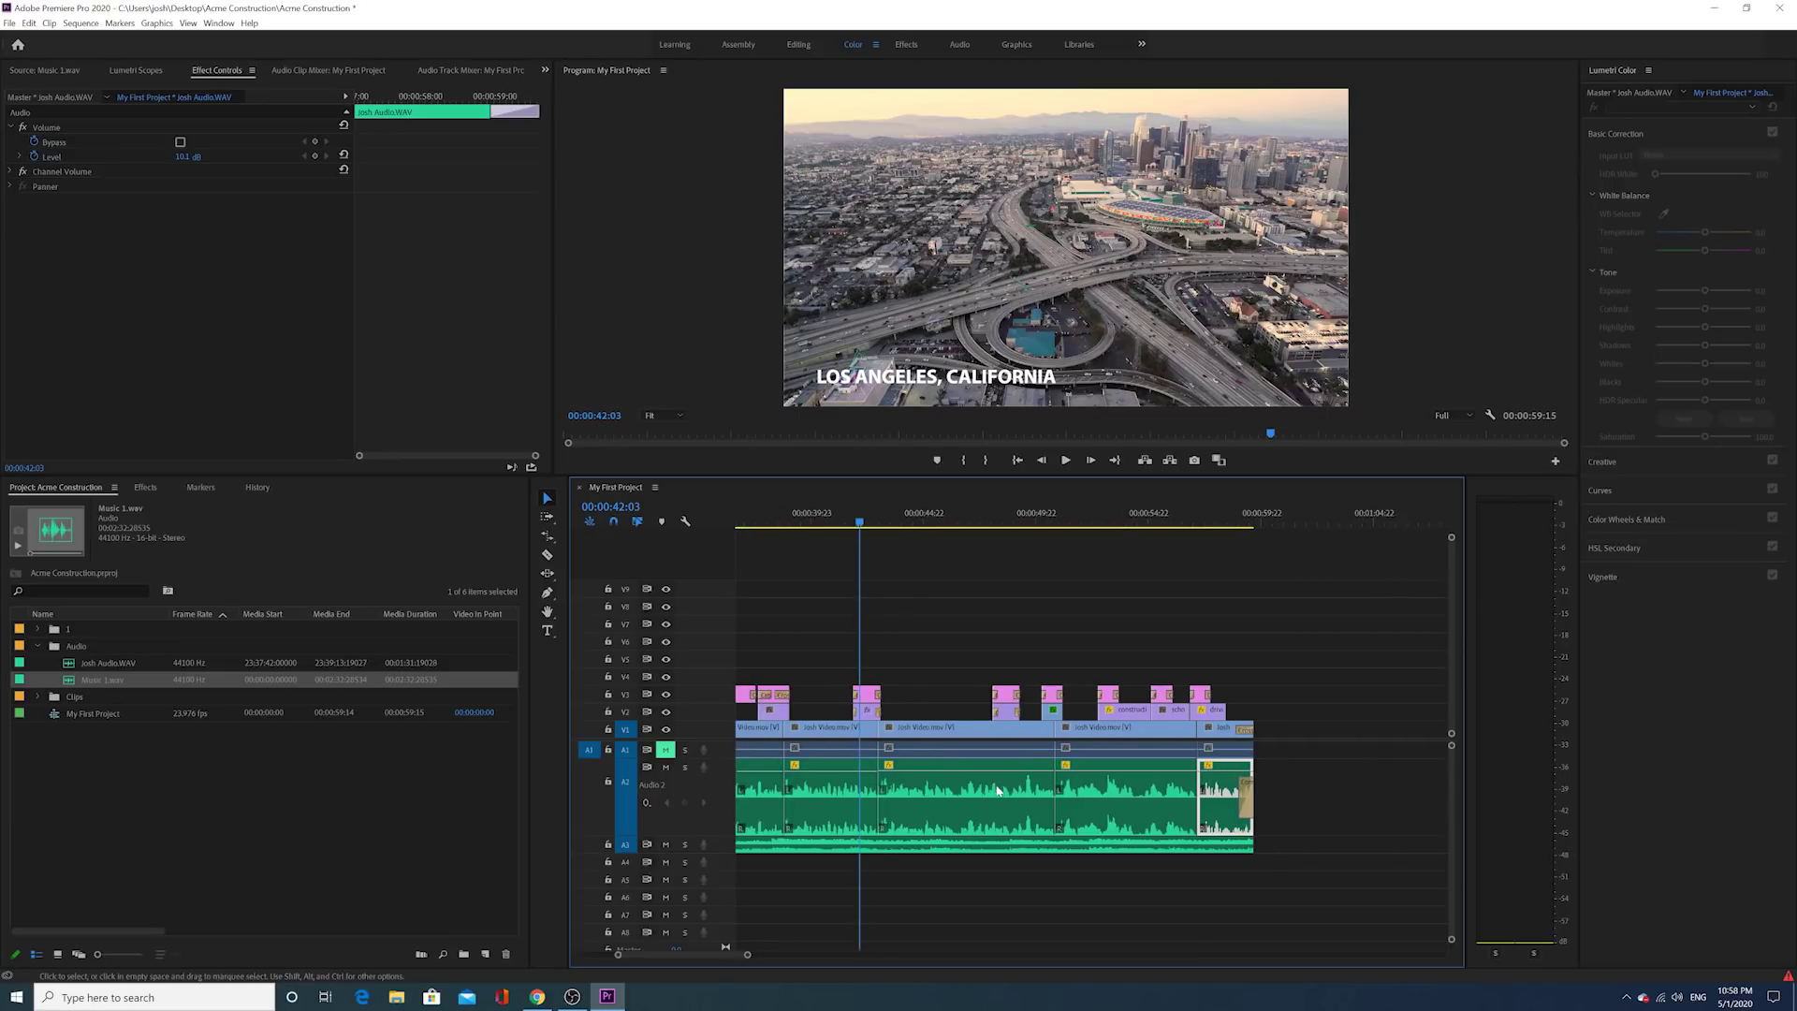
left_click_drag(927, 521, 893, 522)
left_click(1068, 460)
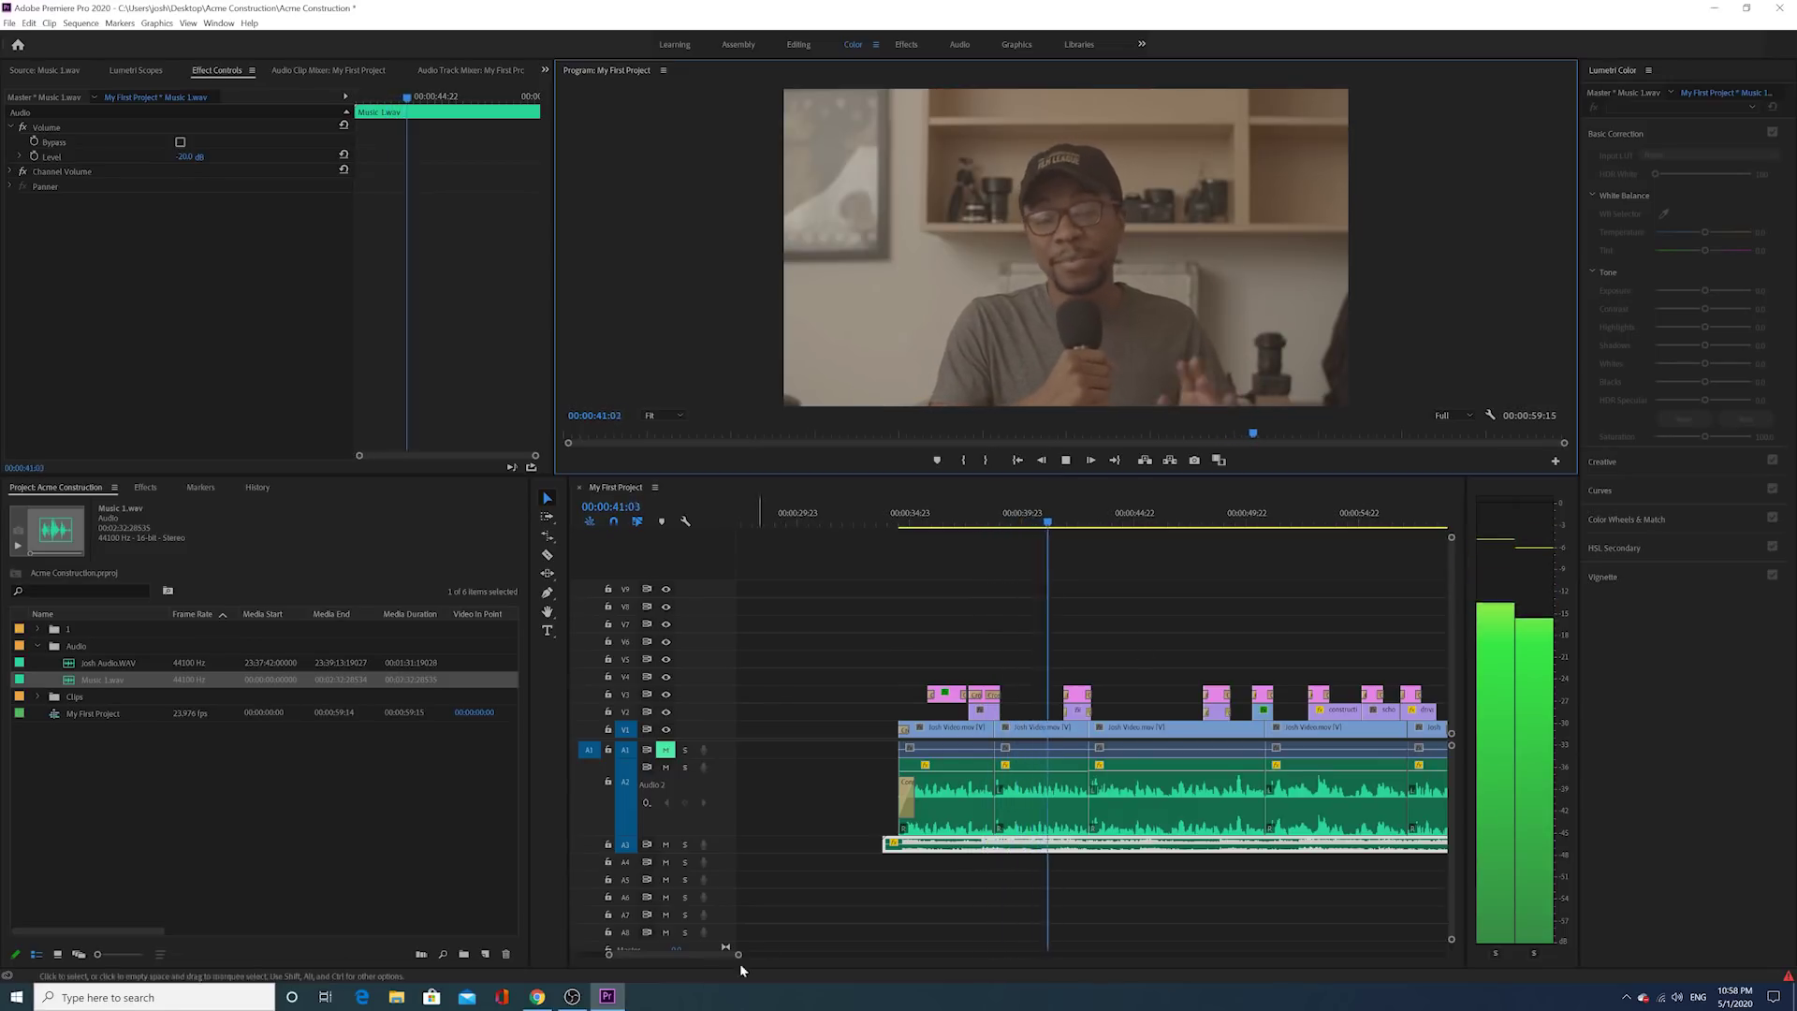
Step: Stop playback, scrub to 00:00:45:01 and marquee-select the overlay clips on V2 and V3
left_click_drag(738, 955, 776, 952)
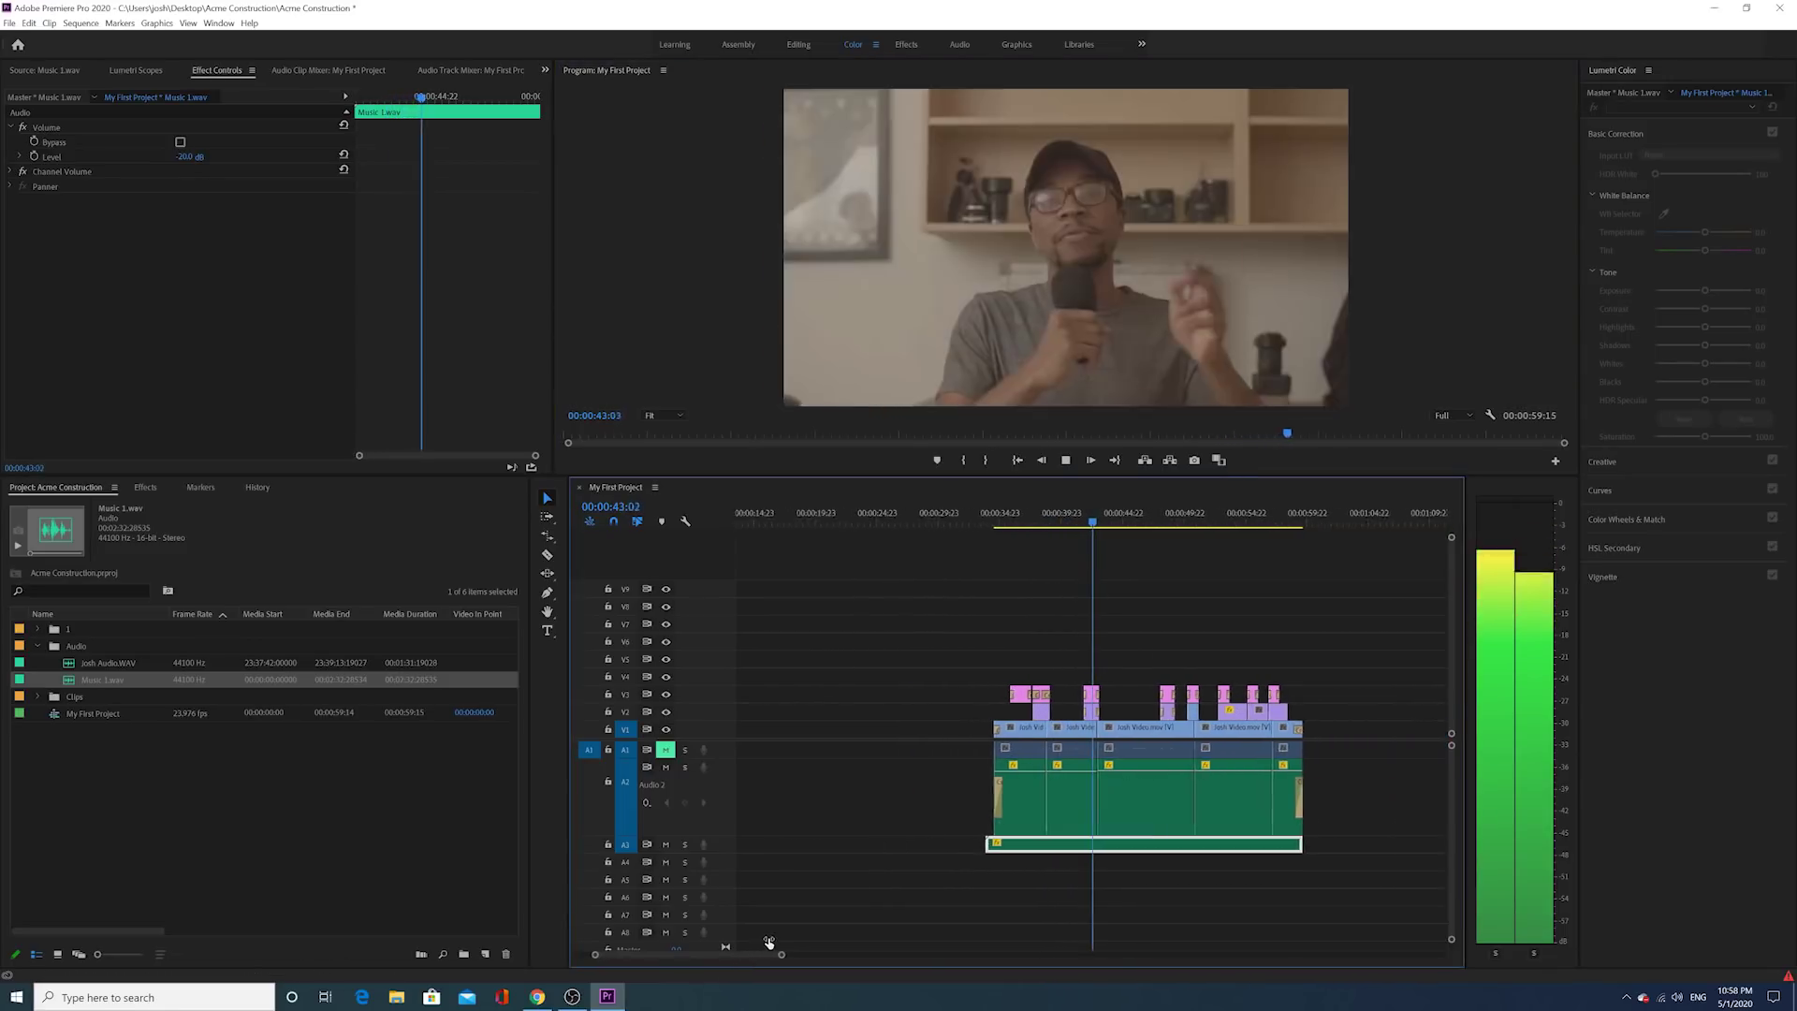
scroll(1116, 632, "down", 3)
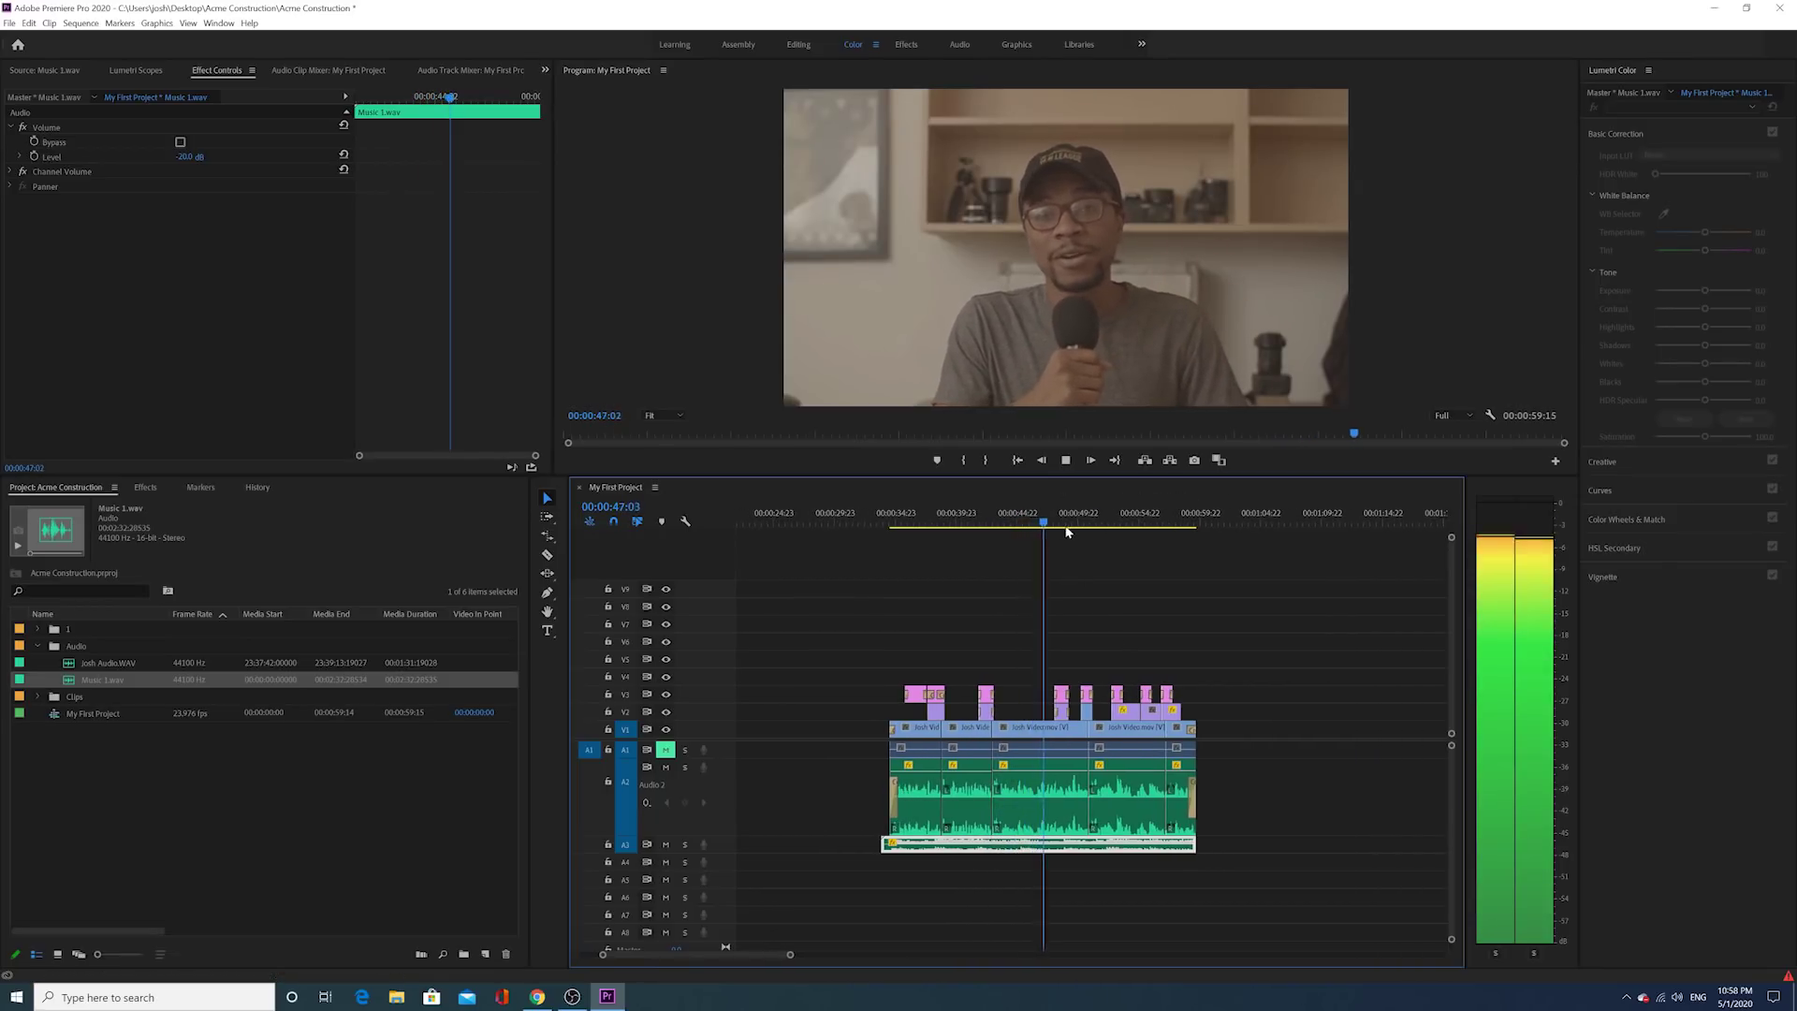
left_click(1066, 461)
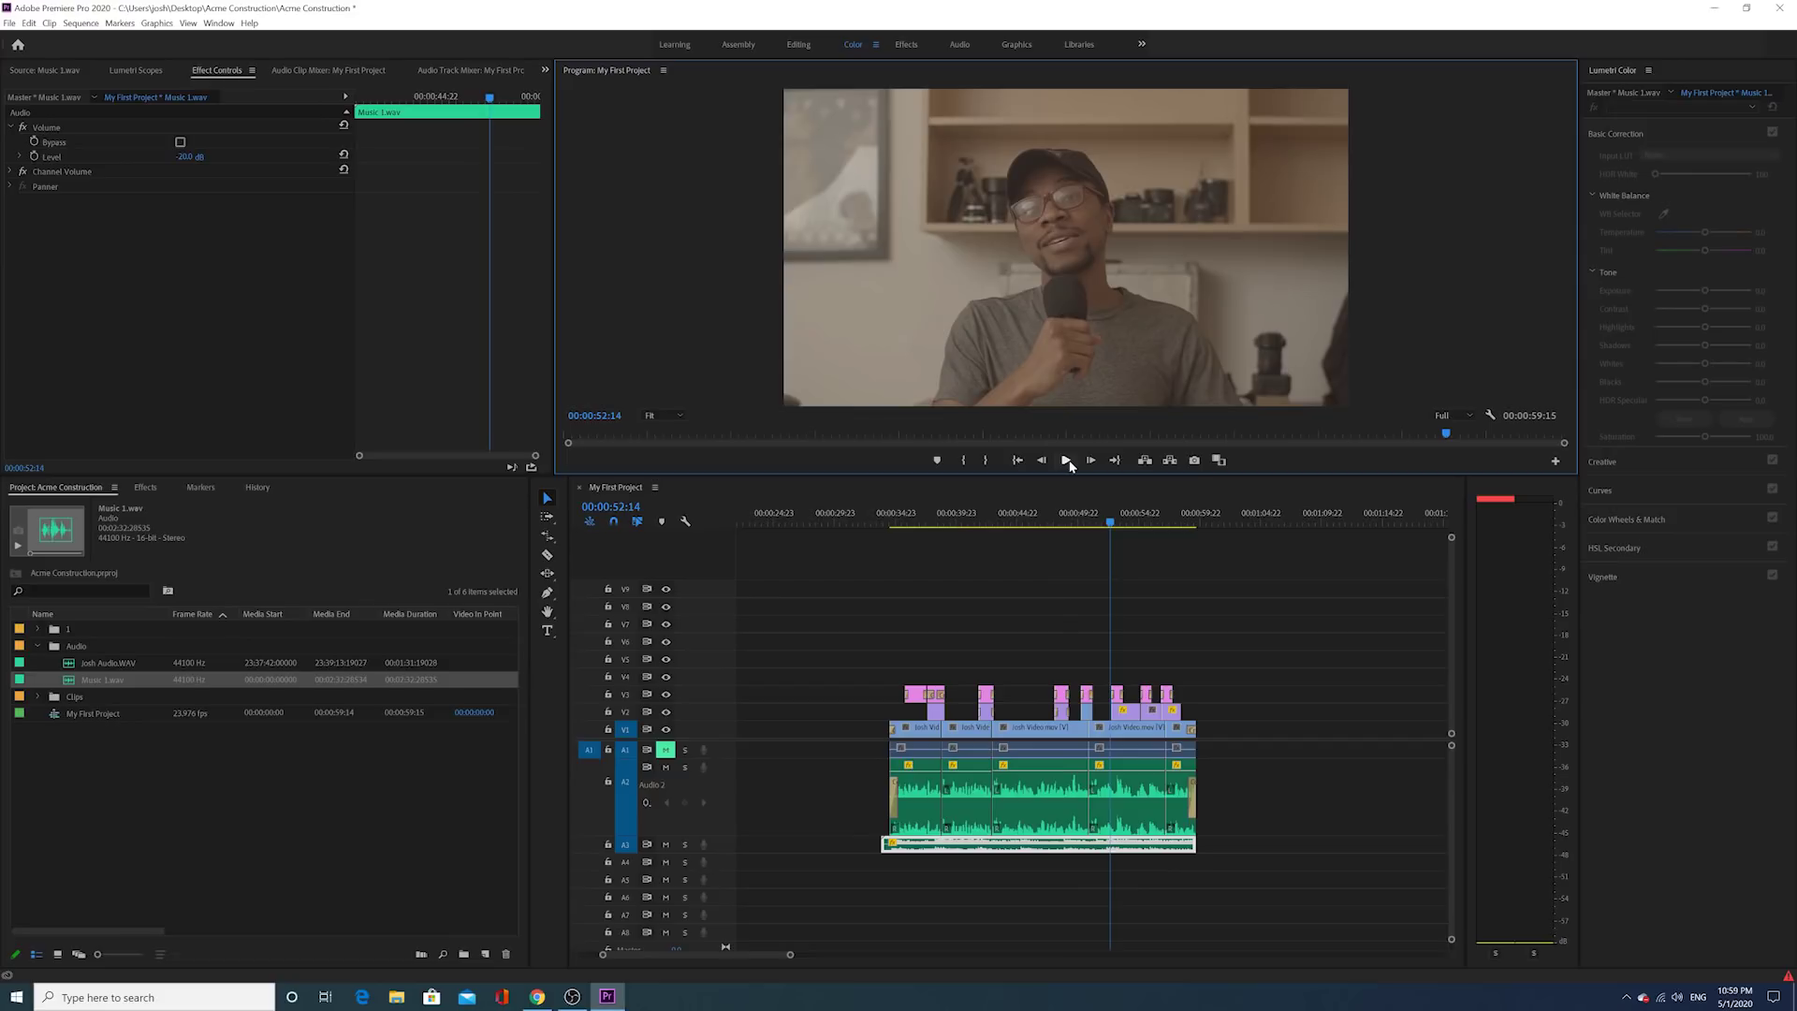
left_click(1016, 524)
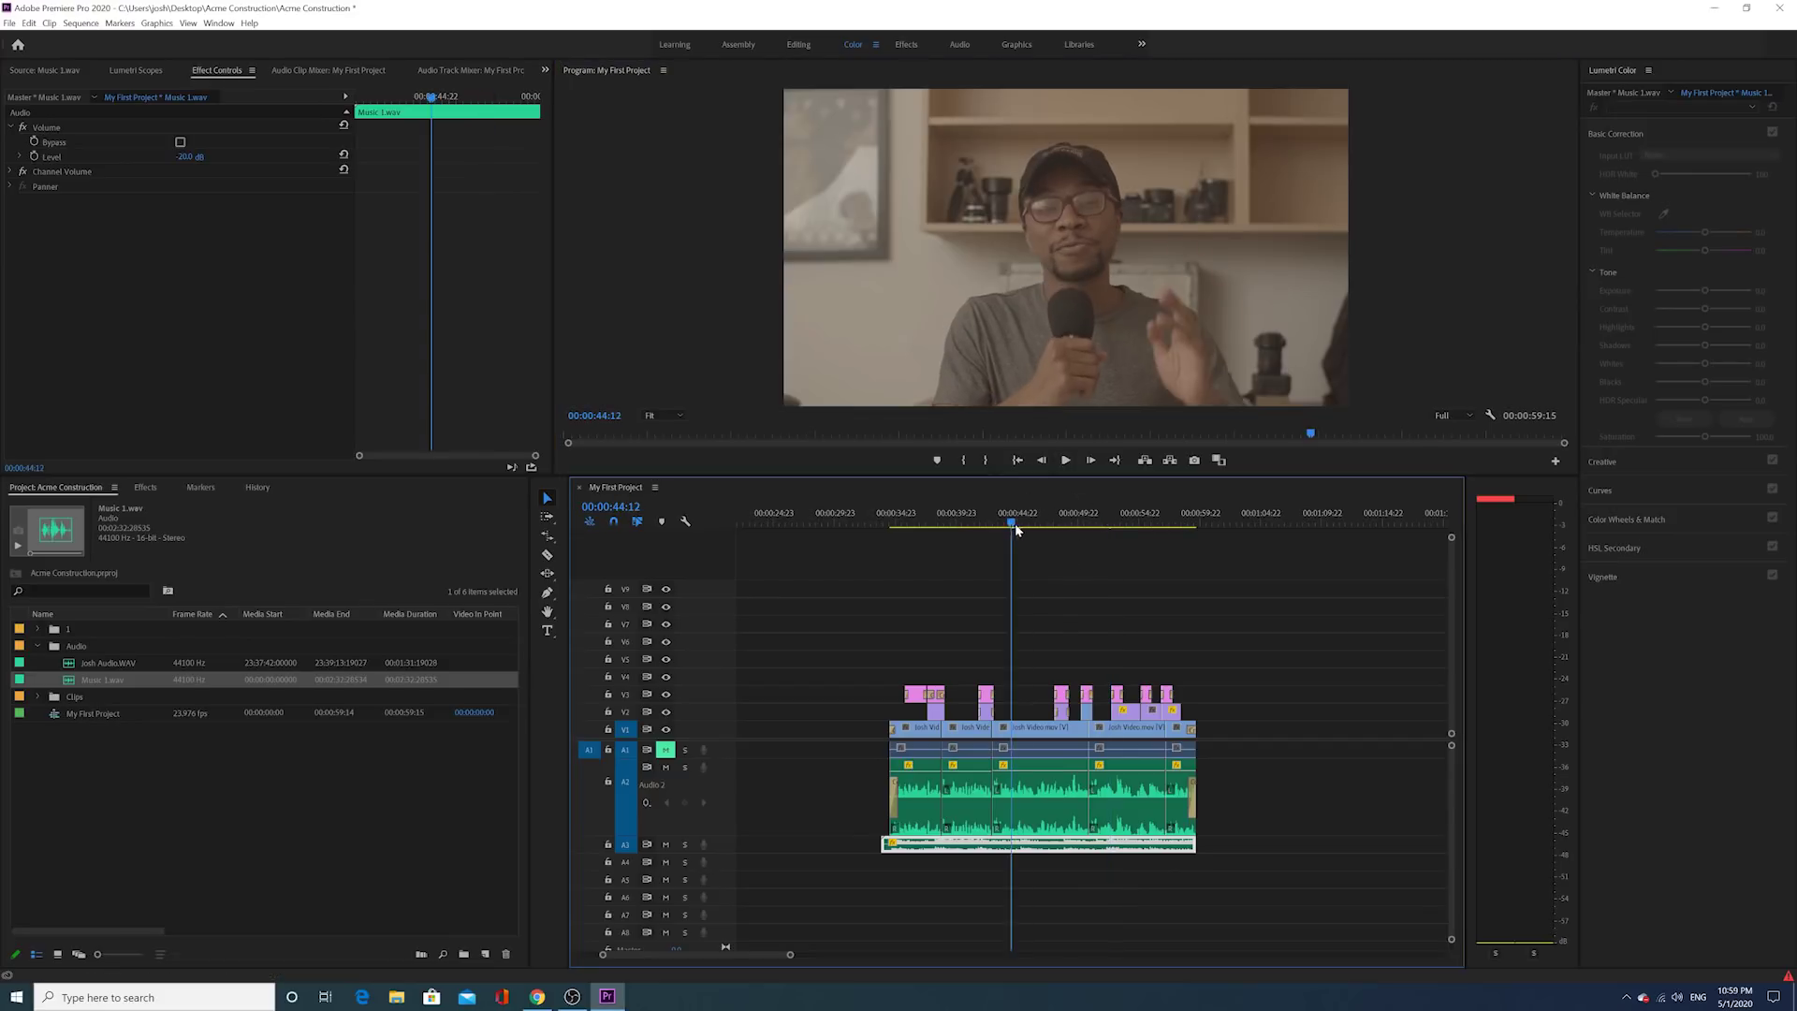
left_click_drag(1019, 524, 1022, 524)
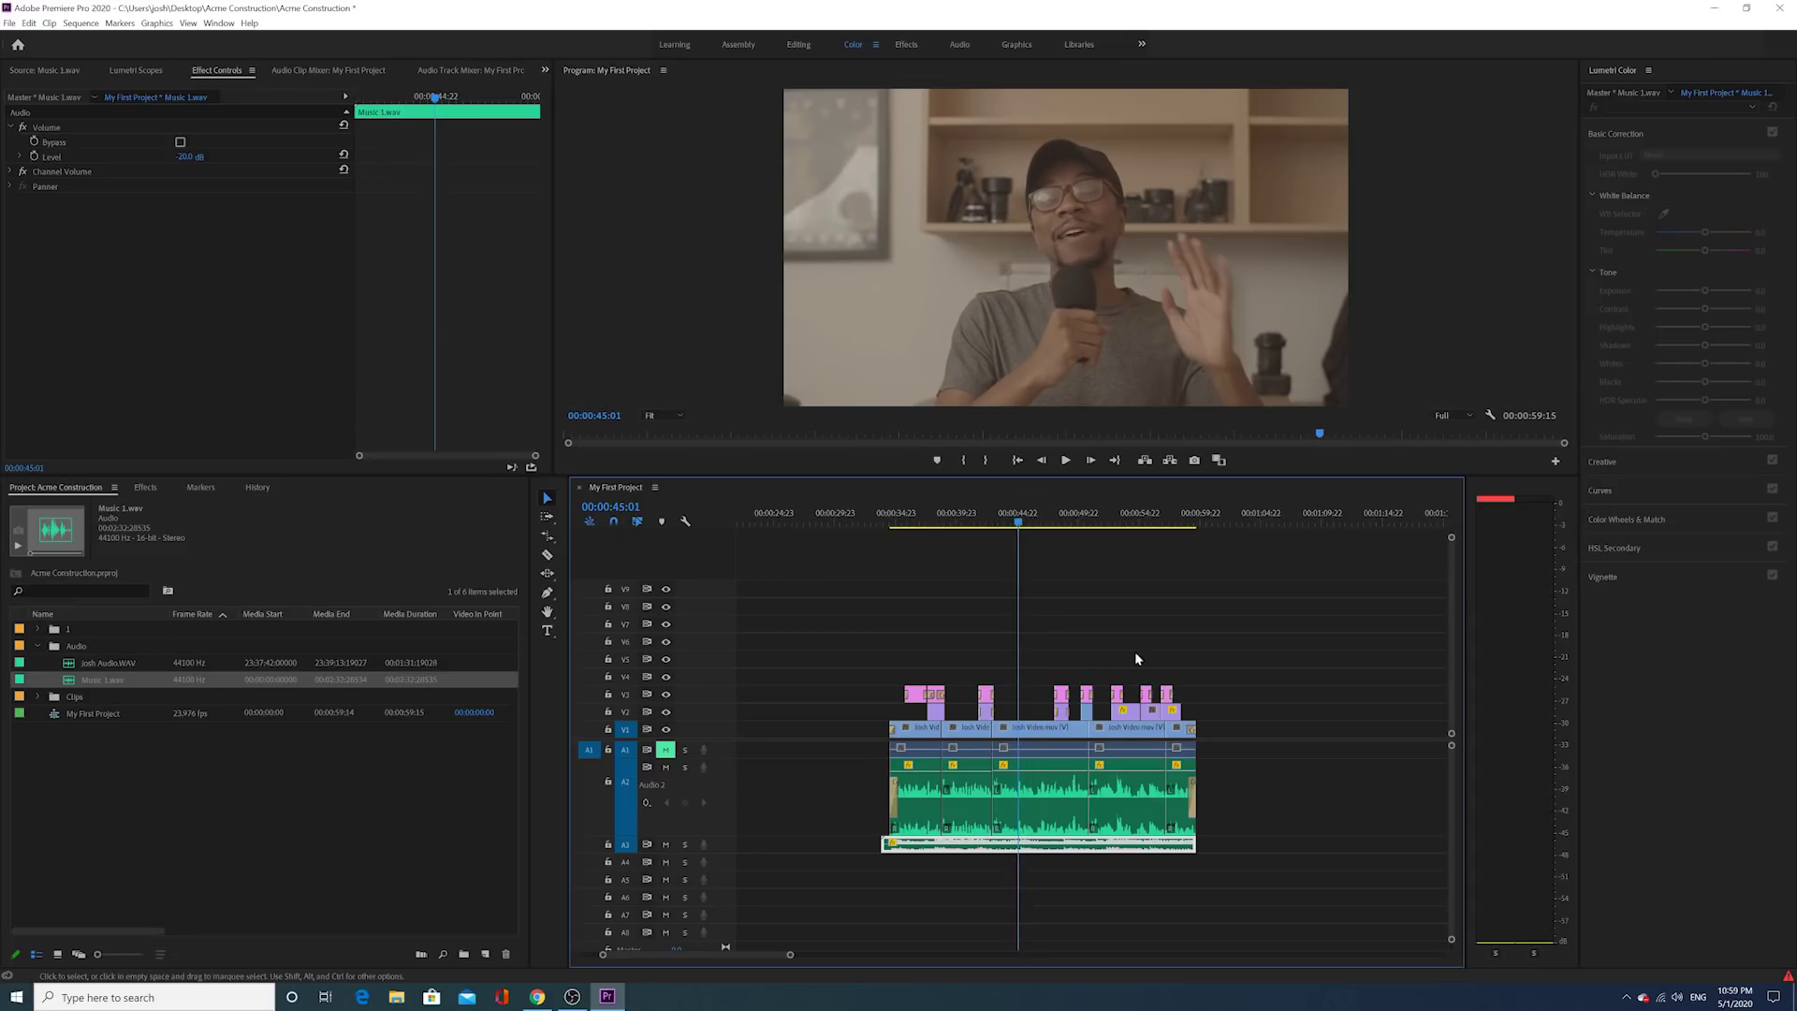
left_click_drag(1218, 654, 898, 715)
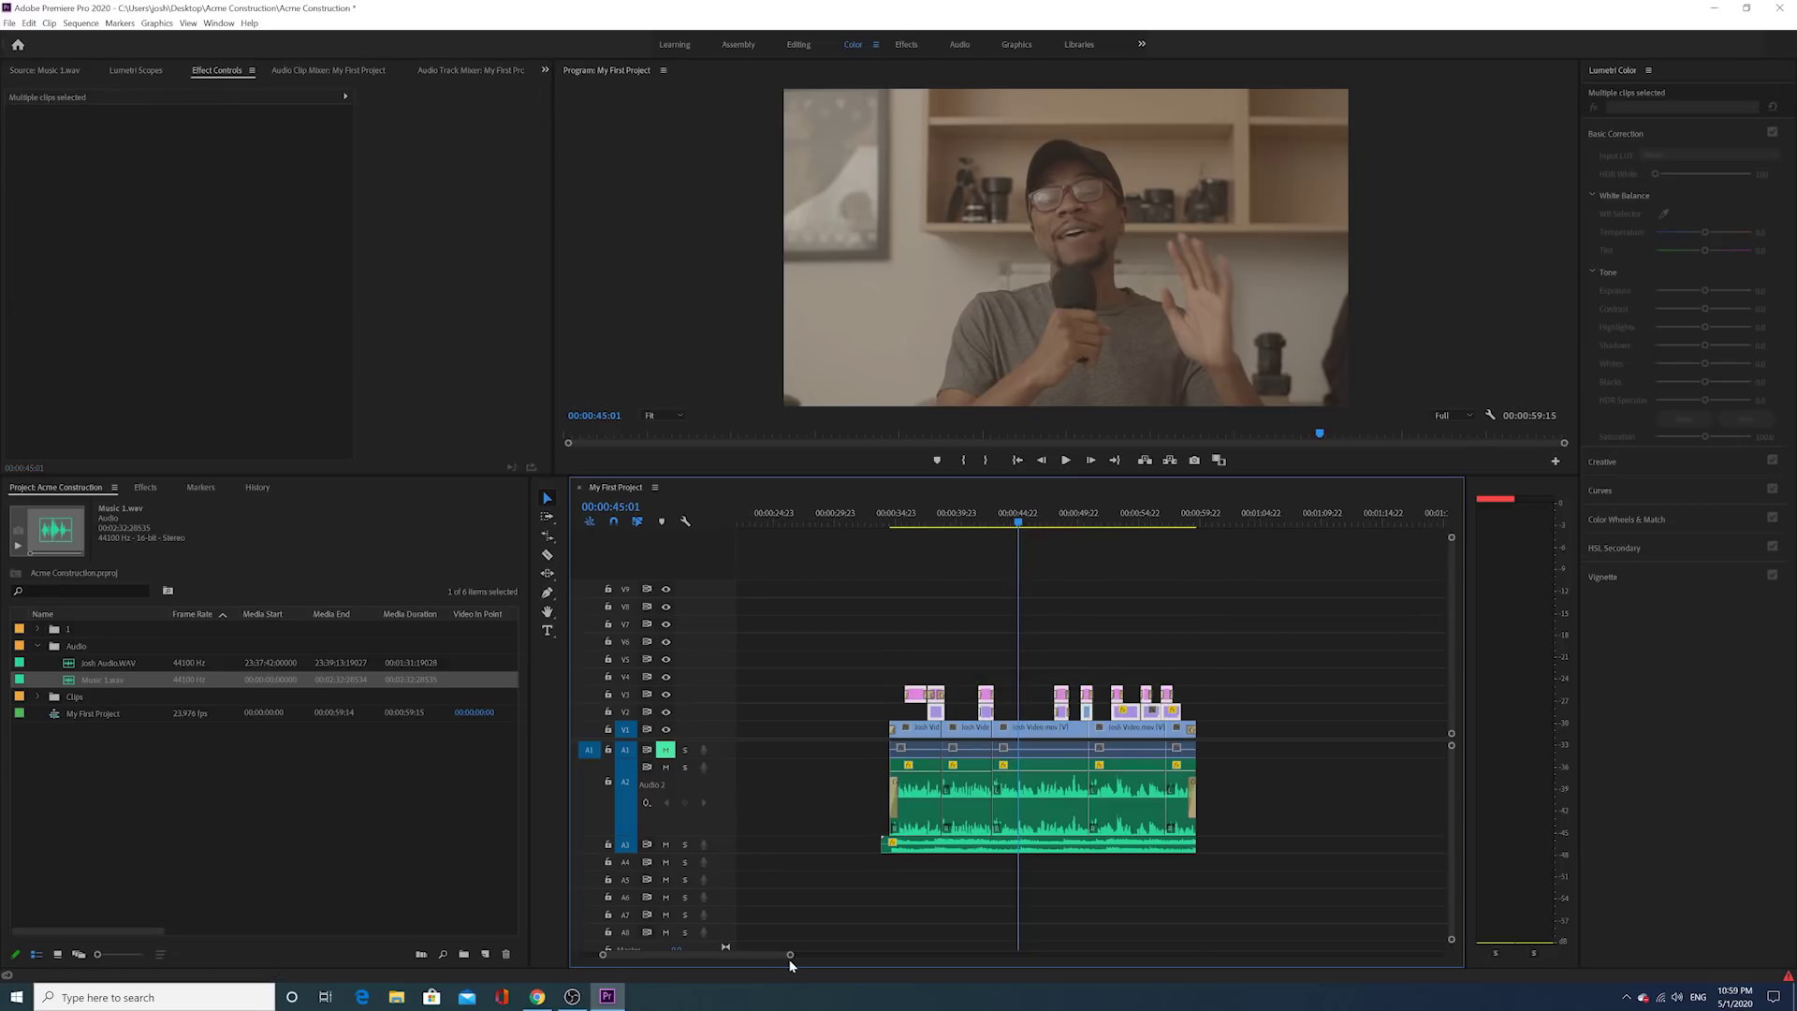
Step: Move the V2/V3 title and overlay clips up one track, then select the second Josh Video.mov clip
left_click_drag(790, 955, 734, 974)
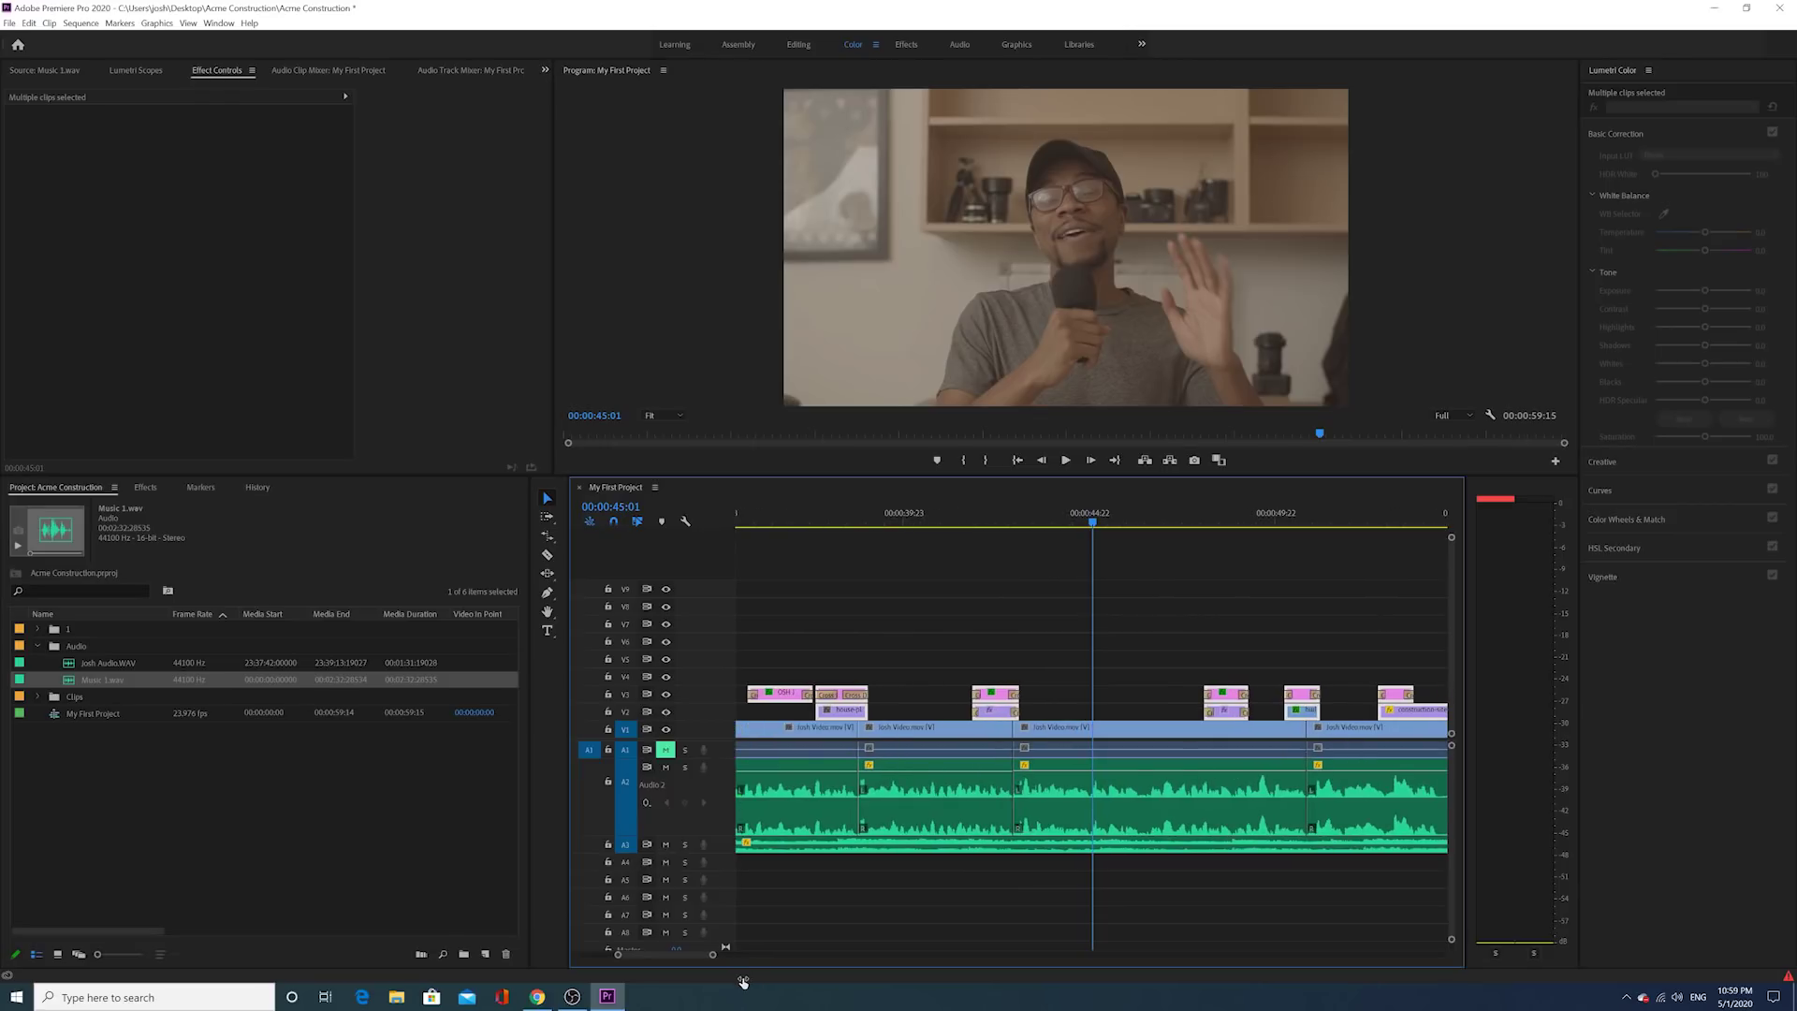
scroll(909, 710, "up", 1)
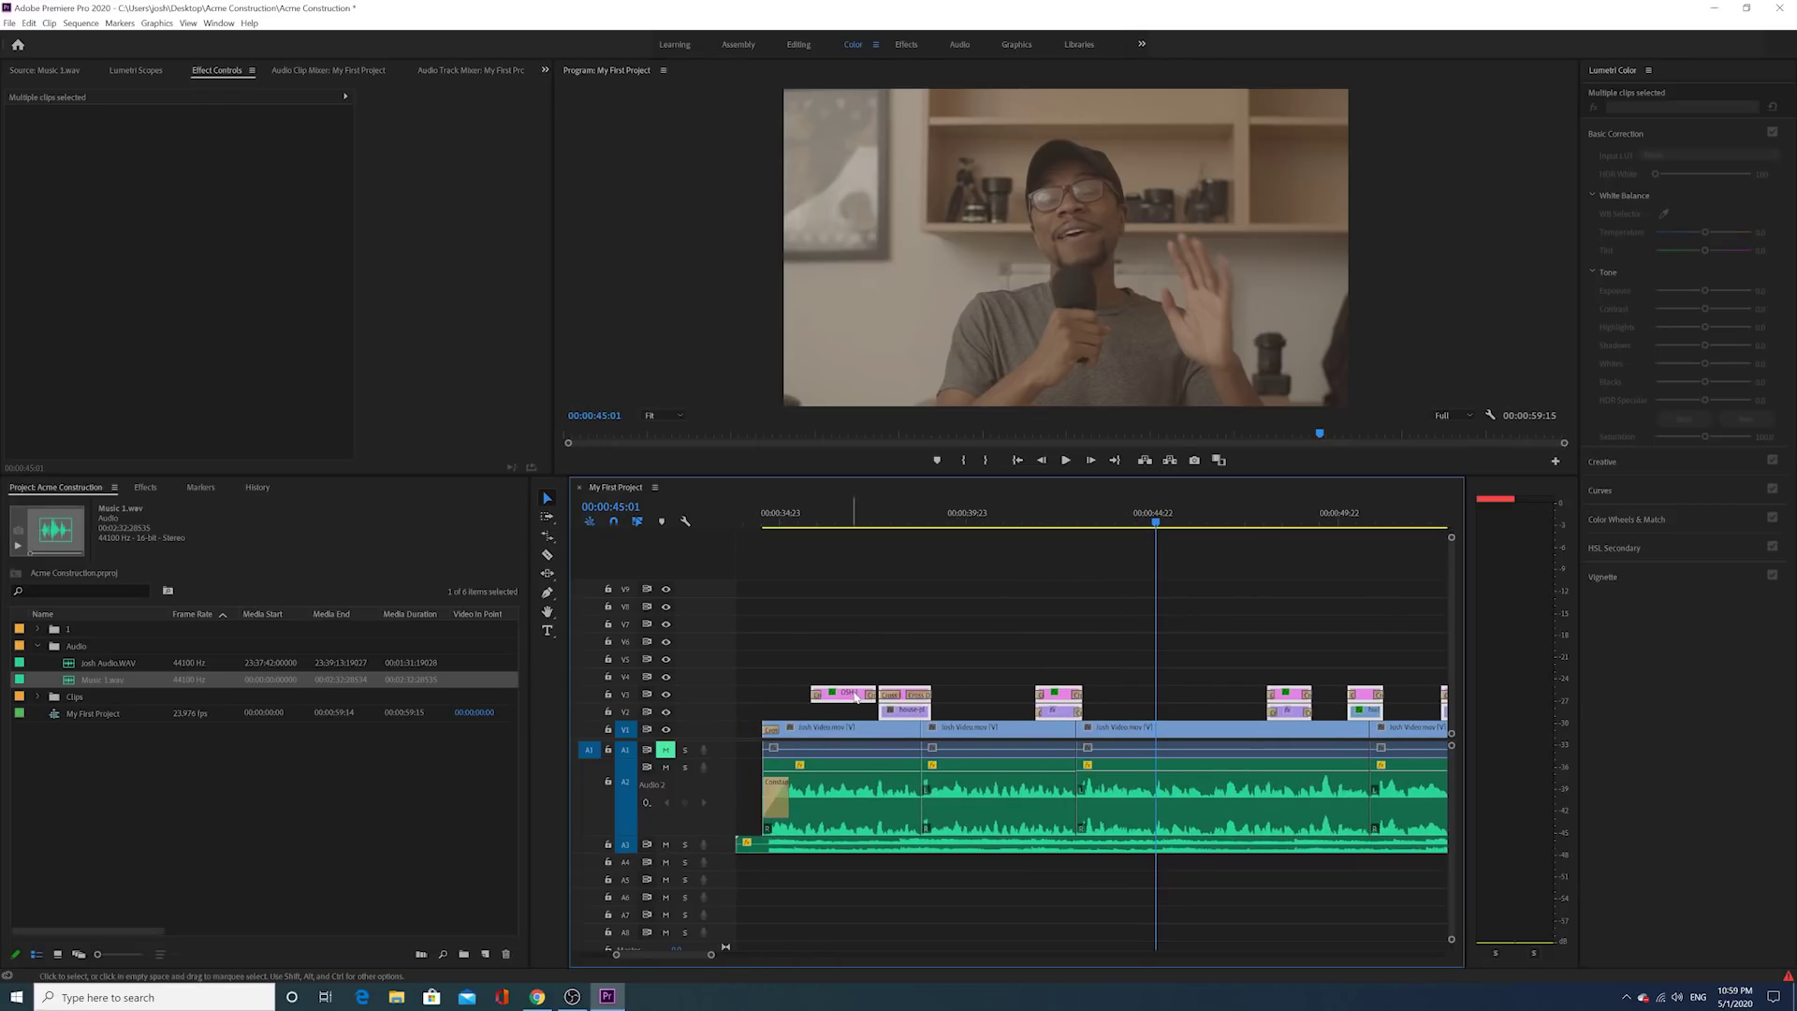
left_click_drag(712, 955, 751, 954)
left_click(751, 913)
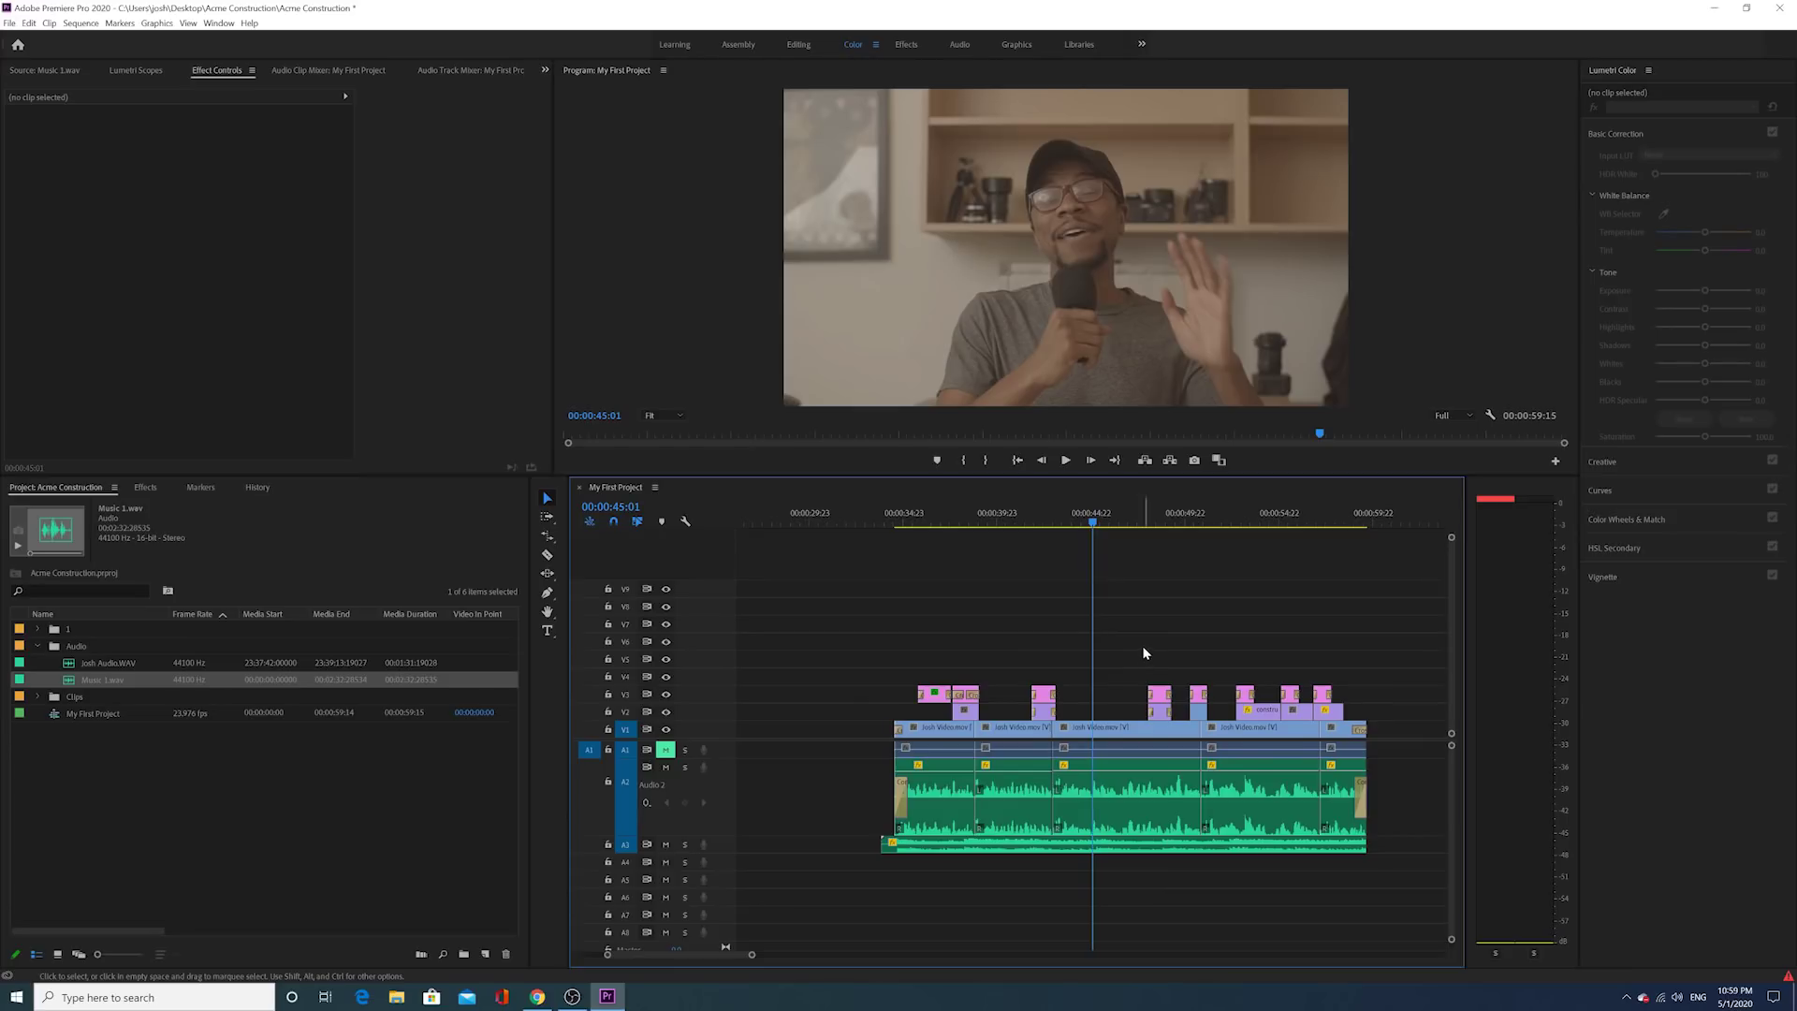
left_click_drag(1376, 655, 916, 711)
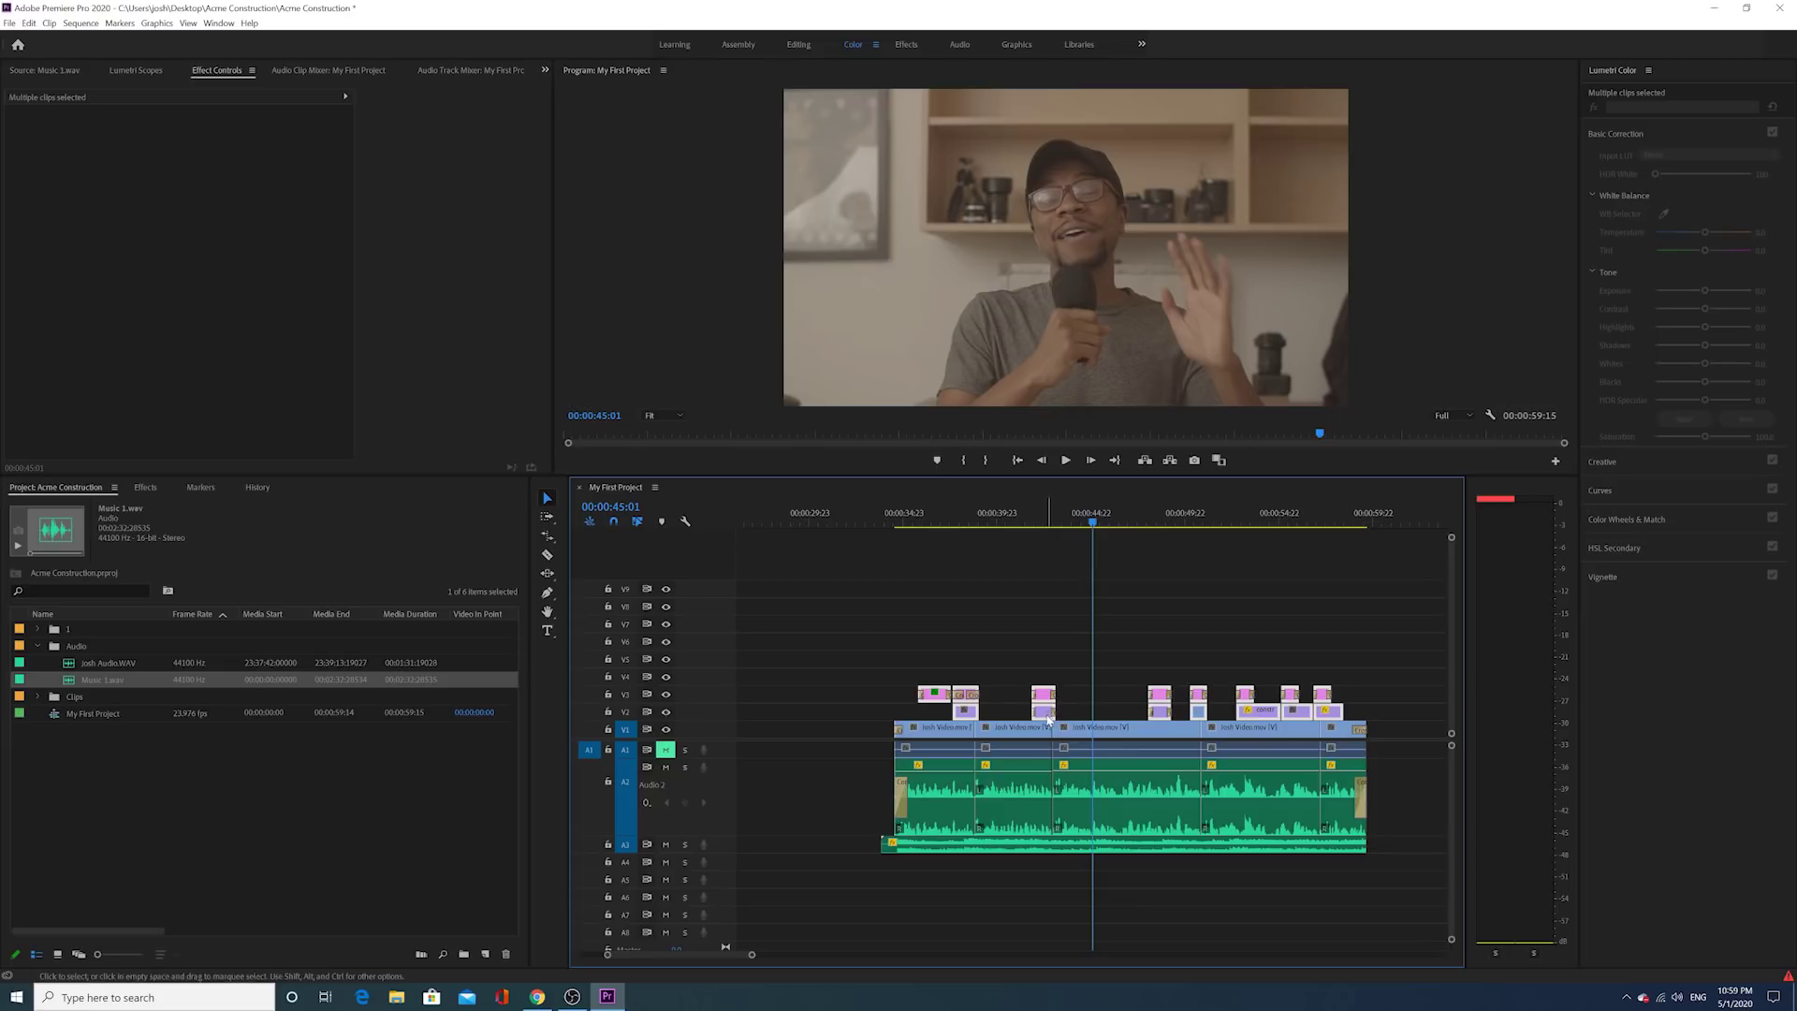
left_click_drag(1044, 709, 1044, 686)
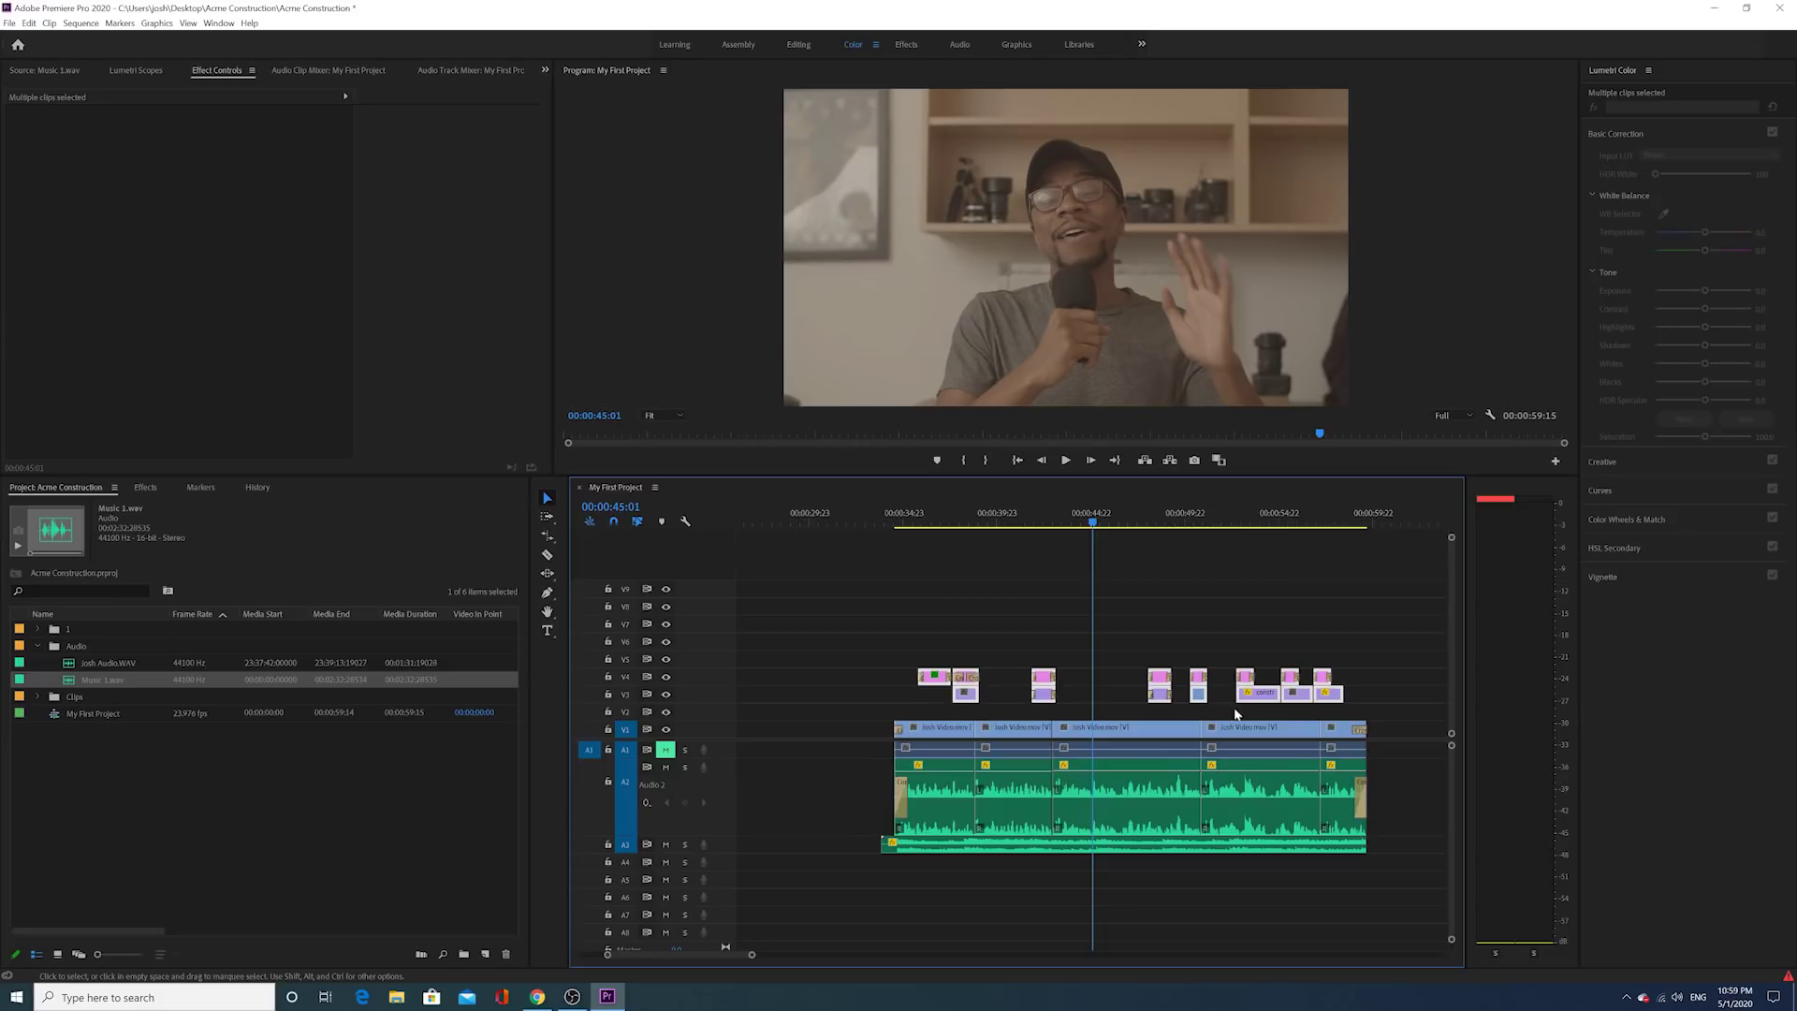
left_click(1043, 522)
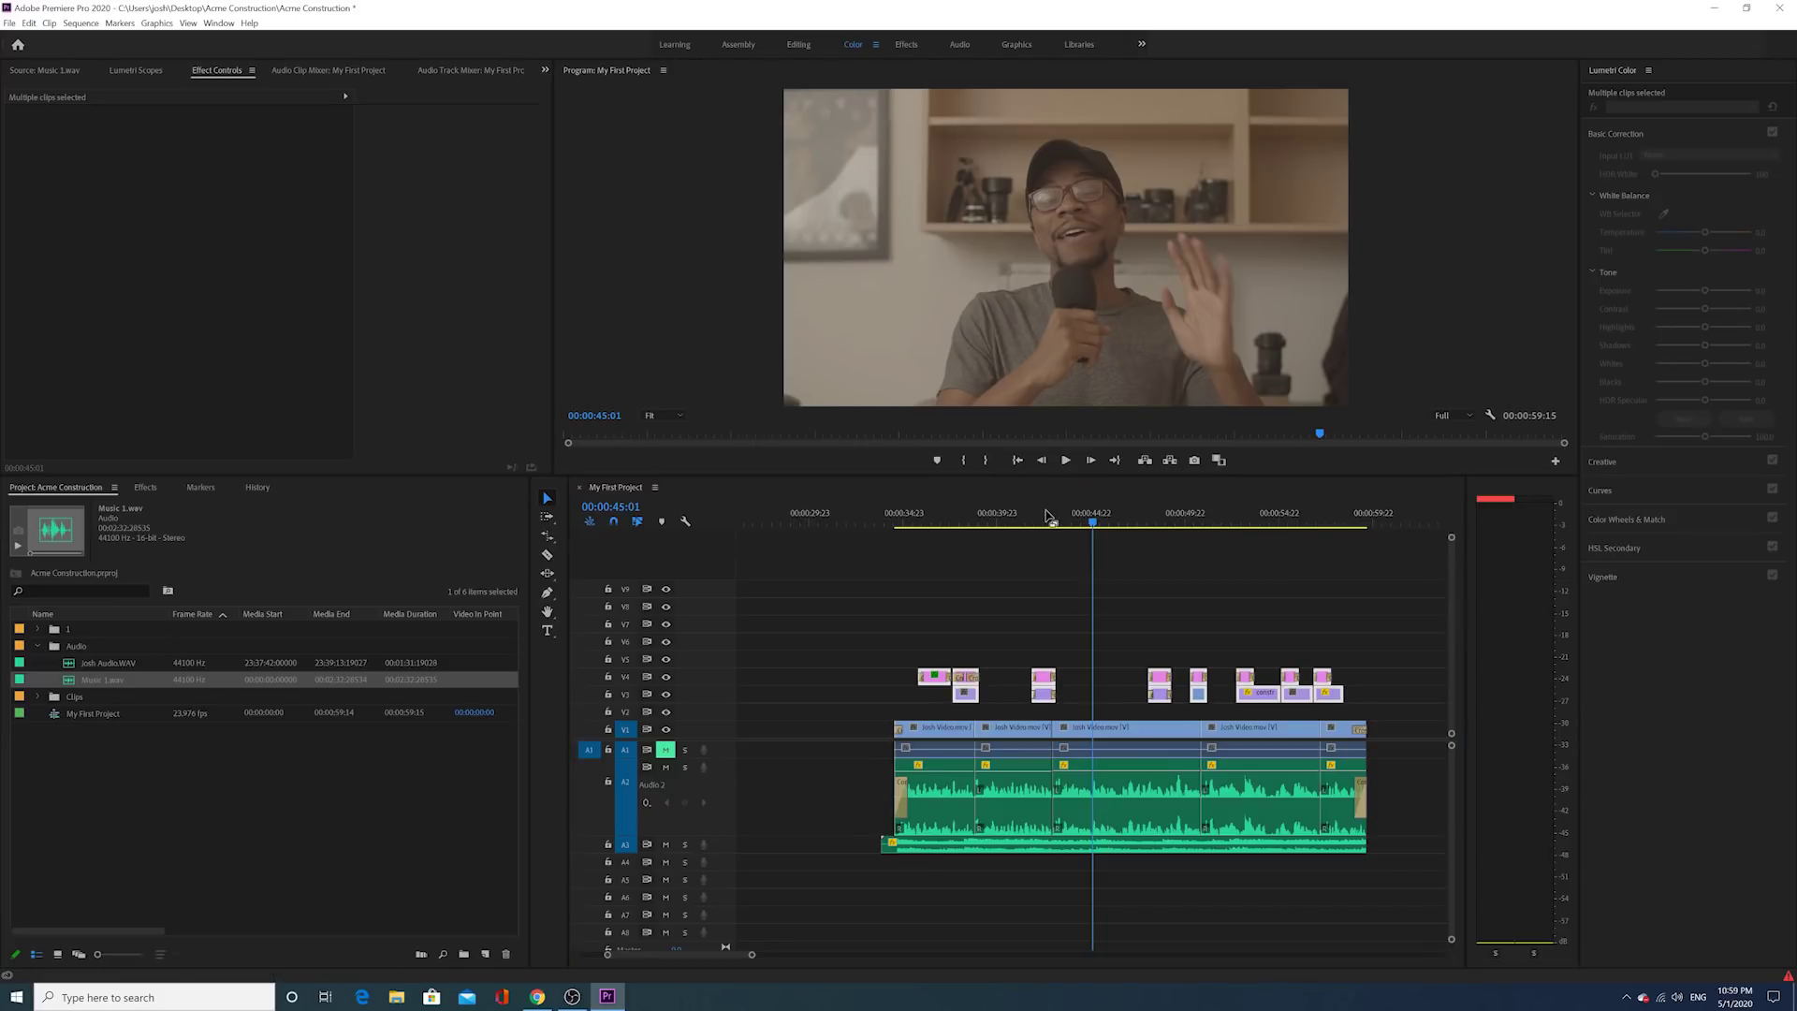
left_click(1011, 727)
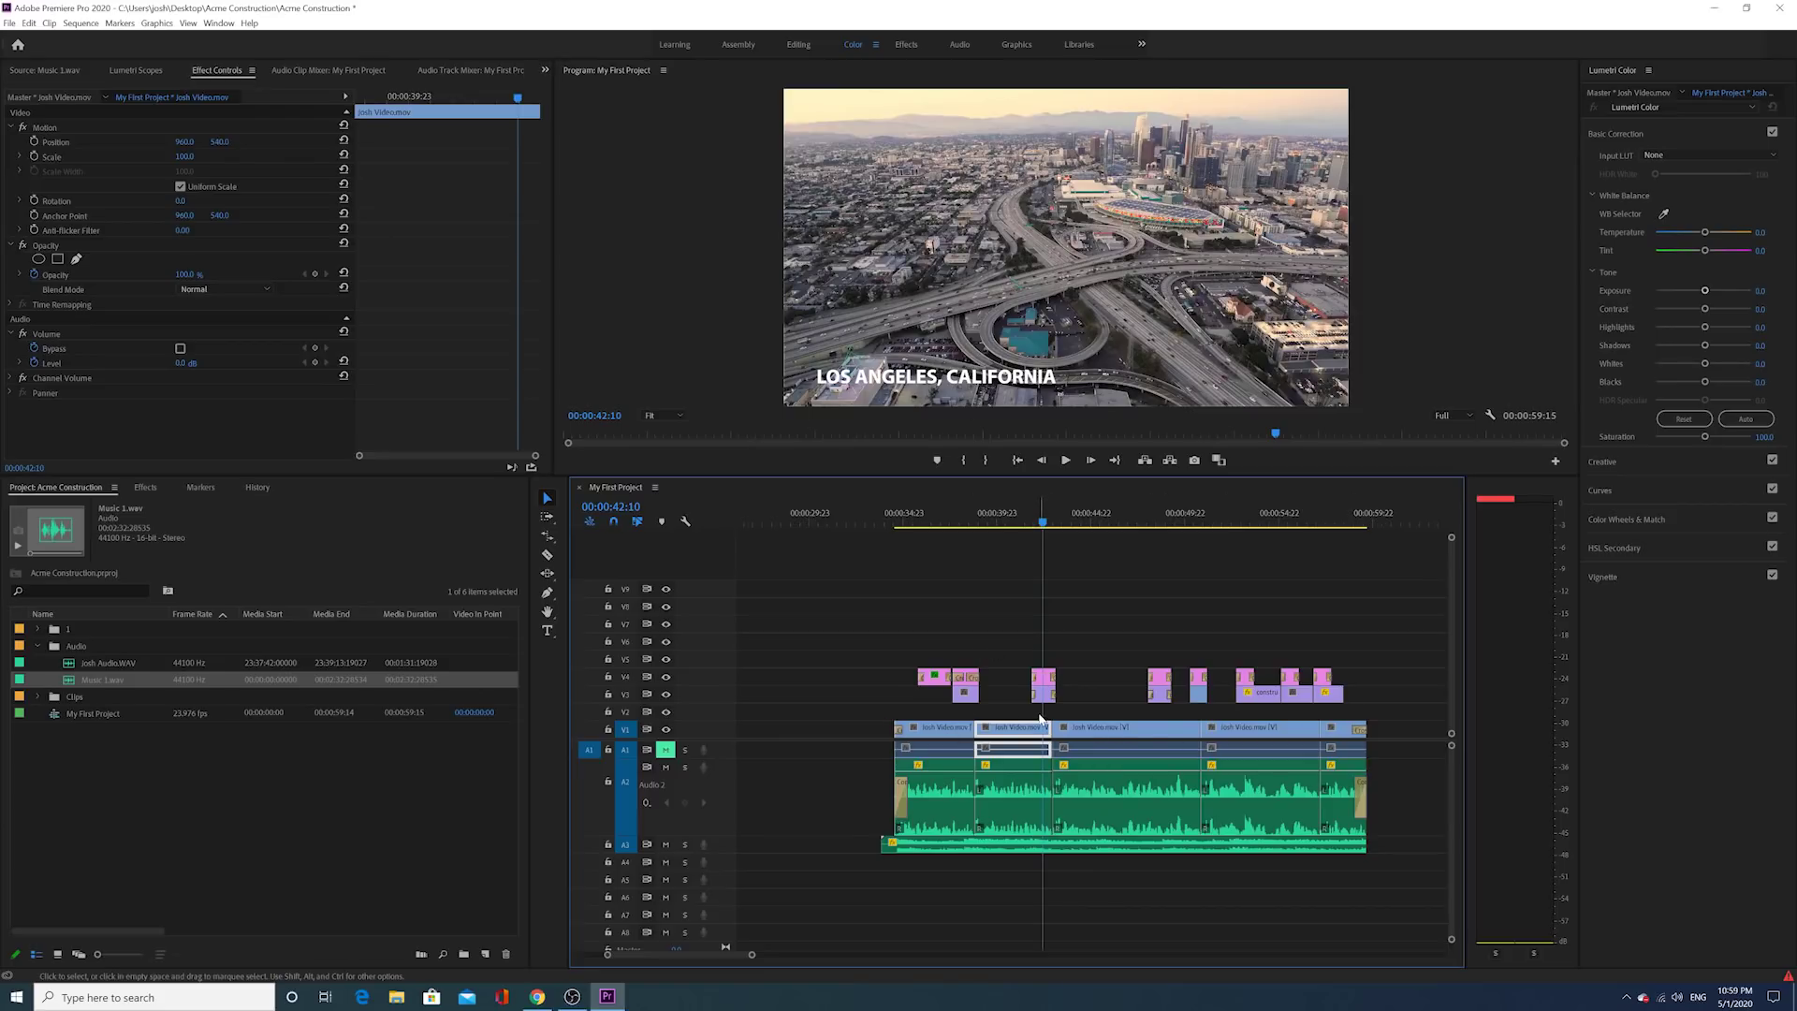
Step: Play back the Josh Video interview section from around 00:00:39:16 to review the edit
left_click(1015, 514)
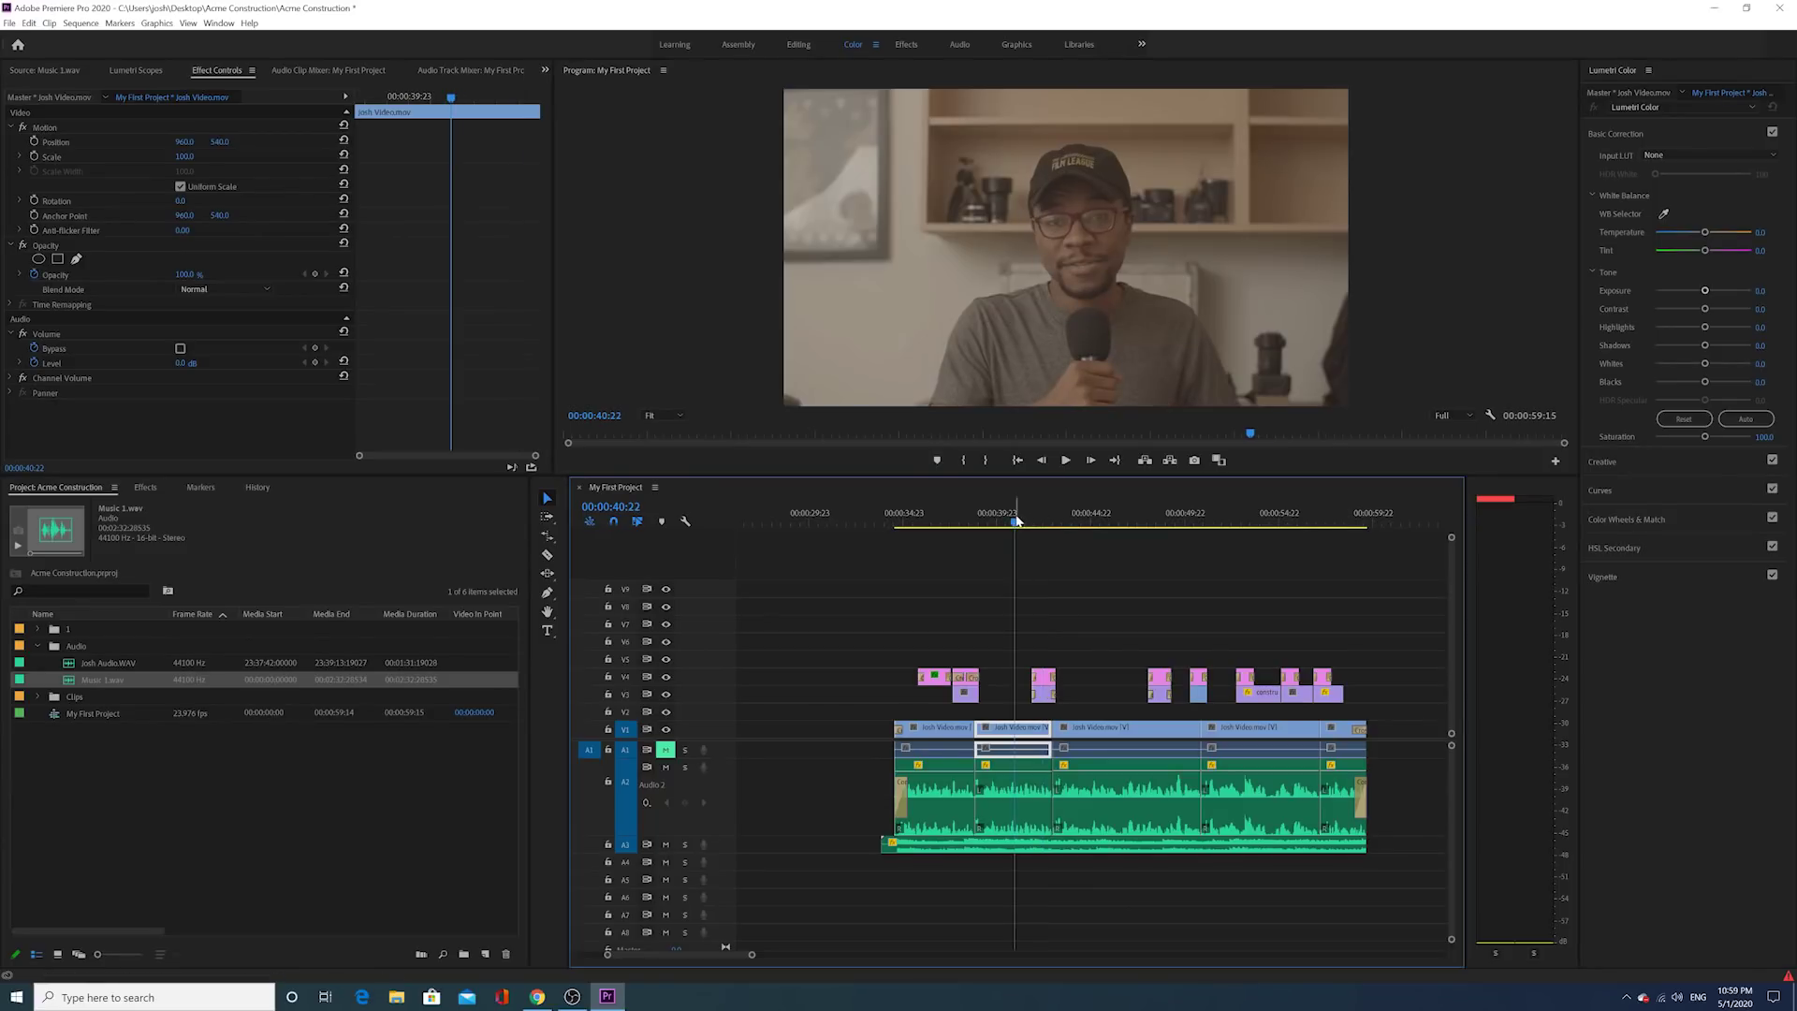
left_click(1030, 601)
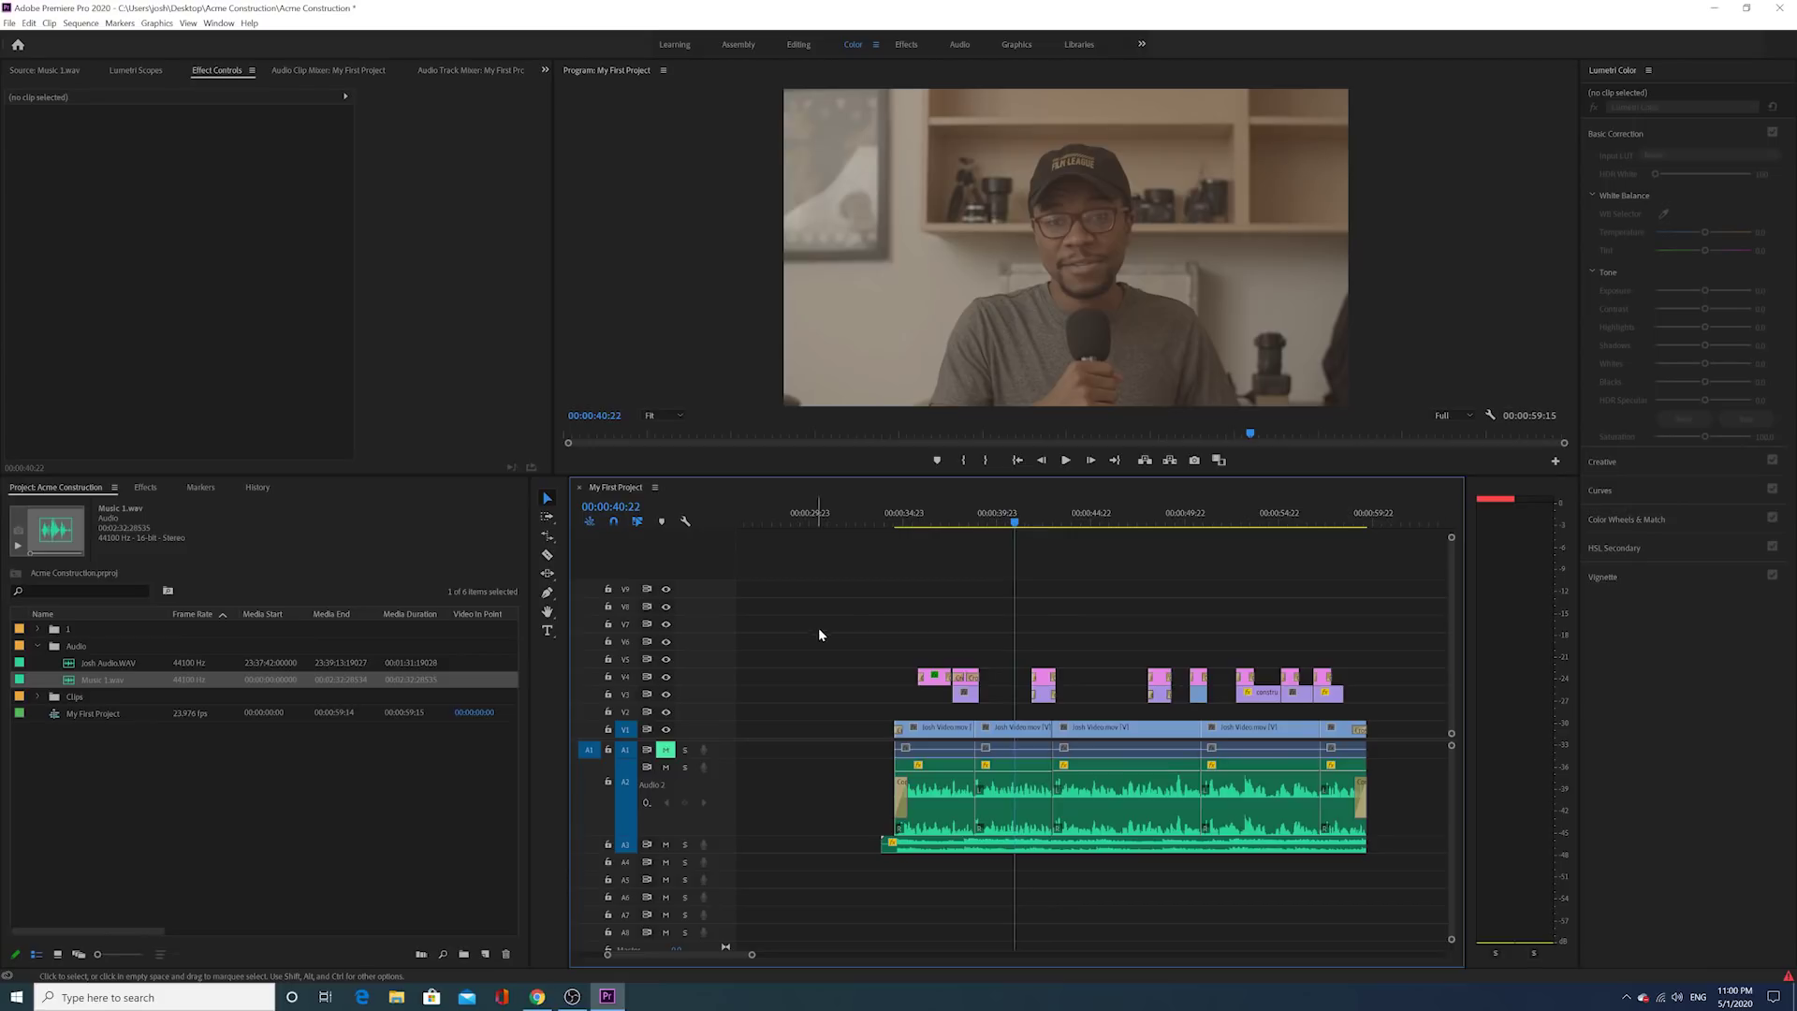
left_click(998, 515)
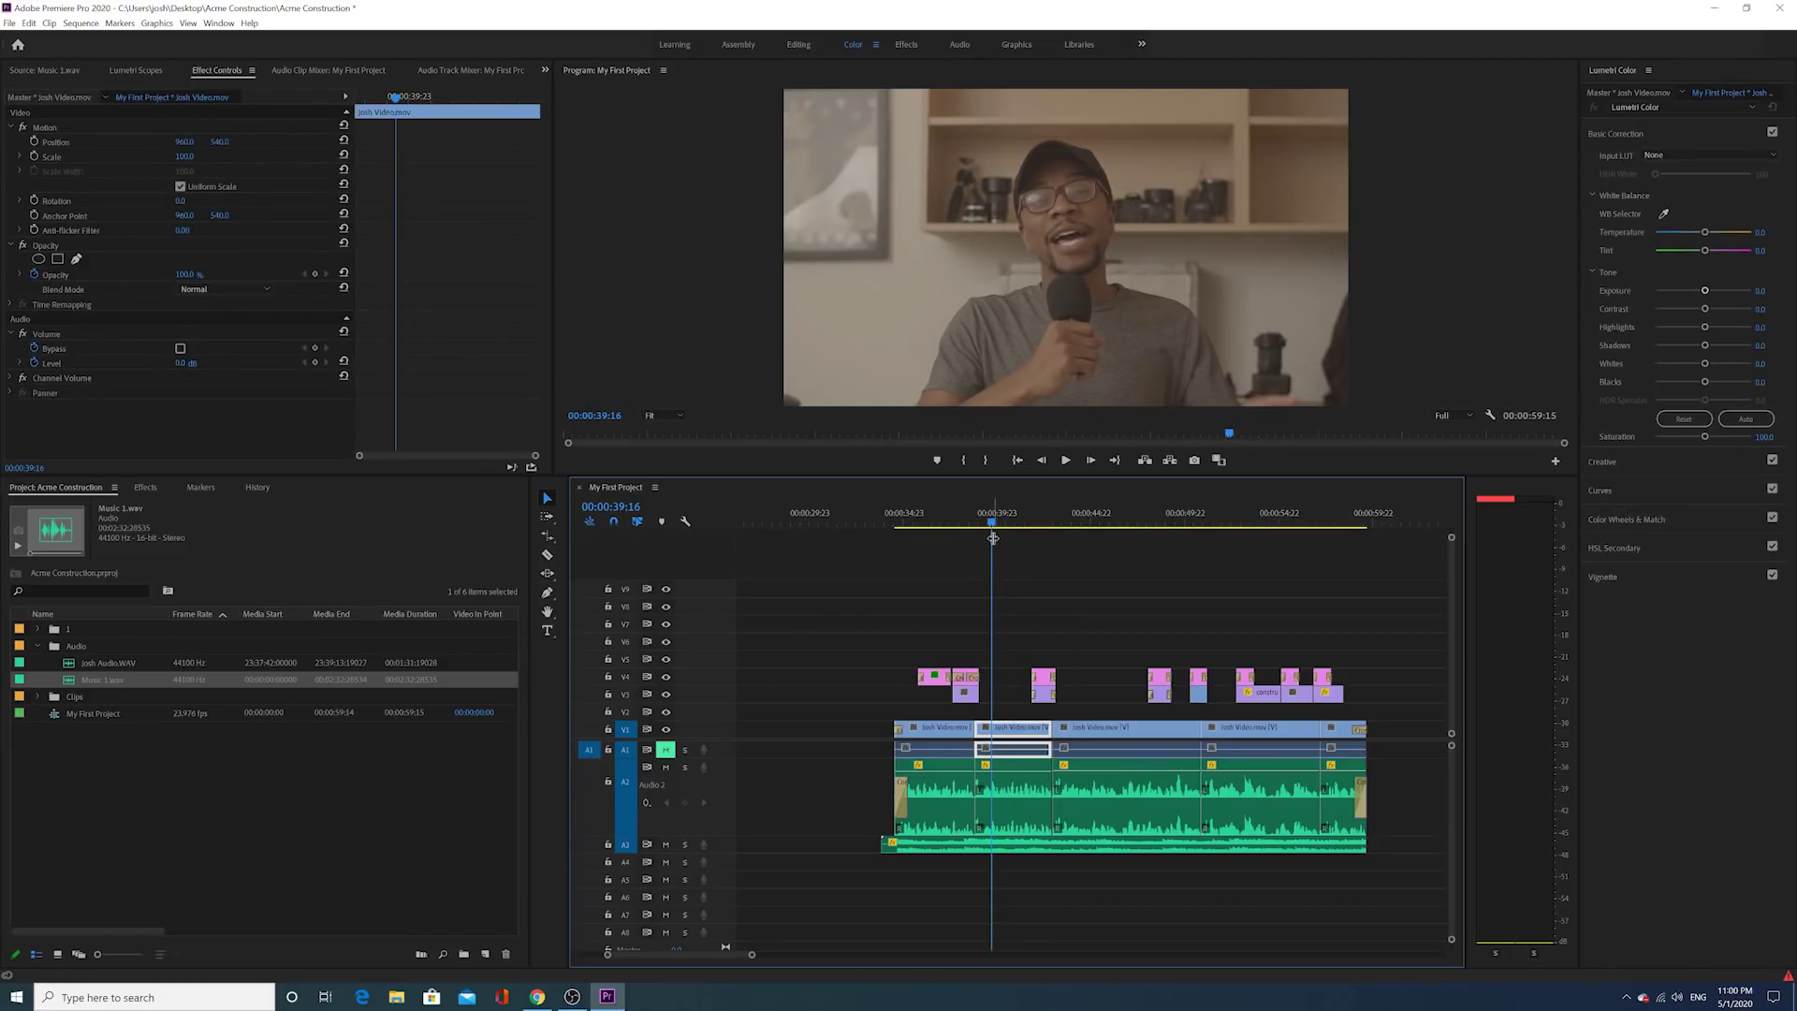
left_click(1011, 729)
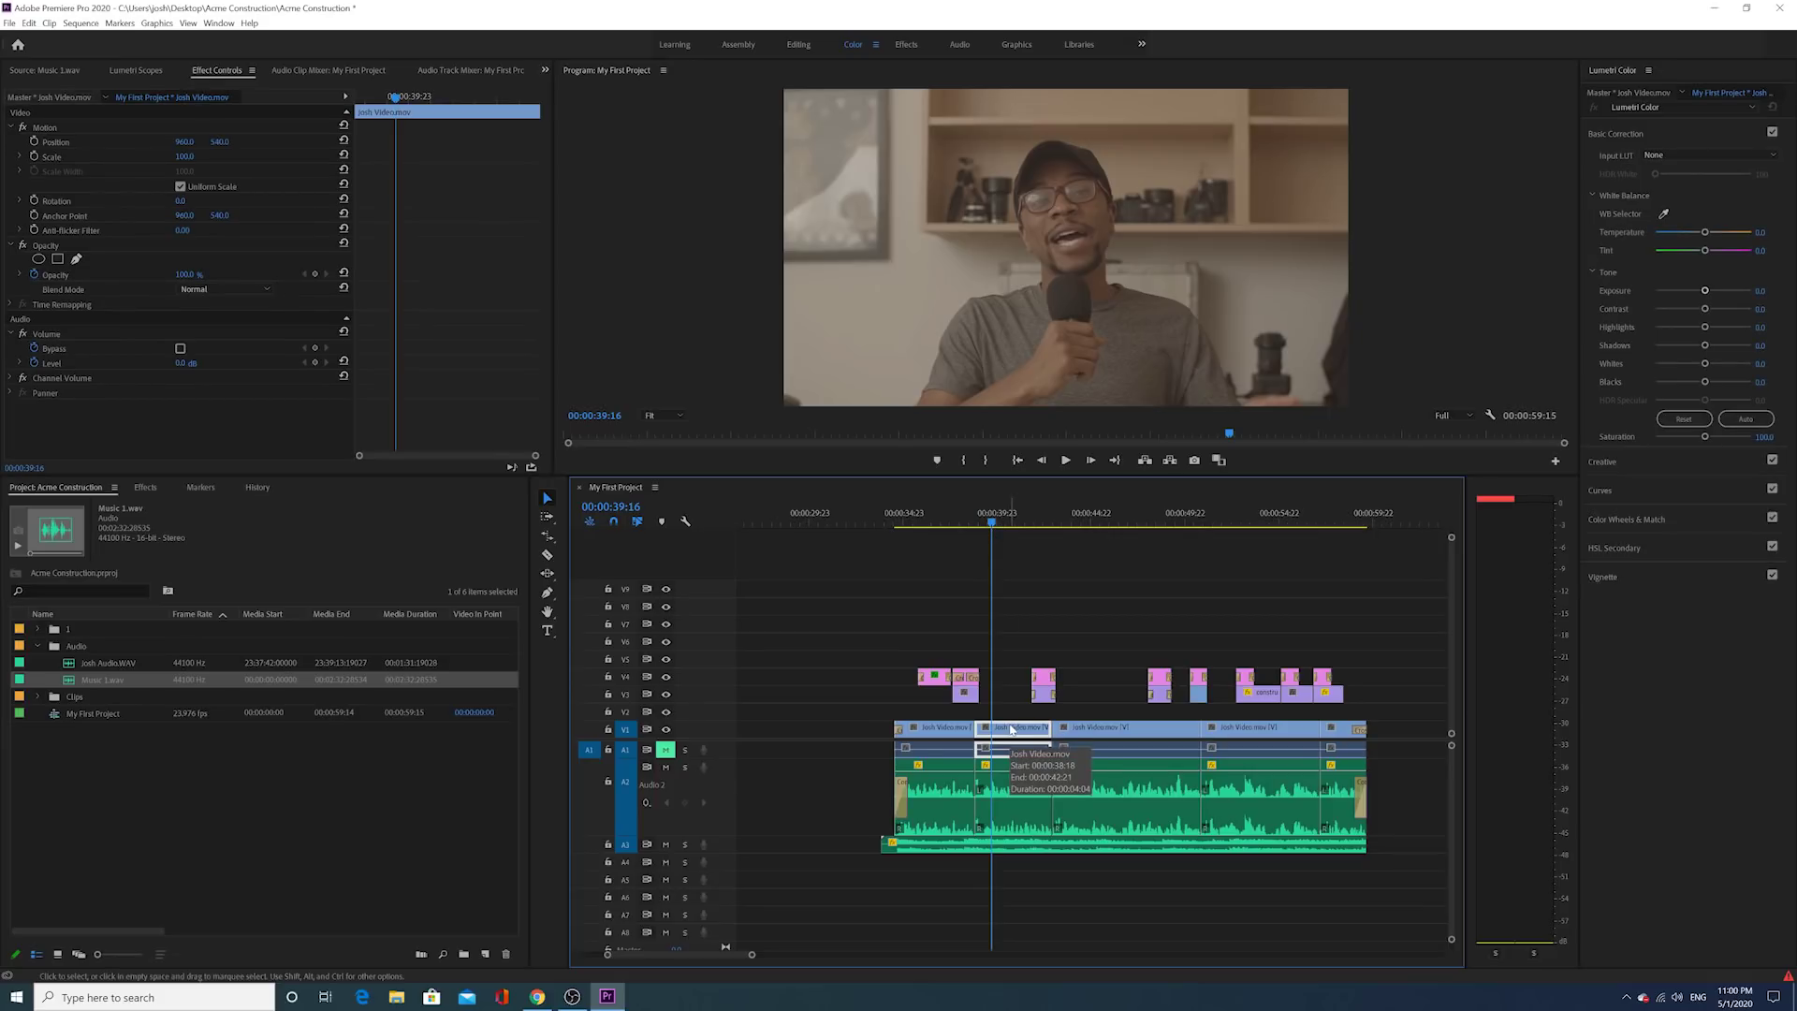
key("space")
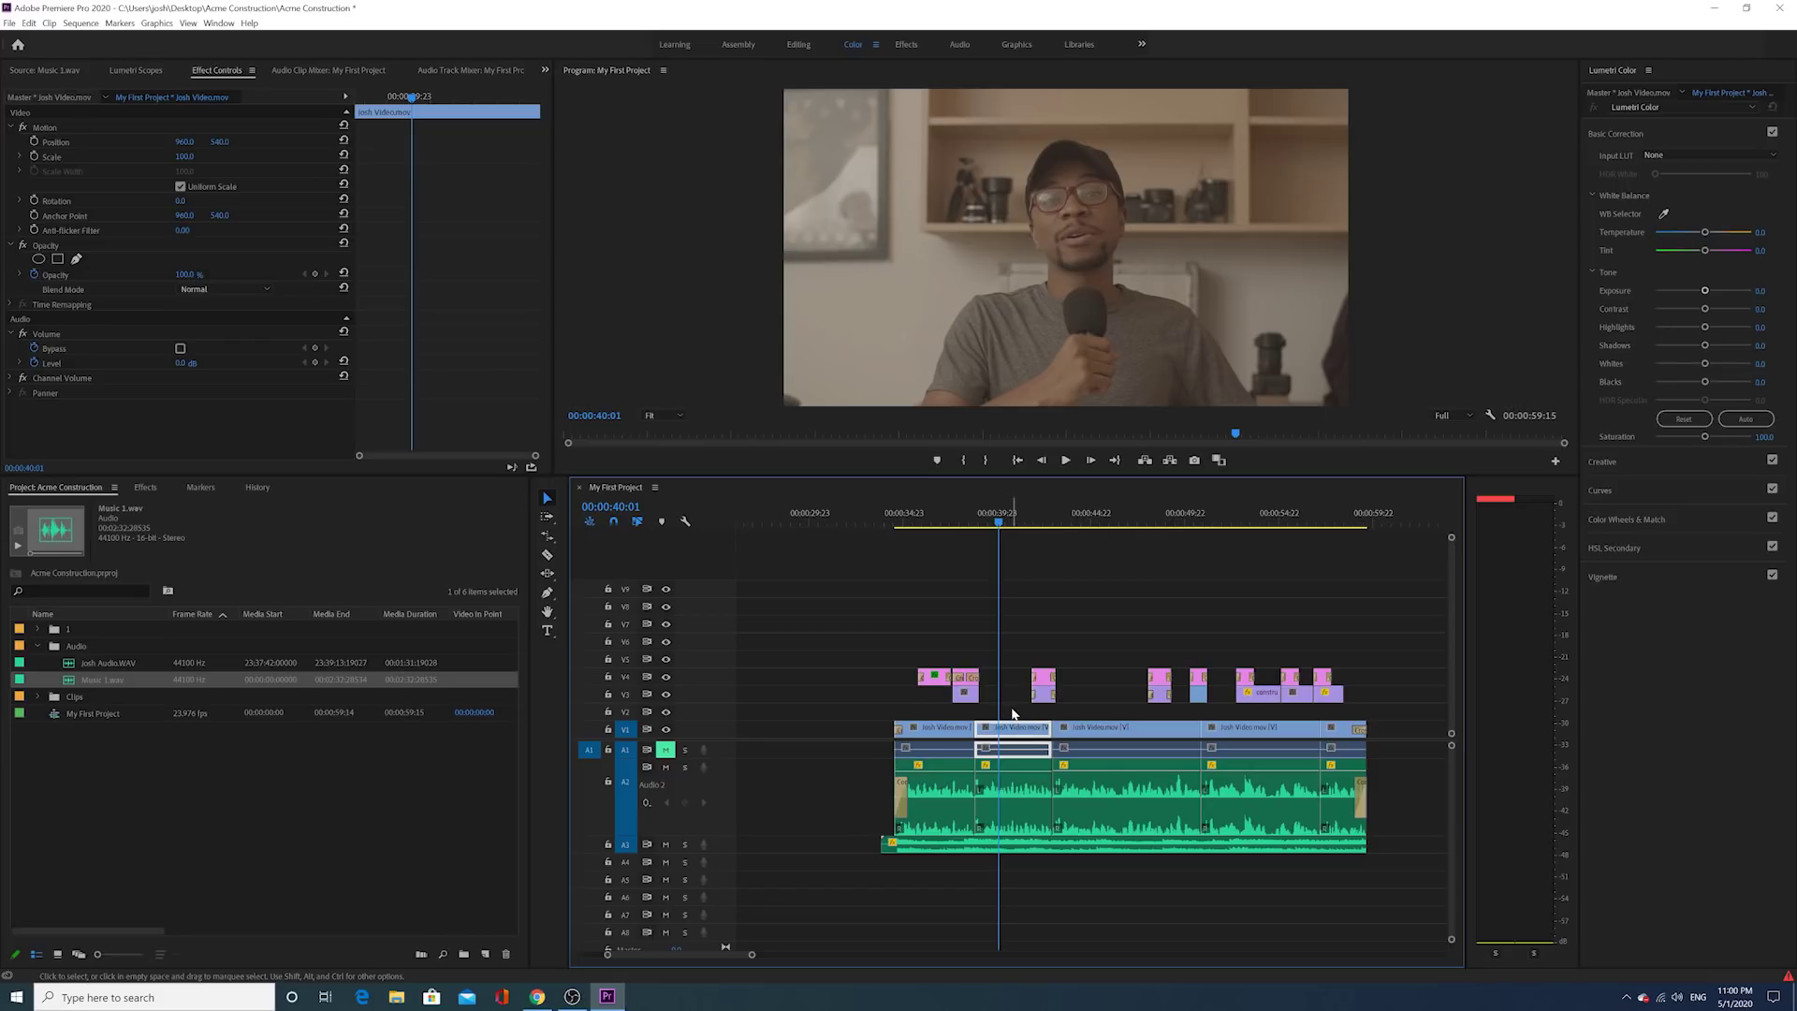
left_click(1011, 714)
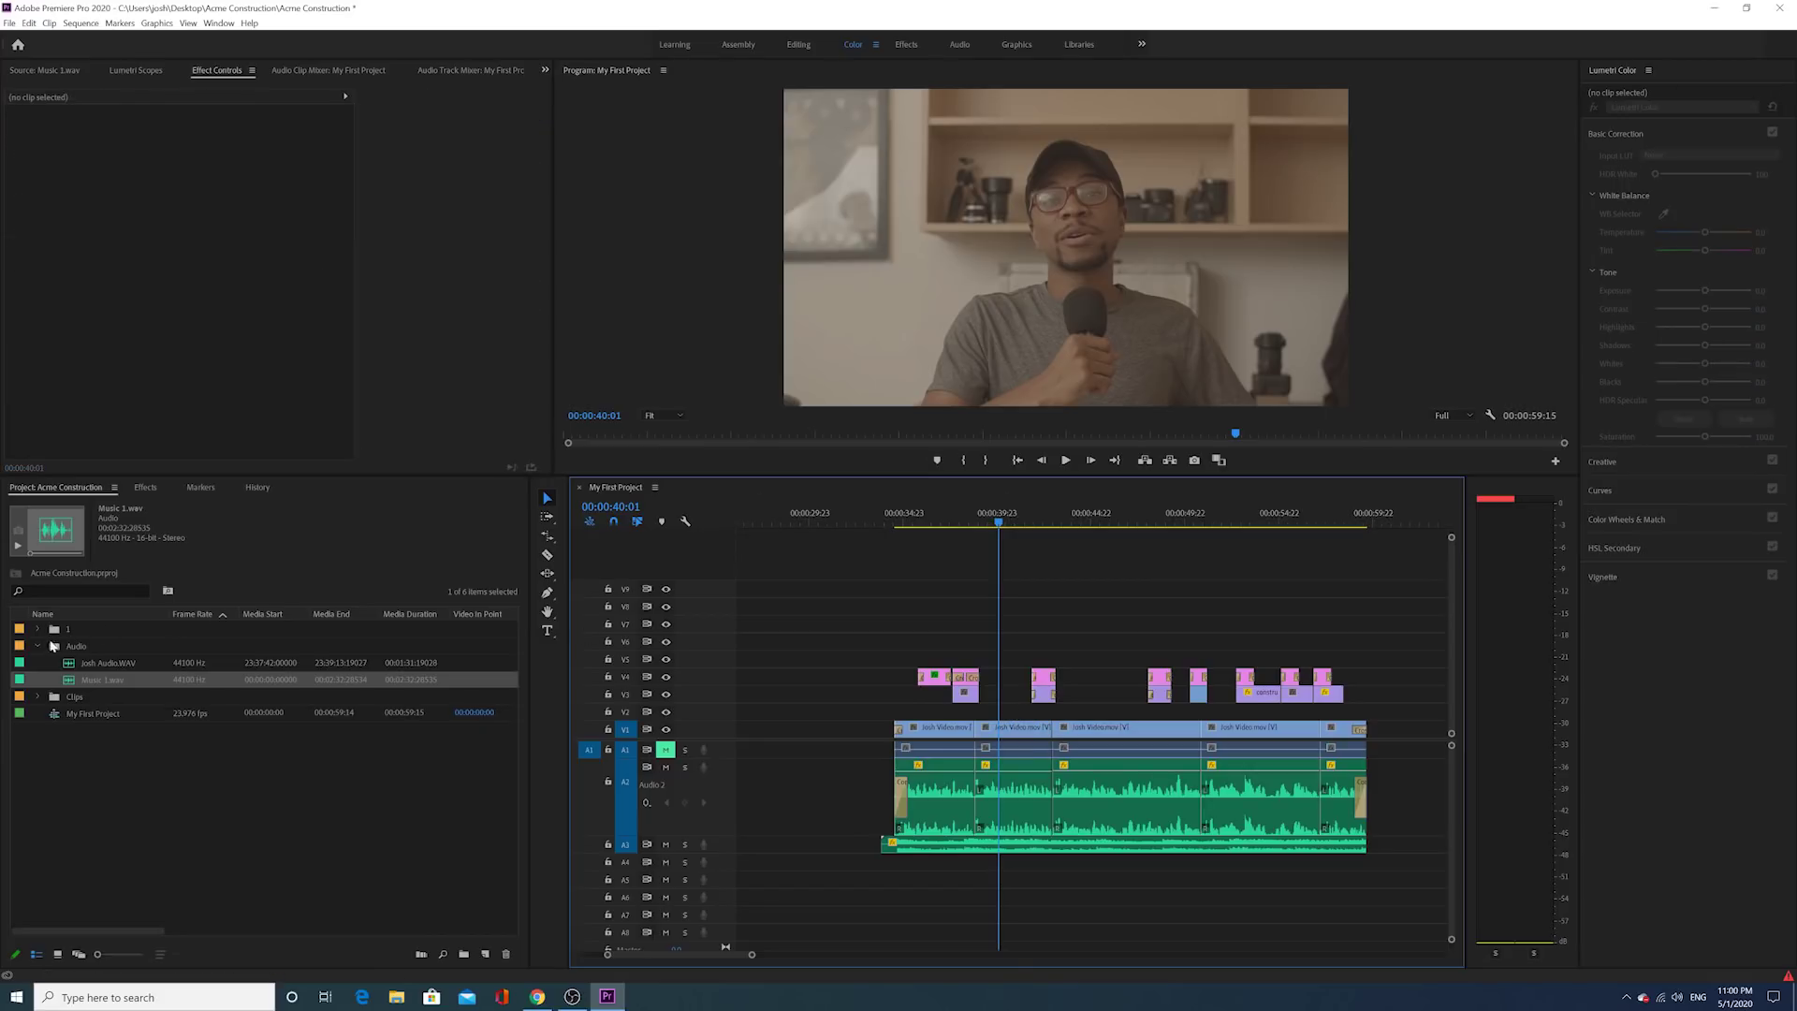
Step: Collapse the Audio bin in the Project panel
left_click(37, 645)
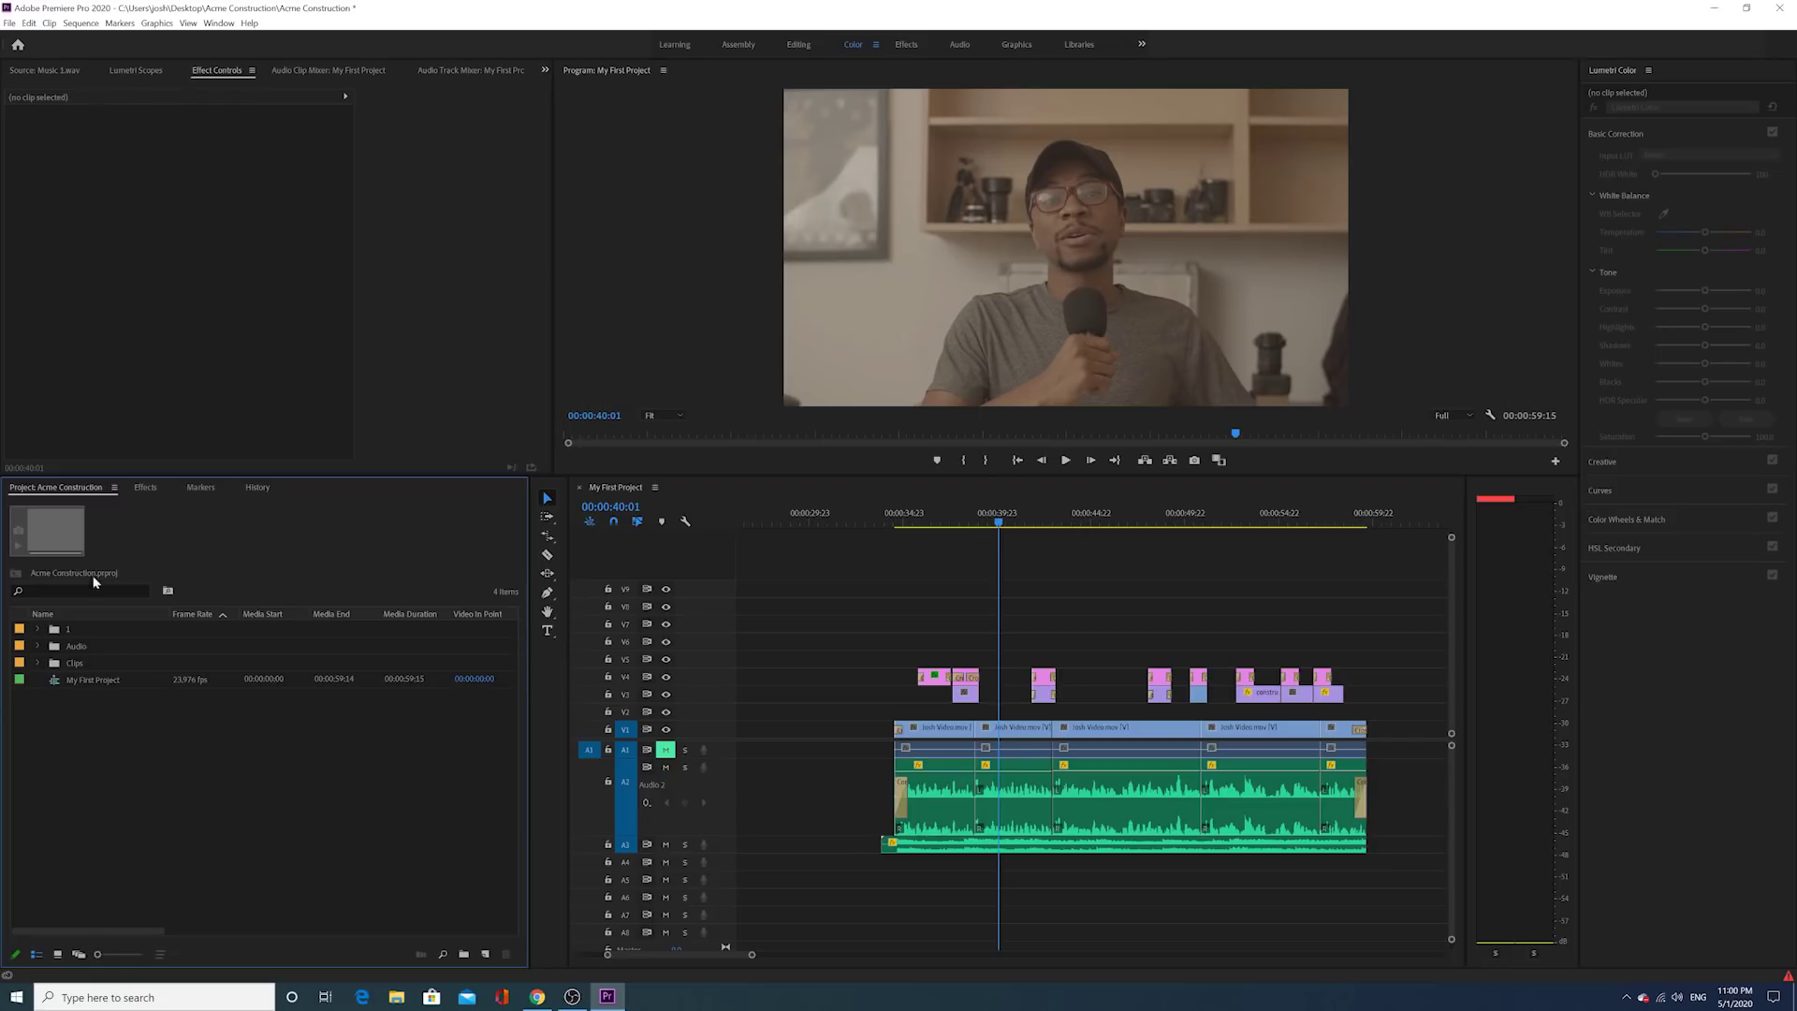
left_click(150, 488)
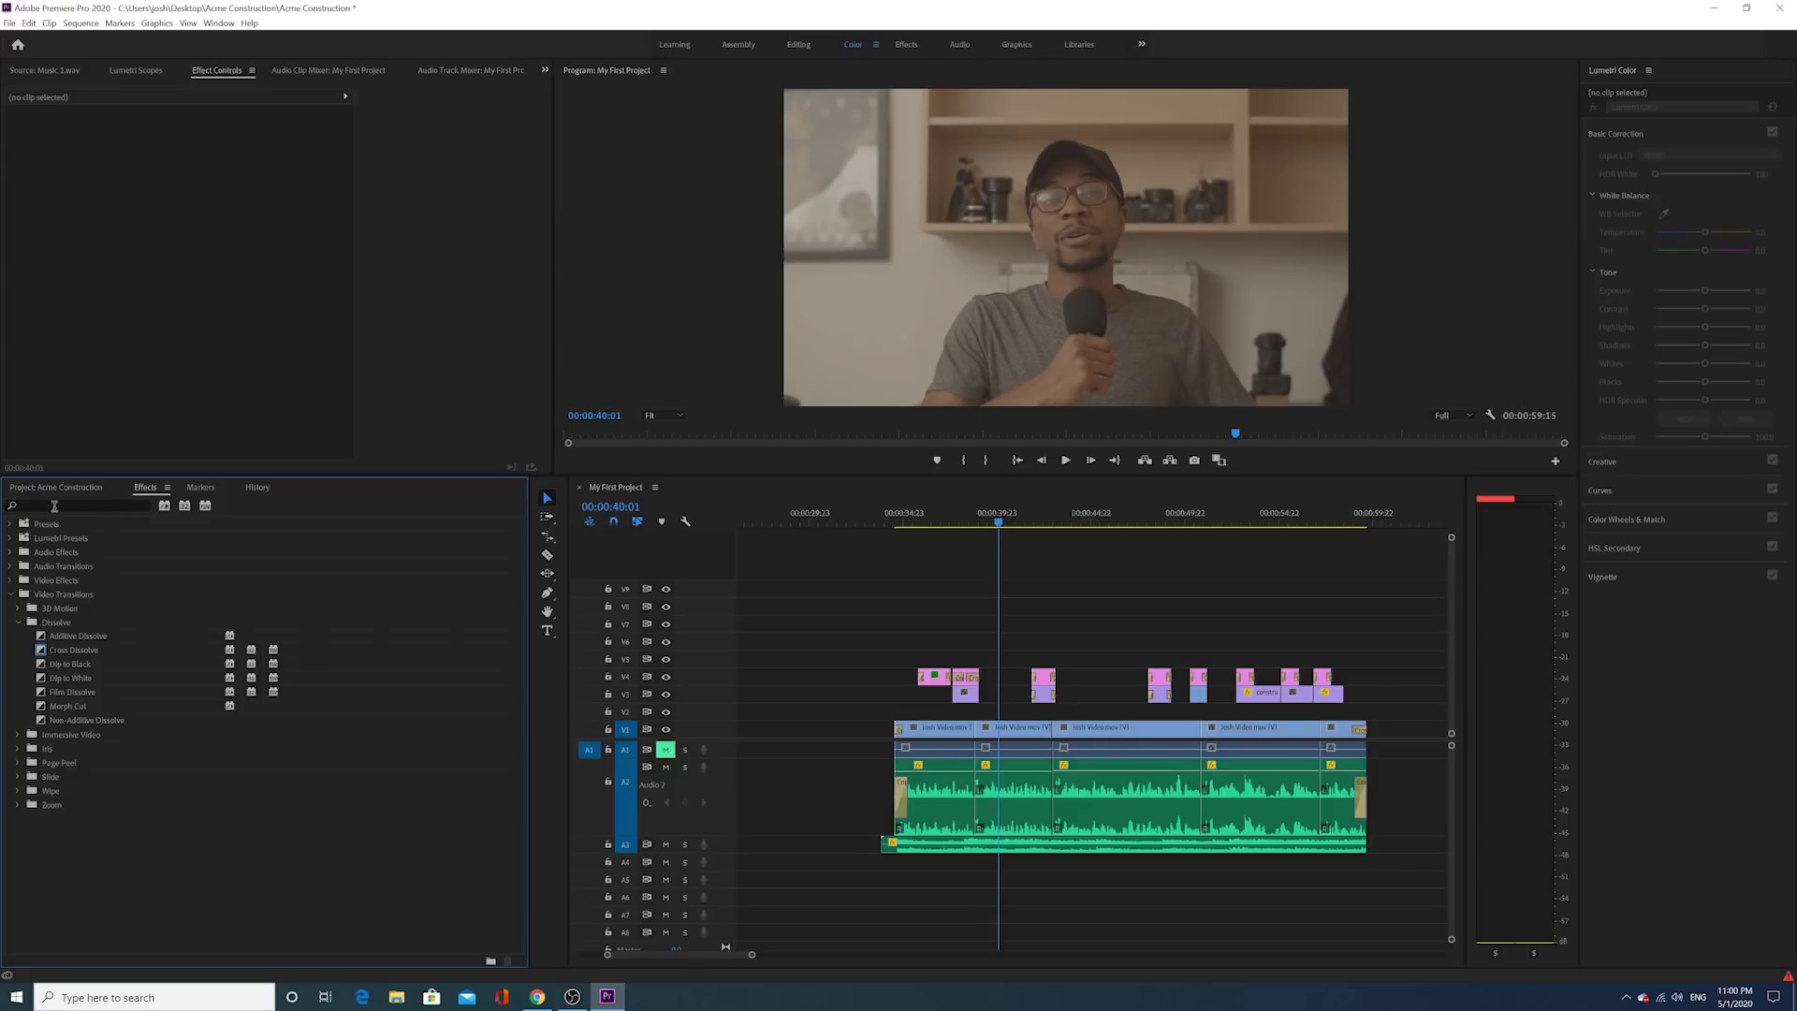
left_click(72, 490)
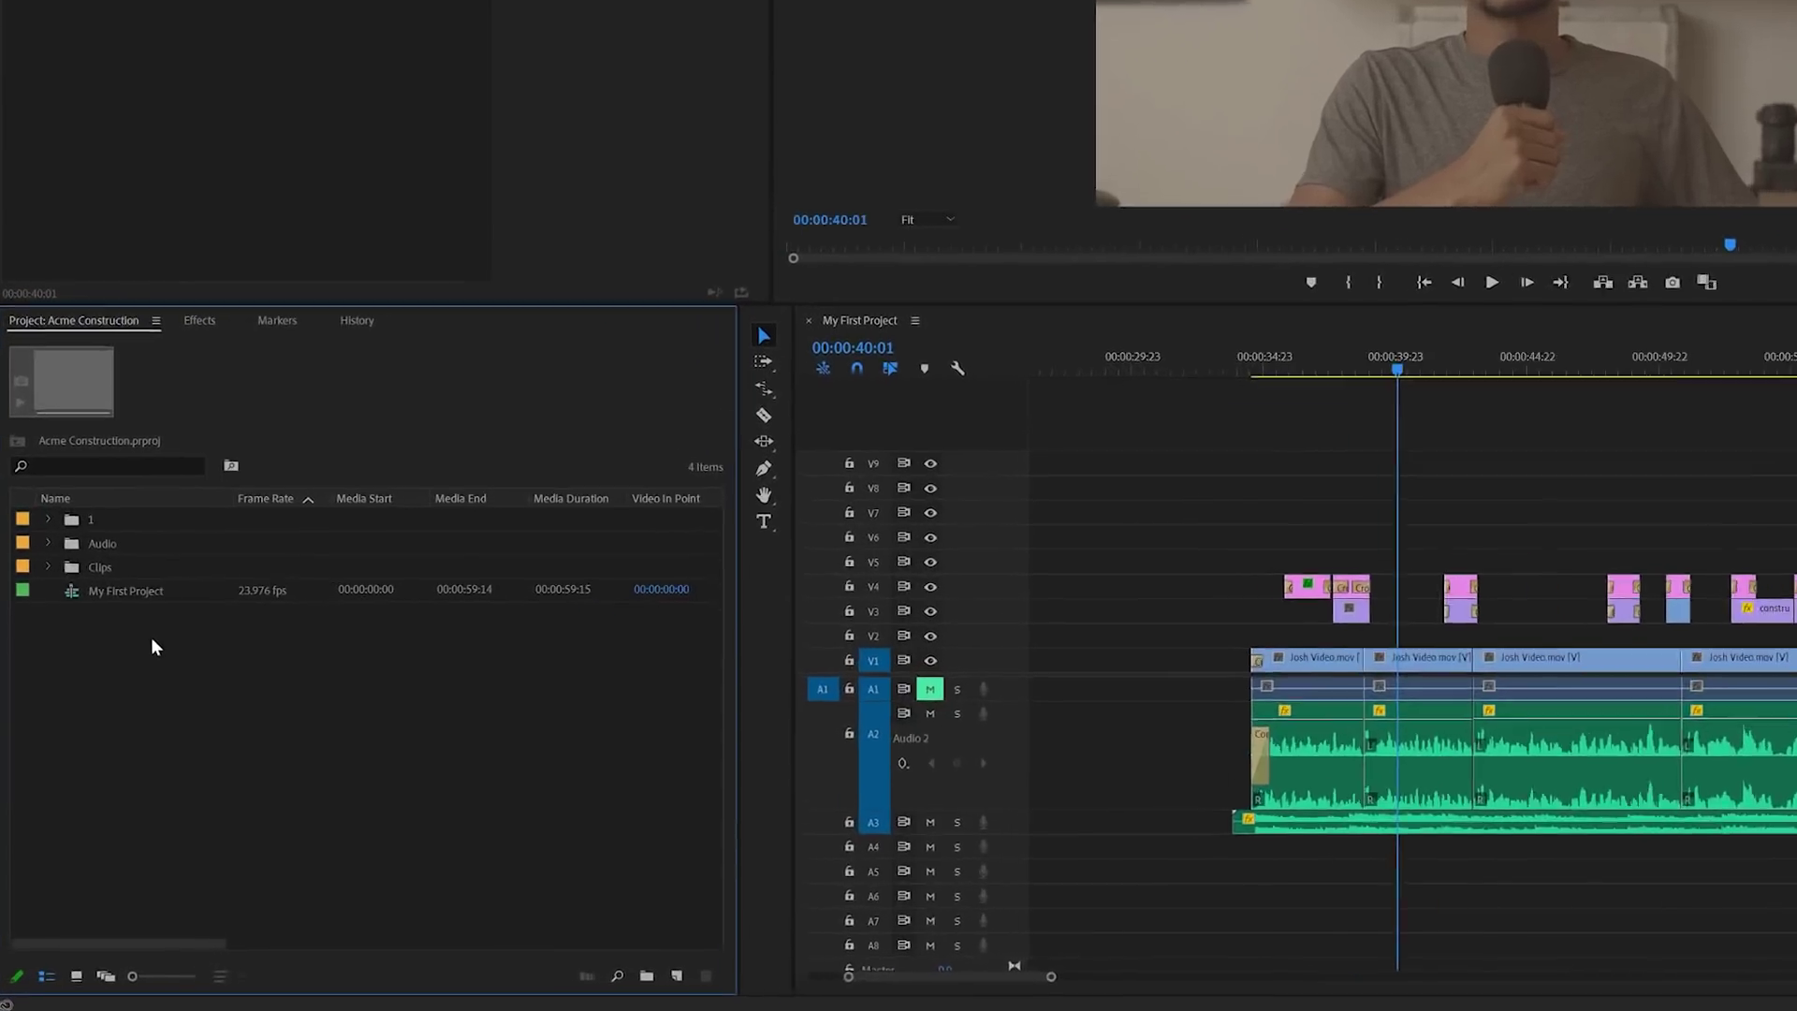
Step: Create a new Adjustment Layer project item, undoing its accidental placement on V1
right_click(110, 722)
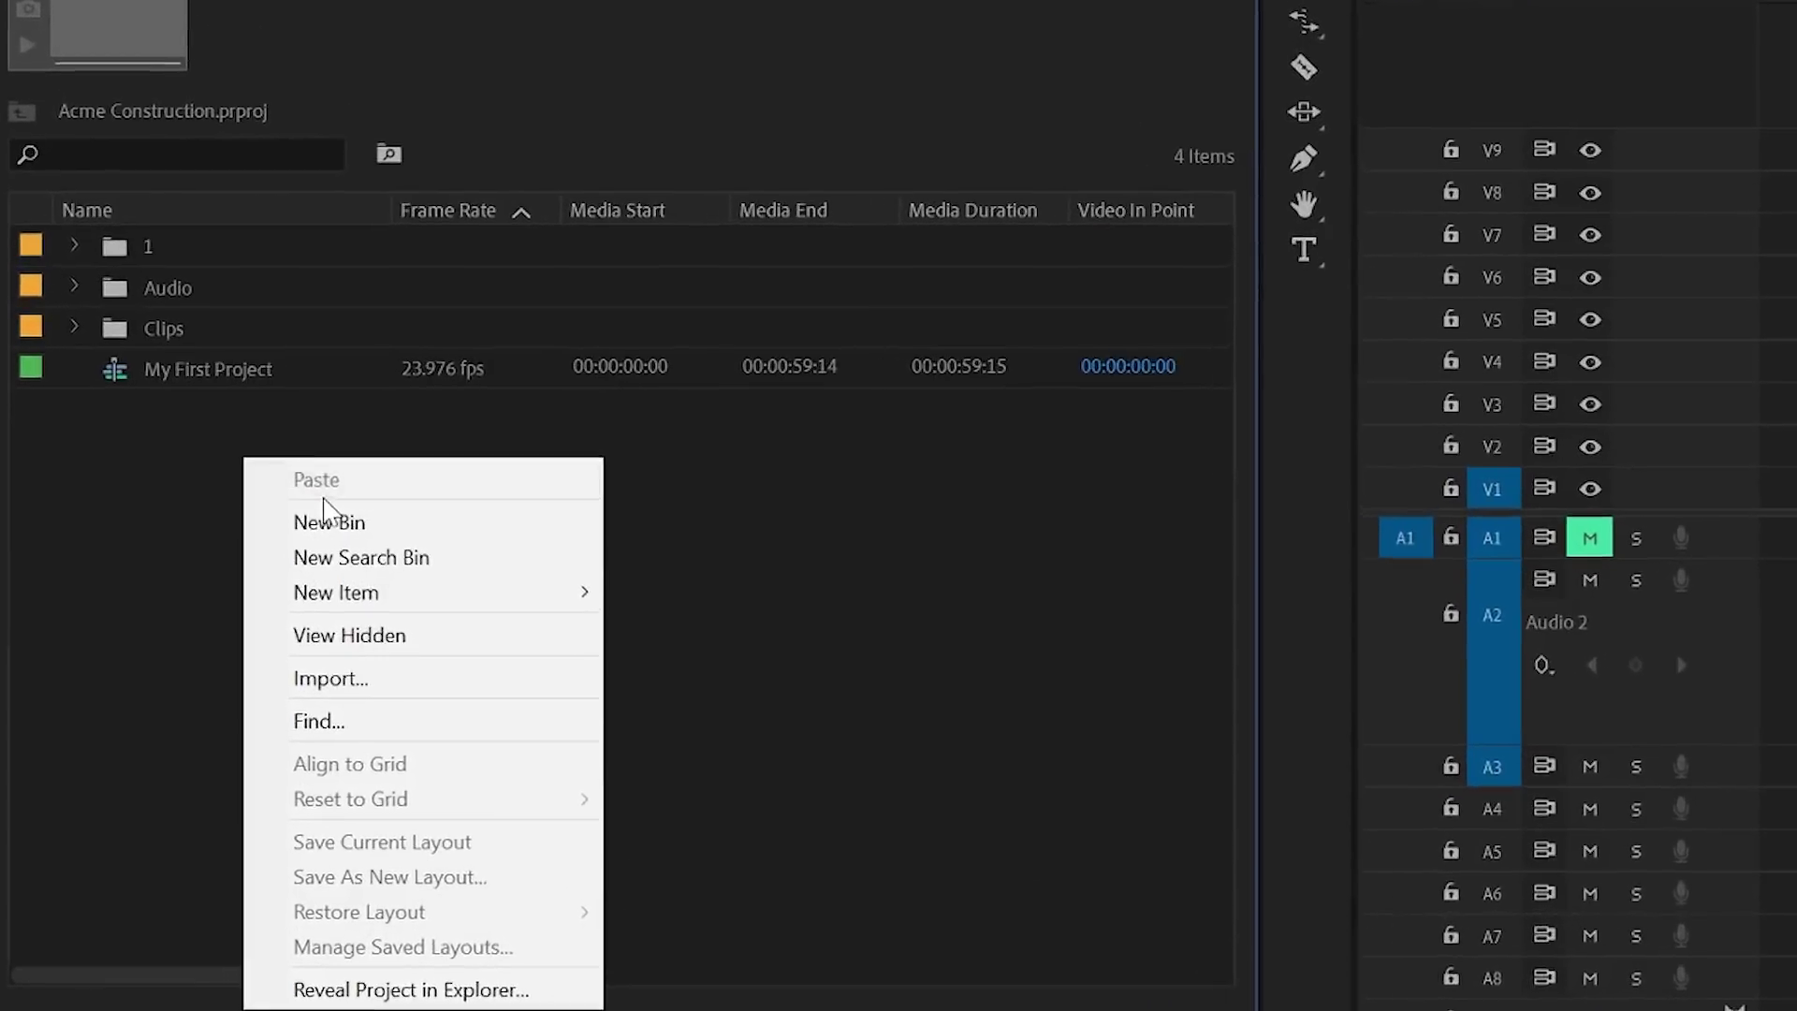
mouse_move(343, 661)
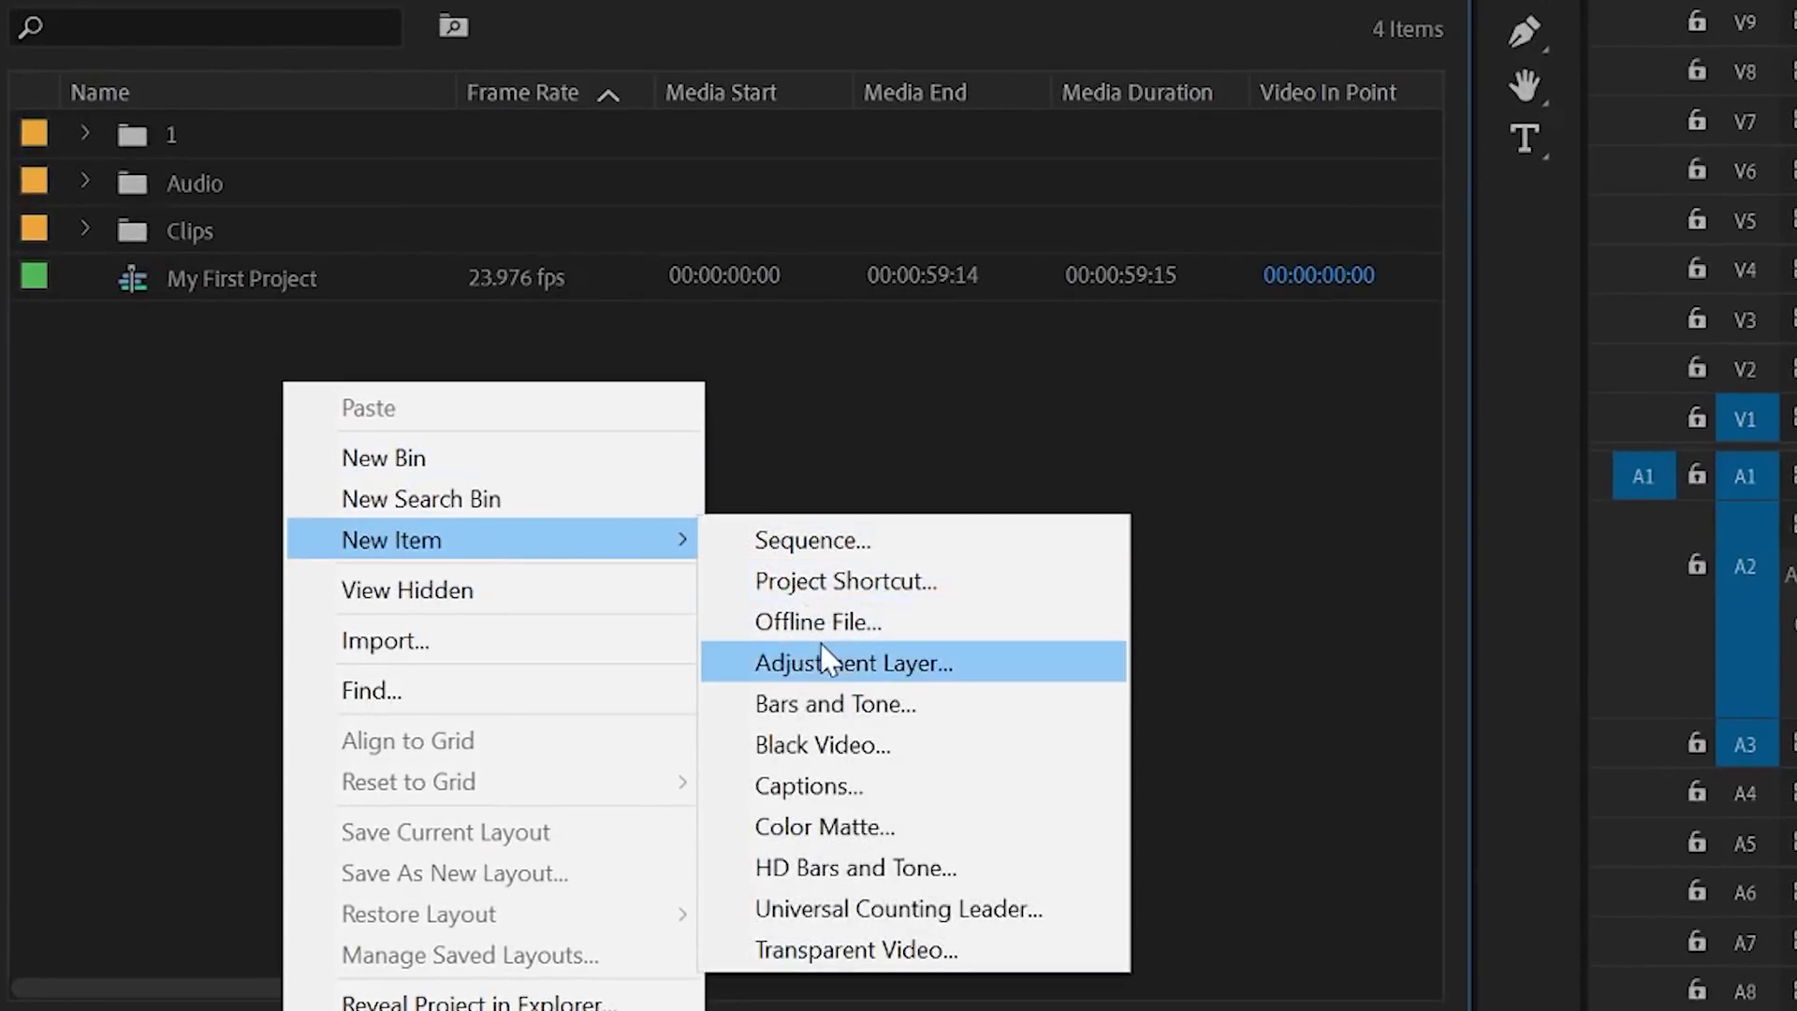
left_click(830, 662)
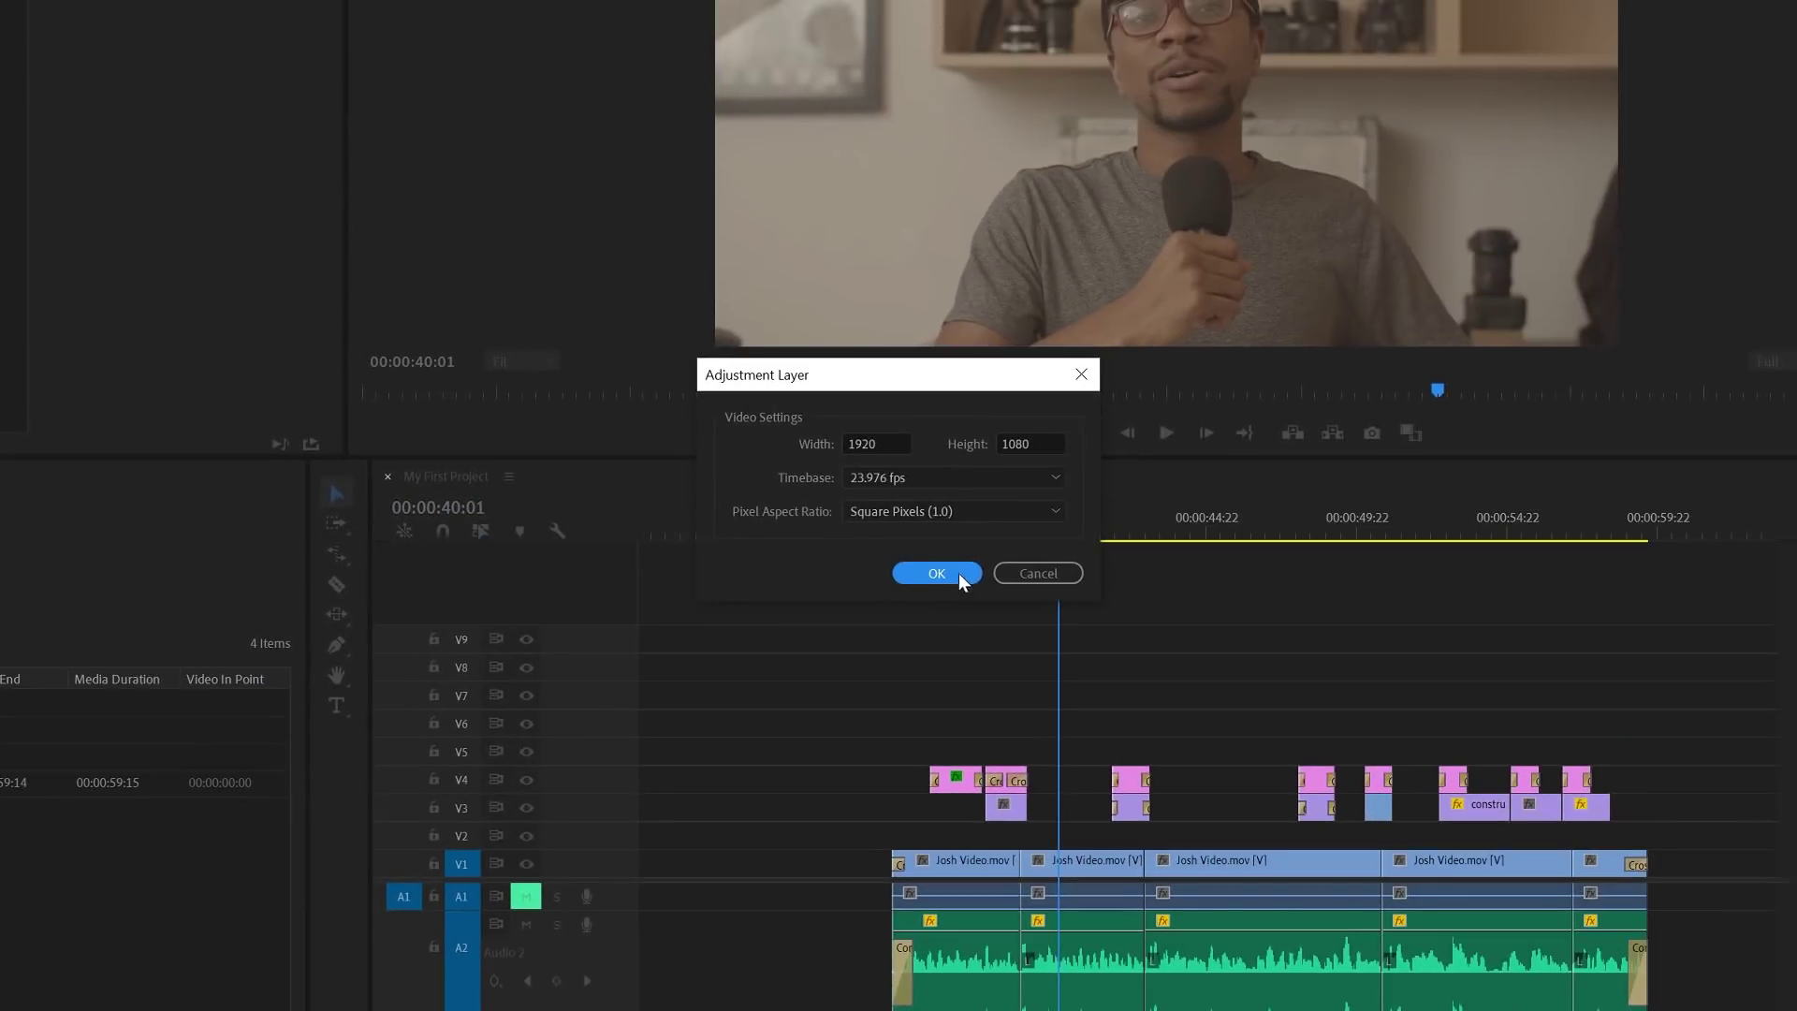
left_click(1474, 356)
left_click_drag(60, 648, 900, 728)
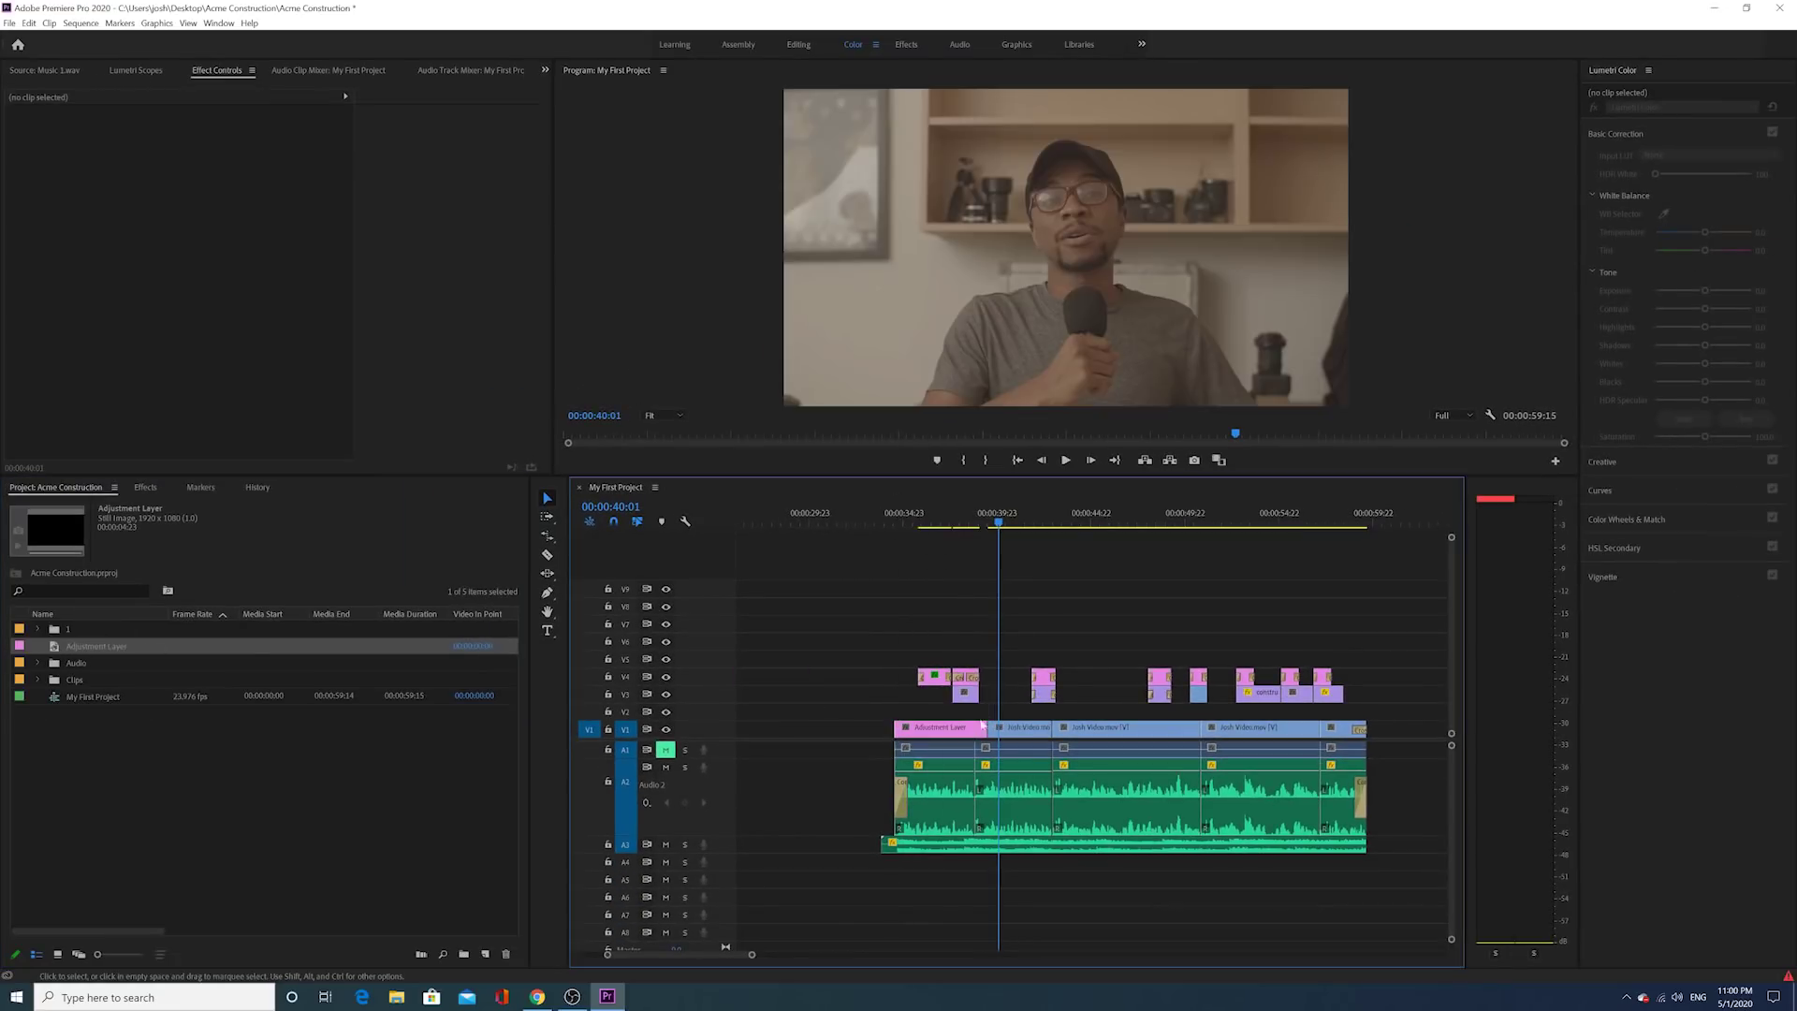
key("ctrl+z")
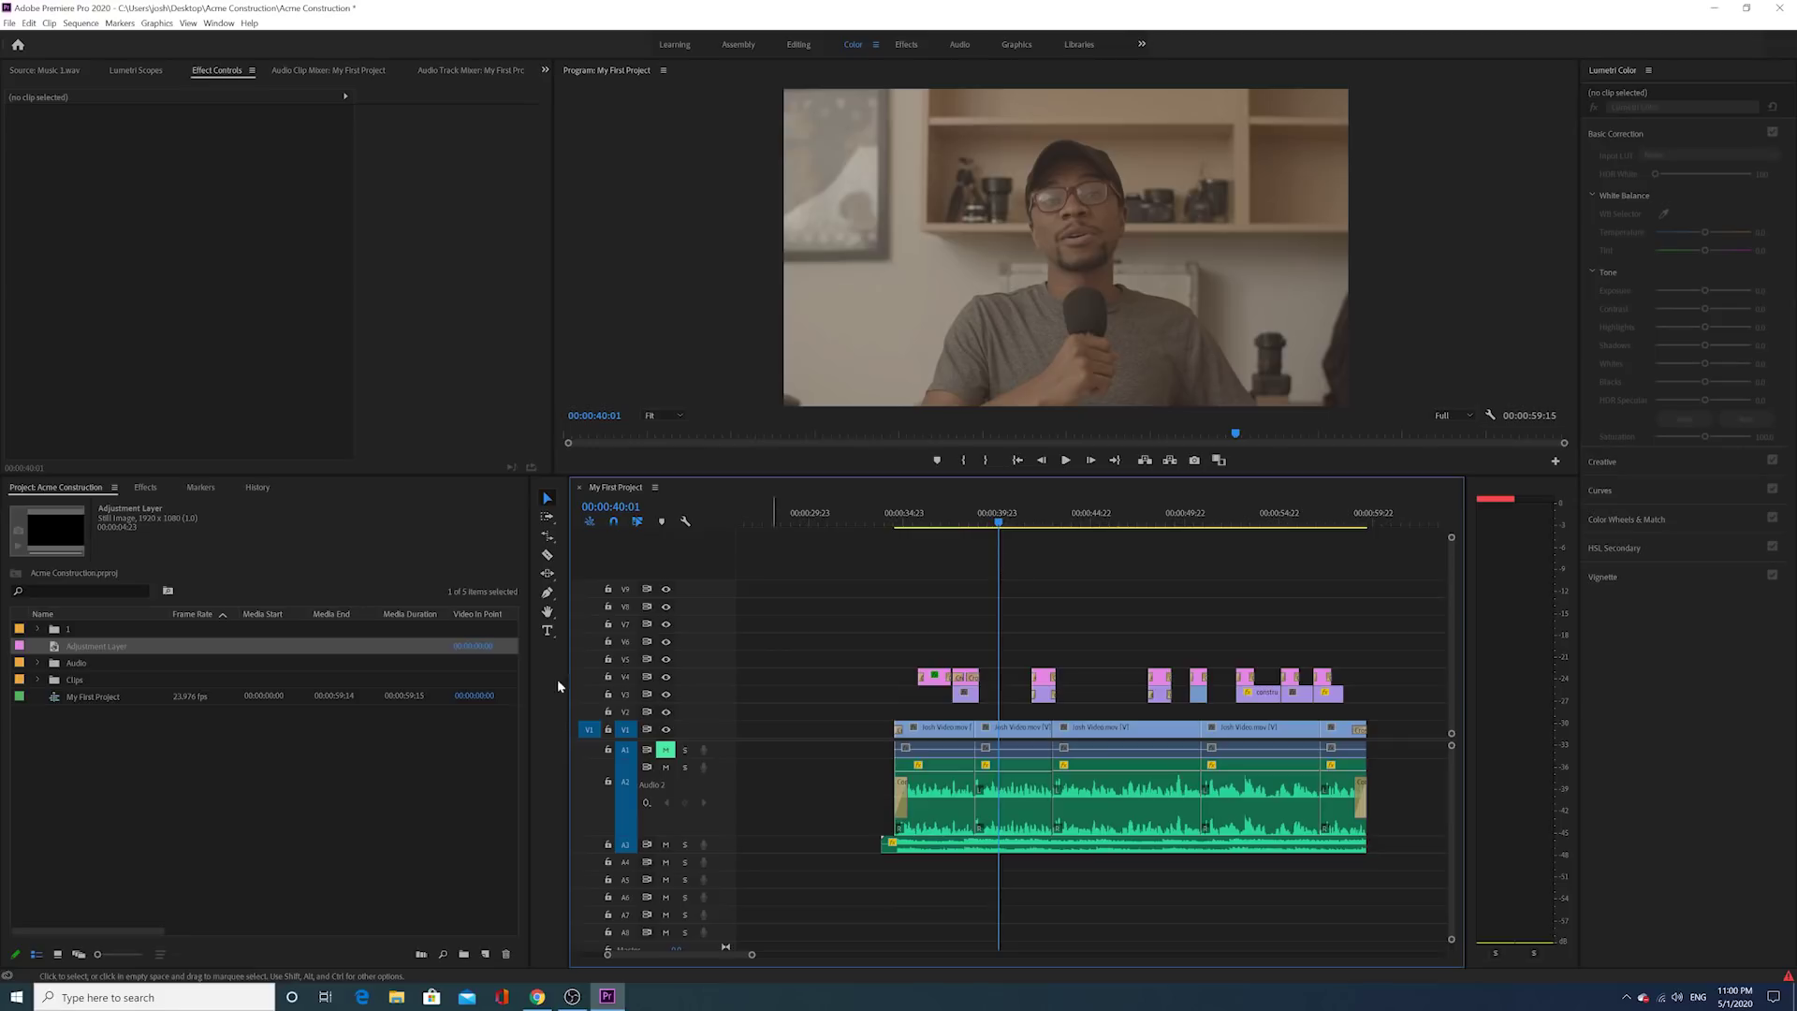
Step: Drop the Adjustment Layer onto V2 above the Josh Video clips and select it
left_click_drag(108, 647, 1366, 707)
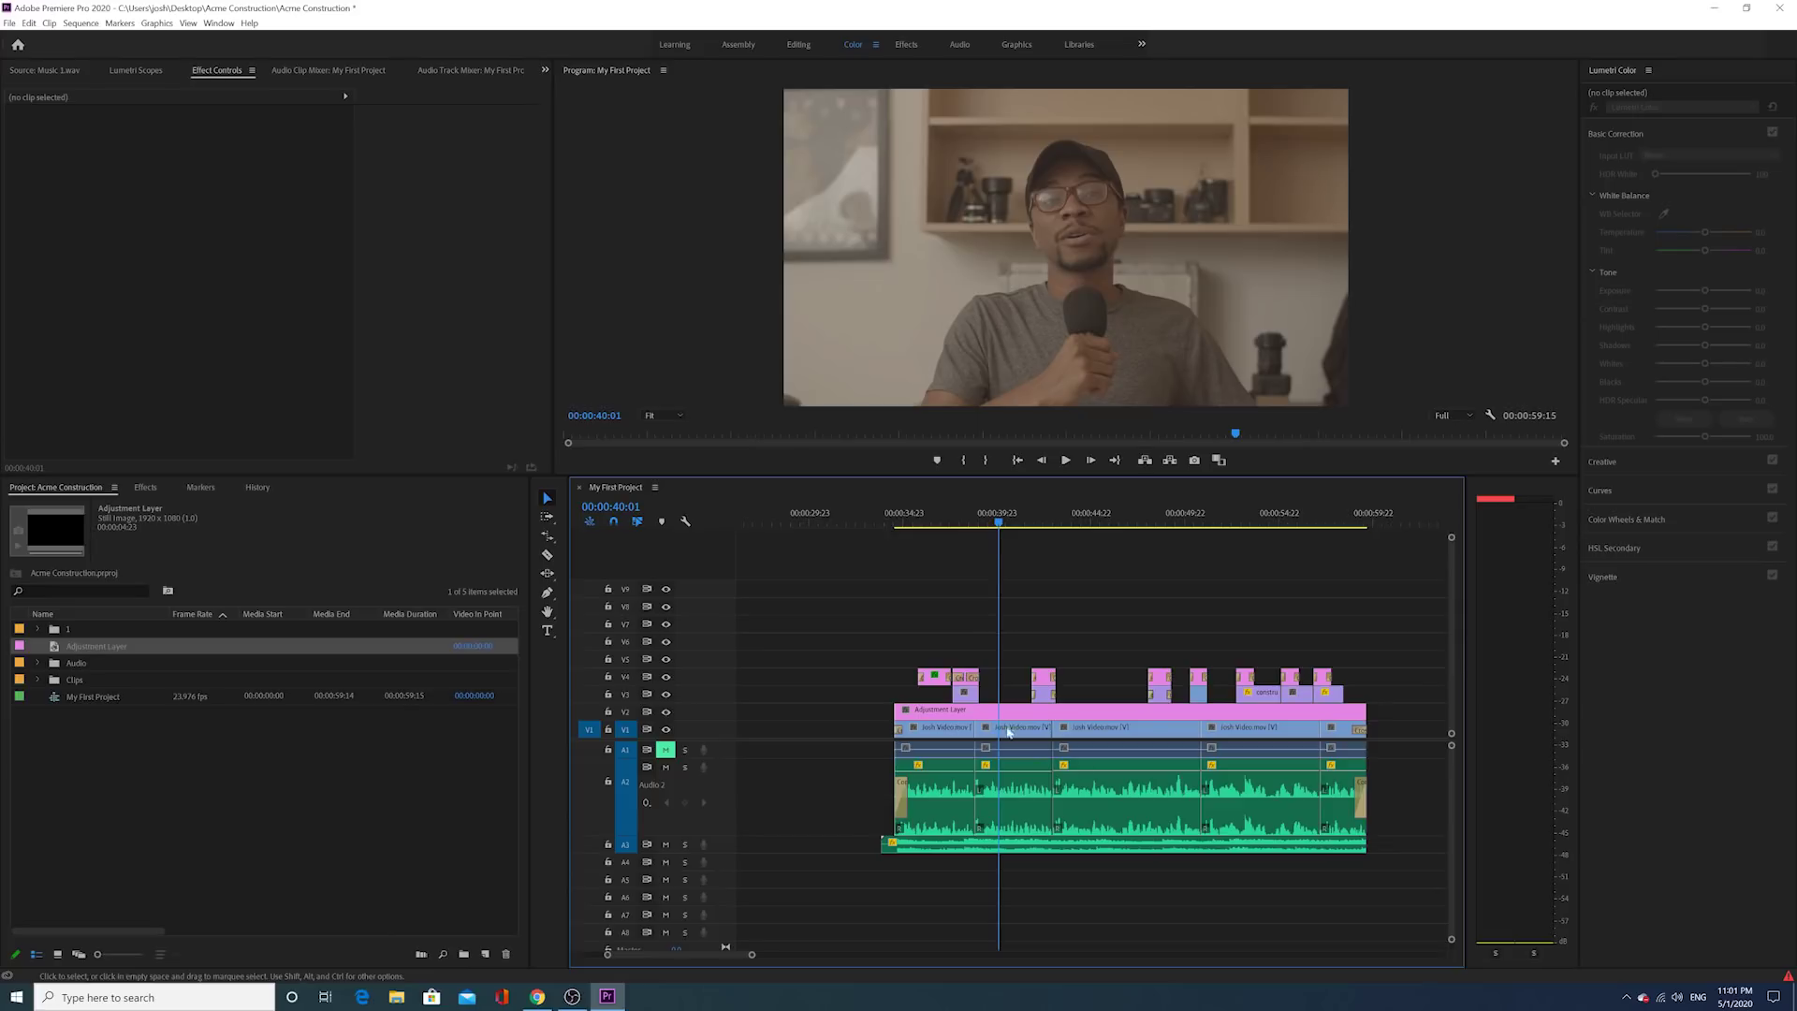
left_click(1020, 728)
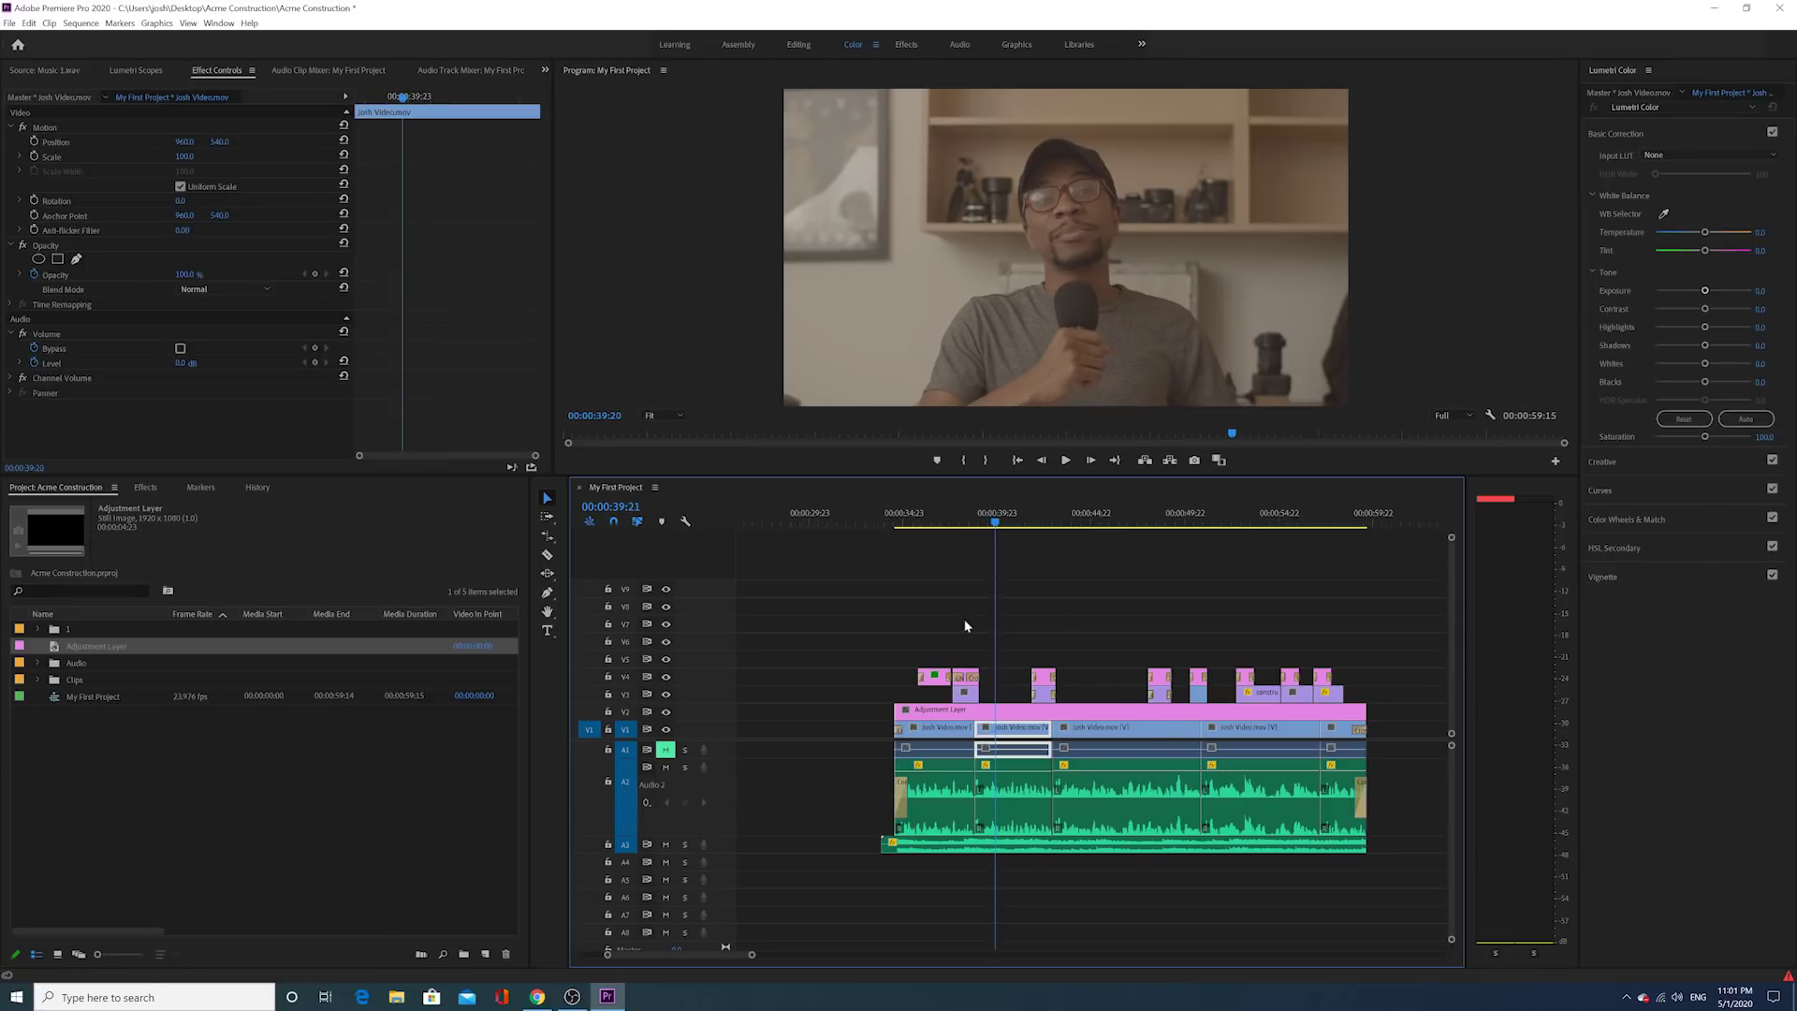
left_click(1037, 514)
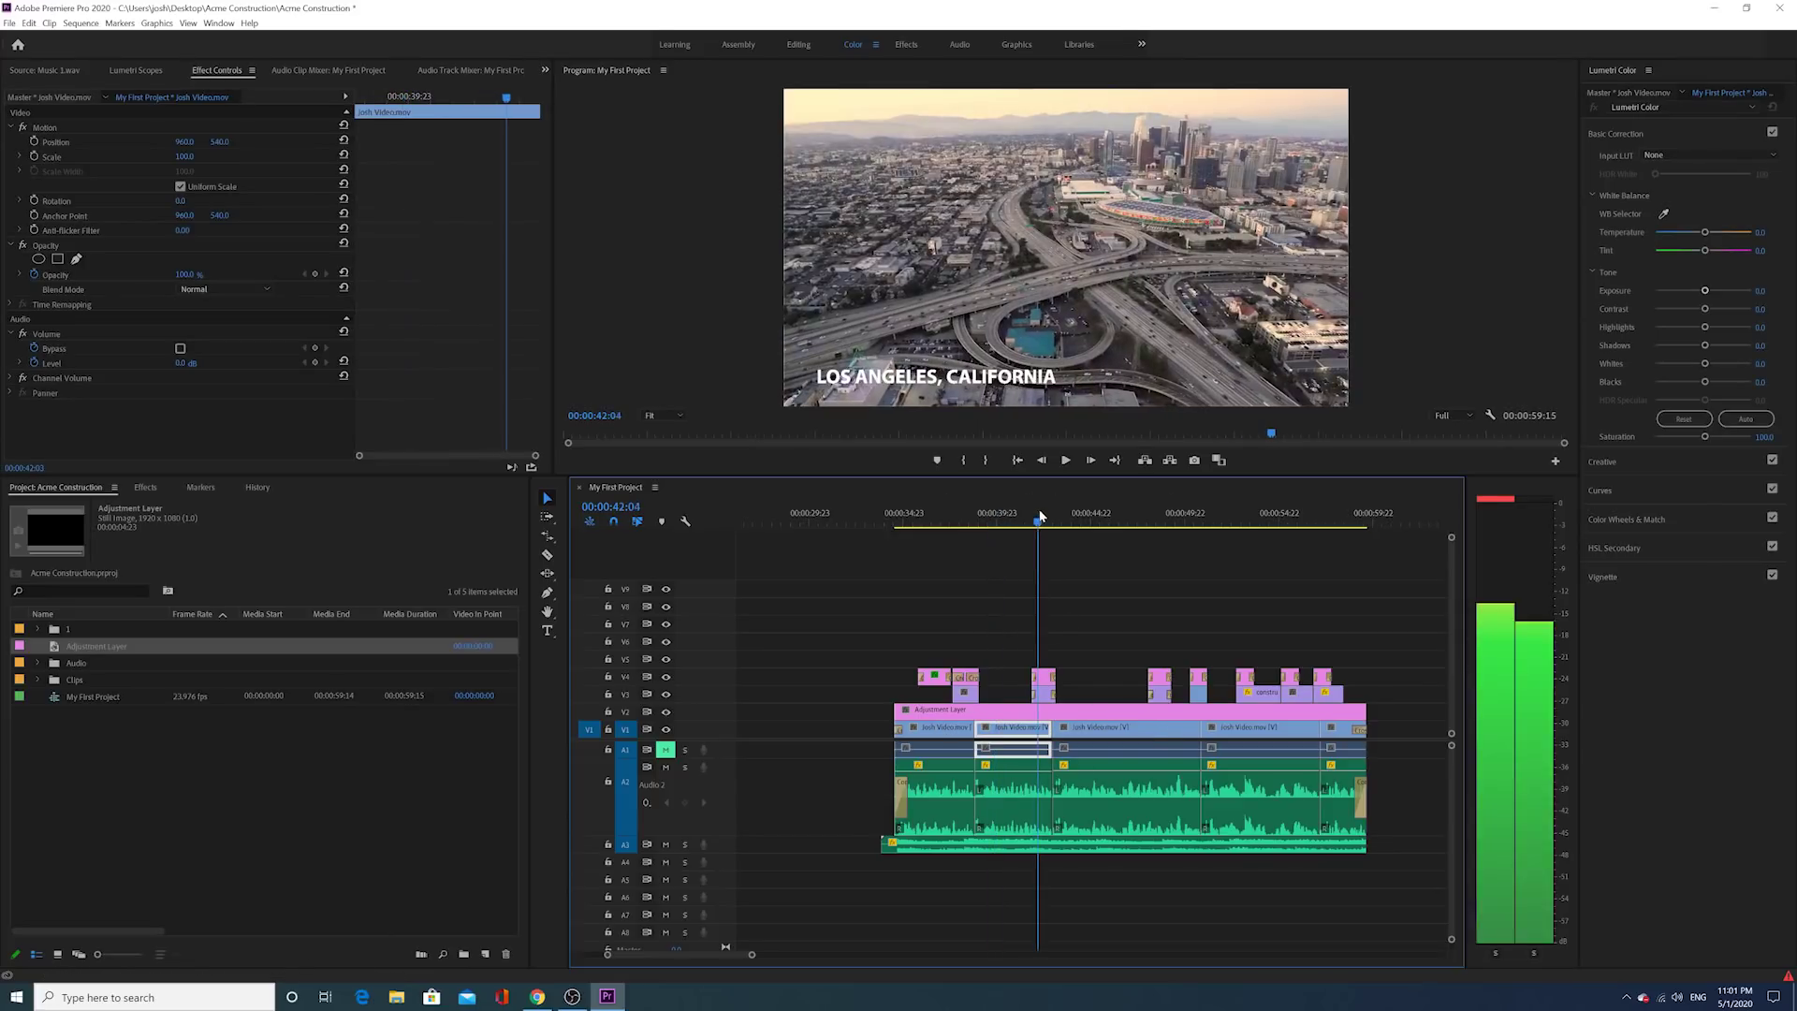
left_click_drag(945, 506, 965, 505)
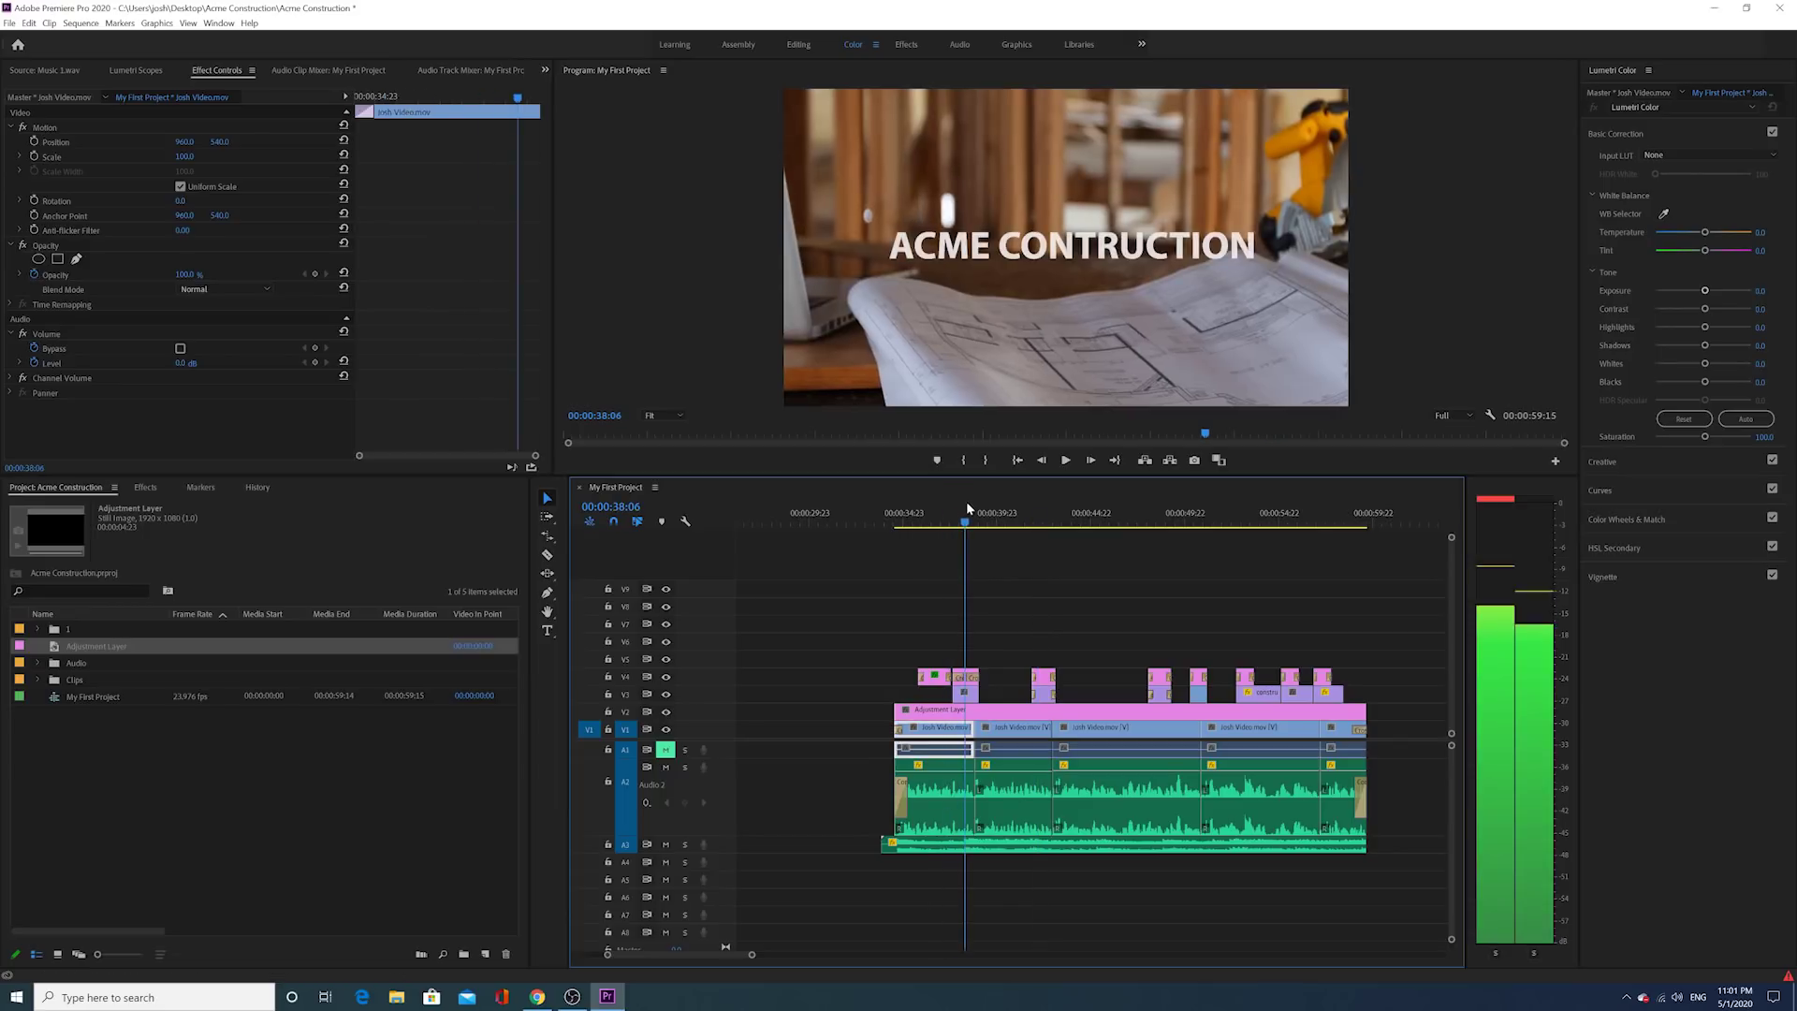
left_click_drag(752, 954, 713, 975)
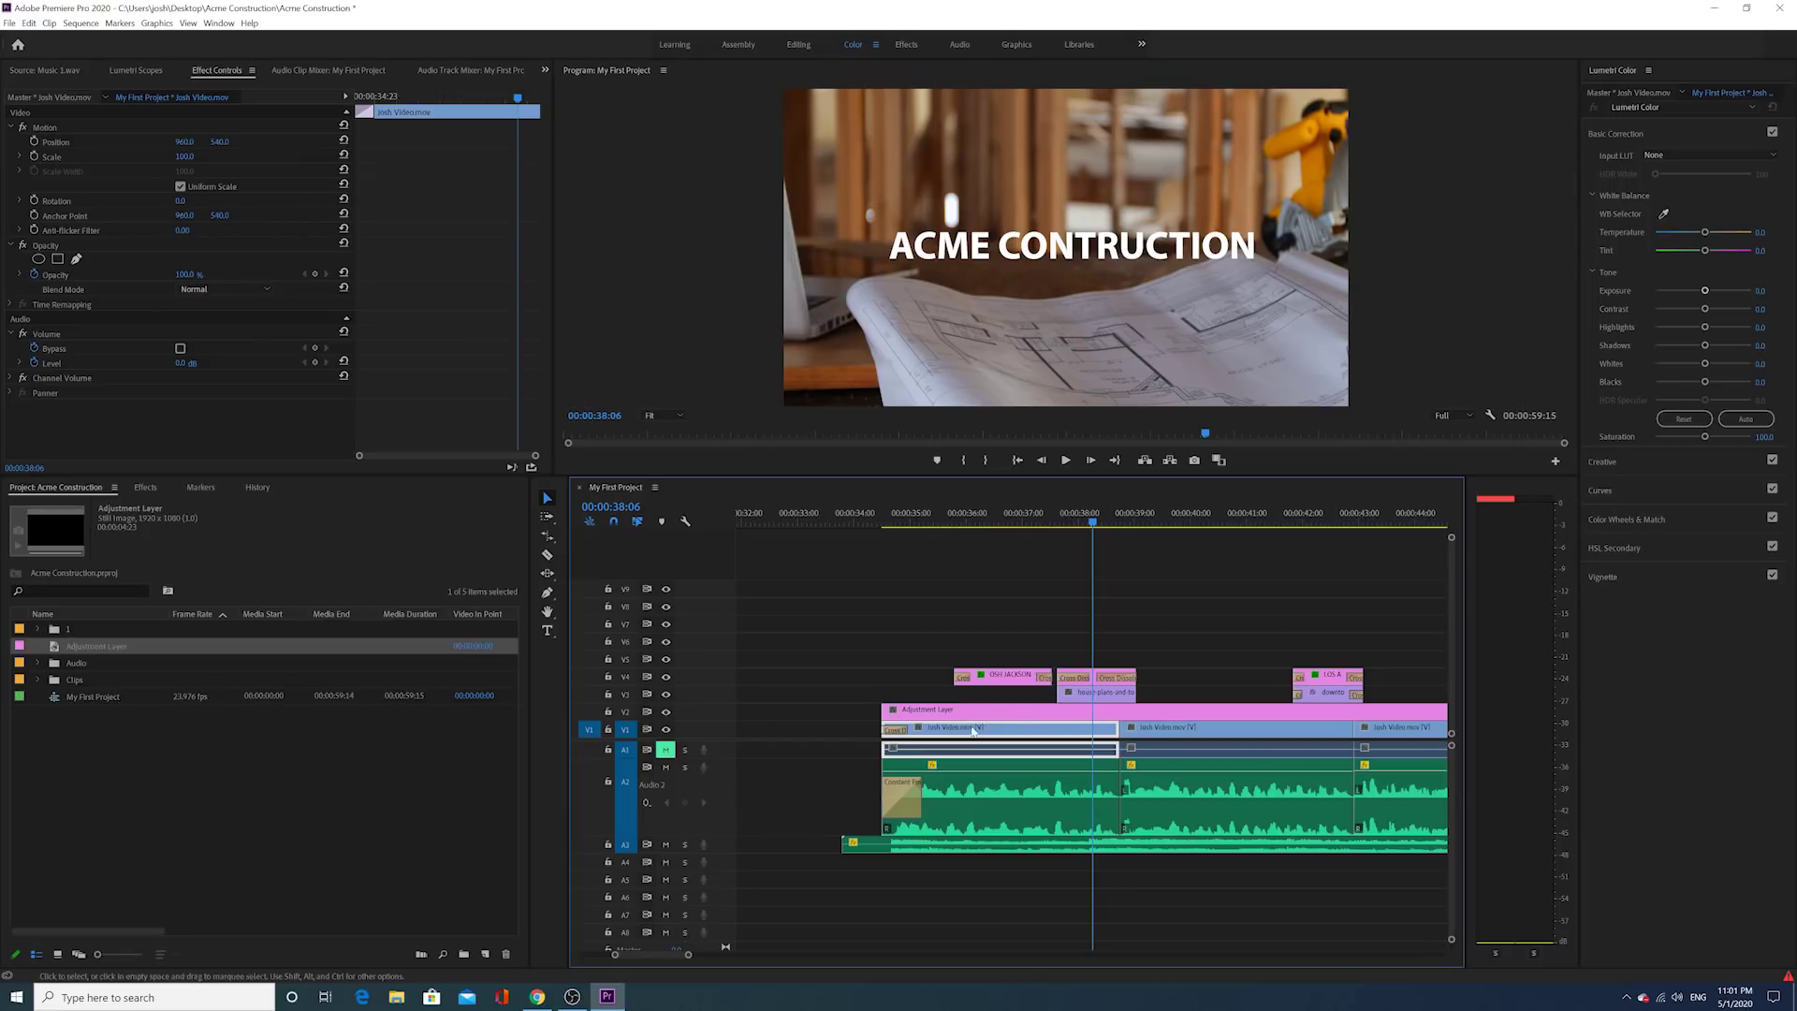
left_click(1043, 709)
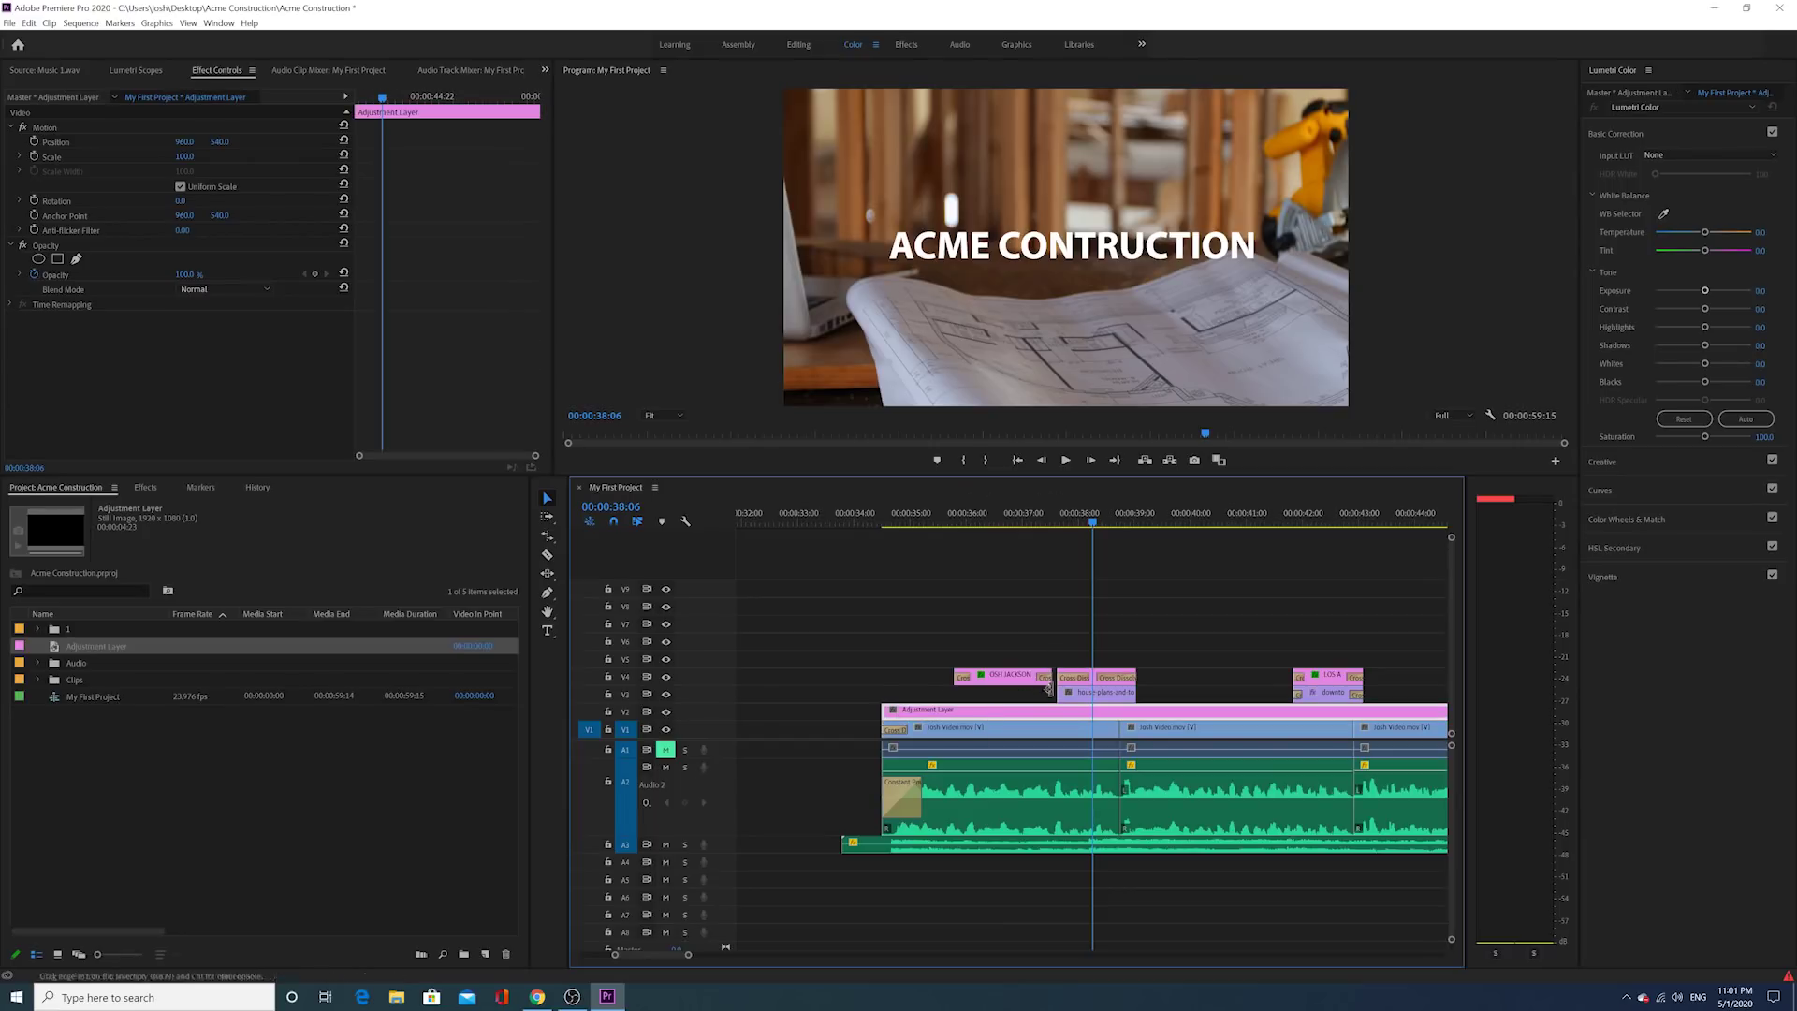
Step: Move ahead to the talking-head shot and zoom the timeline out to show more clips
scroll(1287, 652, "down", 3)
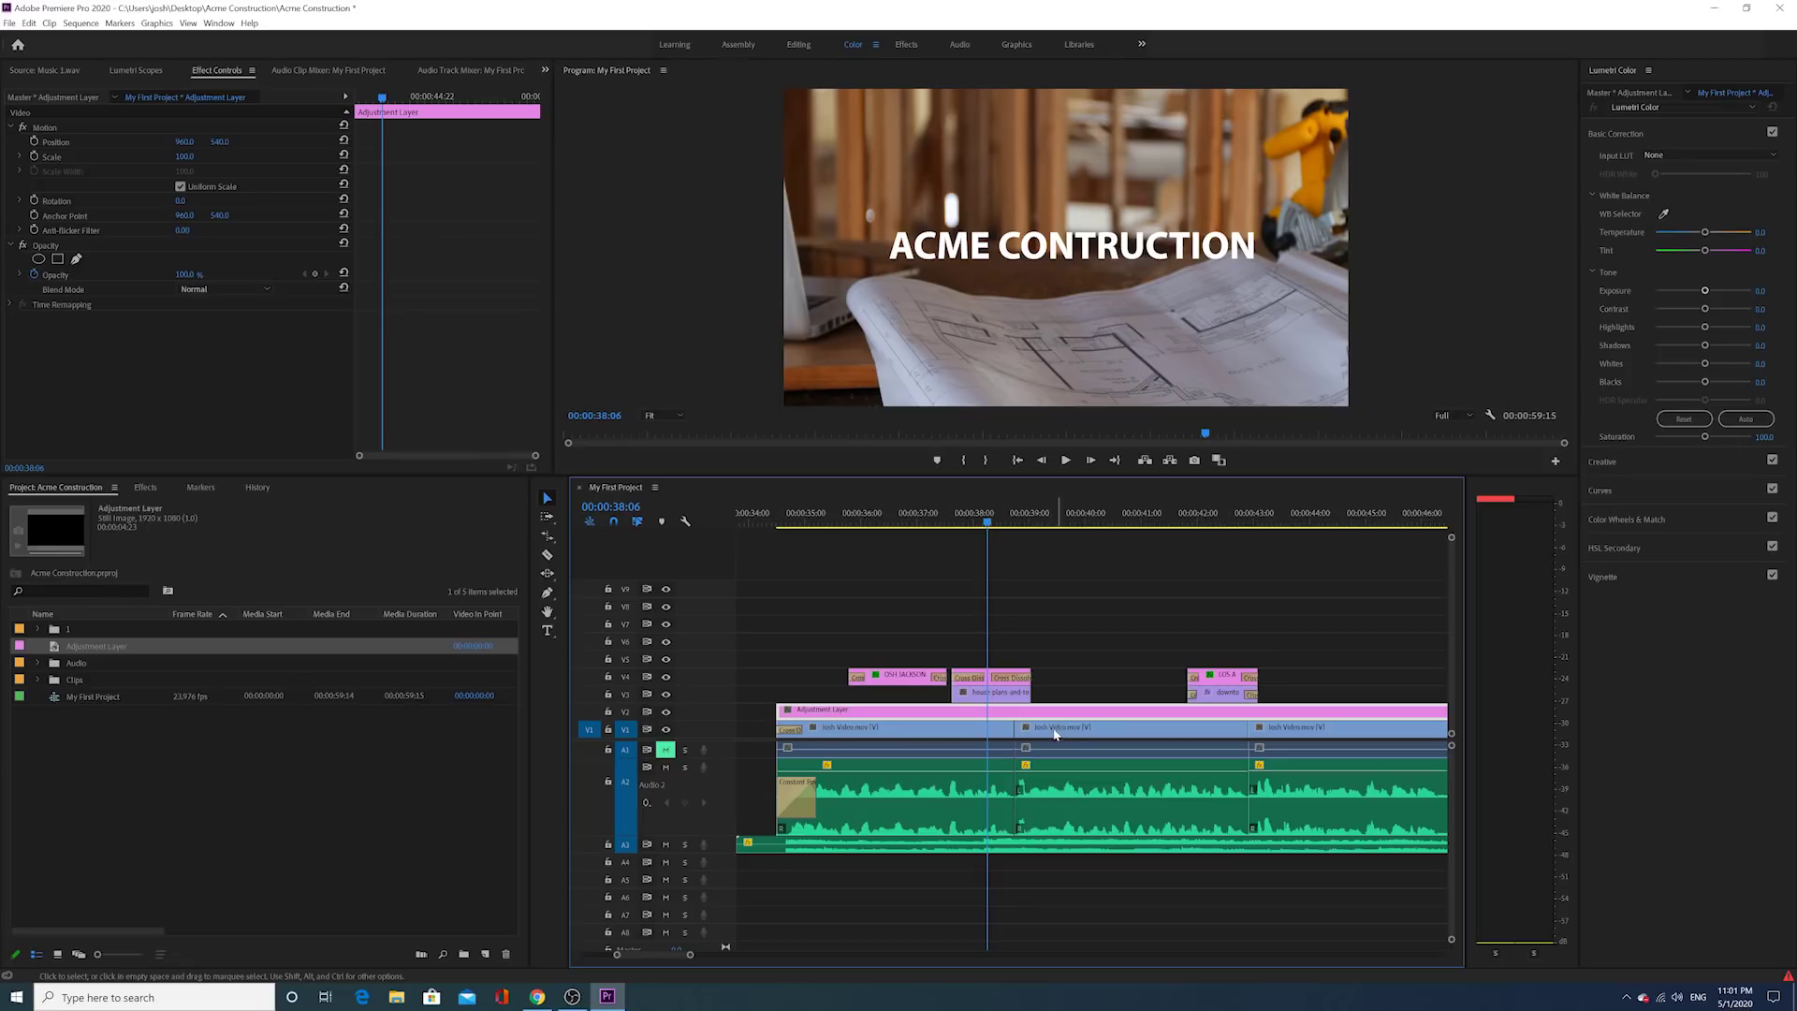
key("space")
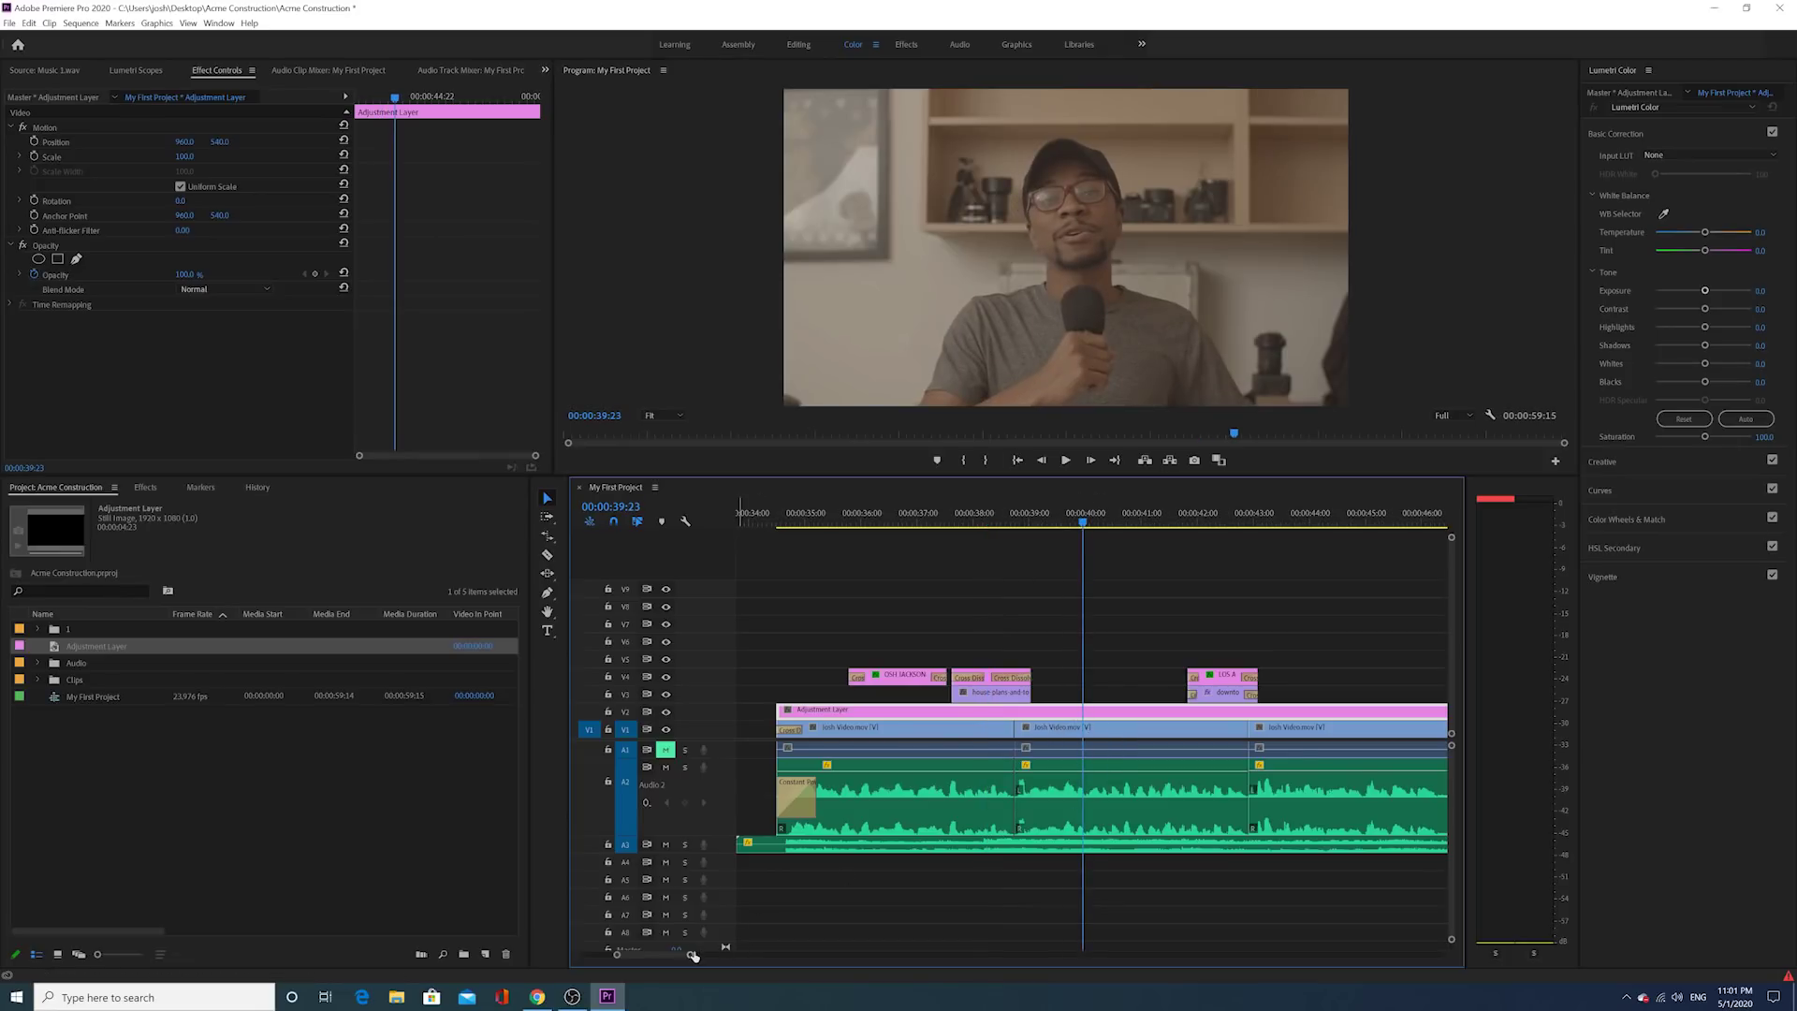
left_click_drag(689, 954, 706, 953)
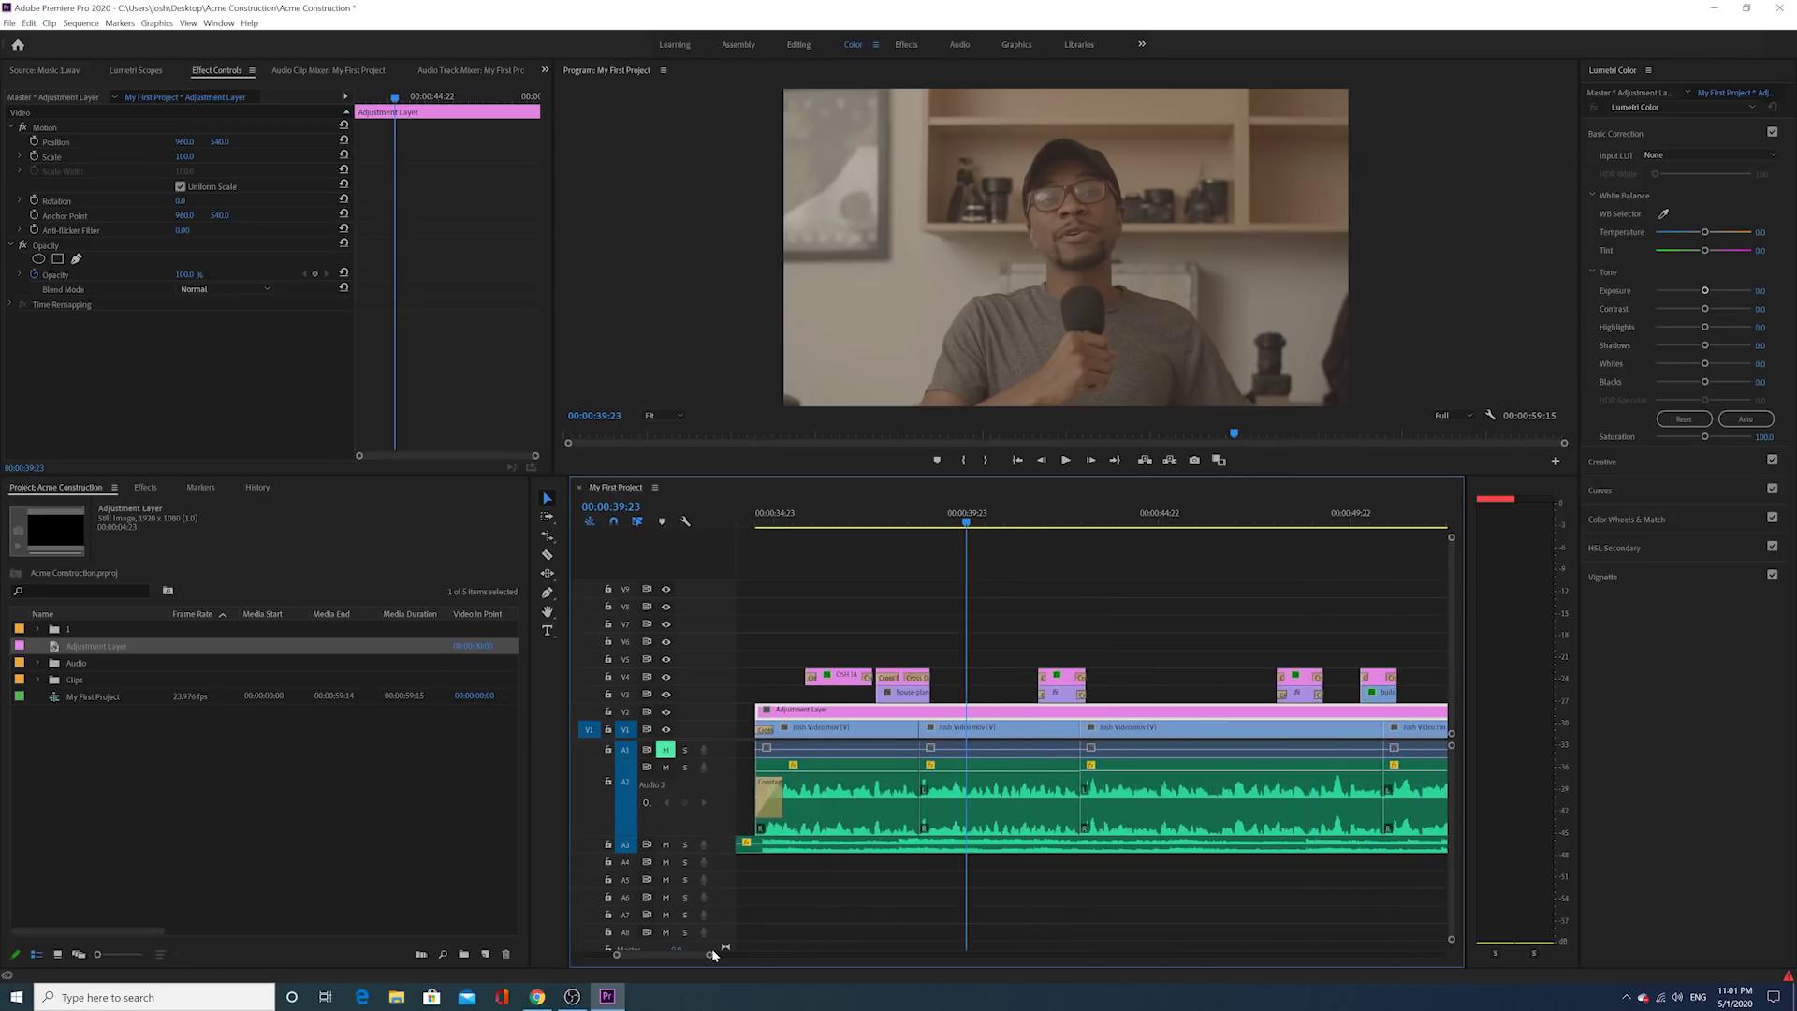
left_click_drag(707, 954, 726, 952)
scroll(878, 823, "down", 3)
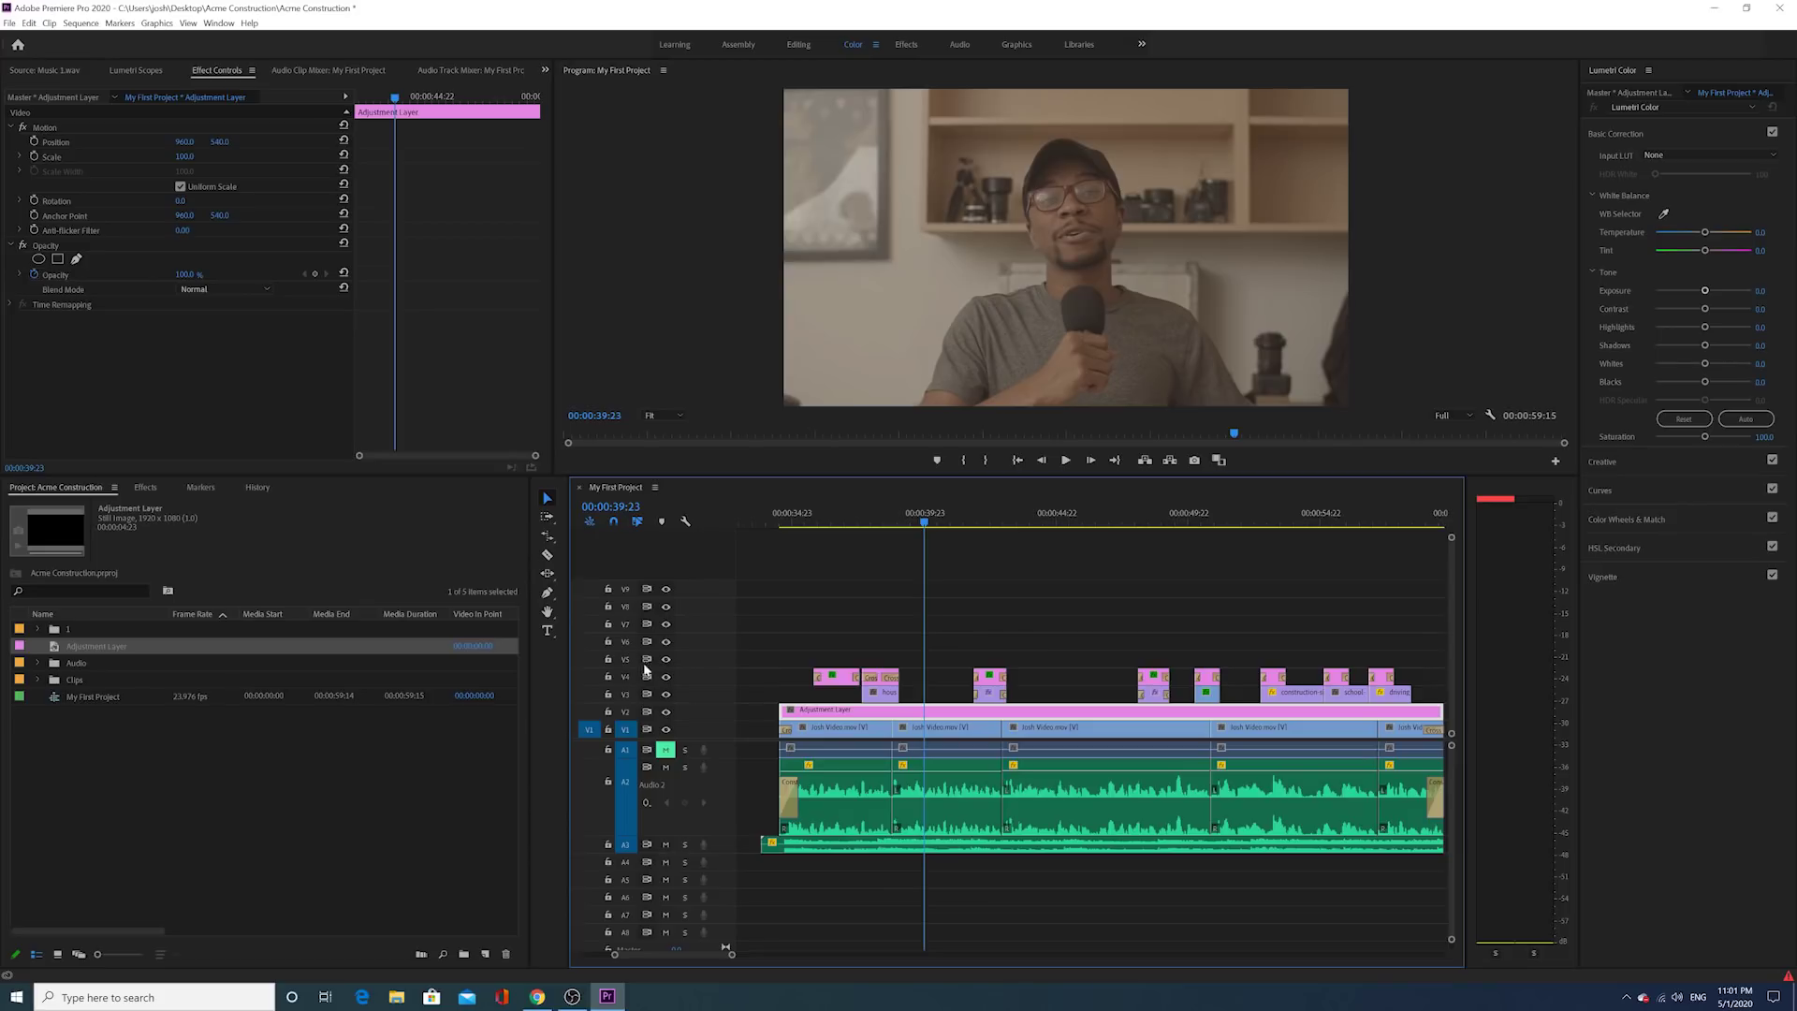
Step: Apply Lumetri Color from Video Effects > Color Correction to the Adjustment Layer and expand Basic Correction
left_click(145, 487)
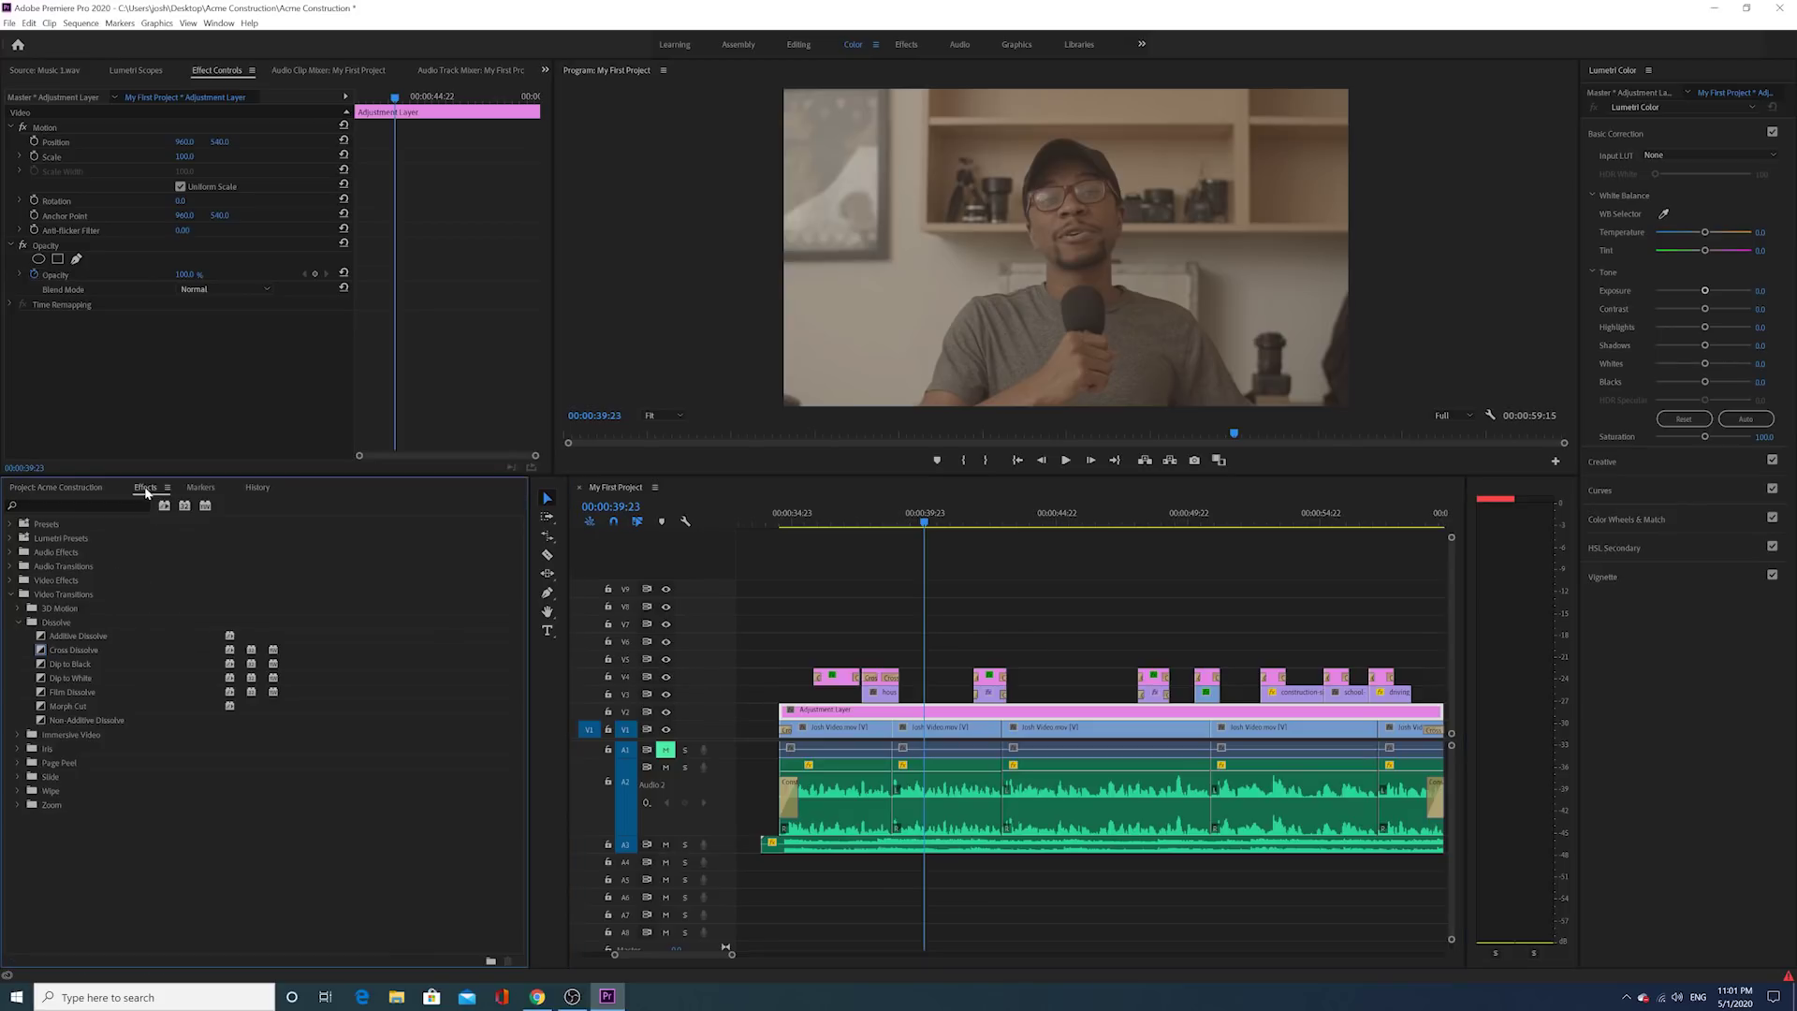
left_click(12, 594)
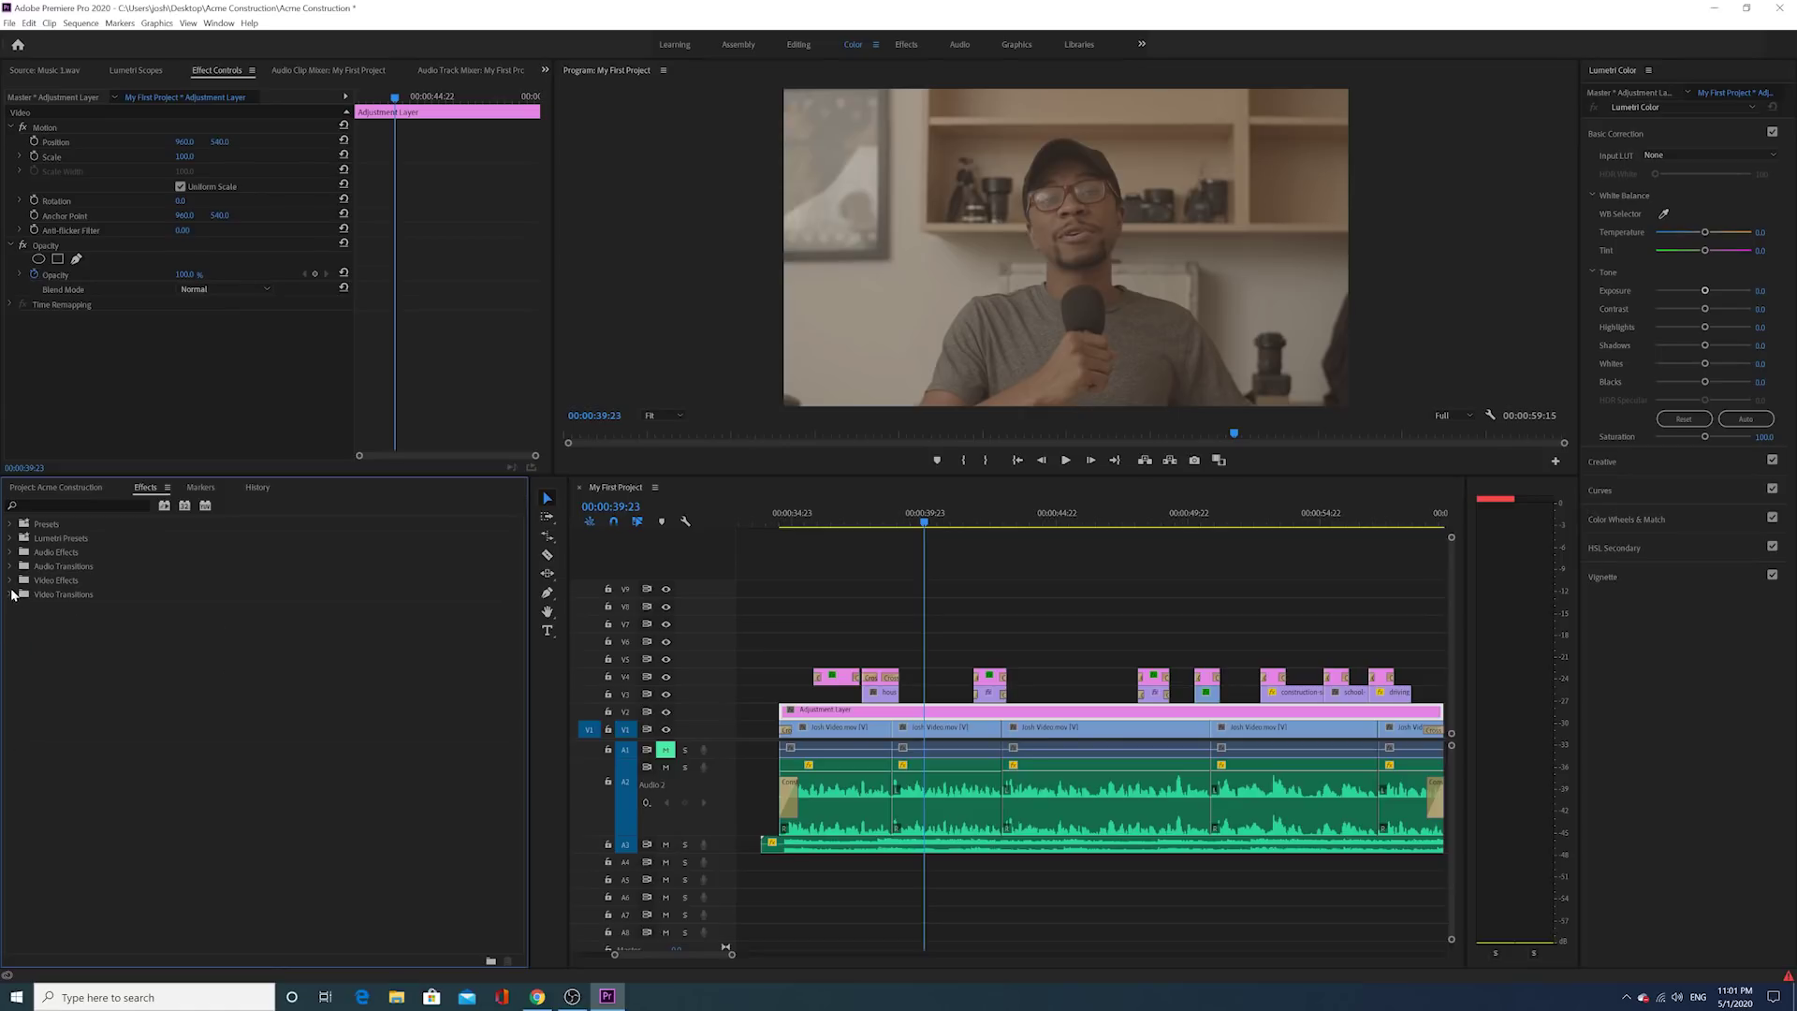
left_click(11, 580)
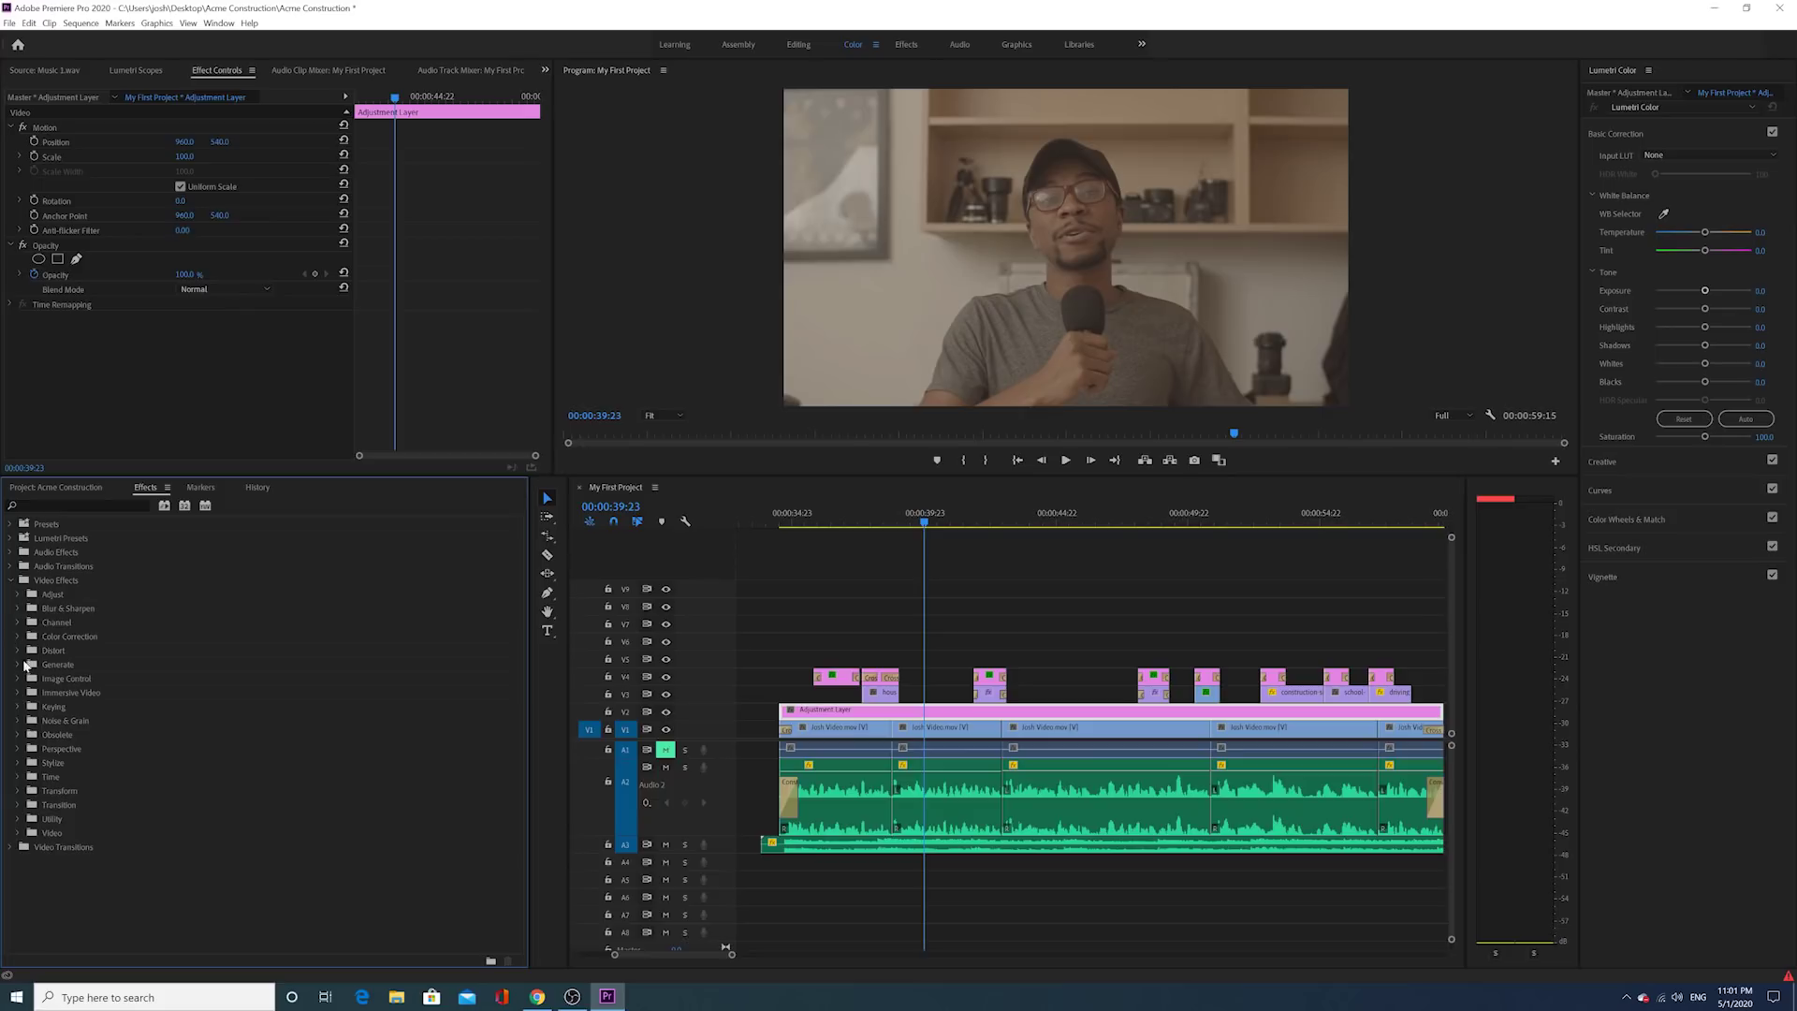
left_click(17, 637)
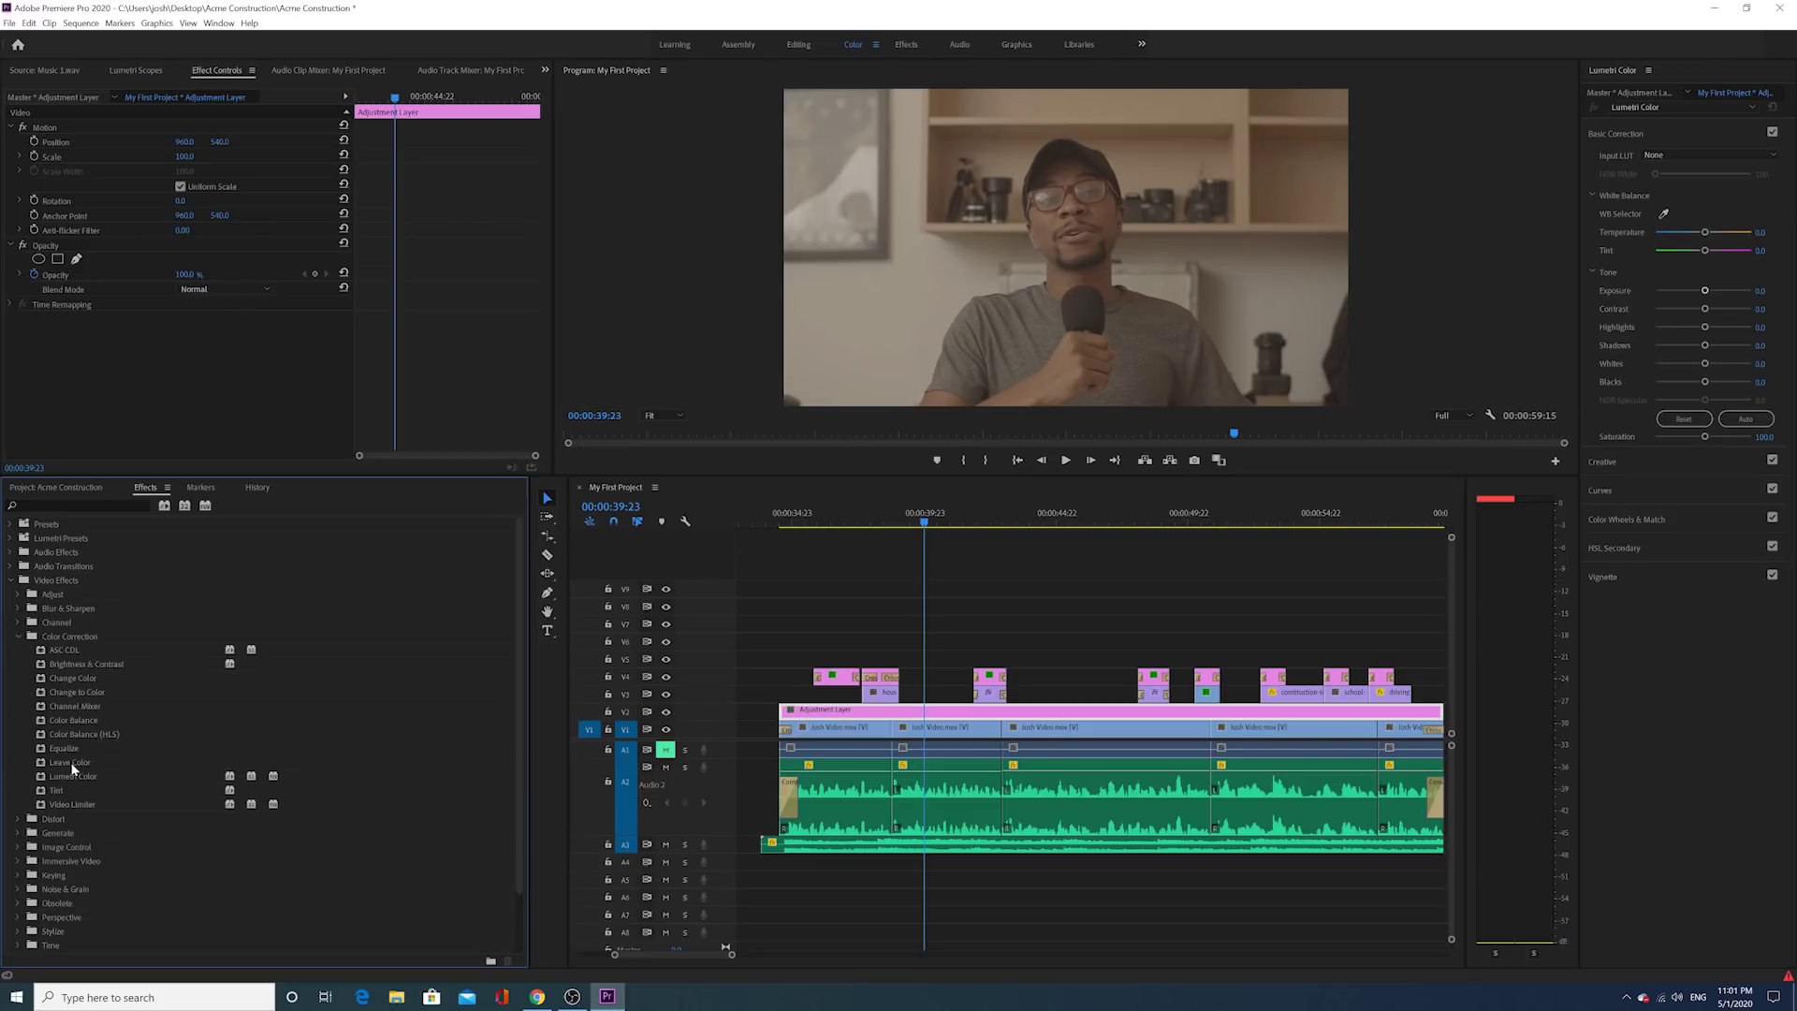
left_click_drag(75, 777, 943, 717)
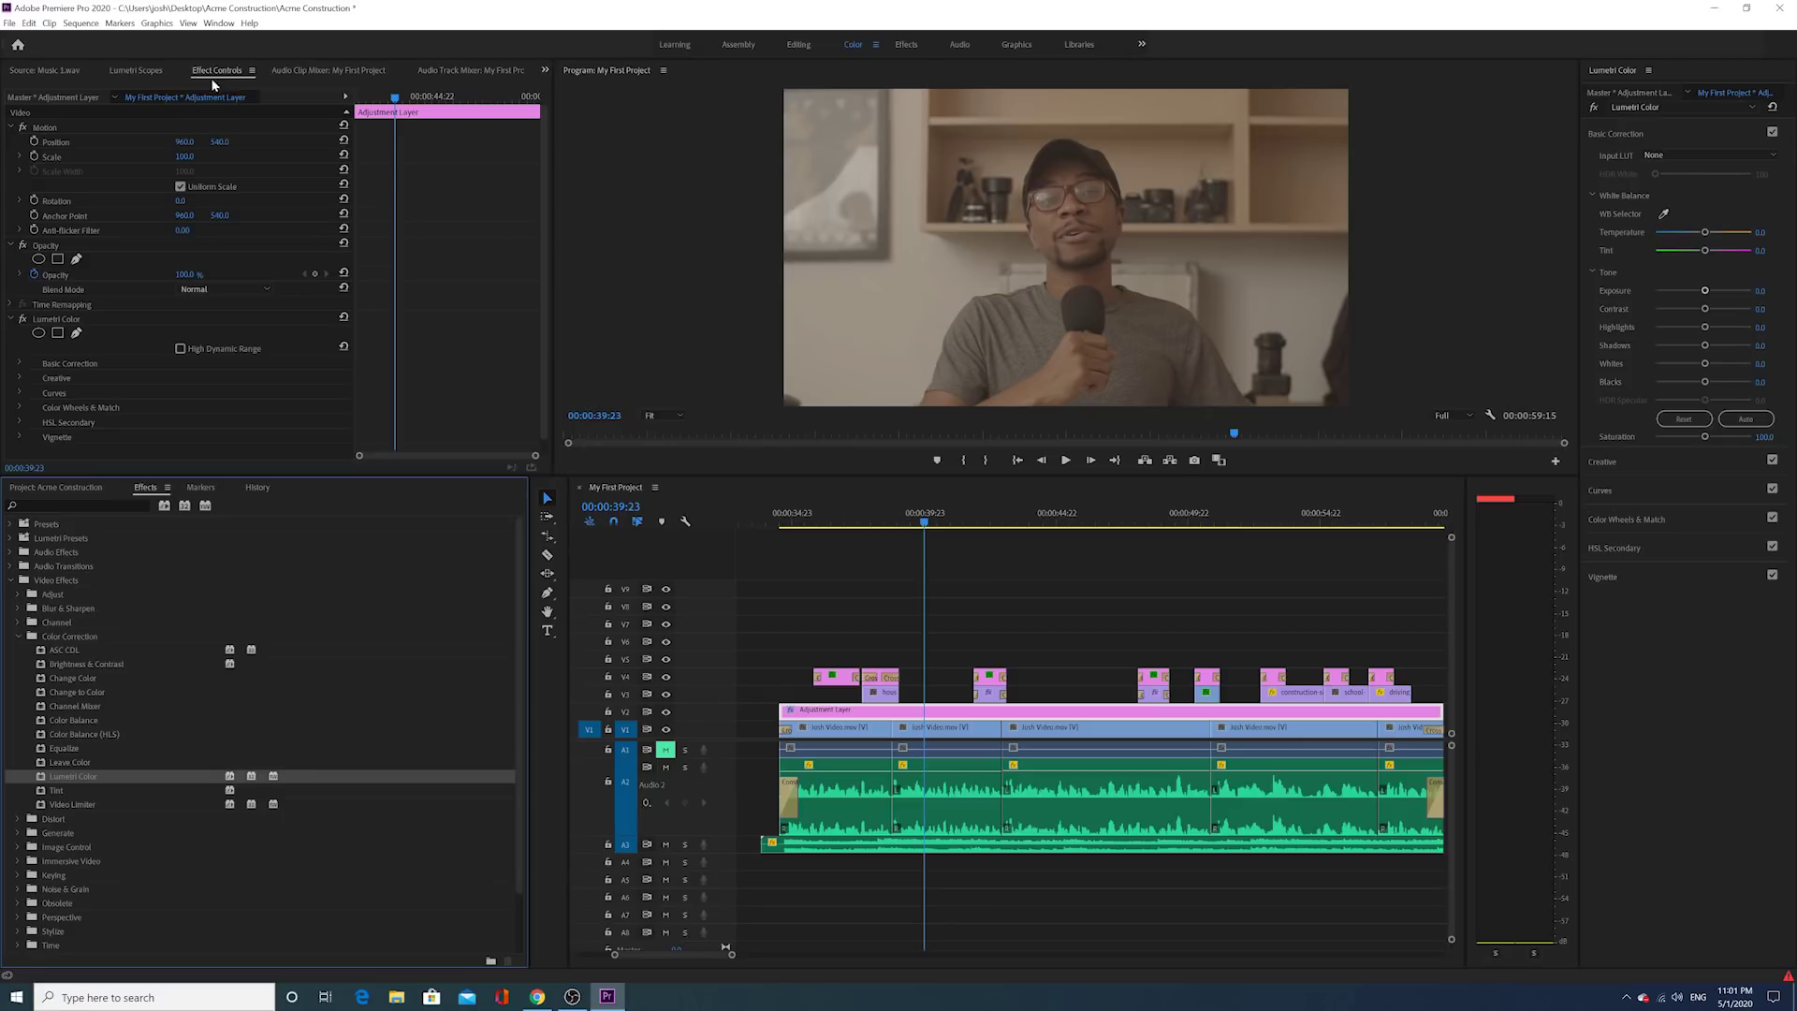
left_click(19, 363)
scroll(43, 365, "down", 2)
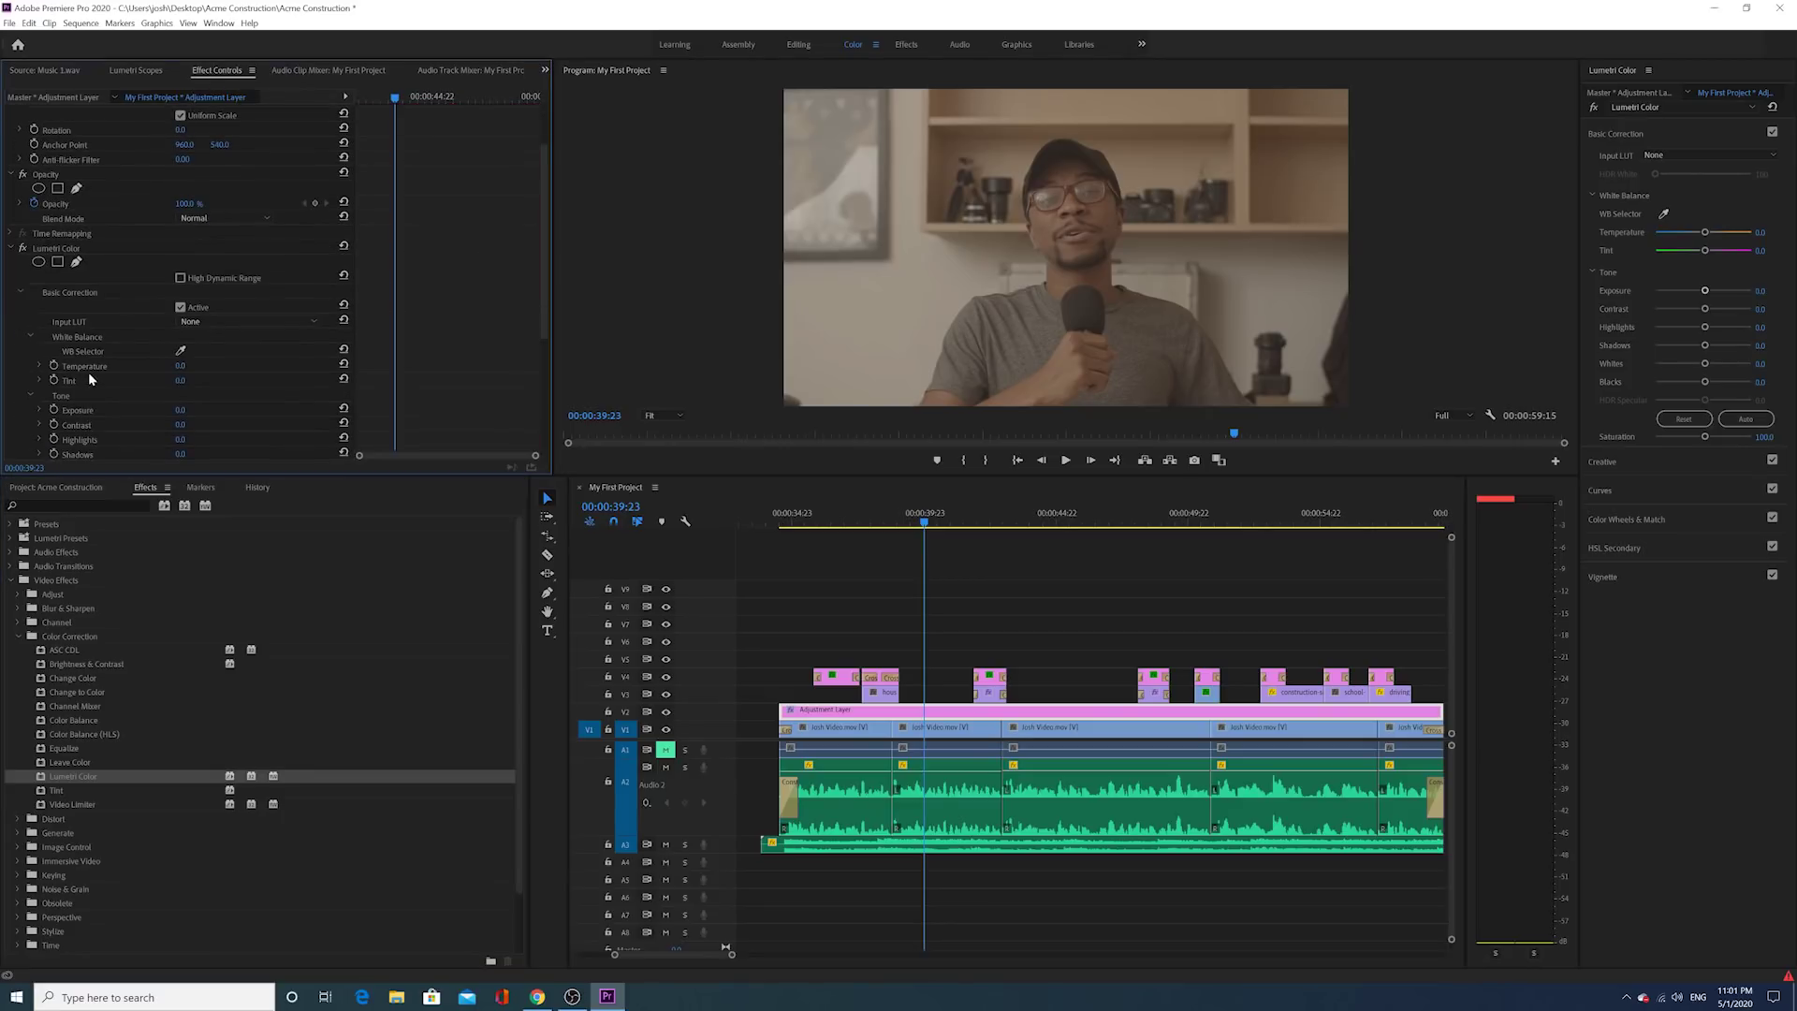
scroll(94, 378, "down", 2)
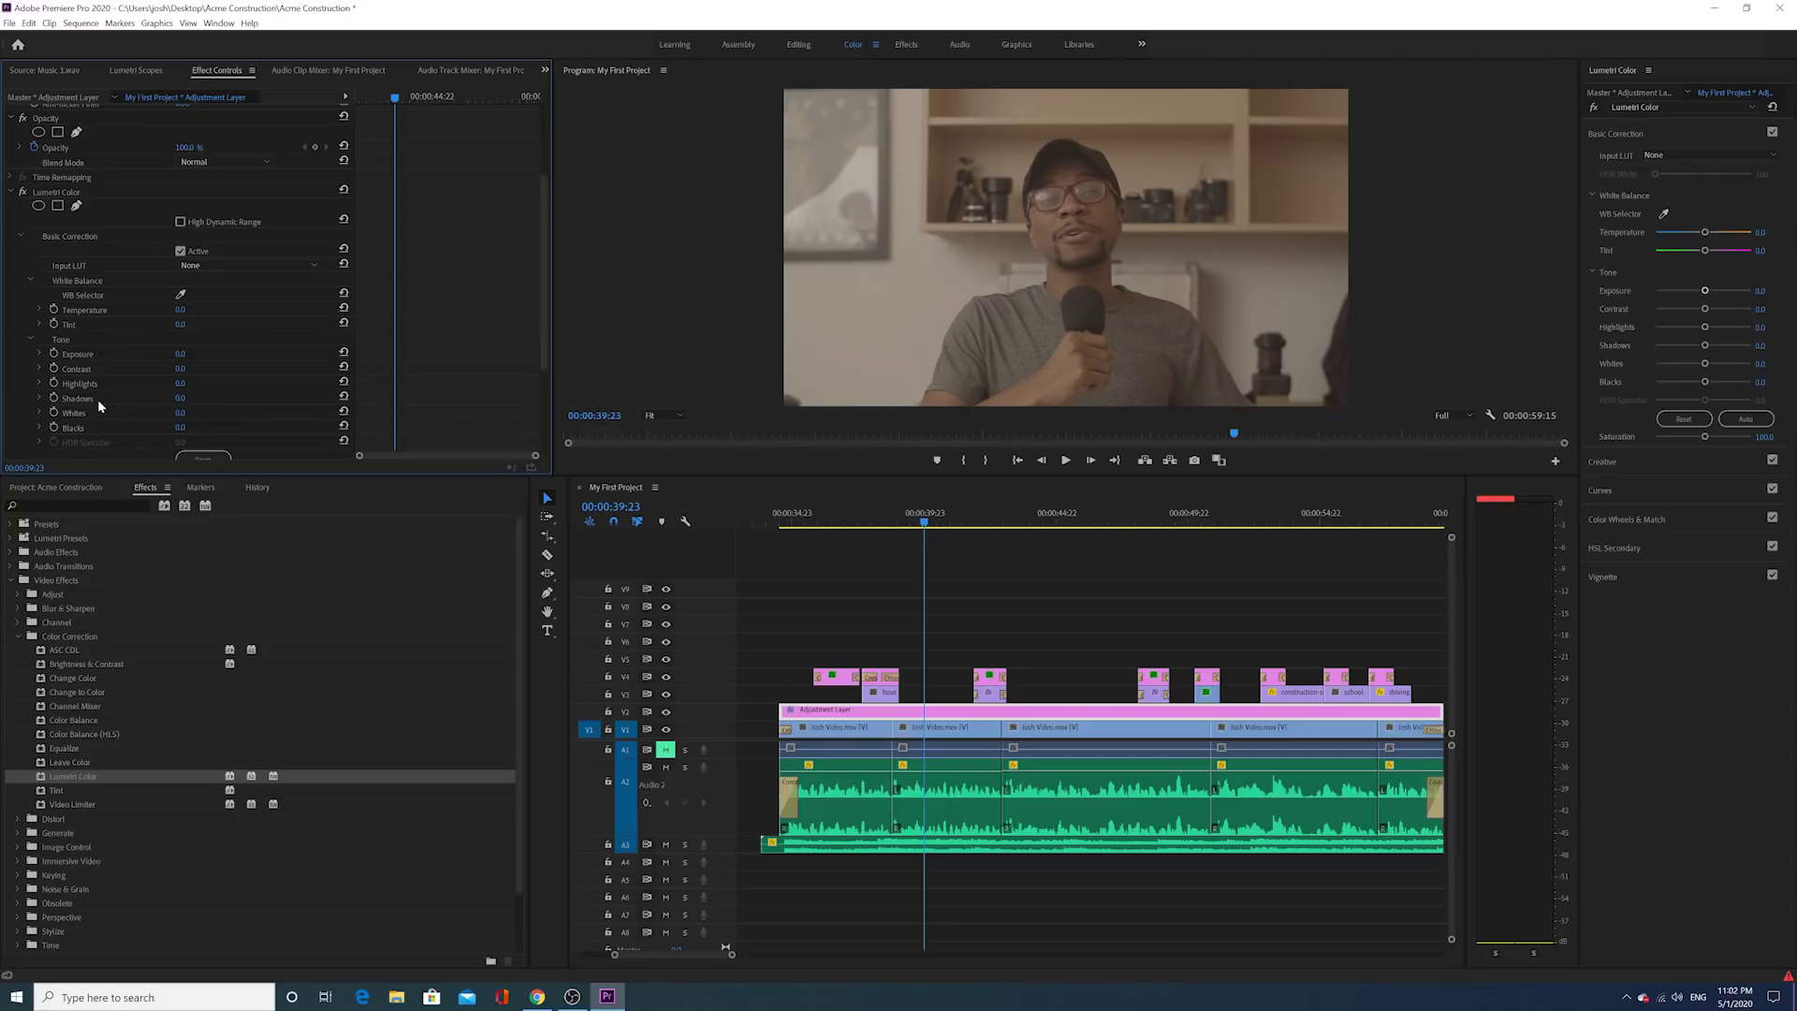
left_click(64, 193)
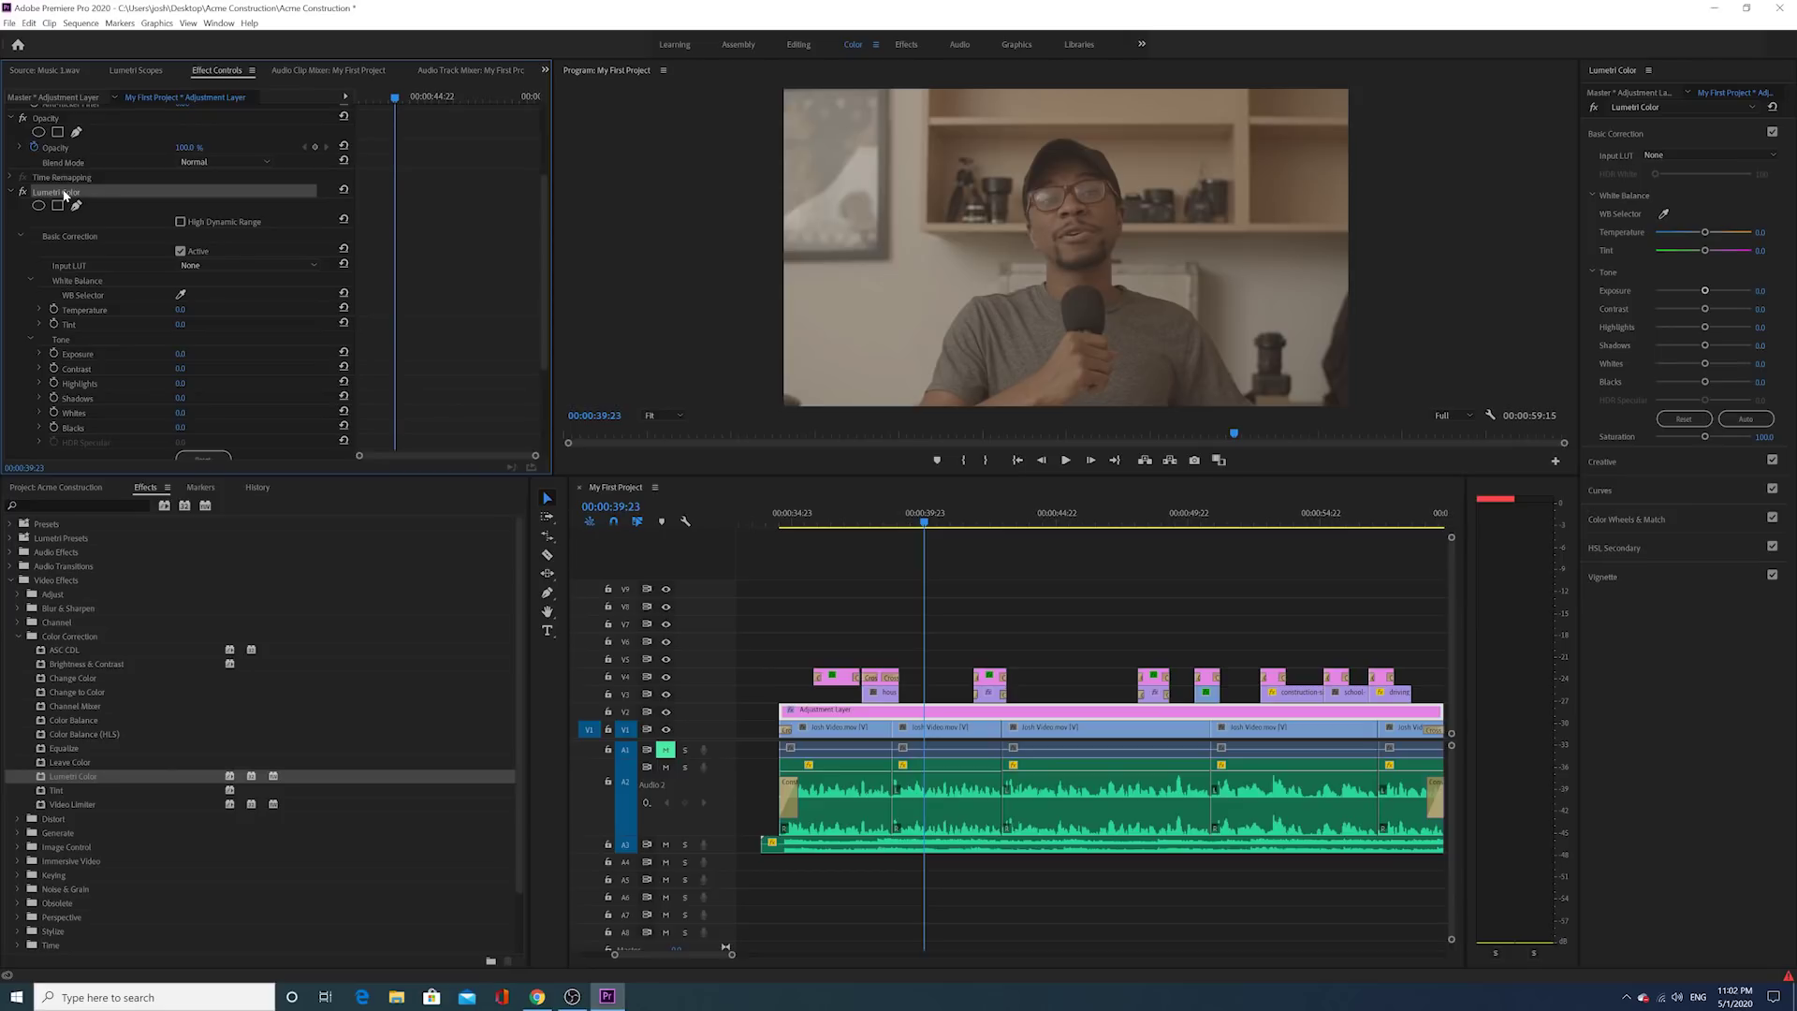
Step: Delete Lumetri Color from the Adjustment Layer, widen the Lumetri Color panel, and reselect the clip
key("Delete")
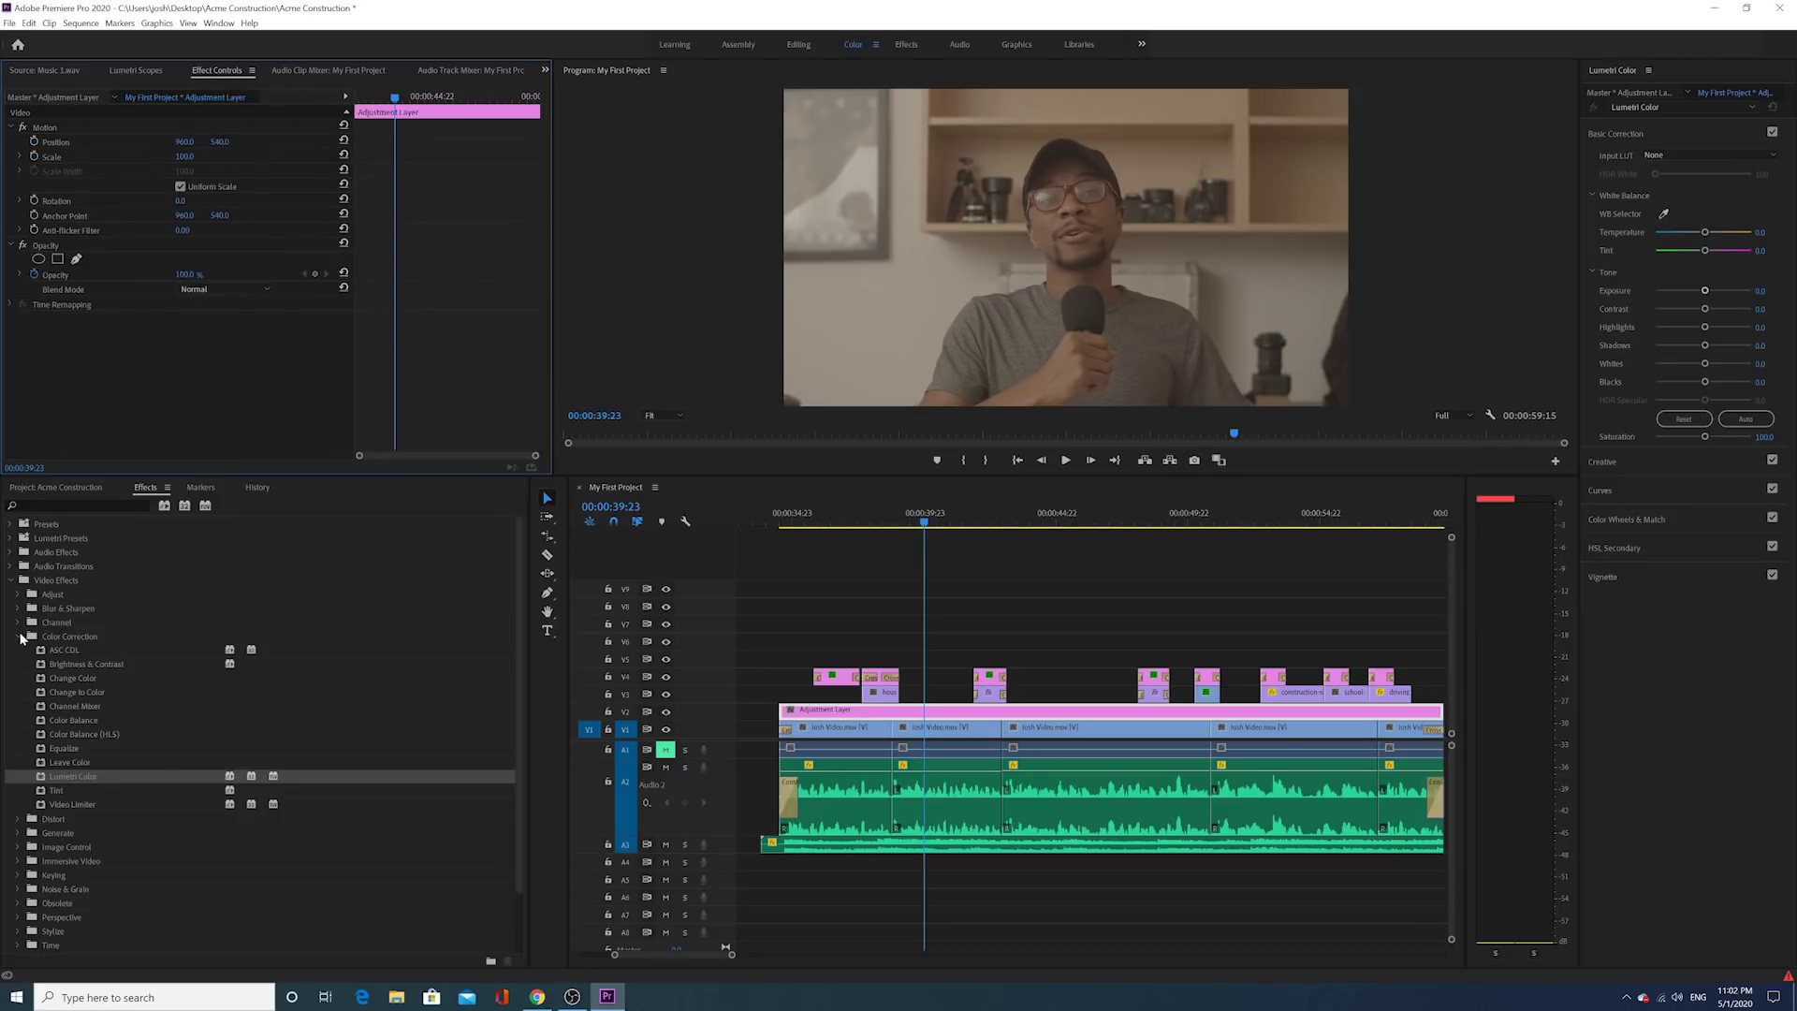
left_click(22, 636)
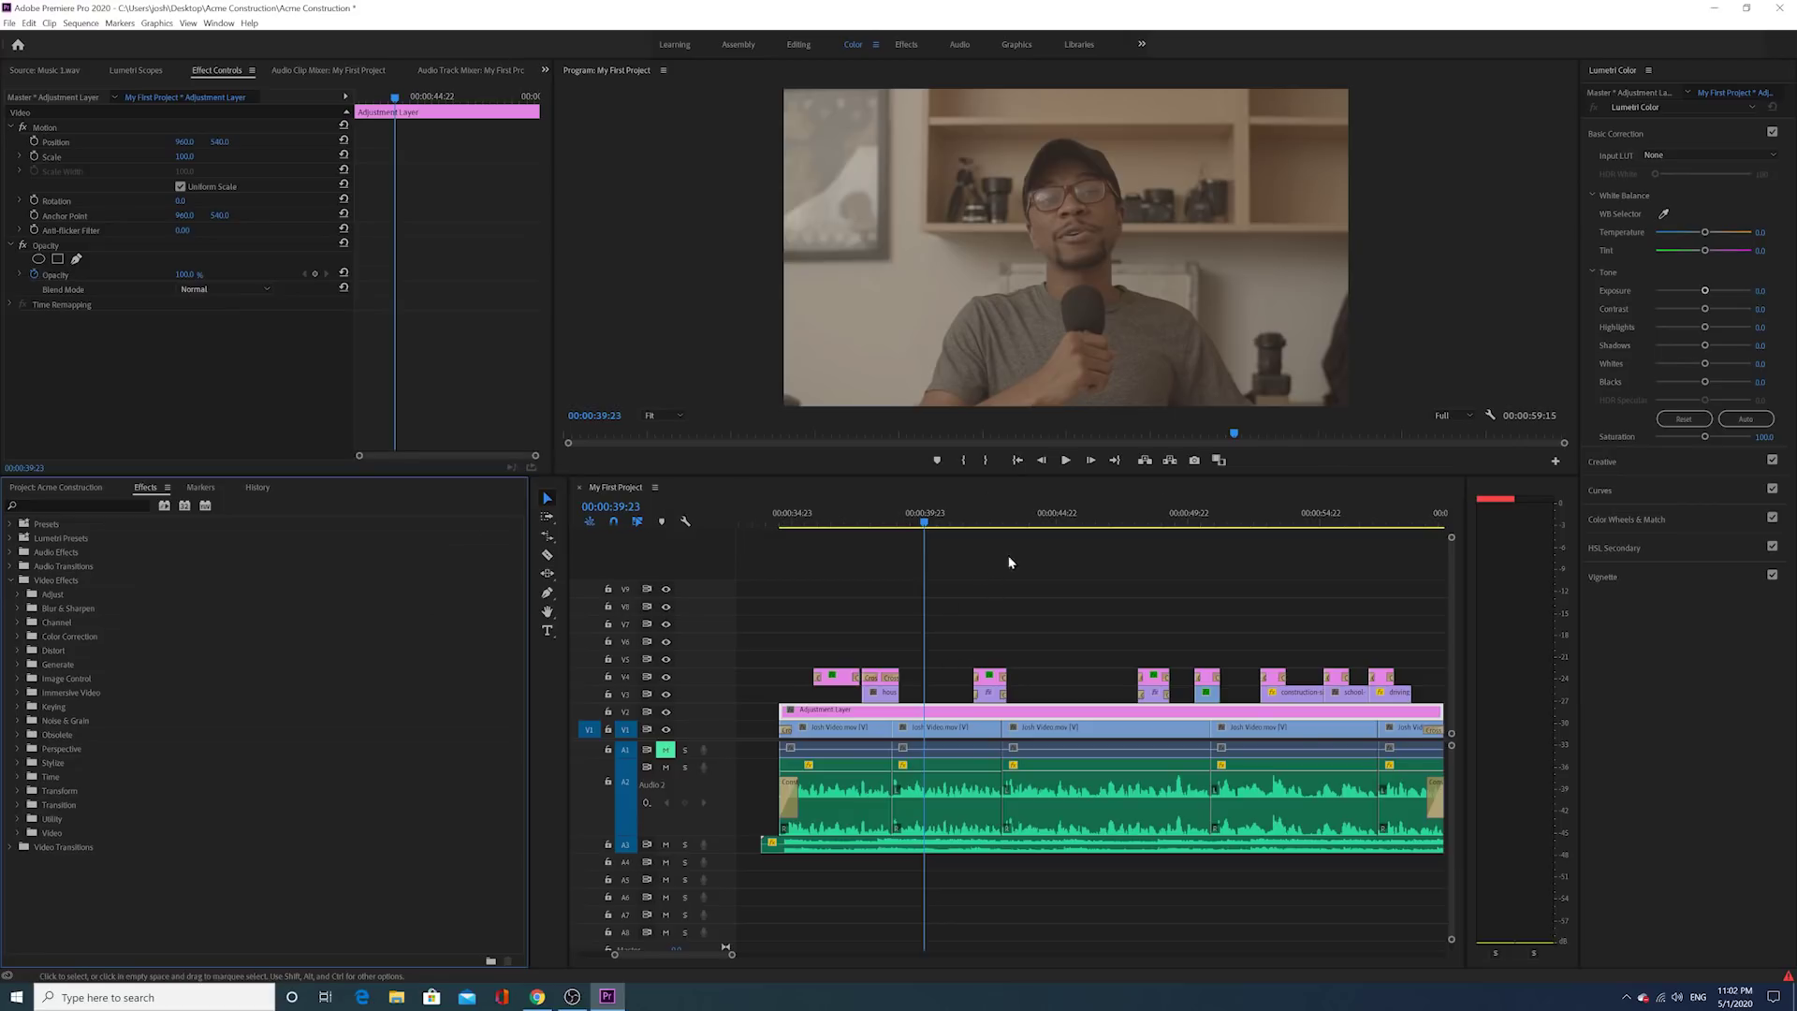
left_click_drag(1578, 410, 1448, 457)
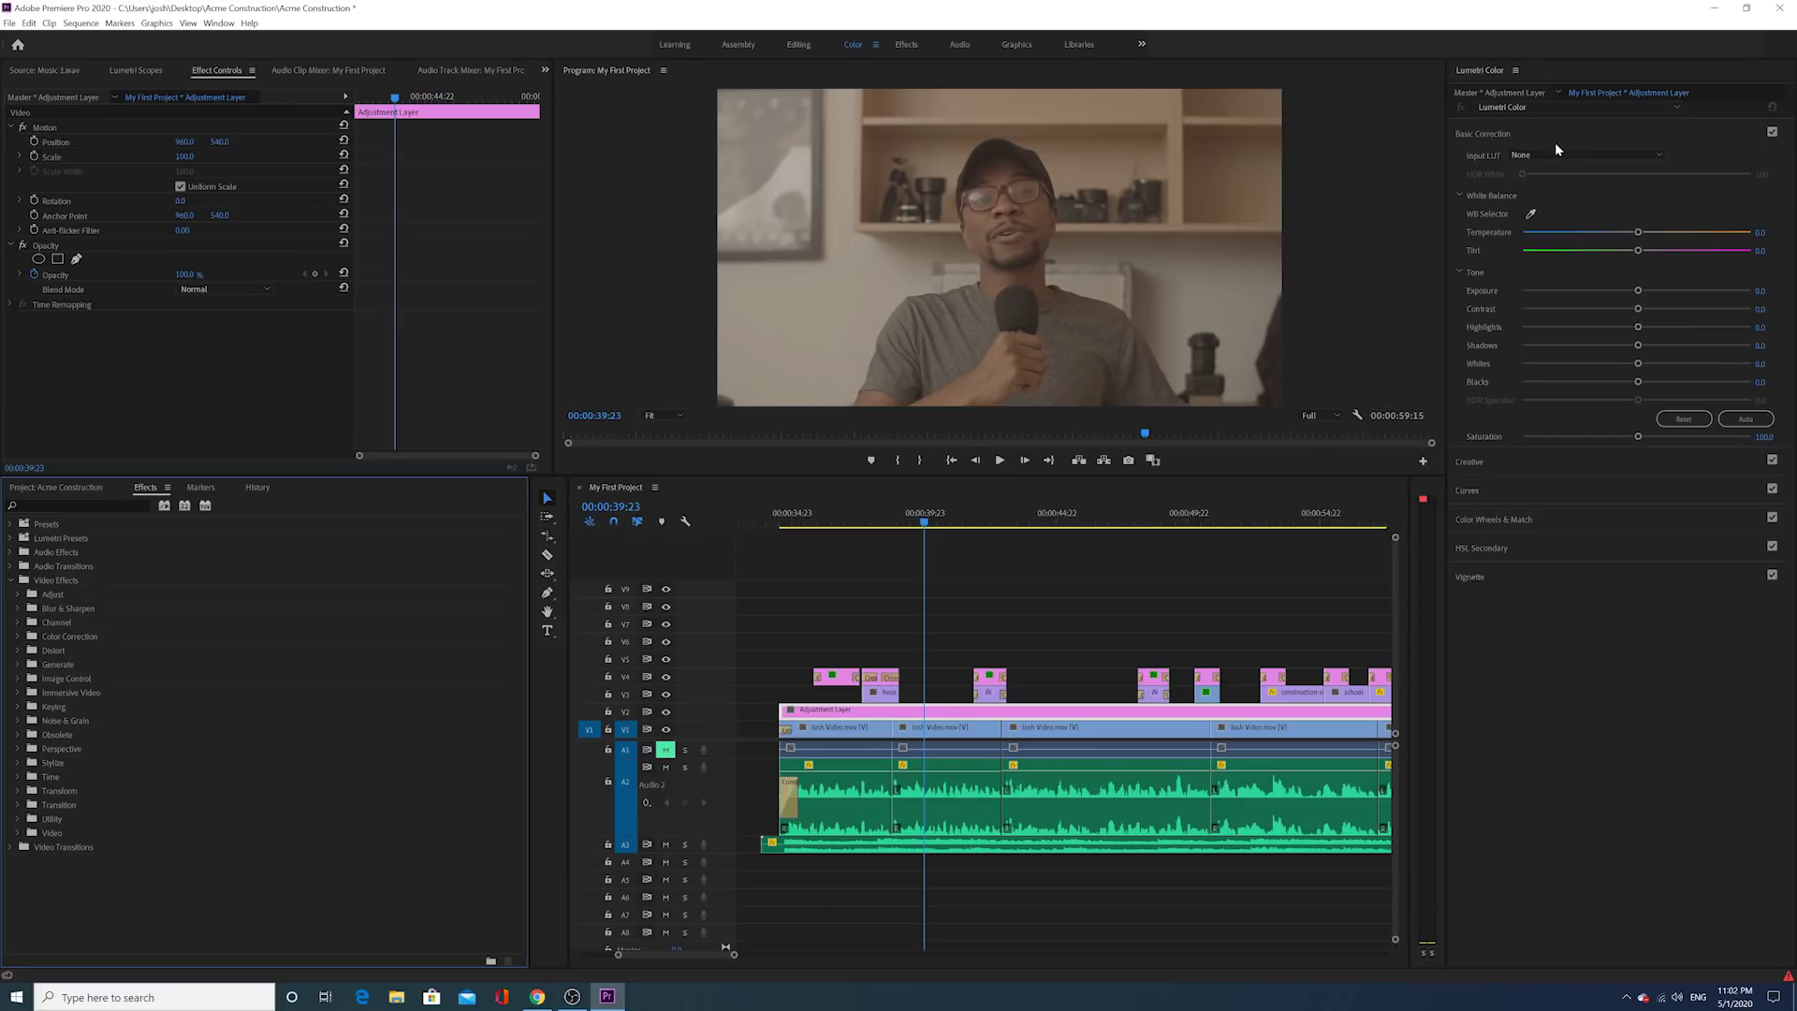
left_click(943, 716)
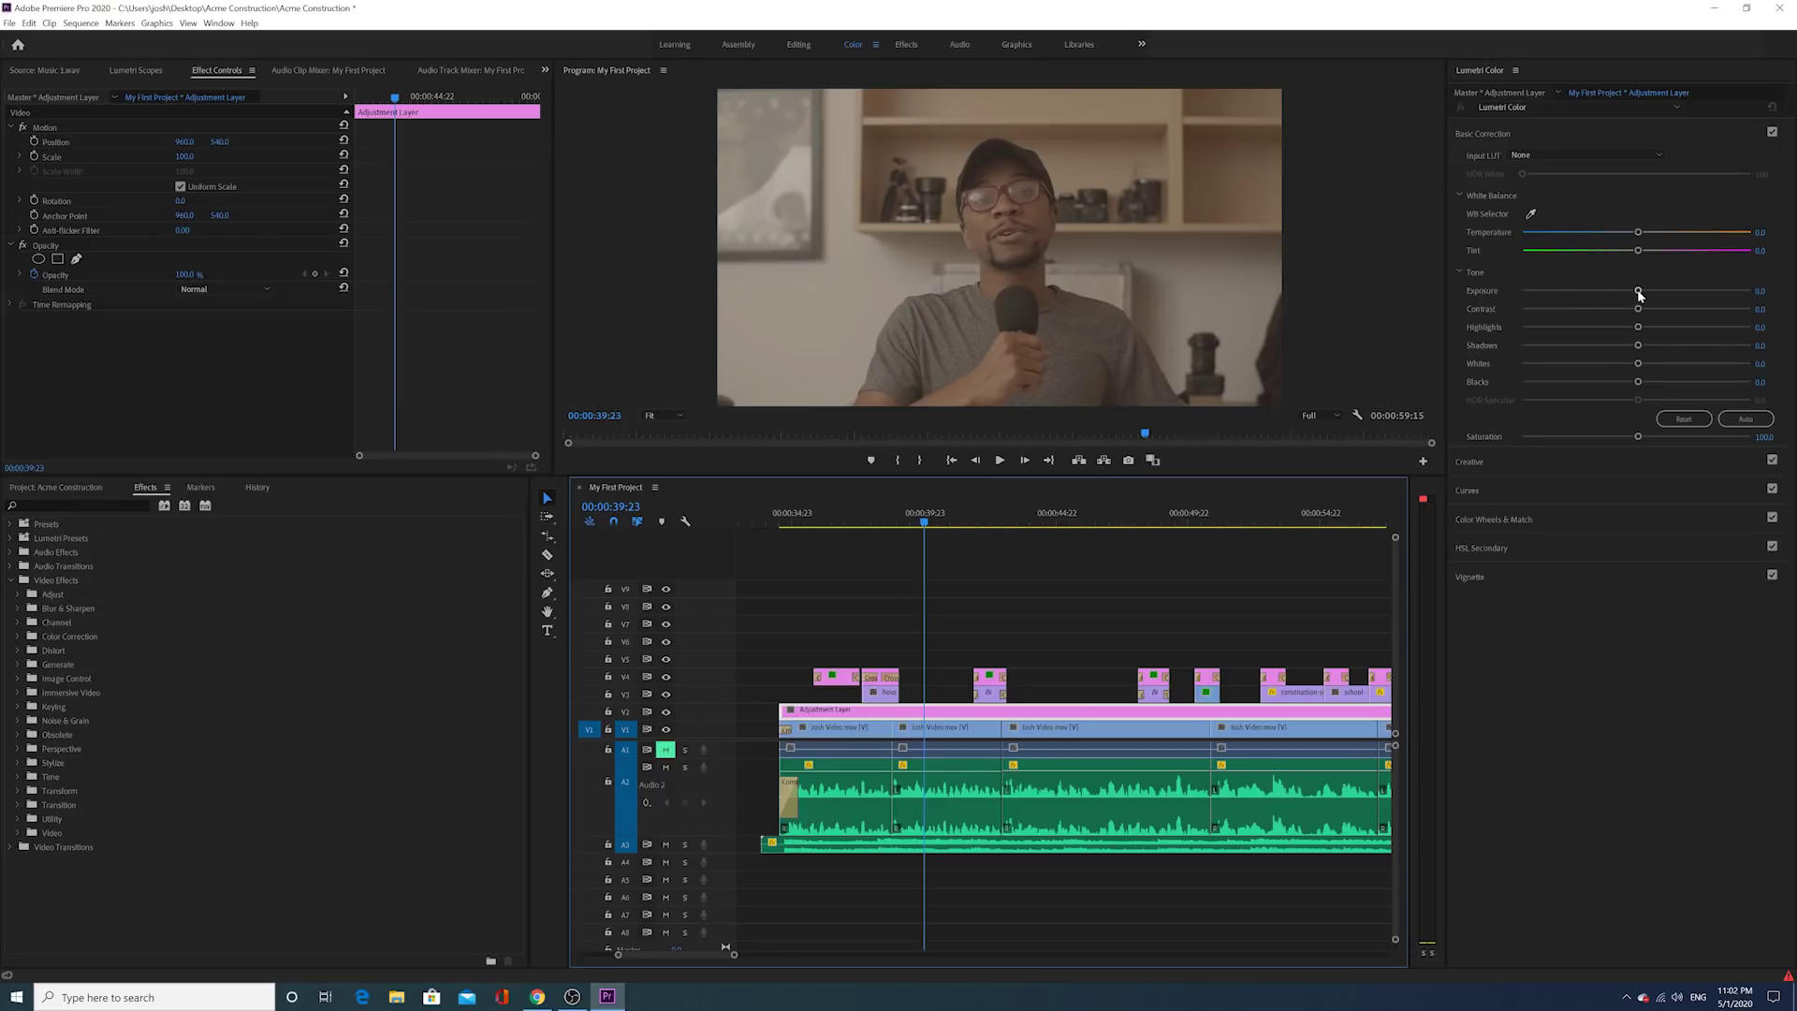
Step: Push Lumetri Exposure to about 4.5, check Basic Correction, then reset Exposure to 0.0
left_click_drag(1639, 293, 1741, 291)
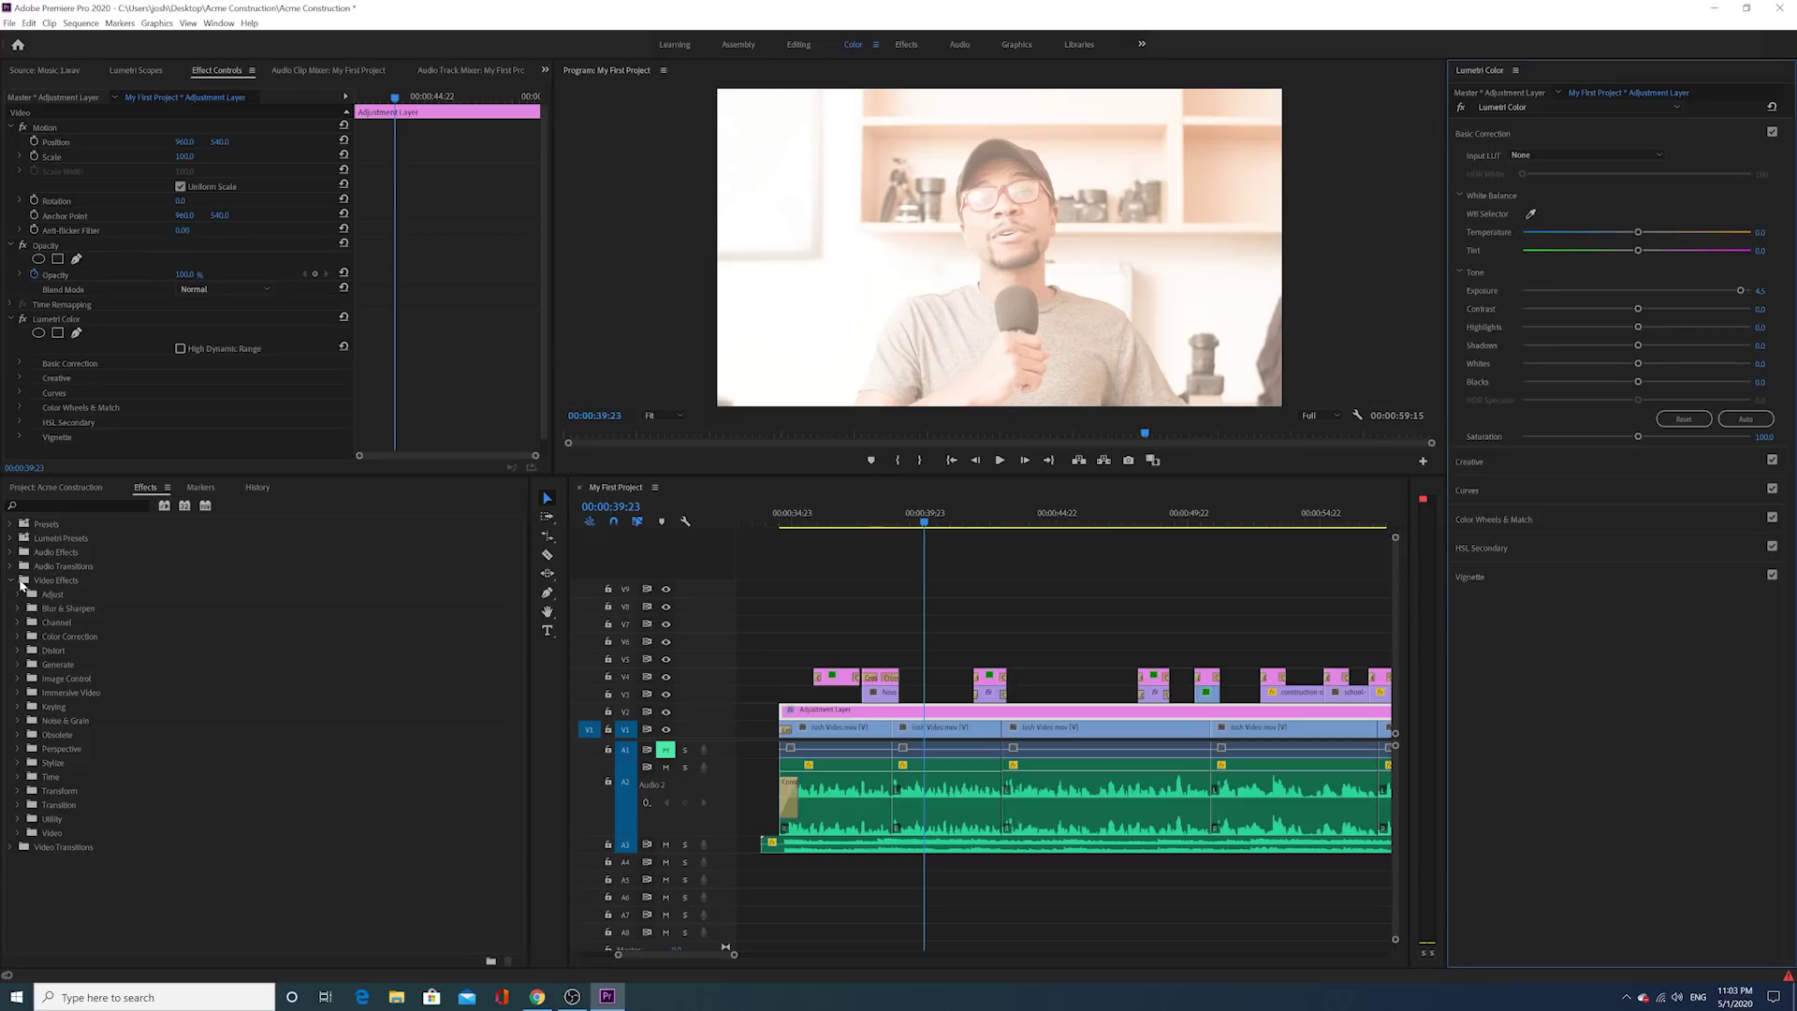
left_click(18, 636)
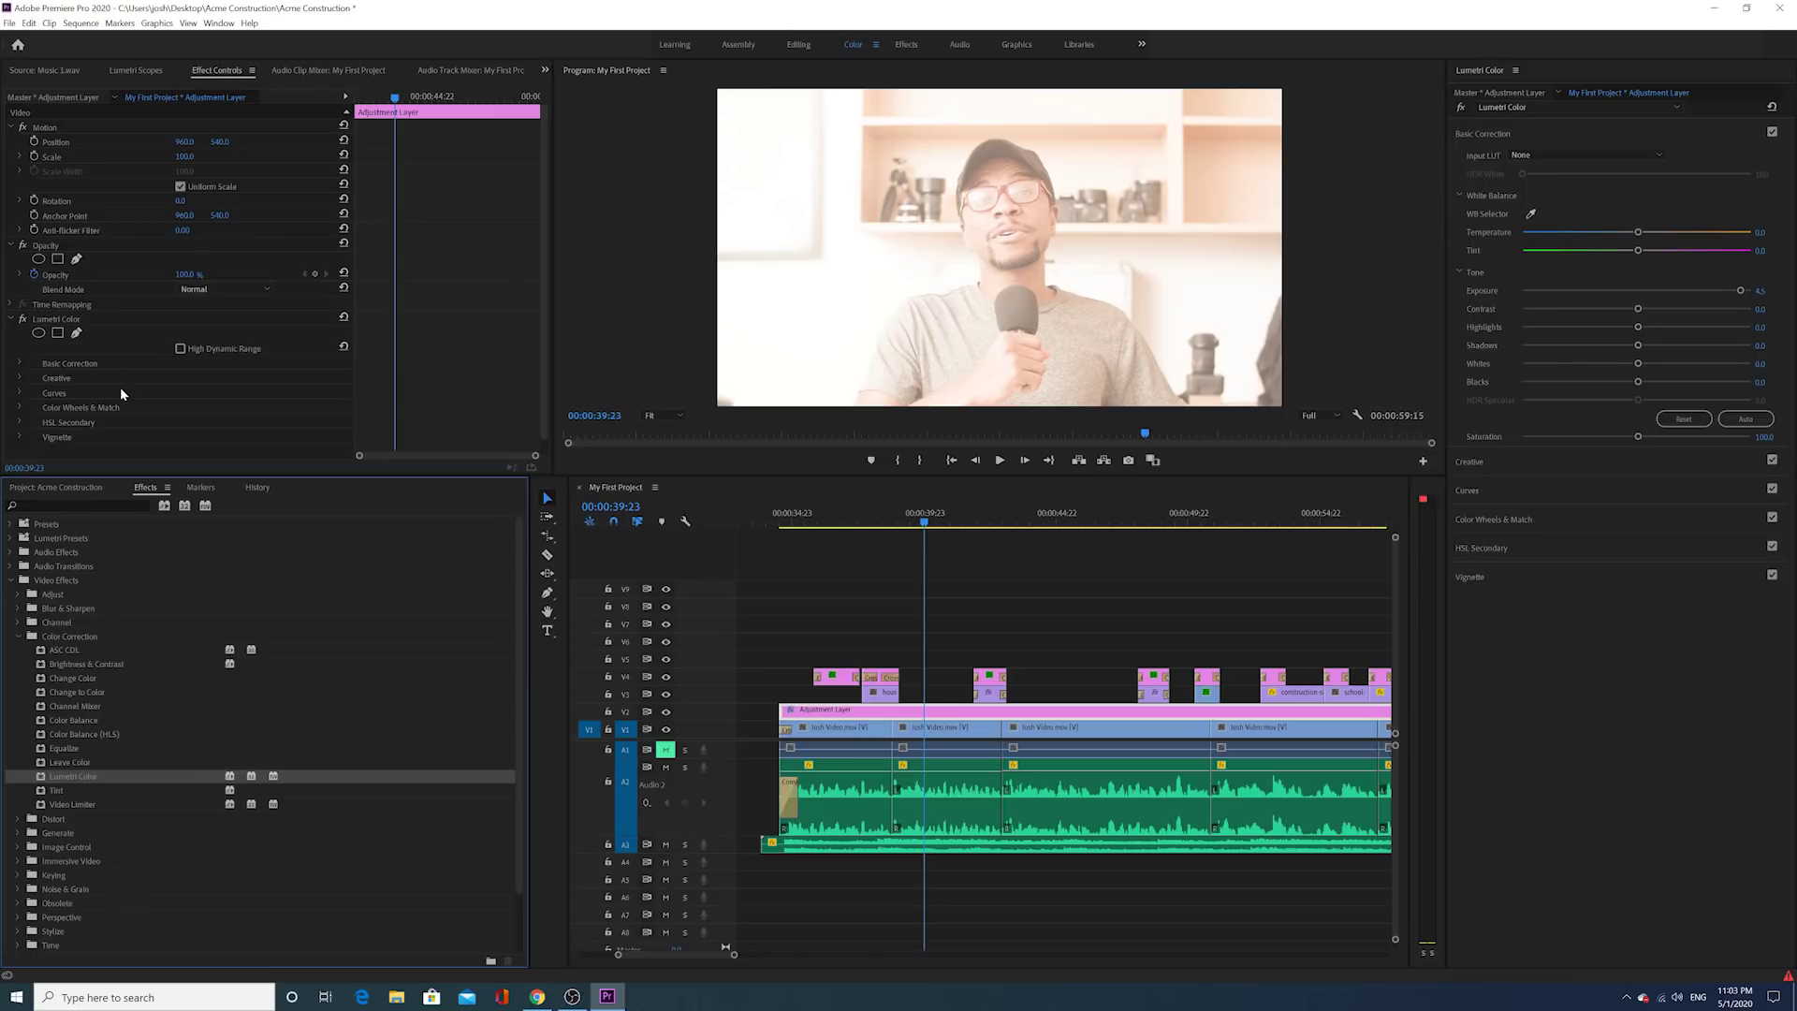
left_click(22, 364)
scroll(30, 365, "down", 2)
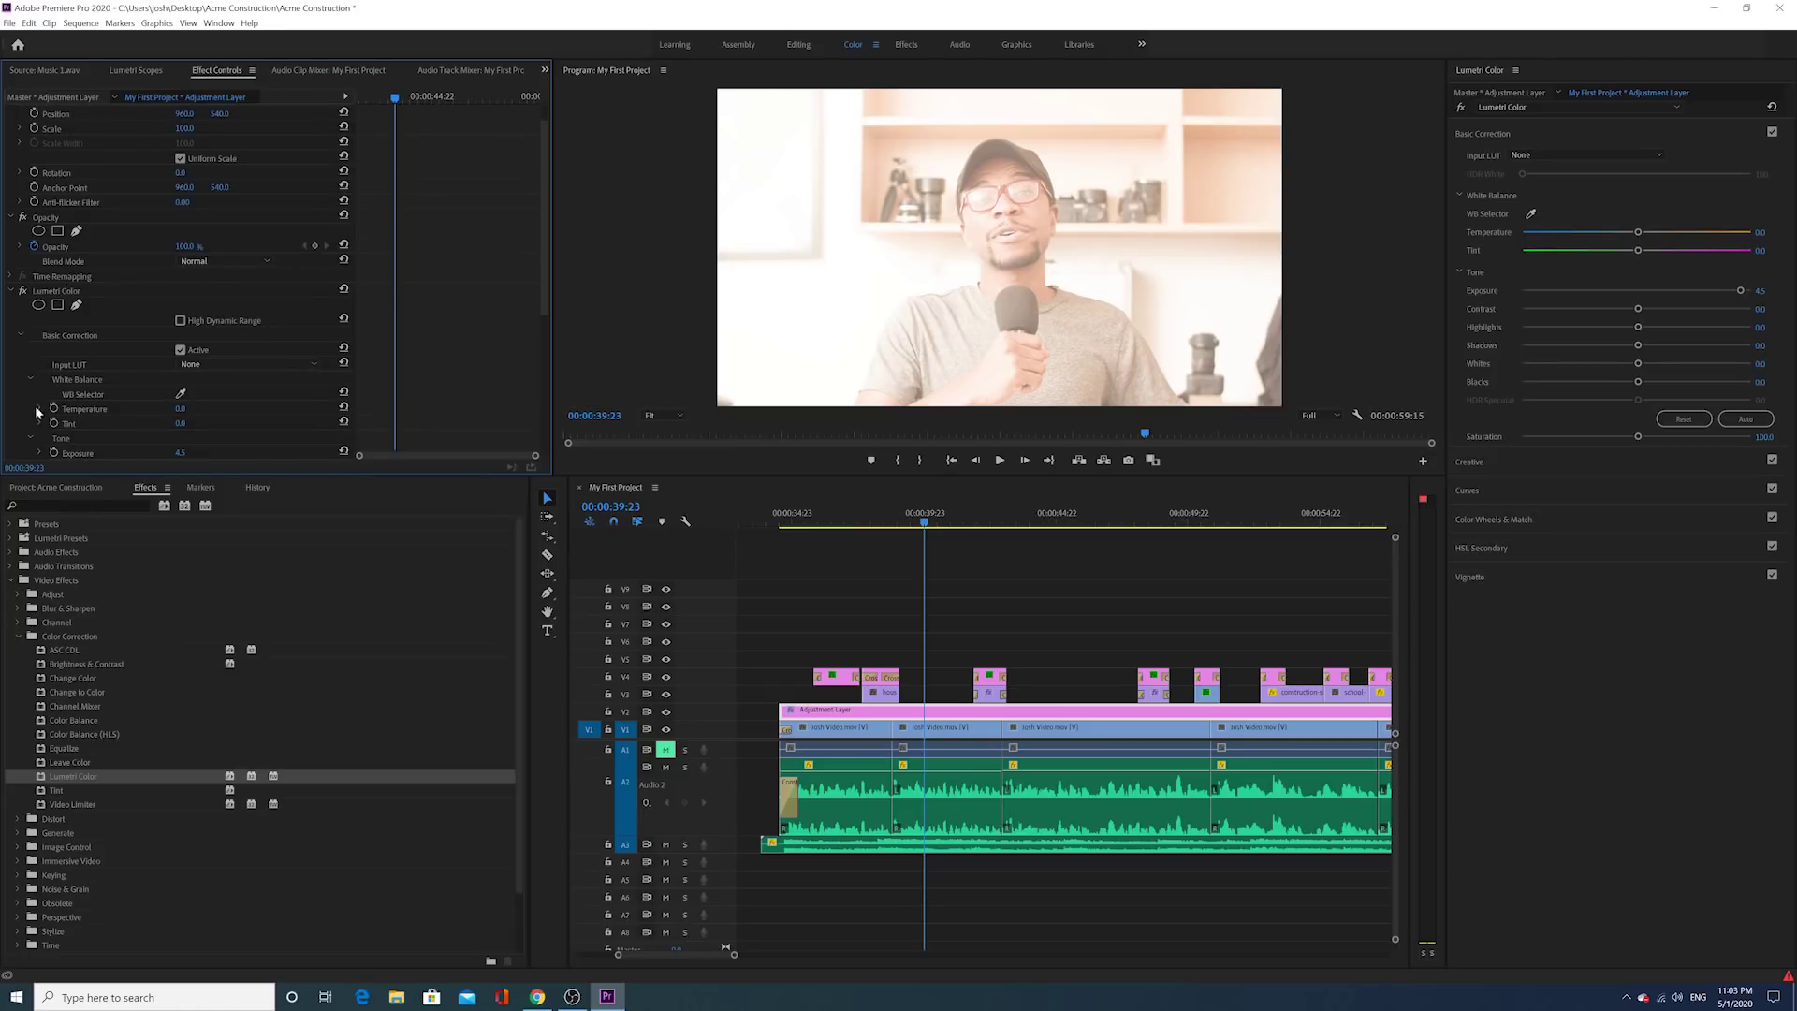
left_click(22, 336)
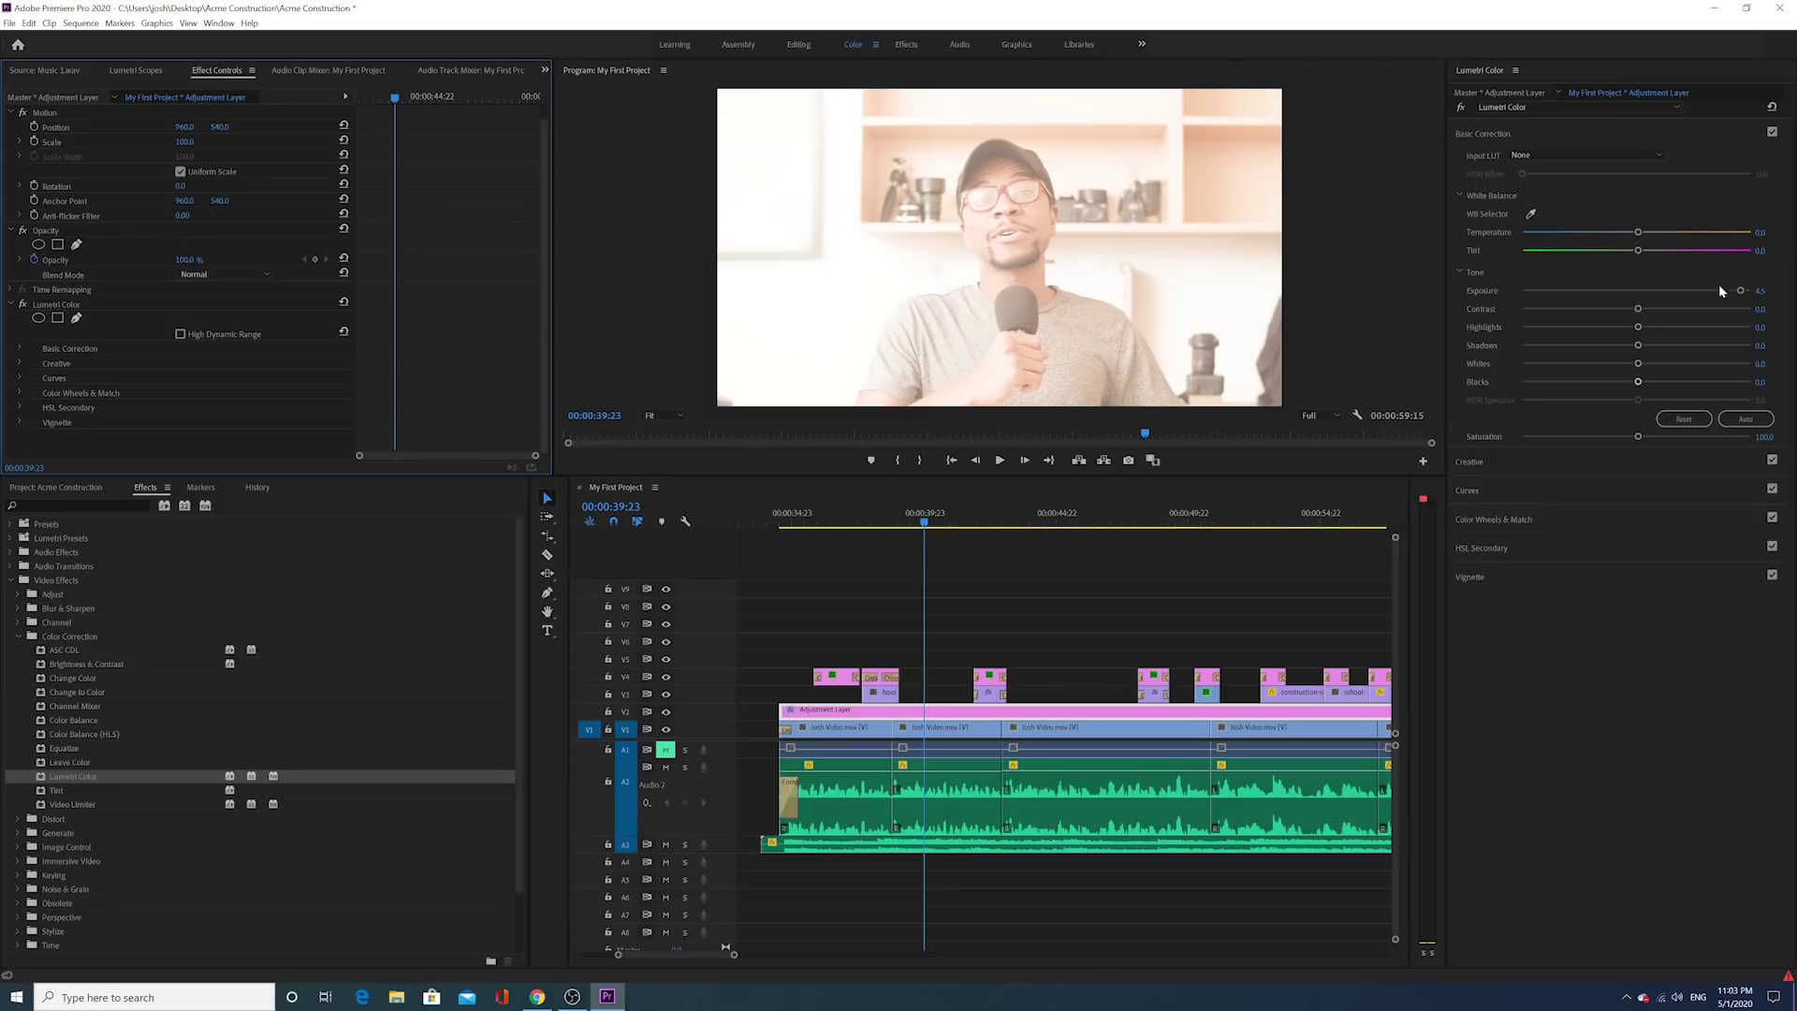
left_click_drag(1744, 295, 1637, 300)
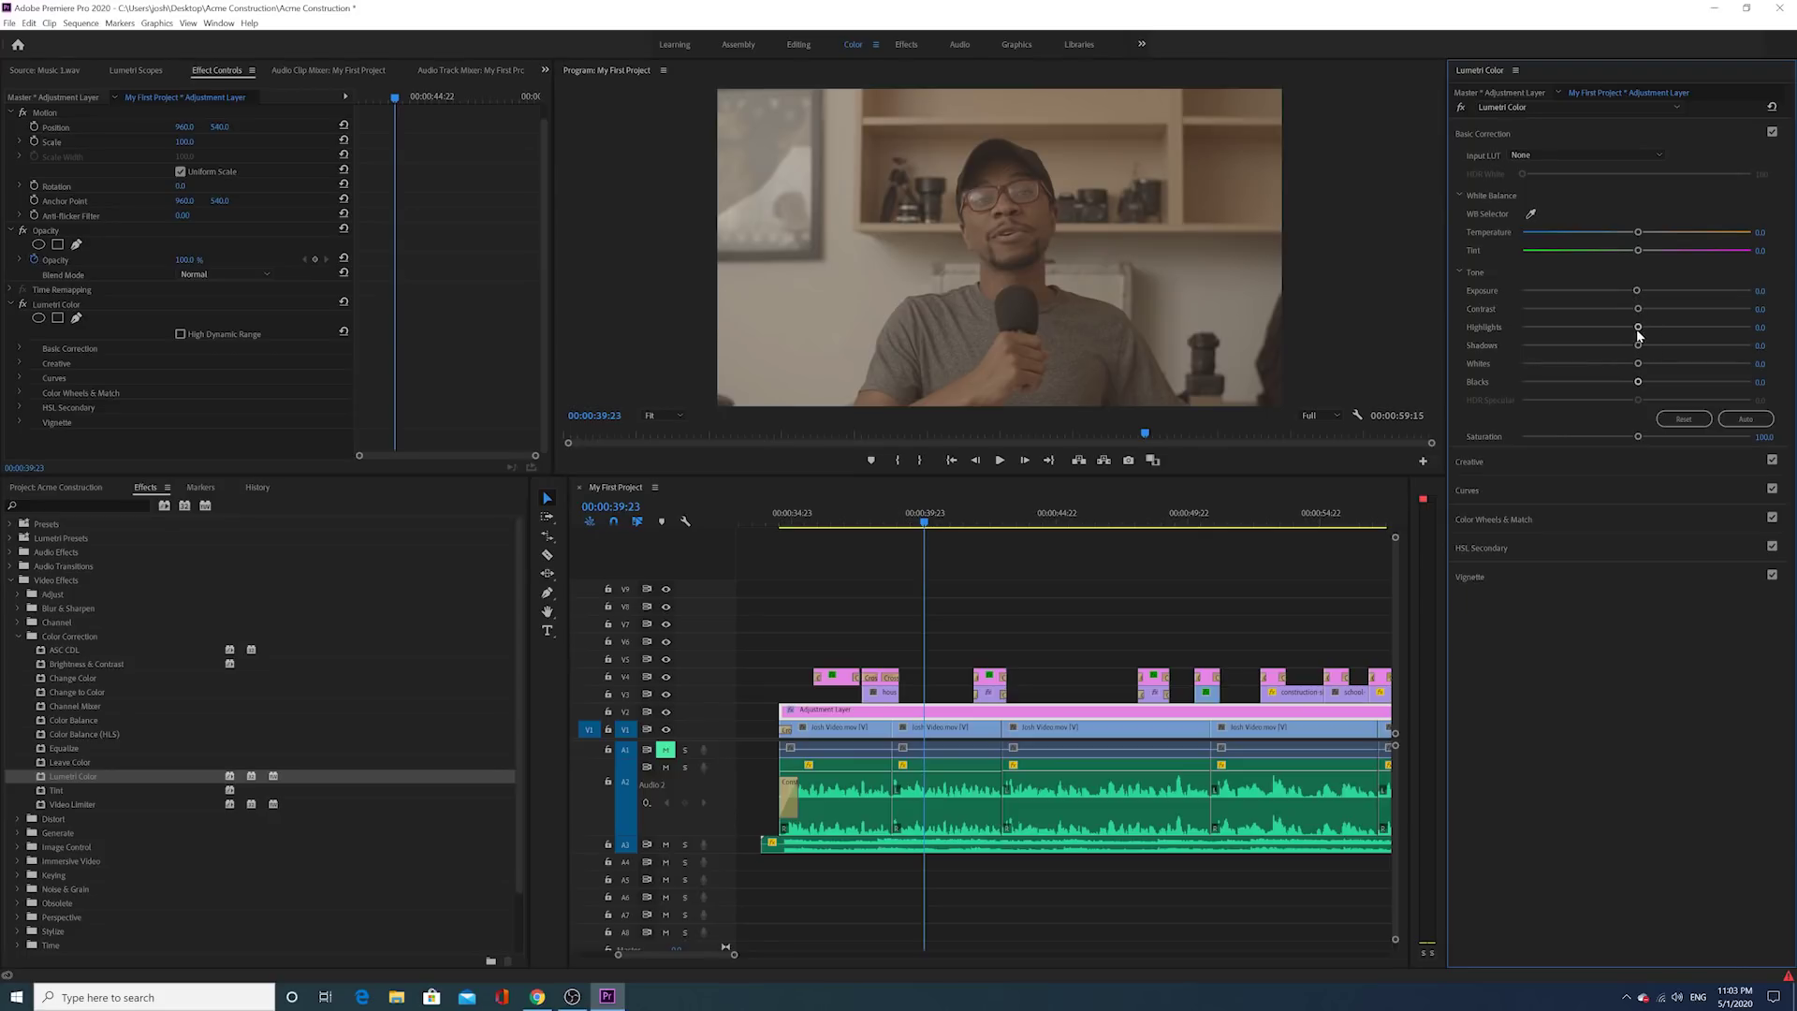
Step: Set Highlights to 100.0, pull Shadows to about 47.5, and bring up Lumetri Scopes
left_click_drag(1638, 330, 1763, 327)
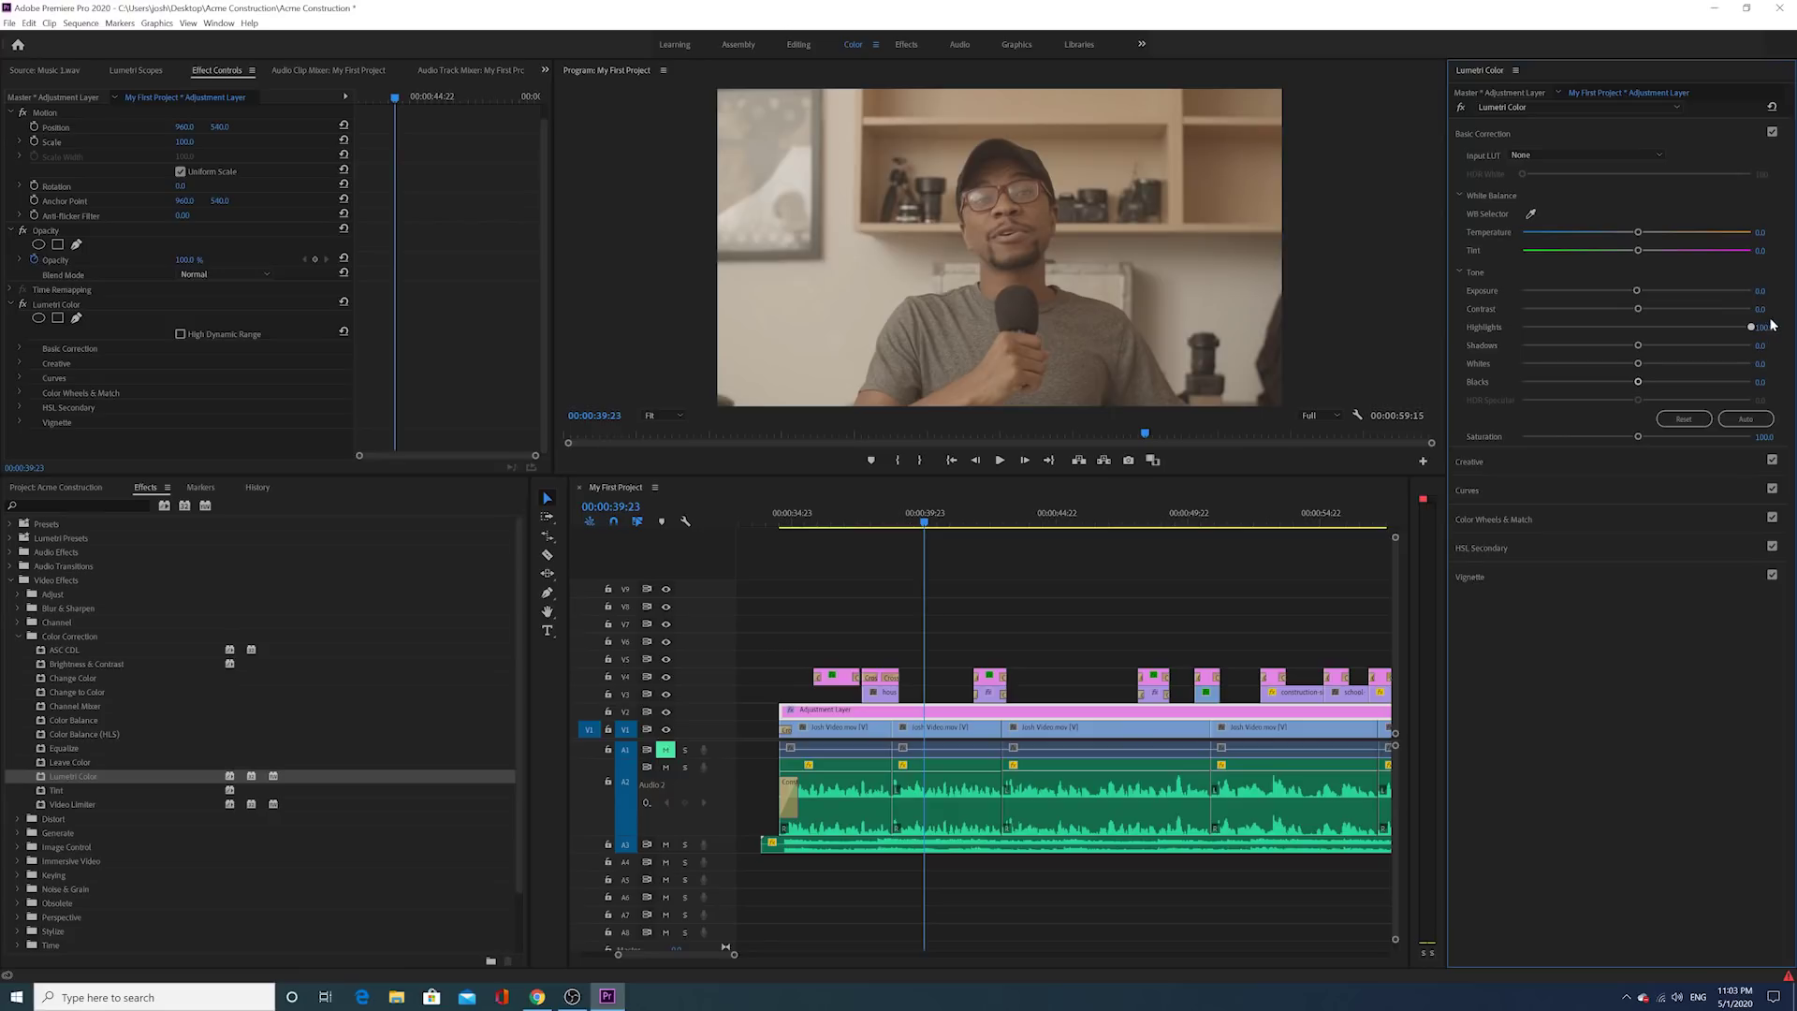
left_click_drag(1639, 347, 1573, 363)
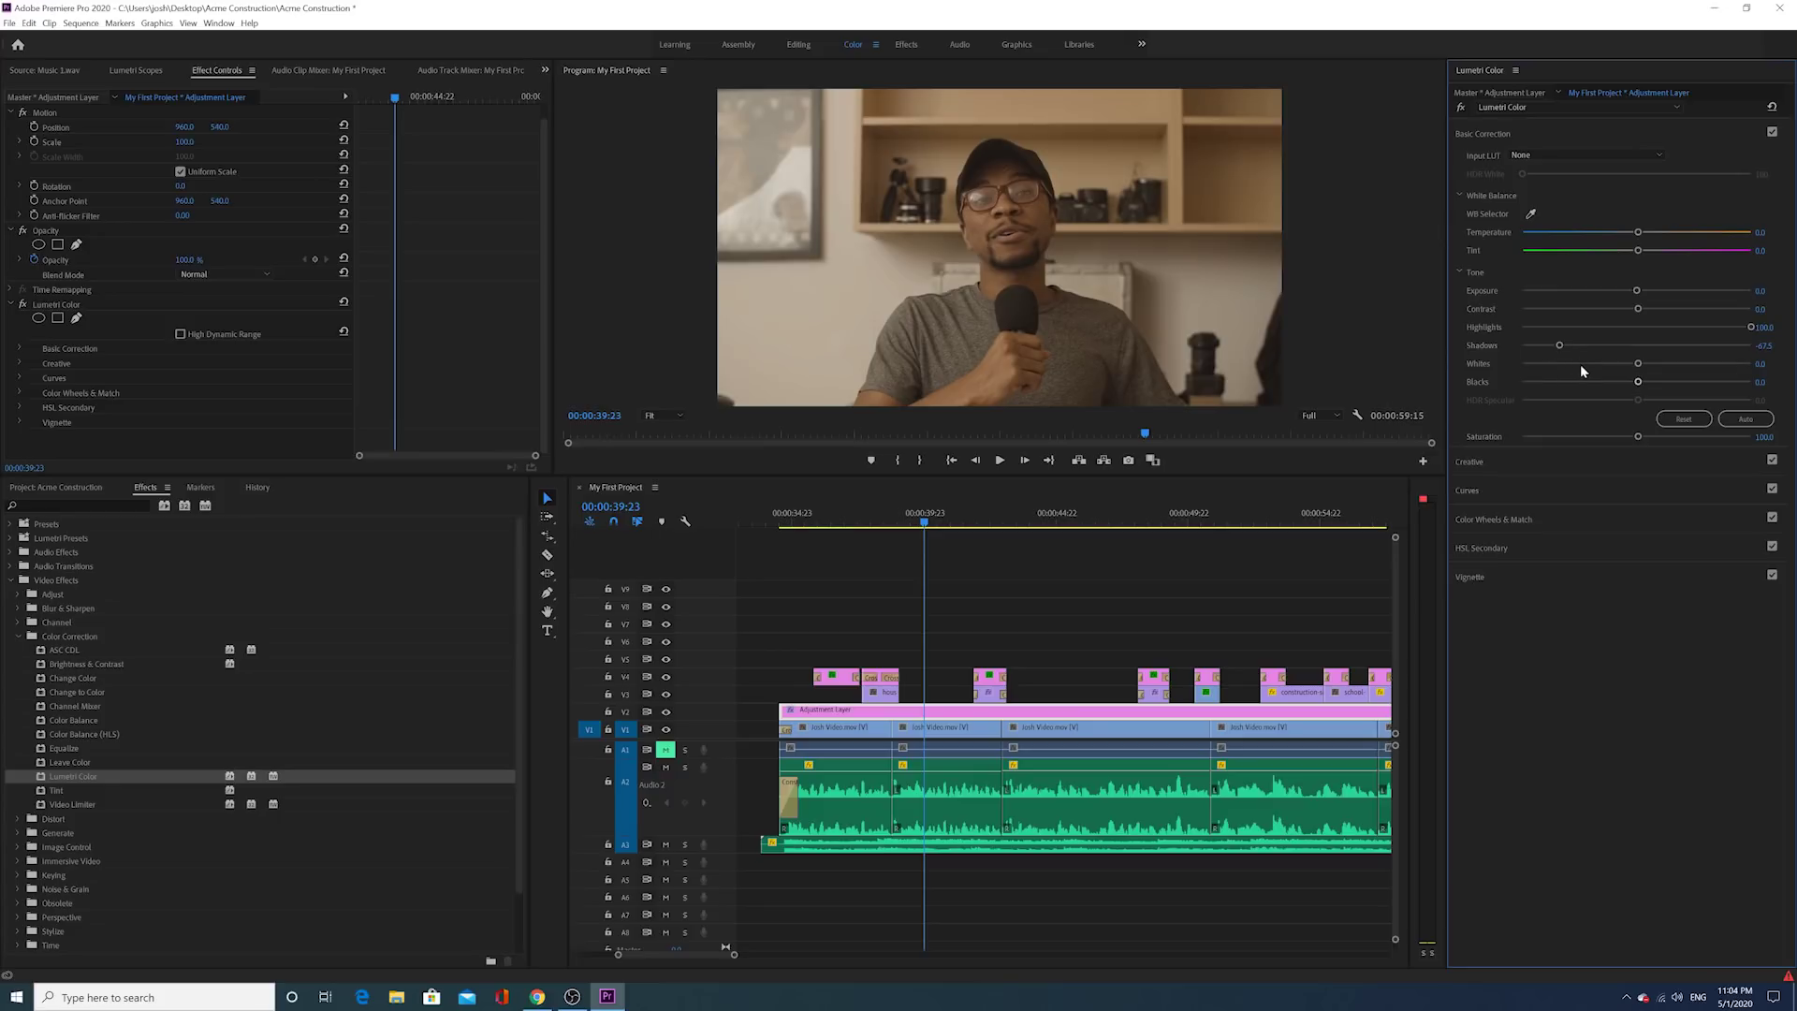
left_click(136, 71)
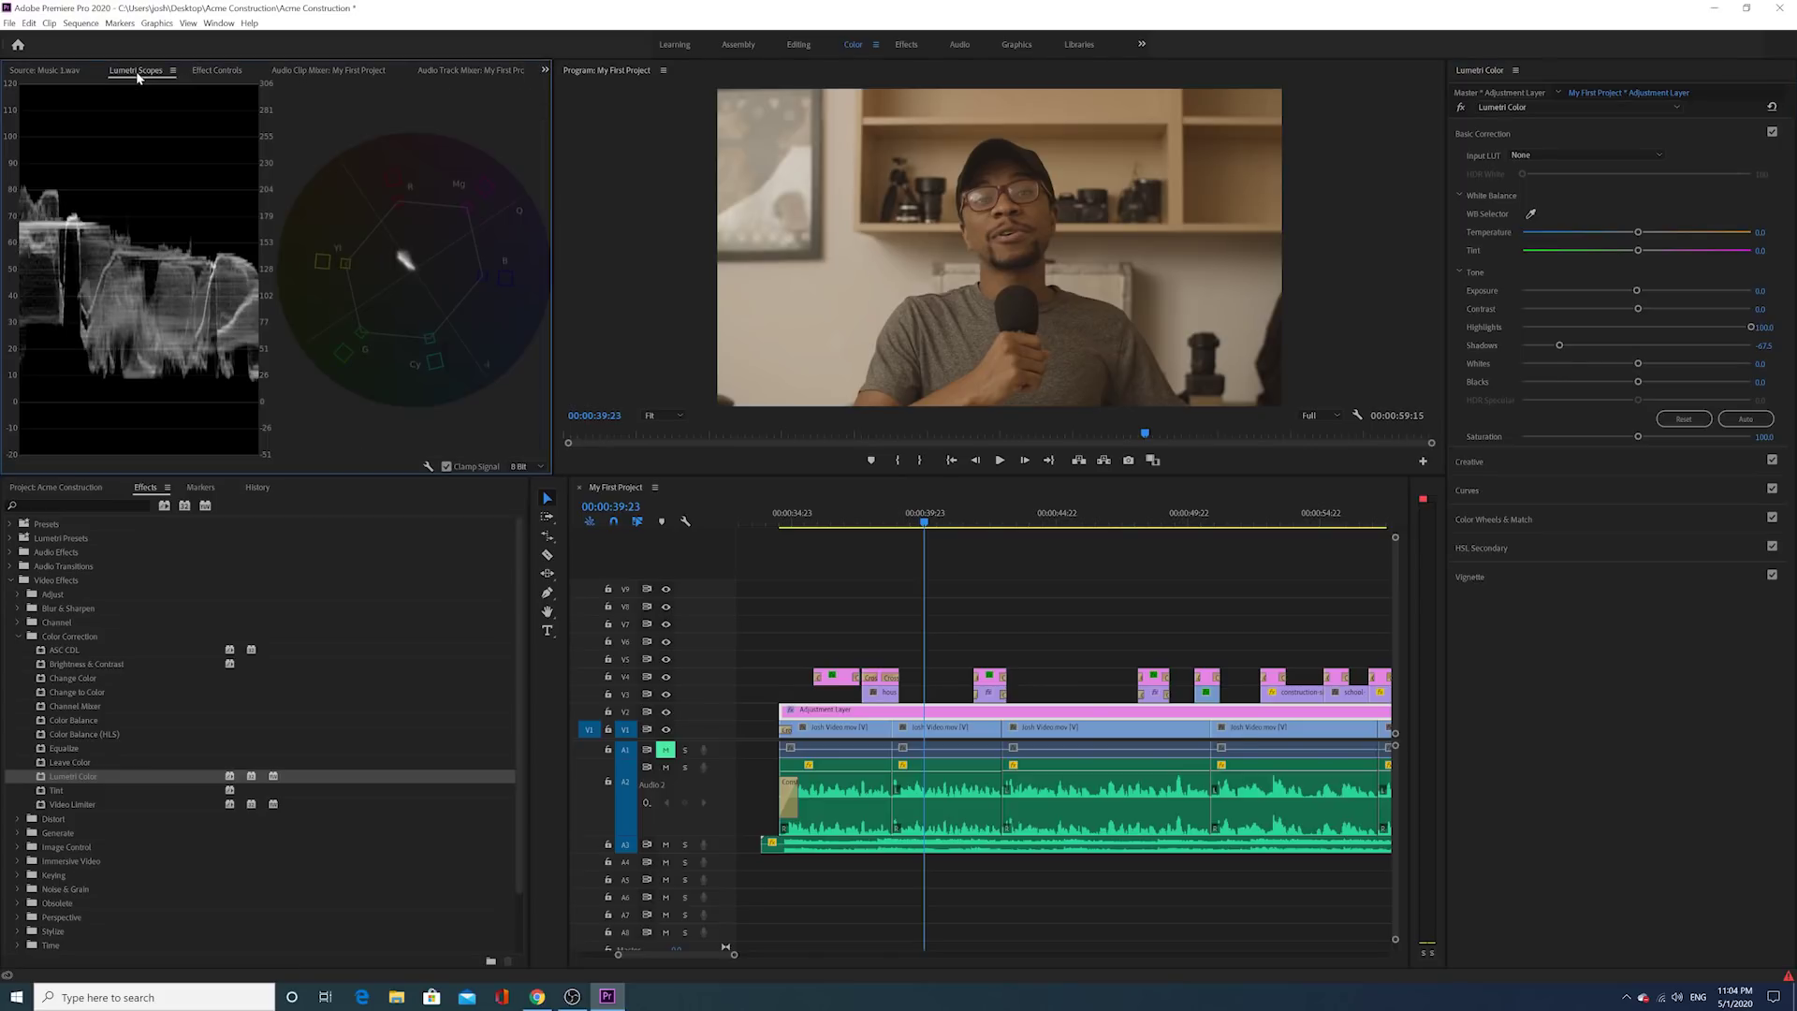
Step: Hide Vectorscope YUV so the Lumetri Scopes show only the luma waveform
left_click(220, 71)
left_click(137, 71)
right_click(150, 231)
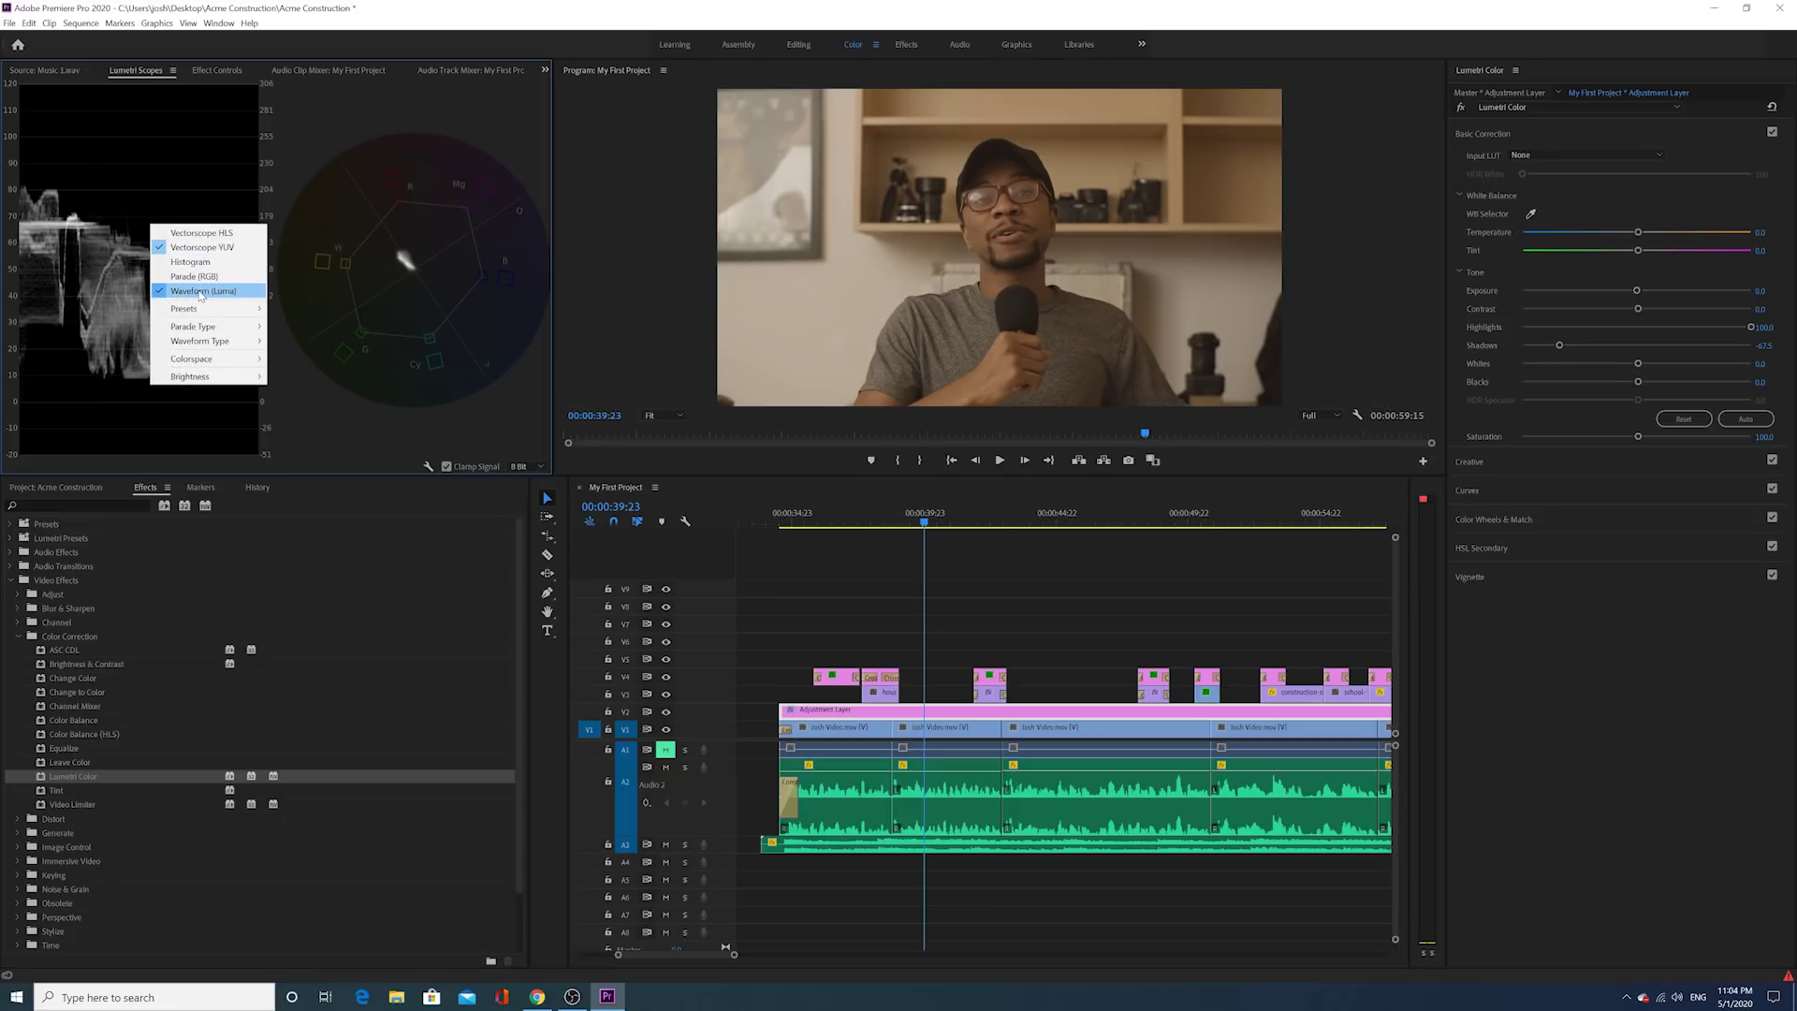
left_click(188, 248)
right_click(221, 220)
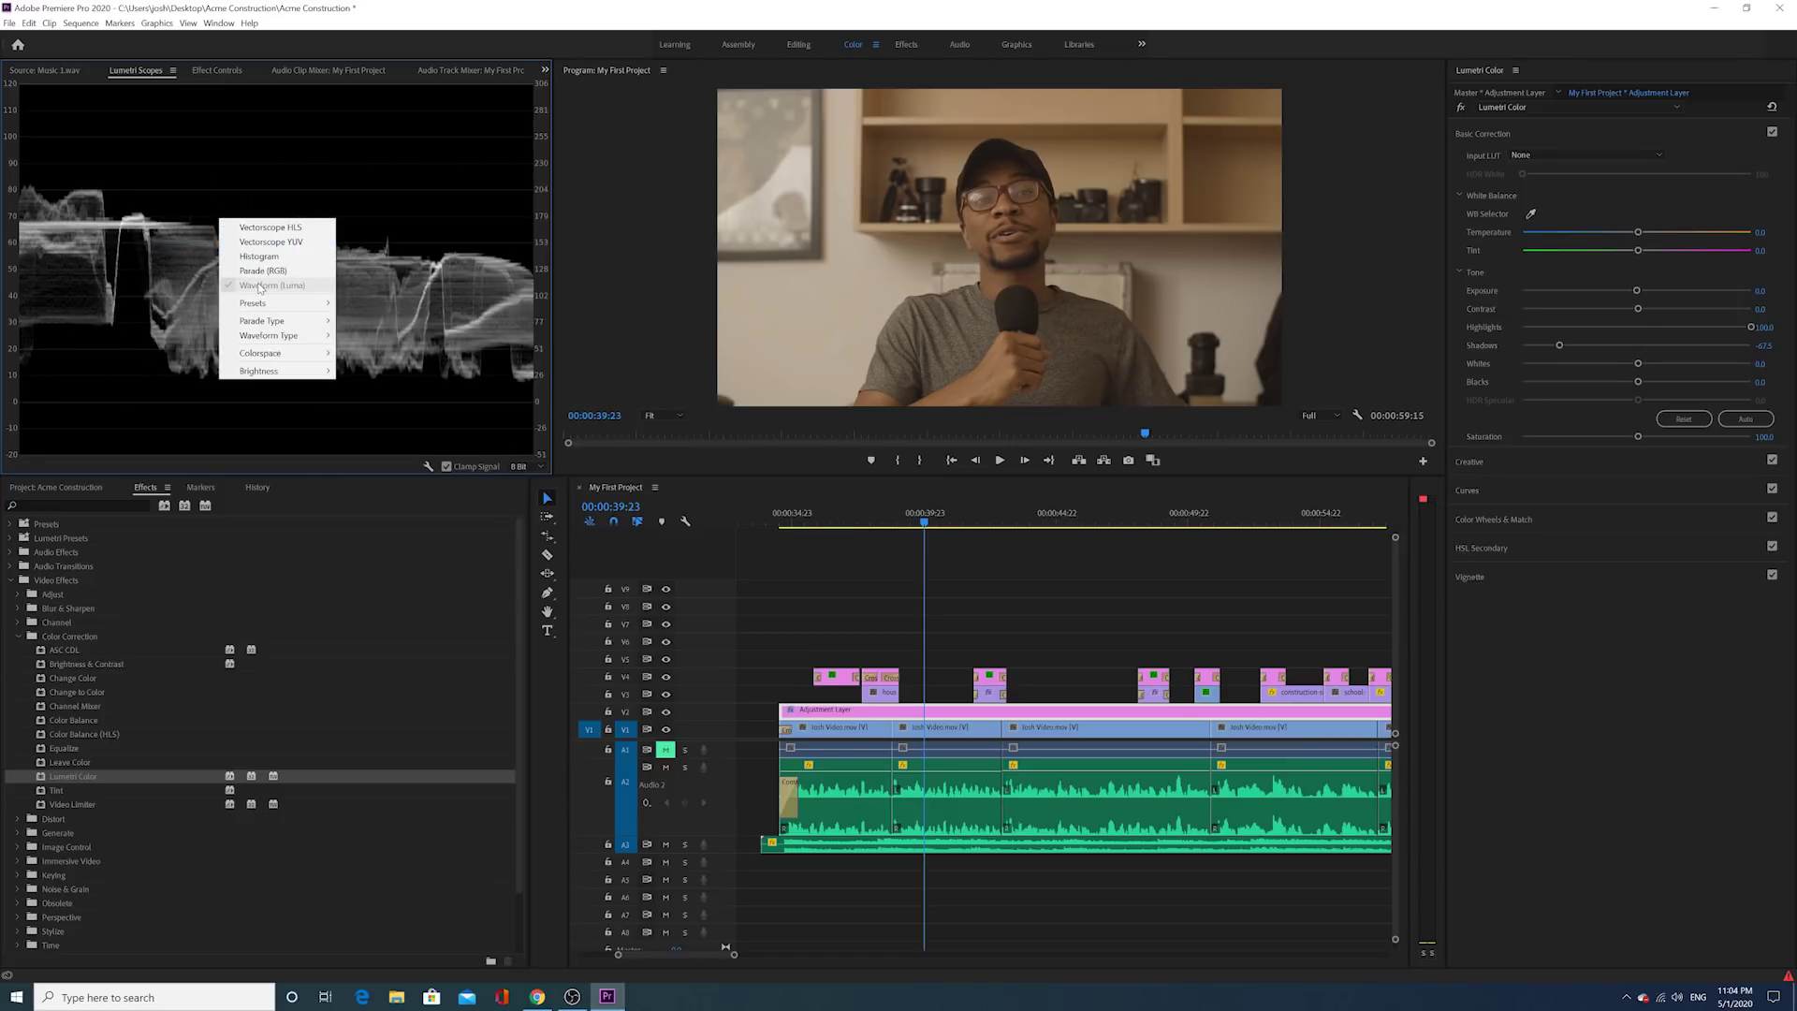
left_click(191, 255)
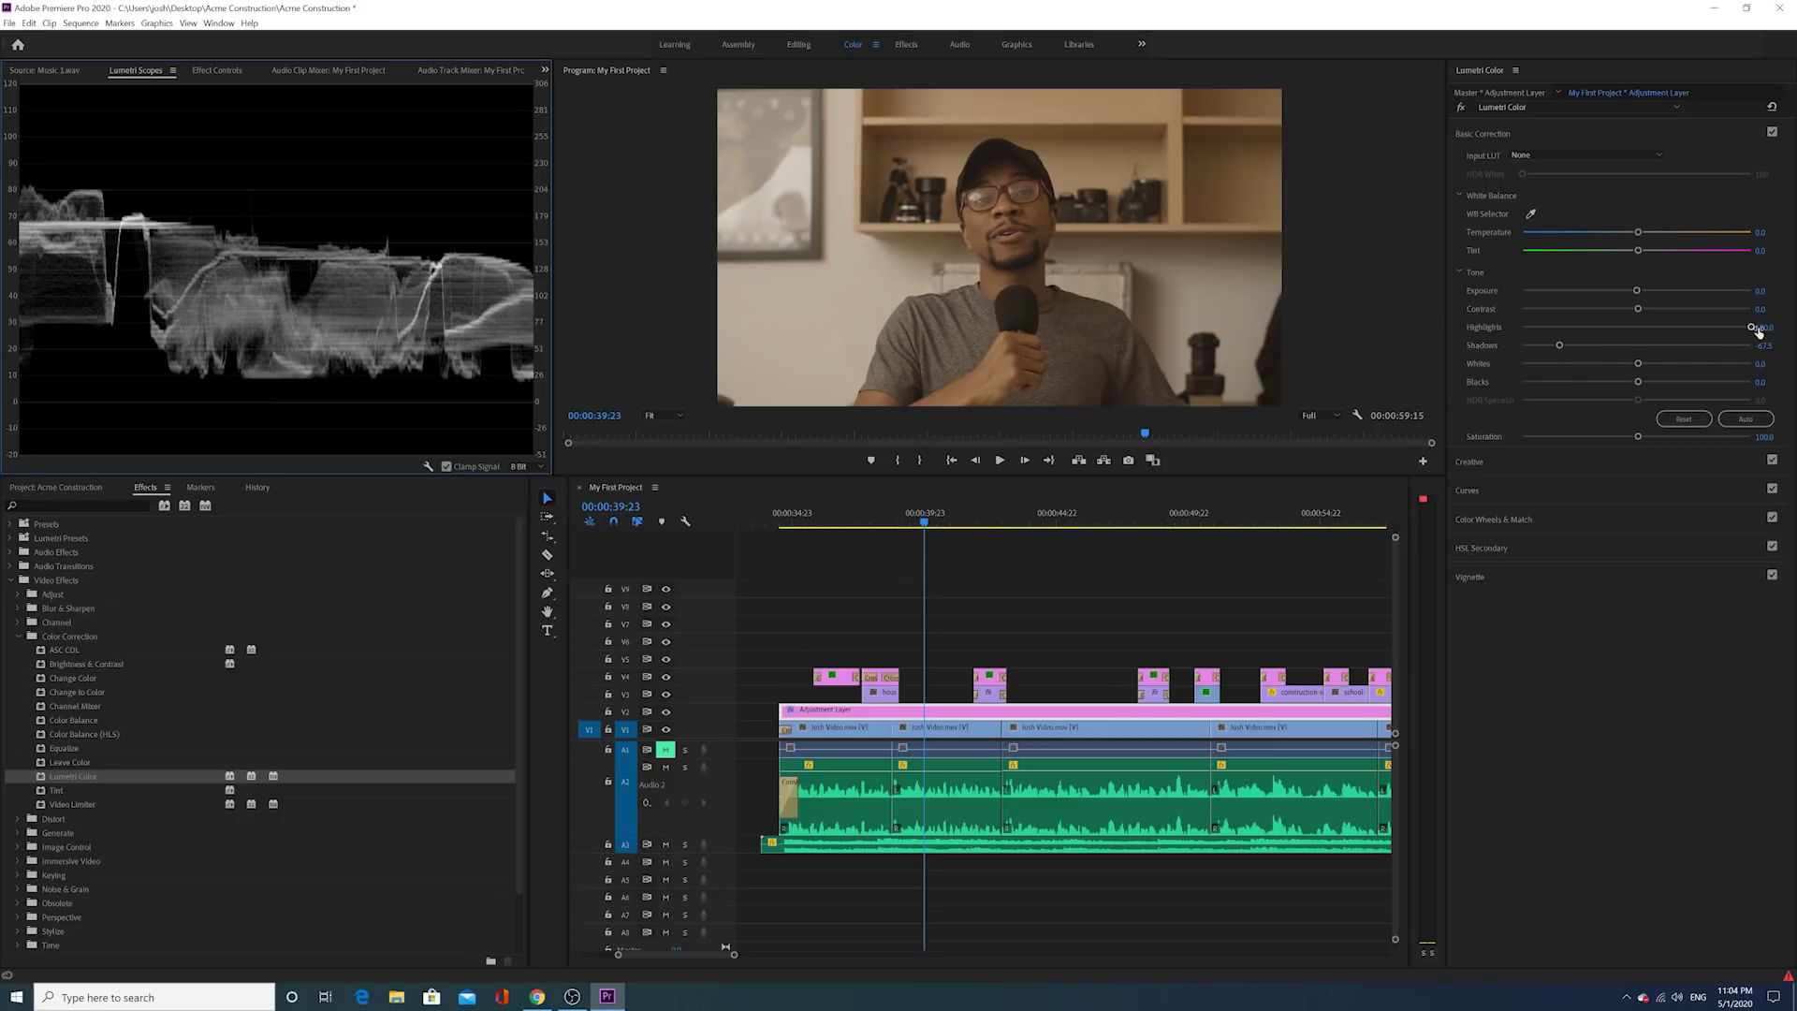
Step: Raise Whites to 100.0, set Blacks around -74.8, and check the grade at 00:00:40:14
left_click_drag(1639, 365, 1753, 362)
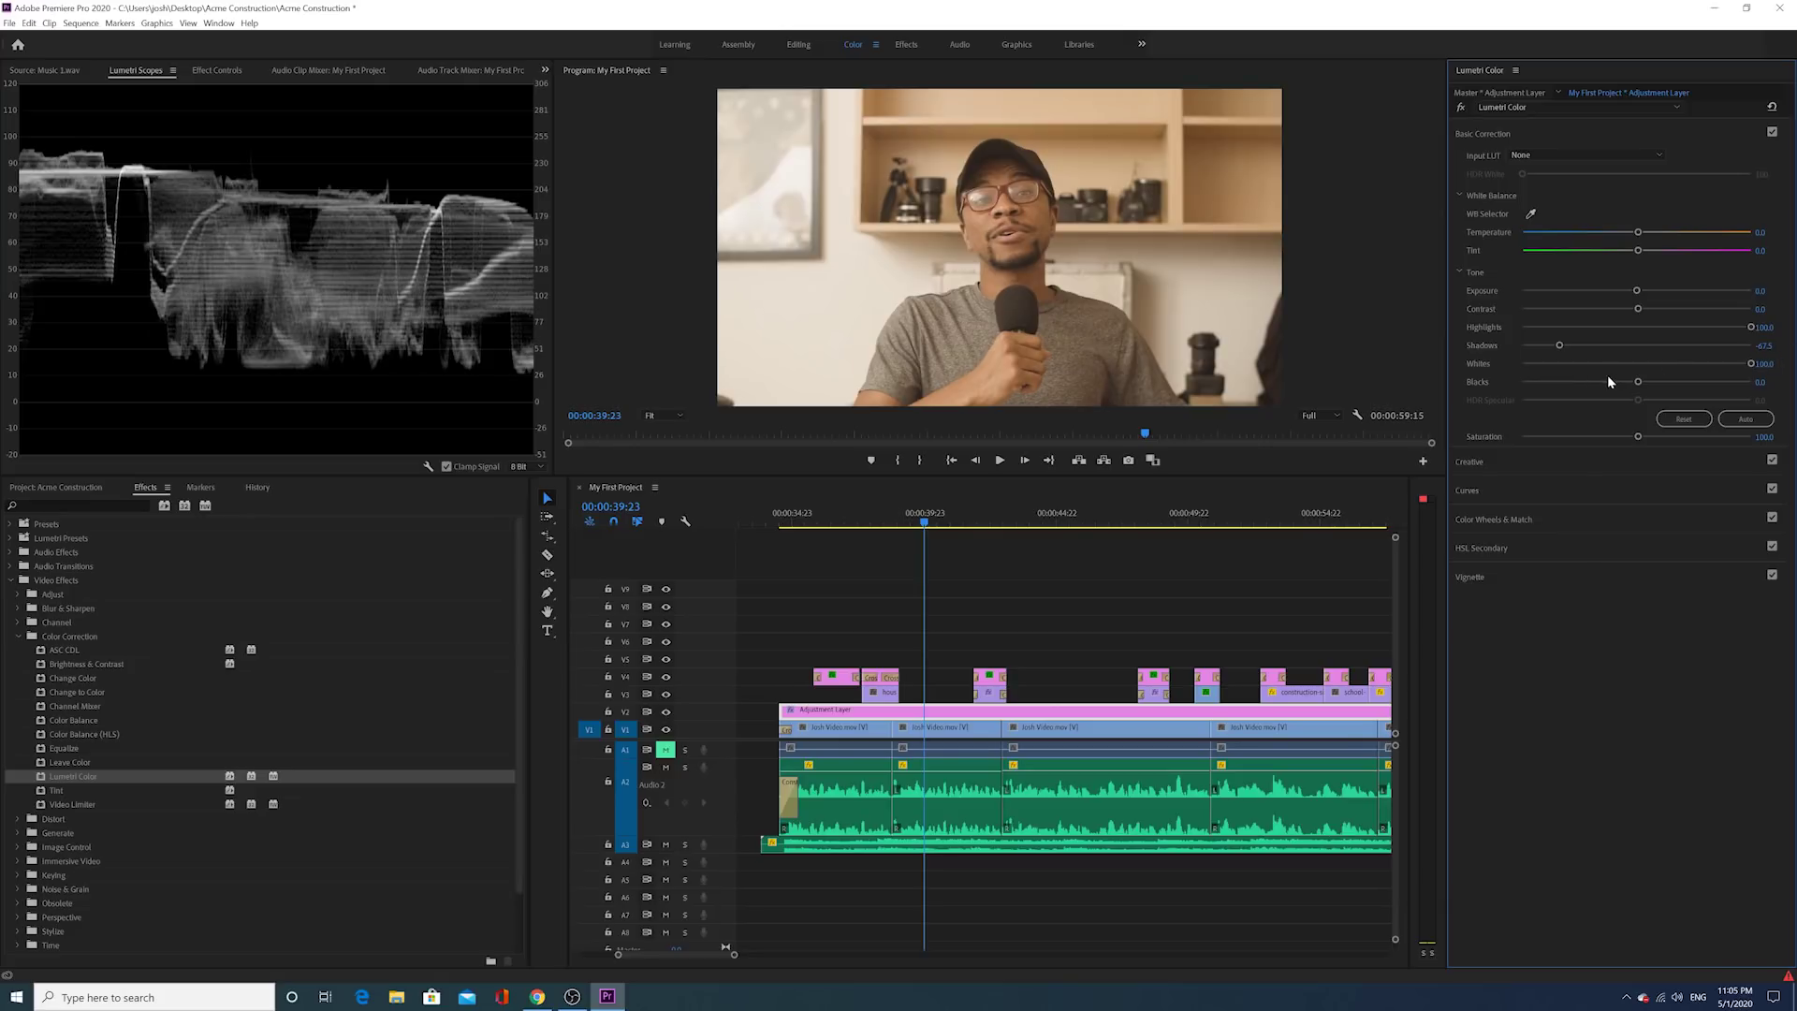
left_click_drag(1637, 382, 1551, 383)
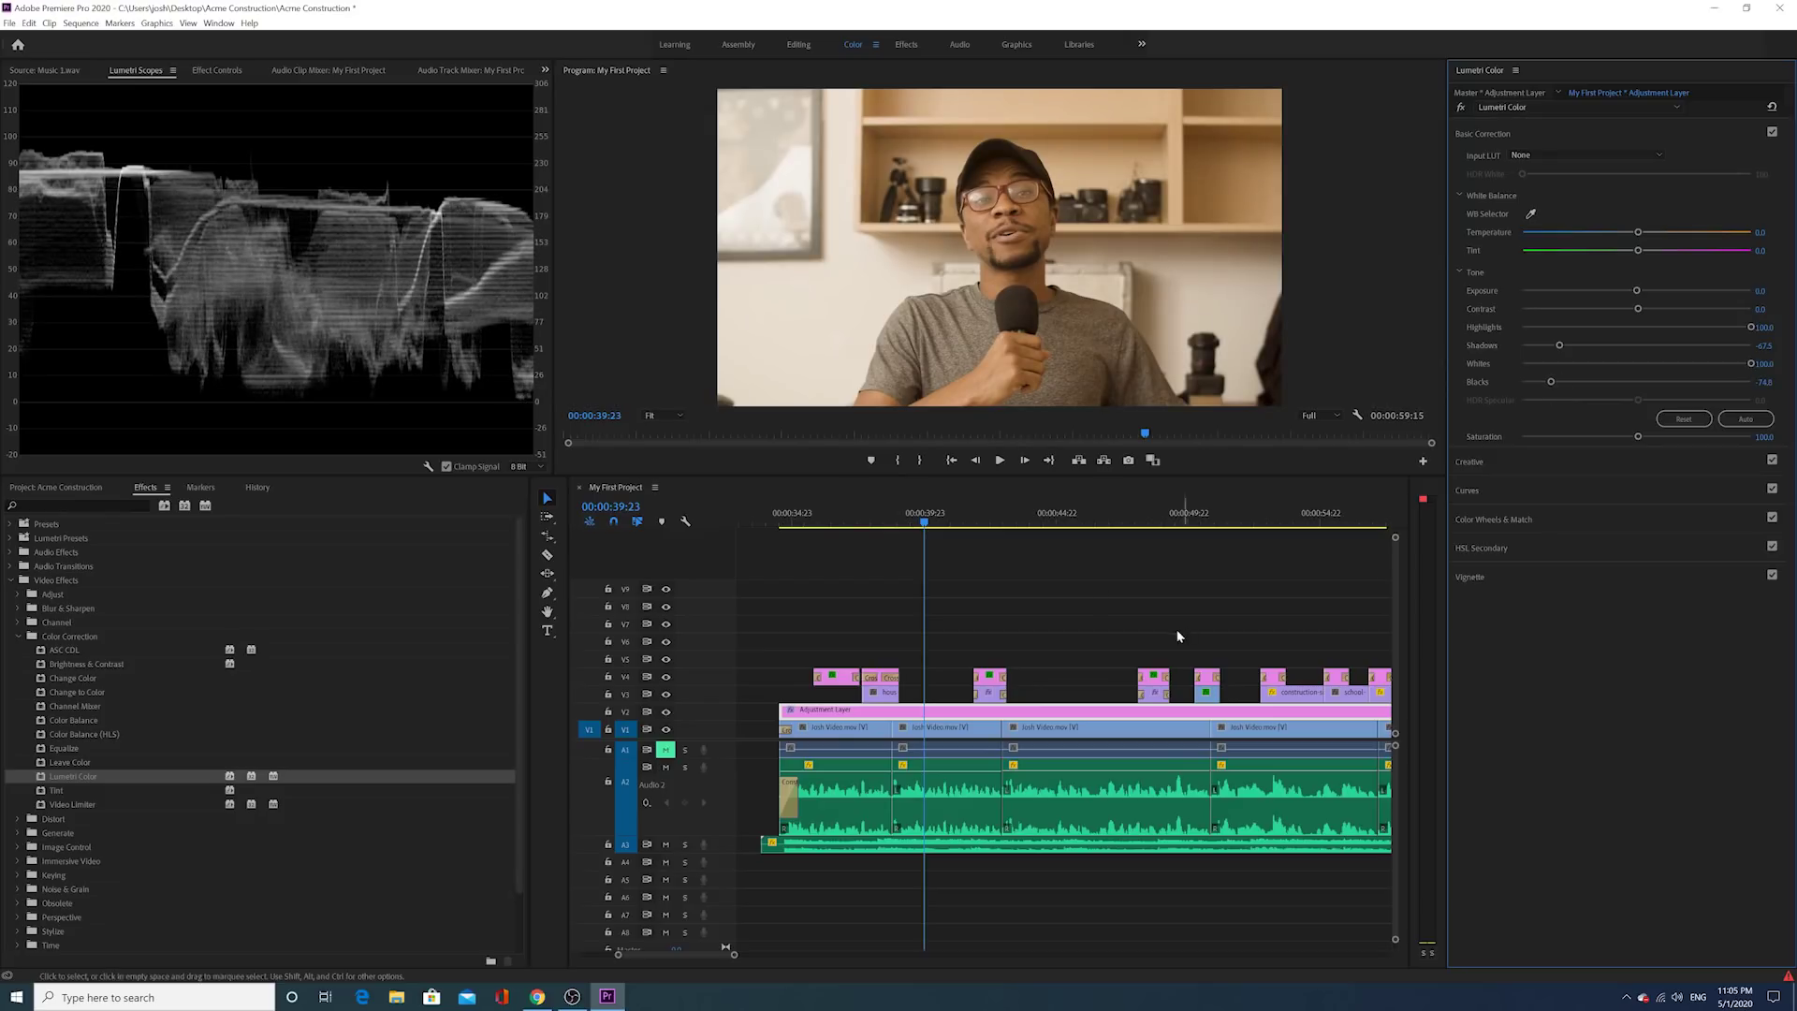
left_click_drag(926, 513, 941, 513)
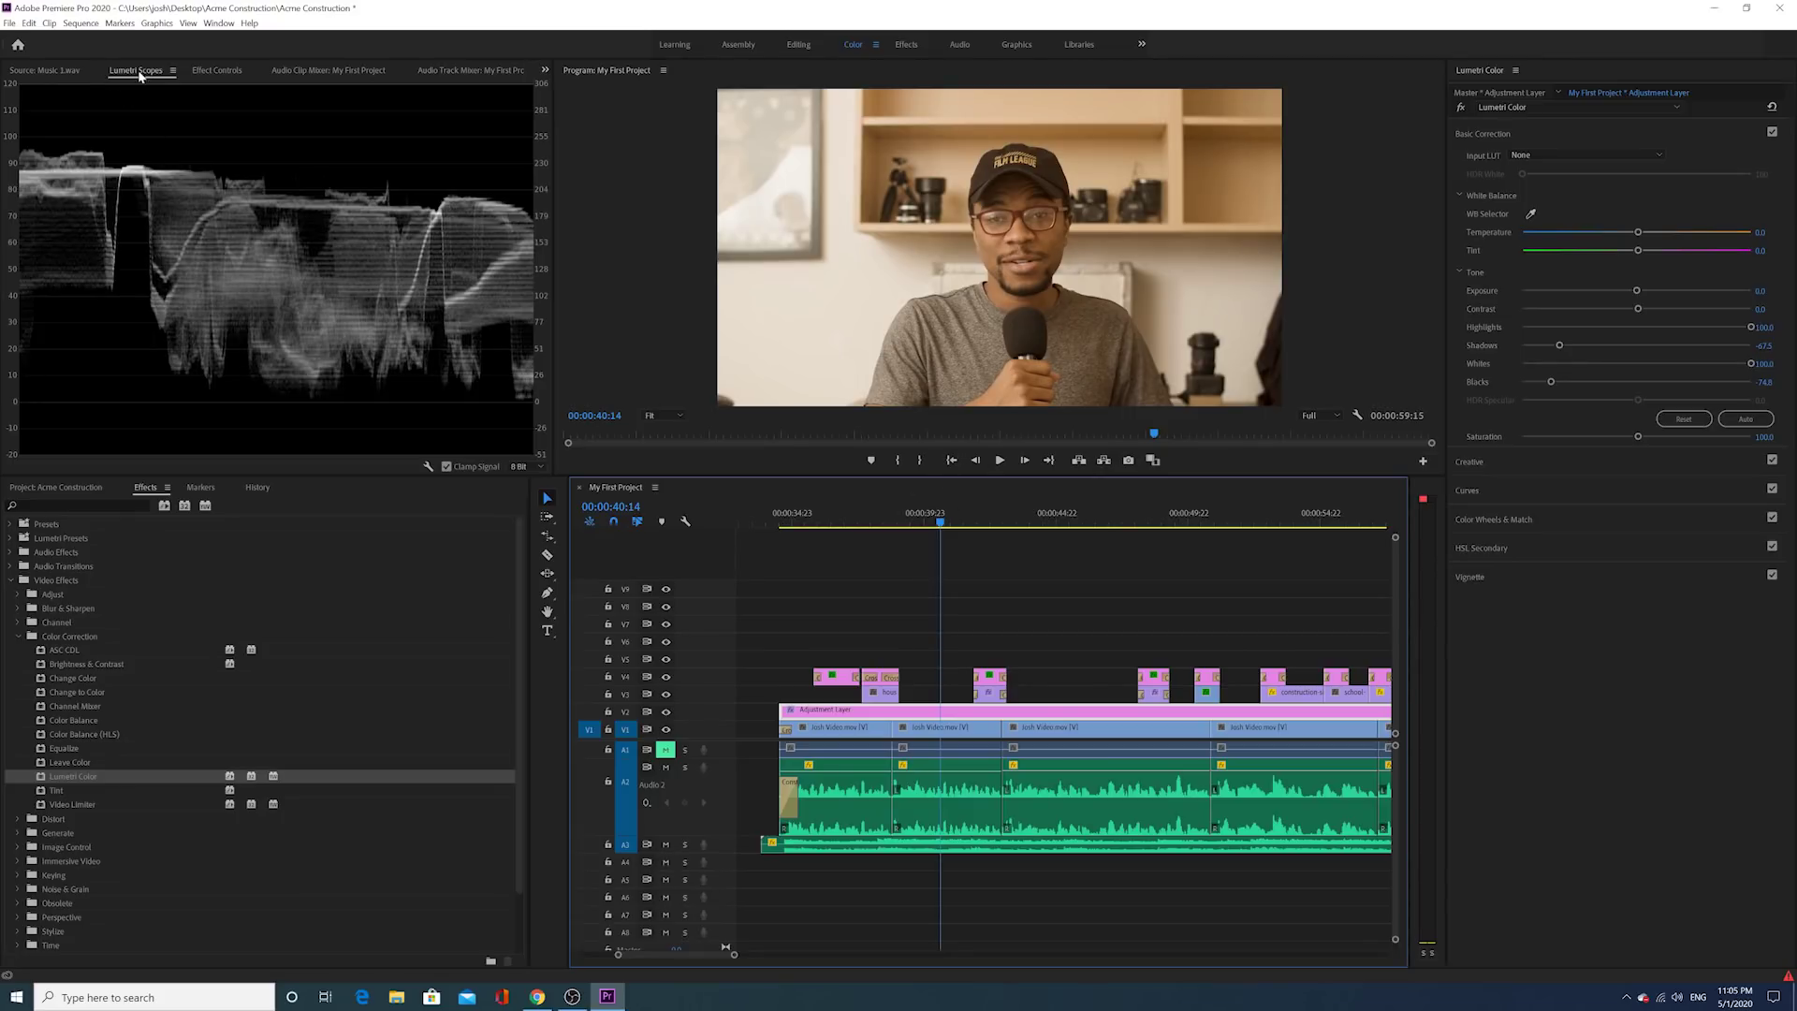
left_click(211, 72)
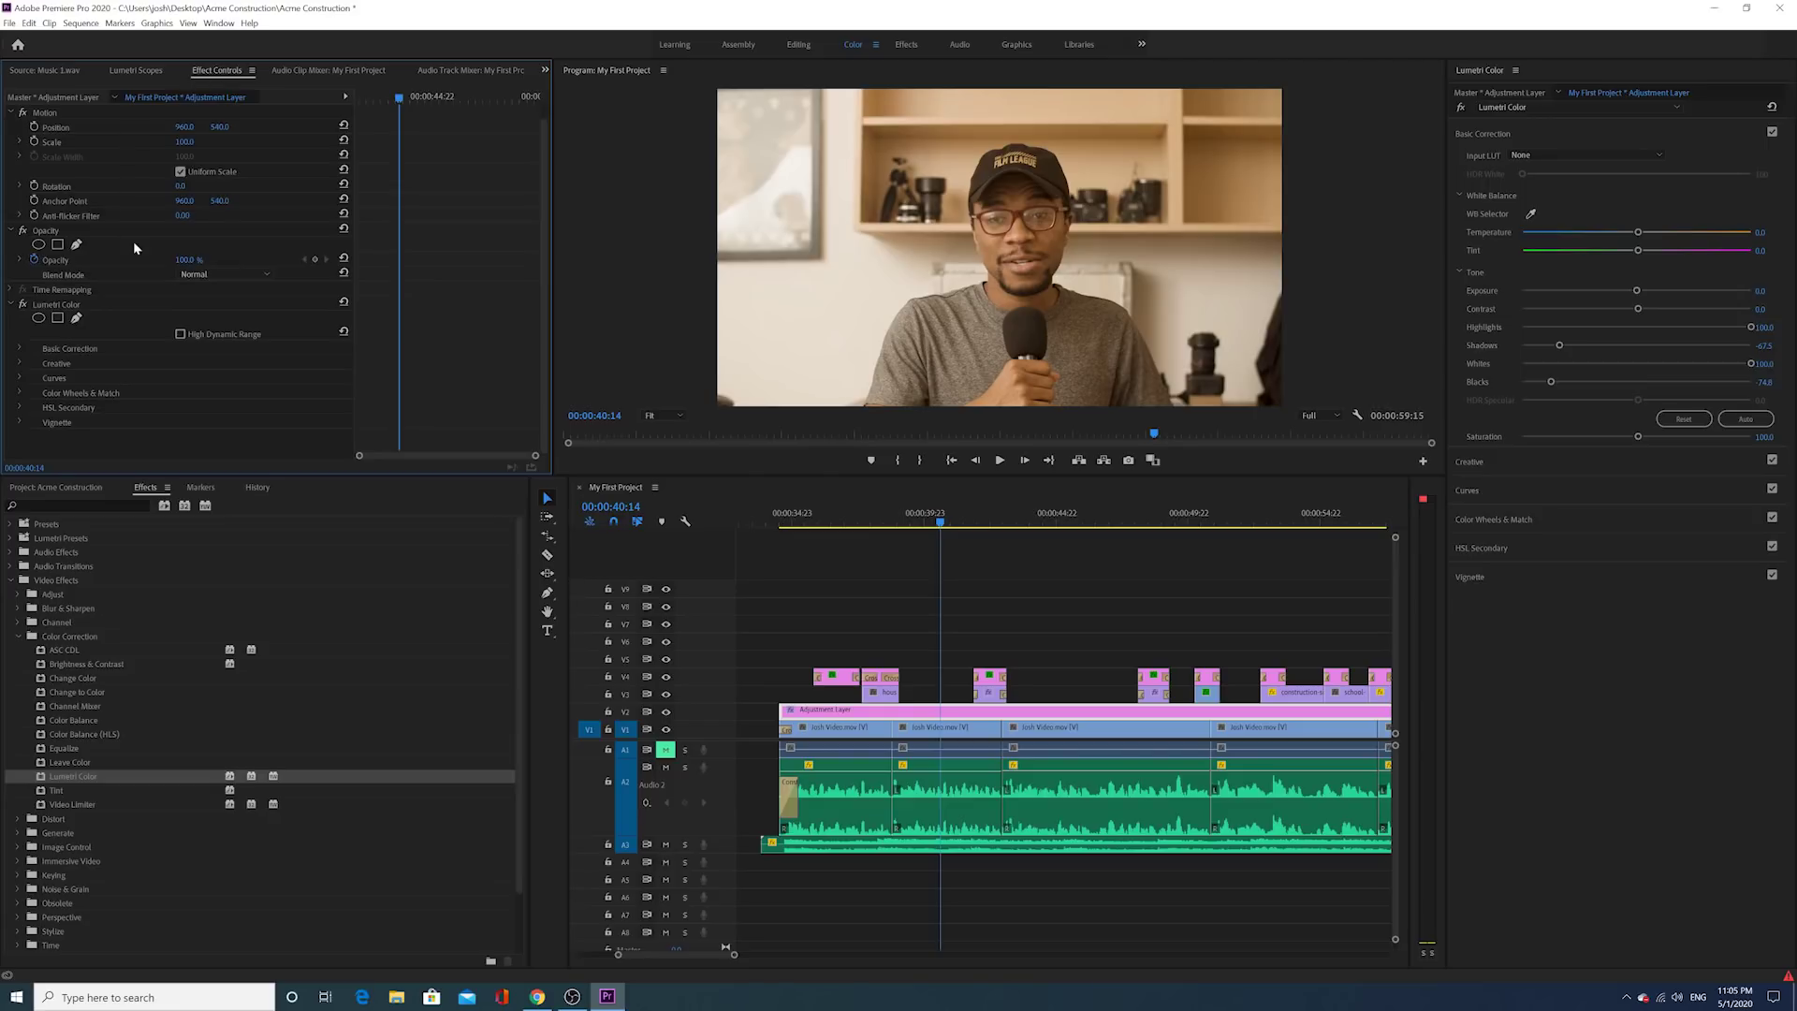
left_click(23, 305)
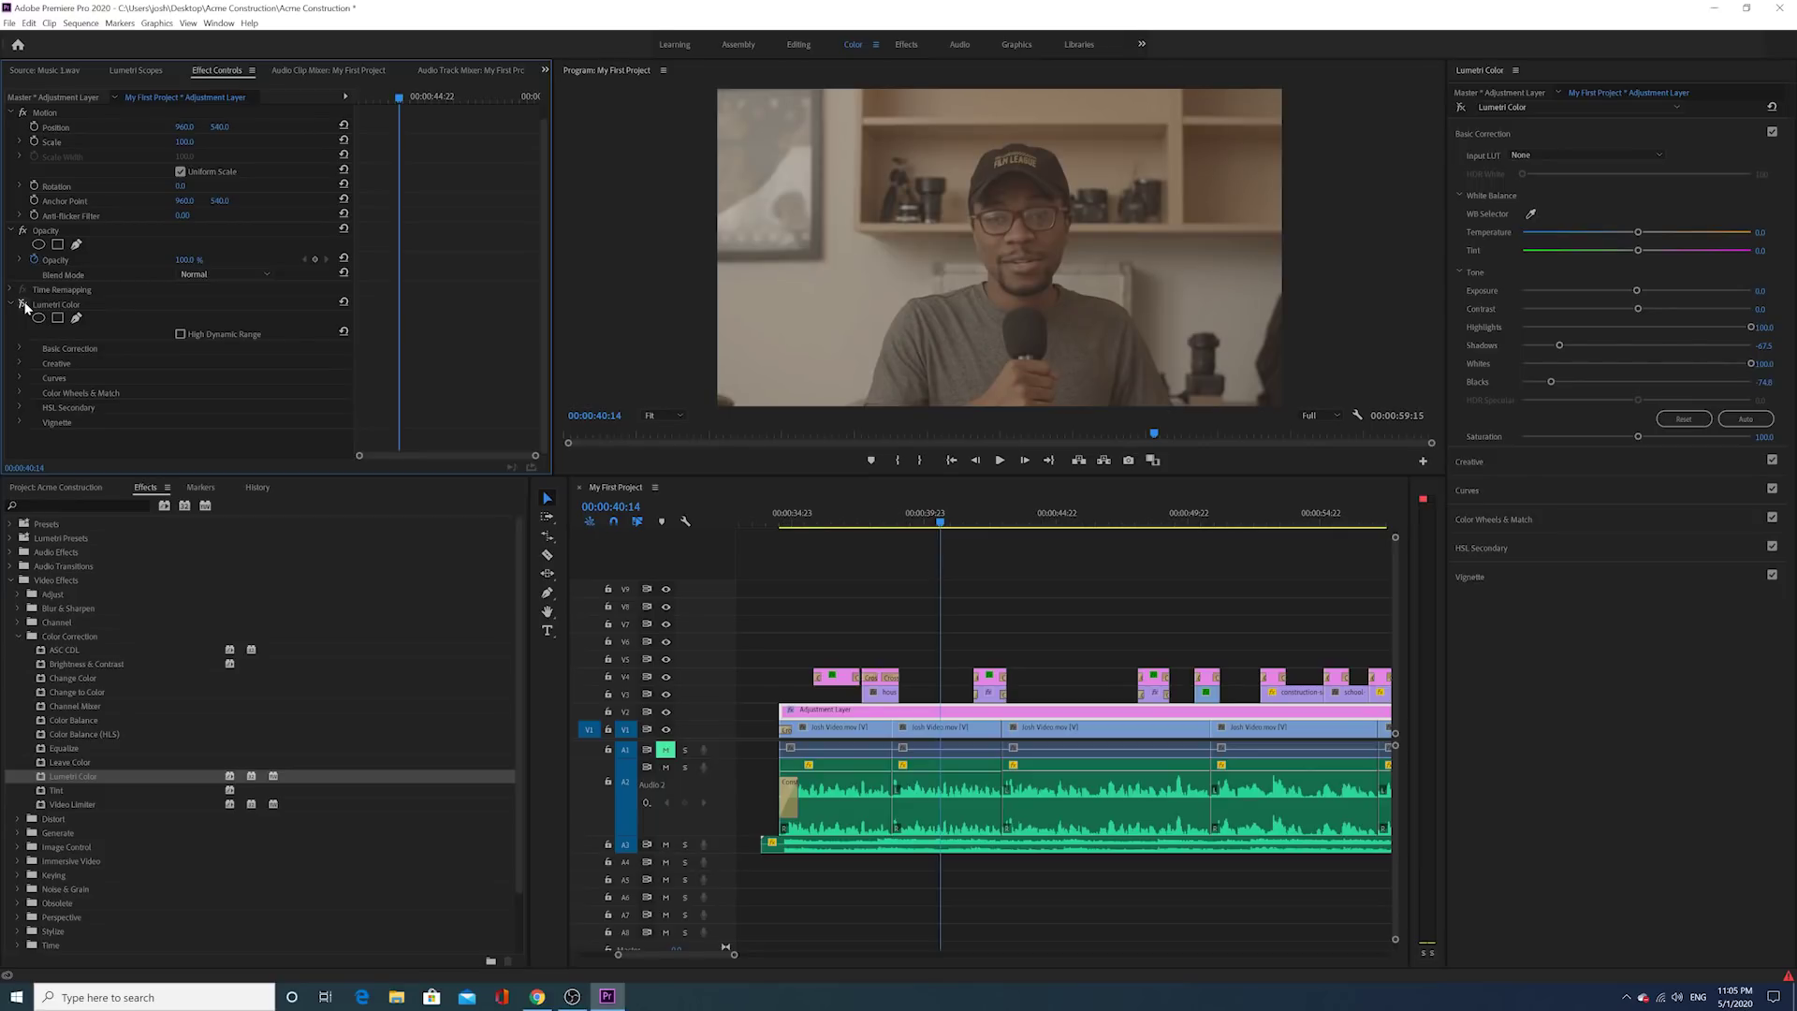
left_click(24, 305)
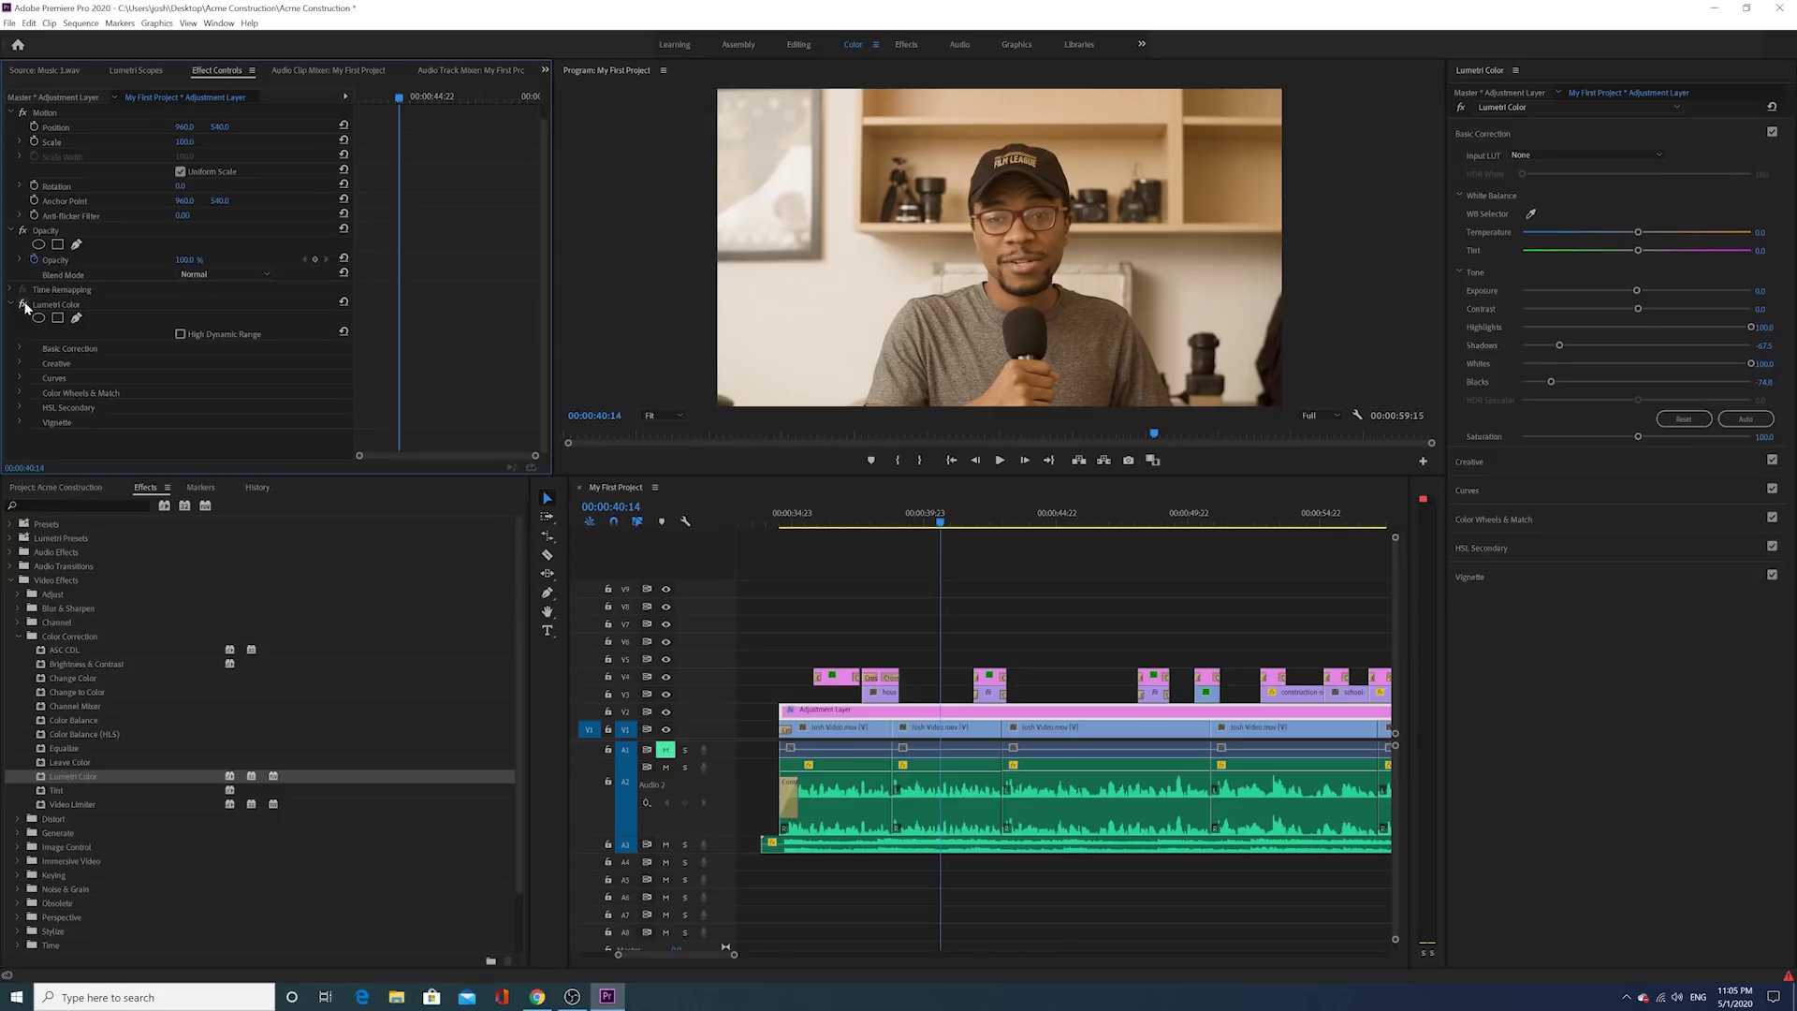
left_click(923, 518)
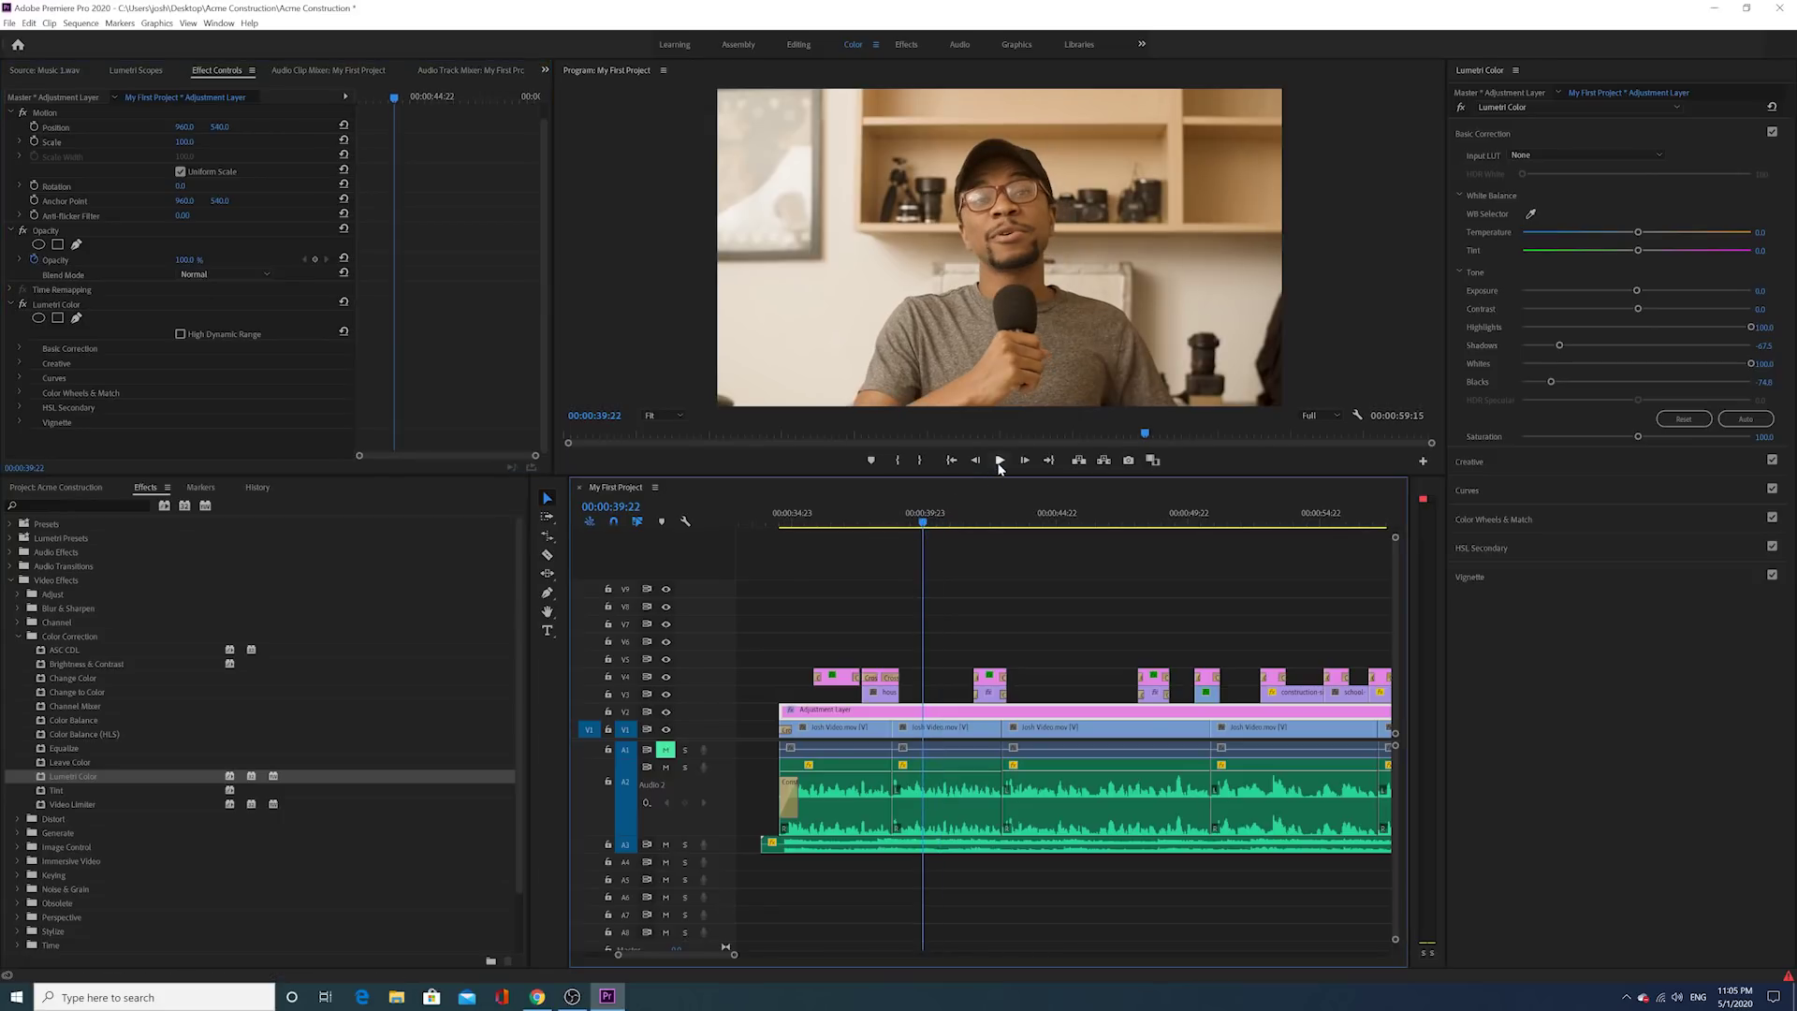
left_click(999, 463)
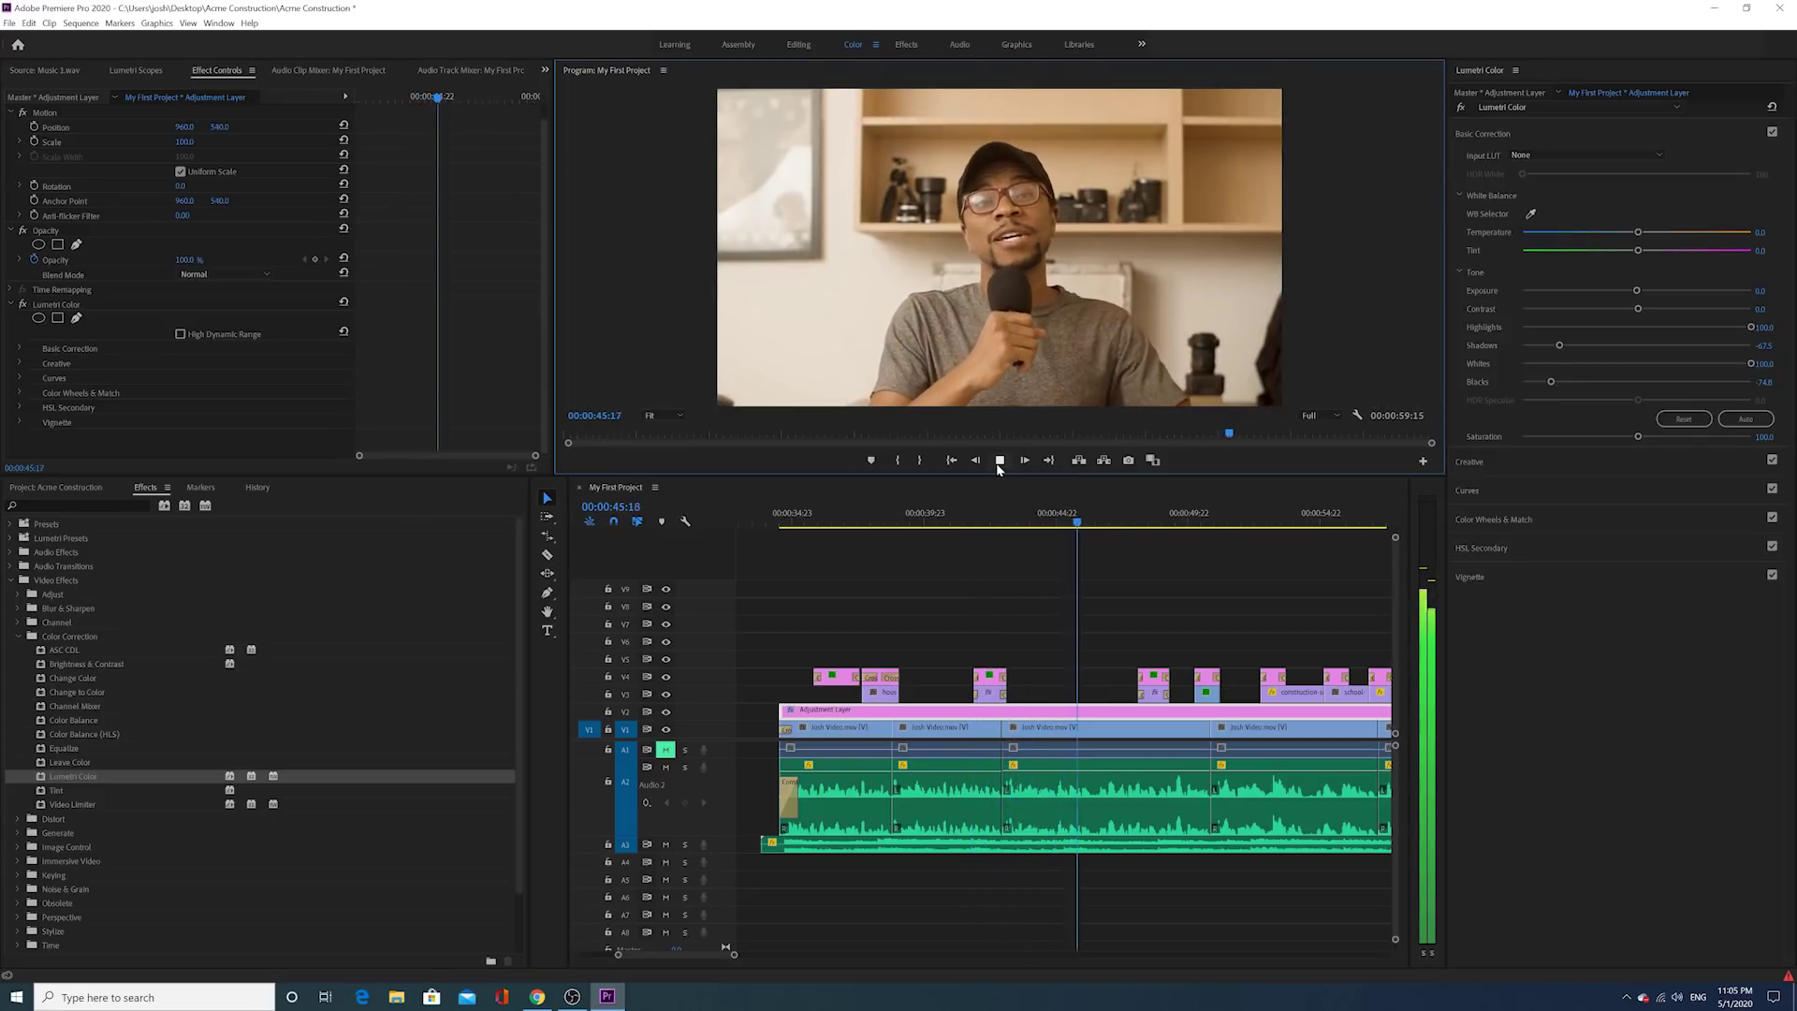
key("space")
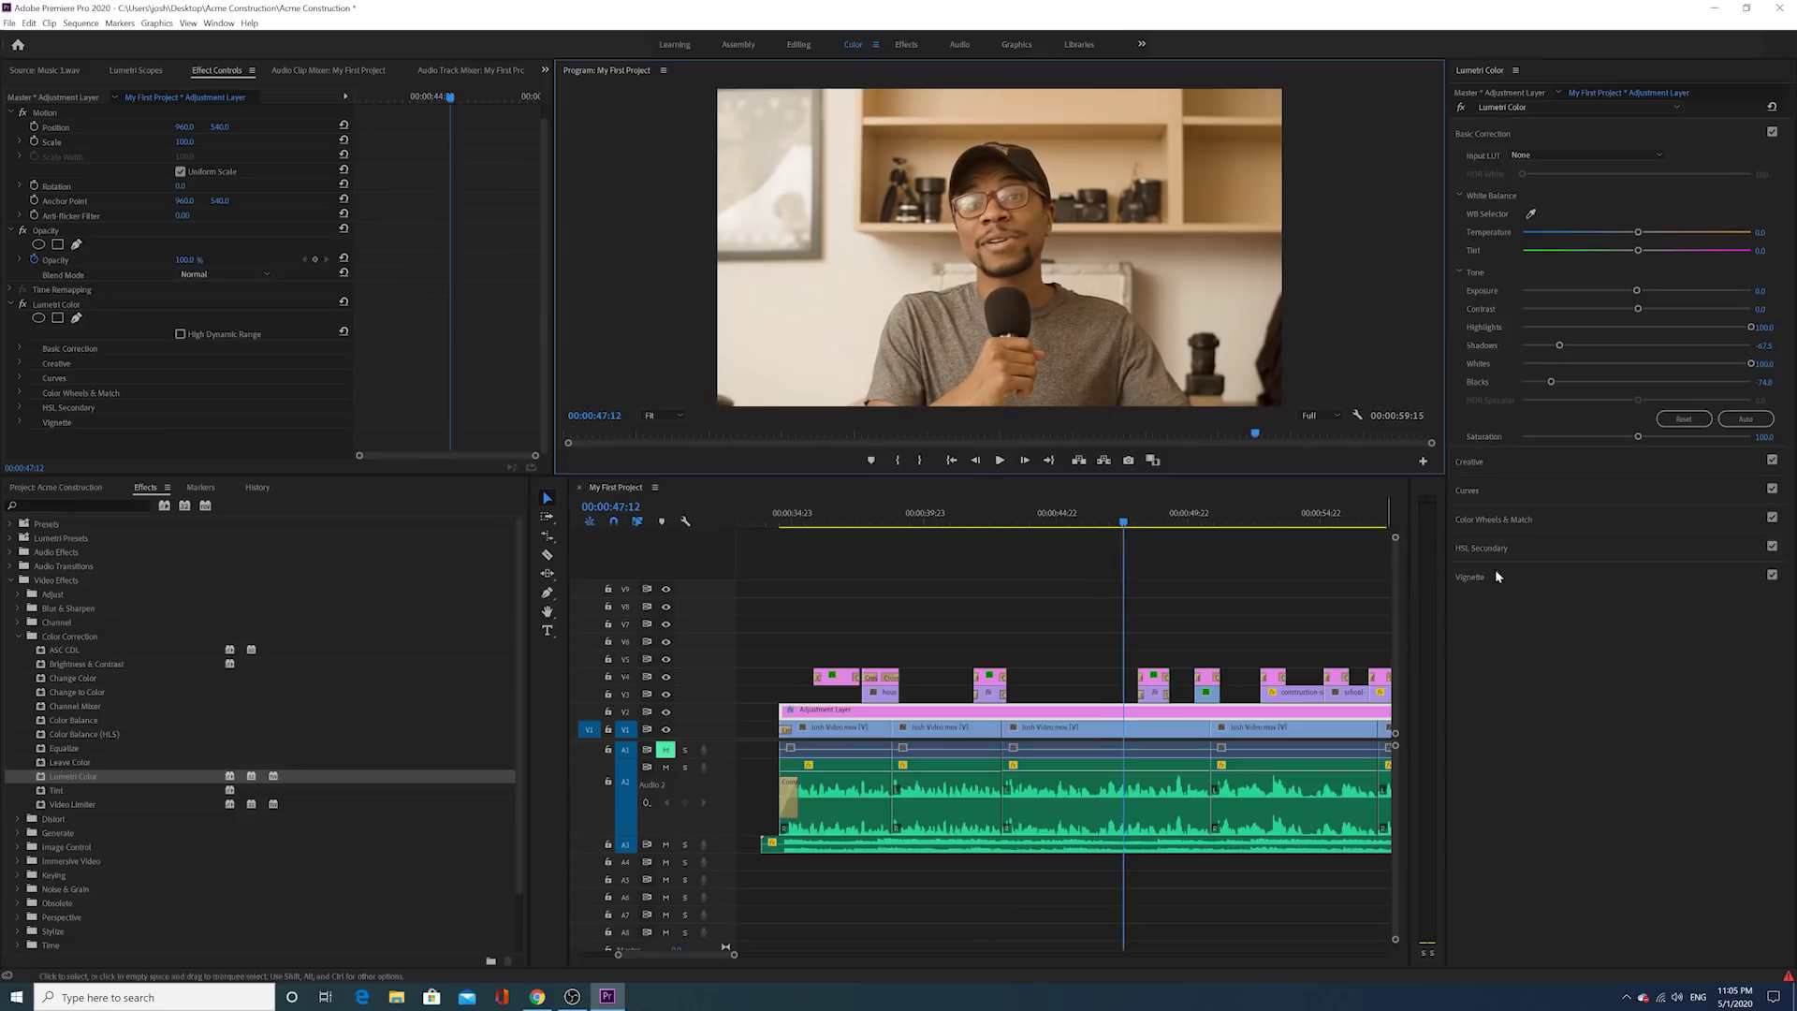
left_click_drag(1121, 525, 1090, 534)
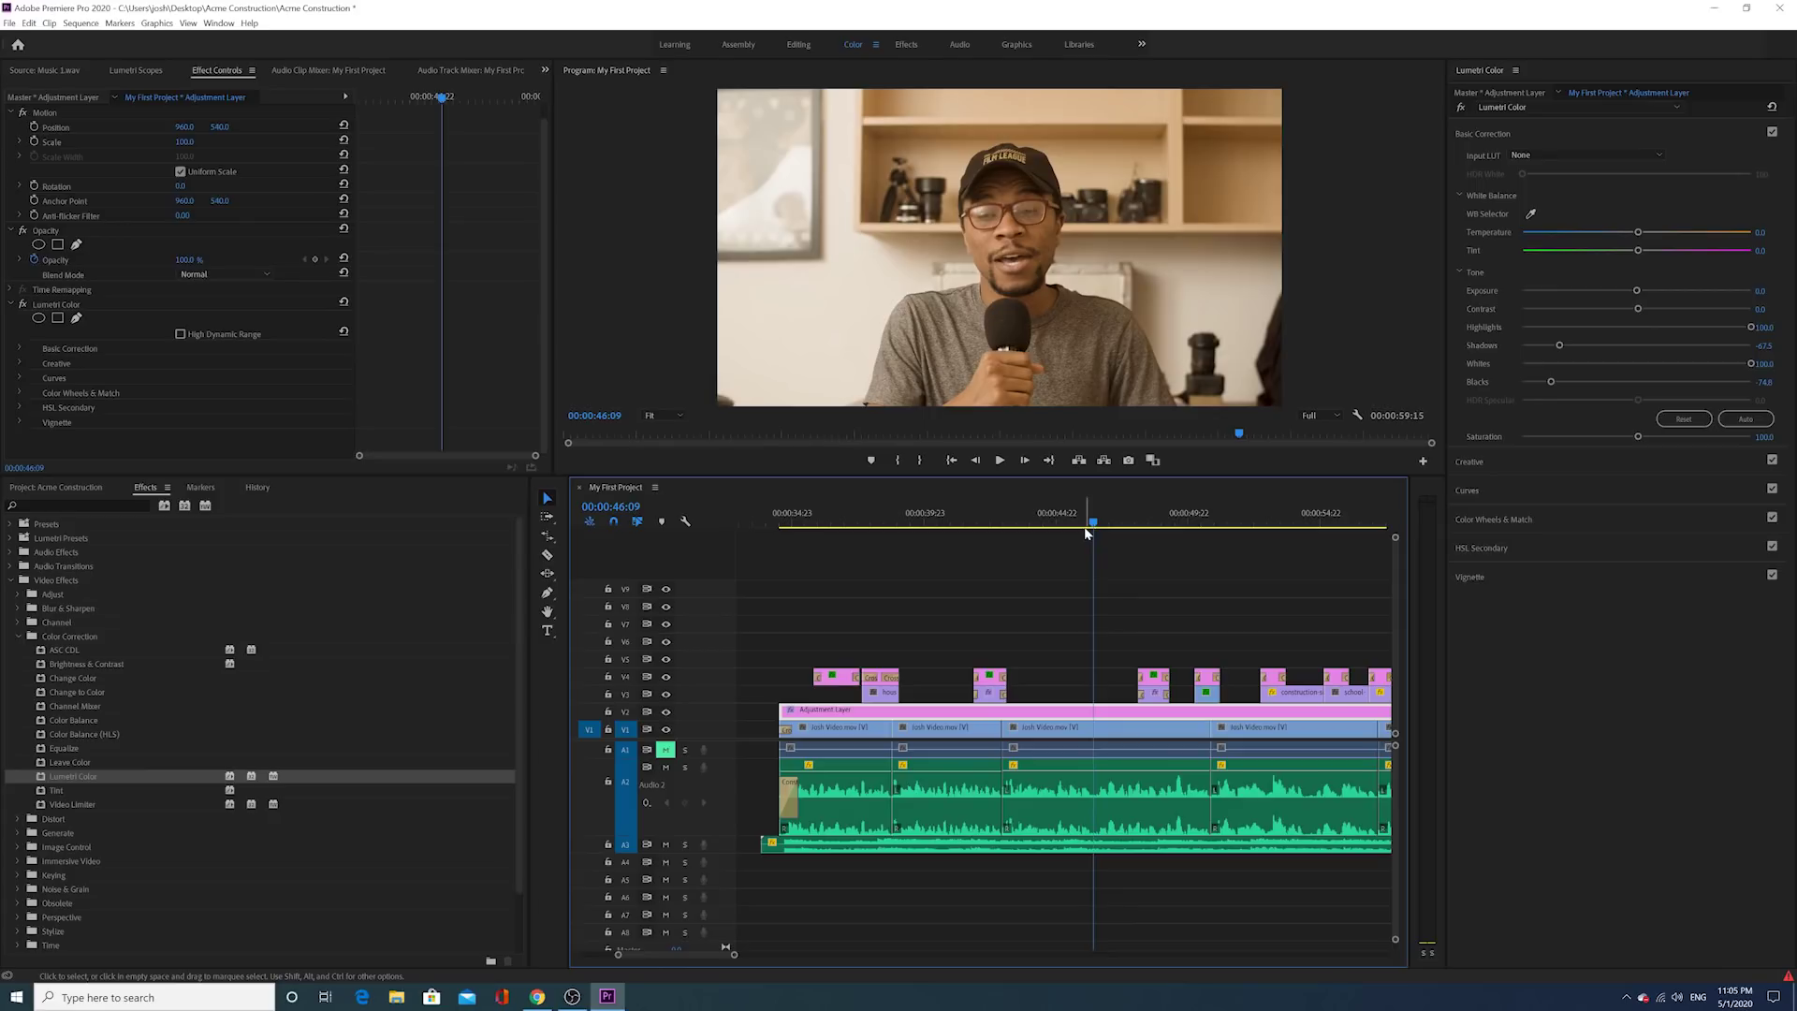
left_click(1090, 521)
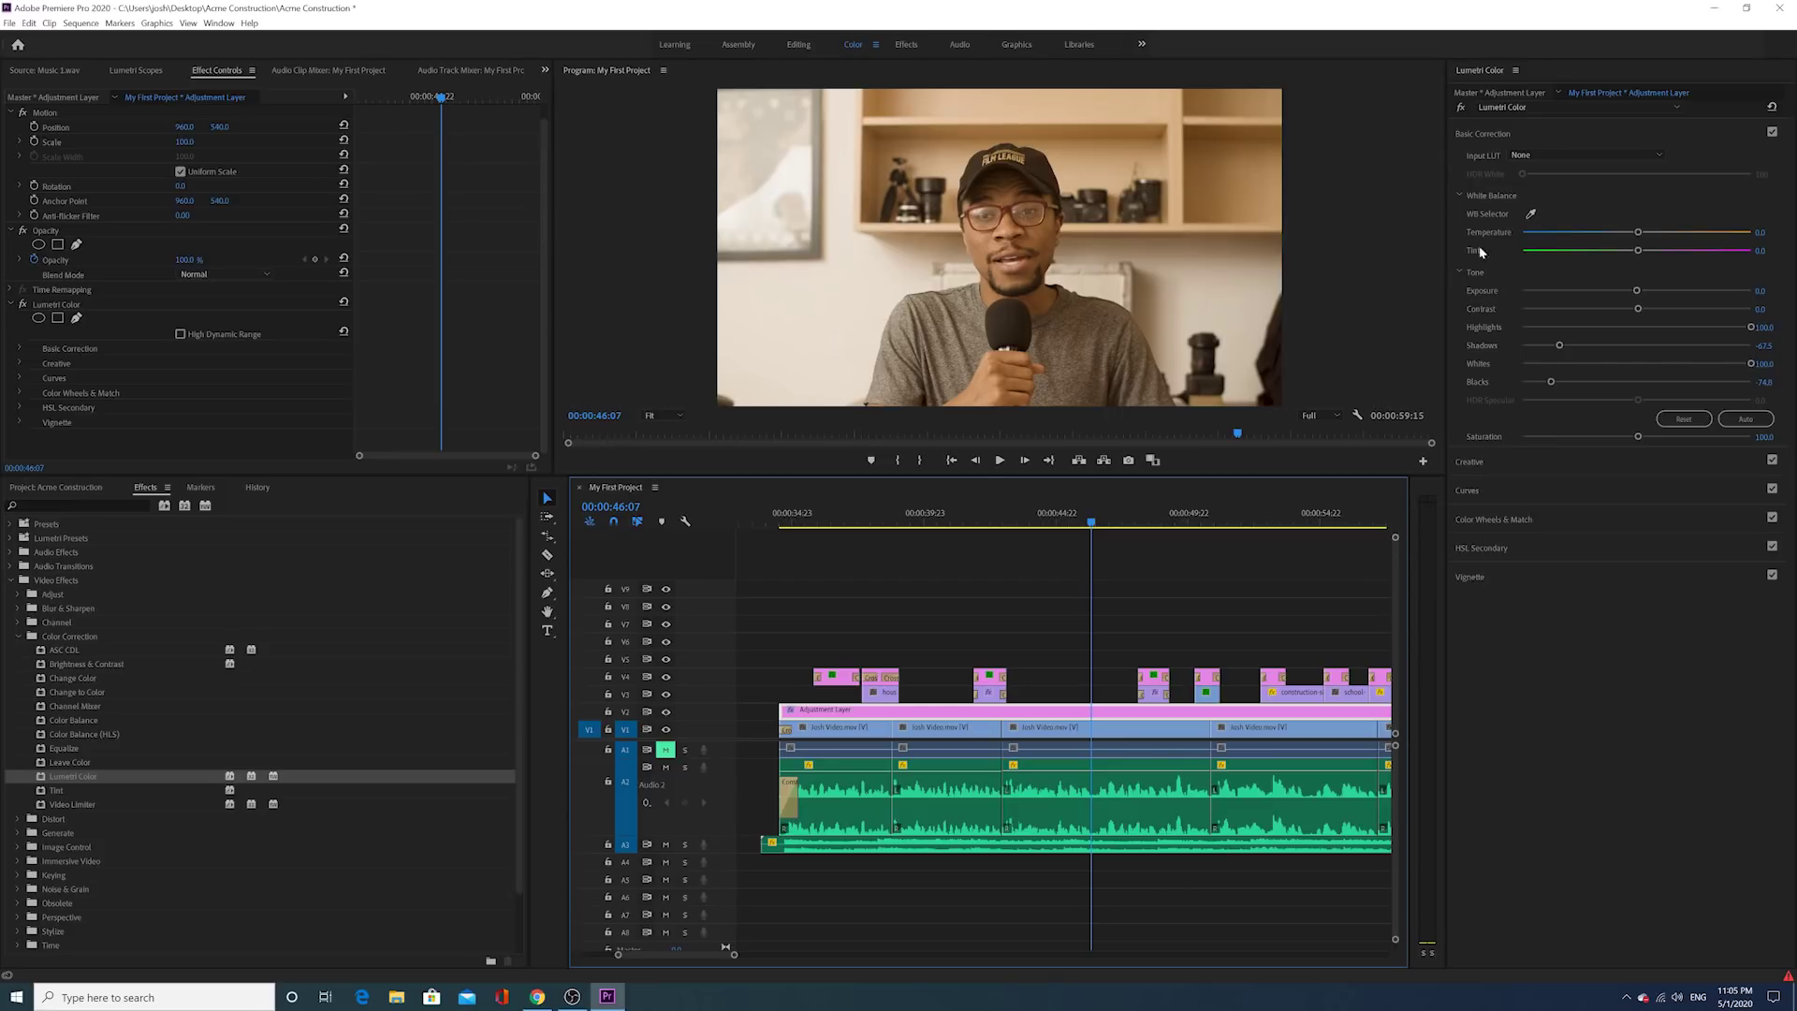
Step: Lower Temperature to -8.6, then play the whole promo from the start
left_click_drag(1638, 234, 1625, 236)
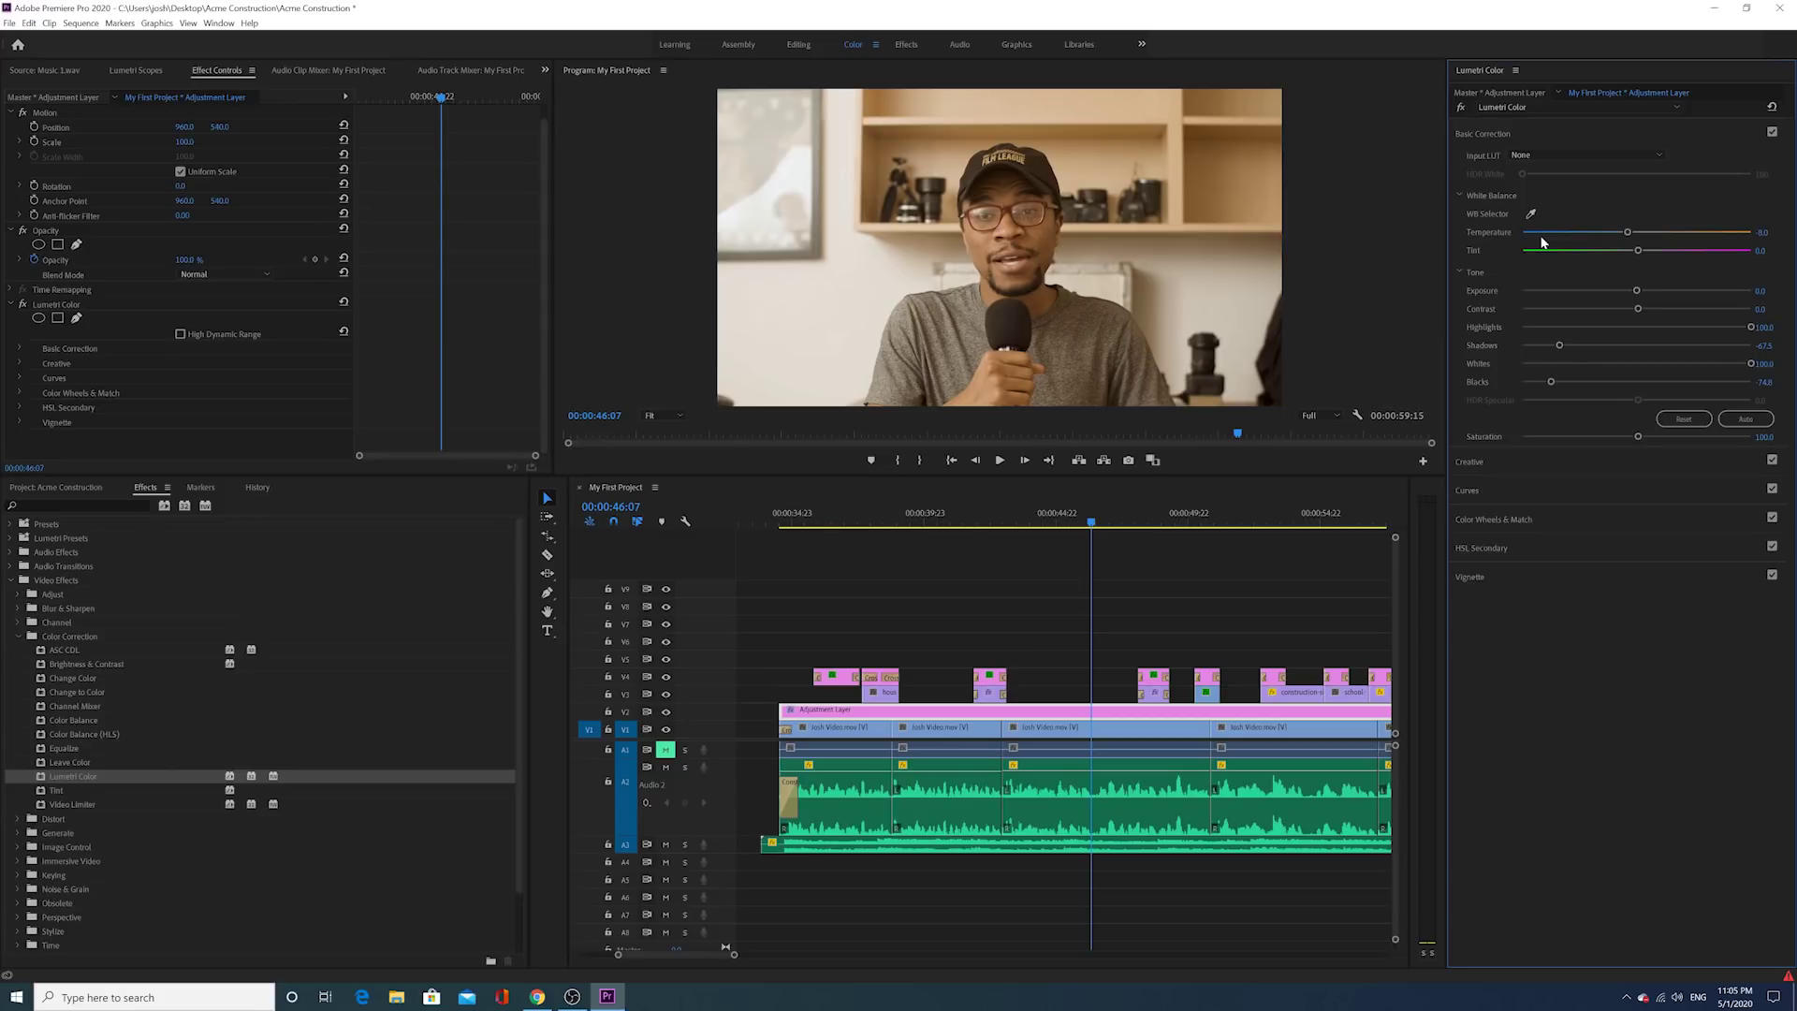
left_click_drag(735, 956, 784, 921)
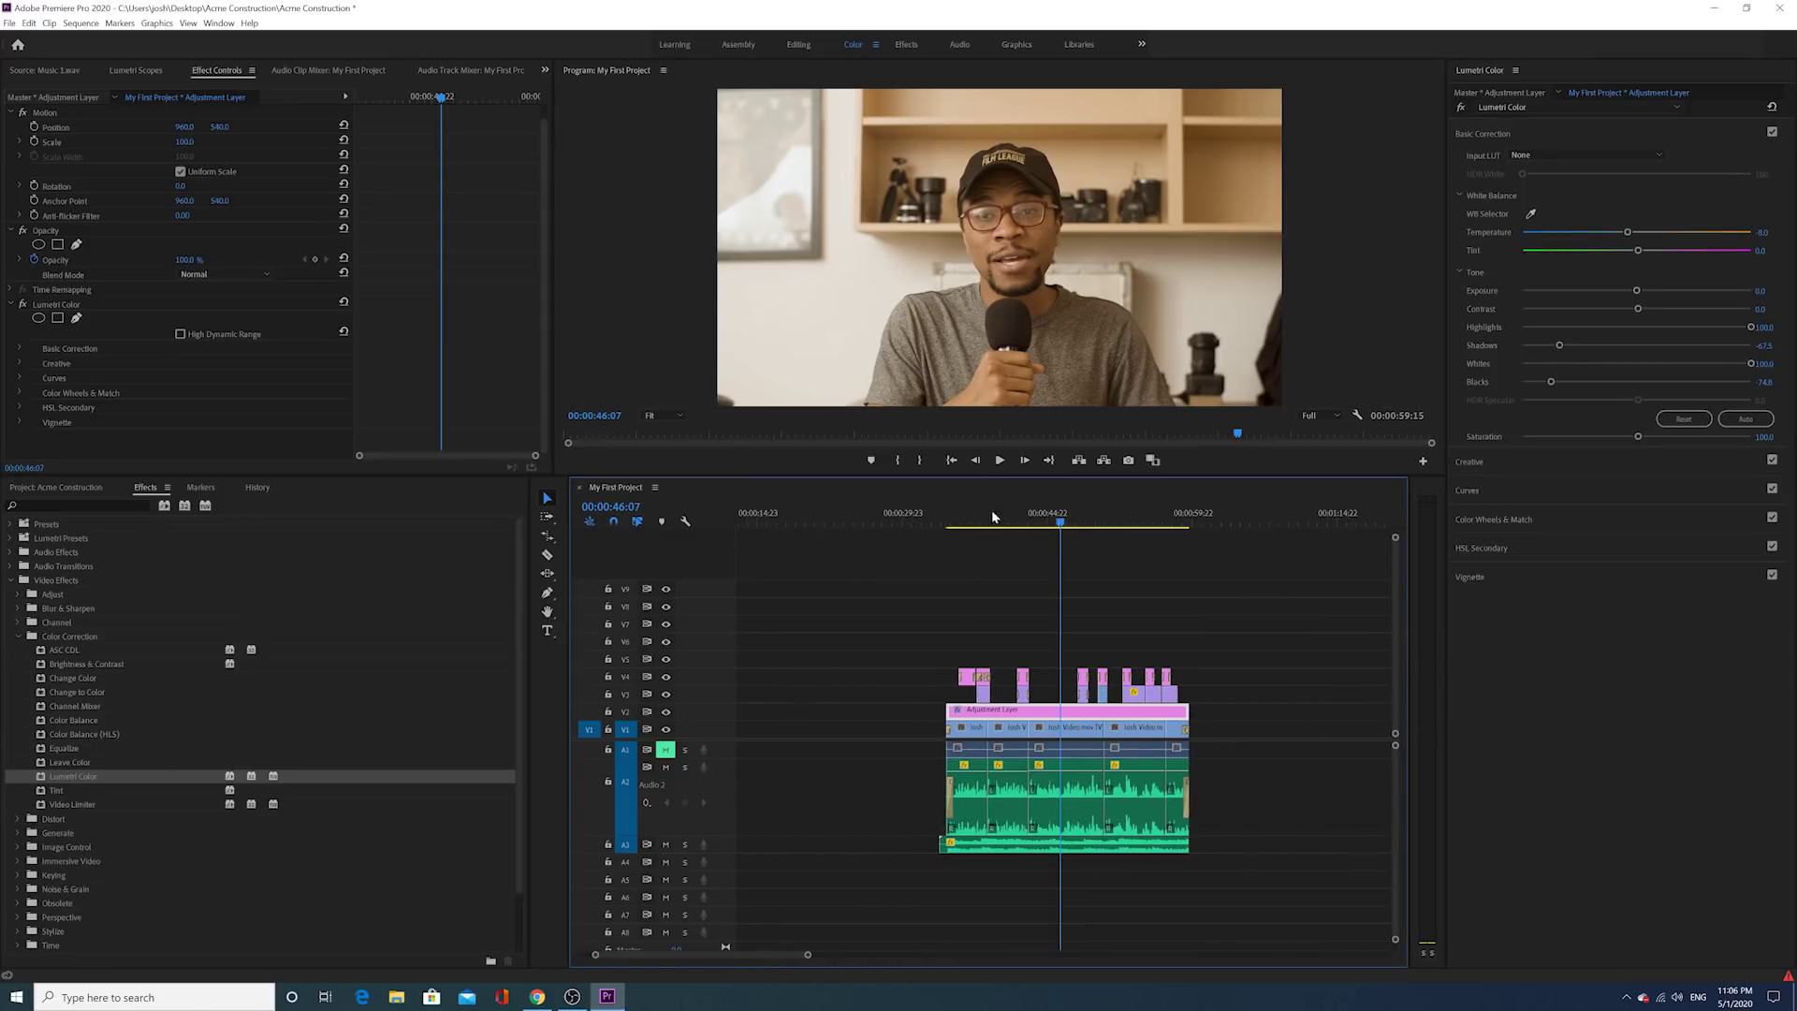
left_click(948, 518)
left_click(1000, 461)
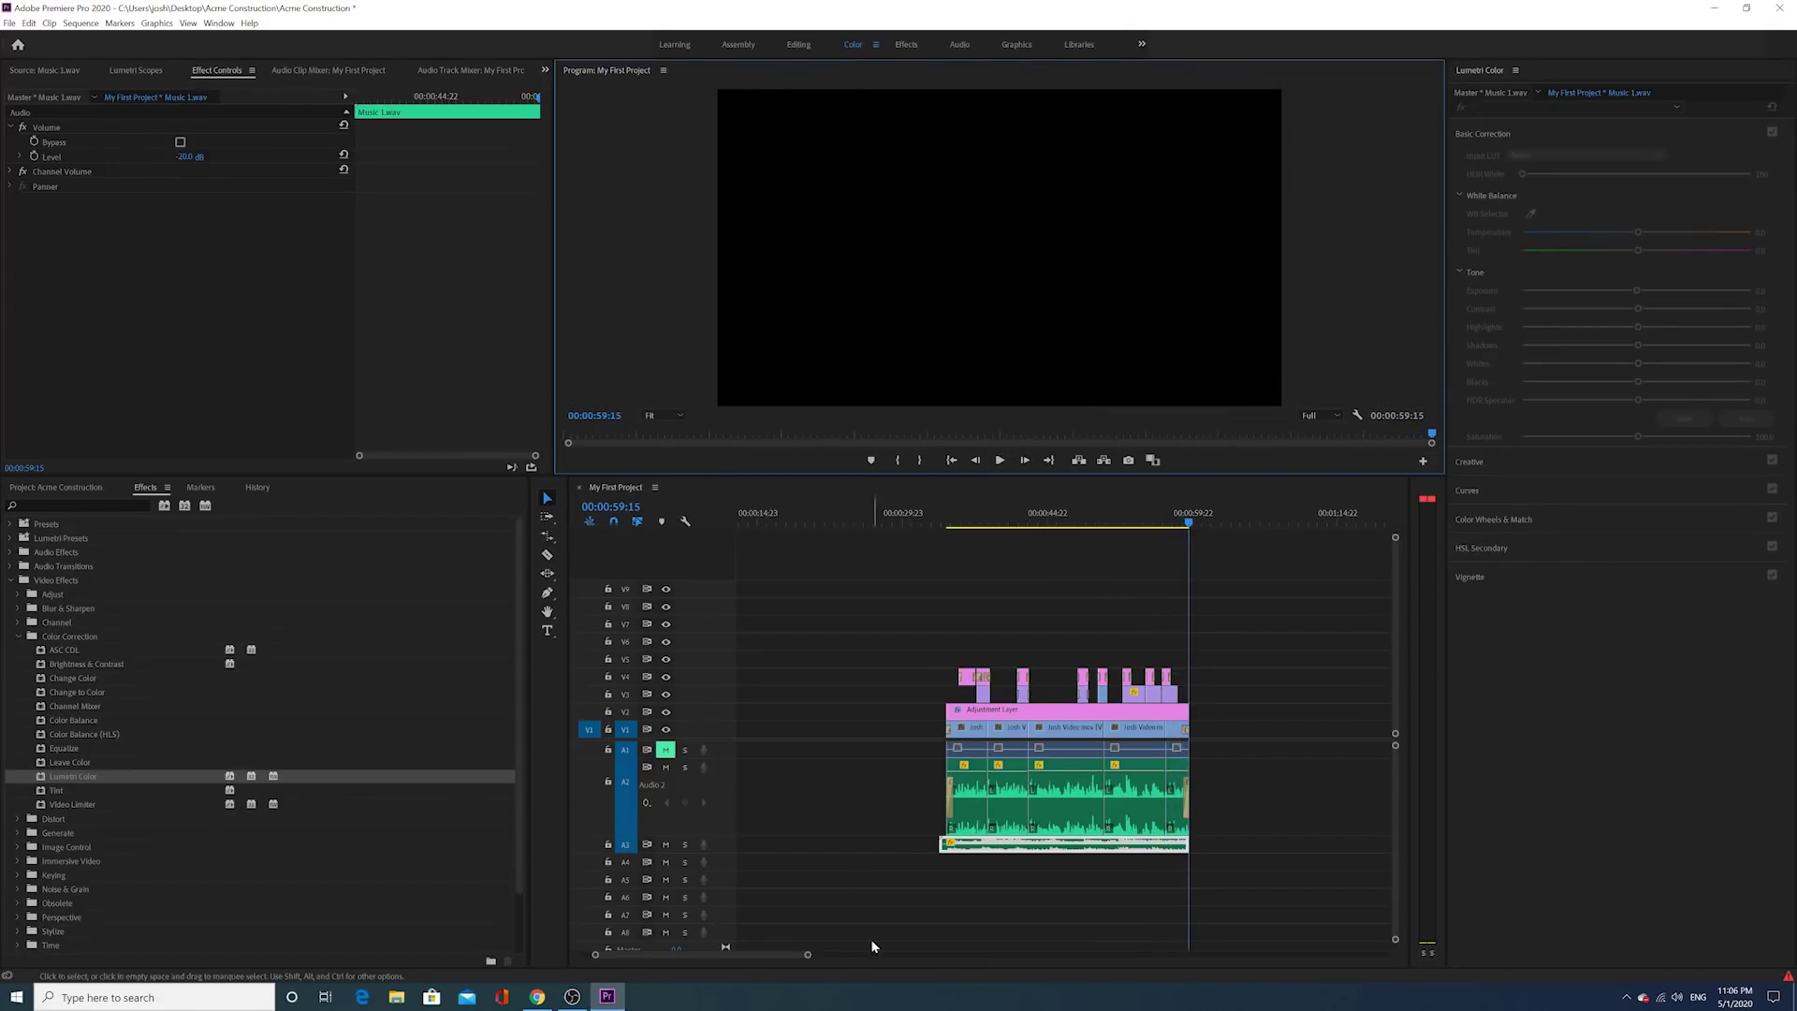
left_click_drag(808, 954, 735, 987)
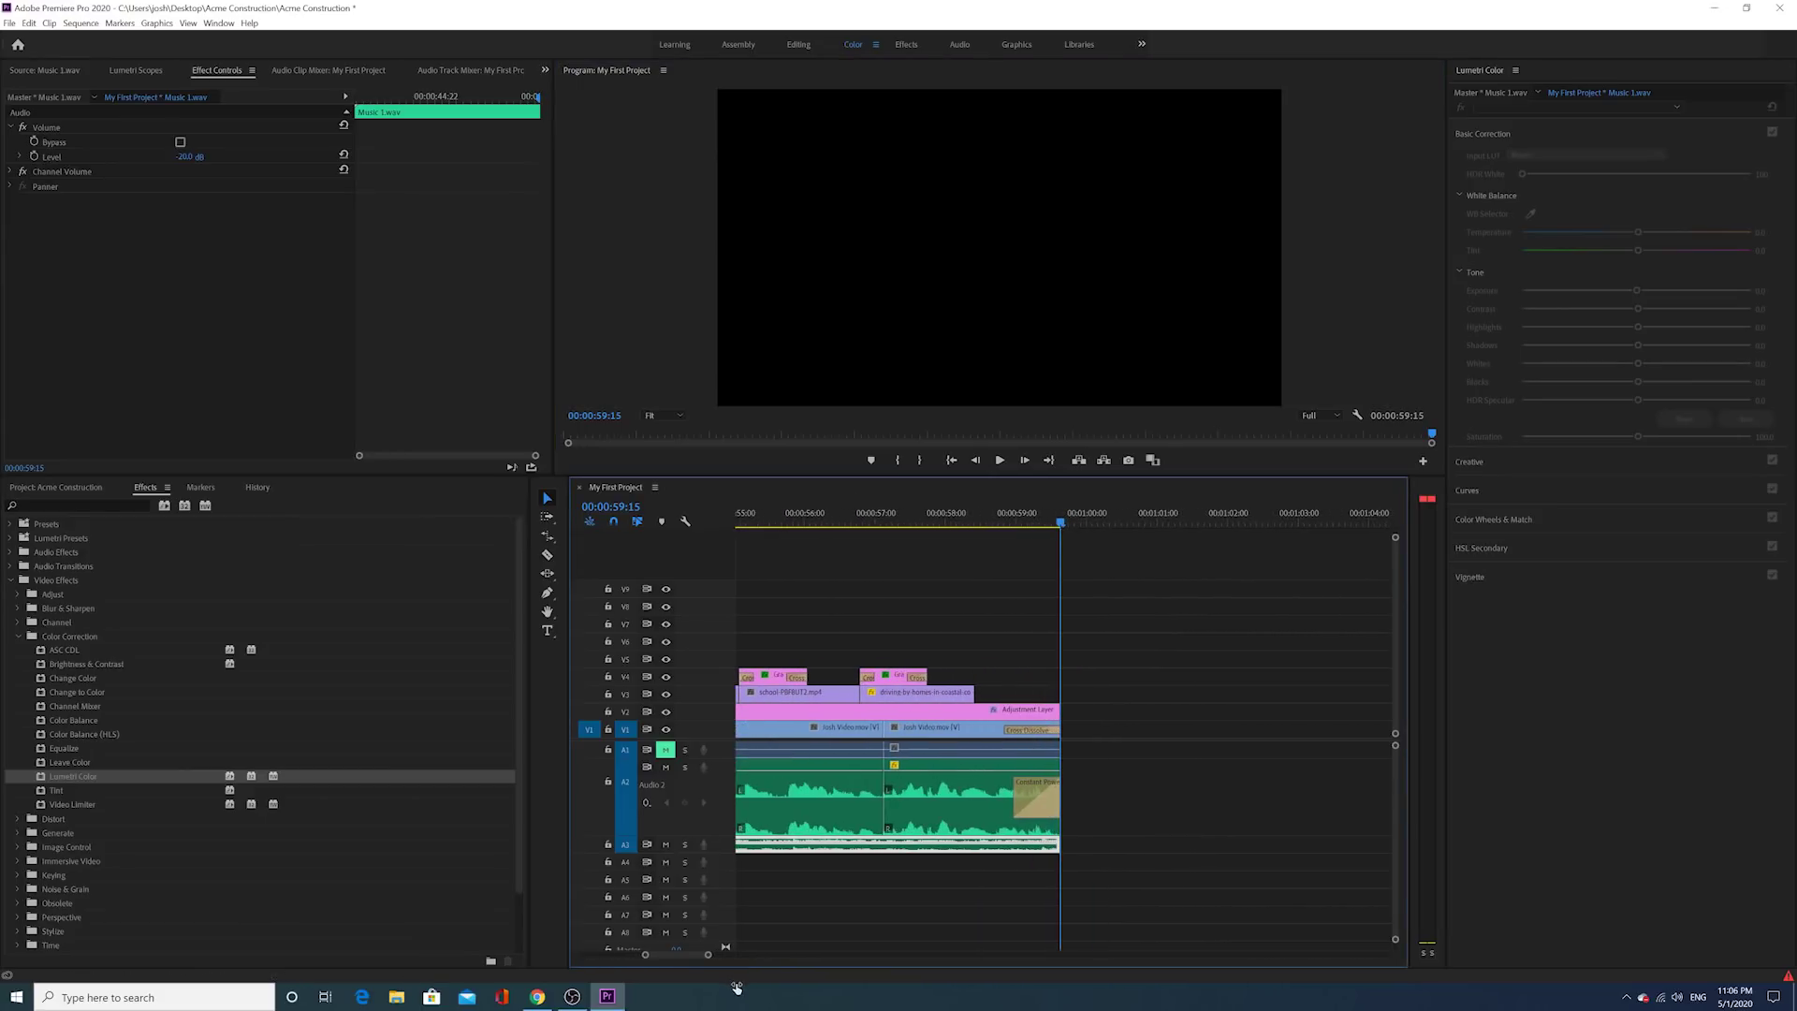
Step: Extend Music 1.wav on A3 past the sequence end, add the default fade-out, and preview it
left_click_drag(1058, 844, 1090, 845)
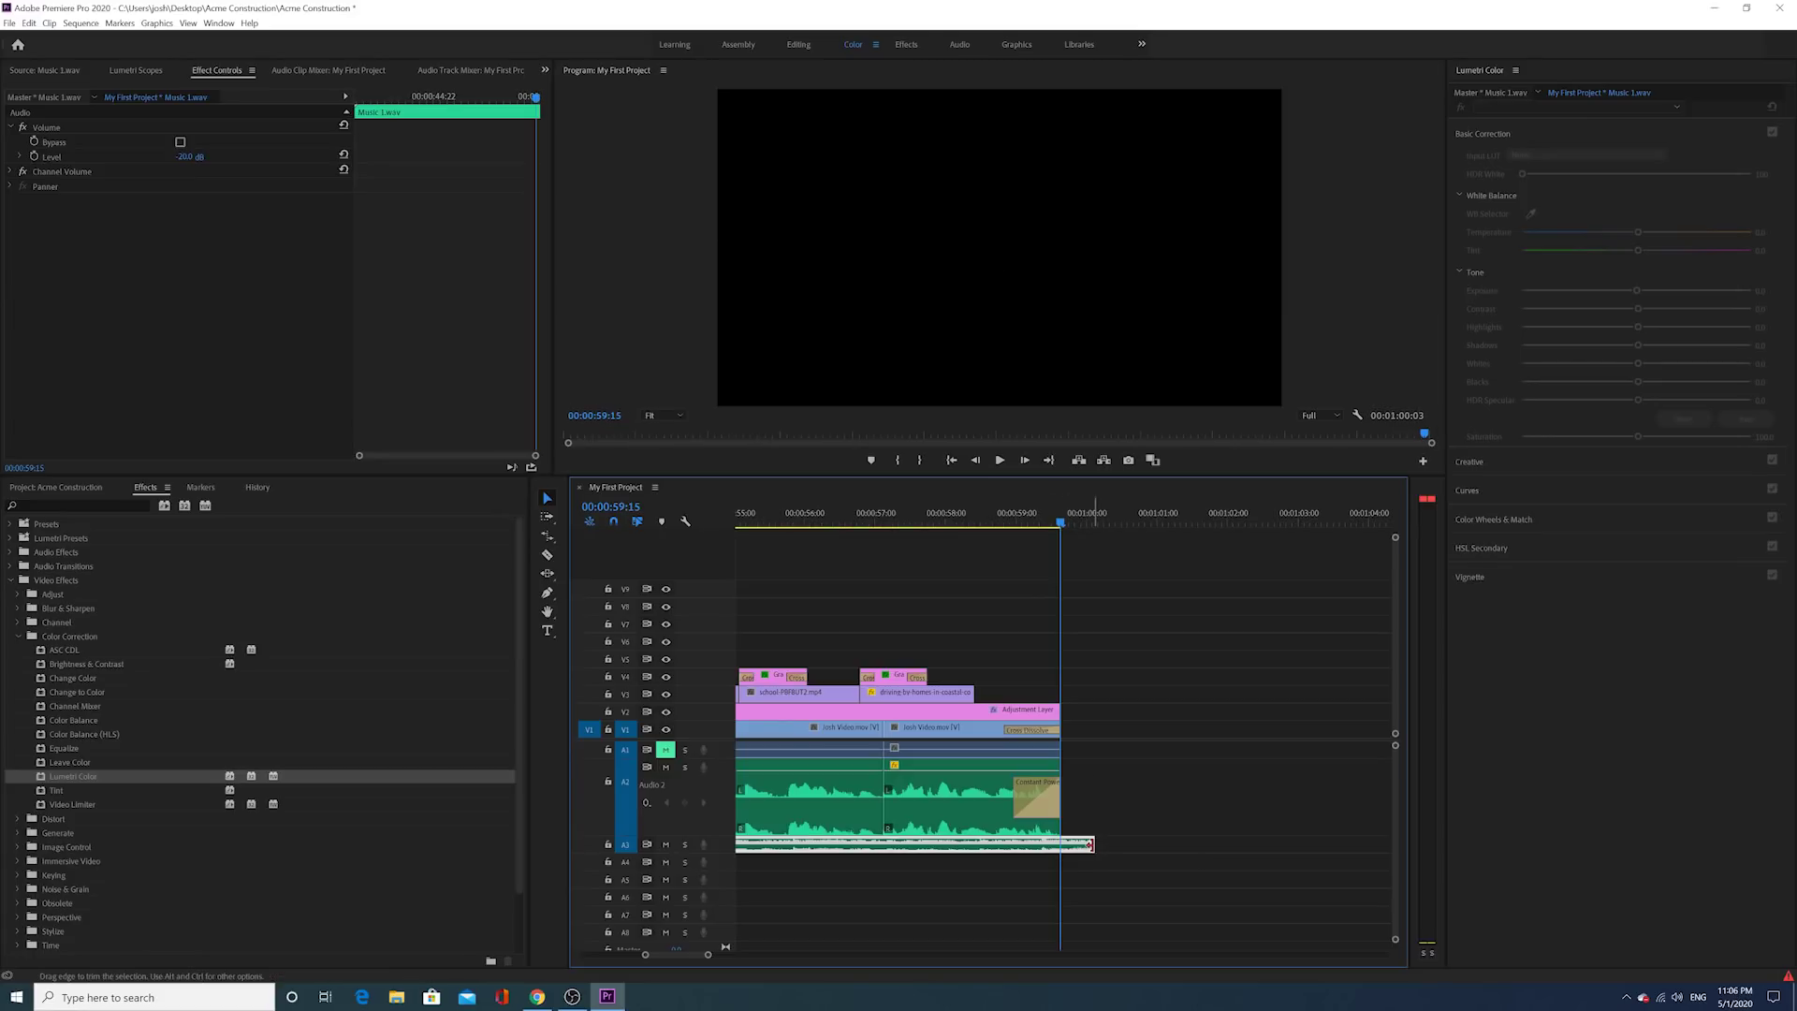
right_click(1090, 845)
left_click(1161, 930)
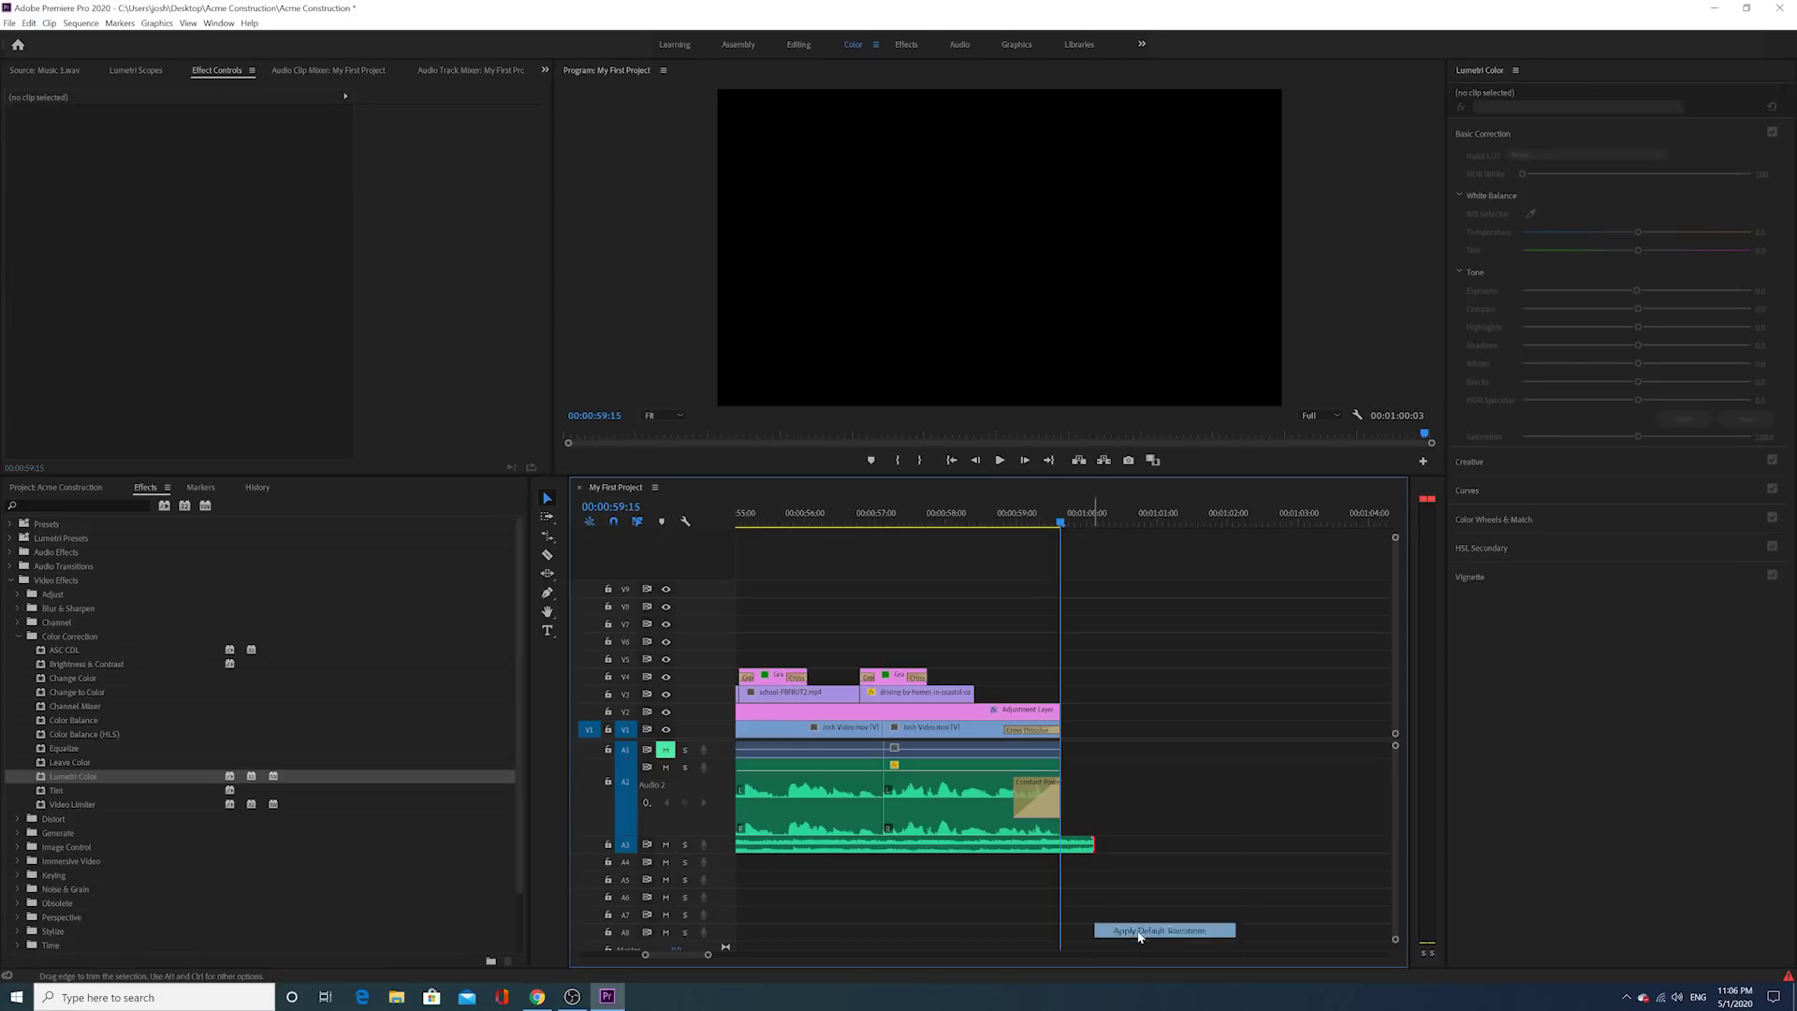
left_click_drag(1092, 845, 1065, 846)
left_click(982, 514)
left_click(998, 460)
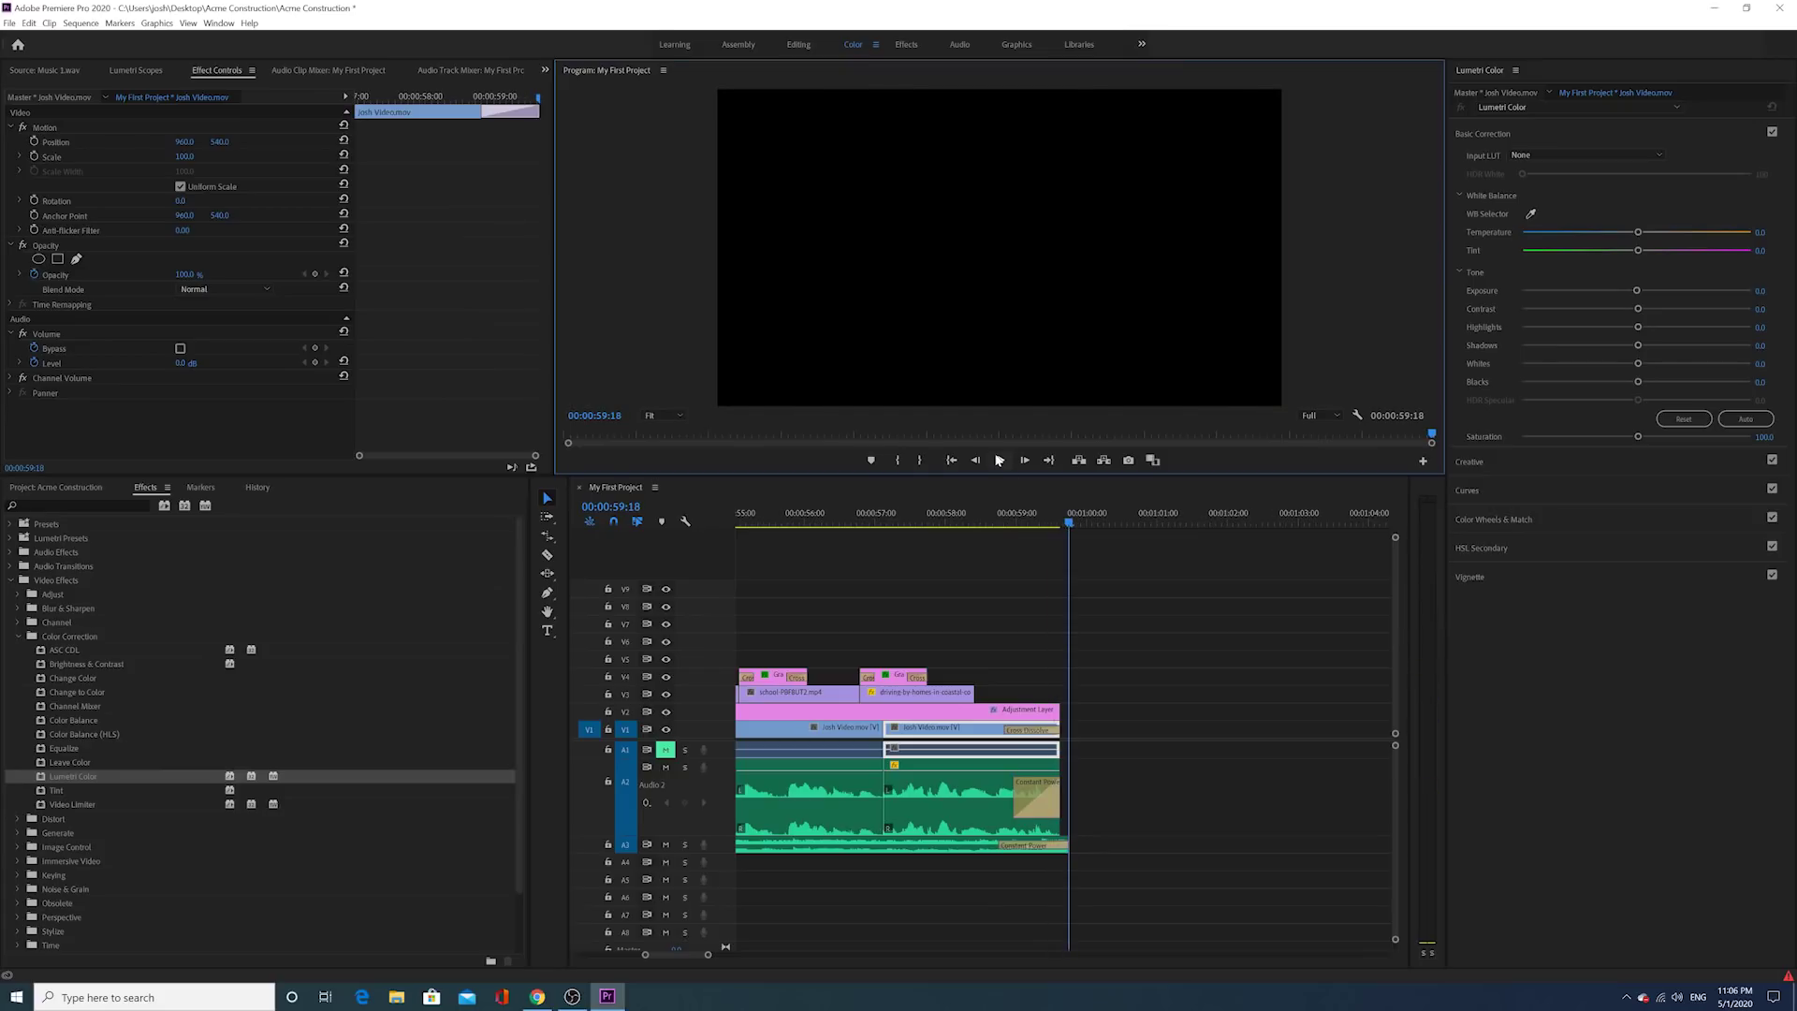
Step: Extend the music to end at 00:01:00:09, lengthen the A2 clip three frames, and replay the ending
left_click_drag(1068, 845, 1112, 845)
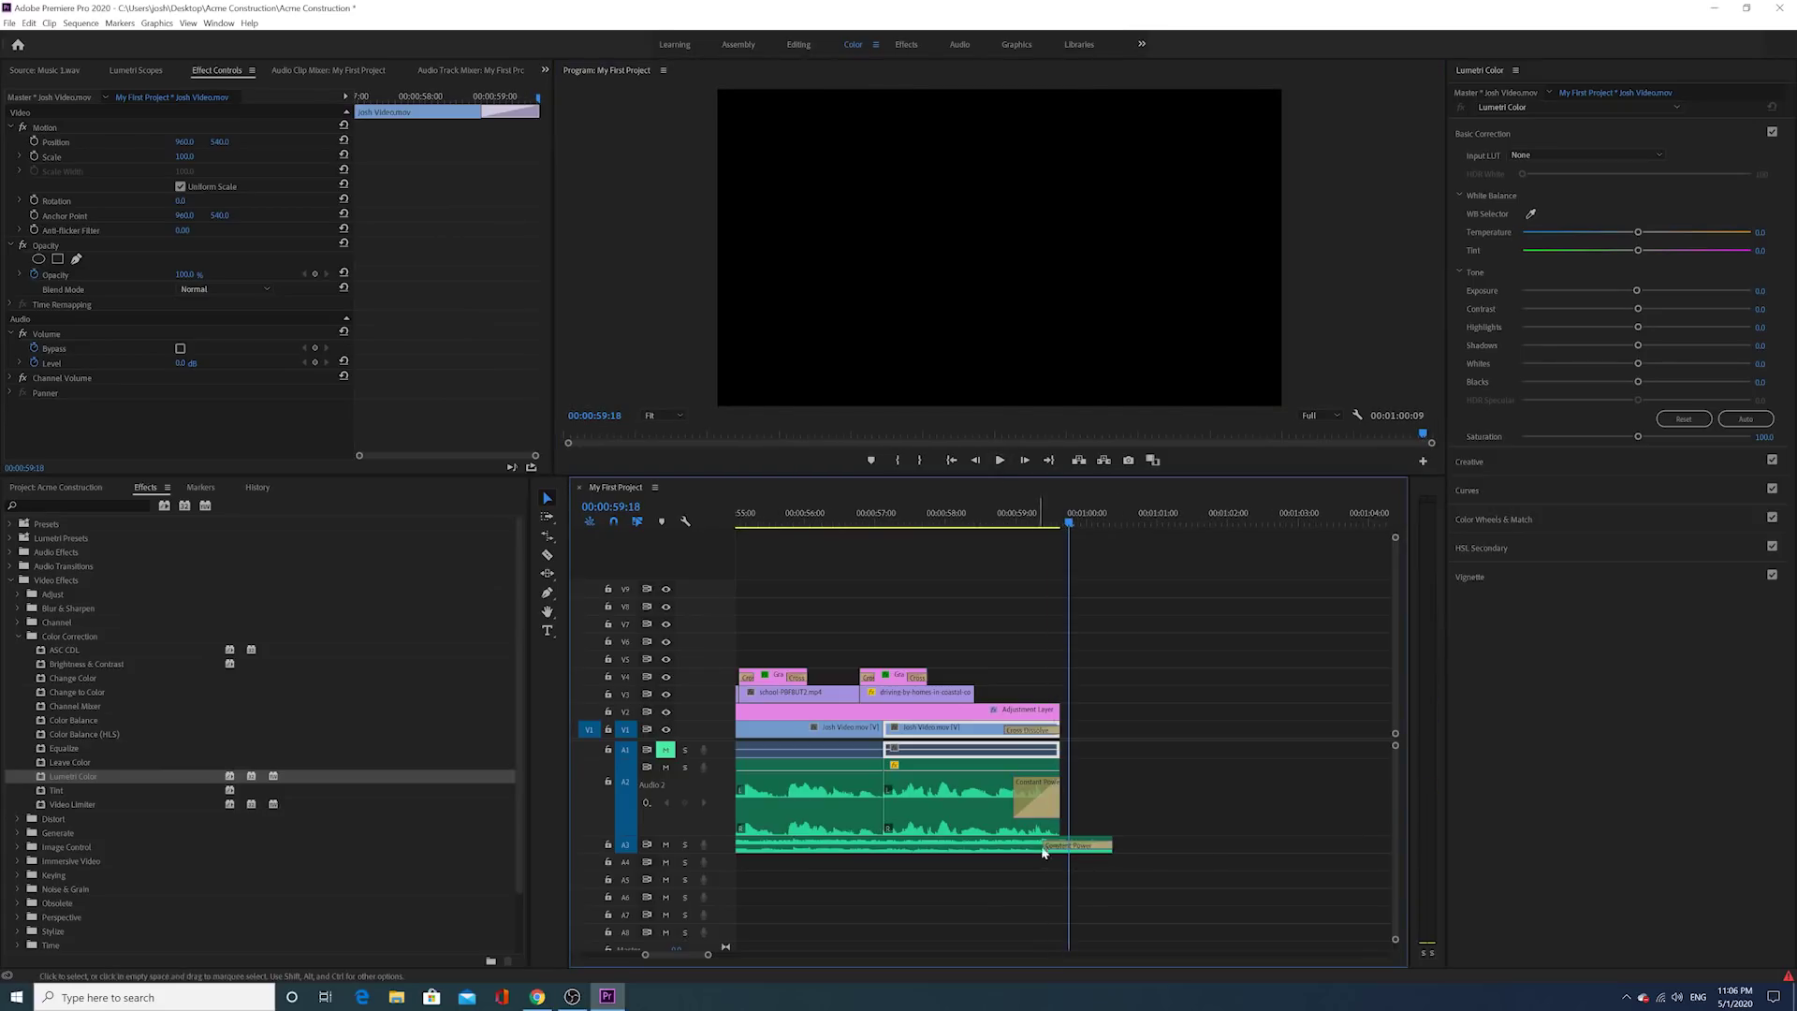
left_click(1045, 847)
left_click_drag(1060, 794, 1068, 794)
left_click(1003, 514)
left_click(999, 461)
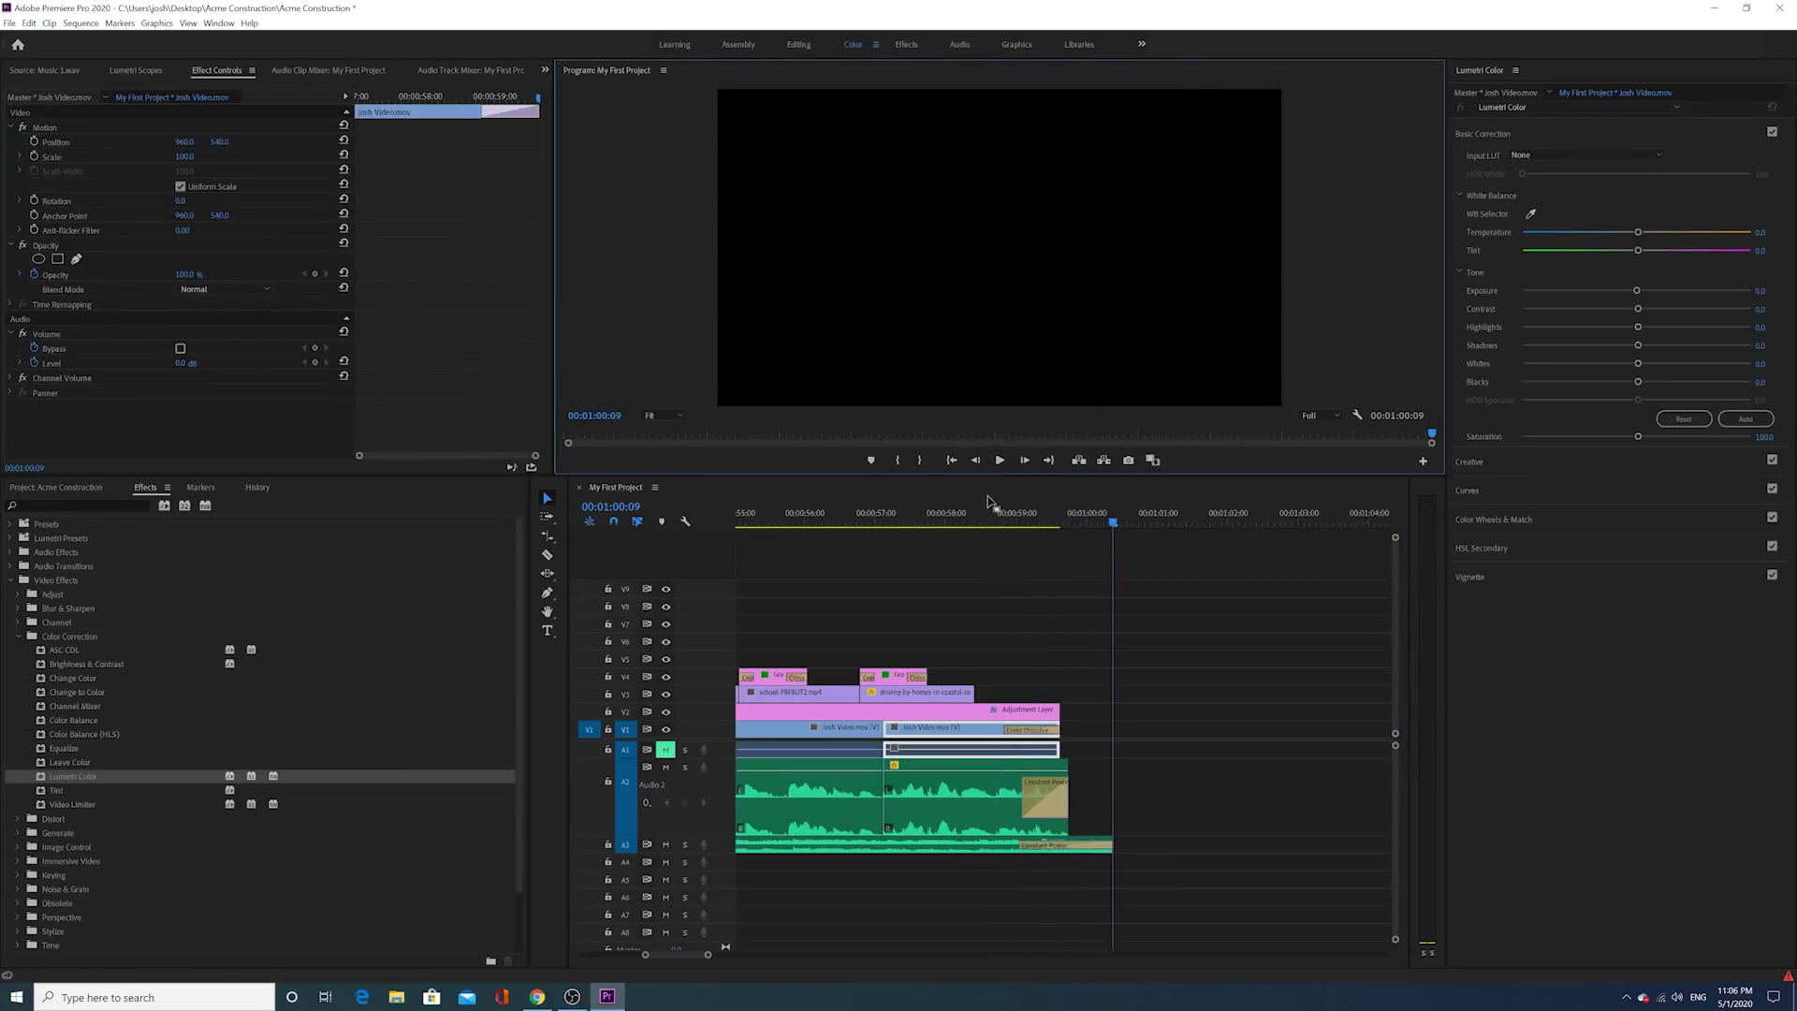
left_click_drag(708, 954, 849, 936)
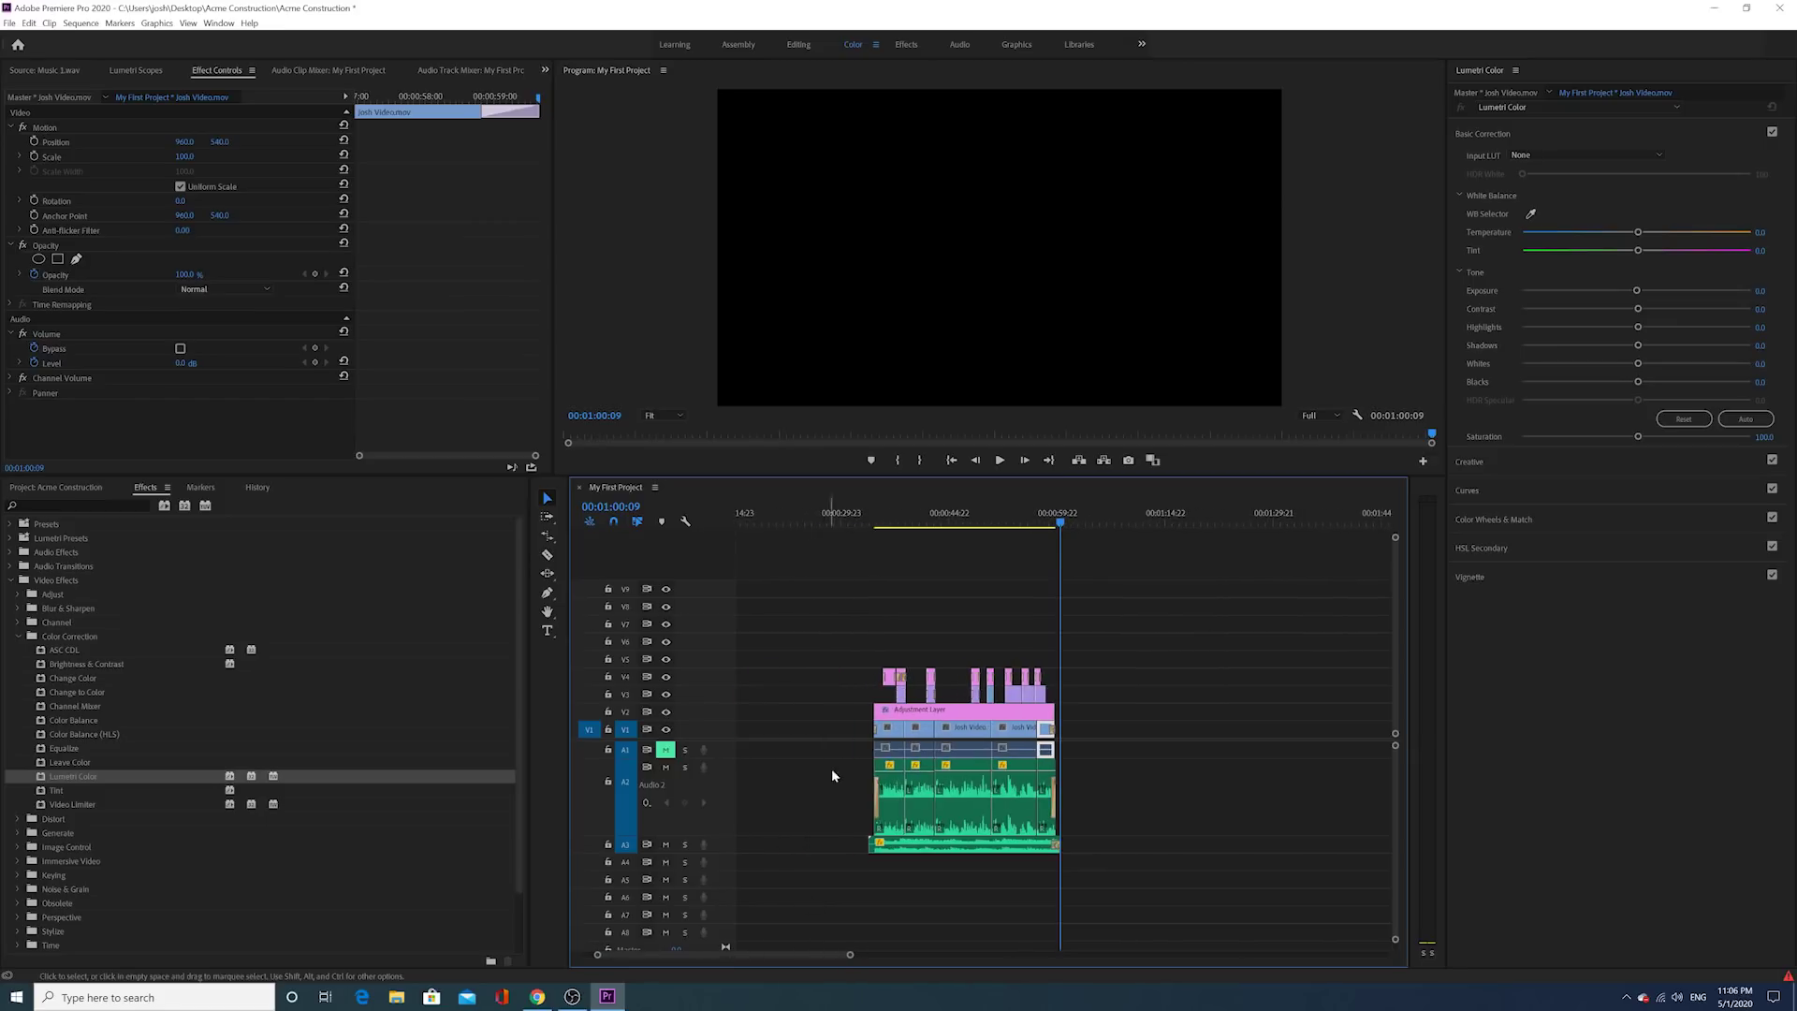
left_click(880, 521)
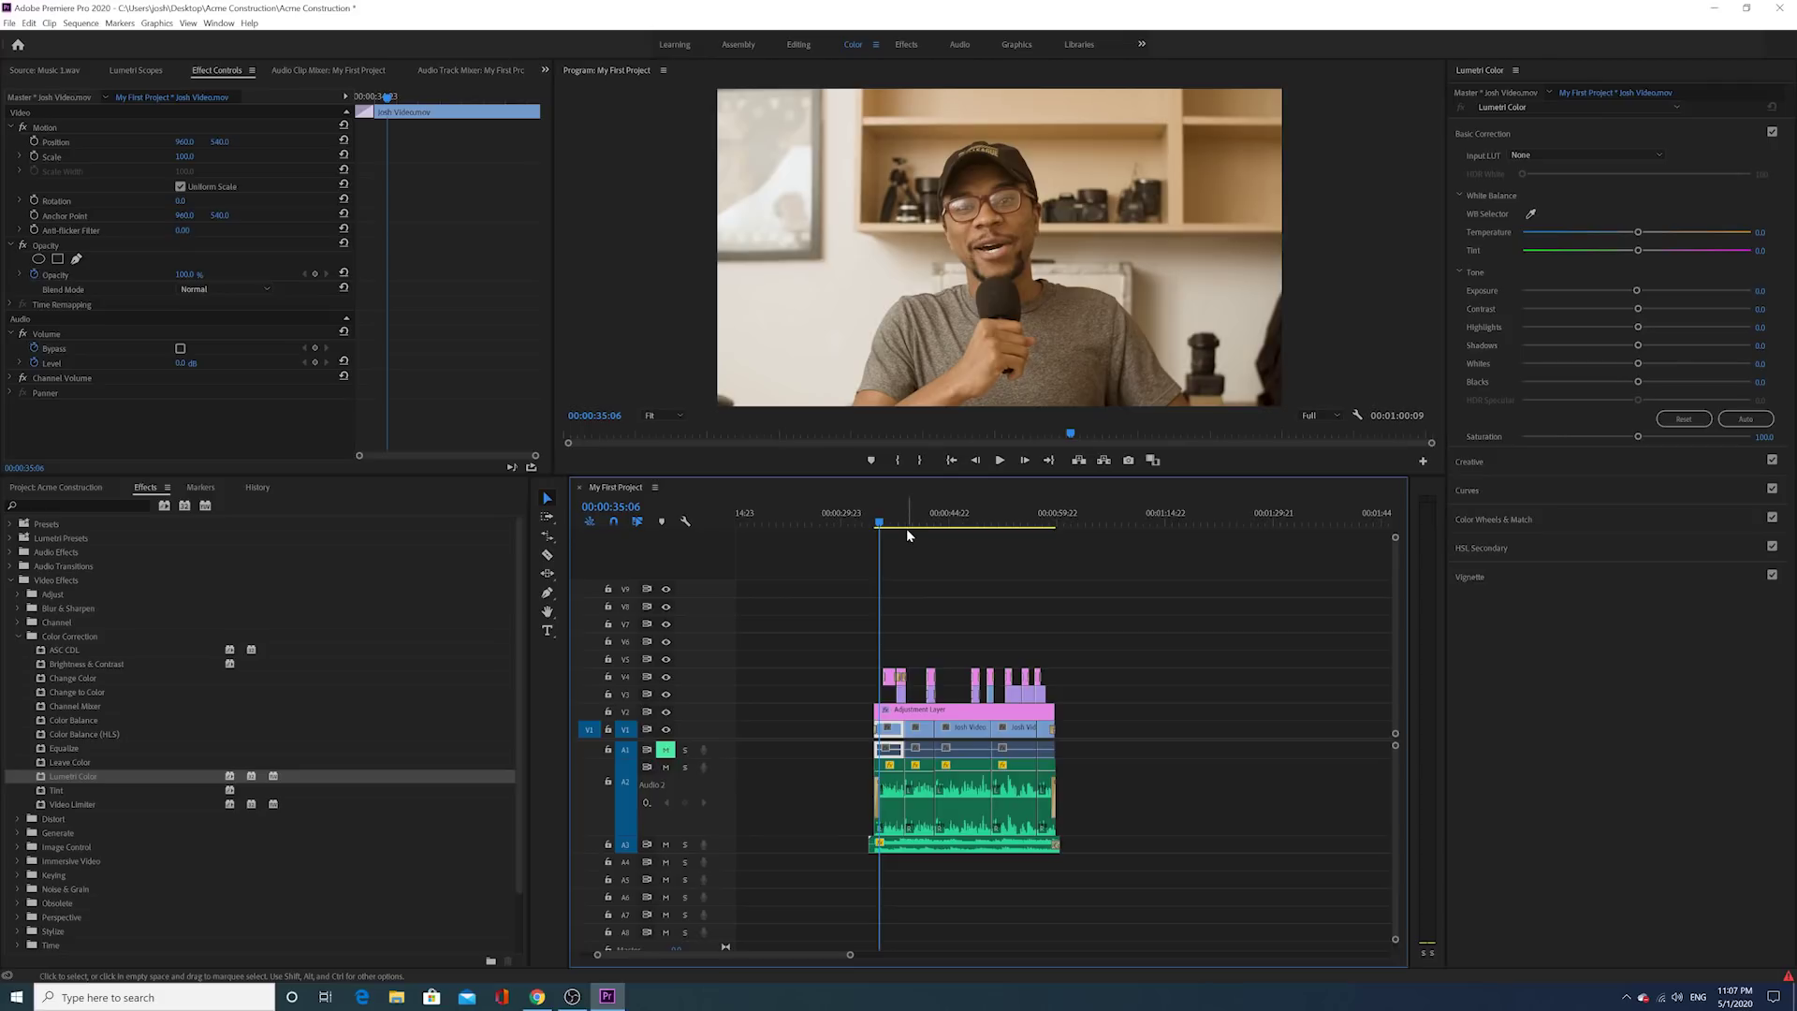
Step: Expand the Clips and Audio bins in the Acme Construction project and park the playhead at 00:00:32:01
left_click(68, 487)
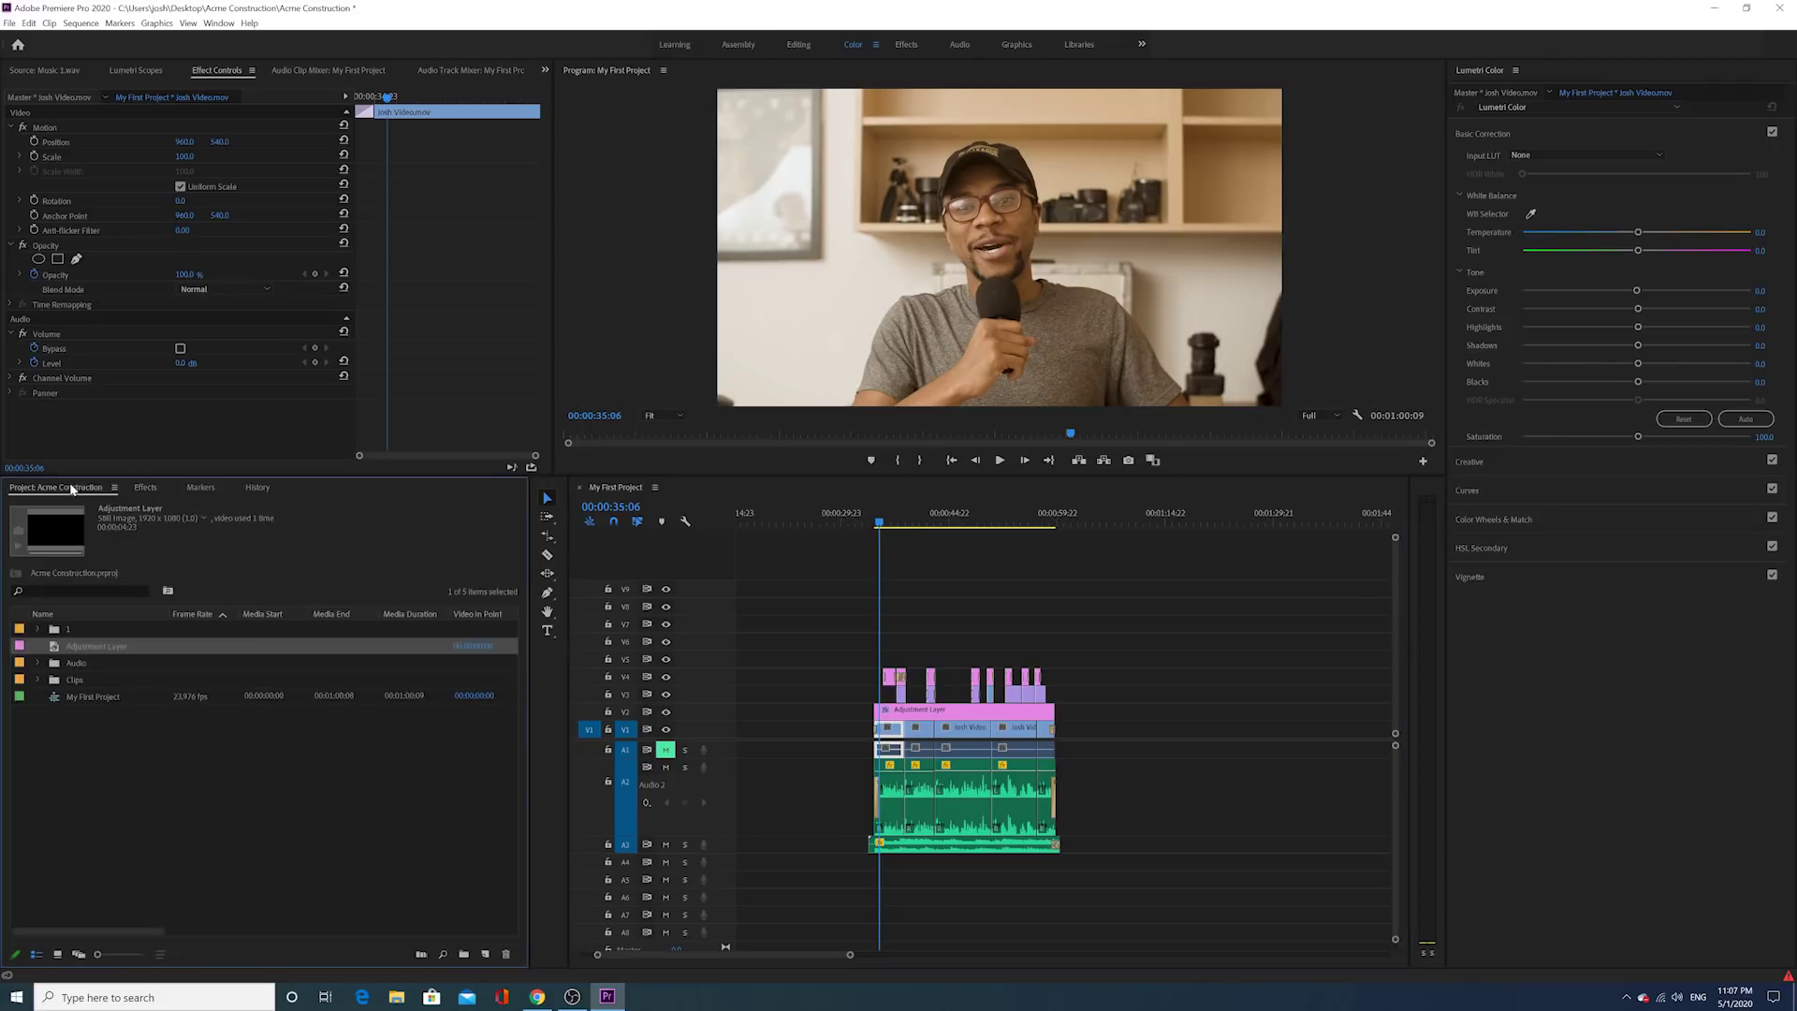
left_click(37, 680)
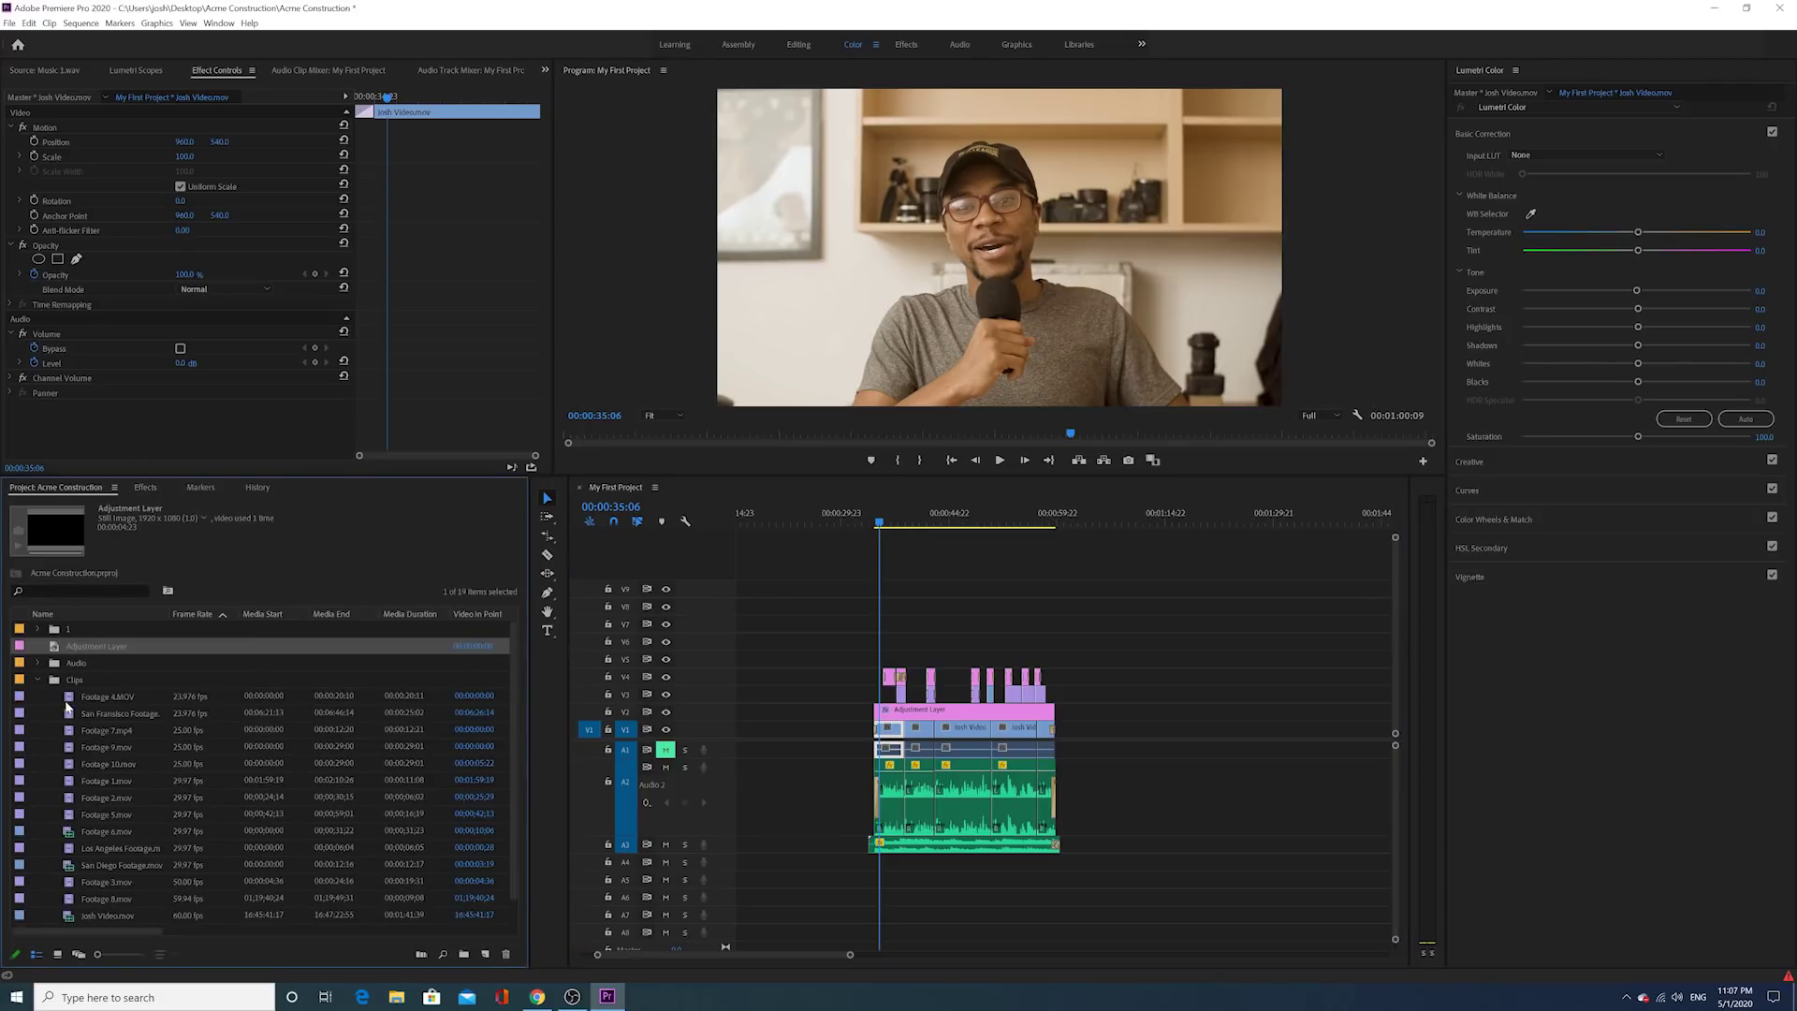
left_click(37, 663)
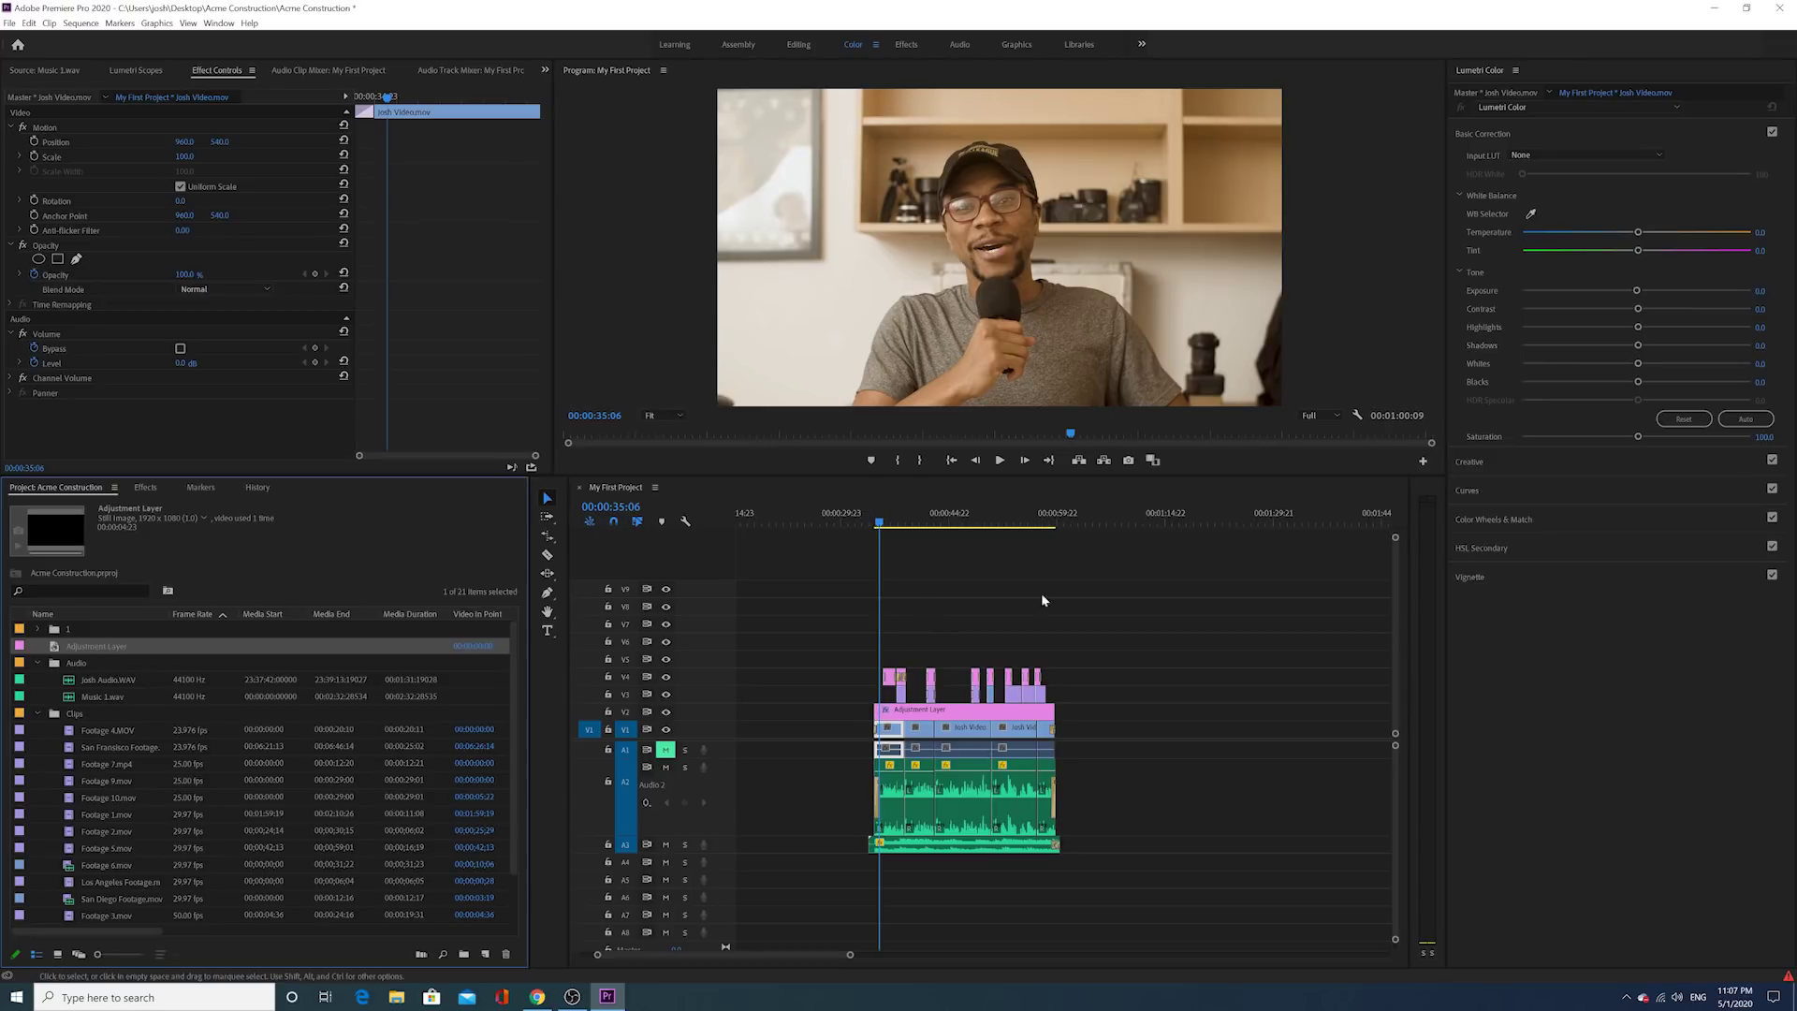
left_click(883, 514)
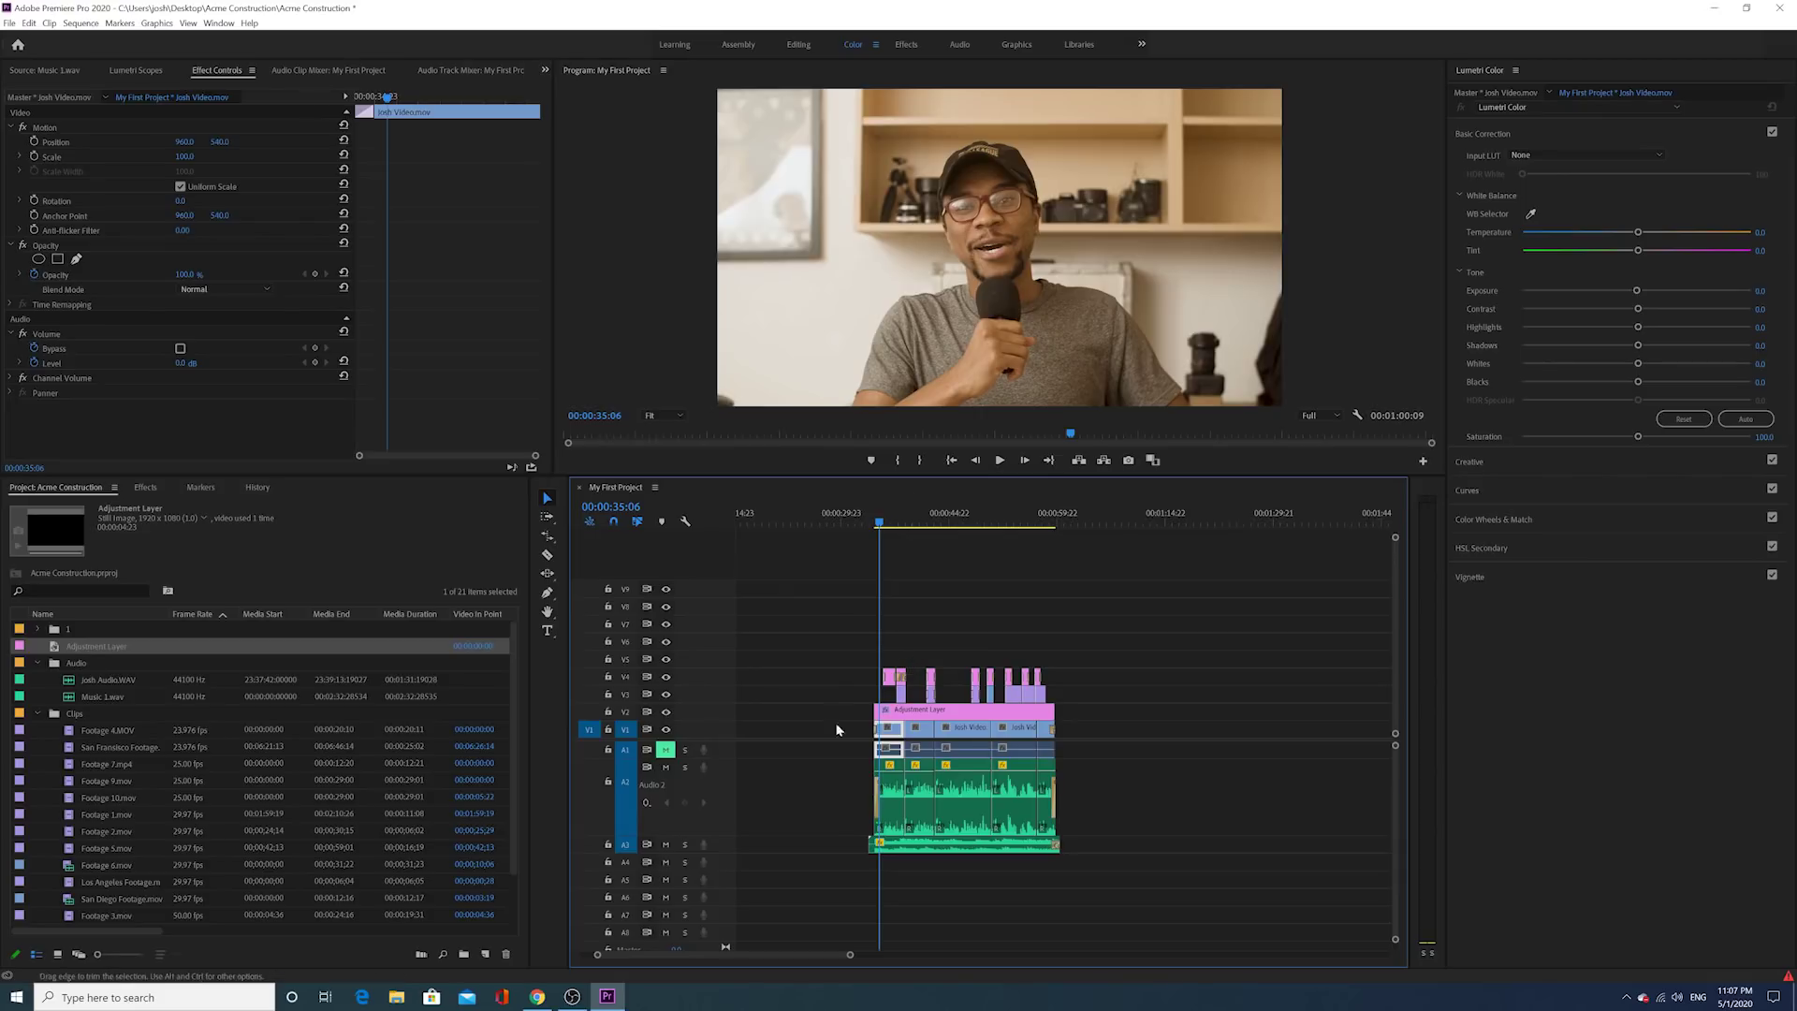
left_click_drag(884, 524, 859, 526)
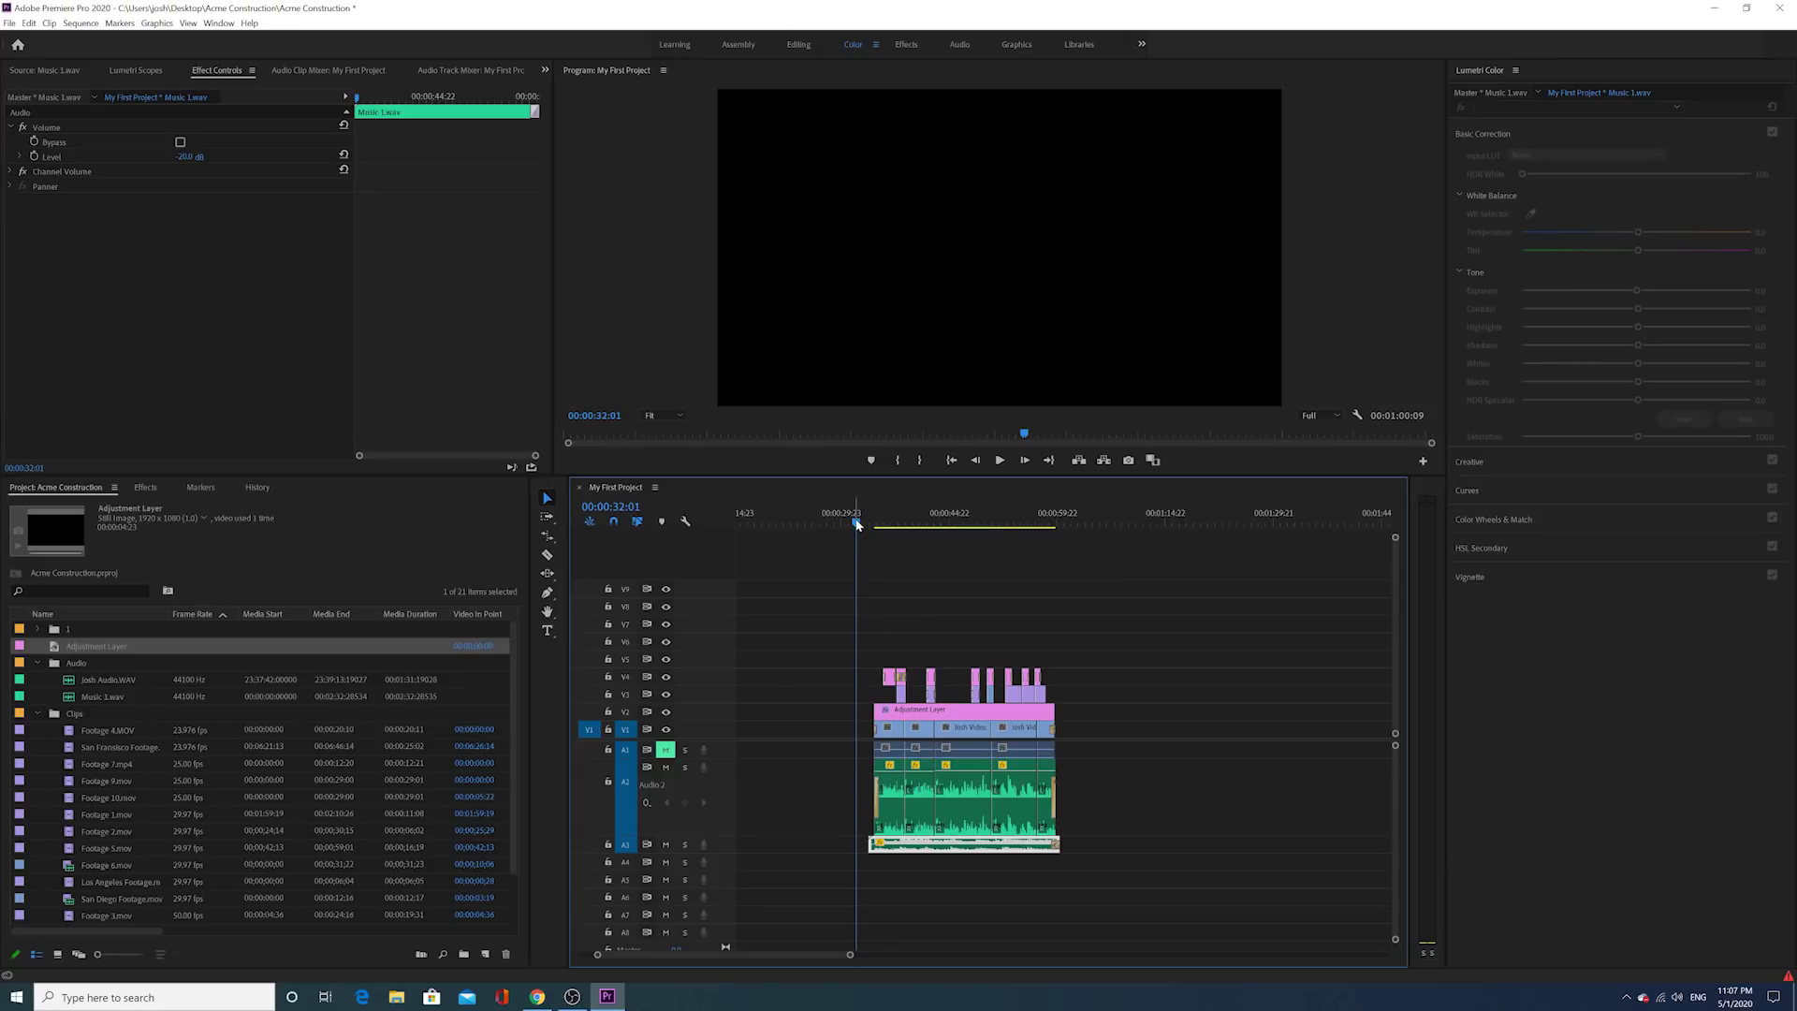
Step: Trim the music clip's start later and set an in point at 00:00:34:12 on the first promo clip
mouse_move(857, 525)
left_mouse_down()
mouse_move(835, 524)
mouse_move(872, 525)
mouse_move(836, 524)
mouse_move(862, 536)
left_mouse_up()
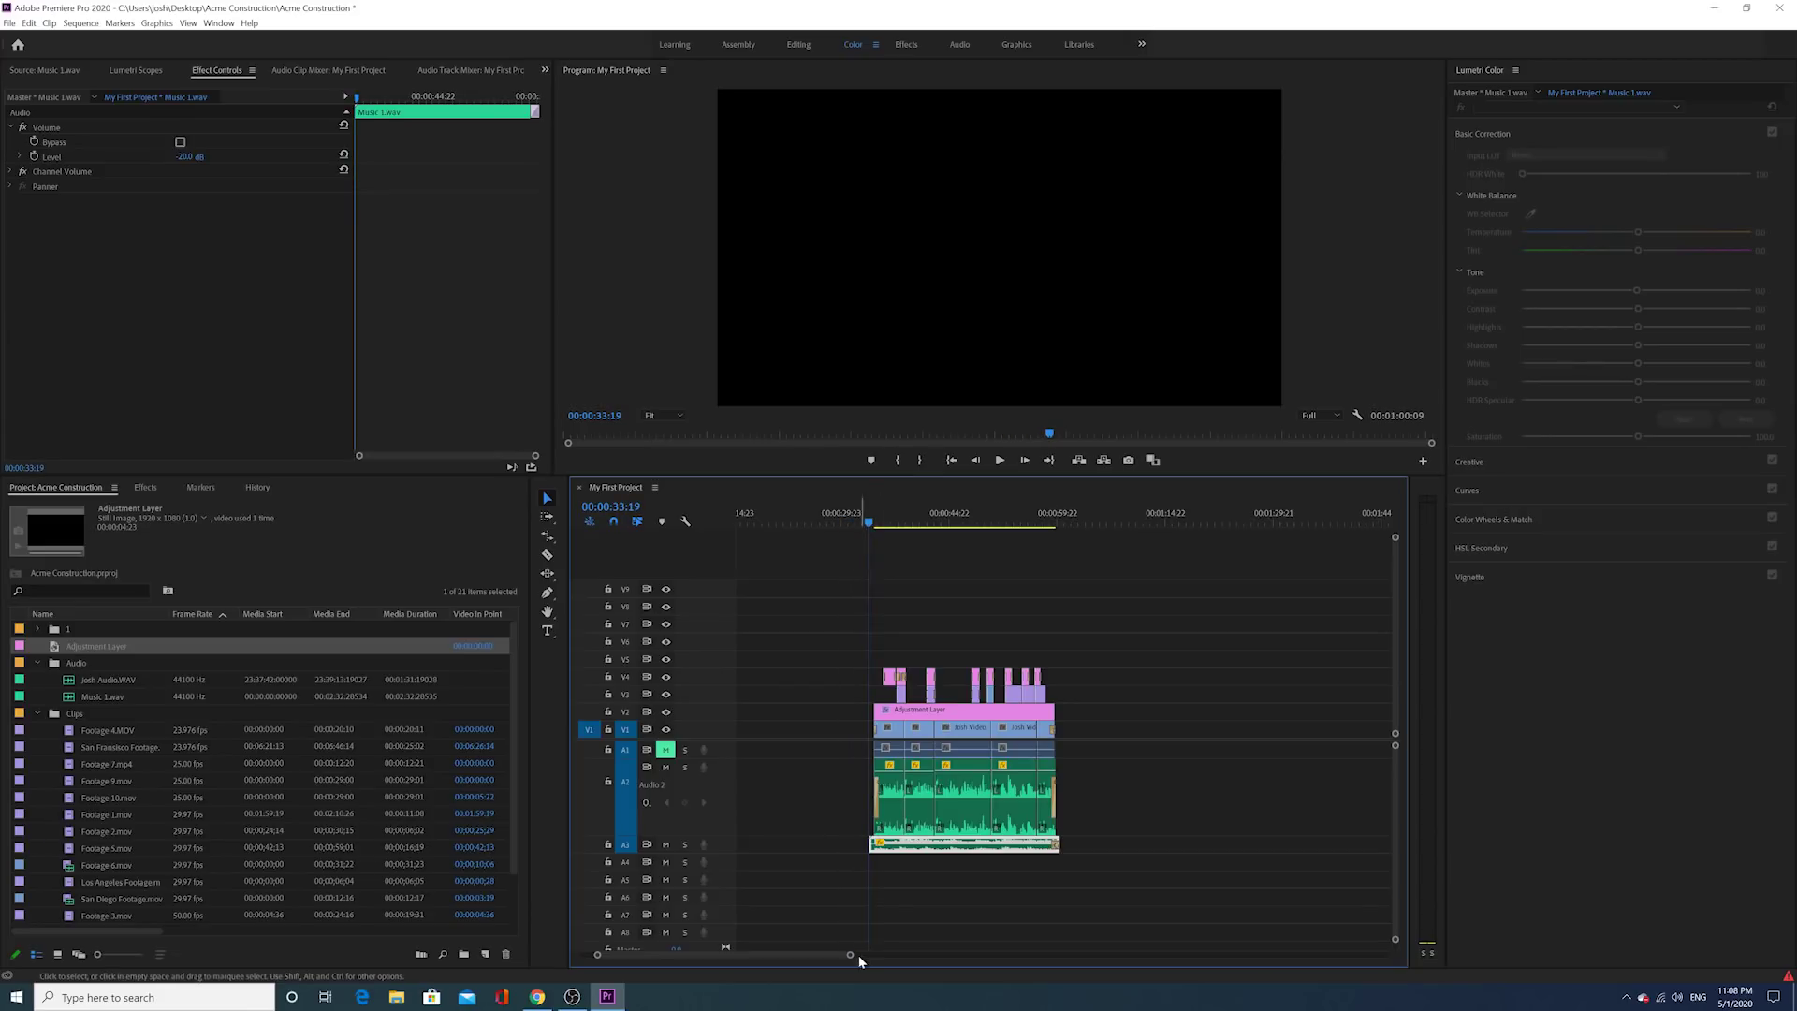
left_click_drag(849, 954, 698, 955)
left_click_drag(958, 842, 988, 842)
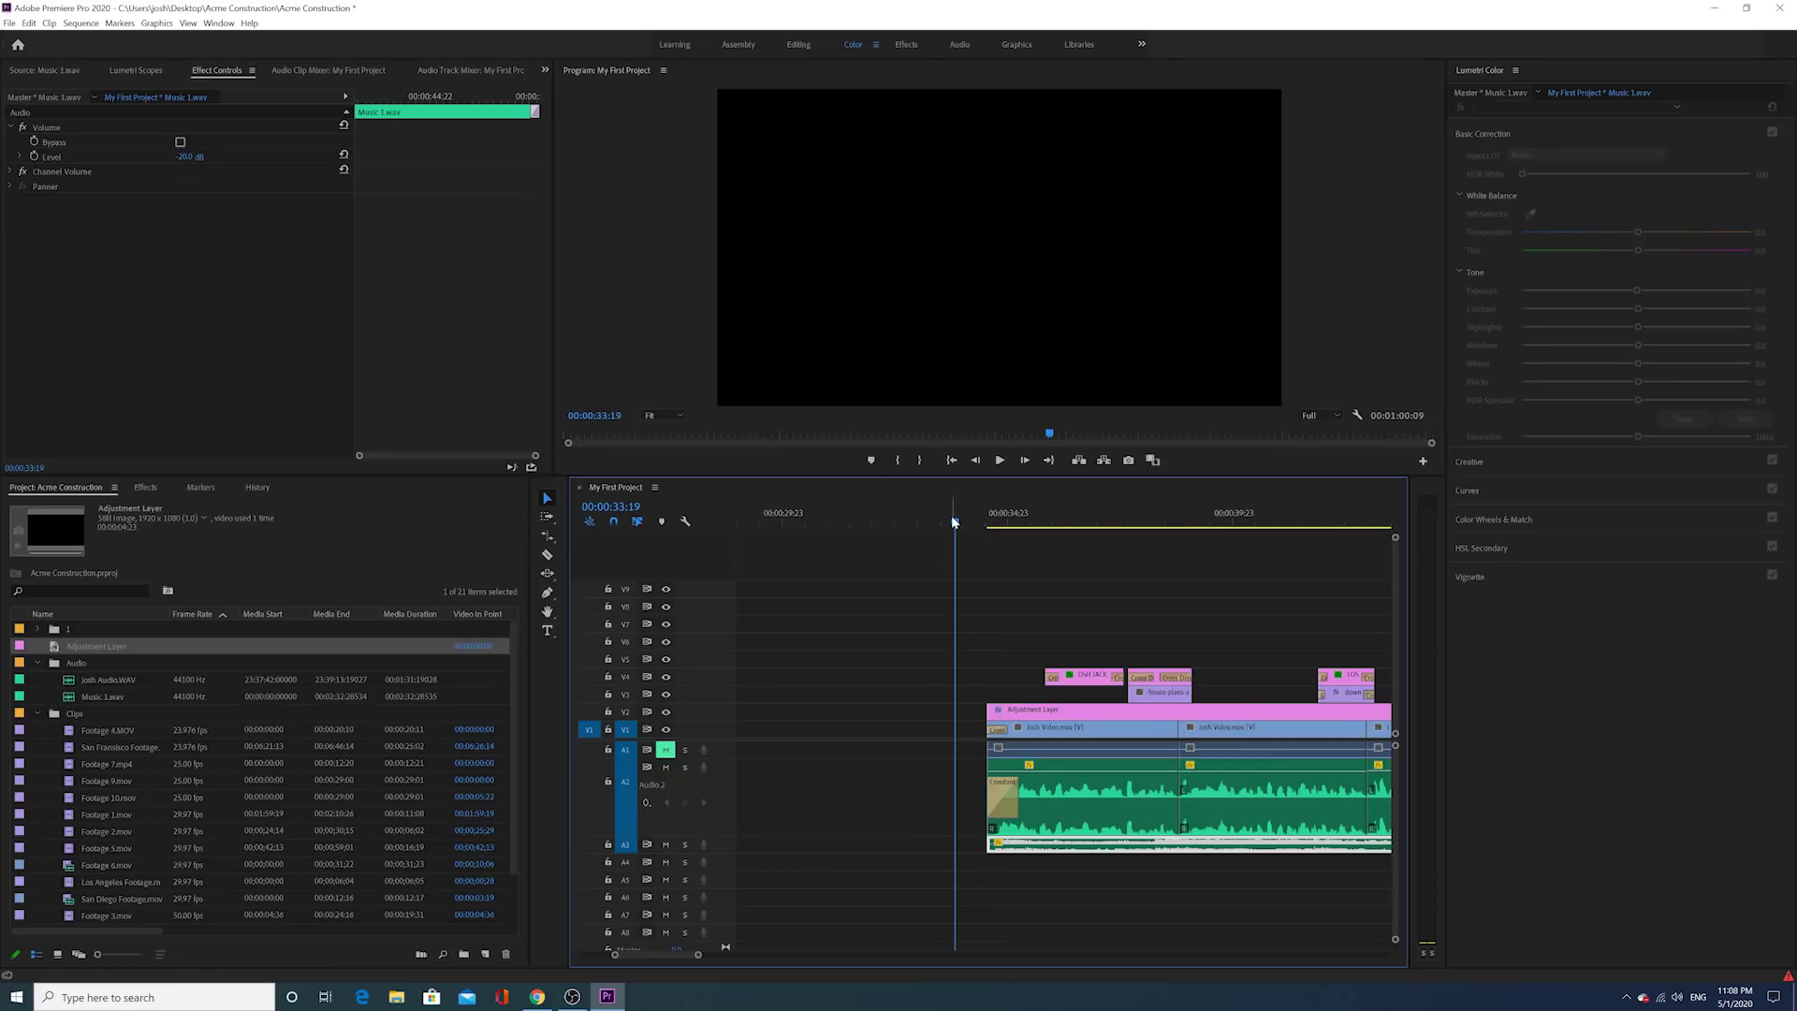
left_click_drag(954, 522, 985, 519)
scroll(936, 655, "down", 3)
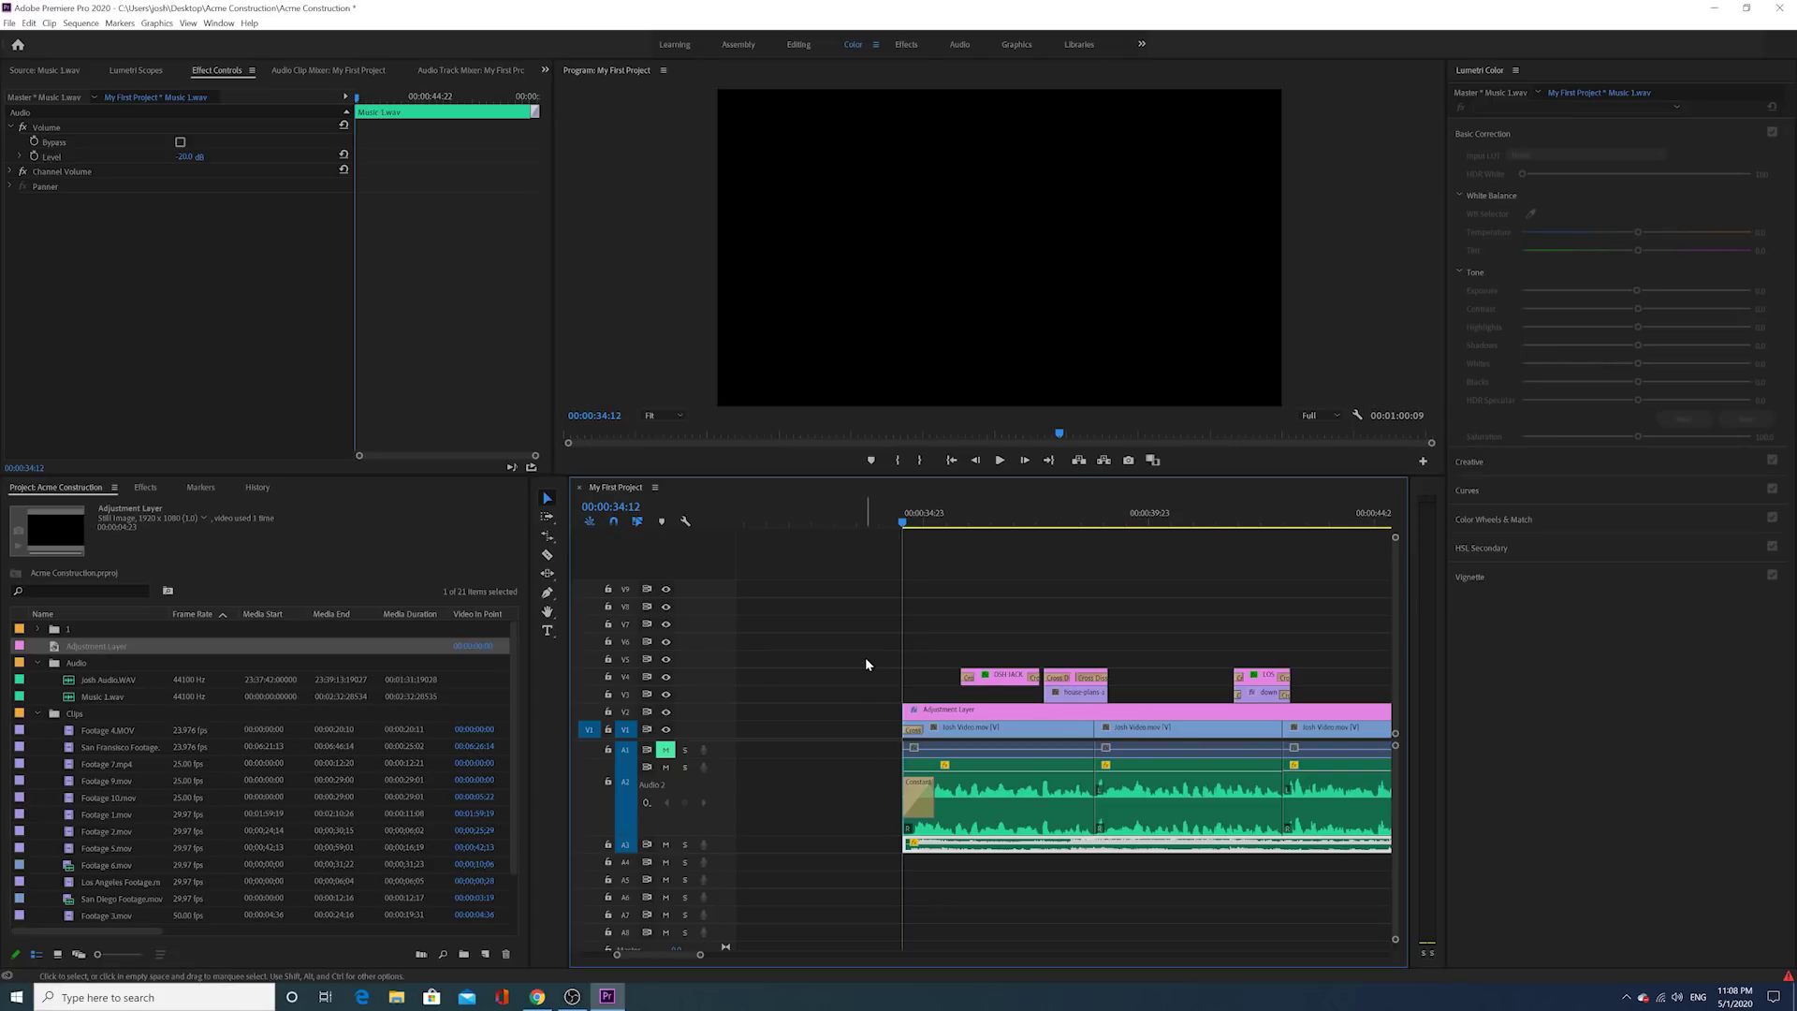
key("i")
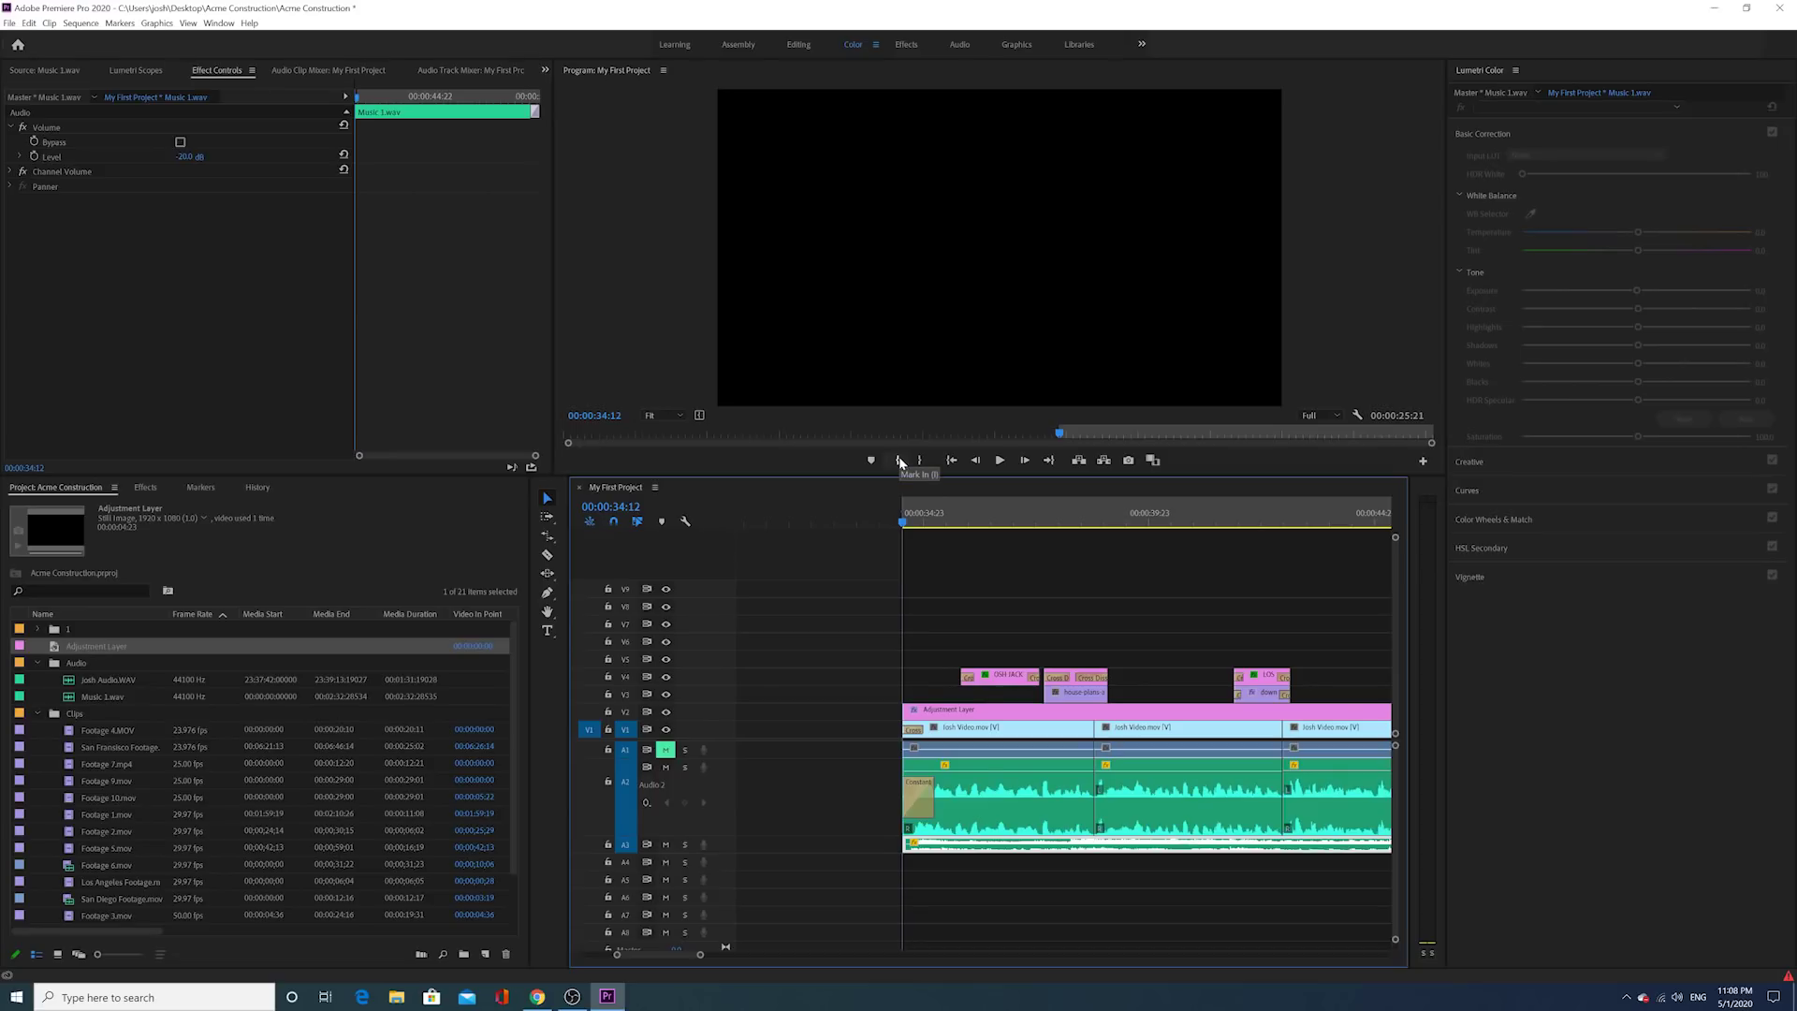
Step: Set the out point at the sequence end, 00:01:00:09, and zoom out to show the marked range
left_click_drag(700, 954, 749, 926)
scroll(749, 927, "down", 10)
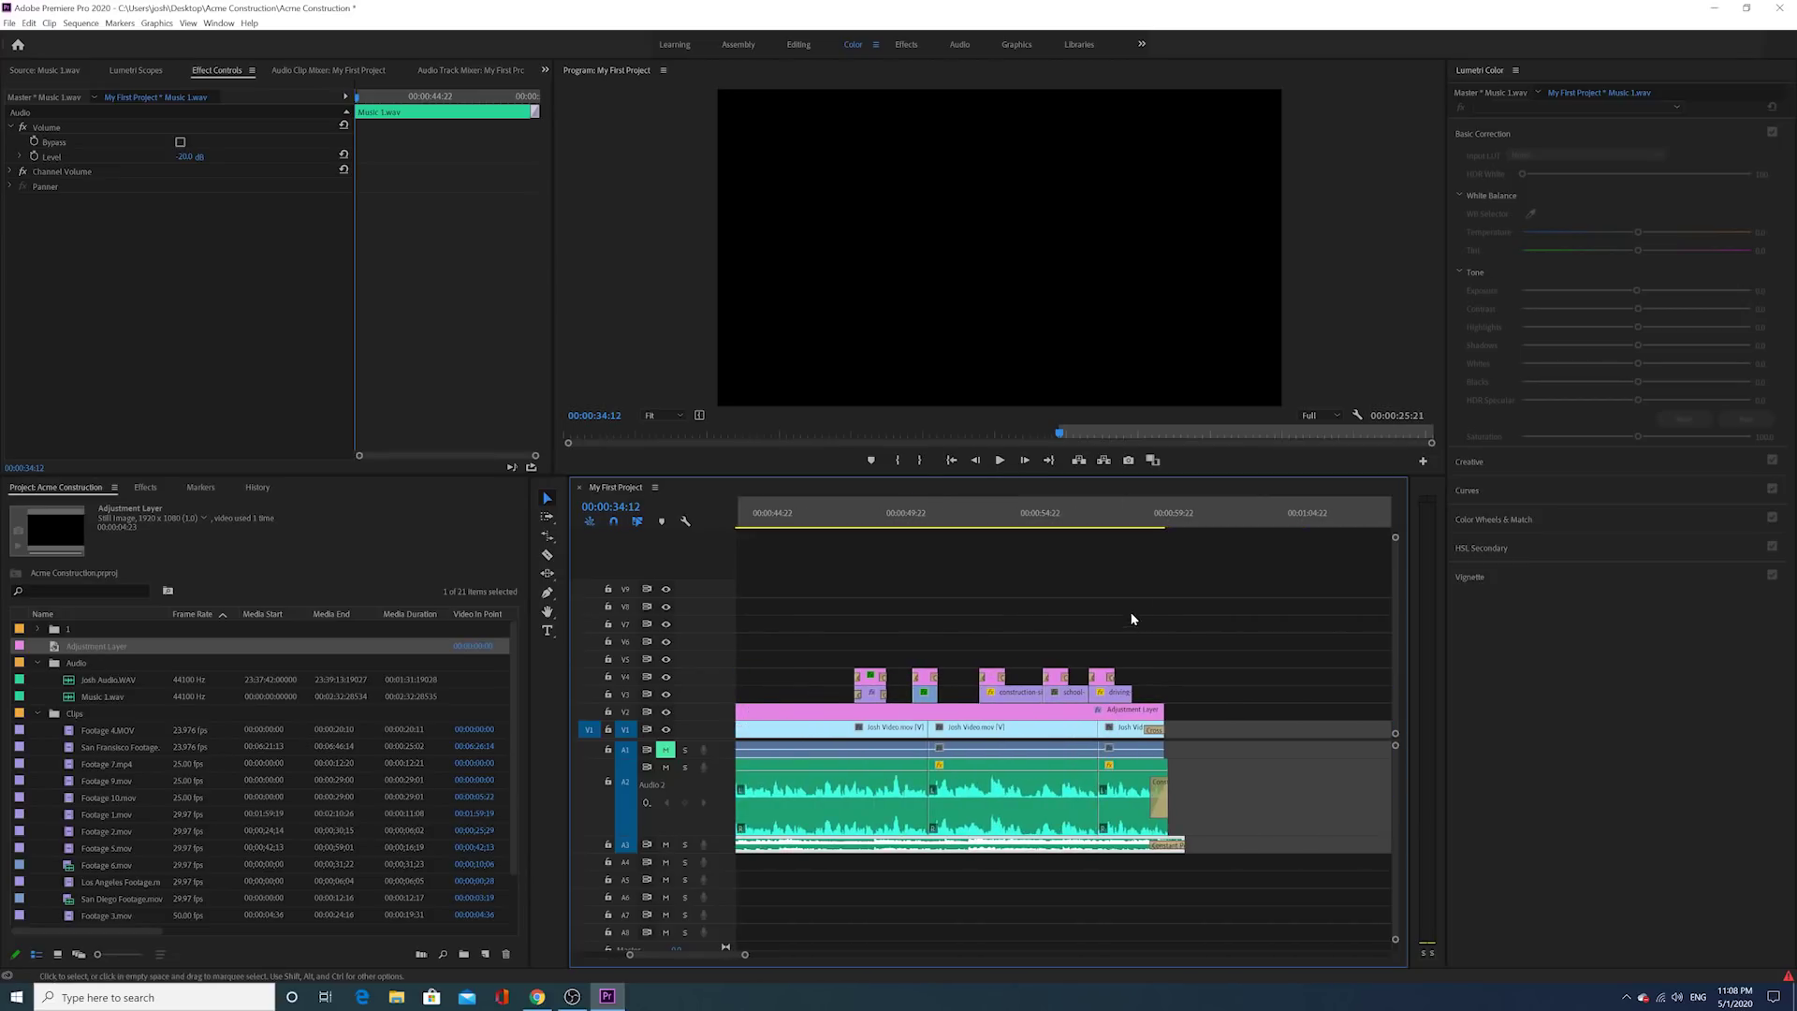
left_click(1184, 514)
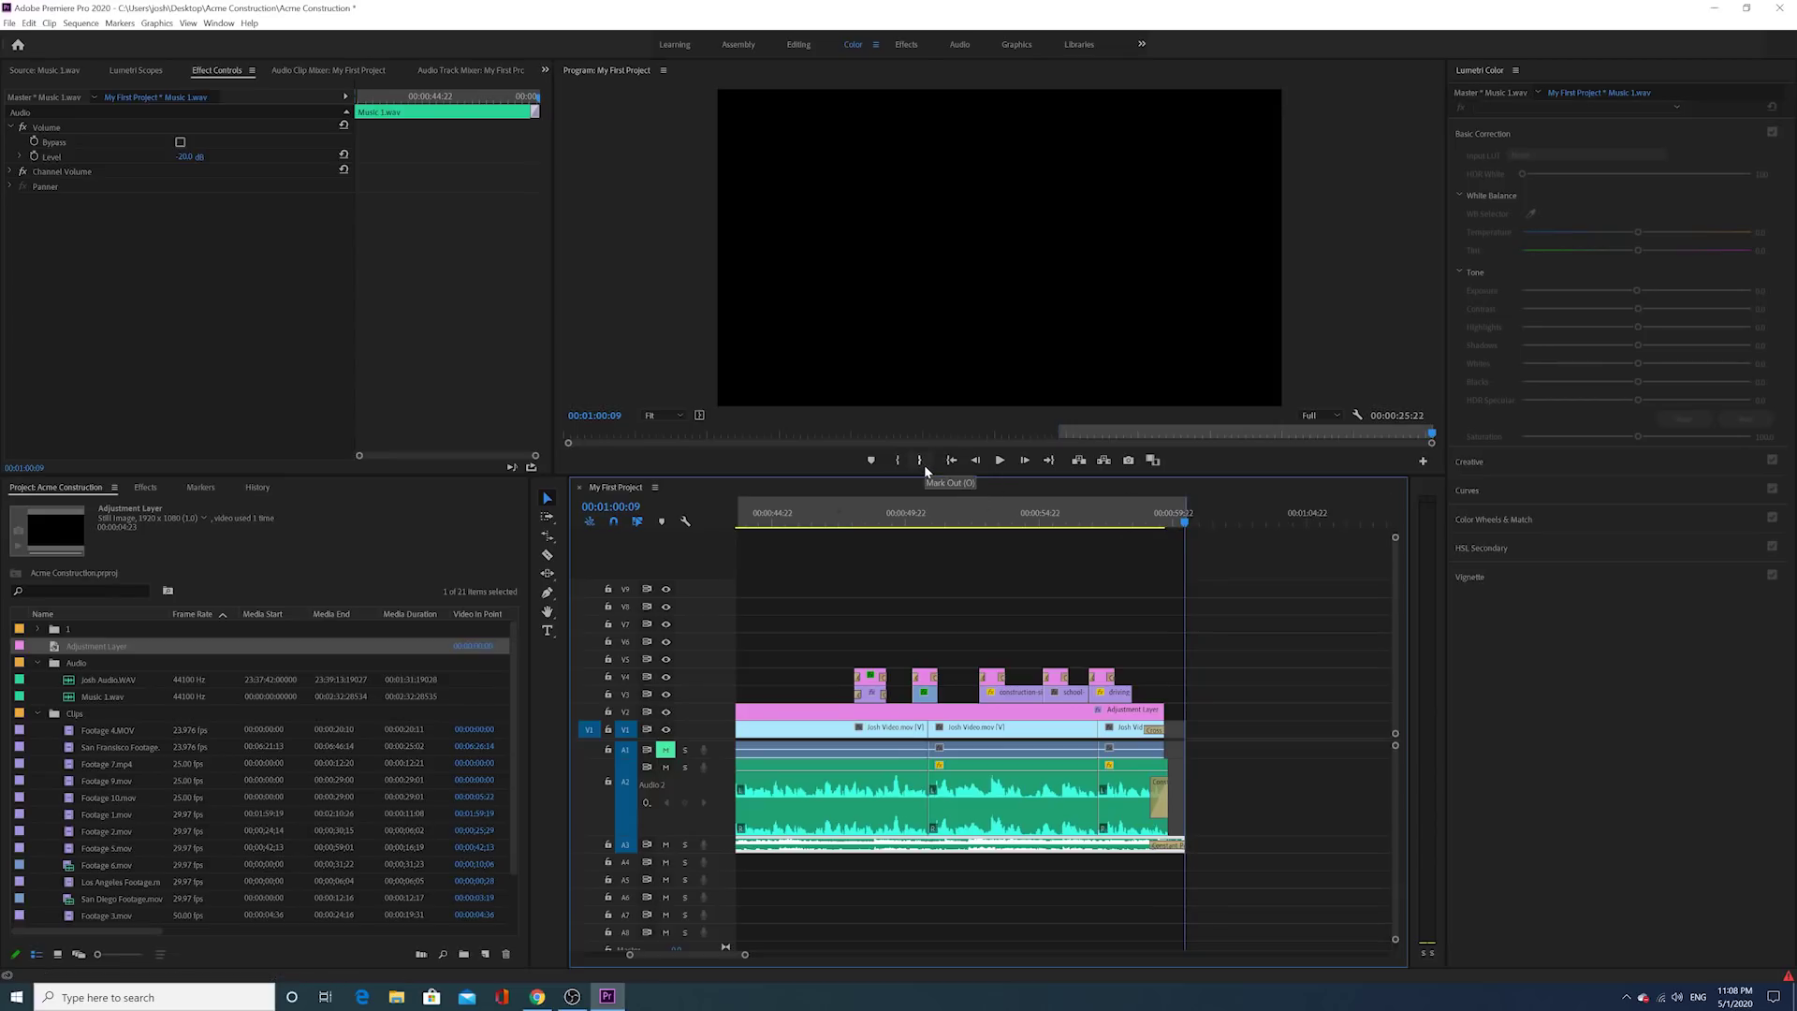
left_click_drag(743, 957, 802, 920)
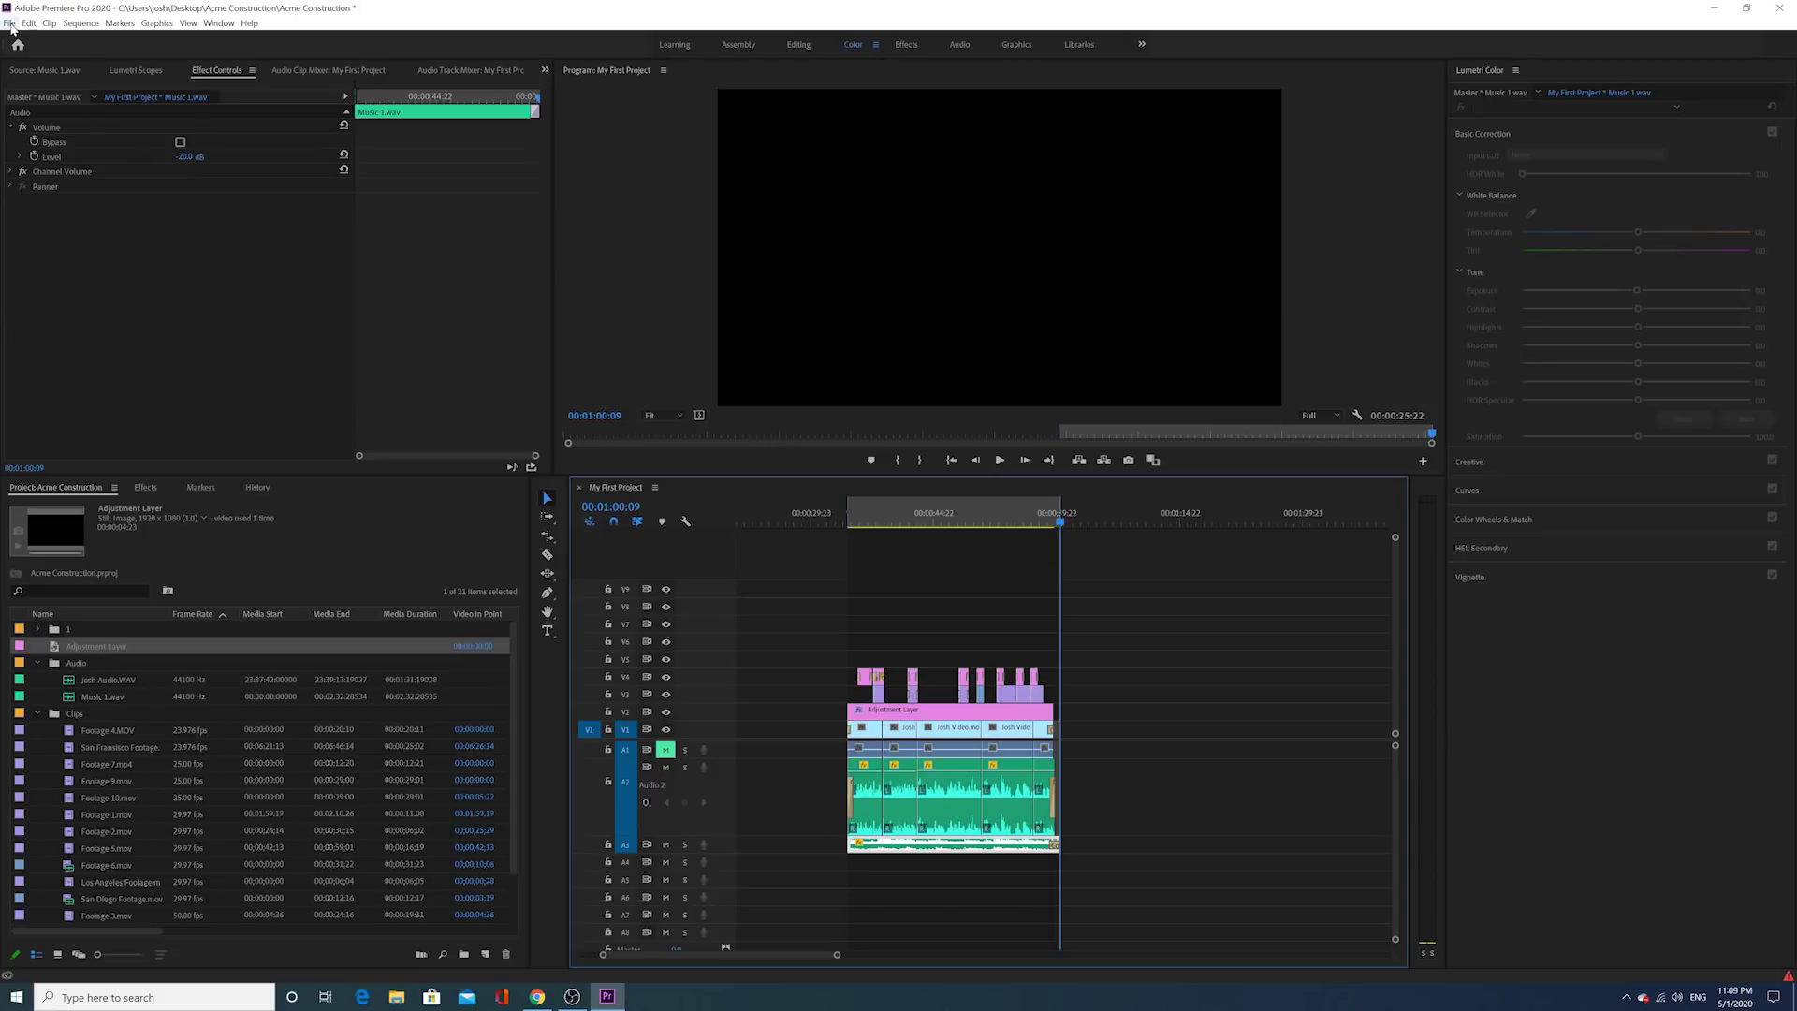
Step: Open File > Export > Media, keep H.264 as the format, and open the output file's Save As window
left_click(10, 23)
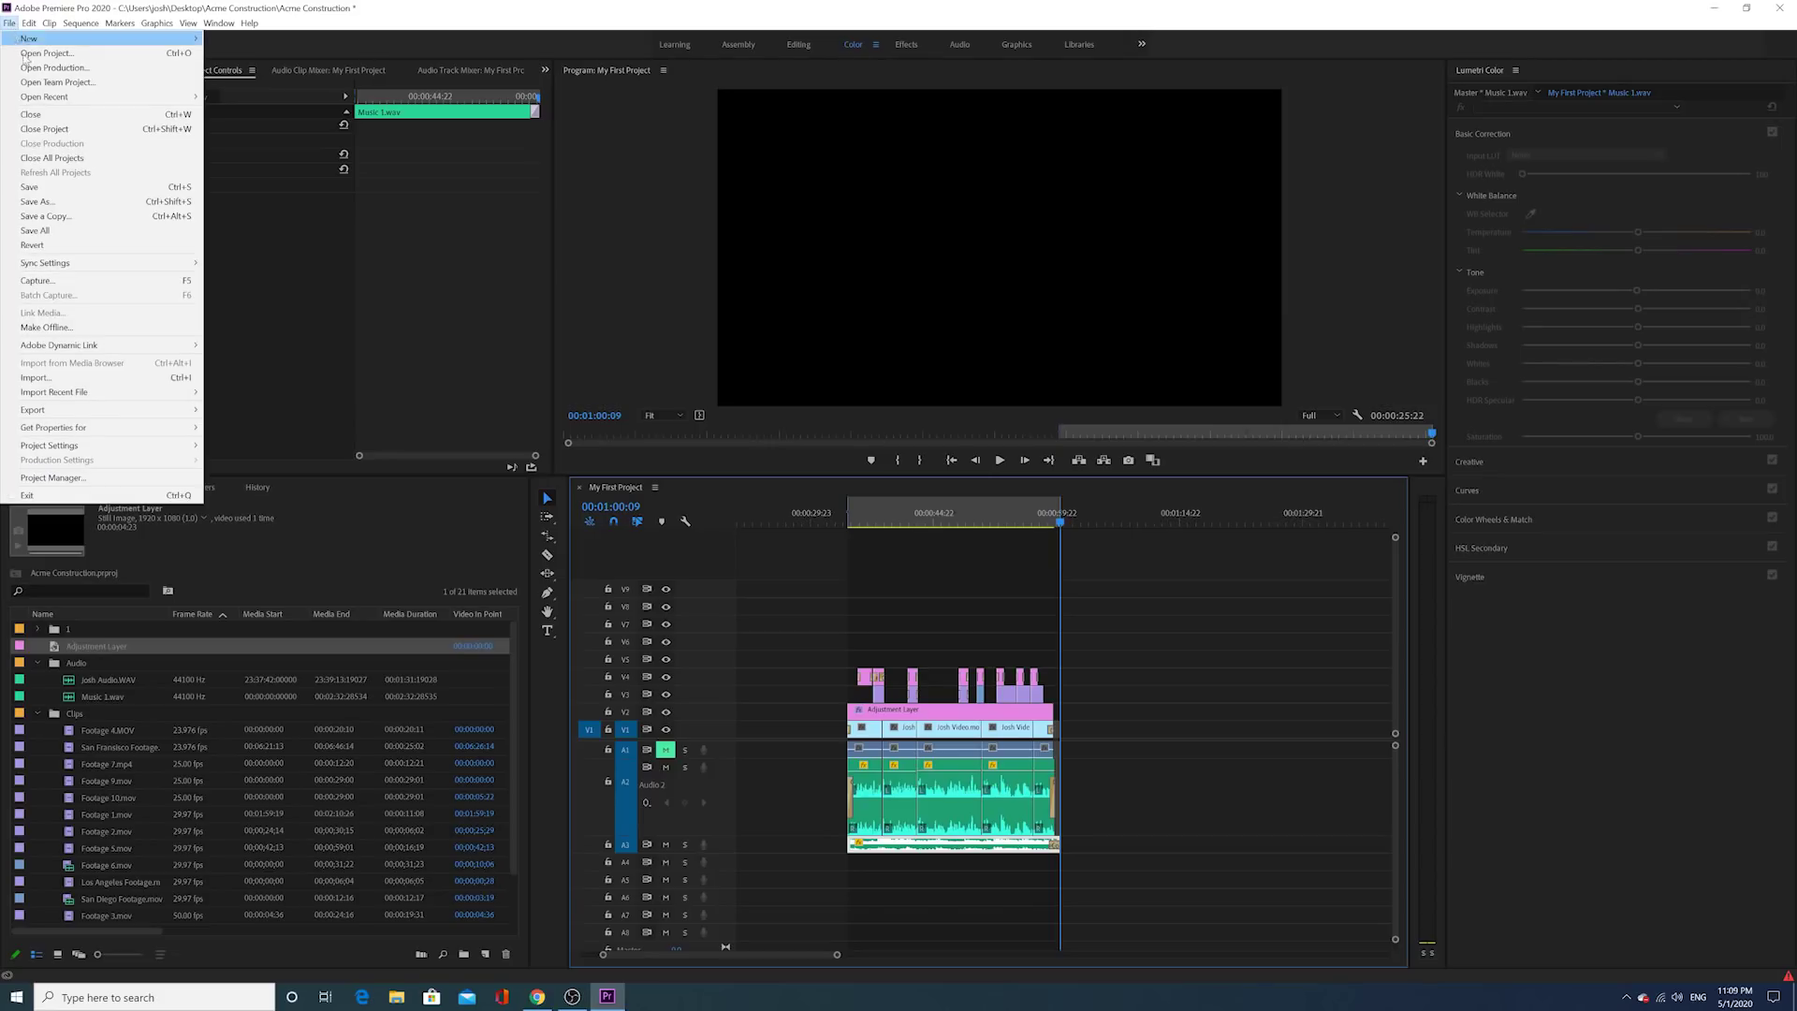
mouse_move(130, 407)
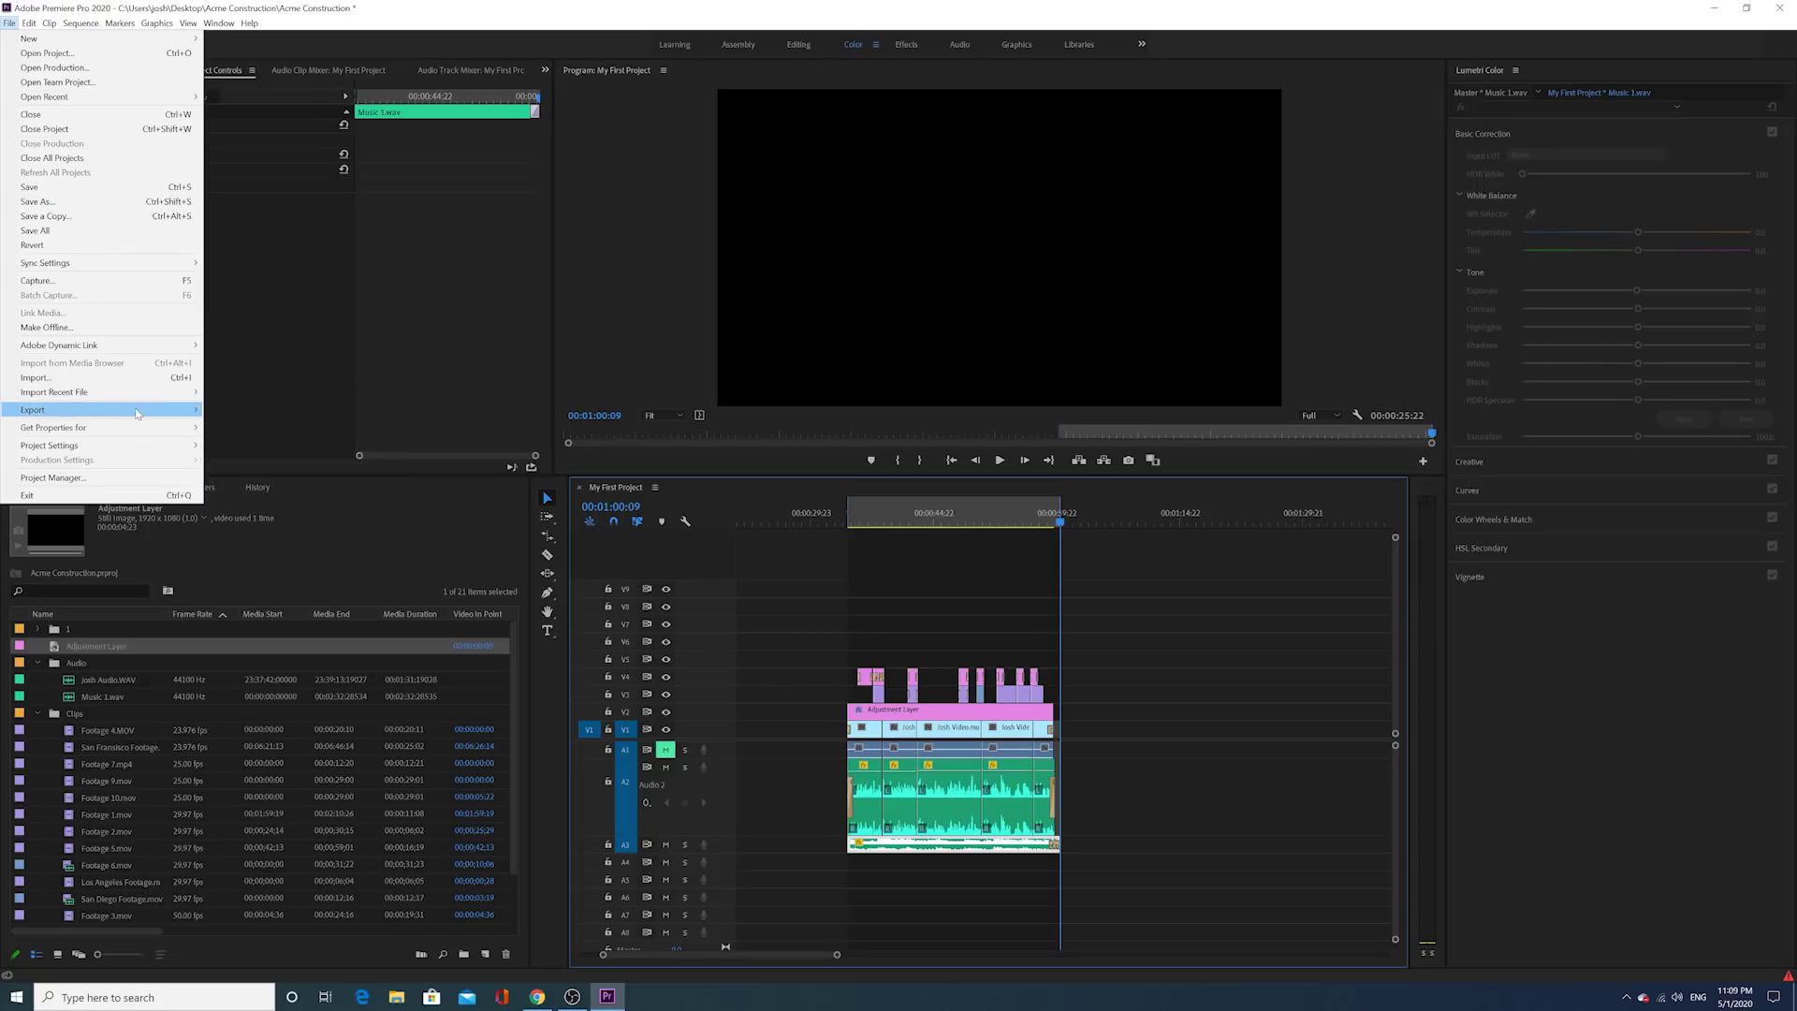
left_click(222, 413)
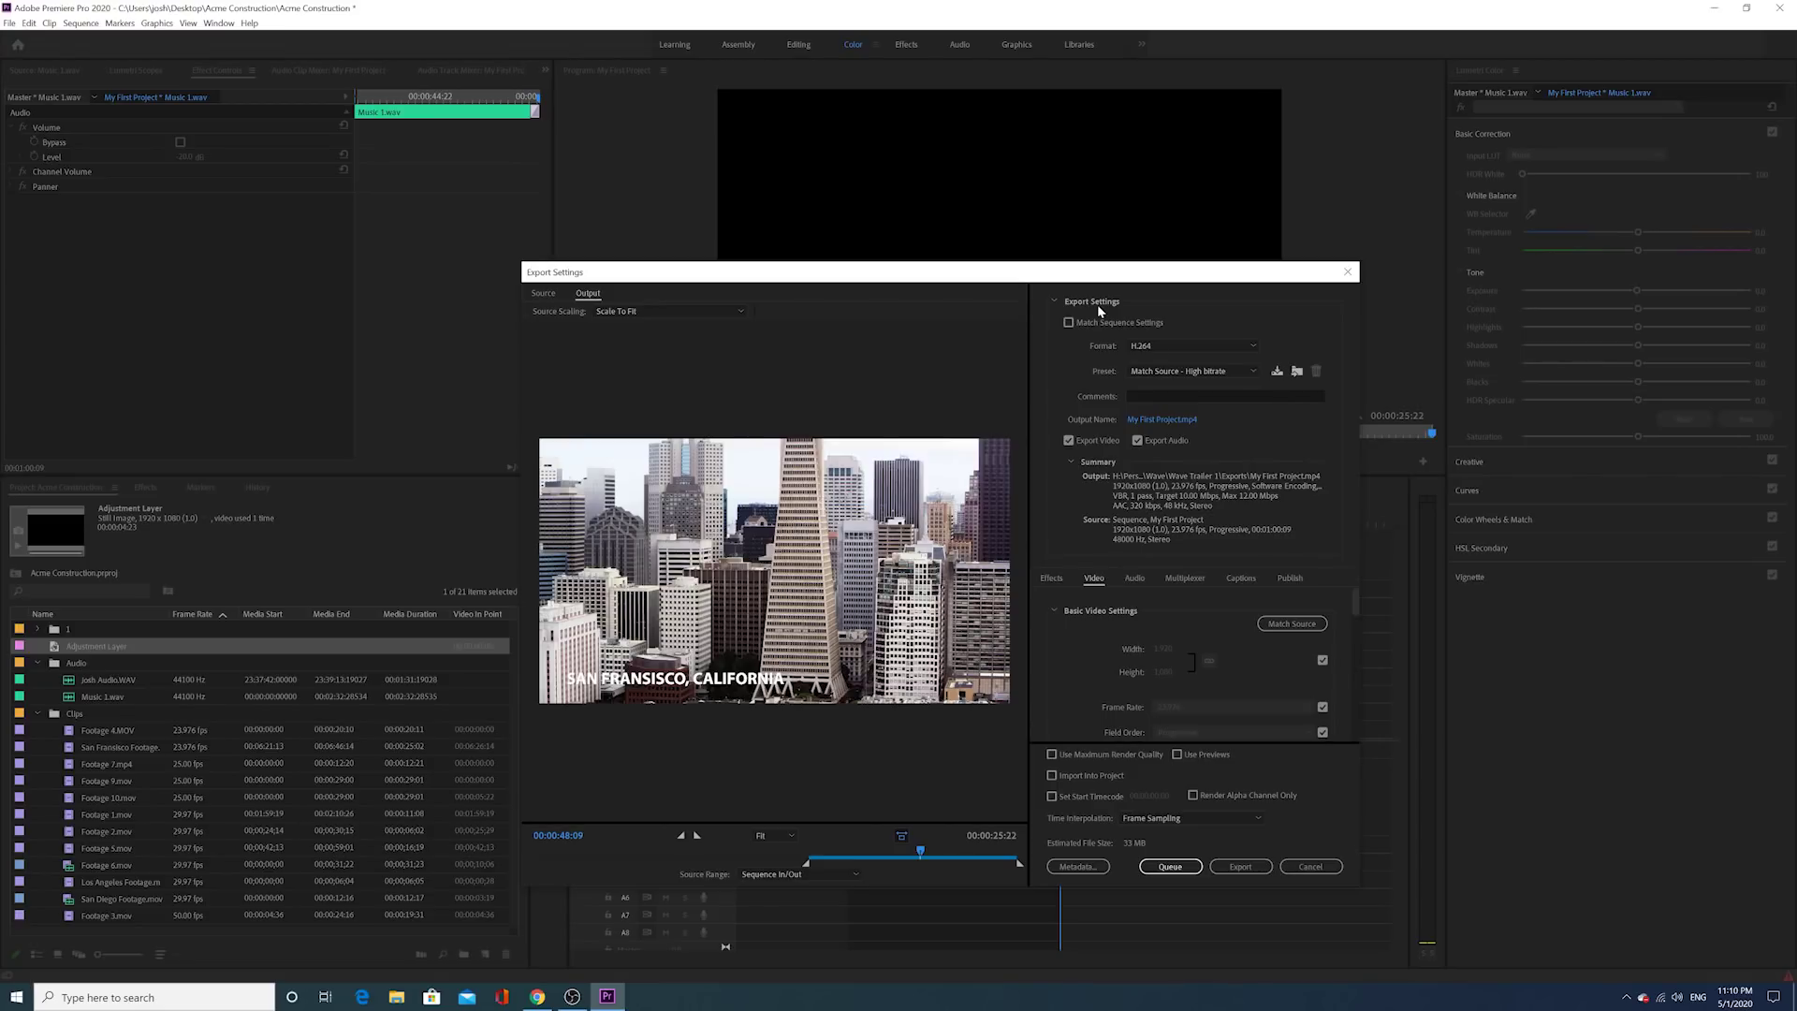
left_click(1142, 348)
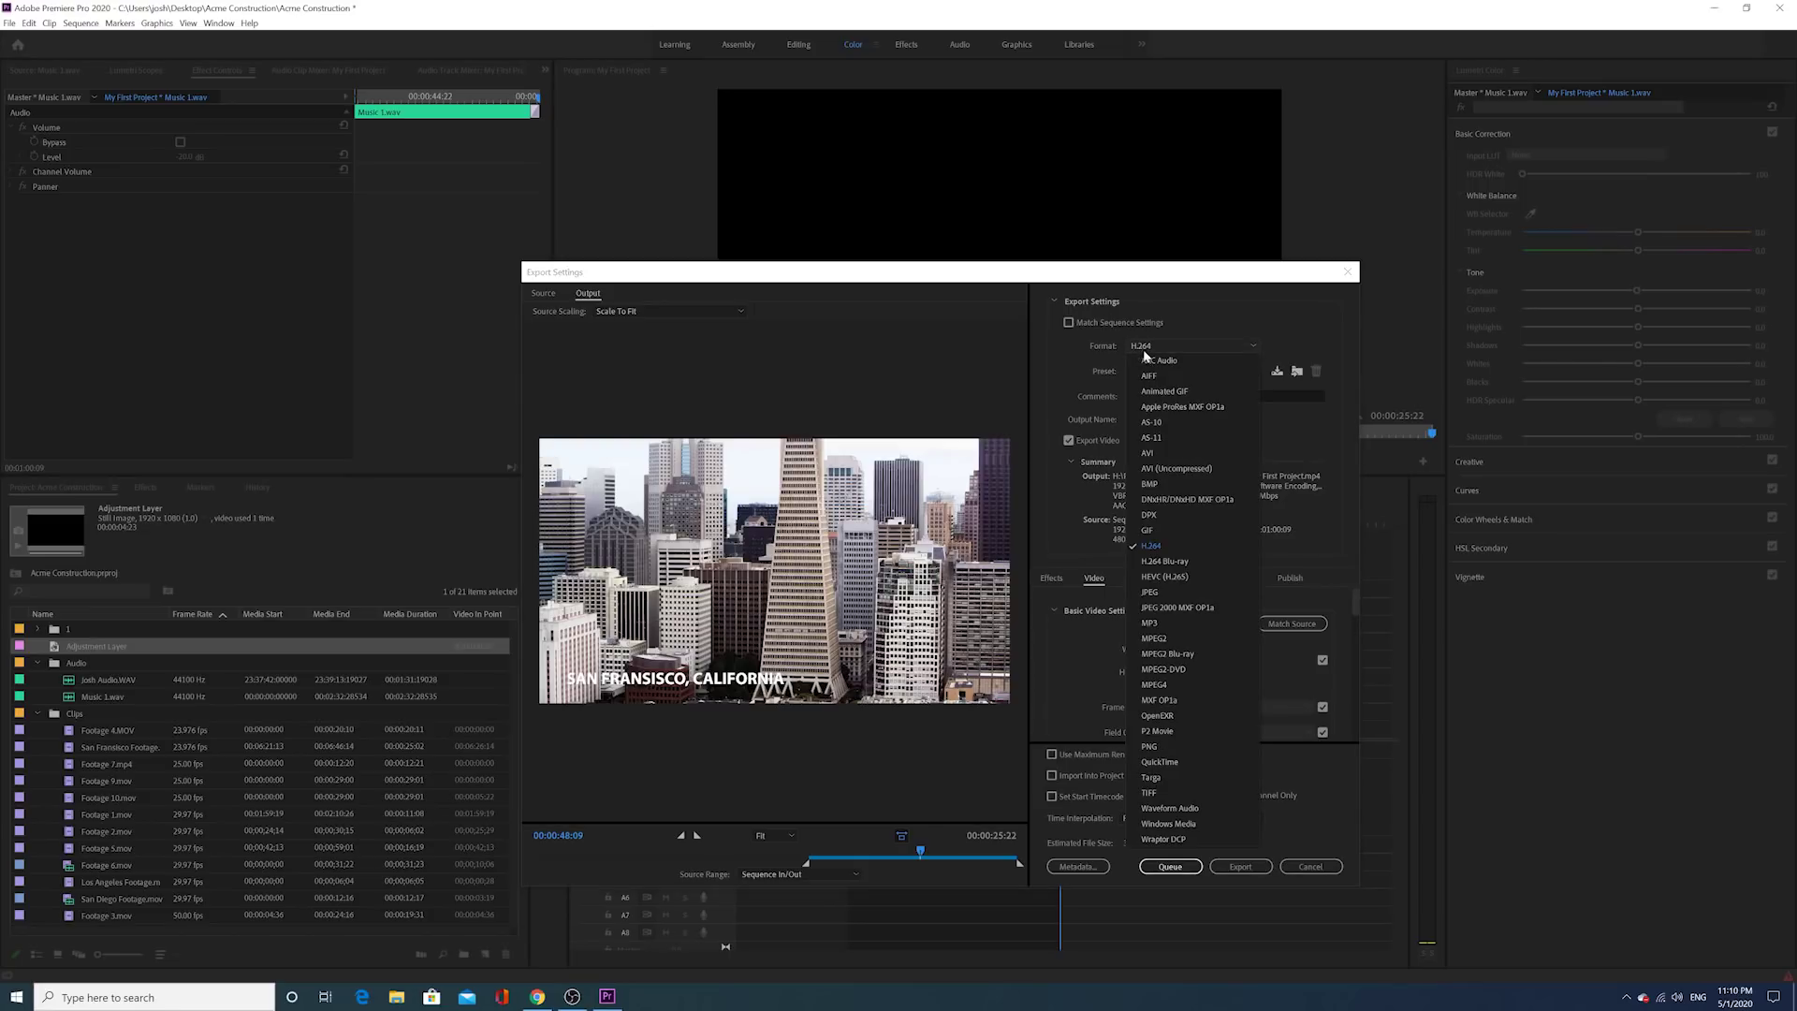
left_click(1151, 546)
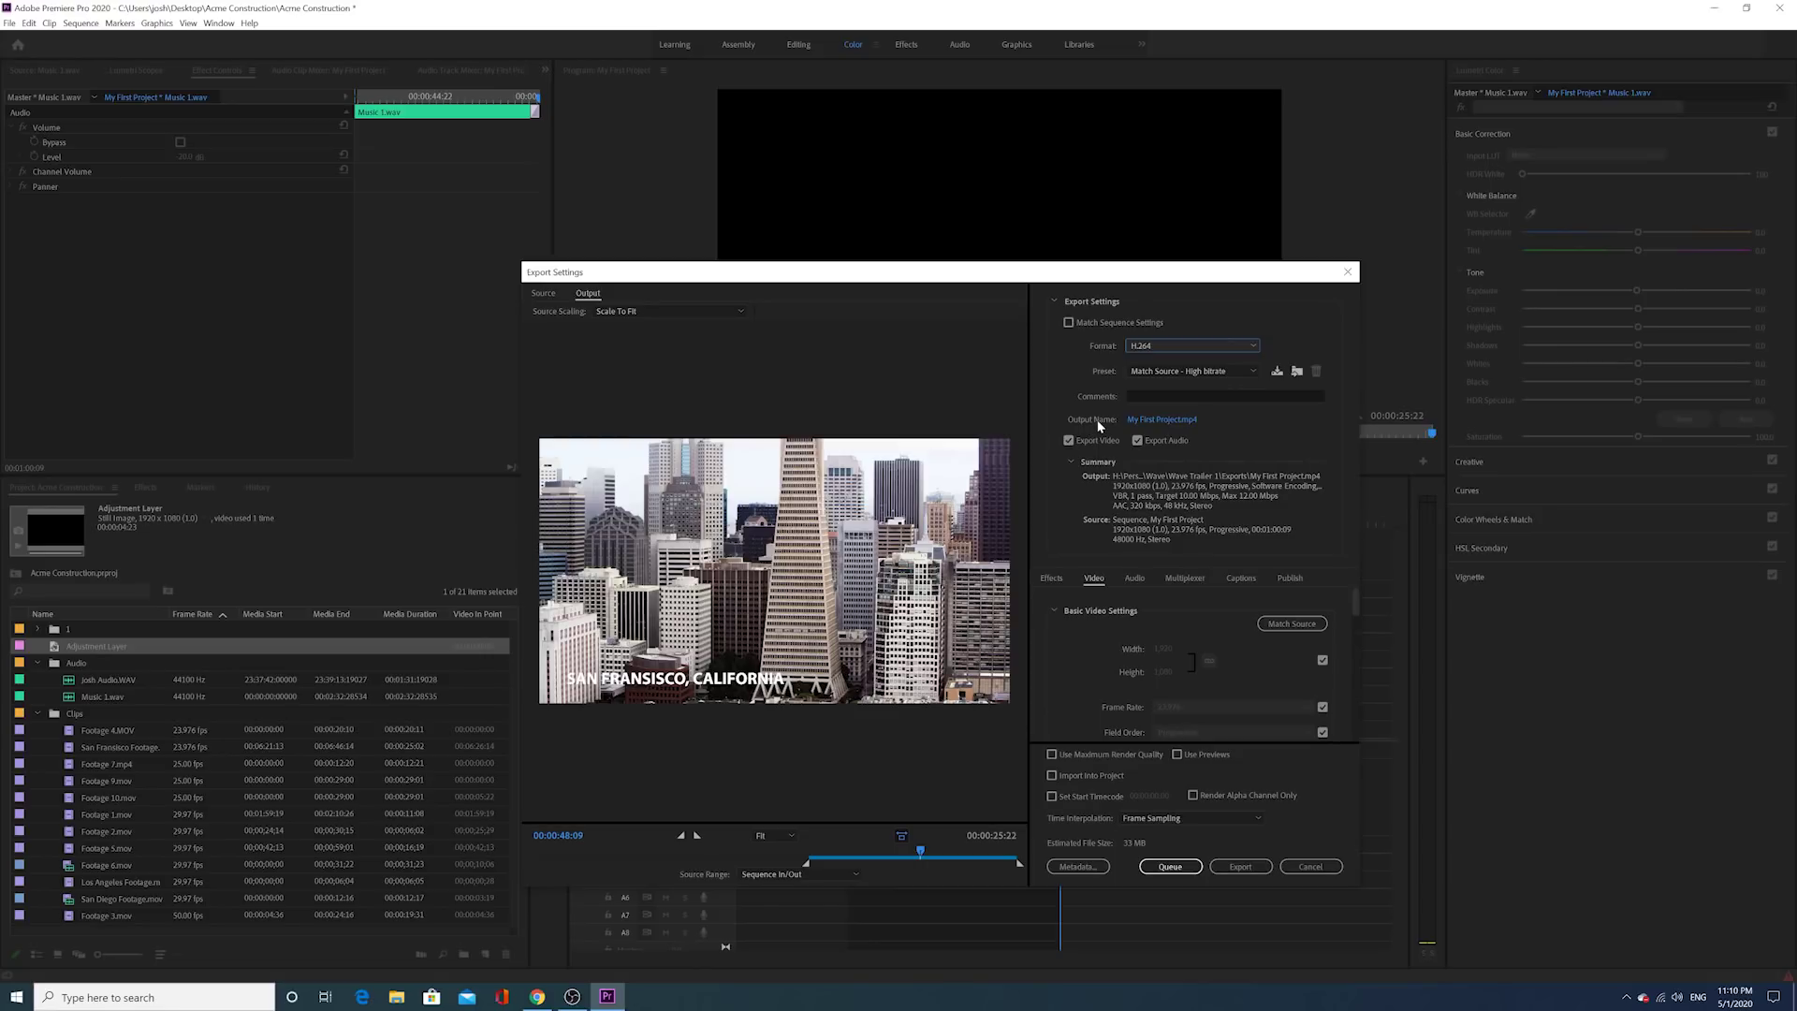
left_click(1187, 421)
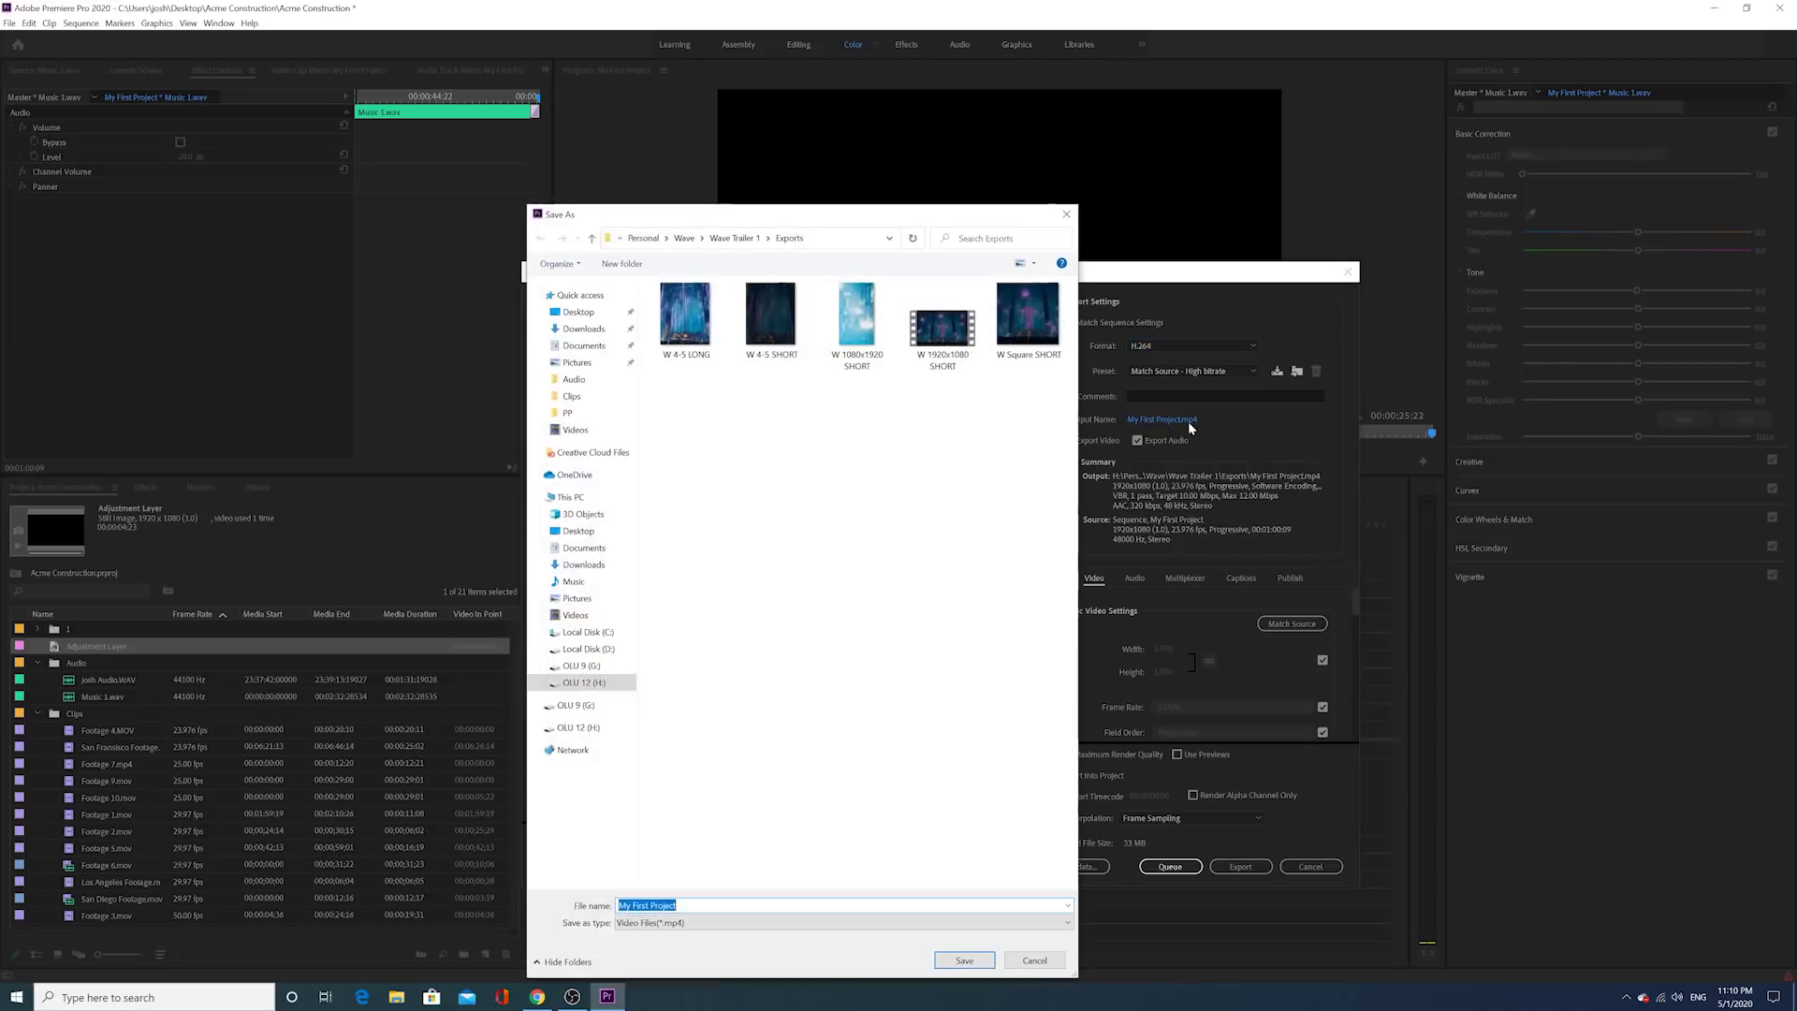
Step: Name the export 'Acme Construction Promo' and save it to the Desktop
left_click(578, 310)
left_click(622, 903)
key("ctrl+a")
type("a")
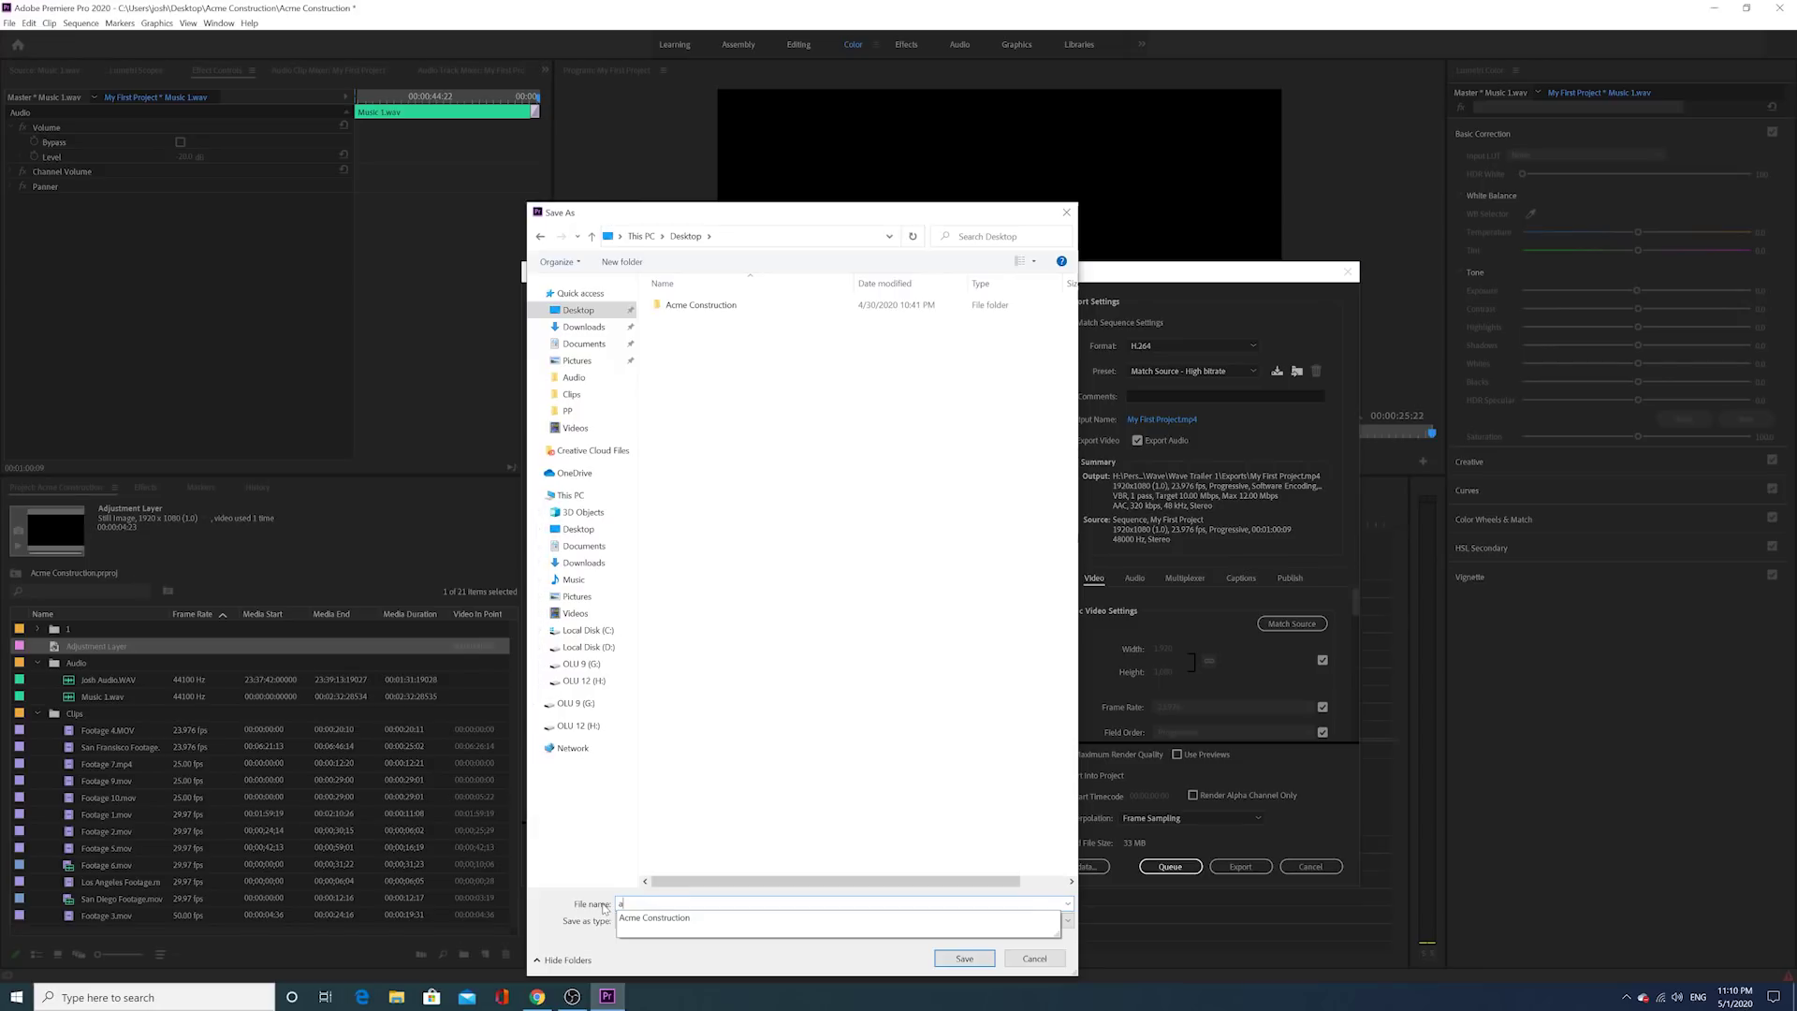
key("Down")
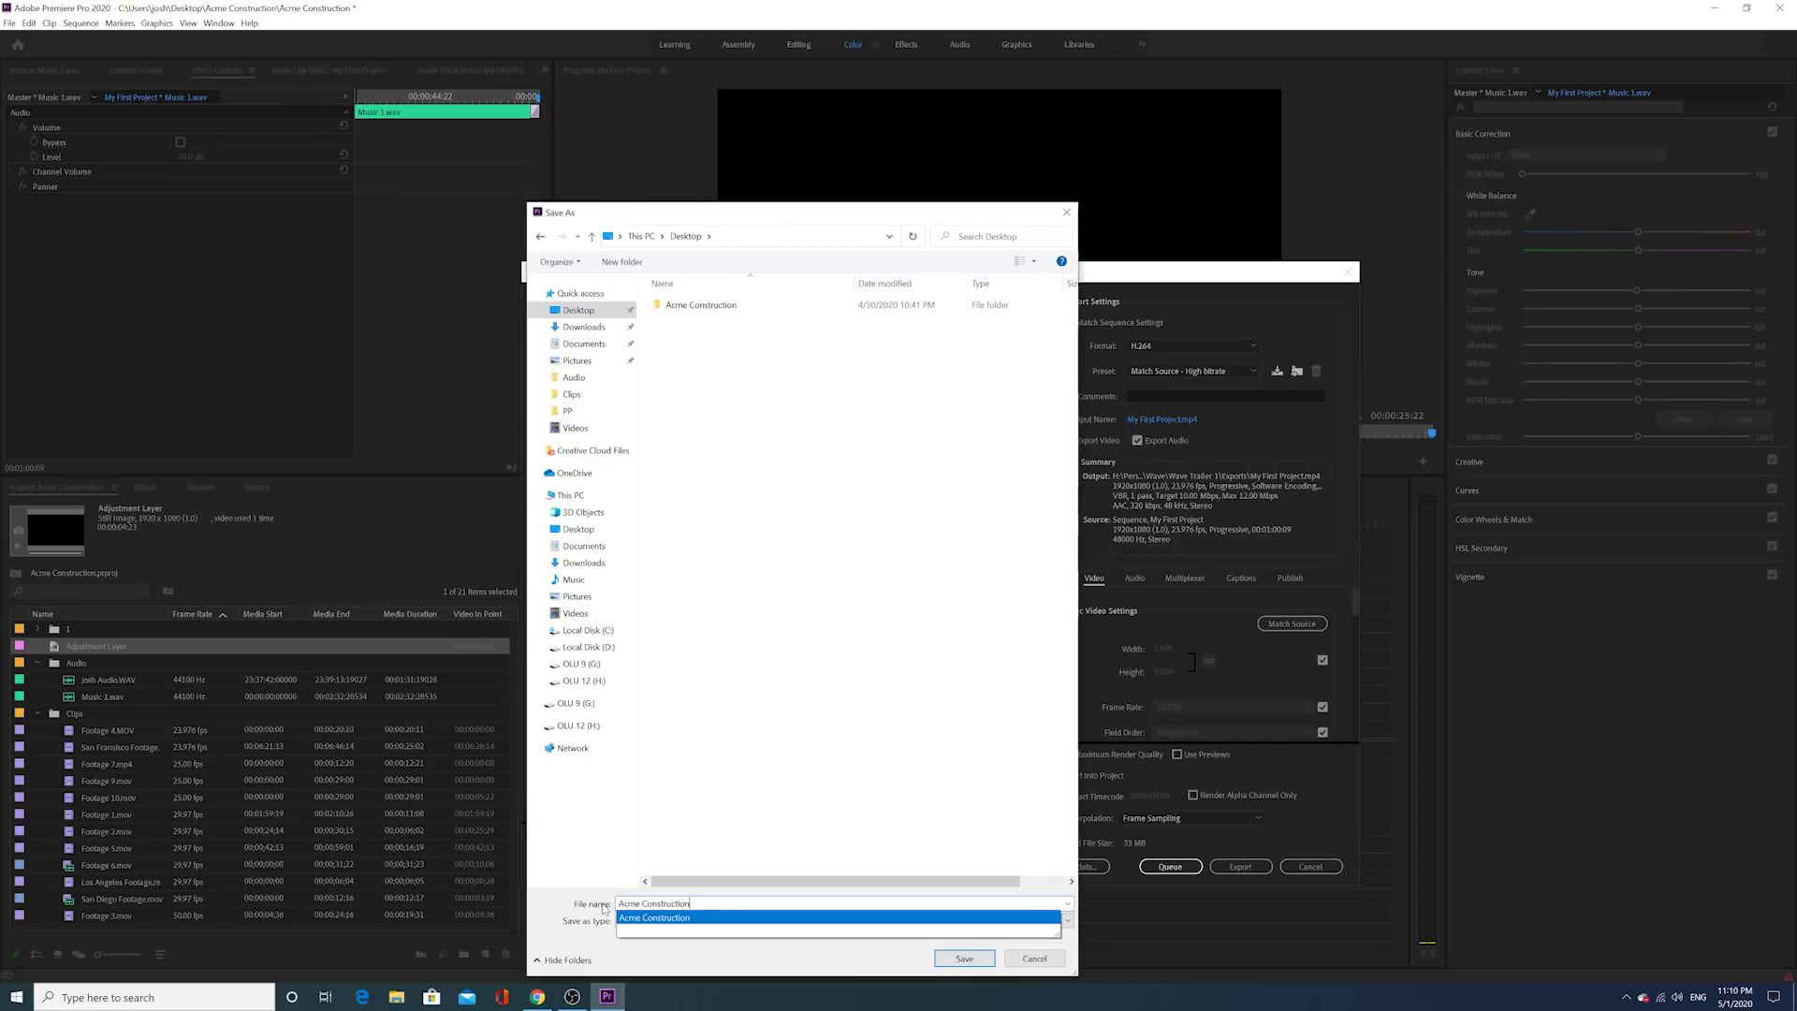
type("pROMO")
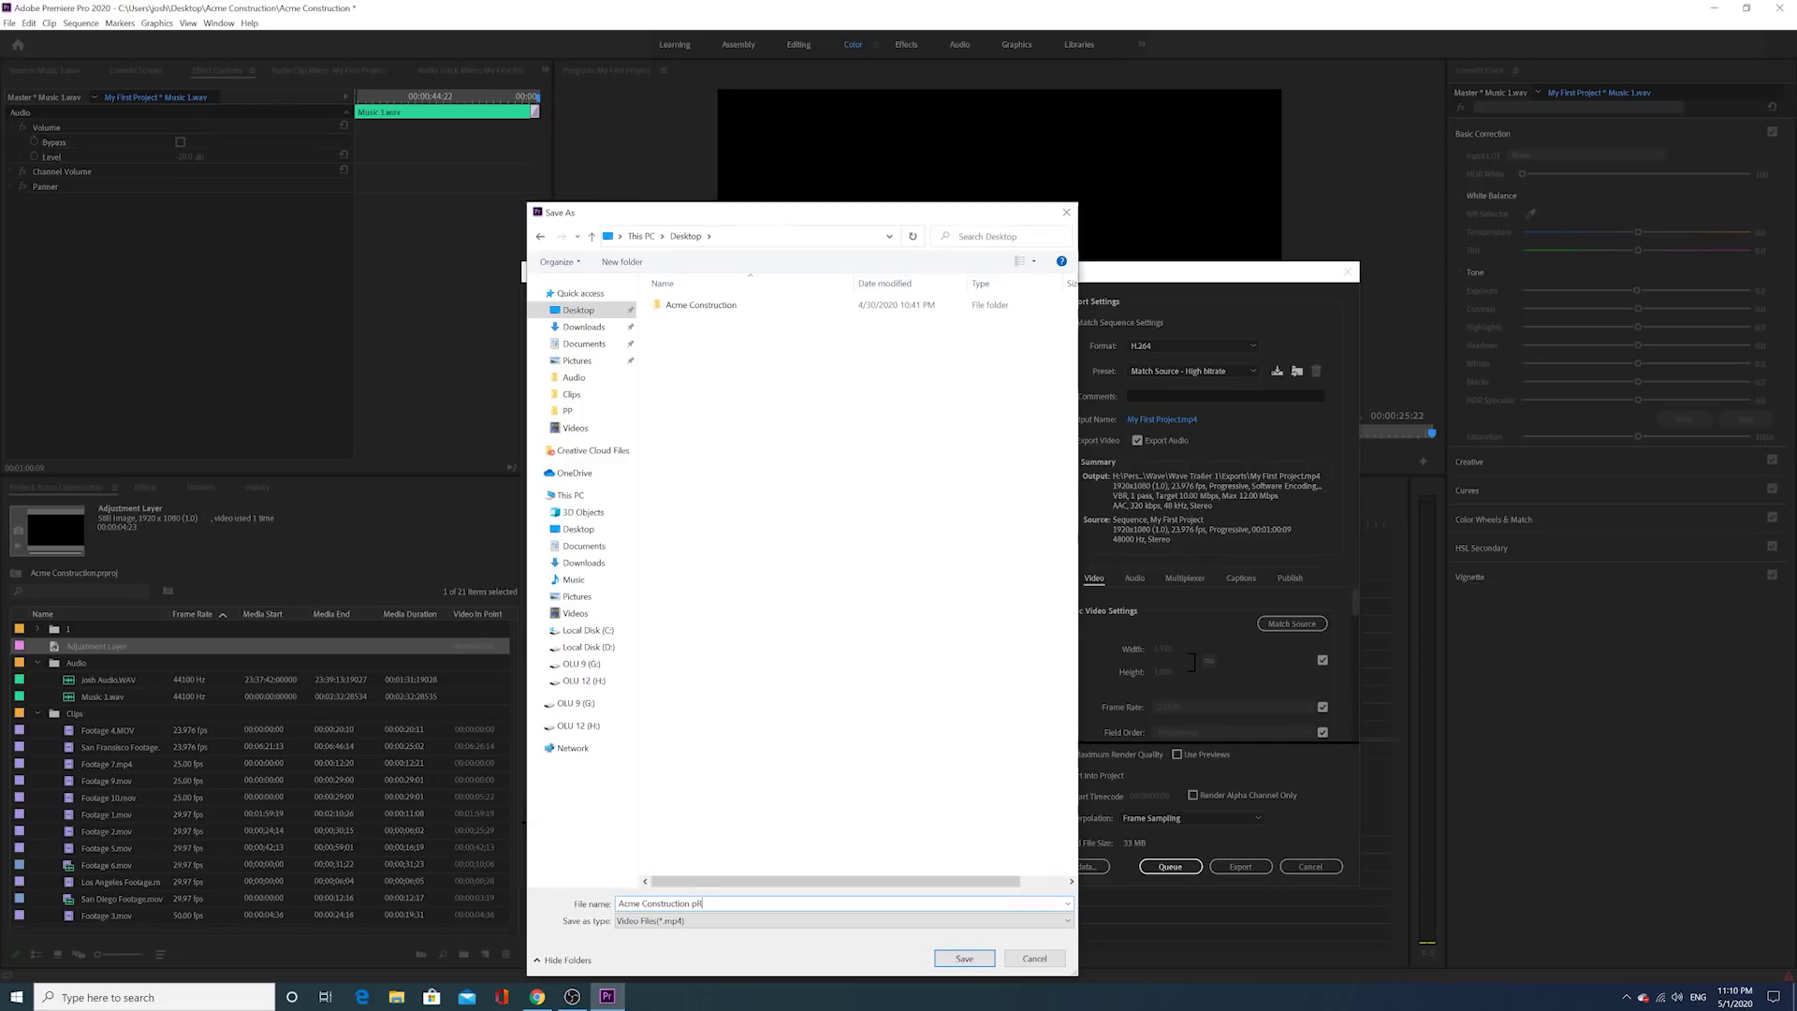
key("BackSpace")
key("BackSpace")
key("BackSpace")
key("BackSpace")
key("BackSpace")
type("Promo")
left_click(952, 957)
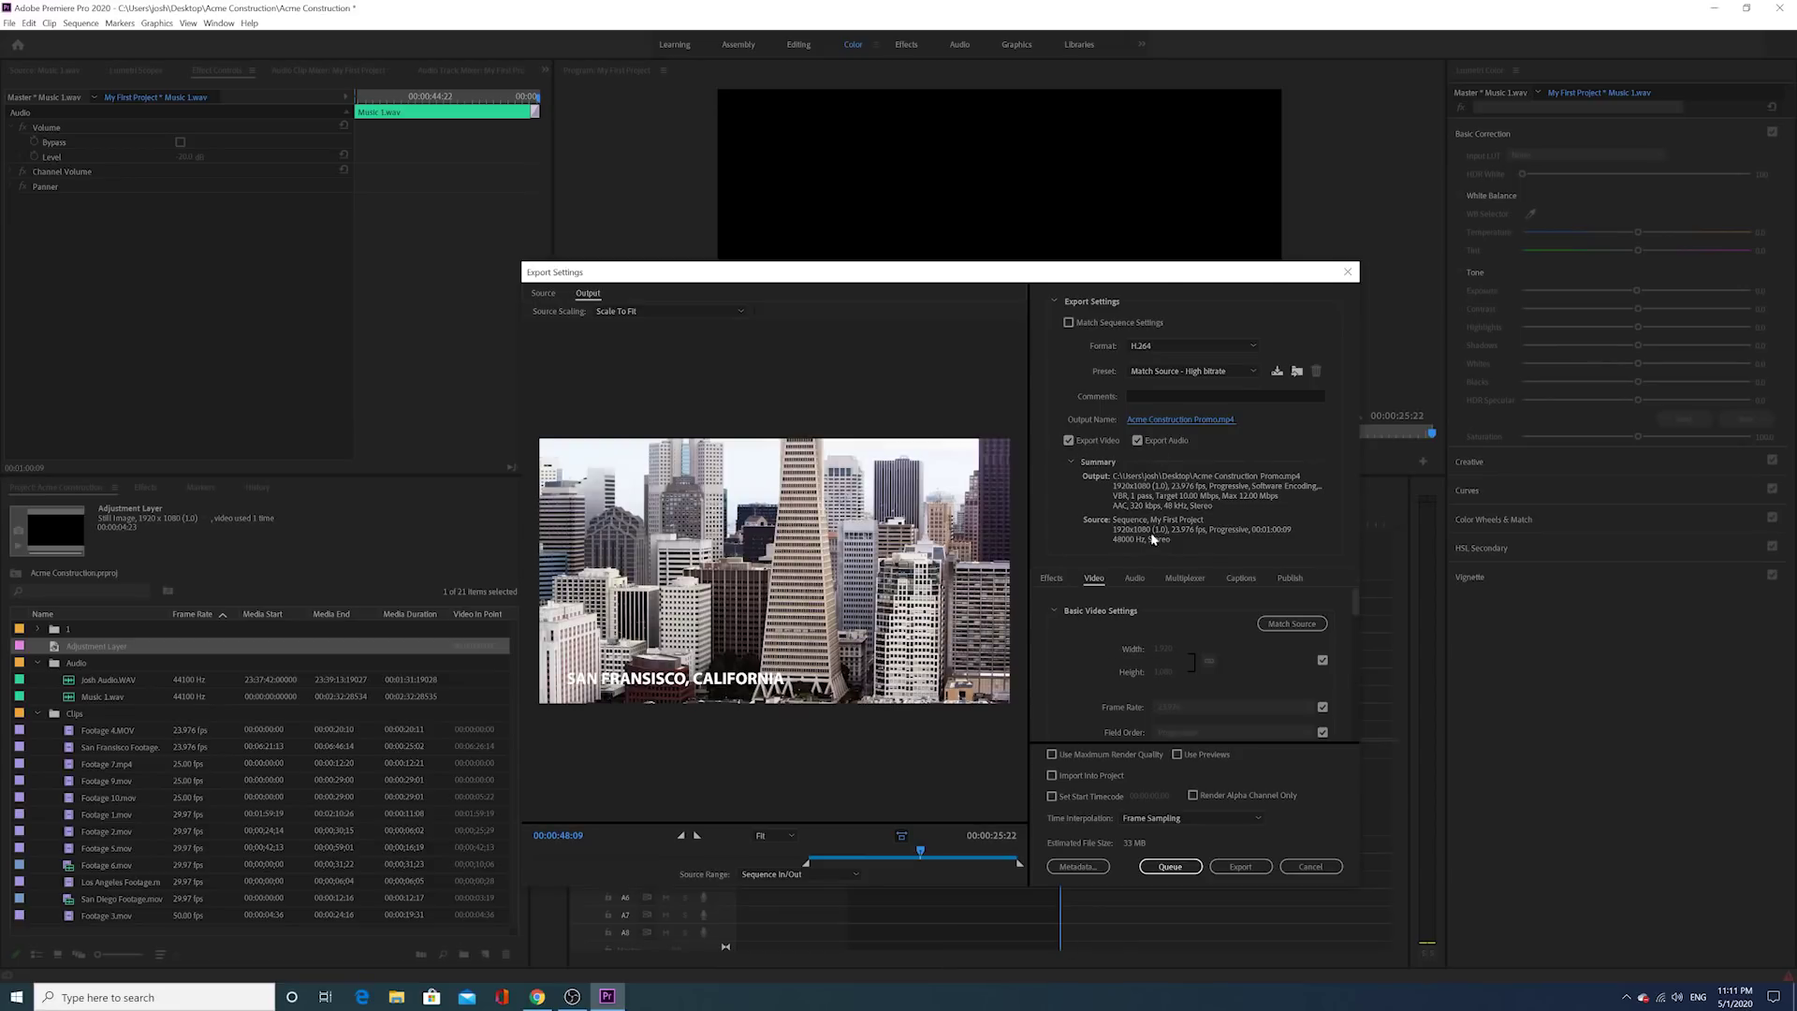
Step: Review the H.264 video settings and export the sequence to Acme Construction Promo.mp4
left_click_drag(1355, 597, 1356, 598)
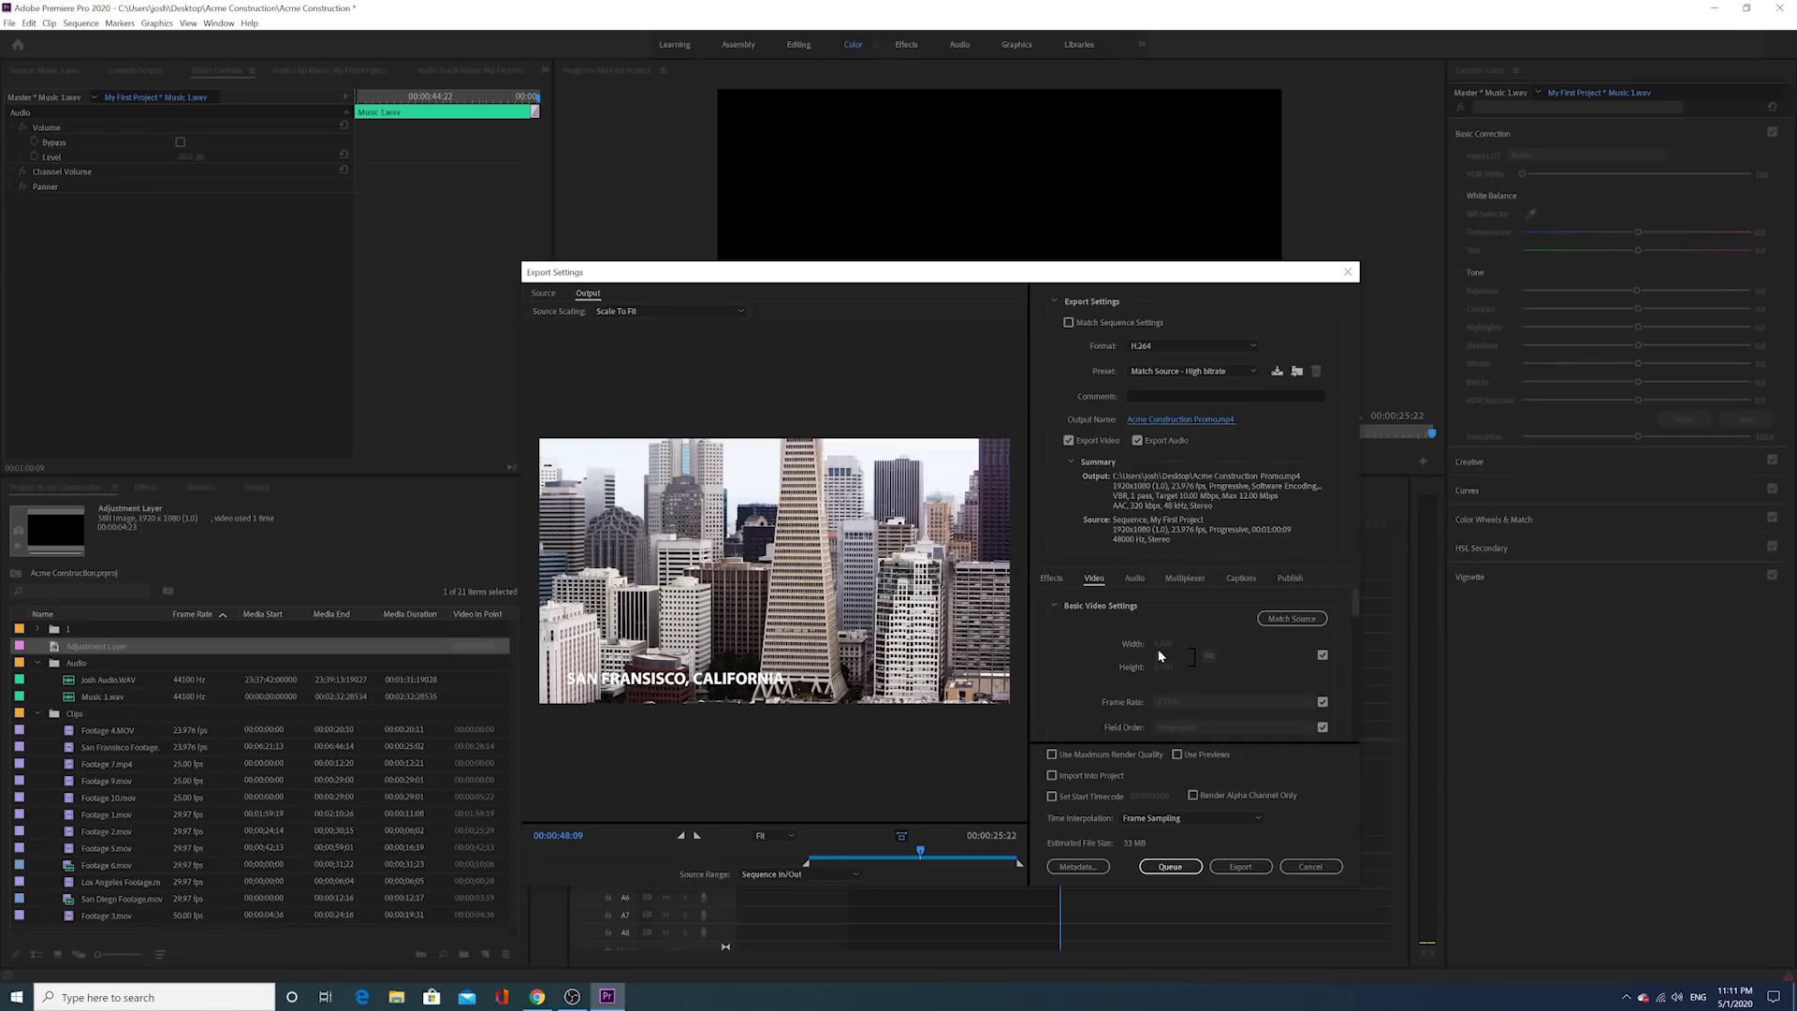
left_click_drag(1358, 614, 1358, 623)
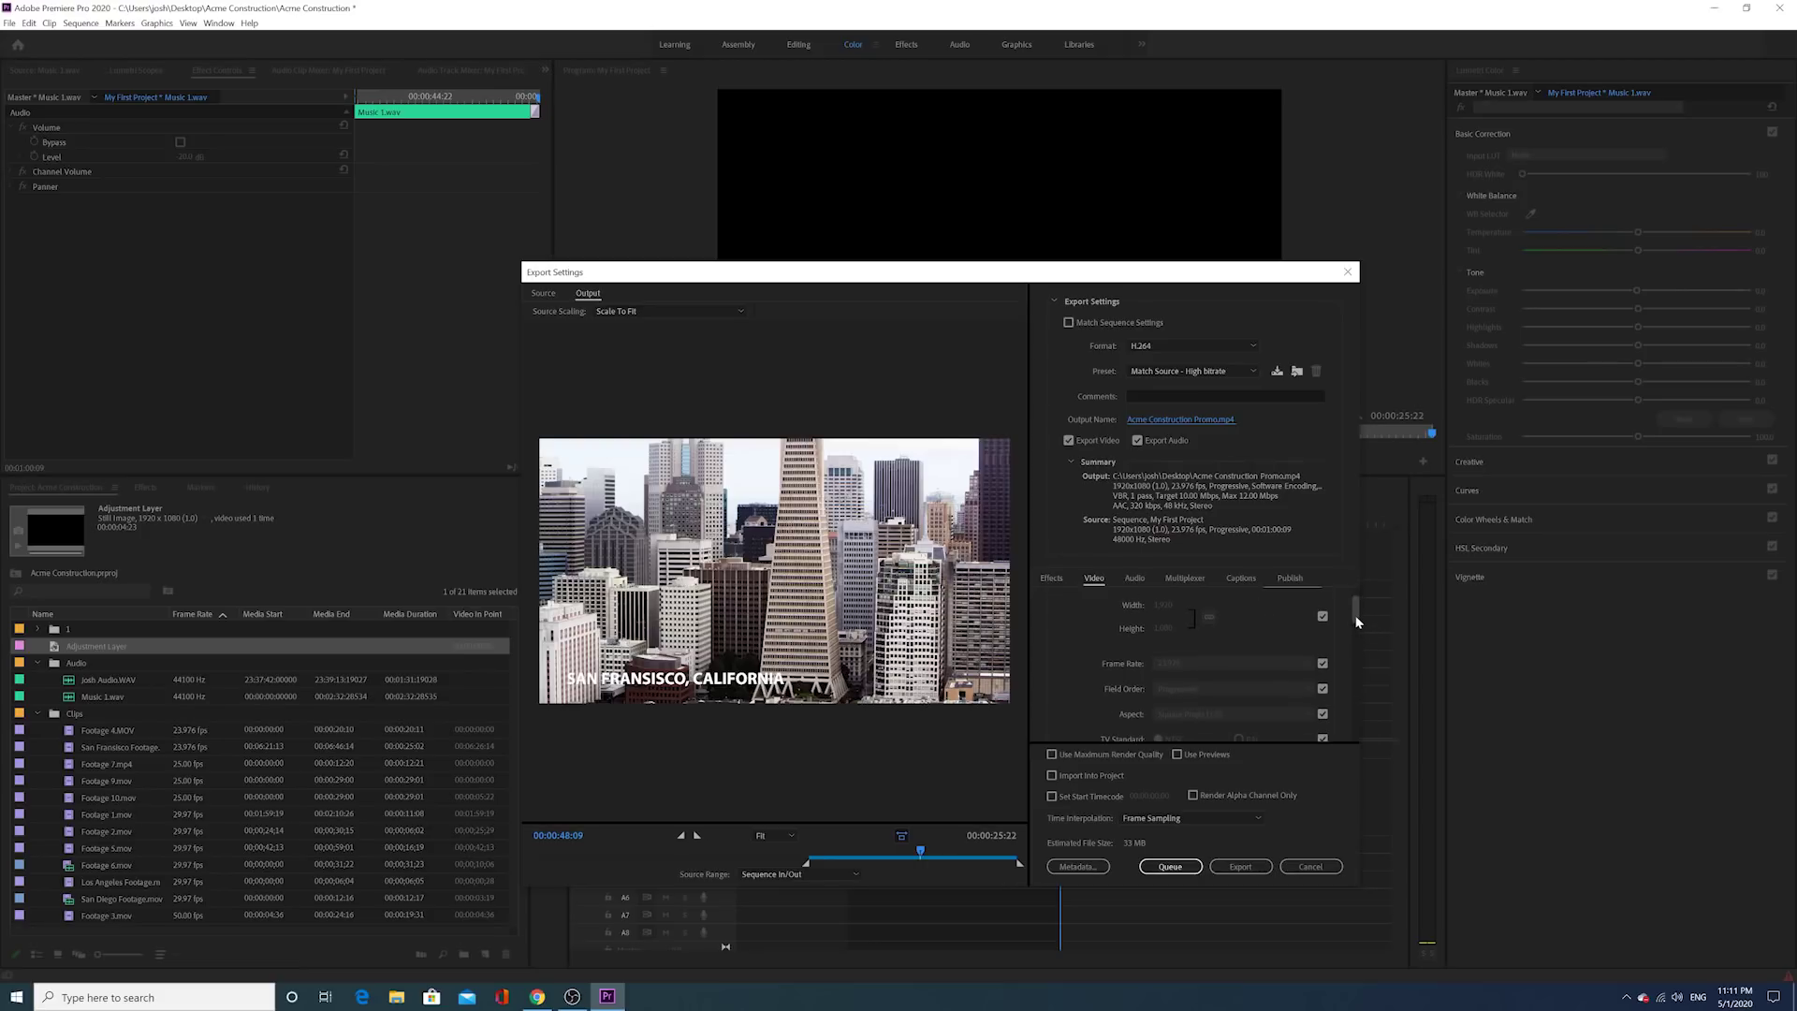
left_click_drag(1357, 622, 1352, 633)
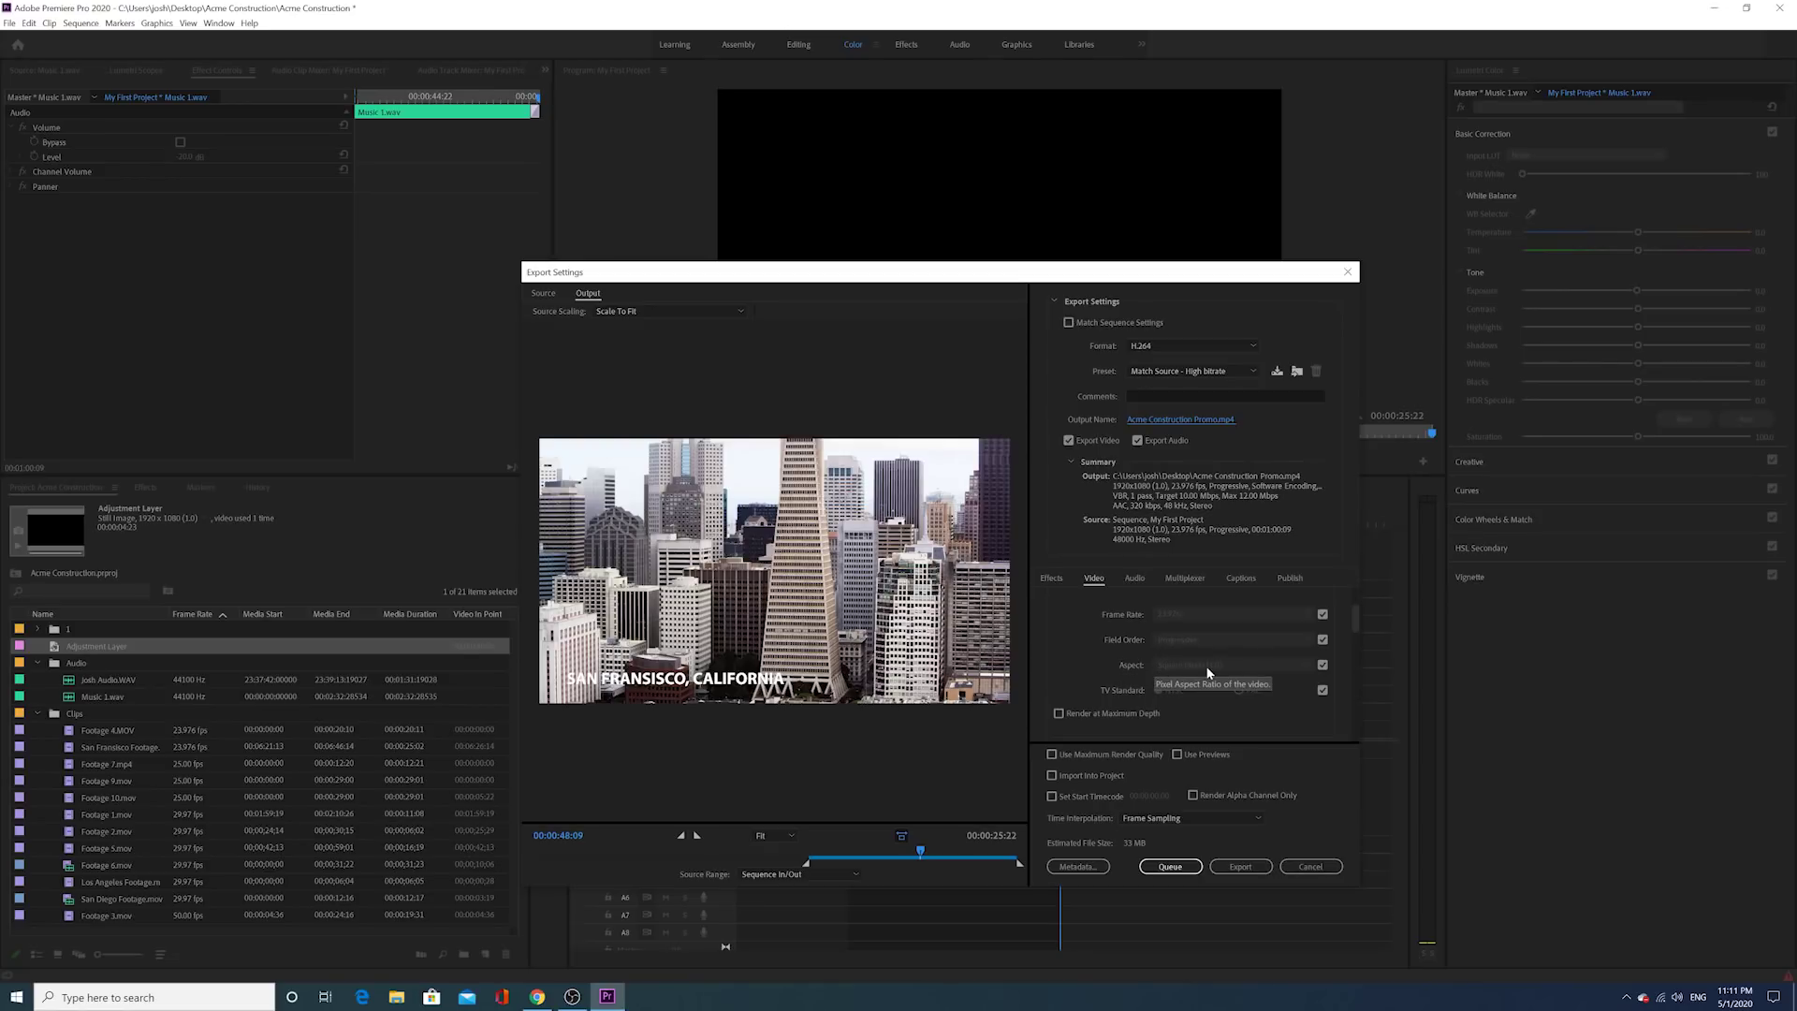
left_click_drag(1357, 625, 1367, 743)
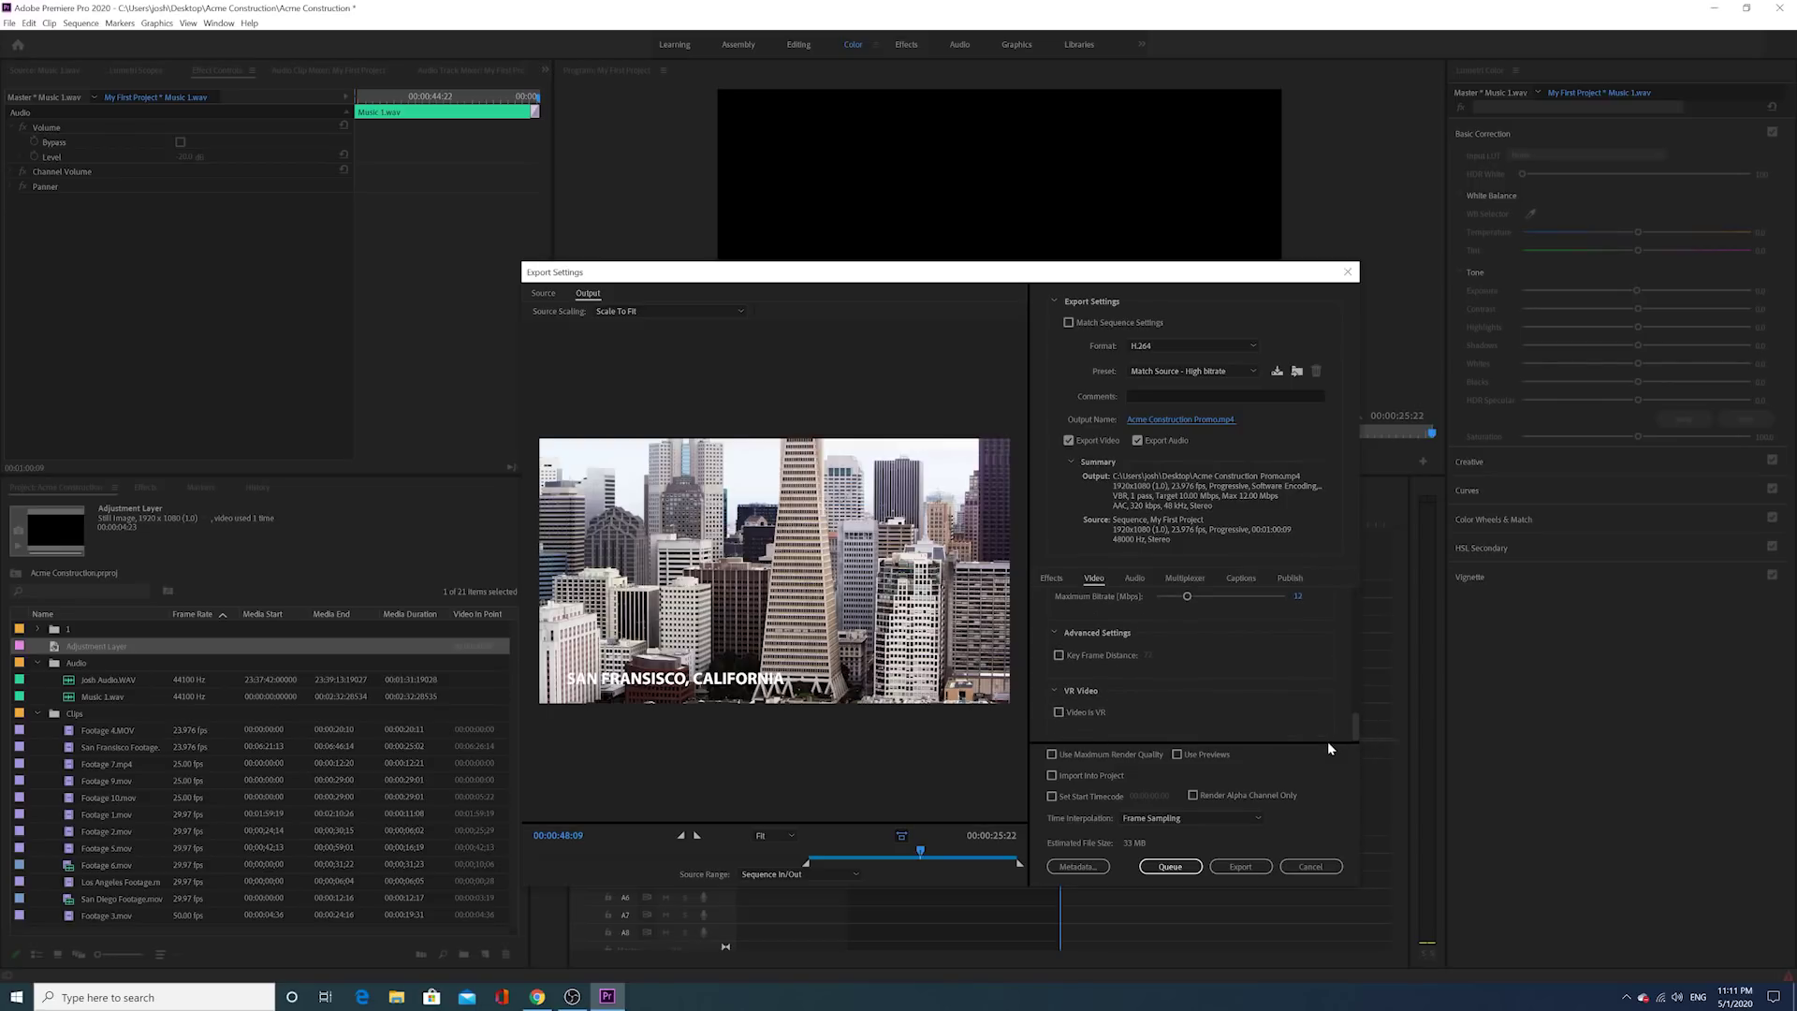
left_click(1236, 869)
left_click(1230, 868)
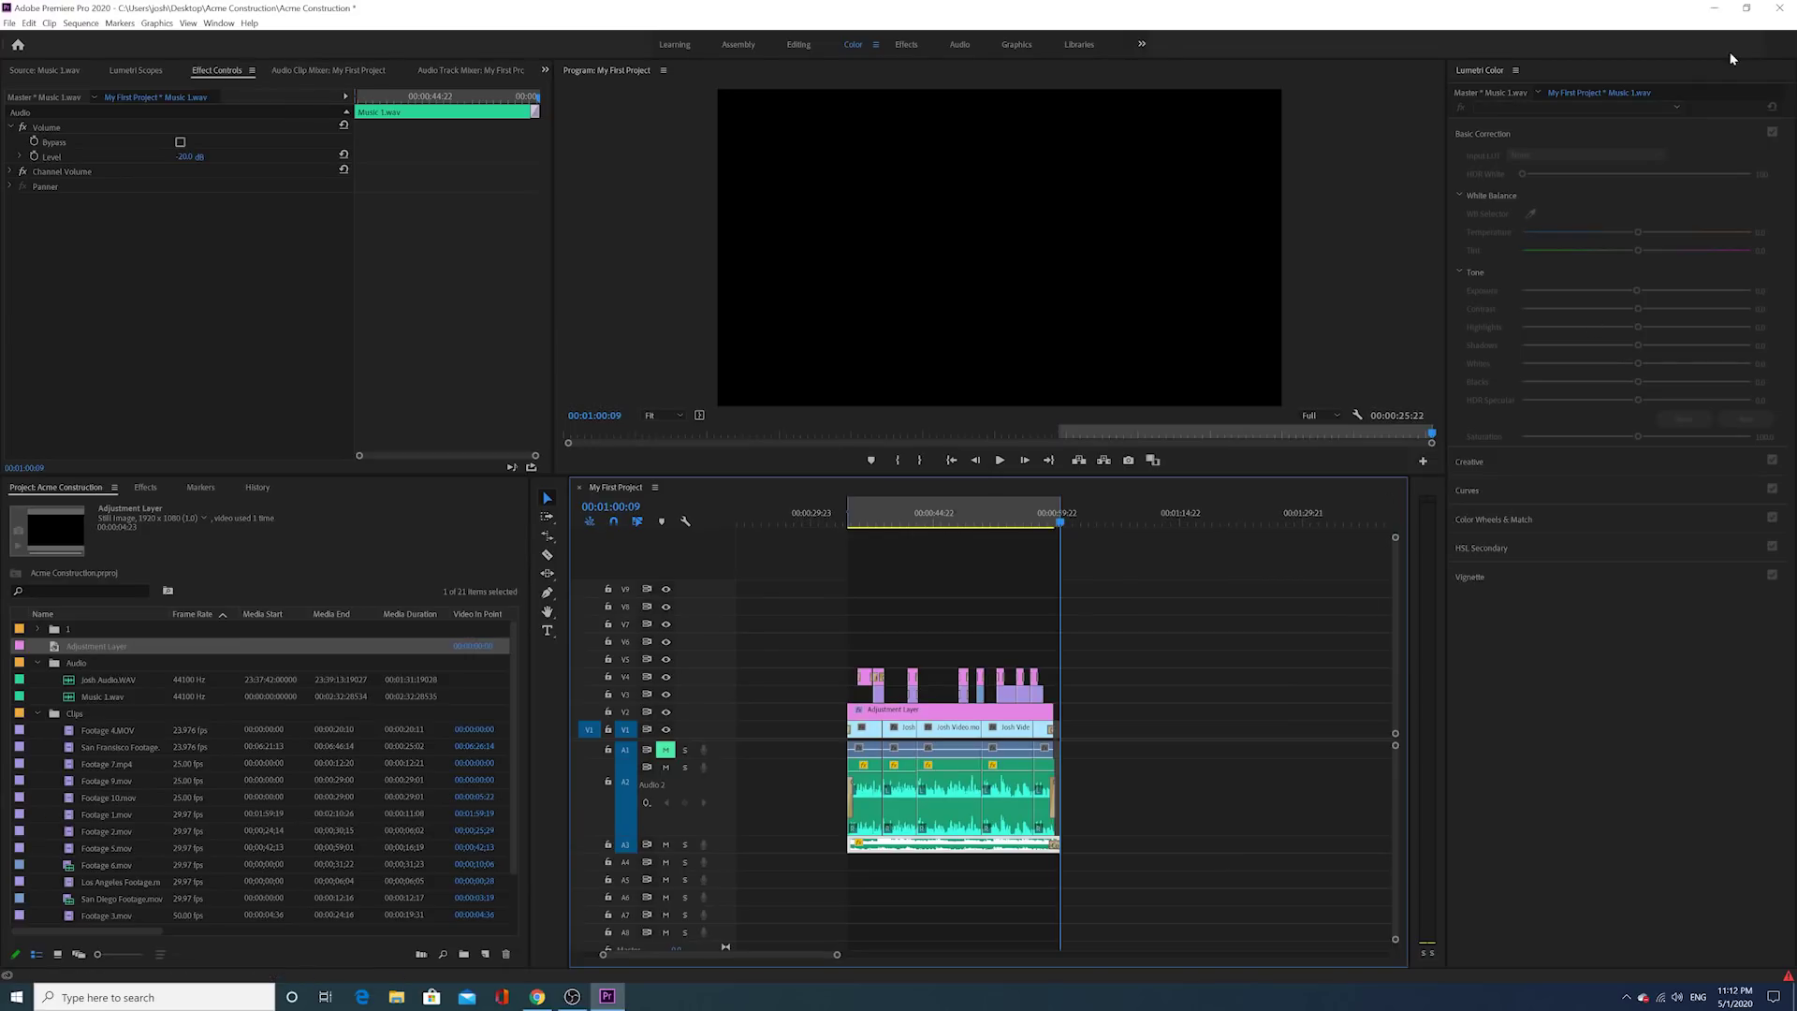
Step: Minimize Premiere and Chrome, play Acme Construction Promo.mp4 from the desktop in Movies & TV, pausing then resuming
left_click(1718, 9)
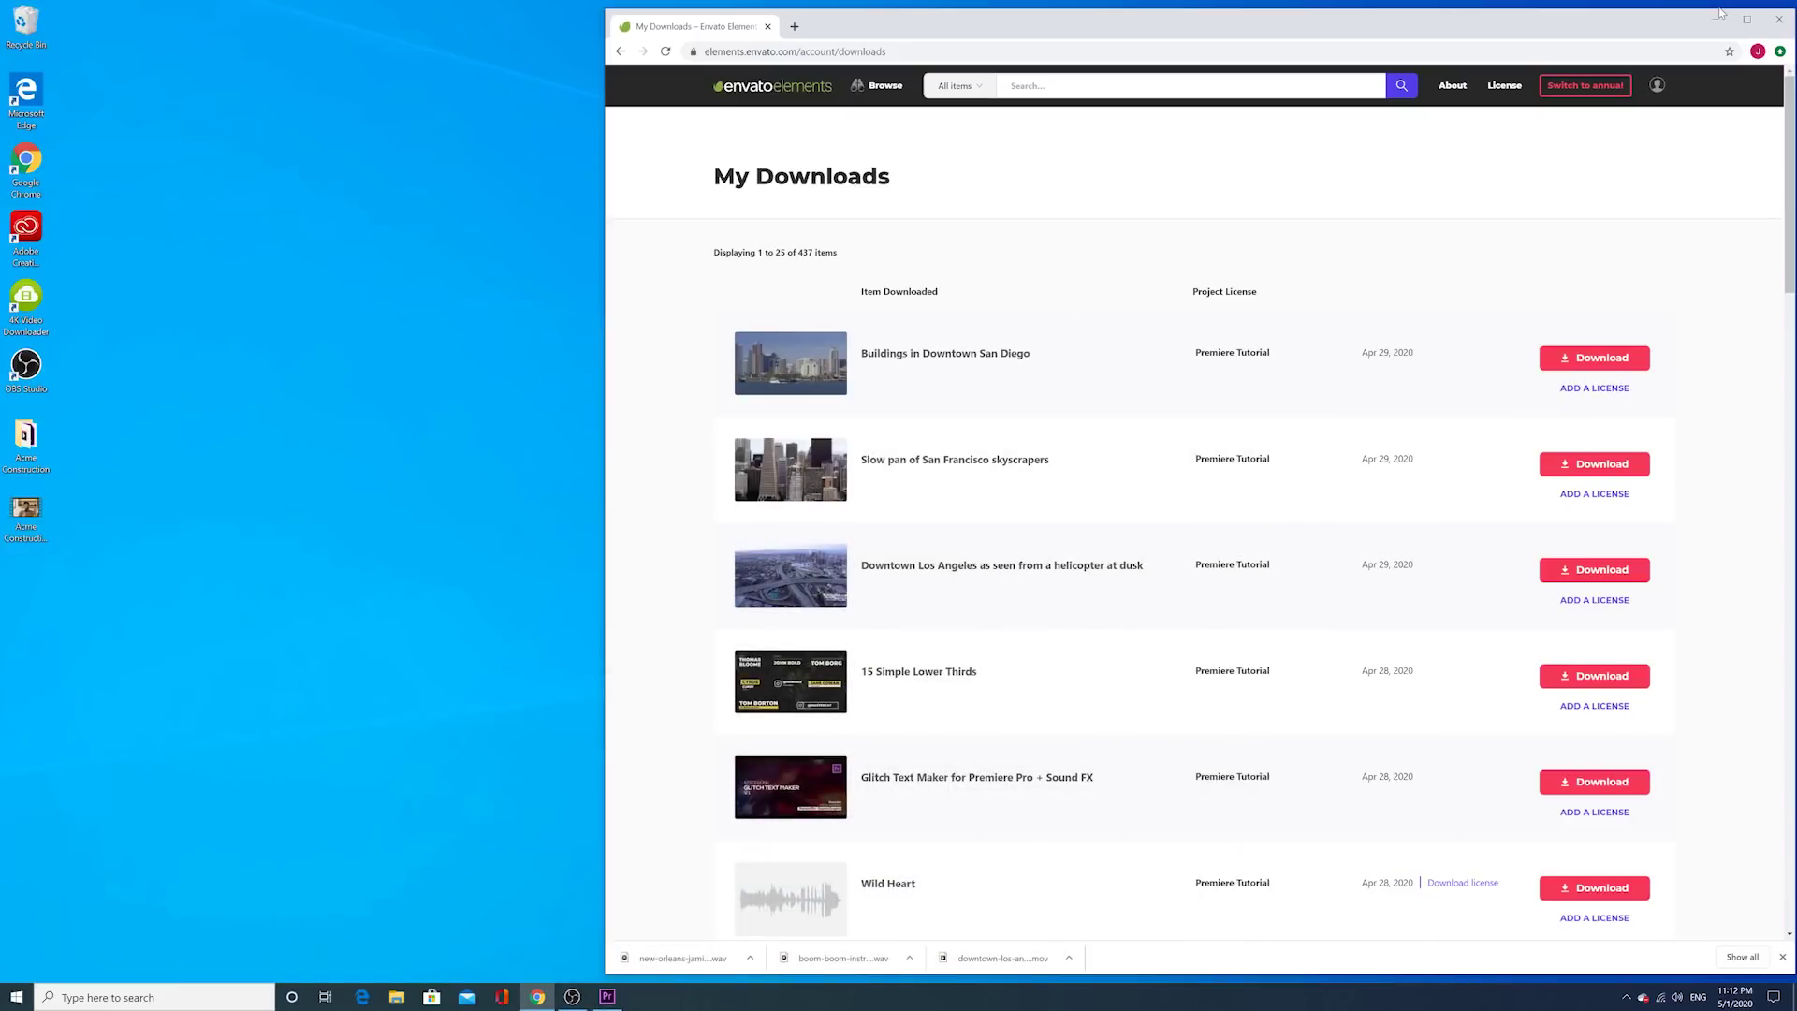
left_click(1720, 16)
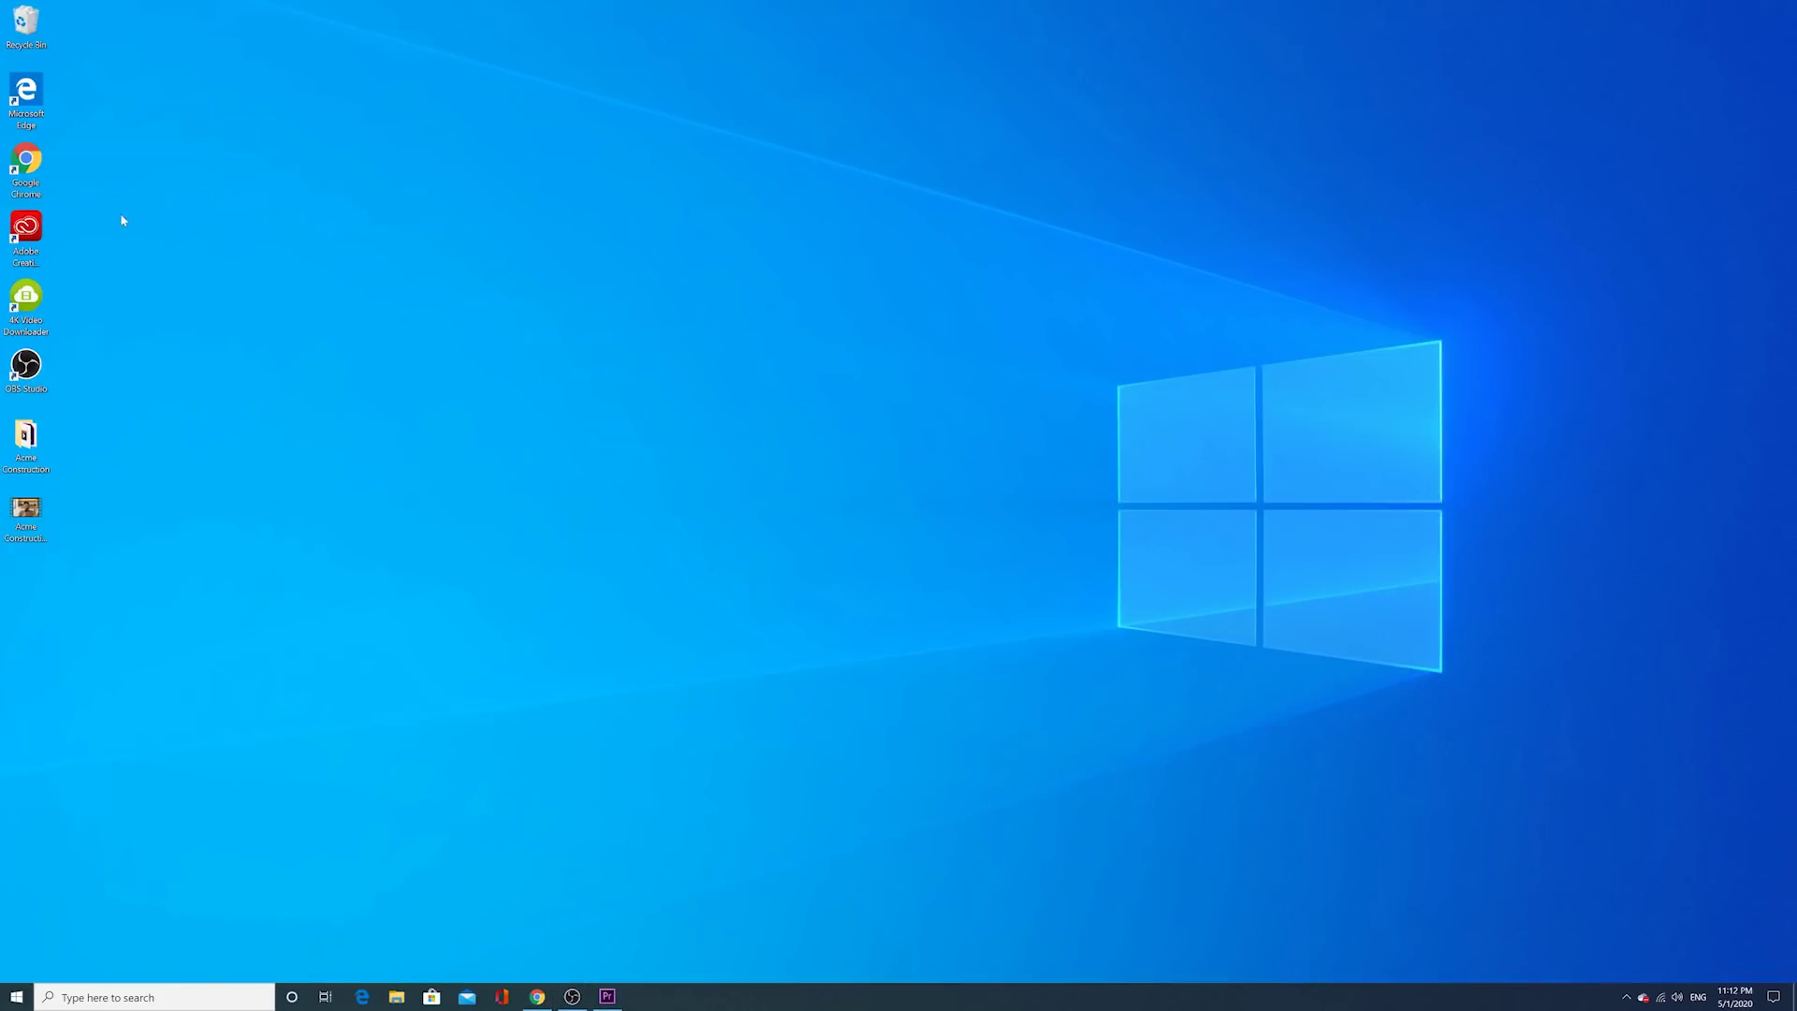
double_click(29, 513)
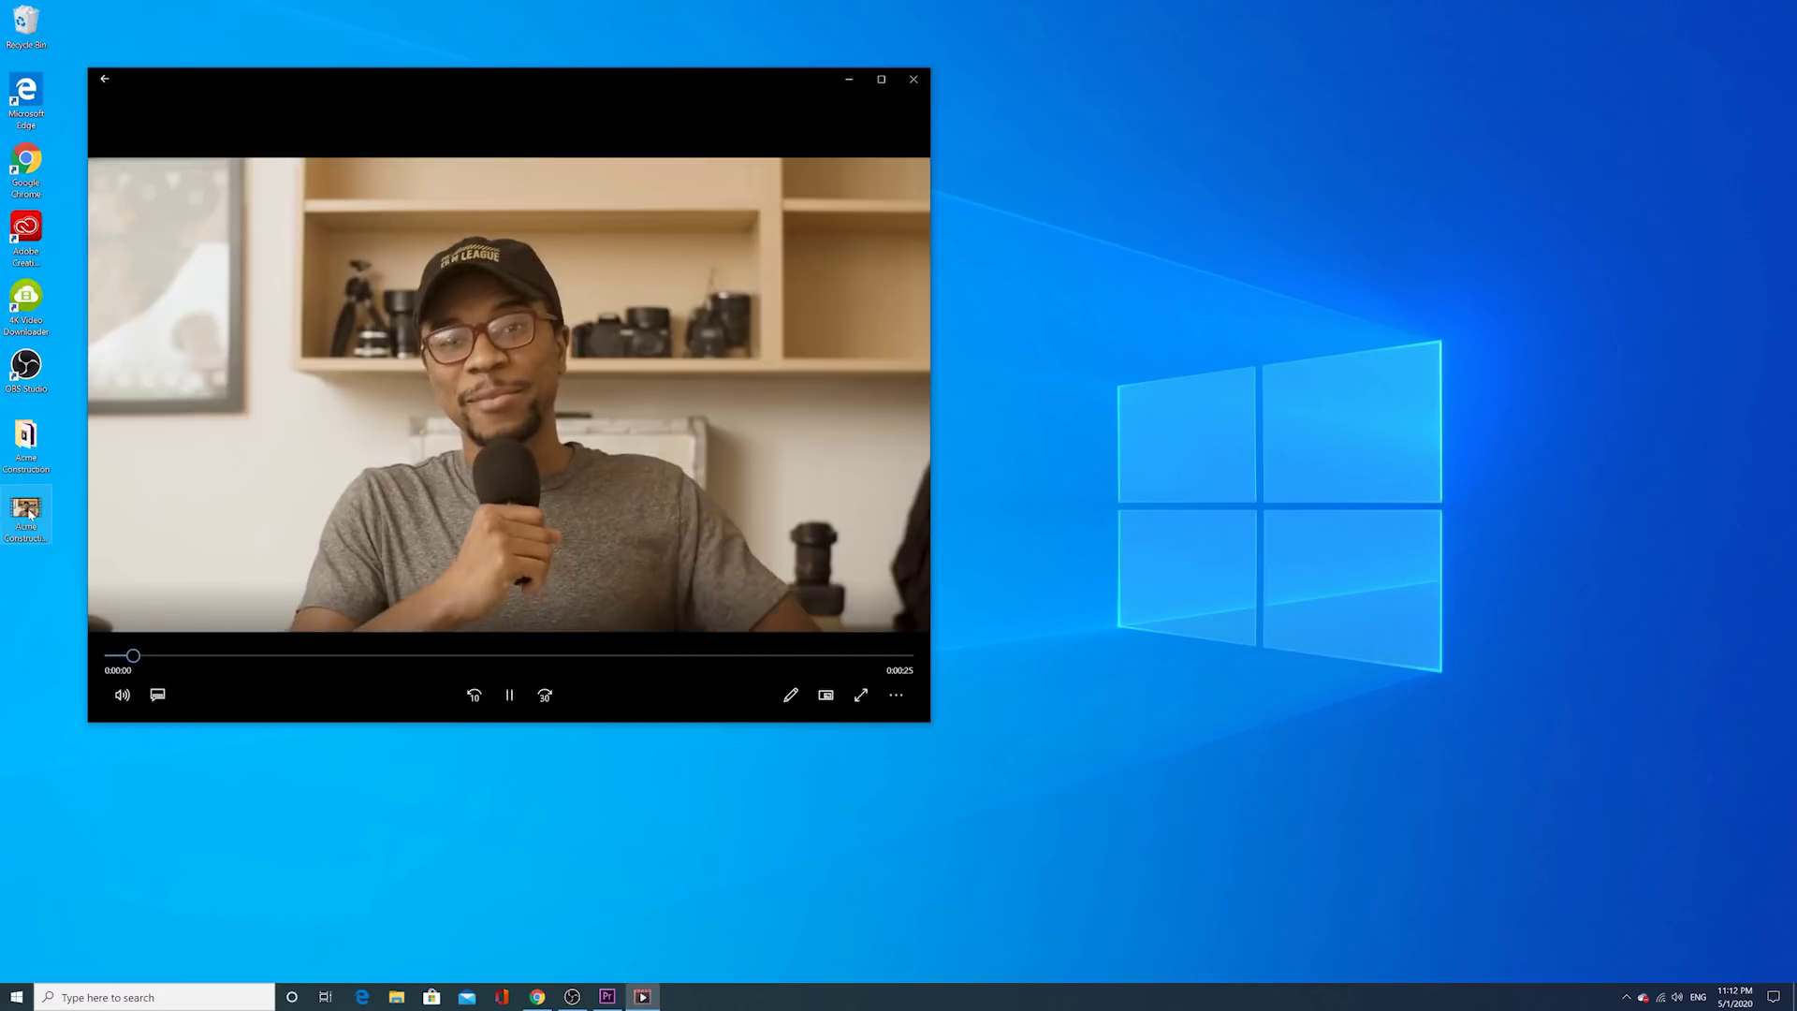
left_click(506, 693)
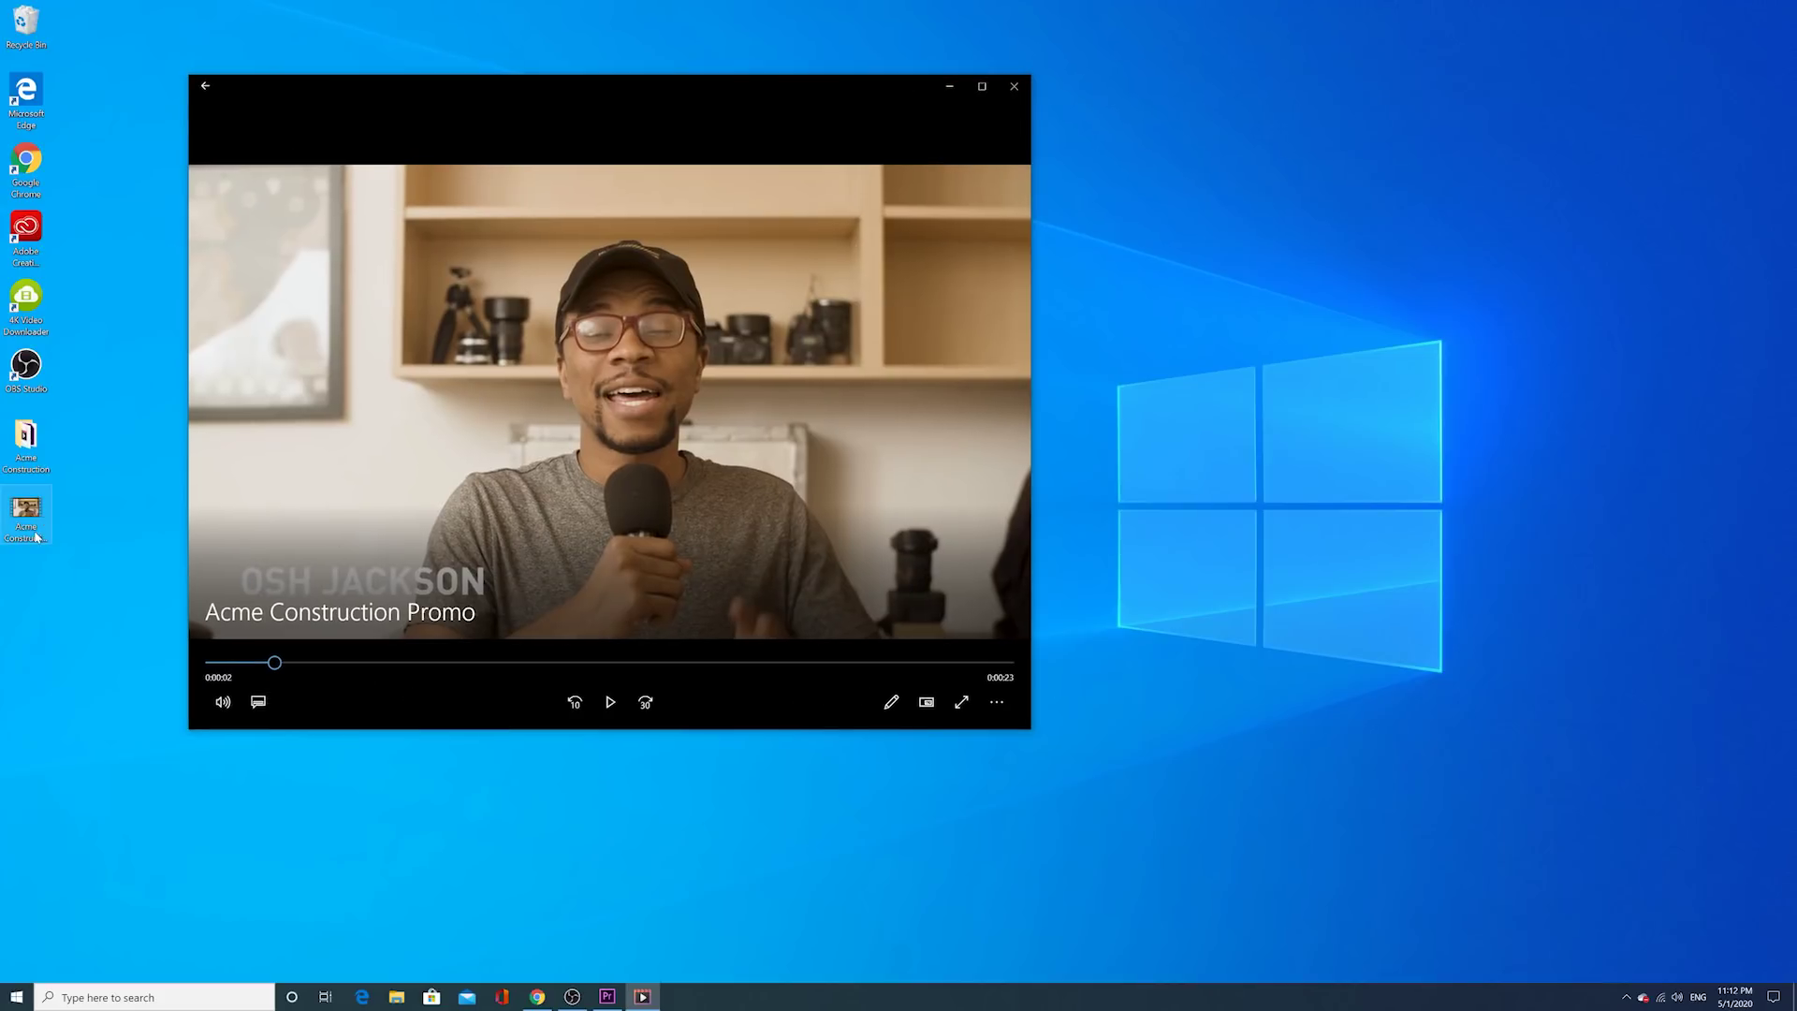
left_click(612, 703)
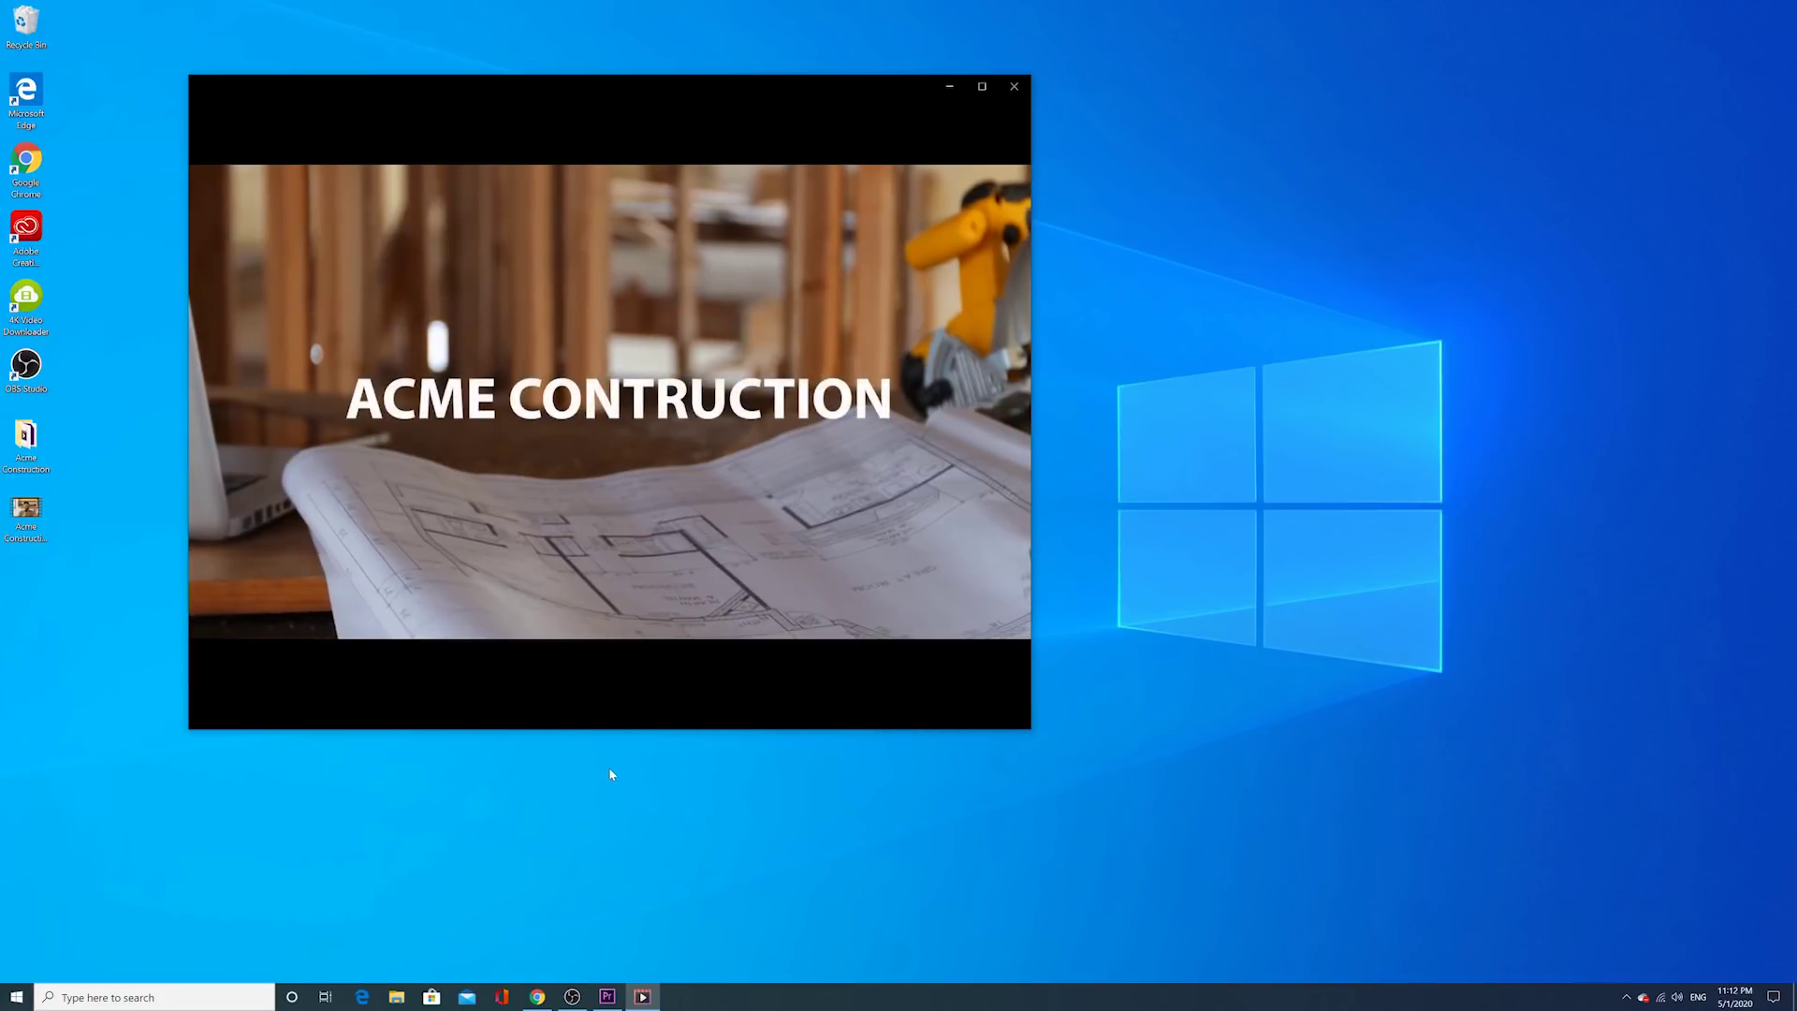